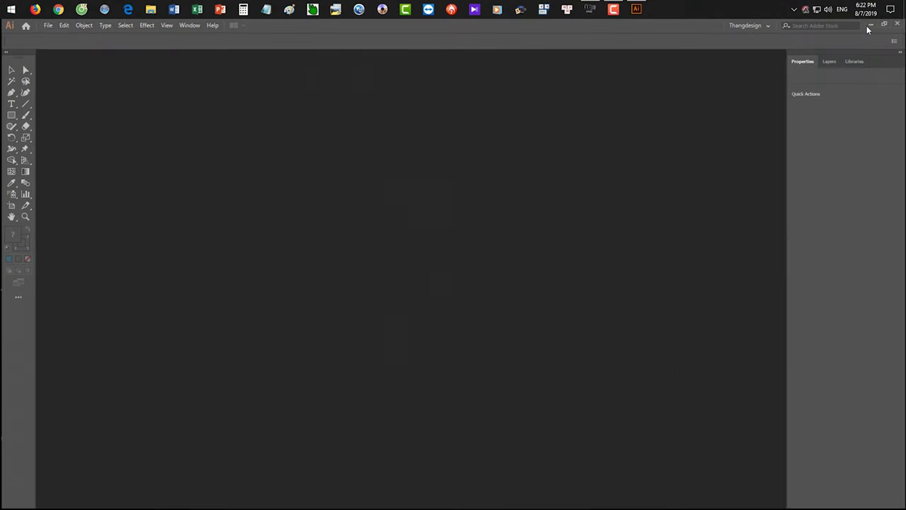
Open Lesson04 Logos from the Bai tap Illustrator Co Ban folder on the desktop
{"action": "left_click", "coordinate": [869, 25]}
{"action": "double_click", "coordinate": [877, 93]}
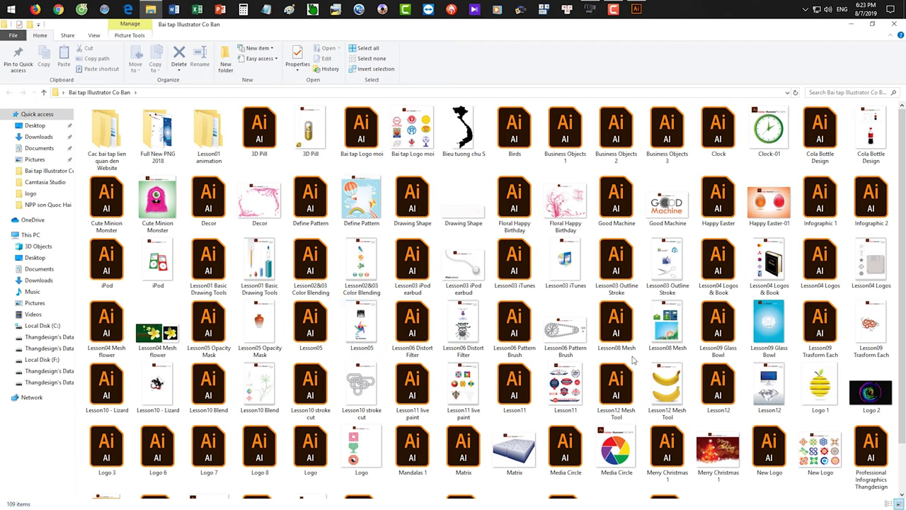
{"action": "double_click", "coordinate": [820, 271]}
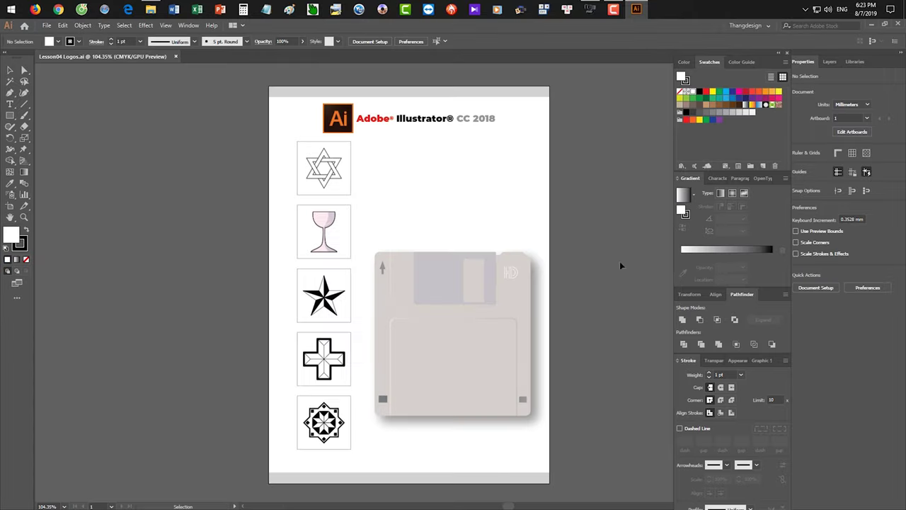
Zoom to about 969% on the patterned cross icon and pan to the empty area on its right
{"action": "scroll", "coordinate": [316, 343], "scroll_direction": "up", "scroll_amount": 5}
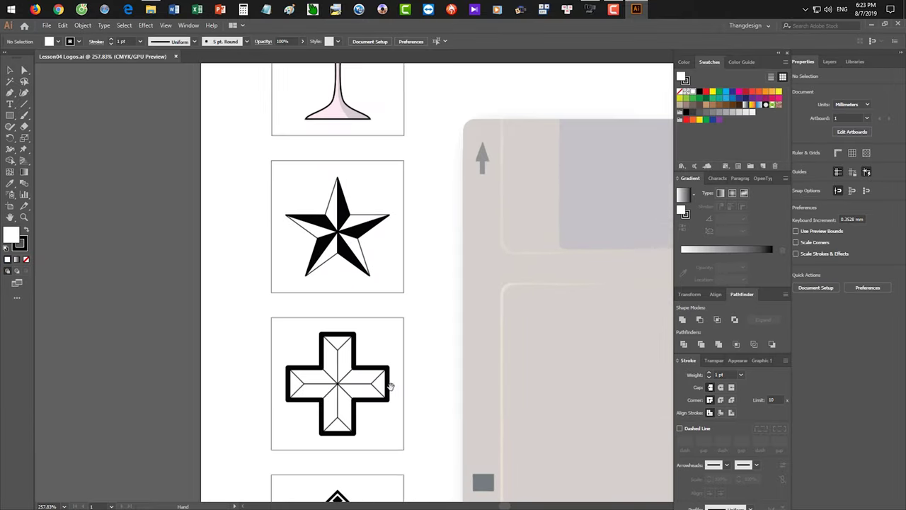
{"action": "scroll", "coordinate": [403, 319], "scroll_direction": "down", "scroll_amount": 2}
{"action": "scroll", "coordinate": [424, 269], "scroll_direction": "up", "scroll_amount": 3}
{"action": "scroll", "coordinate": [416, 262], "scroll_direction": "right", "scroll_amount": 5}
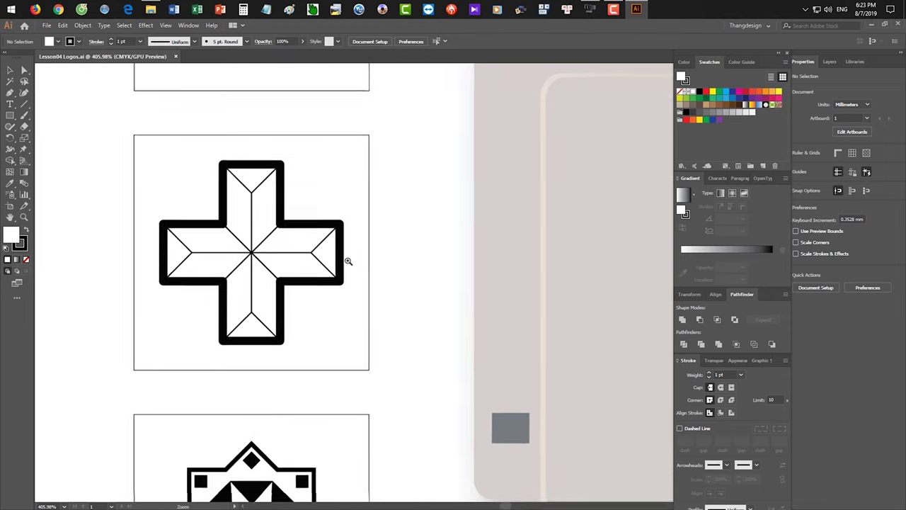
{"action": "scroll", "coordinate": [354, 262], "scroll_direction": "up", "scroll_amount": 1}
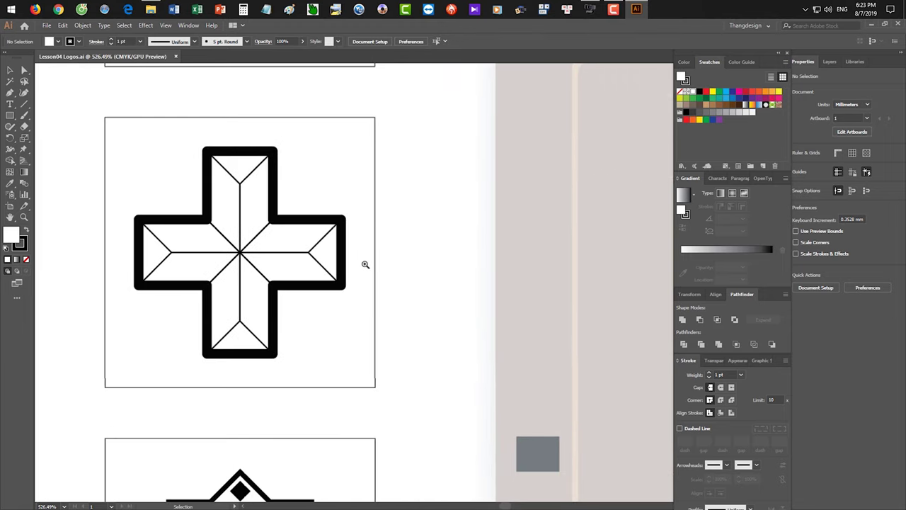
{"action": "left_click_drag", "start_coordinate": [385, 271], "coordinate": [364, 276]}
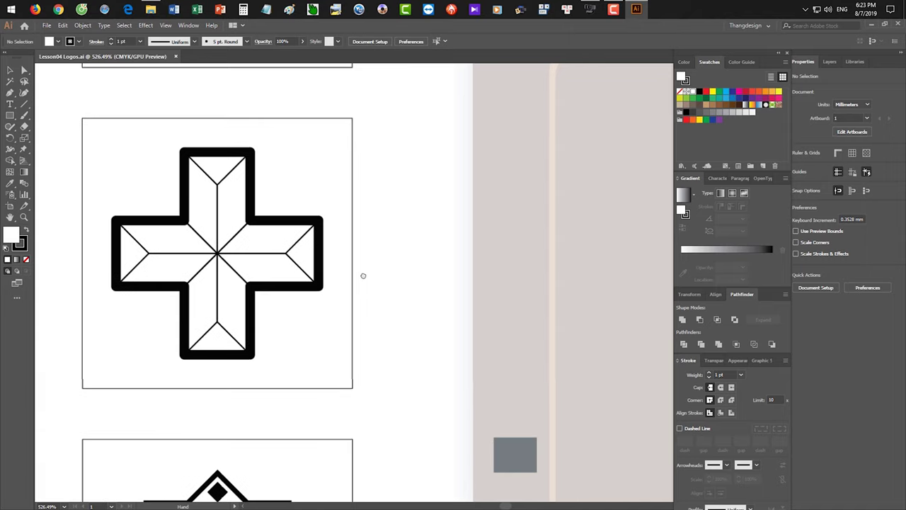
{"action": "scroll", "coordinate": [300, 239], "scroll_direction": "left", "scroll_amount": 1}
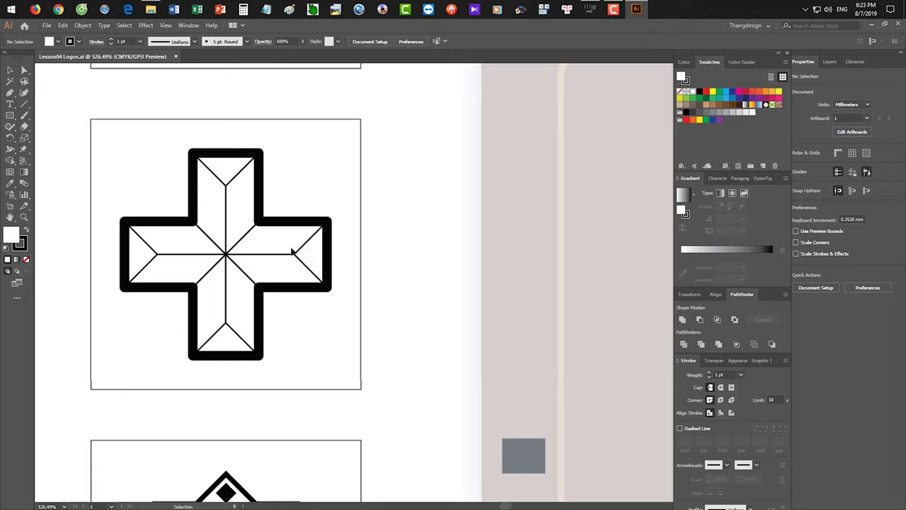
{"action": "scroll", "coordinate": [238, 244], "scroll_direction": "up", "scroll_amount": 5}
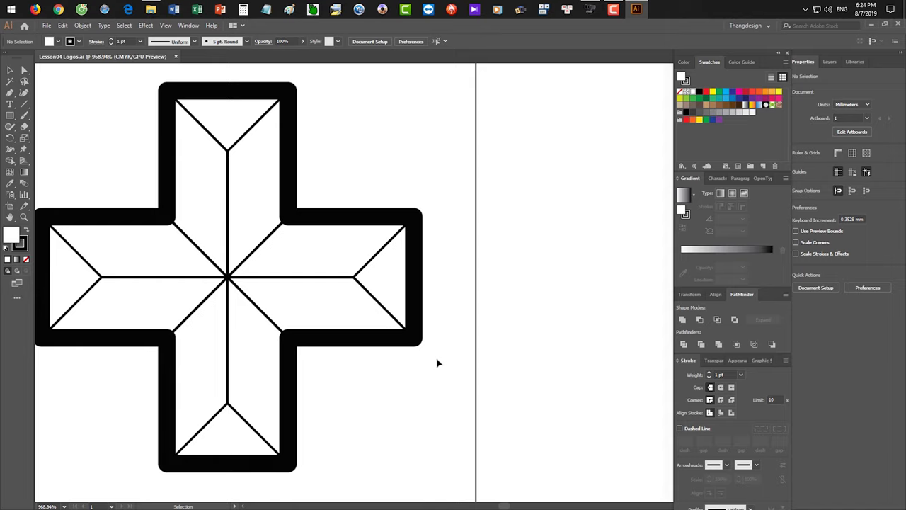
{"action": "left_click_drag", "start_coordinate": [449, 360], "coordinate": [293, 352]}
Draw an 18.616 × 9.498 mm no-fill, black-outlined rectangle right of the cross, ready for shearing
{"action": "left_click", "coordinate": [10, 114]}
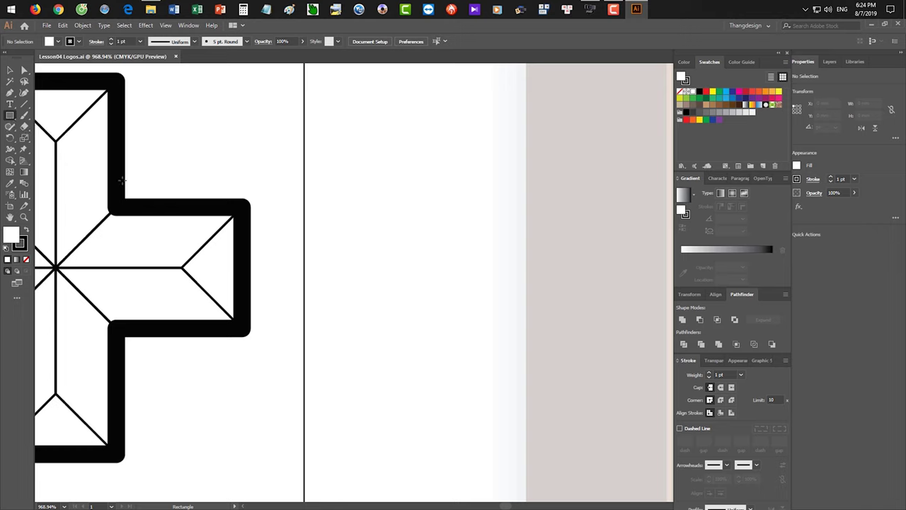
{"action": "key", "text": "slash"}
{"action": "mouse_move", "coordinate": [334, 213]}
{"action": "left_mouse_down"}
{"action": "mouse_move", "coordinate": [538, 338]}
{"action": "mouse_move", "coordinate": [566, 331]}
{"action": "left_mouse_up"}
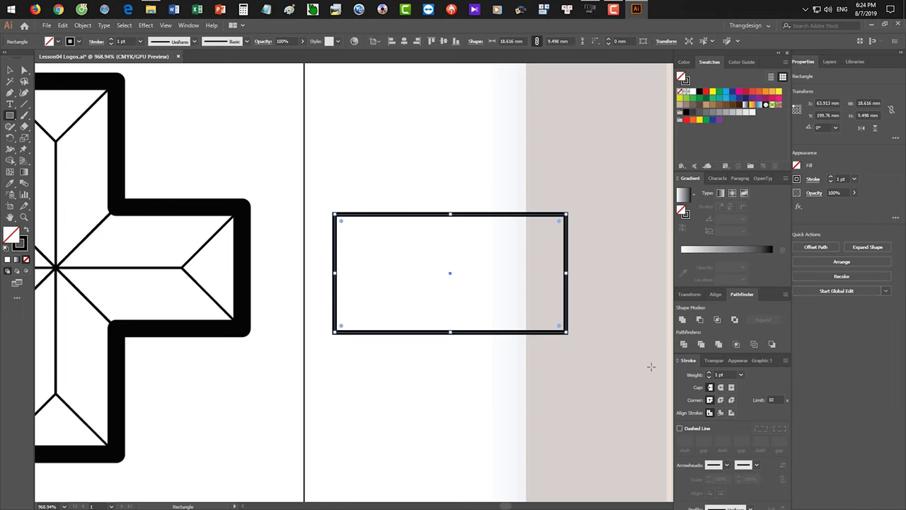
{"action": "key", "text": "v"}
{"action": "left_click", "coordinate": [545, 191]}
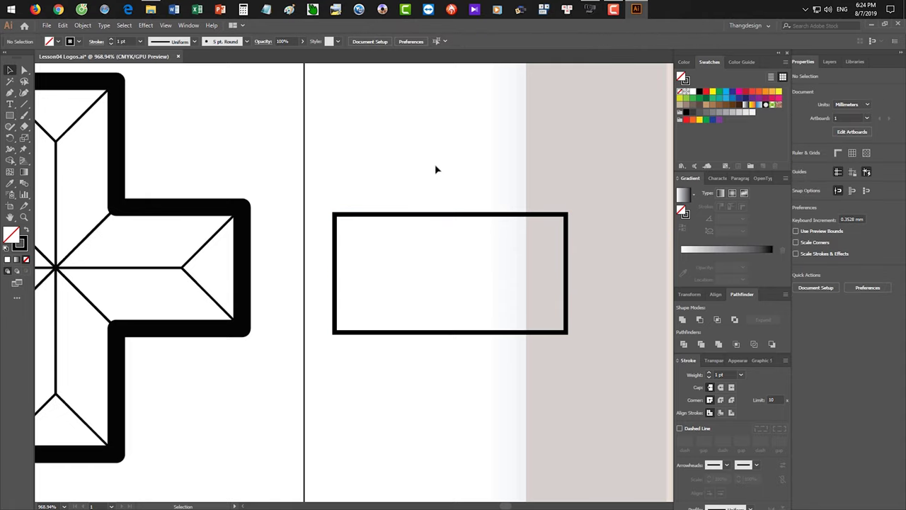
{"action": "left_click", "coordinate": [489, 214]}
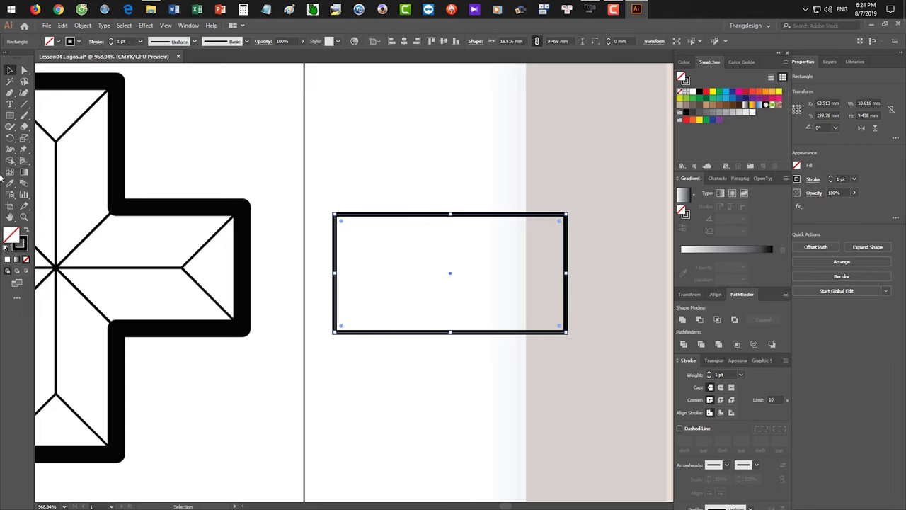
{"action": "left_click", "coordinate": [24, 138]}
{"action": "left_click", "coordinate": [51, 150]}
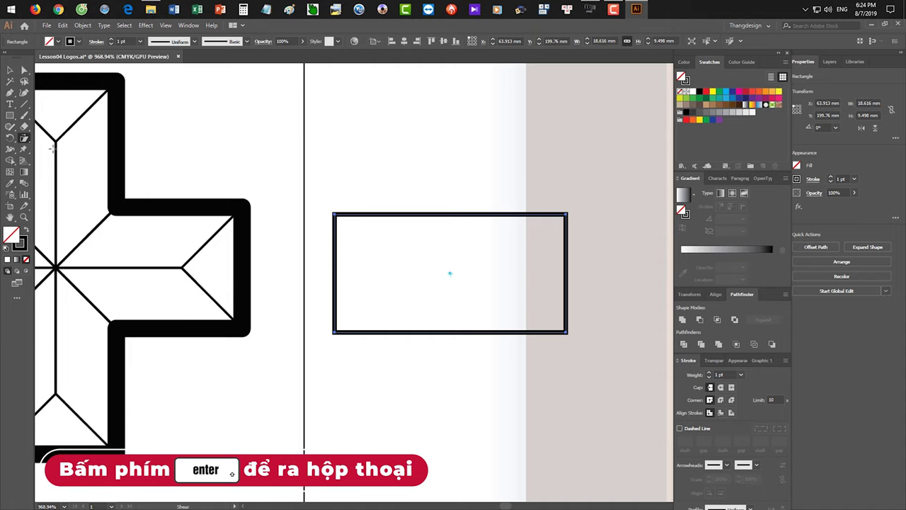
Shear the rectangle 45° on the horizontal axis into a 28.114 mm-wide parallelogram
{"action": "key", "text": "Return"}
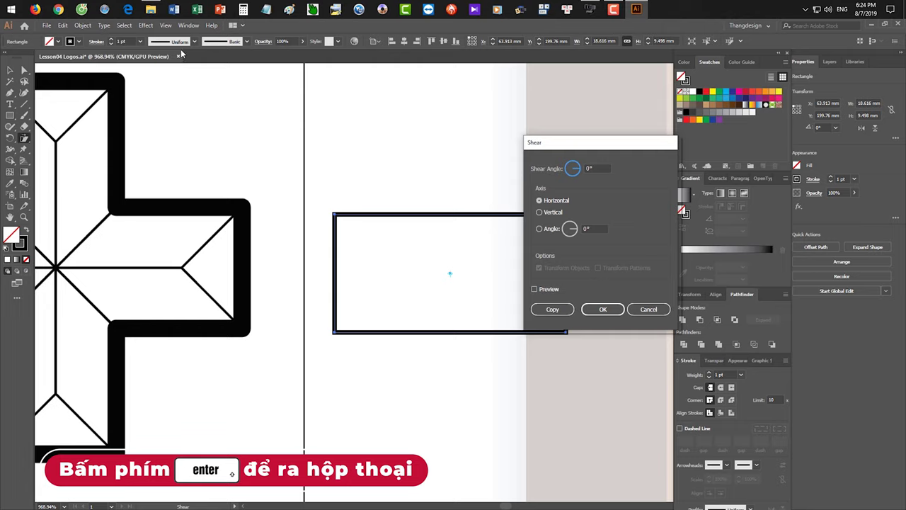
{"action": "left_click_drag", "start_coordinate": [577, 145], "coordinate": [711, 156]}
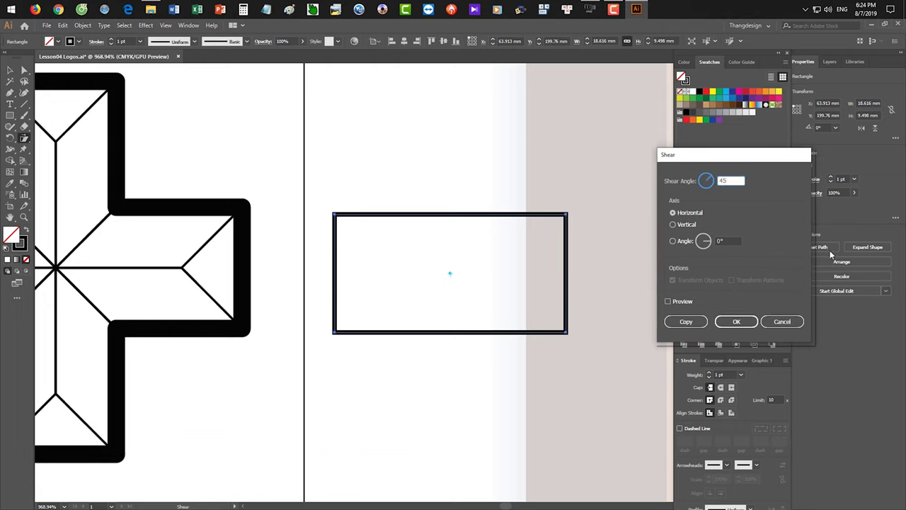
{"action": "left_click", "coordinate": [668, 301]}
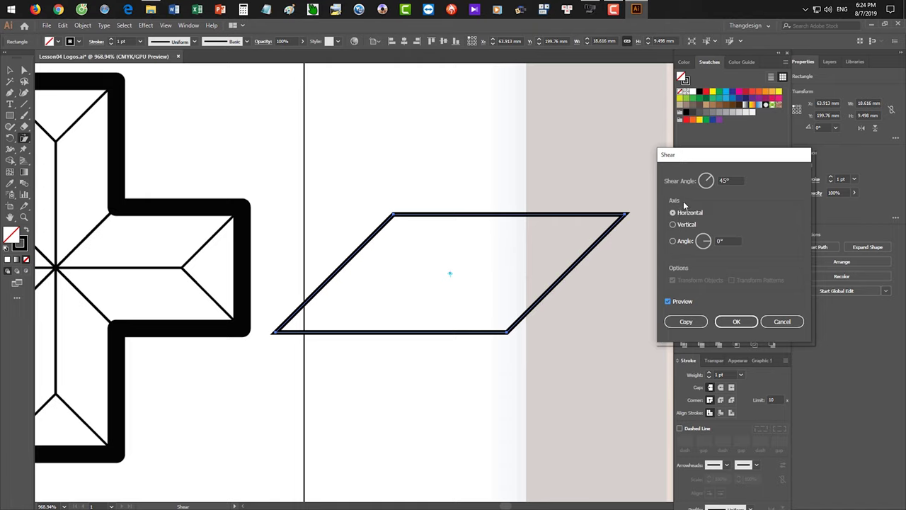
{"action": "left_click", "coordinate": [733, 321]}
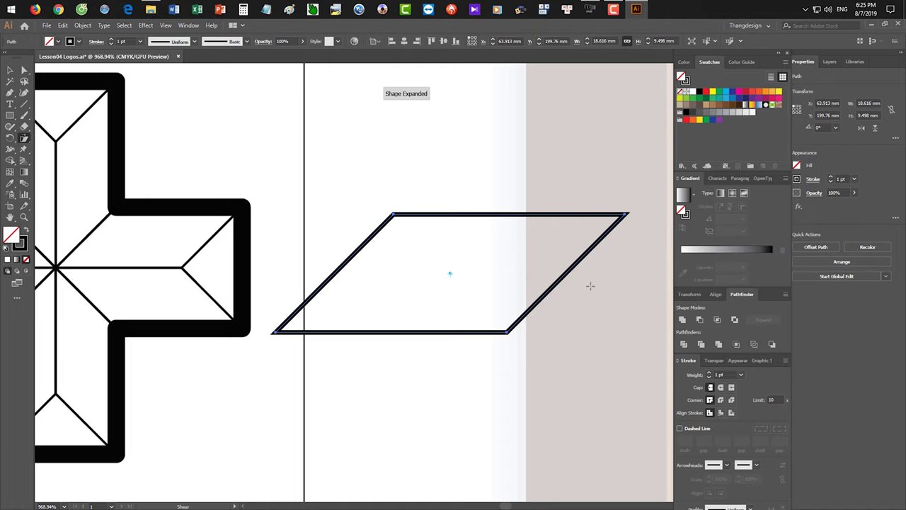
{"action": "key", "text": "z"}
{"action": "left_click_drag", "start_coordinate": [585, 346], "coordinate": [560, 348]}
{"action": "scroll", "coordinate": [561, 349], "scroll_direction": "down", "scroll_amount": 1}
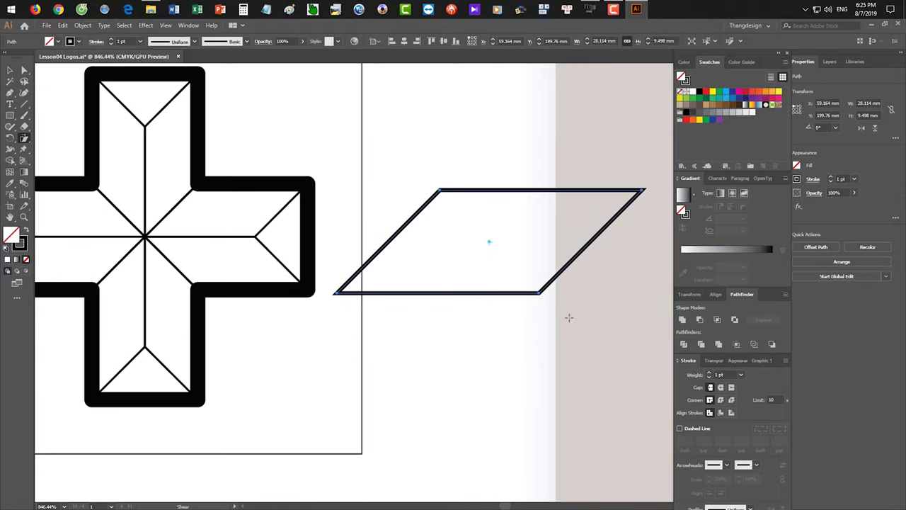
Reflect a copy of the parallelogram downward to form a chevron
{"action": "key", "text": "v"}
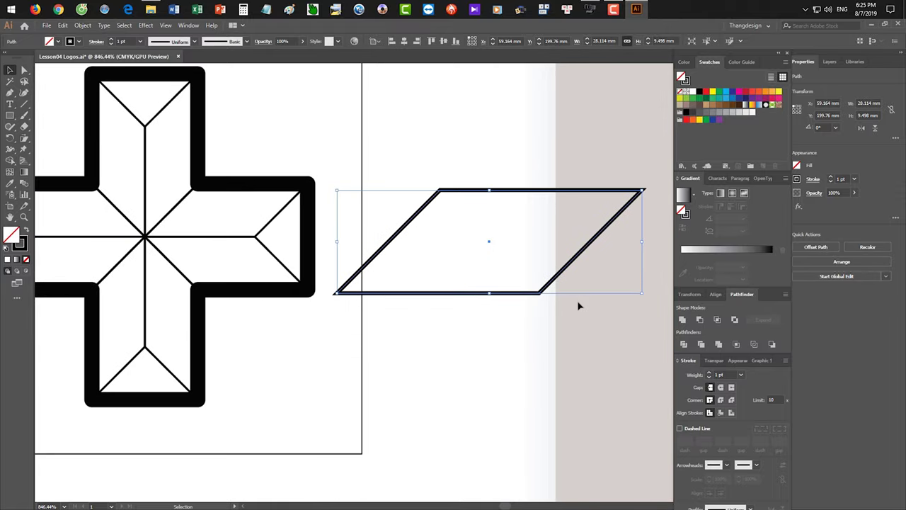
{"action": "left_click", "coordinate": [601, 329]}
{"action": "left_click", "coordinate": [501, 270]}
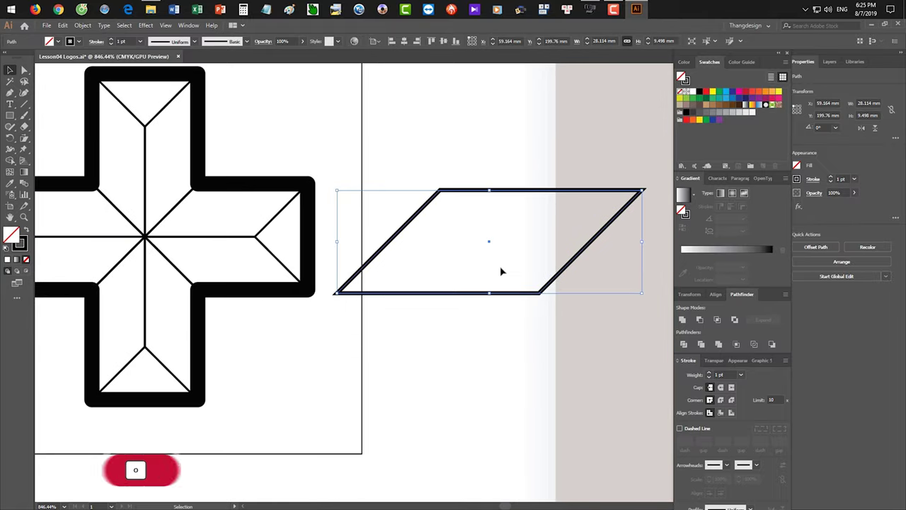
{"action": "key", "text": "o"}
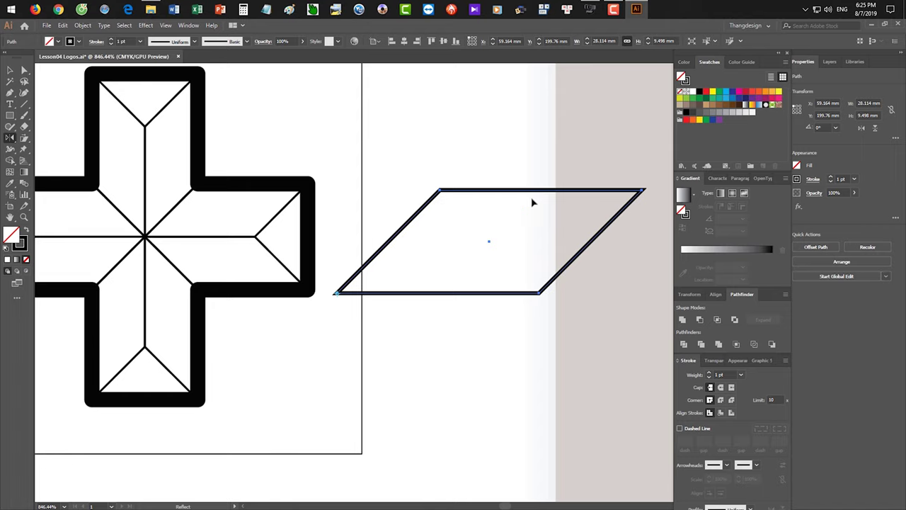
{"action": "left_click_drag", "start_coordinate": [542, 192], "coordinate": [558, 365]}
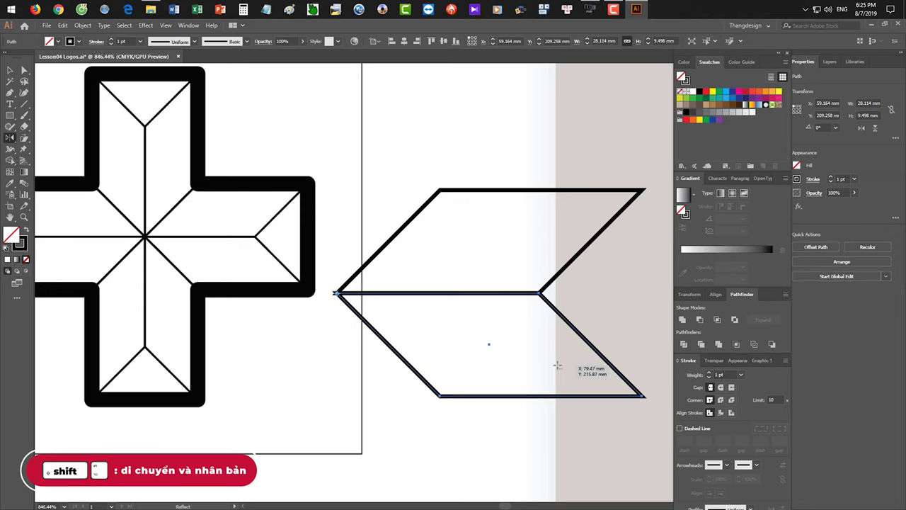
{"action": "scroll", "coordinate": [510, 352], "scroll_direction": "down", "scroll_amount": 2}
{"action": "scroll", "coordinate": [467, 340], "scroll_direction": "up", "scroll_amount": 1}
Move the chevron right and reflect a copy from its left point into a 56.228 × 18.996 mm pair
{"action": "key", "text": "v"}
{"action": "left_click", "coordinate": [429, 284], "text": "shift"}
{"action": "left_click_drag", "start_coordinate": [429, 284], "coordinate": [557, 273]}
{"action": "scroll", "coordinate": [532, 295], "scroll_direction": "down", "scroll_amount": 2}
{"action": "key", "text": "o"}
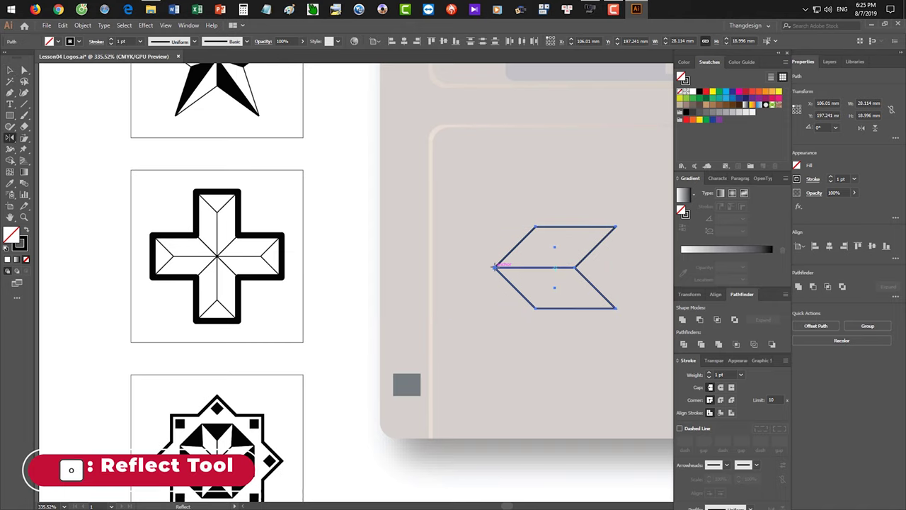
{"action": "left_click", "coordinate": [494, 266]}
{"action": "left_click_drag", "start_coordinate": [603, 226], "coordinate": [635, 383]}
{"action": "key", "text": "v"}
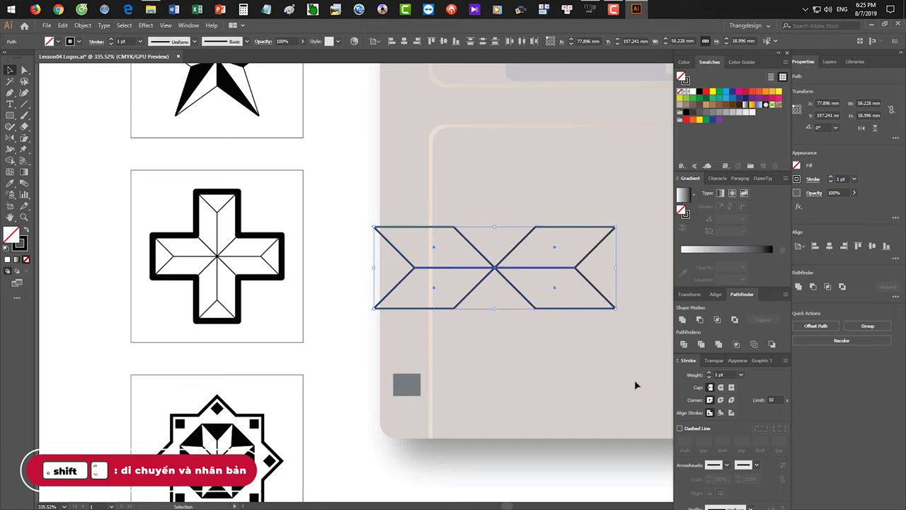
{"action": "key", "text": "r"}
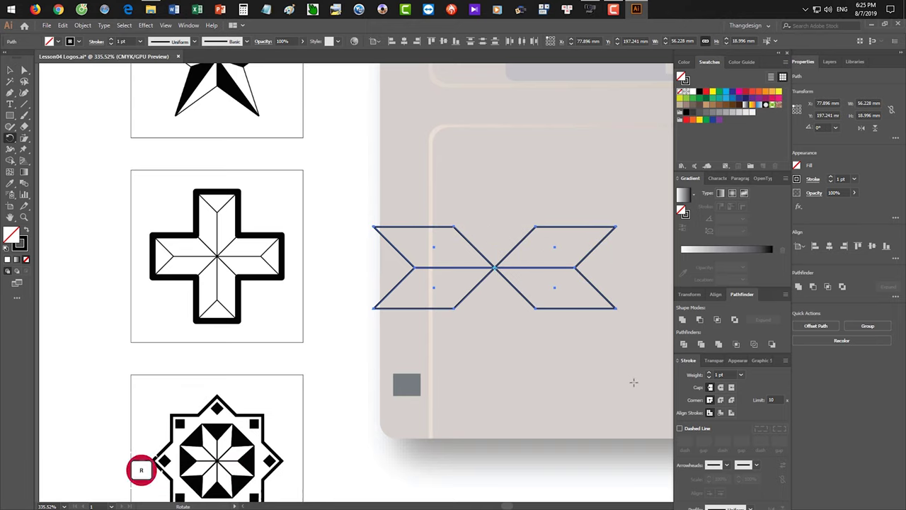
Rotate an upright 90° copy of the chevron pair to form the vertical arms
{"action": "left_click_drag", "start_coordinate": [616, 244], "coordinate": [477, 188]}
{"action": "key", "text": "ctrl+z"}
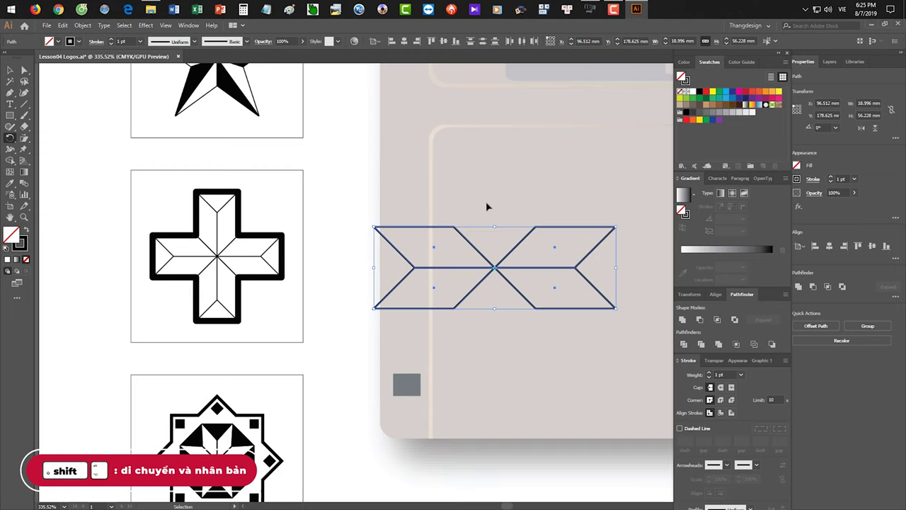
{"action": "left_click_drag", "start_coordinate": [541, 222], "coordinate": [486, 178]}
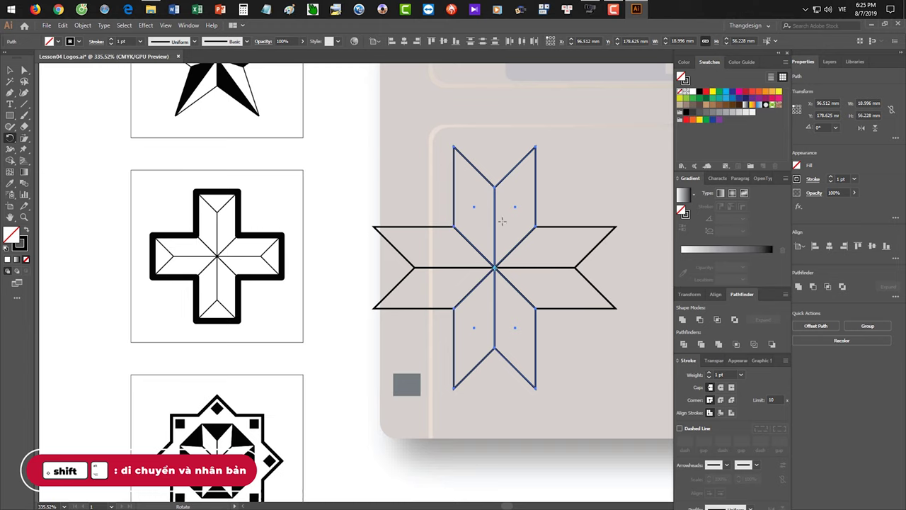
Draw 18.996 × 56.228 mm outline rectangles framing the vertical and horizontal arm pairs
{"action": "left_click", "coordinate": [10, 114]}
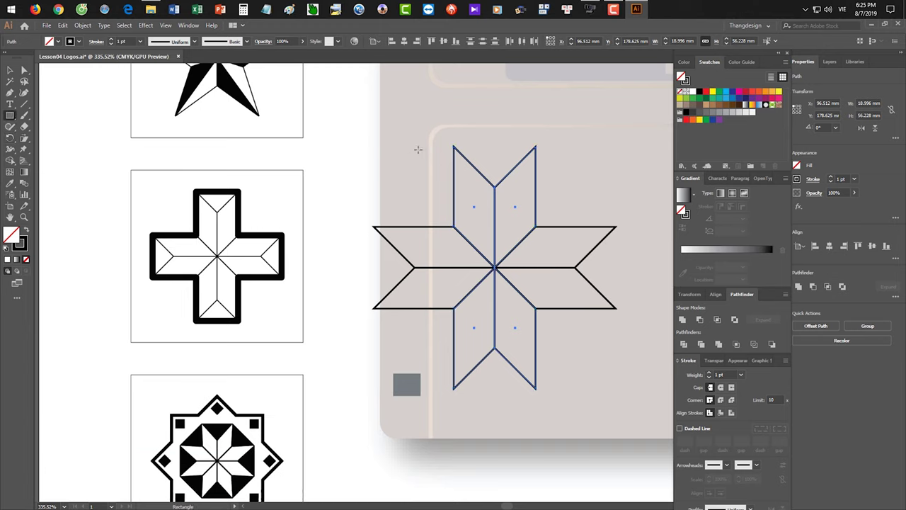
{"action": "left_click_drag", "start_coordinate": [454, 146], "coordinate": [535, 388]}
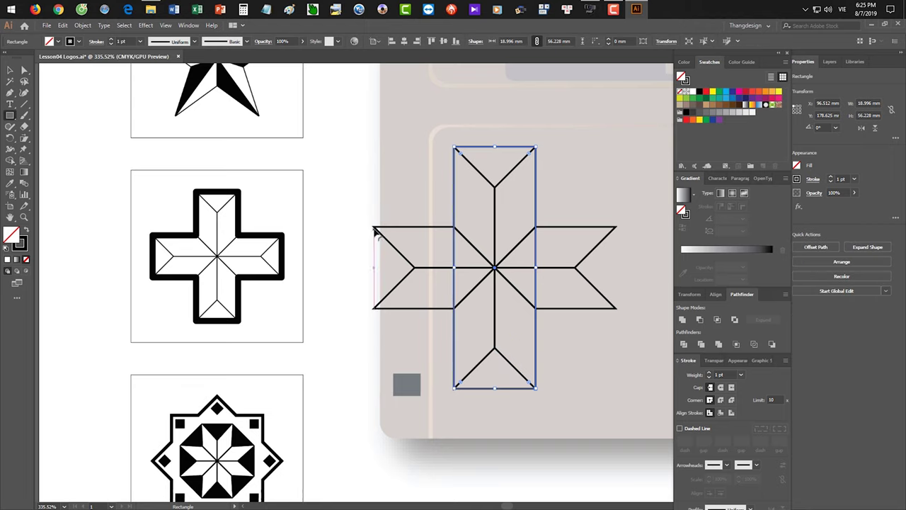
{"action": "left_click", "coordinate": [369, 223]}
{"action": "mouse_move", "coordinate": [371, 227]}
{"action": "left_mouse_down"}
{"action": "mouse_move", "coordinate": [614, 293]}
{"action": "mouse_move", "coordinate": [616, 308]}
{"action": "left_mouse_up"}
{"action": "key", "text": "v"}
{"action": "left_click", "coordinate": [505, 150], "text": "shift"}
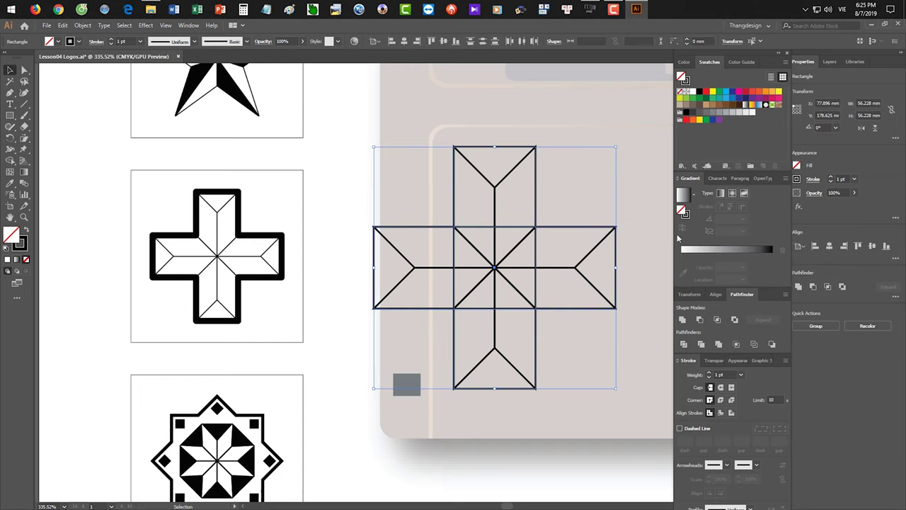
Unite the two rectangles into one cross with a 5 pt stroke and Round Join corners
{"action": "left_click", "coordinate": [682, 320]}
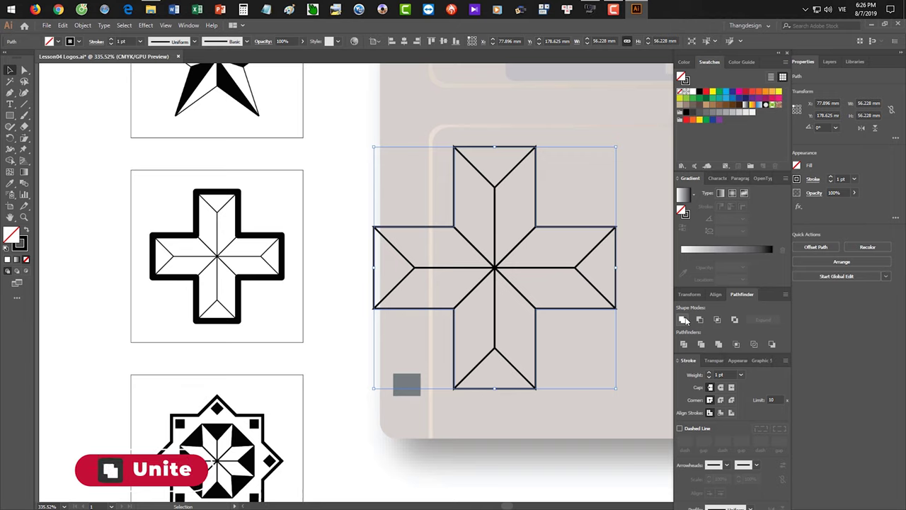
{"action": "left_click", "coordinate": [729, 375]}
{"action": "key", "text": "Up"}
{"action": "key", "text": "Up"}
{"action": "key", "text": "Up"}
{"action": "key", "text": "Up"}
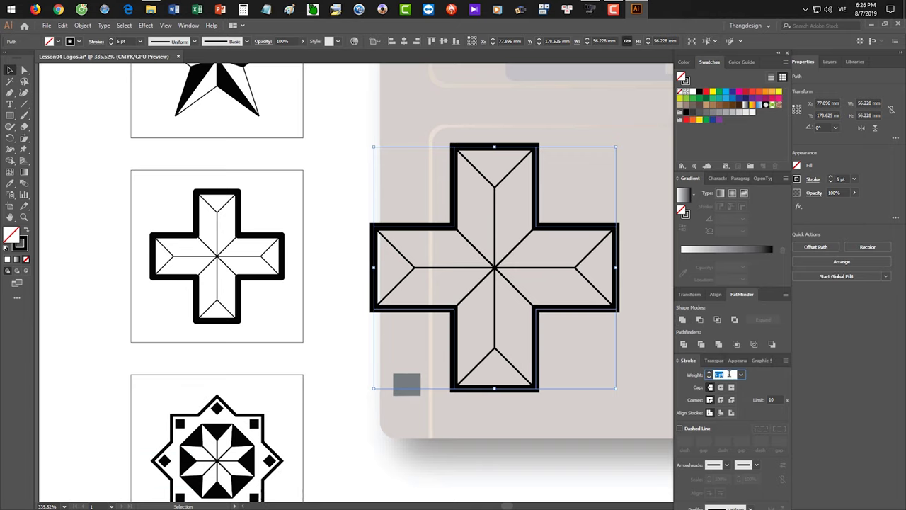
{"action": "left_click", "coordinate": [720, 399]}
{"action": "left_click", "coordinate": [620, 461]}
{"action": "left_click_drag", "start_coordinate": [621, 459], "coordinate": [537, 419]}
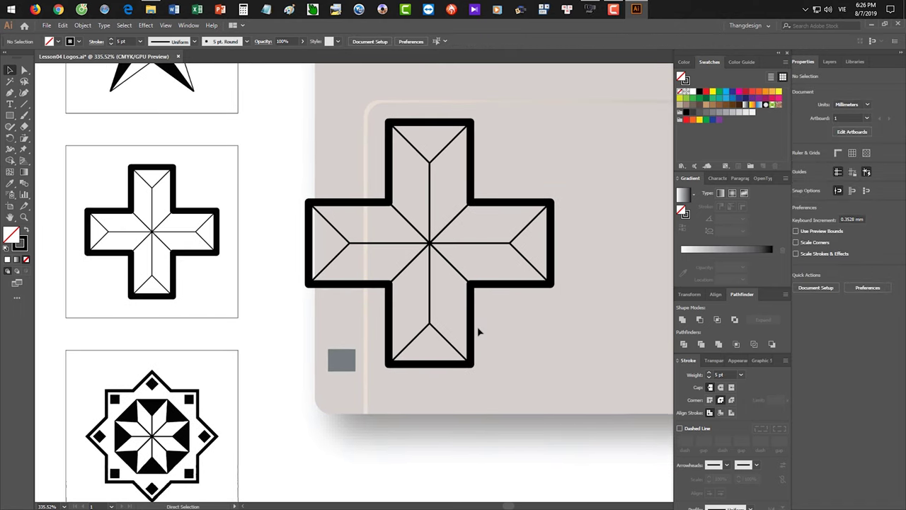
{"action": "key", "text": "ctrl+y"}
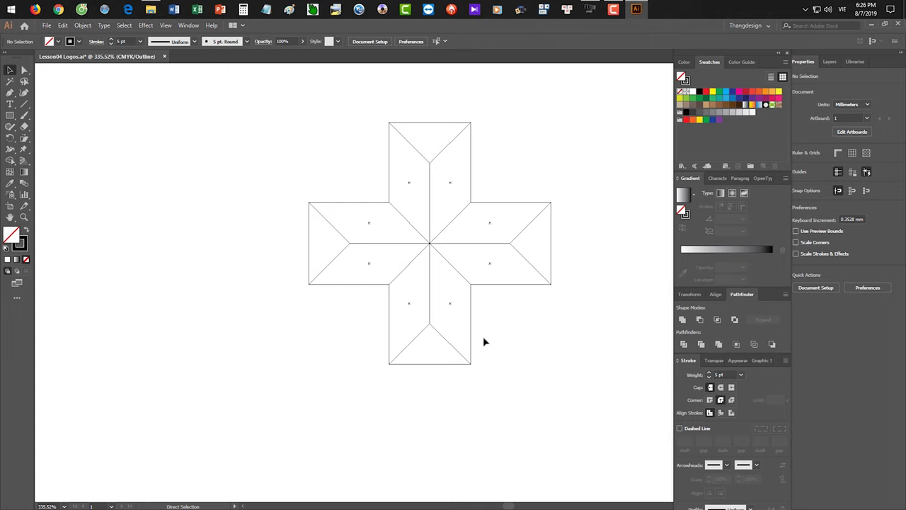
{"action": "key", "text": "ctrl+y"}
{"action": "scroll", "coordinate": [542, 357], "scroll_direction": "down", "scroll_amount": 3}
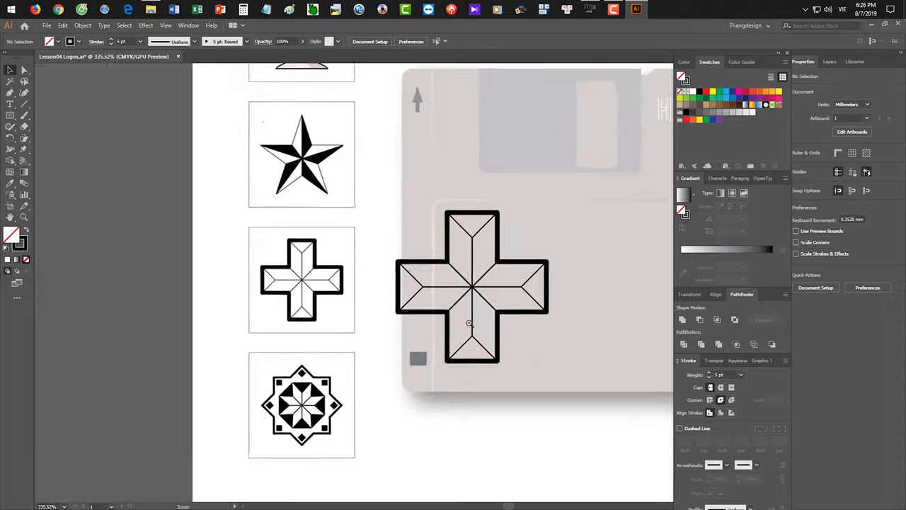
Pan and zoom to fit the octagon star logo's artboard in the window
{"action": "scroll", "coordinate": [510, 363], "scroll_direction": "up", "scroll_amount": 2}
{"action": "scroll", "coordinate": [510, 363], "scroll_direction": "down", "scroll_amount": 1}
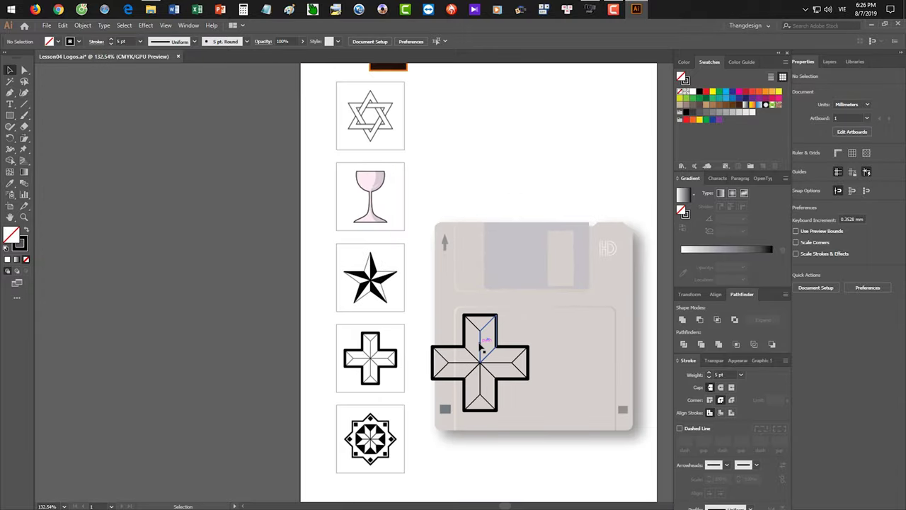
{"action": "scroll", "coordinate": [481, 349], "scroll_direction": "down", "scroll_amount": 2}
{"action": "scroll", "coordinate": [425, 326], "scroll_direction": "up", "scroll_amount": 4}
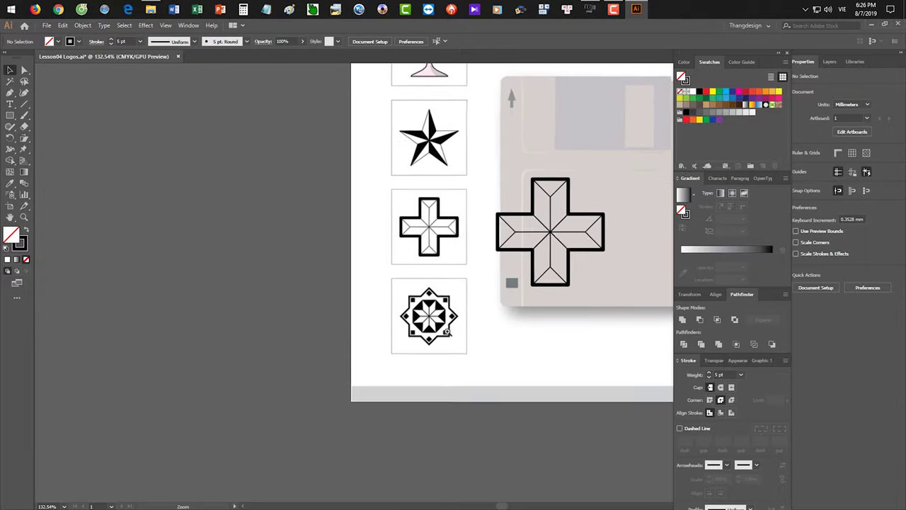
{"action": "left_click_drag", "start_coordinate": [439, 309], "coordinate": [392, 277]}
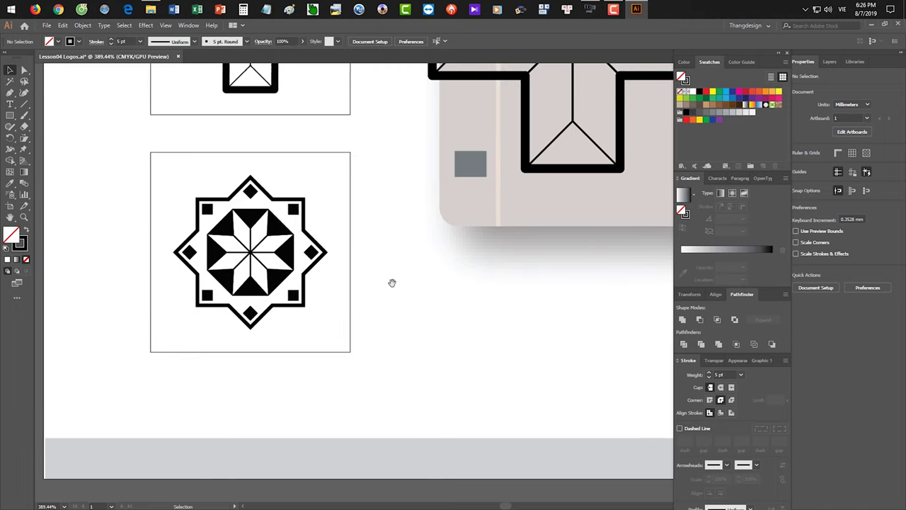
{"action": "left_click_drag", "start_coordinate": [395, 283], "coordinate": [379, 276]}
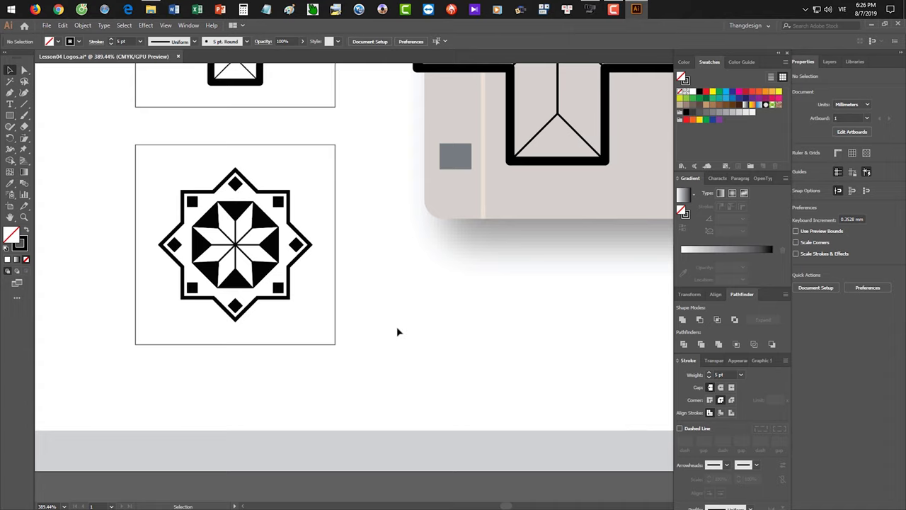
{"action": "left_click_drag", "start_coordinate": [437, 273], "coordinate": [380, 417]}
{"action": "left_click_drag", "start_coordinate": [270, 359], "coordinate": [405, 253]}
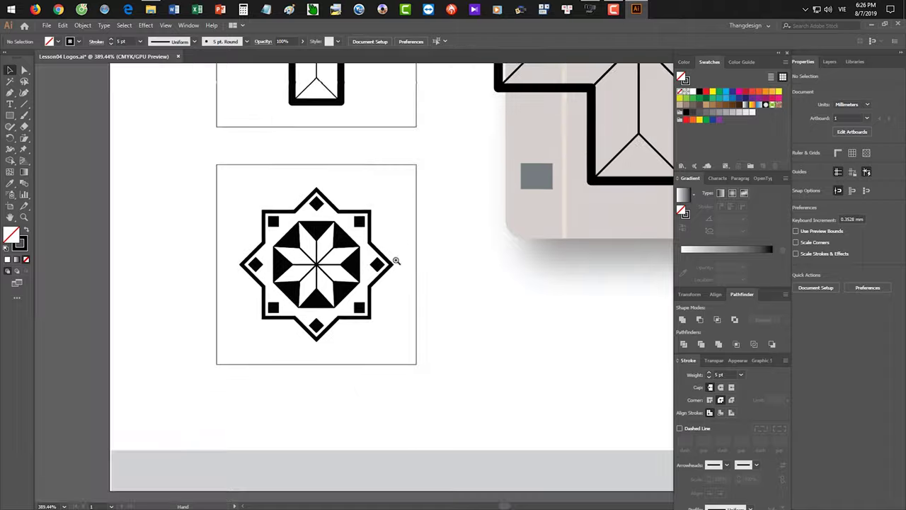
{"action": "key", "text": "ctrl+0"}
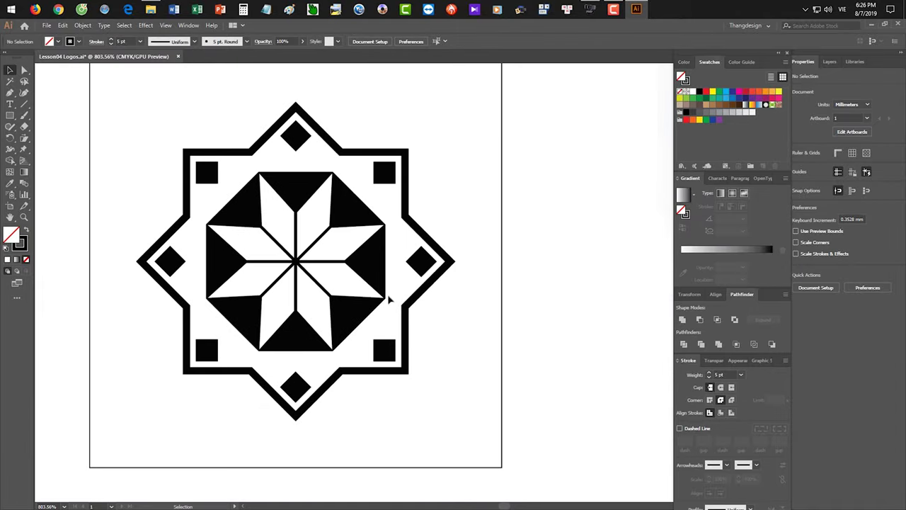
{"action": "scroll", "coordinate": [384, 298], "scroll_direction": "down", "scroll_amount": 3}
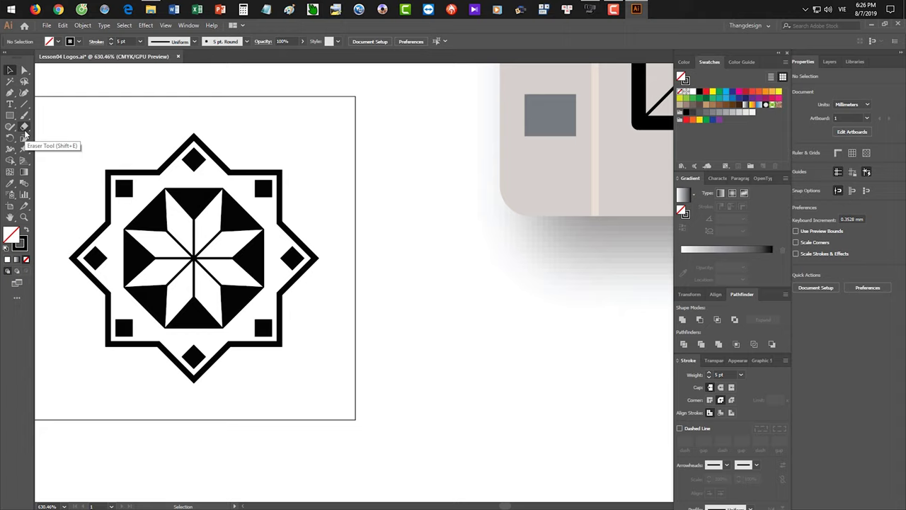
Draw a black, no-stroke eight-point star right of the octagon logo
{"action": "left_click_drag", "start_coordinate": [10, 116], "coordinate": [42, 161]}
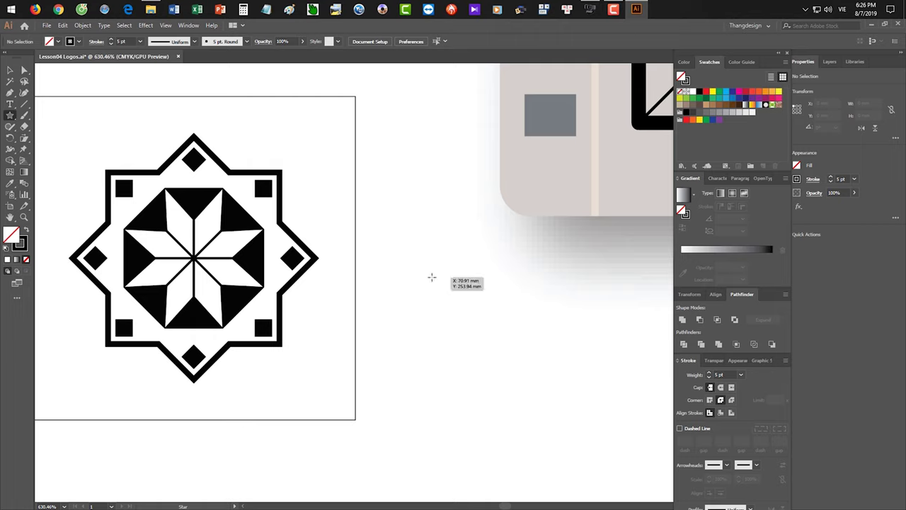
{"action": "key", "text": "shift+x"}
{"action": "mouse_move", "coordinate": [434, 277]}
{"action": "left_mouse_down"}
{"action": "mouse_move", "coordinate": [477, 332]}
{"action": "mouse_move", "coordinate": [505, 341]}
{"action": "left_mouse_up"}
{"action": "key", "text": "Up"}
{"action": "key", "text": "Up"}
{"action": "key", "text": "Up"}
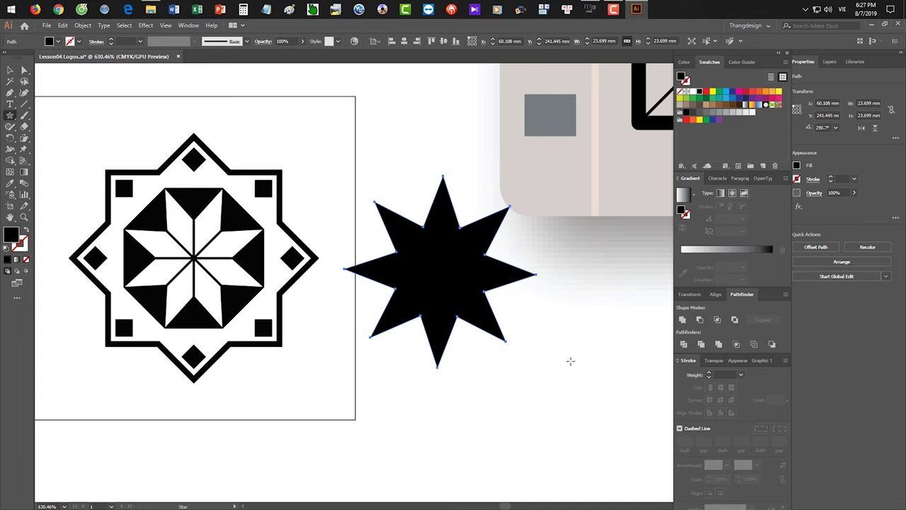
{"action": "key", "text": "c"}
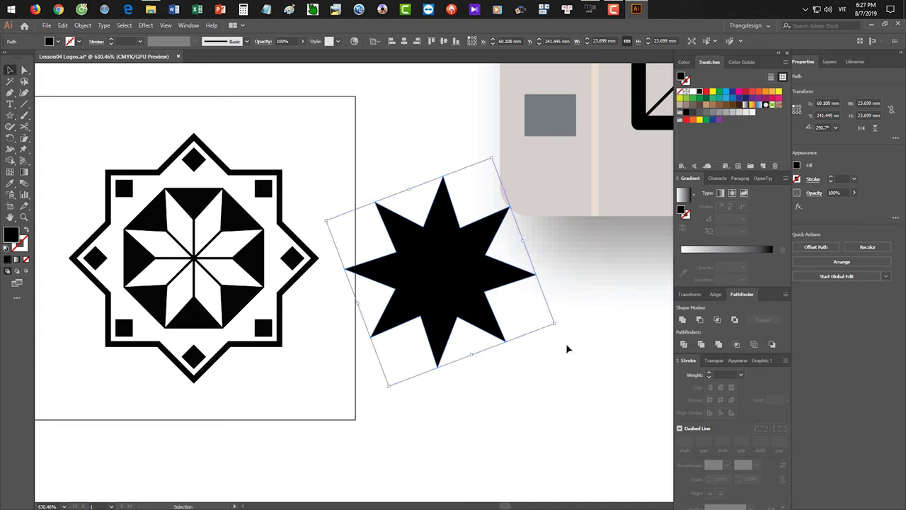
Show the rulers, zoom in on the star, and drag a vertical guide across it
{"action": "key", "text": "v"}
{"action": "left_click", "coordinate": [566, 349]}
{"action": "key", "text": "ctrl+r"}
{"action": "left_click", "coordinate": [453, 281]}
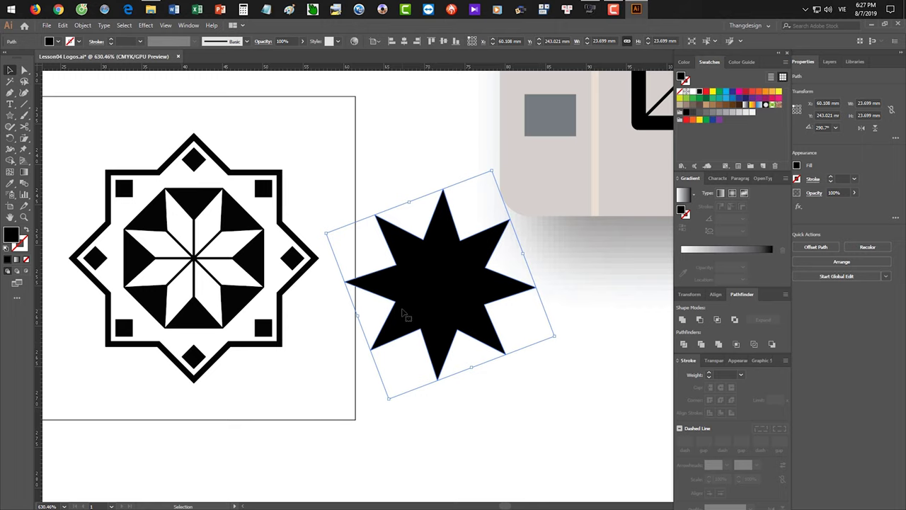
{"action": "key", "text": "z"}
{"action": "left_click_drag", "start_coordinate": [419, 246], "coordinate": [461, 269]}
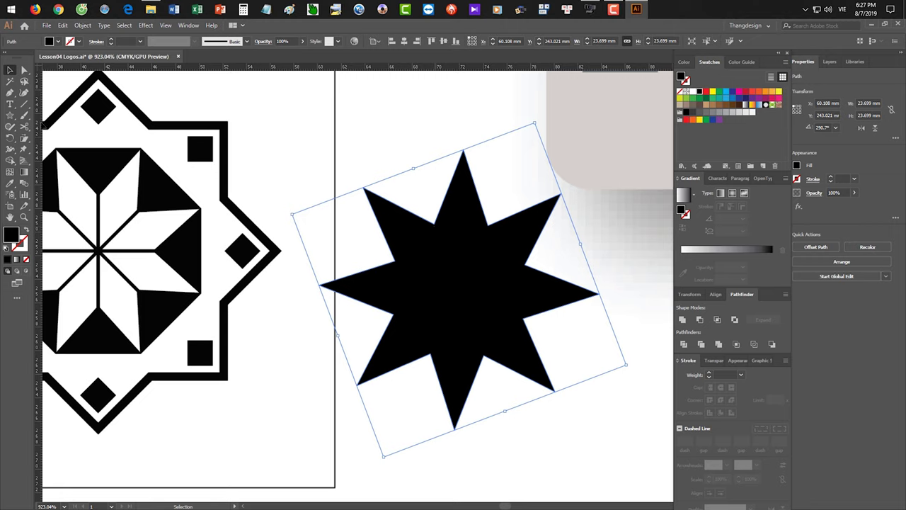
{"action": "left_click_drag", "start_coordinate": [41, 126], "coordinate": [434, 219]}
Place the guide on the star, then rotate the star 22.5° about its lower-left point to 315°
{"action": "left_click_drag", "start_coordinate": [508, 269], "coordinate": [601, 305]}
{"action": "scroll", "coordinate": [601, 306], "scroll_direction": "down", "scroll_amount": 4}
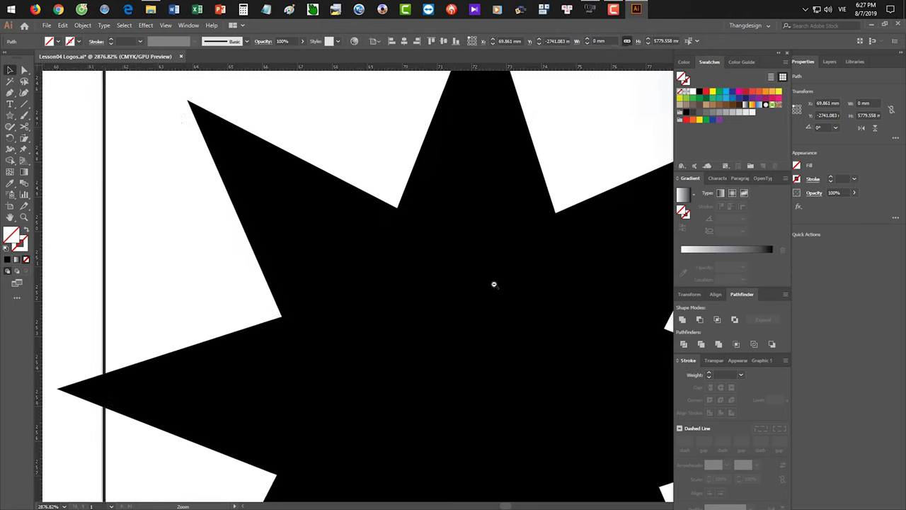
{"action": "scroll", "coordinate": [573, 291], "scroll_direction": "up", "scroll_amount": 2}
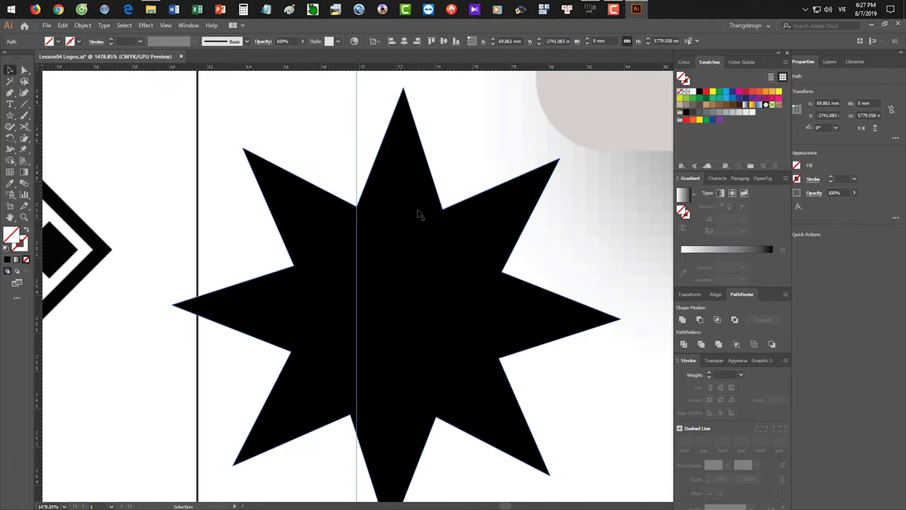
{"action": "left_click", "coordinate": [419, 213]}
{"action": "key", "text": "r"}
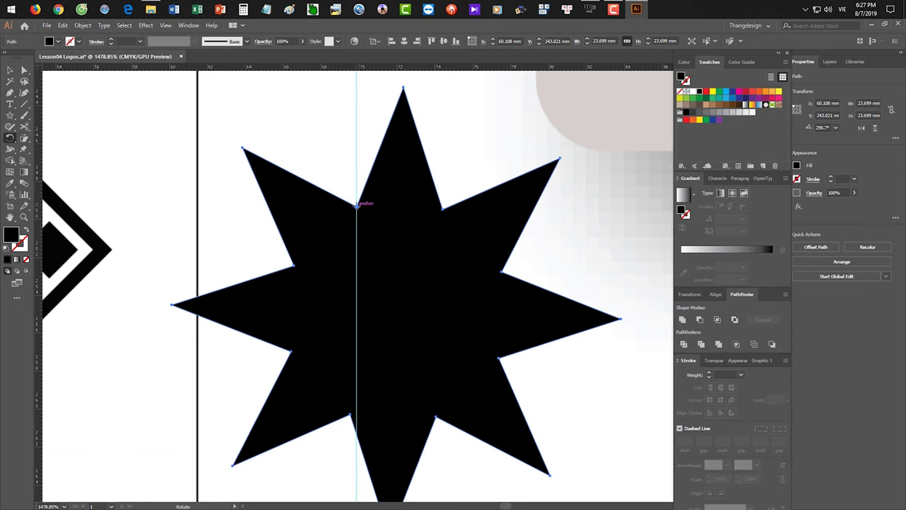
{"action": "left_click_drag", "start_coordinate": [352, 429], "coordinate": [364, 287]}
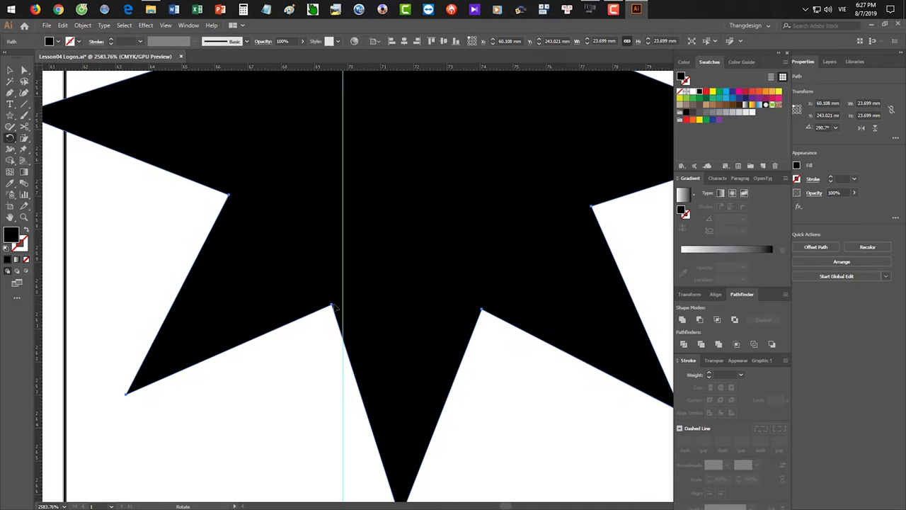
{"action": "left_click_drag", "start_coordinate": [337, 305], "coordinate": [345, 310]}
{"action": "scroll", "coordinate": [484, 404], "scroll_direction": "down", "scroll_amount": 3}
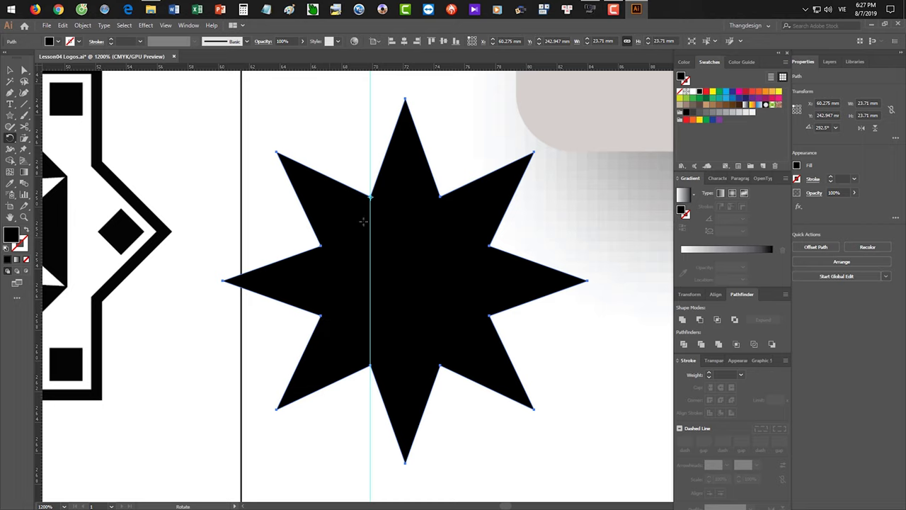
{"action": "left_click_drag", "start_coordinate": [320, 312], "coordinate": [369, 329]}
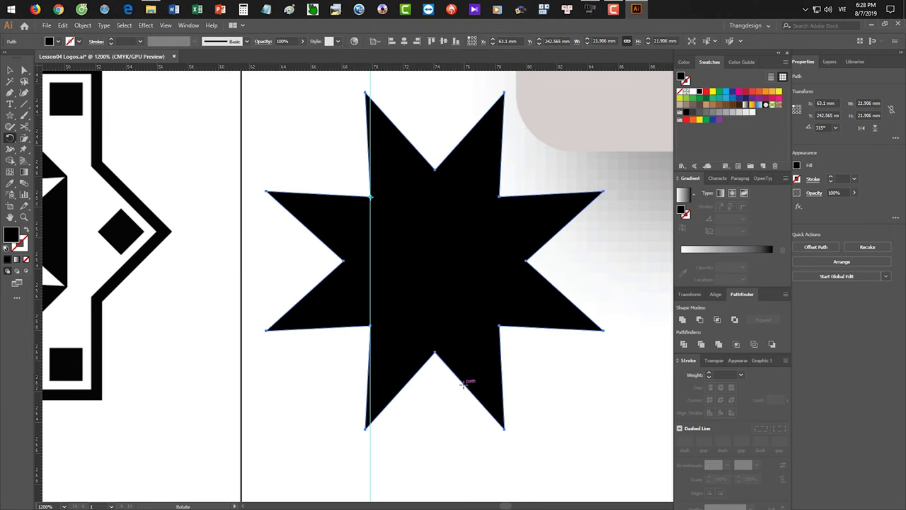
{"action": "key", "text": "v"}
{"action": "left_click", "coordinate": [562, 432]}
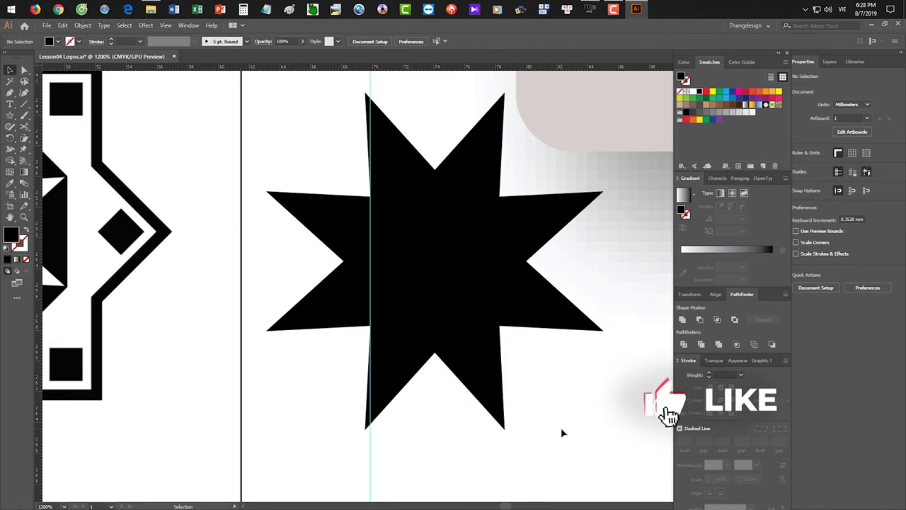
{"action": "scroll", "coordinate": [515, 425], "scroll_direction": "right", "scroll_amount": 2}
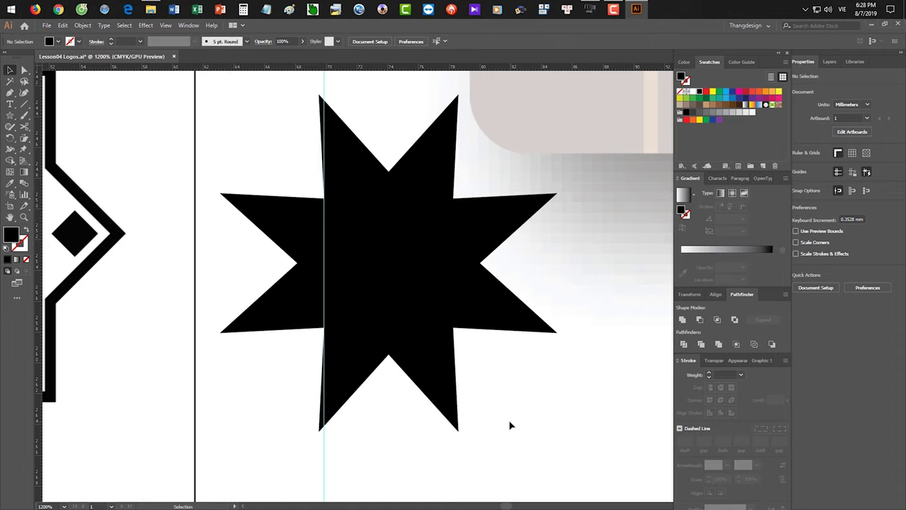
Close the Lesson04 Logos document, answering the save prompt, and bring back the Bai tap Illustrator Co Ban folder
{"action": "key", "text": "ctrl+w"}
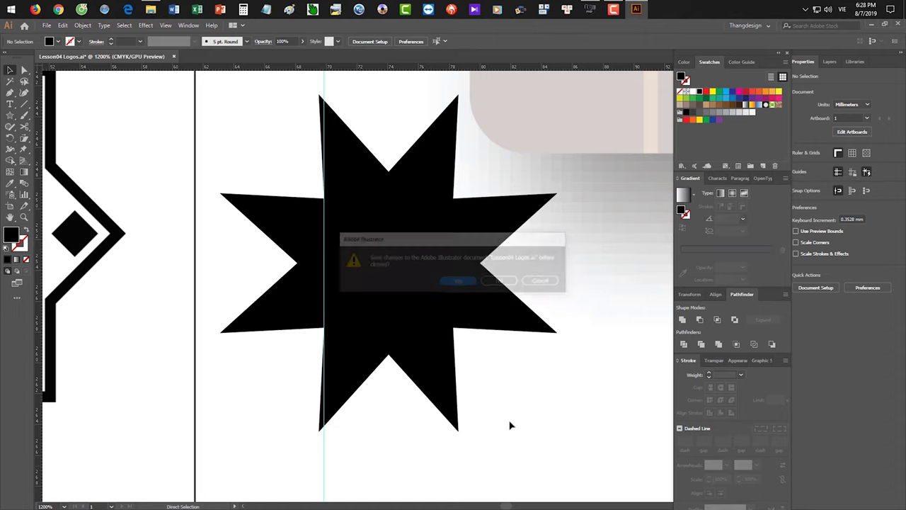
{"action": "left_click", "coordinate": [500, 280]}
{"action": "left_click", "coordinate": [160, 11]}
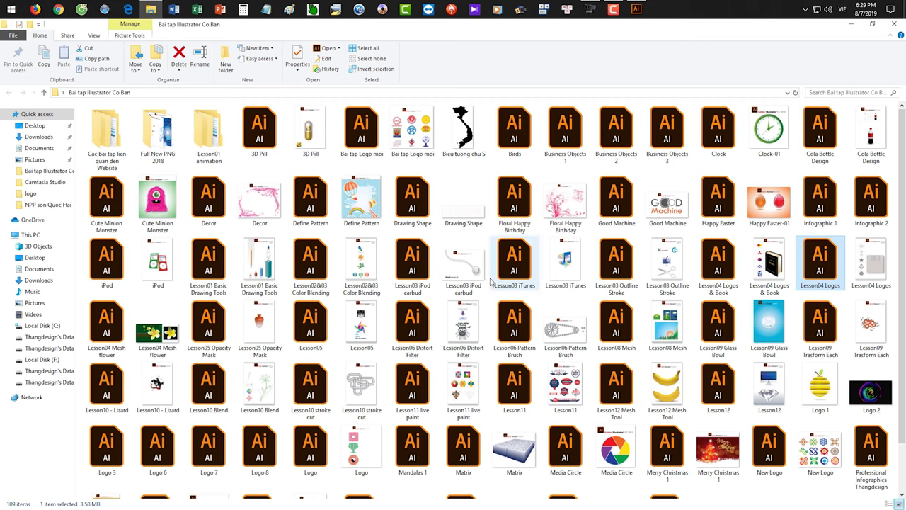
Show the folder as Extra large icons, scroll to Lesson10–12, and preview the Lesson10 stroke cut image
{"action": "left_click", "coordinate": [93, 36]}
{"action": "left_click", "coordinate": [110, 48]}
{"action": "scroll", "coordinate": [566, 246], "scroll_direction": "down", "scroll_amount": 5}
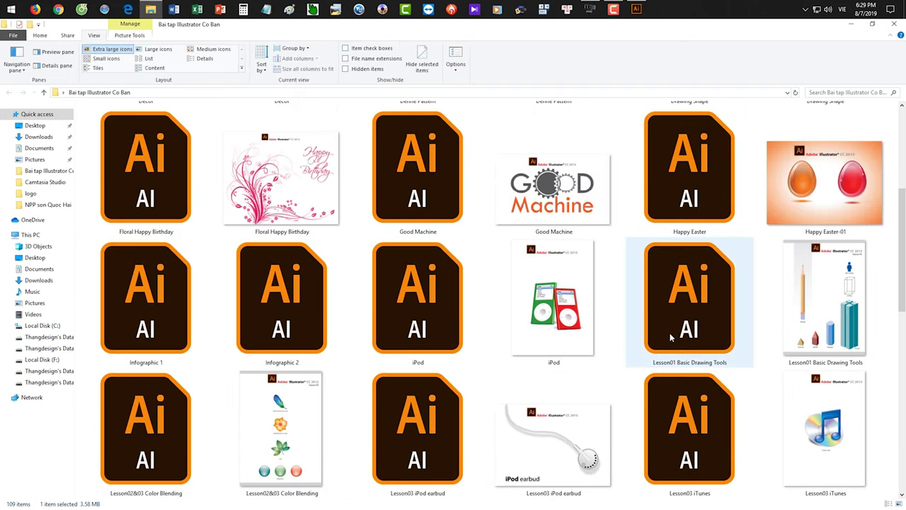
{"action": "scroll", "coordinate": [671, 337], "scroll_direction": "down", "scroll_amount": 3}
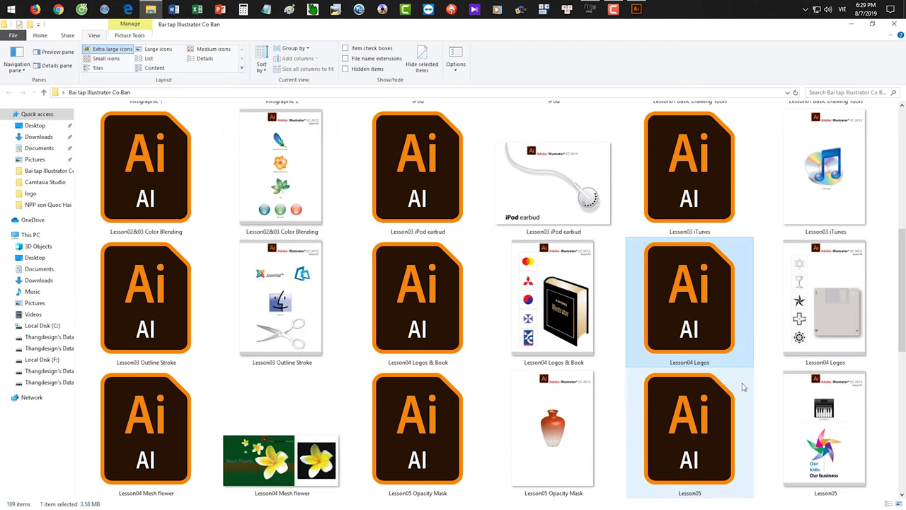
{"action": "scroll", "coordinate": [743, 387], "scroll_direction": "down", "scroll_amount": 3}
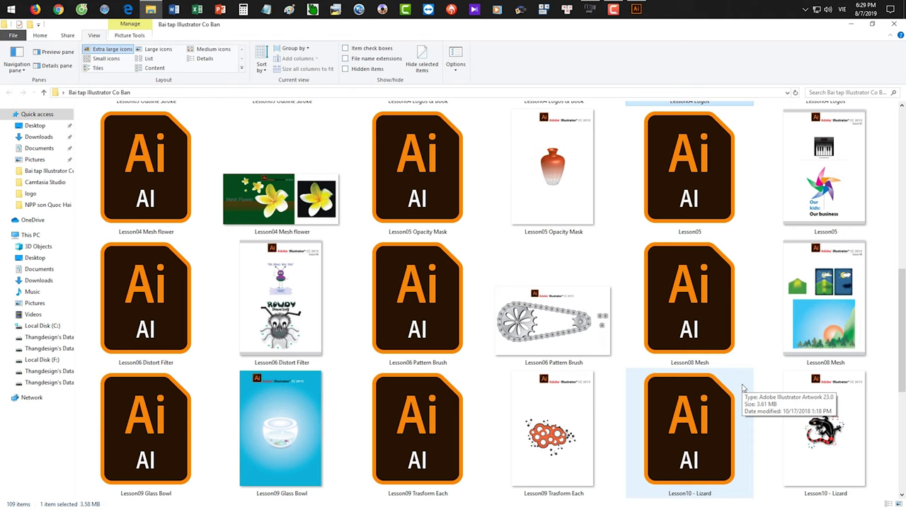
{"action": "scroll", "coordinate": [743, 388], "scroll_direction": "down", "scroll_amount": 3}
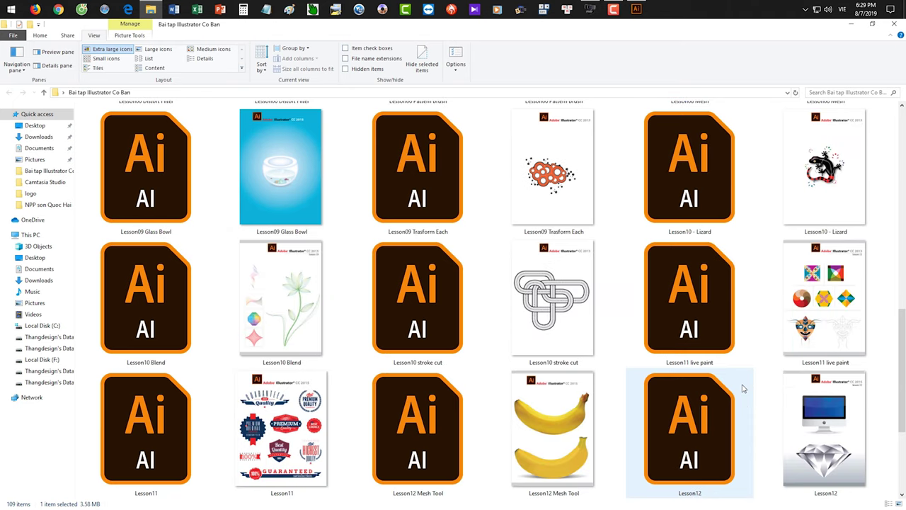
{"action": "double_click", "coordinate": [572, 306]}
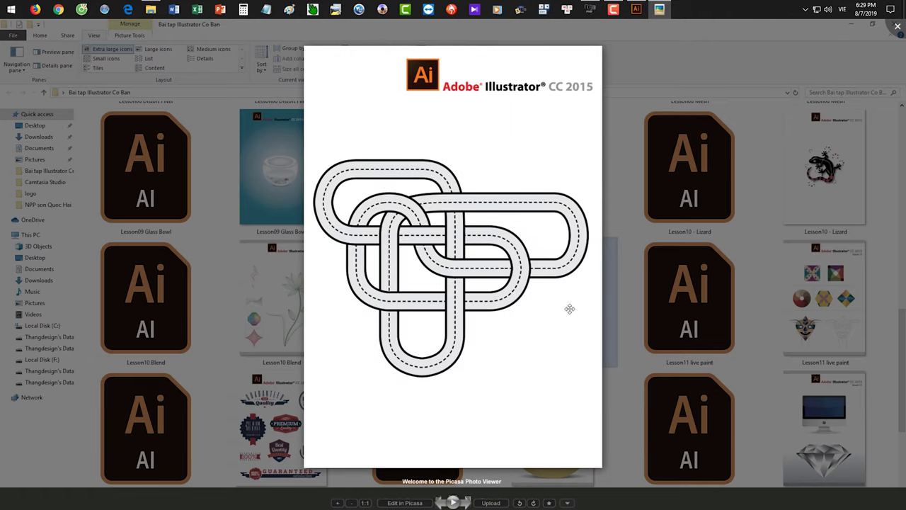
{"action": "left_click", "coordinate": [623, 306]}
{"action": "left_click", "coordinate": [785, 303]}
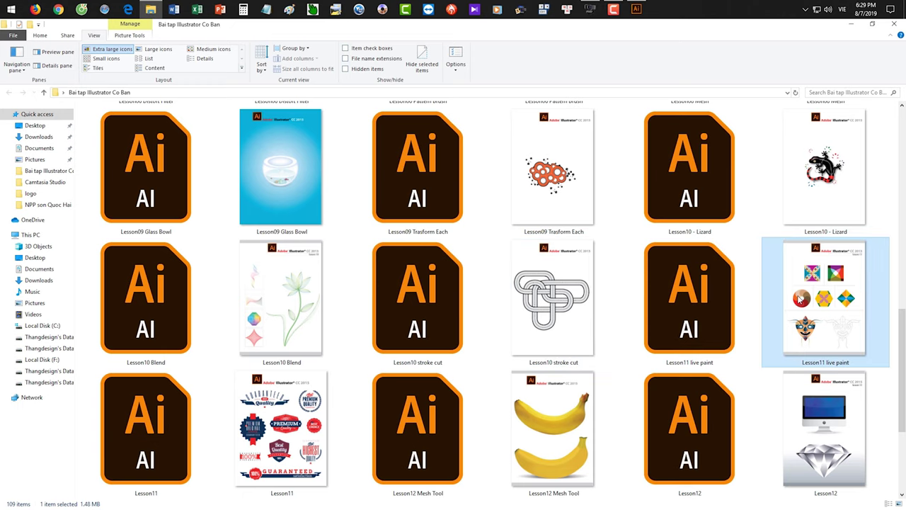
{"action": "double_click", "coordinate": [842, 294]}
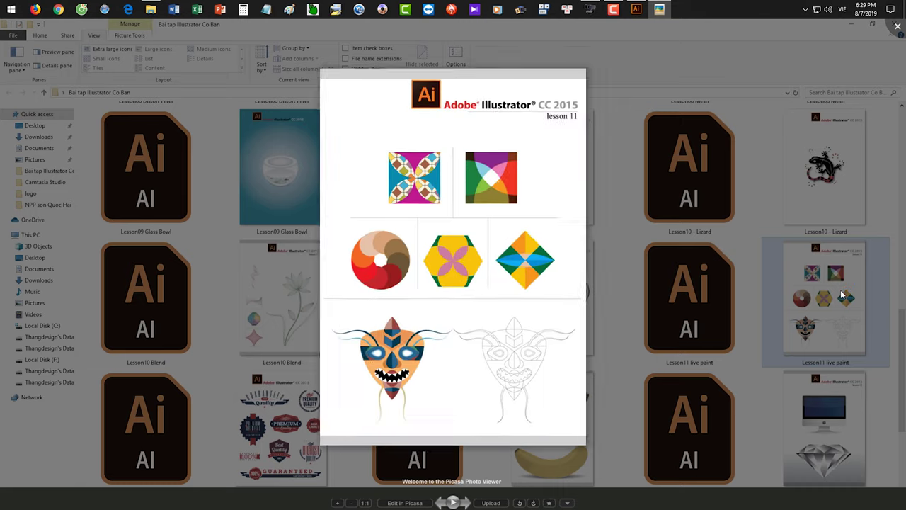
{"action": "scroll", "coordinate": [491, 264], "scroll_direction": "up", "scroll_amount": 3}
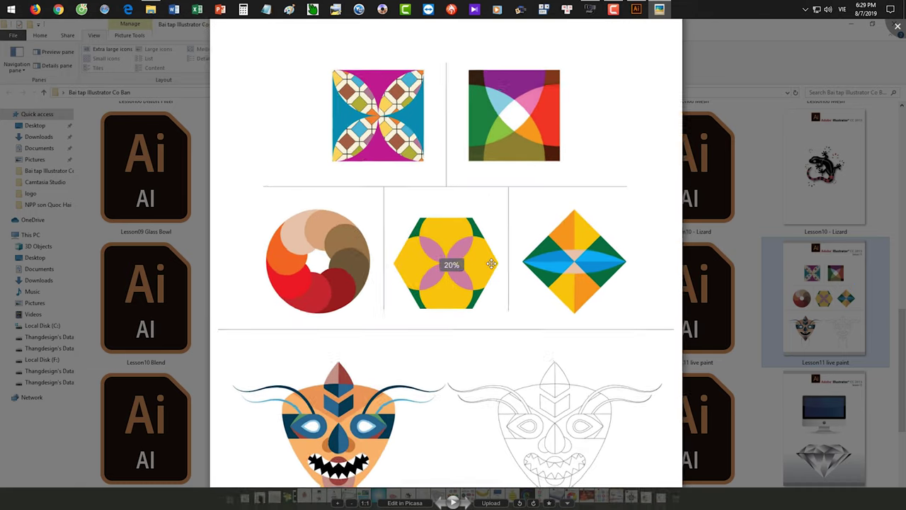
{"action": "scroll", "coordinate": [524, 276], "scroll_direction": "down", "scroll_amount": 1}
{"action": "scroll", "coordinate": [536, 279], "scroll_direction": "down", "scroll_amount": 2}
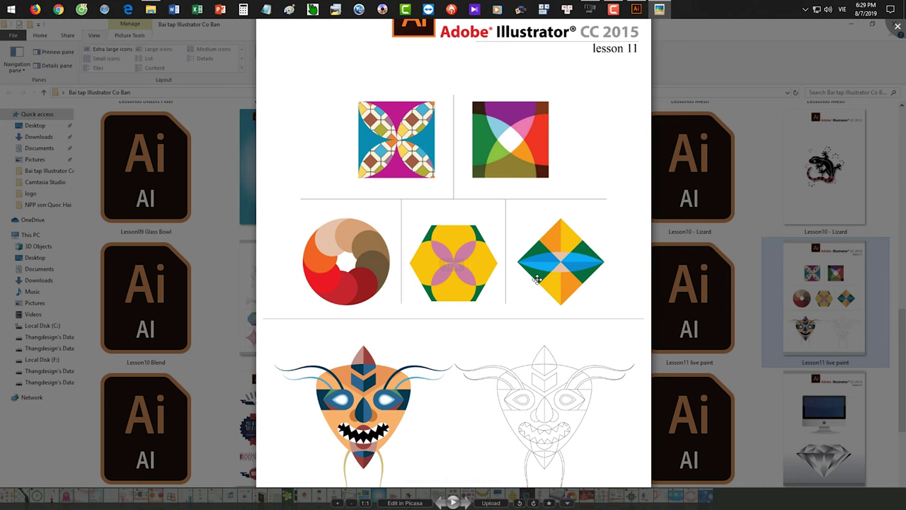
{"action": "scroll", "coordinate": [538, 325], "scroll_direction": "up", "scroll_amount": 1}
{"action": "scroll", "coordinate": [539, 351], "scroll_direction": "down", "scroll_amount": 1}
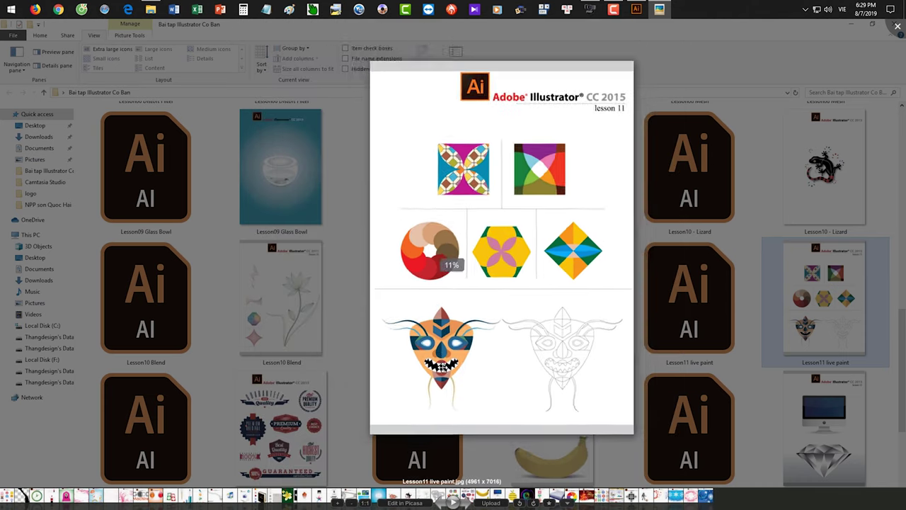
{"action": "scroll", "coordinate": [425, 361], "scroll_direction": "up", "scroll_amount": 3}
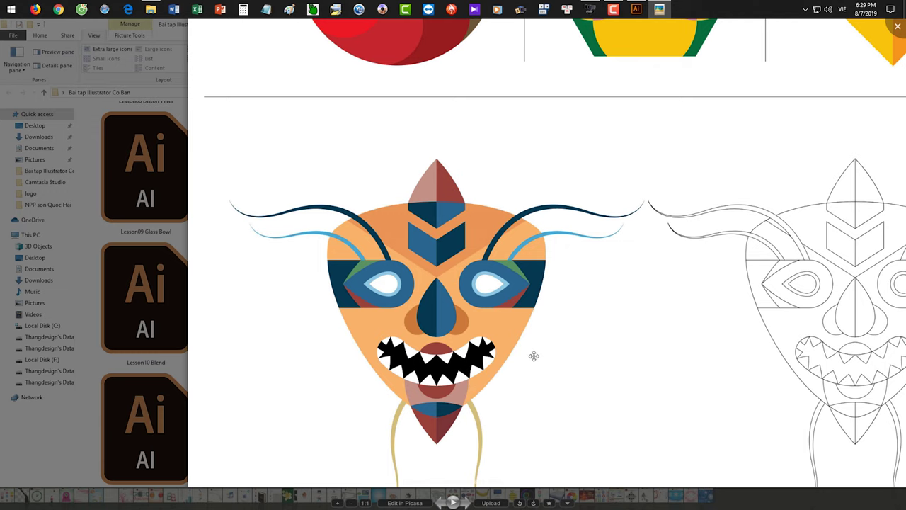
{"action": "scroll", "coordinate": [534, 356], "scroll_direction": "down", "scroll_amount": 1}
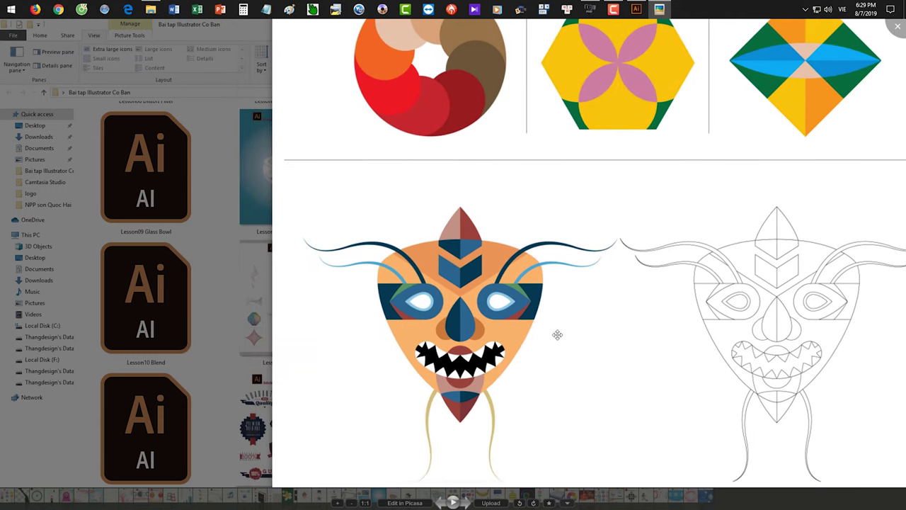
{"action": "key", "text": "Escape"}
{"action": "double_click", "coordinate": [795, 305]}
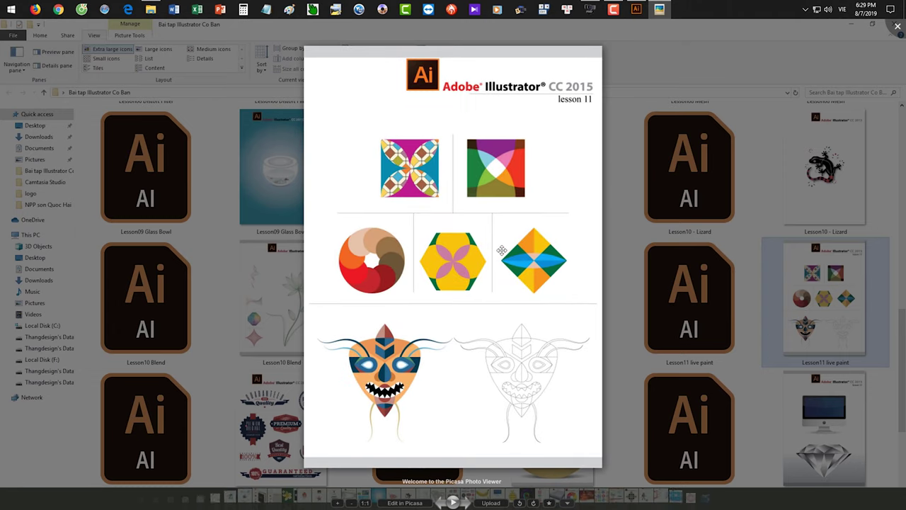
{"action": "scroll", "coordinate": [499, 250], "scroll_direction": "up", "scroll_amount": 1}
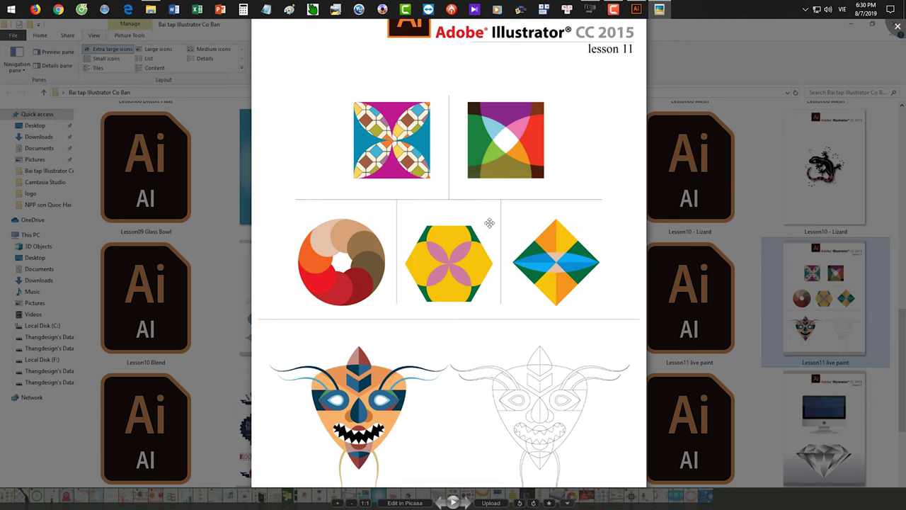
{"action": "key", "text": "Escape"}
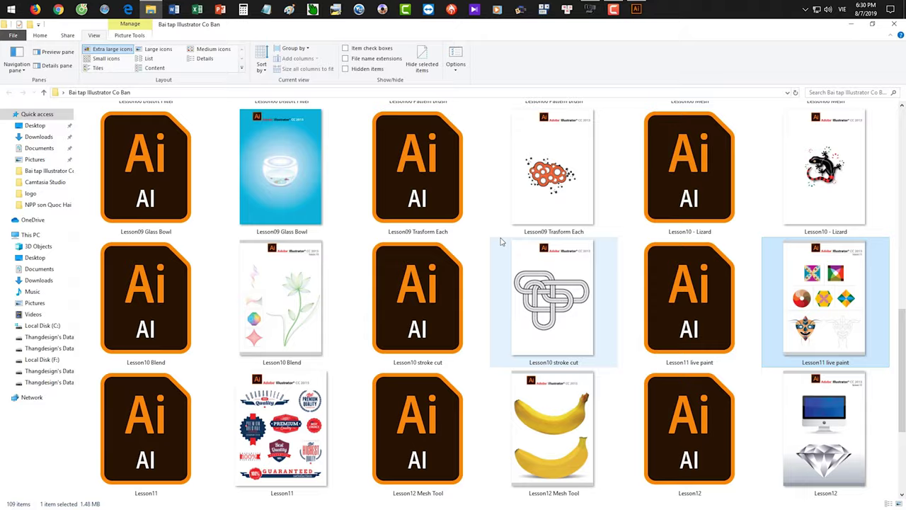
{"action": "scroll", "coordinate": [499, 238], "scroll_direction": "down", "scroll_amount": 5}
{"action": "scroll", "coordinate": [502, 244], "scroll_direction": "down", "scroll_amount": 3}
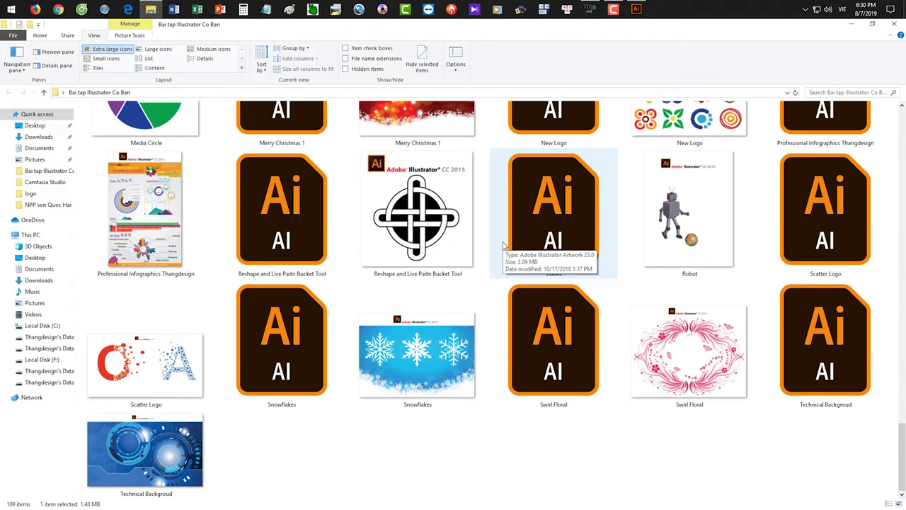
{"action": "double_click", "coordinate": [442, 239]}
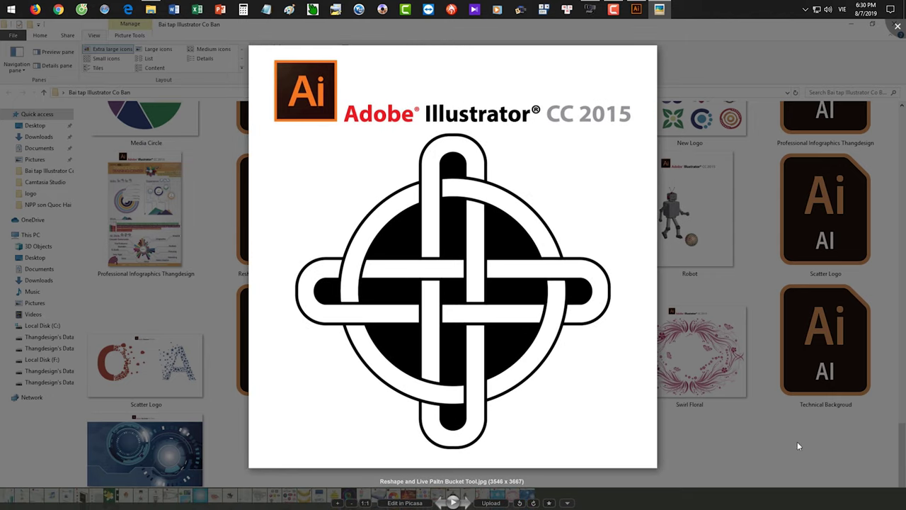
{"action": "left_click", "coordinate": [783, 418]}
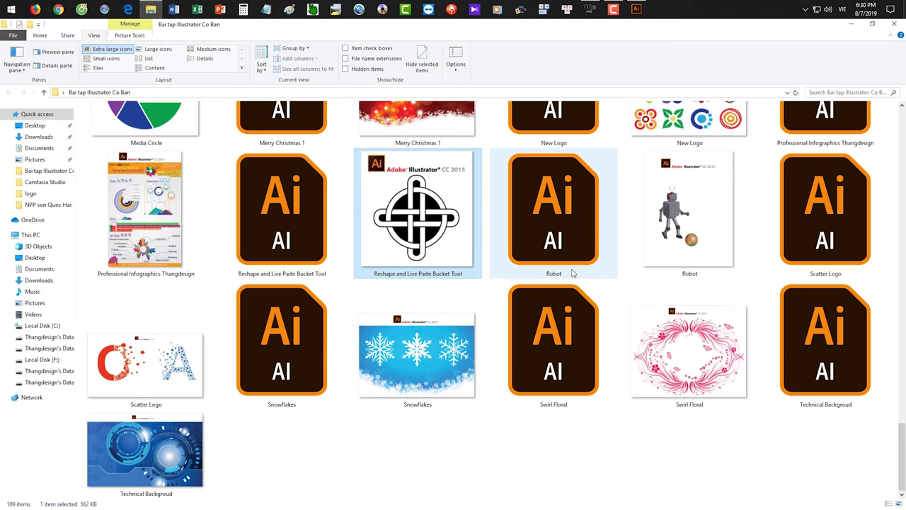
{"action": "scroll", "coordinate": [573, 271], "scroll_direction": "up", "scroll_amount": 5}
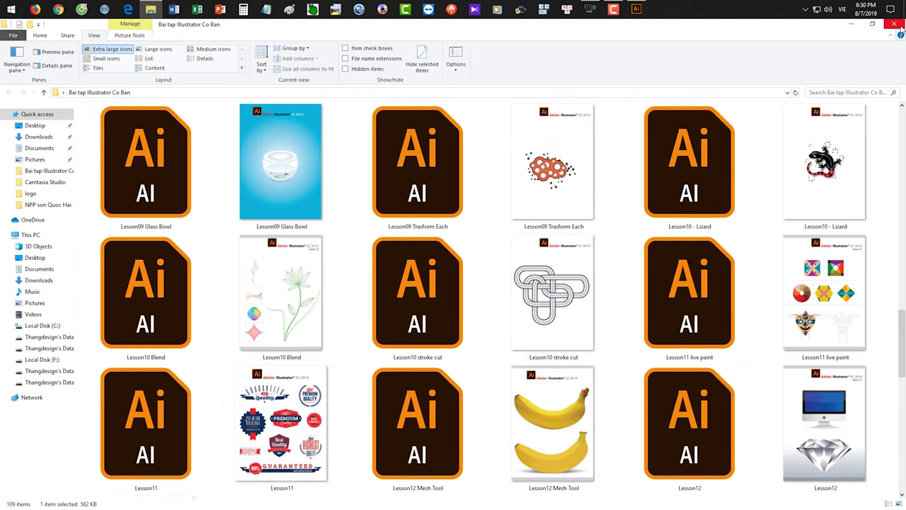
Minimize File Explorer, switch keyboard input to ENG, and exit UniKey
{"action": "left_click", "coordinate": [854, 26]}
{"action": "left_click", "coordinate": [842, 9]}
{"action": "left_click", "coordinate": [835, 34]}
{"action": "left_click", "coordinate": [805, 9]}
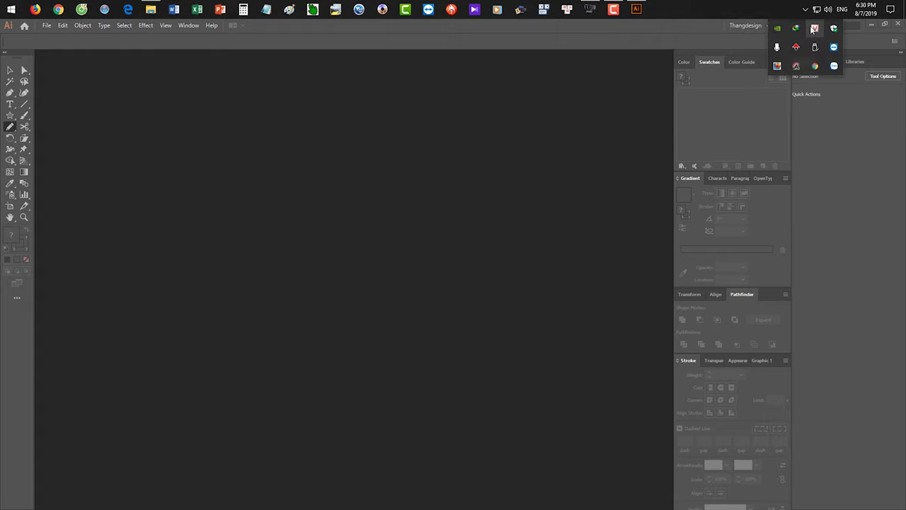
{"action": "right_click", "coordinate": [815, 29]}
{"action": "left_click", "coordinate": [756, 161]}
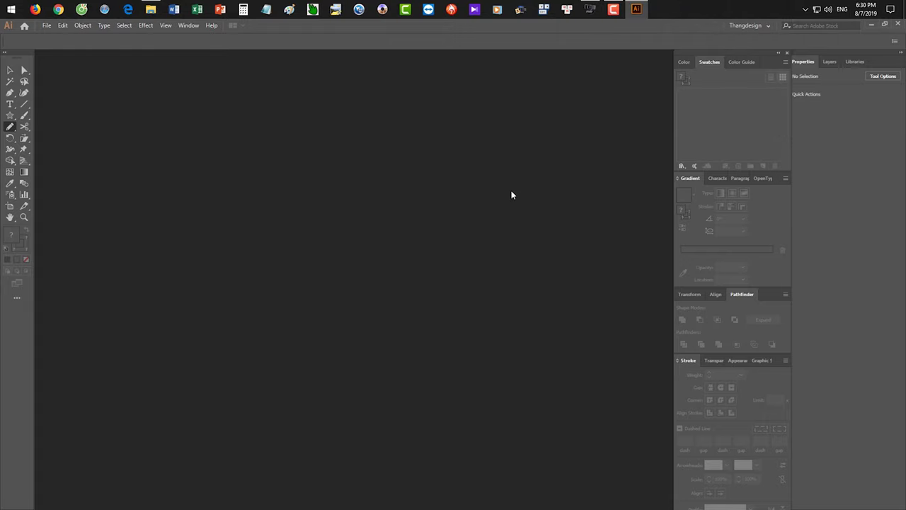
Create a new A4 document, Untitled-1, and zoom in on its empty artboard
{"action": "key", "text": "ctrl+n"}
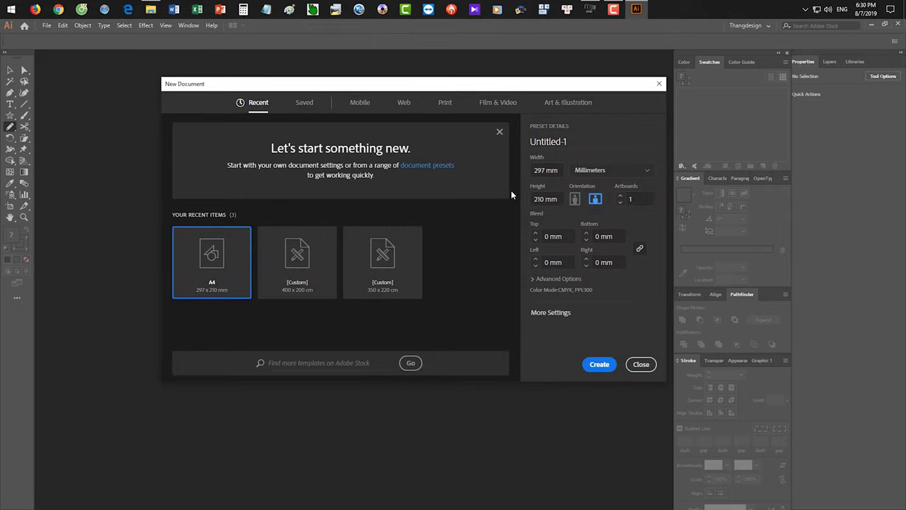
{"action": "key", "text": "Return"}
{"action": "key", "text": "v"}
{"action": "key", "text": "ctrl+1"}
{"action": "key", "text": "ctrl+space"}
{"action": "mouse_move", "coordinate": [331, 157]}
{"action": "left_mouse_down"}
{"action": "mouse_move", "coordinate": [347, 161]}
{"action": "mouse_move", "coordinate": [283, 140]}
{"action": "left_mouse_up"}
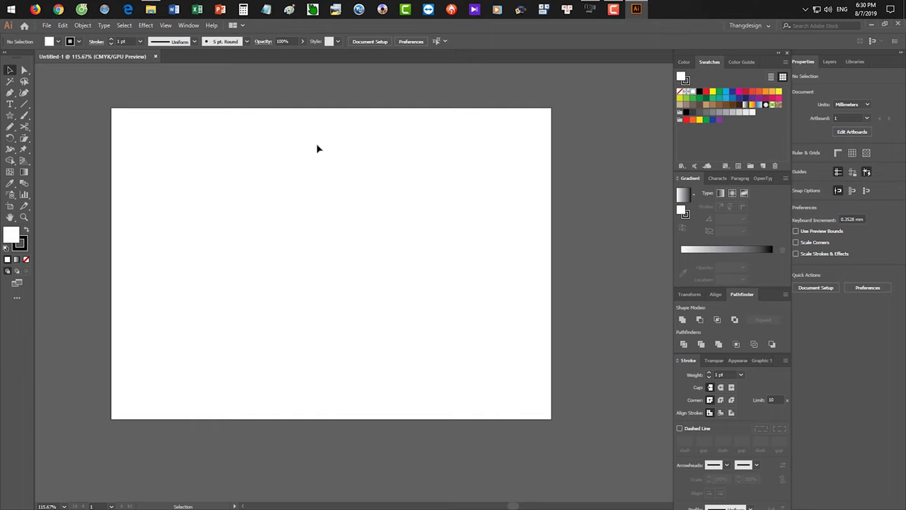
{"action": "mouse_move", "coordinate": [339, 155]}
{"action": "left_mouse_down"}
{"action": "mouse_move", "coordinate": [334, 162]}
{"action": "mouse_move", "coordinate": [352, 167]}
{"action": "left_mouse_up"}
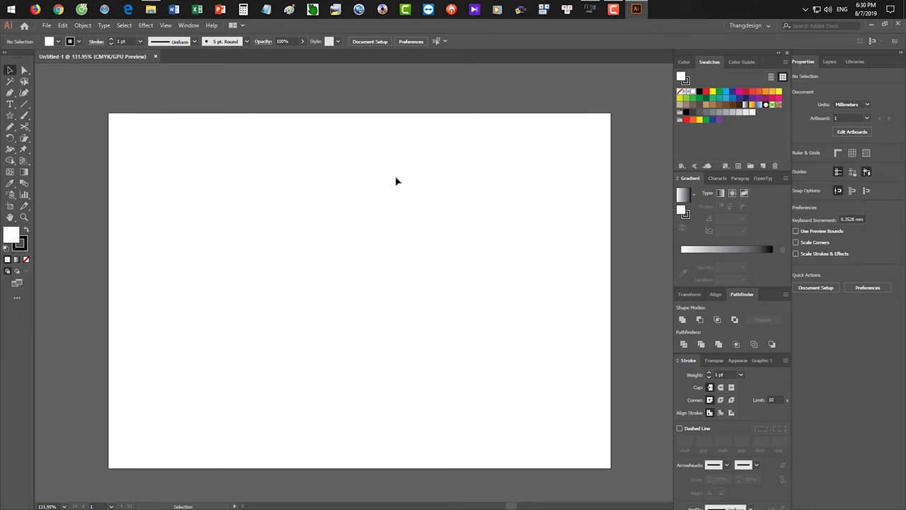
Launch Photoshop from the desktop and start a new Photoshop document
{"action": "key", "text": "super+d"}
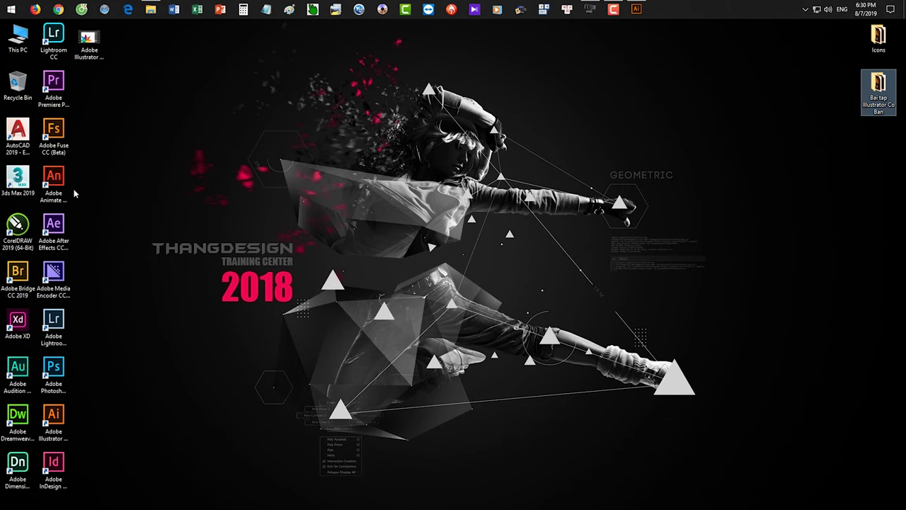
{"action": "double_click", "coordinate": [52, 368]}
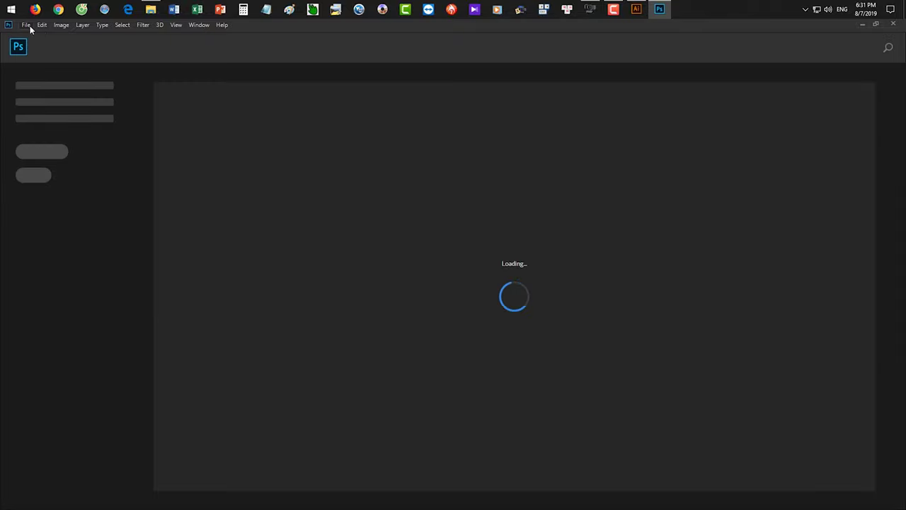
{"action": "left_click", "coordinate": [26, 25]}
{"action": "left_click", "coordinate": [39, 34]}
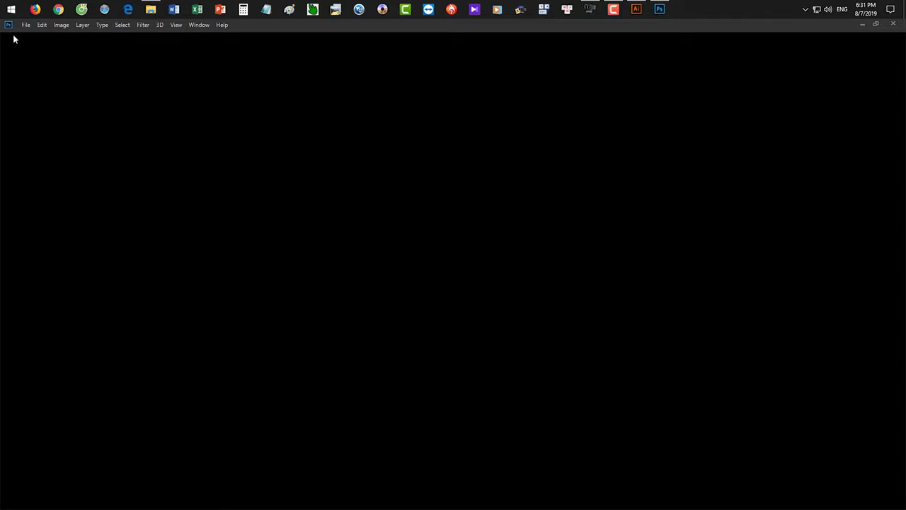
Open and close This PC from the desktop, then return to Illustrator's Untitled-1
{"action": "key", "text": "super+d"}
{"action": "double_click", "coordinate": [16, 42]}
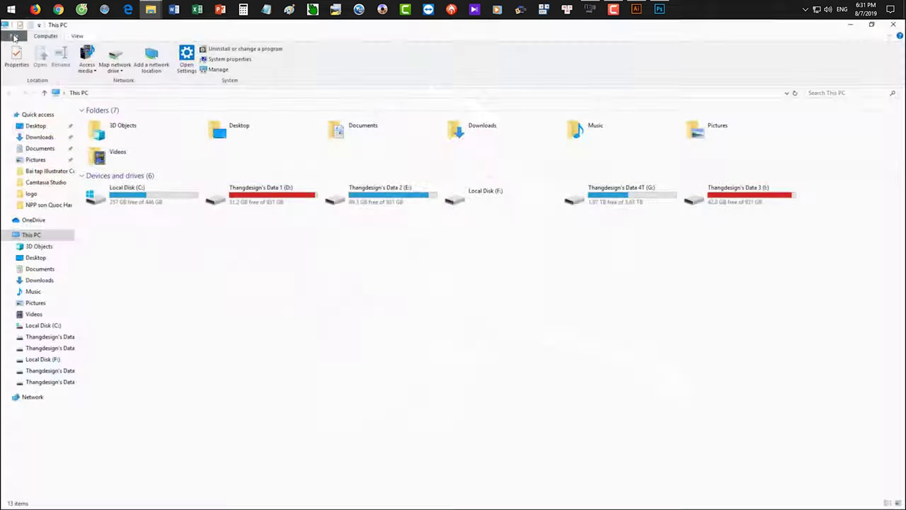
{"action": "left_click", "coordinate": [894, 24]}
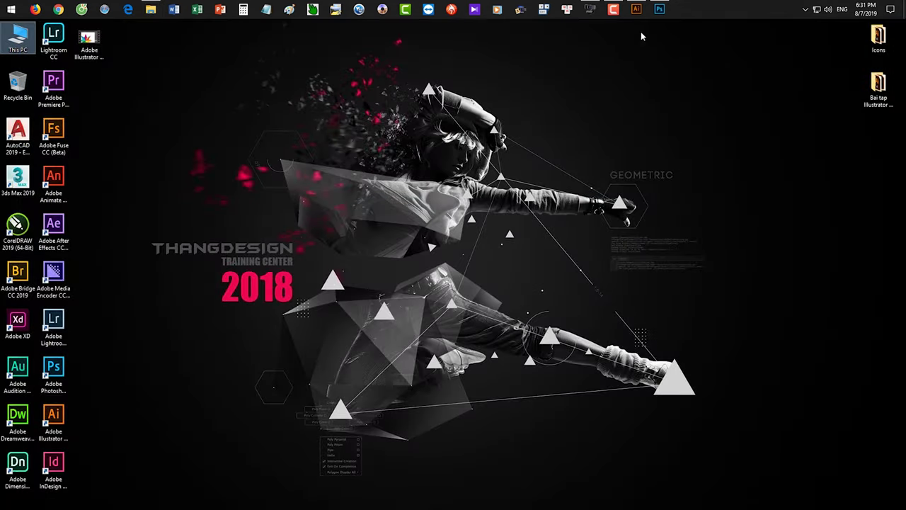
{"action": "left_click", "coordinate": [636, 10]}
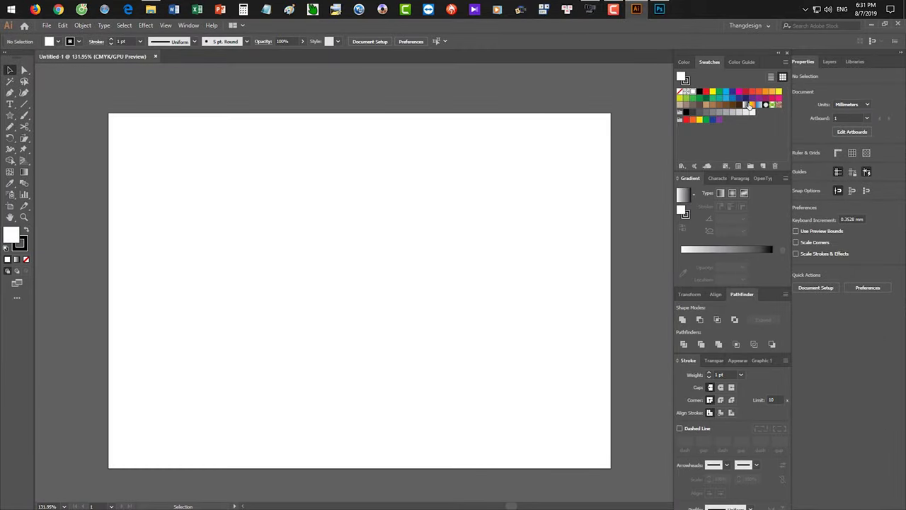
Draw a solid black five-point star near the artboard's top-left
{"action": "left_click", "coordinate": [10, 115]}
{"action": "left_click_drag", "start_coordinate": [133, 141], "coordinate": [206, 176]}
{"action": "key", "text": "ctrl+z"}
{"action": "key", "text": "Up"}
{"action": "key", "text": "c"}
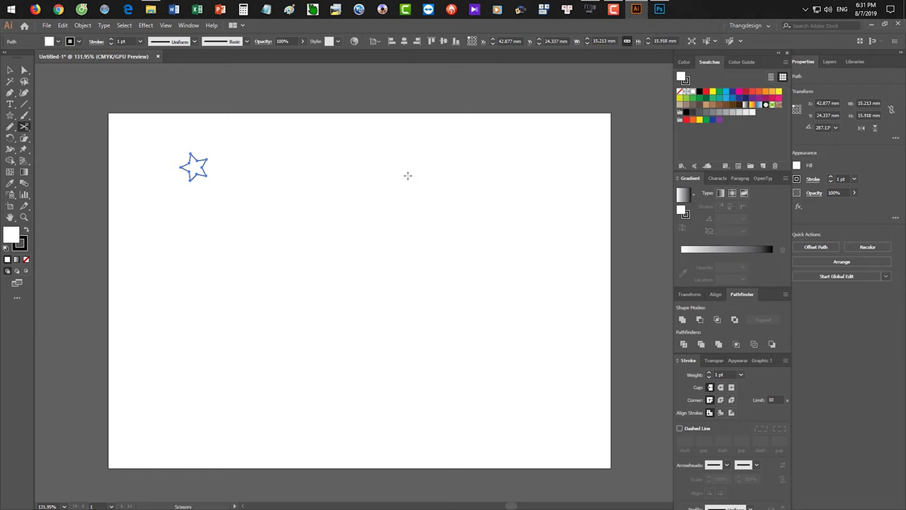
{"action": "key", "text": "shift+x"}
{"action": "key", "text": "slash"}
{"action": "key", "text": "v"}
{"action": "left_click_drag", "start_coordinate": [195, 168], "coordinate": [264, 182]}
Add a red-filled rectangle with no stroke
{"action": "left_click", "coordinate": [14, 117]}
{"action": "left_click", "coordinate": [57, 115]}
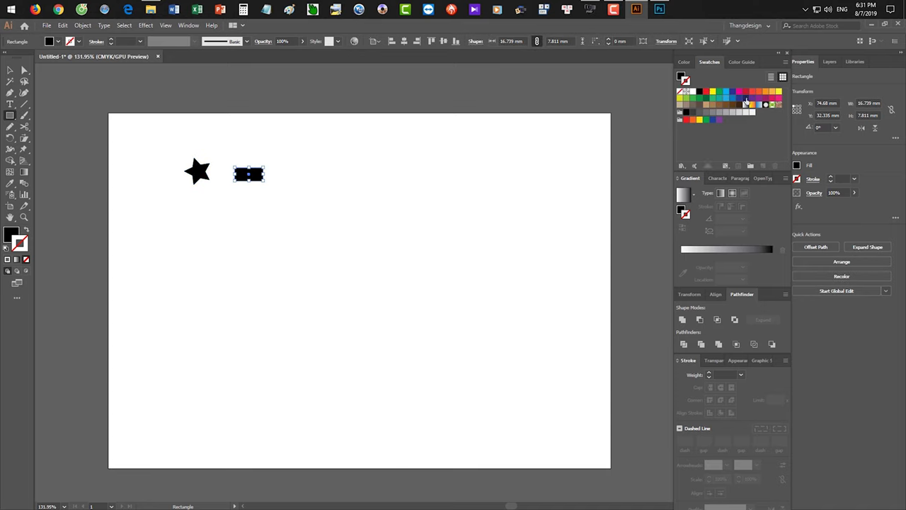
{"action": "left_click", "coordinate": [706, 92]}
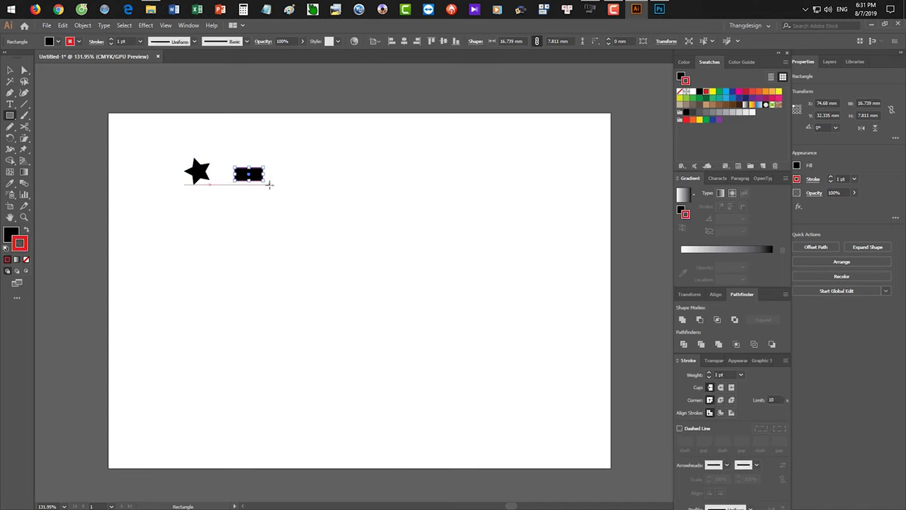
{"action": "key", "text": "slash"}
{"action": "key", "text": "x"}
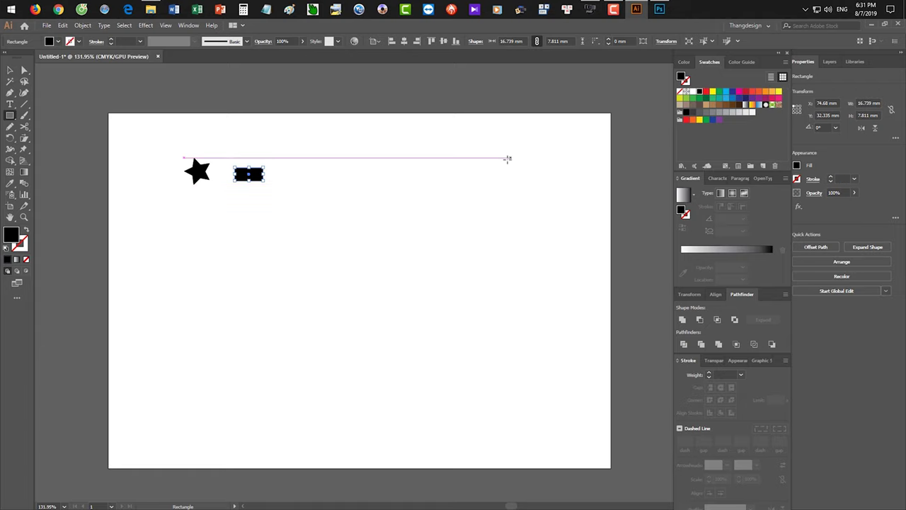
{"action": "left_click", "coordinate": [706, 92]}
Draw an orange-red rounded rectangle right of the red rectangle
{"action": "left_click_drag", "start_coordinate": [11, 116], "coordinate": [50, 126]}
{"action": "left_click_drag", "start_coordinate": [312, 170], "coordinate": [349, 190]}
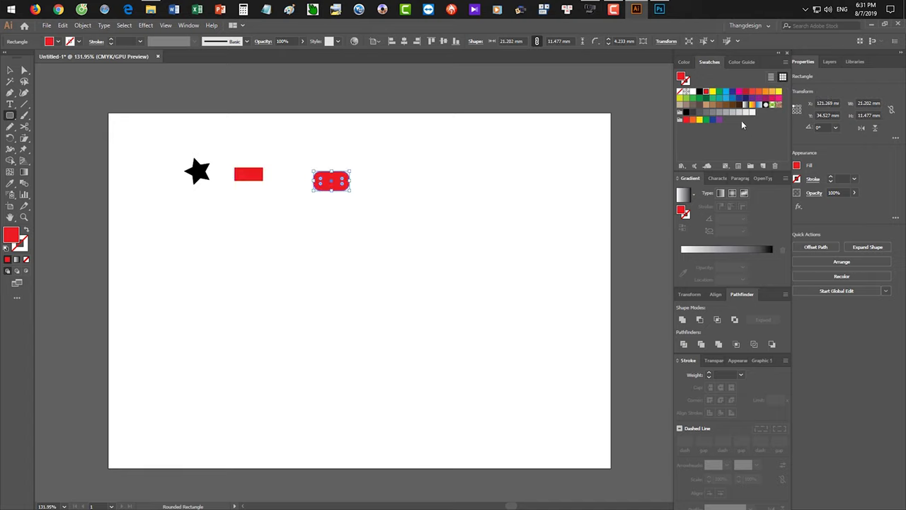
{"action": "left_click", "coordinate": [745, 93]}
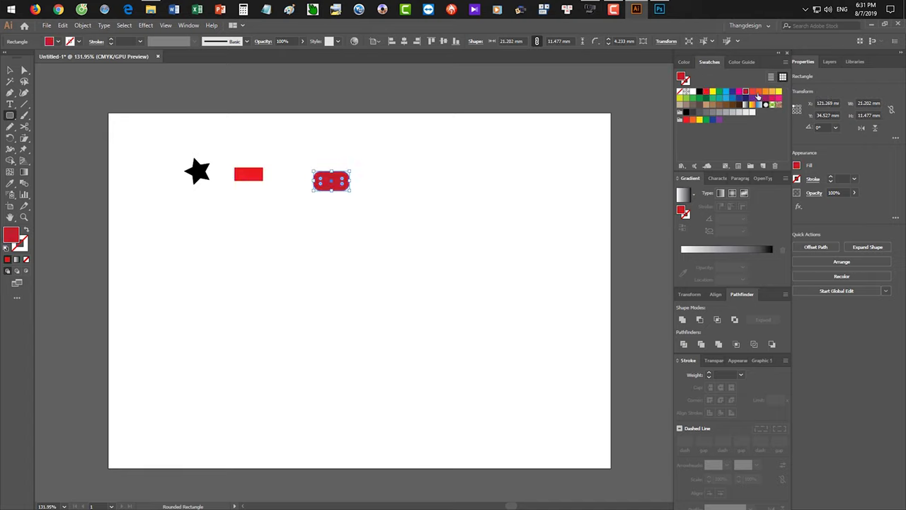
{"action": "left_click", "coordinate": [758, 92]}
Draw a magenta ellipse below the red rectangle and a tan circle beside it
{"action": "left_click_drag", "start_coordinate": [10, 115], "coordinate": [53, 138]}
{"action": "left_click_drag", "start_coordinate": [241, 219], "coordinate": [284, 233]}
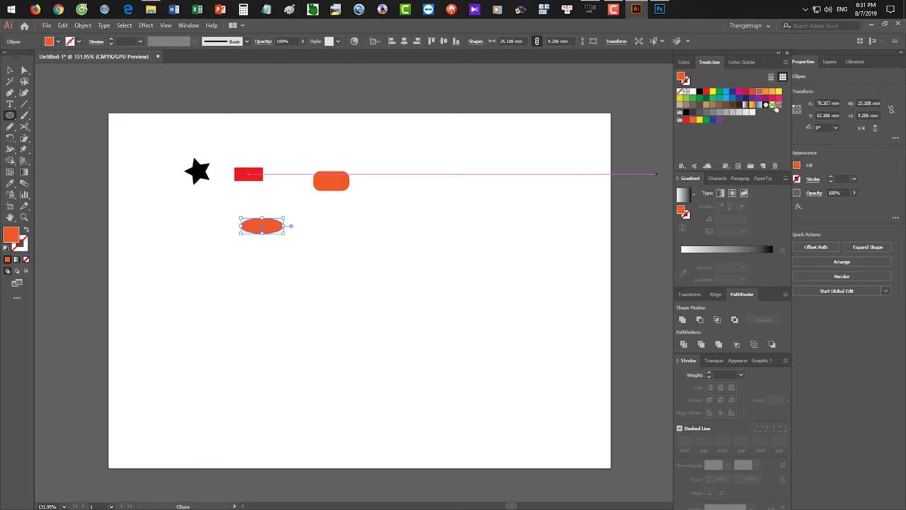
{"action": "left_click", "coordinate": [772, 98]}
{"action": "left_click_drag", "start_coordinate": [318, 210], "coordinate": [344, 234]}
{"action": "left_click", "coordinate": [705, 104]}
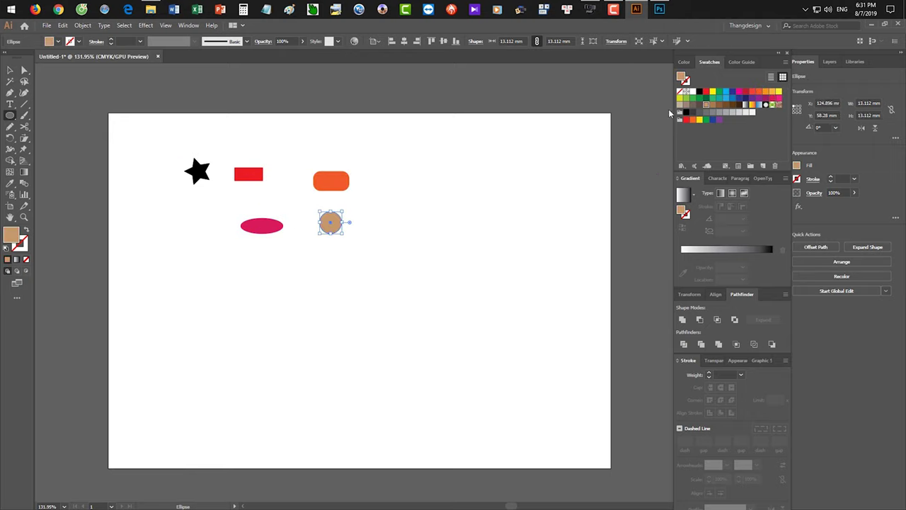
Draw a purple hexagon right of the circle and deselect it
{"action": "left_click_drag", "start_coordinate": [8, 117], "coordinate": [35, 148]}
{"action": "left_click_drag", "start_coordinate": [431, 249], "coordinate": [450, 265]}
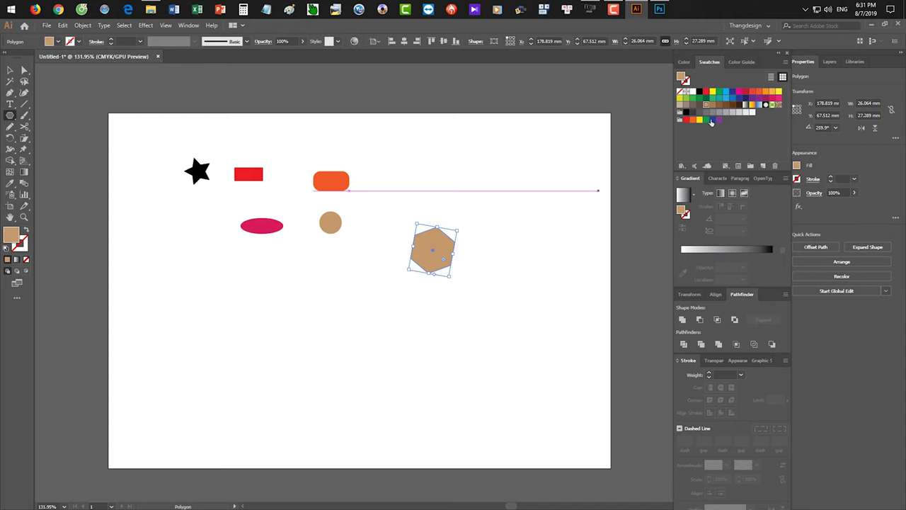
{"action": "left_click", "coordinate": [719, 119]}
{"action": "key", "text": "v"}
{"action": "left_click", "coordinate": [531, 245]}
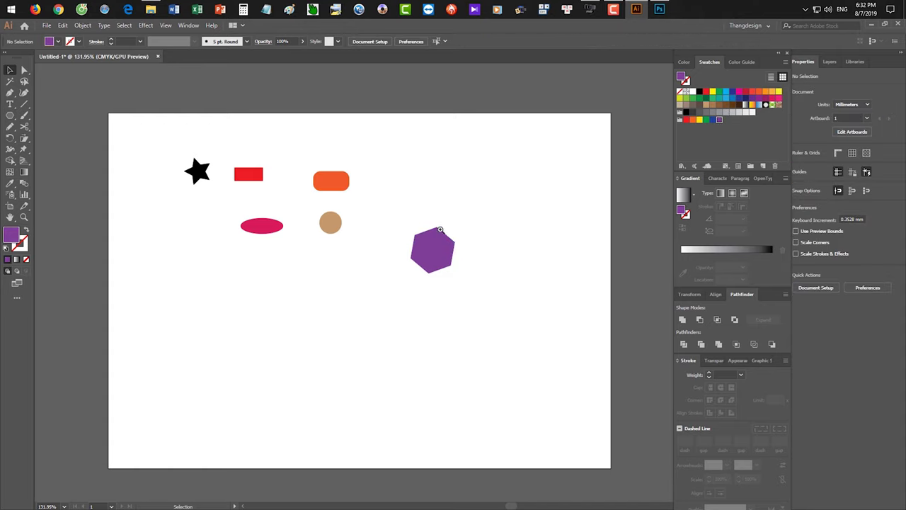
Drag the hexagon, circle, rounded rectangle, ellipse, rectangle and star into a staggered layout
{"action": "scroll", "coordinate": [447, 262], "scroll_direction": "up", "scroll_amount": 2}
{"action": "left_click_drag", "start_coordinate": [447, 262], "coordinate": [365, 230]}
{"action": "left_click_drag", "start_coordinate": [295, 225], "coordinate": [267, 260]}
{"action": "left_click_drag", "start_coordinate": [354, 226], "coordinate": [367, 239]}
{"action": "left_click_drag", "start_coordinate": [294, 177], "coordinate": [335, 185]}
{"action": "left_click_drag", "start_coordinate": [266, 257], "coordinate": [280, 291]}
{"action": "left_click_drag", "start_coordinate": [227, 232], "coordinate": [259, 242]}
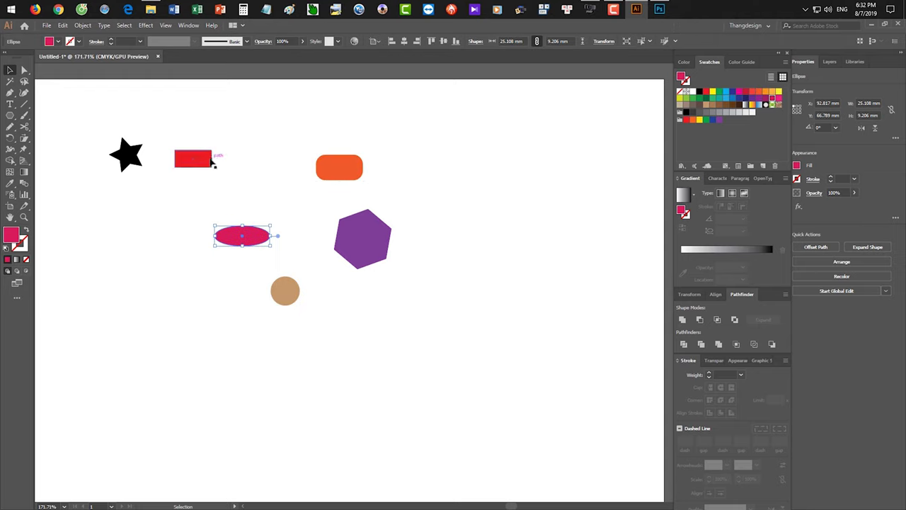
{"action": "left_click_drag", "start_coordinate": [211, 160], "coordinate": [260, 163]}
{"action": "left_click_drag", "start_coordinate": [111, 161], "coordinate": [167, 204]}
{"action": "left_click", "coordinate": [305, 210]}
{"action": "left_click_drag", "start_coordinate": [305, 210], "coordinate": [384, 222]}
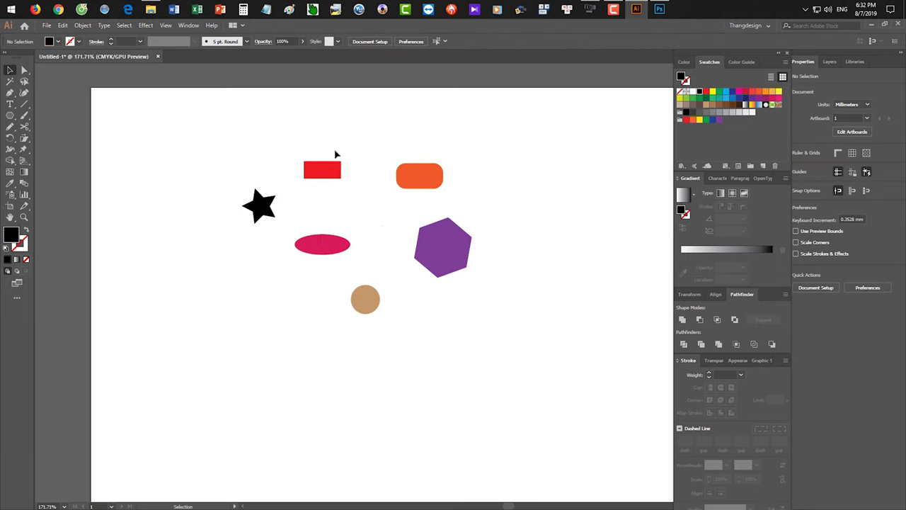
Open the Window menu, then paste its screenshot into Photoshop
{"action": "left_click", "coordinate": [188, 25]}
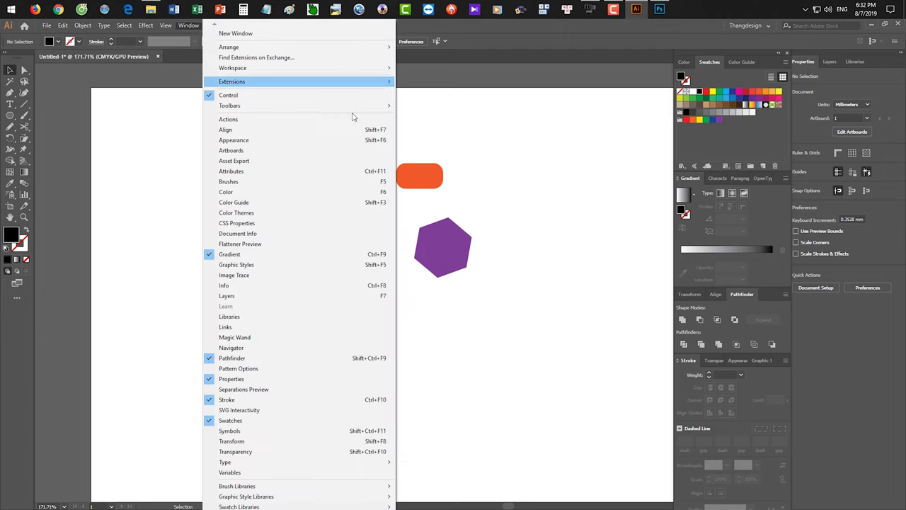
{"action": "left_click", "coordinate": [659, 9]}
{"action": "key", "text": "ctrl+v"}
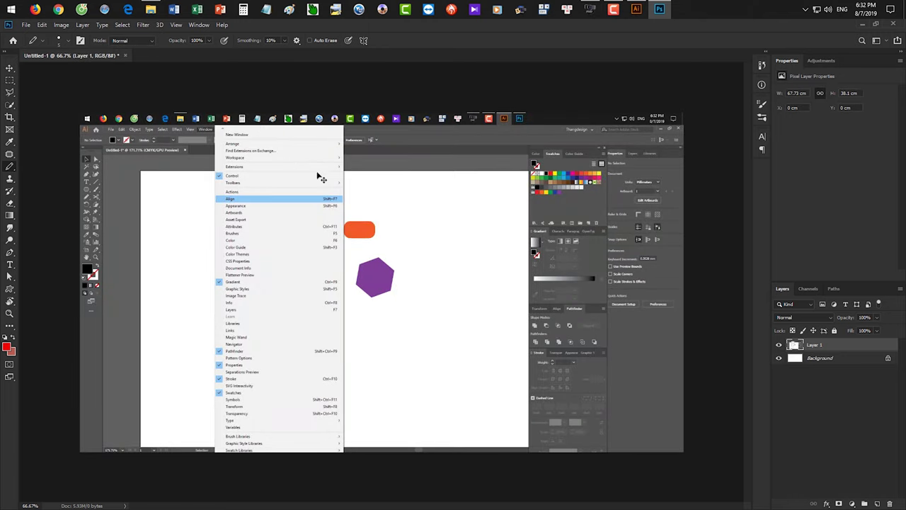
Zoom into the menu screenshot, draw red underlines under Window and Align, then return to Illustrator
{"action": "key", "text": "ctrl+f"}
{"action": "type", "text": "f"}
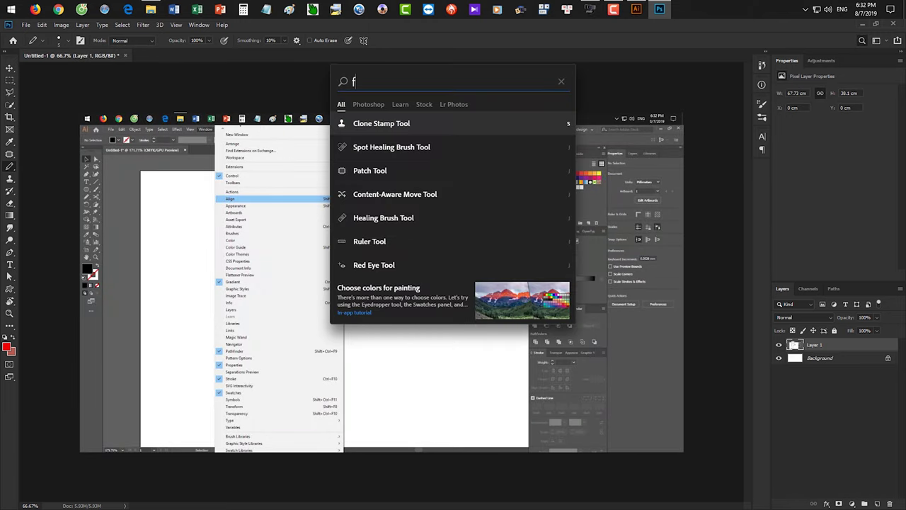
{"action": "key", "text": "Escape"}
{"action": "key", "text": "v"}
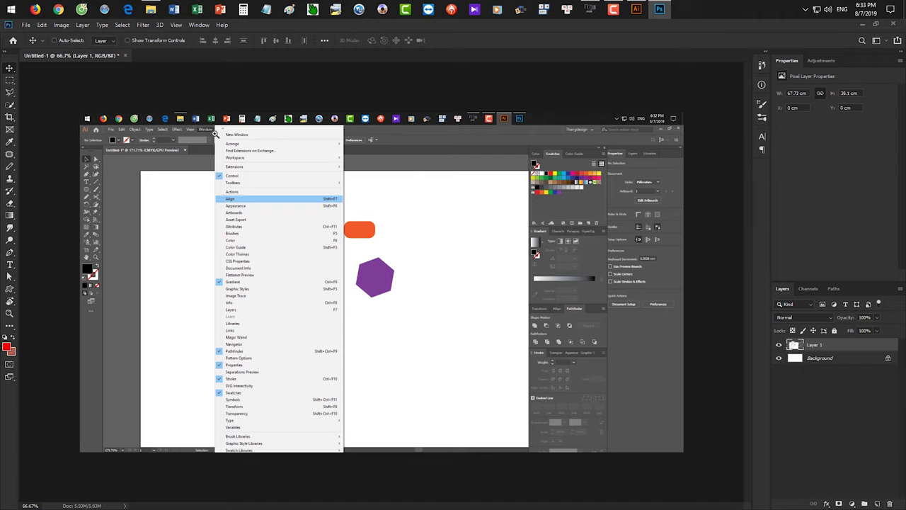
{"action": "mouse_move", "coordinate": [192, 129]}
{"action": "left_mouse_down"}
{"action": "mouse_move", "coordinate": [243, 175]}
{"action": "mouse_move", "coordinate": [262, 151]}
{"action": "mouse_move", "coordinate": [275, 151]}
{"action": "left_mouse_up"}
{"action": "key", "text": "b"}
{"action": "left_click_drag", "start_coordinate": [409, 375], "coordinate": [297, 277]}
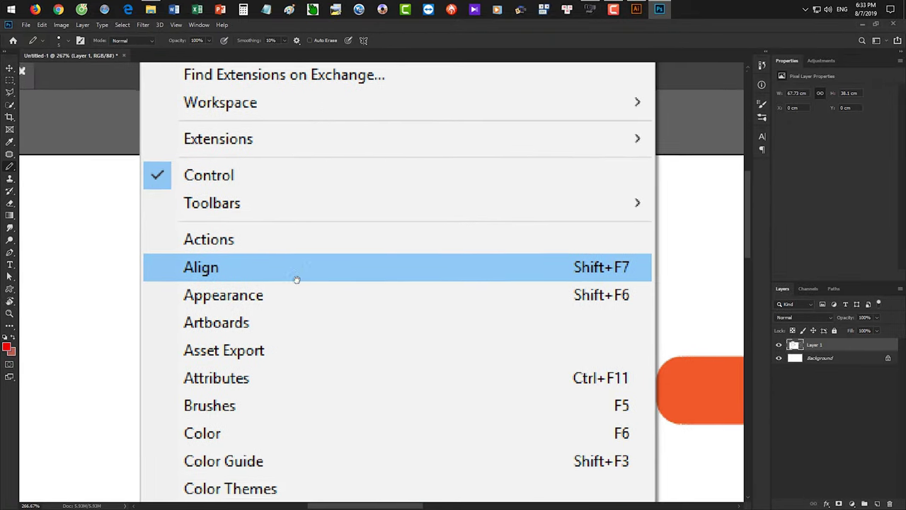
{"action": "left_click_drag", "start_coordinate": [176, 270], "coordinate": [619, 287]}
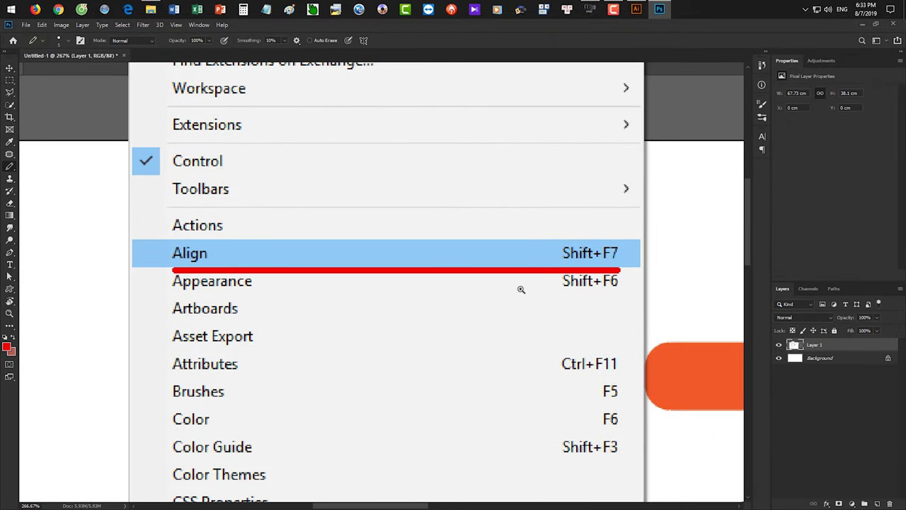
{"action": "scroll", "coordinate": [521, 287], "scroll_direction": "up", "scroll_amount": 4}
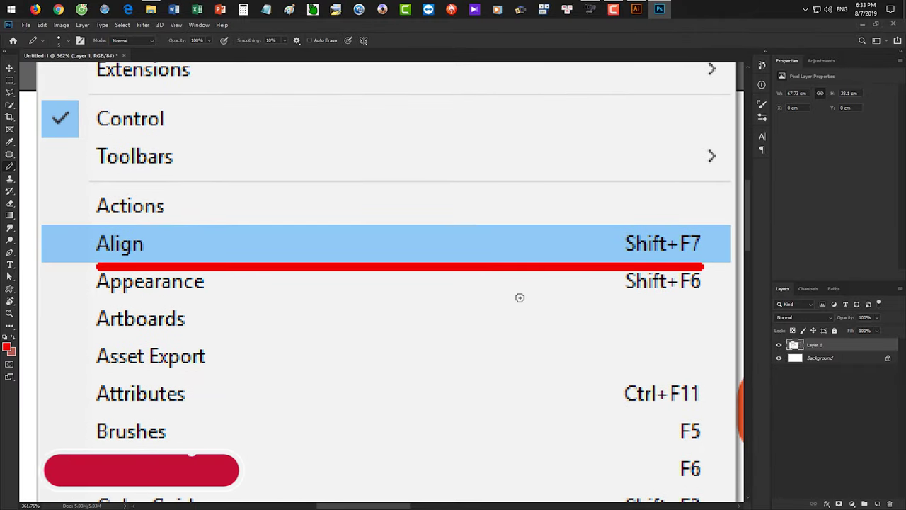
{"action": "left_click", "coordinate": [636, 8]}
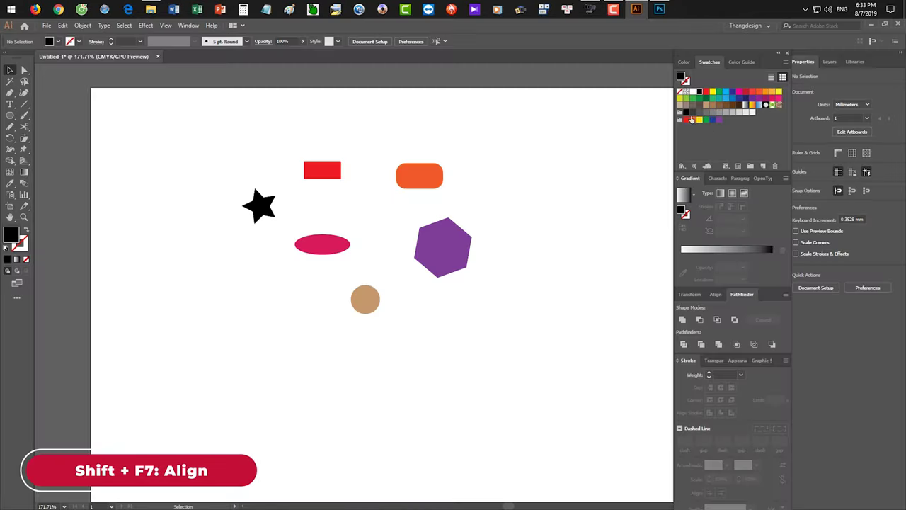
Open the Align panel, turn on rulers with Ctrl+R, and bring up WebCam Companion
{"action": "left_click", "coordinate": [715, 294]}
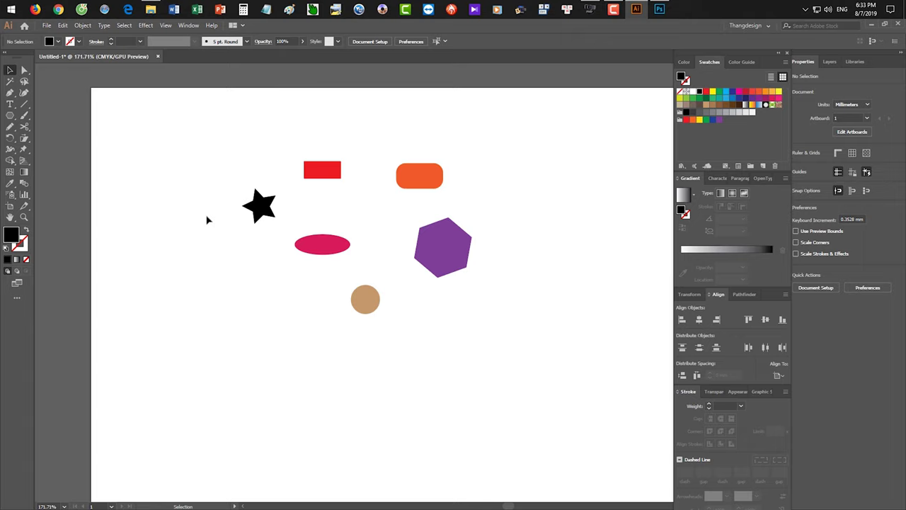
{"action": "key", "text": "ctrl+r"}
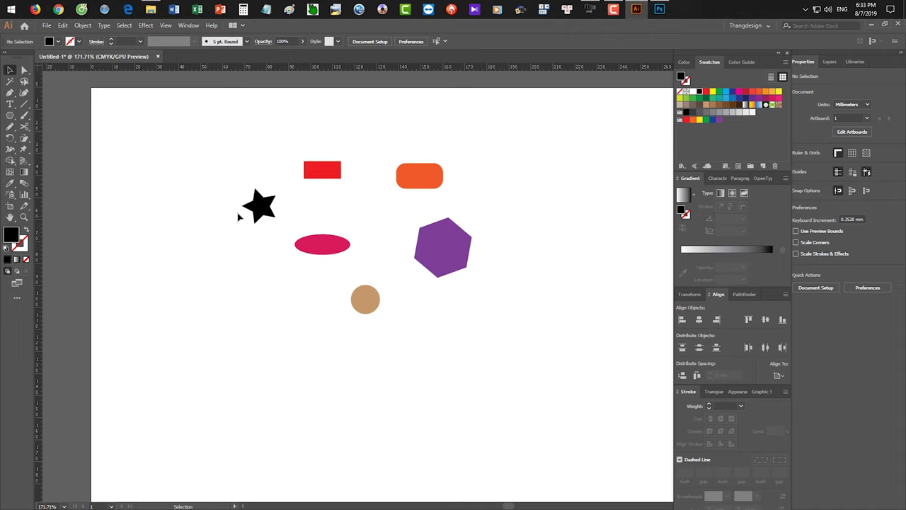
{"action": "left_click", "coordinate": [592, 10]}
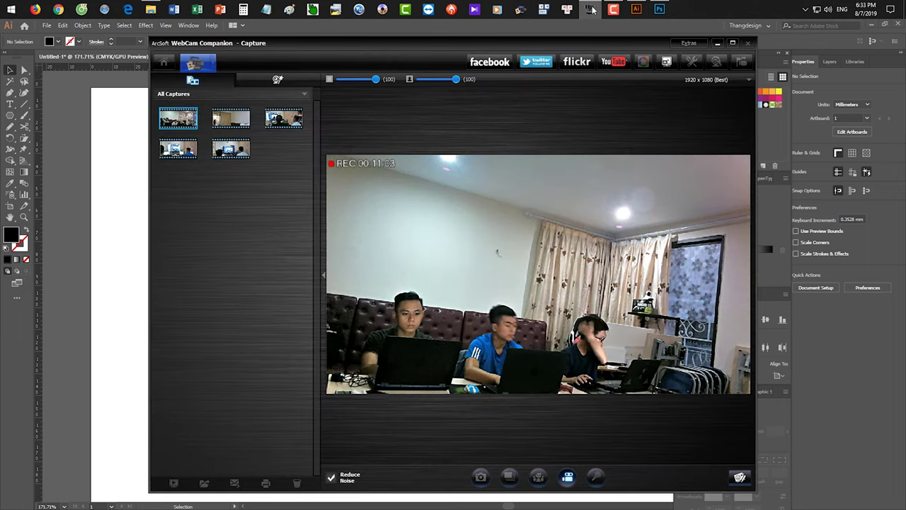
Hide the WebCam Companion window via its taskbar icon to get back to the artboard
{"action": "left_click", "coordinate": [592, 9]}
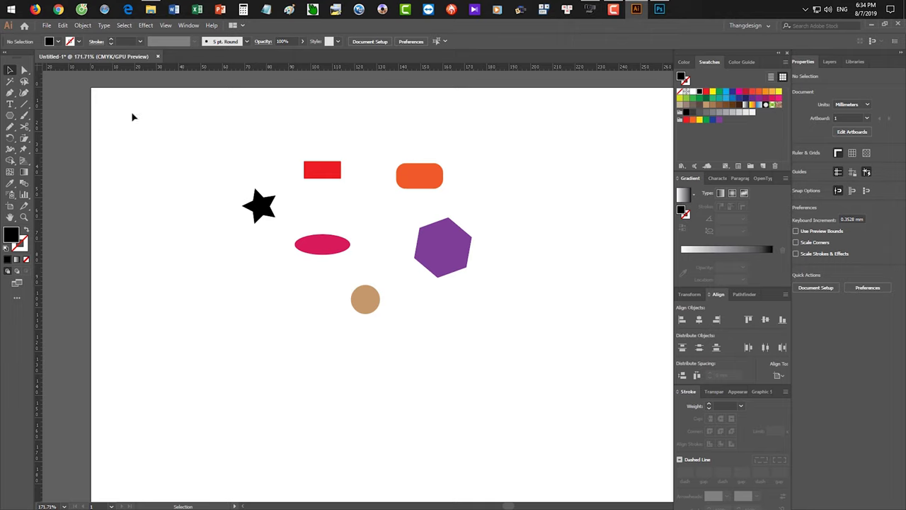
Zoom in and recolour the ellipse green and the rounded rectangle blue
{"action": "key", "text": "z"}
{"action": "left_click_drag", "start_coordinate": [243, 151], "coordinate": [305, 208]}
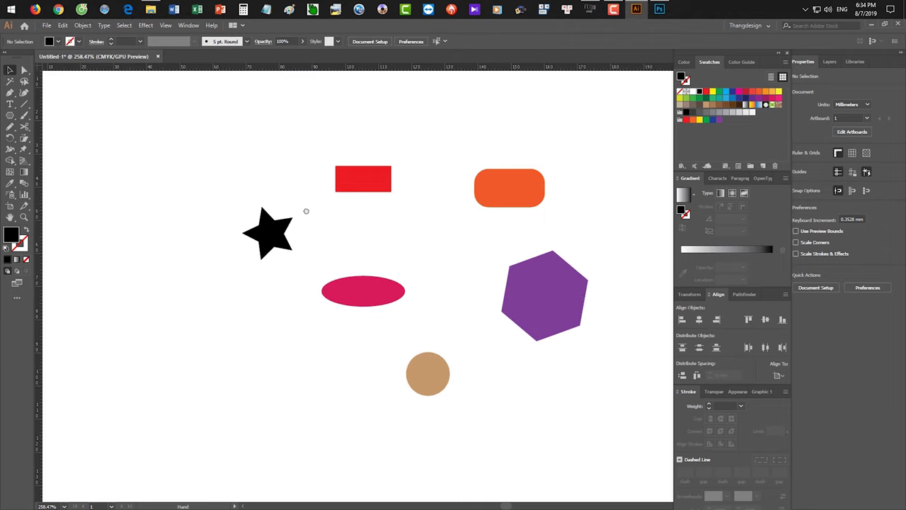
{"action": "left_click", "coordinate": [317, 283]}
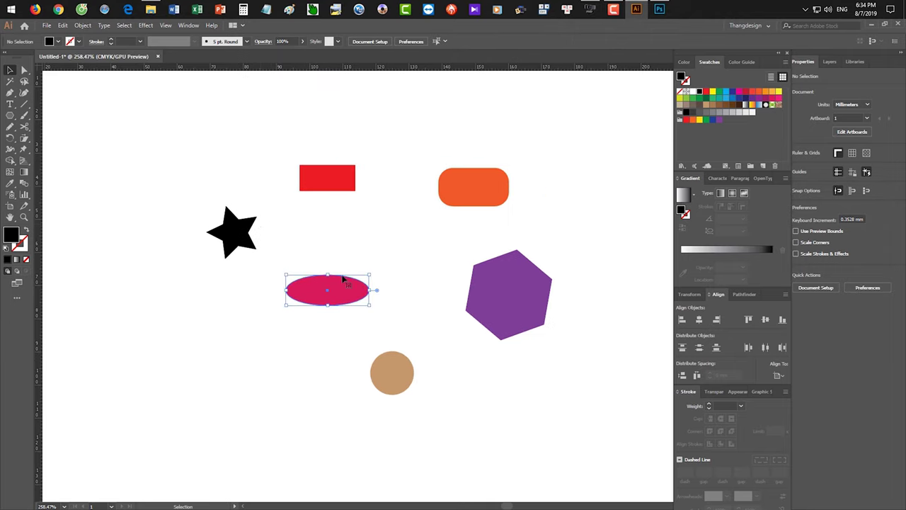
{"action": "left_click", "coordinate": [719, 92]}
{"action": "left_click", "coordinate": [478, 184]}
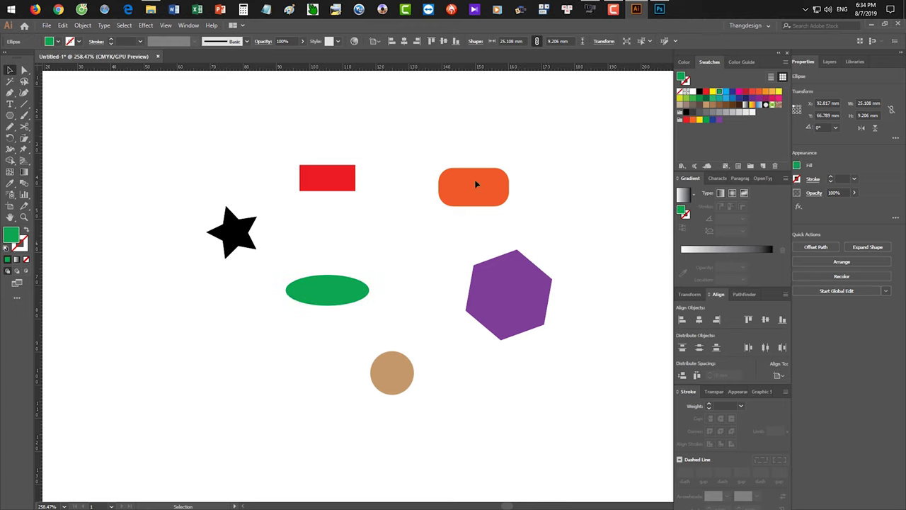
{"action": "left_click", "coordinate": [725, 98]}
{"action": "left_click", "coordinate": [615, 184]}
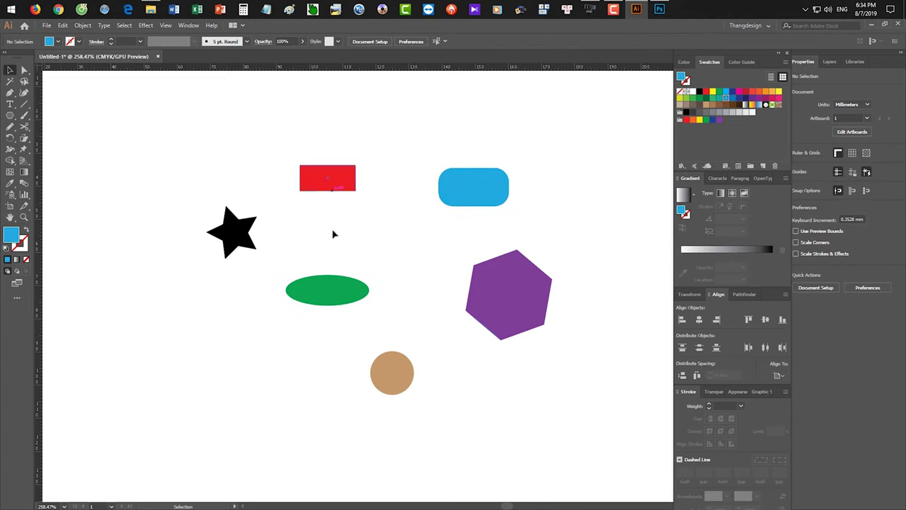
Reposition the rectangle, ellipse, circle, hexagon and rounded rectangle, then marquee-select all six shapes
{"action": "key", "text": "z"}
{"action": "left_click_drag", "start_coordinate": [359, 331], "coordinate": [170, 231]}
{"action": "key", "text": "v"}
{"action": "left_click", "coordinate": [255, 230]}
{"action": "left_click_drag", "start_coordinate": [317, 195], "coordinate": [289, 160]}
{"action": "left_click_drag", "start_coordinate": [312, 273], "coordinate": [263, 296]}
{"action": "left_click_drag", "start_coordinate": [366, 342], "coordinate": [340, 380]}
{"action": "left_click_drag", "start_coordinate": [445, 296], "coordinate": [497, 306]}
{"action": "left_click_drag", "start_coordinate": [456, 211], "coordinate": [427, 230]}
{"action": "left_click", "coordinate": [409, 188]}
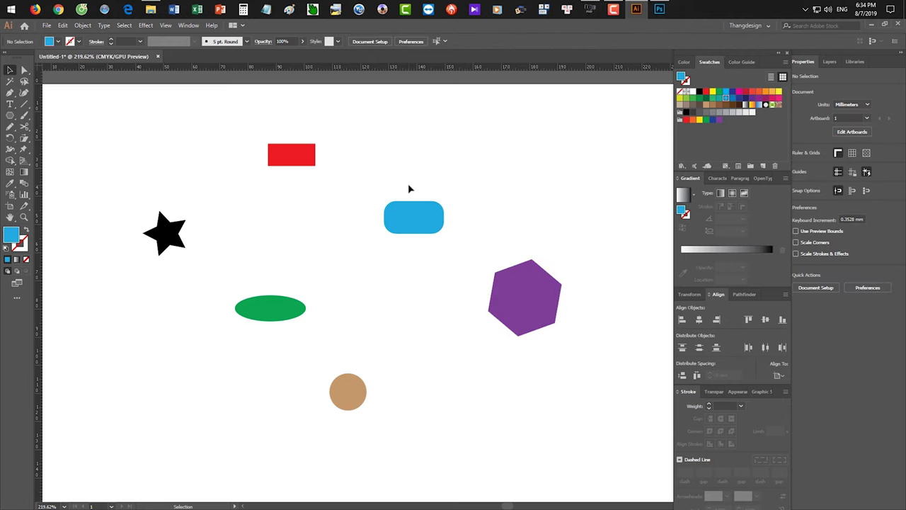
{"action": "scroll", "coordinate": [339, 200], "scroll_direction": "left", "scroll_amount": 1}
{"action": "left_click_drag", "start_coordinate": [166, 139], "coordinate": [566, 408]}
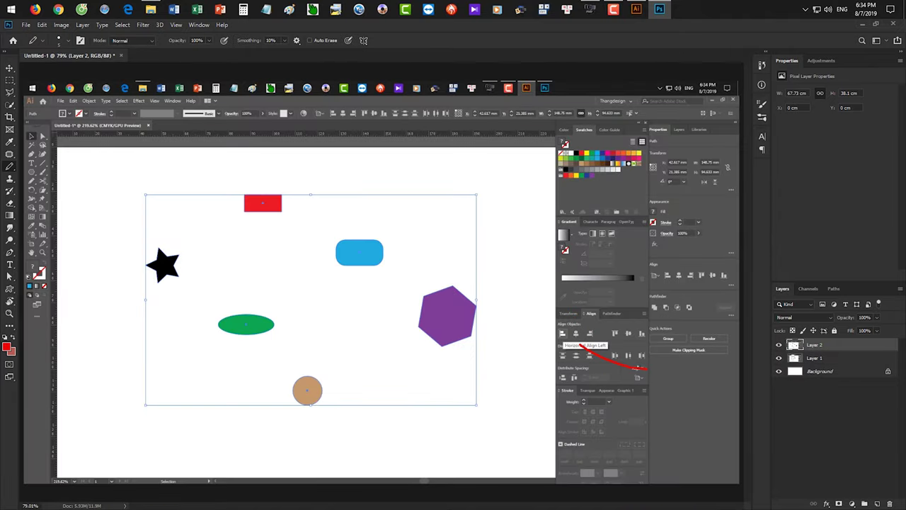
Underline 'Align Objects:' in red on the Layer 2 screenshot in Photoshop
{"action": "scroll", "coordinate": [577, 334], "scroll_direction": "up", "scroll_amount": 5}
{"action": "scroll", "coordinate": [470, 267], "scroll_direction": "down", "scroll_amount": 1}
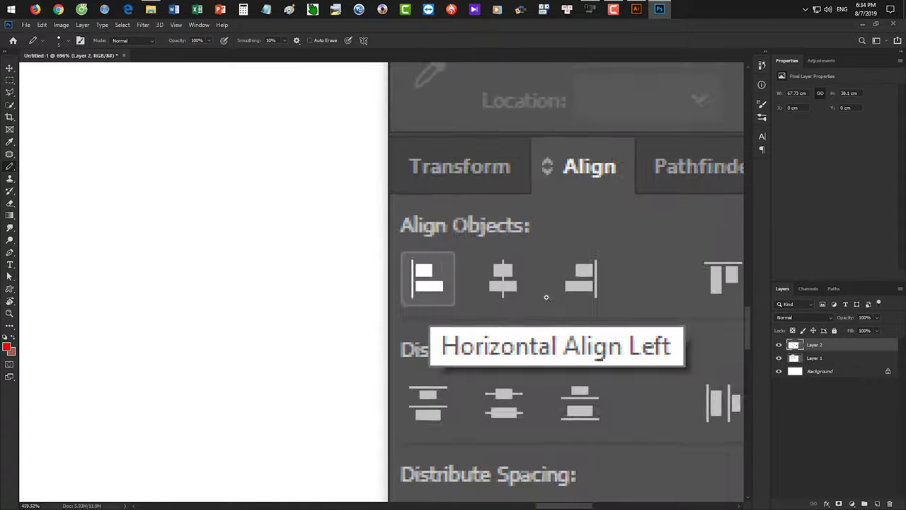
{"action": "left_click_drag", "start_coordinate": [469, 266], "coordinate": [420, 244]}
{"action": "left_click_drag", "start_coordinate": [328, 214], "coordinate": [443, 217]}
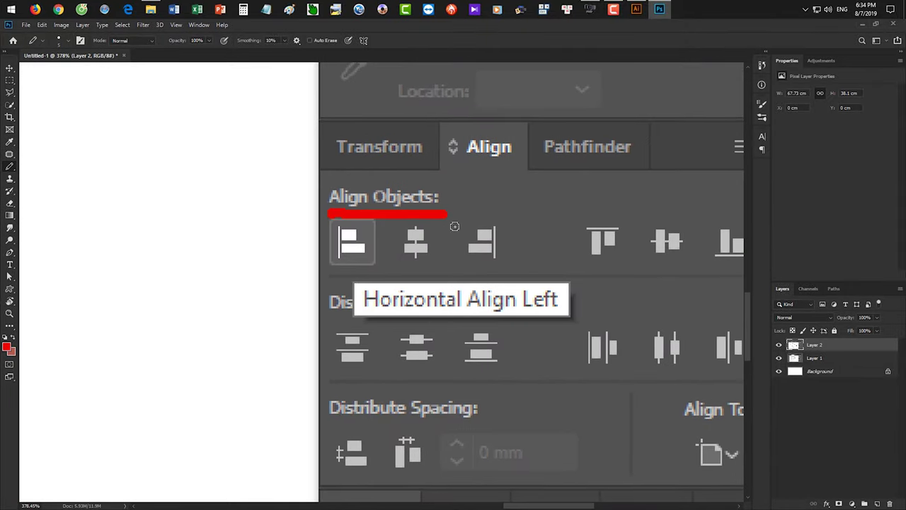
Return to the Illustrator artboard with the six scattered shapes
{"action": "scroll", "coordinate": [471, 241], "scroll_direction": "right", "scroll_amount": 5}
{"action": "scroll", "coordinate": [471, 241], "scroll_direction": "down", "scroll_amount": 1}
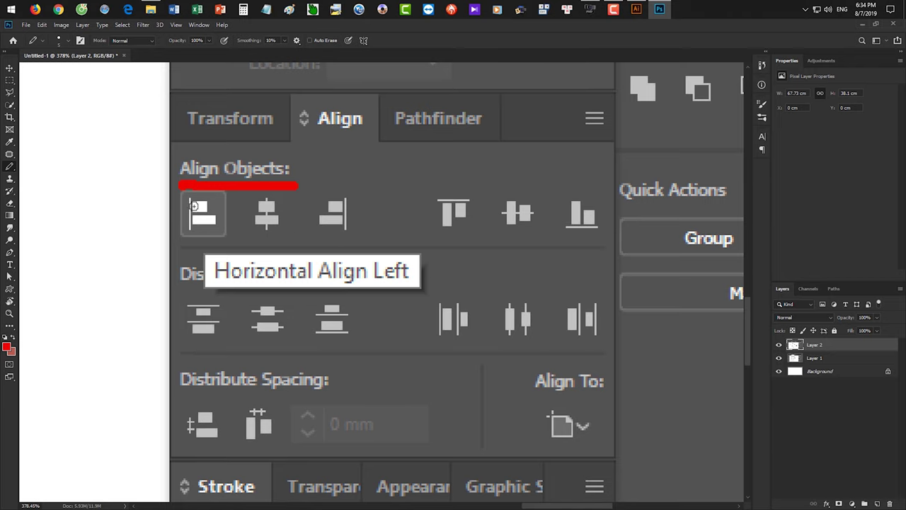
{"action": "scroll", "coordinate": [186, 219], "scroll_direction": "up", "scroll_amount": 2}
{"action": "scroll", "coordinate": [205, 228], "scroll_direction": "down", "scroll_amount": 2}
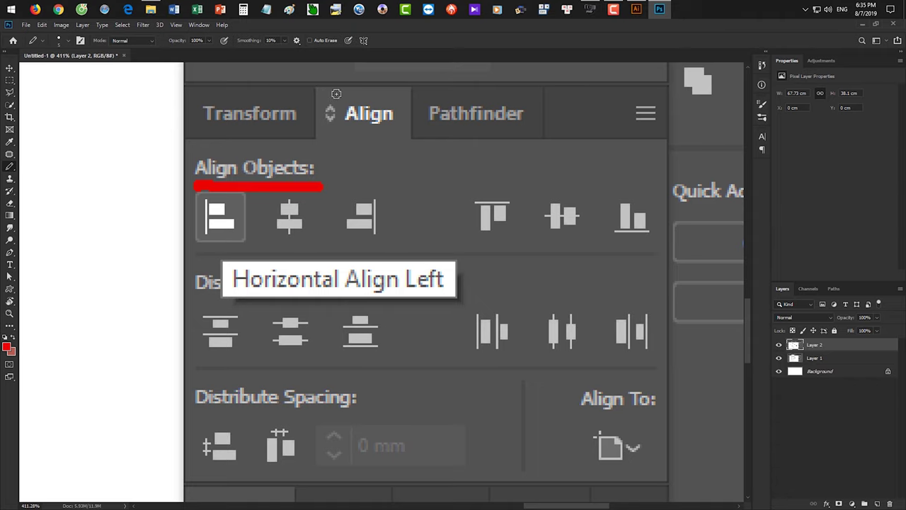
{"action": "left_click", "coordinate": [636, 9]}
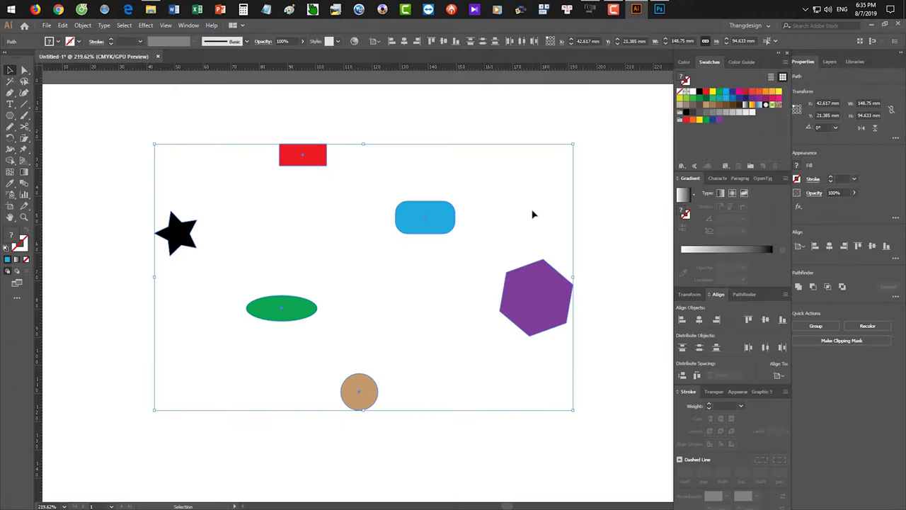
Select all six shapes, test Horizontal Align Left, then undo it
{"action": "left_click", "coordinate": [585, 168]}
{"action": "left_click_drag", "start_coordinate": [170, 142], "coordinate": [565, 452]}
{"action": "left_click", "coordinate": [682, 321]}
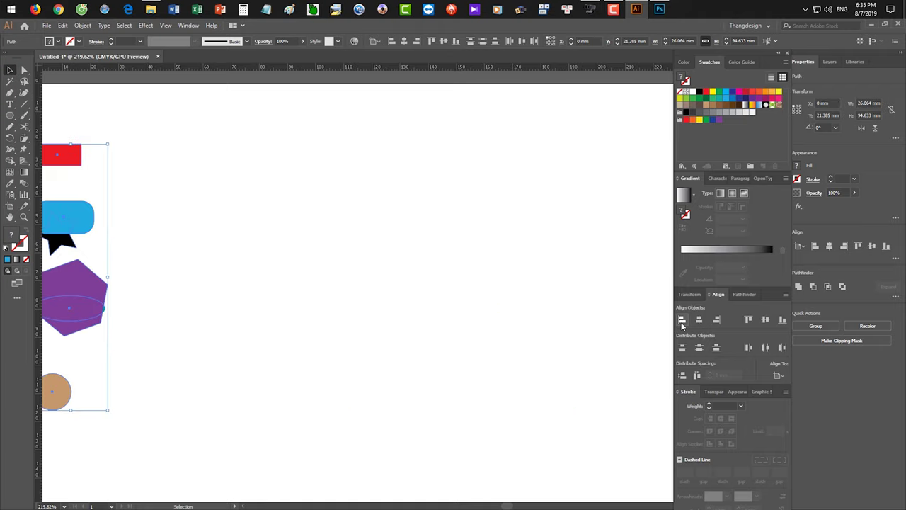
{"action": "key", "text": "z"}
{"action": "left_click_drag", "start_coordinate": [374, 261], "coordinate": [509, 270]}
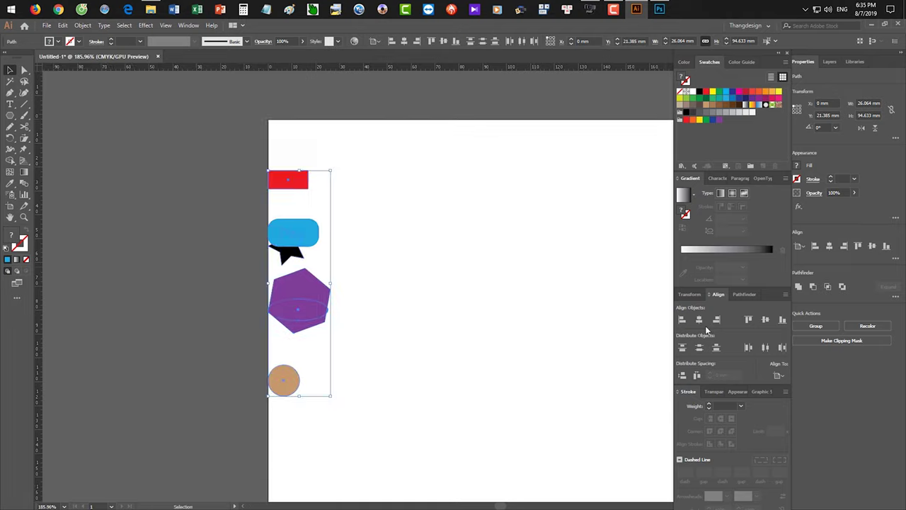
{"action": "key", "text": "ctrl+z"}
Switch Align To away from Align to Artboard and reselect all six shapes
{"action": "left_click", "coordinate": [778, 375]}
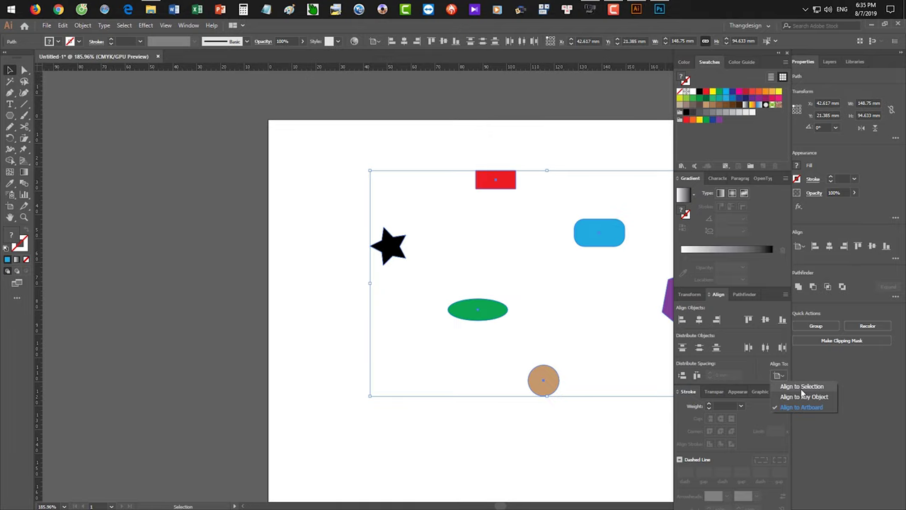
{"action": "left_click", "coordinate": [800, 396]}
{"action": "left_click", "coordinate": [582, 317]}
{"action": "left_click_drag", "start_coordinate": [584, 320], "coordinate": [459, 300]}
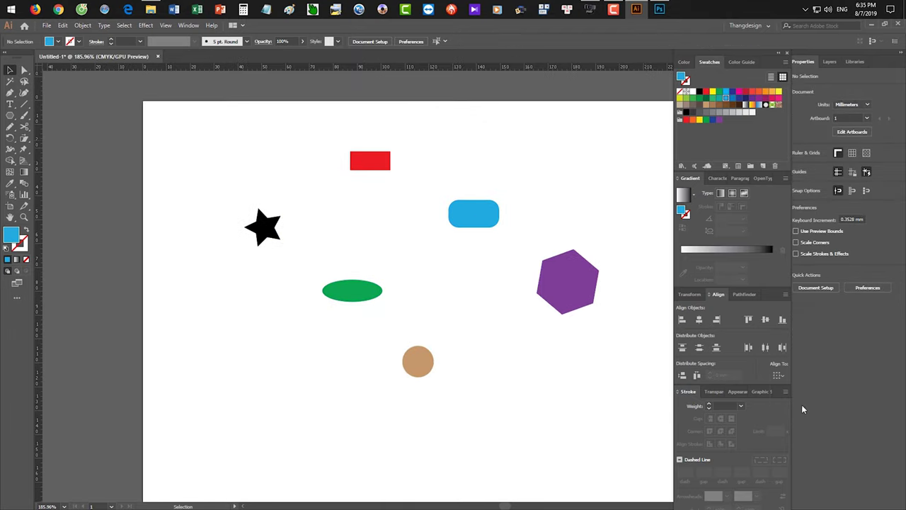
{"action": "left_click_drag", "start_coordinate": [205, 143], "coordinate": [602, 403]}
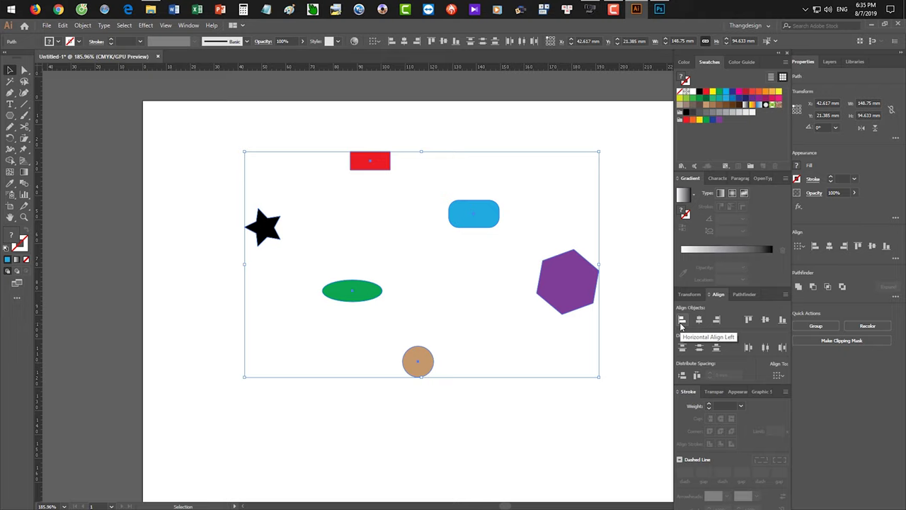
Try Horizontal Align Left and Right with undo, then centre the shapes horizontally
{"action": "left_click", "coordinate": [682, 320]}
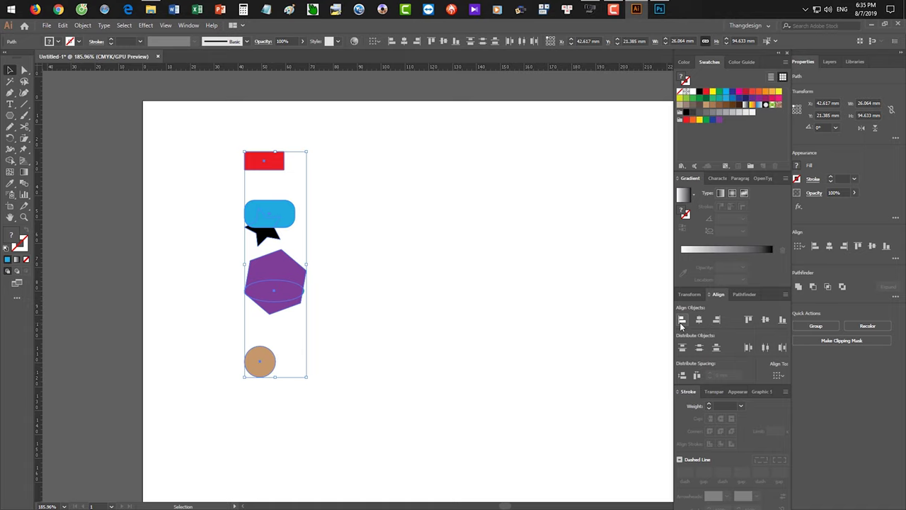
{"action": "key", "text": "ctrl+z"}
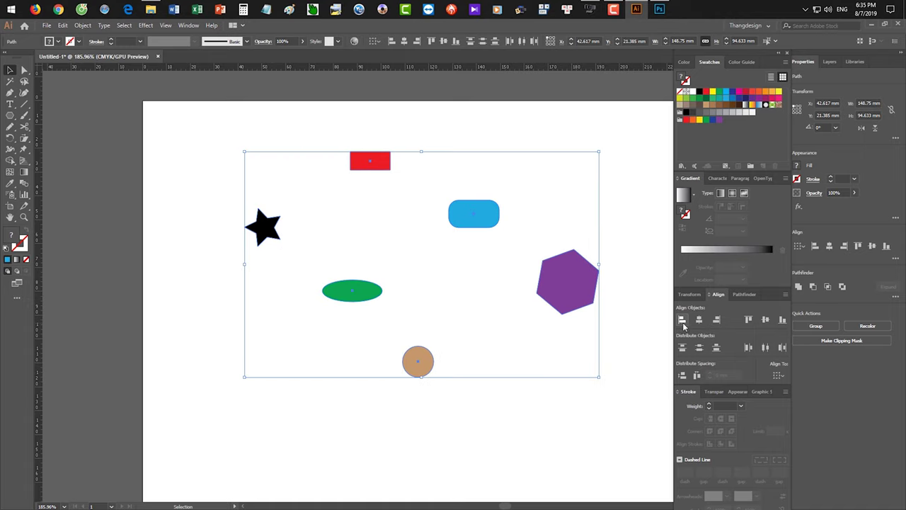
{"action": "left_click", "coordinate": [717, 320]}
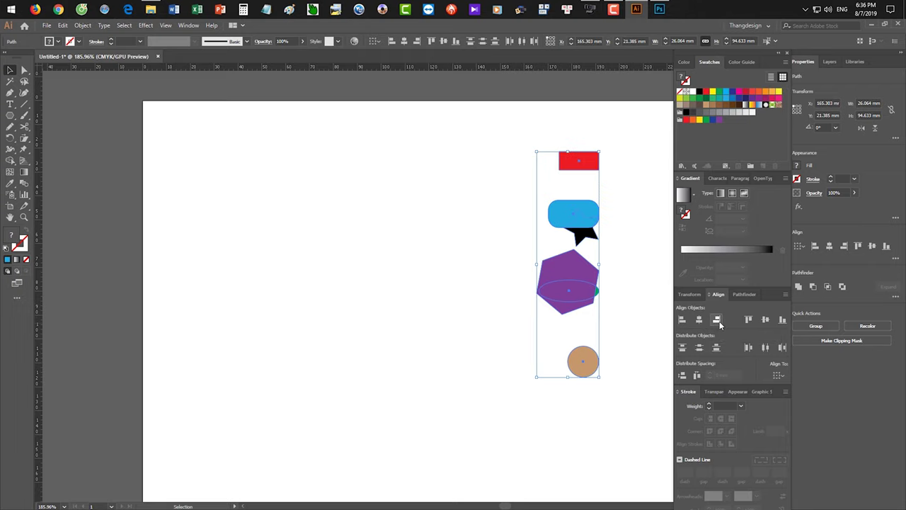
{"action": "key", "text": "ctrl+z"}
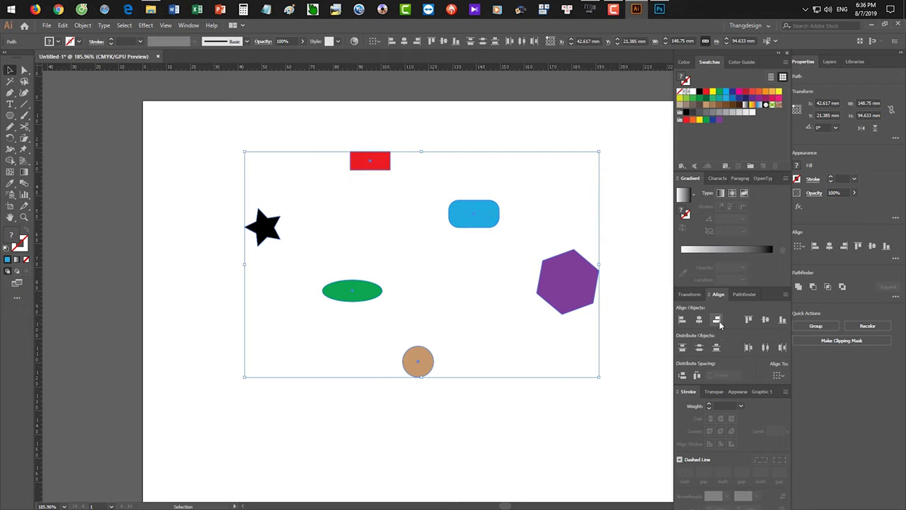
{"action": "left_click", "coordinate": [682, 320]}
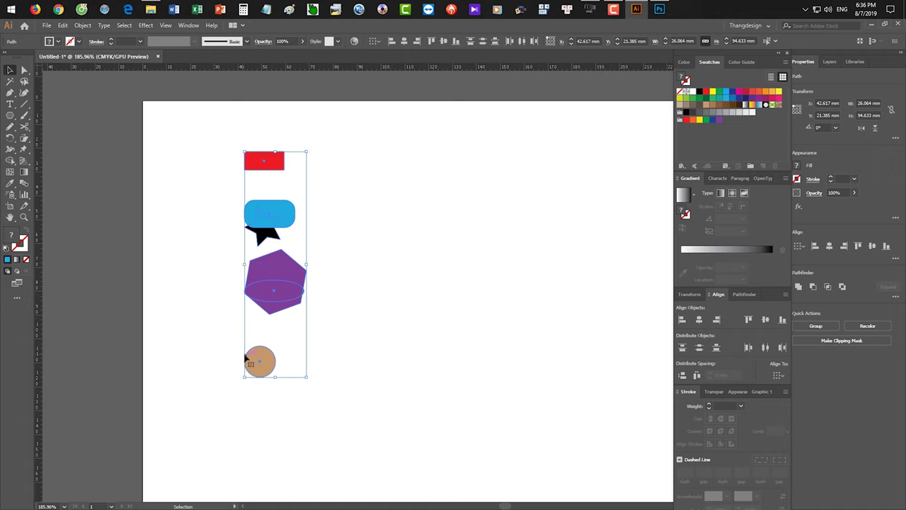
{"action": "key", "text": "ctrl+z"}
{"action": "left_click", "coordinate": [717, 320]}
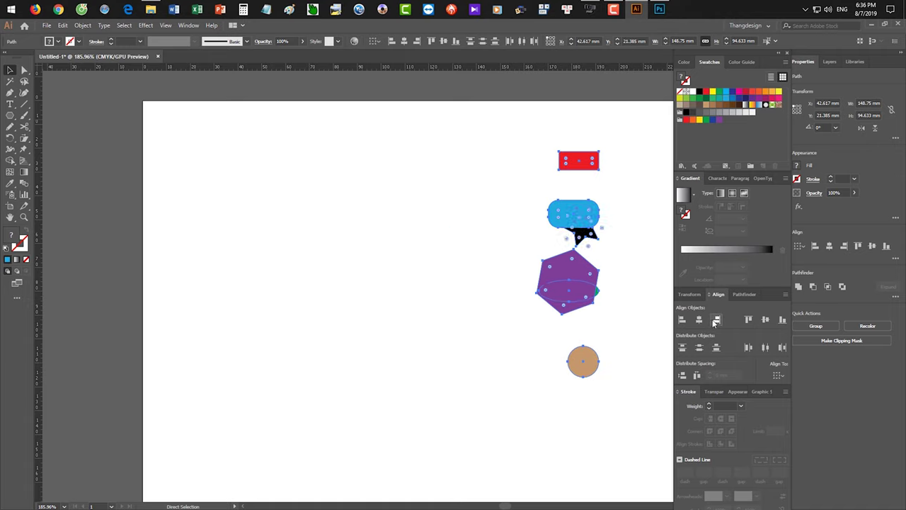
{"action": "key", "text": "ctrl+z"}
{"action": "left_click", "coordinate": [699, 320]}
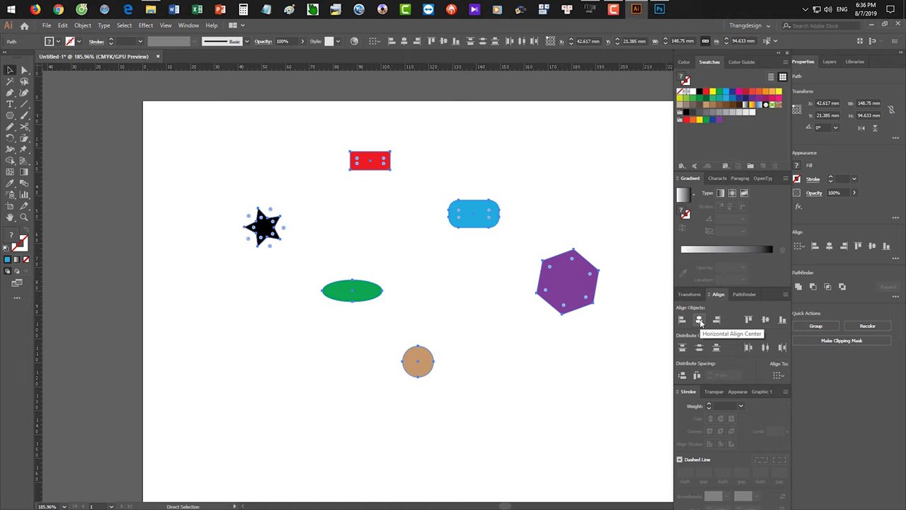
{"action": "key", "text": "v"}
{"action": "scroll", "coordinate": [393, 194], "scroll_direction": "up", "scroll_amount": 2}
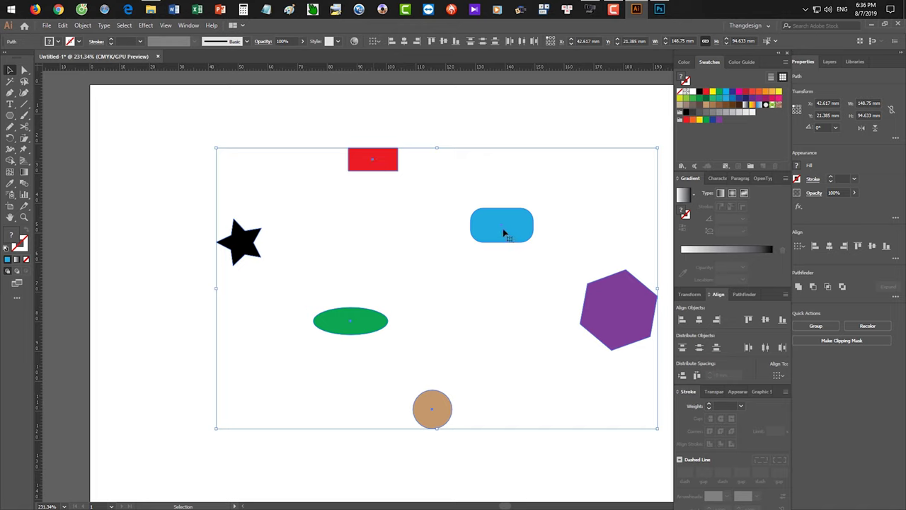
Align the shapes left, drag a vertical guide to their left edge, then undo the alignment
{"action": "left_click", "coordinate": [681, 319]}
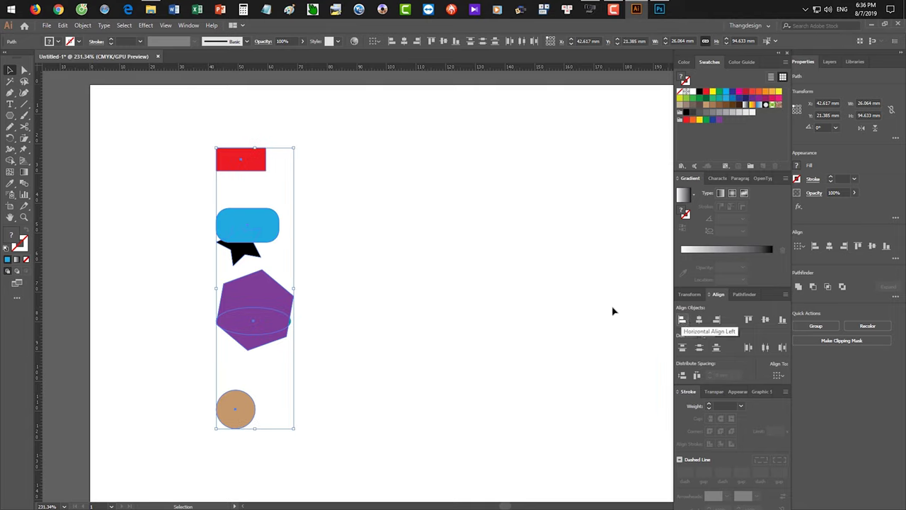
{"action": "left_click_drag", "start_coordinate": [43, 230], "coordinate": [218, 245]}
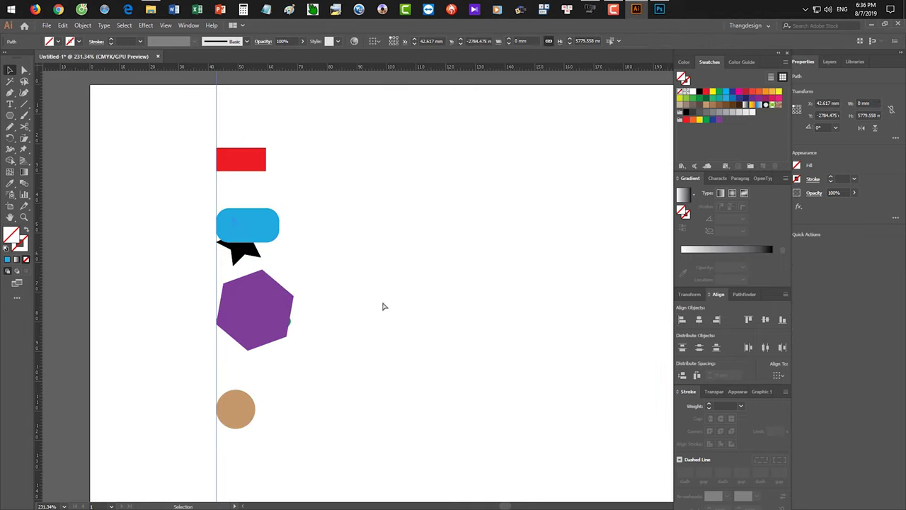
{"action": "key", "text": "a"}
{"action": "left_click_drag", "start_coordinate": [367, 470], "coordinate": [263, 152]}
{"action": "key", "text": "v"}
{"action": "key", "text": "ctrl+z"}
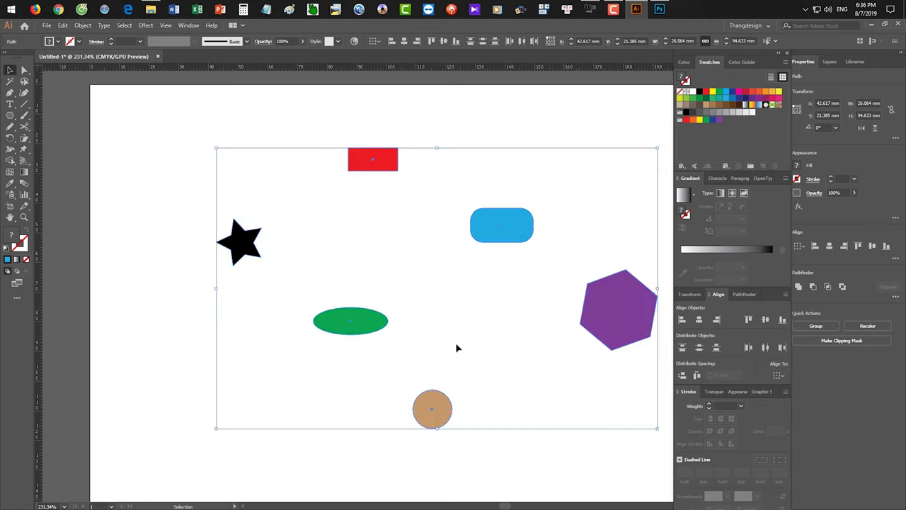
{"action": "left_click", "coordinate": [273, 118]}
Place vertical guides at the star's left point and the hexagon's right edge, then reselect all shapes
{"action": "left_click_drag", "start_coordinate": [41, 222], "coordinate": [217, 244]}
{"action": "left_click_drag", "start_coordinate": [41, 269], "coordinate": [658, 295]}
{"action": "scroll", "coordinate": [566, 396], "scroll_direction": "down", "scroll_amount": 1}
{"action": "left_click_drag", "start_coordinate": [580, 436], "coordinate": [222, 106]}
Retest left and right align, centre the shapes in one column, and add a centre guide
{"action": "left_click", "coordinate": [682, 320]}
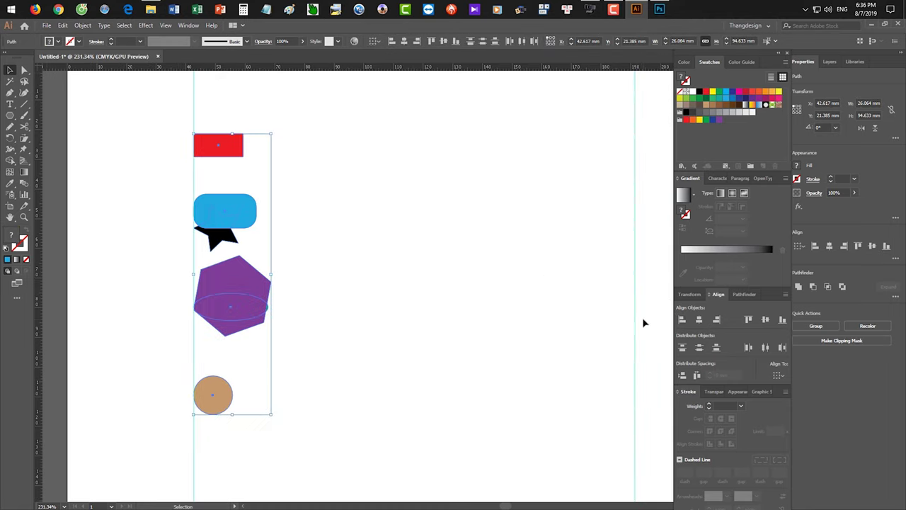
{"action": "key", "text": "ctrl+z"}
{"action": "left_click", "coordinate": [717, 320]}
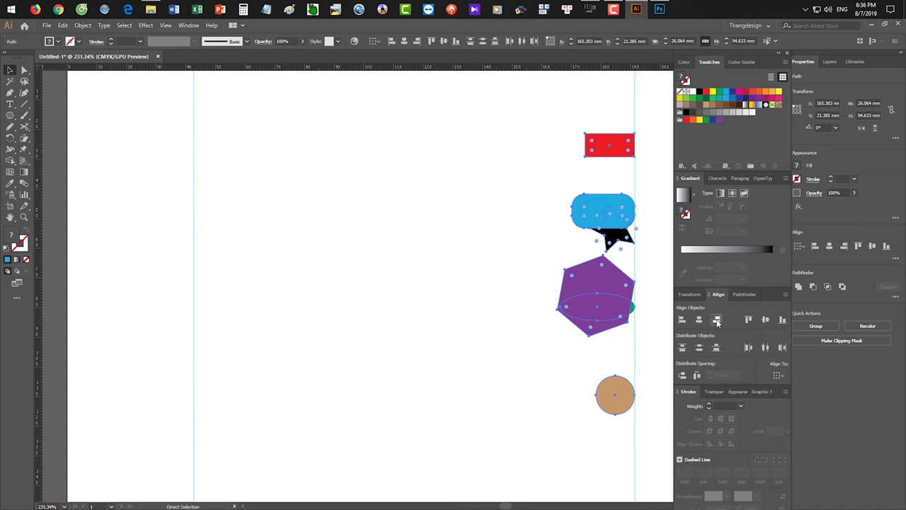
{"action": "key", "text": "ctrl+z"}
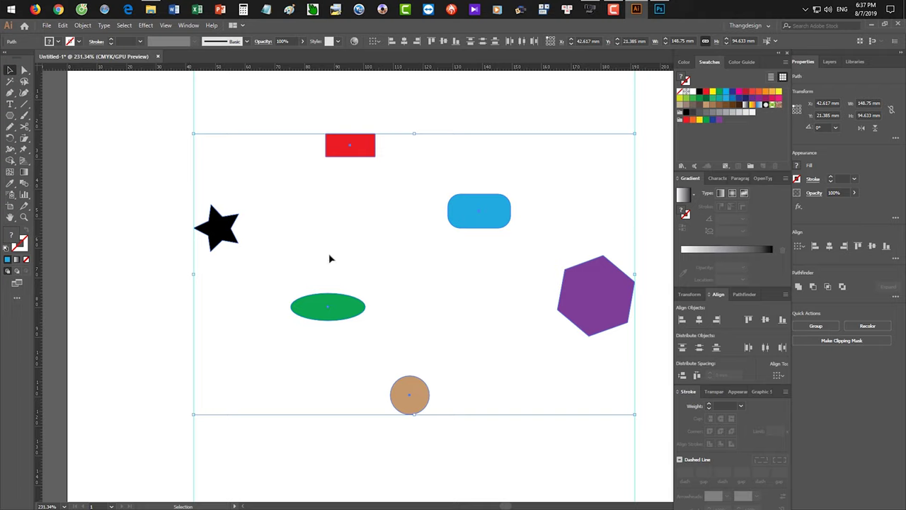
{"action": "left_click", "coordinate": [699, 319]}
{"action": "left_click_drag", "start_coordinate": [44, 264], "coordinate": [397, 145]}
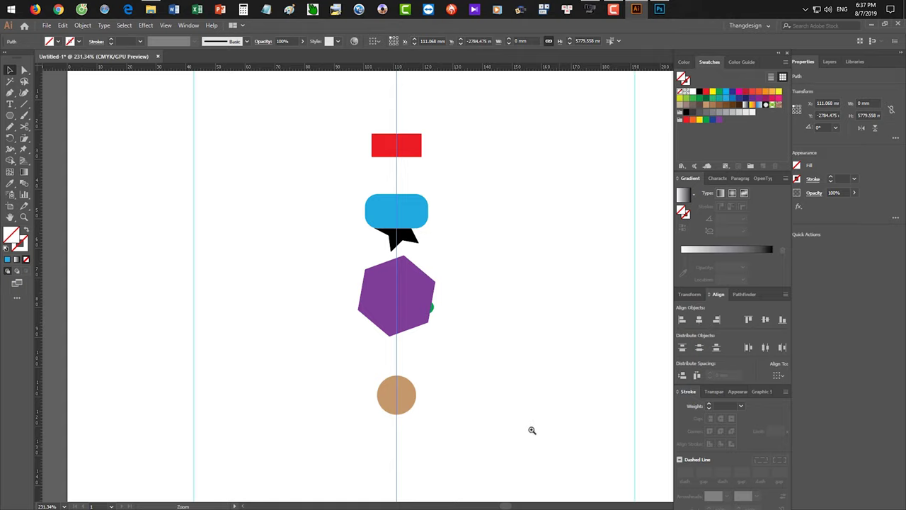
Select the centre guide and the stacked bubble, hexagon, circle and star in turn, then deselect
{"action": "scroll", "coordinate": [532, 429], "scroll_direction": "down", "scroll_amount": 1, "text": "alt"}
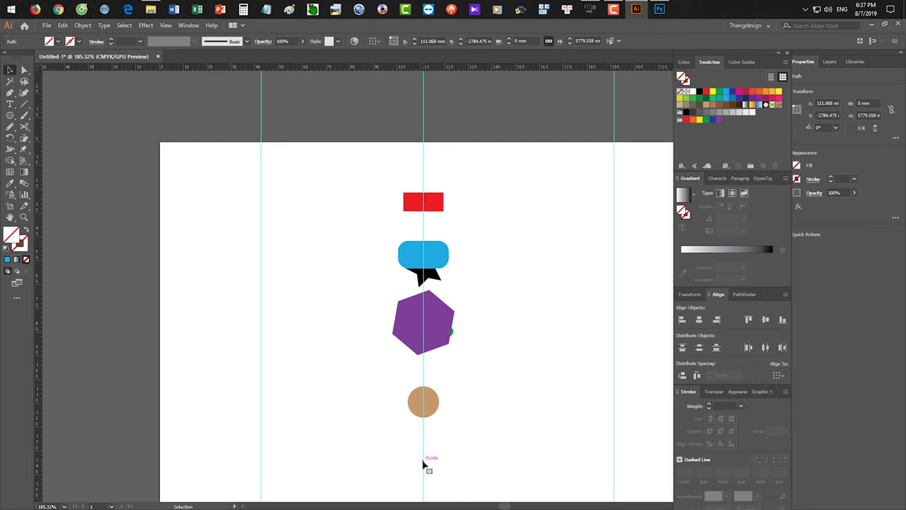
{"action": "left_click", "coordinate": [414, 201]}
{"action": "left_click", "coordinate": [435, 248]}
{"action": "left_click", "coordinate": [436, 300]}
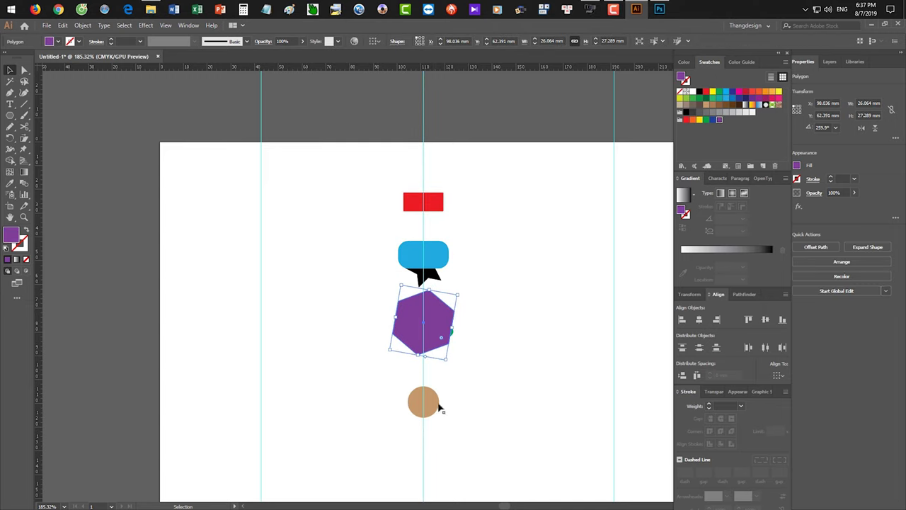
{"action": "left_click", "coordinate": [438, 402]}
{"action": "left_click", "coordinate": [434, 276]}
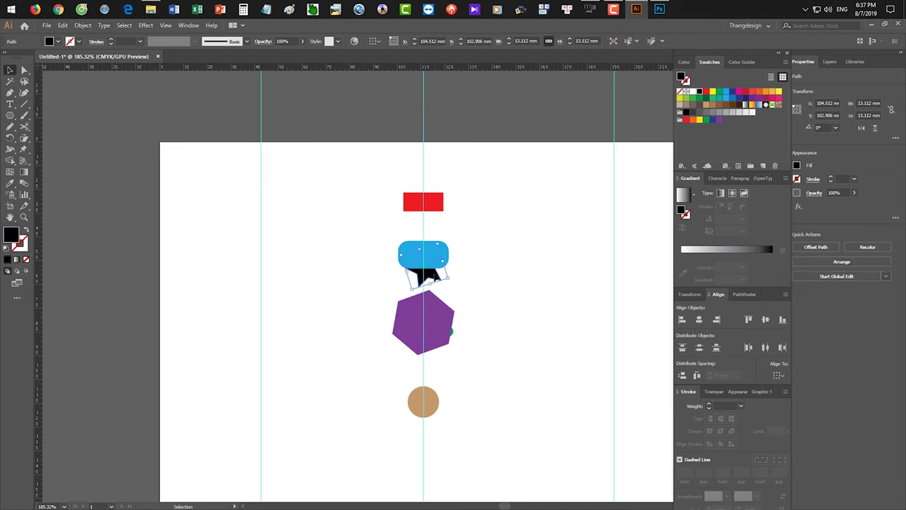
{"action": "left_click", "coordinate": [561, 342]}
{"action": "scroll", "coordinate": [542, 328], "scroll_direction": "up", "scroll_amount": 2}
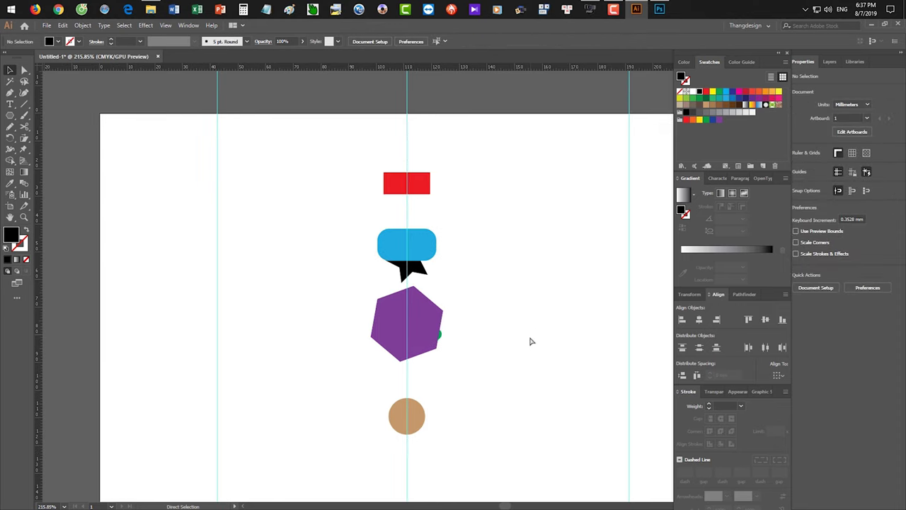
{"action": "scroll", "coordinate": [524, 339], "scroll_direction": "down", "scroll_amount": 1}
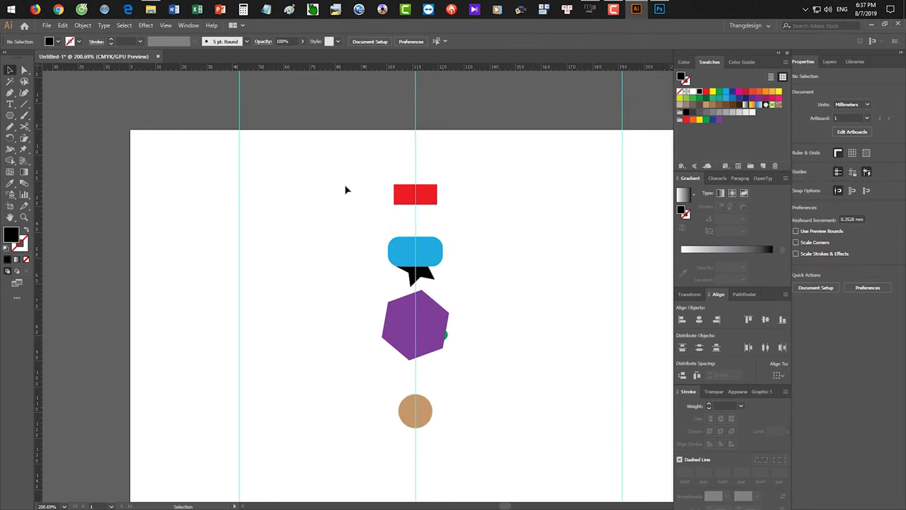
Restore the shapes' scattered layout with undo and reselect all six shapes
{"action": "left_click_drag", "start_coordinate": [336, 168], "coordinate": [428, 151]}
{"action": "left_click", "coordinate": [417, 193]}
{"action": "key", "text": "ctrl+a"}
{"action": "key", "text": "ctrl+z"}
{"action": "left_click", "coordinate": [281, 182]}
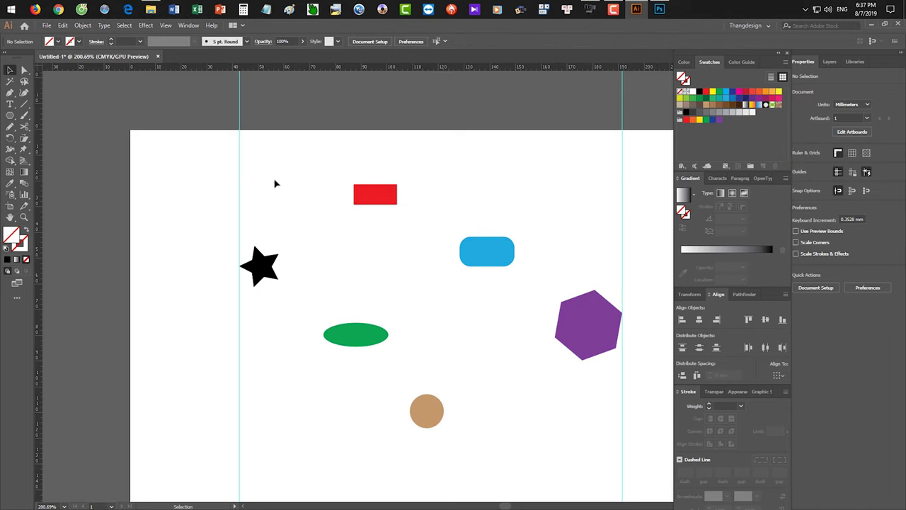
{"action": "left_click_drag", "start_coordinate": [247, 182], "coordinate": [610, 455]}
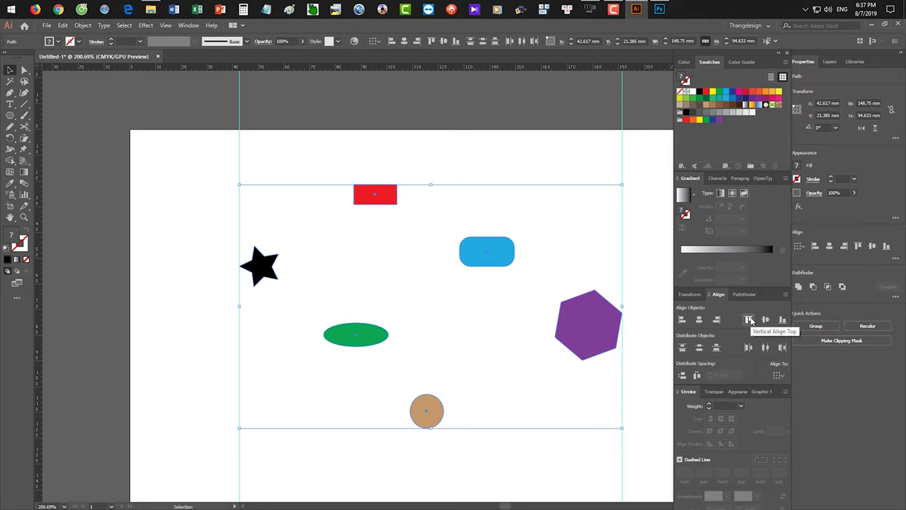
Try Vertical Align Top and Bottom on the six shapes, undoing each
{"action": "left_click", "coordinate": [750, 320]}
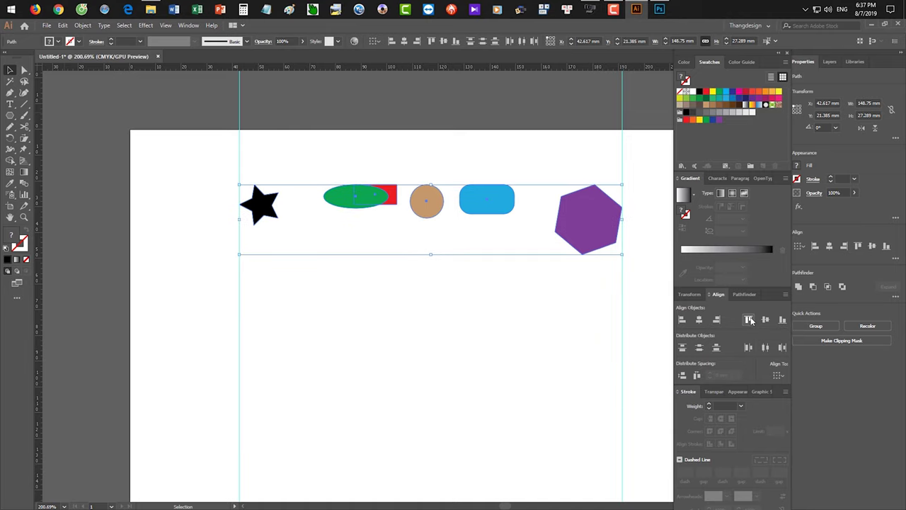
{"action": "key", "text": "ctrl+z"}
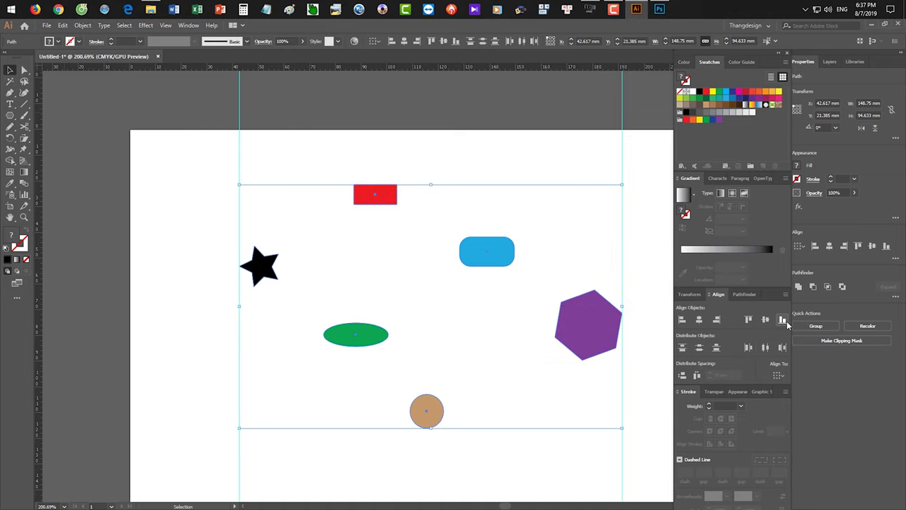
{"action": "left_click", "coordinate": [782, 321]}
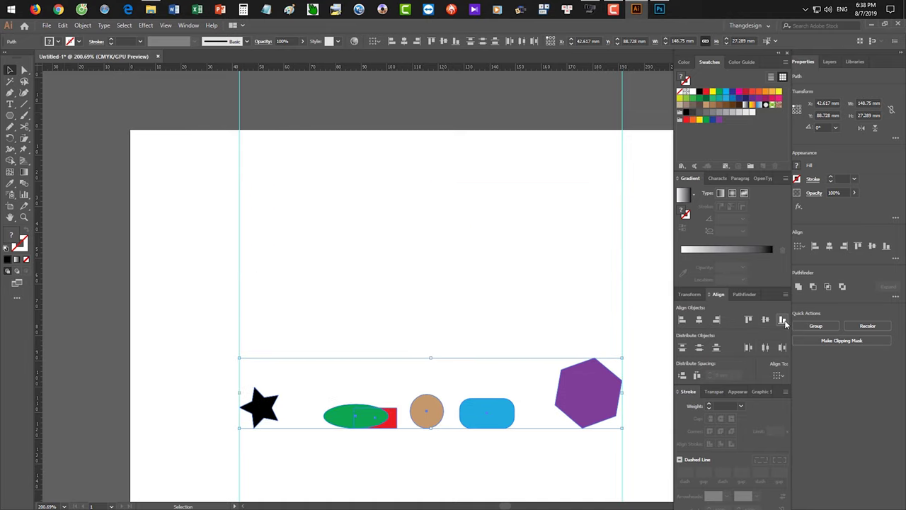
{"action": "key", "text": "ctrl+z"}
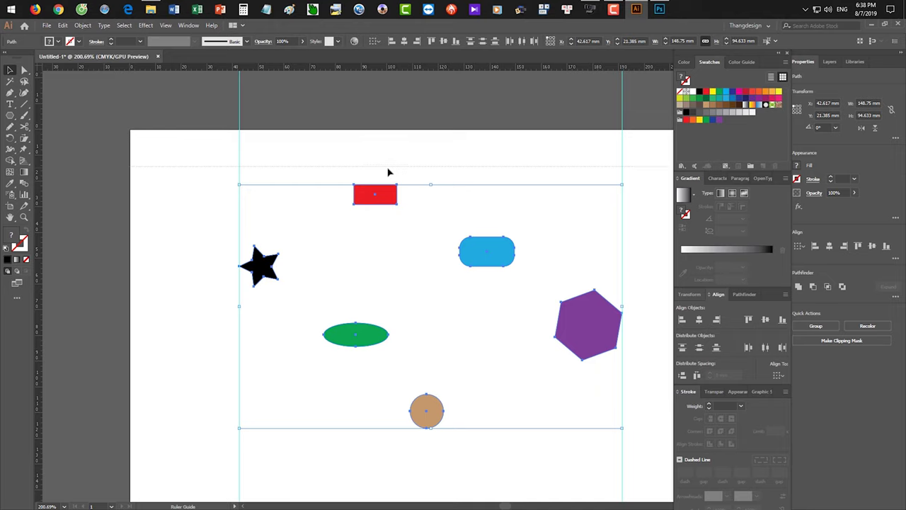
Drag horizontal guides to the red rectangle's top and the brown circle's bottom
{"action": "left_click_drag", "start_coordinate": [398, 185], "coordinate": [398, 185]}
{"action": "left_click_drag", "start_coordinate": [393, 68], "coordinate": [427, 430]}
{"action": "left_click_drag", "start_coordinate": [258, 194], "coordinate": [620, 406]}
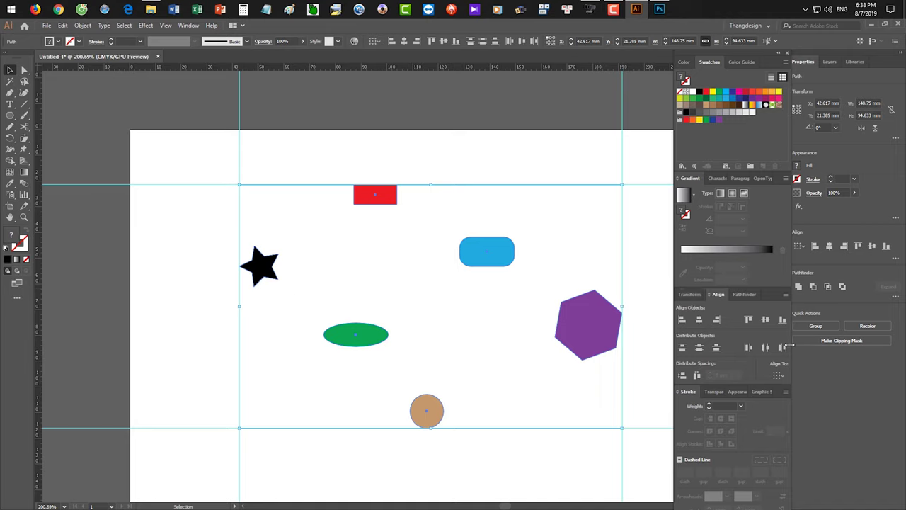
Centre the shapes vertically, add a guide through the row, undo, and reselect all six
{"action": "left_click", "coordinate": [766, 319]}
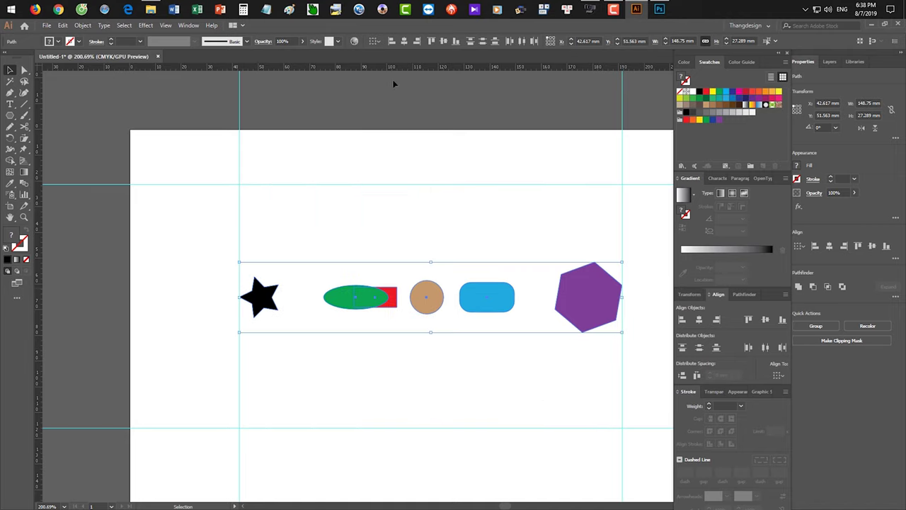
{"action": "left_click_drag", "start_coordinate": [392, 68], "coordinate": [429, 298]}
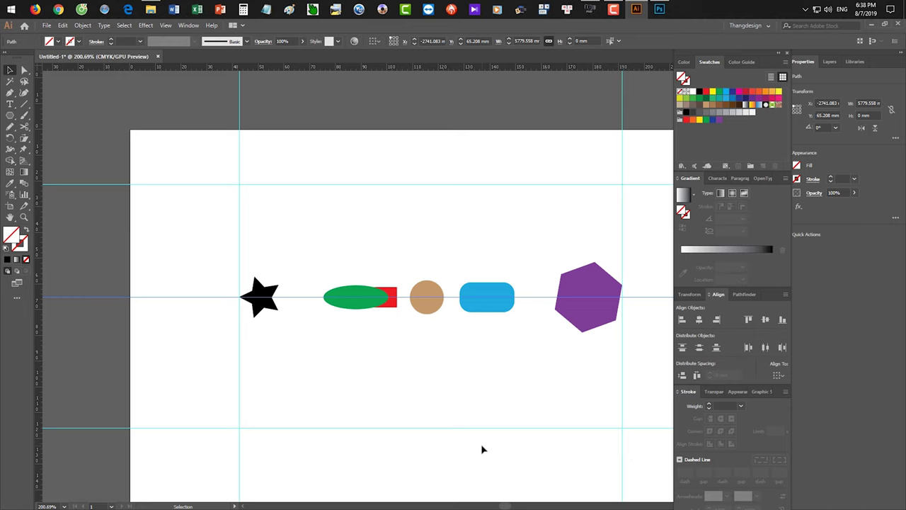
{"action": "key", "text": "ctrl+a"}
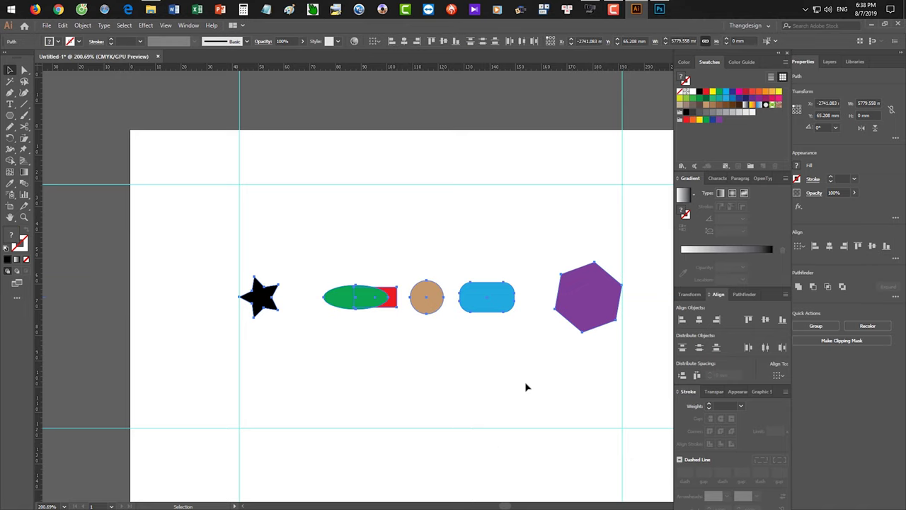
{"action": "key", "text": "ctrl+z"}
{"action": "left_click", "coordinate": [465, 229]}
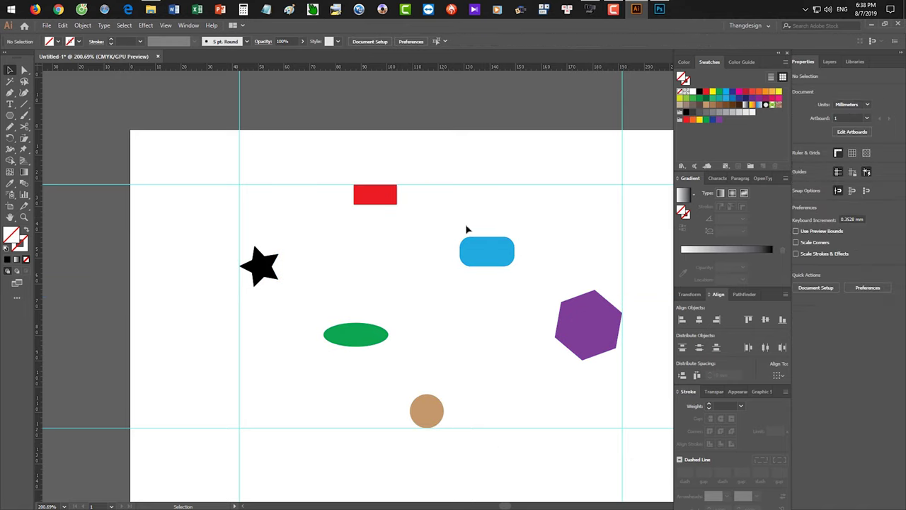
{"action": "left_click_drag", "start_coordinate": [429, 224], "coordinate": [411, 198]}
{"action": "left_click_drag", "start_coordinate": [229, 172], "coordinate": [553, 380]}
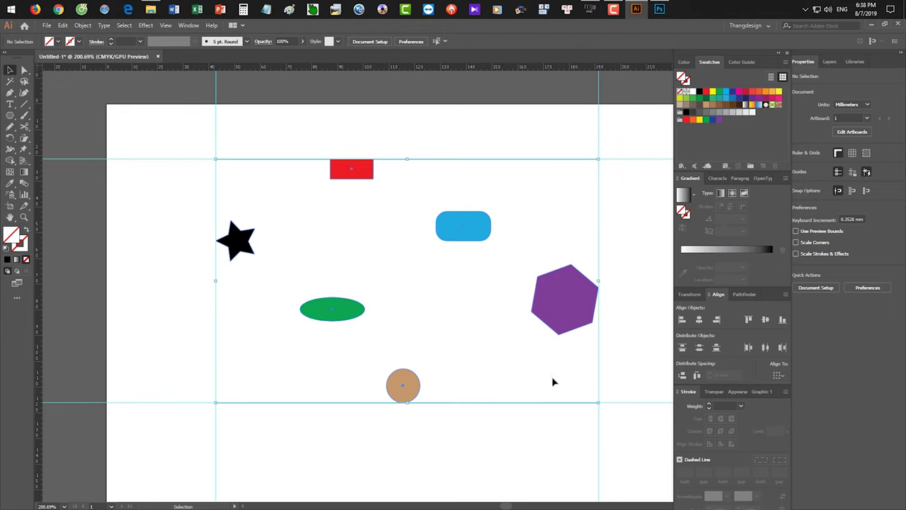
{"action": "left_click", "coordinate": [784, 376]}
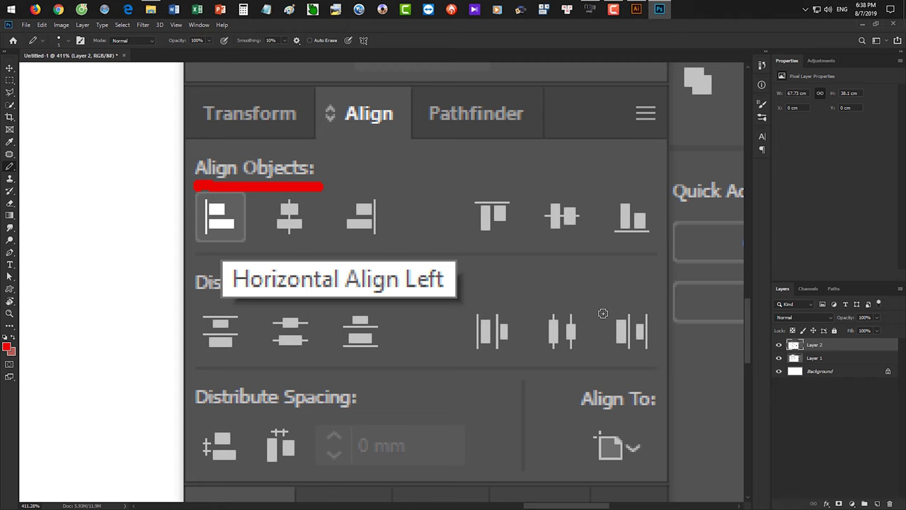
Paste the Align To screenshot into Photoshop and underline 'Align to Selection' in red with a pointer line
{"action": "key", "text": "ctrl+v"}
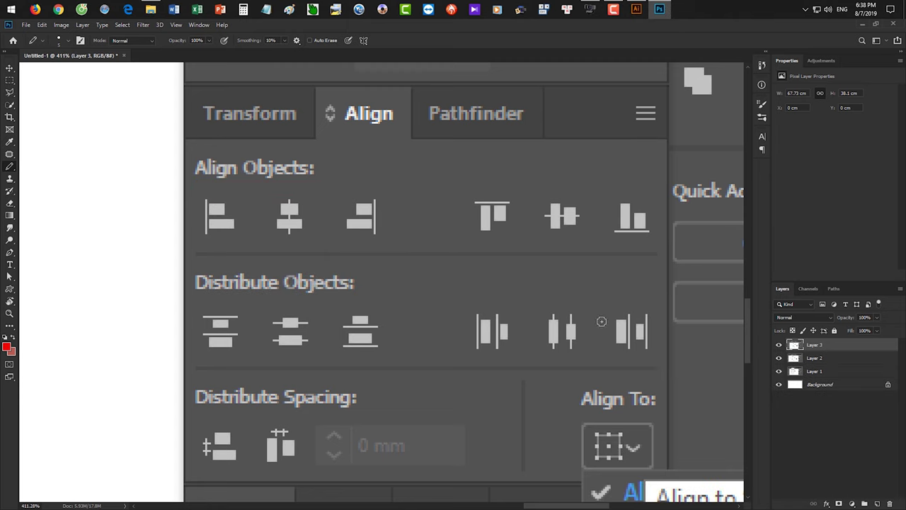
{"action": "left_click_drag", "start_coordinate": [603, 312], "coordinate": [489, 226]}
{"action": "left_click_drag", "start_coordinate": [413, 281], "coordinate": [621, 281]}
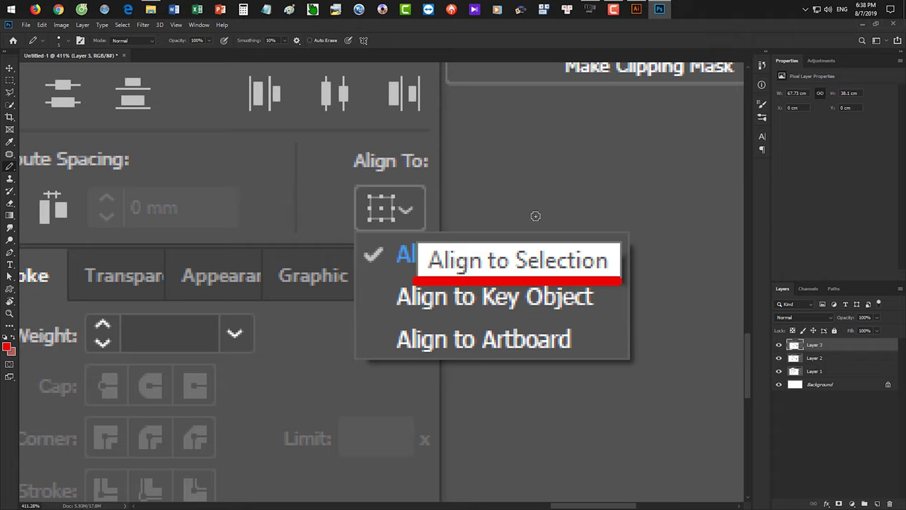
{"action": "mouse_move", "coordinate": [412, 226]}
{"action": "left_mouse_down"}
{"action": "mouse_move", "coordinate": [639, 216]}
{"action": "mouse_move", "coordinate": [642, 273]}
{"action": "left_mouse_up"}
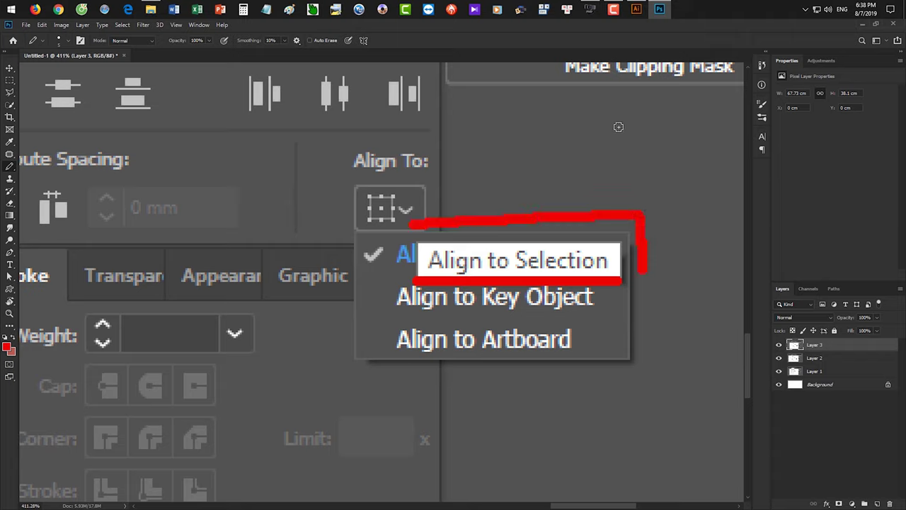
{"action": "left_click", "coordinate": [637, 10]}
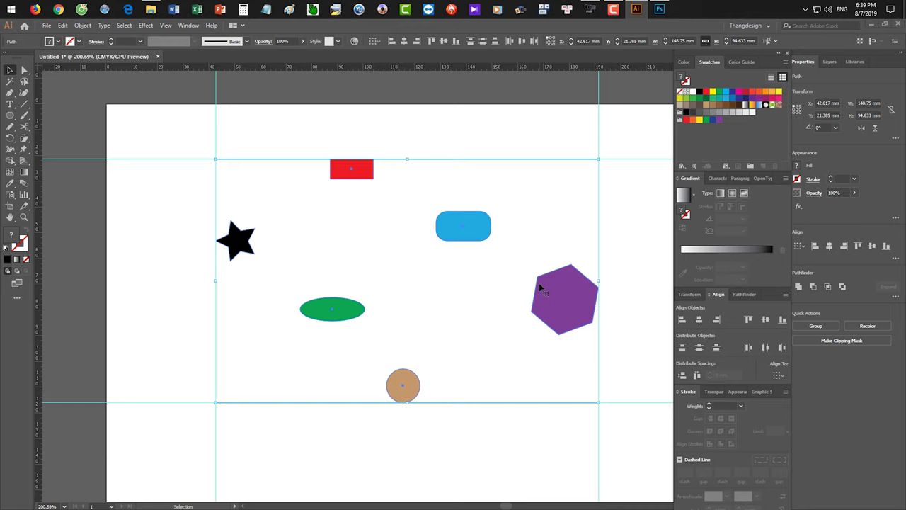
Type the title 'ADOBE THANGDESIGN' below the shapes with the Type tool
{"action": "left_click", "coordinate": [467, 427]}
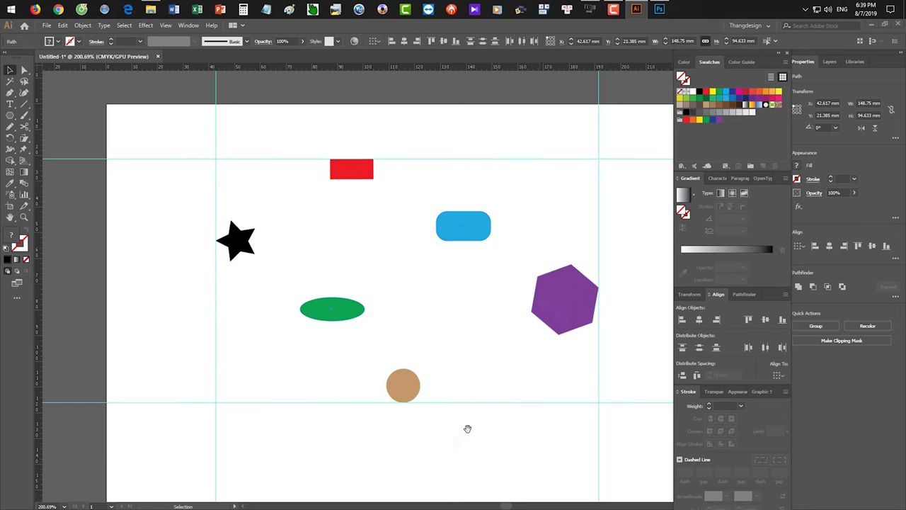
{"action": "scroll", "coordinate": [467, 427], "scroll_direction": "down", "scroll_amount": 2}
{"action": "key", "text": "t"}
{"action": "left_click", "coordinate": [362, 397]}
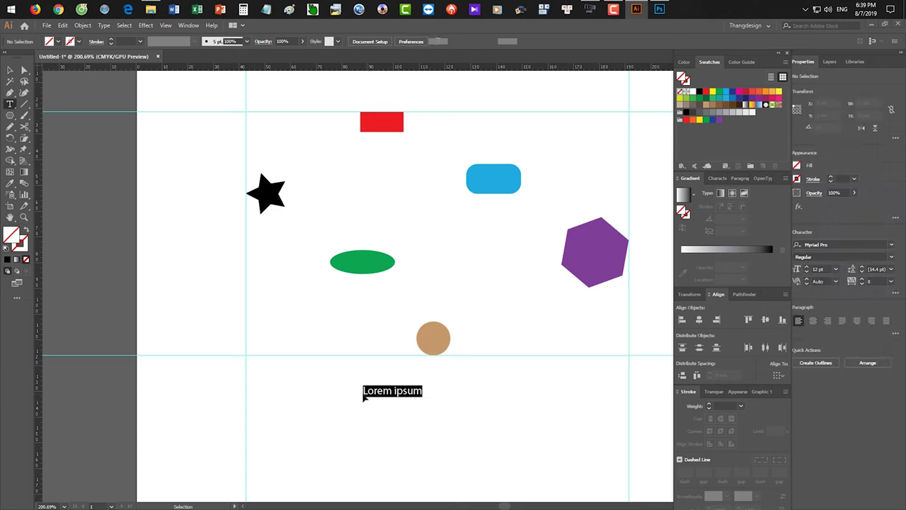
{"action": "key", "text": "BackSpace"}
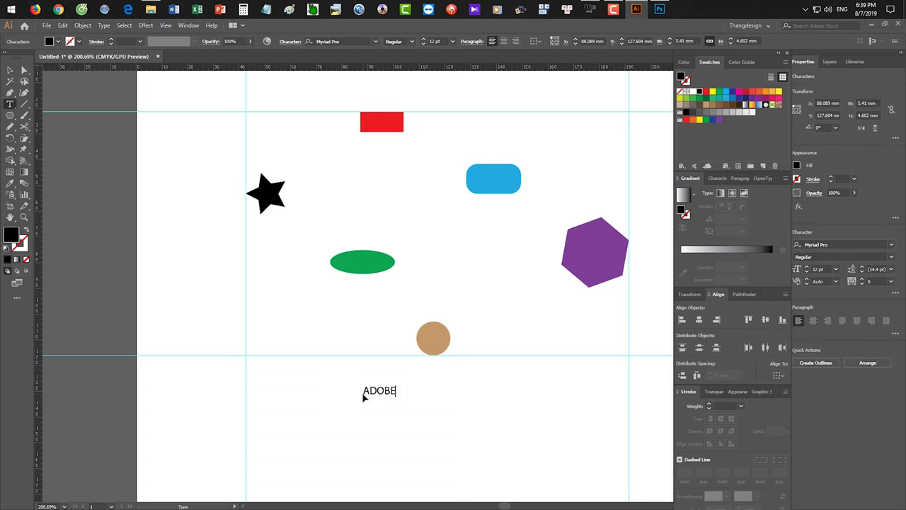
{"action": "type", "text": "THANGDESIGN"}
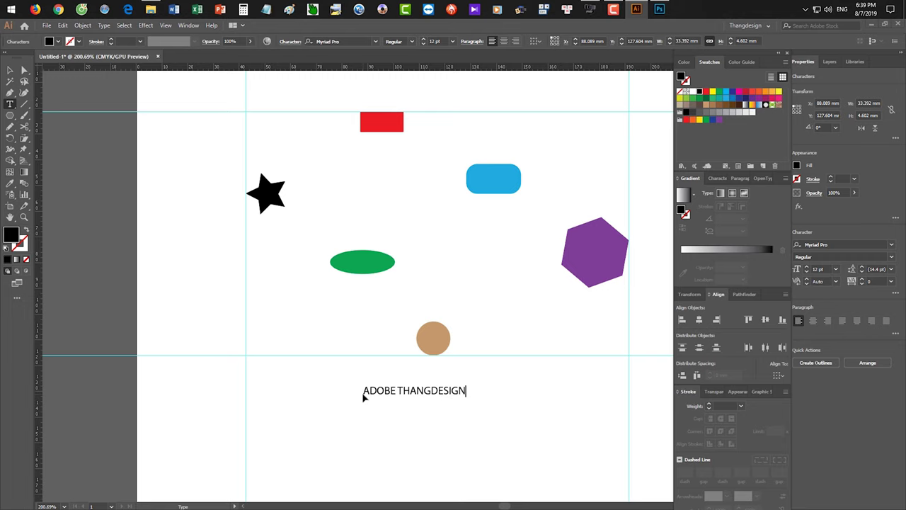
{"action": "key", "text": "Escape"}
Set the title's font to Montserrat Black
{"action": "left_click", "coordinate": [821, 244]}
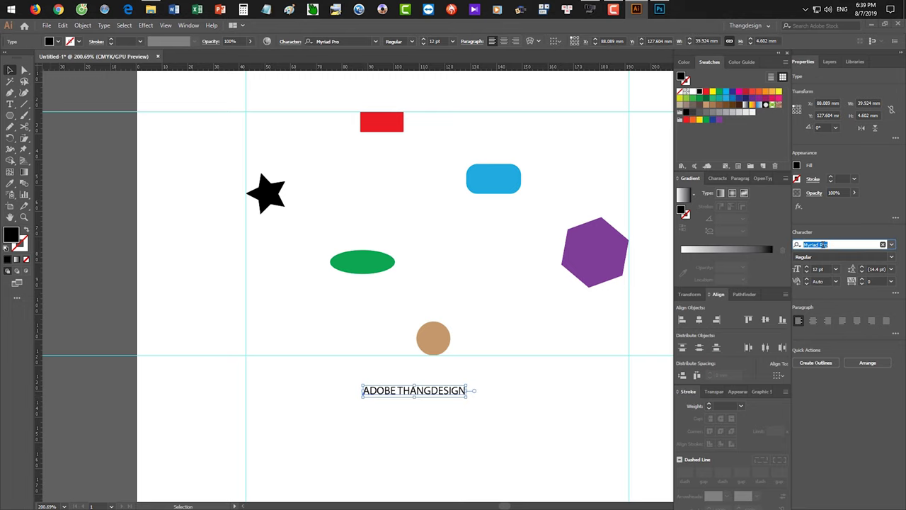
{"action": "type", "text": "mont"}
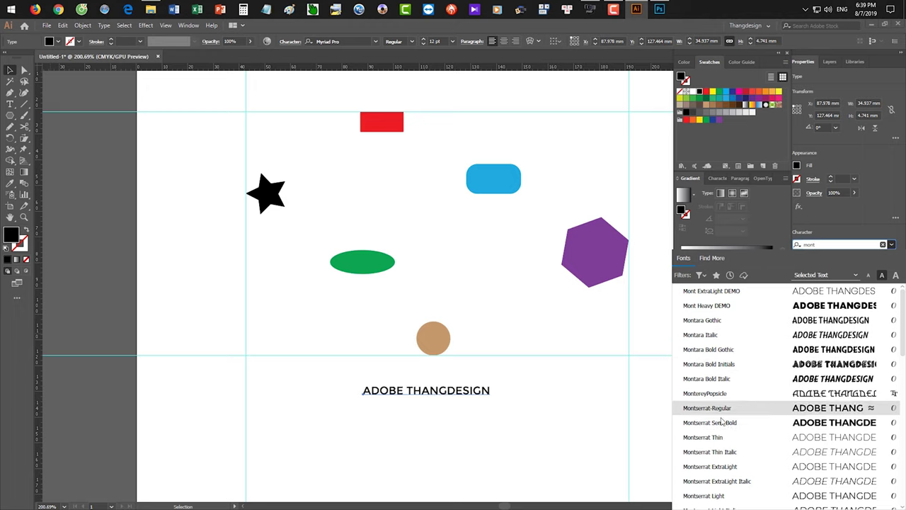
{"action": "scroll", "coordinate": [721, 467], "scroll_direction": "down", "scroll_amount": 3}
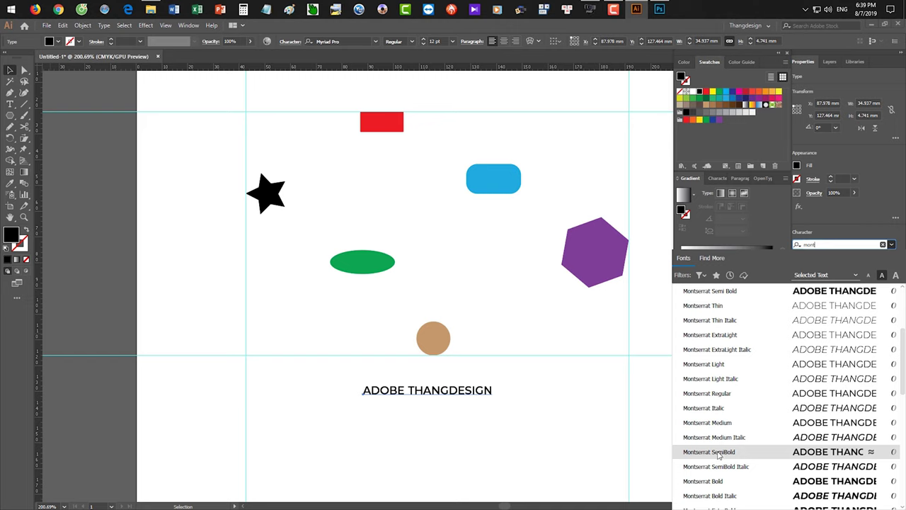
{"action": "scroll", "coordinate": [719, 480], "scroll_direction": "down", "scroll_amount": 4}
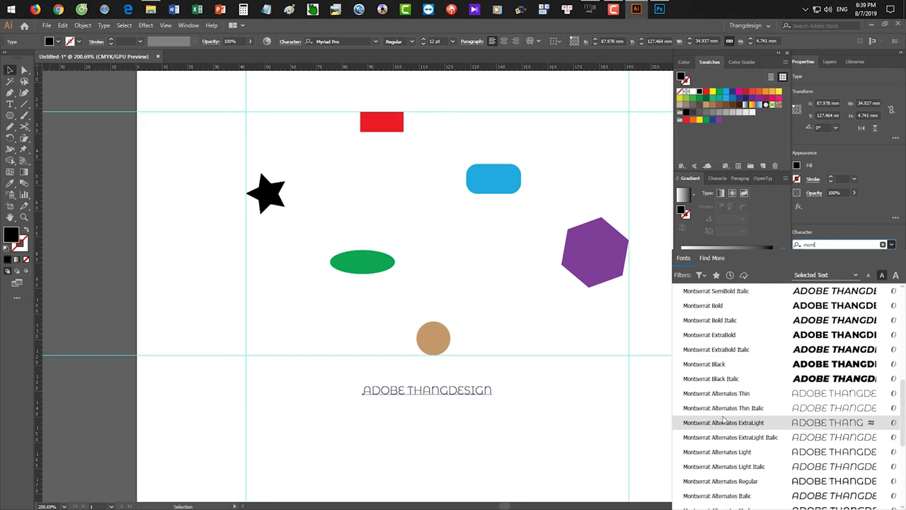
{"action": "left_click", "coordinate": [723, 364]}
Make THANGDESIGN Montserrat Light and move the title up among the shapes
{"action": "key", "text": "t"}
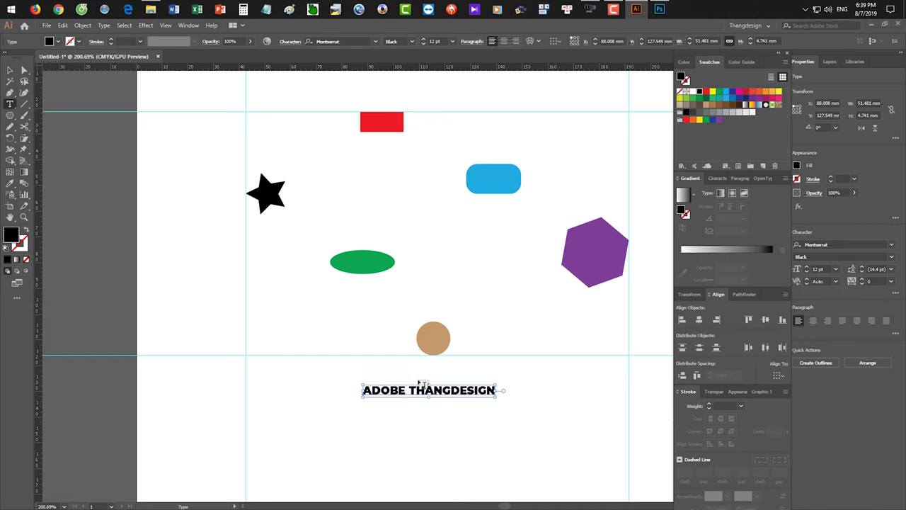
{"action": "double_click", "coordinate": [411, 388]}
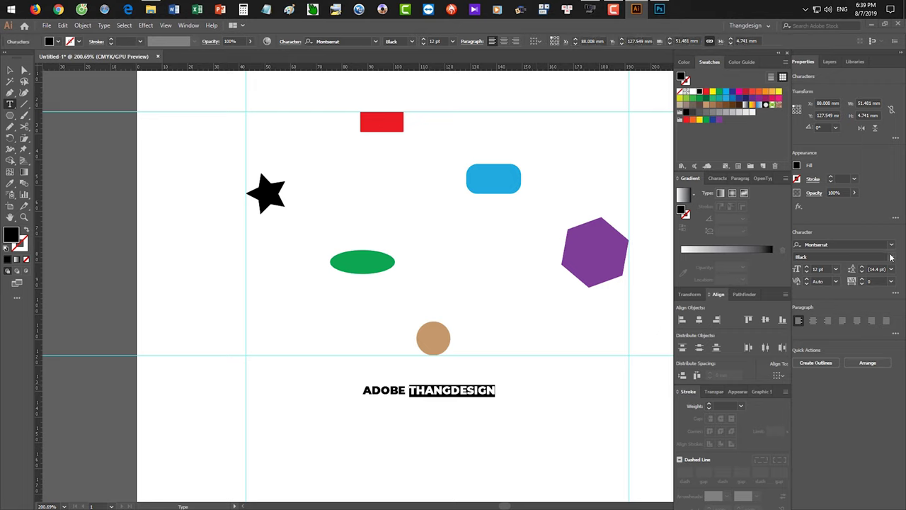
{"action": "left_click", "coordinate": [891, 256]}
{"action": "left_click", "coordinate": [815, 287]}
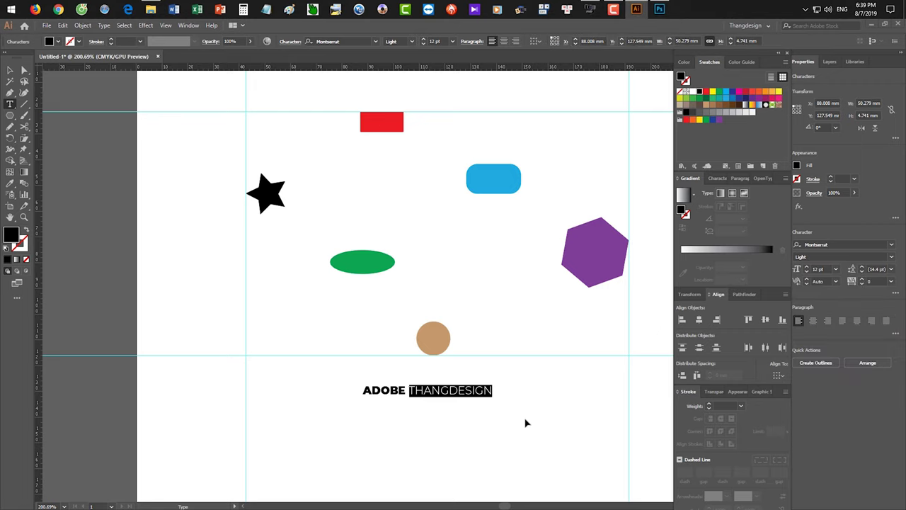
{"action": "key", "text": "Escape"}
{"action": "left_click", "coordinate": [466, 399]}
{"action": "left_click_drag", "start_coordinate": [466, 396], "coordinate": [490, 222]}
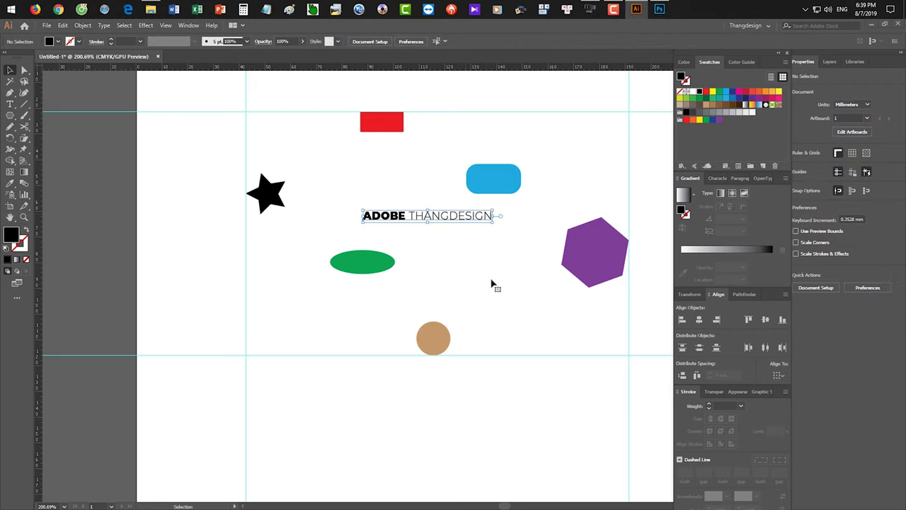
Zoom in and marquee-select all the shapes together with the title
{"action": "key", "text": "ctrl+shift+a"}
{"action": "left_click_drag", "start_coordinate": [498, 309], "coordinate": [482, 320]}
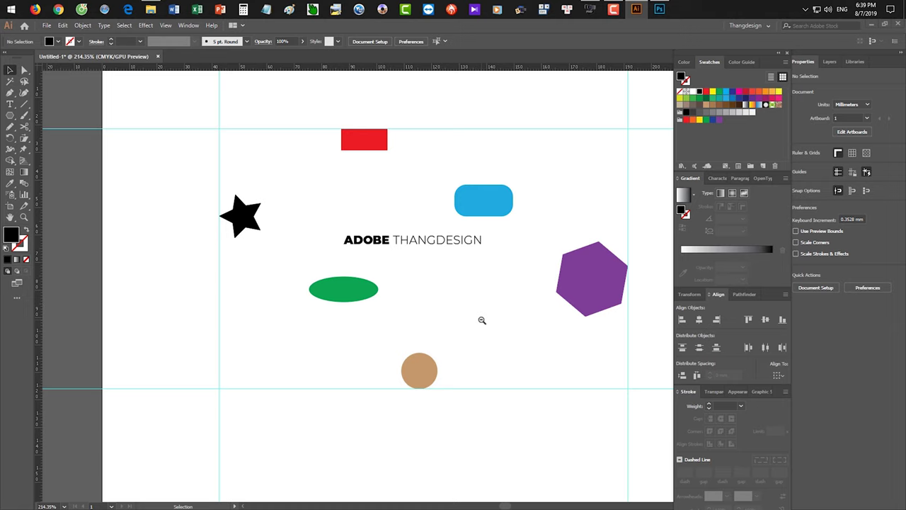
{"action": "left_click_drag", "start_coordinate": [236, 134], "coordinate": [597, 370]}
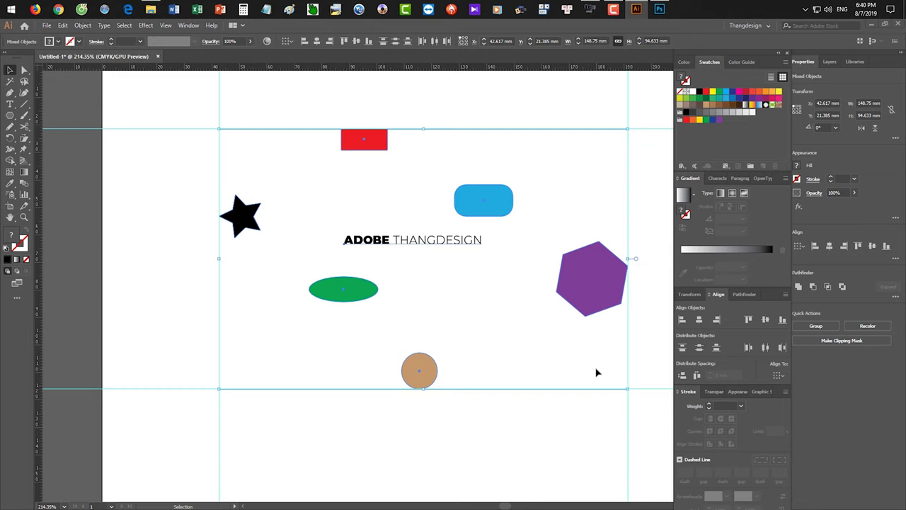
{"action": "left_click", "coordinate": [477, 341]}
{"action": "left_click_drag", "start_coordinate": [249, 154], "coordinate": [587, 382]}
Make the title the key object and align the shapes' right and top edges to it
{"action": "left_click", "coordinate": [455, 242]}
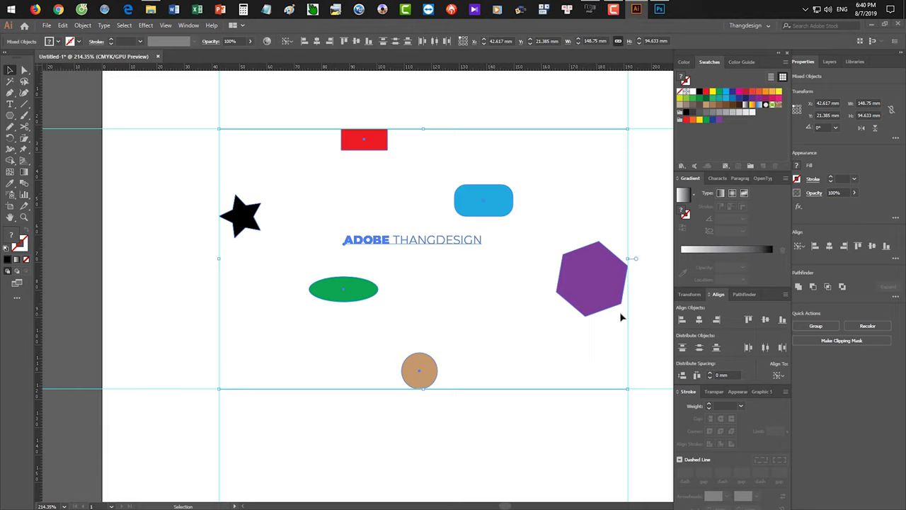
{"action": "left_click", "coordinate": [682, 320]}
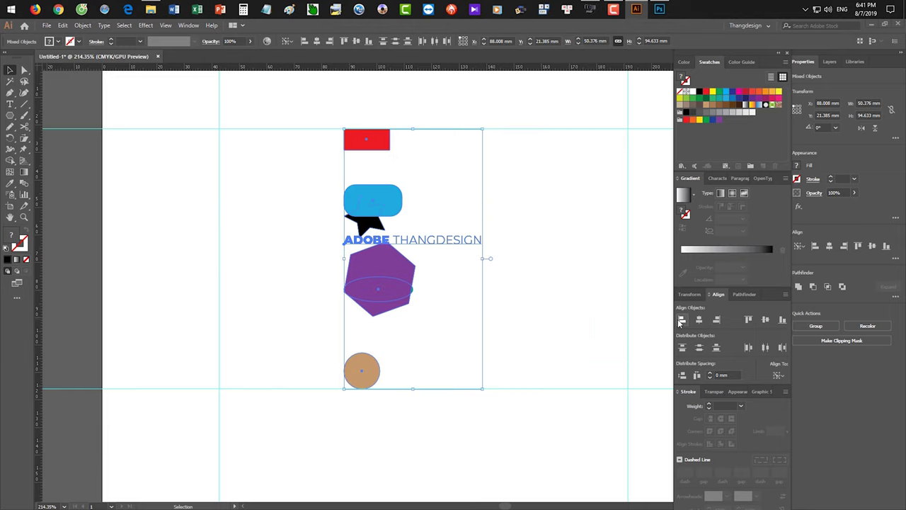
{"action": "left_click", "coordinate": [719, 321]}
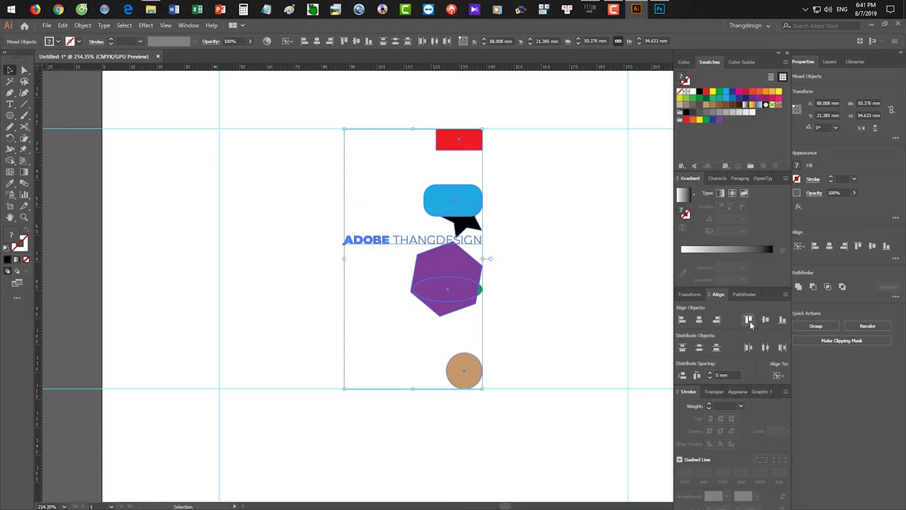
{"action": "left_click", "coordinate": [749, 320]}
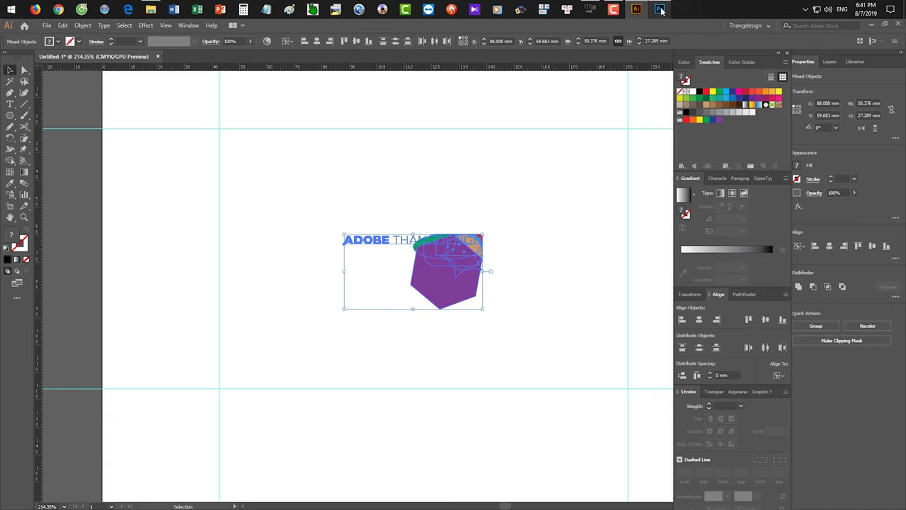
{"action": "left_click", "coordinate": [778, 376]}
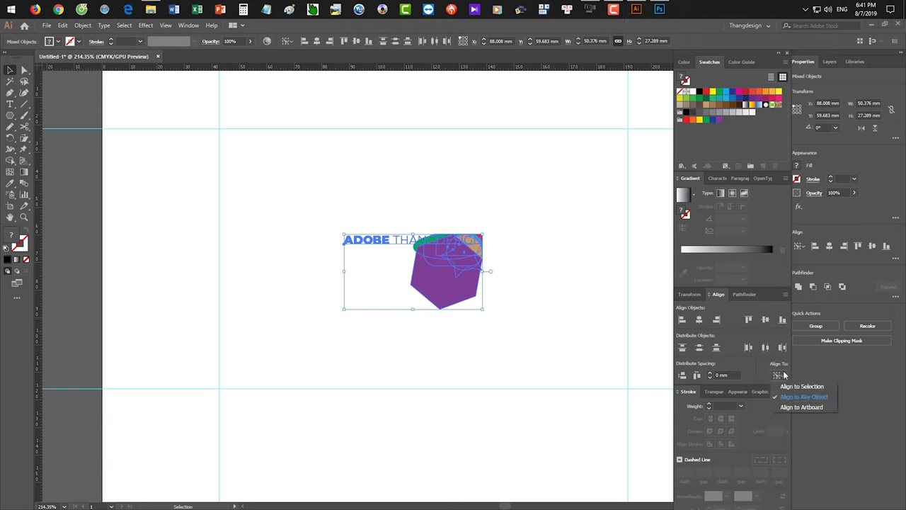
{"action": "left_click", "coordinate": [657, 9]}
Underline 'Align to Key Object' in red, then return to Illustrator at 100% zoom
{"action": "left_click_drag", "start_coordinate": [407, 317], "coordinate": [608, 318]}
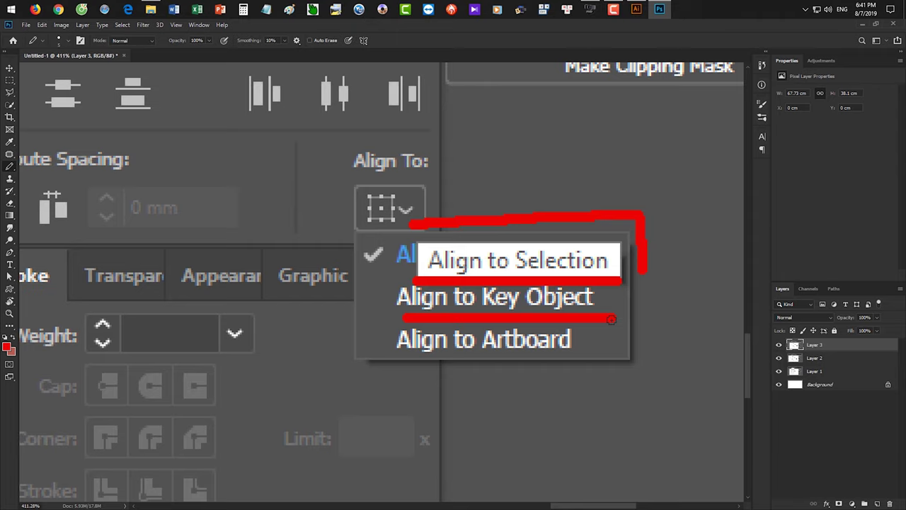
{"action": "left_click", "coordinate": [636, 8]}
{"action": "key", "text": "ctrl+1"}
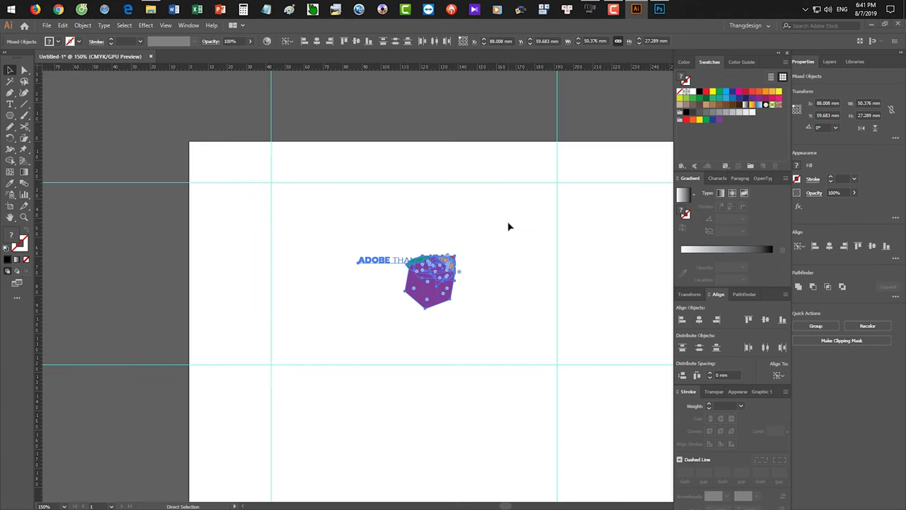
Undo the alignment to spread the shapes out and delete the ruler guides
{"action": "left_click", "coordinate": [486, 297]}
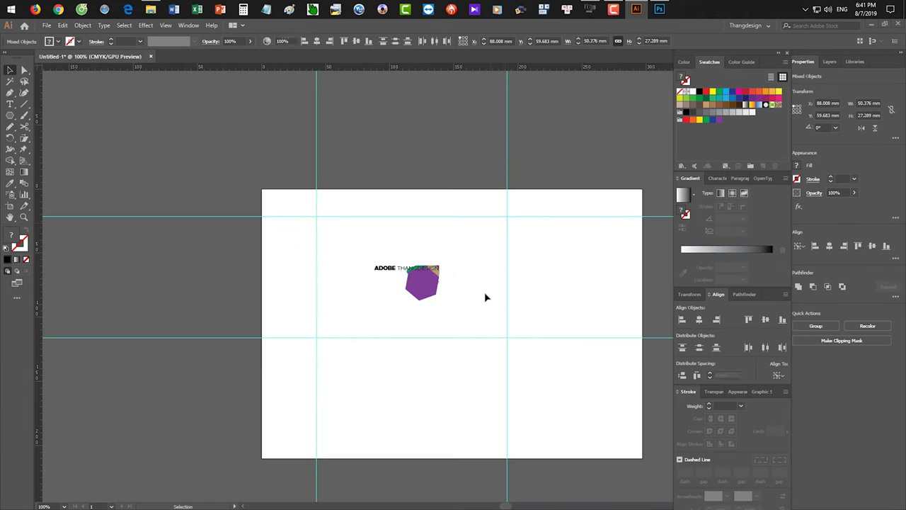
{"action": "left_click_drag", "start_coordinate": [276, 177], "coordinate": [496, 360]}
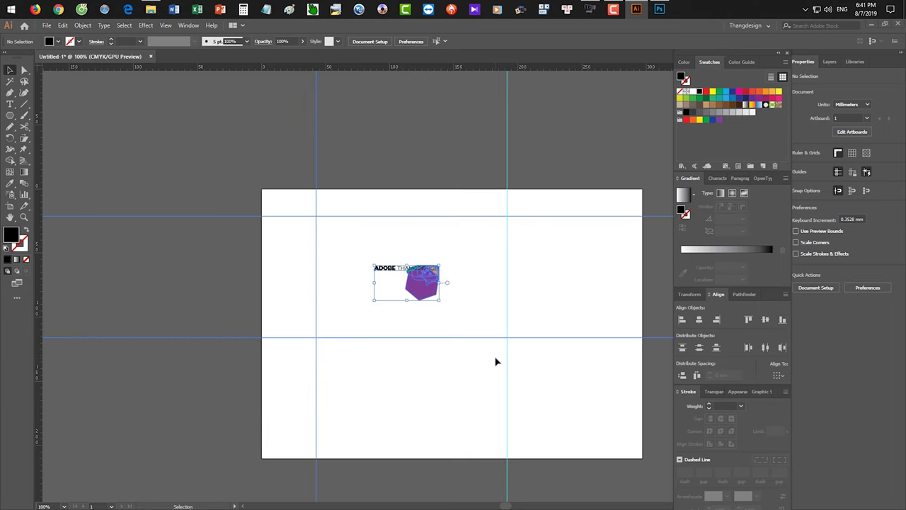
{"action": "key", "text": "ctrl+z"}
{"action": "key", "text": "ctrl+z"}
{"action": "key", "text": "ctrl+z"}
{"action": "left_click_drag", "start_coordinate": [463, 218], "coordinate": [557, 225]}
{"action": "key", "text": "Delete"}
{"action": "left_click_drag", "start_coordinate": [347, 191], "coordinate": [307, 378]}
{"action": "key", "text": "Delete"}
{"action": "key", "text": "Delete"}
{"action": "scroll", "coordinate": [448, 380], "scroll_direction": "up", "scroll_amount": 2}
Select all objects and set Align To to Align to Artboard
{"action": "left_click_drag", "start_coordinate": [508, 339], "coordinate": [253, 159]}
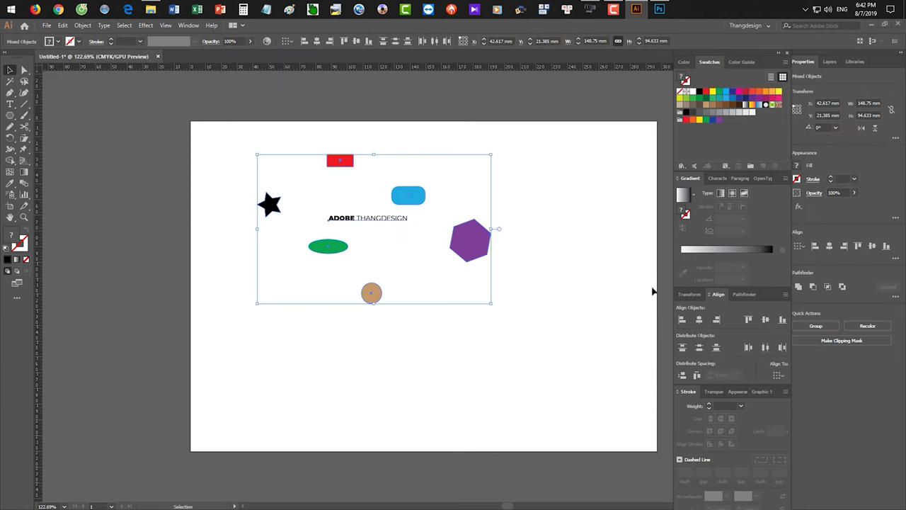
{"action": "left_click", "coordinate": [779, 375]}
{"action": "left_click", "coordinate": [798, 406]}
{"action": "left_click", "coordinate": [524, 339]}
{"action": "left_click", "coordinate": [467, 250]}
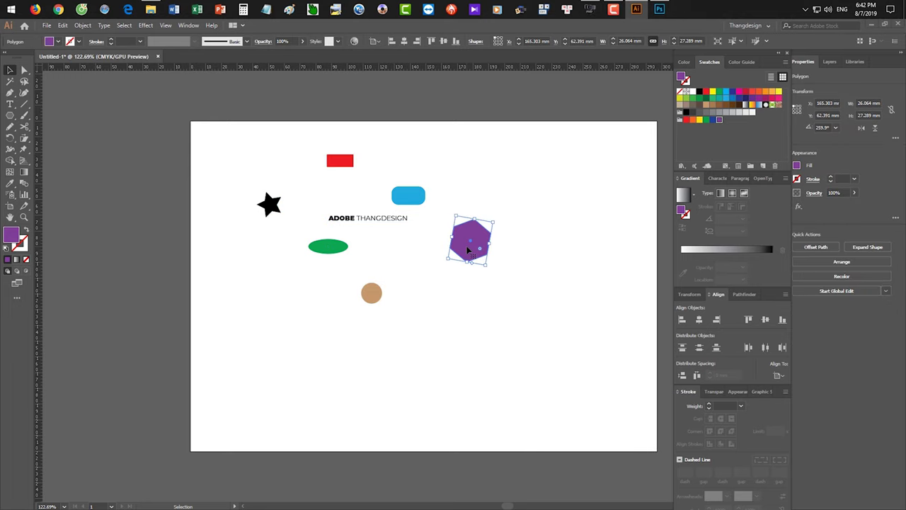
Align the hexagon to the artboard's right edge and the blue rectangle to its top, and centre the ADOBE THANGDESIGN text
{"action": "left_click_drag", "start_coordinate": [567, 316], "coordinate": [515, 310]}
{"action": "left_click", "coordinate": [716, 319]}
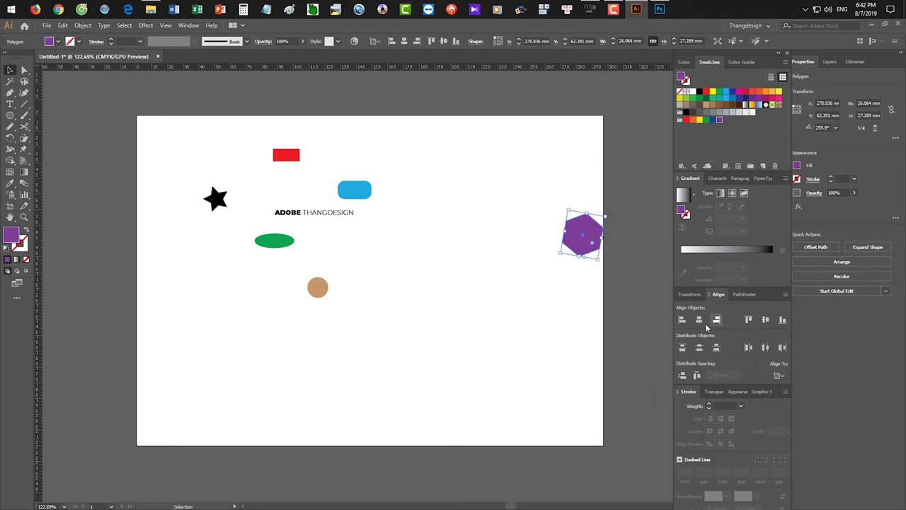
{"action": "left_click", "coordinate": [368, 194]}
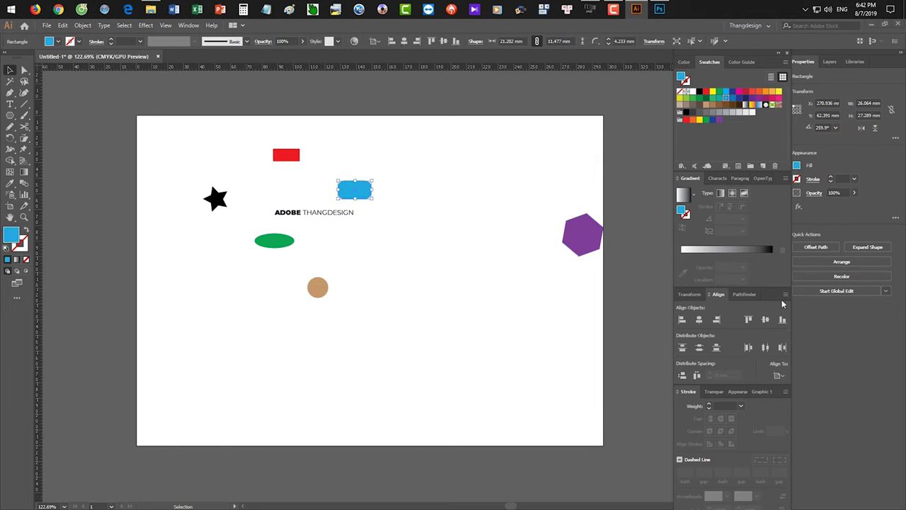
{"action": "left_click", "coordinate": [748, 319]}
{"action": "left_click", "coordinate": [323, 212]}
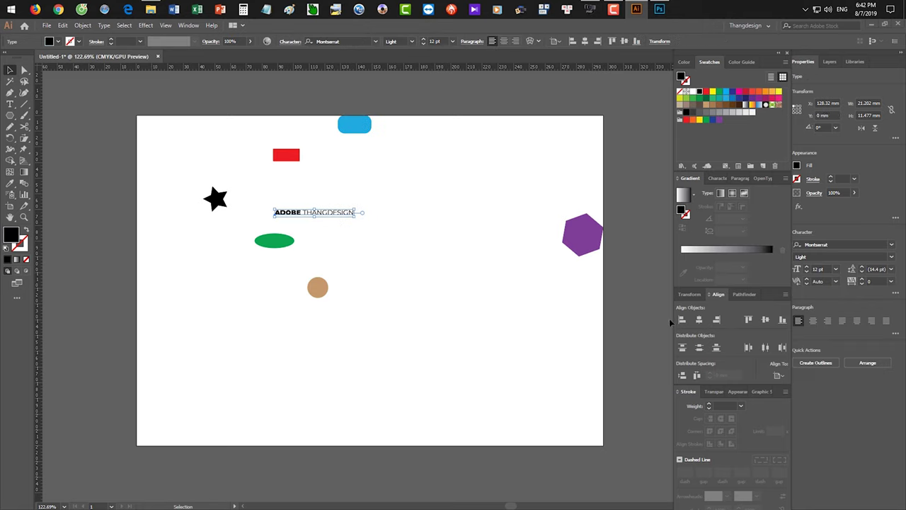
{"action": "left_click", "coordinate": [765, 320]}
{"action": "left_click", "coordinate": [766, 320]}
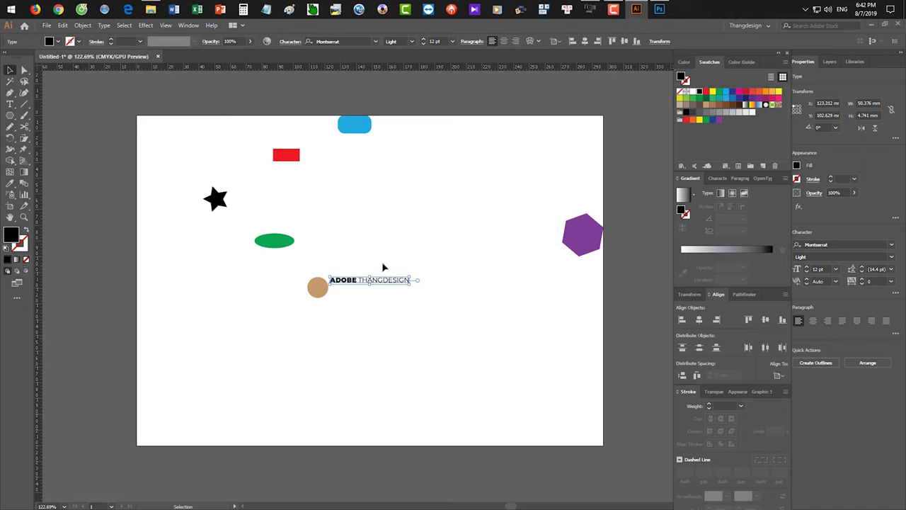
Centre the red rectangle on the artboard and move the green ellipse to the bottom-left corner
{"action": "left_click", "coordinate": [292, 159]}
{"action": "left_click", "coordinate": [699, 319]}
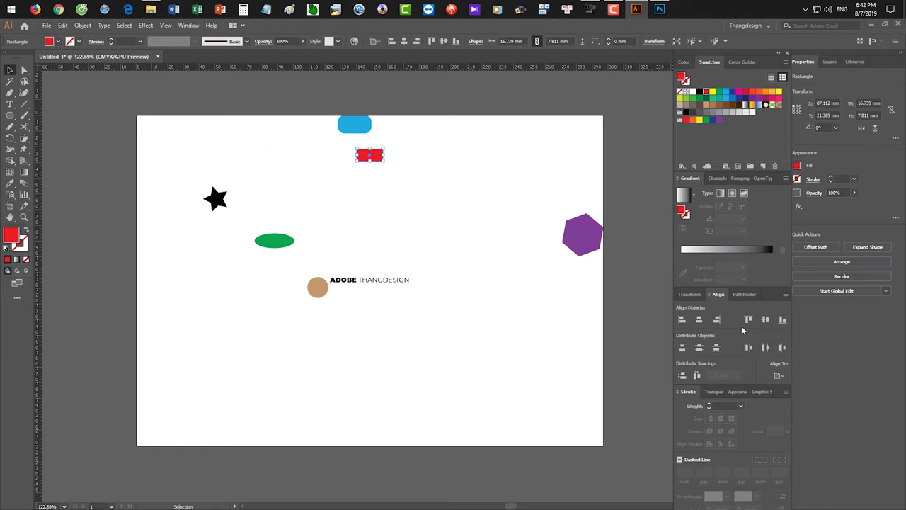
{"action": "left_click", "coordinate": [765, 320]}
{"action": "left_click", "coordinate": [285, 242]}
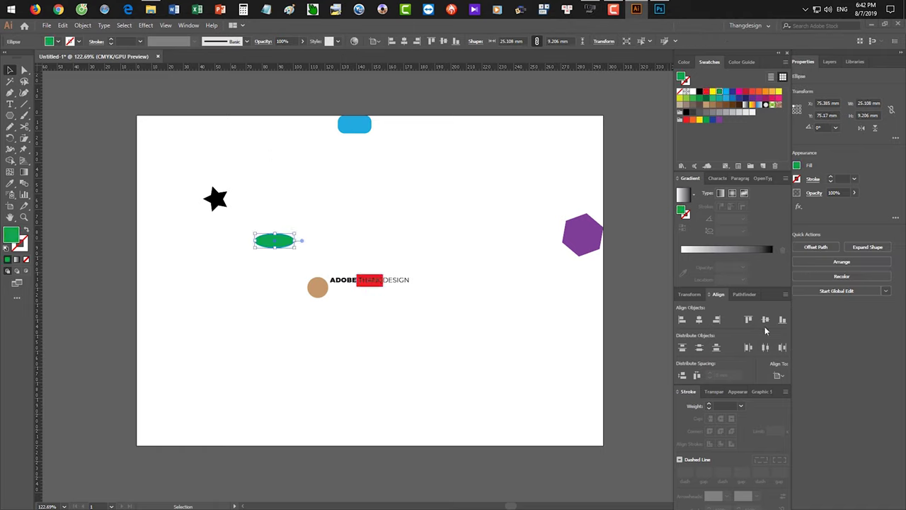
{"action": "left_click", "coordinate": [783, 319]}
{"action": "left_click", "coordinate": [682, 320]}
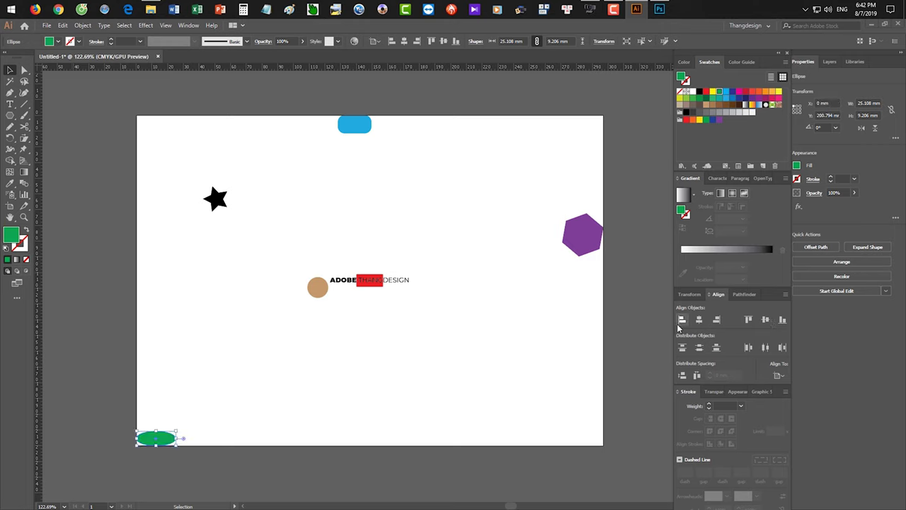
Move the black star to the top-left corner and the blue rounded rectangle to the top-right corner
{"action": "left_click", "coordinate": [215, 201]}
{"action": "left_click", "coordinate": [682, 320]}
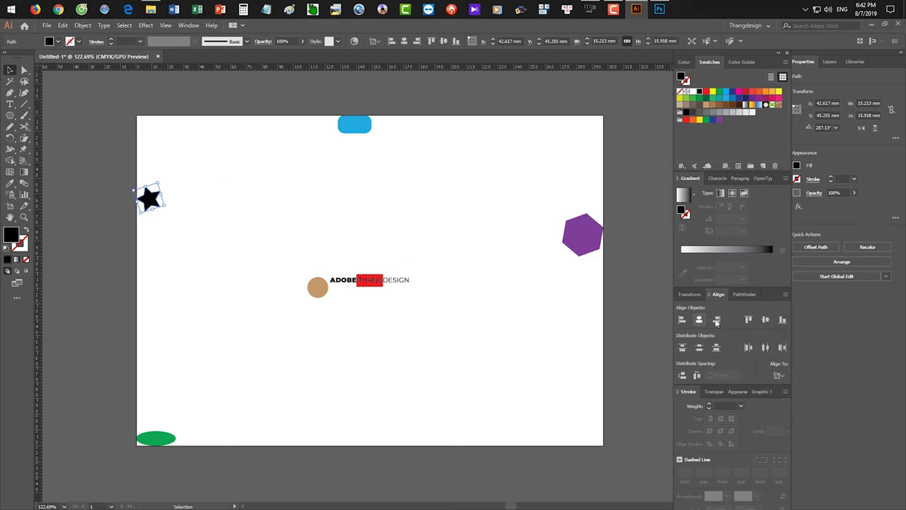
{"action": "left_click", "coordinate": [748, 320]}
{"action": "left_click", "coordinate": [365, 128]}
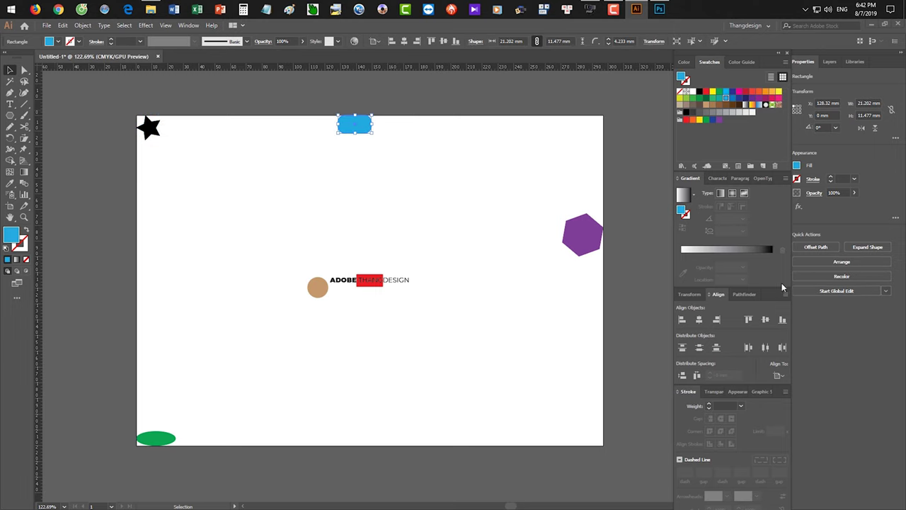
{"action": "left_click", "coordinate": [716, 319]}
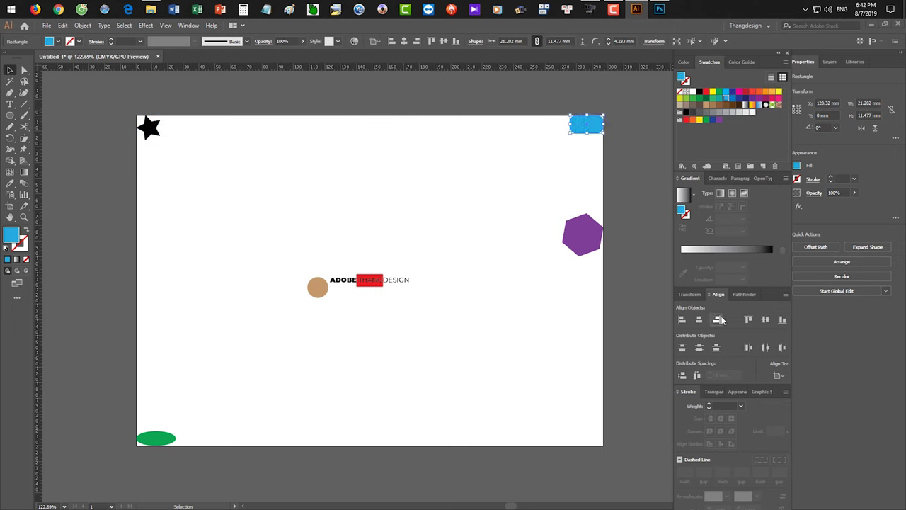
Select the hexagon, then the circle with the text, and bring up the Align To choices
{"action": "left_click", "coordinate": [596, 241]}
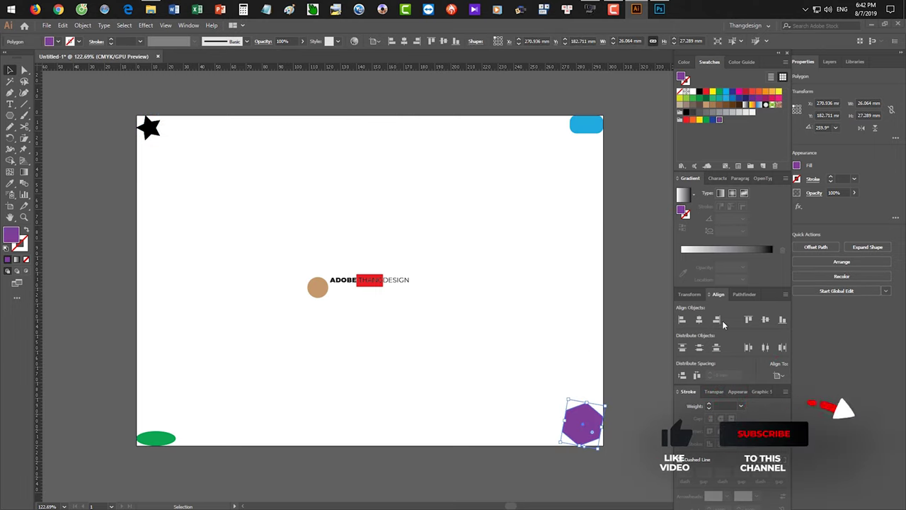
{"action": "left_click_drag", "start_coordinate": [301, 267], "coordinate": [425, 318]}
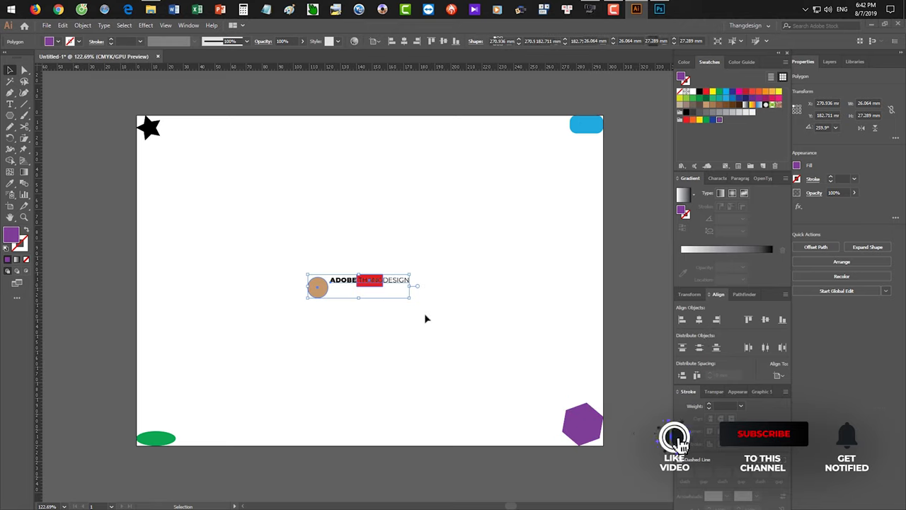
{"action": "left_click", "coordinate": [494, 282]}
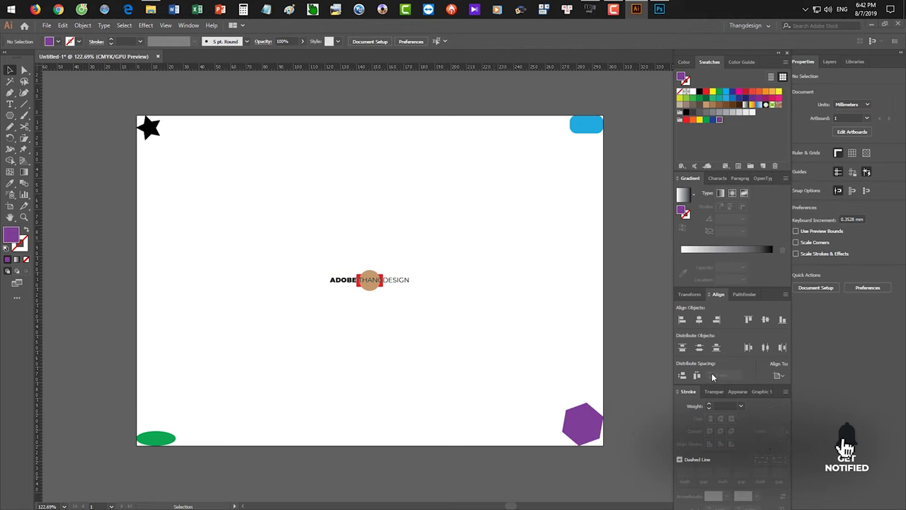
{"action": "left_click", "coordinate": [778, 375]}
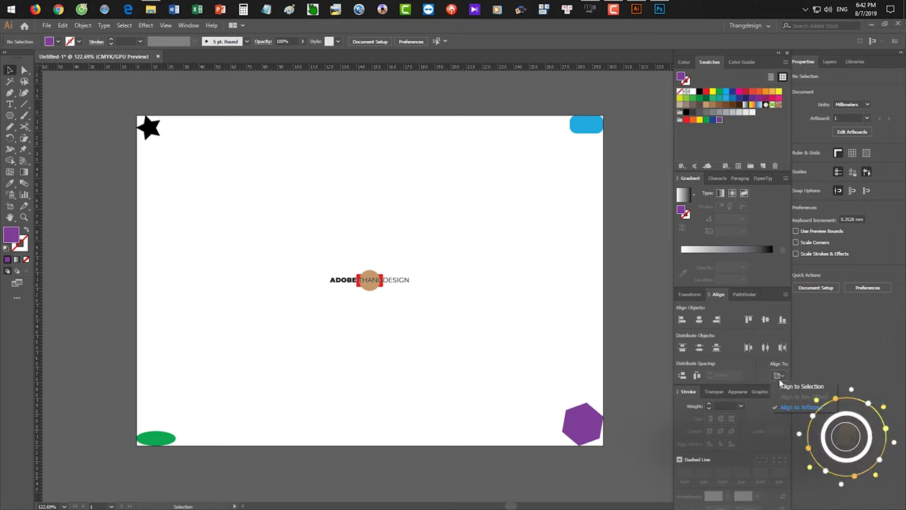
Keep alignment relative to the artboard, and add a horizontal guide that is then undone
{"action": "left_click", "coordinate": [792, 409]}
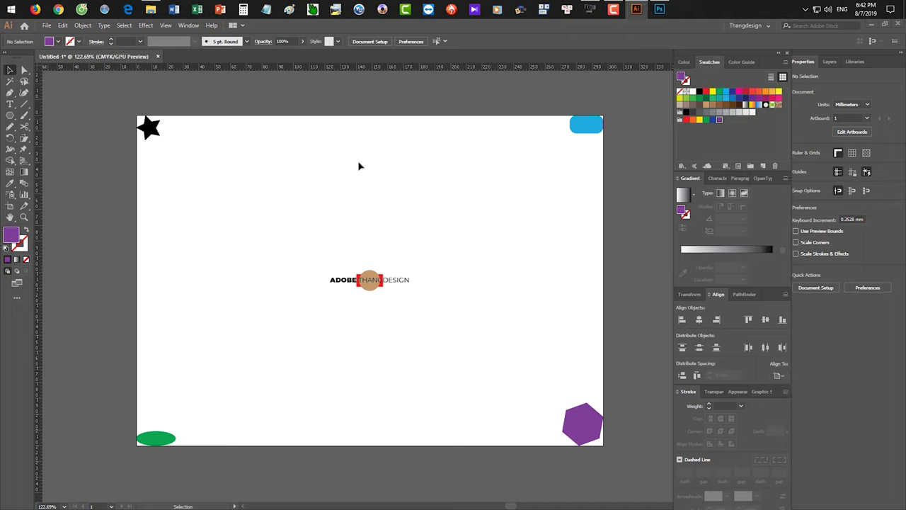
{"action": "left_click_drag", "start_coordinate": [183, 66], "coordinate": [481, 338]}
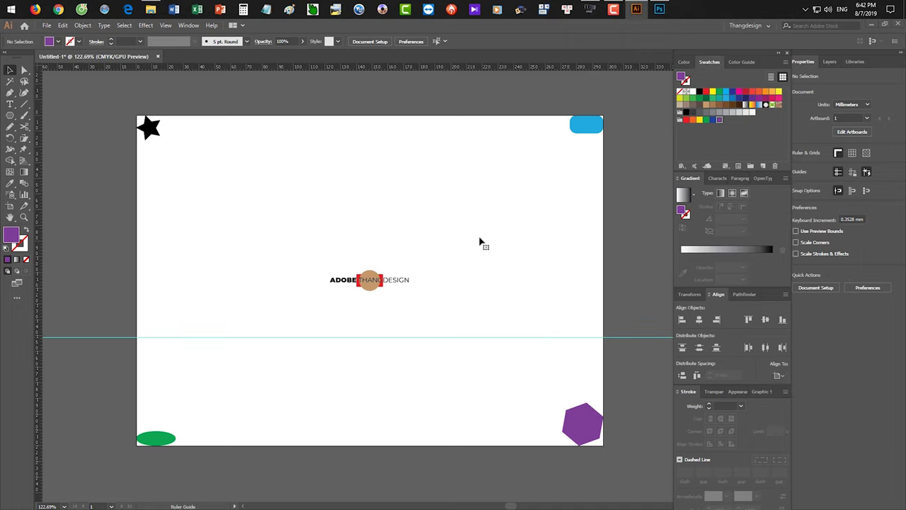
{"action": "left_click", "coordinate": [324, 184]}
{"action": "key", "text": "ctrl+z"}
Try aligning every object to the artboard's left edge, then undo it and deselect
{"action": "left_click_drag", "start_coordinate": [147, 105], "coordinate": [623, 423]}
{"action": "left_click", "coordinate": [683, 320]}
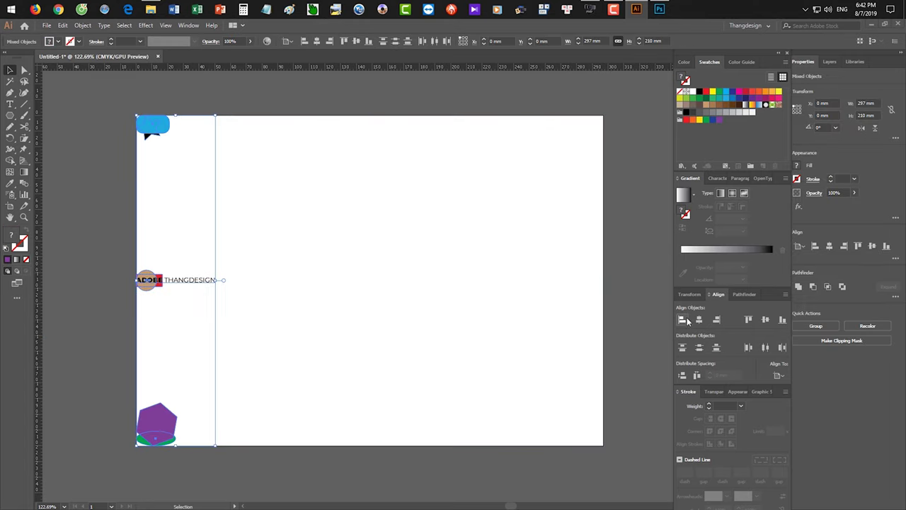
{"action": "key", "text": "ctrl+z"}
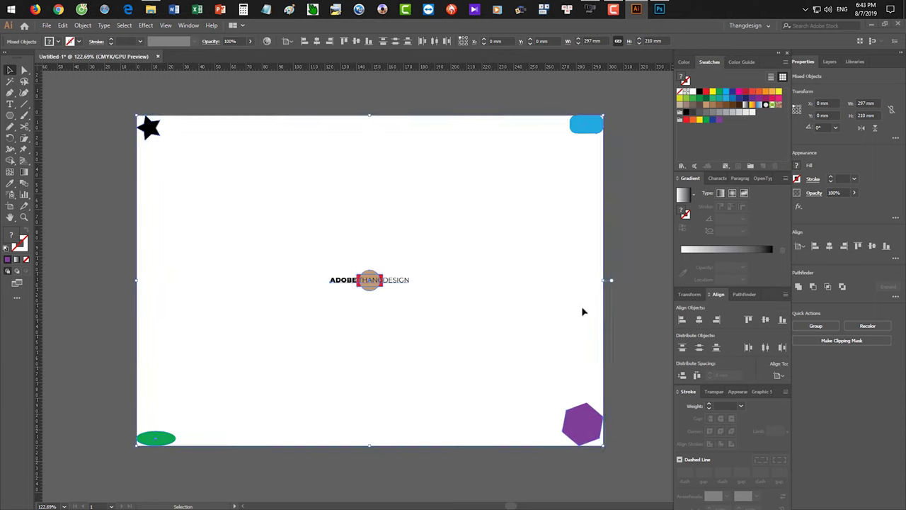
{"action": "left_click", "coordinate": [236, 203]}
Align the logo's right edge to the hexagon as key object, then undo it and deselect
{"action": "left_click_drag", "start_coordinate": [237, 204], "coordinate": [645, 426]}
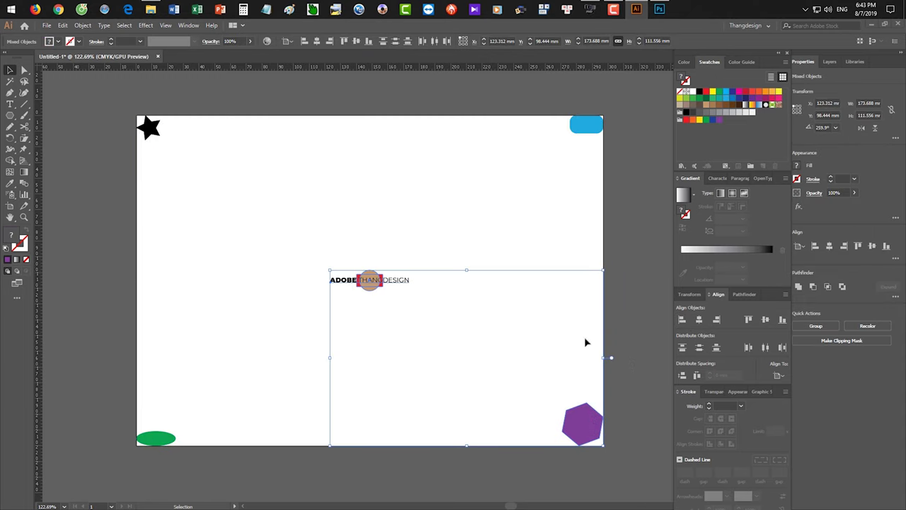
{"action": "left_click", "coordinate": [582, 417]}
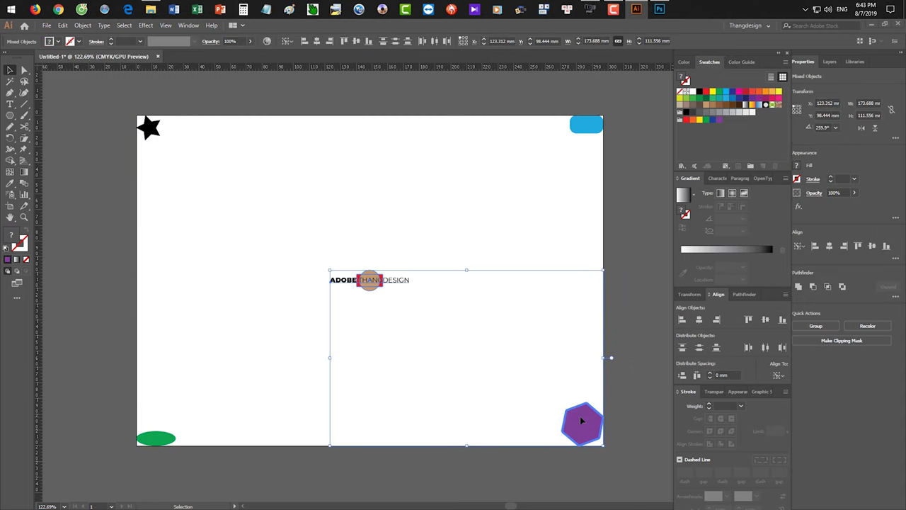
{"action": "left_click", "coordinate": [716, 320]}
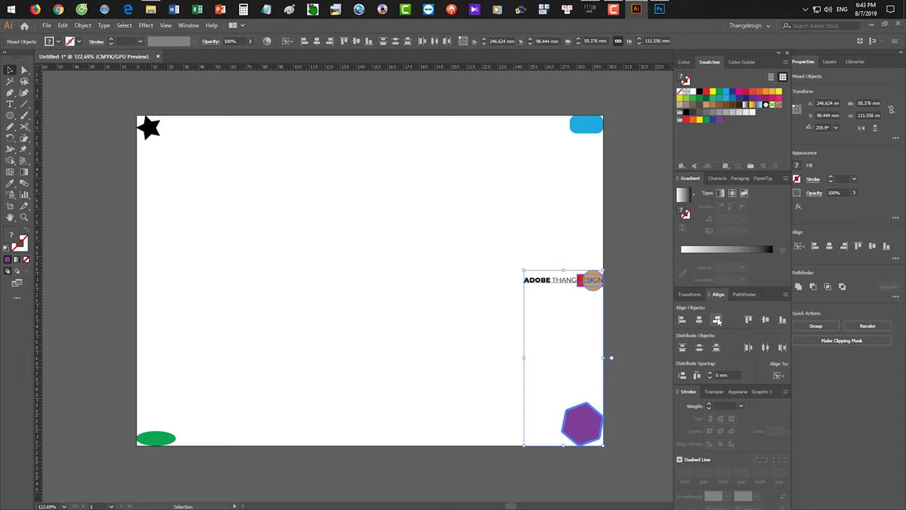
{"action": "key", "text": "ctrl+z"}
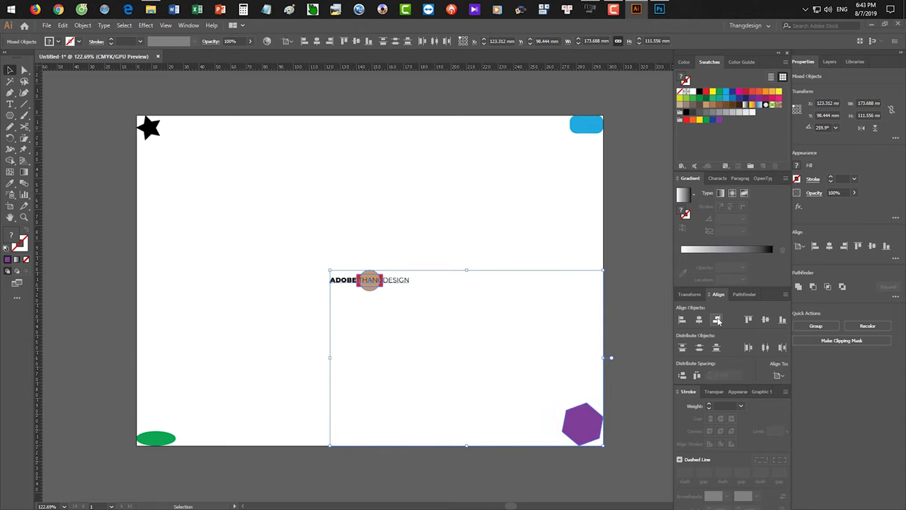
{"action": "left_click", "coordinate": [613, 198]}
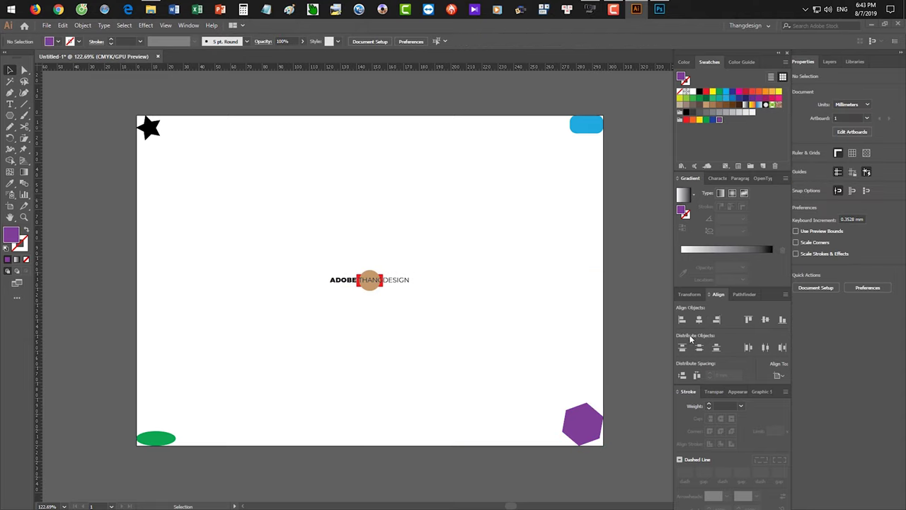
In Photoshop, paste a clean Align panel screenshot and draw a straight red line under 'Distribute Objects'
{"action": "left_click", "coordinate": [659, 9]}
{"action": "key", "text": "ctrl+v"}
{"action": "scroll", "coordinate": [534, 281], "scroll_direction": "up", "scroll_amount": 5}
{"action": "scroll", "coordinate": [534, 281], "scroll_direction": "left", "scroll_amount": 5}
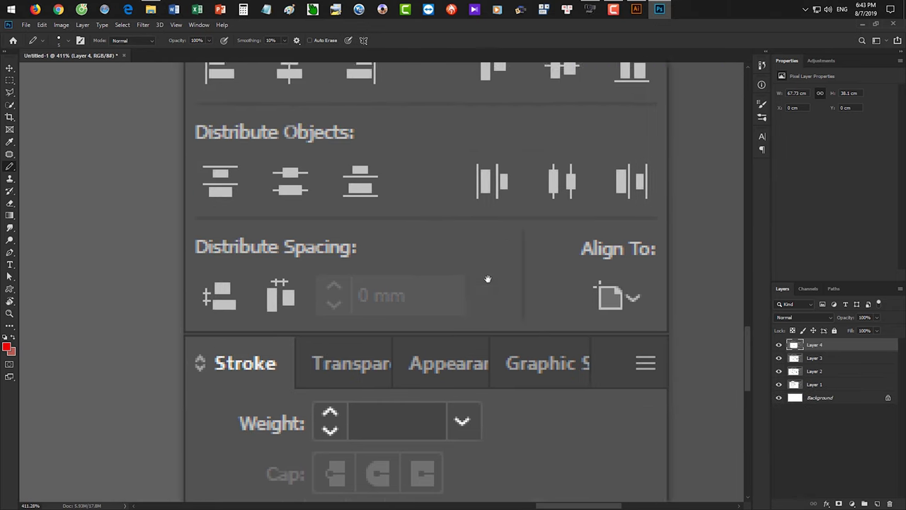
{"action": "left_click", "coordinate": [238, 206]}
{"action": "left_click", "coordinate": [405, 213], "text": "shift"}
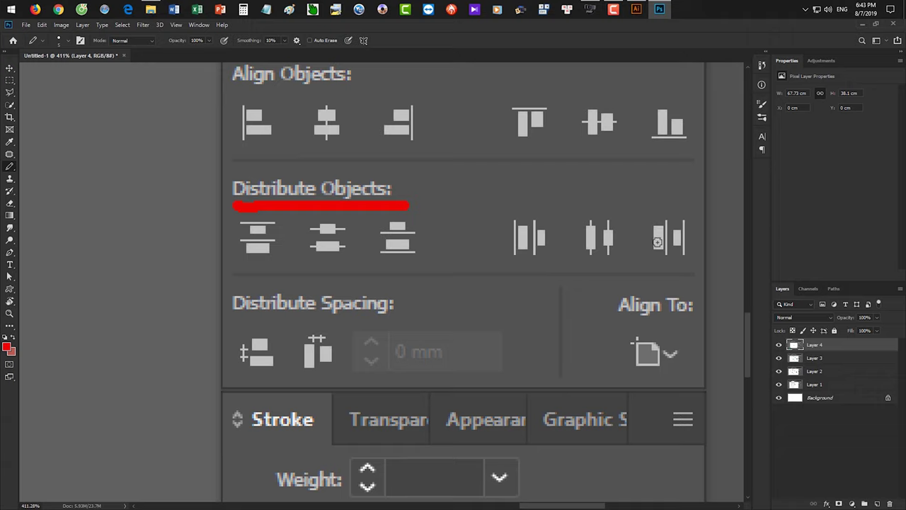
{"action": "left_click", "coordinate": [636, 9]}
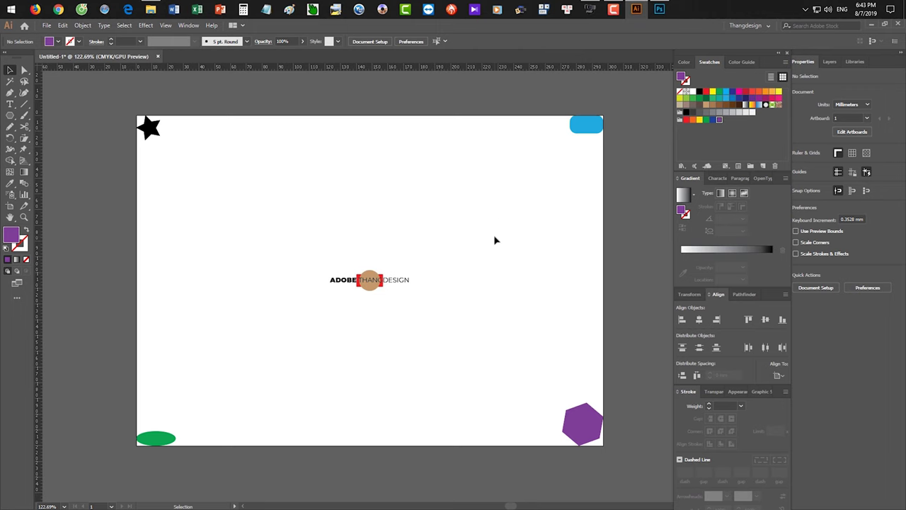
Delete all existing artwork and draw one small blue circle with the Ellipse tool
{"action": "key", "text": "ctrl+z"}
{"action": "key", "text": "ctrl+z"}
{"action": "key", "text": "ctrl+z"}
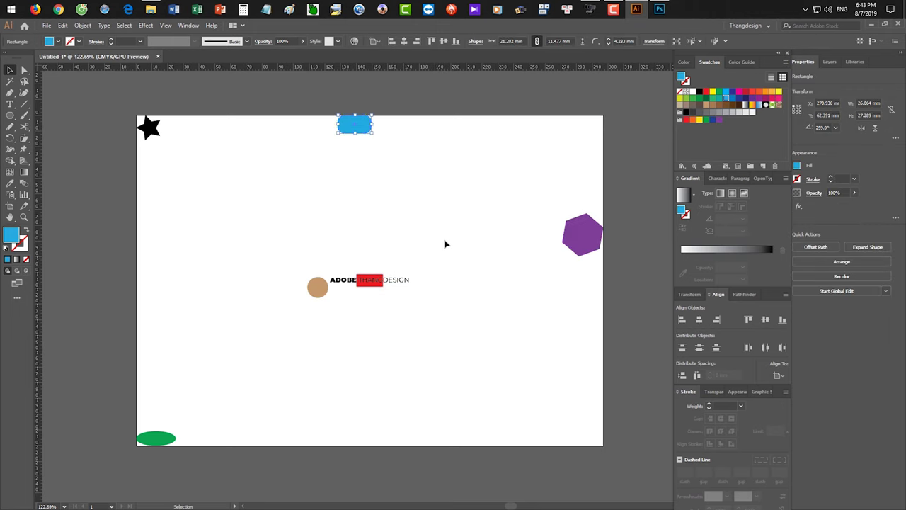
{"action": "key", "text": "ctrl+a"}
{"action": "key", "text": "Delete"}
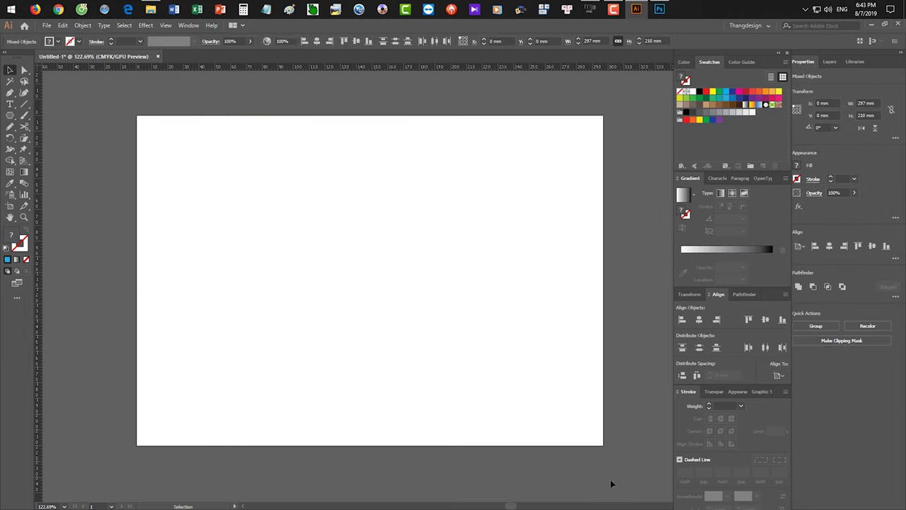
{"action": "left_click_drag", "start_coordinate": [10, 115], "coordinate": [33, 137]}
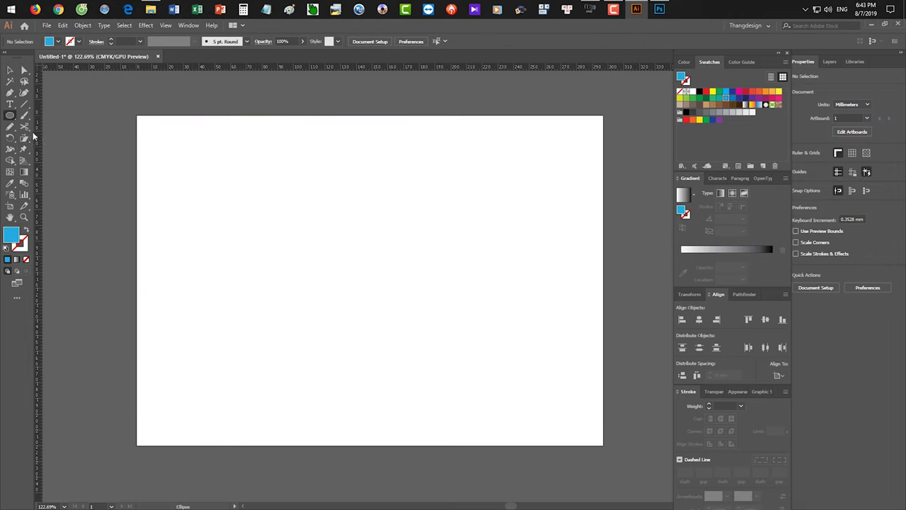
{"action": "mouse_move", "coordinate": [211, 195]}
{"action": "left_mouse_down"}
{"action": "mouse_move", "coordinate": [263, 226]}
{"action": "mouse_move", "coordinate": [297, 218]}
{"action": "mouse_move", "coordinate": [316, 246]}
{"action": "left_mouse_up"}
{"action": "key", "text": "v"}
{"action": "left_click", "coordinate": [241, 219]}
Drag out copies of the blue circle to make nine circles across the upper artboard
{"action": "left_click_drag", "start_coordinate": [312, 239], "coordinate": [417, 218]}
{"action": "left_click_drag", "start_coordinate": [417, 217], "coordinate": [447, 252]}
{"action": "left_click_drag", "start_coordinate": [445, 255], "coordinate": [501, 206]}
{"action": "left_click", "coordinate": [358, 174]}
{"action": "left_click", "coordinate": [361, 189]}
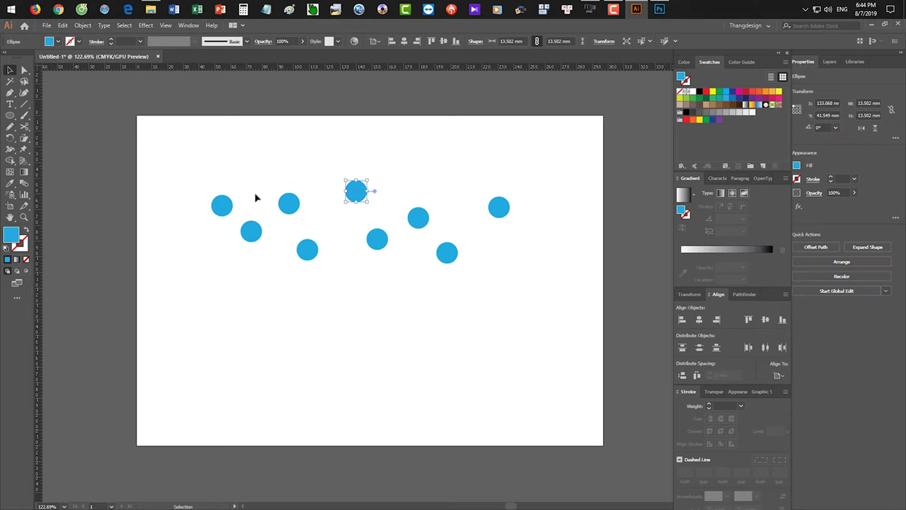
Fill the top-left circle black, the lower-left circle red, and the second top-row circle yellow
{"action": "left_click", "coordinate": [251, 231]}
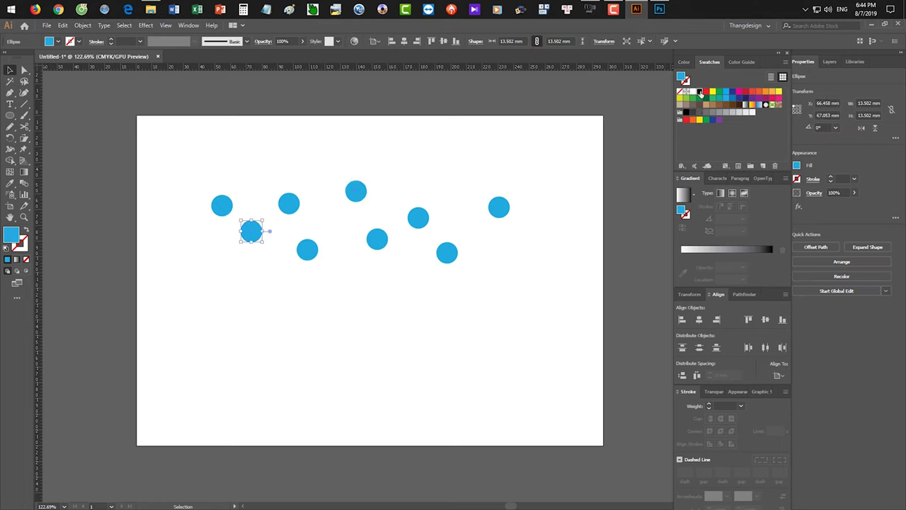
{"action": "left_click", "coordinate": [698, 92]}
{"action": "left_click", "coordinate": [224, 194]}
{"action": "left_click", "coordinate": [223, 199]}
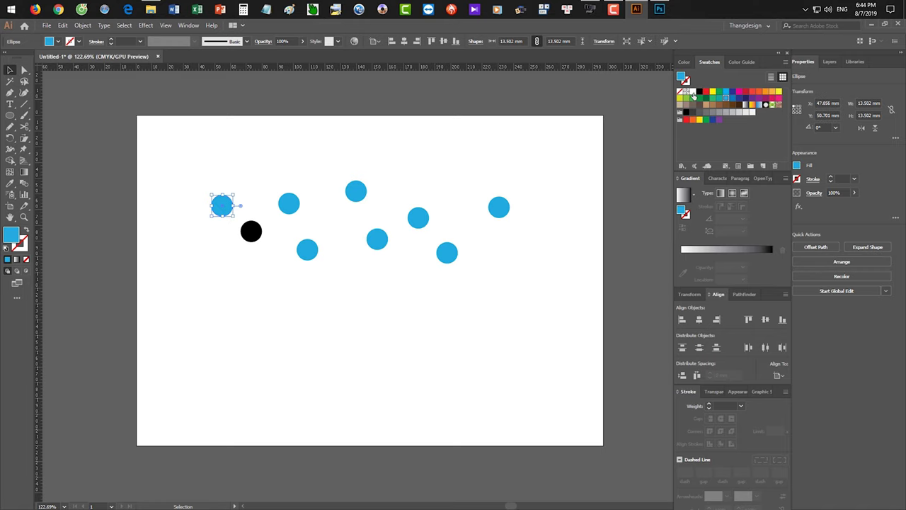
{"action": "left_click", "coordinate": [699, 92]}
{"action": "left_click", "coordinate": [250, 231]}
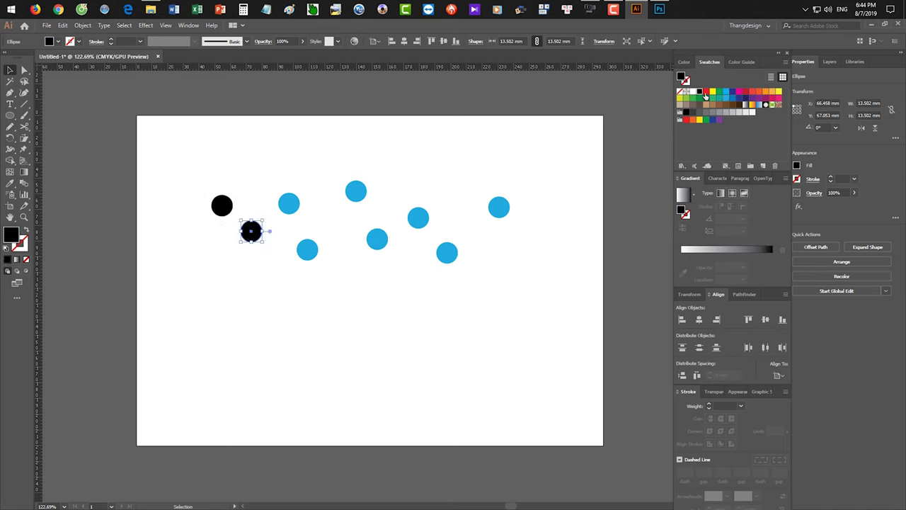
{"action": "left_click", "coordinate": [686, 119]}
{"action": "left_click", "coordinate": [289, 204]}
{"action": "left_click", "coordinate": [713, 92]}
Fill the next circles green, dark navy, magenta and dark brown from the Swatches
{"action": "left_click", "coordinate": [356, 192]}
{"action": "left_click", "coordinate": [307, 249]}
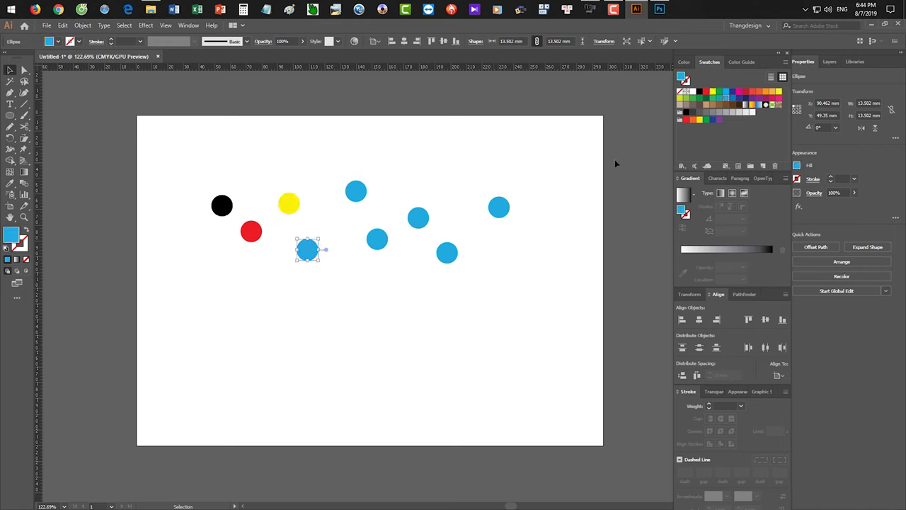
{"action": "left_click", "coordinate": [719, 92]}
{"action": "left_click", "coordinate": [356, 191]}
{"action": "left_click", "coordinate": [376, 236]}
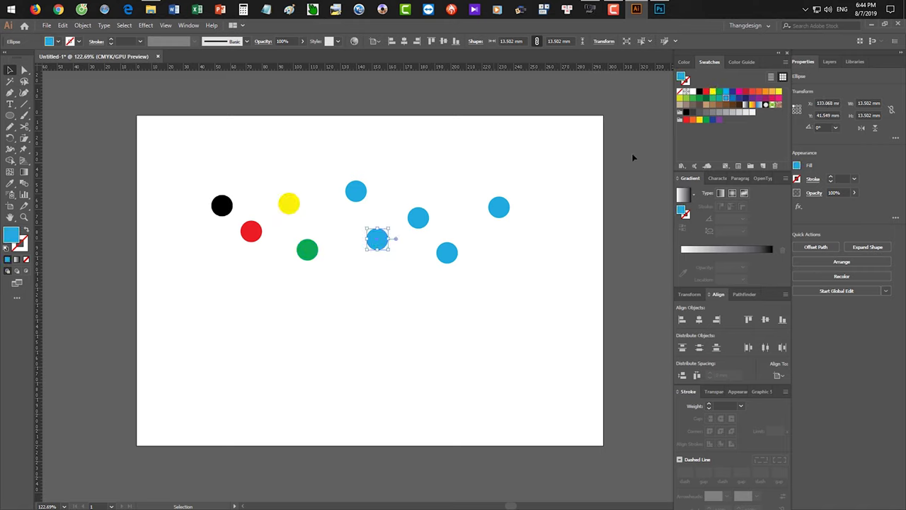
{"action": "left_click", "coordinate": [733, 92]}
{"action": "left_click", "coordinate": [417, 218]}
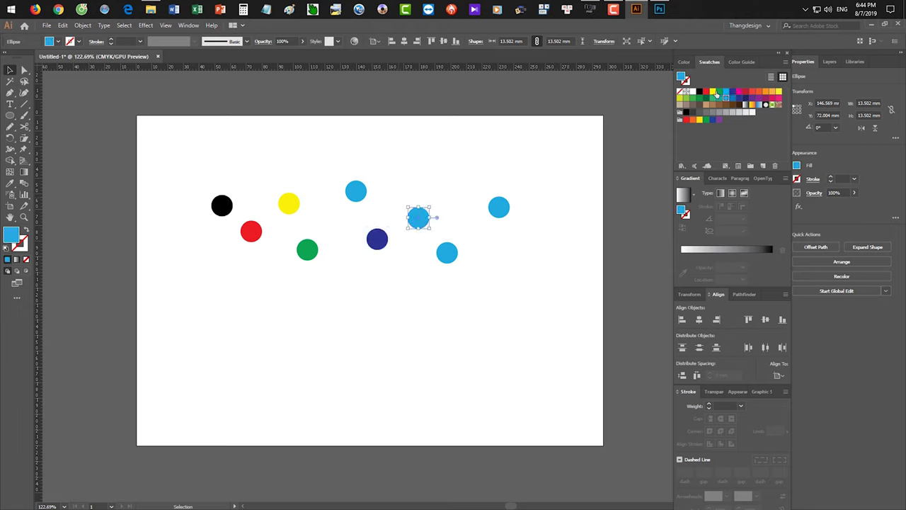
{"action": "left_click", "coordinate": [739, 92]}
{"action": "left_click", "coordinate": [450, 220]}
{"action": "left_click", "coordinate": [447, 252]}
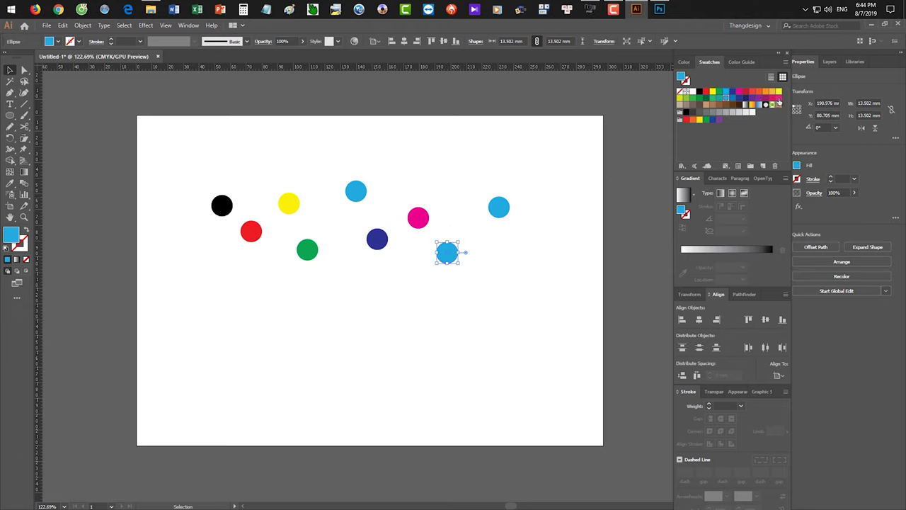
{"action": "left_click", "coordinate": [739, 104]}
Give the rightmost circle an orange-yellow gradient fill after trying yellow-green, green and magenta
{"action": "left_click", "coordinate": [499, 207]}
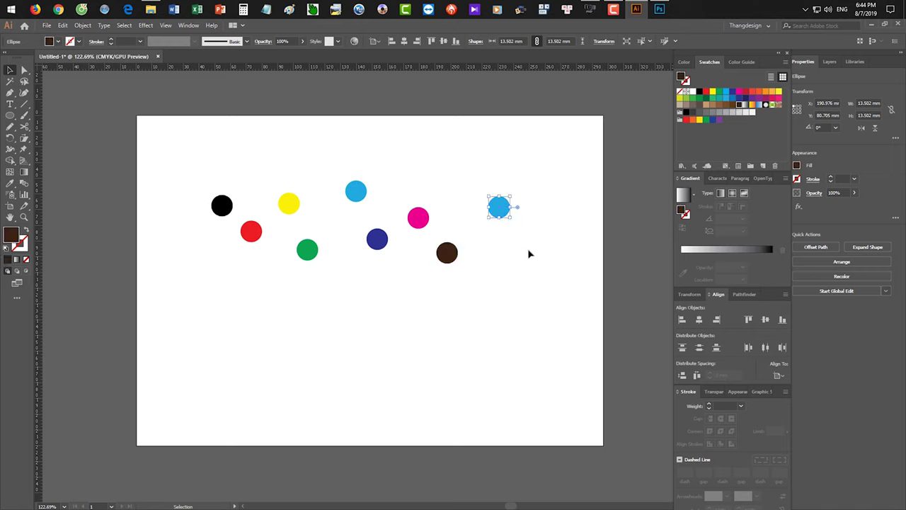
{"action": "left_click", "coordinate": [681, 100]}
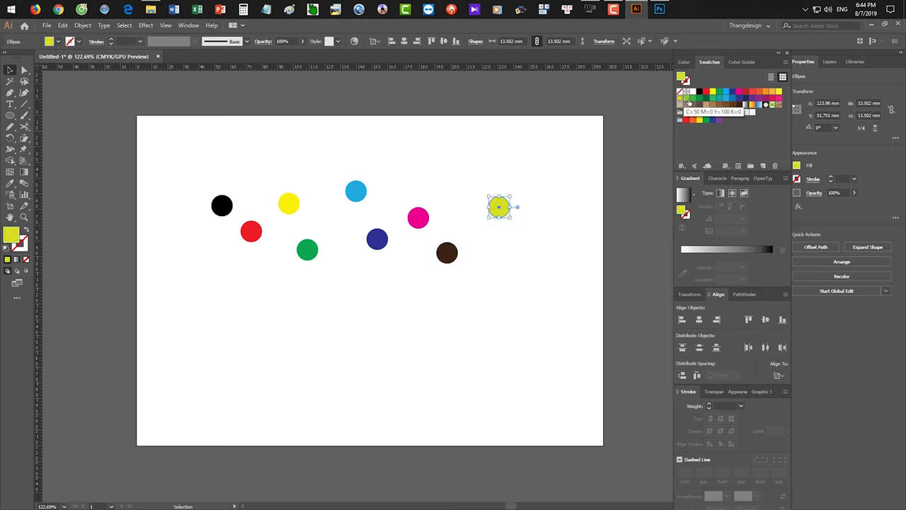
{"action": "left_click", "coordinate": [692, 98]}
{"action": "left_click", "coordinate": [549, 272]}
{"action": "scroll", "coordinate": [512, 208], "scroll_direction": "down", "scroll_amount": 1}
{"action": "left_click_drag", "start_coordinate": [490, 170], "coordinate": [543, 235]}
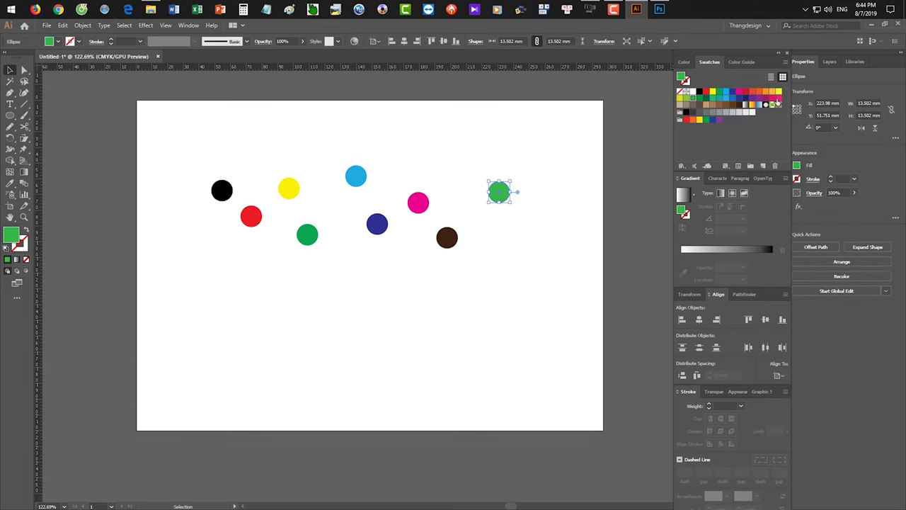
{"action": "left_click", "coordinate": [778, 100]}
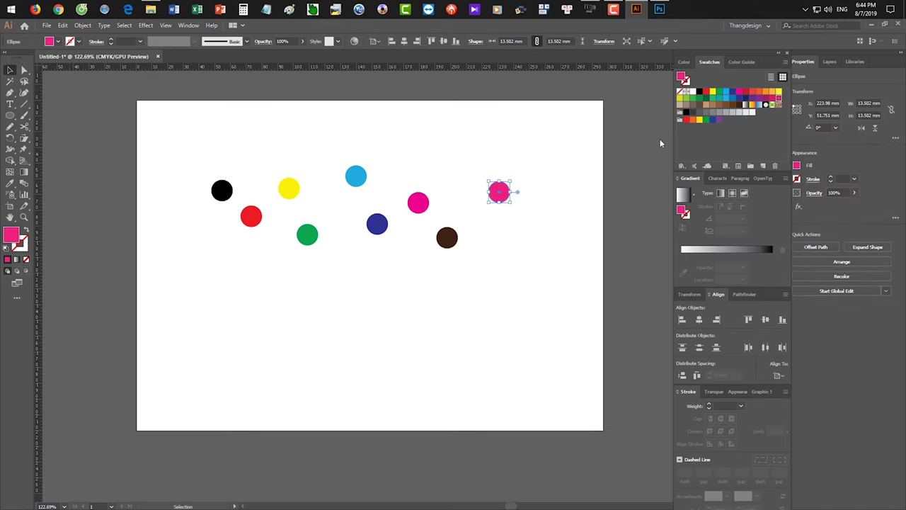
{"action": "left_click", "coordinate": [752, 106]}
{"action": "left_click", "coordinate": [548, 257]}
Reposition the gradient, brown, magenta and blue circles, then select all nine circles
{"action": "left_click_drag", "start_coordinate": [510, 198], "coordinate": [517, 203]}
{"action": "left_click_drag", "start_coordinate": [460, 261], "coordinate": [475, 277]}
{"action": "left_click_drag", "start_coordinate": [417, 204], "coordinate": [438, 180]}
{"action": "left_click_drag", "start_coordinate": [378, 225], "coordinate": [380, 246]}
{"action": "left_click_drag", "start_coordinate": [413, 307], "coordinate": [432, 312]}
{"action": "left_click_drag", "start_coordinate": [196, 133], "coordinate": [559, 340]}
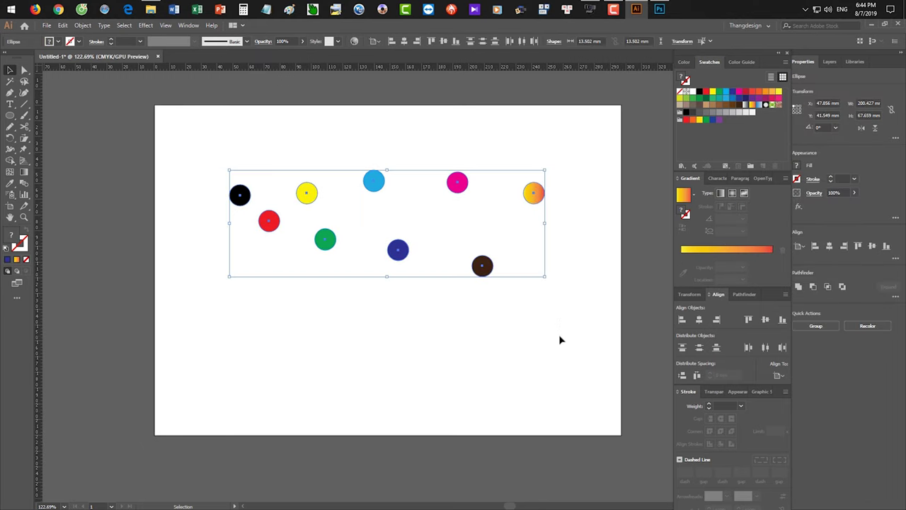
{"action": "left_click", "coordinate": [778, 376]}
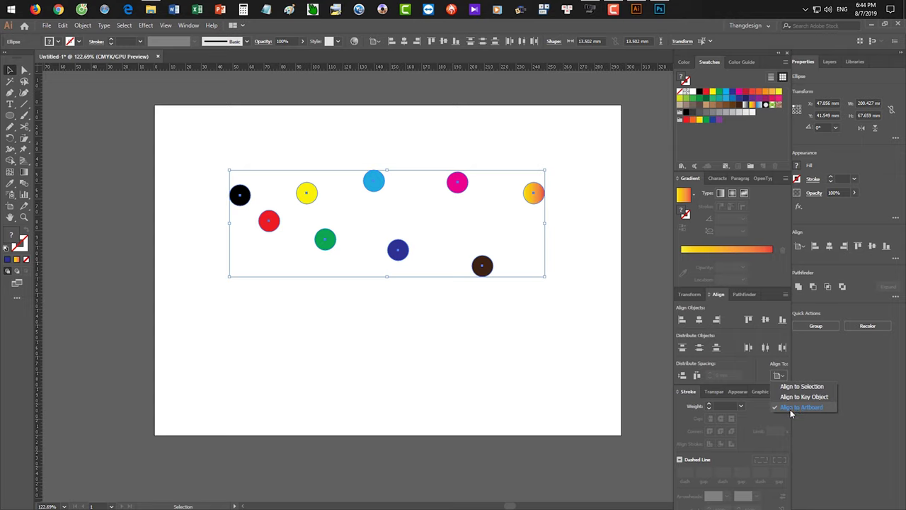
{"action": "left_click", "coordinate": [791, 407]}
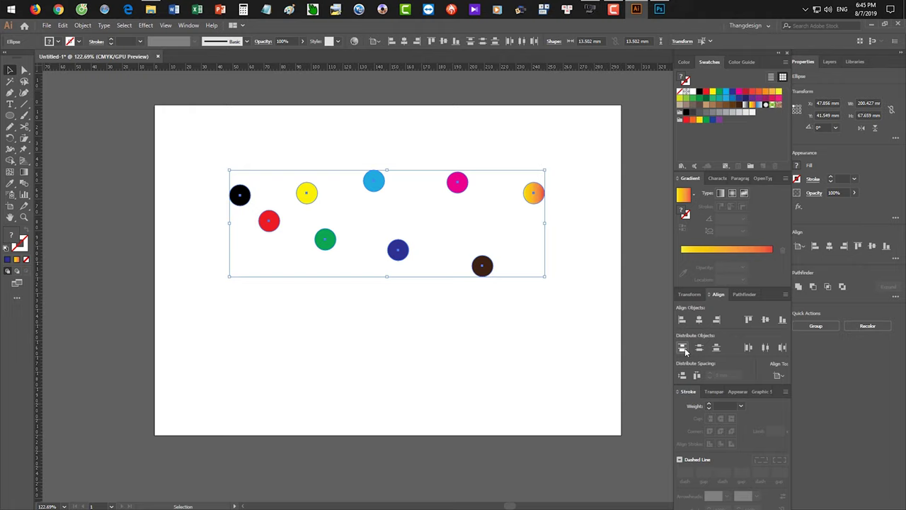
{"action": "left_click", "coordinate": [685, 350]}
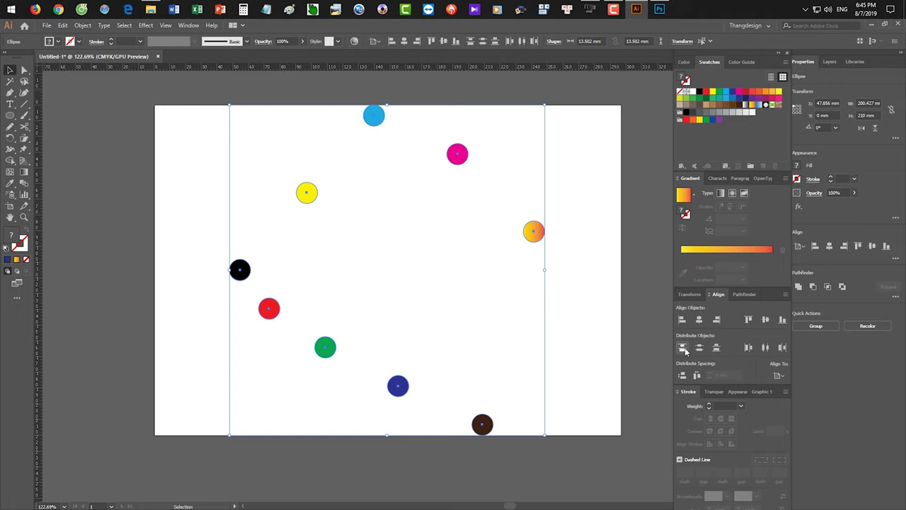
{"action": "key", "text": "ctrl+z"}
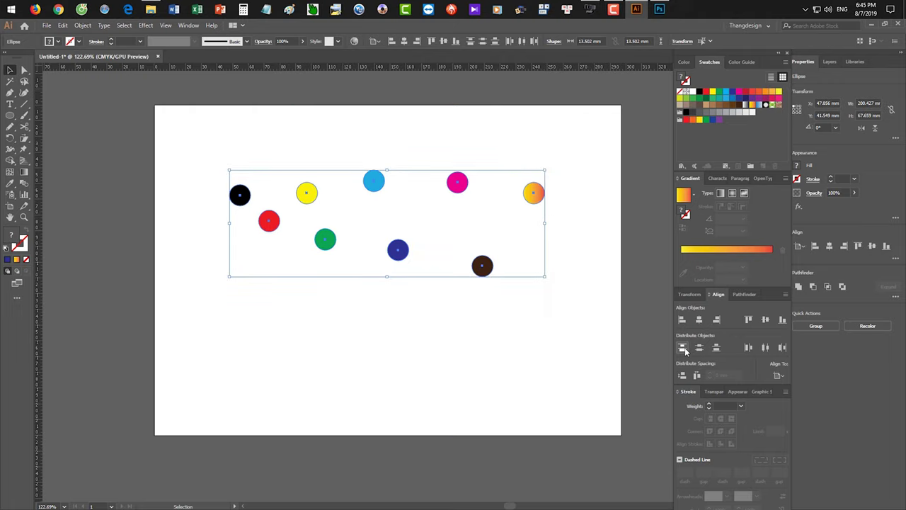
{"action": "left_click", "coordinate": [683, 349]}
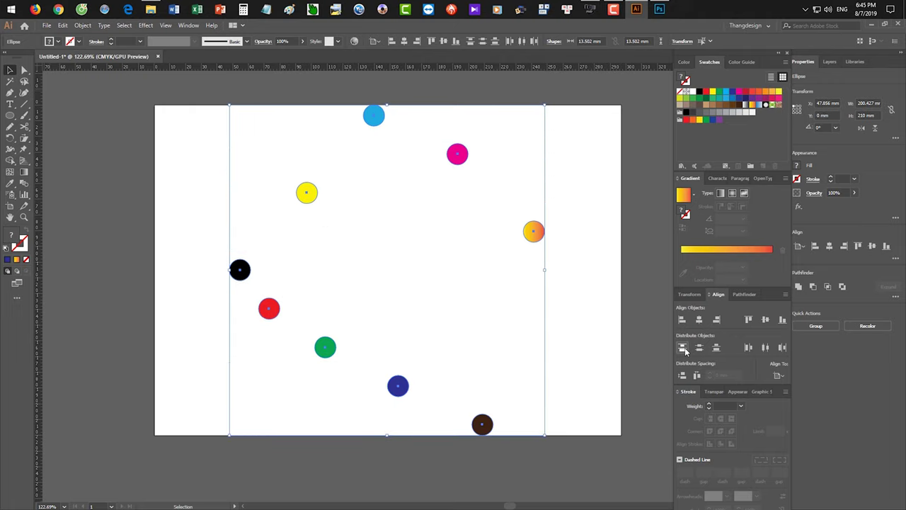
{"action": "left_click", "coordinate": [778, 378]}
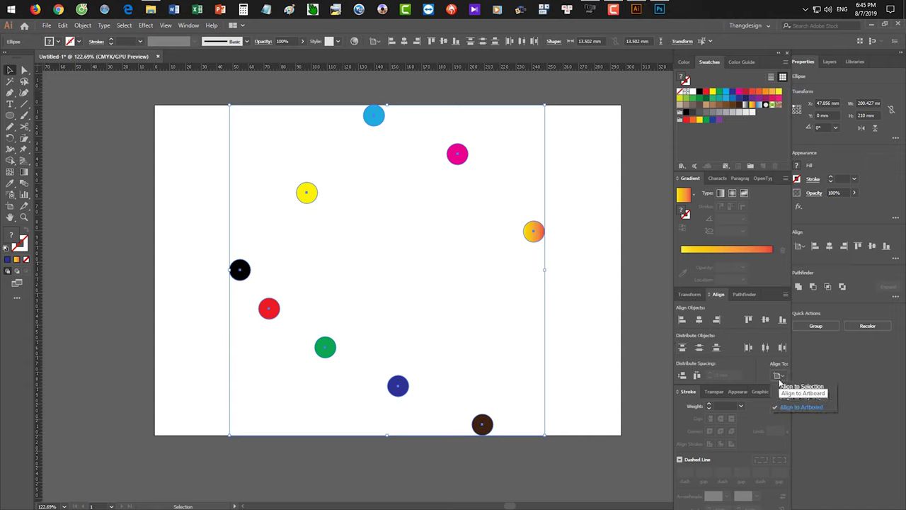
{"action": "key", "text": "Escape"}
{"action": "key", "text": "ctrl+z"}
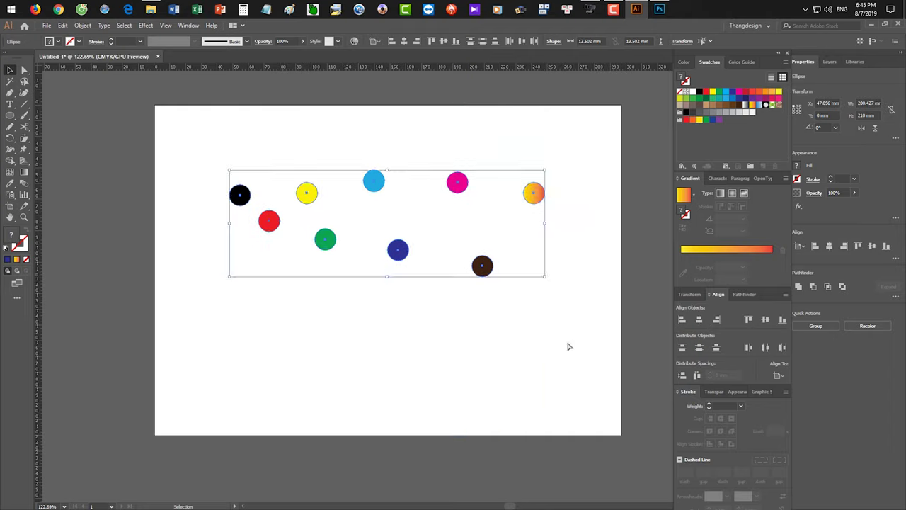
Drag the brown, blue, green and red circles lower on the artboard
{"action": "left_click", "coordinate": [239, 160]}
{"action": "left_click_drag", "start_coordinate": [183, 140], "coordinate": [544, 302]}
{"action": "left_click", "coordinate": [538, 305]}
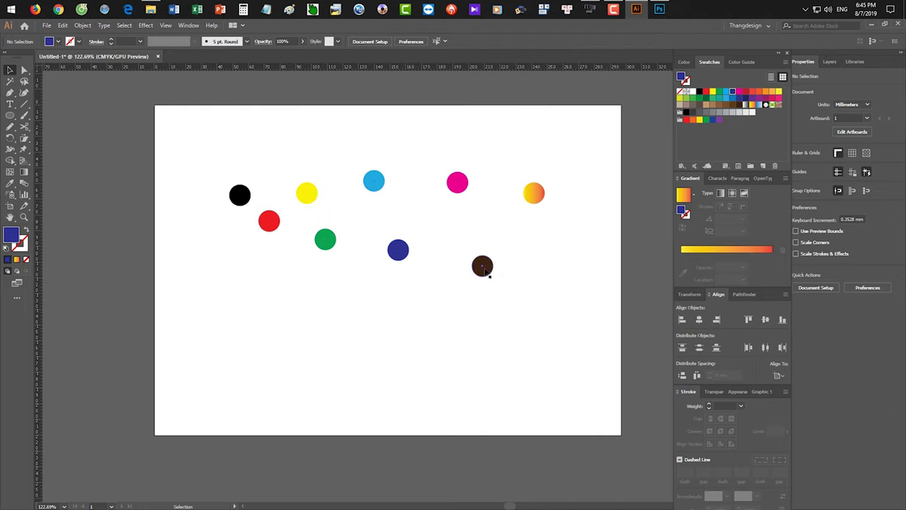
{"action": "left_click_drag", "start_coordinate": [482, 266], "coordinate": [490, 317]}
{"action": "left_click_drag", "start_coordinate": [398, 249], "coordinate": [398, 280]}
{"action": "left_click_drag", "start_coordinate": [325, 239], "coordinate": [321, 278]}
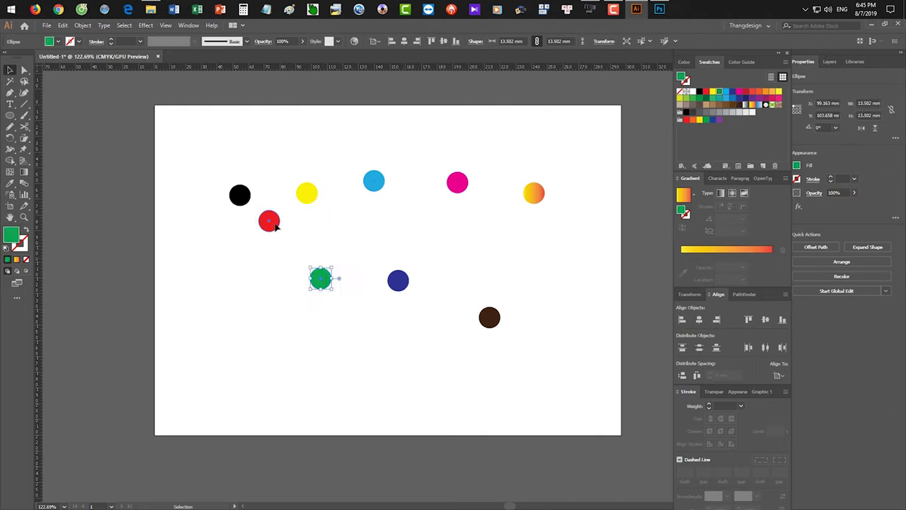
{"action": "left_click_drag", "start_coordinate": [269, 221], "coordinate": [269, 254]}
Select all nine circles, set Align To Selection, and apply Vertical Distribute Top
{"action": "left_click_drag", "start_coordinate": [204, 163], "coordinate": [582, 381]}
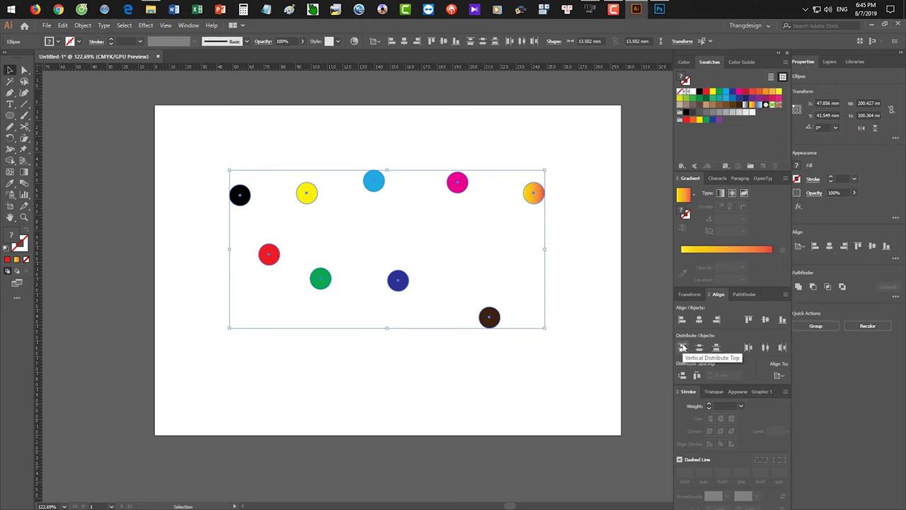
{"action": "left_click", "coordinate": [778, 375]}
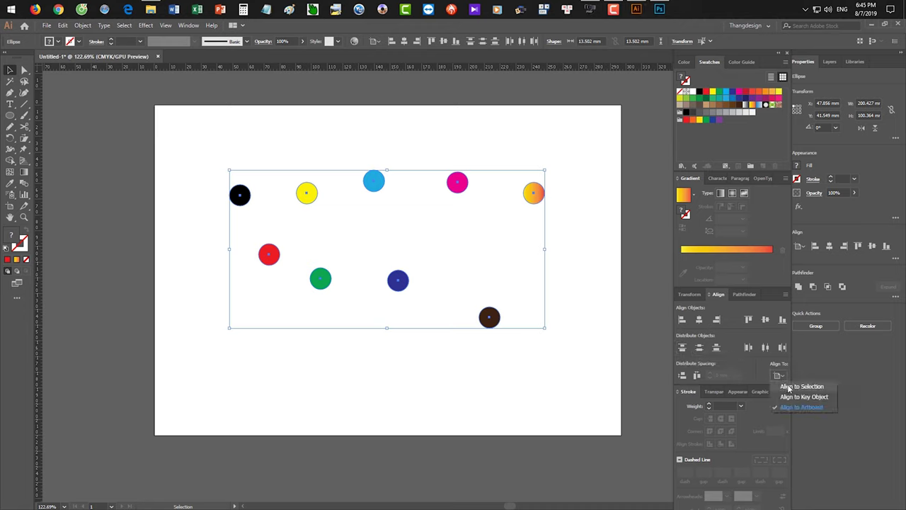
{"action": "left_click", "coordinate": [789, 387]}
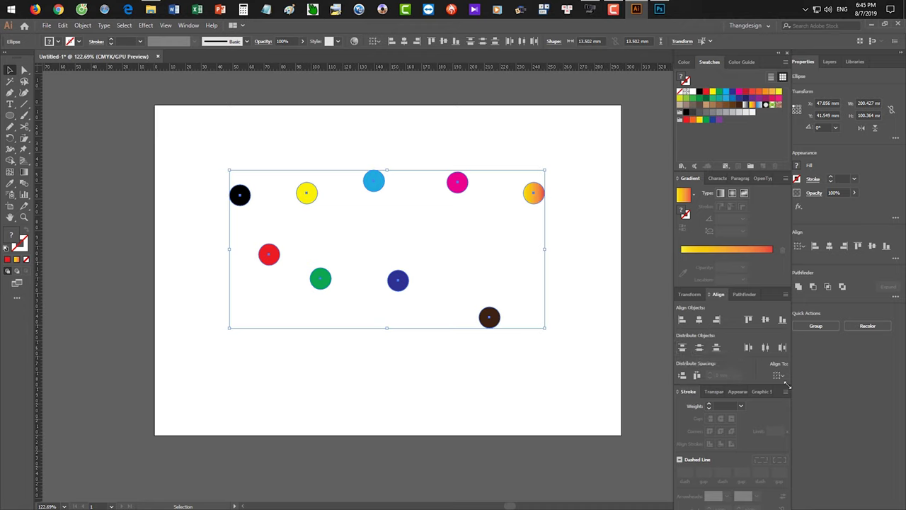
{"action": "left_click", "coordinate": [683, 348]}
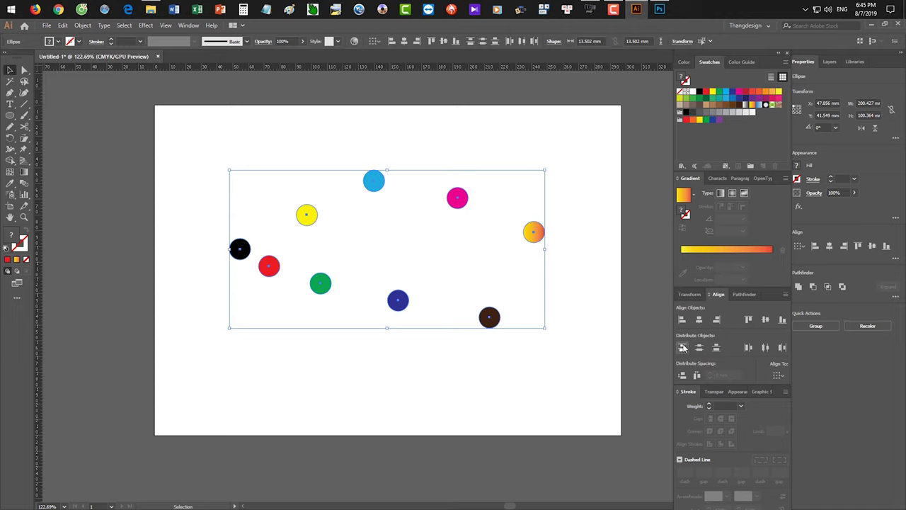
Drag the circles into a diagonal, black at top-left down to orange and brown at lower right
{"action": "left_click", "coordinate": [682, 347]}
{"action": "left_click", "coordinate": [499, 322]}
{"action": "left_click_drag", "start_coordinate": [398, 280], "coordinate": [385, 347]}
{"action": "left_click_drag", "start_coordinate": [320, 278], "coordinate": [320, 324]}
{"action": "left_click_drag", "start_coordinate": [320, 324], "coordinate": [279, 306]}
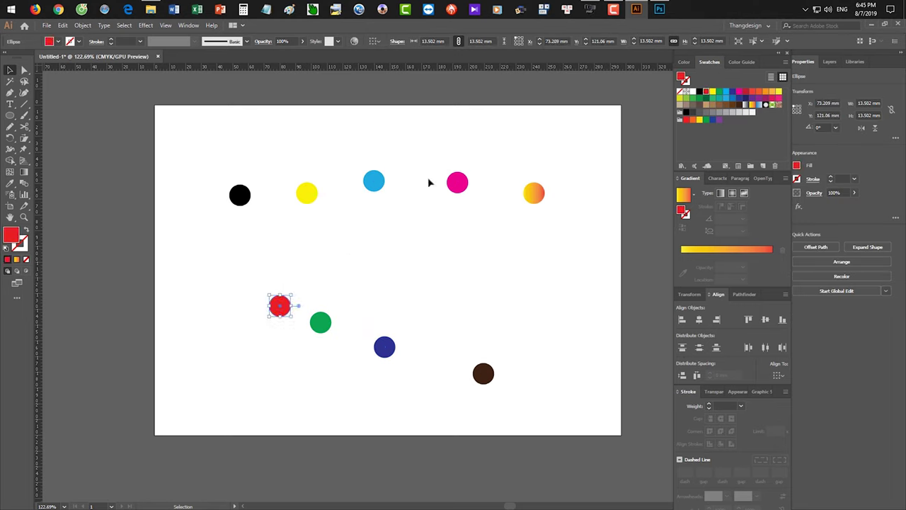
{"action": "left_click_drag", "start_coordinate": [244, 193], "coordinate": [251, 148]}
{"action": "left_click_drag", "start_coordinate": [304, 192], "coordinate": [294, 209]}
{"action": "mouse_move", "coordinate": [371, 183]}
{"action": "left_mouse_down"}
{"action": "mouse_move", "coordinate": [363, 220]}
{"action": "mouse_move", "coordinate": [361, 186]}
{"action": "left_mouse_up"}
{"action": "left_click_drag", "start_coordinate": [455, 194], "coordinate": [424, 246]}
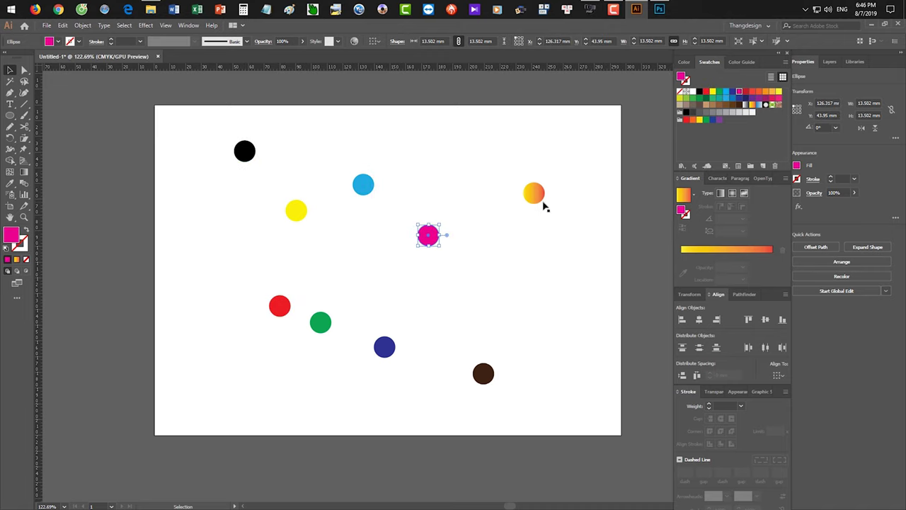
{"action": "left_click_drag", "start_coordinate": [534, 202], "coordinate": [553, 298]}
{"action": "left_click", "coordinate": [552, 300]}
Apply Vertical Distribute Top to all nine circles, then undo it
{"action": "key", "text": "space"}
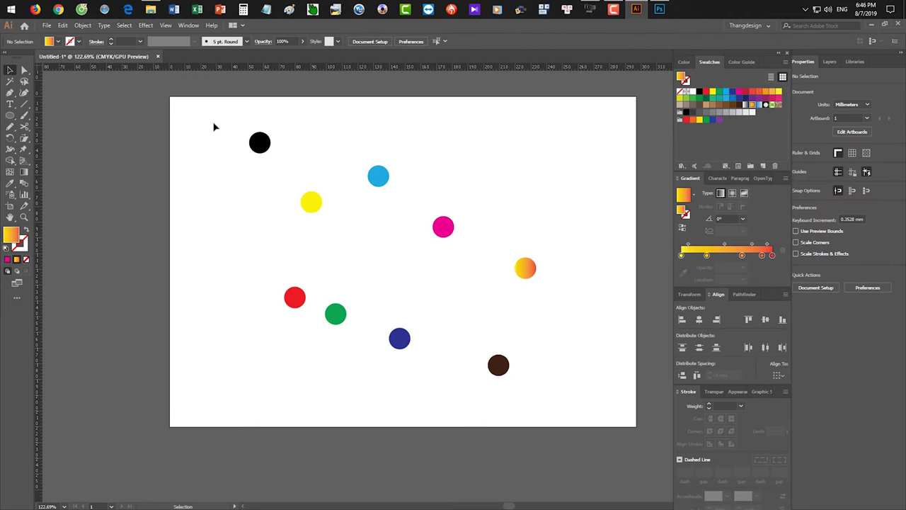
{"action": "left_click_drag", "start_coordinate": [217, 129], "coordinate": [559, 406]}
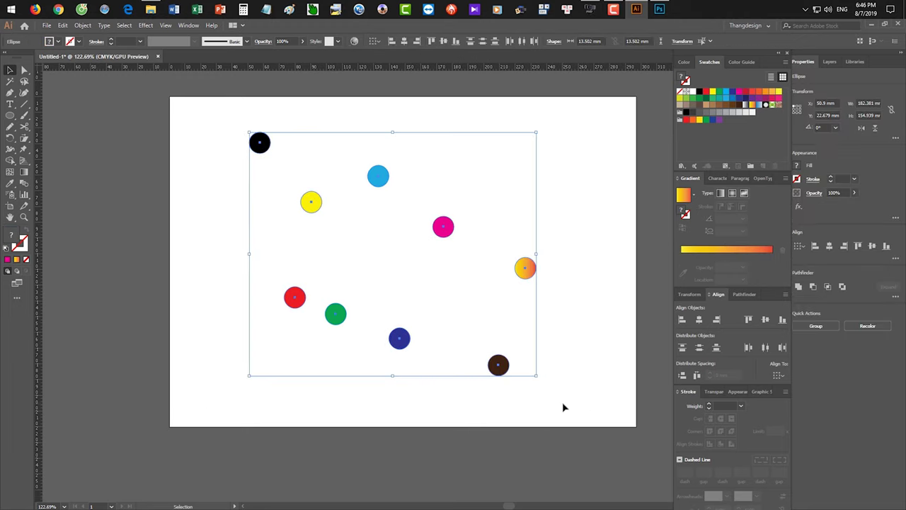
{"action": "left_click", "coordinate": [682, 348]}
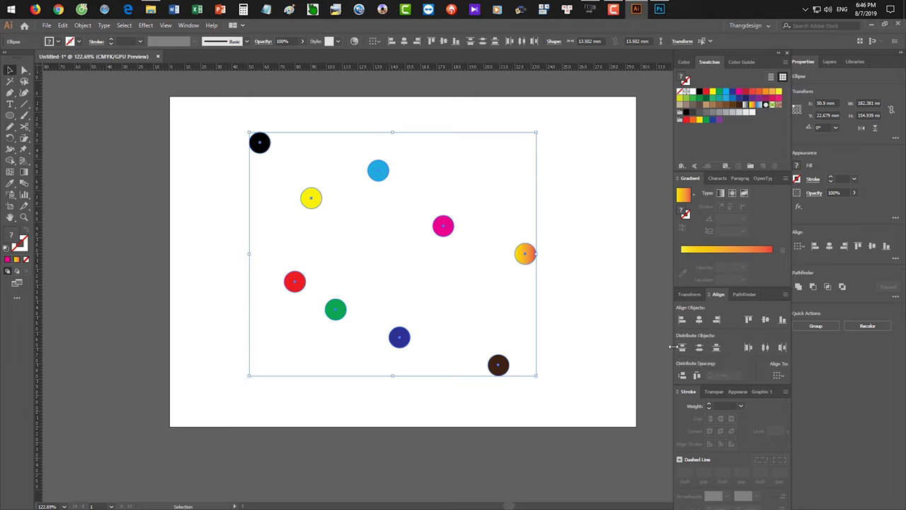
{"action": "key", "text": "ctrl+z"}
Add horizontal ruler guides through the black circle and the brown circle
{"action": "left_click_drag", "start_coordinate": [215, 111], "coordinate": [550, 383]}
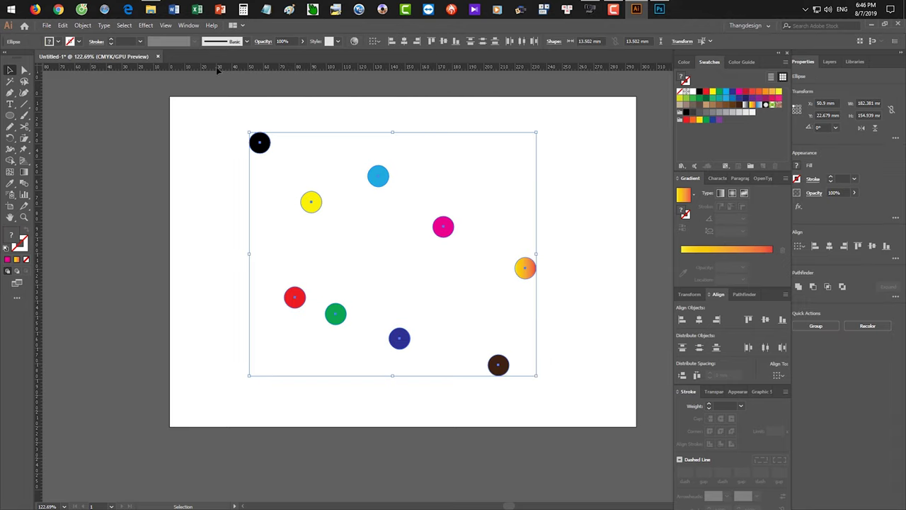
{"action": "left_click_drag", "start_coordinate": [216, 67], "coordinate": [259, 143]}
{"action": "left_click_drag", "start_coordinate": [343, 67], "coordinate": [498, 365]}
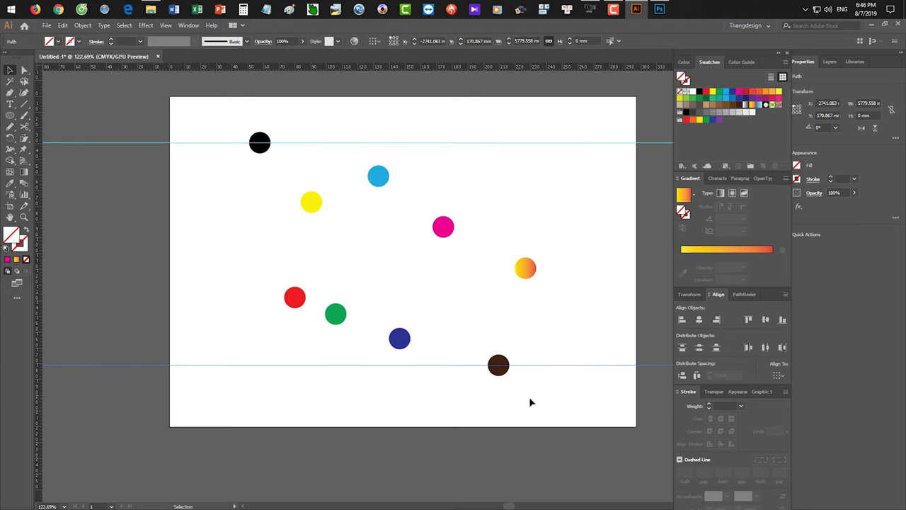
Select all nine circles and apply Vertical Distribute Top
{"action": "left_click_drag", "start_coordinate": [219, 122], "coordinate": [546, 395]}
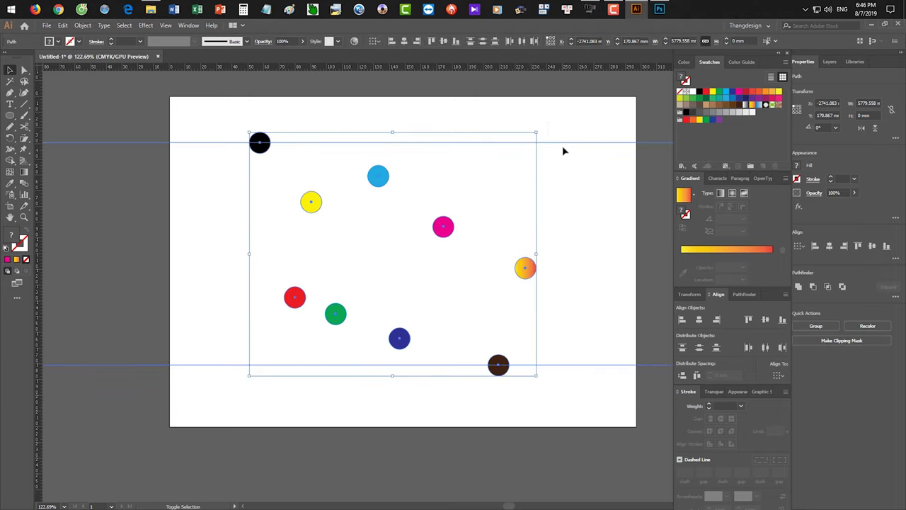
{"action": "left_click", "coordinate": [683, 349]}
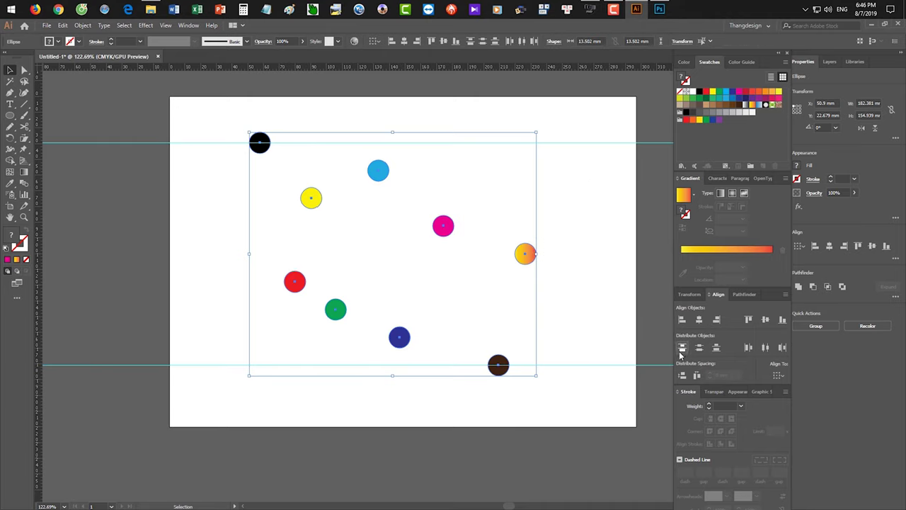
{"action": "left_click", "coordinate": [557, 226]}
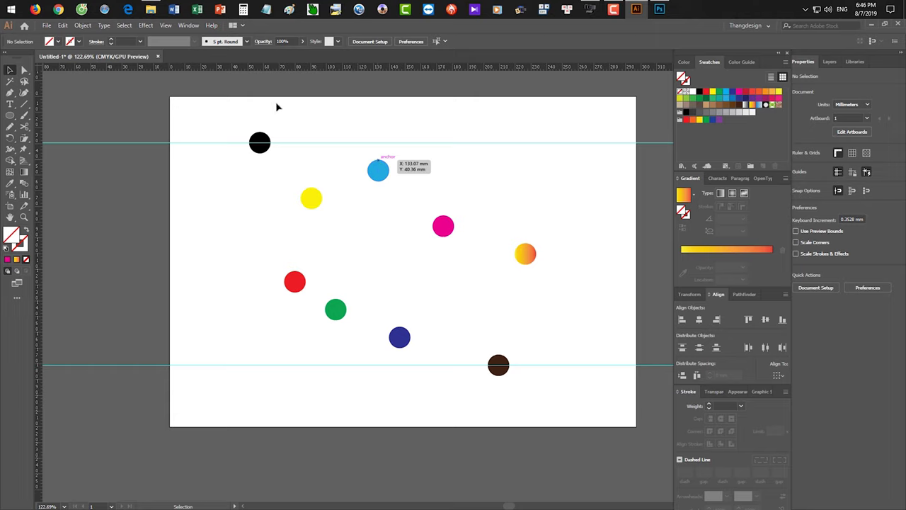
Add horizontal guides at the tops of the black, blue, yellow, magenta and orange circles
{"action": "left_click_drag", "start_coordinate": [279, 69], "coordinate": [261, 133]}
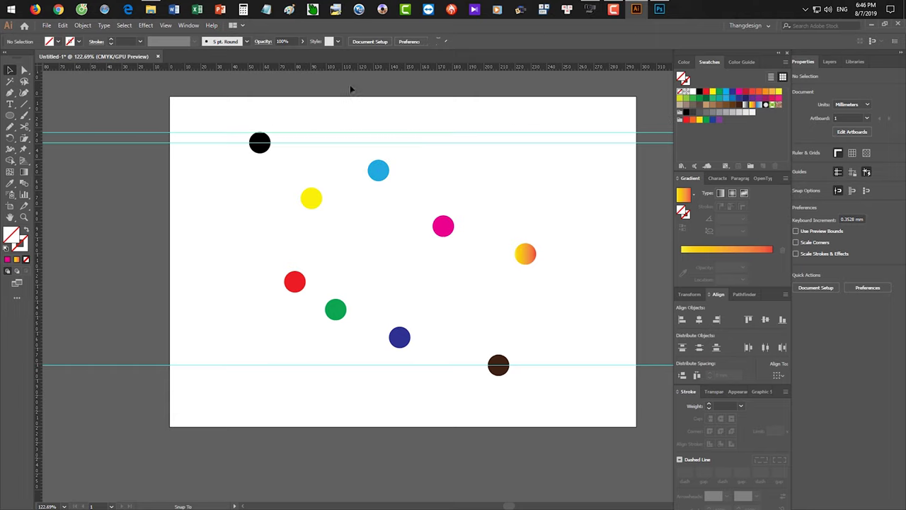
{"action": "left_click_drag", "start_coordinate": [372, 68], "coordinate": [378, 163]}
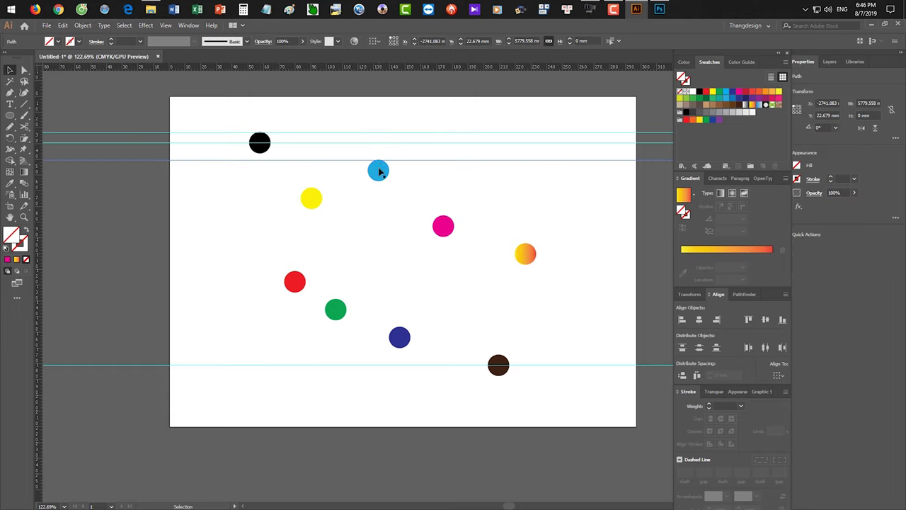
{"action": "left_click_drag", "start_coordinate": [315, 67], "coordinate": [314, 187]}
{"action": "left_click", "coordinate": [487, 144]}
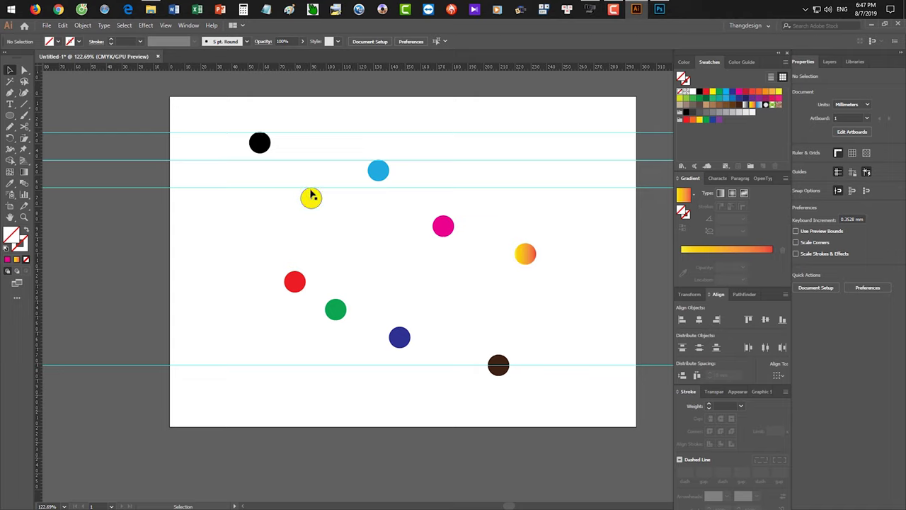
{"action": "left_click_drag", "start_coordinate": [422, 70], "coordinate": [450, 216]}
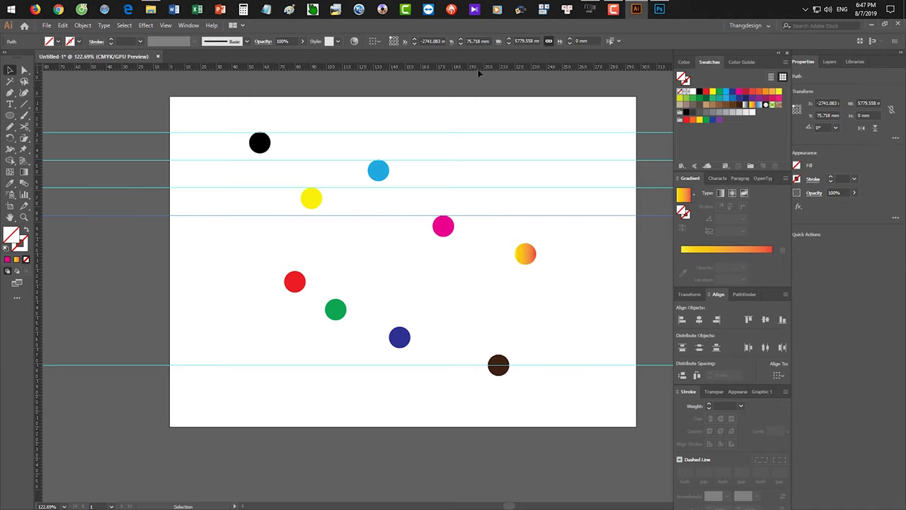
{"action": "left_click_drag", "start_coordinate": [527, 222], "coordinate": [528, 244]}
Add guides at the red, green and dark blue circles, and delete the extra guide through the brown circle
{"action": "left_click_drag", "start_coordinate": [394, 243], "coordinate": [294, 273]}
{"action": "left_click_drag", "start_coordinate": [355, 72], "coordinate": [336, 301]}
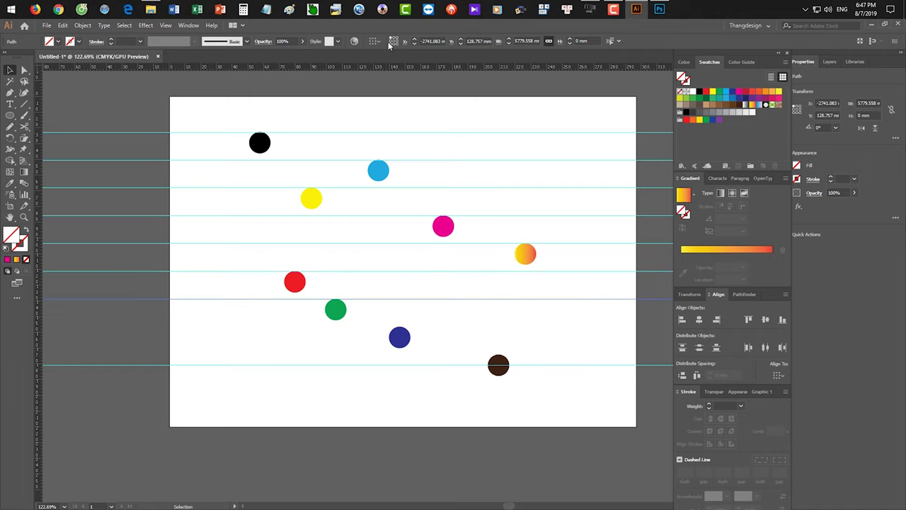
{"action": "left_click_drag", "start_coordinate": [388, 69], "coordinate": [400, 327]}
{"action": "left_click_drag", "start_coordinate": [495, 326], "coordinate": [504, 354]}
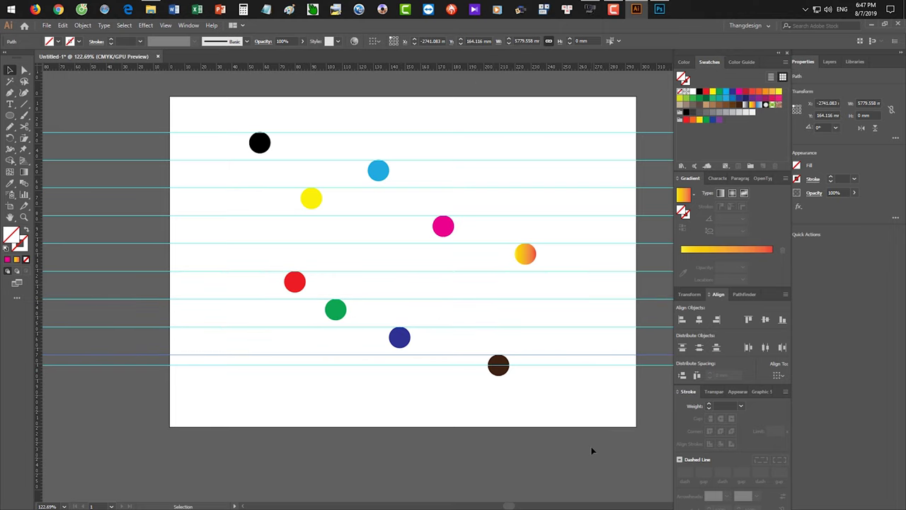
{"action": "left_click_drag", "start_coordinate": [574, 355], "coordinate": [575, 366]}
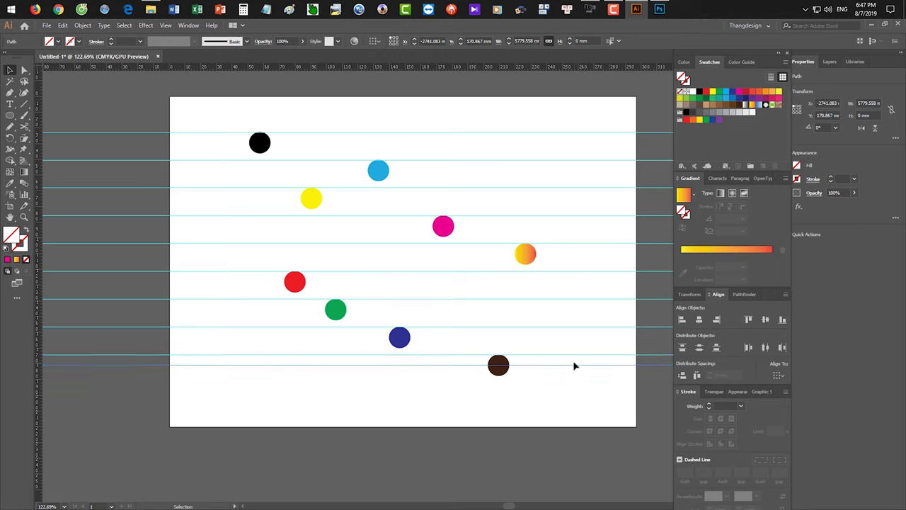
{"action": "key", "text": "Delete"}
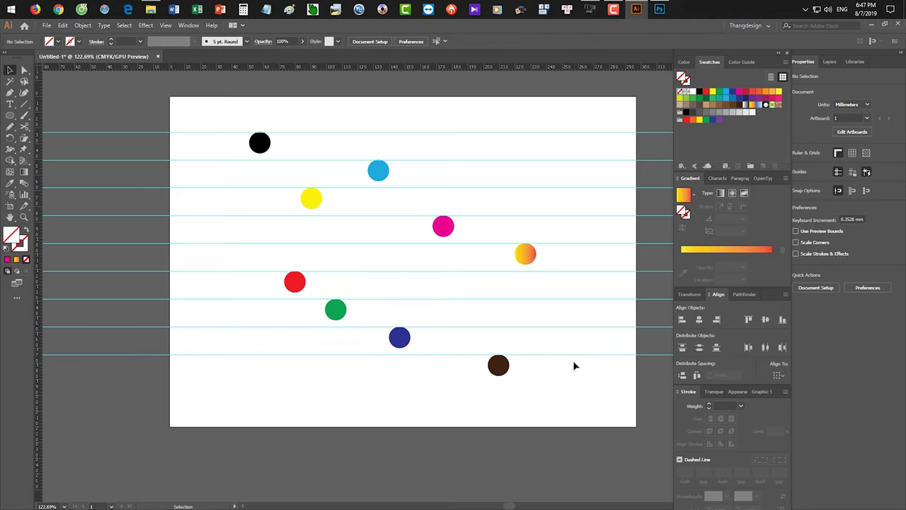
Undo three times to remove the guides and restore the uneven layout, then reselect all nine circles
{"action": "key", "text": "ctrl+z"}
{"action": "key", "text": "ctrl+z"}
{"action": "key", "text": "ctrl+z"}
{"action": "key", "text": "ctrl+z"}
{"action": "key", "text": "ctrl+z"}
{"action": "key", "text": "ctrl+z"}
{"action": "key", "text": "ctrl+z"}
{"action": "key", "text": "ctrl+z"}
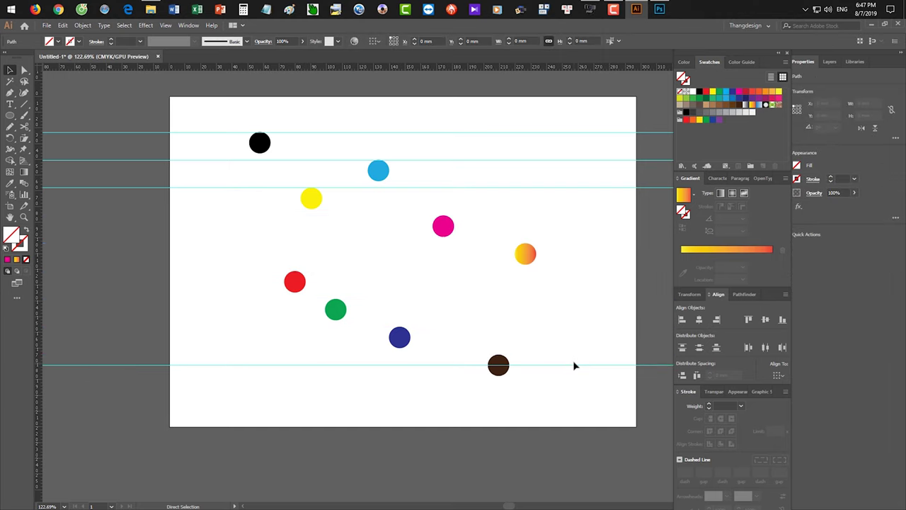
{"action": "key", "text": "ctrl+z"}
{"action": "key", "text": "ctrl+z"}
{"action": "key", "text": "ctrl+z"}
{"action": "key", "text": "ctrl+z"}
{"action": "key", "text": "ctrl+z"}
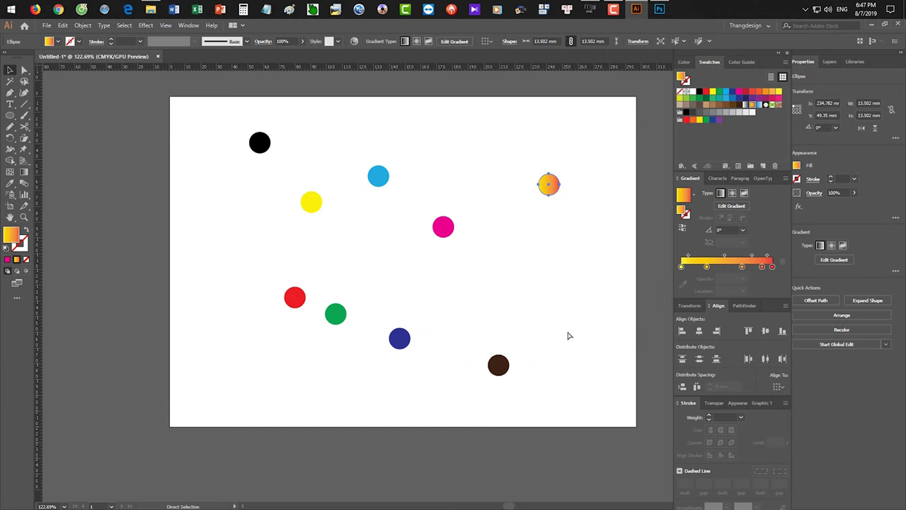
{"action": "key", "text": "ctrl+z"}
{"action": "left_click_drag", "start_coordinate": [215, 114], "coordinate": [577, 422]}
{"action": "left_click", "coordinate": [340, 196]}
{"action": "left_click_drag", "start_coordinate": [228, 125], "coordinate": [611, 429]}
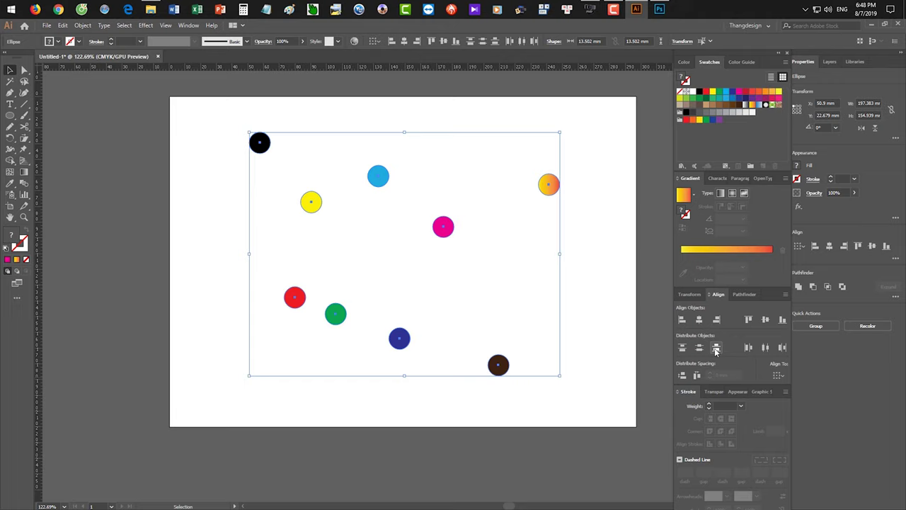
Marquee-select all nine circles and distribute them evenly from top to bottom
{"action": "left_click", "coordinate": [609, 319]}
{"action": "left_click_drag", "start_coordinate": [196, 108], "coordinate": [597, 401]}
{"action": "left_click", "coordinate": [596, 401]}
{"action": "left_click_drag", "start_coordinate": [209, 129], "coordinate": [585, 413]}
{"action": "left_click", "coordinate": [332, 210]}
{"action": "left_click_drag", "start_coordinate": [510, 358], "coordinate": [592, 402]}
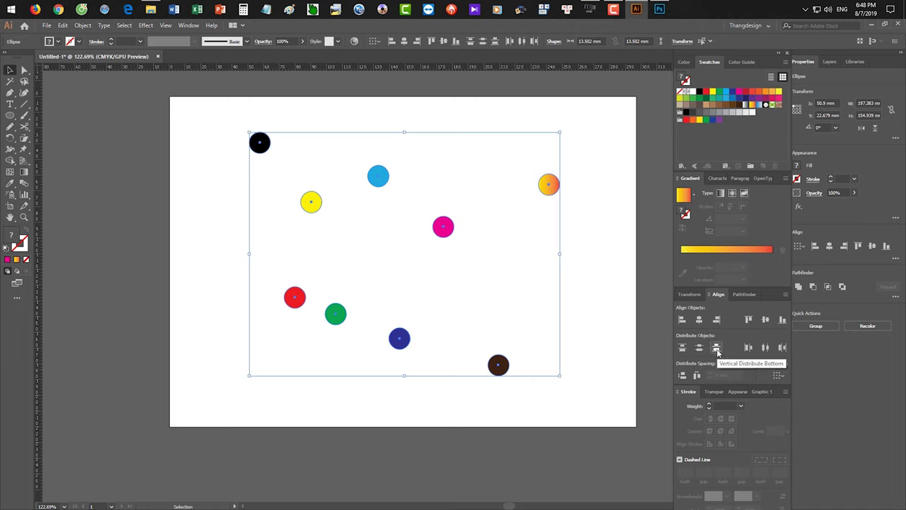
{"action": "left_click", "coordinate": [716, 348]}
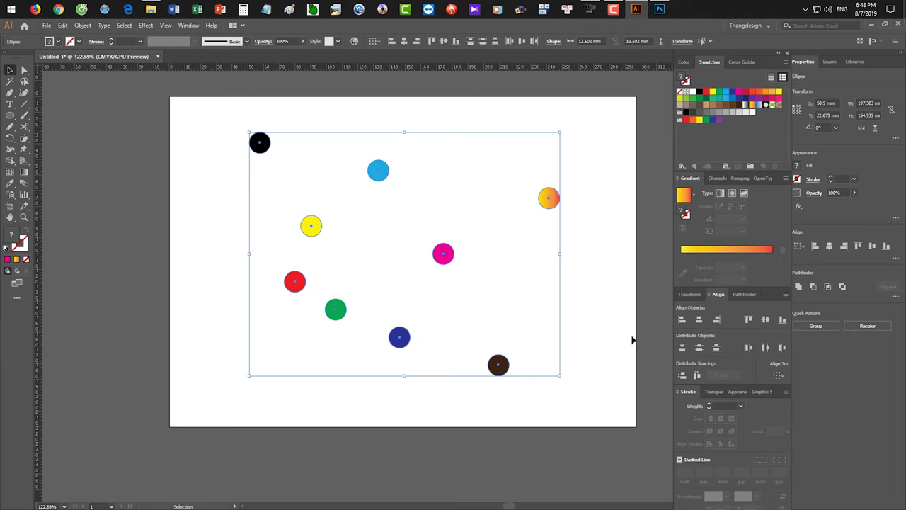
Try guides through the black, blue and orange circles, undo, then reapply Vertical Distribute Center
{"action": "left_click", "coordinate": [596, 312]}
{"action": "left_click_drag", "start_coordinate": [288, 71], "coordinate": [261, 152]}
{"action": "left_click_drag", "start_coordinate": [354, 71], "coordinate": [380, 181]}
{"action": "left_click_drag", "start_coordinate": [484, 69], "coordinate": [550, 208]}
{"action": "key", "text": "ctrl+z"}
{"action": "key", "text": "ctrl+z"}
{"action": "key", "text": "ctrl+z"}
{"action": "key", "text": "ctrl+z"}
{"action": "key", "text": "ctrl+z"}
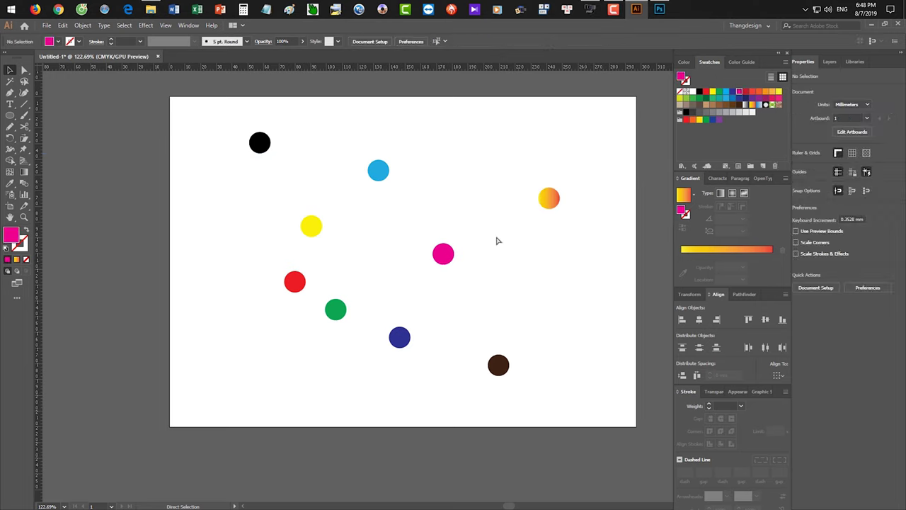
{"action": "left_click_drag", "start_coordinate": [199, 105], "coordinate": [545, 412]}
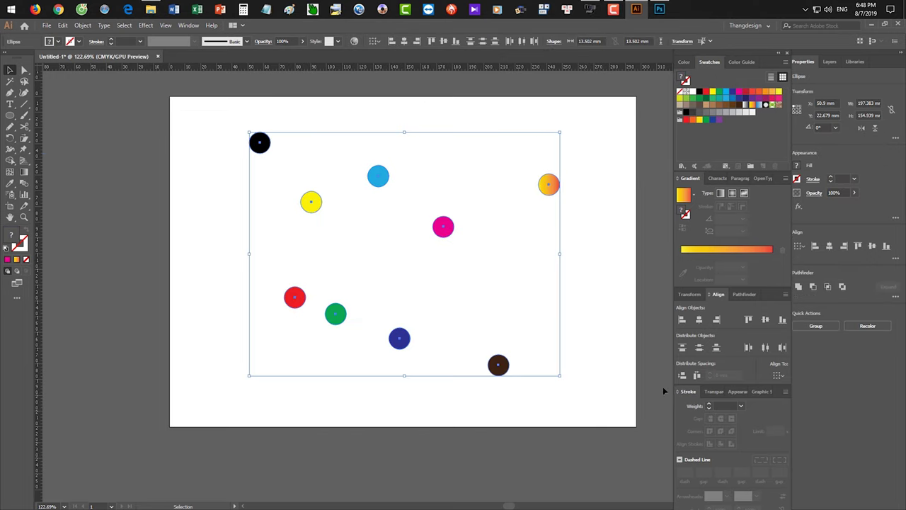
{"action": "left_click", "coordinate": [699, 348]}
Retry the three guides, remove them, and bring the black circle down beside the yellow one
{"action": "left_click", "coordinate": [288, 107]}
{"action": "left_click_drag", "start_coordinate": [287, 68], "coordinate": [260, 142]}
{"action": "left_click_drag", "start_coordinate": [369, 168], "coordinate": [378, 170]}
{"action": "left_click_drag", "start_coordinate": [430, 68], "coordinate": [549, 198]}
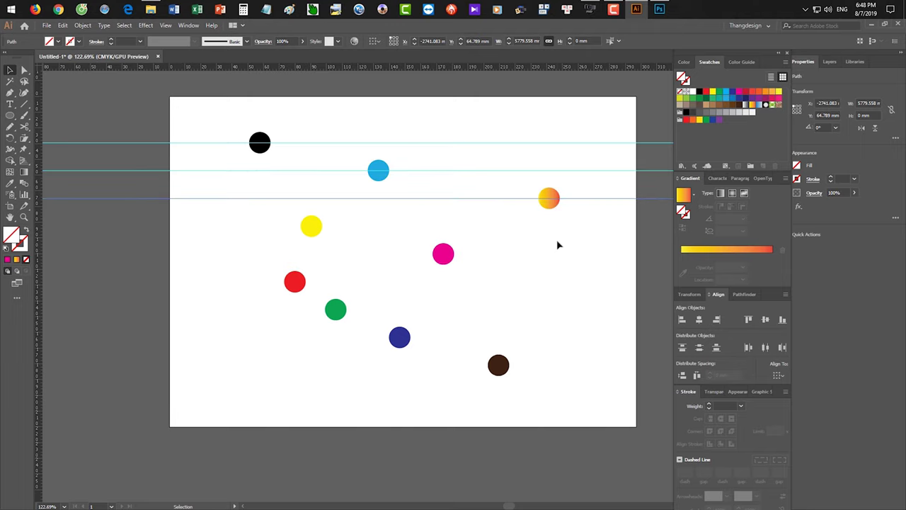
{"action": "key", "text": "ctrl+z"}
{"action": "key", "text": "ctrl+z"}
{"action": "key", "text": "ctrl+z"}
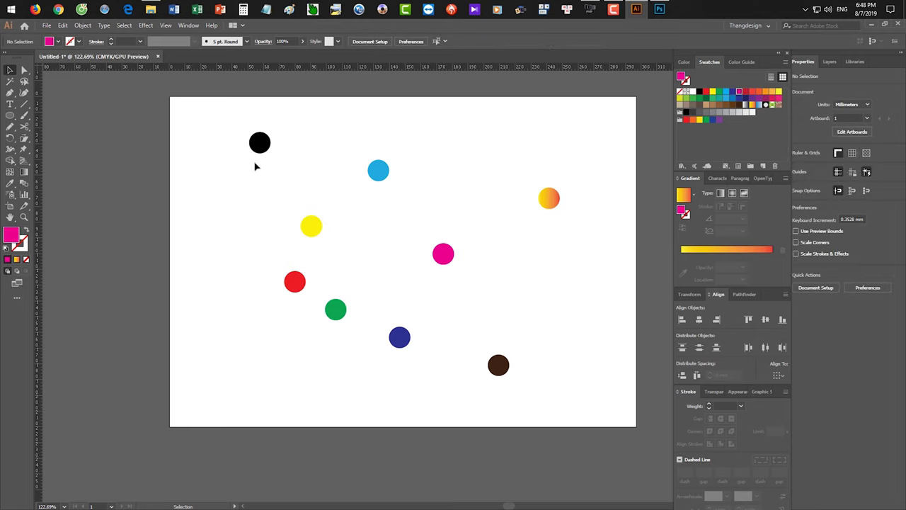
{"action": "left_click_drag", "start_coordinate": [309, 237], "coordinate": [314, 215]}
{"action": "left_click_drag", "start_coordinate": [259, 143], "coordinate": [248, 195]}
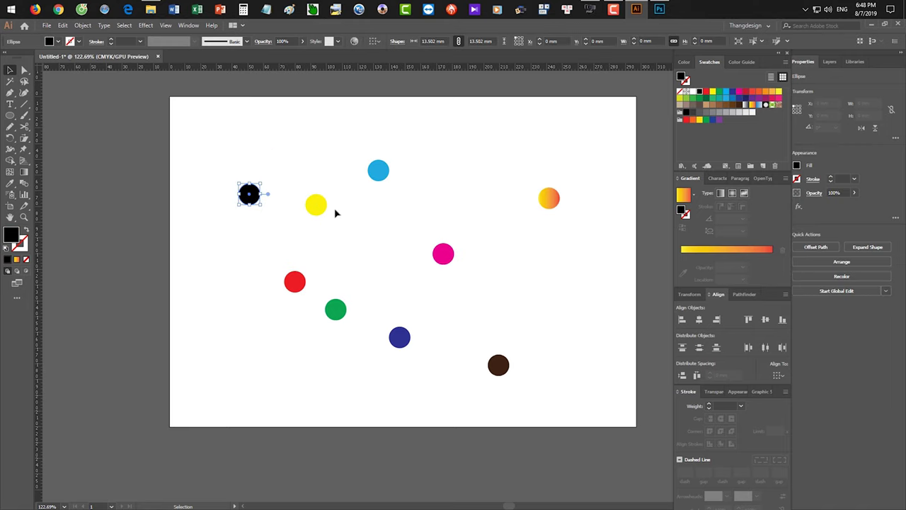
Drag the circles into a loose horizontal band, with red above yellow and orange at the right end
{"action": "left_click_drag", "start_coordinate": [320, 207], "coordinate": [304, 201]}
{"action": "left_click_drag", "start_coordinate": [378, 173], "coordinate": [370, 207]}
{"action": "left_click_drag", "start_coordinate": [435, 252], "coordinate": [433, 207]}
{"action": "left_click_drag", "start_coordinate": [409, 331], "coordinate": [484, 171]}
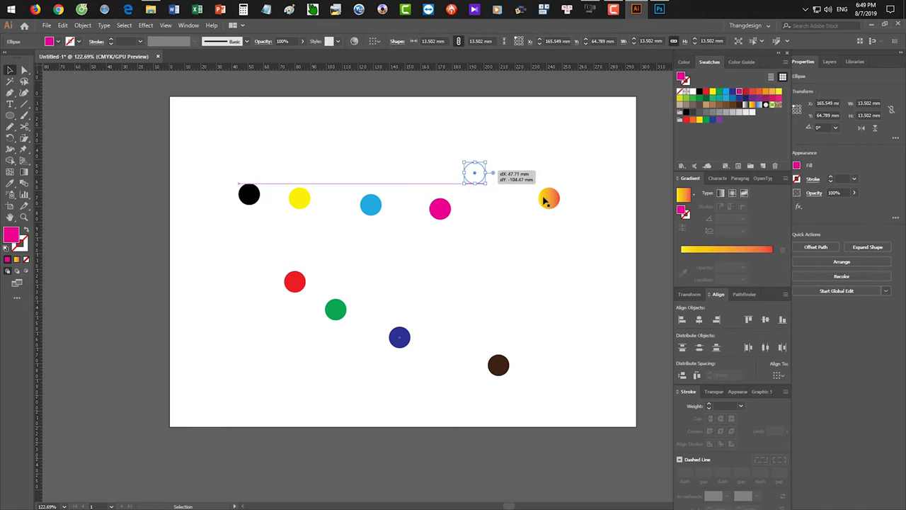
{"action": "left_click_drag", "start_coordinate": [571, 198], "coordinate": [570, 198]}
{"action": "left_click_drag", "start_coordinate": [499, 365], "coordinate": [513, 215]}
{"action": "left_click_drag", "start_coordinate": [295, 281], "coordinate": [317, 166]}
{"action": "left_click_drag", "start_coordinate": [335, 309], "coordinate": [414, 252]}
{"action": "left_click_drag", "start_coordinate": [249, 194], "coordinate": [214, 200]}
{"action": "left_click_drag", "start_coordinate": [299, 201], "coordinate": [281, 208]}
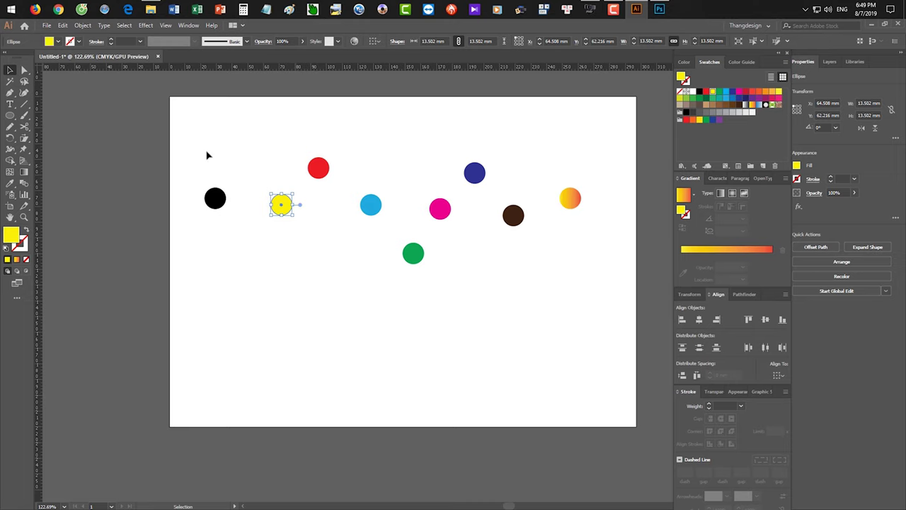
Select all circles and test Horizontal Distribute Center, undoing it each time
{"action": "left_click_drag", "start_coordinate": [197, 141], "coordinate": [602, 285]}
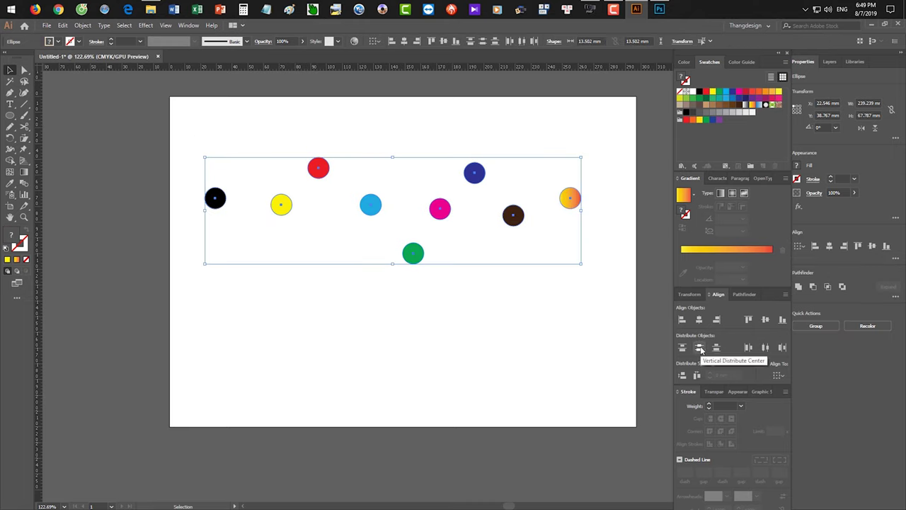
{"action": "left_click", "coordinate": [764, 347]}
{"action": "key", "text": "ctrl+z"}
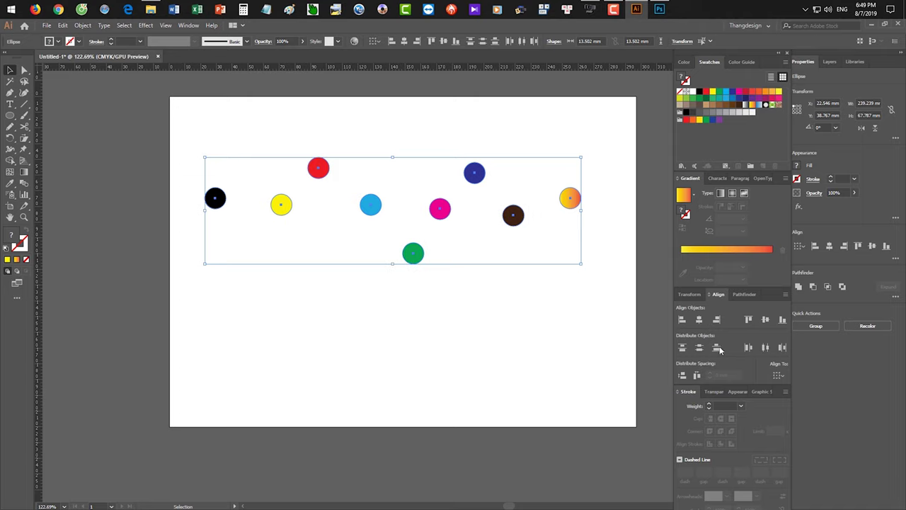
{"action": "left_click", "coordinate": [700, 347]}
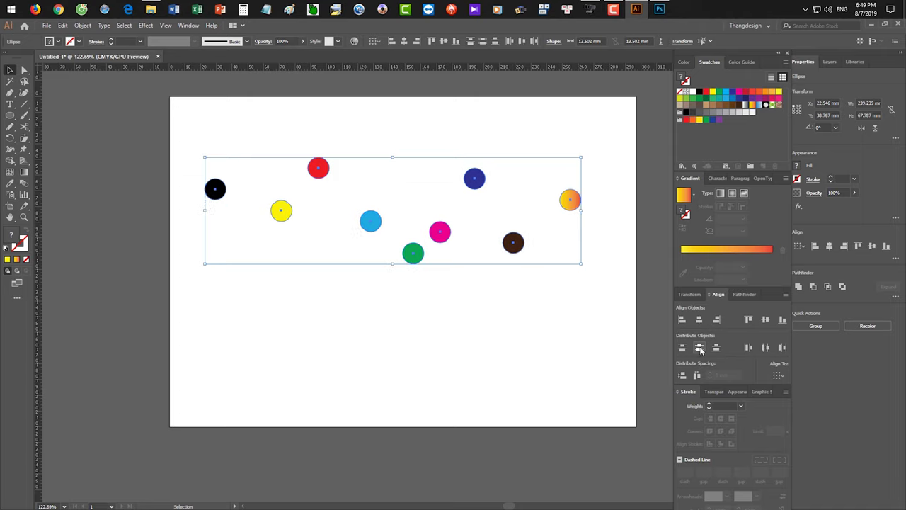
{"action": "left_click", "coordinate": [765, 348]}
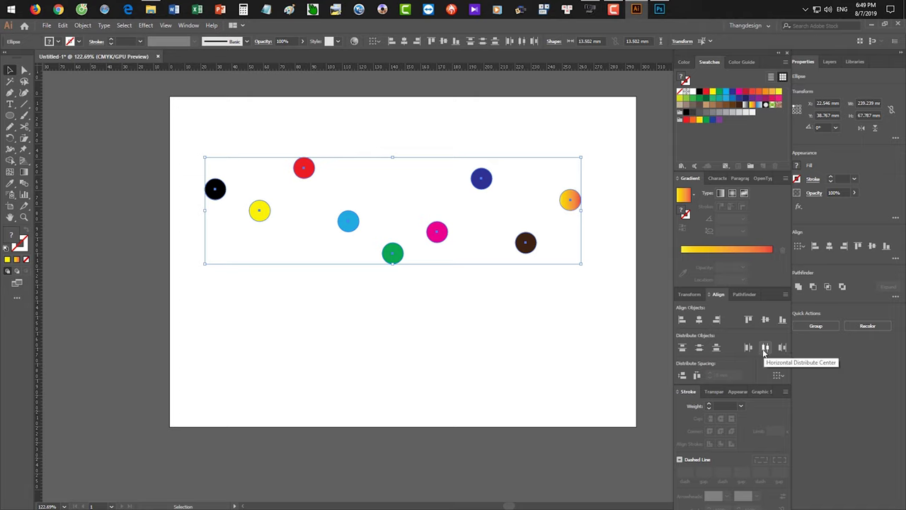
{"action": "key", "text": "ctrl+z"}
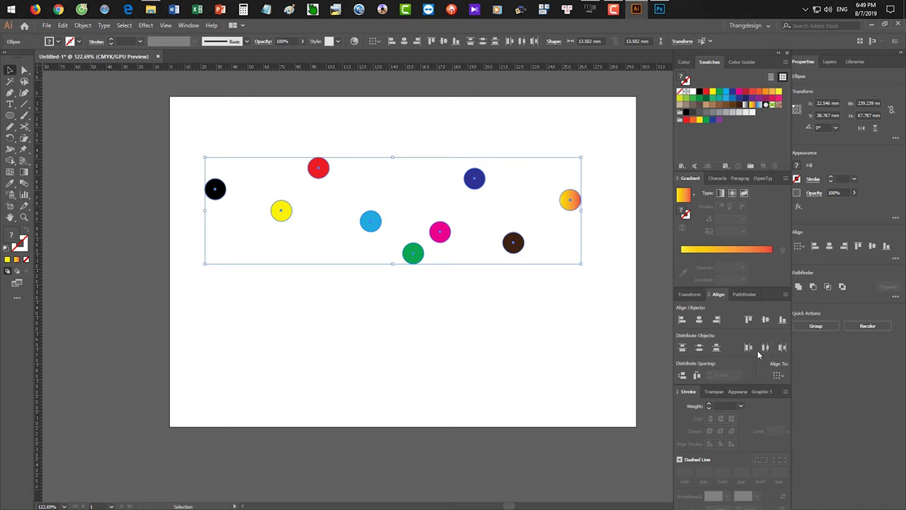
Reselect all nine circles, apply Horizontal Distribute Center once more, then undo and deselect
{"action": "left_click", "coordinate": [555, 358]}
{"action": "left_click_drag", "start_coordinate": [181, 132], "coordinate": [639, 307]}
{"action": "left_click", "coordinate": [532, 314]}
{"action": "left_click_drag", "start_coordinate": [597, 310], "coordinate": [178, 155]}
{"action": "left_click", "coordinate": [764, 348]}
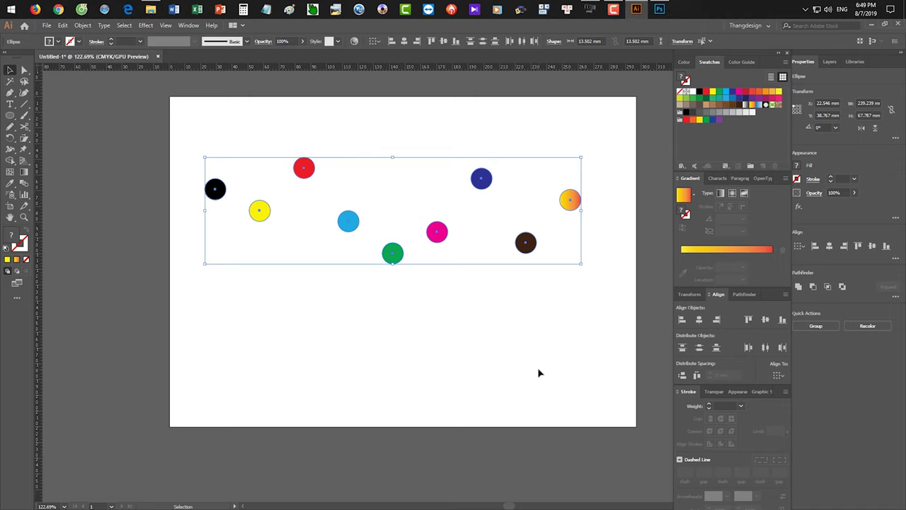
{"action": "key", "text": "ctrl+z"}
{"action": "left_click", "coordinate": [517, 309]}
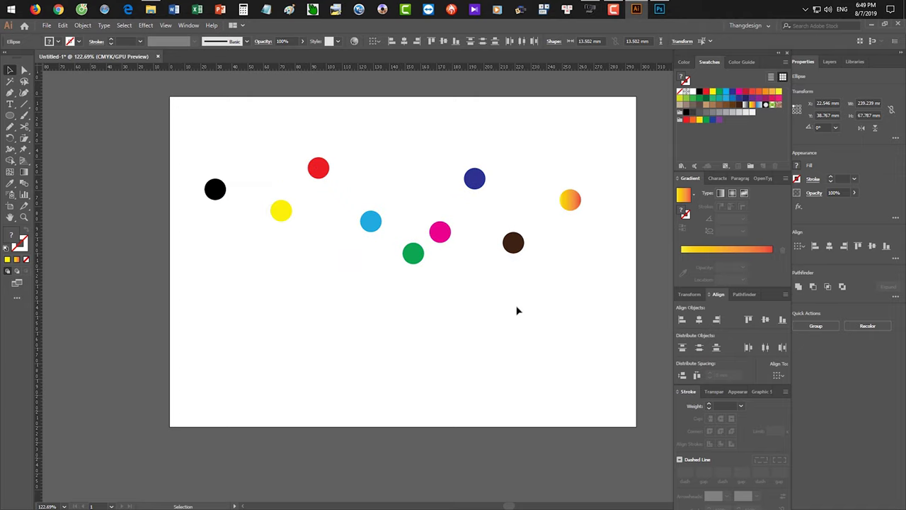
Nudge the magenta, blue and green circles to new positions
{"action": "key", "text": "ctrl+z"}
{"action": "left_click", "coordinate": [459, 230]}
{"action": "left_click_drag", "start_coordinate": [441, 233], "coordinate": [456, 206]}
{"action": "left_click_drag", "start_coordinate": [373, 227], "coordinate": [359, 245]}
{"action": "left_click_drag", "start_coordinate": [417, 261], "coordinate": [418, 286]}
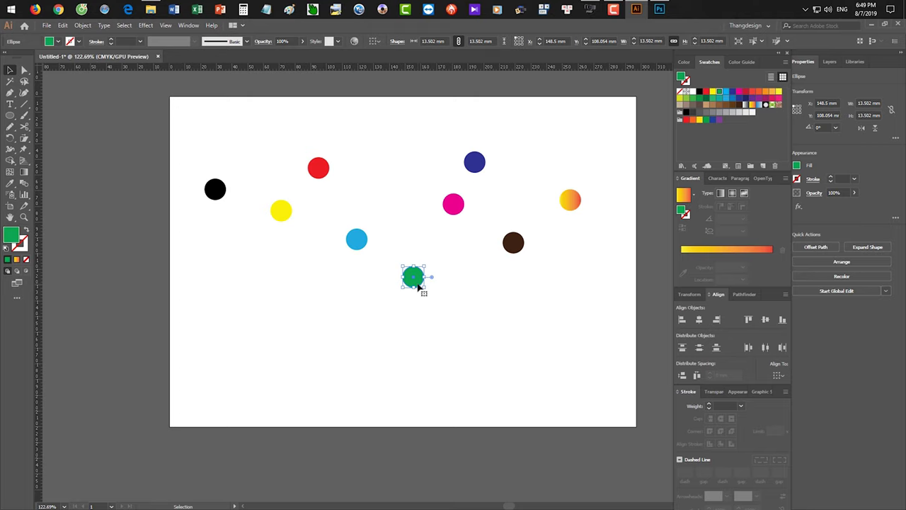
Select all circles, try the distribute and vertical align center options, then undo
{"action": "left_click_drag", "start_coordinate": [178, 119], "coordinate": [597, 345]}
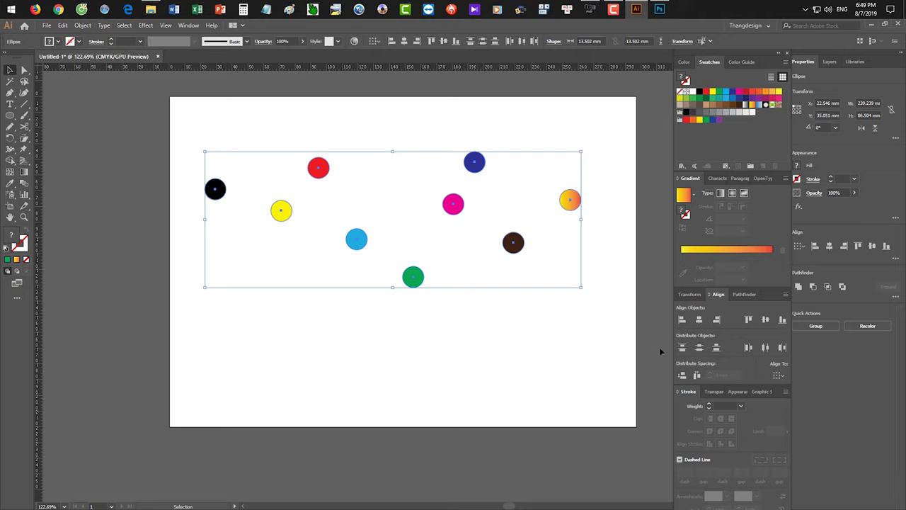
{"action": "left_click", "coordinate": [716, 347]}
{"action": "left_click", "coordinate": [765, 347]}
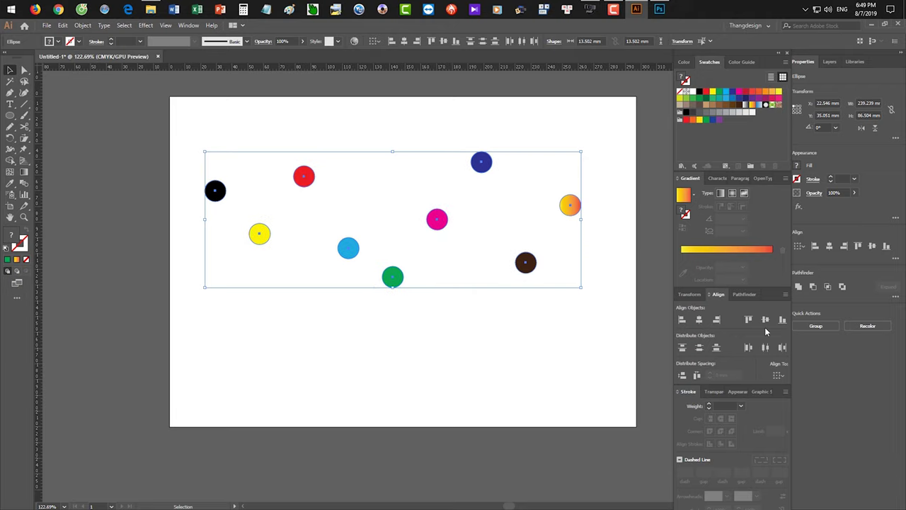
{"action": "left_click", "coordinate": [765, 320]}
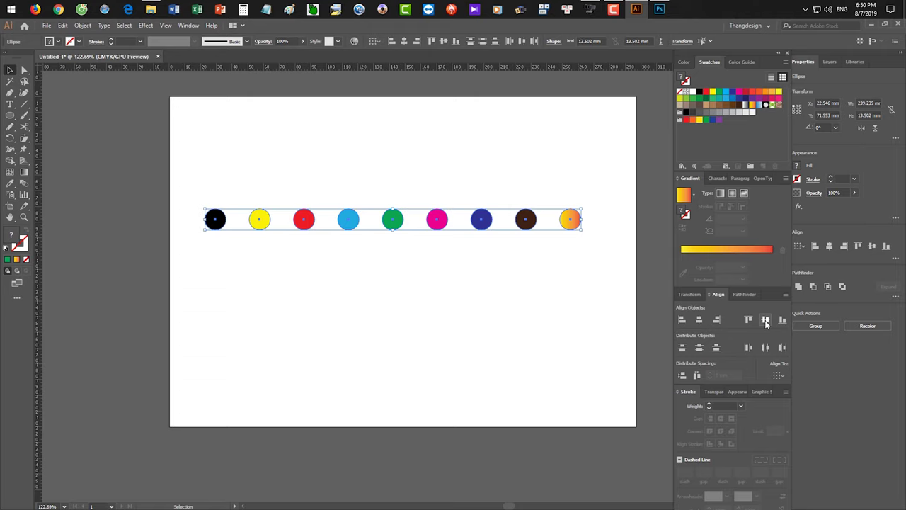
{"action": "key", "text": "ctrl+z"}
{"action": "key", "text": "ctrl+z"}
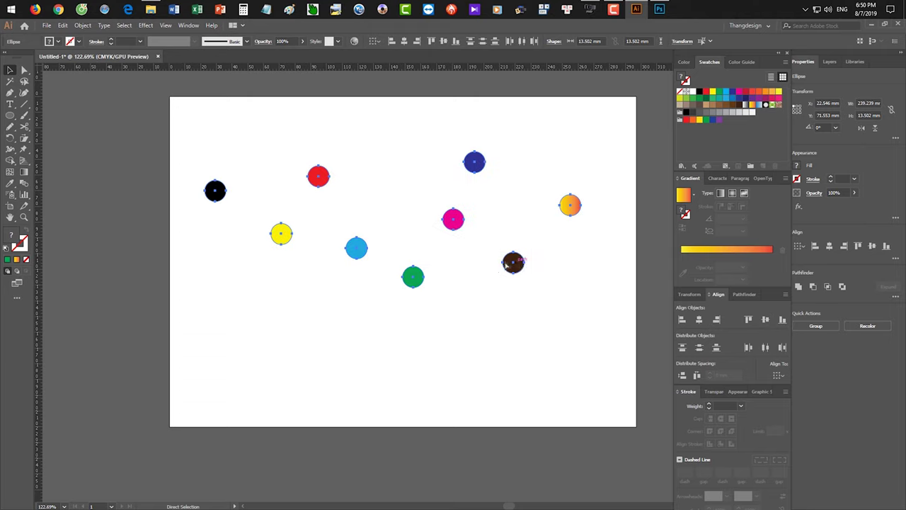
Select all with Ctrl+A, align the circles on one horizontal centre, then undo
{"action": "left_click", "coordinate": [485, 278]}
{"action": "key", "text": "ctrl+a"}
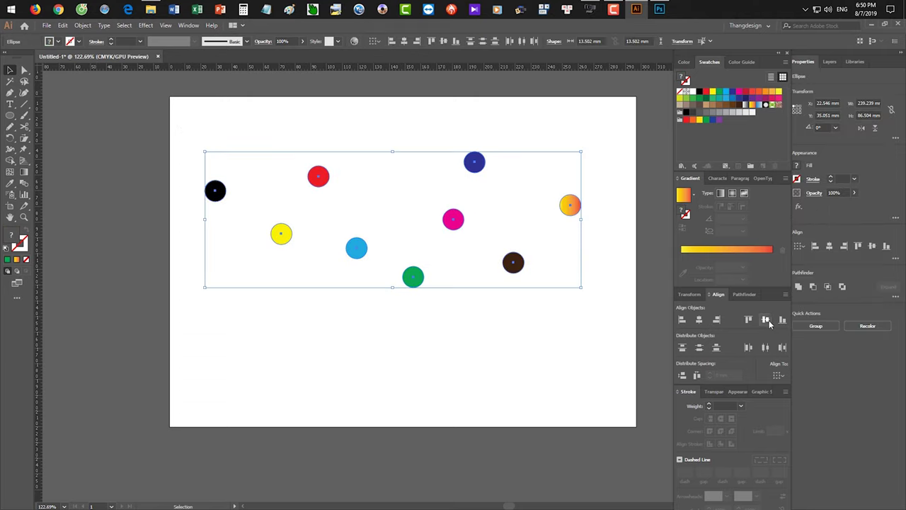
{"action": "left_click", "coordinate": [765, 320]}
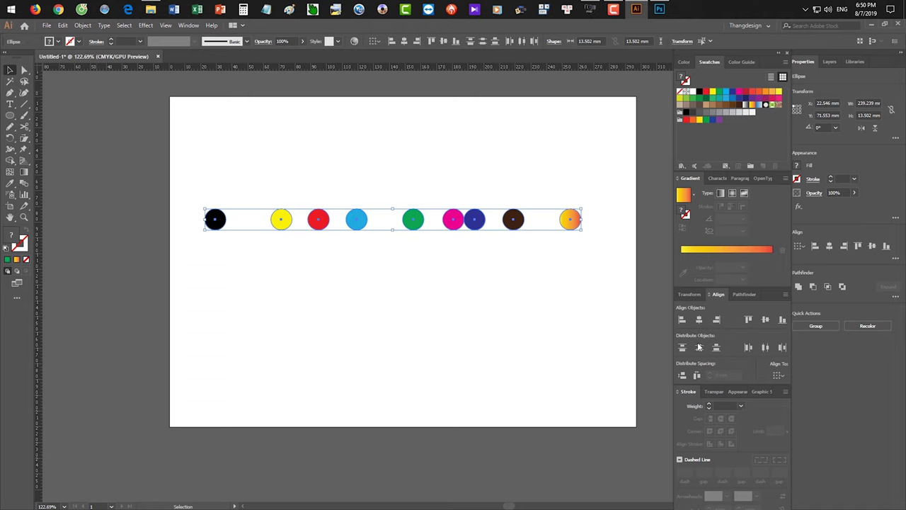
{"action": "left_click", "coordinate": [583, 337]}
{"action": "key", "text": "ctrl+z"}
Reselect all nine circles, align them in one row and space them evenly left to right
{"action": "left_click_drag", "start_coordinate": [595, 331], "coordinate": [172, 152]}
{"action": "left_click", "coordinate": [765, 320]}
{"action": "left_click", "coordinate": [765, 347]}
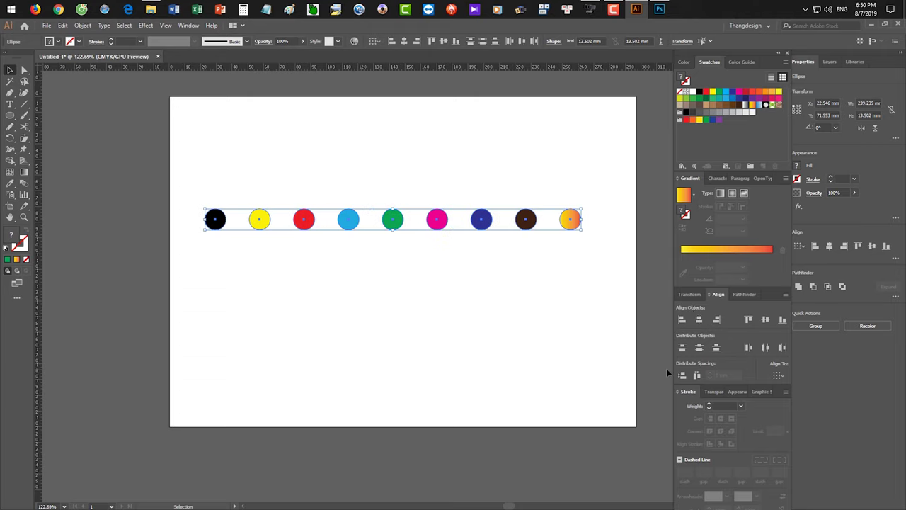
Select the first four circles in the row, then switch to the Photoshop screenshot
{"action": "left_click", "coordinate": [545, 339]}
{"action": "left_click_drag", "start_coordinate": [199, 174], "coordinate": [326, 248]}
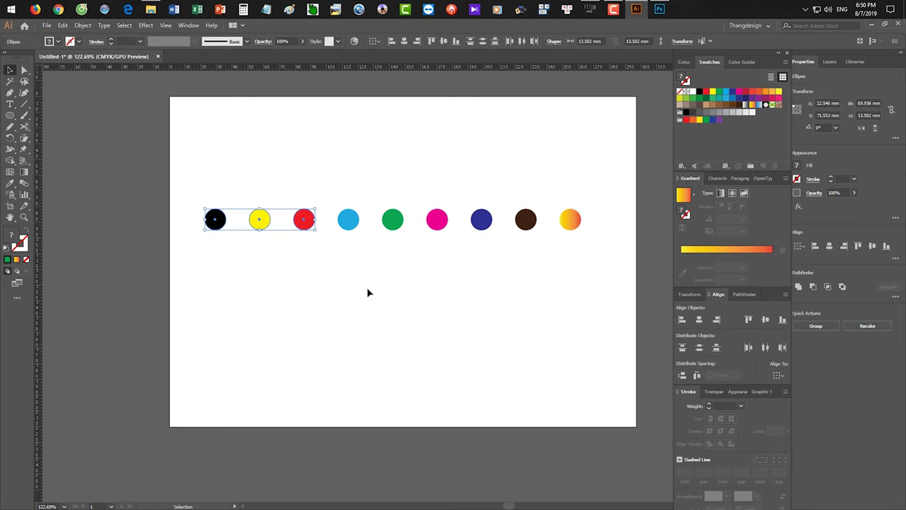
{"action": "left_click", "coordinate": [345, 267]}
{"action": "left_click_drag", "start_coordinate": [212, 187], "coordinate": [340, 238]}
{"action": "left_click", "coordinate": [659, 9]}
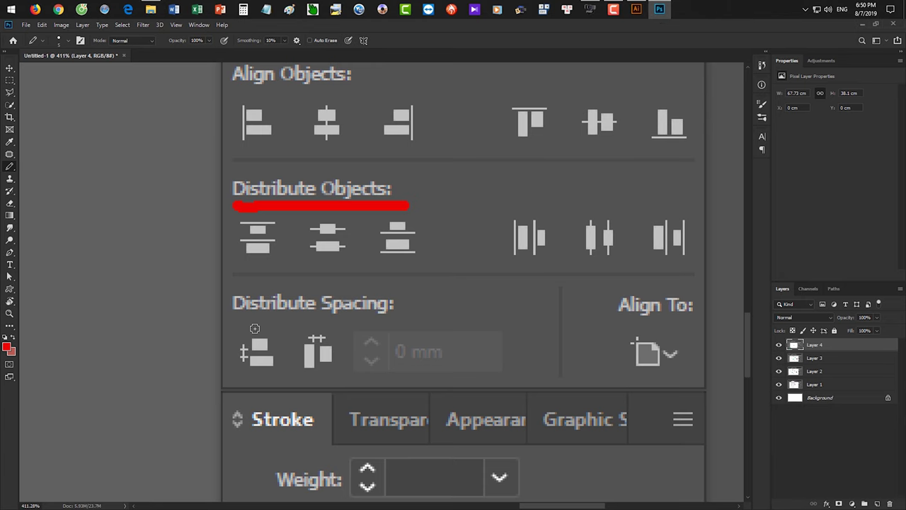
Draw a red underline beneath Distribute Spacing and a red arrow pointing to it
{"action": "left_click_drag", "start_coordinate": [236, 322], "coordinate": [445, 322]}
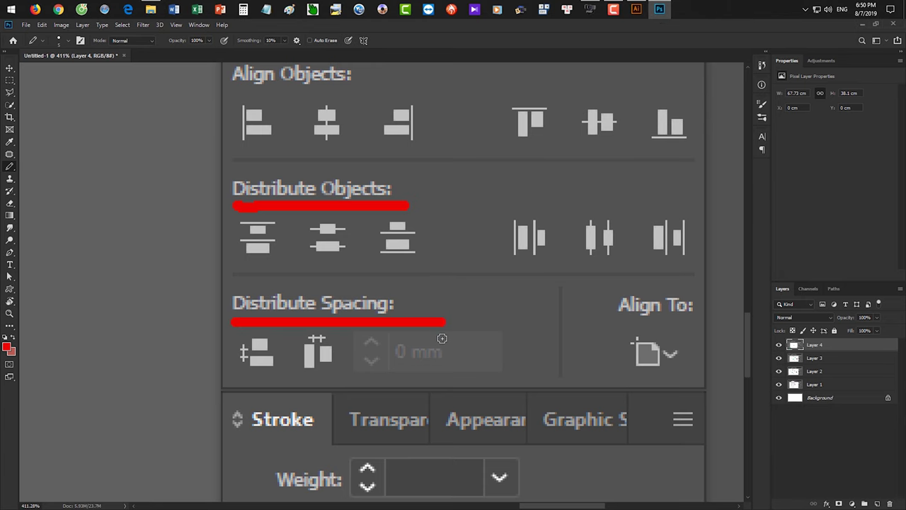
{"action": "left_click", "coordinate": [461, 285]}
{"action": "mouse_move", "coordinate": [461, 285]}
{"action": "left_mouse_down"}
{"action": "mouse_move", "coordinate": [410, 300]}
{"action": "mouse_move", "coordinate": [412, 292]}
{"action": "mouse_move", "coordinate": [415, 306]}
{"action": "mouse_move", "coordinate": [449, 316]}
{"action": "left_mouse_up"}
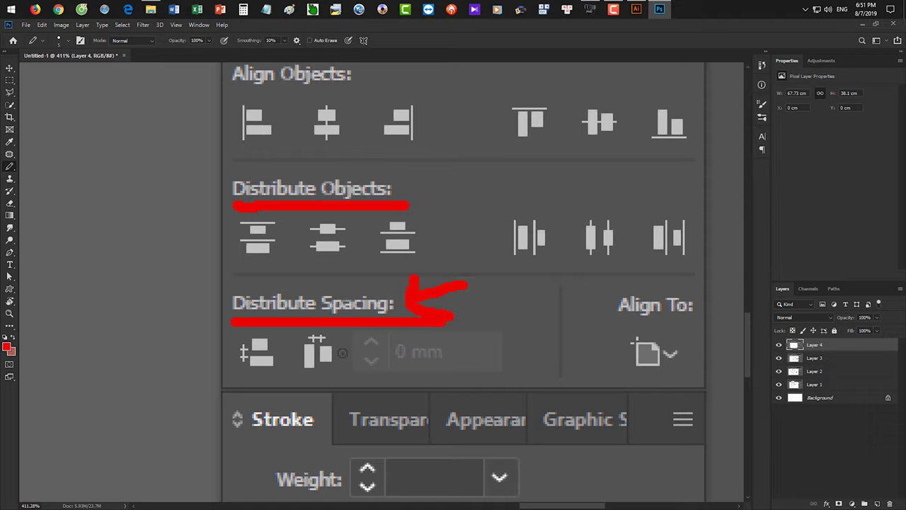
{"action": "left_click", "coordinate": [57, 10]}
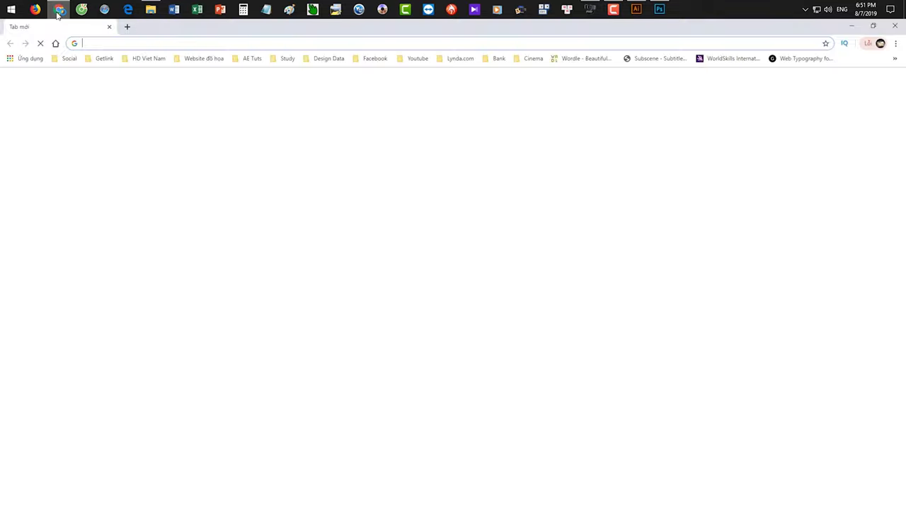
Search Google Images for 'vov logo'
{"action": "left_click", "coordinate": [838, 83]}
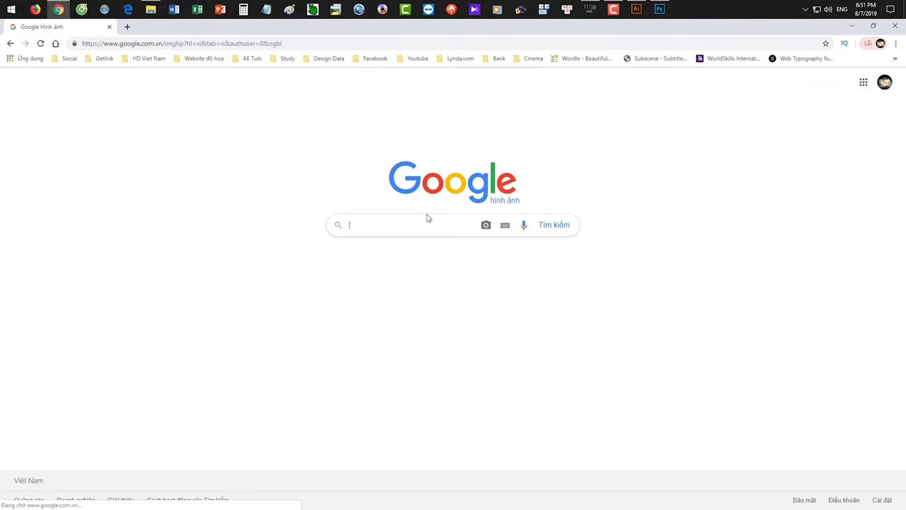
{"action": "type", "text": "vov logo"}
{"action": "key", "text": "Return"}
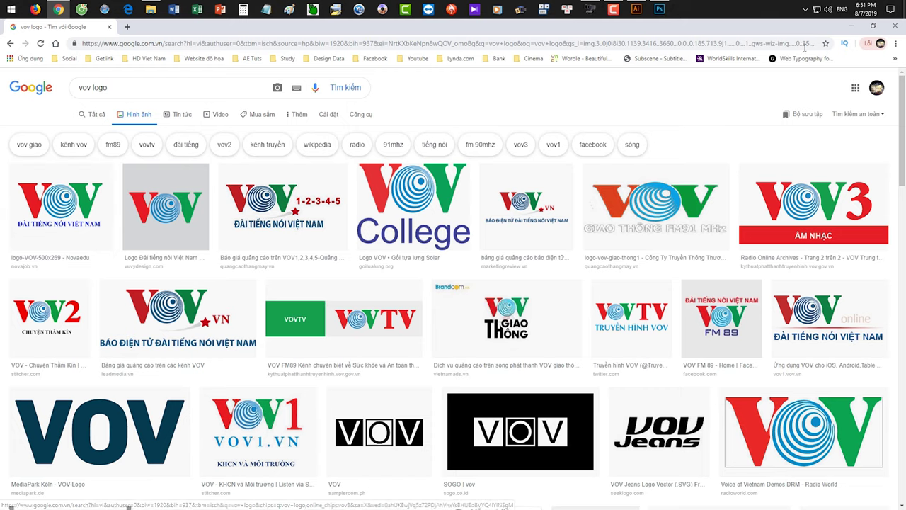
Back in Illustrator, select all nine circles in the row and delete them
{"action": "left_click", "coordinate": [851, 25]}
{"action": "left_click", "coordinate": [646, 10]}
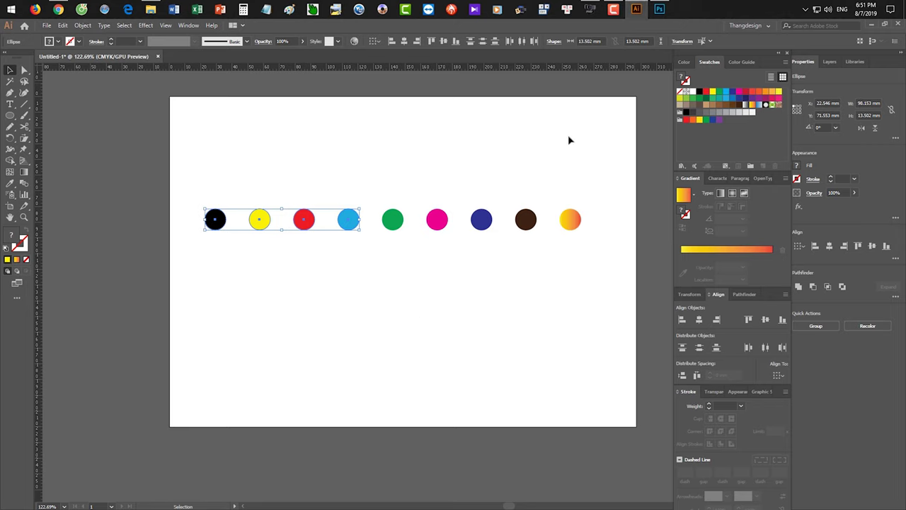
{"action": "left_click", "coordinate": [420, 312]}
{"action": "left_click_drag", "start_coordinate": [201, 183], "coordinate": [478, 245]}
{"action": "left_click", "coordinate": [439, 262]}
{"action": "left_click_drag", "start_coordinate": [189, 190], "coordinate": [587, 251]}
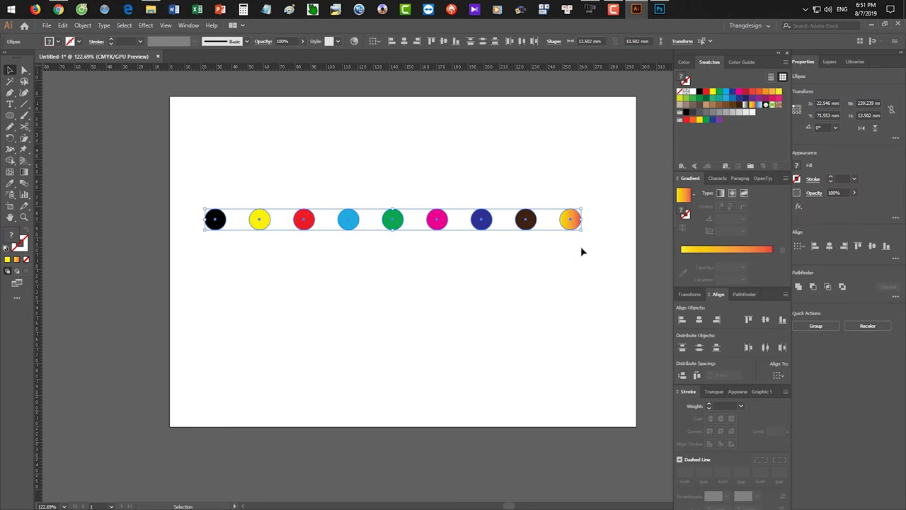
{"action": "key", "text": "Delete"}
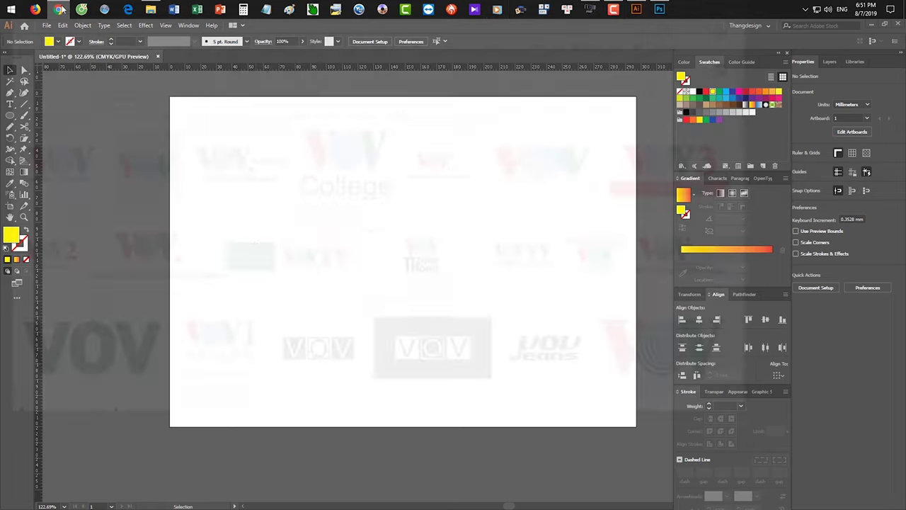
Filter the vov logo image results to sizes larger than 2 MP
{"action": "left_click", "coordinate": [58, 10]}
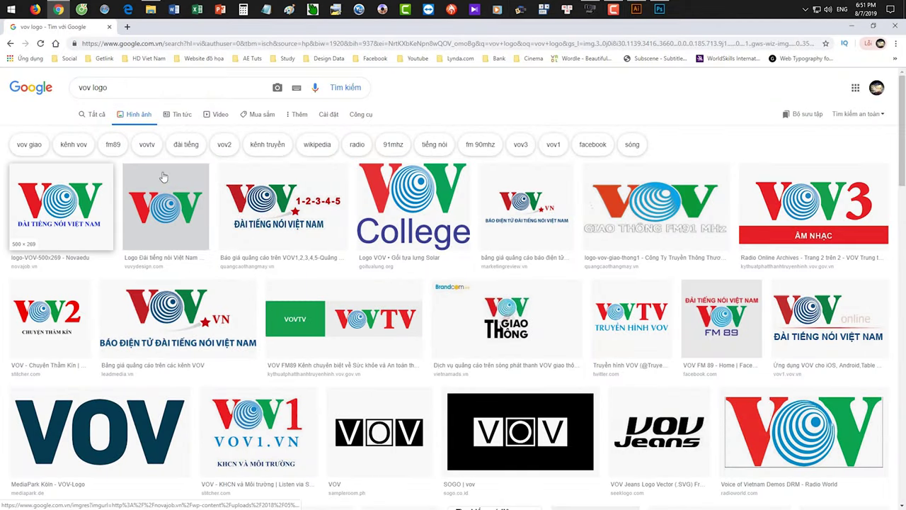
{"action": "left_click", "coordinate": [366, 116]}
{"action": "left_click", "coordinate": [95, 131]}
{"action": "mouse_move", "coordinate": [106, 200]}
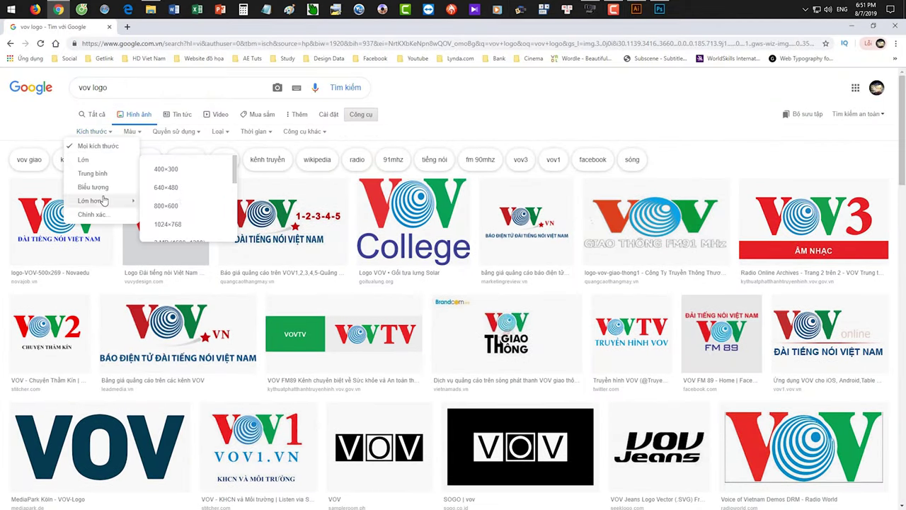
{"action": "scroll", "coordinate": [178, 221], "scroll_direction": "down", "scroll_amount": 2}
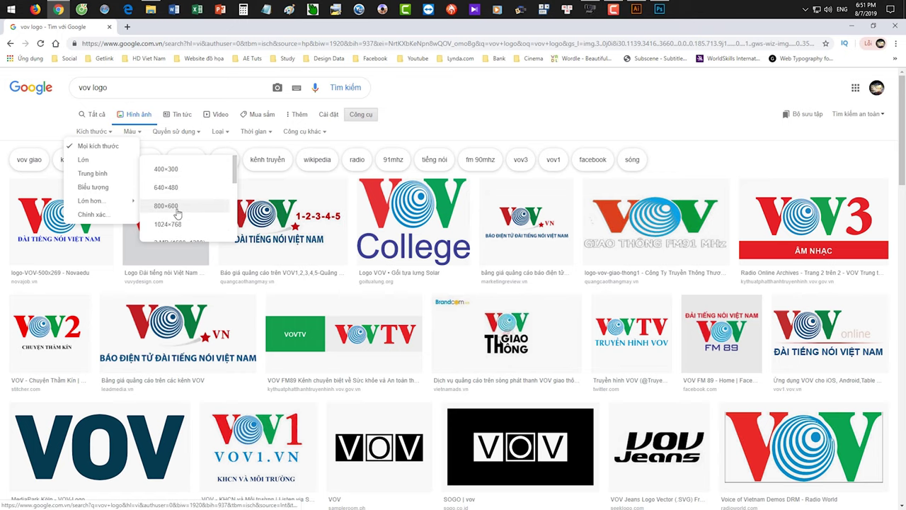
{"action": "left_click", "coordinate": [175, 213]}
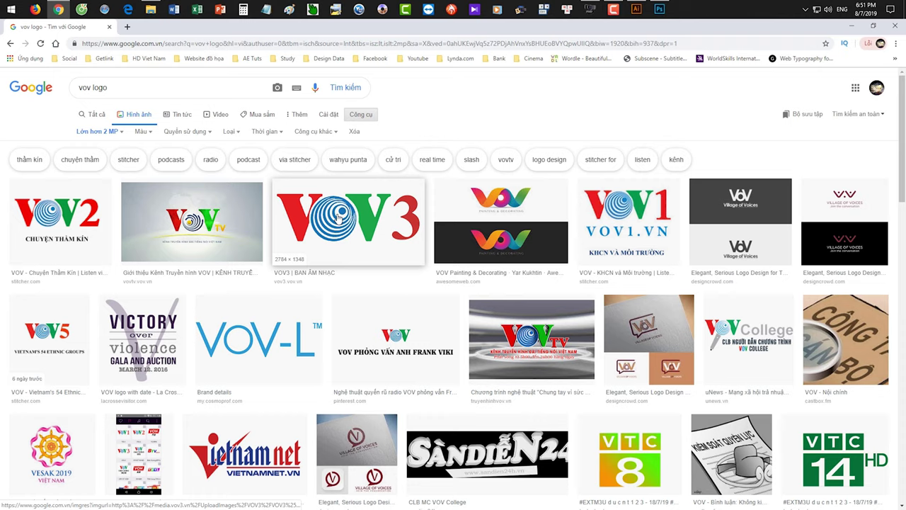
Open the full-size VOV3 image in a new tab, start saving it, then cancel
{"action": "right_click", "coordinate": [339, 218]}
{"action": "left_click", "coordinate": [354, 219]}
{"action": "left_click", "coordinate": [192, 27]}
{"action": "right_click", "coordinate": [388, 208]}
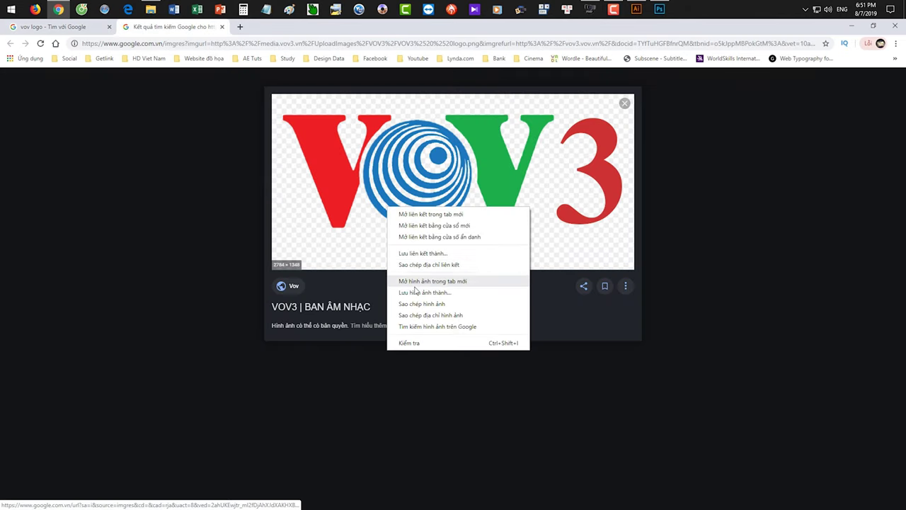
{"action": "left_click", "coordinate": [419, 281]}
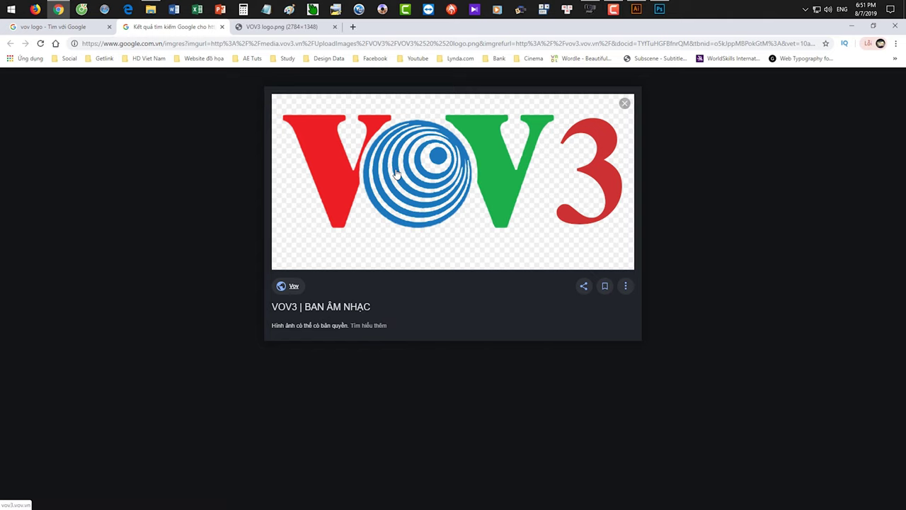
{"action": "left_click", "coordinate": [302, 26]}
{"action": "left_click", "coordinate": [374, 186]}
{"action": "right_click", "coordinate": [392, 212]}
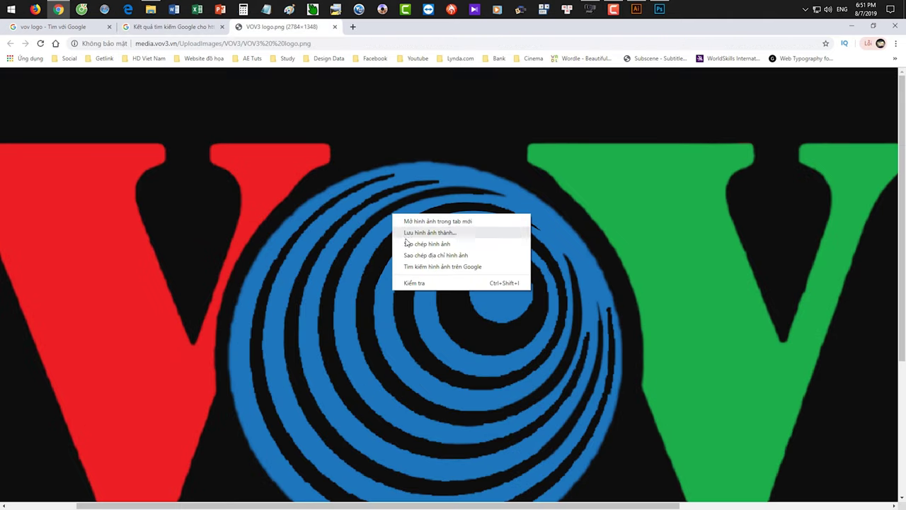
{"action": "left_click", "coordinate": [406, 232]}
{"action": "left_click", "coordinate": [416, 257]}
Open the full VOV2 image in a new tab and zoom in and out to inspect it
{"action": "left_click", "coordinate": [53, 26]}
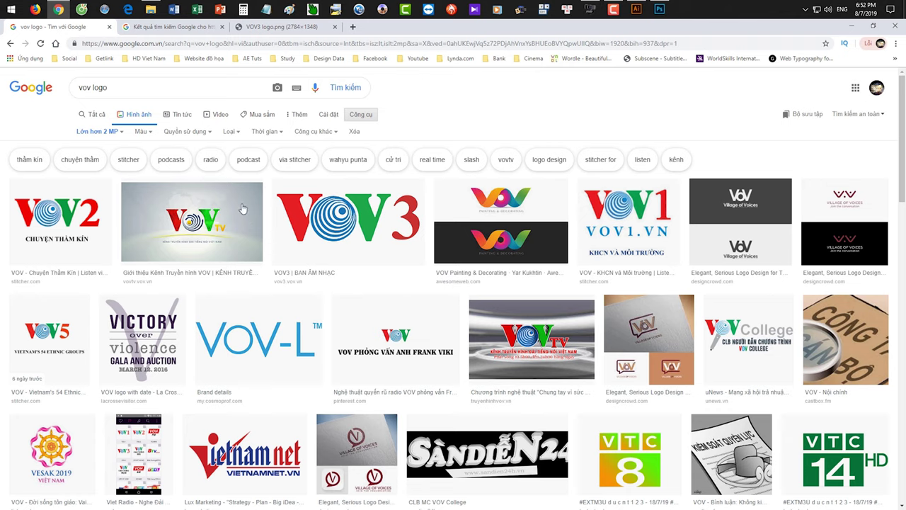
{"action": "right_click", "coordinate": [77, 232]}
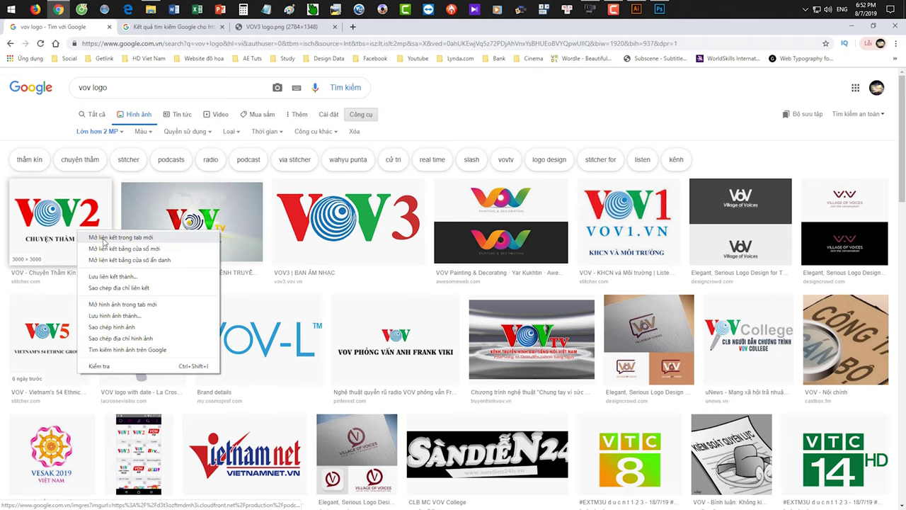
{"action": "left_click", "coordinate": [120, 237]}
{"action": "left_click", "coordinate": [173, 26]}
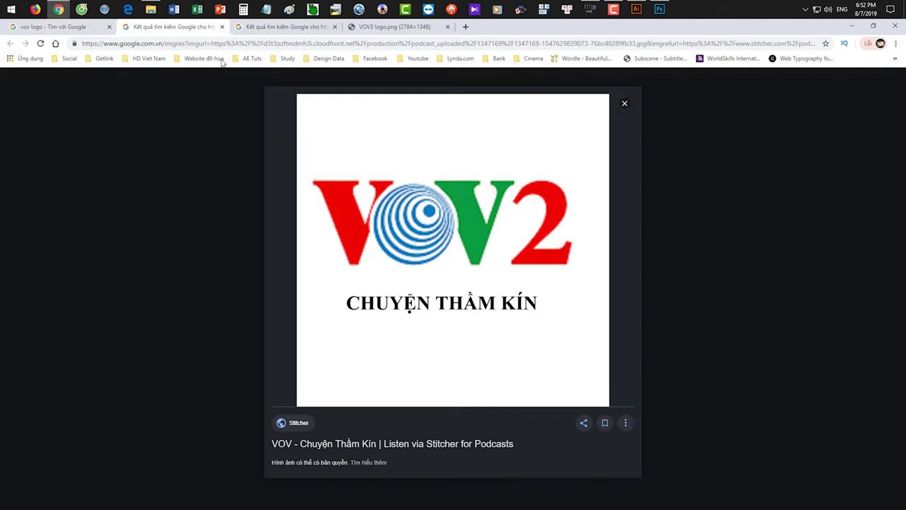
{"action": "right_click", "coordinate": [433, 257]}
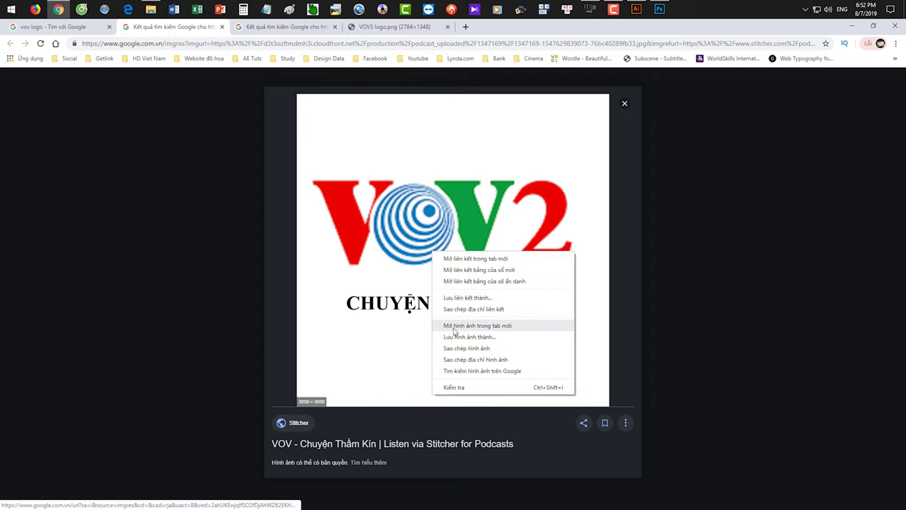
{"action": "left_click", "coordinate": [456, 324]}
{"action": "left_click", "coordinate": [296, 28]}
{"action": "left_click", "coordinate": [421, 275]}
{"action": "left_click", "coordinate": [238, 87]}
Open the VOV5 result's Stitcher source page and view its image in a new tab
{"action": "left_click", "coordinate": [99, 27]}
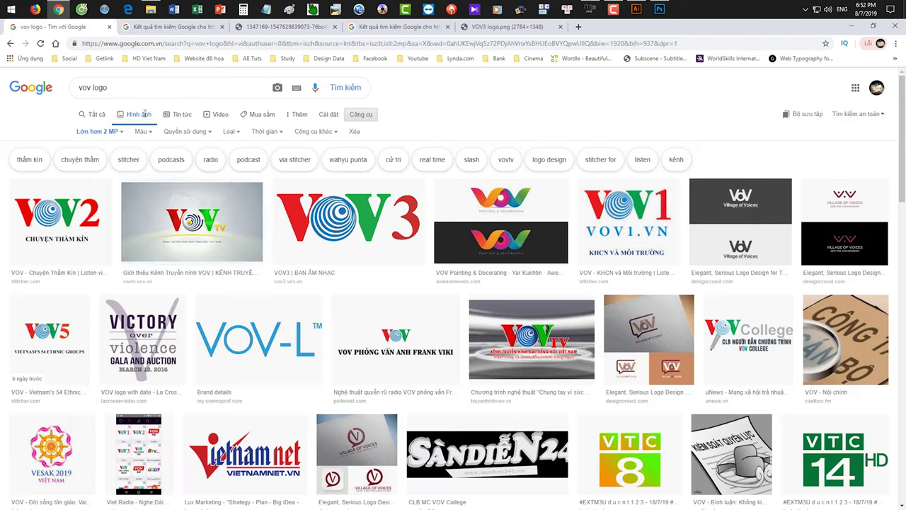
{"action": "right_click", "coordinate": [35, 344]}
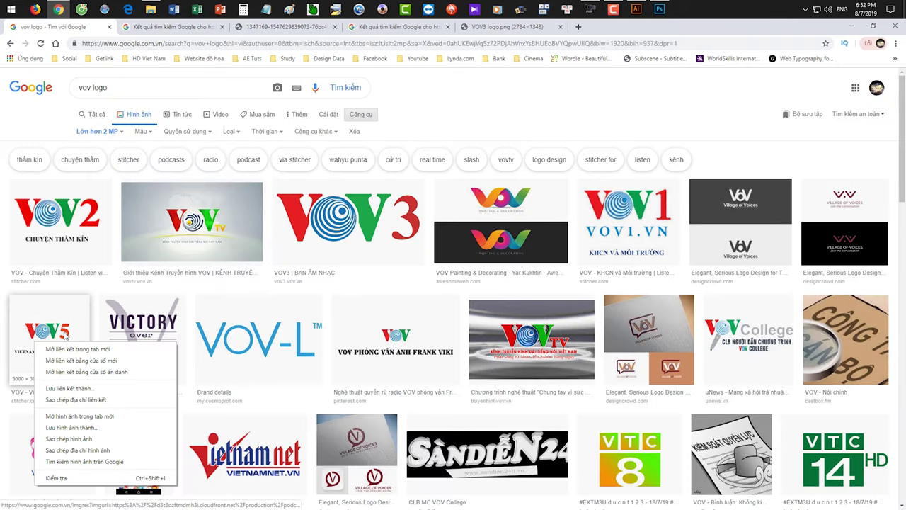
{"action": "left_click", "coordinate": [71, 349]}
{"action": "left_click", "coordinate": [164, 27]}
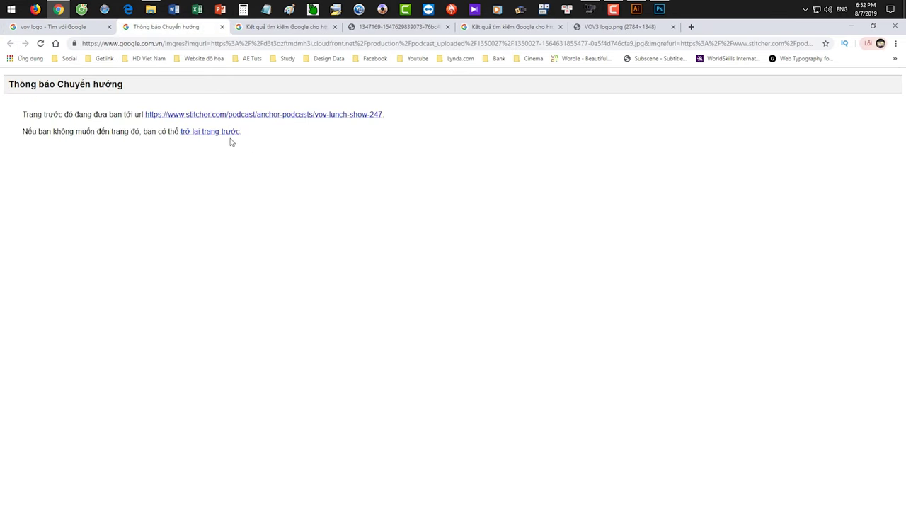
{"action": "left_click", "coordinate": [187, 117]}
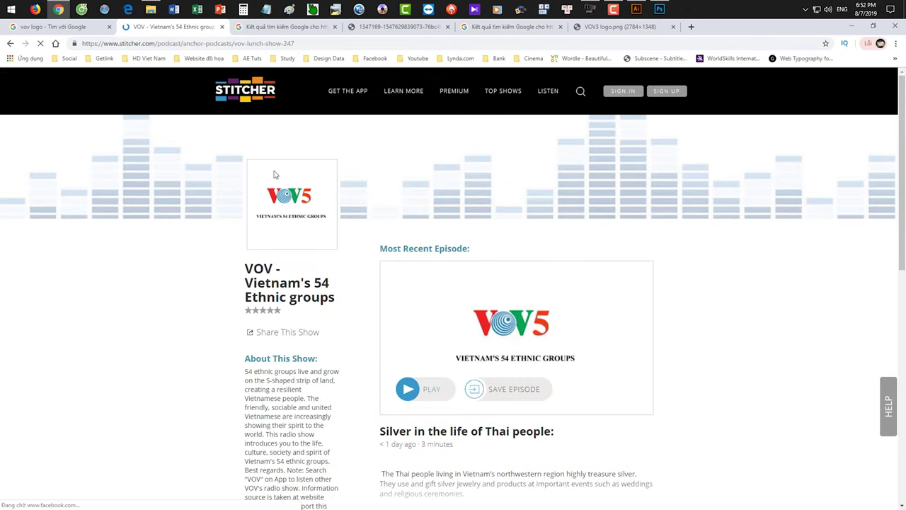
{"action": "scroll", "coordinate": [503, 322], "scroll_direction": "down", "scroll_amount": 3}
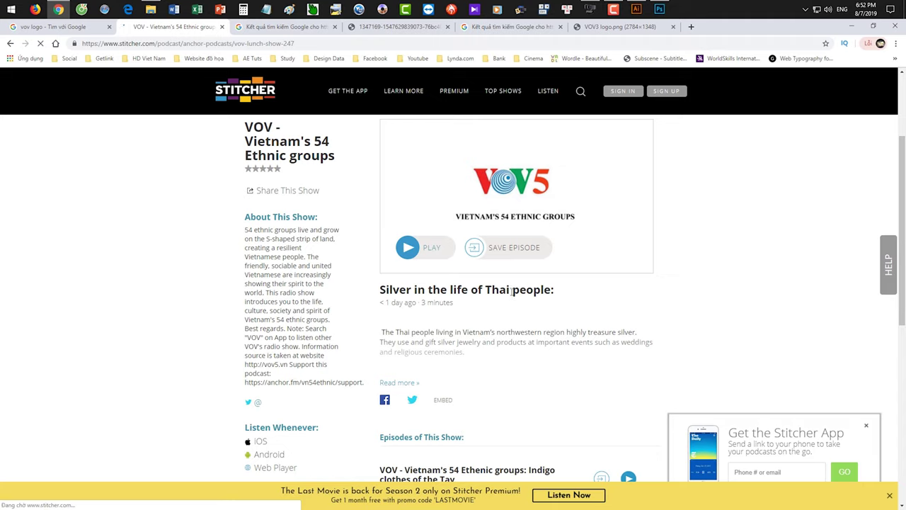
{"action": "scroll", "coordinate": [489, 323], "scroll_direction": "up", "scroll_amount": 1}
{"action": "right_click", "coordinate": [499, 286]}
{"action": "left_click", "coordinate": [527, 294]}
{"action": "left_click", "coordinate": [283, 27]}
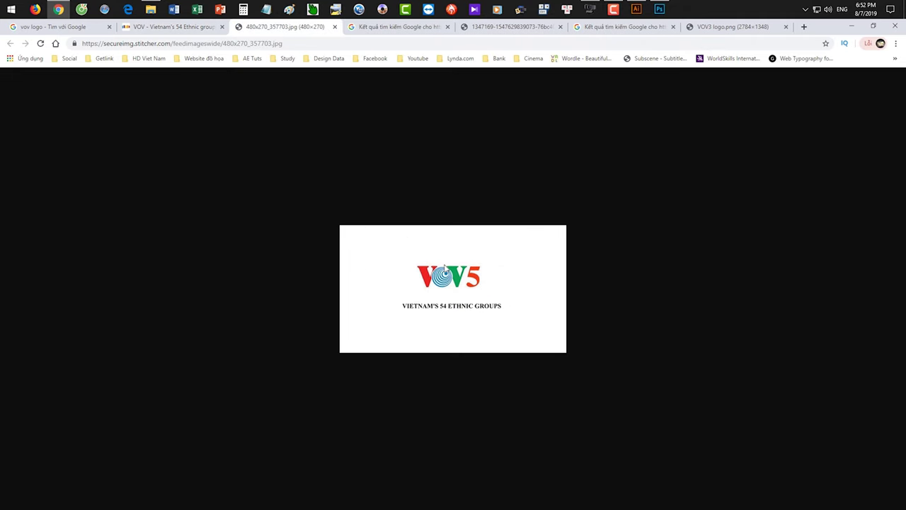
{"action": "left_click", "coordinate": [71, 27]}
Open the full-size VOV interview logo and save it to the Desktop as a JPEG
{"action": "scroll", "coordinate": [418, 237], "scroll_direction": "down", "scroll_amount": 2}
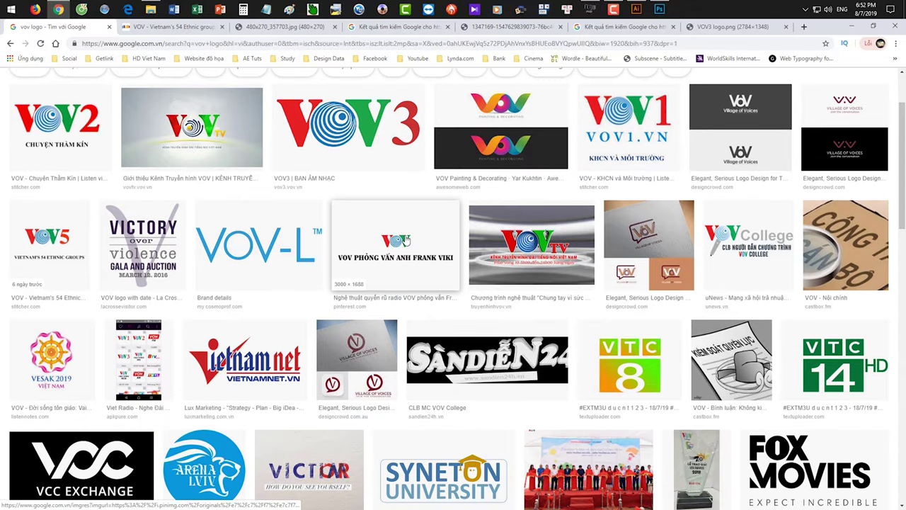
{"action": "right_click", "coordinate": [407, 240]}
{"action": "left_click", "coordinate": [430, 249]}
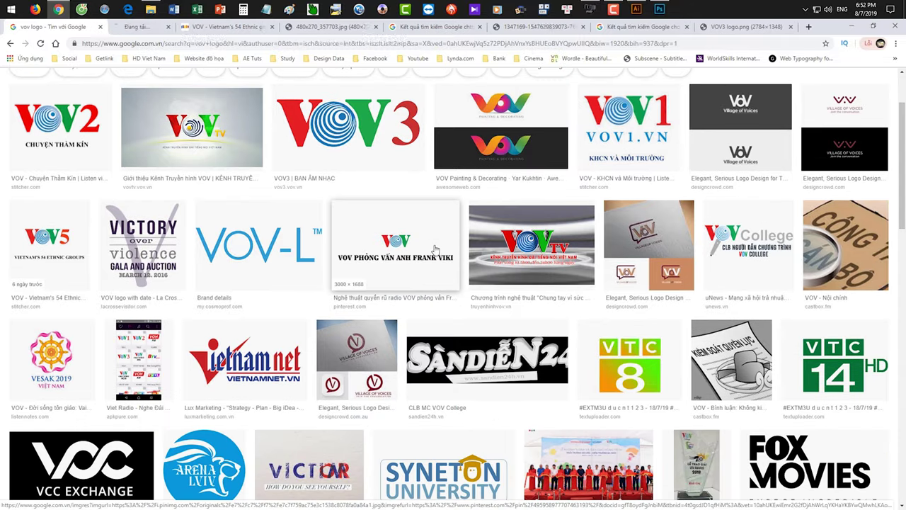
{"action": "left_click", "coordinate": [156, 27]}
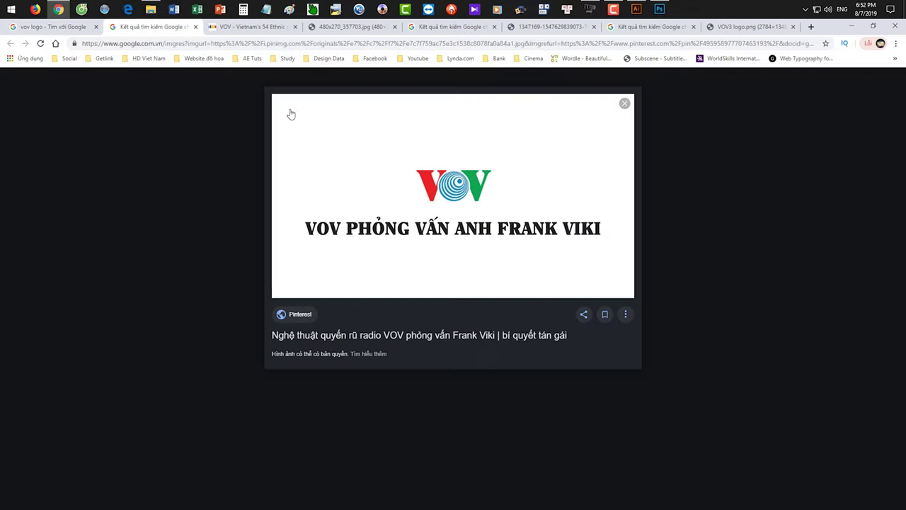
{"action": "right_click", "coordinate": [453, 204]}
{"action": "left_click", "coordinate": [244, 28]}
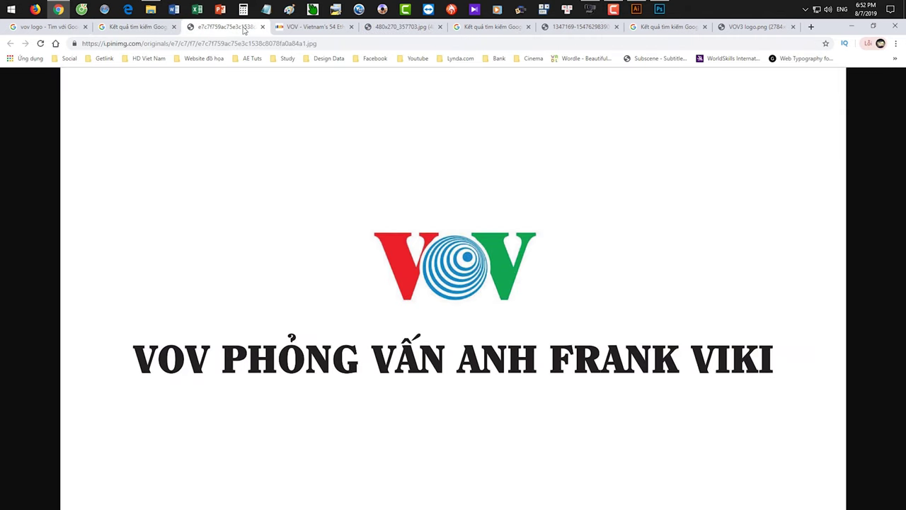
{"action": "left_click", "coordinate": [454, 286]}
{"action": "right_click", "coordinate": [454, 285]}
{"action": "left_click", "coordinate": [488, 304]}
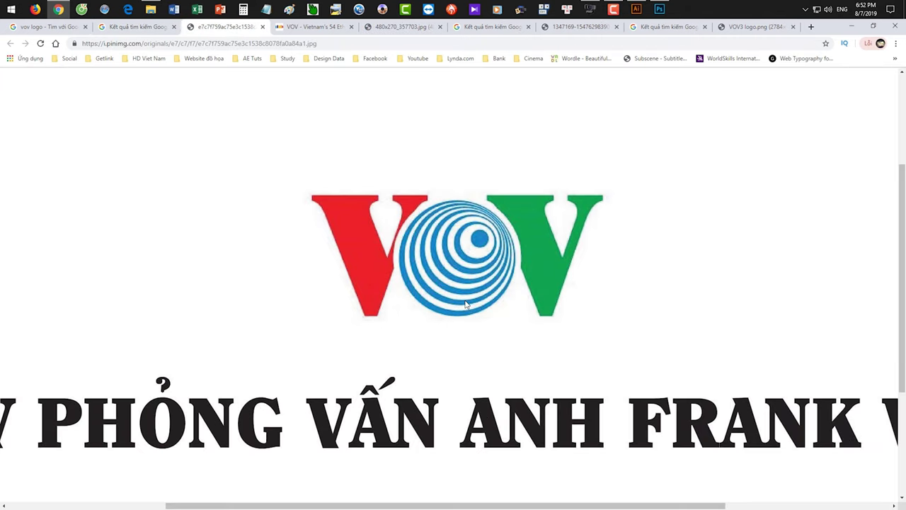
{"action": "left_click", "coordinate": [373, 258]}
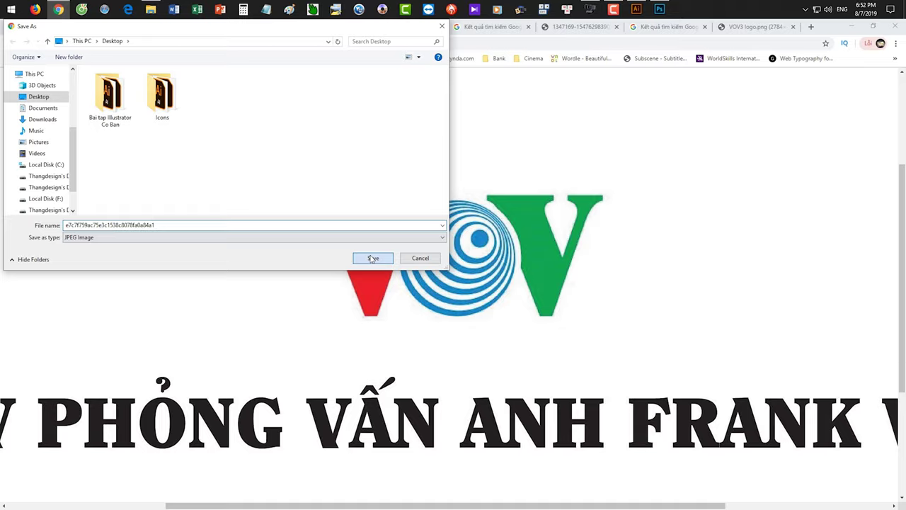
{"action": "key", "text": "super+d"}
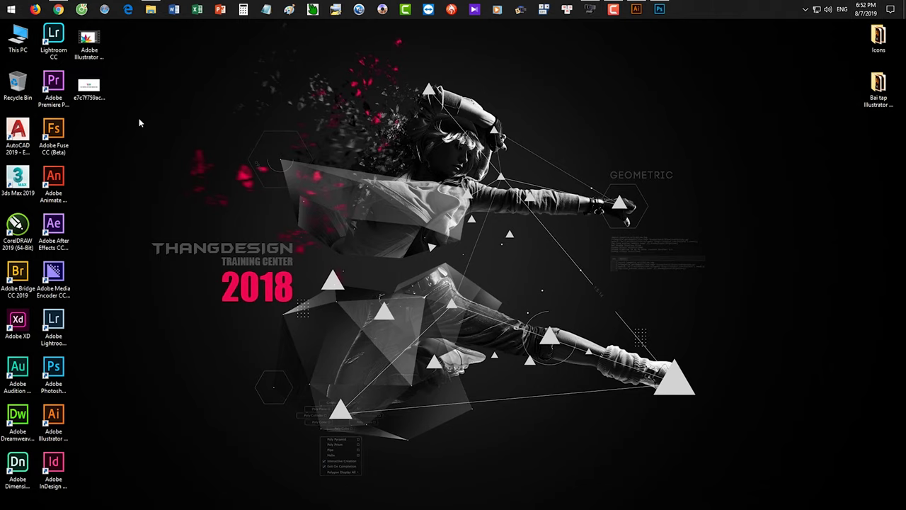
{"action": "left_click_drag", "start_coordinate": [88, 86], "coordinate": [476, 299]}
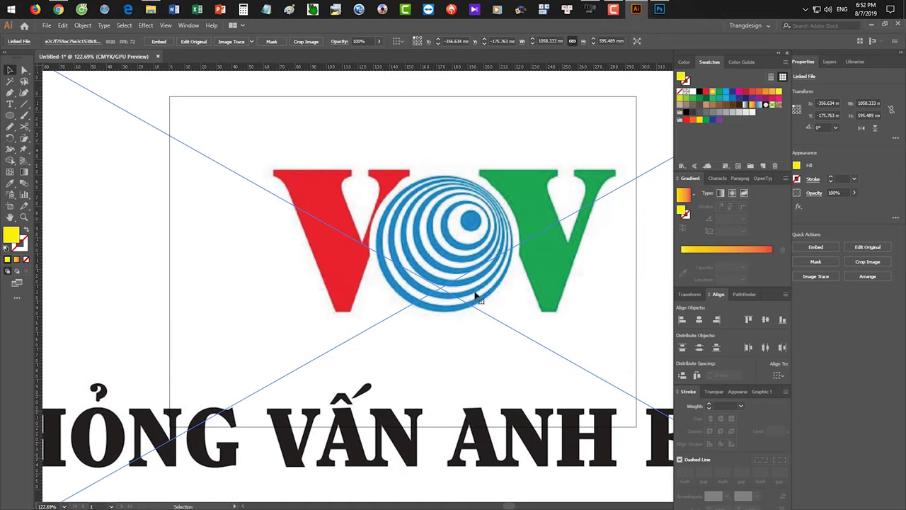
{"action": "scroll", "coordinate": [476, 299], "scroll_direction": "up", "scroll_amount": 2}
{"action": "key", "text": "ctrl+shift+a"}
{"action": "scroll", "coordinate": [488, 277], "scroll_direction": "right", "scroll_amount": 3}
{"action": "scroll", "coordinate": [461, 269], "scroll_direction": "up", "scroll_amount": 1}
{"action": "scroll", "coordinate": [433, 291], "scroll_direction": "down", "scroll_amount": 1}
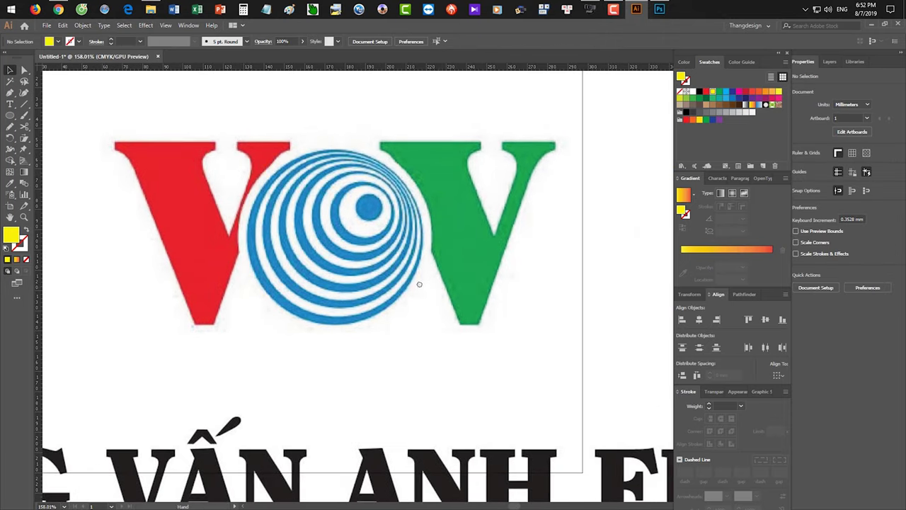
{"action": "left_click_drag", "start_coordinate": [433, 291], "coordinate": [405, 277]}
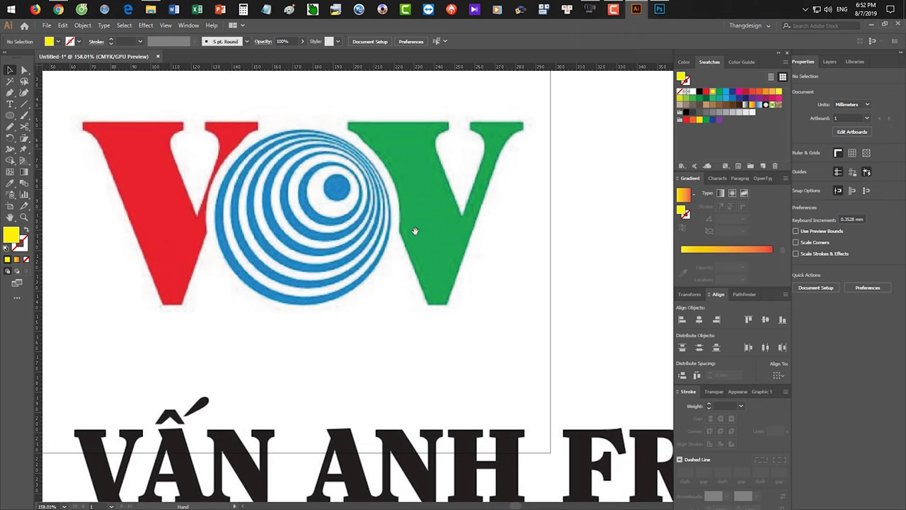
{"action": "scroll", "coordinate": [414, 229], "scroll_direction": "down", "scroll_amount": 1}
{"action": "scroll", "coordinate": [344, 243], "scroll_direction": "down", "scroll_amount": 2}
{"action": "left_click_drag", "start_coordinate": [342, 237], "coordinate": [257, 219]}
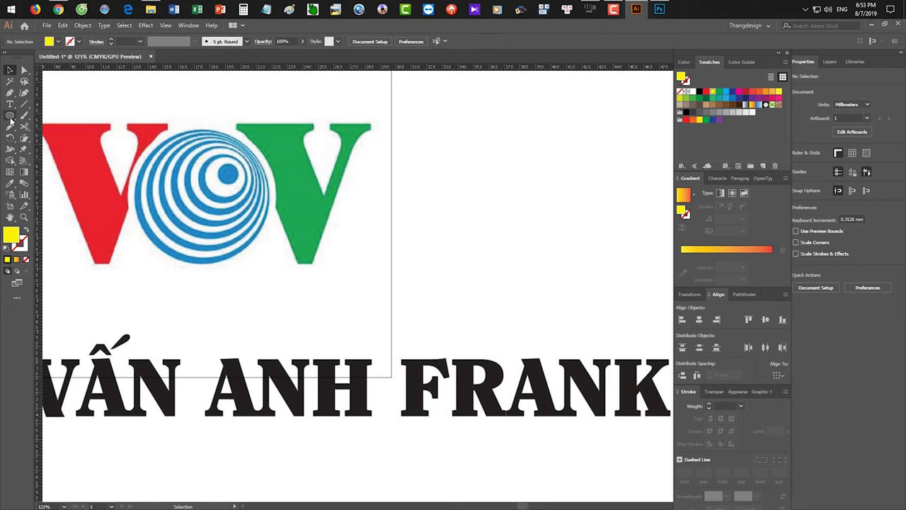
{"action": "left_click_drag", "start_coordinate": [326, 286], "coordinate": [303, 291]}
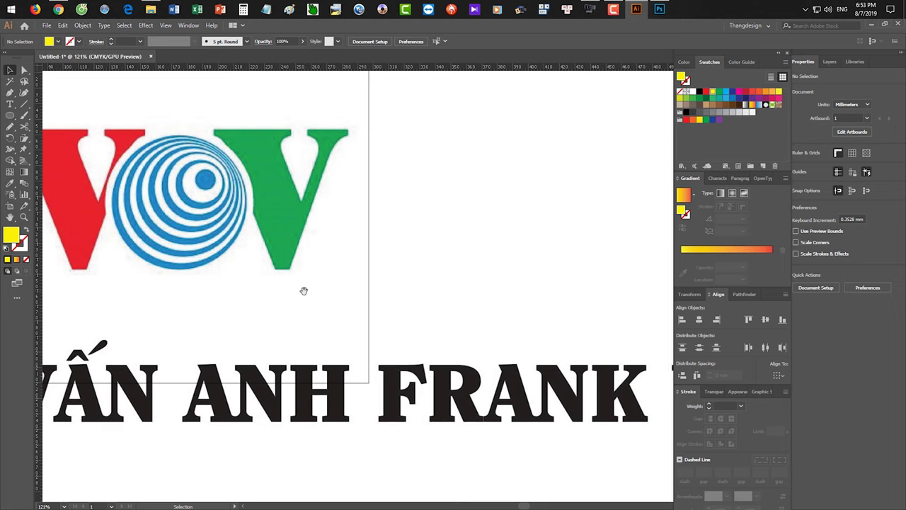
{"action": "left_click_drag", "start_coordinate": [303, 291], "coordinate": [346, 311]}
{"action": "scroll", "coordinate": [269, 212], "scroll_direction": "up", "scroll_amount": 2}
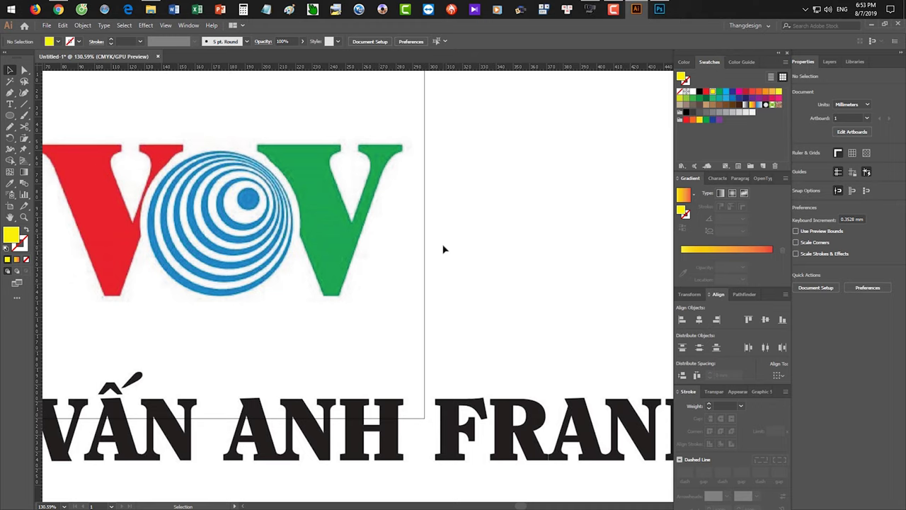
Draw a circular polar grid right of the logo with no radial dividers, leaving only concentric rings
{"action": "left_click", "coordinate": [10, 115]}
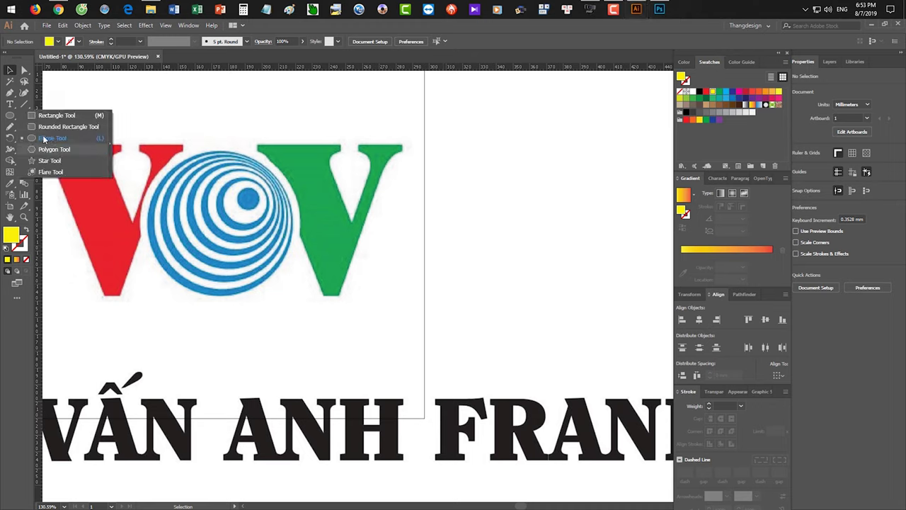
{"action": "left_click", "coordinate": [24, 103]}
{"action": "left_click", "coordinate": [63, 150]}
{"action": "left_click_drag", "start_coordinate": [443, 192], "coordinate": [592, 335]}
{"action": "key", "text": "Left"}
{"action": "key", "text": "Left"}
{"action": "key", "text": "Left"}
{"action": "key", "text": "Left"}
{"action": "key", "text": "Left"}
{"action": "key", "text": "Down"}
{"action": "key", "text": "Down"}
{"action": "key", "text": "Down"}
{"action": "key", "text": "Up"}
{"action": "key", "text": "Up"}
{"action": "key", "text": "Up"}
{"action": "key", "text": "shift"}
{"action": "key", "text": "v"}
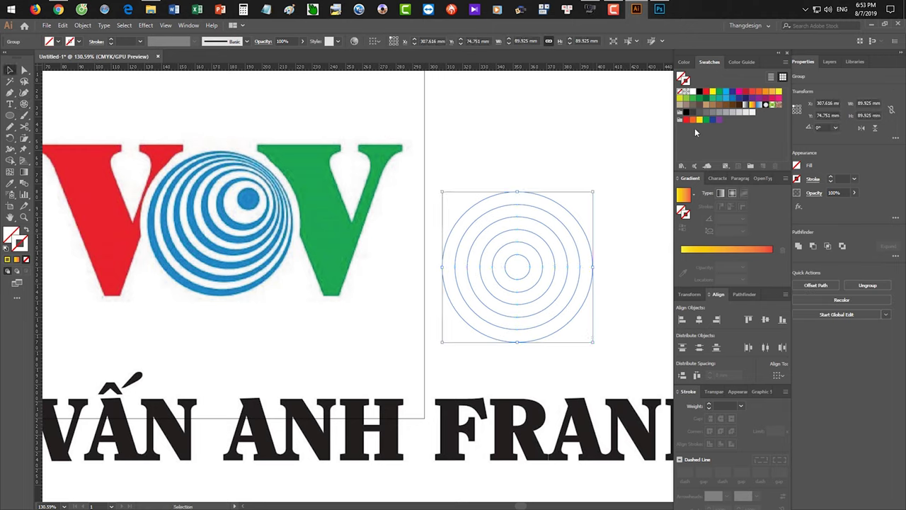
Give the rings a black 1 pt outline
{"action": "left_click", "coordinate": [697, 92]}
{"action": "left_click", "coordinate": [613, 167]}
{"action": "left_click_drag", "start_coordinate": [467, 154], "coordinate": [619, 369]}
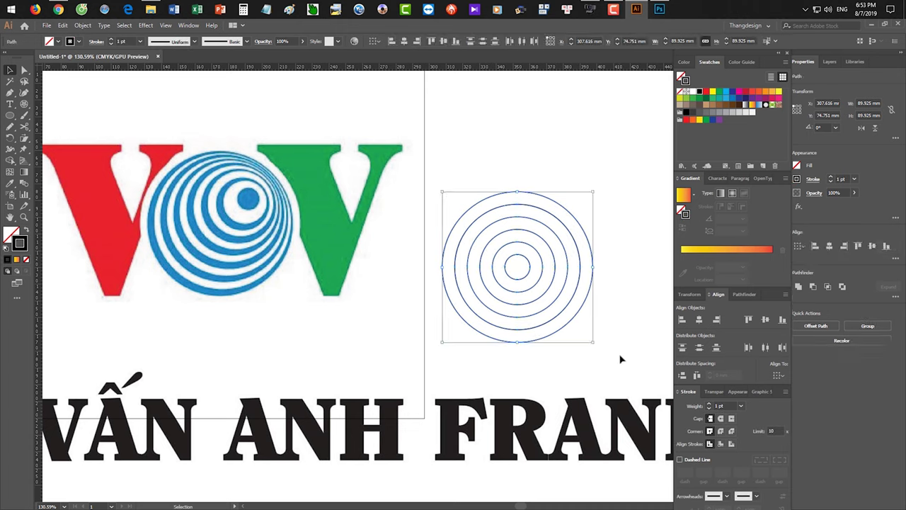
{"action": "left_click", "coordinate": [617, 356]}
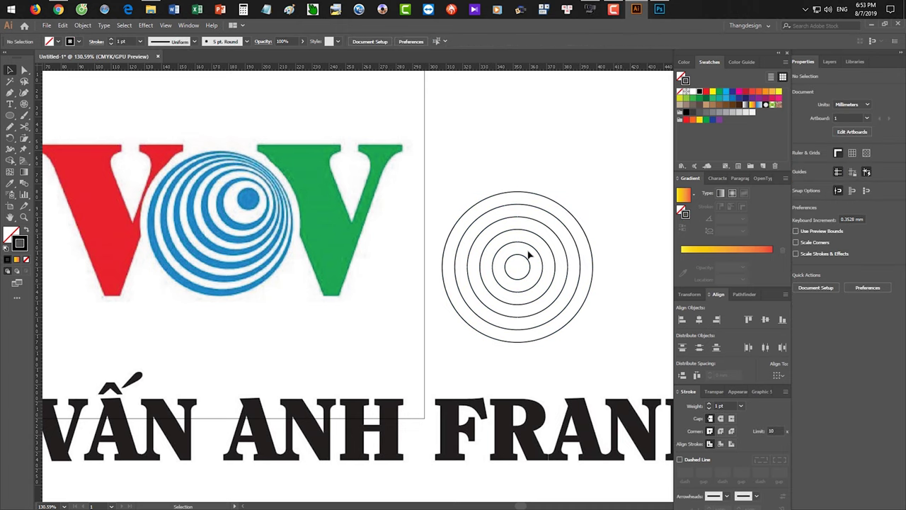
Try horizontal Distribute Spacing of 4 on the rings, undo it, and keep the outer circle as key object
{"action": "left_click_drag", "start_coordinate": [455, 189], "coordinate": [607, 362]}
{"action": "left_click", "coordinate": [574, 217]}
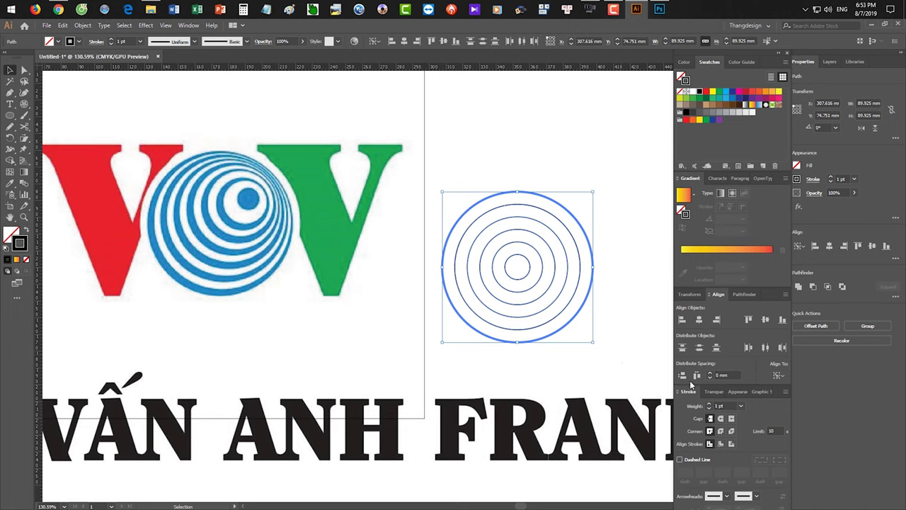
{"action": "left_click", "coordinate": [729, 375]}
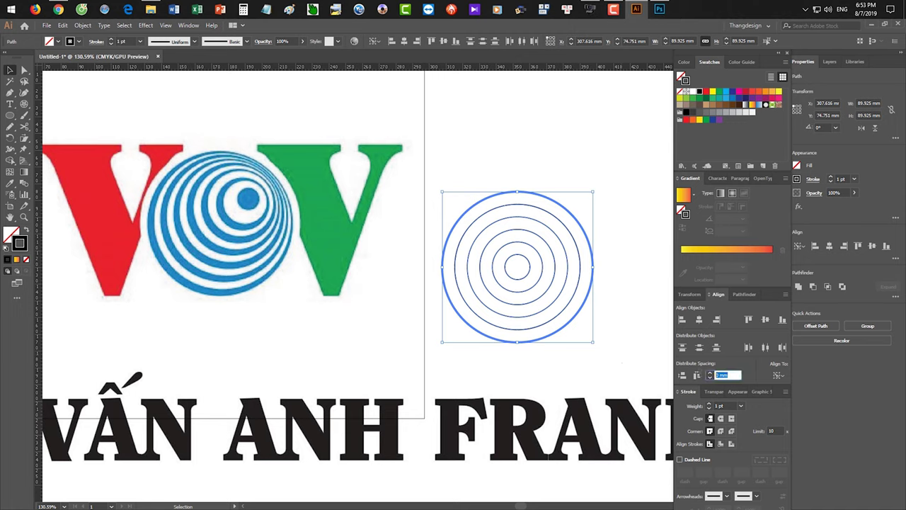
{"action": "type", "text": "4"}
{"action": "left_click", "coordinate": [699, 375]}
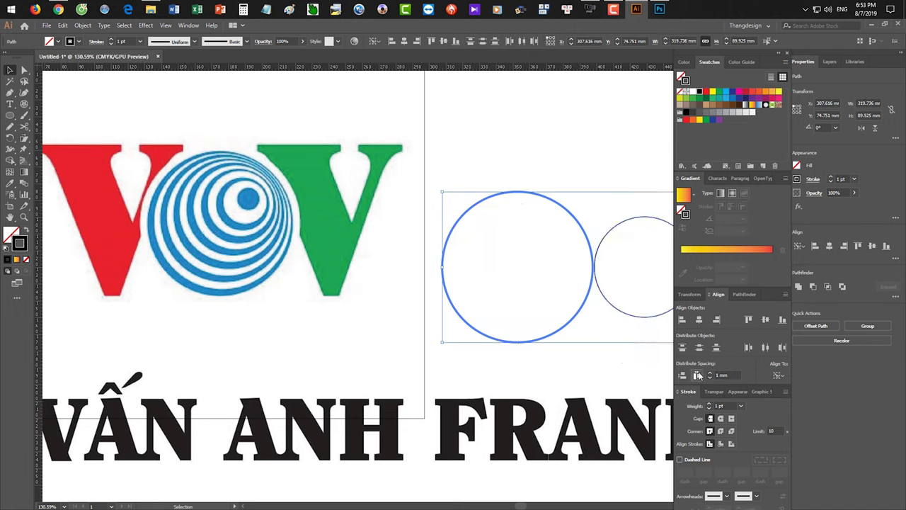
{"action": "key", "text": "ctrl+z"}
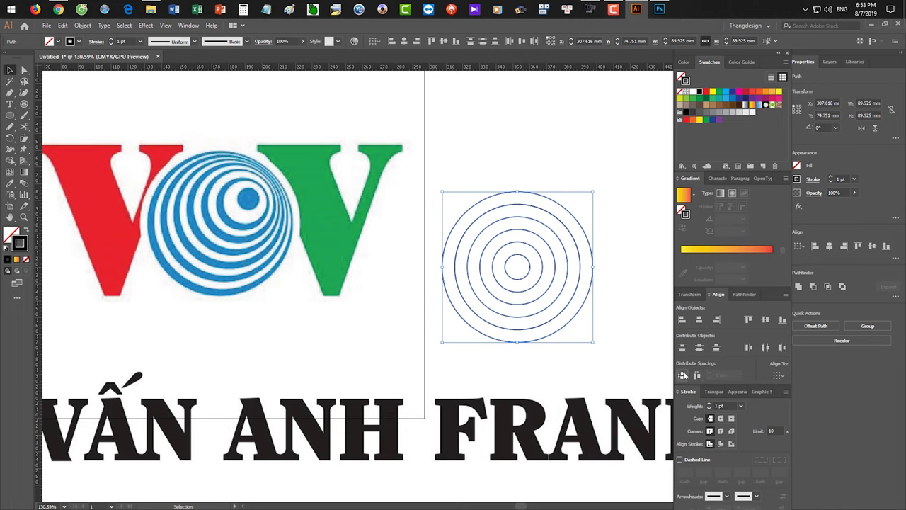
{"action": "left_click", "coordinate": [570, 215]}
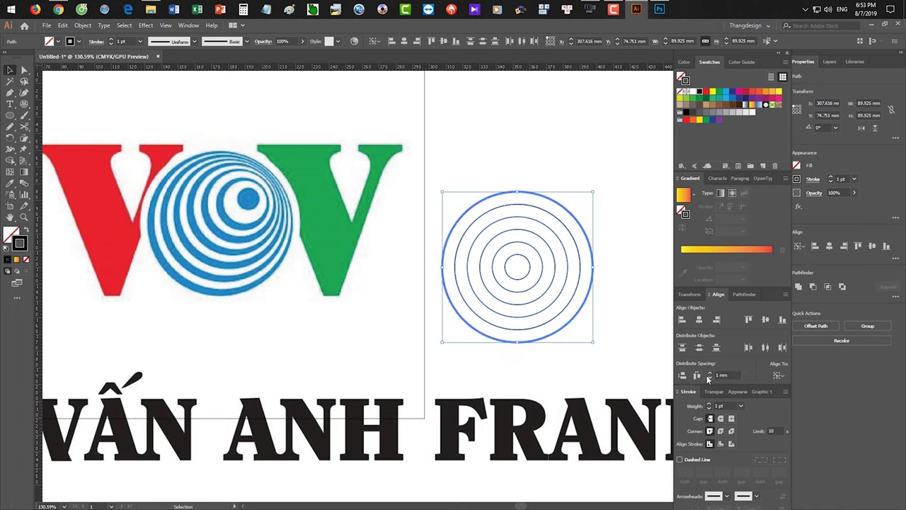
{"action": "left_click", "coordinate": [717, 320]}
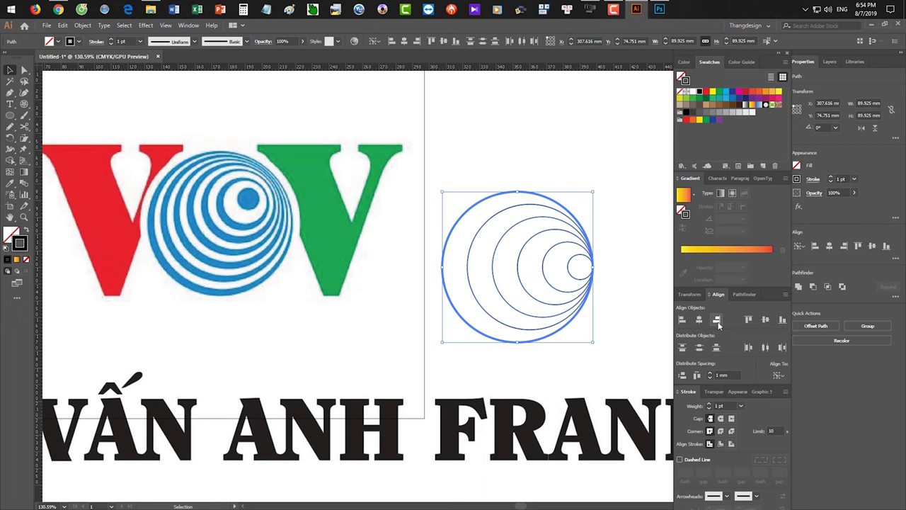
{"action": "key", "text": "a"}
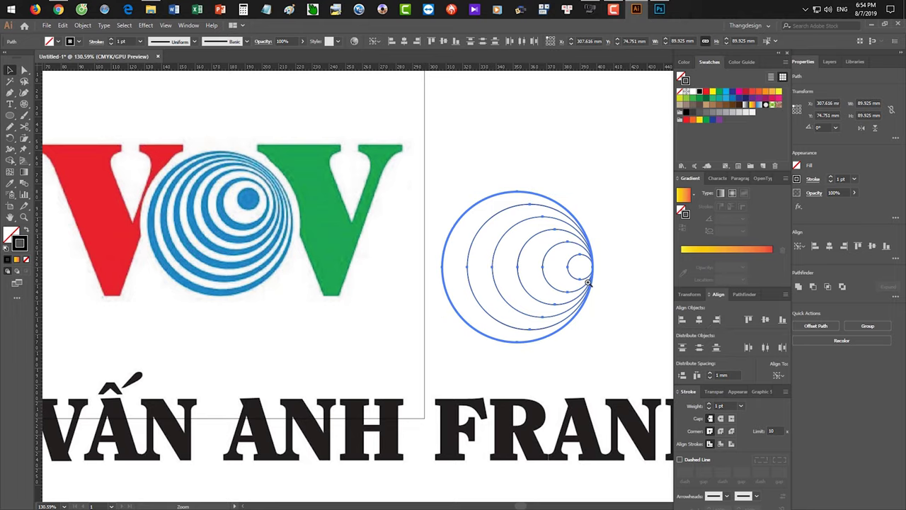
{"action": "scroll", "coordinate": [585, 295], "scroll_direction": "up", "scroll_amount": 5}
{"action": "scroll", "coordinate": [645, 347], "scroll_direction": "down", "scroll_amount": 3}
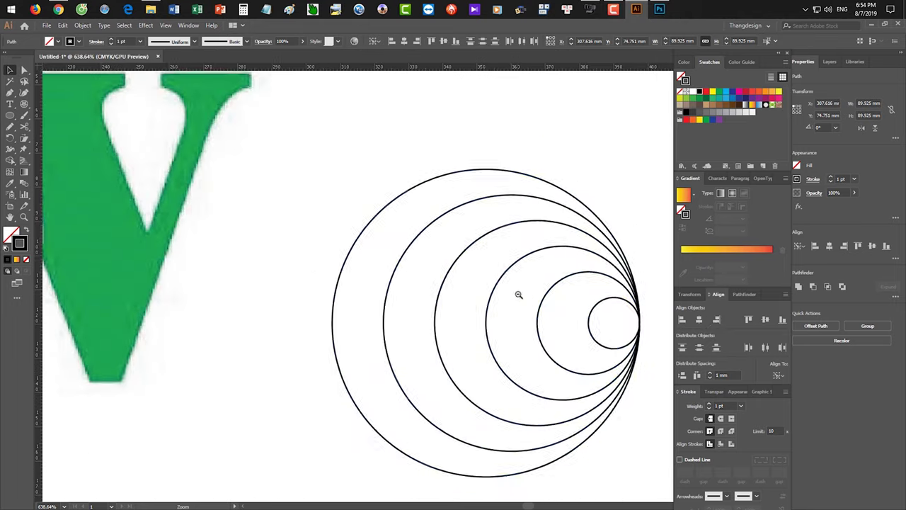
{"action": "key", "text": "ctrl+z"}
{"action": "key", "text": "v"}
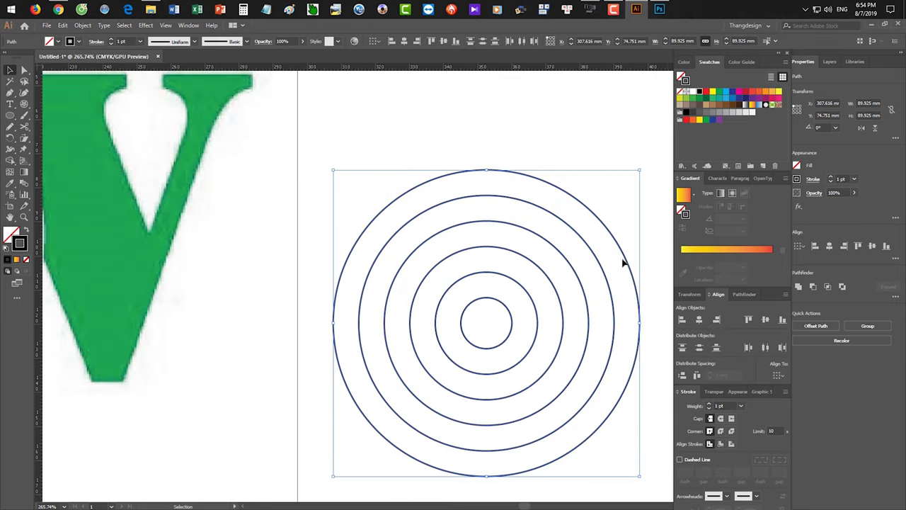
{"action": "left_click", "coordinate": [566, 165]}
{"action": "key", "text": "ctrl+a"}
{"action": "left_click", "coordinate": [725, 374]}
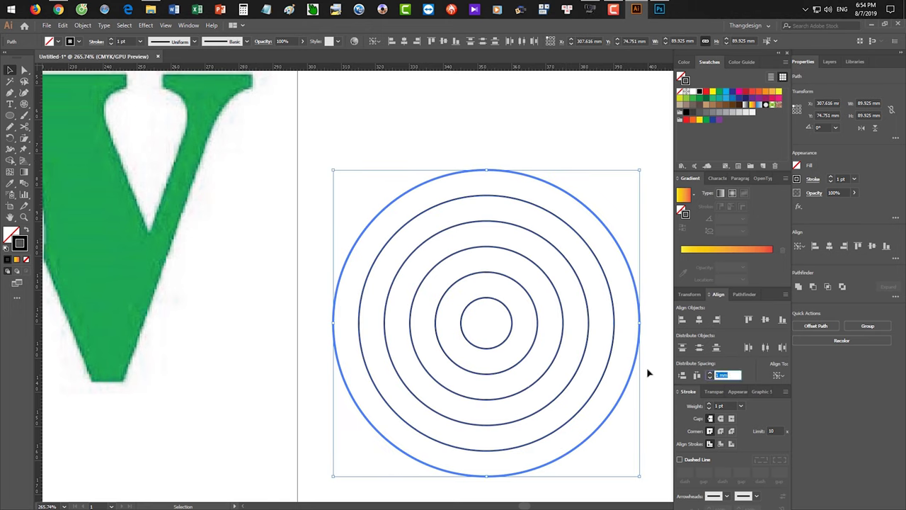
{"action": "key", "text": "Return"}
{"action": "left_click", "coordinate": [716, 320]}
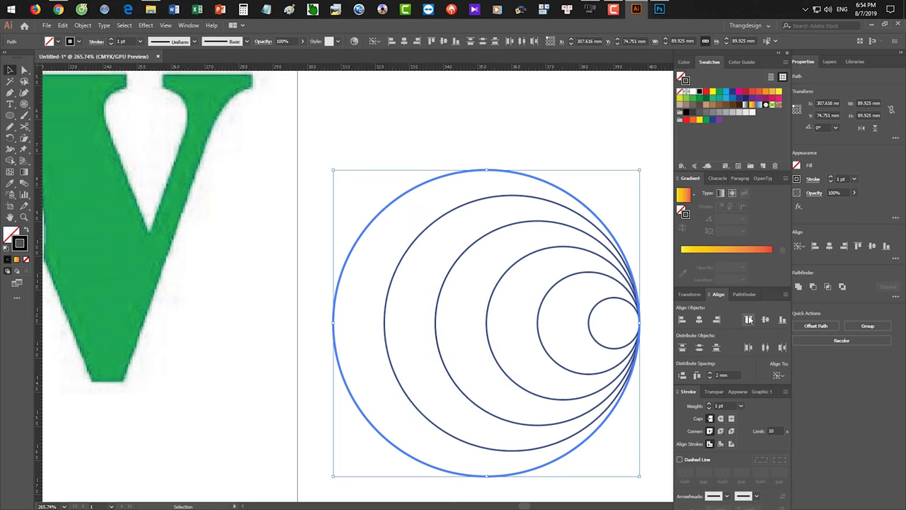
{"action": "left_click", "coordinate": [747, 319]}
{"action": "left_click", "coordinate": [765, 320]}
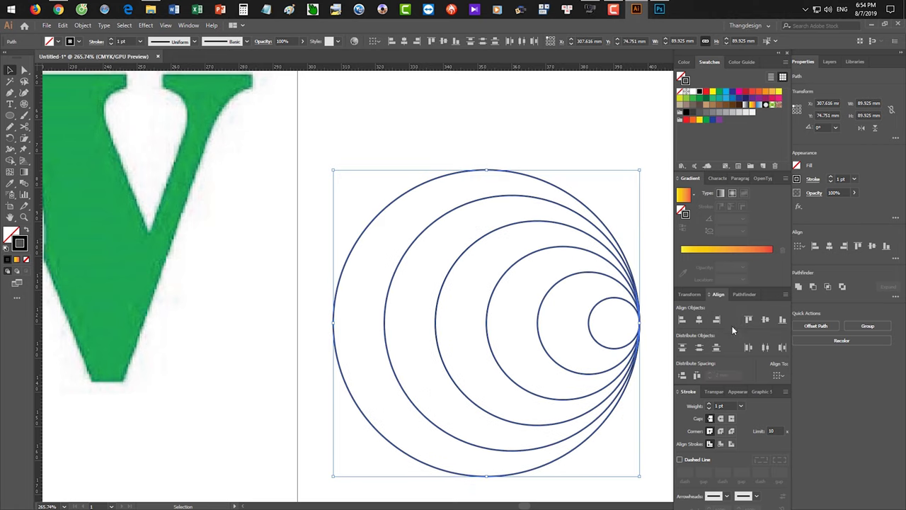
{"action": "left_click_drag", "start_coordinate": [637, 457], "coordinate": [553, 421]}
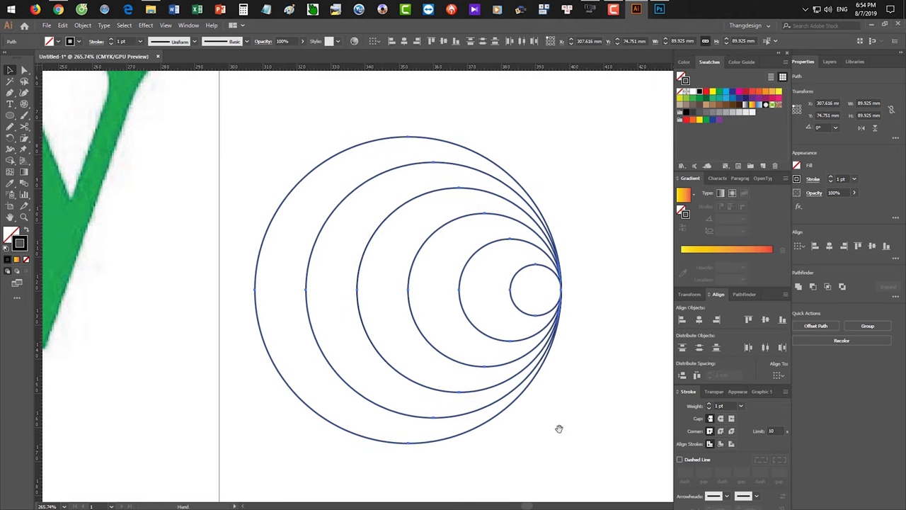
{"action": "left_click", "coordinate": [575, 337]}
{"action": "key", "text": "z"}
{"action": "left_click_drag", "start_coordinate": [576, 337], "coordinate": [615, 385]}
{"action": "key", "text": "v"}
{"action": "left_click_drag", "start_coordinate": [273, 169], "coordinate": [607, 443]}
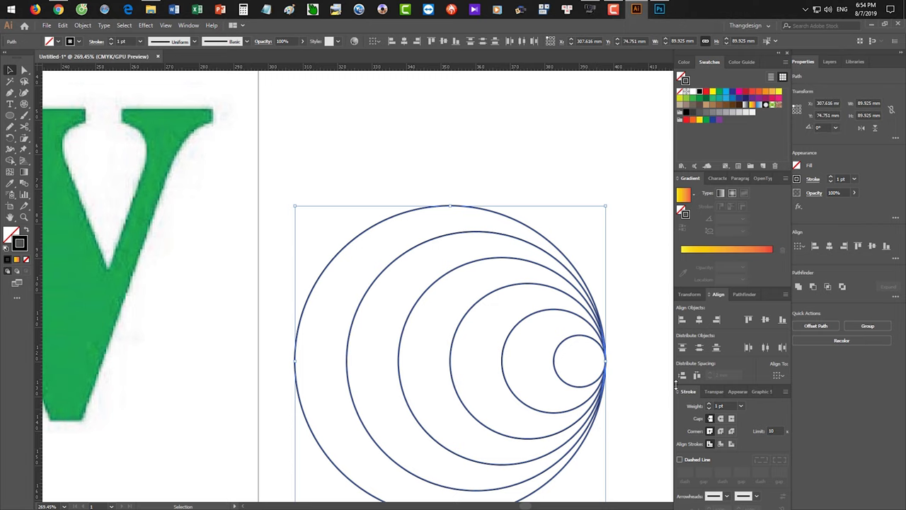
{"action": "key", "text": "ctrl+z"}
{"action": "left_click", "coordinate": [616, 269]}
{"action": "left_click_drag", "start_coordinate": [616, 269], "coordinate": [560, 214]}
{"action": "left_click", "coordinate": [356, 373]}
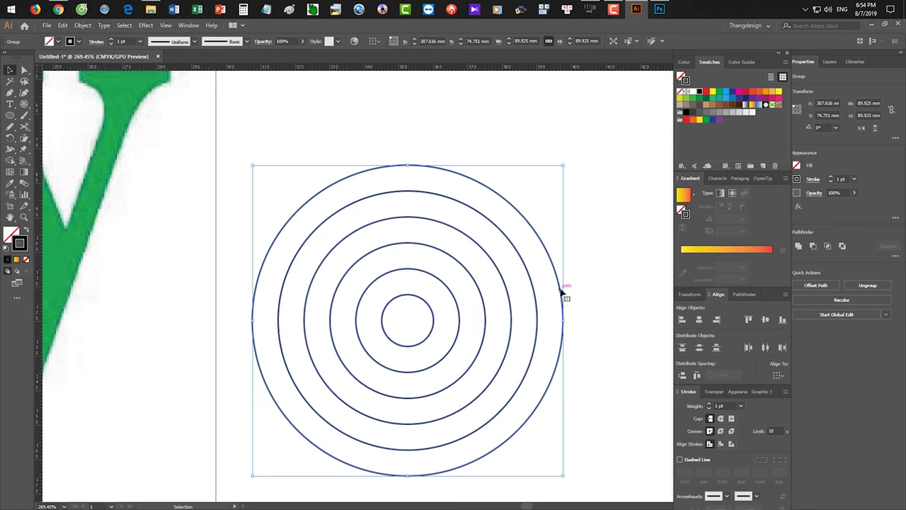
{"action": "left_click", "coordinate": [575, 296]}
{"action": "left_click_drag", "start_coordinate": [579, 228], "coordinate": [297, 395]}
{"action": "left_click", "coordinate": [496, 216]}
{"action": "left_click_drag", "start_coordinate": [512, 206], "coordinate": [530, 205]}
{"action": "key", "text": "ctrl+z"}
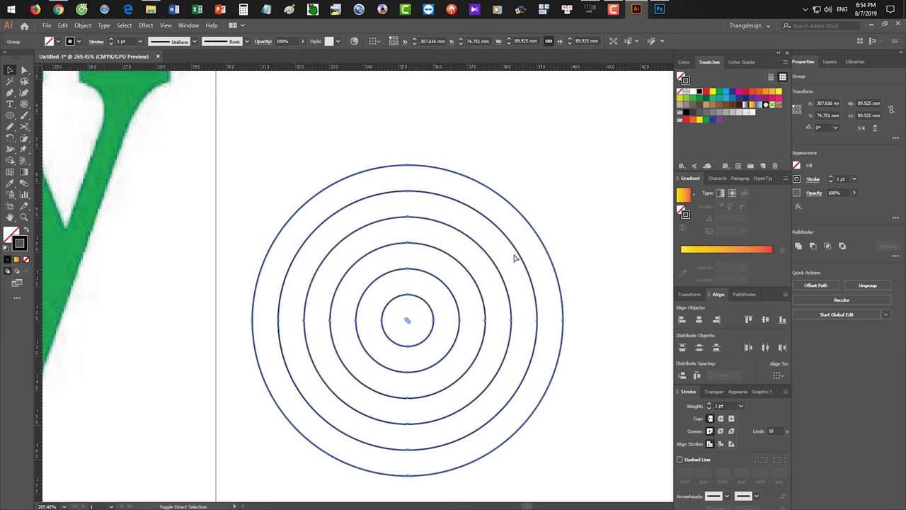
{"action": "left_click", "coordinate": [542, 229]}
{"action": "left_click", "coordinate": [520, 217]}
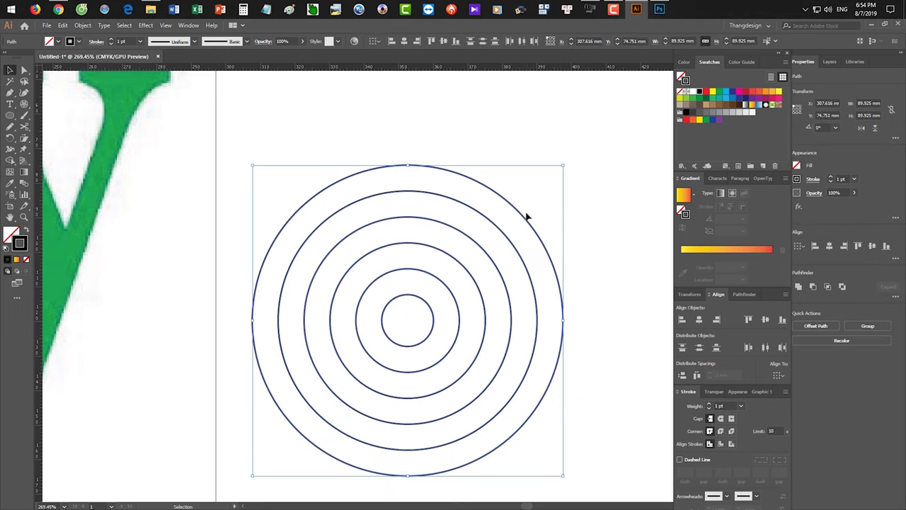
{"action": "left_click", "coordinate": [522, 218]}
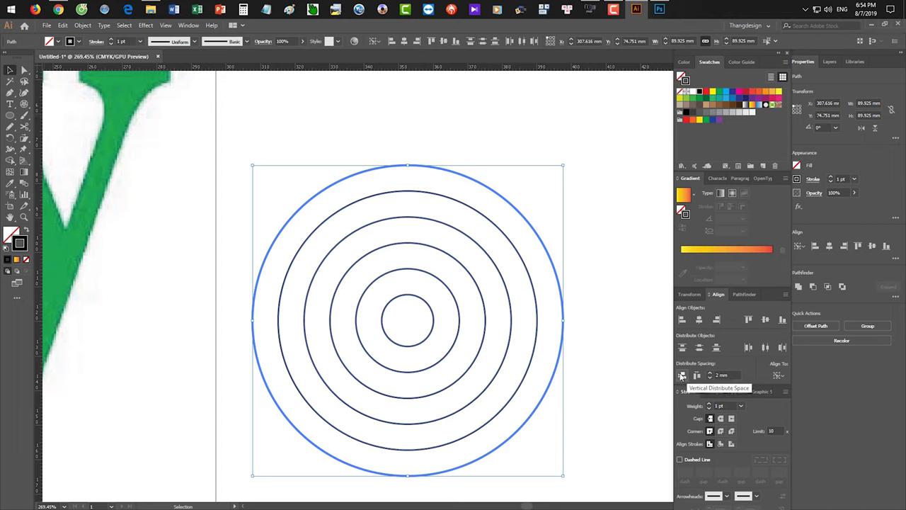
{"action": "left_click", "coordinate": [721, 375]}
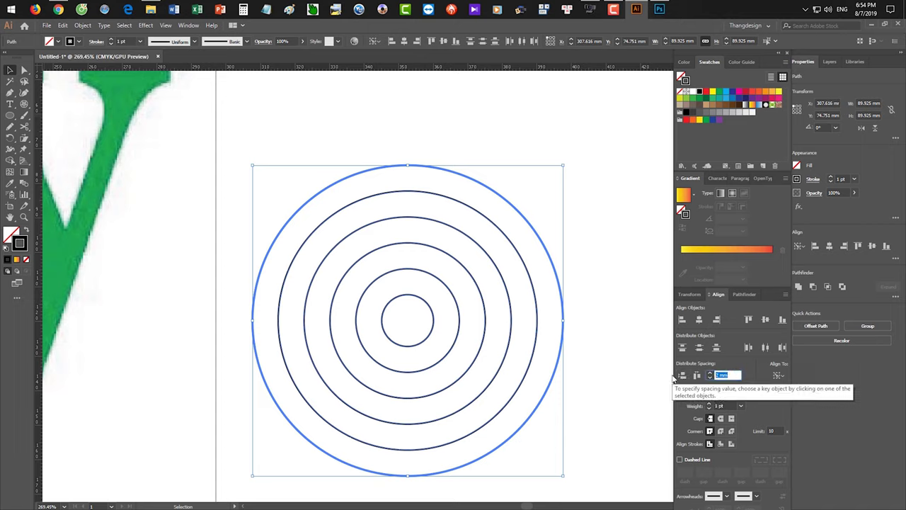
{"action": "type", "text": "3"}
{"action": "left_click", "coordinate": [682, 376]}
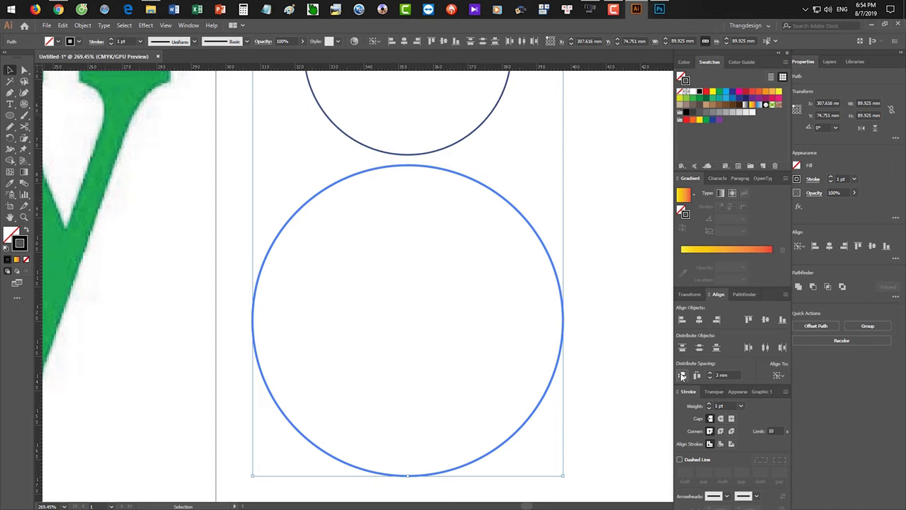
{"action": "key", "text": "ctrl+minus"}
{"action": "key", "text": "ctrl+minus"}
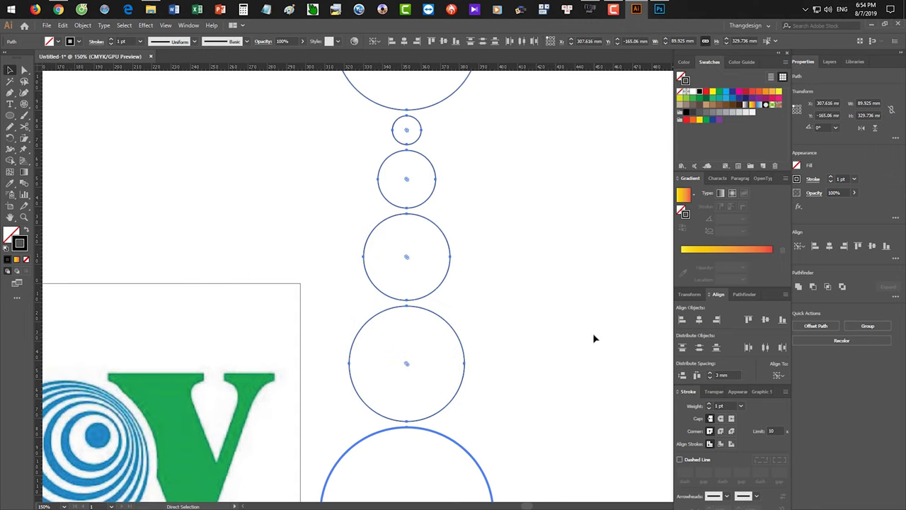
{"action": "left_click_drag", "start_coordinate": [478, 344], "coordinate": [509, 353]}
{"action": "scroll", "coordinate": [498, 364], "scroll_direction": "down", "scroll_amount": 5}
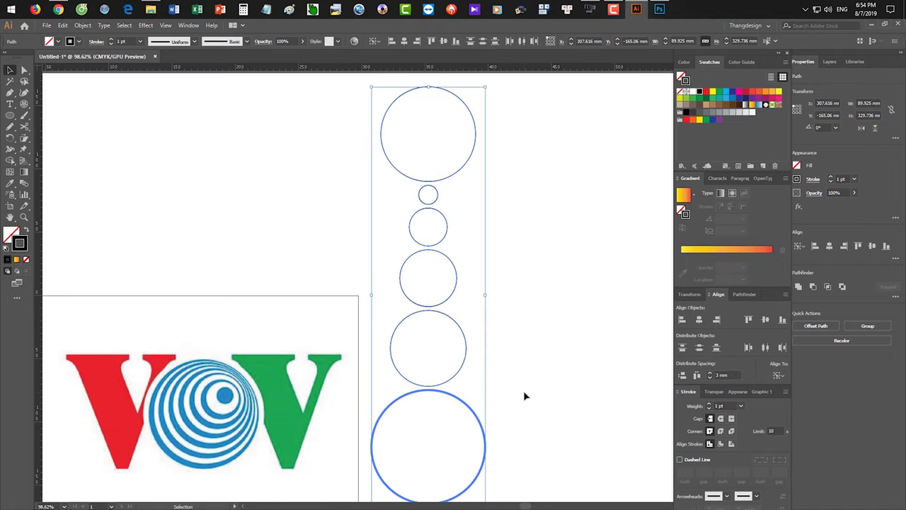
{"action": "left_click", "coordinate": [478, 289]}
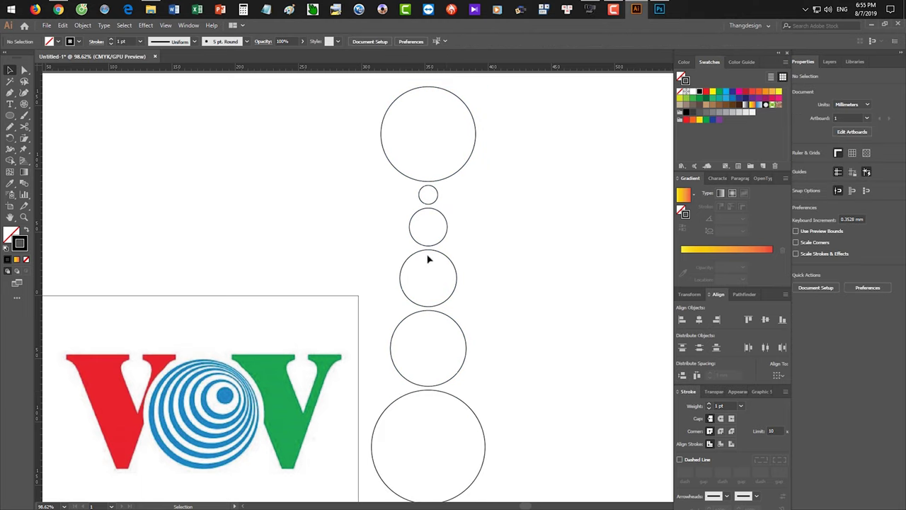
{"action": "key", "text": "ctrl+z"}
{"action": "key", "text": "ctrl+z"}
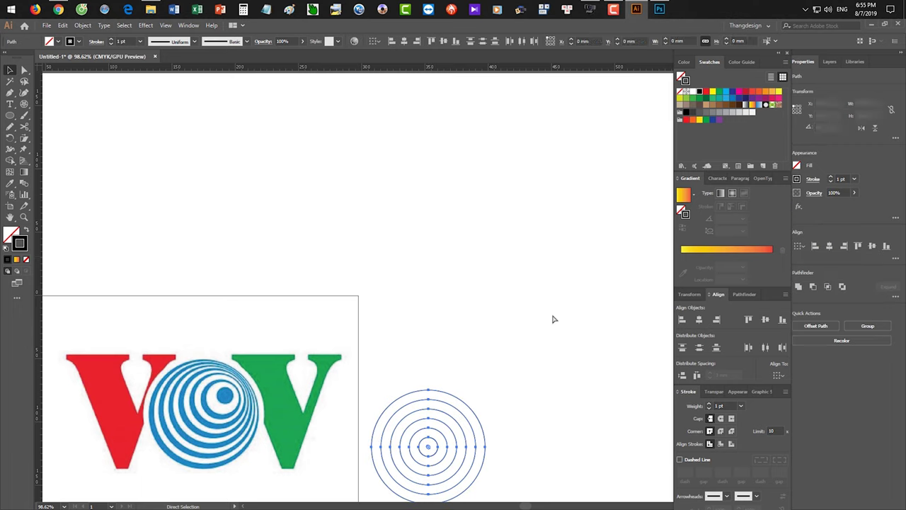
Spread the circles into an evenly spaced horizontal row, then undo it
{"action": "left_click_drag", "start_coordinate": [525, 421], "coordinate": [536, 278]}
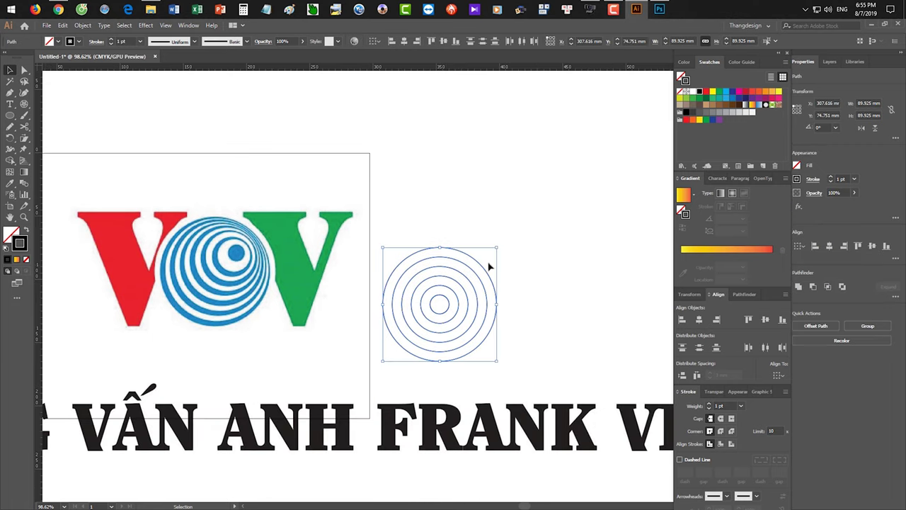
{"action": "left_click", "coordinate": [696, 375]}
{"action": "left_click_drag", "start_coordinate": [519, 350], "coordinate": [293, 328]}
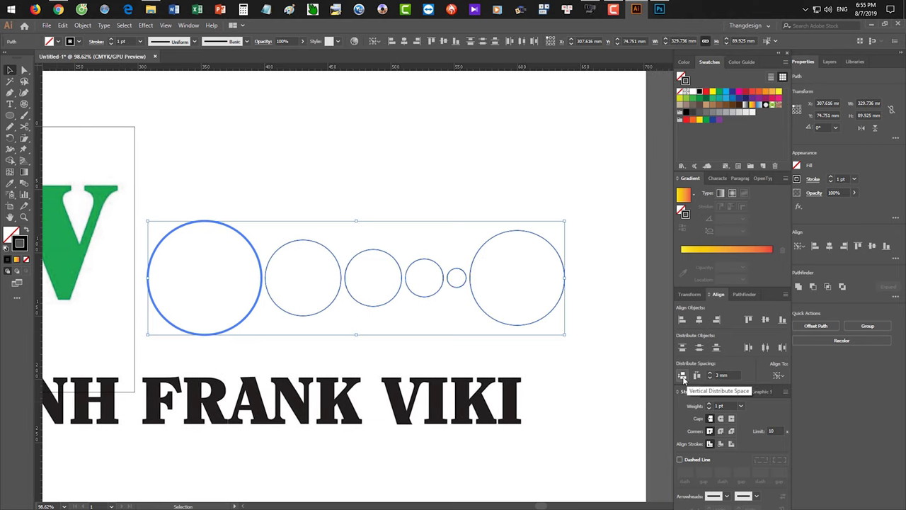
{"action": "left_click", "coordinate": [295, 341]}
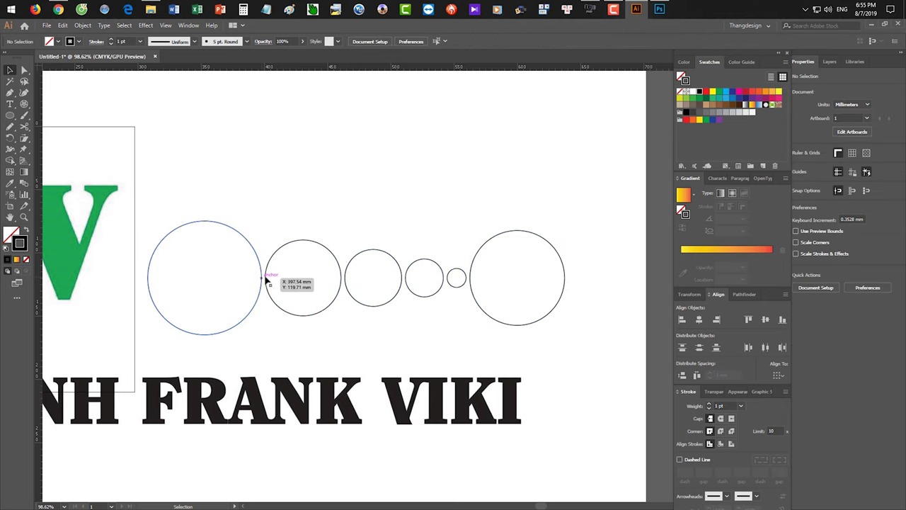
{"action": "key", "text": "ctrl+z"}
{"action": "key", "text": "ctrl+z"}
Reselect the concentric circles, distribute them into a vertical column, then undo
{"action": "left_click", "coordinate": [348, 283]}
{"action": "scroll", "coordinate": [422, 247], "scroll_direction": "up", "scroll_amount": 3}
{"action": "left_click_drag", "start_coordinate": [480, 256], "coordinate": [506, 247]}
{"action": "left_click_drag", "start_coordinate": [525, 281], "coordinate": [344, 245]}
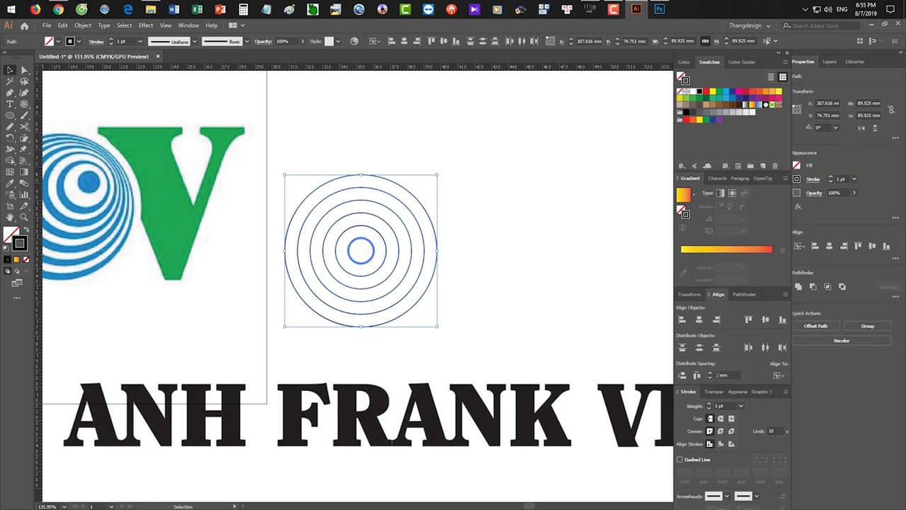
{"action": "left_click", "coordinate": [682, 375]}
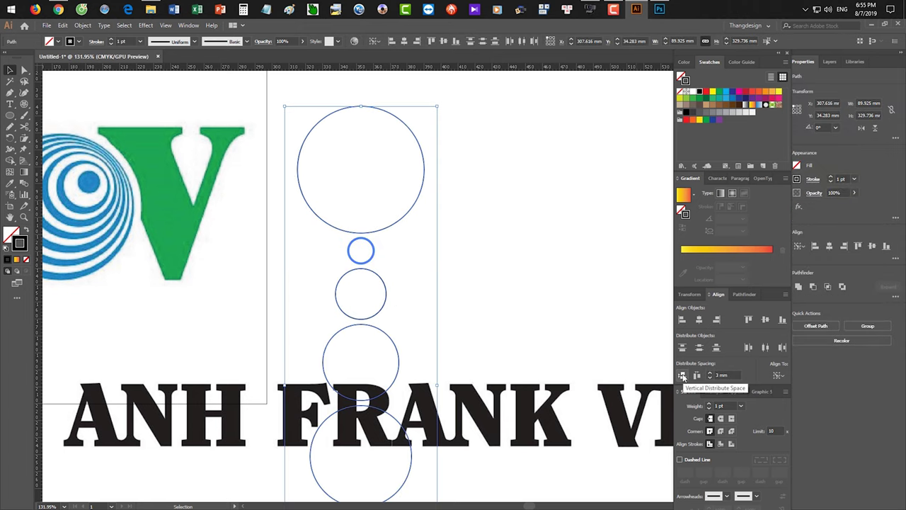
{"action": "key", "text": "ctrl+z"}
Align all six circles to their right edges so they touch at one point
{"action": "left_click_drag", "start_coordinate": [479, 290], "coordinate": [259, 208]}
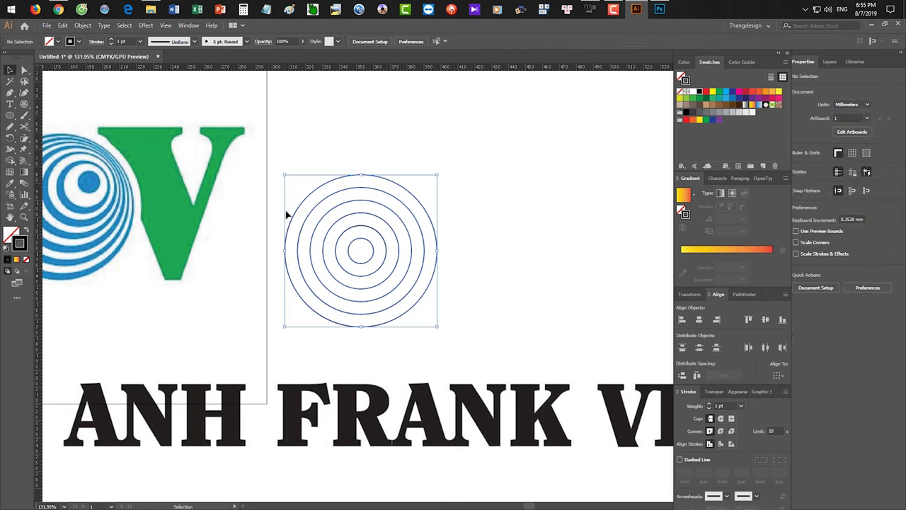
{"action": "left_click", "coordinate": [716, 319]}
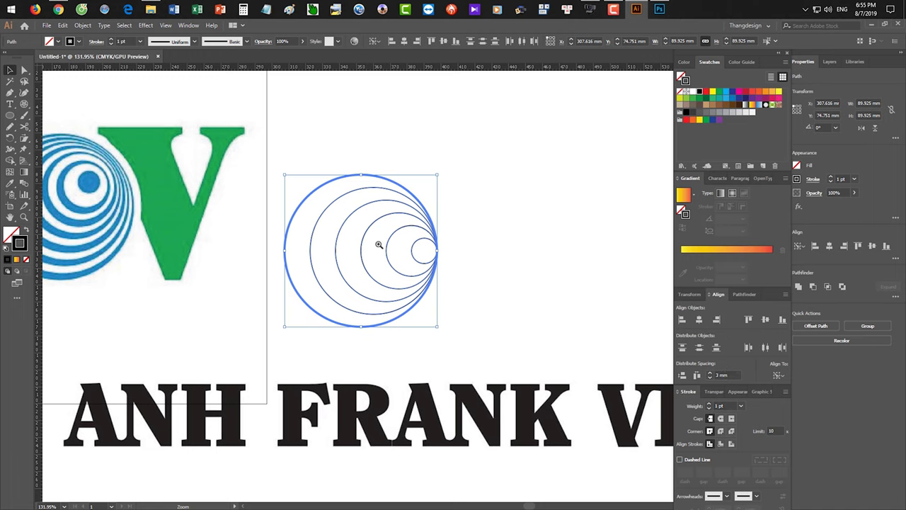
{"action": "scroll", "coordinate": [395, 253], "scroll_direction": "up", "scroll_amount": 3}
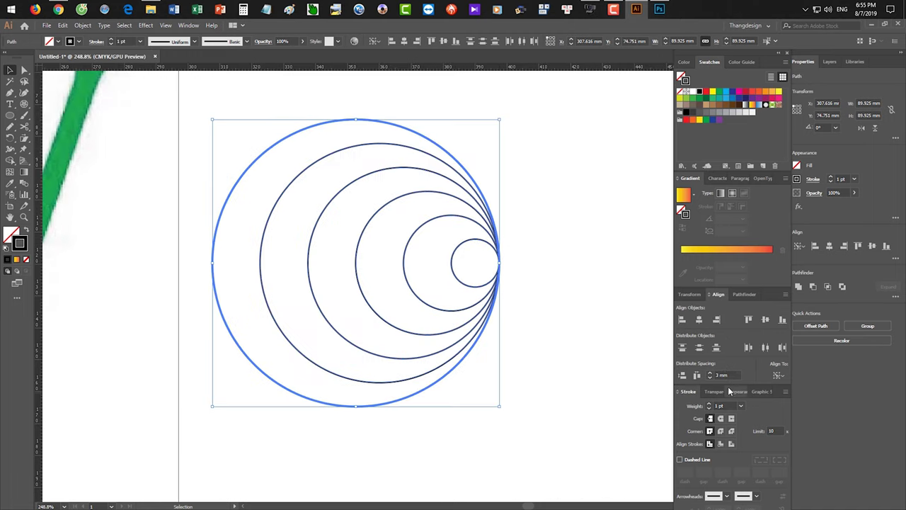
{"action": "left_click", "coordinate": [566, 305]}
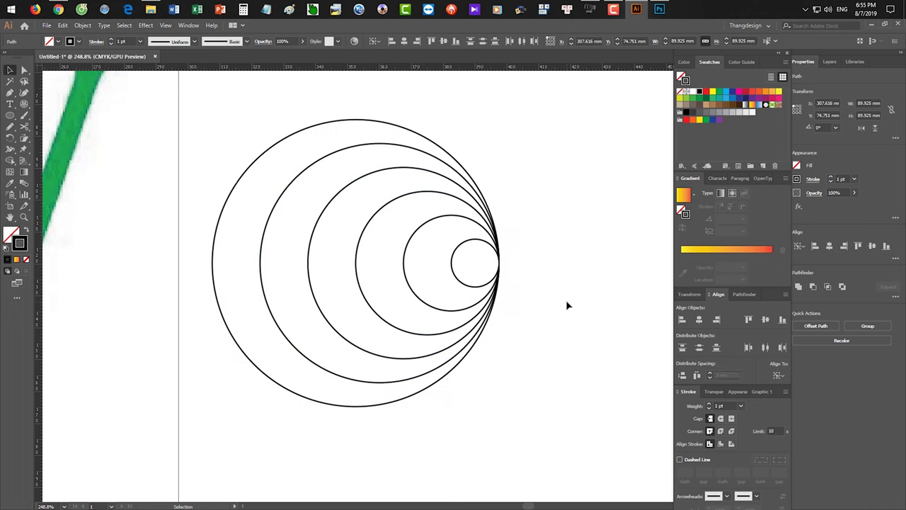
{"action": "left_click_drag", "start_coordinate": [10, 115], "coordinate": [42, 139]}
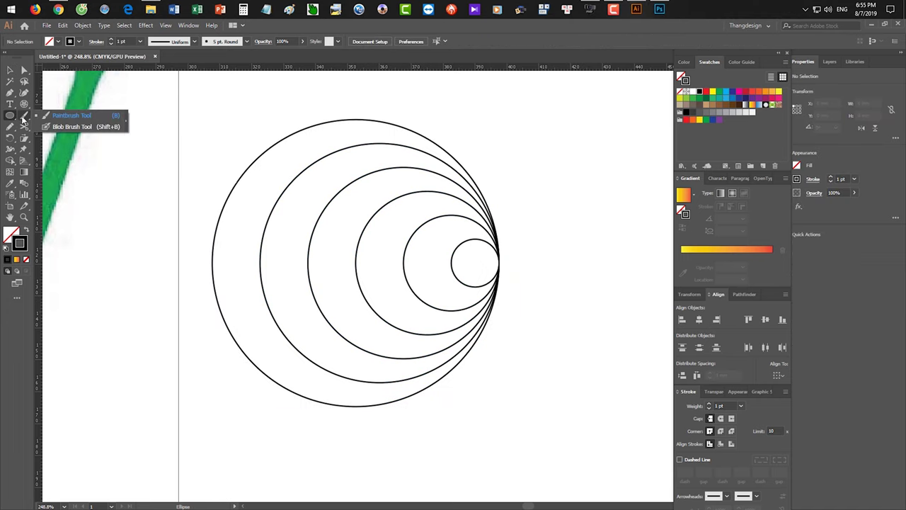
{"action": "left_click_drag", "start_coordinate": [24, 103], "coordinate": [51, 107]}
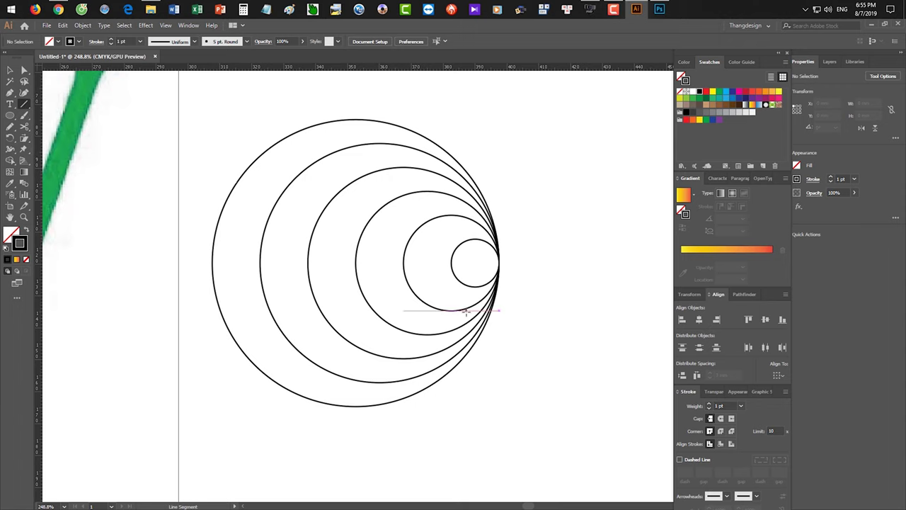
{"action": "scroll", "coordinate": [453, 323], "scroll_direction": "up", "scroll_amount": 2}
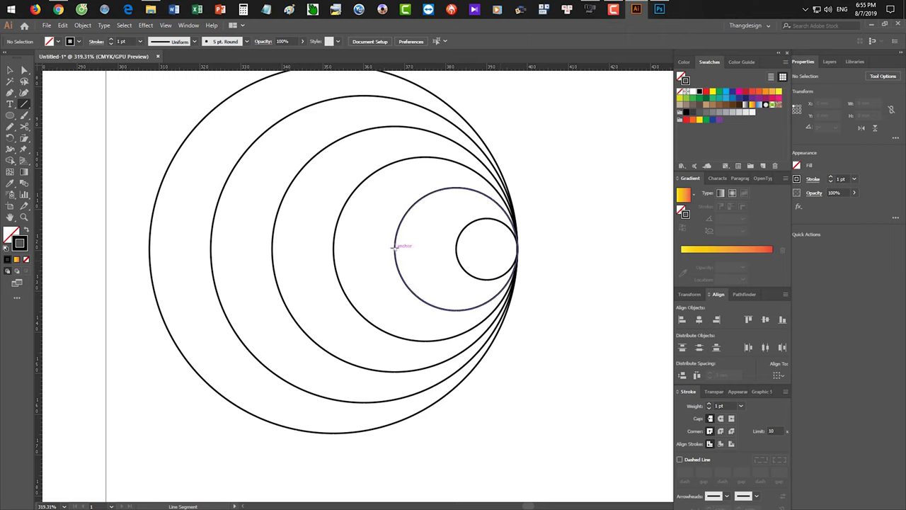
{"action": "left_click_drag", "start_coordinate": [395, 247], "coordinate": [457, 249]}
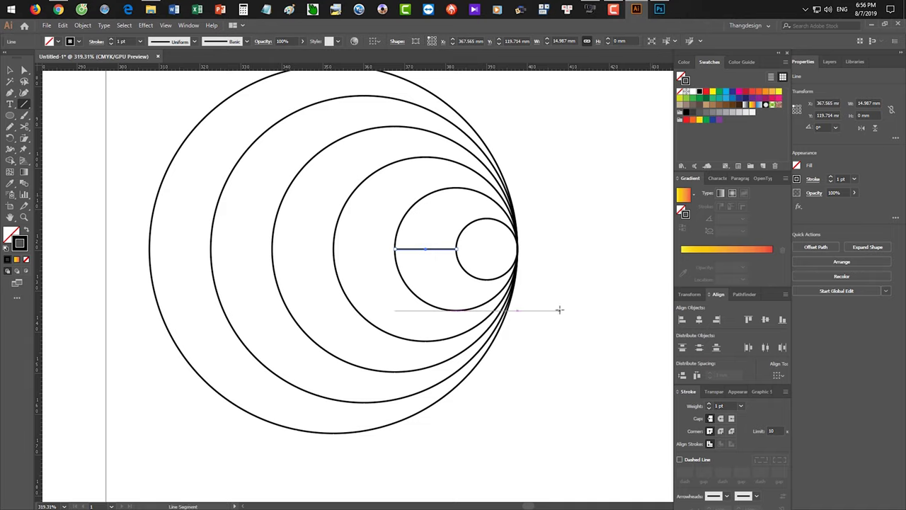
{"action": "key", "text": "Delete"}
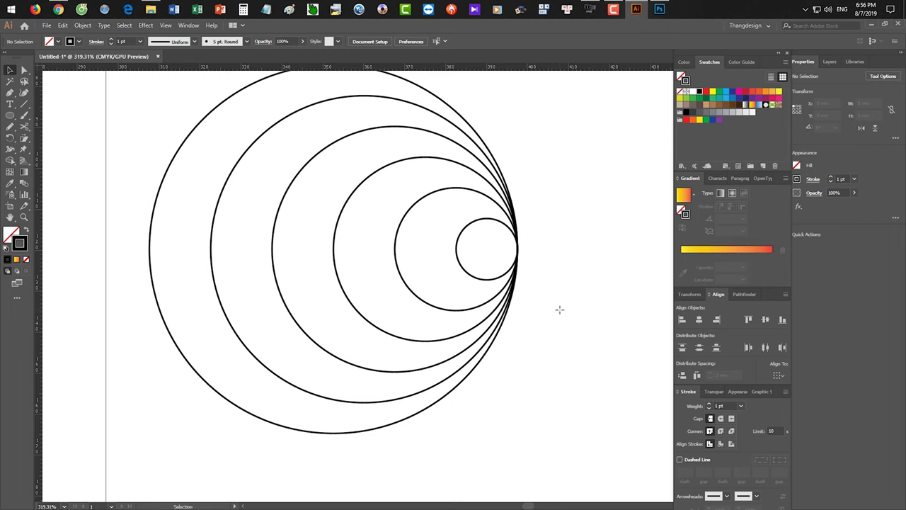
{"action": "left_click", "coordinate": [558, 309], "text": "ctrl+alt"}
{"action": "left_click", "coordinate": [496, 303], "text": "ctrl+alt"}
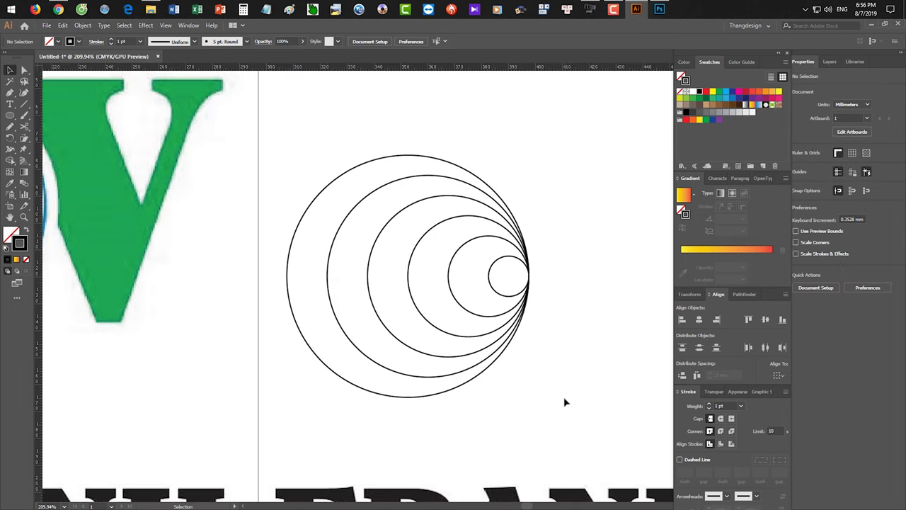
Re-centre the six circles and make the innermost circle the key object
{"action": "left_click_drag", "start_coordinate": [570, 409], "coordinate": [400, 203]}
{"action": "key", "text": "ctrl+alt+shift+h"}
{"action": "left_click", "coordinate": [538, 250]}
{"action": "left_click_drag", "start_coordinate": [329, 303], "coordinate": [526, 368]}
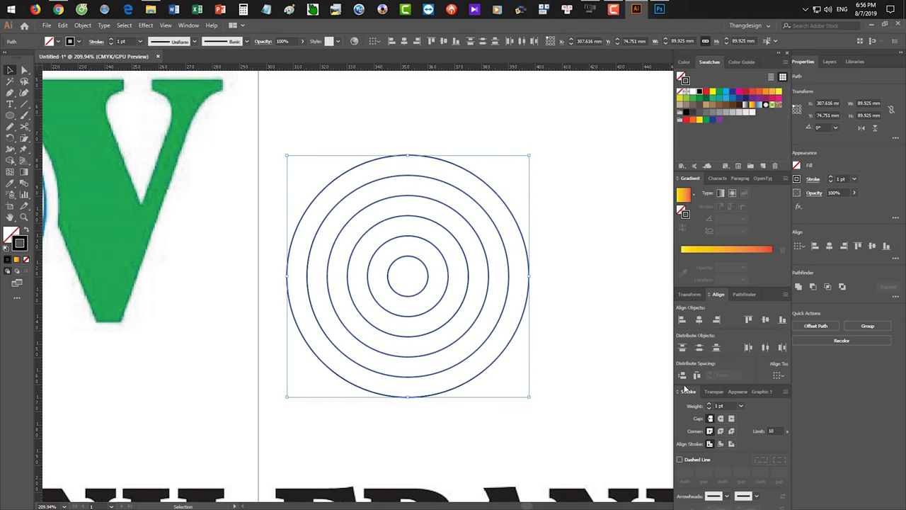
{"action": "left_click", "coordinate": [417, 259]}
Set Distribute Spacing to 1, right-align to the inner circle, then undo
{"action": "left_click", "coordinate": [726, 375]}
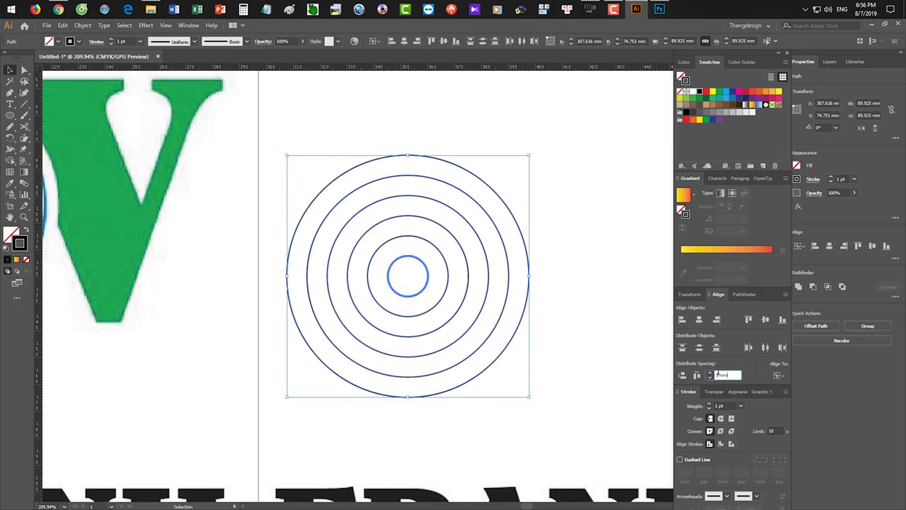
{"action": "key", "text": "BackSpace"}
{"action": "type", "text": "1"}
{"action": "left_click", "coordinate": [715, 320]}
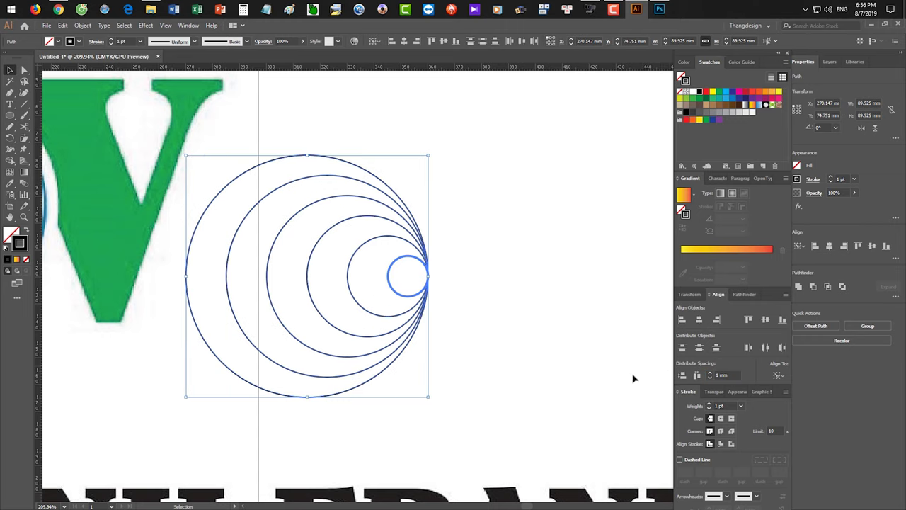
{"action": "key", "text": "ctrl+z"}
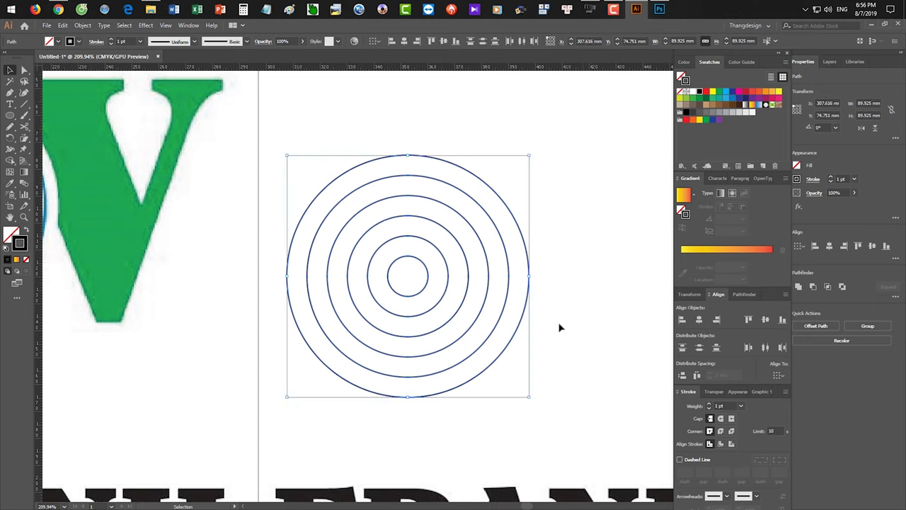
With spacing 10, right-align to the inner circle, then centre the circles back on it
{"action": "left_click", "coordinate": [426, 265]}
{"action": "left_click", "coordinate": [722, 375]}
{"action": "type", "text": "10"}
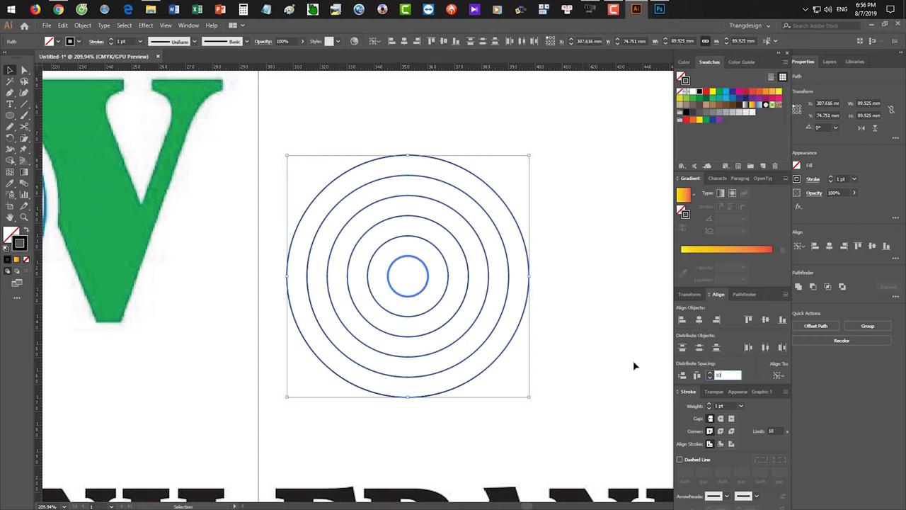
{"action": "left_click", "coordinate": [716, 320]}
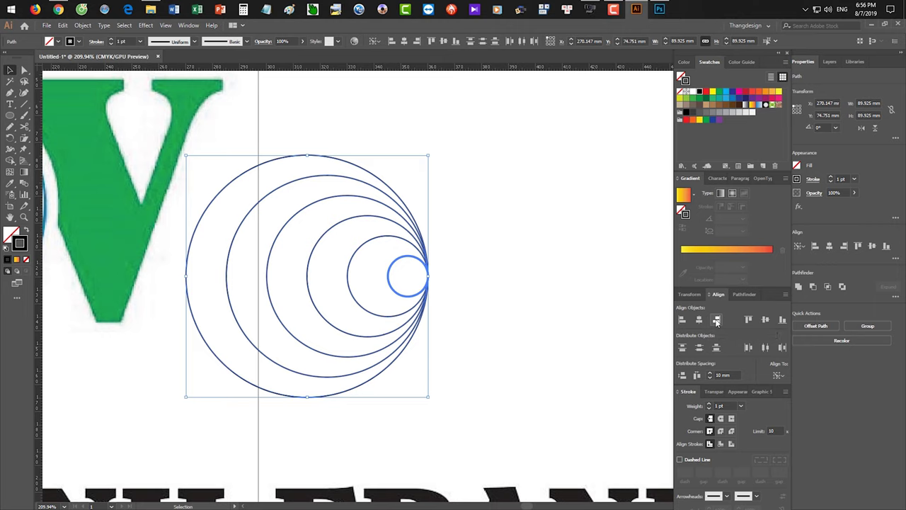
{"action": "left_click", "coordinate": [698, 320]}
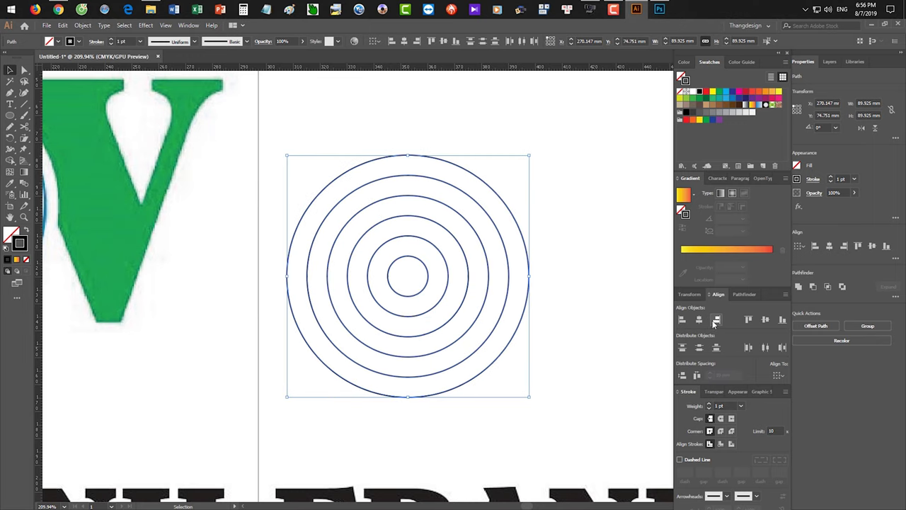
{"action": "left_click", "coordinate": [577, 266]}
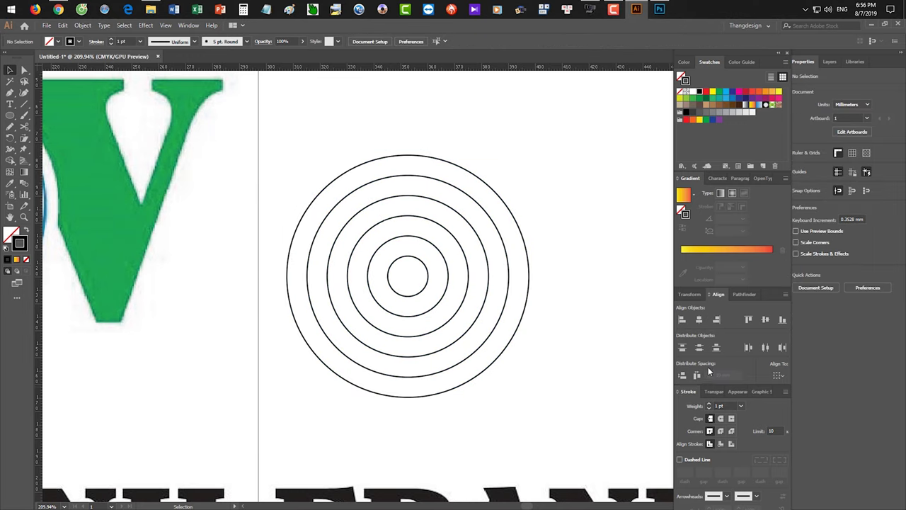
Reselect the circles, make the outer circle the key object, and highlight the spacing value
{"action": "left_click_drag", "start_coordinate": [577, 262], "coordinate": [461, 316]}
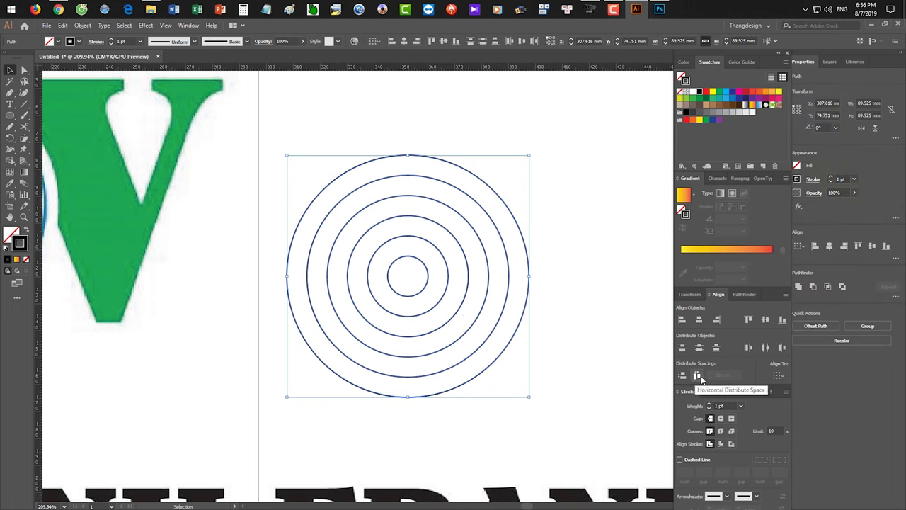
{"action": "left_click", "coordinate": [493, 192]}
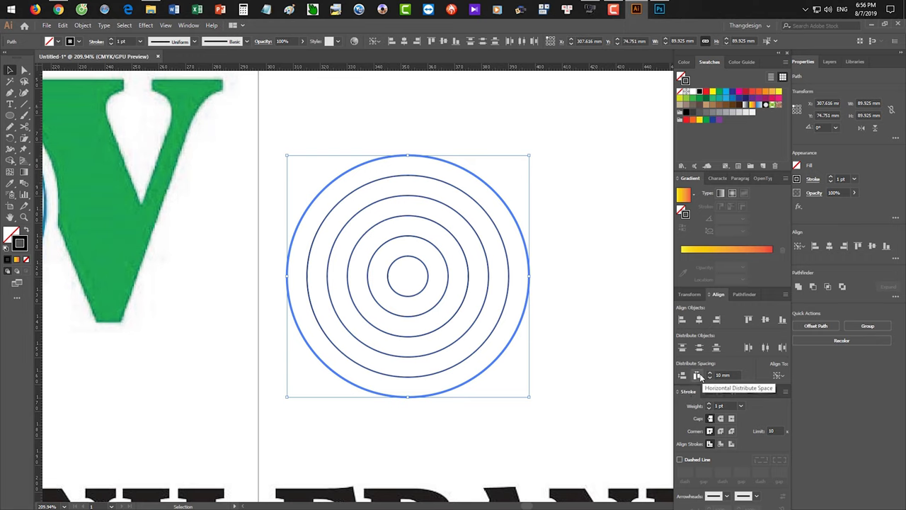
{"action": "left_click", "coordinate": [621, 367]}
{"action": "left_click_drag", "start_coordinate": [581, 234], "coordinate": [514, 319]}
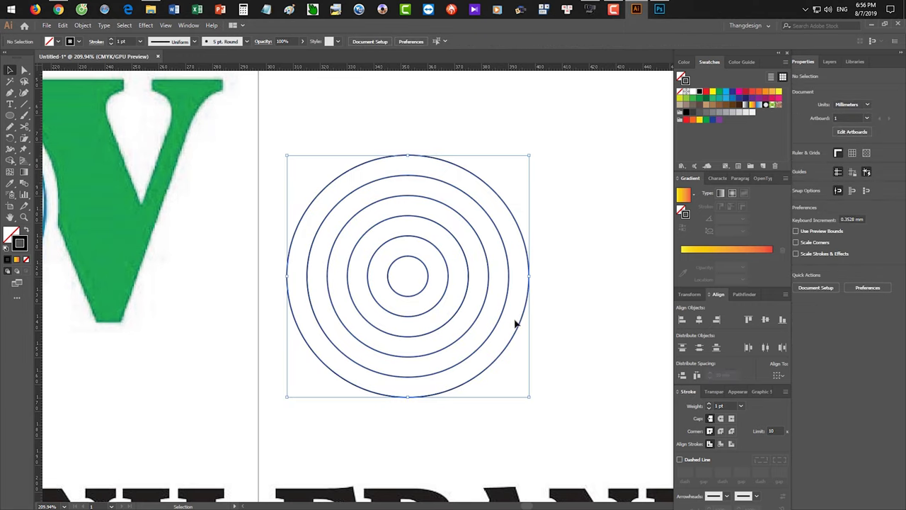
{"action": "left_click", "coordinate": [528, 266]}
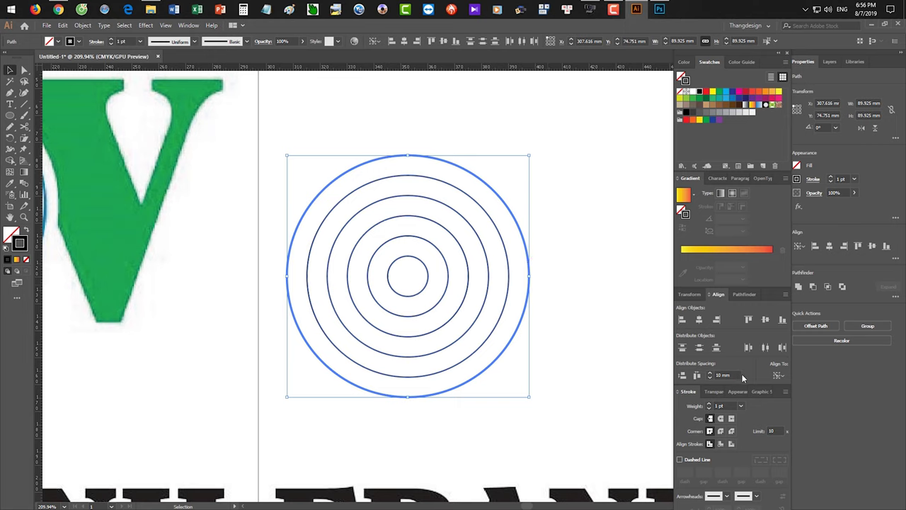
{"action": "left_click_drag", "start_coordinate": [743, 376], "coordinate": [672, 373]}
Hide selection edges, right-align the circles to the outer circle, then undo back to concentric
{"action": "left_click_drag", "start_coordinate": [582, 184], "coordinate": [359, 309]}
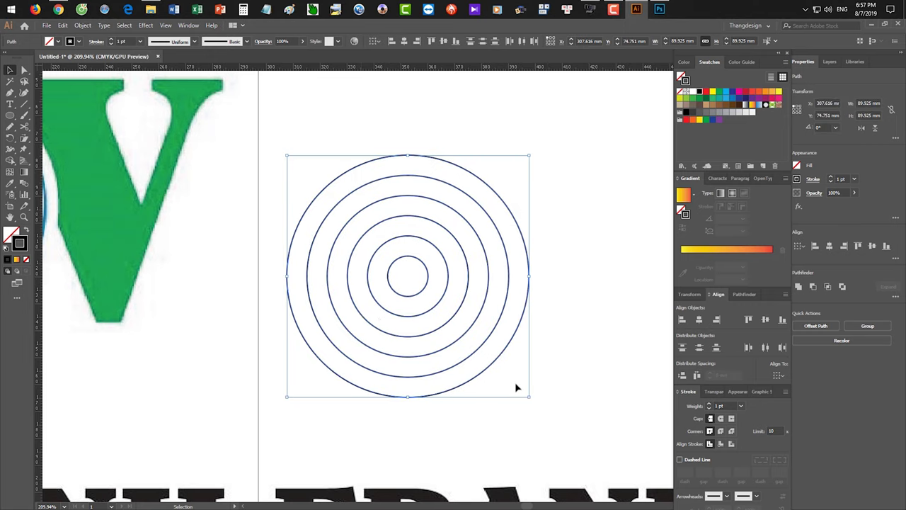
{"action": "key", "text": "ctrl+h"}
{"action": "key", "text": "ctrl+h"}
{"action": "left_click", "coordinate": [528, 290]}
{"action": "left_click", "coordinate": [716, 319]}
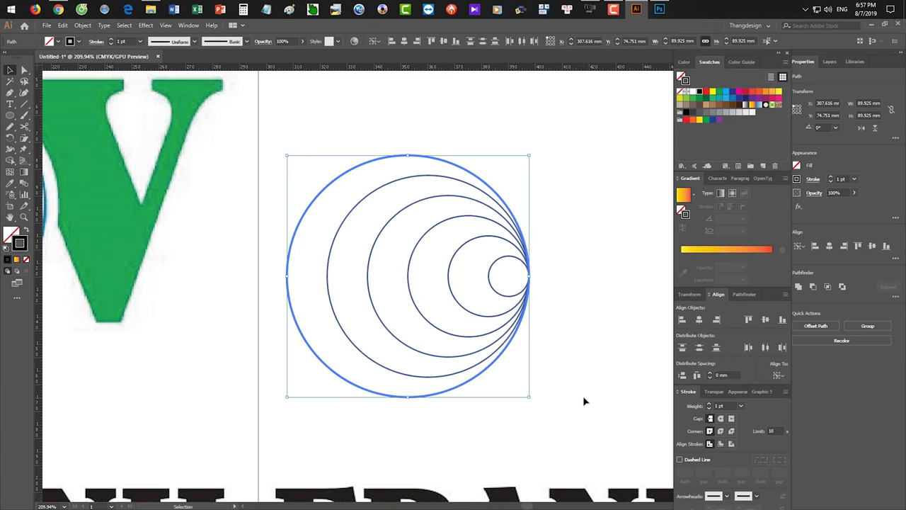
{"action": "key", "text": "ctrl+z"}
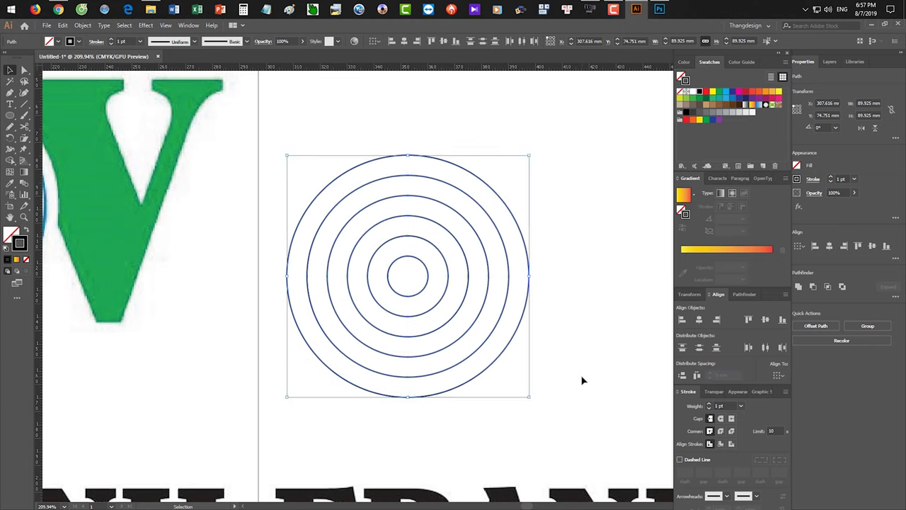
{"action": "left_click", "coordinate": [583, 400]}
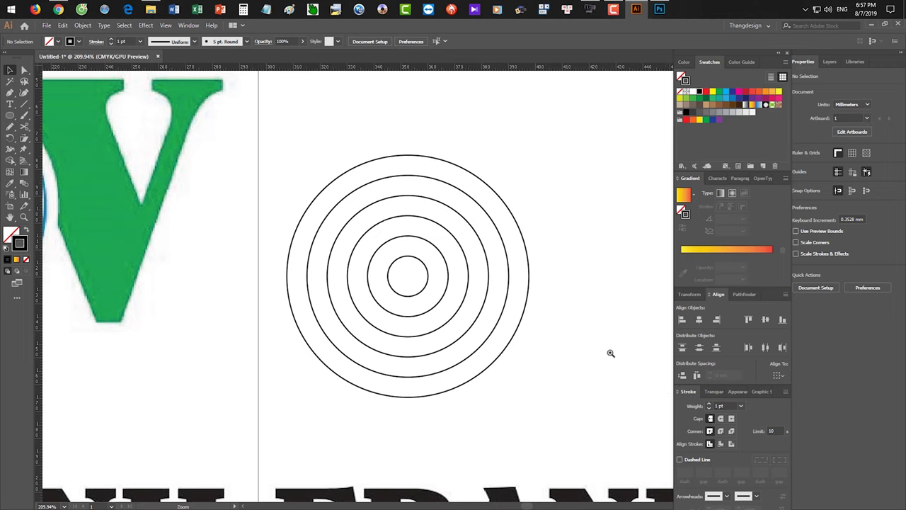
Draw a small black square to the left of the logo
{"action": "scroll", "coordinate": [611, 356], "scroll_direction": "down", "scroll_amount": 3}
{"action": "left_click_drag", "start_coordinate": [434, 270], "coordinate": [287, 278]}
{"action": "left_click_drag", "start_coordinate": [10, 115], "coordinate": [71, 117]}
{"action": "mouse_move", "coordinate": [213, 96]}
{"action": "left_mouse_down"}
{"action": "mouse_move", "coordinate": [277, 140]}
{"action": "mouse_move", "coordinate": [325, 118]}
{"action": "mouse_move", "coordinate": [371, 150]}
{"action": "mouse_move", "coordinate": [417, 135]}
{"action": "mouse_move", "coordinate": [469, 174]}
{"action": "mouse_move", "coordinate": [515, 156]}
{"action": "left_mouse_up"}
{"action": "key", "text": "super+space"}
{"action": "key", "text": "v"}
{"action": "left_click", "coordinate": [559, 259]}
Select the black squares, set one as key object, and distribute them with spacing 50
{"action": "scroll", "coordinate": [165, 116], "scroll_direction": "up", "scroll_amount": 1}
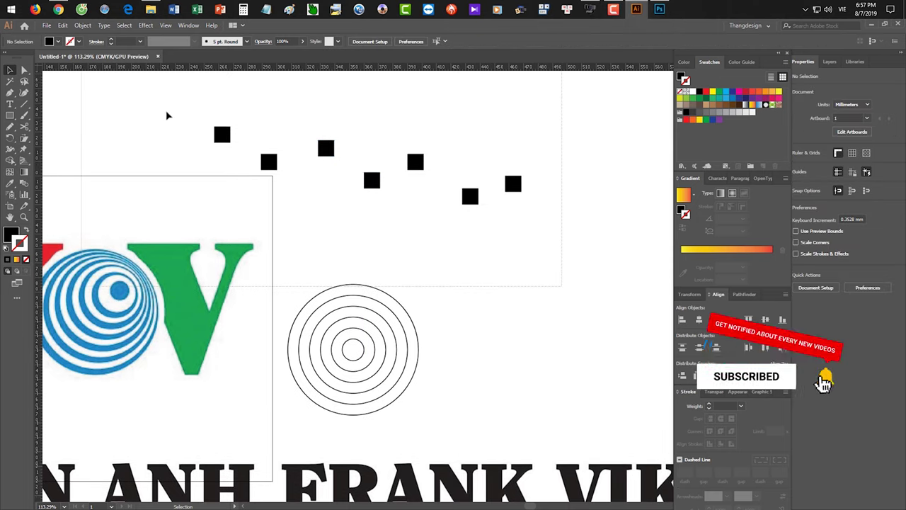
{"action": "left_click_drag", "start_coordinate": [203, 115], "coordinate": [538, 209]}
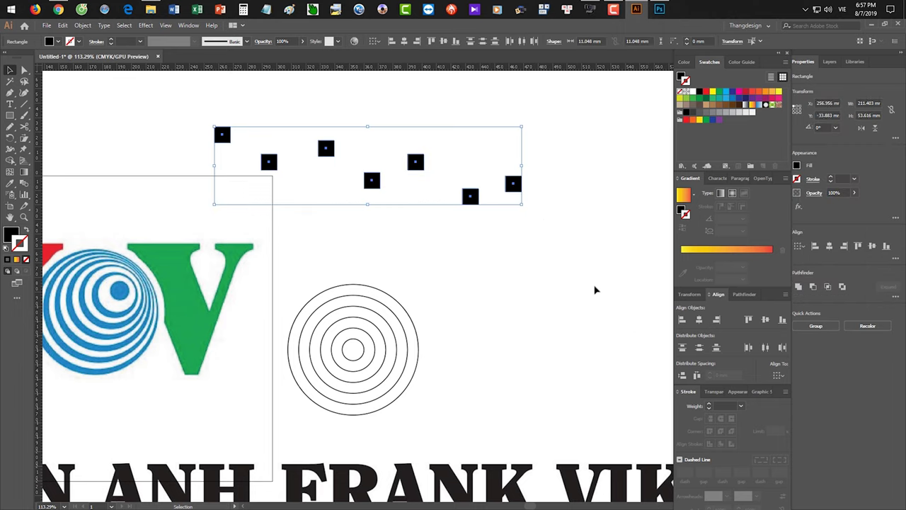
{"action": "left_click", "coordinate": [415, 163]}
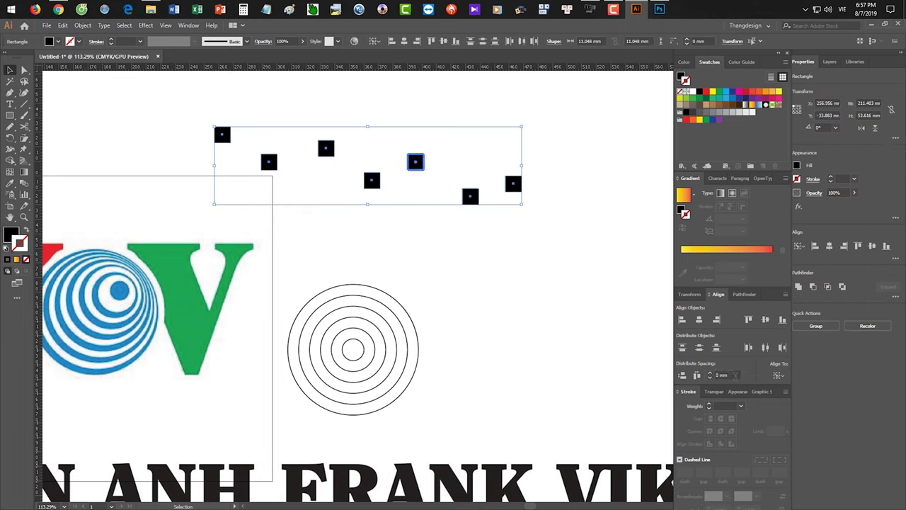
{"action": "left_click", "coordinate": [726, 375]}
{"action": "type", "text": "5"}
{"action": "type", "text": "0"}
{"action": "left_click", "coordinate": [697, 375]}
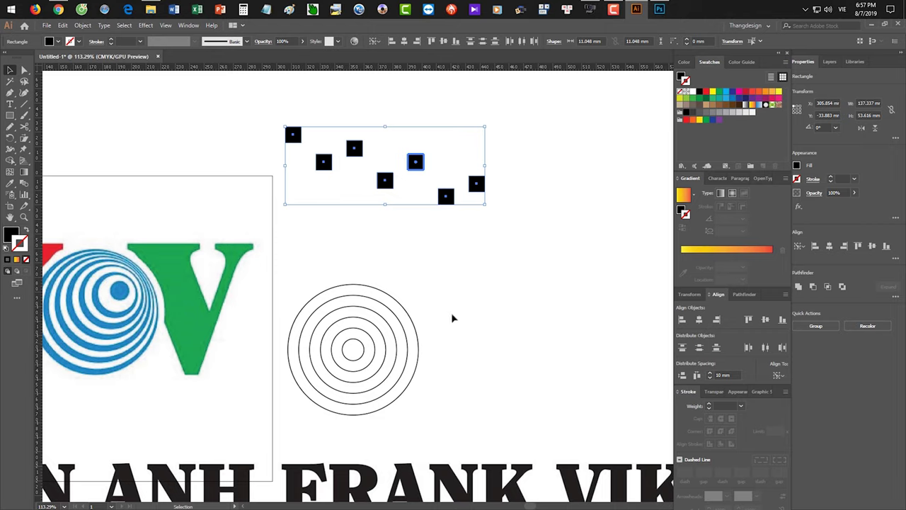
{"action": "left_click", "coordinate": [451, 316]}
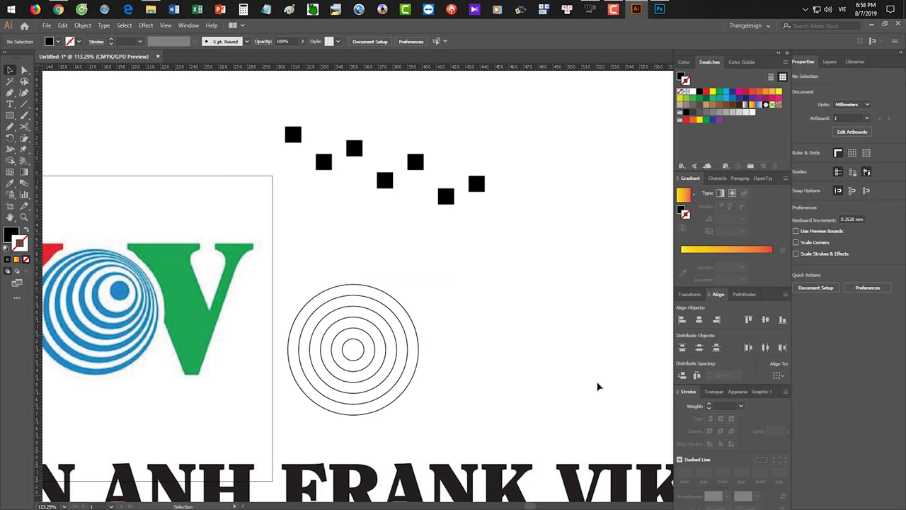
Bring the VOV logo and circles into view and select the concentric circles
{"action": "left_click_drag", "start_coordinate": [408, 314], "coordinate": [549, 256]}
{"action": "left_click_drag", "start_coordinate": [433, 196], "coordinate": [582, 349]}
{"action": "left_click", "coordinate": [582, 349]}
{"action": "left_click_drag", "start_coordinate": [441, 206], "coordinate": [573, 348]}
{"action": "left_click", "coordinate": [573, 347]}
{"action": "left_click_drag", "start_coordinate": [418, 190], "coordinate": [588, 360]}
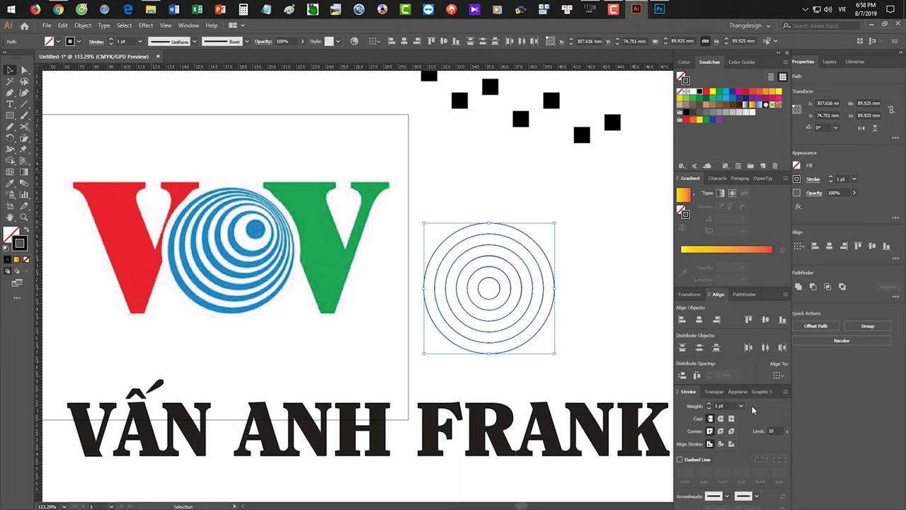
{"action": "left_click", "coordinate": [779, 375]}
{"action": "left_click", "coordinate": [542, 216]}
{"action": "left_click", "coordinate": [622, 305]}
{"action": "left_click", "coordinate": [531, 281]}
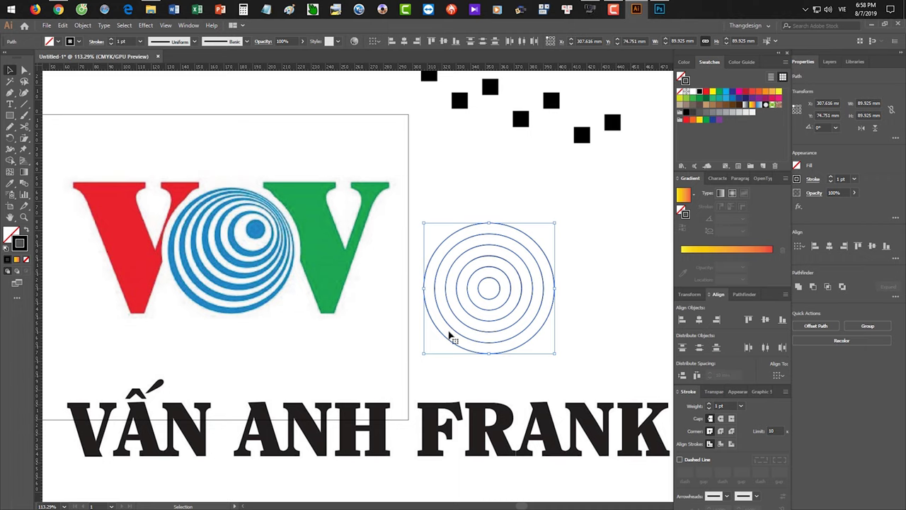
{"action": "left_click", "coordinate": [545, 257]}
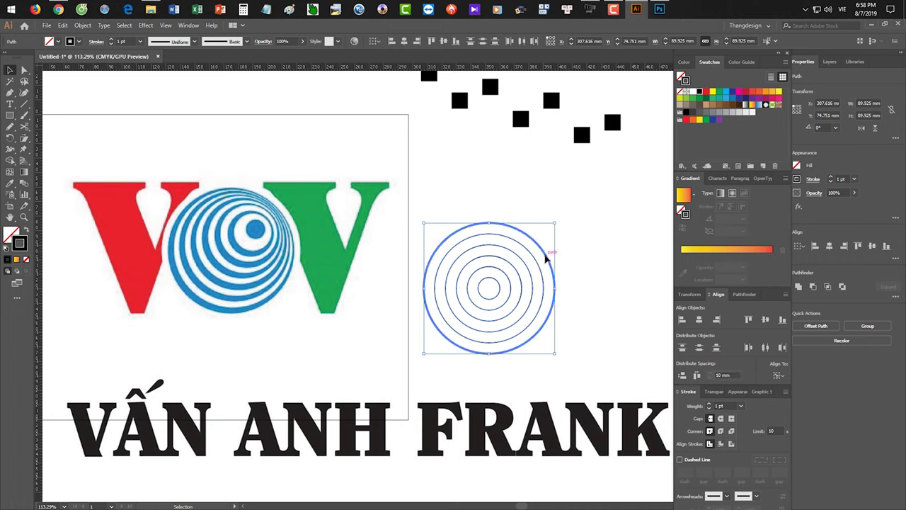
{"action": "left_click", "coordinate": [716, 320]}
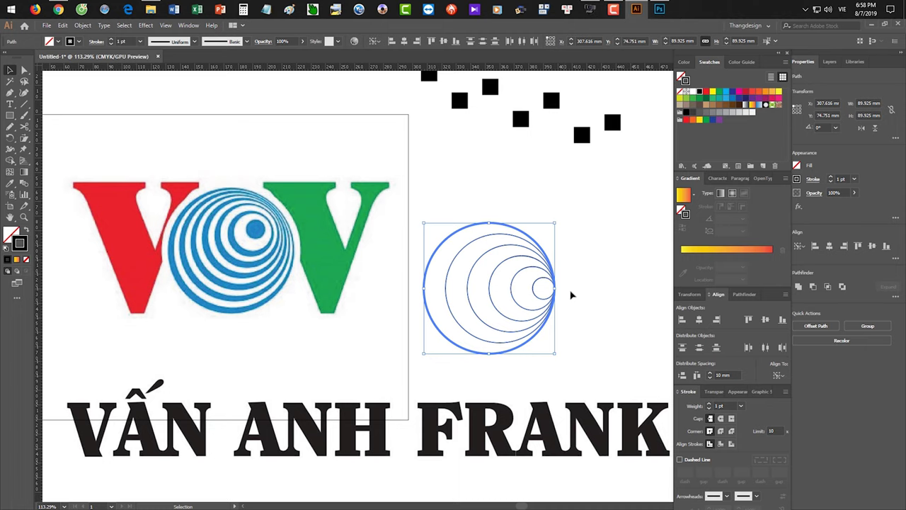
{"action": "key", "text": "ctrl+z"}
{"action": "left_click", "coordinate": [575, 298]}
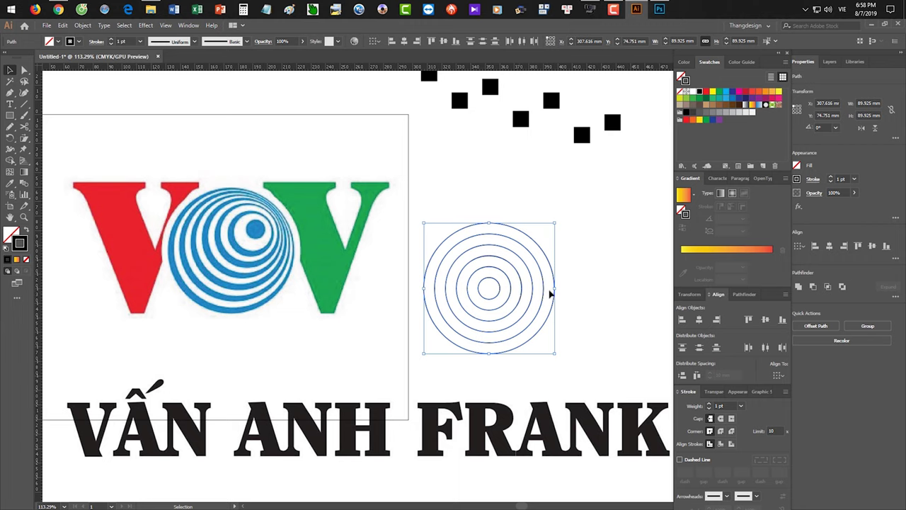
{"action": "left_click", "coordinate": [554, 298]}
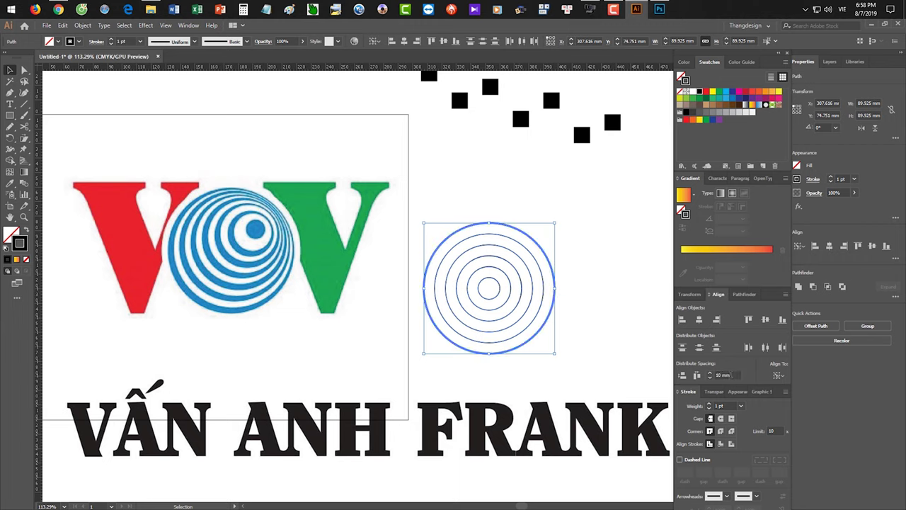
{"action": "left_click", "coordinate": [682, 375]}
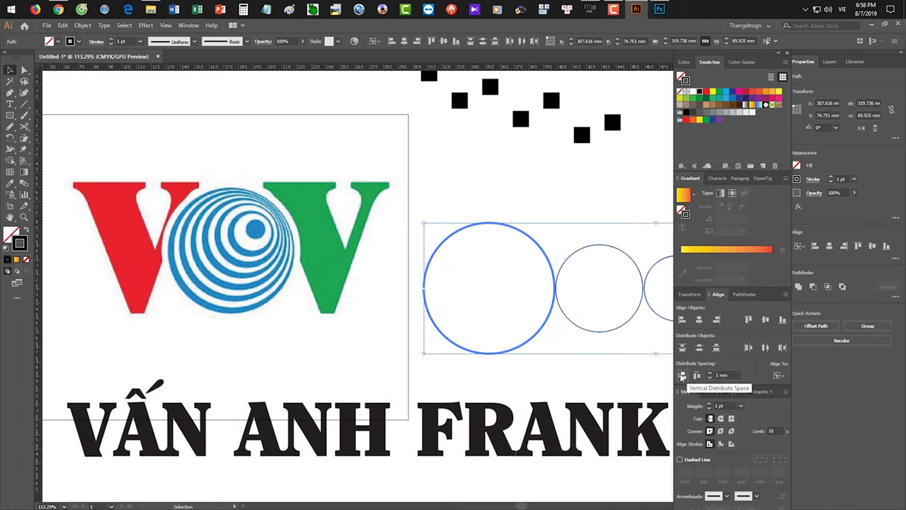
{"action": "key", "text": "ctrl+z"}
{"action": "key", "text": "ctrl+z"}
{"action": "key", "text": "ctrl+shift+z"}
{"action": "left_click", "coordinate": [717, 320]}
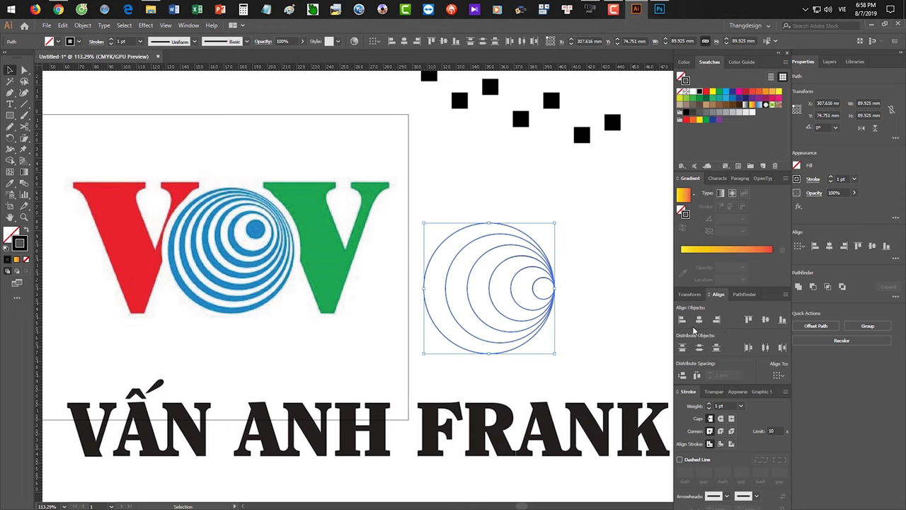
{"action": "key", "text": "ctrl+z"}
{"action": "key", "text": "ctrl+z"}
{"action": "key", "text": "ctrl+shift+z"}
{"action": "left_click", "coordinate": [748, 320]}
{"action": "key", "text": "a"}
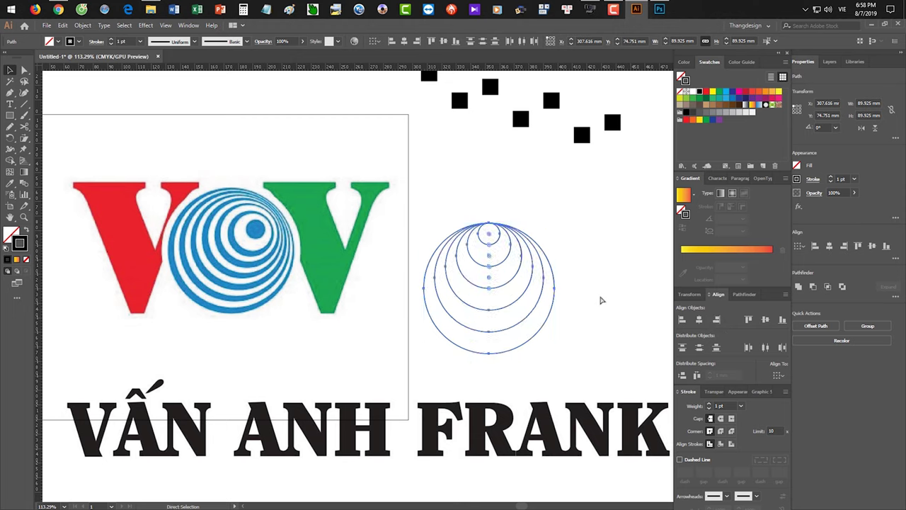
{"action": "key", "text": "ctrl+z"}
{"action": "key", "text": "v"}
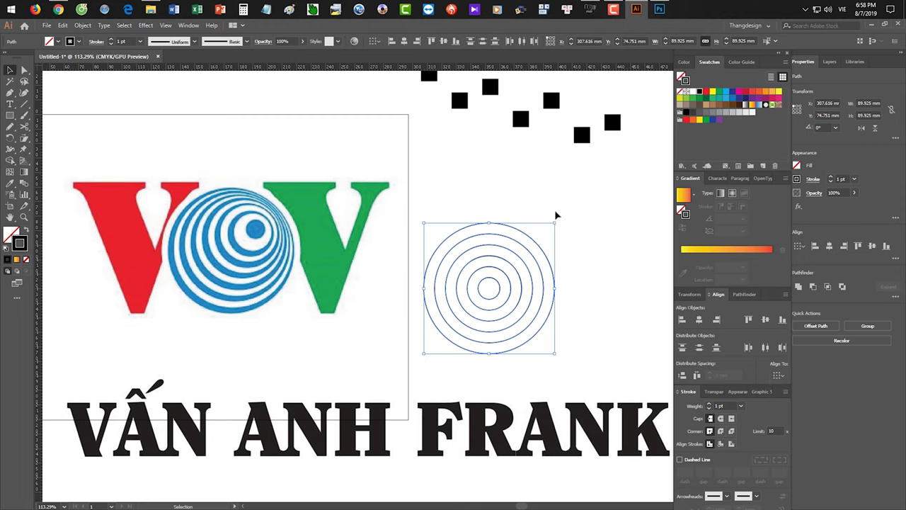
{"action": "left_click", "coordinate": [601, 303]}
{"action": "left_click_drag", "start_coordinate": [601, 304], "coordinate": [560, 291]}
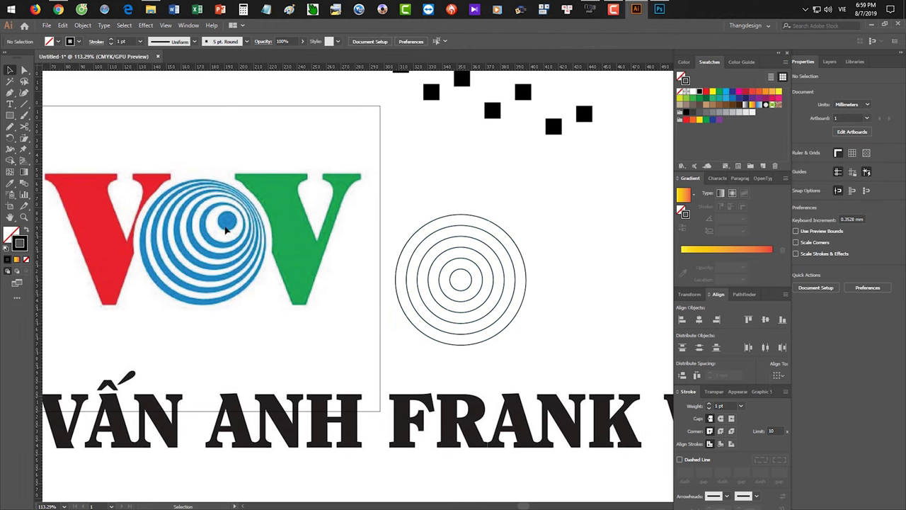
Delete the middle rings, move the small circle up-right, and select it with the outer circle
{"action": "left_click", "coordinate": [473, 269]}
{"action": "key", "text": "Delete"}
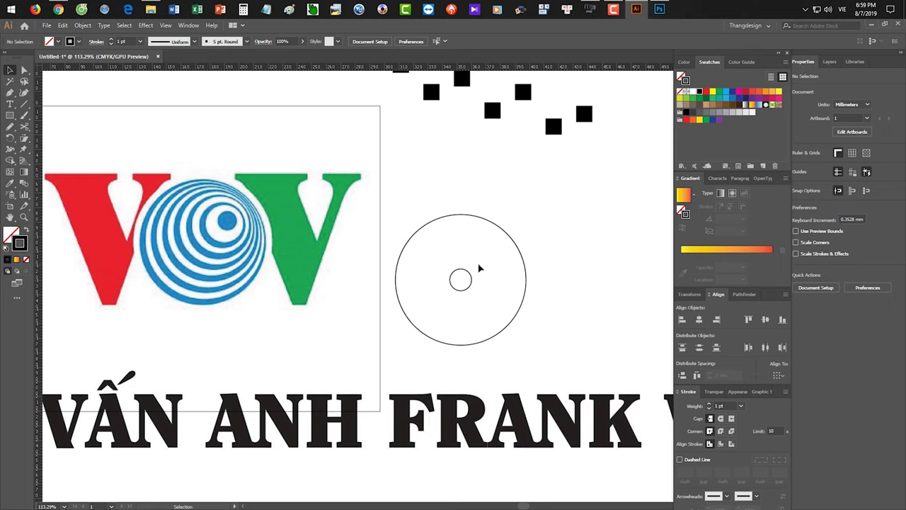
{"action": "left_click_drag", "start_coordinate": [461, 268], "coordinate": [481, 240]}
{"action": "left_click", "coordinate": [484, 254]}
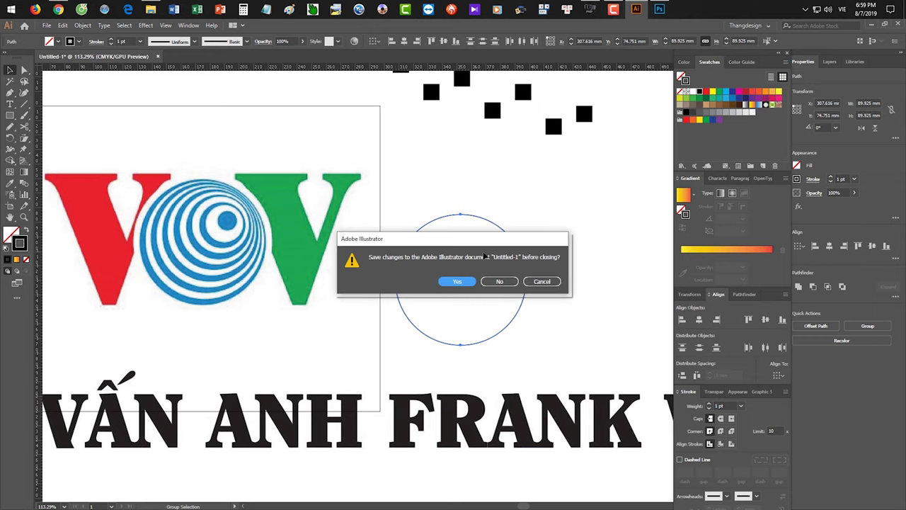
Blend the two circles and switch Blend Options spacing to Specified Steps
{"action": "key", "text": "Escape"}
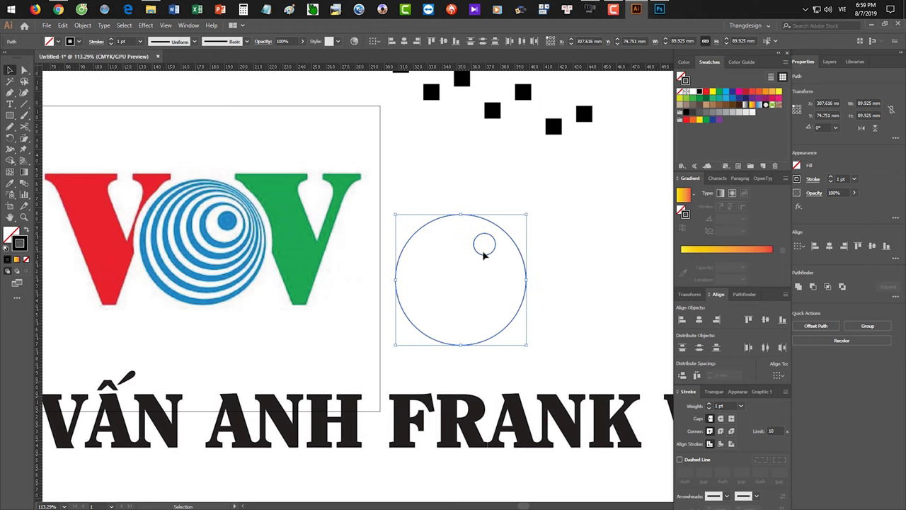
{"action": "key", "text": "ctrl+alt+b"}
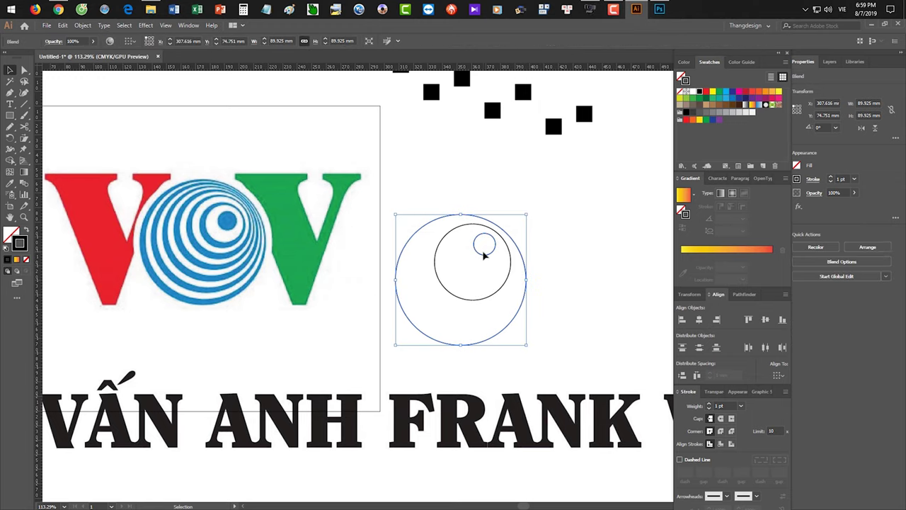
{"action": "key", "text": "alt+o"}
{"action": "key", "text": "b"}
{"action": "key", "text": "o"}
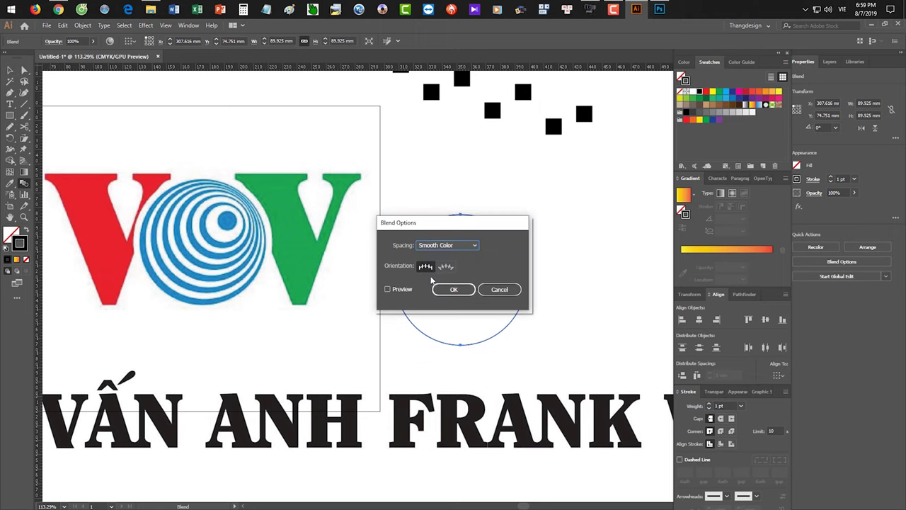
{"action": "left_click", "coordinate": [435, 244]}
{"action": "left_click", "coordinate": [444, 265]}
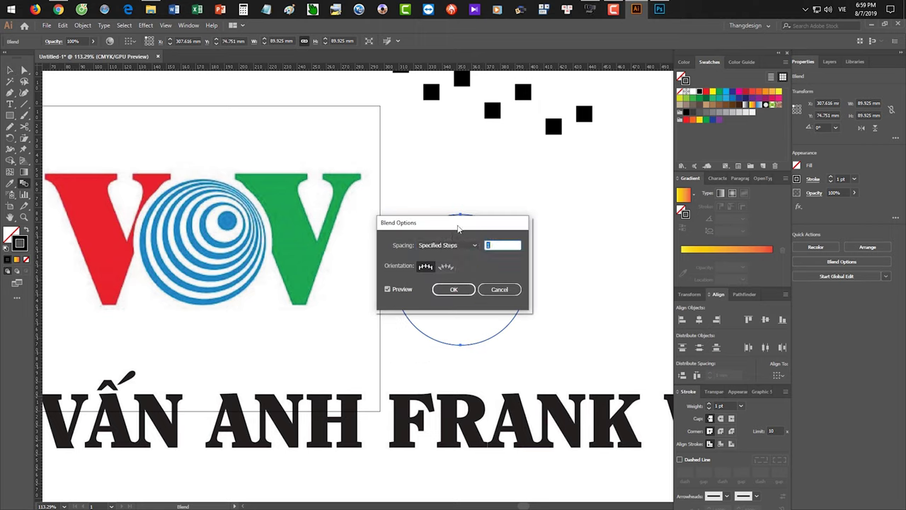
{"action": "left_click_drag", "start_coordinate": [456, 224], "coordinate": [667, 354]}
Set the blend to 1 specified step and confirm, leaving one intermediate circle
{"action": "key", "text": "Up"}
{"action": "key", "text": "Up"}
{"action": "key", "text": "Up"}
{"action": "key", "text": "Up"}
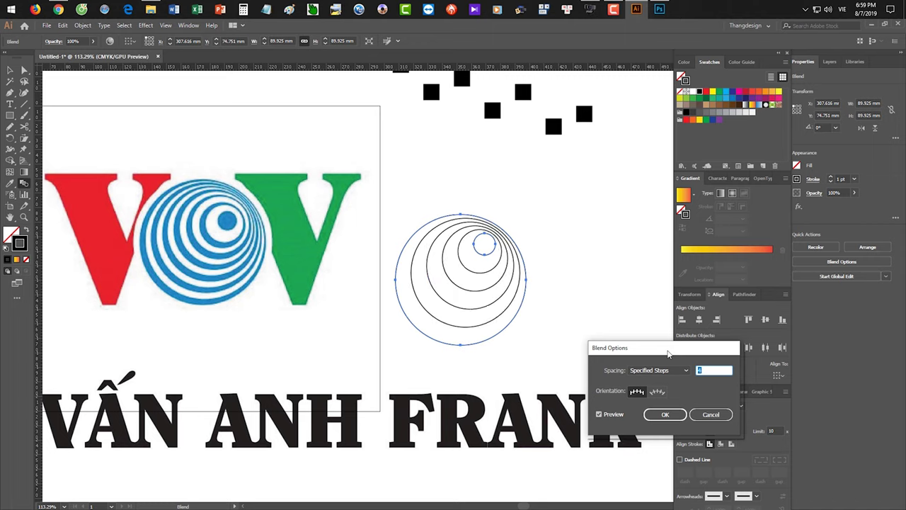
{"action": "key", "text": "Up"}
{"action": "key", "text": "Up"}
{"action": "key", "text": "Up"}
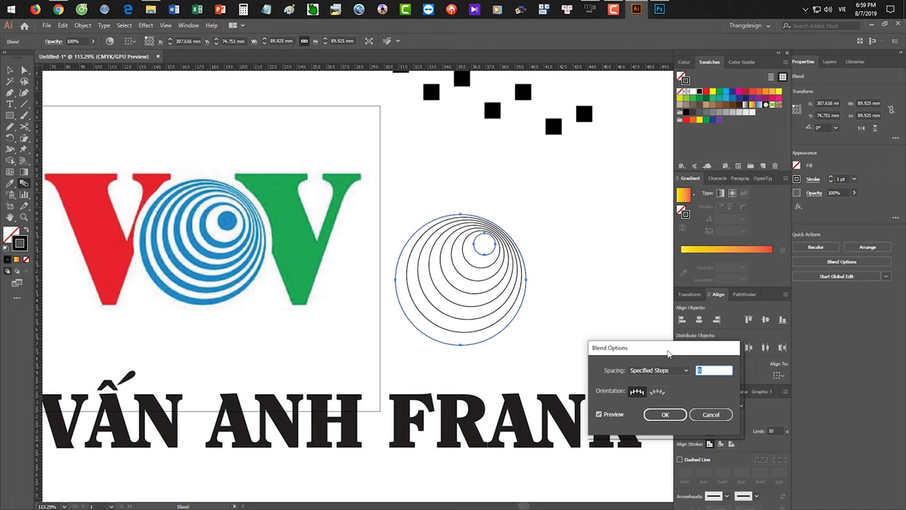
{"action": "key", "text": "Up"}
{"action": "key", "text": "Up"}
{"action": "key", "text": "Up"}
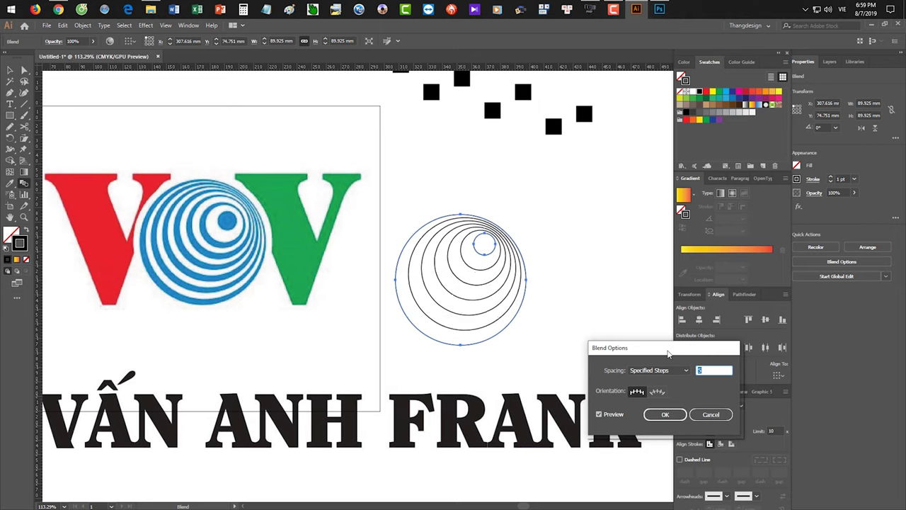
{"action": "key", "text": "Up"}
{"action": "key", "text": "Up"}
{"action": "key", "text": "Down"}
{"action": "key", "text": "Down"}
{"action": "key", "text": "Down"}
{"action": "key", "text": "Down"}
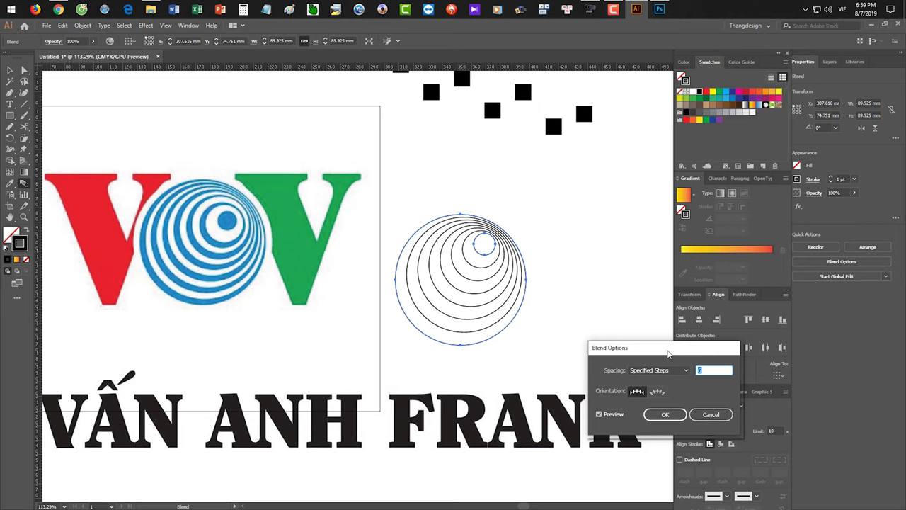
{"action": "key", "text": "Up"}
{"action": "key", "text": "Up"}
{"action": "key", "text": "Up"}
{"action": "key", "text": "Up"}
{"action": "key", "text": "Up"}
{"action": "key", "text": "Up"}
{"action": "key", "text": "Up"}
{"action": "key", "text": "Up"}
{"action": "key", "text": "Up"}
{"action": "key", "text": "Up"}
{"action": "key", "text": "Up"}
{"action": "key", "text": "Up"}
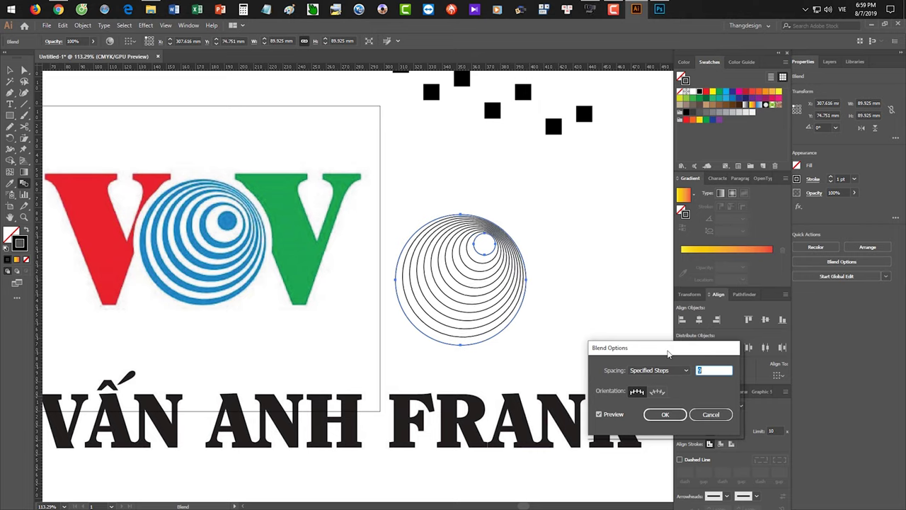
{"action": "type", "text": "1"}
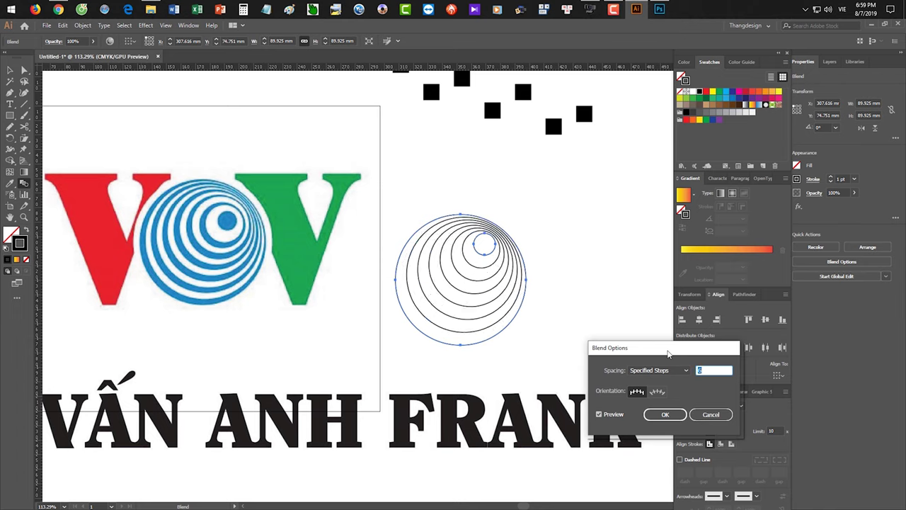
{"action": "key", "text": "Return"}
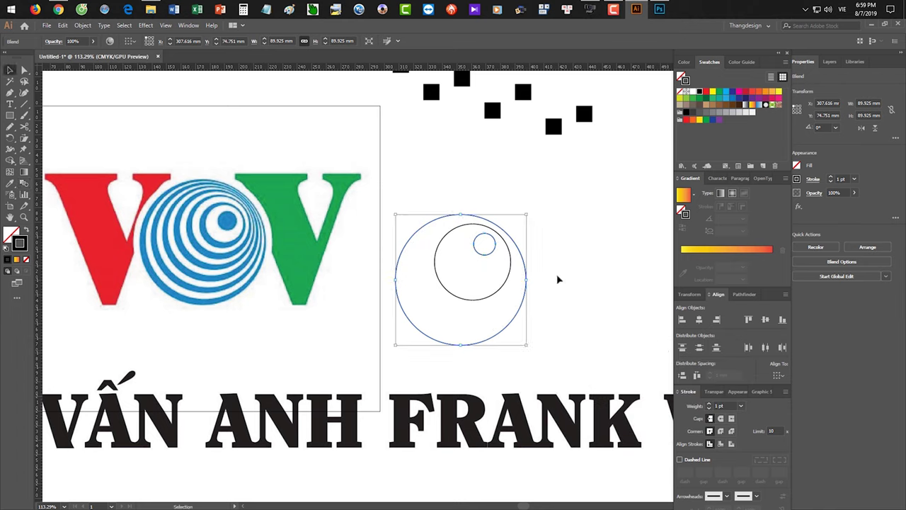
{"action": "left_click", "coordinate": [556, 278]}
Open the Save dialog and cancel it without saving
{"action": "key", "text": "a"}
{"action": "key", "text": "ctrl+s"}
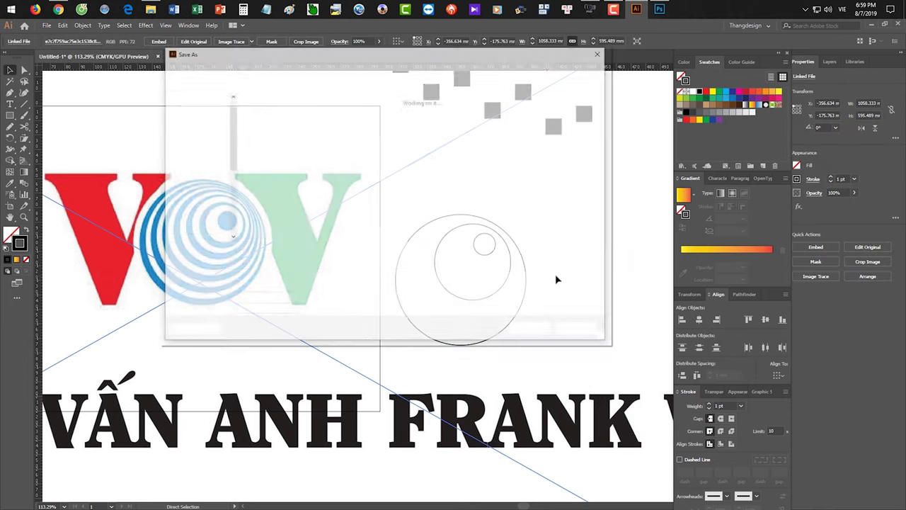
{"action": "key", "text": "Escape"}
Delete all artwork from the artboard, then switch to Photoshop and select the screenshot layers
{"action": "key", "text": "v"}
{"action": "key", "text": "ctrl+a"}
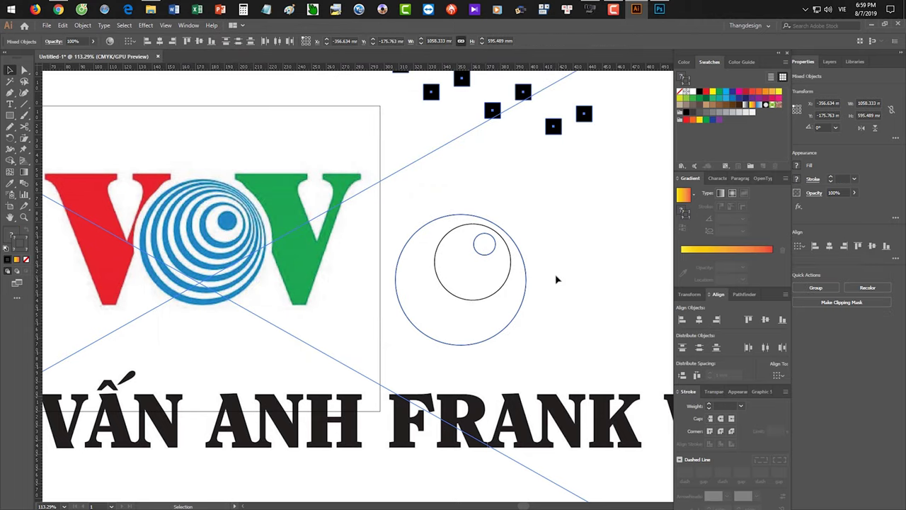
{"action": "key", "text": "Delete"}
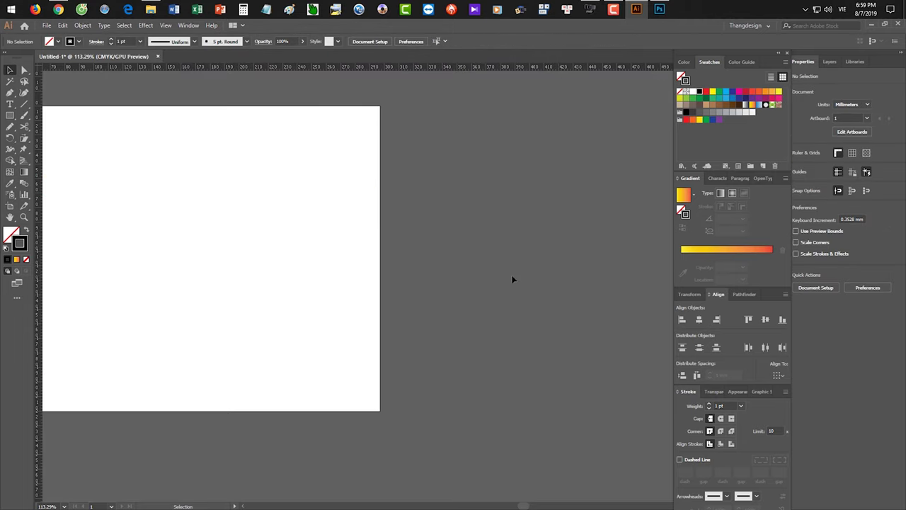
{"action": "left_click_drag", "start_coordinate": [352, 208], "coordinate": [525, 229]}
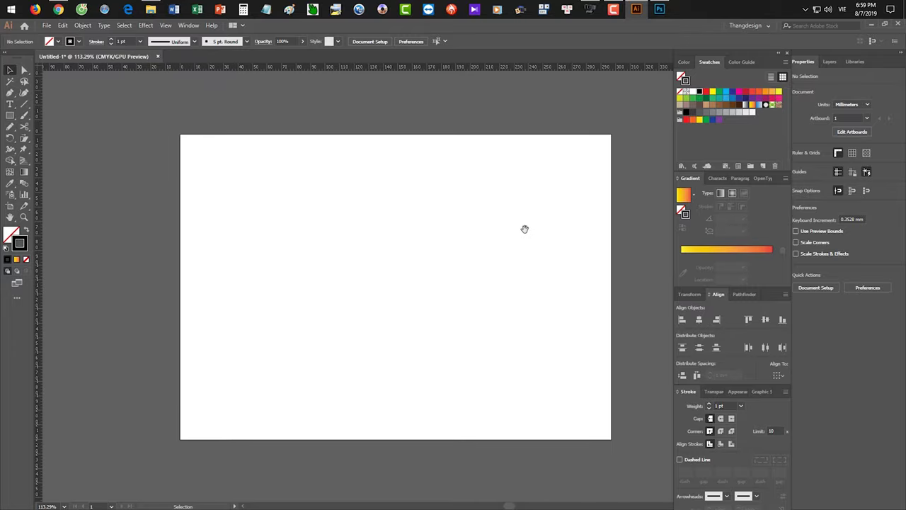
{"action": "left_click", "coordinate": [659, 10]}
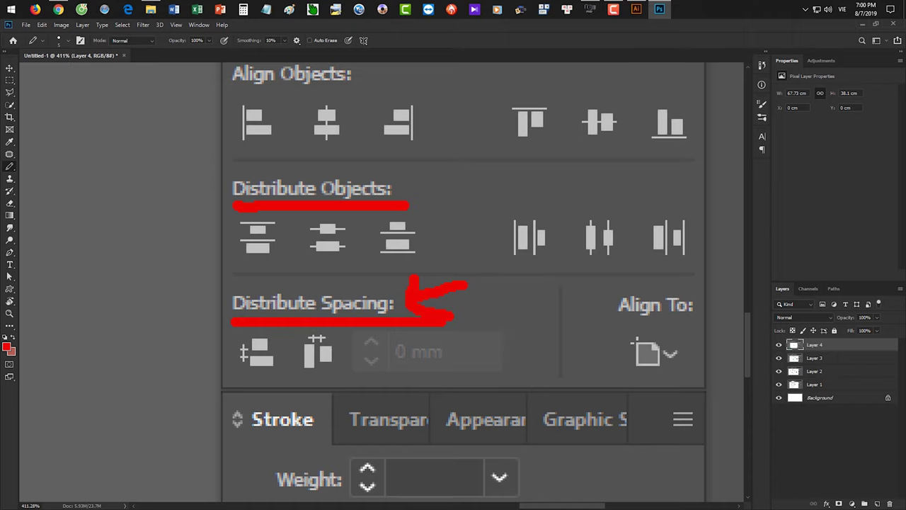
{"action": "left_click", "coordinate": [853, 390], "text": "shift"}
Delete the screenshot layers and set the Rectangle tool to Shape mode
{"action": "key", "text": "Delete"}
{"action": "key", "text": "v"}
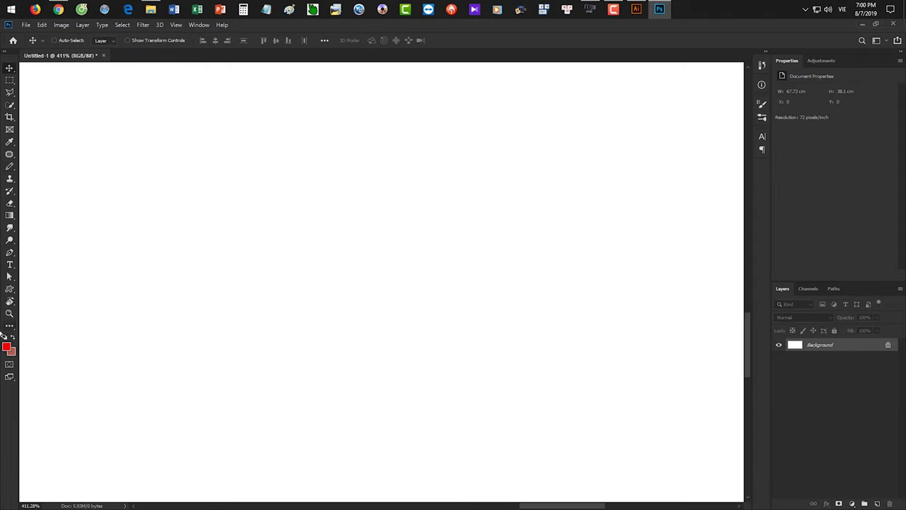
{"action": "left_click", "coordinate": [9, 289]}
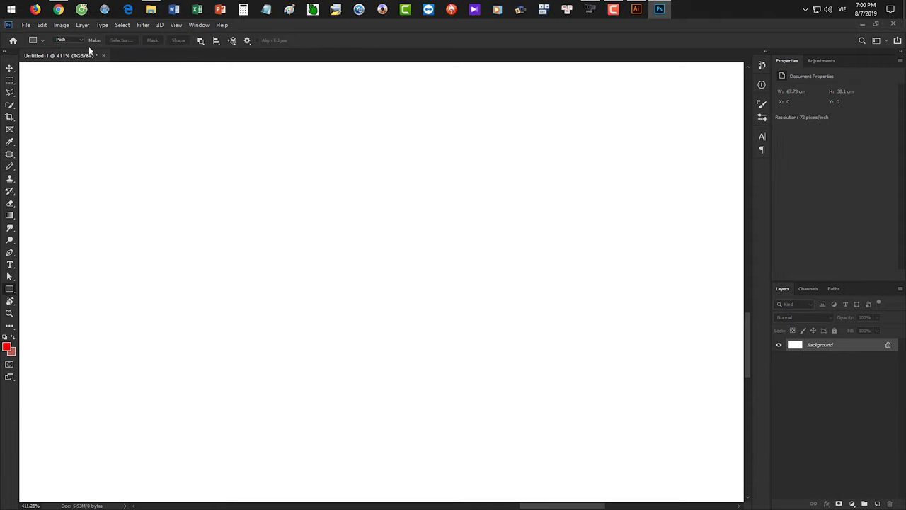
{"action": "left_click", "coordinate": [64, 40]}
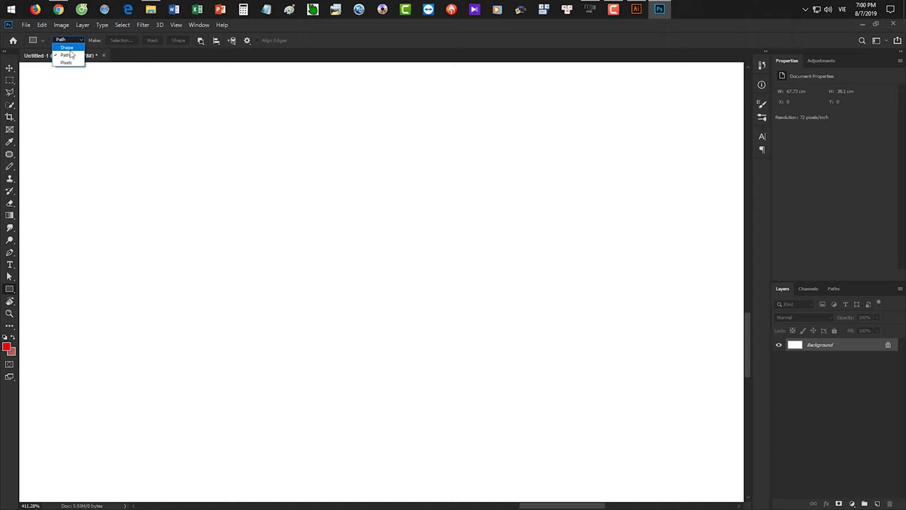
{"action": "left_click", "coordinate": [74, 44]}
Draw five red rectangles scattered diagonally across the canvas and select all five layers
{"action": "left_click_drag", "start_coordinate": [112, 119], "coordinate": [192, 170]}
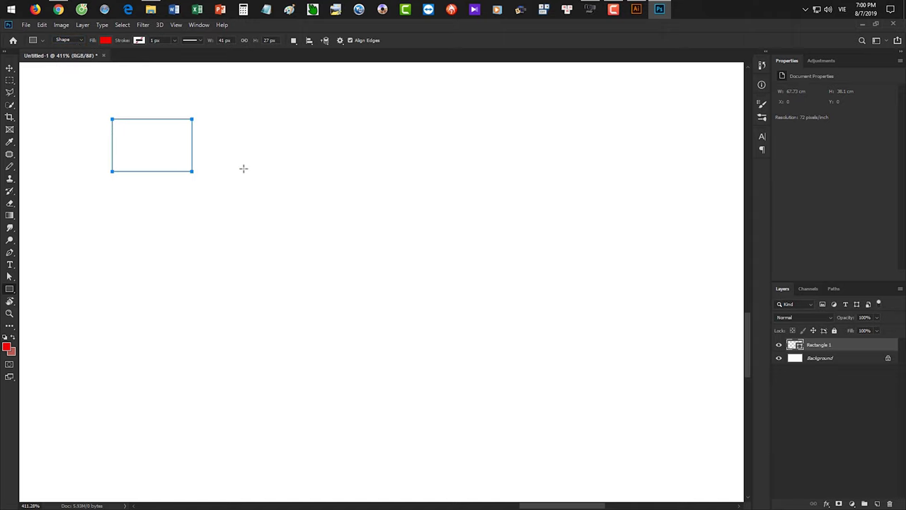
{"action": "mouse_move", "coordinate": [240, 134]}
{"action": "left_mouse_down"}
{"action": "mouse_move", "coordinate": [317, 185]}
{"action": "mouse_move", "coordinate": [445, 223]}
{"action": "mouse_move", "coordinate": [413, 221]}
{"action": "left_mouse_up"}
{"action": "mouse_move", "coordinate": [480, 202]}
{"action": "left_mouse_down"}
{"action": "mouse_move", "coordinate": [593, 281]}
{"action": "mouse_move", "coordinate": [555, 256]}
{"action": "left_mouse_up"}
{"action": "left_click_drag", "start_coordinate": [597, 296], "coordinate": [664, 363]}
{"action": "key", "text": "v"}
{"action": "scroll", "coordinate": [505, 356], "scroll_direction": "down", "scroll_amount": 8, "text": "alt"}
{"action": "scroll", "coordinate": [560, 346], "scroll_direction": "up", "scroll_amount": 3, "text": "alt"}
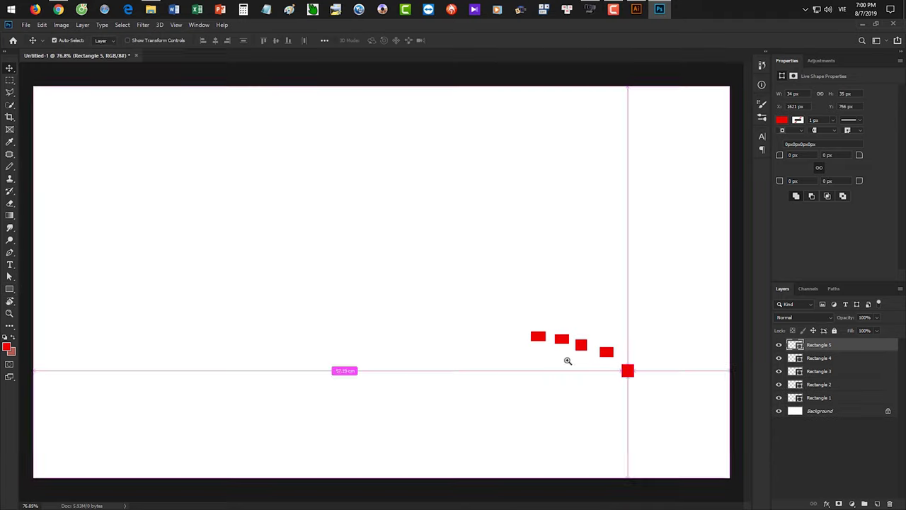
{"action": "left_click_drag", "start_coordinate": [560, 346], "coordinate": [506, 317]}
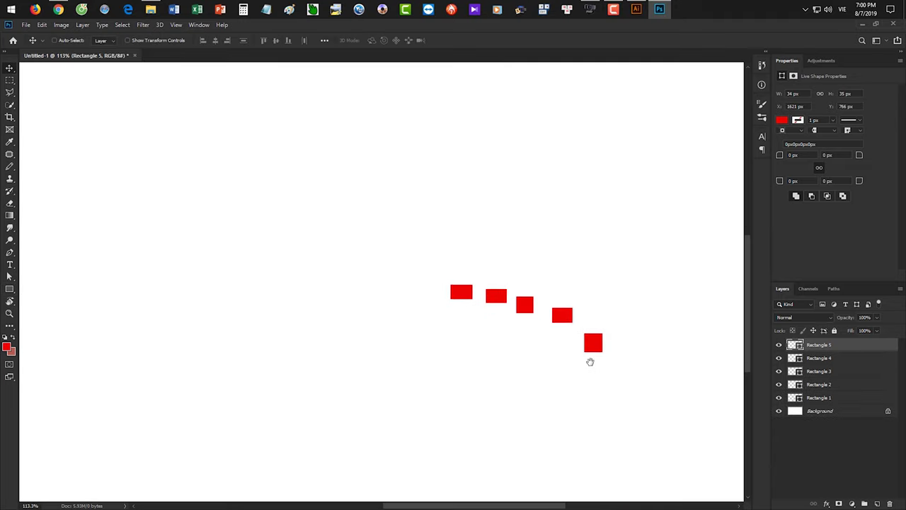
{"action": "left_click", "coordinate": [821, 400], "text": "shift"}
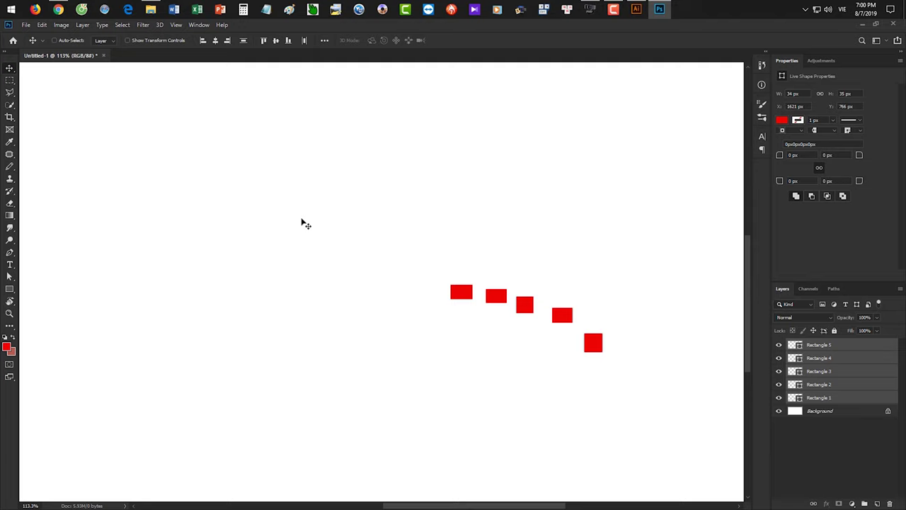
Try left, right and top edge alignment on the rectangles, undoing each, and show rulers
{"action": "left_click", "coordinate": [202, 40]}
{"action": "key", "text": "ctrl+z"}
{"action": "left_click", "coordinate": [227, 40]}
{"action": "key", "text": "ctrl+z"}
{"action": "left_click", "coordinate": [263, 40]}
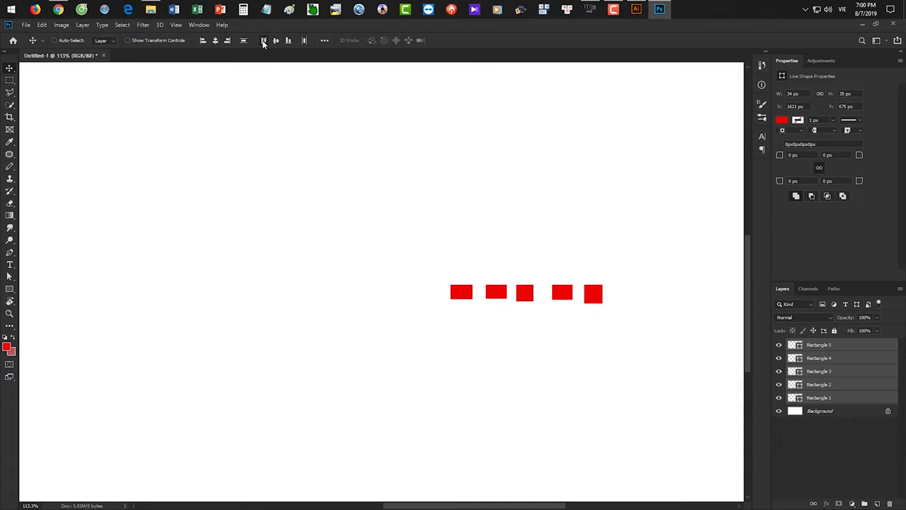
{"action": "key", "text": "ctrl+z"}
{"action": "key", "text": "ctrl+r"}
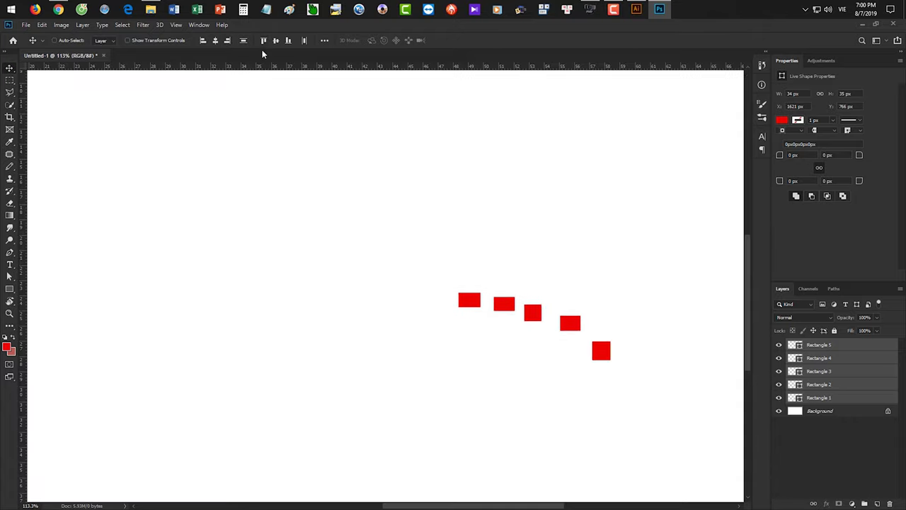
{"action": "left_click", "coordinate": [203, 41]}
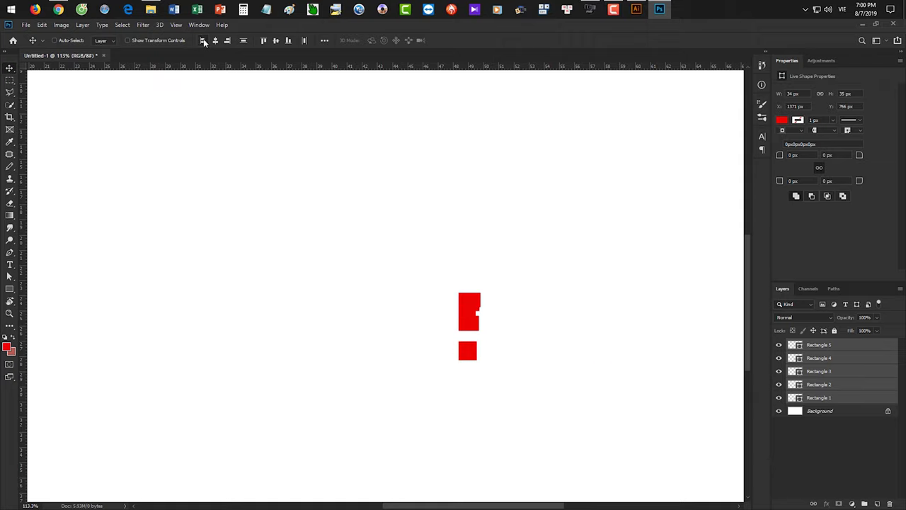
{"action": "key", "text": "ctrl+z"}
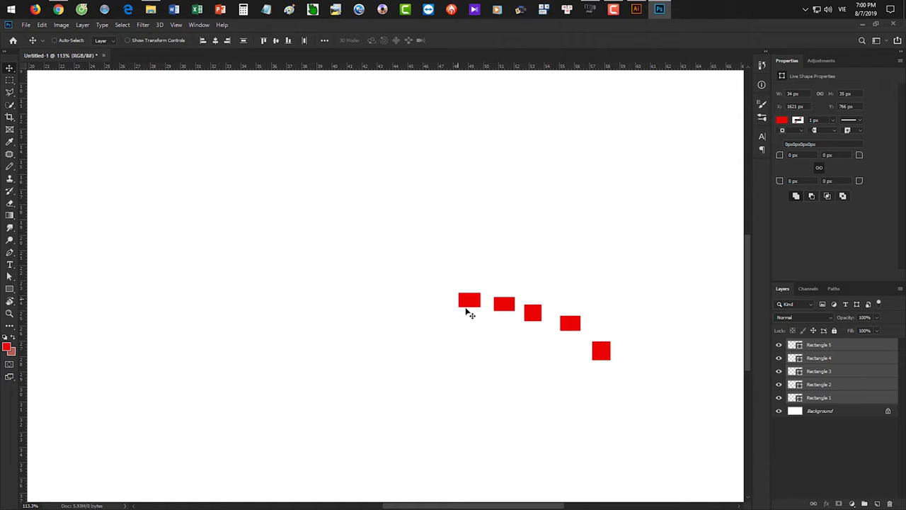
Align the rectangles to the third rectangle's left edge, then delete all five rectangle layers
{"action": "left_click_drag", "start_coordinate": [435, 285], "coordinate": [417, 259]}
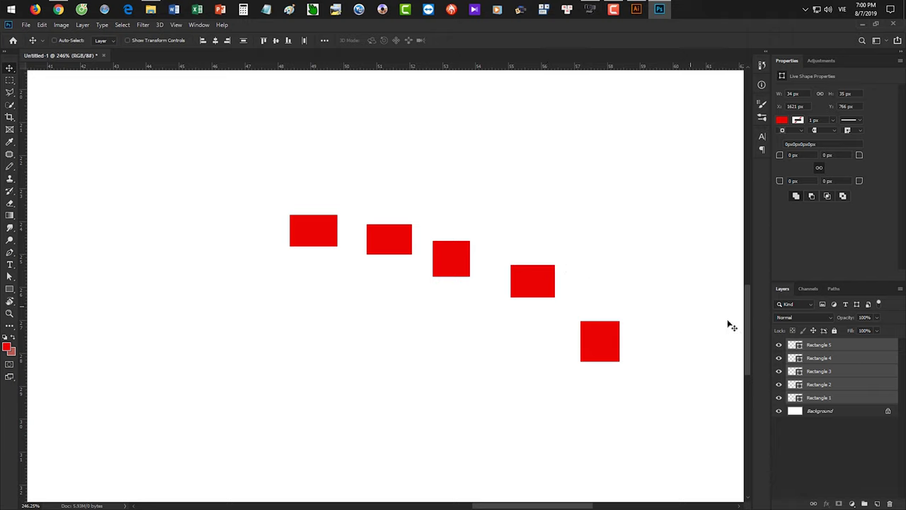
{"action": "key", "text": "ctrl"}
{"action": "left_click", "coordinate": [799, 375], "text": "ctrl"}
{"action": "left_click", "coordinate": [203, 40]}
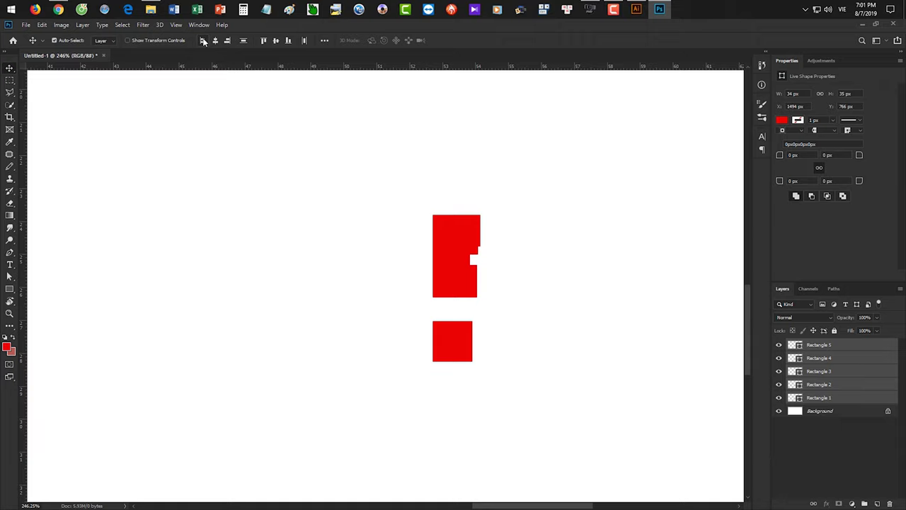
{"action": "key", "text": "Delete"}
{"action": "key", "text": "t"}
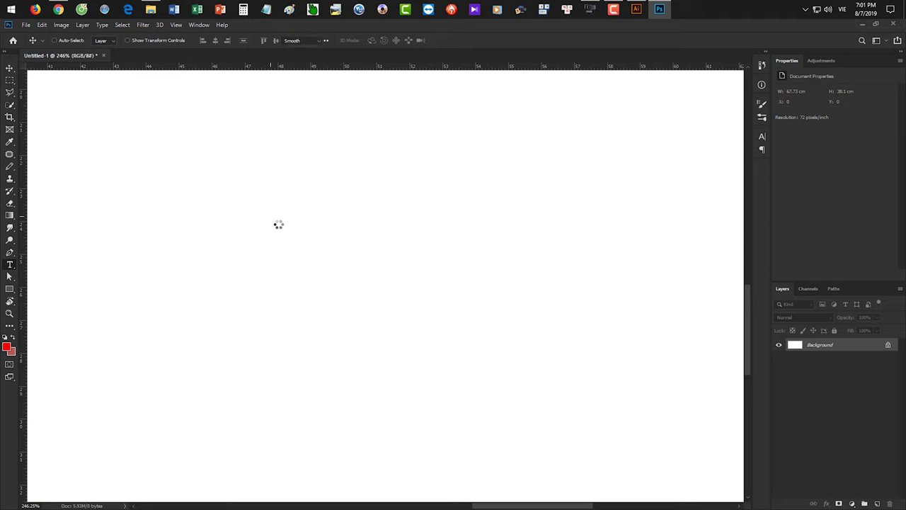
Type 'Adobe Thangdesign' on the canvas and enlarge it much bigger and taller
{"action": "left_click", "coordinate": [278, 224]}
{"action": "type", "text": "Adobe "}
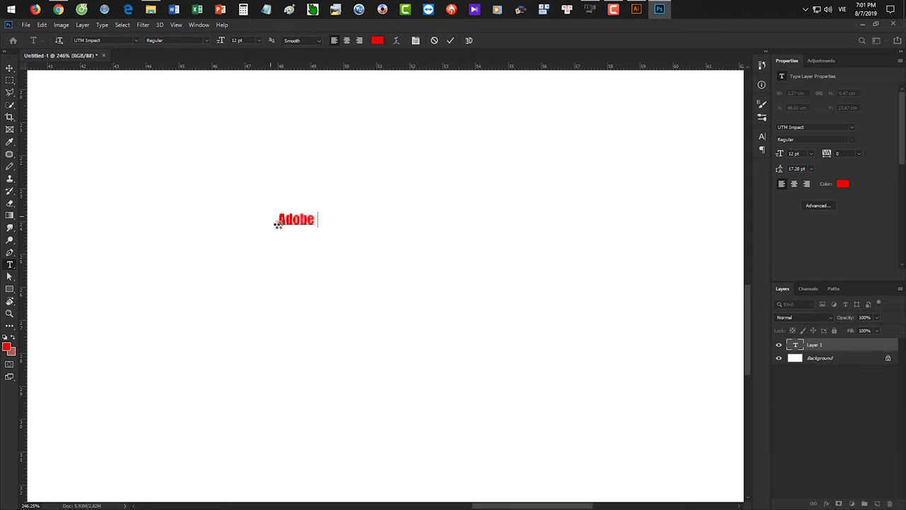
{"action": "type", "text": "Thangdesign"}
{"action": "key", "text": "ctrl+Return"}
{"action": "key", "text": "ctrl+t"}
{"action": "left_click_drag", "start_coordinate": [392, 227], "coordinate": [647, 360]}
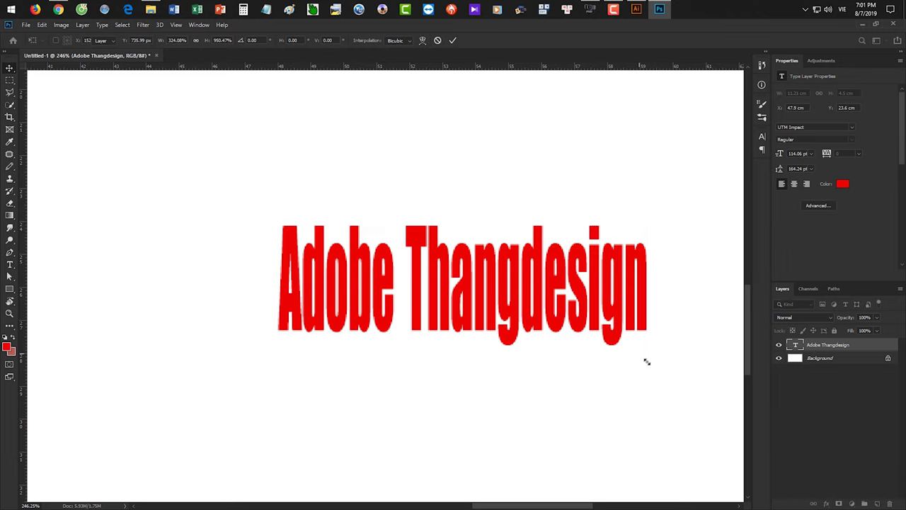
{"action": "key", "text": "Return"}
Zoom out, load the text's outline as a selection, then clear the selection
{"action": "key", "text": "ctrl+minus"}
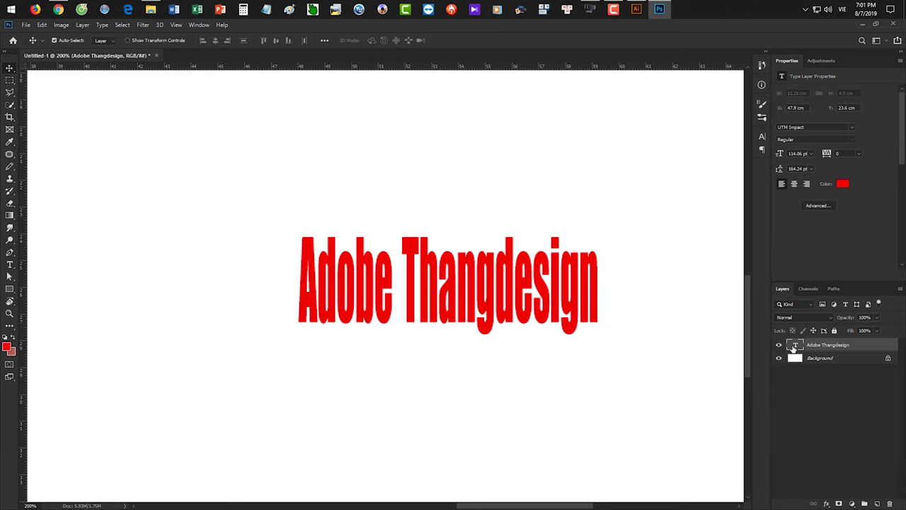
{"action": "left_click", "coordinate": [794, 345], "text": "ctrl"}
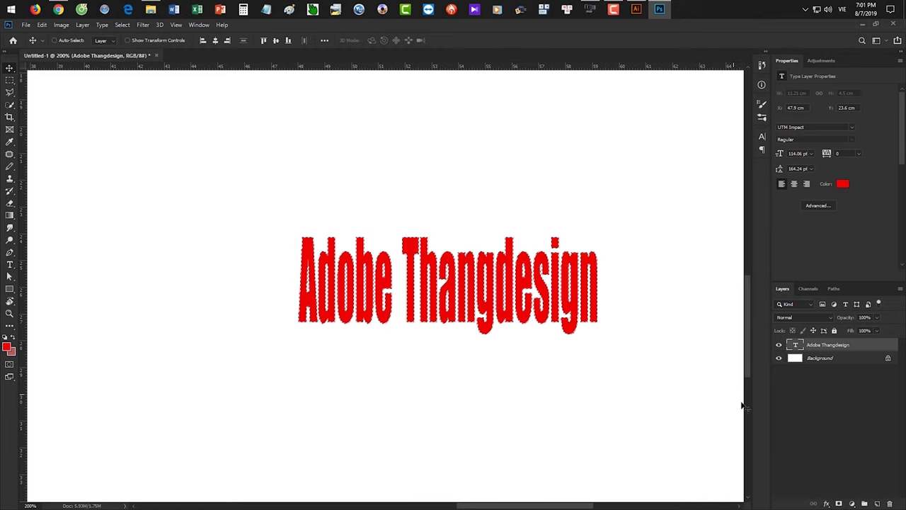
{"action": "key", "text": "ctrl+d"}
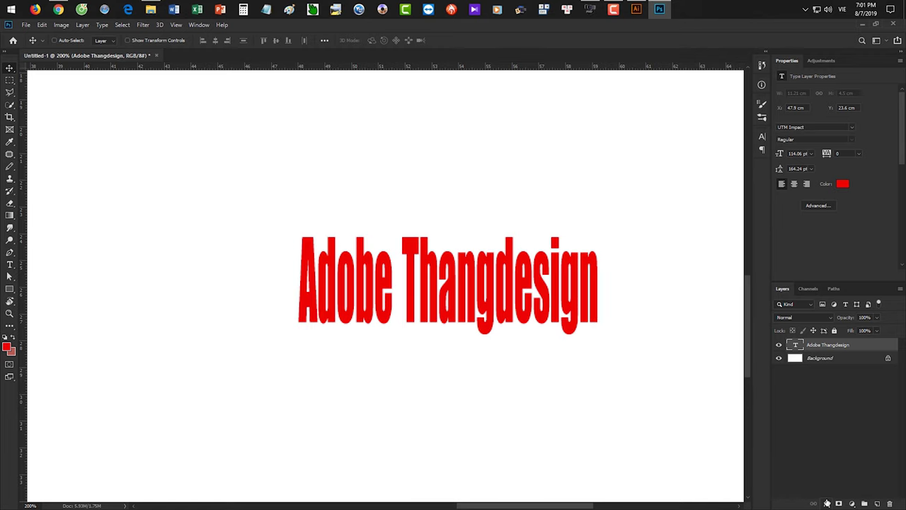
{"action": "left_click", "coordinate": [827, 502]}
Give the text a thicker black (000000) Stroke layer effect
{"action": "left_click", "coordinate": [852, 434]}
{"action": "left_click", "coordinate": [525, 383]}
{"action": "type", "text": "000000"}
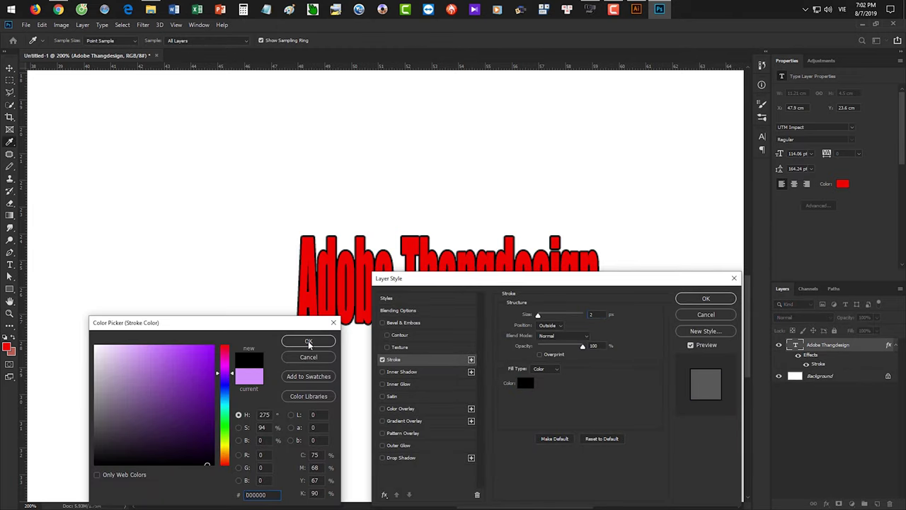
{"action": "left_click", "coordinate": [308, 340]}
{"action": "scroll", "coordinate": [594, 312], "scroll_direction": "up", "scroll_amount": 2}
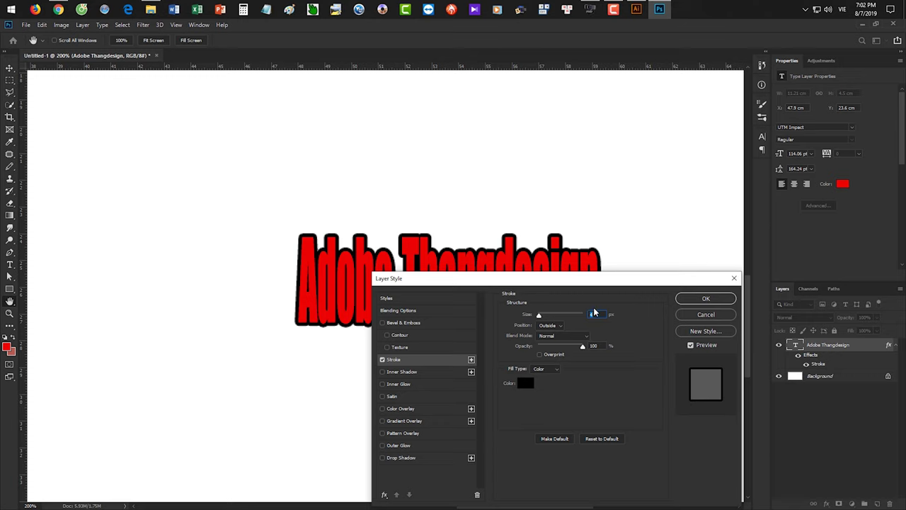
{"action": "left_click", "coordinate": [706, 298]}
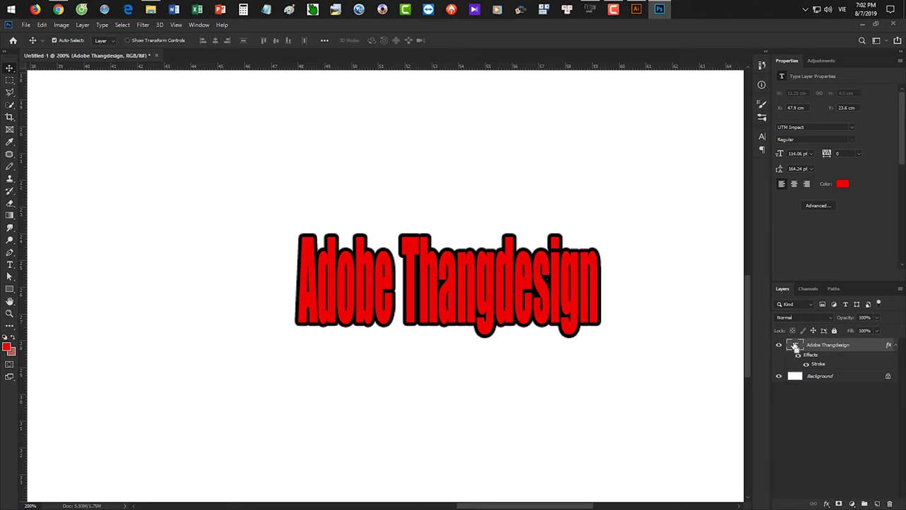
Load and clear the stroked text's selection, then delete the text layer
{"action": "left_click", "coordinate": [794, 346], "text": "ctrl"}
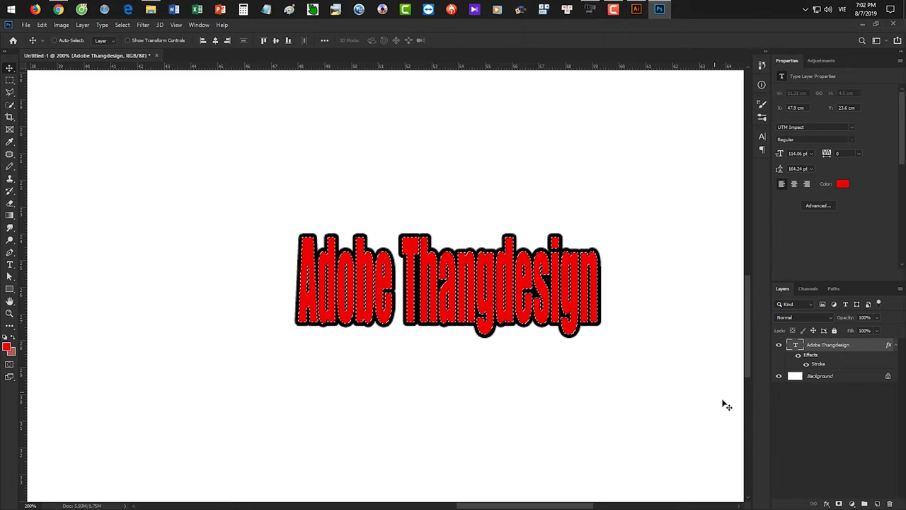
{"action": "key", "text": "ctrl+d"}
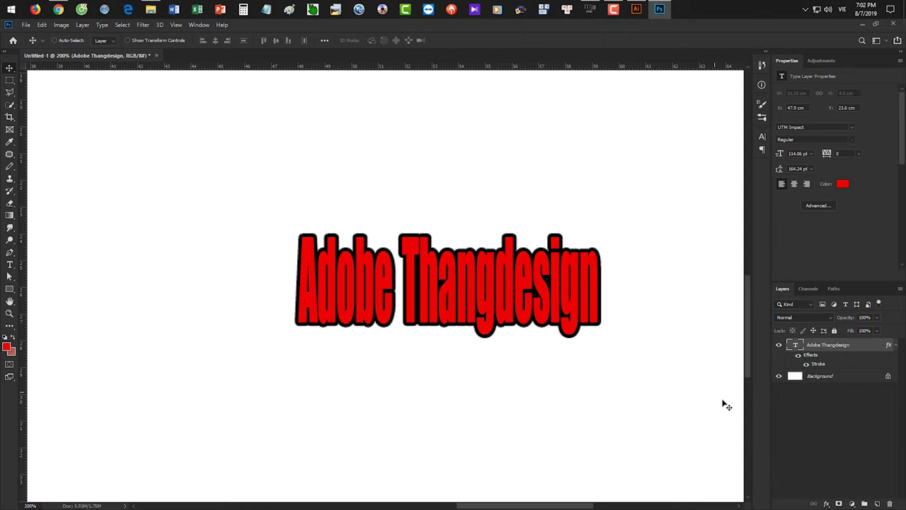
{"action": "key", "text": "c"}
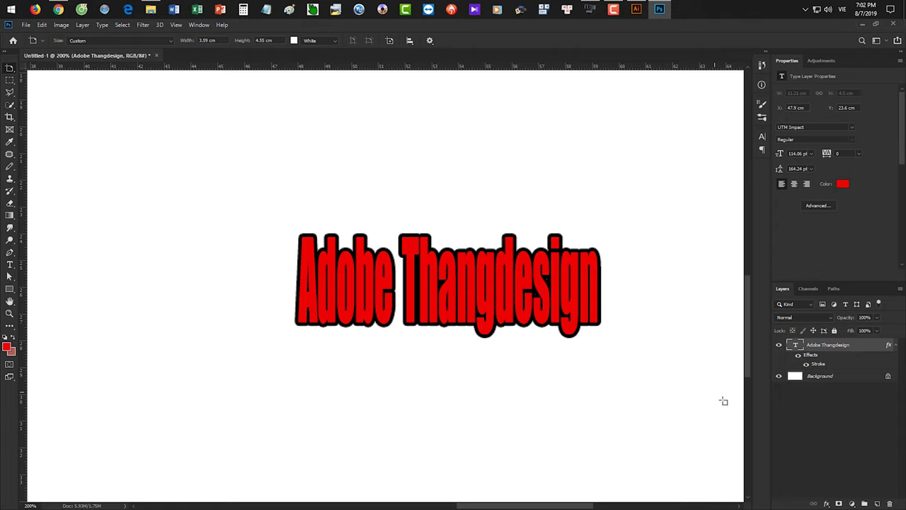
{"action": "key", "text": "Delete"}
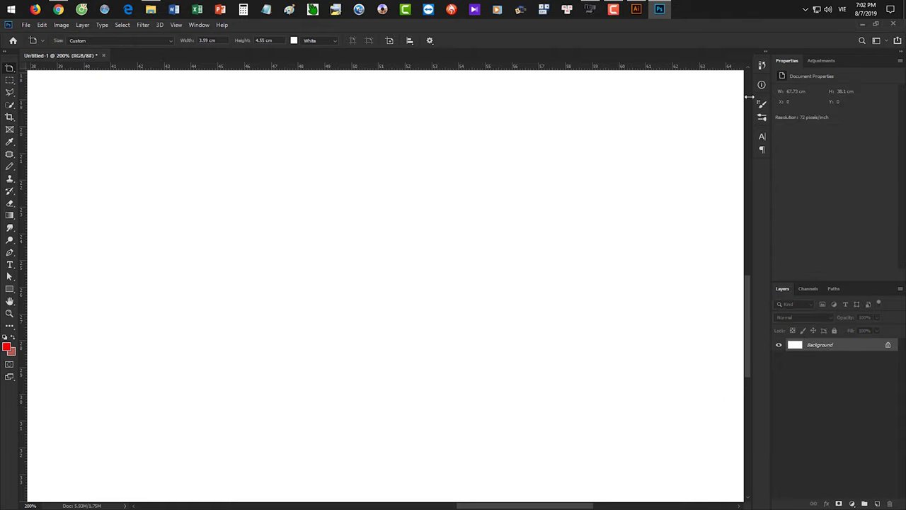
Return to Illustrator's empty Untitled-1 artboard and view the eraser, scissors and knife tool choices
{"action": "left_click", "coordinate": [636, 8]}
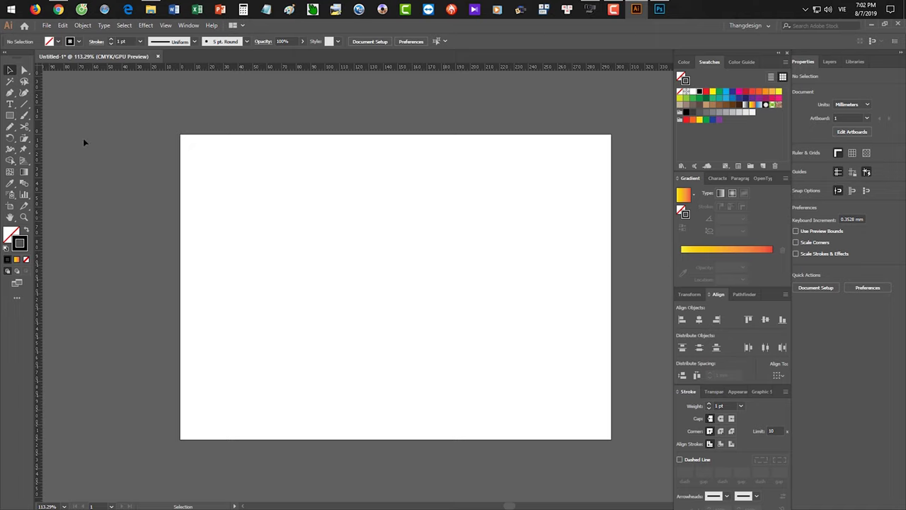
{"action": "left_click", "coordinate": [27, 129]}
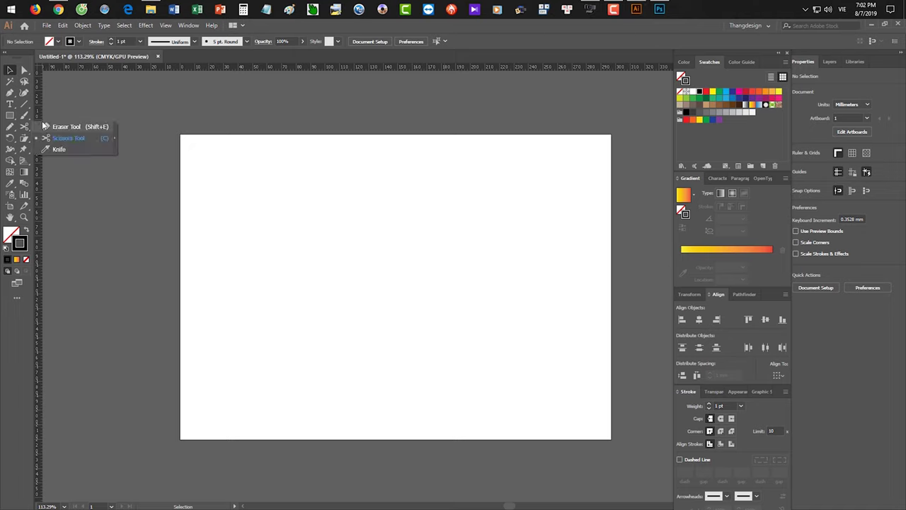
{"action": "left_click", "coordinate": [68, 73]}
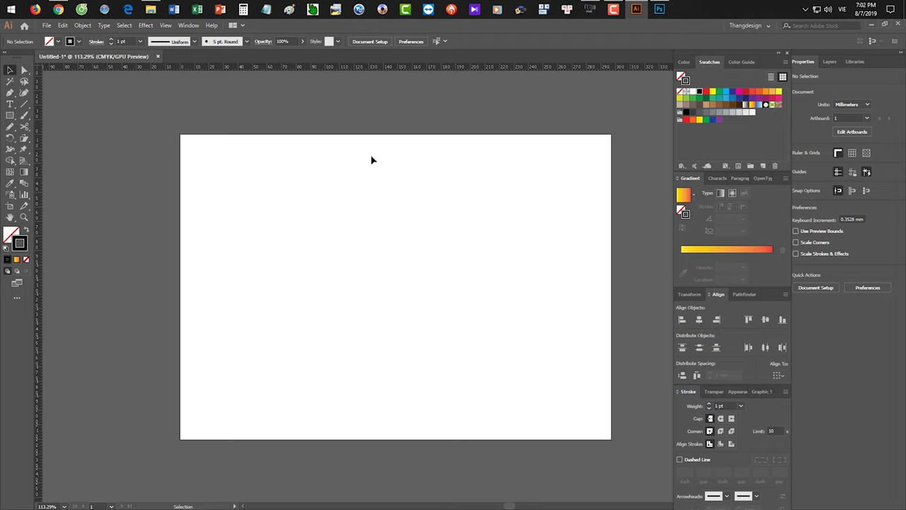
Draw three straight lines: a horizontal, a diagonal and another horizontal
{"action": "left_click", "coordinate": [24, 104]}
{"action": "left_click_drag", "start_coordinate": [296, 197], "coordinate": [379, 196]}
{"action": "left_click_drag", "start_coordinate": [407, 230], "coordinate": [459, 191]}
{"action": "left_click_drag", "start_coordinate": [470, 258], "coordinate": [526, 258]}
Draw three arcs beside the straight lines, the second curving downward
{"action": "left_click_drag", "start_coordinate": [24, 103], "coordinate": [50, 118]}
{"action": "mouse_move", "coordinate": [275, 288]}
{"action": "left_mouse_down"}
{"action": "mouse_move", "coordinate": [290, 269]}
{"action": "mouse_move", "coordinate": [336, 255]}
{"action": "left_mouse_up"}
{"action": "left_click_drag", "start_coordinate": [368, 268], "coordinate": [391, 333]}
{"action": "left_click_drag", "start_coordinate": [433, 286], "coordinate": [476, 250]}
Draw a hooked curve with the Pen tool at the lower right, then zoom in on the lines
{"action": "key", "text": "p"}
{"action": "left_click", "coordinate": [491, 334]}
{"action": "left_click_drag", "start_coordinate": [543, 311], "coordinate": [562, 350]}
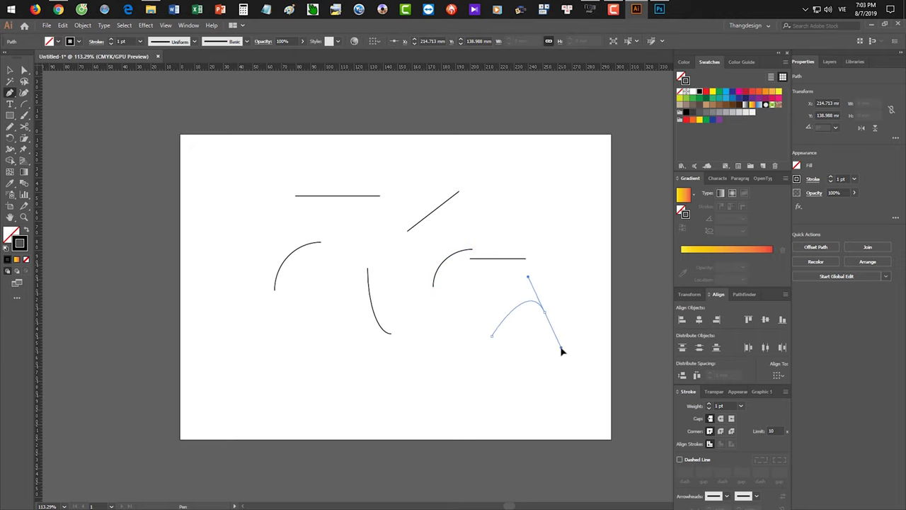
{"action": "left_click", "coordinate": [496, 402]}
{"action": "left_click", "coordinate": [559, 397], "text": "ctrl"}
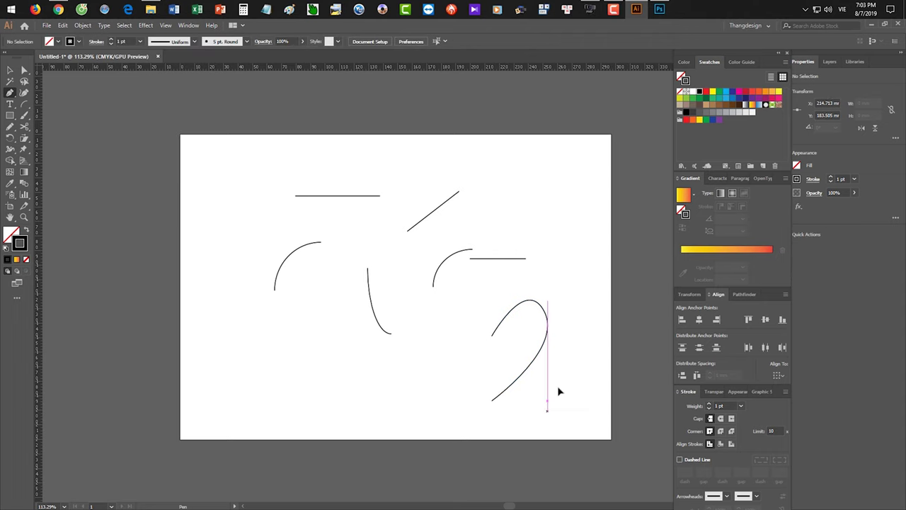
{"action": "left_click", "coordinate": [478, 304], "text": "ctrl"}
{"action": "left_click", "coordinate": [455, 273], "text": "ctrl"}
{"action": "left_click", "coordinate": [337, 216], "text": "ctrl"}
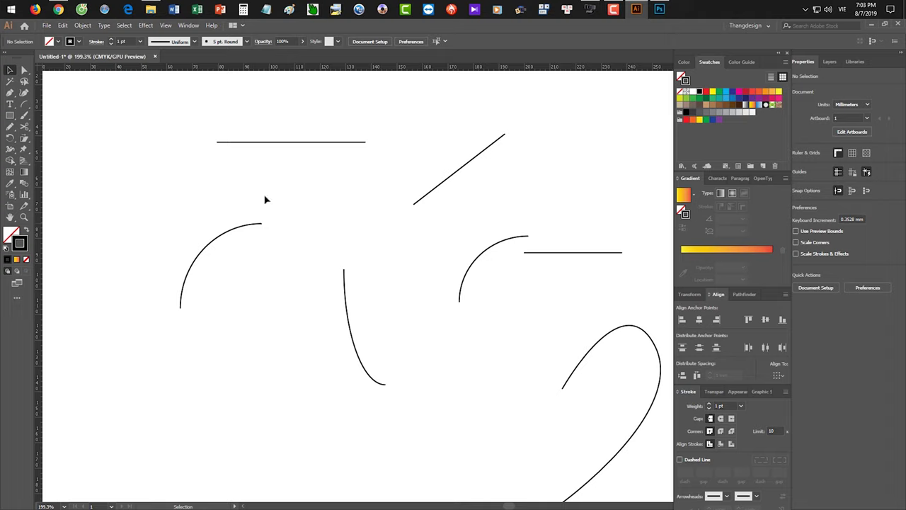
Move the right horizontal line just beneath the top line and colour it red
{"action": "left_click", "coordinate": [24, 70]}
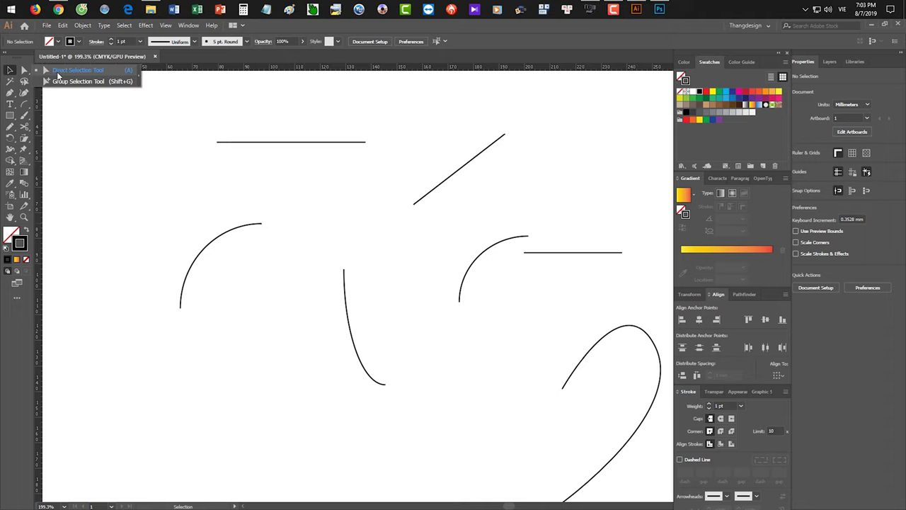
{"action": "left_click", "coordinate": [60, 72]}
{"action": "left_click_drag", "start_coordinate": [219, 142], "coordinate": [243, 167]}
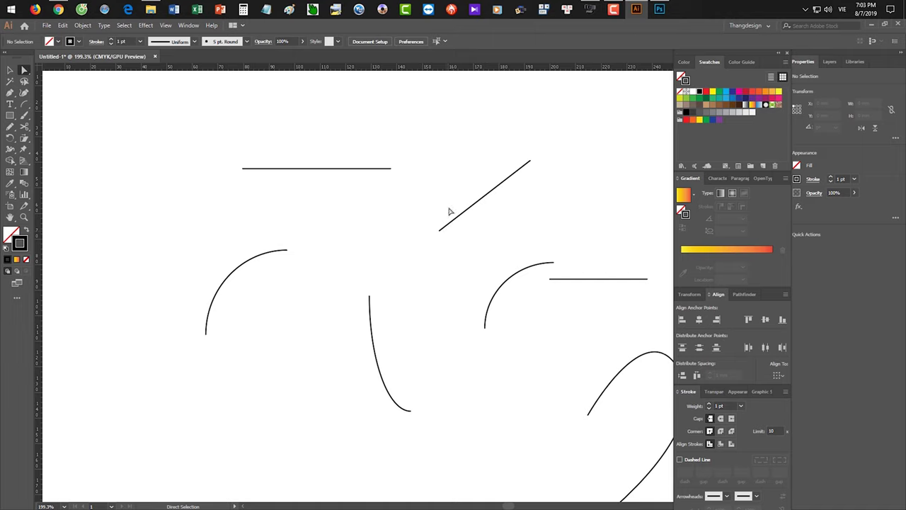
{"action": "left_click_drag", "start_coordinate": [405, 184], "coordinate": [410, 189]}
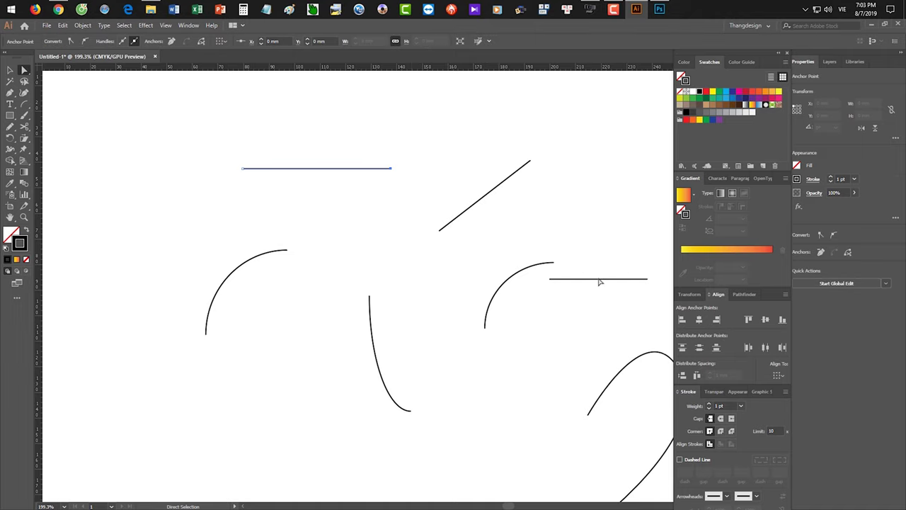
{"action": "left_click_drag", "start_coordinate": [593, 281], "coordinate": [388, 204]}
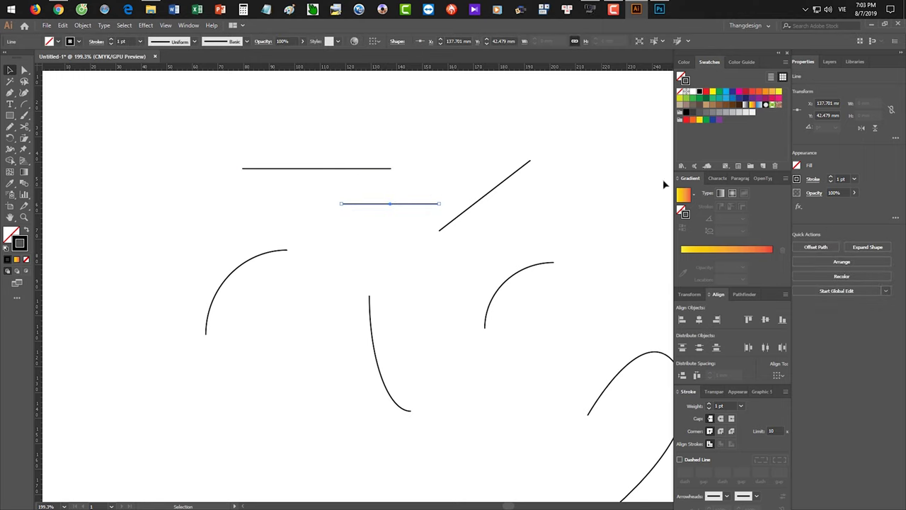
{"action": "left_click", "coordinate": [706, 94]}
{"action": "left_click", "coordinate": [449, 157]}
{"action": "scroll", "coordinate": [439, 167], "scroll_direction": "up", "scroll_amount": 2}
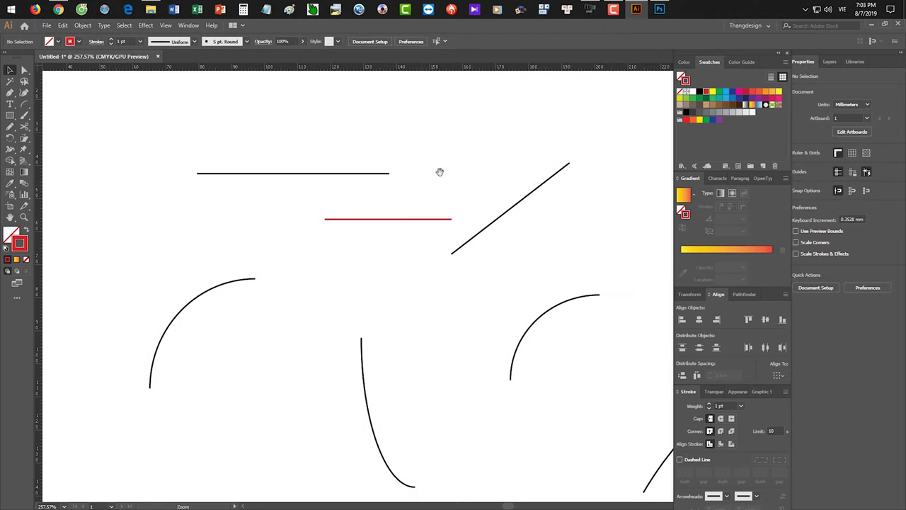
Select the top line's right endpoint and red line's left endpoint, show Object > Path, then switch to Photoshop
{"action": "key", "text": "a"}
{"action": "left_click_drag", "start_coordinate": [420, 178], "coordinate": [389, 167]}
{"action": "left_click_drag", "start_coordinate": [320, 199], "coordinate": [360, 245]}
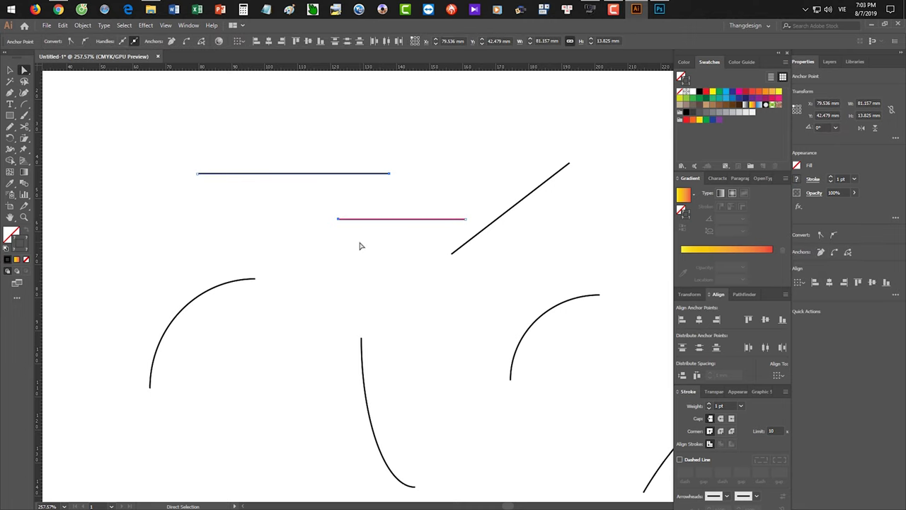
{"action": "left_click", "coordinate": [82, 25]}
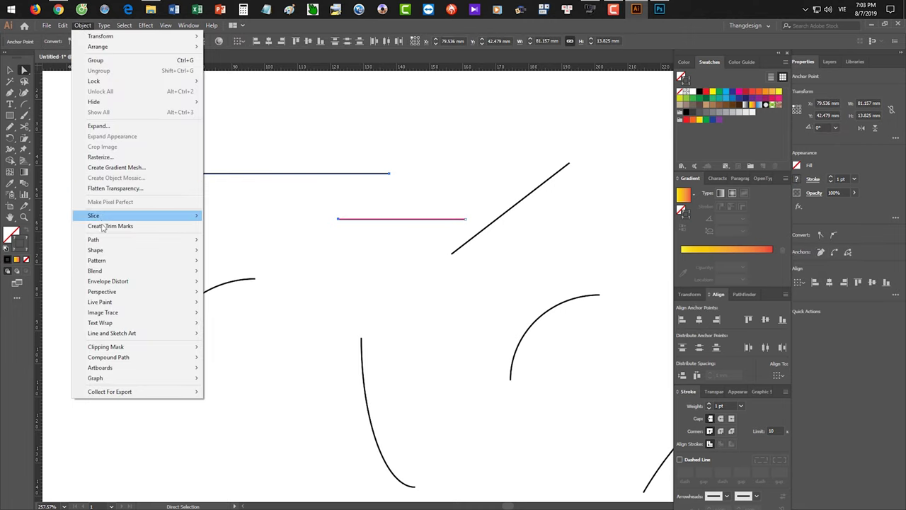
{"action": "mouse_move", "coordinate": [104, 242]}
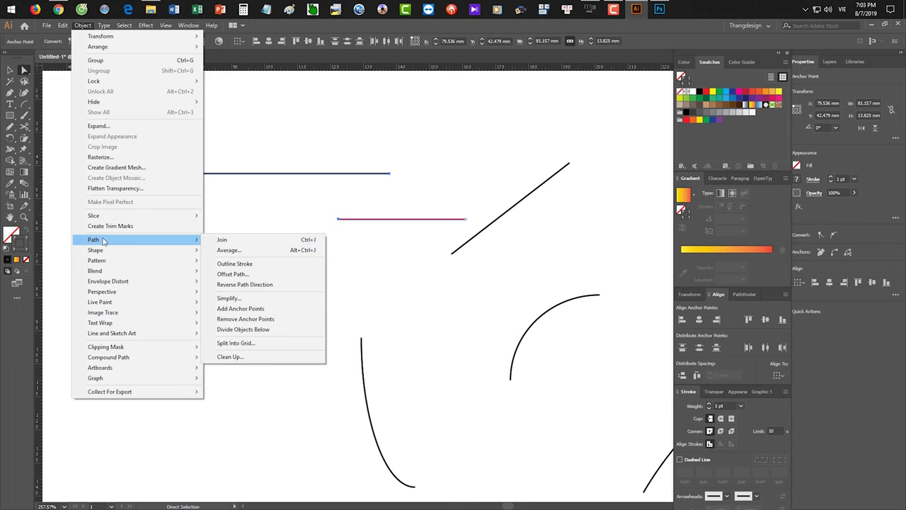
{"action": "left_click", "coordinate": [659, 10]}
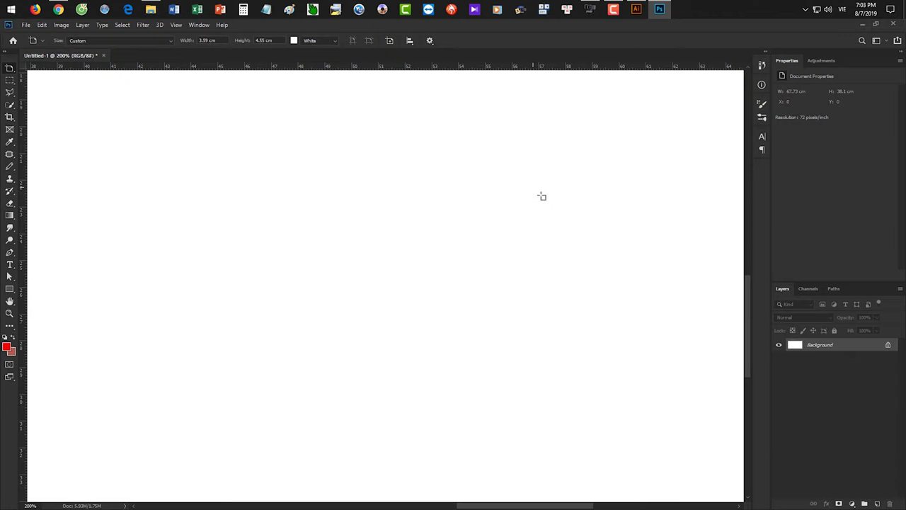
Paste the Illustrator screenshot, zoom to its menu, and underline Object in red
{"action": "key", "text": "ctrl+v"}
{"action": "key", "text": "v"}
{"action": "key", "text": "ctrl+0"}
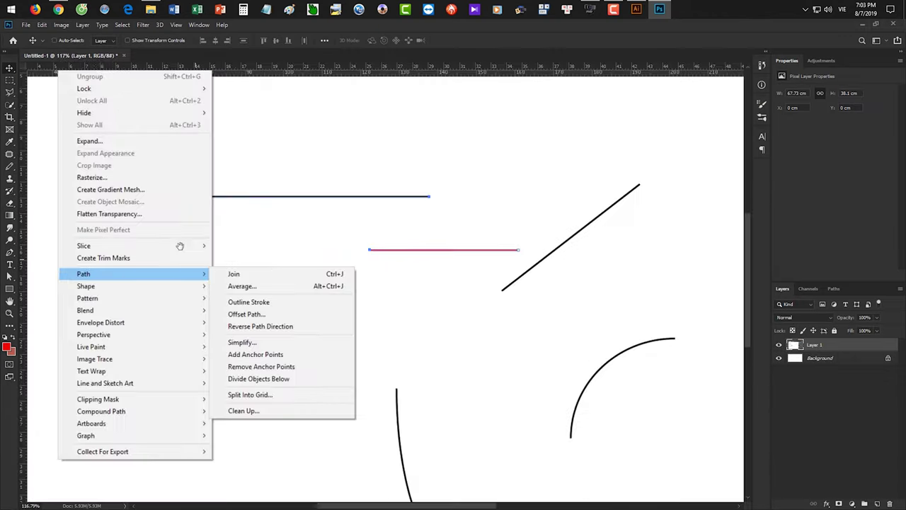
{"action": "left_click_drag", "start_coordinate": [165, 283], "coordinate": [420, 210]}
{"action": "key", "text": "b"}
{"action": "left_click_drag", "start_coordinate": [352, 150], "coordinate": [396, 150]}
Underline Path and Average... in red, then return to Illustrator and deselect the lines
{"action": "scroll", "coordinate": [499, 283], "scroll_direction": "down", "scroll_amount": 5}
{"action": "scroll", "coordinate": [499, 283], "scroll_direction": "right", "scroll_amount": 3}
{"action": "left_click_drag", "start_coordinate": [161, 349], "coordinate": [233, 350]}
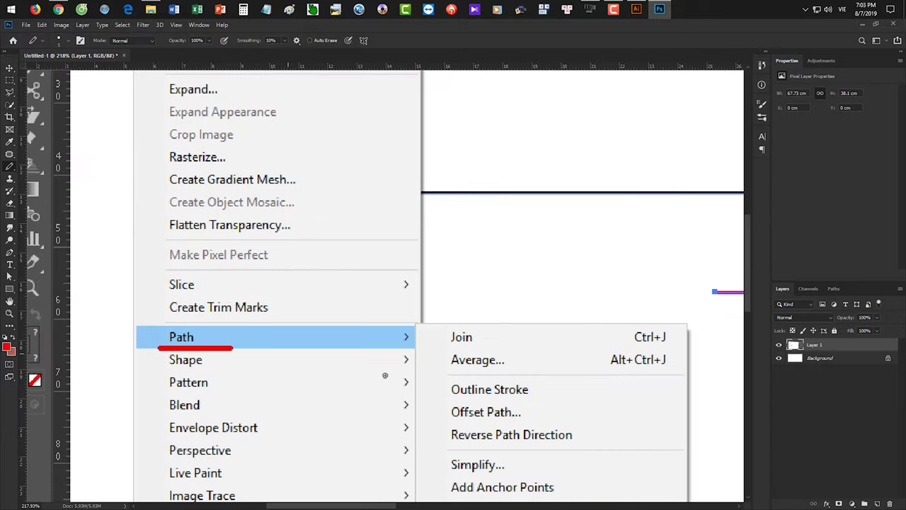
{"action": "scroll", "coordinate": [363, 342], "scroll_direction": "right", "scroll_amount": 2}
{"action": "scroll", "coordinate": [363, 342], "scroll_direction": "down", "scroll_amount": 1}
{"action": "scroll", "coordinate": [398, 329], "scroll_direction": "up", "scroll_amount": 1}
{"action": "left_click_drag", "start_coordinate": [296, 280], "coordinate": [545, 287]}
{"action": "key", "text": "ctrl+z"}
{"action": "left_click_drag", "start_coordinate": [300, 309], "coordinate": [613, 319]}
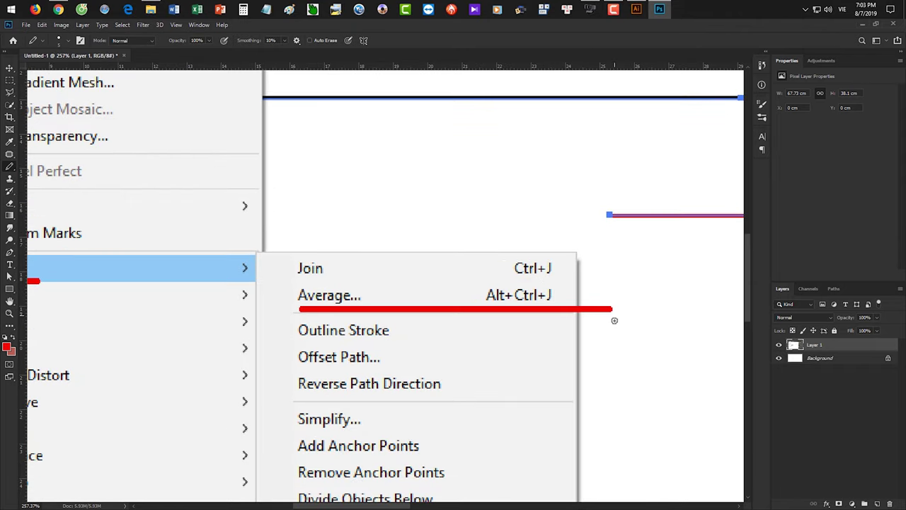
{"action": "scroll", "coordinate": [614, 320], "scroll_direction": "up", "scroll_amount": 5}
{"action": "scroll", "coordinate": [568, 319], "scroll_direction": "down", "scroll_amount": 4}
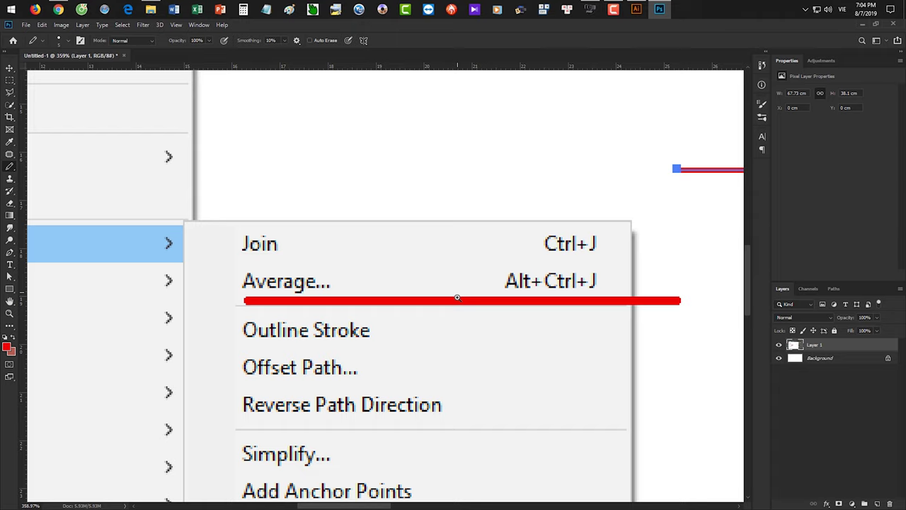
{"action": "left_click", "coordinate": [637, 8]}
{"action": "left_click", "coordinate": [398, 203]}
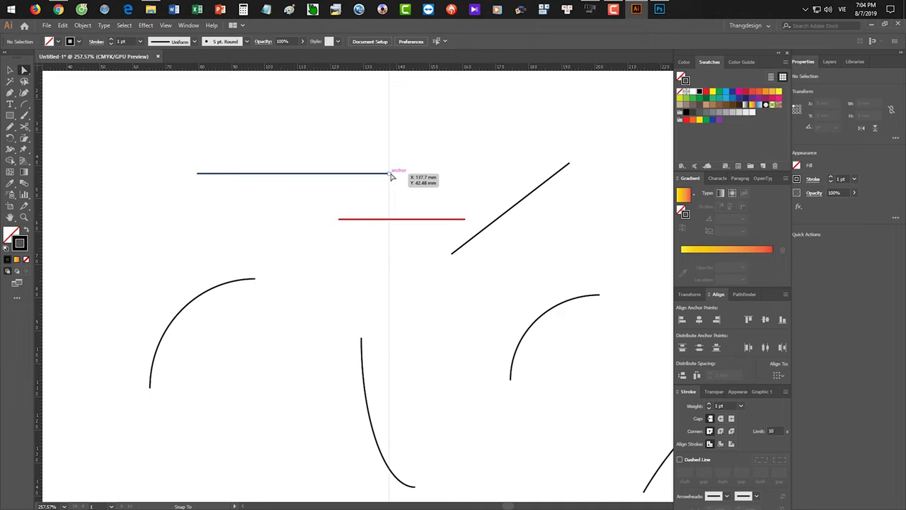
Copy the vertical line to the red line's left end and turn both vertical lines into guides
{"action": "left_click", "coordinate": [391, 176]}
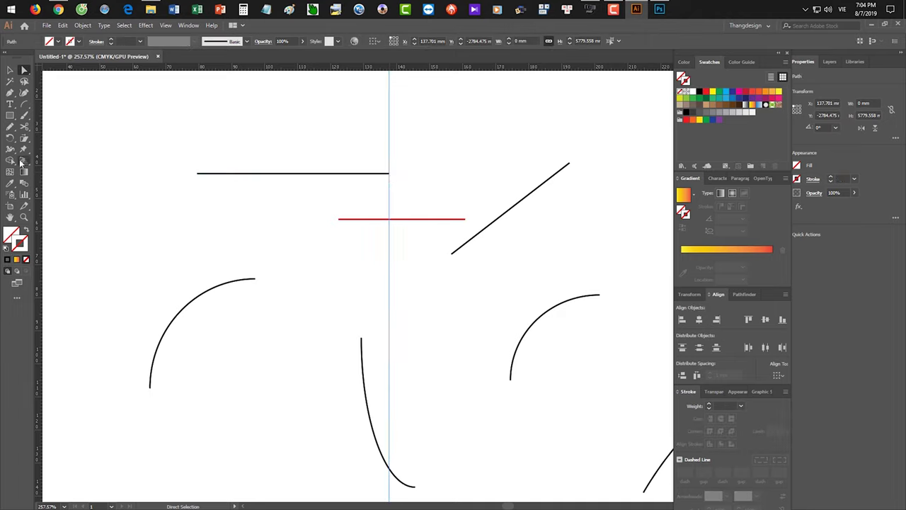
{"action": "left_click_drag", "start_coordinate": [339, 223], "coordinate": [339, 220]}
{"action": "left_click", "coordinate": [319, 120]}
{"action": "key", "text": "v"}
{"action": "left_click_drag", "start_coordinate": [304, 107], "coordinate": [425, 131]}
{"action": "key", "text": "a"}
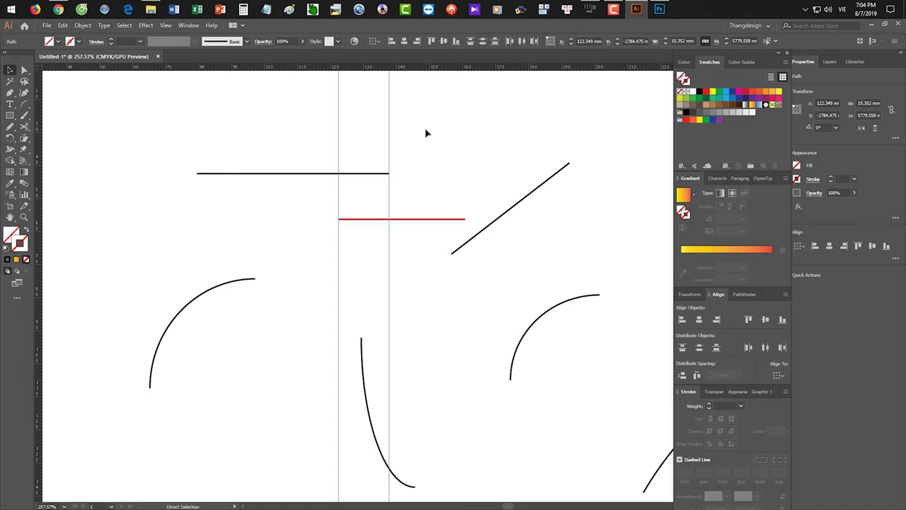
{"action": "scroll", "coordinate": [425, 127], "scroll_direction": "down", "scroll_amount": 2}
{"action": "key", "text": "ctrl+5"}
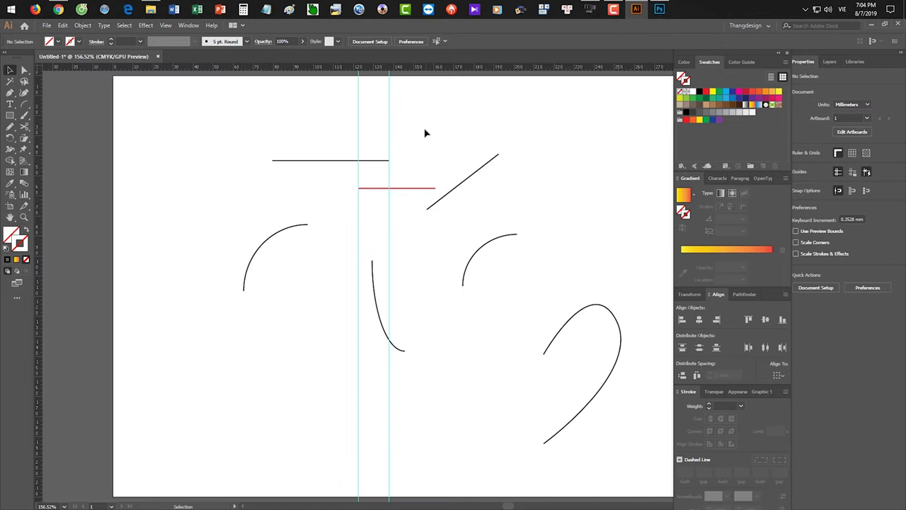
{"action": "left_click_drag", "start_coordinate": [320, 114], "coordinate": [368, 165]}
{"action": "left_click_drag", "start_coordinate": [337, 137], "coordinate": [439, 159]}
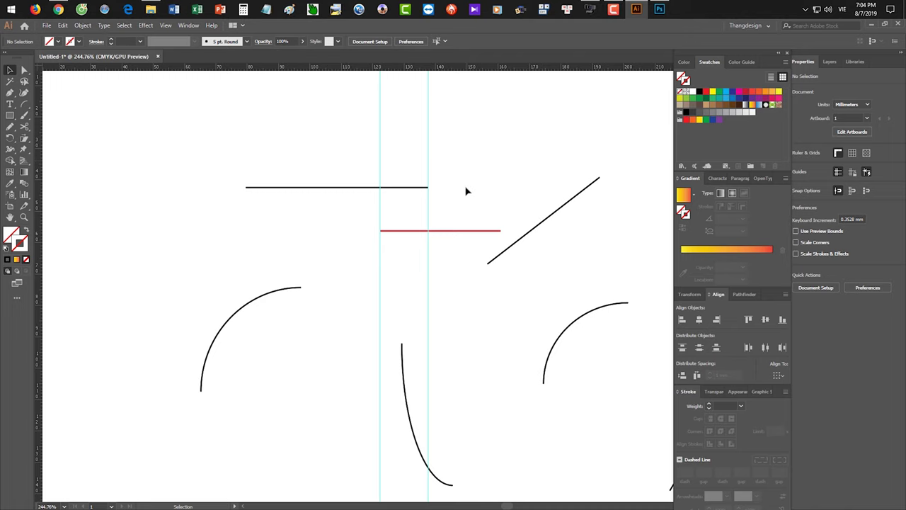
Select the two facing endpoints and open Object > Path > Average, moving the dialog aside
{"action": "key", "text": "a"}
{"action": "scroll", "coordinate": [447, 194], "scroll_direction": "up", "scroll_amount": 2}
{"action": "left_click_drag", "start_coordinate": [418, 183], "coordinate": [417, 182]}
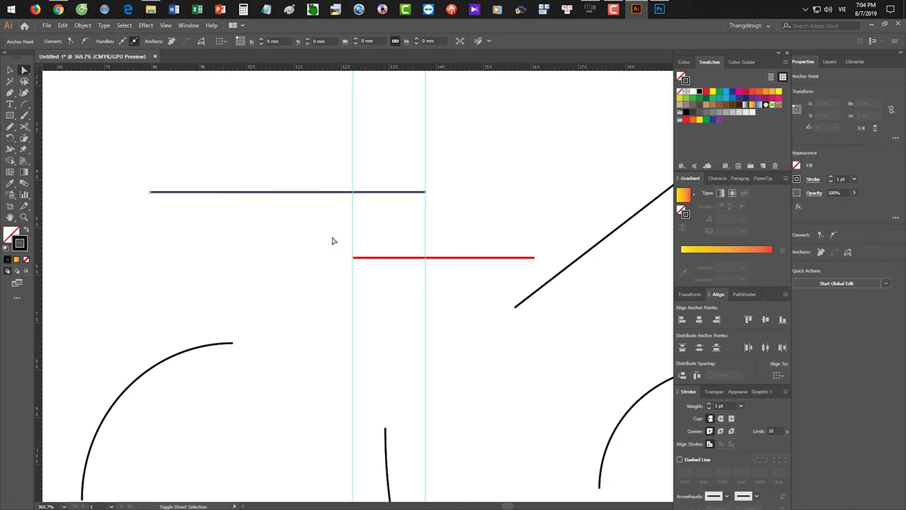
{"action": "left_click", "coordinate": [82, 26]}
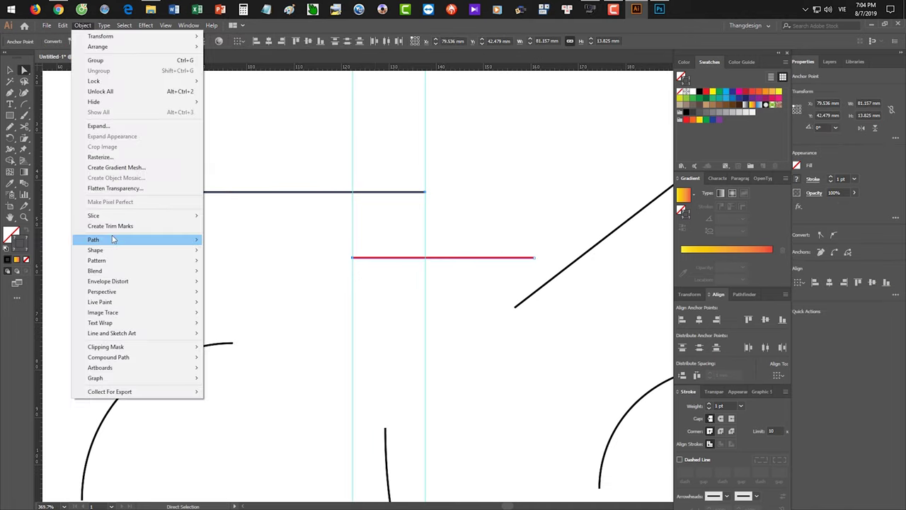
{"action": "mouse_move", "coordinate": [113, 239]}
{"action": "left_click", "coordinate": [237, 257]}
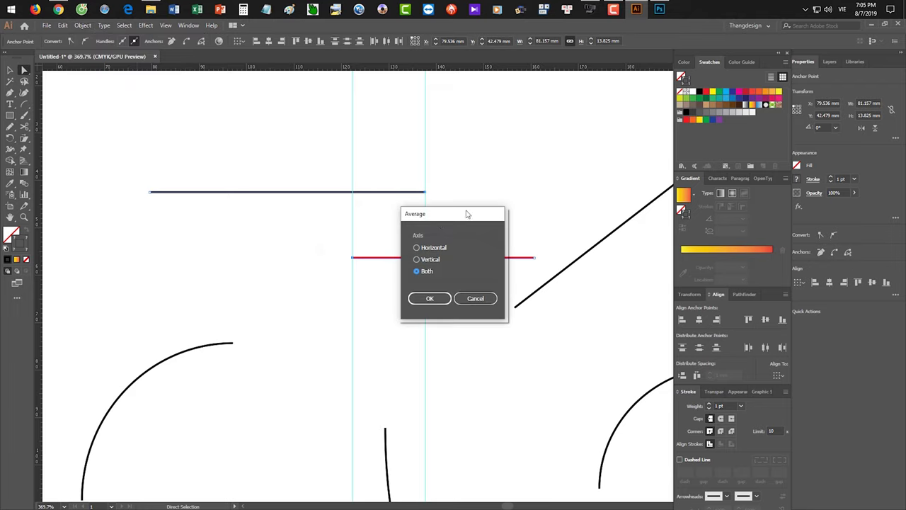
{"action": "left_click_drag", "start_coordinate": [450, 214], "coordinate": [613, 146]}
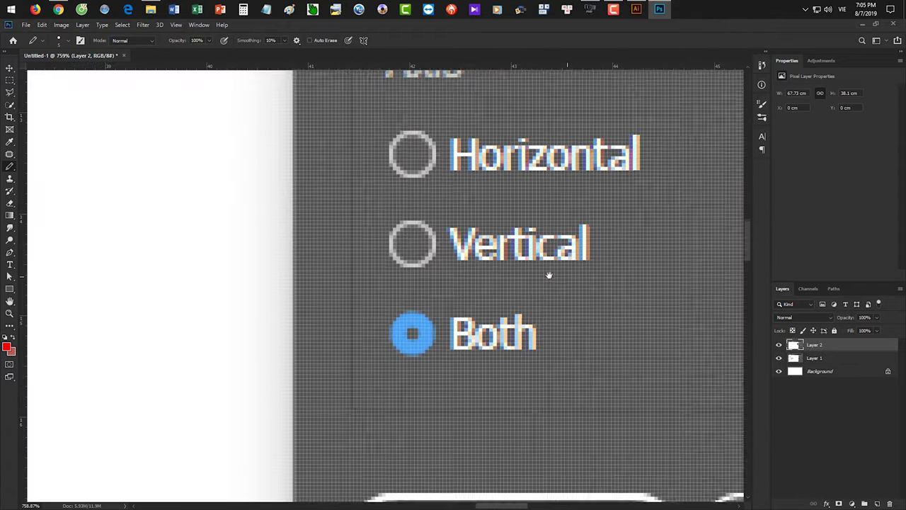
Underline Horizontal and Vertical in red, marking them X and Y, and write XY beside Both
{"action": "scroll", "coordinate": [549, 275], "scroll_direction": "down", "scroll_amount": 5}
{"action": "left_click_drag", "start_coordinate": [486, 239], "coordinate": [588, 241]}
{"action": "mouse_move", "coordinate": [617, 211]}
{"action": "left_mouse_down"}
{"action": "mouse_move", "coordinate": [644, 232]}
{"action": "mouse_move", "coordinate": [610, 244]}
{"action": "left_mouse_up"}
{"action": "left_click_drag", "start_coordinate": [488, 277], "coordinate": [572, 278]}
{"action": "mouse_move", "coordinate": [632, 256]}
{"action": "left_mouse_down"}
{"action": "mouse_move", "coordinate": [668, 260]}
{"action": "mouse_move", "coordinate": [653, 292]}
{"action": "left_mouse_up"}
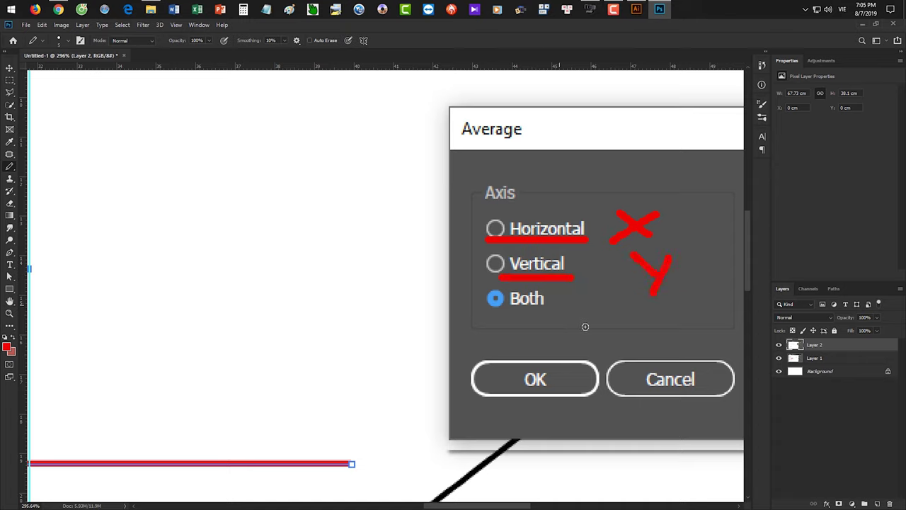
{"action": "mouse_move", "coordinate": [558, 303]}
{"action": "left_mouse_down"}
{"action": "mouse_move", "coordinate": [594, 331]}
{"action": "mouse_move", "coordinate": [595, 306]}
{"action": "mouse_move", "coordinate": [582, 302]}
{"action": "mouse_move", "coordinate": [553, 330]}
{"action": "left_mouse_up"}
{"action": "mouse_move", "coordinate": [598, 301]}
{"action": "left_mouse_down"}
{"action": "mouse_move", "coordinate": [615, 315]}
{"action": "mouse_move", "coordinate": [620, 304]}
{"action": "mouse_move", "coordinate": [610, 334]}
{"action": "left_mouse_up"}
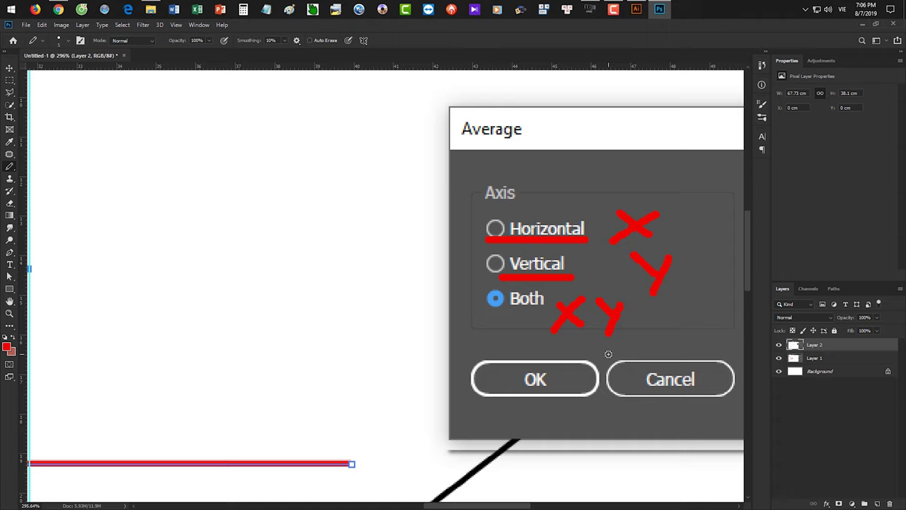
Back in Illustrator, try a vertical Average on the lines, then undo it
{"action": "left_click", "coordinate": [636, 8]}
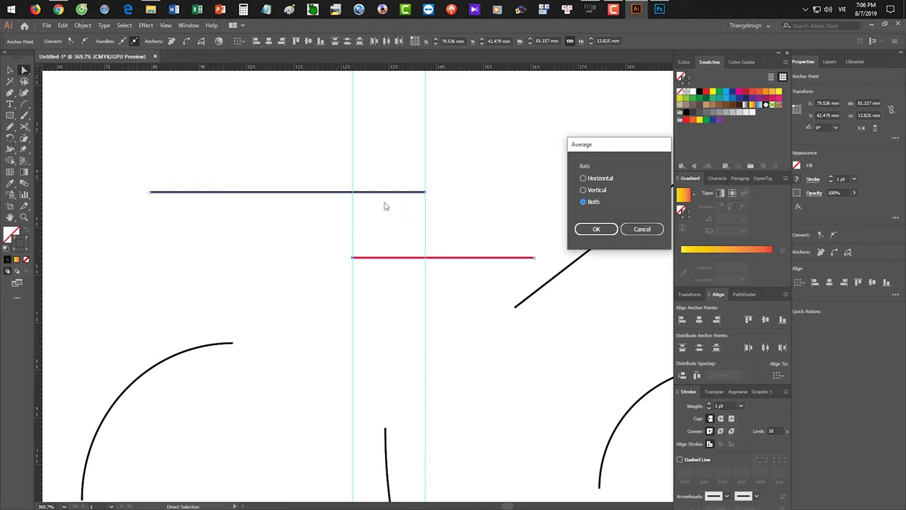
{"action": "left_click", "coordinate": [583, 190]}
{"action": "left_click", "coordinate": [596, 229]}
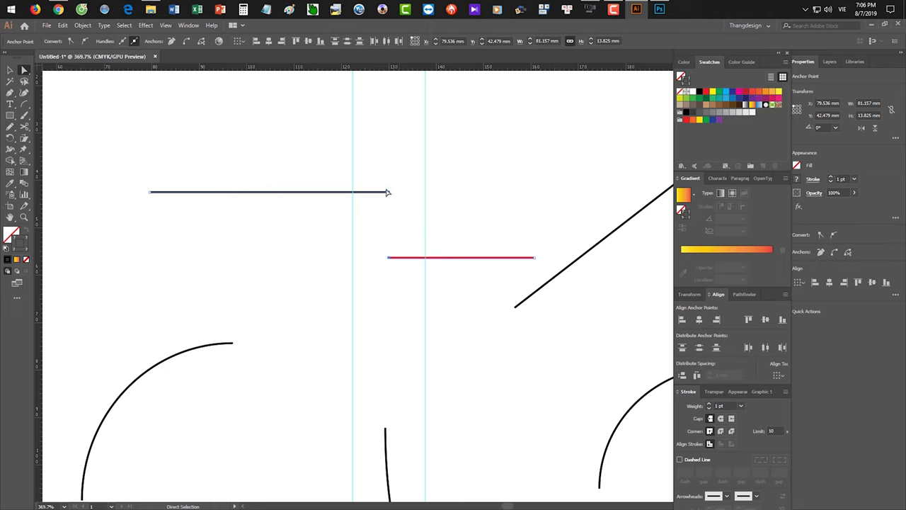
{"action": "key", "text": "ctrl+z"}
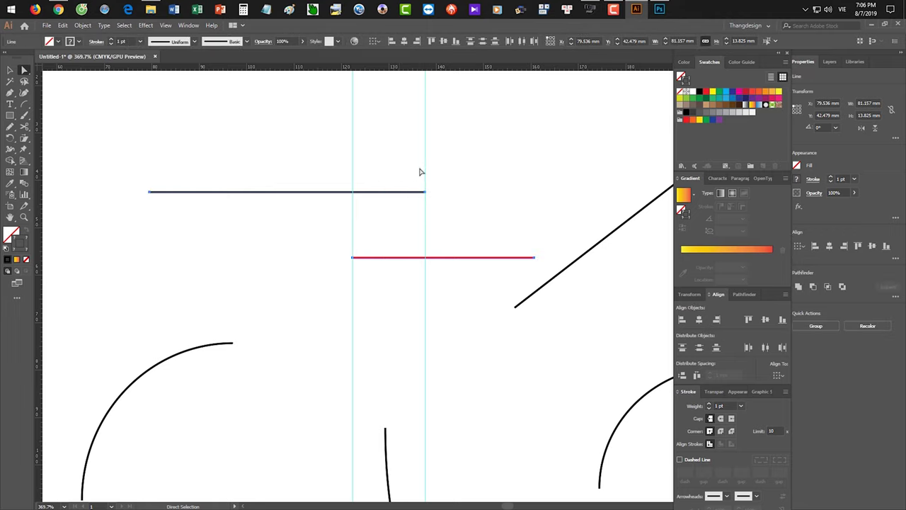
Marquee both lines' anchor points, average them vertically, then undo the result
{"action": "left_click", "coordinate": [414, 171], "text": "ctrl"}
{"action": "left_click_drag", "start_coordinate": [405, 172], "coordinate": [366, 279]}
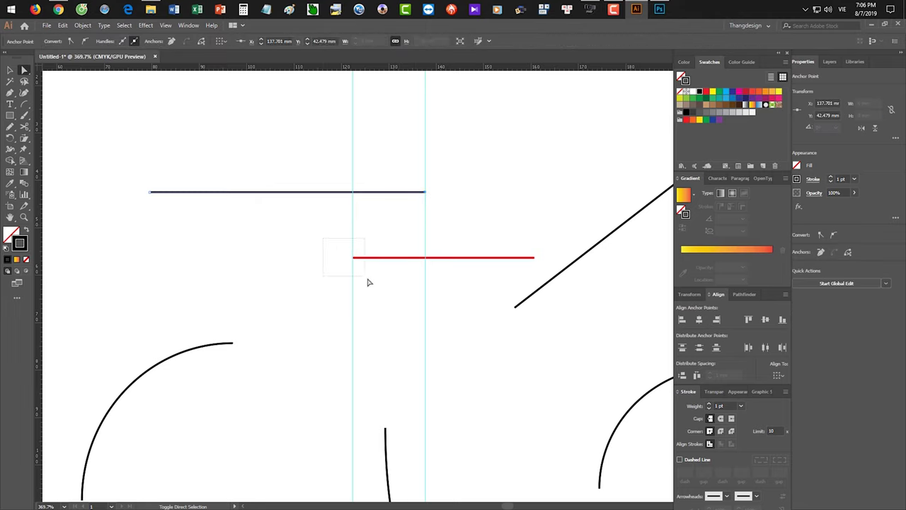
{"action": "key", "text": "ctrl+alt+j"}
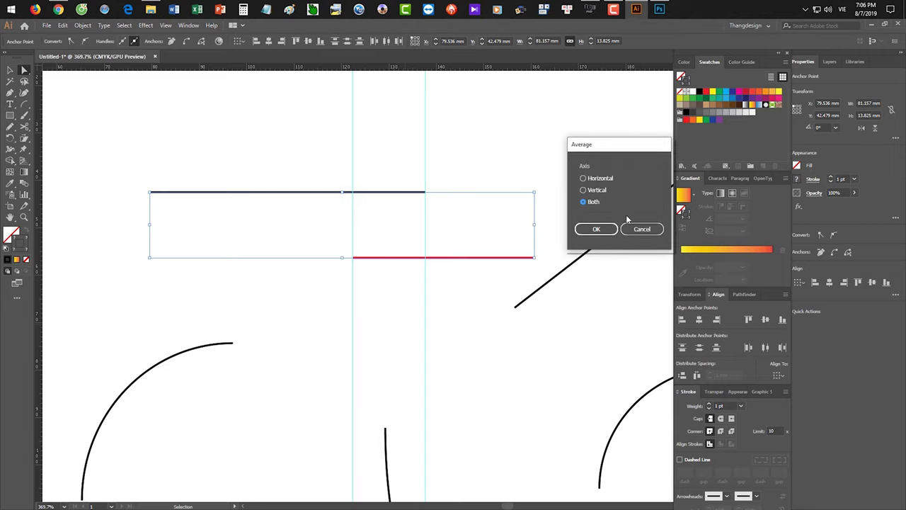
{"action": "left_click", "coordinate": [598, 190]}
{"action": "left_click", "coordinate": [596, 231]}
{"action": "left_click", "coordinate": [396, 309]}
{"action": "key", "text": "ctrl+z"}
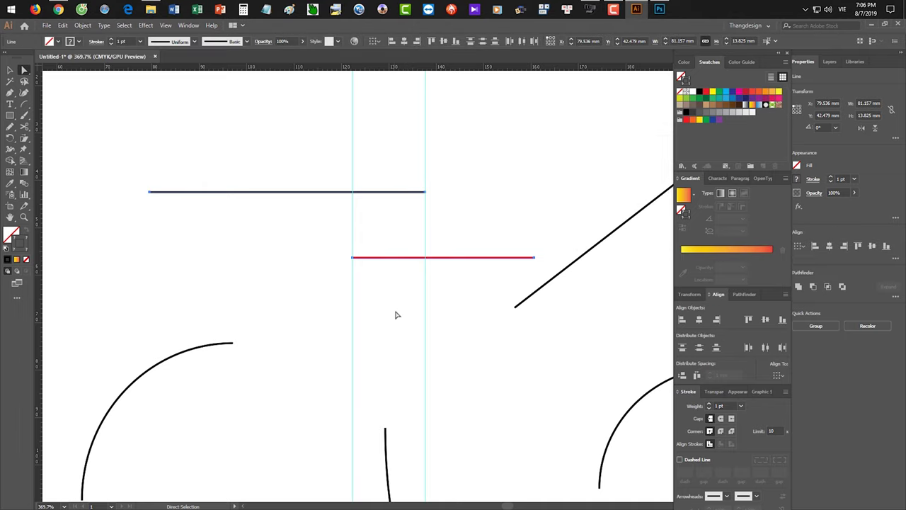
Select the two inner line ends and average them along the horizontal axis
{"action": "left_click", "coordinate": [425, 191]}
{"action": "left_click", "coordinate": [352, 257], "text": "shift"}
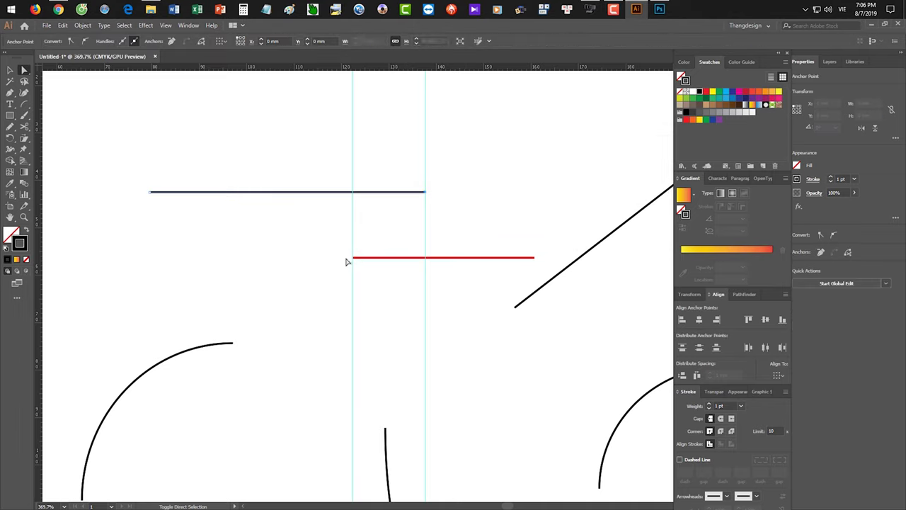
{"action": "key", "text": "ctrl+alt+j"}
{"action": "left_click", "coordinate": [599, 179]}
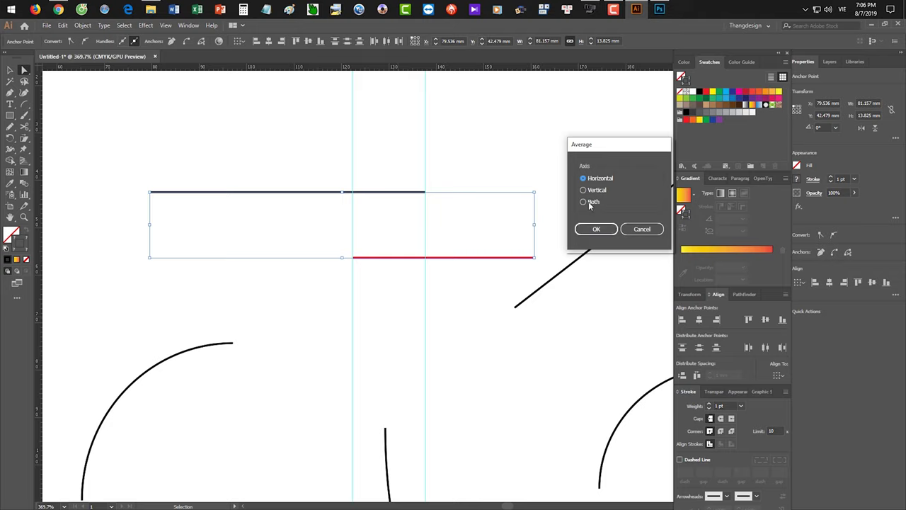
{"action": "left_click", "coordinate": [596, 229]}
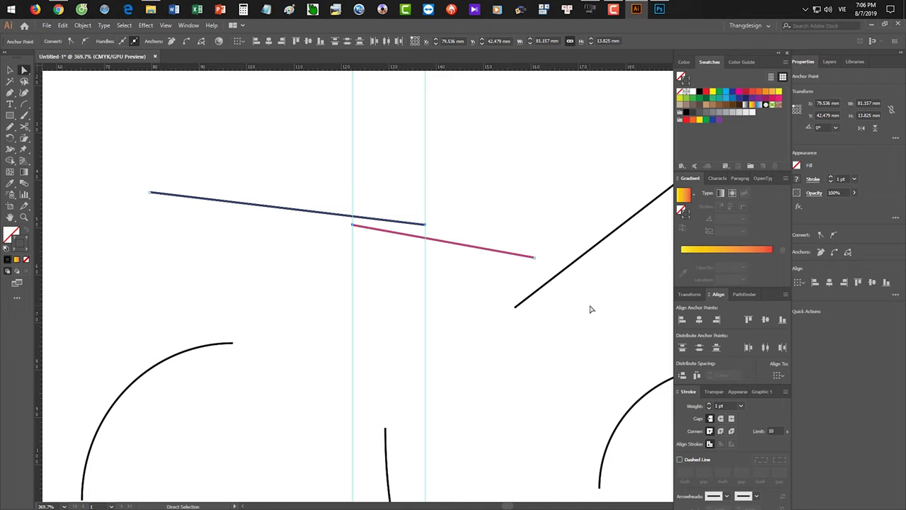
Undo the horizontal average, then merge the ends with a Both-axes average and undo
{"action": "key", "text": "ctrl+z"}
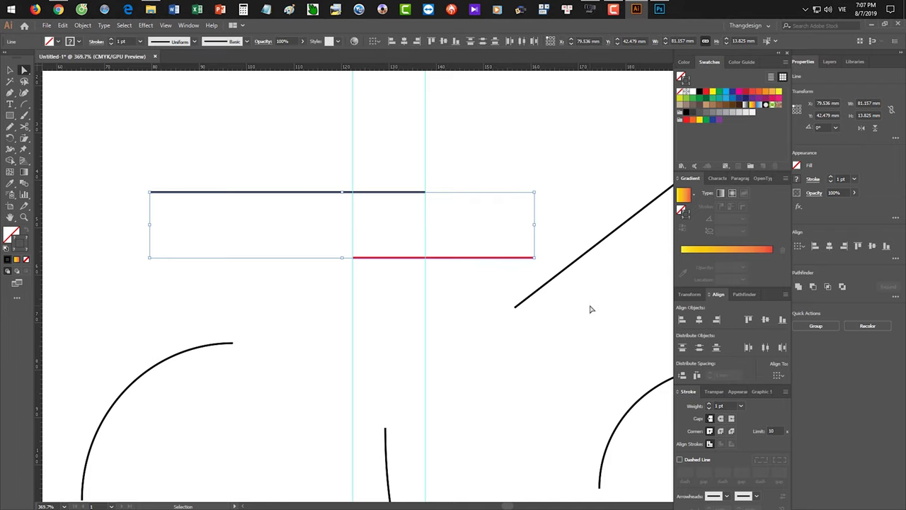
{"action": "key", "text": "ctrl+alt+j"}
{"action": "left_click", "coordinate": [586, 201]}
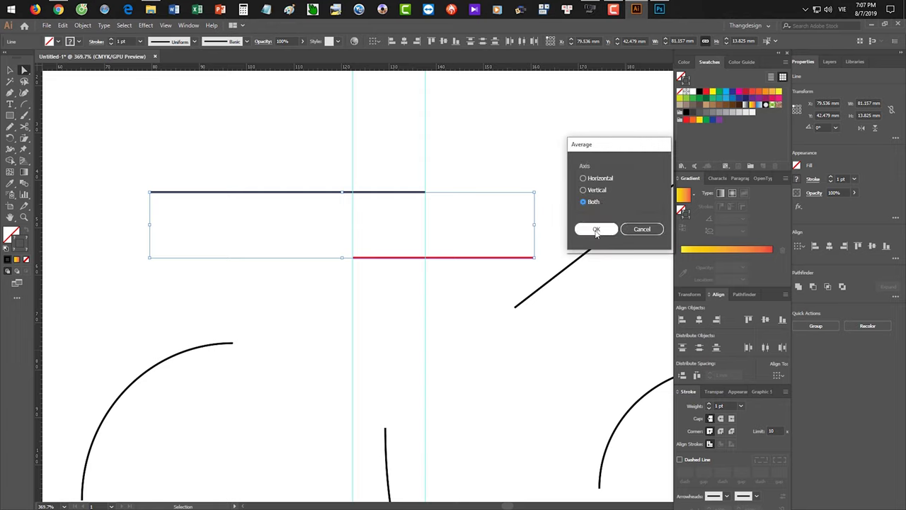
{"action": "left_click", "coordinate": [596, 229]}
{"action": "key", "text": "ctrl+z"}
{"action": "key", "text": "ctrl+z"}
{"action": "key", "text": "ctrl+z"}
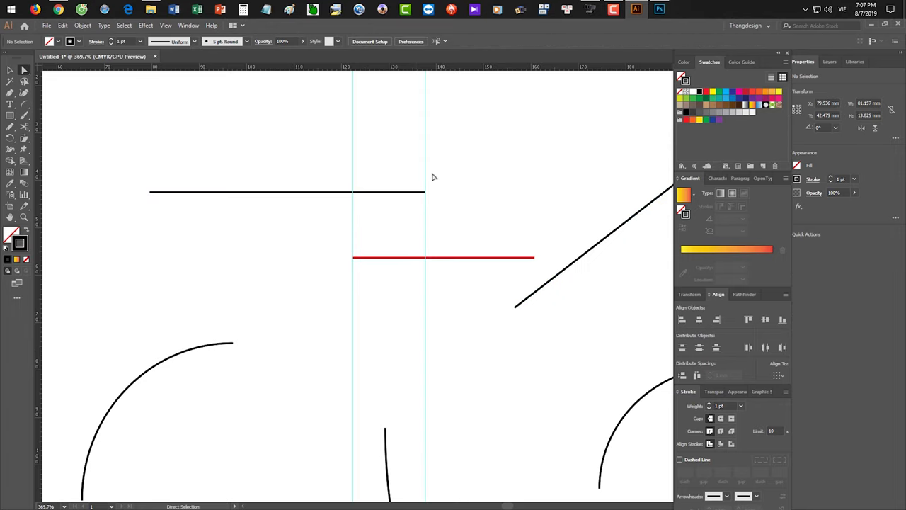
Merge both inner ends at the middle with Both, undo, and deselect everything
{"action": "left_click_drag", "start_coordinate": [328, 243], "coordinate": [380, 285]}
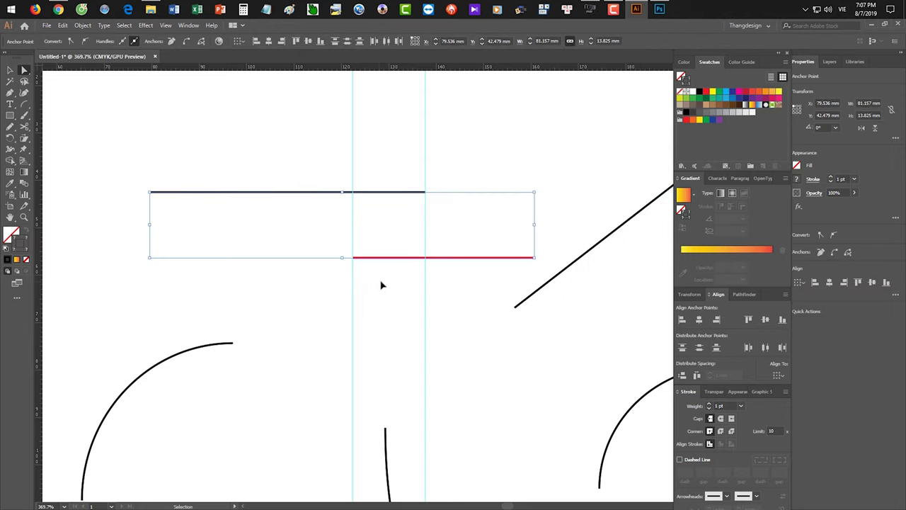
{"action": "key", "text": "ctrl+alt+j"}
{"action": "left_click", "coordinate": [594, 229]}
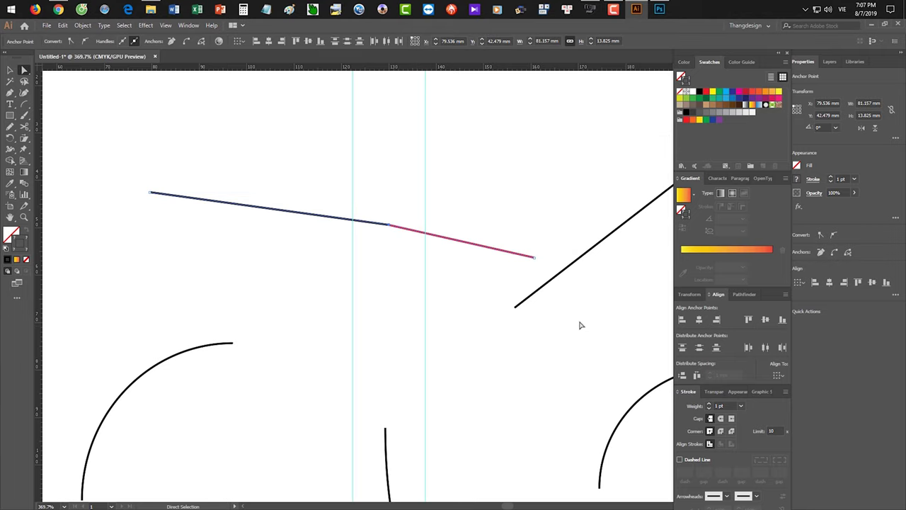
{"action": "key", "text": "ctrl+z"}
{"action": "key", "text": "ctrl+z"}
{"action": "key", "text": "ctrl+shift+a"}
{"action": "key", "text": "v"}
{"action": "scroll", "coordinate": [531, 380], "scroll_direction": "down", "scroll_amount": 2}
{"action": "left_click_drag", "start_coordinate": [454, 327], "coordinate": [309, 147]}
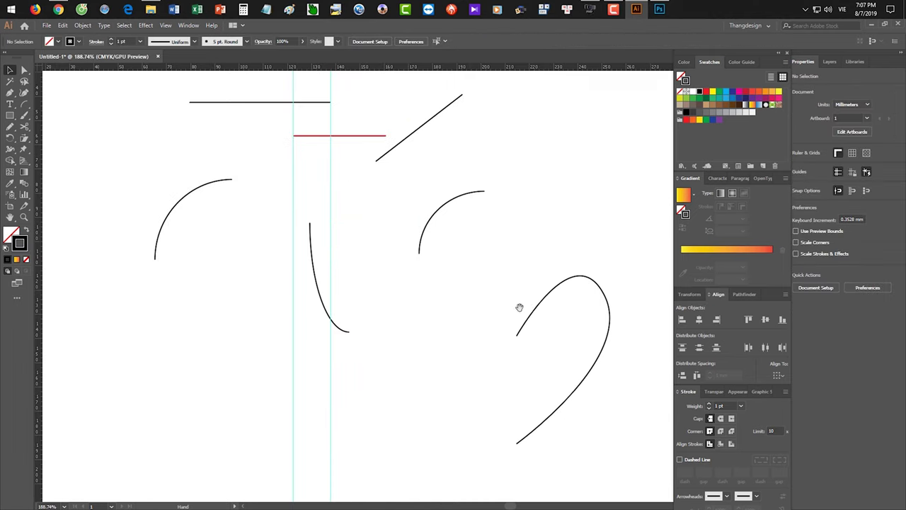
Reflect a copy of the bottom-right curve from its upper-left anchor to form a heart
{"action": "left_click", "coordinate": [522, 328]}
{"action": "left_click", "coordinate": [525, 329]}
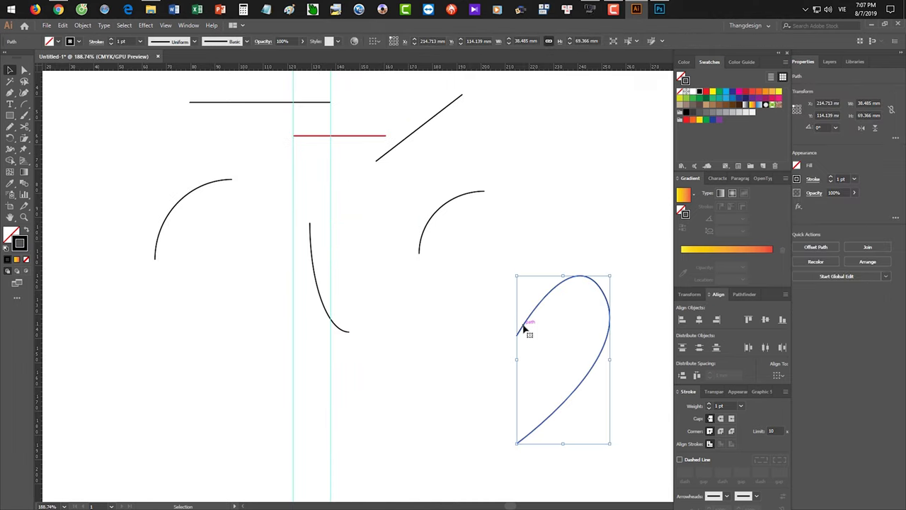
{"action": "key", "text": "o"}
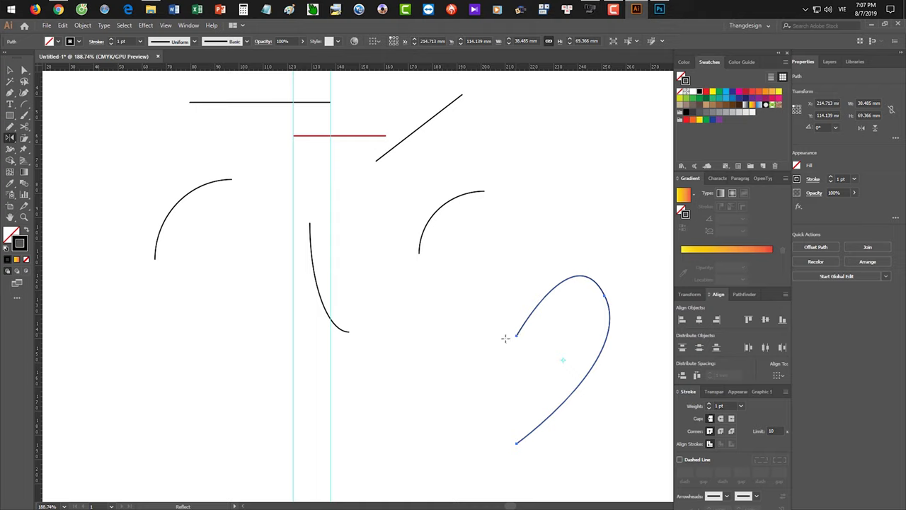
{"action": "left_click", "coordinate": [516, 336]}
{"action": "left_click_drag", "start_coordinate": [538, 308], "coordinate": [502, 310]}
Zoom in and try joining the heart's two notch points, then undo the join
{"action": "key", "text": "ctrl+shift+a"}
{"action": "left_click", "coordinate": [543, 364]}
{"action": "key", "text": "a"}
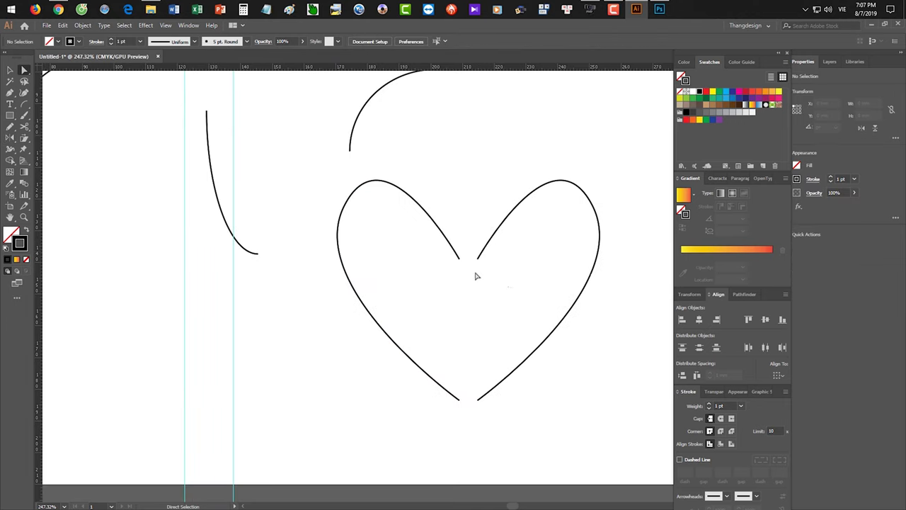
{"action": "left_click_drag", "start_coordinate": [475, 275], "coordinate": [441, 257]}
{"action": "key", "text": "ctrl+j"}
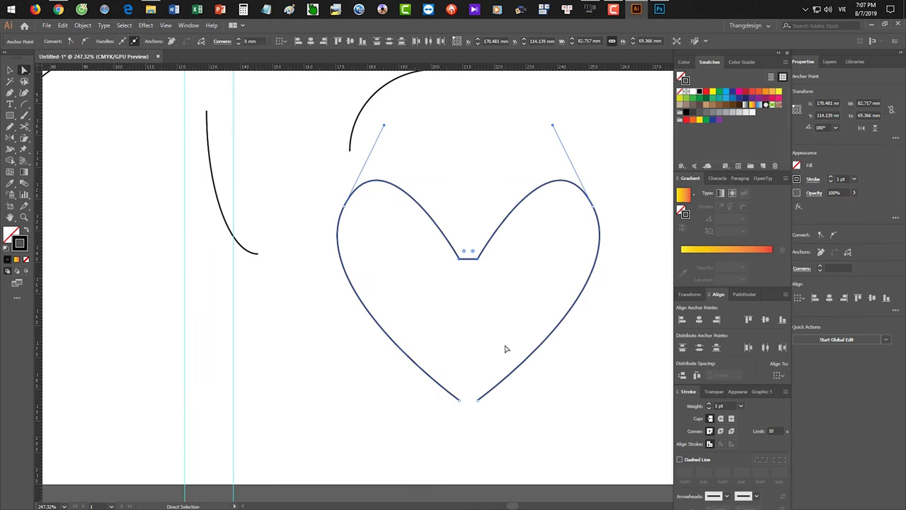
{"action": "key", "text": "ctrl+z"}
{"action": "key", "text": "v"}
{"action": "key", "text": "ctrl+shift+a"}
Average the heart's two notch points into one spot using Both
{"action": "left_click", "coordinate": [432, 375]}
{"action": "key", "text": "a"}
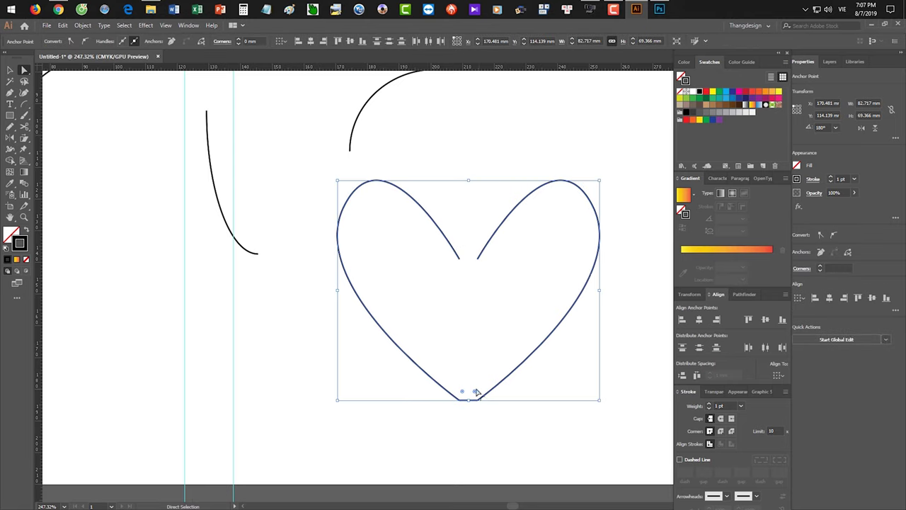
{"action": "key", "text": "ctrl+shift+a"}
{"action": "left_click_drag", "start_coordinate": [473, 270], "coordinate": [447, 260]}
{"action": "key", "text": "v"}
{"action": "key", "text": "ctrl+alt+j"}
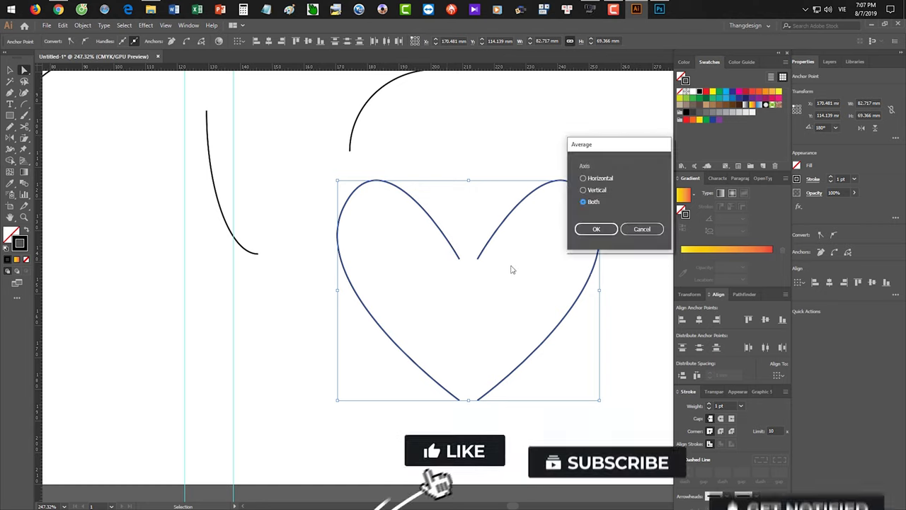
{"action": "left_click", "coordinate": [595, 229]}
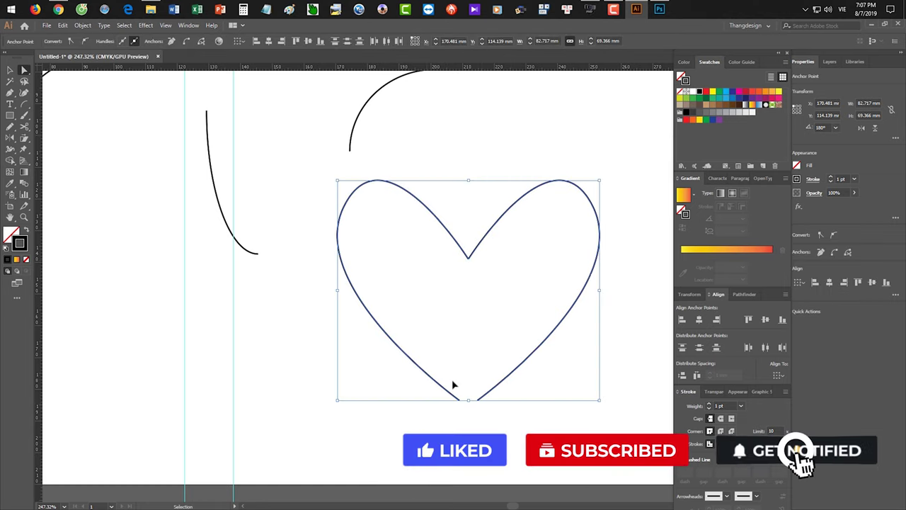
Average the bottom points with Both, then drag the right half aside and undo
{"action": "key", "text": "ctrl+alt+j"}
{"action": "left_click", "coordinate": [594, 230]}
{"action": "key", "text": "a"}
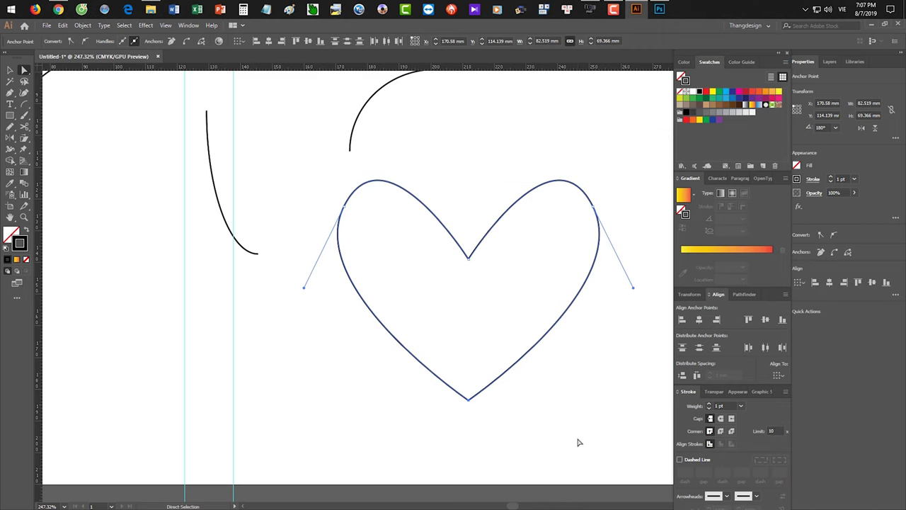
{"action": "key", "text": "v"}
{"action": "left_click", "coordinate": [536, 373]}
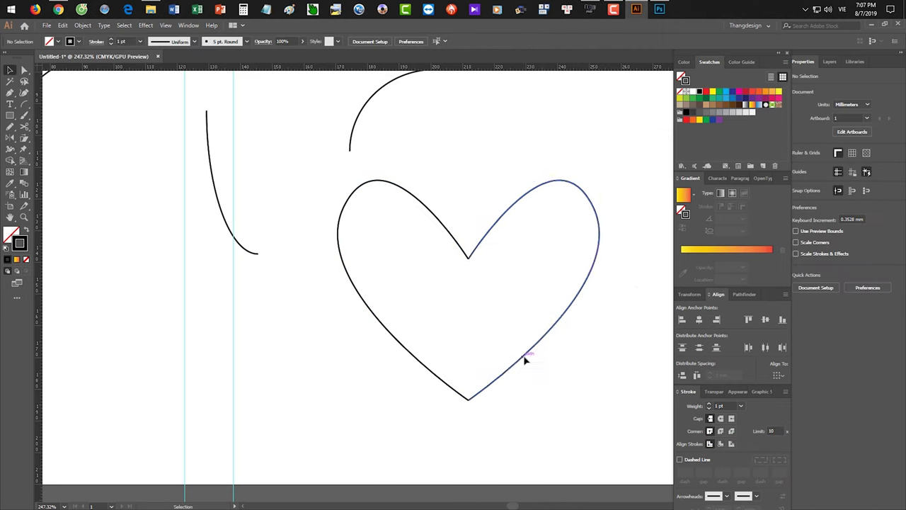
{"action": "left_click_drag", "start_coordinate": [521, 359], "coordinate": [541, 365]}
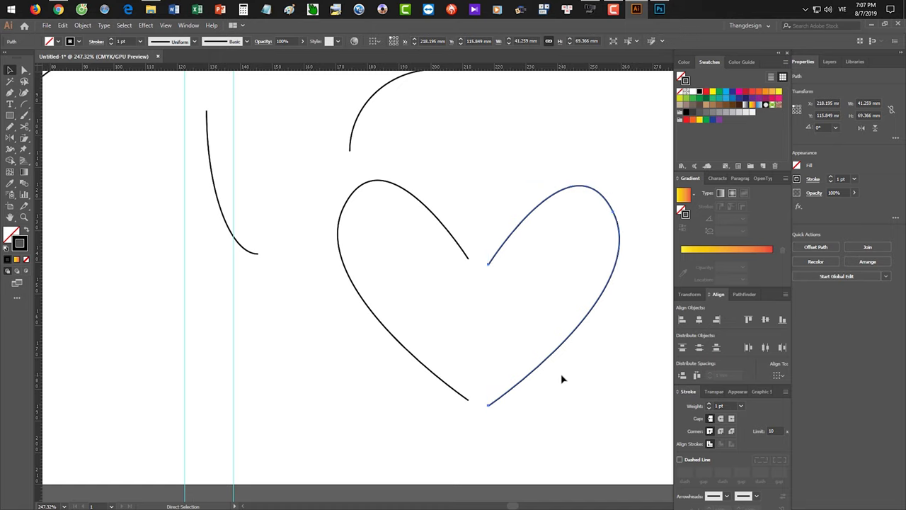
{"action": "key", "text": "ctrl+z"}
{"action": "key", "text": "ctrl+z"}
{"action": "key", "text": "ctrl+z"}
{"action": "key", "text": "ctrl+z"}
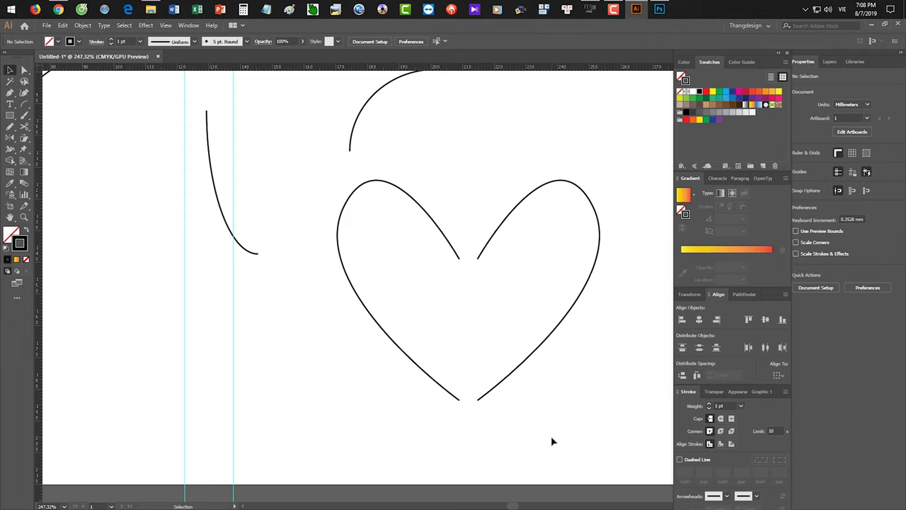
Join the heart's notch points with Ctrl+J, then undo the join
{"action": "left_click_drag", "start_coordinate": [516, 307], "coordinate": [507, 302]}
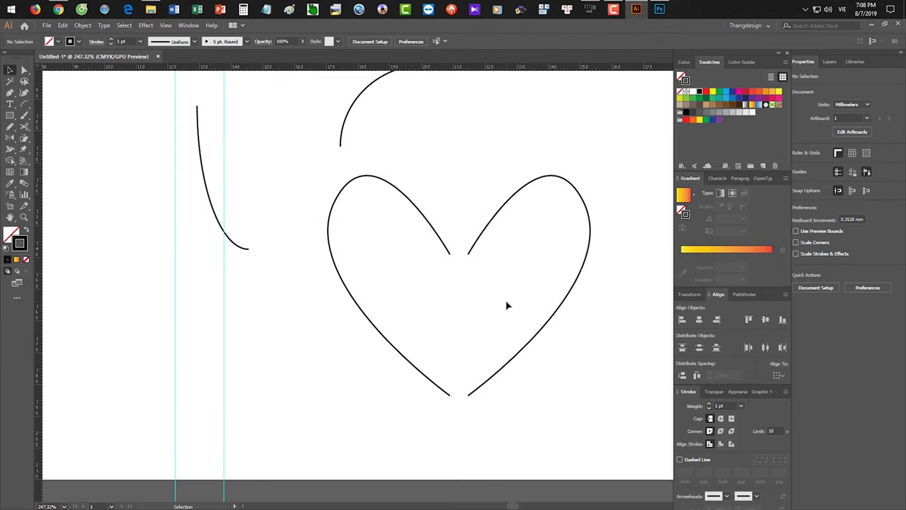
{"action": "scroll", "coordinate": [503, 292], "scroll_direction": "up", "scroll_amount": 1}
{"action": "key", "text": "a"}
{"action": "left_click_drag", "start_coordinate": [490, 282], "coordinate": [415, 248]}
{"action": "key", "text": "ctrl+j"}
{"action": "left_click", "coordinate": [507, 447]}
{"action": "left_click", "coordinate": [397, 377]}
{"action": "key", "text": "v"}
{"action": "key", "text": "a"}
{"action": "key", "text": "v"}
{"action": "key", "text": "ctrl+z"}
Average the notch and bottom points, test-move the right half, and undo
{"action": "left_click_drag", "start_coordinate": [489, 296], "coordinate": [415, 243]}
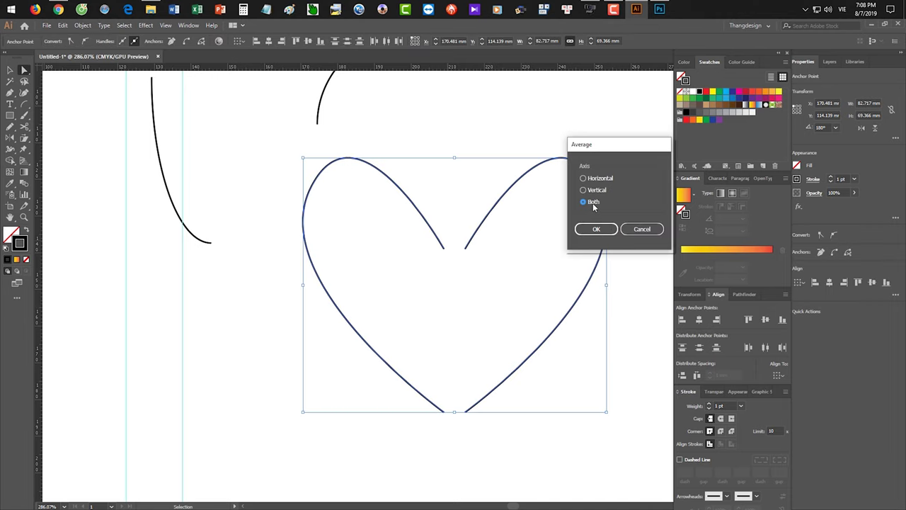
{"action": "left_click", "coordinate": [597, 229]}
{"action": "left_click", "coordinate": [528, 437]}
{"action": "key", "text": "v"}
{"action": "left_click", "coordinate": [399, 373]}
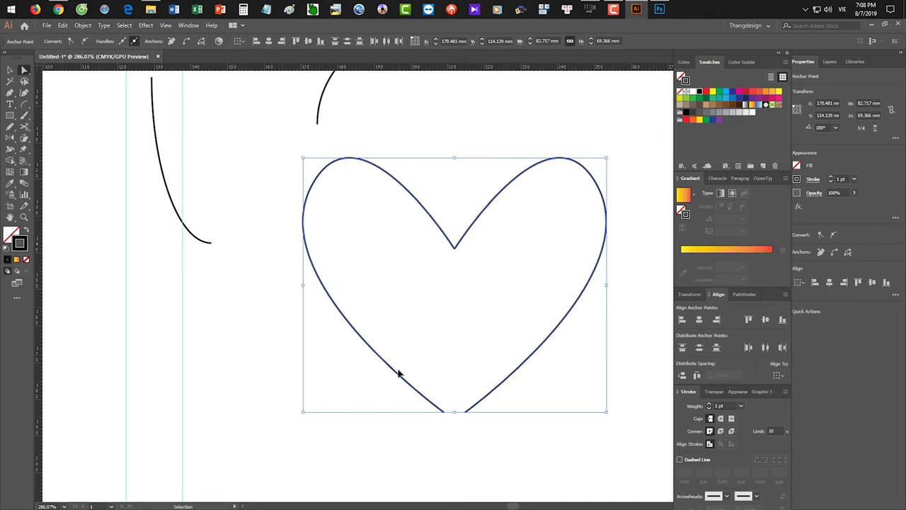
{"action": "key", "text": "ctrl+alt+j"}
{"action": "left_click", "coordinate": [601, 229]}
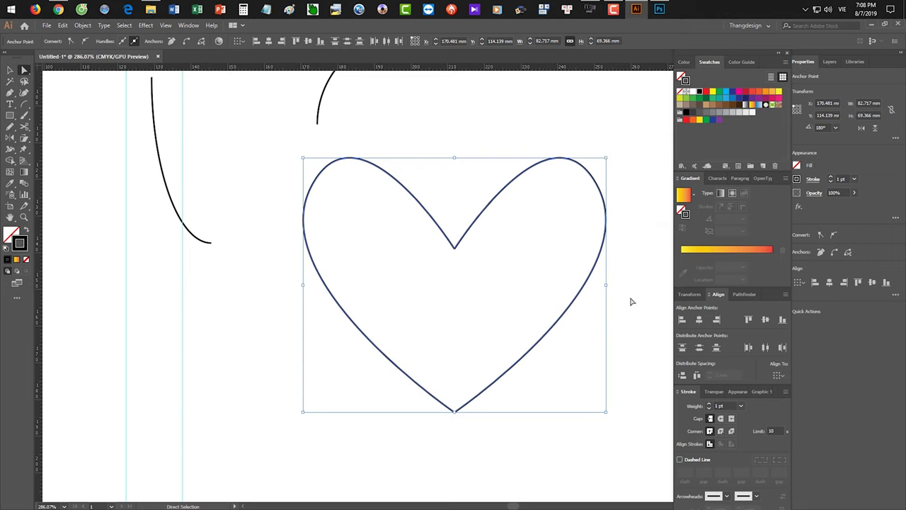
{"action": "left_click", "coordinate": [632, 303]}
{"action": "left_click_drag", "start_coordinate": [601, 263], "coordinate": [645, 290]}
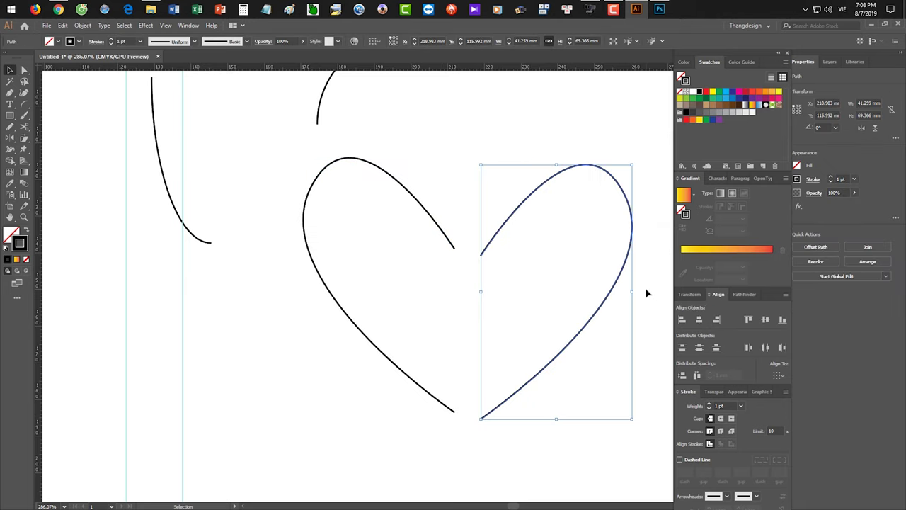
{"action": "key", "text": "ctrl+z"}
{"action": "key", "text": "ctrl+z"}
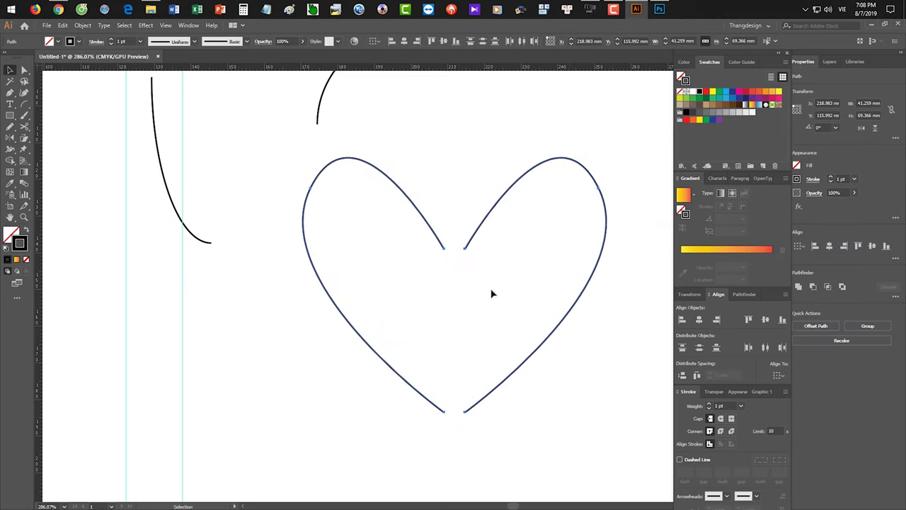
{"action": "key", "text": "ctrl+z"}
Join the notch and bottom anchors with Ctrl+Alt+Shift+J into one closed heart, then move it
{"action": "key", "text": "a"}
{"action": "left_click_drag", "start_coordinate": [507, 285], "coordinate": [423, 242]}
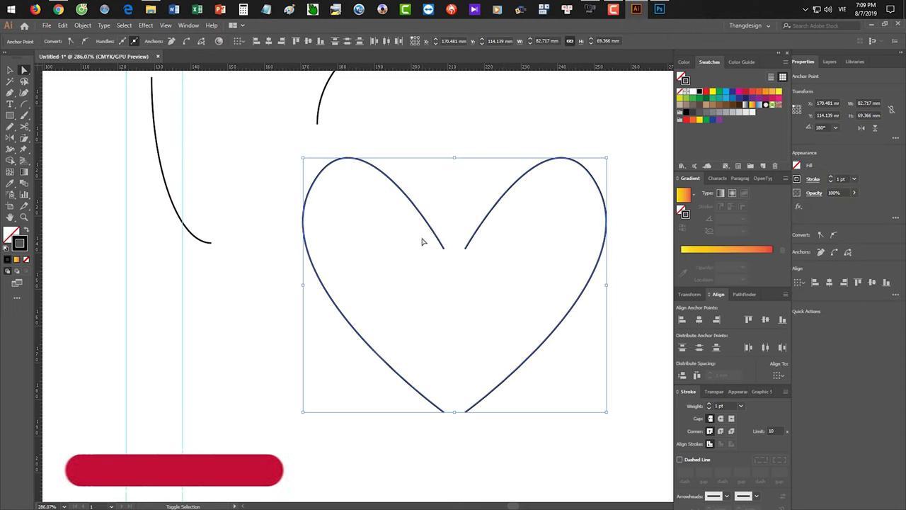
{"action": "key", "text": "ctrl+alt+shift+j"}
{"action": "left_click_drag", "start_coordinate": [527, 447], "coordinate": [385, 364]}
{"action": "key", "text": "ctrl+alt+shift+j"}
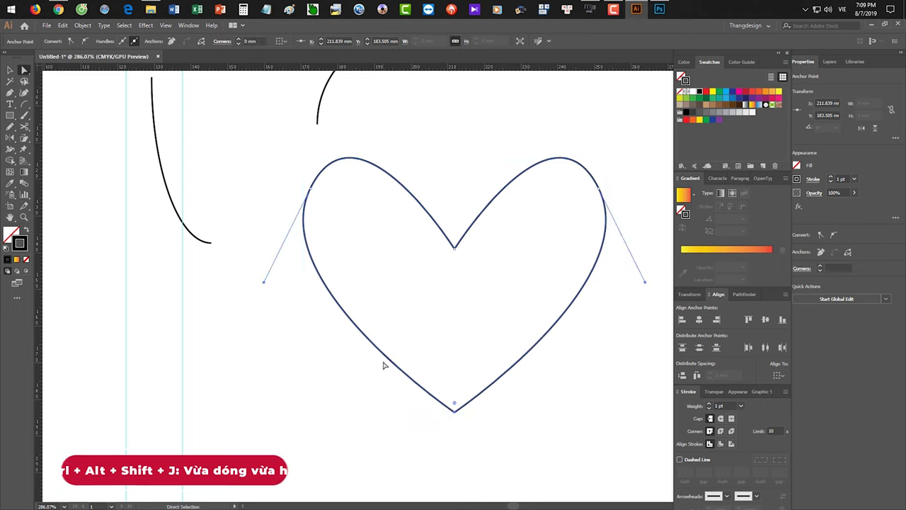
{"action": "key", "text": "v"}
{"action": "left_click", "coordinate": [601, 263]}
{"action": "left_click_drag", "start_coordinate": [591, 262], "coordinate": [619, 280]}
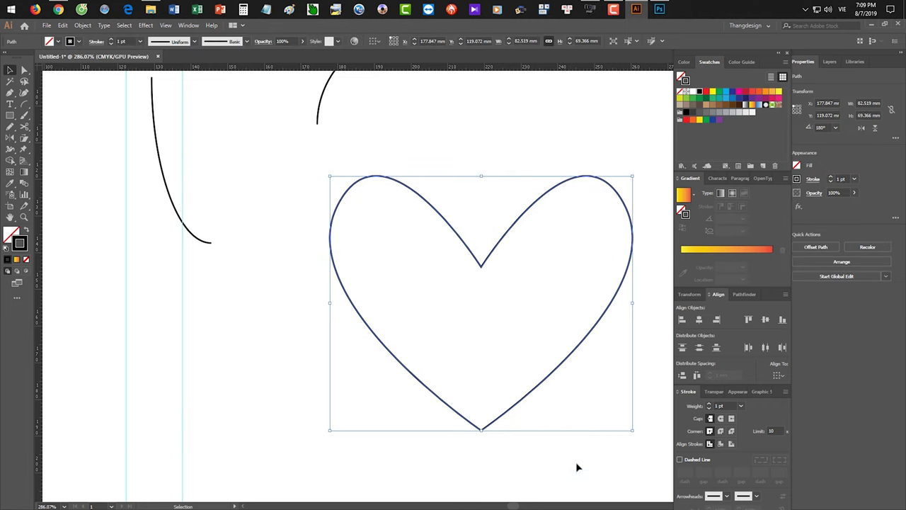
{"action": "left_click_drag", "start_coordinate": [495, 239], "coordinate": [395, 197]}
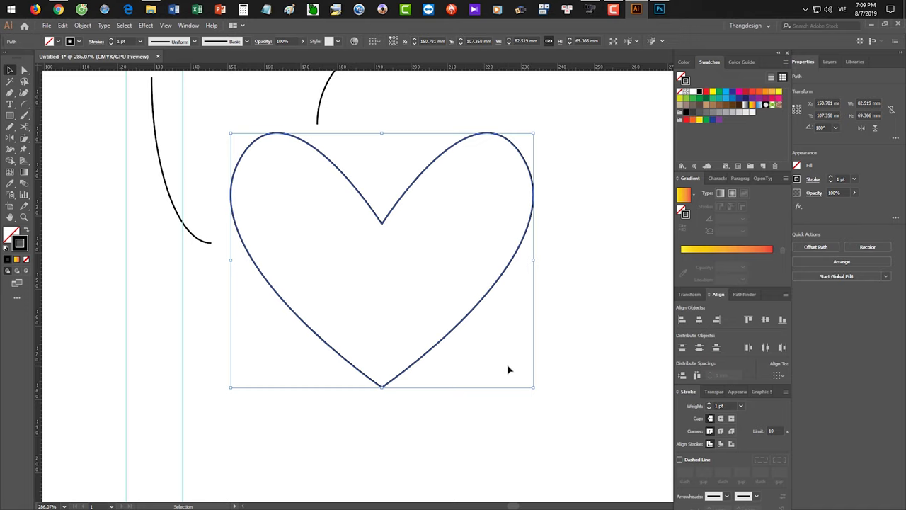
Undo the joins to split the heart, pick the Eraser Tool, then return to Selection
{"action": "key", "text": "ctrl+z"}
{"action": "key", "text": "ctrl+z"}
{"action": "key", "text": "ctrl+z"}
{"action": "key", "text": "ctrl+z"}
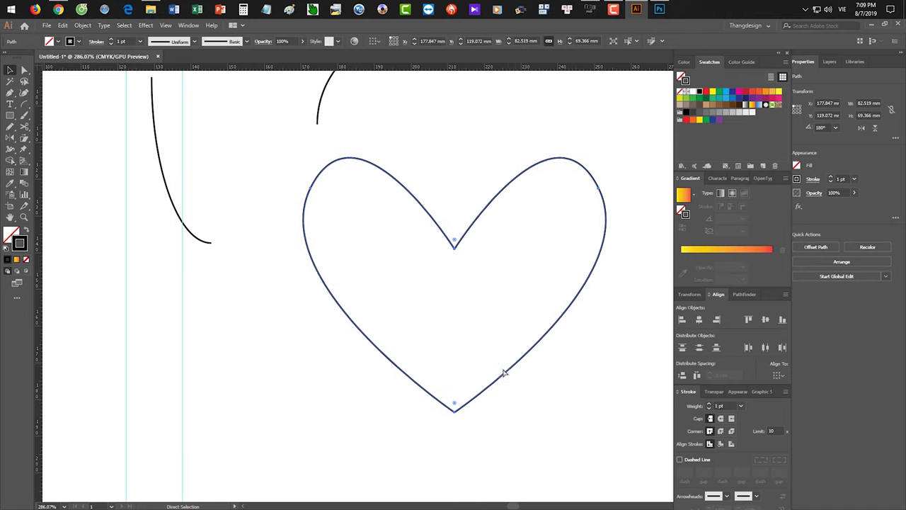
{"action": "left_click", "coordinate": [263, 327]}
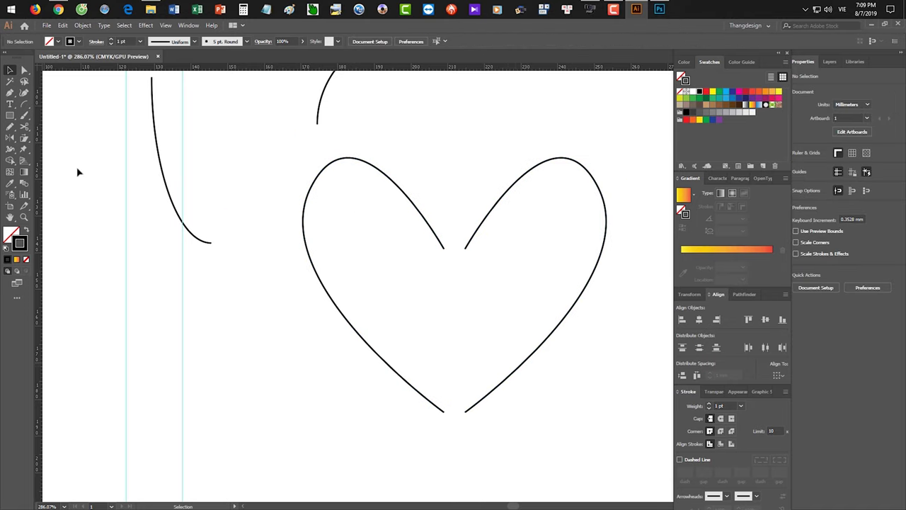
{"action": "left_click", "coordinate": [23, 126]}
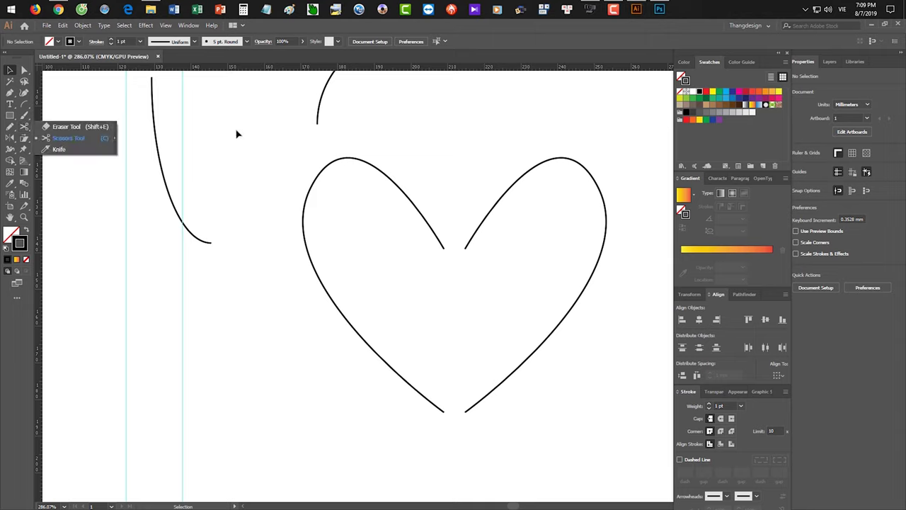
{"action": "left_click", "coordinate": [90, 128]}
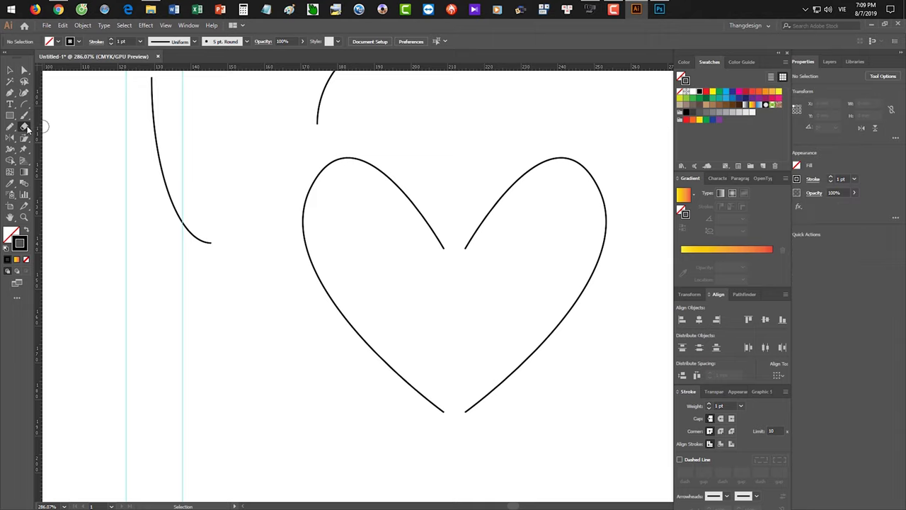
{"action": "left_click", "coordinate": [28, 128]}
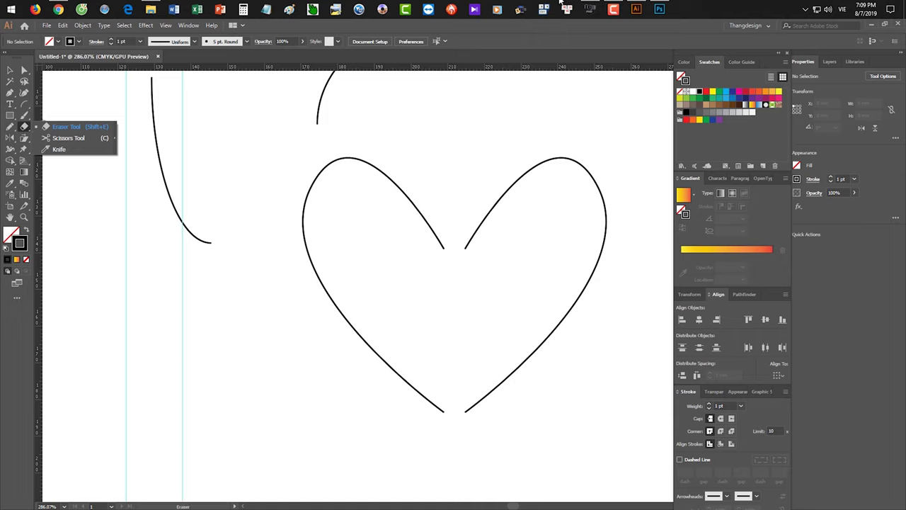
{"action": "left_click", "coordinate": [574, 383]}
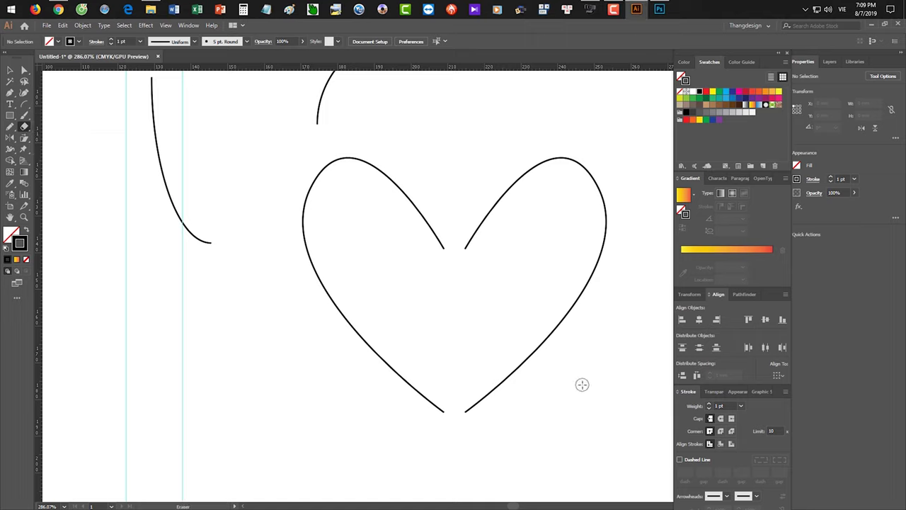
{"action": "key", "text": "v"}
{"action": "scroll", "coordinate": [587, 390], "scroll_direction": "down", "scroll_amount": 5}
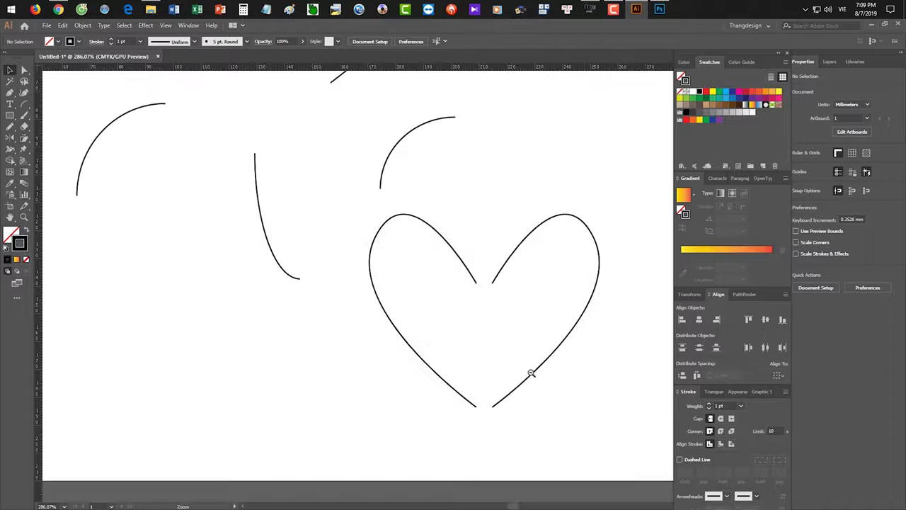
{"action": "scroll", "coordinate": [416, 203], "scroll_direction": "up", "scroll_amount": 3}
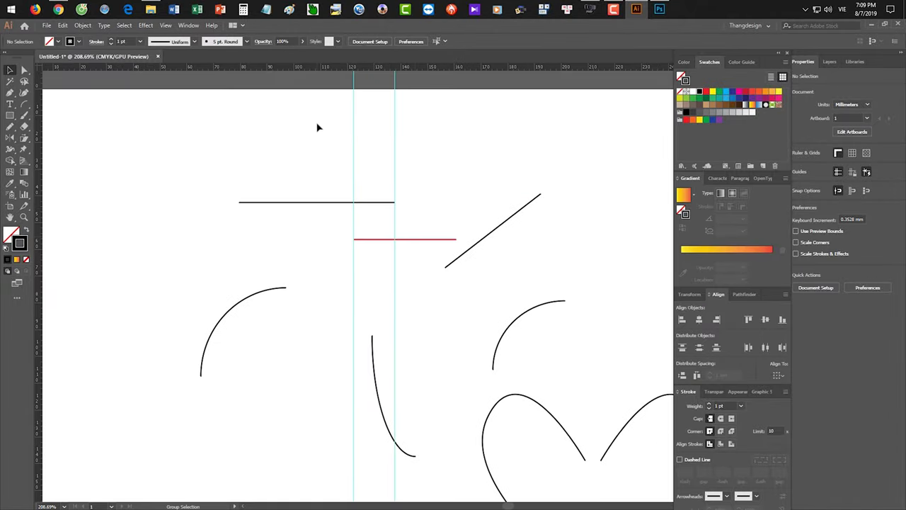
Select the two vertical guides and delete them
{"action": "key", "text": "ctrl+a"}
{"action": "left_click_drag", "start_coordinate": [317, 127], "coordinate": [445, 150]}
{"action": "key", "text": "Delete"}
{"action": "scroll", "coordinate": [439, 184], "scroll_direction": "down", "scroll_amount": 2}
{"action": "left_click_drag", "start_coordinate": [408, 219], "coordinate": [415, 212]}
Draw five short red horizontal lines with the Line Segment Tool and nudge one
{"action": "left_click_drag", "start_coordinate": [24, 103], "coordinate": [56, 103]}
{"action": "left_click_drag", "start_coordinate": [326, 252], "coordinate": [403, 252]}
{"action": "left_click_drag", "start_coordinate": [297, 203], "coordinate": [336, 204]}
{"action": "left_click_drag", "start_coordinate": [435, 184], "coordinate": [501, 184]}
{"action": "left_click_drag", "start_coordinate": [348, 136], "coordinate": [408, 135]}
{"action": "left_click_drag", "start_coordinate": [462, 108], "coordinate": [493, 108]}
{"action": "key", "text": "v"}
{"action": "left_click", "coordinate": [453, 176]}
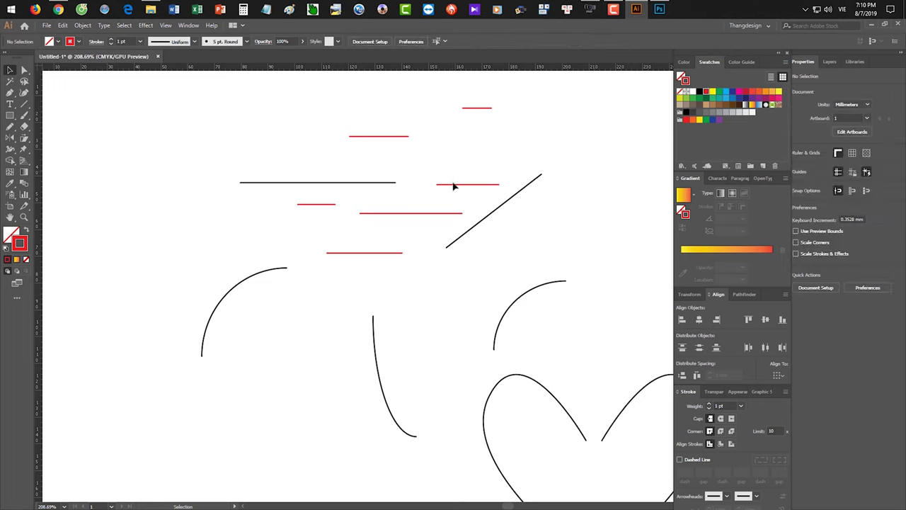
{"action": "left_click_drag", "start_coordinate": [449, 184], "coordinate": [434, 175]}
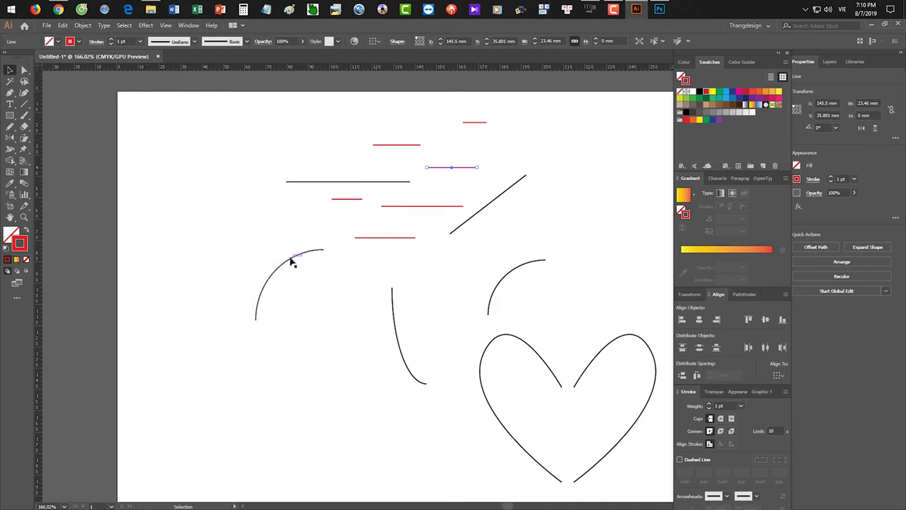
Move the left arc and the diagonal line lower, onto the heart
{"action": "left_click_drag", "start_coordinate": [292, 262], "coordinate": [293, 335]}
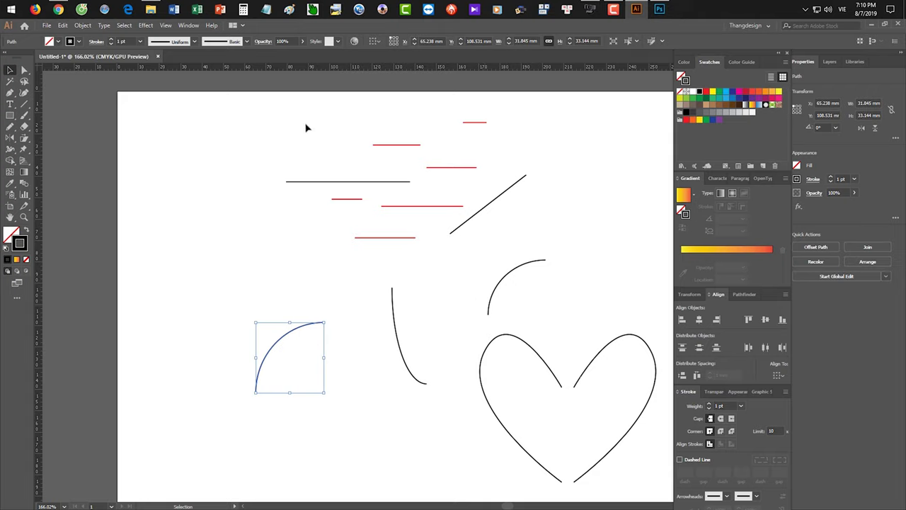
{"action": "mouse_move", "coordinate": [281, 110]}
{"action": "left_mouse_down"}
{"action": "mouse_move", "coordinate": [455, 248]}
{"action": "mouse_move", "coordinate": [296, 115]}
{"action": "left_mouse_up"}
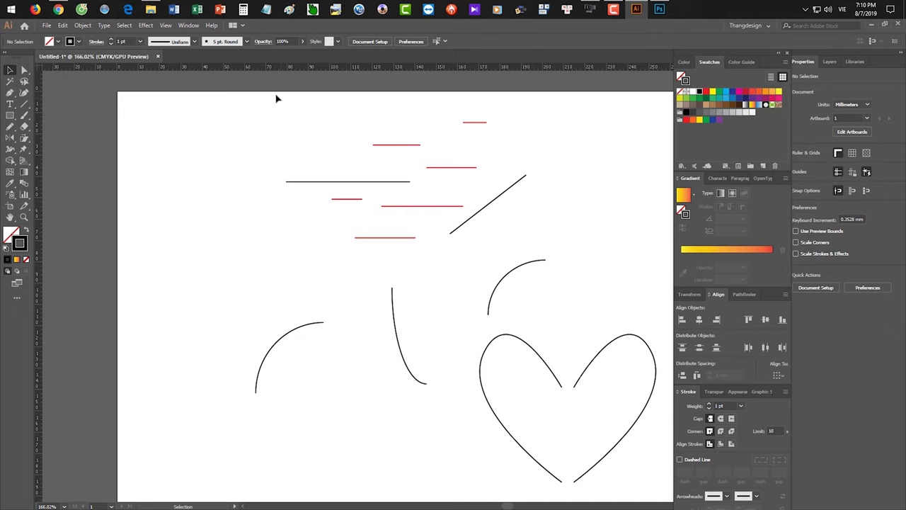
{"action": "left_click_drag", "start_coordinate": [487, 206], "coordinate": [462, 394]}
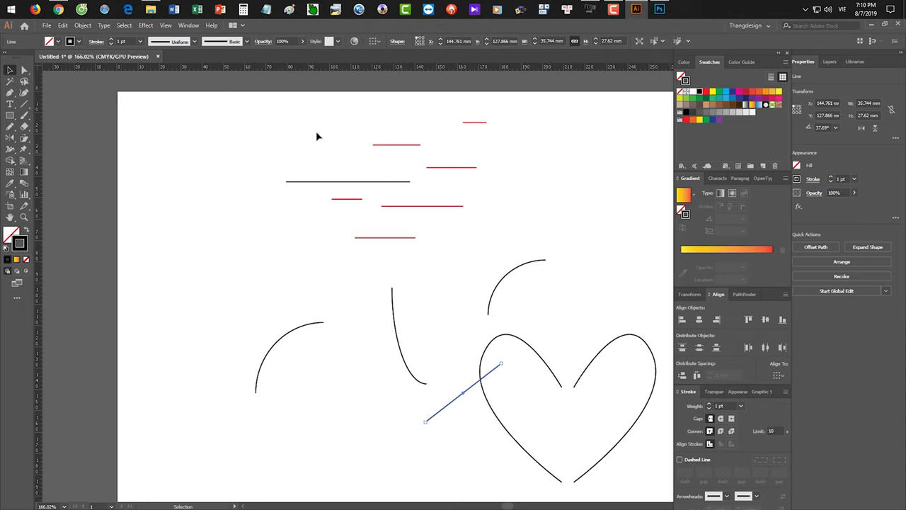
Direct-select the left end points of the red horizontal lines
{"action": "key", "text": "a"}
{"action": "left_click_drag", "start_coordinate": [331, 121], "coordinate": [387, 158]}
{"action": "left_click_drag", "start_coordinate": [442, 112], "coordinate": [472, 143]}
{"action": "left_click_drag", "start_coordinate": [423, 160], "coordinate": [437, 181]}
{"action": "left_click_drag", "start_coordinate": [289, 172], "coordinate": [359, 249]}
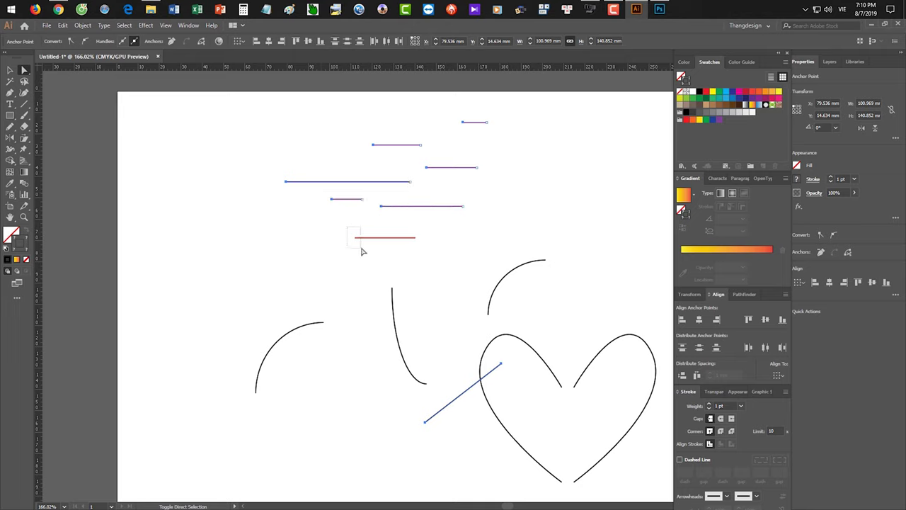
Trial a vertical Average on the selected ends, undo, and reselect the lines' left ends
{"action": "key", "text": "ctrl+alt+j"}
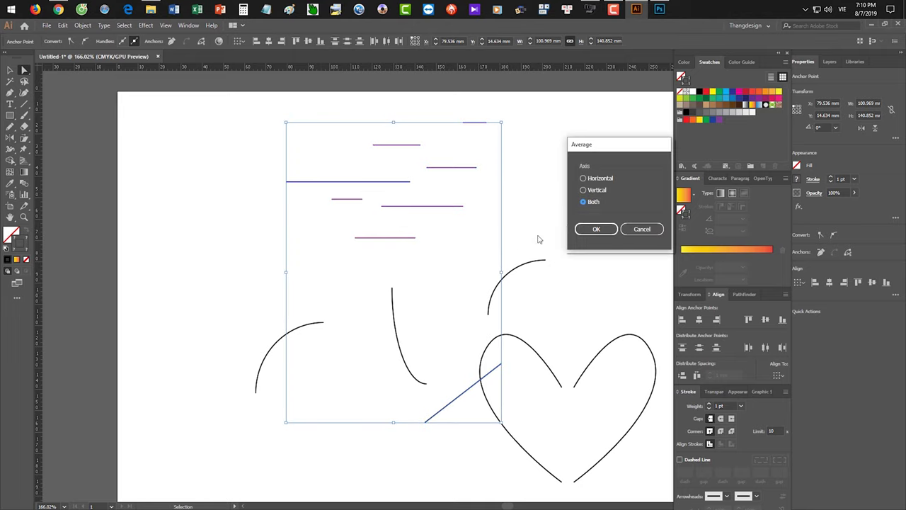
{"action": "left_click", "coordinate": [582, 189]}
{"action": "left_click", "coordinate": [596, 229]}
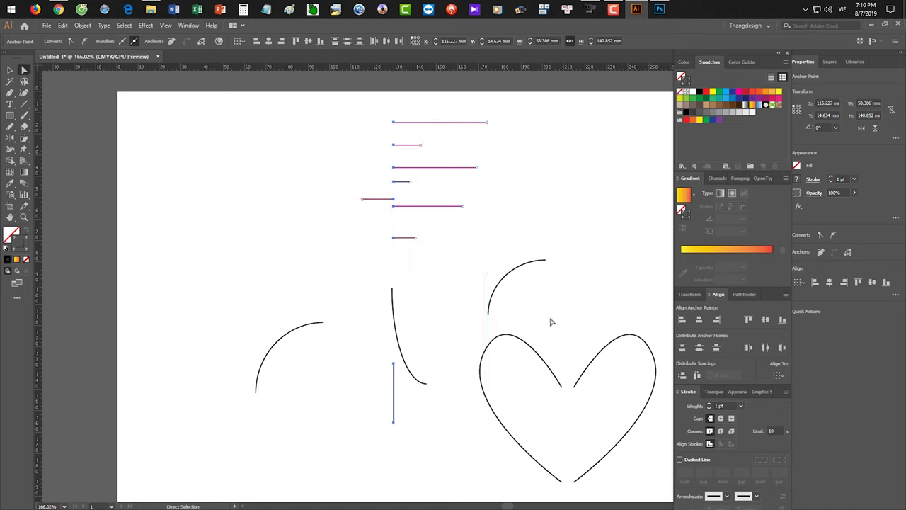
{"action": "key", "text": "ctrl+z"}
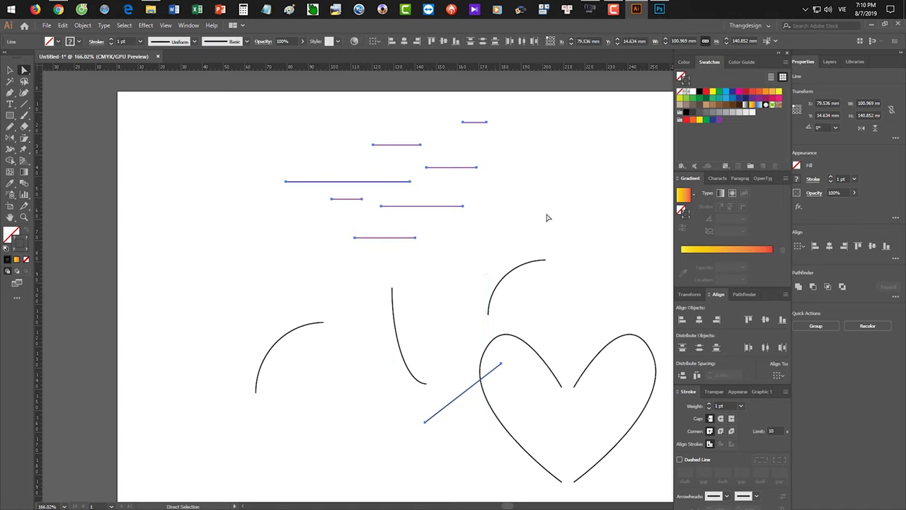
{"action": "left_click", "coordinate": [441, 148]}
{"action": "left_click_drag", "start_coordinate": [439, 116], "coordinate": [425, 168]}
{"action": "left_click_drag", "start_coordinate": [280, 173], "coordinate": [368, 257], "text": "shift"}
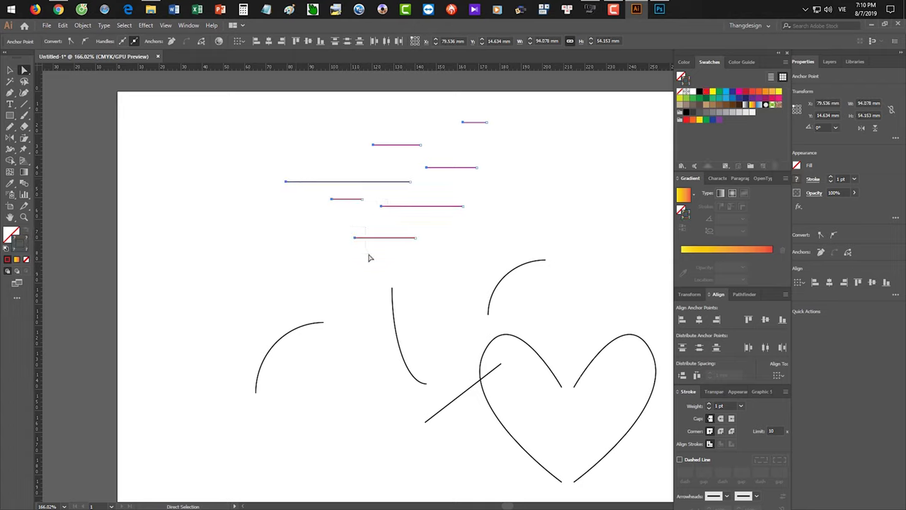
Average the left ends along the vertical axis so they align in one column
{"action": "key", "text": "ctrl+alt+j"}
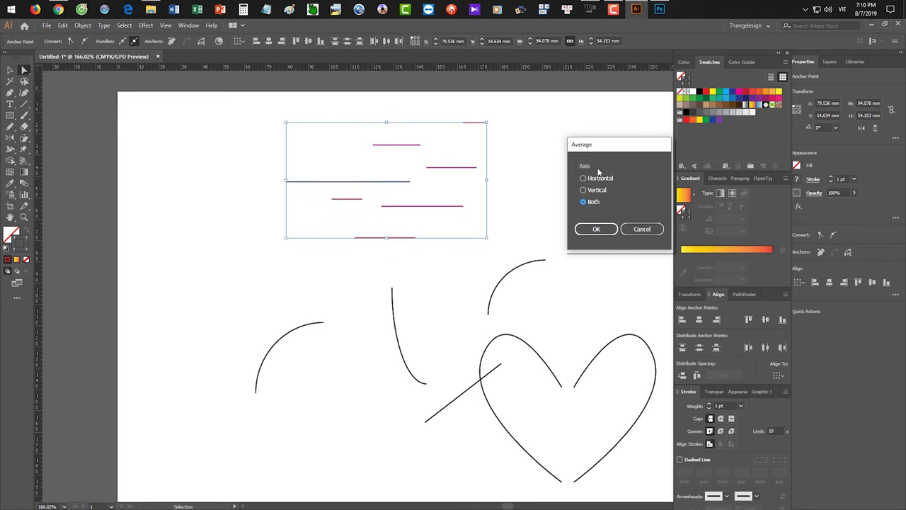
{"action": "left_click_drag", "start_coordinate": [602, 154], "coordinate": [608, 196]}
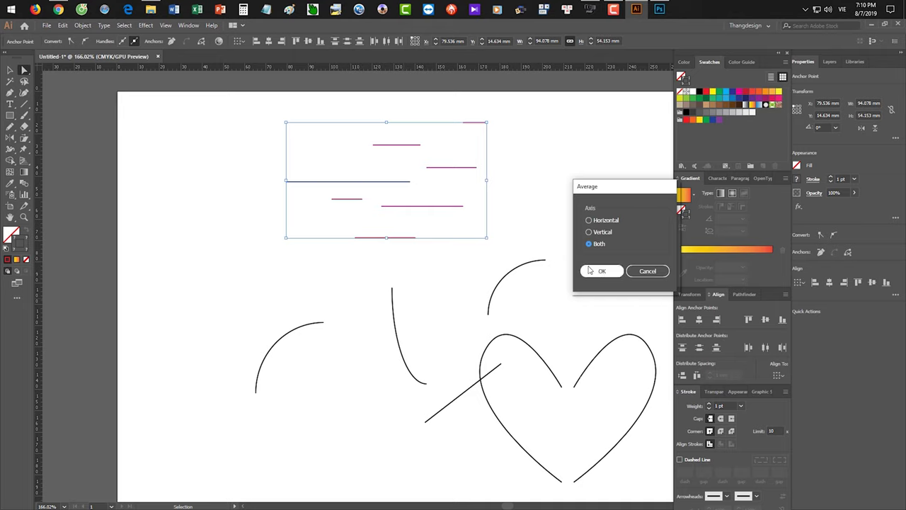
{"action": "left_click", "coordinate": [589, 232]}
{"action": "left_click", "coordinate": [601, 273]}
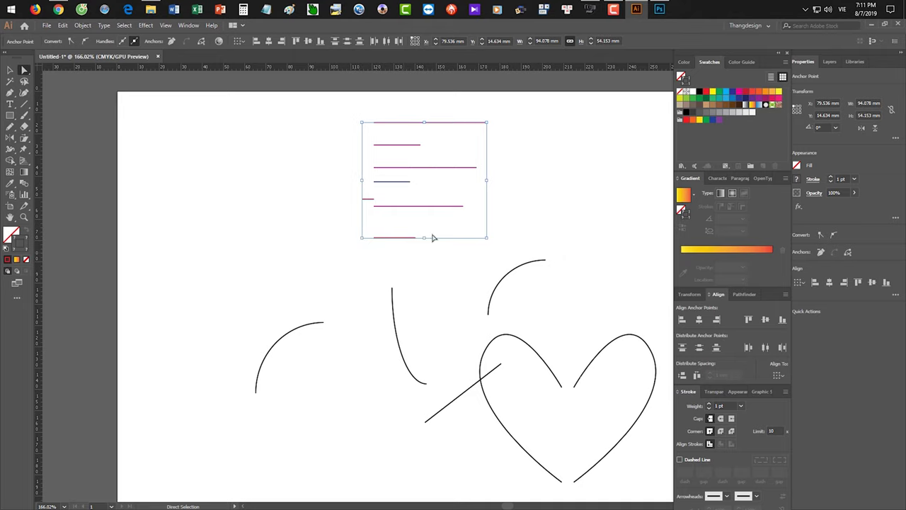
{"action": "key", "text": "a"}
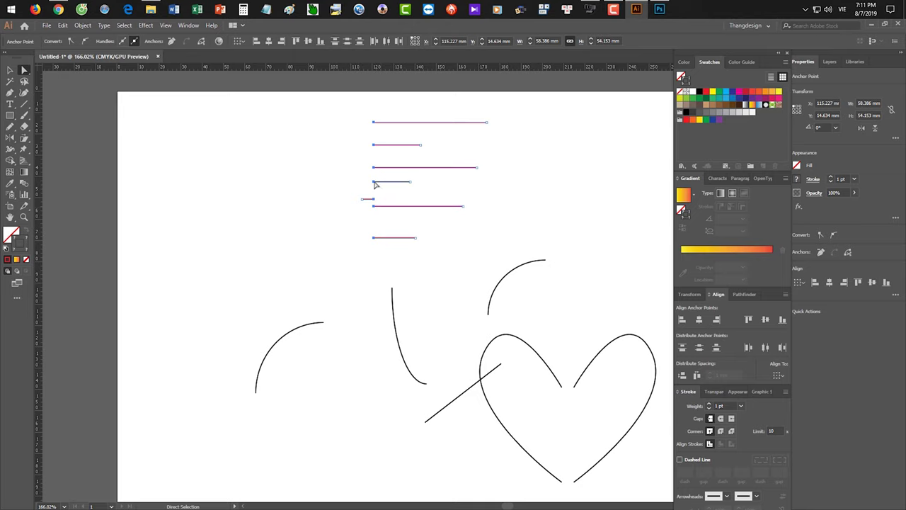
{"action": "left_click", "coordinate": [348, 232]}
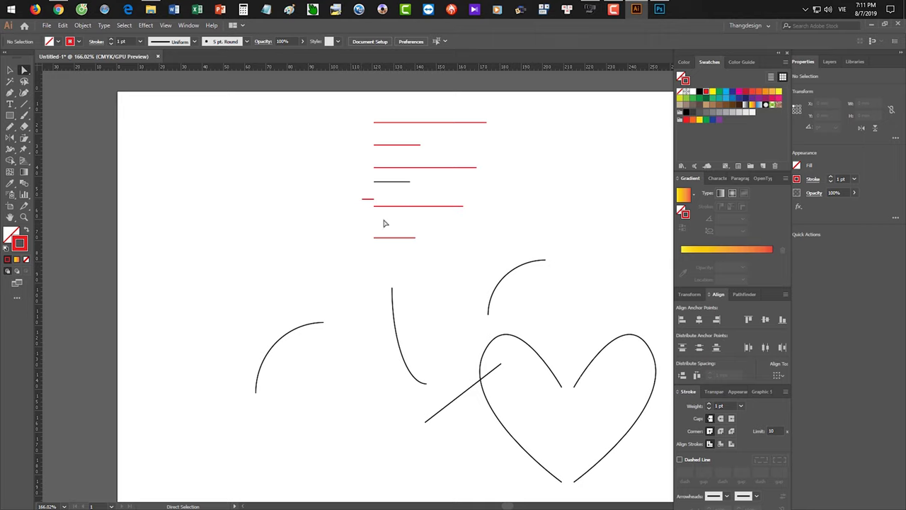
Undo back to the scattered lines and zoom in on them
{"action": "key", "text": "ctrl+space"}
{"action": "left_click_drag", "start_coordinate": [443, 251], "coordinate": [449, 271]}
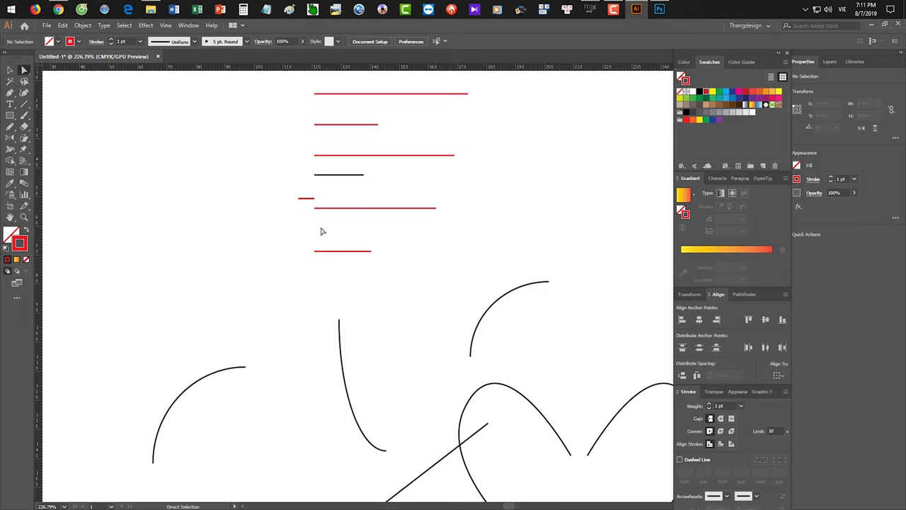
{"action": "key", "text": "ctrl+z"}
{"action": "key", "text": "ctrl+z"}
{"action": "key", "text": "ctrl+z"}
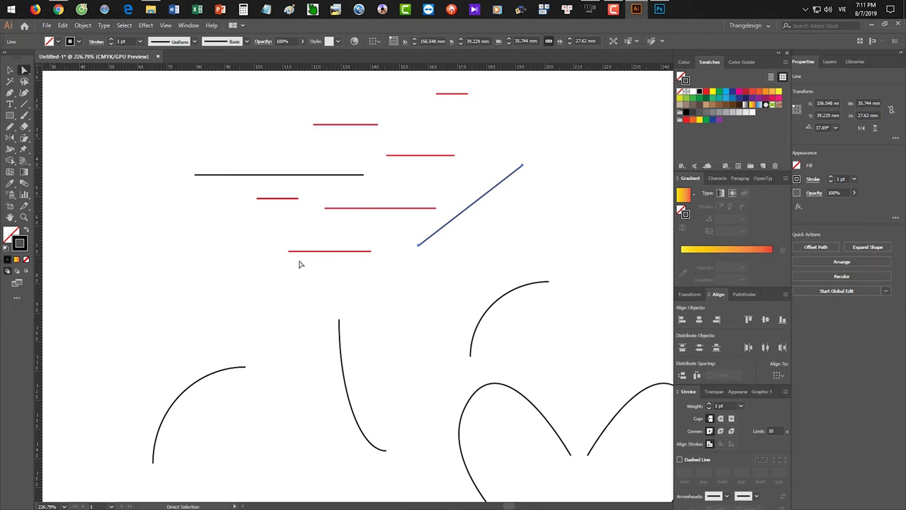
{"action": "key", "text": "z"}
{"action": "left_click_drag", "start_coordinate": [283, 253], "coordinate": [292, 167]}
{"action": "key", "text": "a"}
{"action": "left_click", "coordinate": [301, 147]}
Select the left end anchor points of the short red lines
{"action": "left_click_drag", "start_coordinate": [431, 99], "coordinate": [451, 113]}
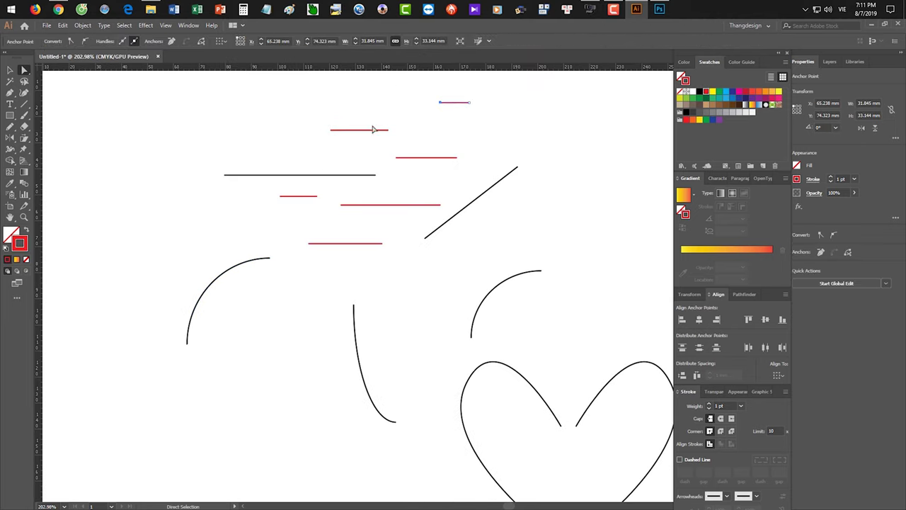
{"action": "left_click", "coordinate": [333, 130], "text": "shift"}
{"action": "left_click", "coordinate": [410, 158], "text": "shift"}
{"action": "left_click", "coordinate": [224, 174], "text": "shift"}
{"action": "left_click", "coordinate": [301, 196], "text": "shift"}
{"action": "left_click", "coordinate": [340, 204], "text": "shift"}
{"action": "left_click", "coordinate": [310, 243], "text": "shift"}
Reselect the left ends of all the short lines and the long black line
{"action": "left_click", "coordinate": [225, 175]}
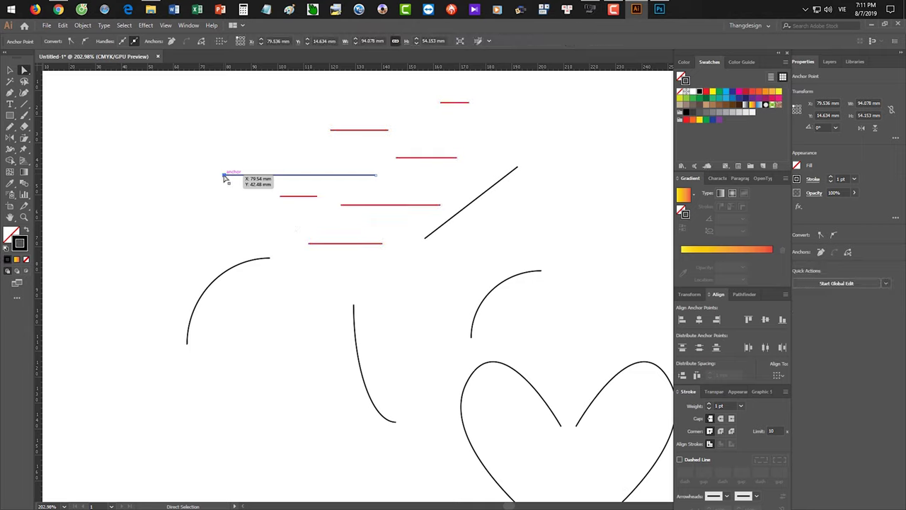
{"action": "left_click_drag", "start_coordinate": [404, 92], "coordinate": [447, 114]}
{"action": "left_click", "coordinate": [330, 129], "text": "shift"}
{"action": "left_click", "coordinate": [397, 157], "text": "shift"}
{"action": "left_click", "coordinate": [237, 174], "text": "shift"}
{"action": "left_click", "coordinate": [341, 204], "text": "shift"}
{"action": "left_click", "coordinate": [324, 244], "text": "shift"}
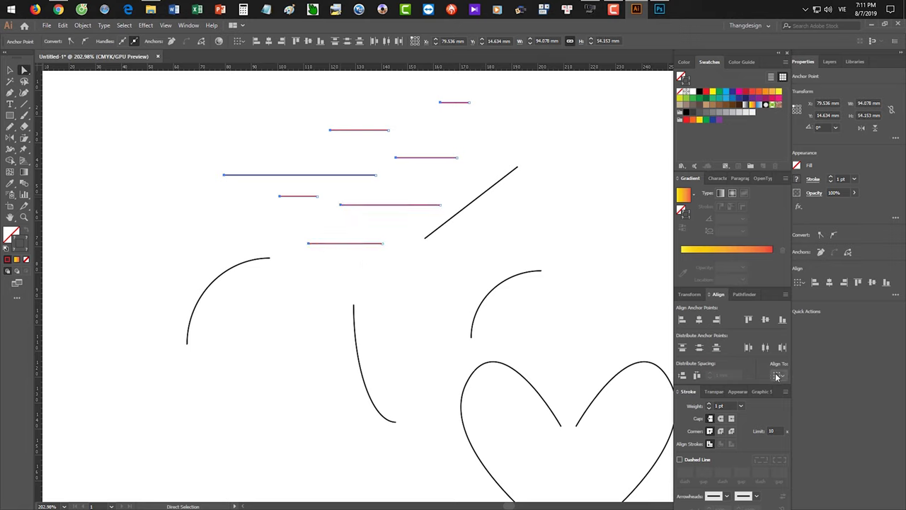
Align the selected end points to the artboard's left edge at X 0 mm
{"action": "left_click", "coordinate": [778, 375]}
{"action": "left_click", "coordinate": [802, 407]}
{"action": "left_click", "coordinate": [682, 320]}
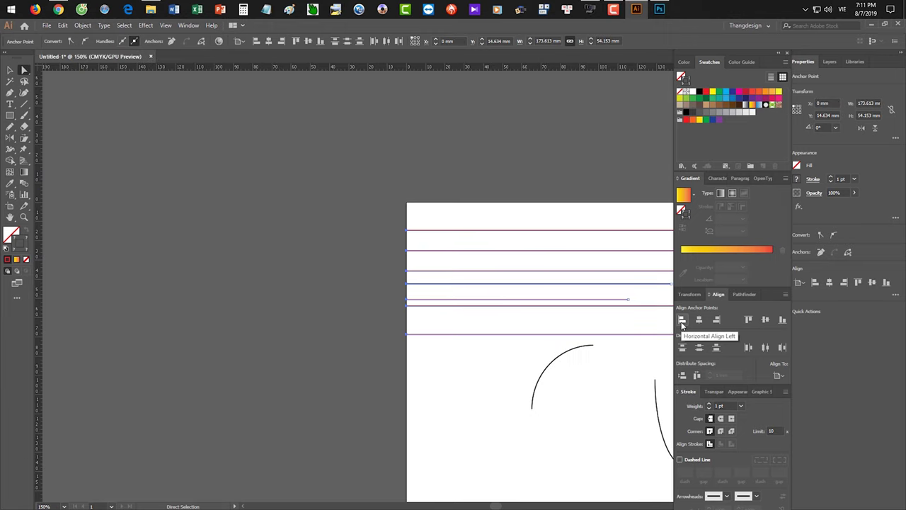
{"action": "scroll", "coordinate": [397, 234], "scroll_direction": "right", "scroll_amount": 3}
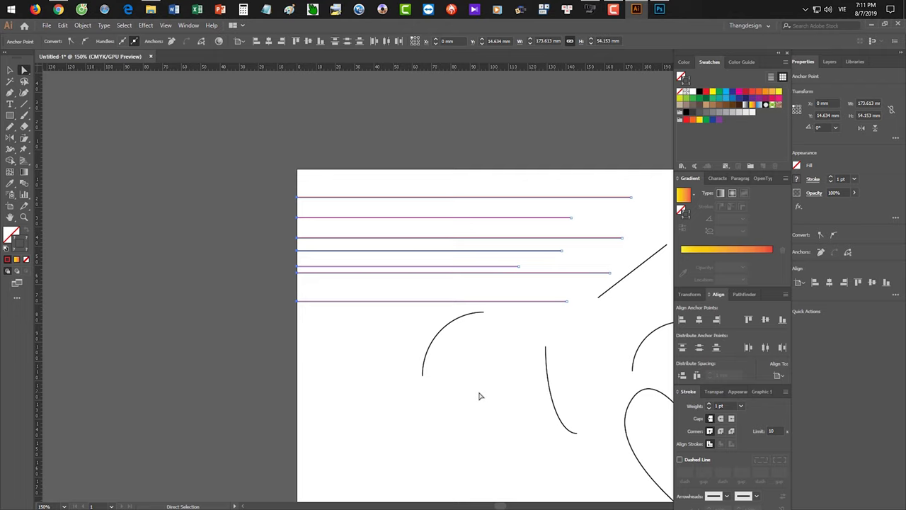
Undo the left alignment so the lines return to their earlier positions
{"action": "key", "text": "v"}
{"action": "key", "text": "ctrl+z"}
{"action": "left_click", "coordinate": [495, 344]}
{"action": "left_click_drag", "start_coordinate": [441, 302], "coordinate": [416, 294]}
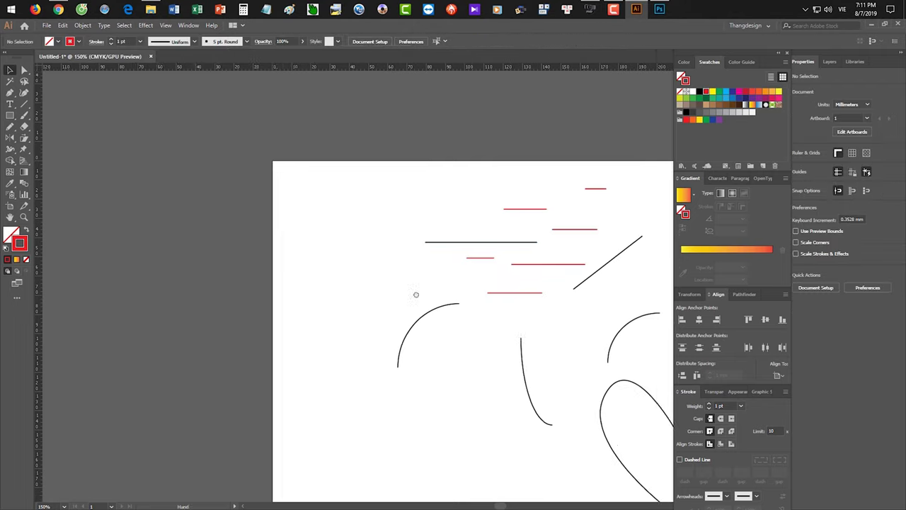
{"action": "scroll", "coordinate": [416, 294], "scroll_direction": "right", "scroll_amount": 3}
{"action": "left_click_drag", "start_coordinate": [498, 330], "coordinate": [489, 330]}
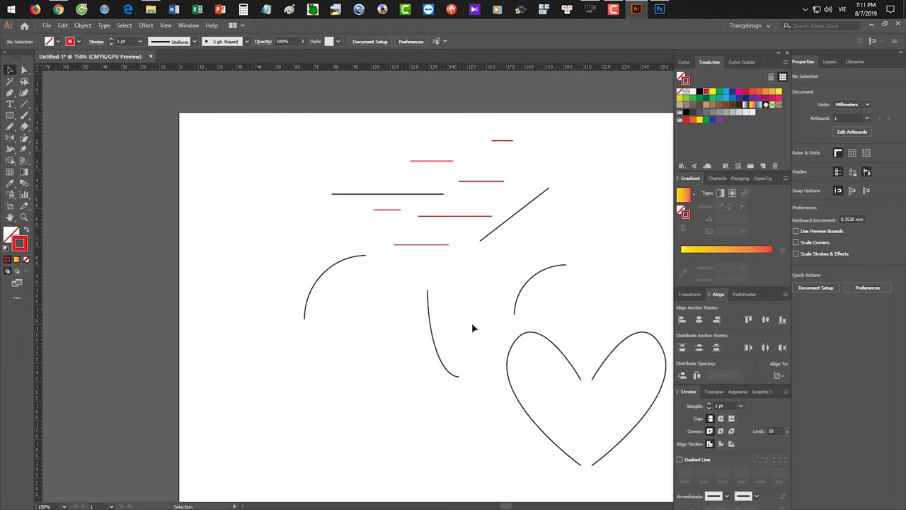
Select every path on the artboard and delete them all
{"action": "key", "text": "ctrl+a"}
{"action": "key", "text": "Delete"}
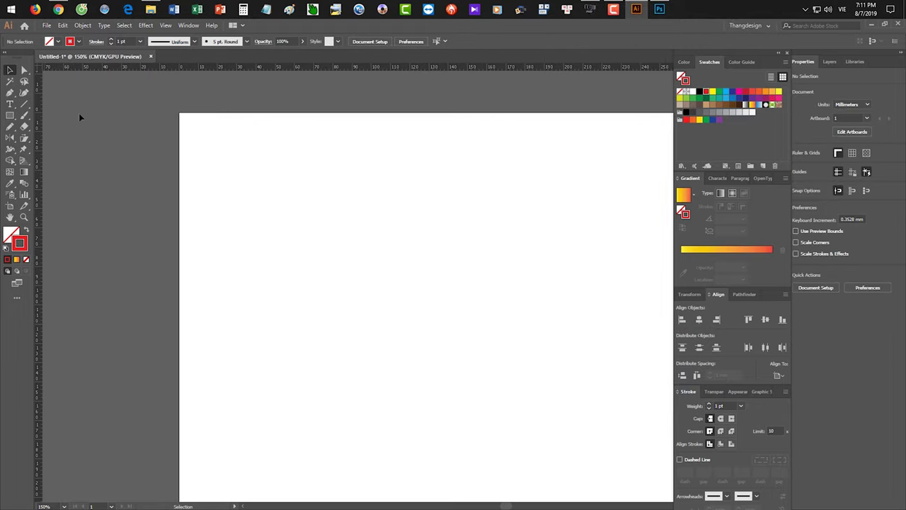
{"action": "left_click", "coordinate": [25, 128]}
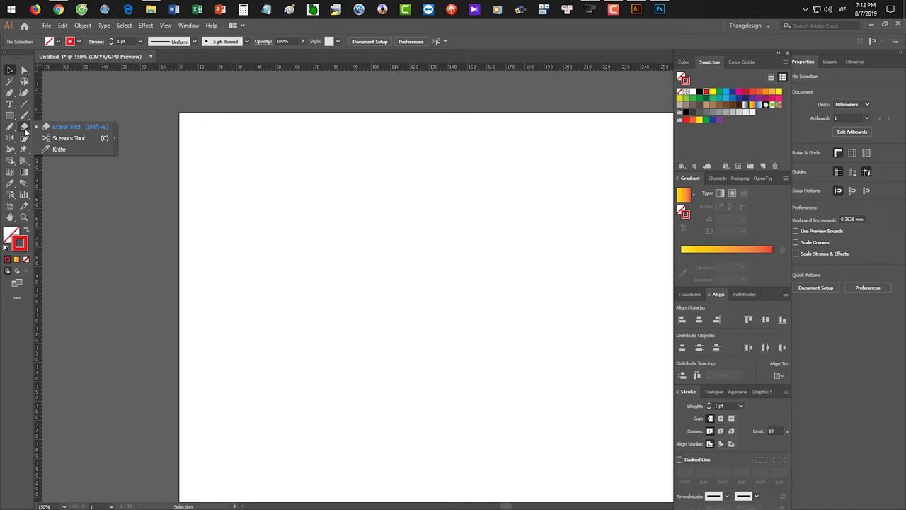
Paste the screenshot into Photoshop as Layer 3 and underline Eraser Tool in red
{"action": "left_click", "coordinate": [659, 8]}
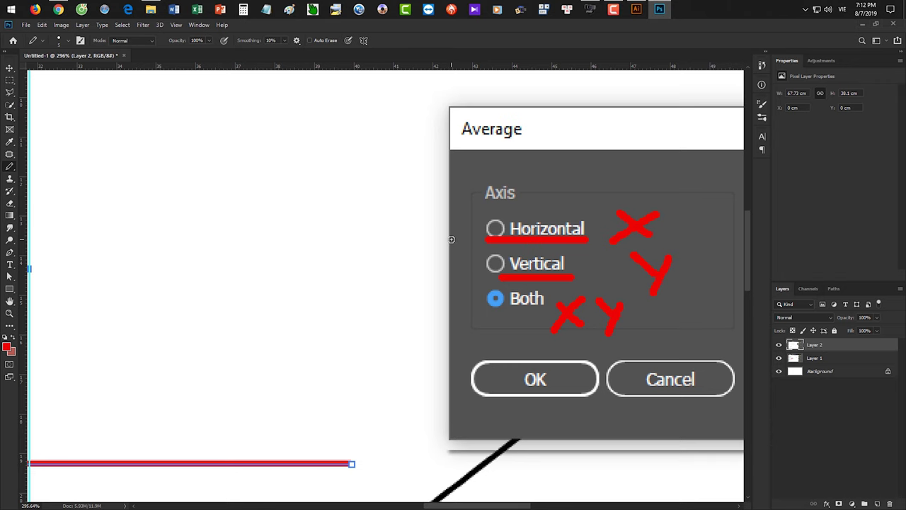
{"action": "key", "text": "ctrl+v"}
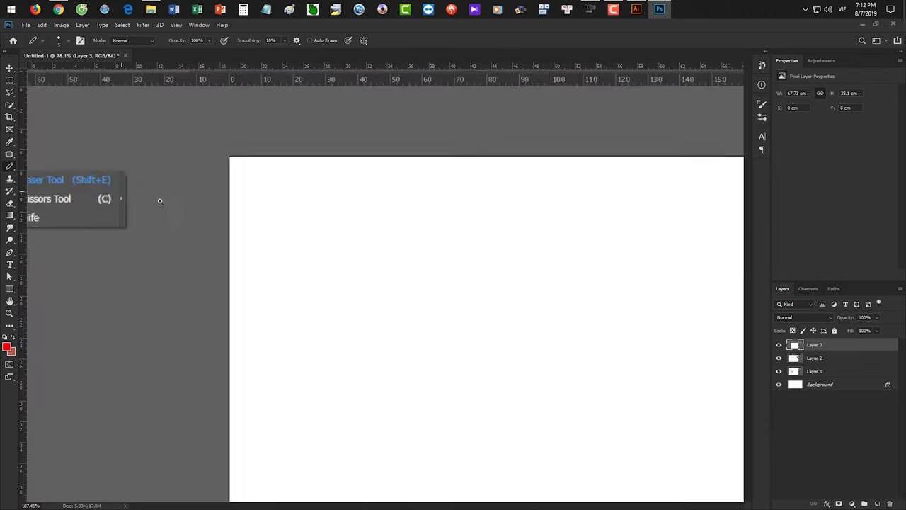
{"action": "scroll", "coordinate": [158, 201], "scroll_direction": "up", "scroll_amount": 5}
{"action": "scroll", "coordinate": [402, 179], "scroll_direction": "up", "scroll_amount": 3}
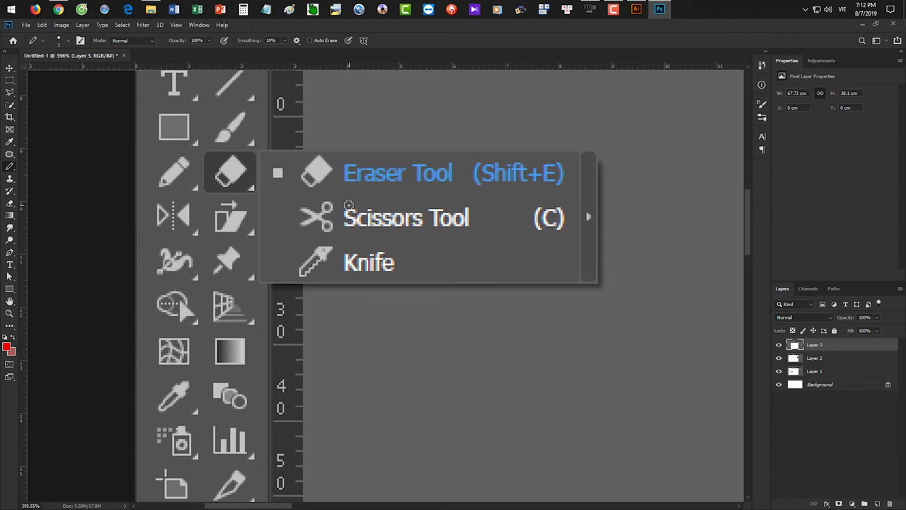
{"action": "left_click_drag", "start_coordinate": [320, 204], "coordinate": [577, 207]}
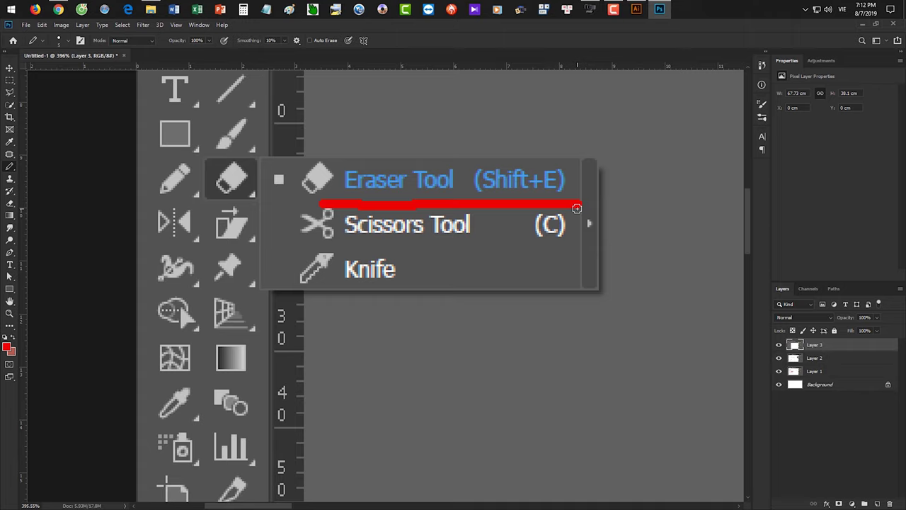
{"action": "left_click", "coordinate": [636, 9]}
{"action": "left_click", "coordinate": [10, 115]}
Draw a five-pointed star with the Star tool and fill it black
{"action": "left_click", "coordinate": [46, 157]}
{"action": "left_click_drag", "start_coordinate": [375, 231], "coordinate": [464, 309]}
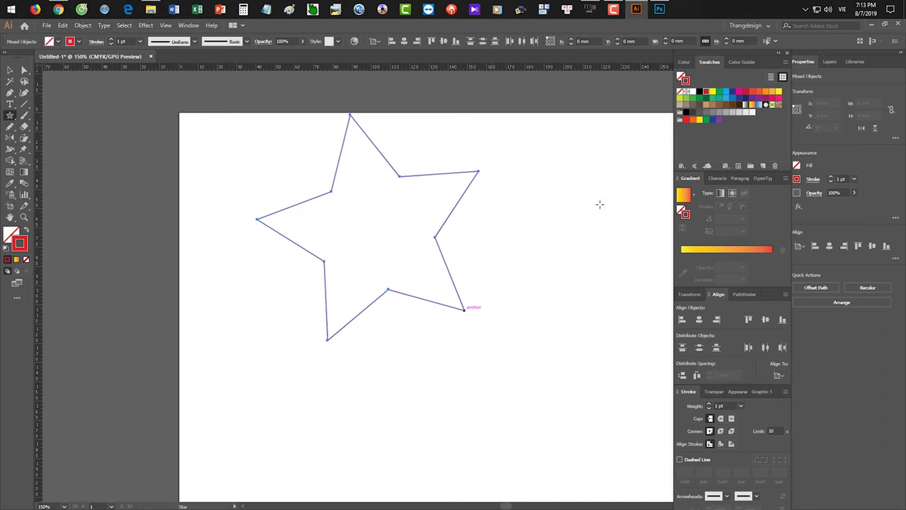
{"action": "left_click", "coordinate": [700, 92]}
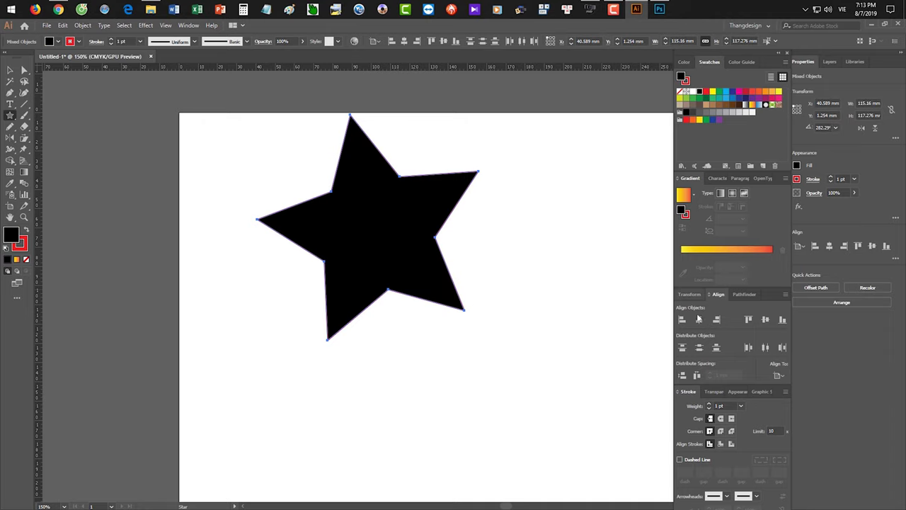
{"action": "left_click", "coordinate": [722, 405]}
{"action": "key", "text": "Up"}
{"action": "key", "text": "Up"}
{"action": "key", "text": "Up"}
{"action": "key", "text": "Up"}
{"action": "key", "text": "Up"}
{"action": "key", "text": "Up"}
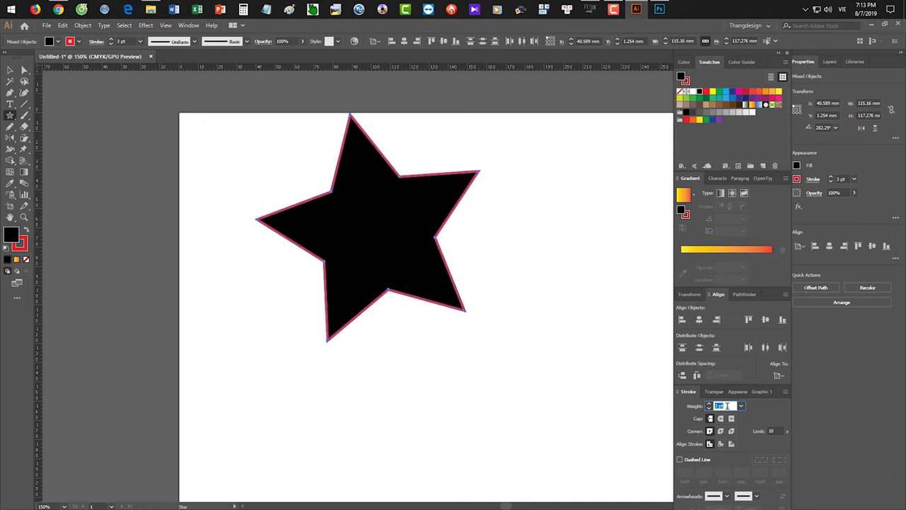
{"action": "left_click", "coordinate": [560, 312]}
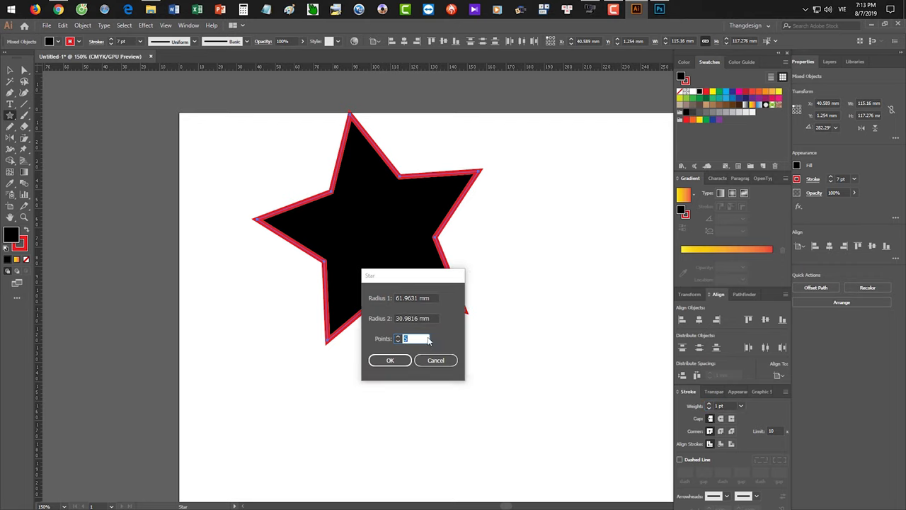
{"action": "left_click", "coordinate": [435, 362]}
{"action": "key", "text": "ctrl+z"}
{"action": "key", "text": "v"}
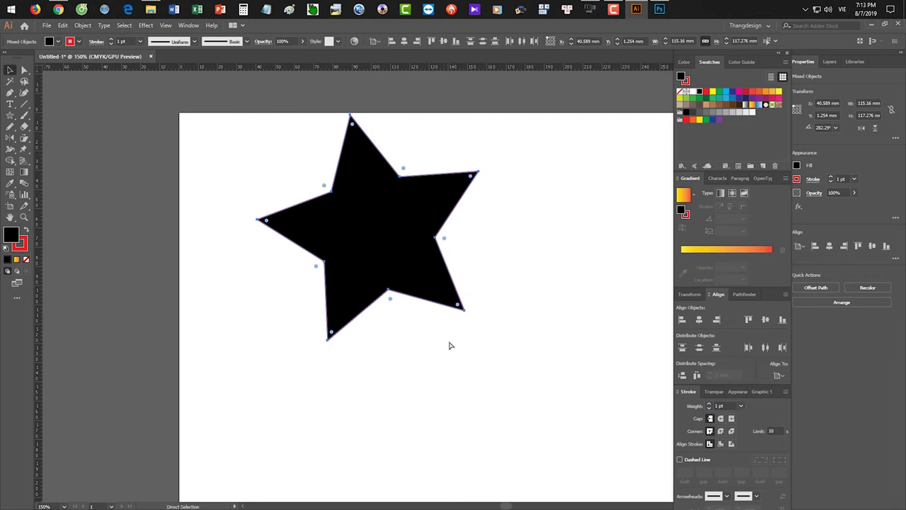
Set the star's stroke weight to 10 pt and move it down and right
{"action": "left_click", "coordinate": [722, 406]}
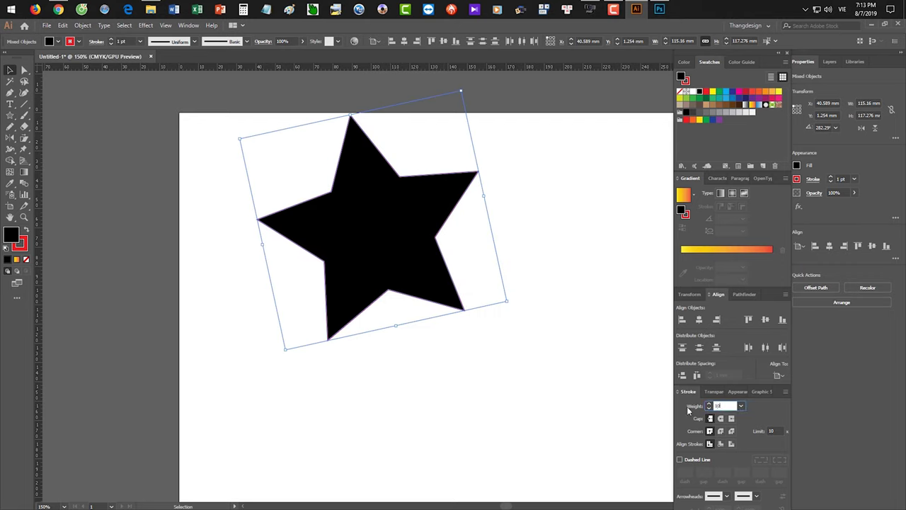
{"action": "type", "text": "10"}
{"action": "key", "text": "Return"}
{"action": "left_click", "coordinate": [372, 433]}
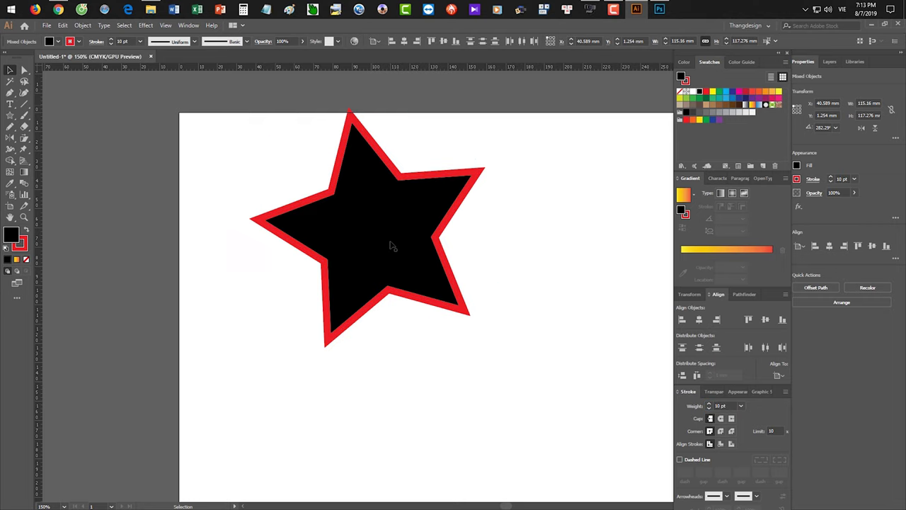
{"action": "left_click_drag", "start_coordinate": [394, 251], "coordinate": [413, 304]}
{"action": "left_click_drag", "start_coordinate": [24, 126], "coordinate": [48, 129]}
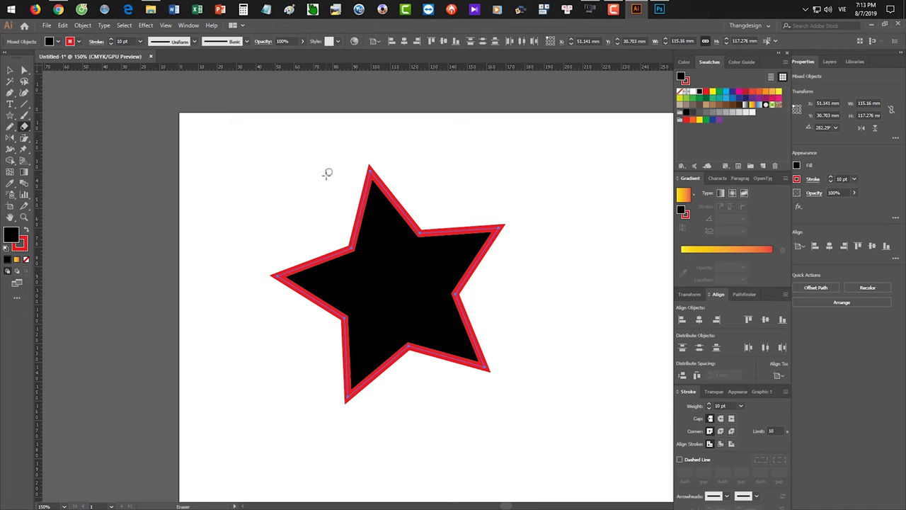
Zoom in on the star and switch the Windows input language to English
{"action": "key", "text": "z"}
{"action": "left_click_drag", "start_coordinate": [305, 172], "coordinate": [333, 189]}
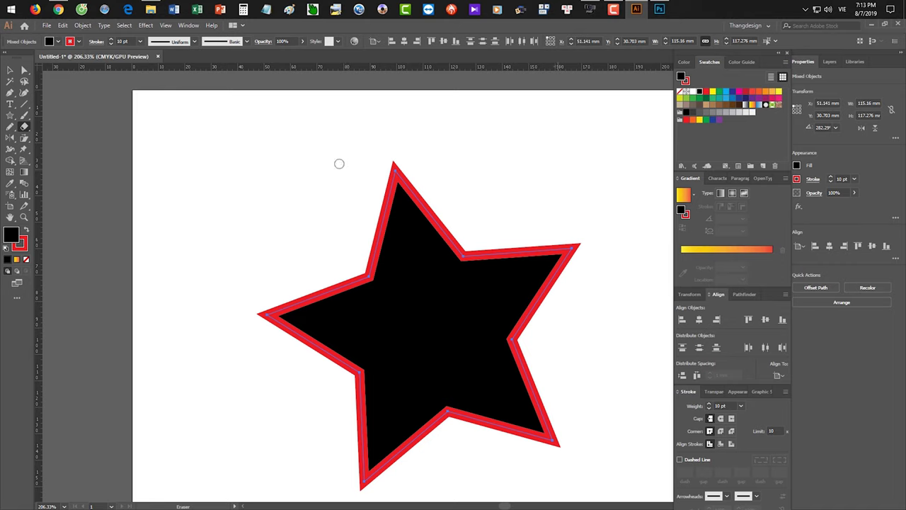
{"action": "right_click", "coordinate": [835, 12]}
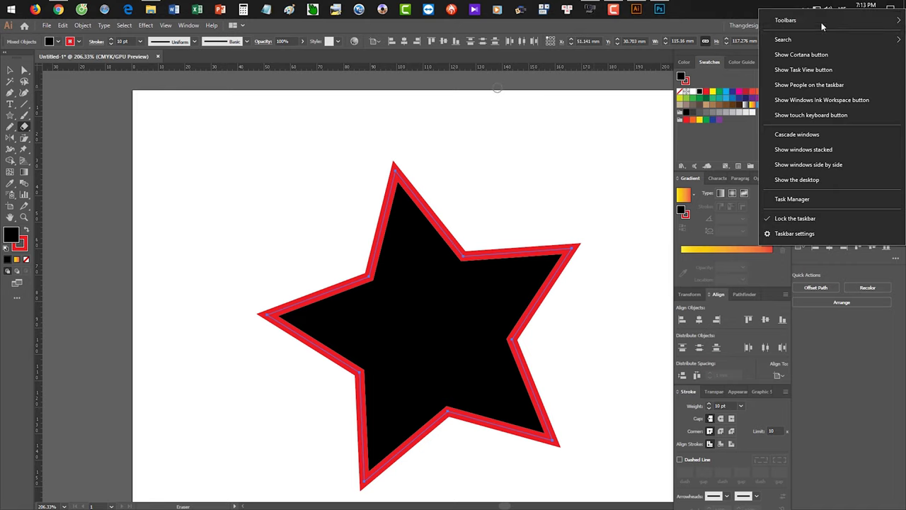
{"action": "key", "text": "Escape"}
{"action": "left_click", "coordinate": [842, 11]}
{"action": "left_click", "coordinate": [834, 30]}
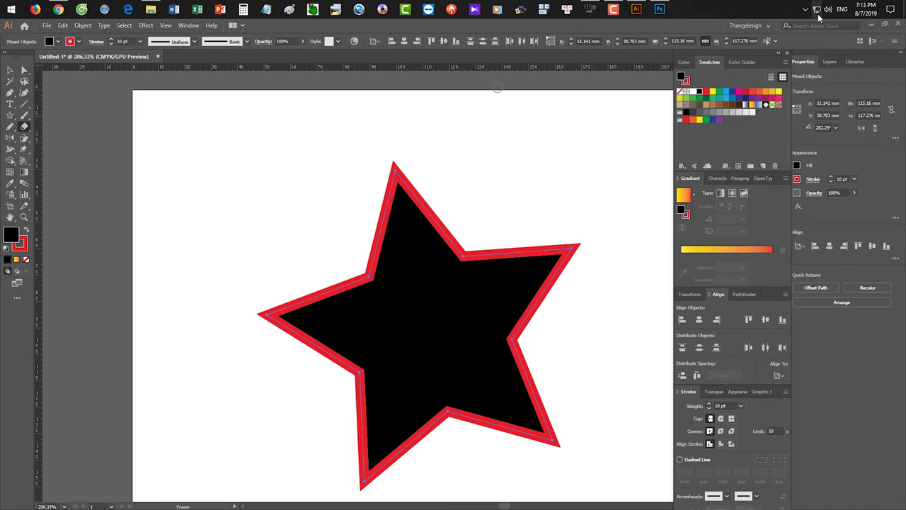
{"action": "left_click", "coordinate": [805, 8]}
{"action": "left_click", "coordinate": [226, 160]}
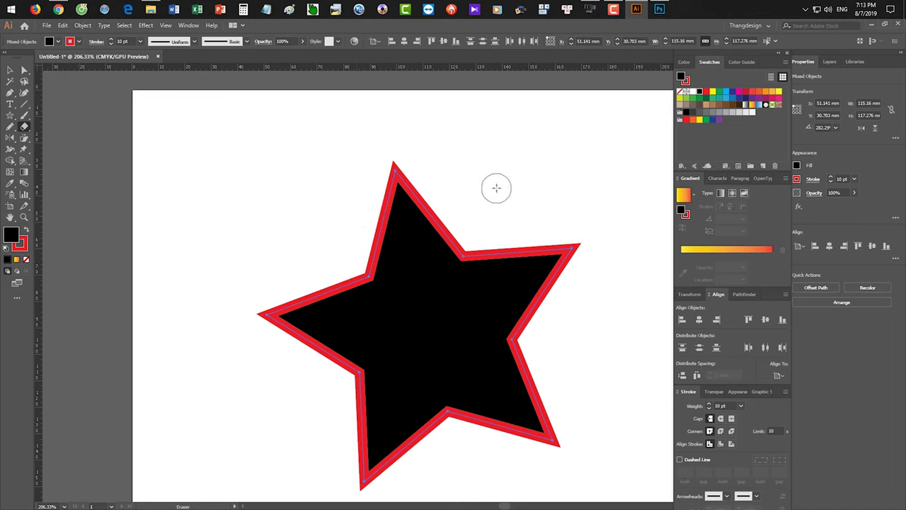
Erase across the star's top point and body, then undo the eraser cuts
{"action": "left_click_drag", "start_coordinate": [498, 186], "coordinate": [245, 245]}
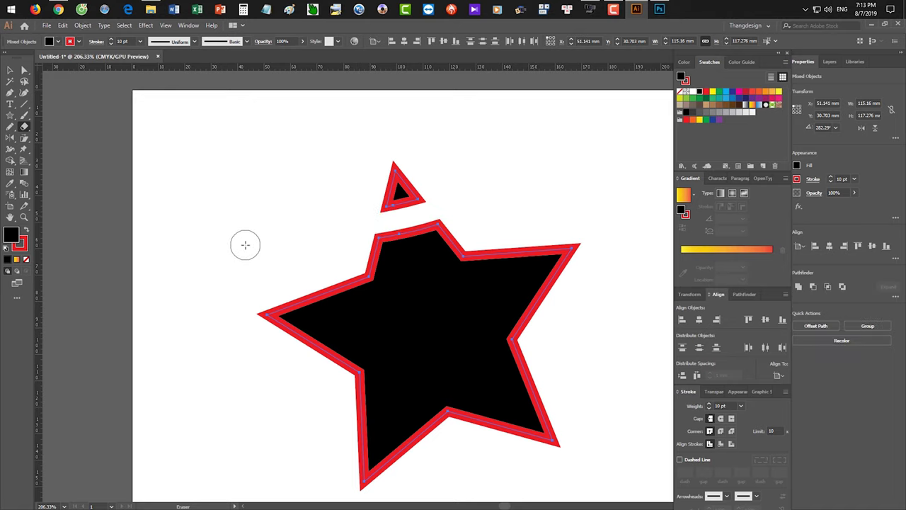
{"action": "mouse_move", "coordinate": [297, 222]}
{"action": "left_mouse_down"}
{"action": "mouse_move", "coordinate": [399, 192]}
{"action": "mouse_move", "coordinate": [394, 166]}
{"action": "mouse_move", "coordinate": [381, 212]}
{"action": "mouse_move", "coordinate": [547, 423]}
{"action": "left_mouse_up"}
{"action": "left_click_drag", "start_coordinate": [534, 244], "coordinate": [350, 388]}
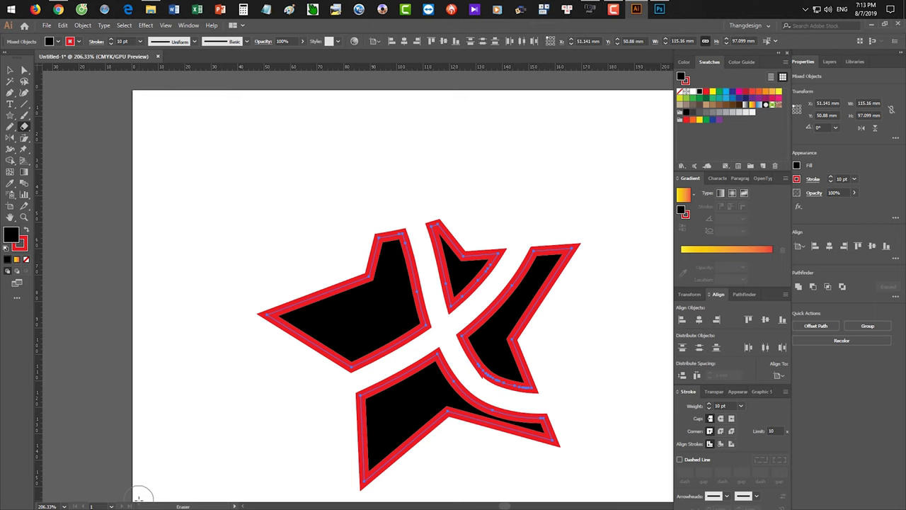
{"action": "key", "text": "ctrl+z"}
{"action": "key", "text": "ctrl+z"}
{"action": "key", "text": "ctrl+z"}
{"action": "key", "text": "ctrl+z"}
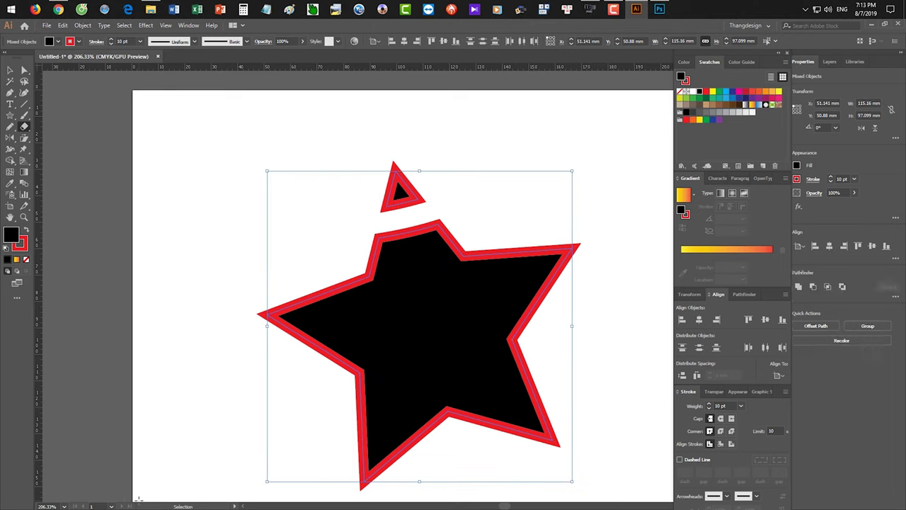
Underline the Scissors Tool entry in red in Photoshop, then return to Illustrator
{"action": "left_click", "coordinate": [659, 9]}
{"action": "left_click_drag", "start_coordinate": [310, 248], "coordinate": [525, 247]}
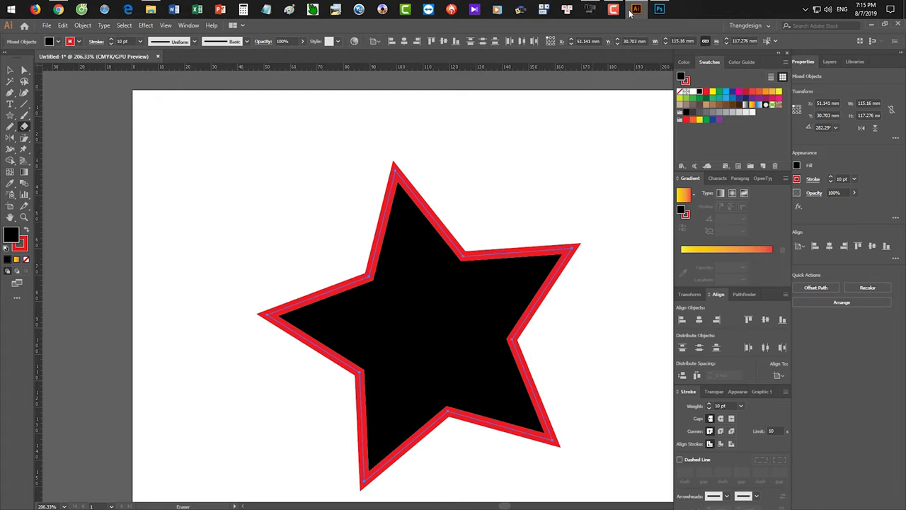
{"action": "left_click", "coordinate": [636, 9]}
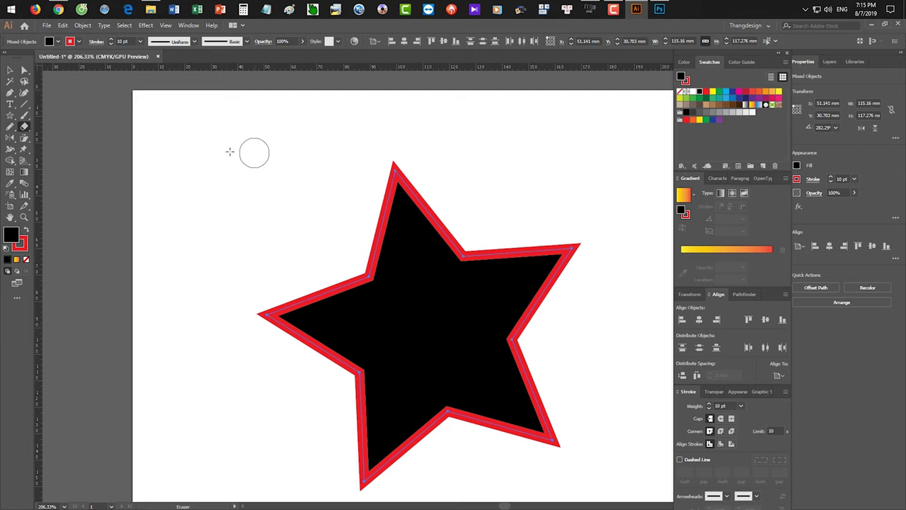
Cut the star's outline at its top point and right inner corner, pulling that segment away
{"action": "scroll", "coordinate": [289, 167], "scroll_direction": "down", "scroll_amount": 2}
{"action": "left_click_drag", "start_coordinate": [23, 126], "coordinate": [57, 138]}
{"action": "scroll", "coordinate": [394, 162], "scroll_direction": "up", "scroll_amount": 2}
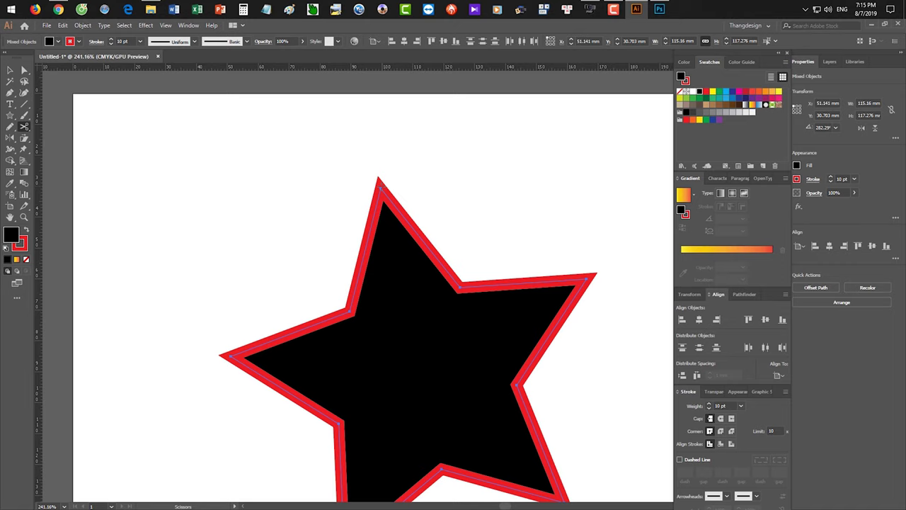
{"action": "left_click", "coordinate": [379, 183]}
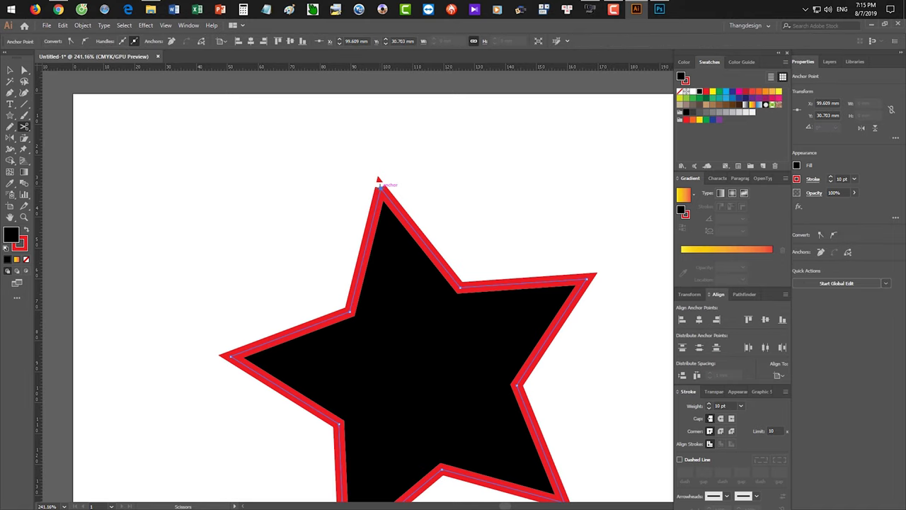
{"action": "left_click", "coordinate": [460, 286]}
{"action": "key", "text": "v"}
{"action": "left_click_drag", "start_coordinate": [432, 253], "coordinate": [475, 203]}
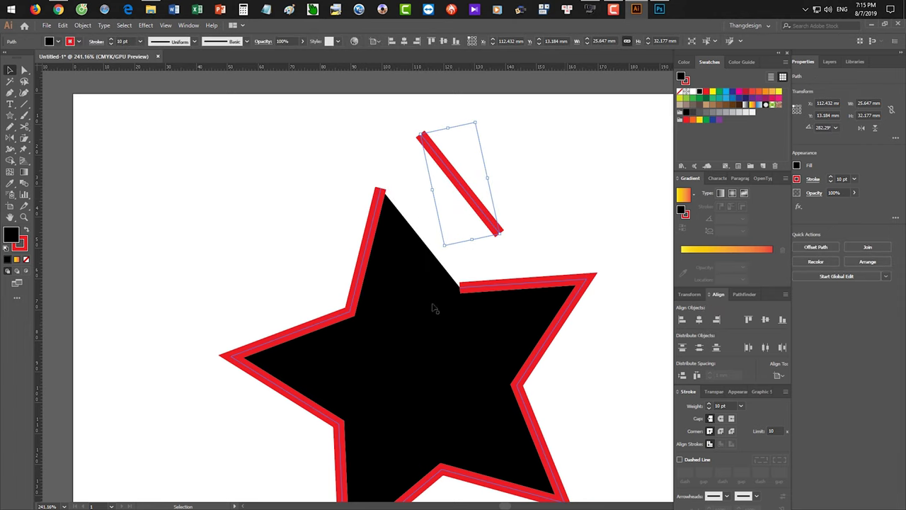
Split the detached red segment and red line with Scissors and move the pieces apart
{"action": "key", "text": "c"}
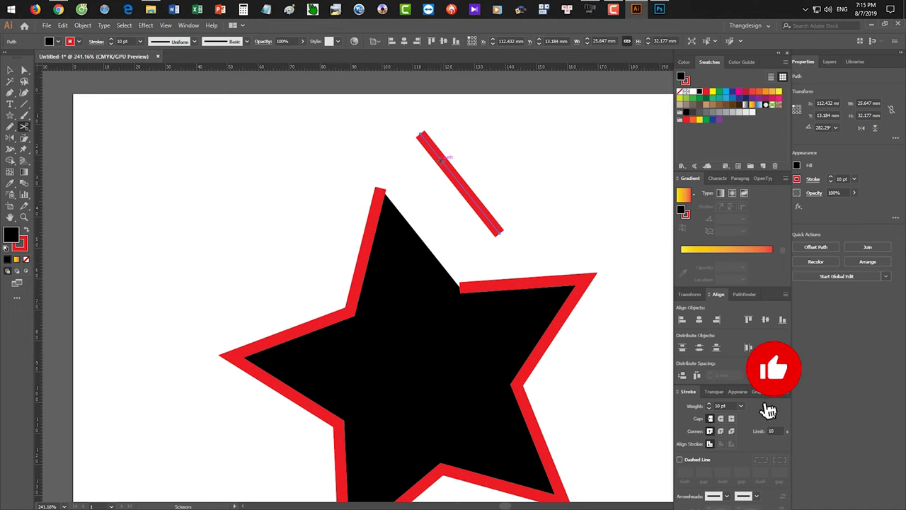
{"action": "left_click", "coordinate": [442, 157]}
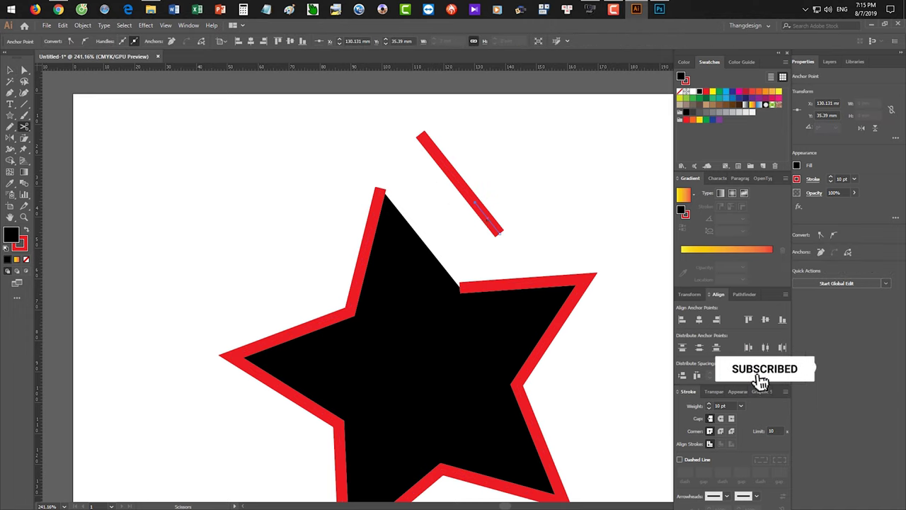
{"action": "left_click", "coordinate": [498, 232]}
{"action": "key", "text": "Return"}
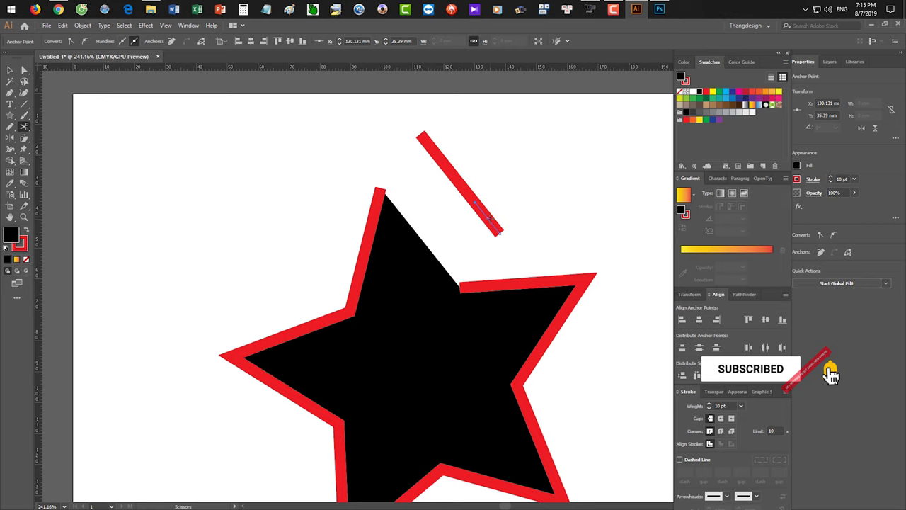
{"action": "key", "text": "v"}
{"action": "left_click_drag", "start_coordinate": [507, 224], "coordinate": [590, 210]}
{"action": "left_click", "coordinate": [543, 226]}
{"action": "left_click_drag", "start_coordinate": [486, 209], "coordinate": [539, 188]}
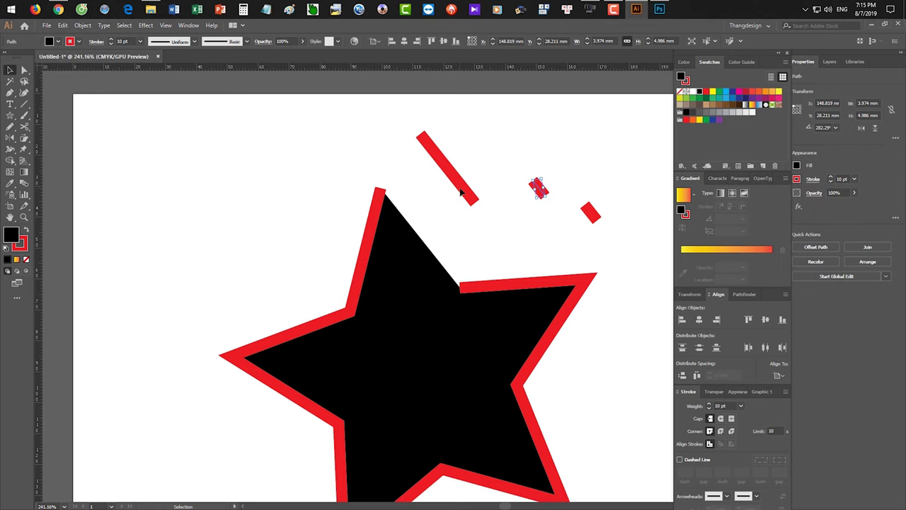
{"action": "left_click_drag", "start_coordinate": [460, 190], "coordinate": [524, 156]}
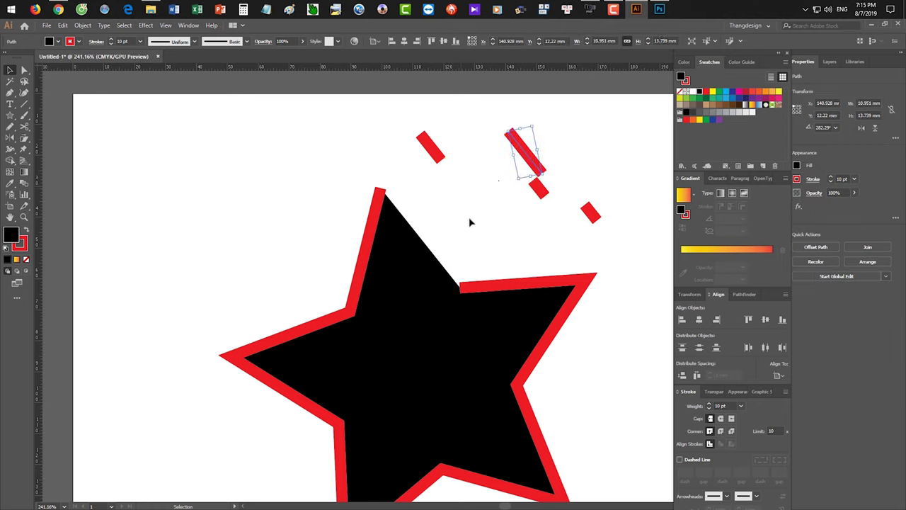
Cut the star's outline at four more points and pull the right-arm piece away
{"action": "key", "text": "c"}
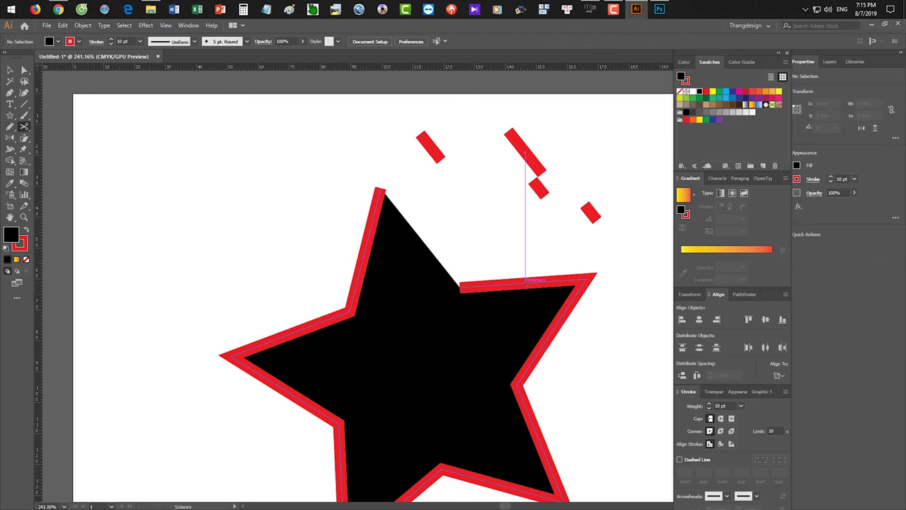
{"action": "left_click", "coordinate": [525, 282]}
{"action": "left_click", "coordinate": [527, 412]}
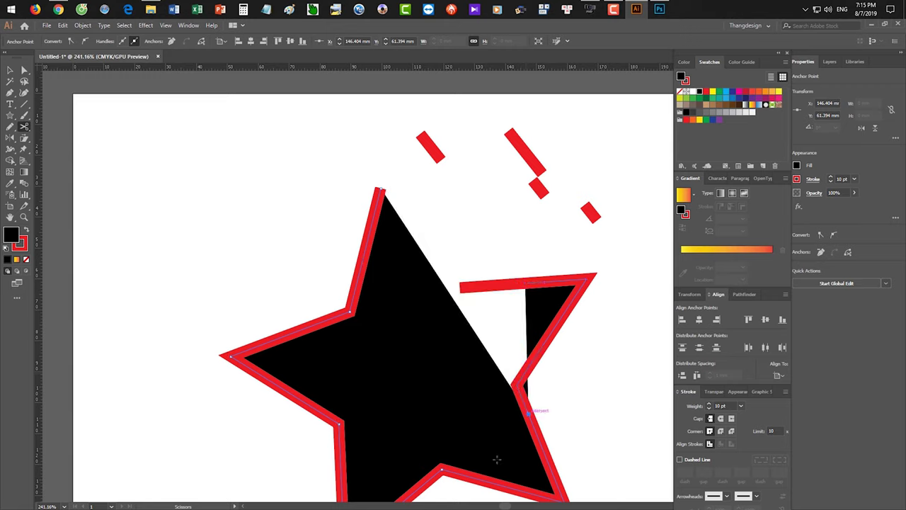
{"action": "left_click", "coordinate": [477, 474]}
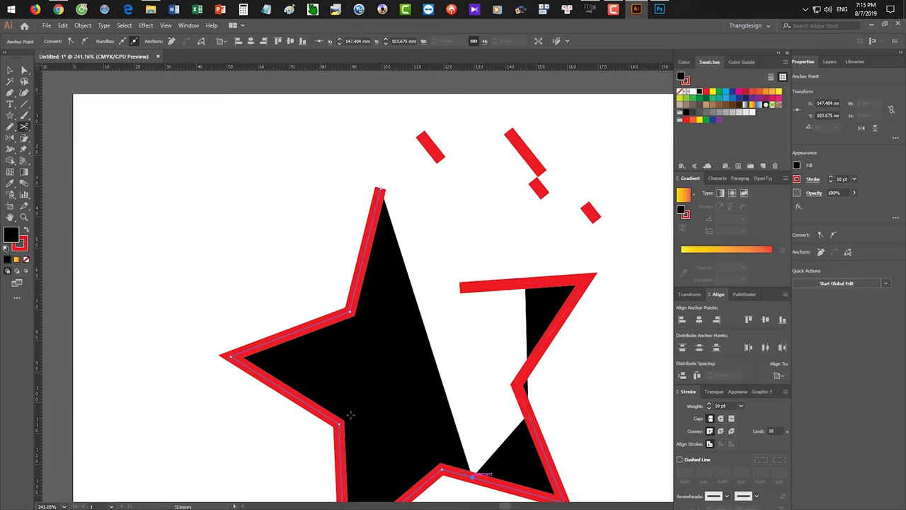
{"action": "left_click", "coordinate": [317, 404]}
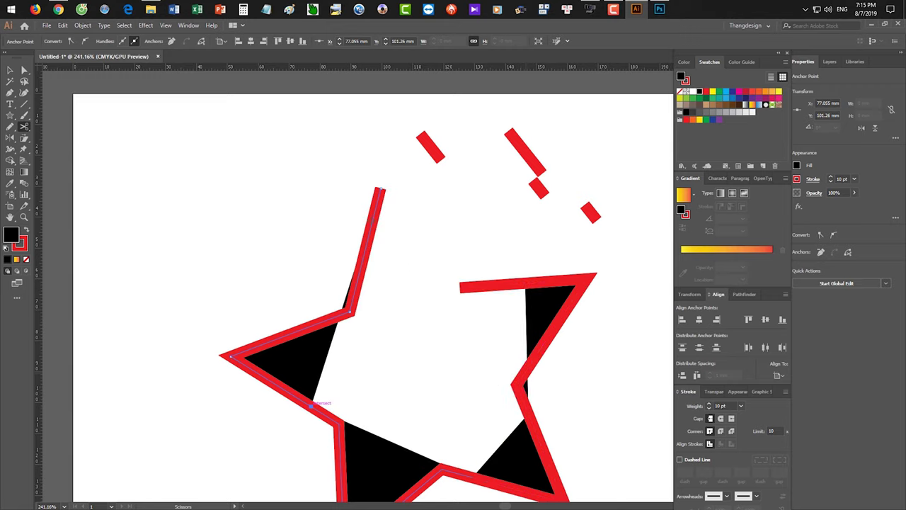
{"action": "key", "text": "v"}
{"action": "left_click_drag", "start_coordinate": [584, 296], "coordinate": [540, 260]}
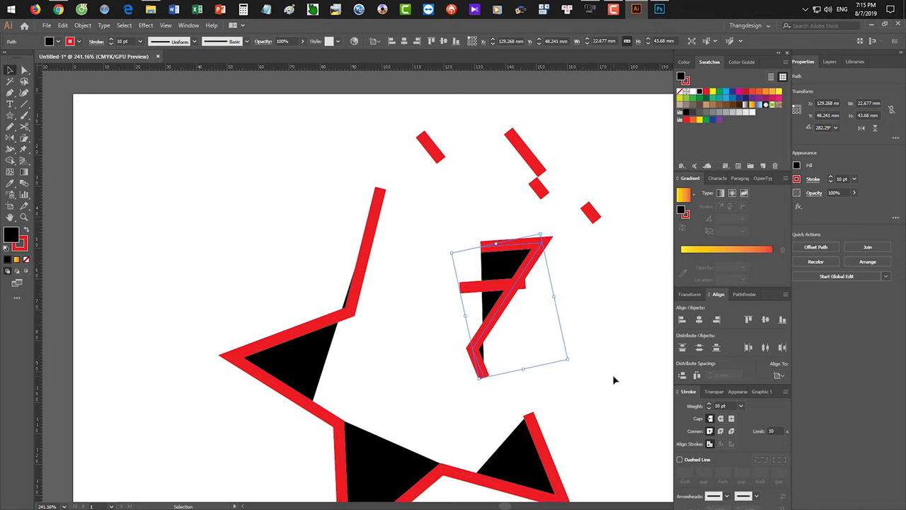
Undo the cuts to restore the whole star and rejoin the red line
{"action": "key", "text": "ctrl+z"}
{"action": "key", "text": "ctrl+z"}
{"action": "key", "text": "ctrl+z"}
{"action": "key", "text": "ctrl+z"}
{"action": "key", "text": "ctrl+z"}
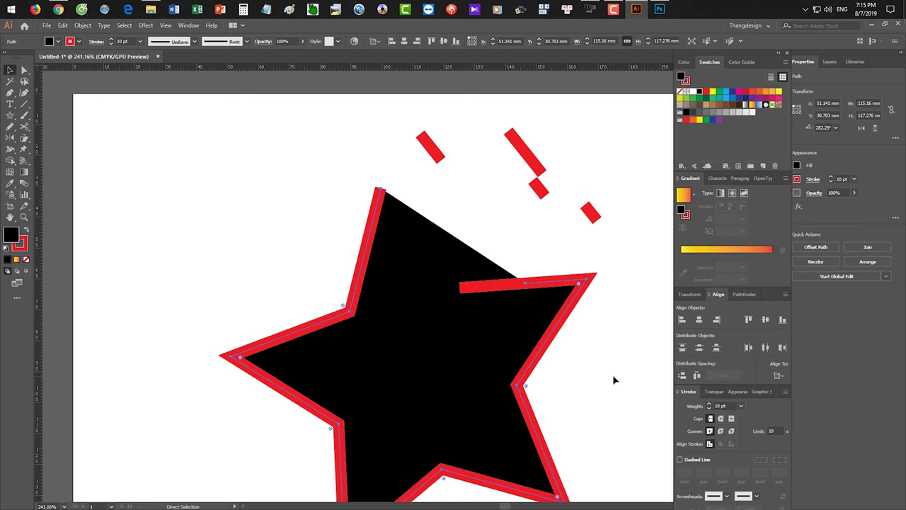
{"action": "key", "text": "ctrl+z"}
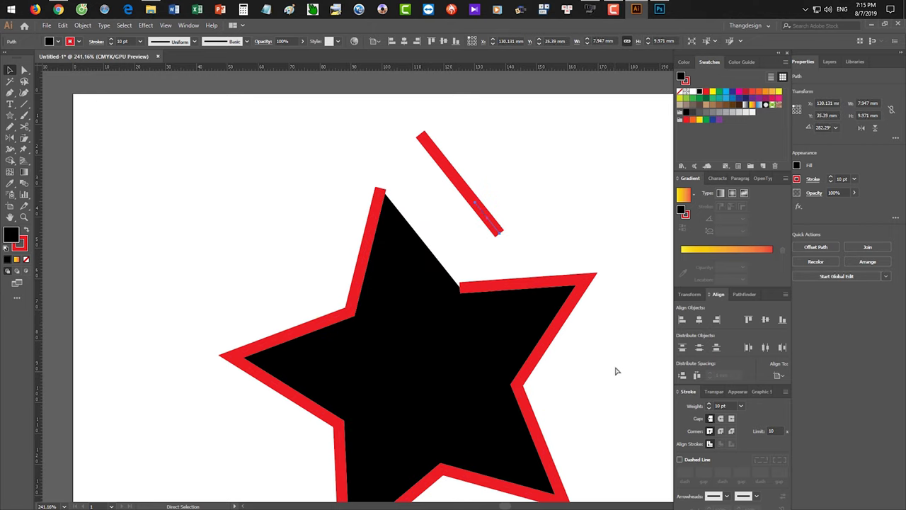
{"action": "left_click", "coordinate": [583, 206]}
Erase the red line and a notch of the star, undo, then underline Knife in Photoshop
{"action": "key", "text": "shift+e"}
{"action": "mouse_move", "coordinate": [417, 143]}
{"action": "left_mouse_down"}
{"action": "mouse_move", "coordinate": [427, 134]}
{"action": "mouse_move", "coordinate": [500, 219]}
{"action": "left_mouse_up"}
{"action": "left_click_drag", "start_coordinate": [417, 216], "coordinate": [385, 300]}
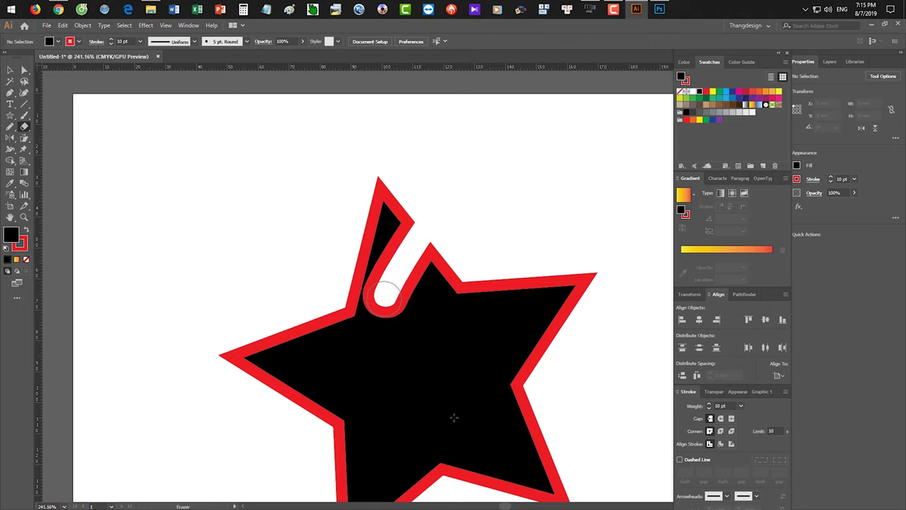
{"action": "key", "text": "ctrl+z"}
{"action": "key", "text": "ctrl+z"}
{"action": "key", "text": "ctrl+z"}
{"action": "key", "text": "ctrl+z"}
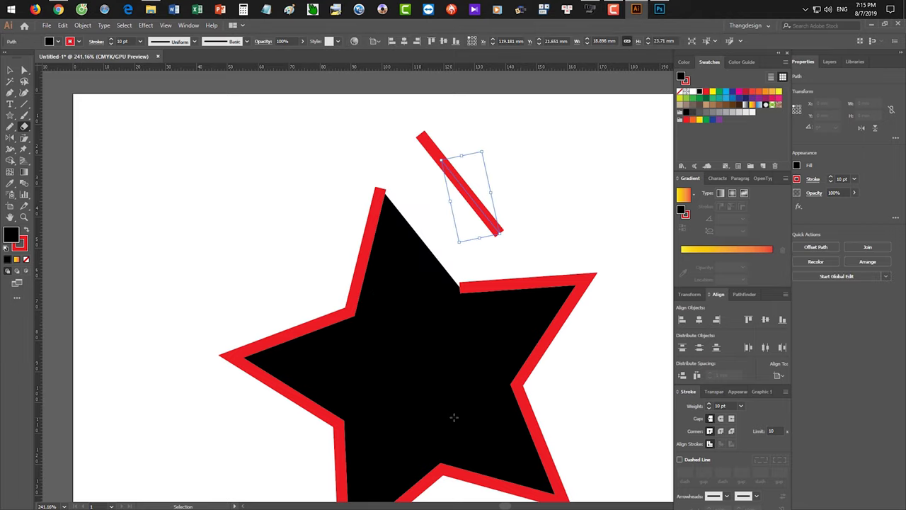
{"action": "left_click", "coordinate": [659, 9]}
{"action": "left_click_drag", "start_coordinate": [322, 298], "coordinate": [413, 301]}
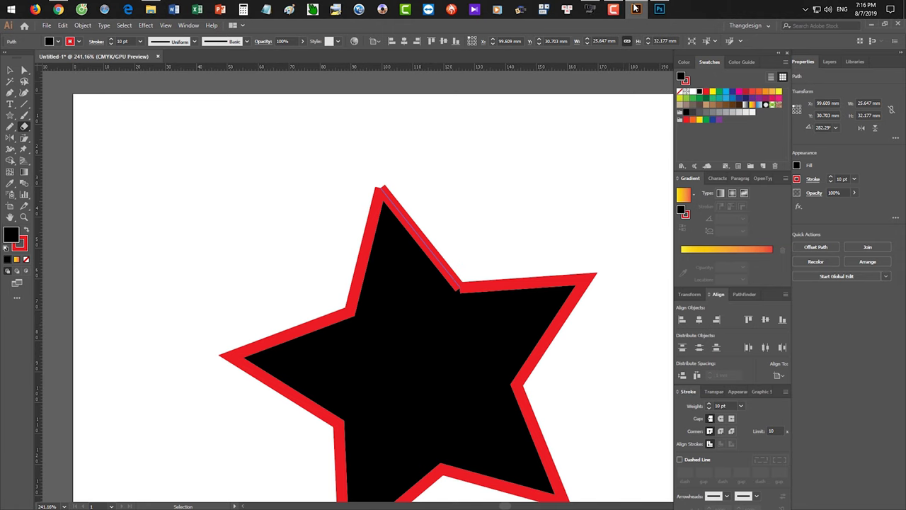
Return from Photoshop to the star drawing in Illustrator
{"action": "left_click", "coordinate": [637, 9]}
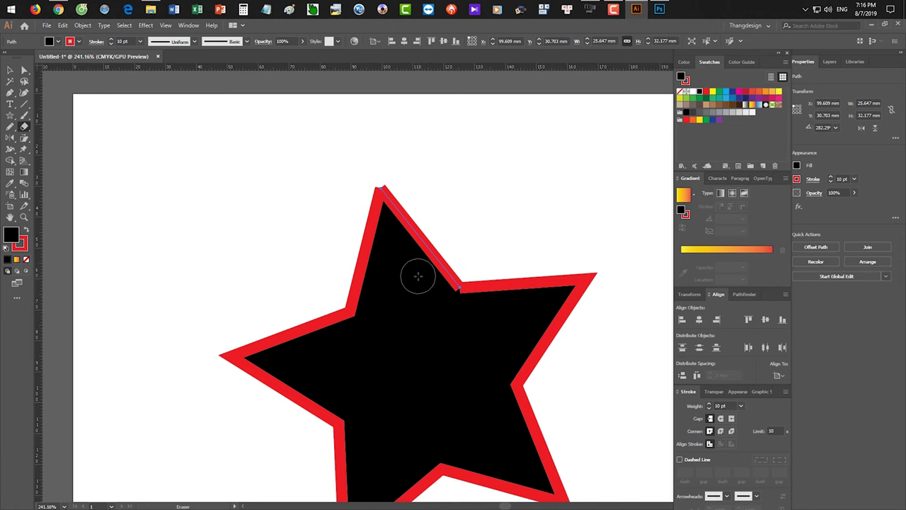
Remove the star, draw an ellipse with stroke None and a yellow-to-red gradient fill
{"action": "key", "text": "ctrl+z"}
{"action": "key", "text": "ctrl+z"}
{"action": "key", "text": "ctrl+z"}
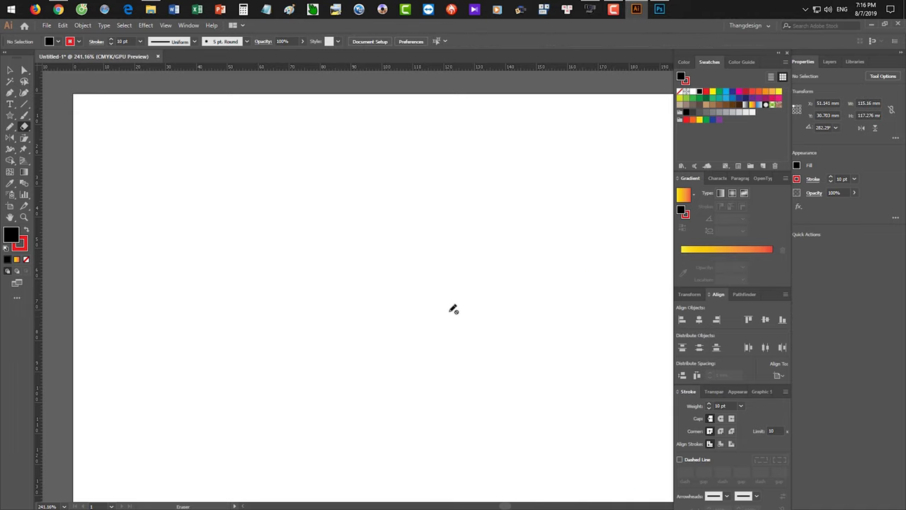
{"action": "left_click_drag", "start_coordinate": [10, 114], "coordinate": [52, 140]}
{"action": "mouse_move", "coordinate": [330, 201]}
{"action": "left_mouse_down"}
{"action": "mouse_move", "coordinate": [419, 315]}
{"action": "mouse_move", "coordinate": [451, 391]}
{"action": "mouse_move", "coordinate": [472, 408]}
{"action": "left_mouse_up"}
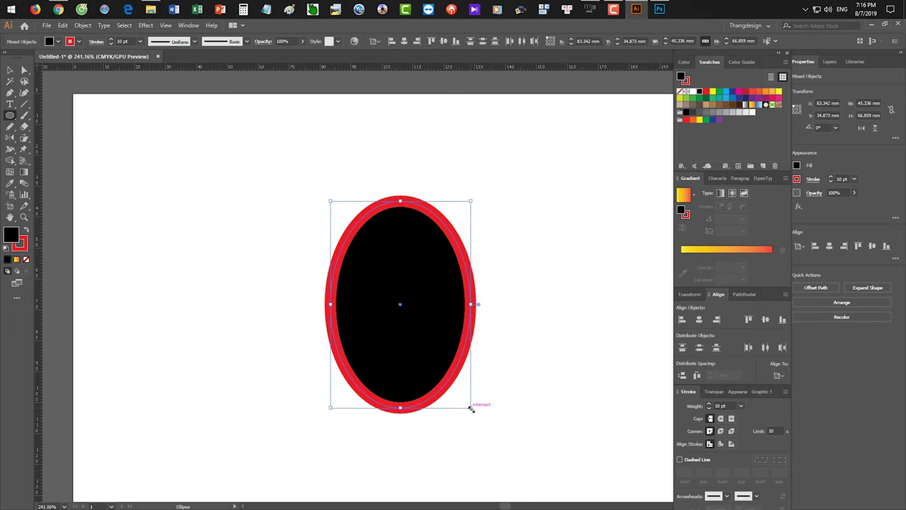
{"action": "key", "text": "x"}
{"action": "key", "text": "slash"}
{"action": "key", "text": "x"}
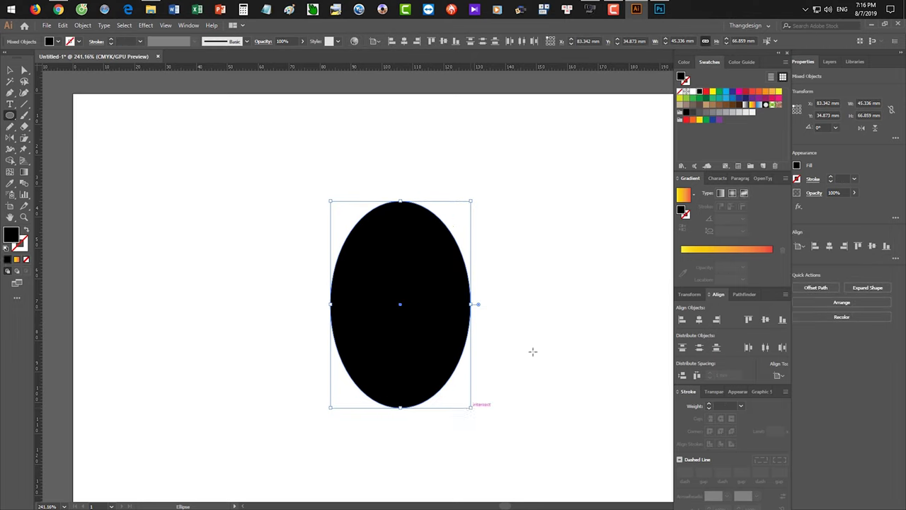
{"action": "left_click", "coordinate": [751, 105]}
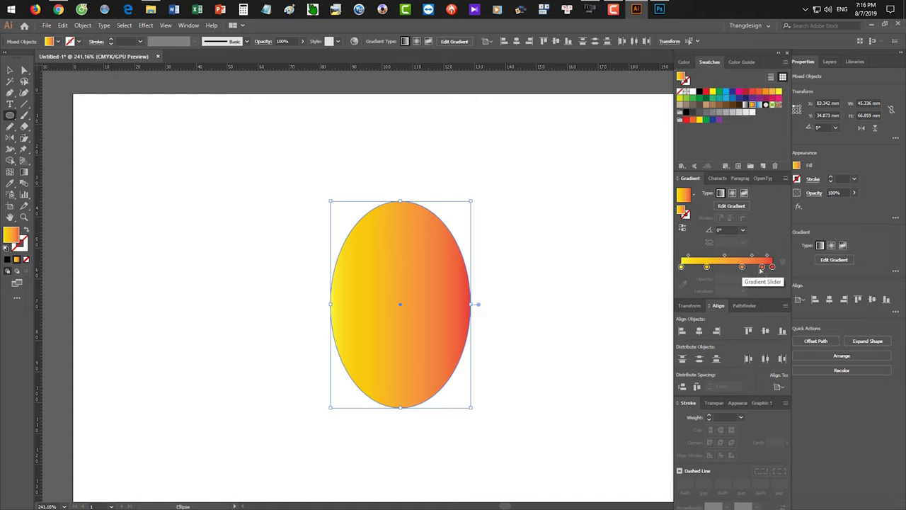
Remove the middle colour stops from the gradient and make it radial
{"action": "left_click_drag", "start_coordinate": [762, 269], "coordinate": [742, 287]}
{"action": "left_click", "coordinate": [708, 266]}
{"action": "left_click_drag", "start_coordinate": [709, 267], "coordinate": [731, 257]}
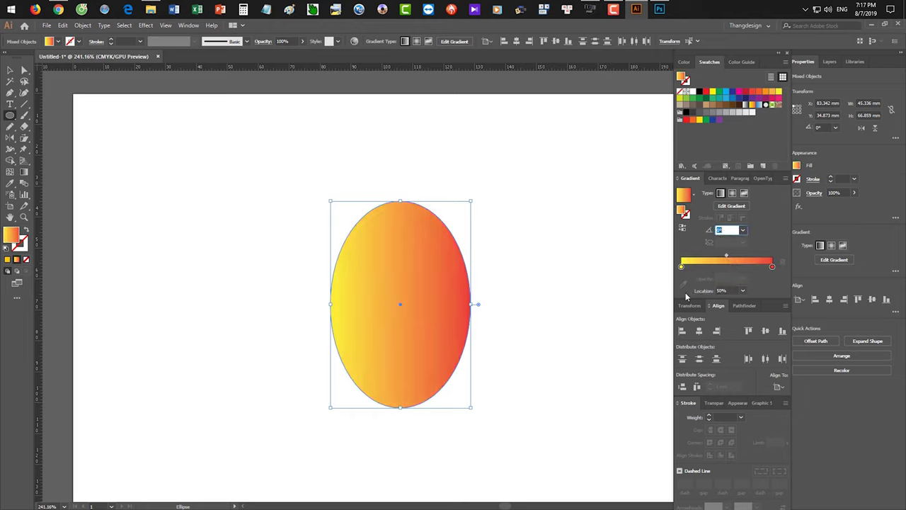
{"action": "left_click", "coordinate": [732, 192]}
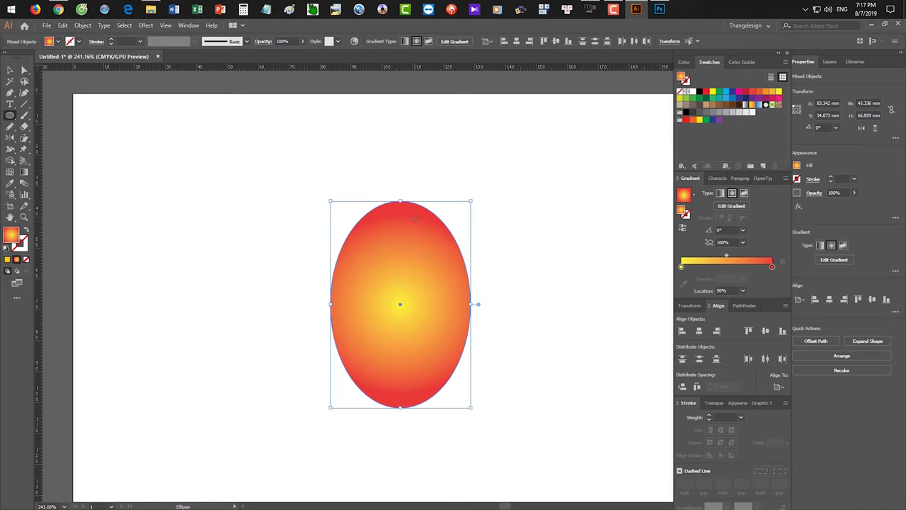
Set the gradient back to linear, running yellow at the ellipse's top to red at the bottom
{"action": "left_click", "coordinate": [414, 219]}
{"action": "left_click", "coordinate": [476, 285]}
{"action": "key", "text": "g"}
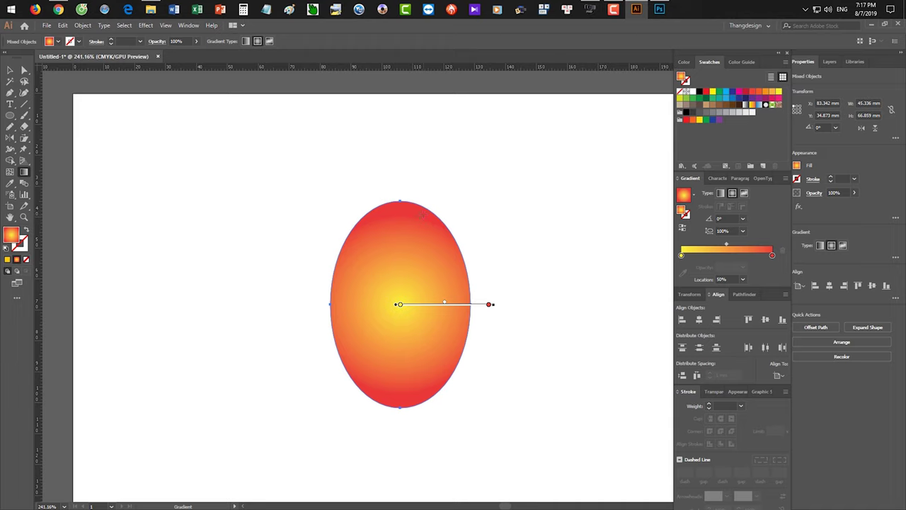
{"action": "mouse_move", "coordinate": [415, 216]}
{"action": "left_mouse_down"}
{"action": "mouse_move", "coordinate": [384, 393]}
{"action": "mouse_move", "coordinate": [409, 238]}
{"action": "left_mouse_up"}
{"action": "key", "text": "ctrl+z"}
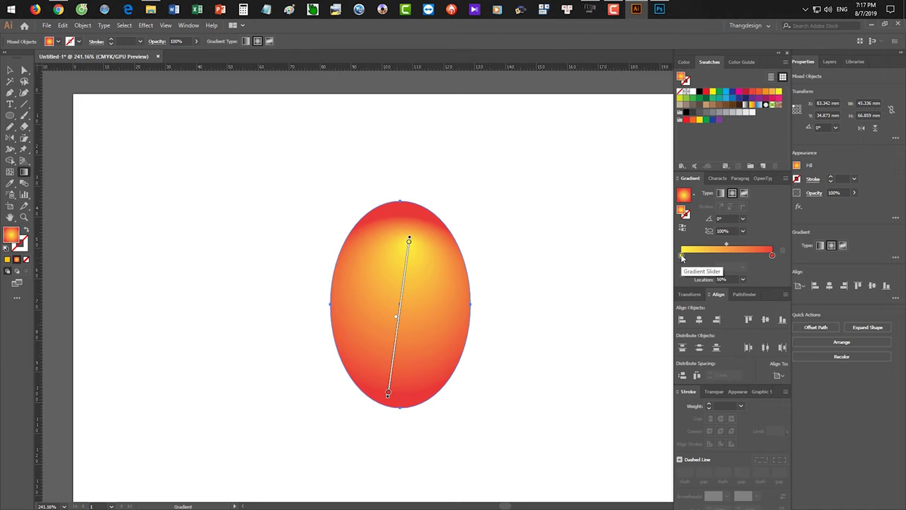
{"action": "left_click_drag", "start_coordinate": [404, 213], "coordinate": [396, 395]}
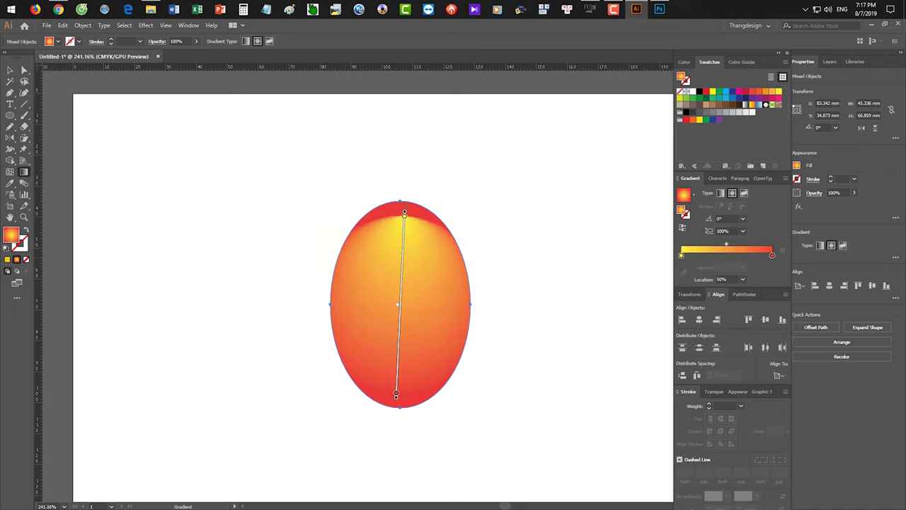
{"action": "left_click_drag", "start_coordinate": [405, 213], "coordinate": [395, 394]}
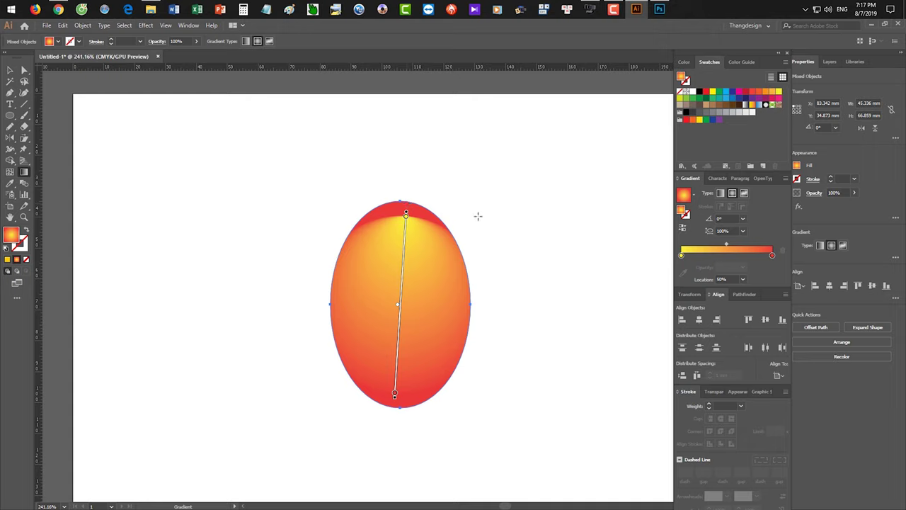
{"action": "left_click", "coordinate": [720, 193]}
{"action": "left_click_drag", "start_coordinate": [406, 205], "coordinate": [400, 407]}
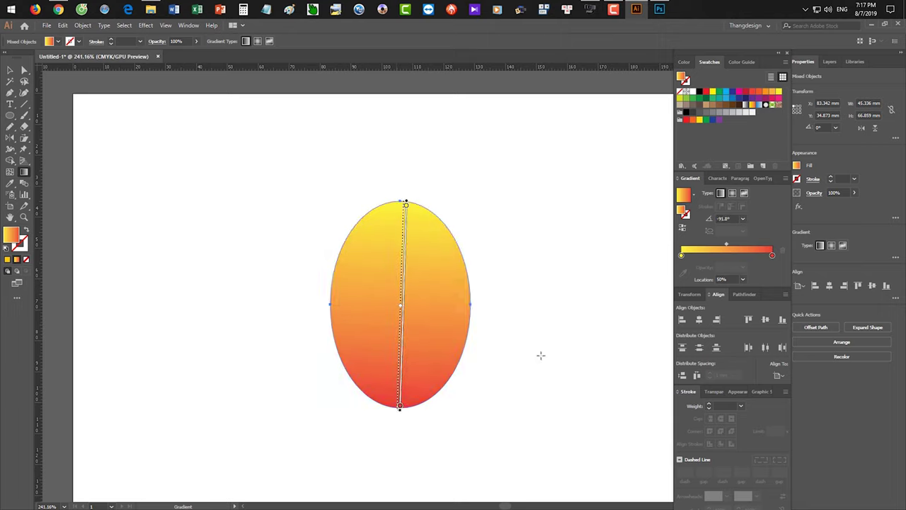
Lighten the top stop to a faint cream and the bottom red stop to near-white
{"action": "double_click", "coordinate": [682, 256]}
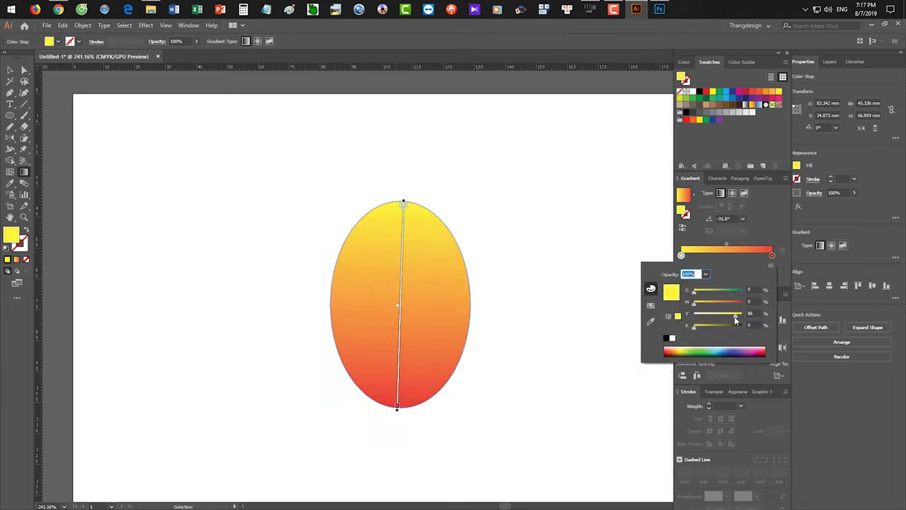
{"action": "left_click_drag", "start_coordinate": [737, 315], "coordinate": [694, 315]}
{"action": "left_click", "coordinate": [695, 315]}
{"action": "left_click_drag", "start_coordinate": [696, 318], "coordinate": [698, 318]}
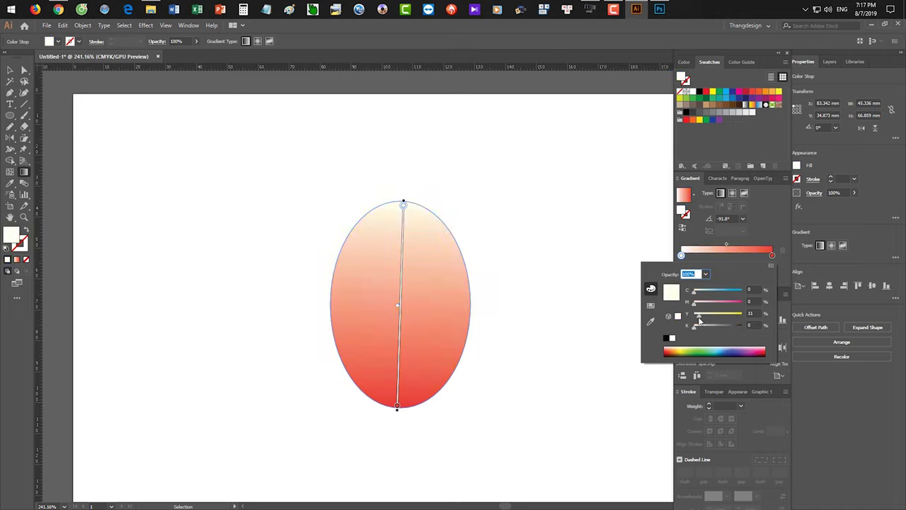
{"action": "left_click", "coordinate": [771, 256]}
{"action": "double_click", "coordinate": [772, 256]}
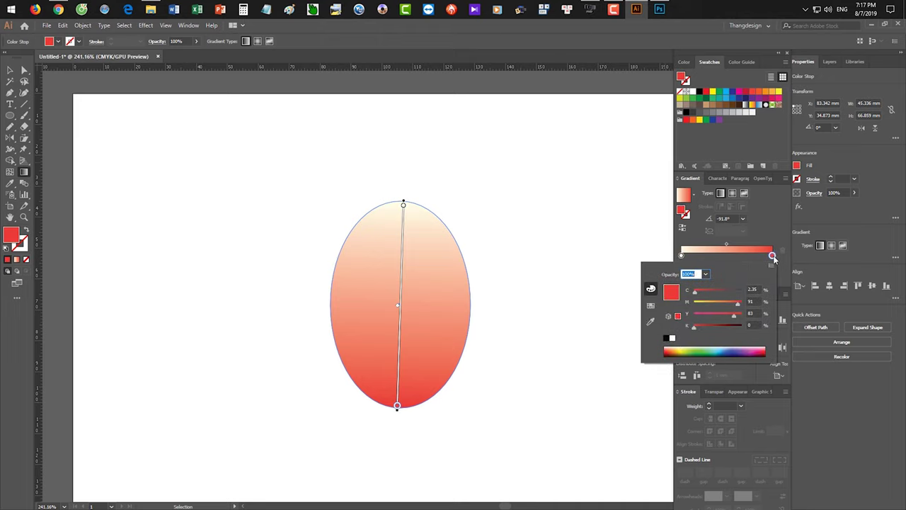
{"action": "left_click_drag", "start_coordinate": [734, 318], "coordinate": [699, 331]}
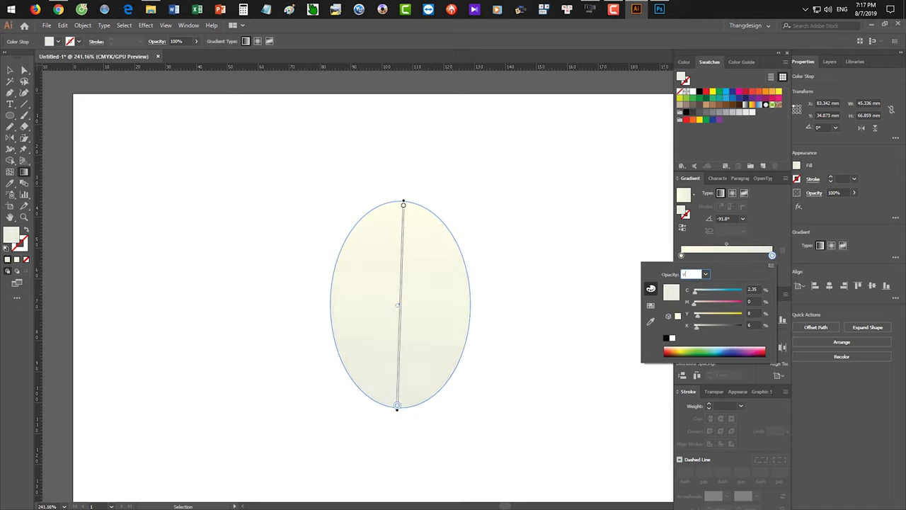
{"action": "left_click", "coordinate": [526, 209]}
Reselect the ellipse and raise the left gradient stop's yellow to 28
{"action": "left_click", "coordinate": [10, 70]}
{"action": "left_click", "coordinate": [158, 176]}
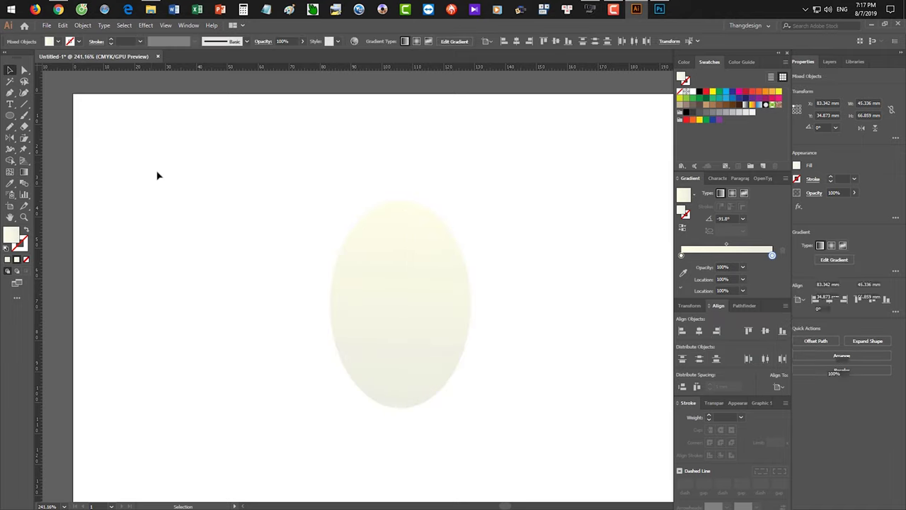
{"action": "scroll", "coordinate": [306, 282], "scroll_direction": "up", "scroll_amount": 1}
{"action": "left_click_drag", "start_coordinate": [306, 282], "coordinate": [254, 248]}
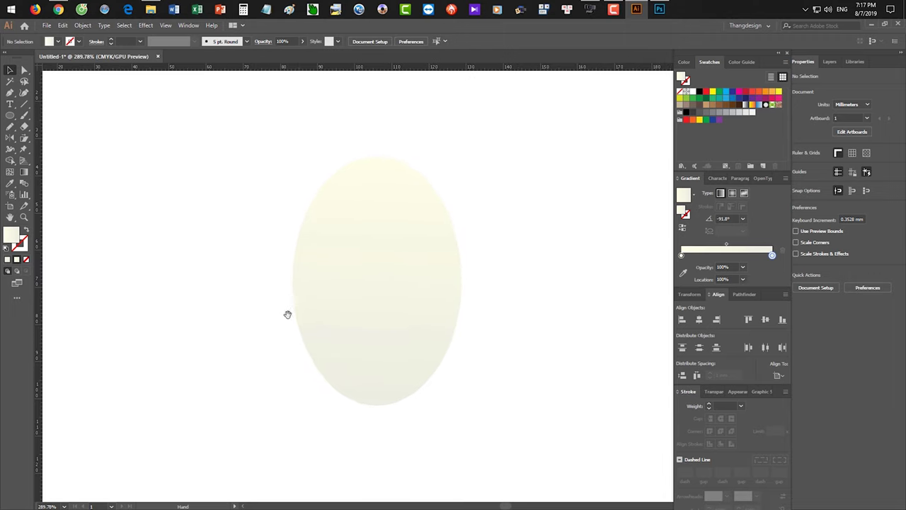
{"action": "left_click", "coordinate": [361, 352]}
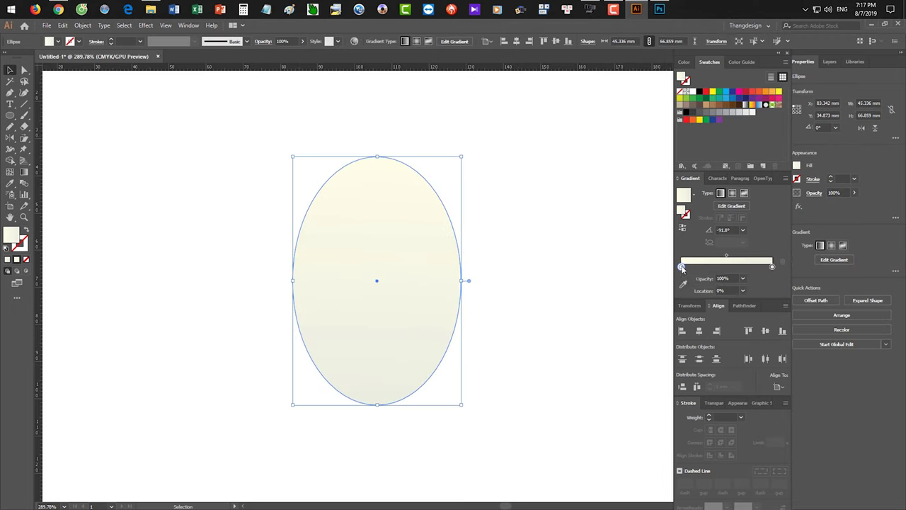
{"action": "double_click", "coordinate": [681, 266]}
{"action": "left_click_drag", "start_coordinate": [702, 331], "coordinate": [708, 332]}
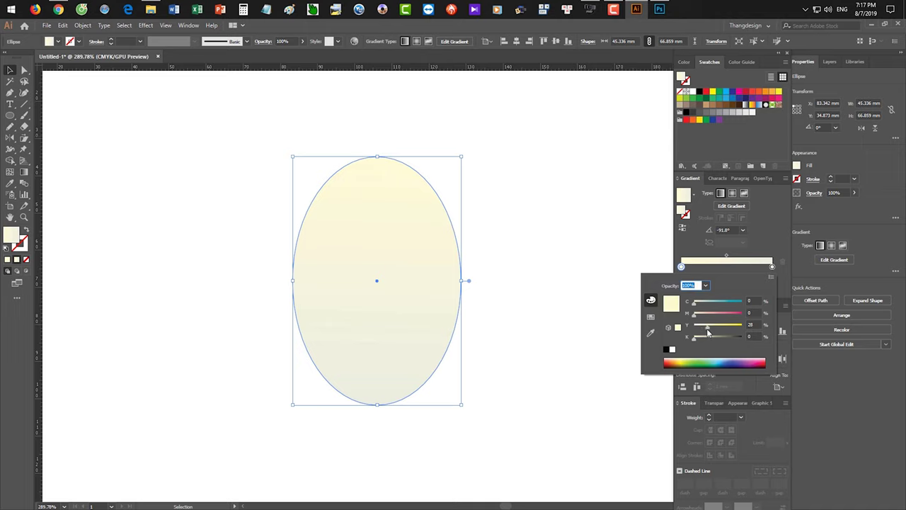
{"action": "left_click", "coordinate": [773, 269]}
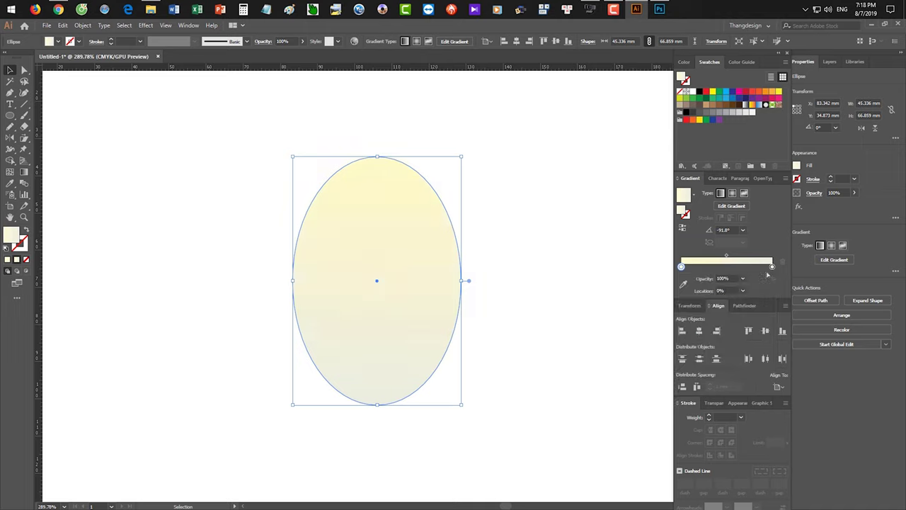
Raise the right gradient stop's yellow to 24 and deselect the egg
{"action": "double_click", "coordinate": [771, 267]}
{"action": "mouse_move", "coordinate": [697, 328]}
{"action": "left_mouse_down"}
{"action": "mouse_move", "coordinate": [712, 331]}
{"action": "mouse_move", "coordinate": [704, 320]}
{"action": "left_mouse_up"}
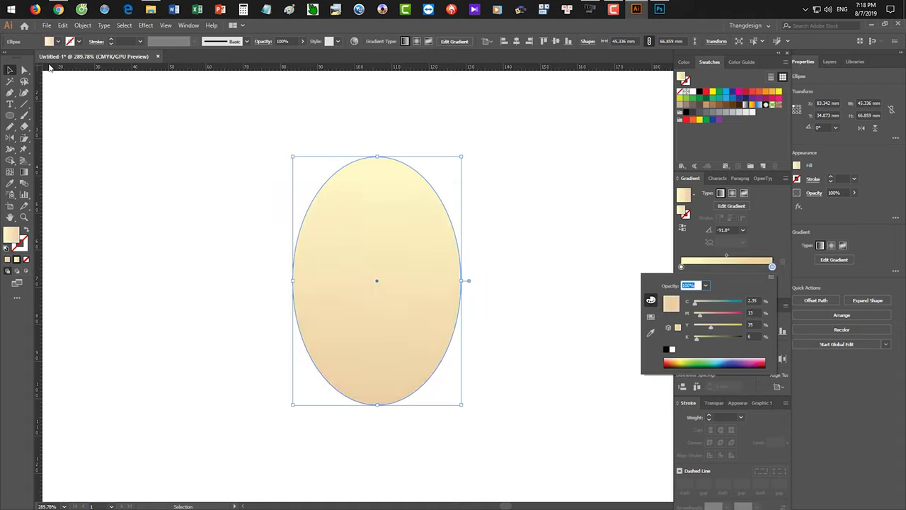
{"action": "left_click", "coordinate": [158, 148]}
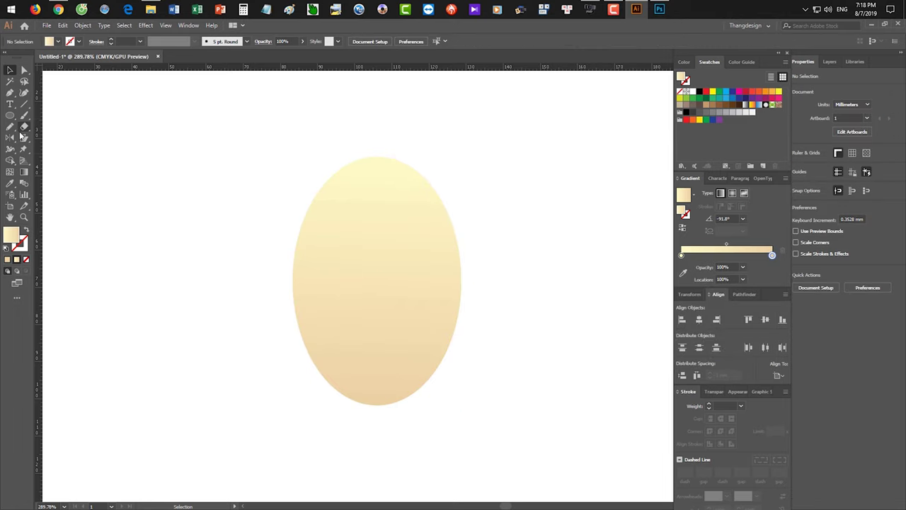
{"action": "mouse_move", "coordinate": [24, 128]}
{"action": "left_mouse_down"}
{"action": "mouse_move", "coordinate": [50, 132]}
{"action": "mouse_move", "coordinate": [57, 147]}
{"action": "left_mouse_up"}
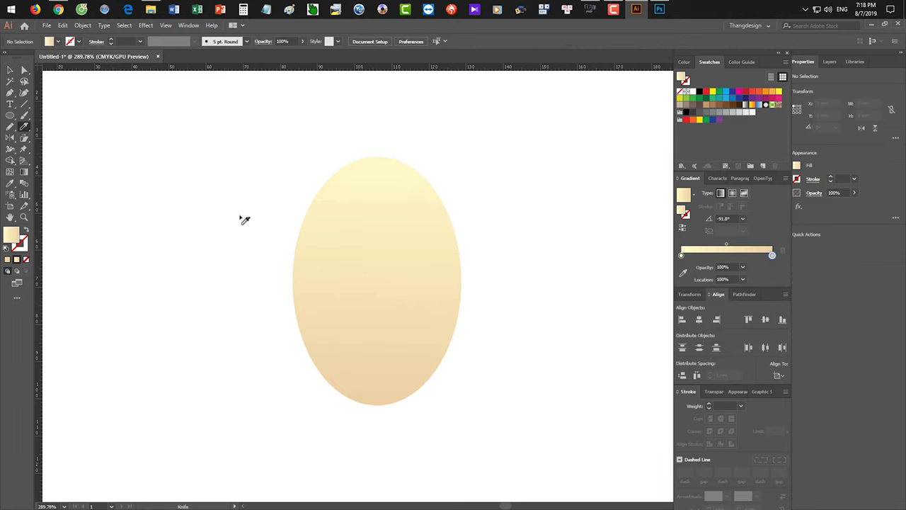
{"action": "left_click", "coordinate": [318, 274], "text": "ctrl"}
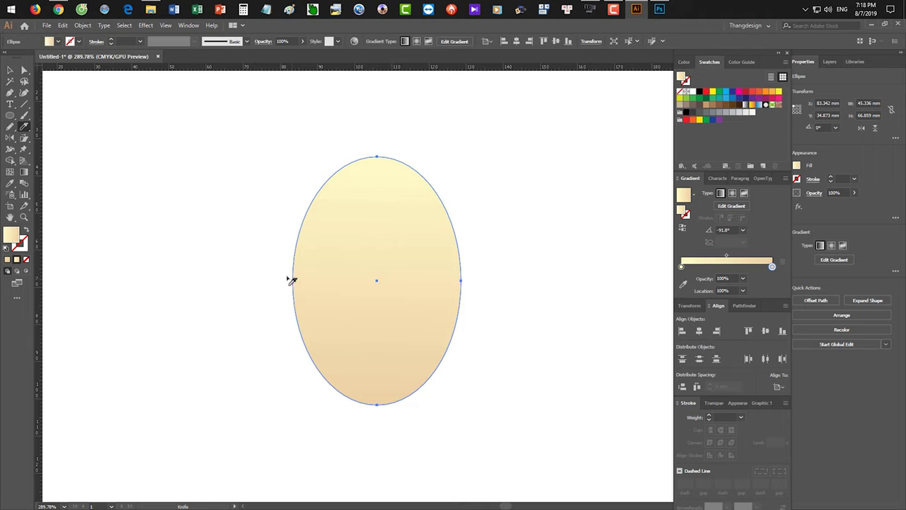
{"action": "left_click_drag", "start_coordinate": [295, 278], "coordinate": [473, 282]}
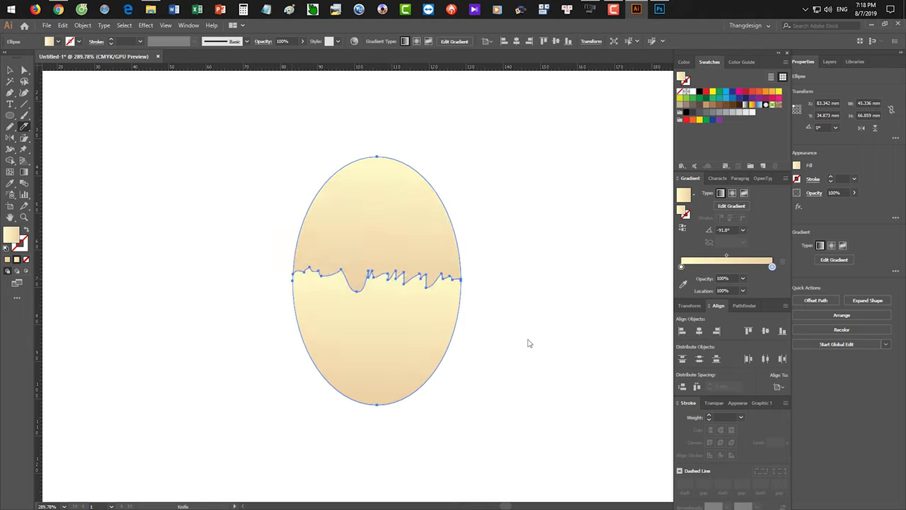
{"action": "key", "text": "v"}
{"action": "key", "text": "r"}
{"action": "left_click", "coordinate": [304, 276], "text": "shift"}
{"action": "left_click_drag", "start_coordinate": [402, 241], "coordinate": [388, 188]}
{"action": "key", "text": "ctrl+z"}
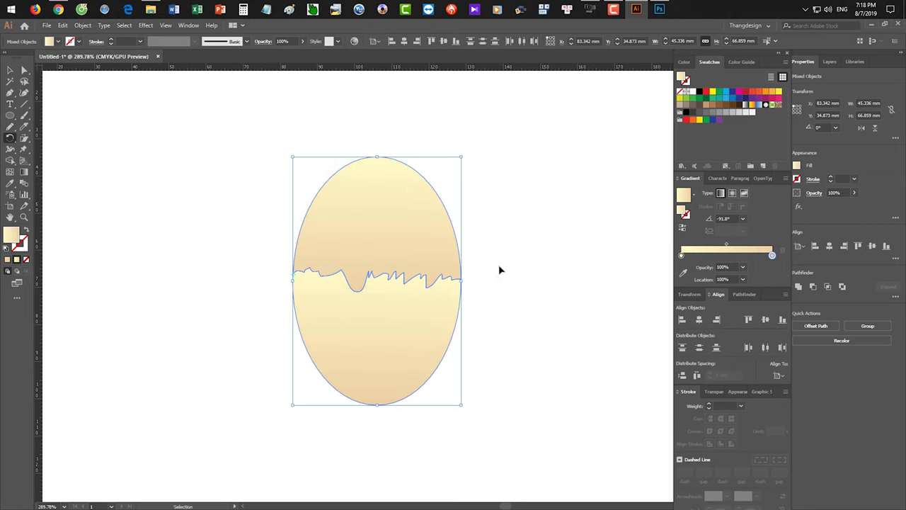
{"action": "key", "text": "v"}
{"action": "left_click", "coordinate": [507, 263]}
{"action": "left_click_drag", "start_coordinate": [429, 248], "coordinate": [401, 219]}
{"action": "key", "text": "ctrl+z"}
{"action": "key", "text": "ctrl+shift+a"}
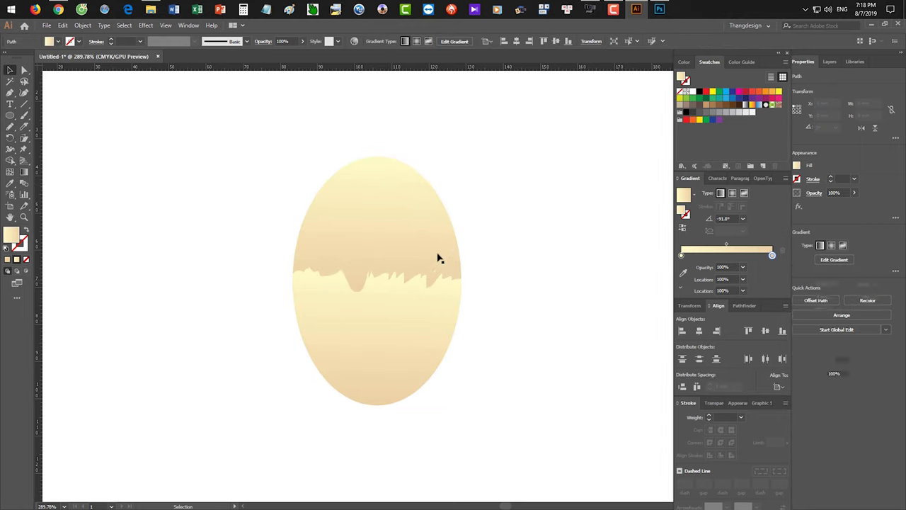
{"action": "left_click", "coordinate": [406, 241]}
{"action": "key", "text": "r"}
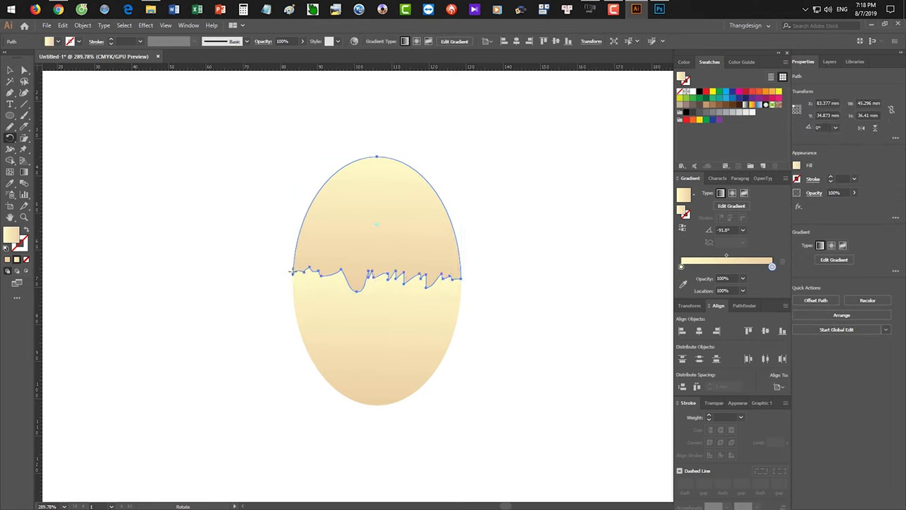
{"action": "left_click_drag", "start_coordinate": [378, 257], "coordinate": [409, 191]}
{"action": "key", "text": "v"}
{"action": "left_click", "coordinate": [514, 280]}
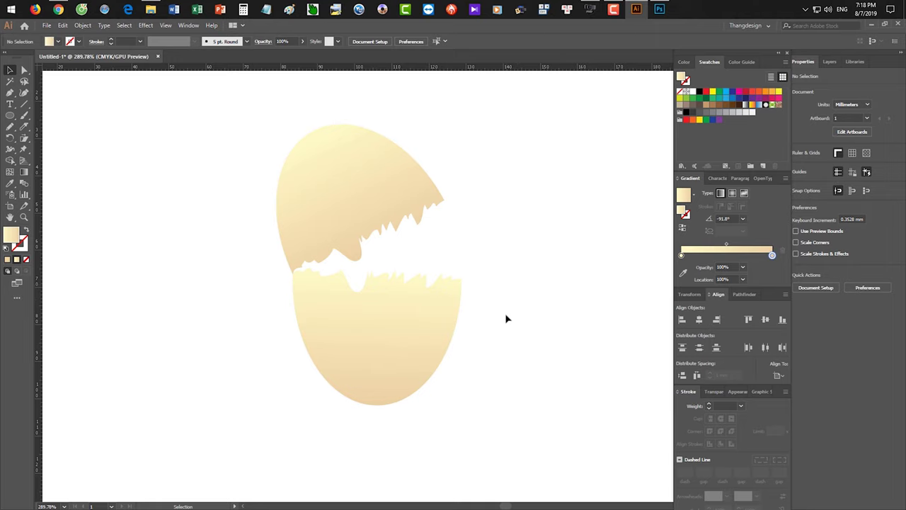
{"action": "key", "text": "ctrl+z"}
{"action": "key", "text": "ctrl+z"}
{"action": "key", "text": "ctrl+z"}
{"action": "key", "text": "ctrl+z"}
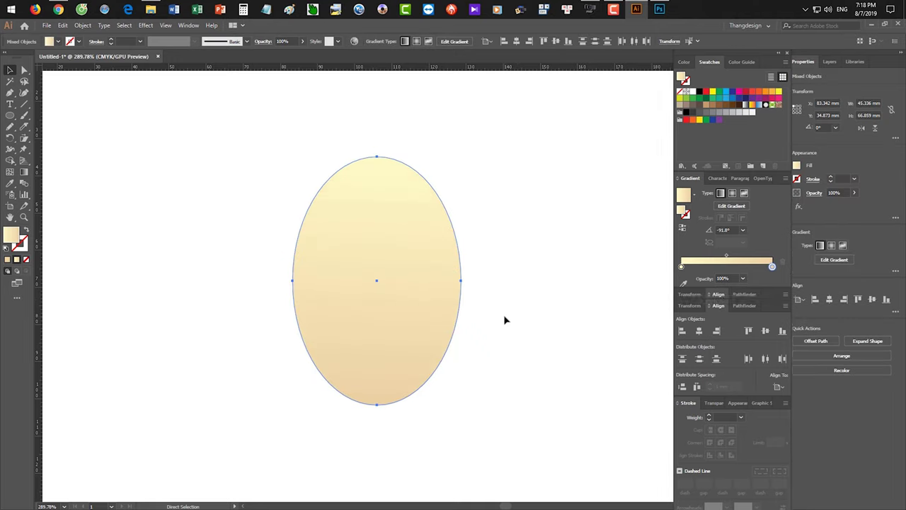
Draw a large star with a black outline beside the egg
{"action": "left_click_drag", "start_coordinate": [431, 284], "coordinate": [350, 271]}
{"action": "left_click", "coordinate": [10, 114]}
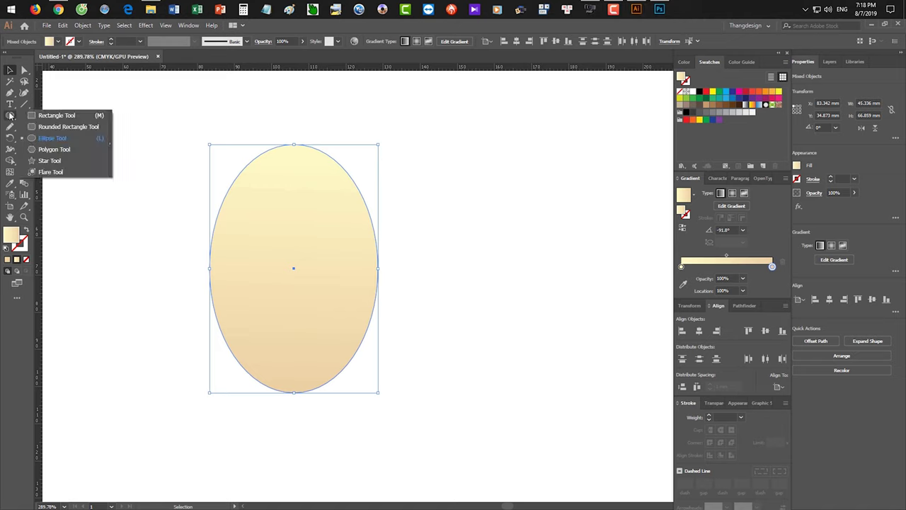
{"action": "left_click", "coordinate": [45, 160]}
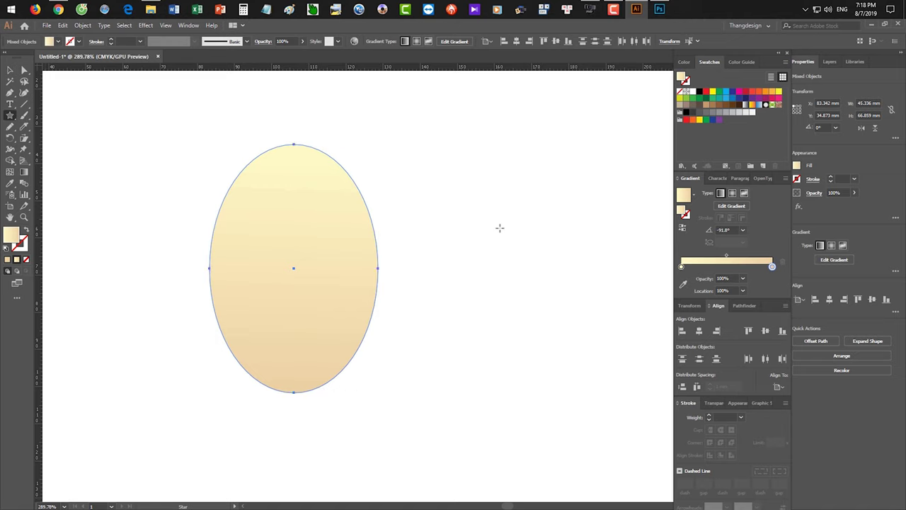
{"action": "key", "text": "x"}
{"action": "left_click", "coordinate": [693, 90]}
{"action": "mouse_move", "coordinate": [422, 186]}
{"action": "left_mouse_down"}
{"action": "mouse_move", "coordinate": [539, 332]}
{"action": "mouse_move", "coordinate": [483, 404]}
{"action": "mouse_move", "coordinate": [390, 354]}
{"action": "left_mouse_up"}
Nudge the star right, knife a wavy cut across its top, and lift the top piece away
{"action": "key", "text": "v"}
{"action": "left_click_drag", "start_coordinate": [436, 286], "coordinate": [468, 284]}
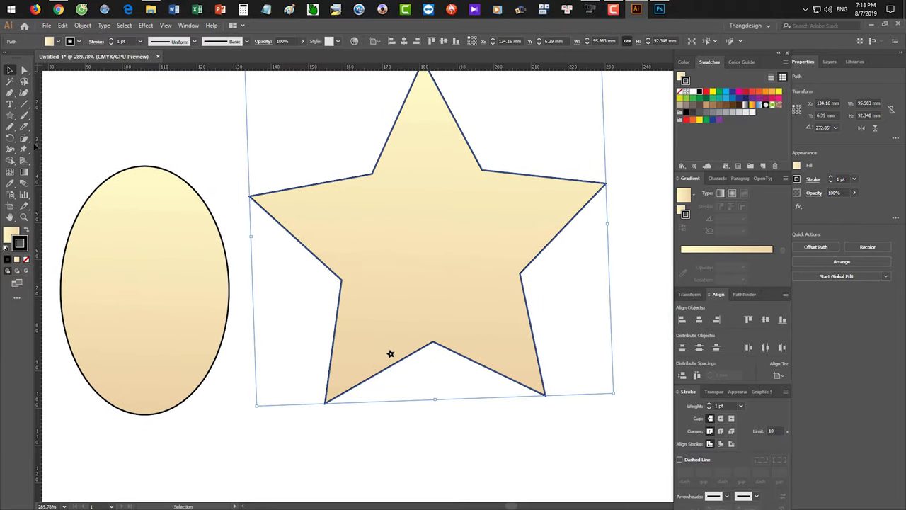
{"action": "left_click", "coordinate": [24, 127]}
{"action": "mouse_move", "coordinate": [274, 238]}
{"action": "left_mouse_down"}
{"action": "mouse_move", "coordinate": [435, 229]}
{"action": "mouse_move", "coordinate": [548, 204]}
{"action": "mouse_move", "coordinate": [609, 177]}
{"action": "left_mouse_up"}
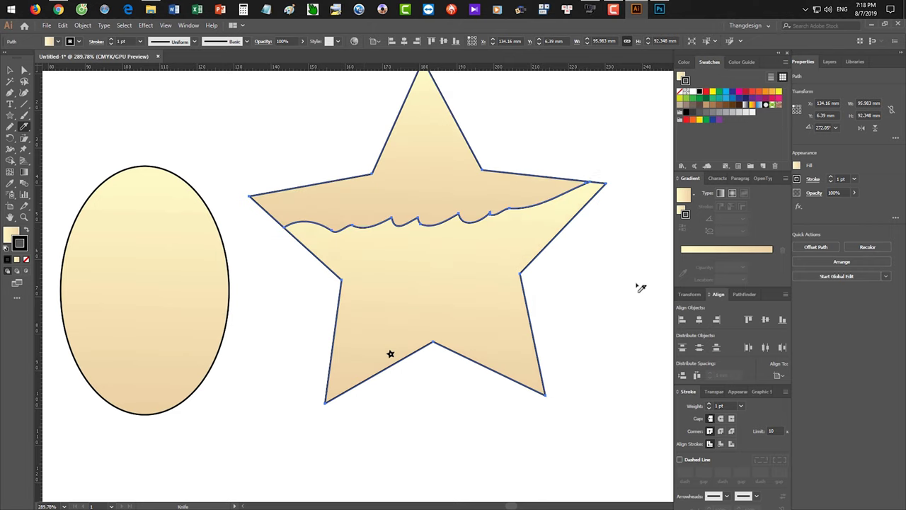
{"action": "key", "text": "v"}
{"action": "left_click", "coordinate": [644, 294]}
{"action": "left_click_drag", "start_coordinate": [454, 178], "coordinate": [425, 154]}
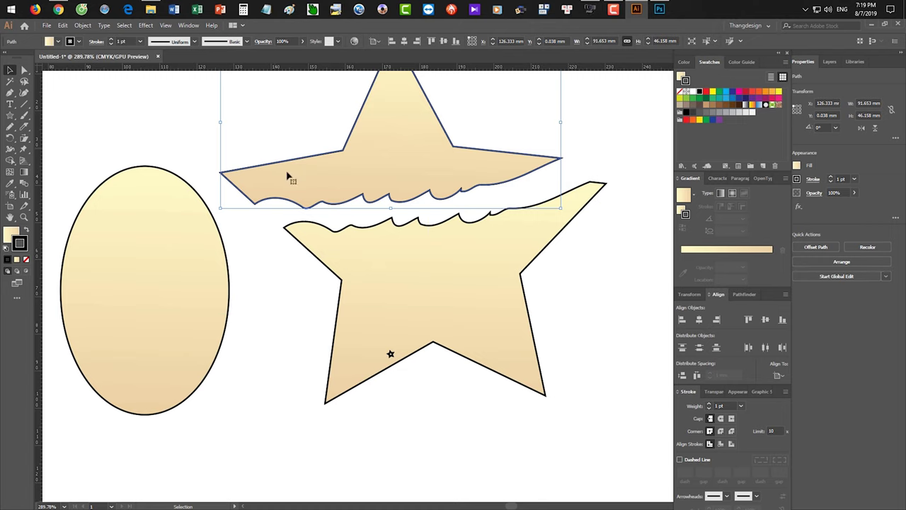
Cut the lower star into many pieces with several knife strokes, including the right arm's tip
{"action": "left_click", "coordinate": [23, 126]}
{"action": "mouse_move", "coordinate": [297, 294]}
{"action": "left_mouse_down"}
{"action": "mouse_move", "coordinate": [328, 286]}
{"action": "mouse_move", "coordinate": [425, 351]}
{"action": "mouse_move", "coordinate": [403, 439]}
{"action": "left_mouse_up"}
{"action": "left_click", "coordinate": [427, 320], "text": "ctrl"}
{"action": "mouse_move", "coordinate": [271, 283]}
{"action": "left_mouse_down"}
{"action": "mouse_move", "coordinate": [481, 425]}
{"action": "mouse_move", "coordinate": [471, 432]}
{"action": "left_mouse_up"}
{"action": "mouse_move", "coordinate": [450, 368]}
{"action": "left_mouse_down"}
{"action": "mouse_move", "coordinate": [601, 263]}
{"action": "mouse_move", "coordinate": [557, 156]}
{"action": "mouse_move", "coordinate": [546, 165]}
{"action": "left_mouse_up"}
{"action": "left_click_drag", "start_coordinate": [420, 208], "coordinate": [234, 282]}
{"action": "left_click_drag", "start_coordinate": [430, 206], "coordinate": [621, 266]}
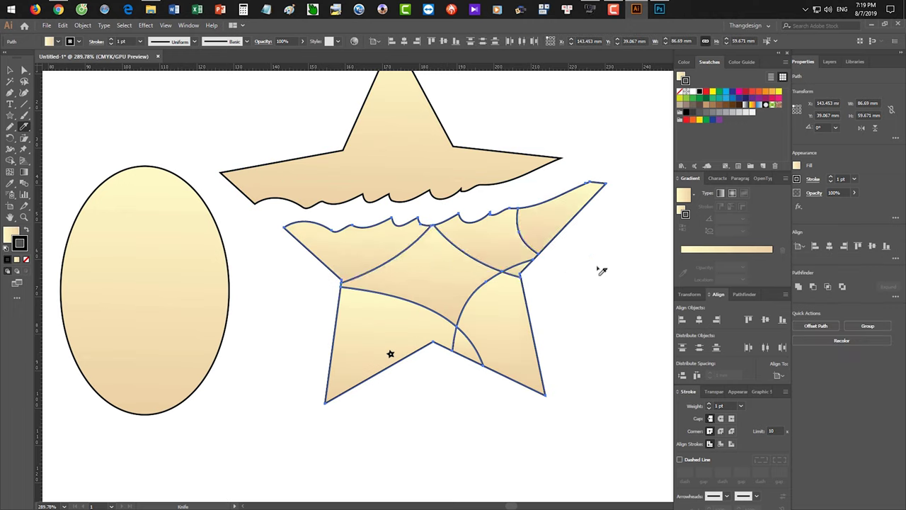
{"action": "left_click_drag", "start_coordinate": [587, 169], "coordinate": [645, 298]}
Drag the tip, right-arm, lower-right and middle pieces apart to scatter the star
{"action": "key", "text": "v"}
{"action": "left_click", "coordinate": [619, 269]}
{"action": "left_click", "coordinate": [587, 205]}
{"action": "left_click_drag", "start_coordinate": [587, 205], "coordinate": [613, 201]}
{"action": "left_click_drag", "start_coordinate": [557, 219], "coordinate": [596, 225]}
{"action": "left_click_drag", "start_coordinate": [517, 324], "coordinate": [537, 396]}
{"action": "left_click_drag", "start_coordinate": [393, 354], "coordinate": [319, 414]}
{"action": "left_click_drag", "start_coordinate": [448, 333], "coordinate": [526, 330]}
{"action": "left_click", "coordinate": [536, 313]}
Erase a rounded bite along the top piece's wavy lower edge with the Eraser
{"action": "key", "text": "shift+e"}
{"action": "mouse_move", "coordinate": [556, 164]}
{"action": "left_mouse_down"}
{"action": "mouse_move", "coordinate": [434, 175]}
{"action": "mouse_move", "coordinate": [384, 162]}
{"action": "mouse_move", "coordinate": [391, 170]}
{"action": "mouse_move", "coordinate": [297, 188]}
{"action": "left_mouse_up"}
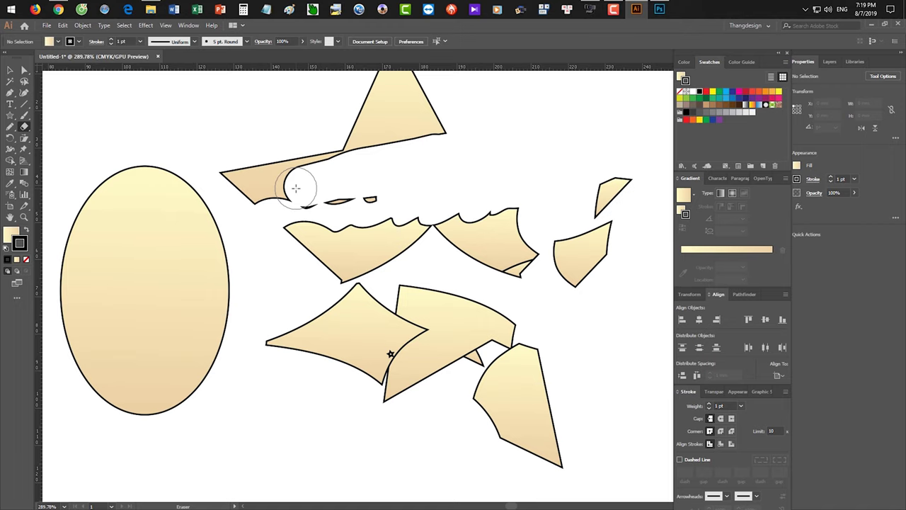
{"action": "left_click_drag", "start_coordinate": [296, 188], "coordinate": [313, 192]}
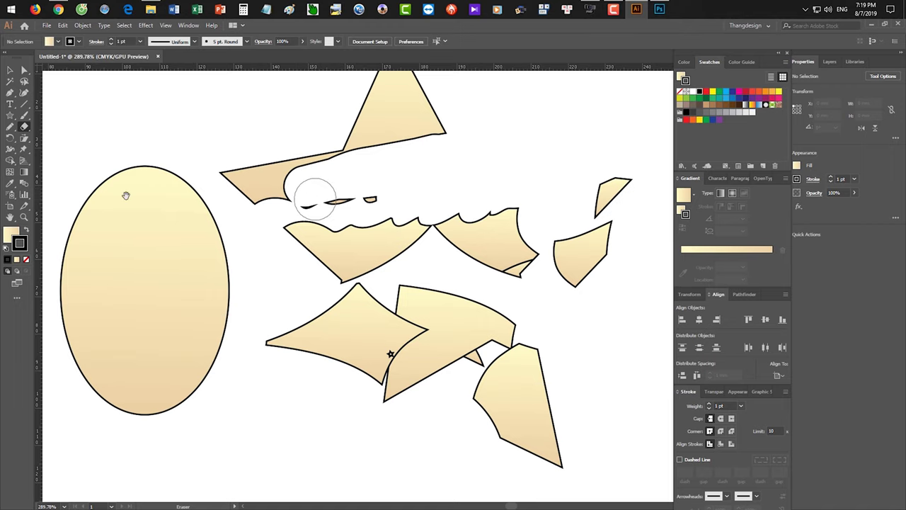
{"action": "scroll", "coordinate": [136, 196], "scroll_direction": "left", "scroll_amount": 2}
{"action": "scroll", "coordinate": [135, 196], "scroll_direction": "down", "scroll_amount": 1}
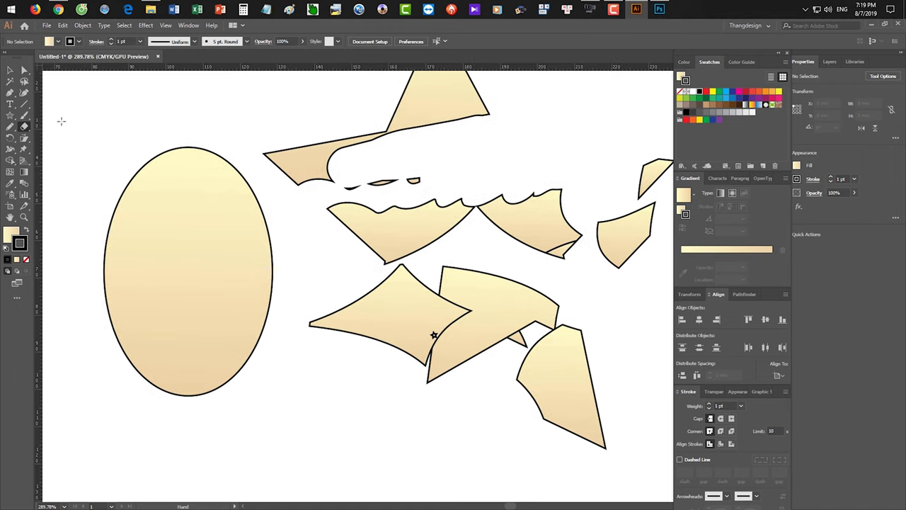
Choose the Knife tool and make curved cuts across the egg's top and right side
{"action": "left_click", "coordinate": [26, 116]}
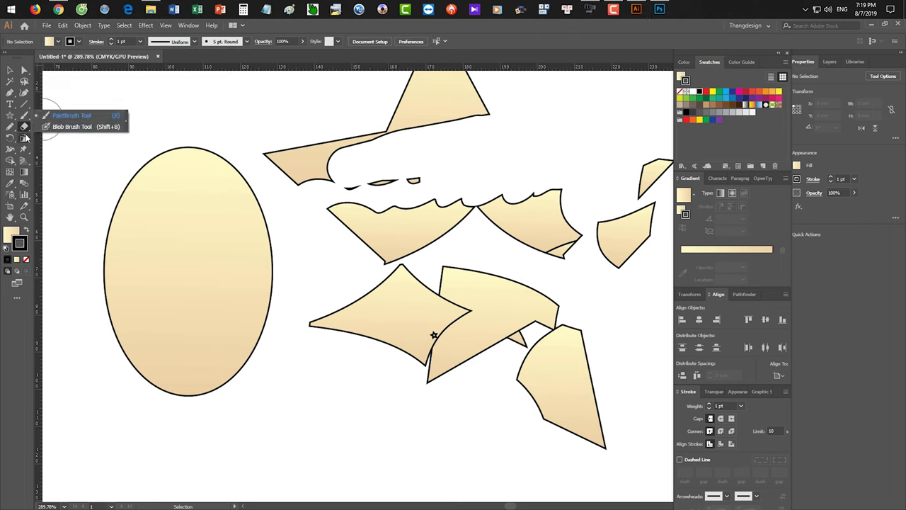
{"action": "left_click", "coordinate": [24, 137]}
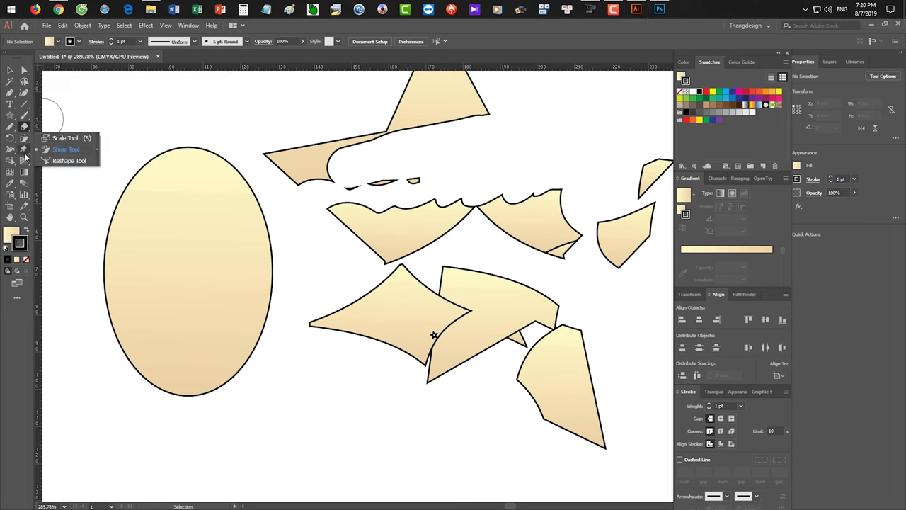
{"action": "left_click", "coordinate": [24, 115]}
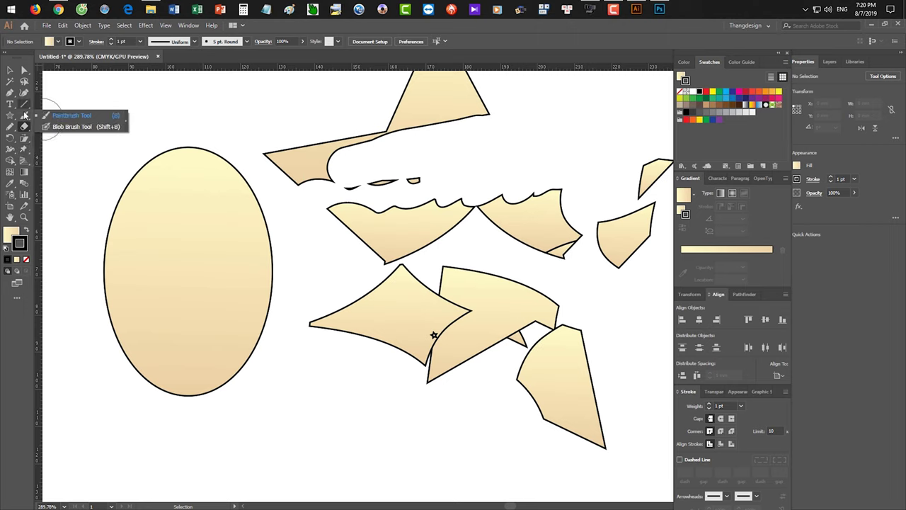
{"action": "left_click", "coordinate": [23, 141]}
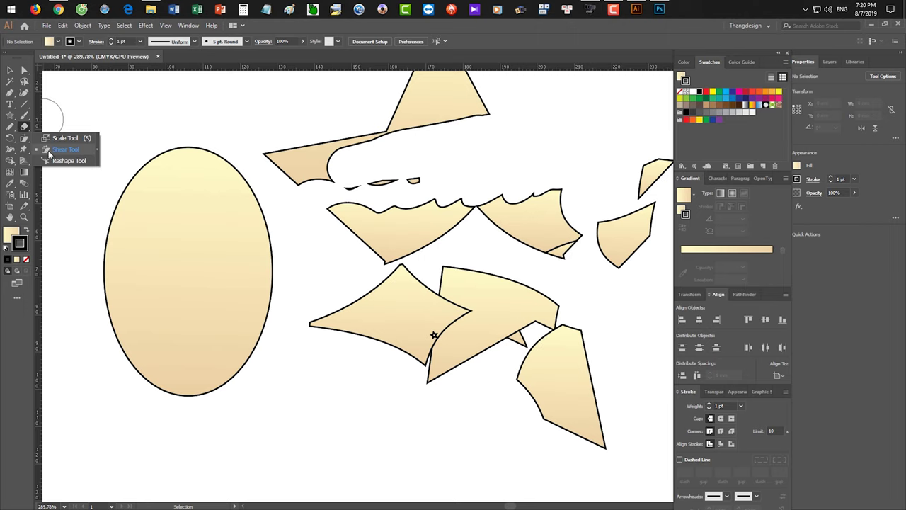
{"action": "left_click", "coordinate": [24, 126]}
{"action": "left_click", "coordinate": [67, 148]}
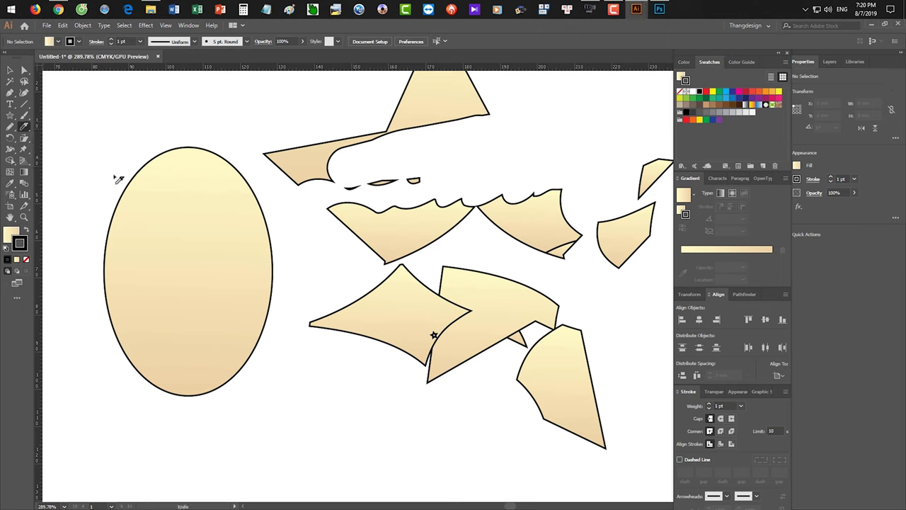
{"action": "left_click_drag", "start_coordinate": [163, 146], "coordinate": [251, 179]}
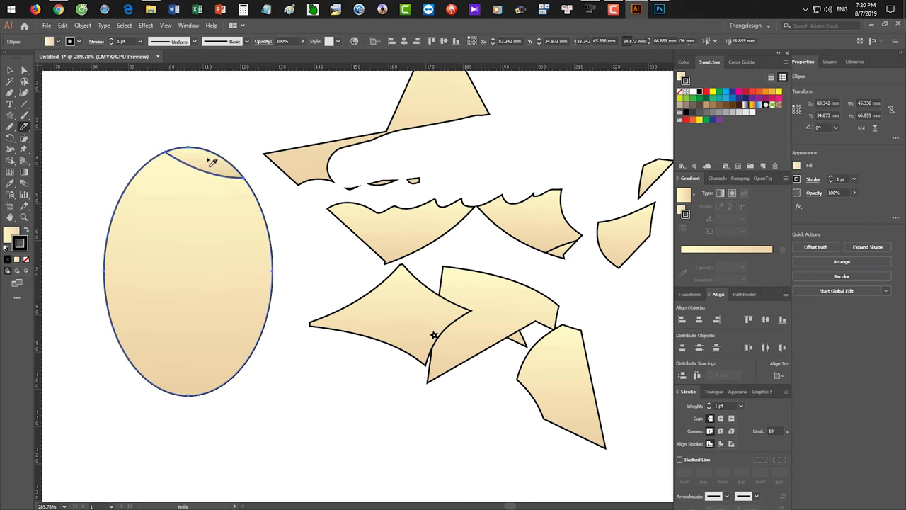
{"action": "left_click_drag", "start_coordinate": [216, 147], "coordinate": [113, 206]}
{"action": "left_click_drag", "start_coordinate": [139, 176], "coordinate": [291, 251]}
{"action": "left_click_drag", "start_coordinate": [248, 177], "coordinate": [222, 305]}
Add more curved cuts down the egg's left side, across its middle and lower part
{"action": "left_click_drag", "start_coordinate": [252, 178], "coordinate": [308, 408]}
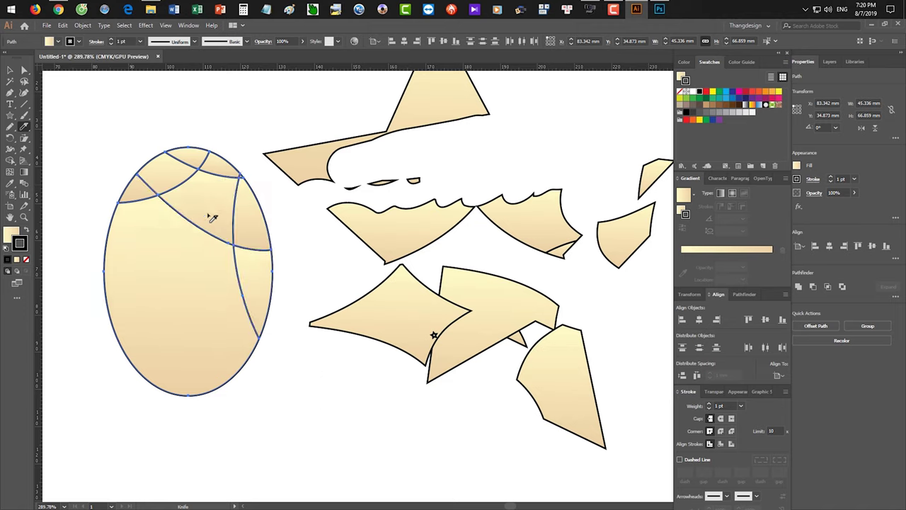
{"action": "left_click_drag", "start_coordinate": [111, 201], "coordinate": [70, 365]}
{"action": "left_click_drag", "start_coordinate": [106, 239], "coordinate": [298, 305]}
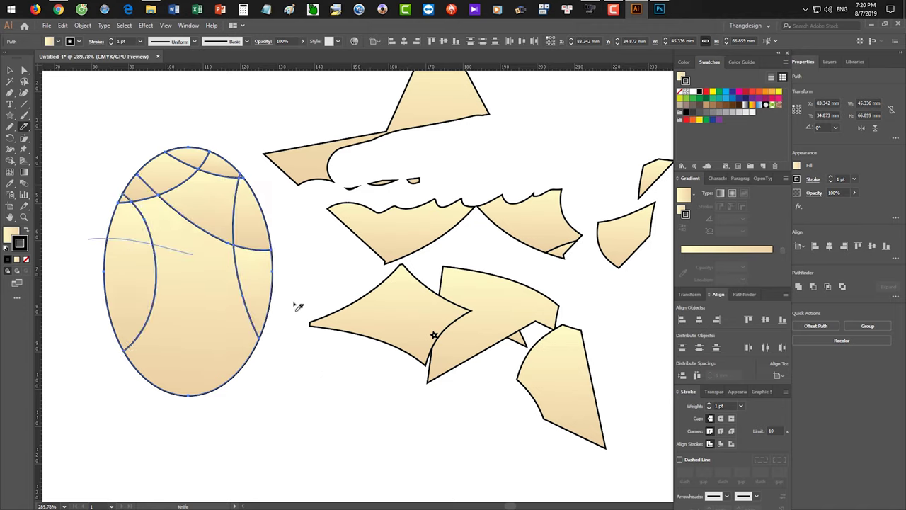
{"action": "left_click_drag", "start_coordinate": [216, 254], "coordinate": [232, 382]}
{"action": "left_click_drag", "start_coordinate": [101, 271], "coordinate": [145, 456]}
{"action": "left_click_drag", "start_coordinate": [121, 368], "coordinate": [330, 376]}
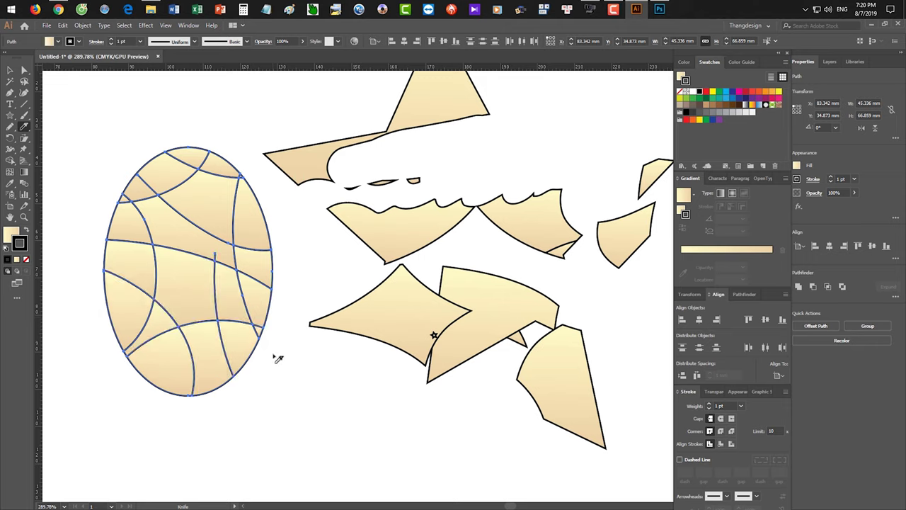
{"action": "left_click_drag", "start_coordinate": [210, 259], "coordinate": [212, 239]}
Fill four upper-right egg pieces red, green, red and orange
{"action": "key", "text": "v"}
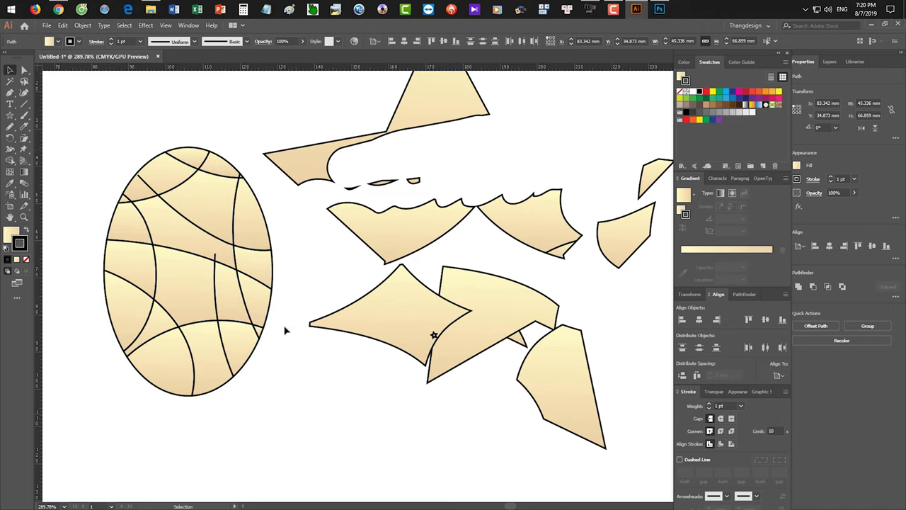
{"action": "left_click", "coordinate": [307, 399]}
{"action": "left_click", "coordinate": [221, 176]}
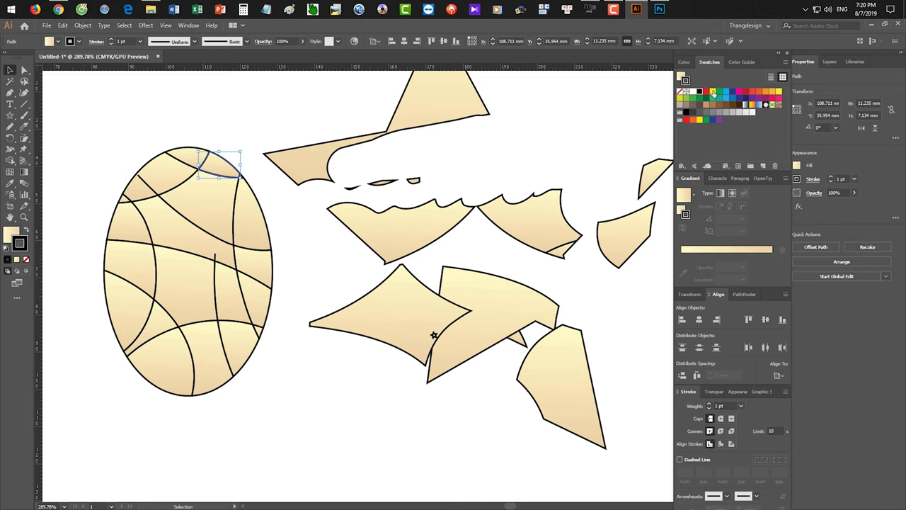
{"action": "left_click", "coordinate": [706, 92]}
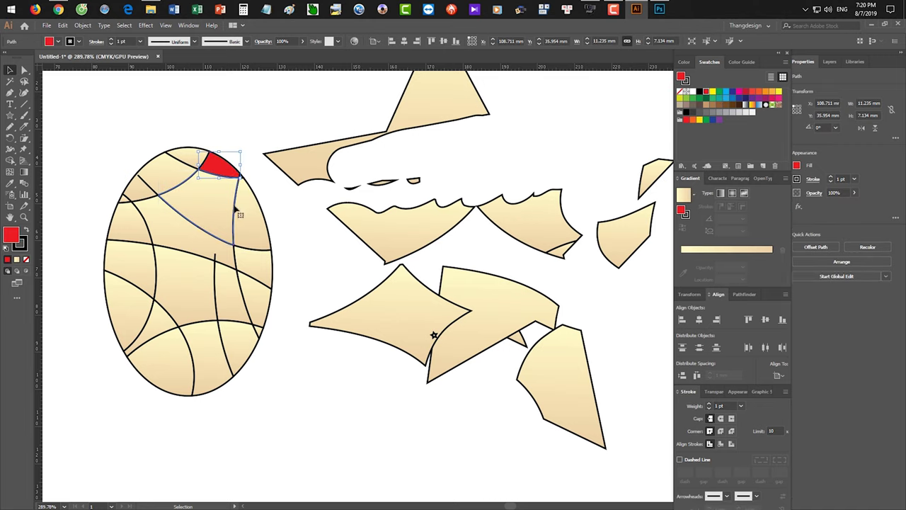
{"action": "left_click", "coordinate": [231, 210]}
{"action": "left_click", "coordinate": [719, 91]}
{"action": "left_click", "coordinate": [255, 206]}
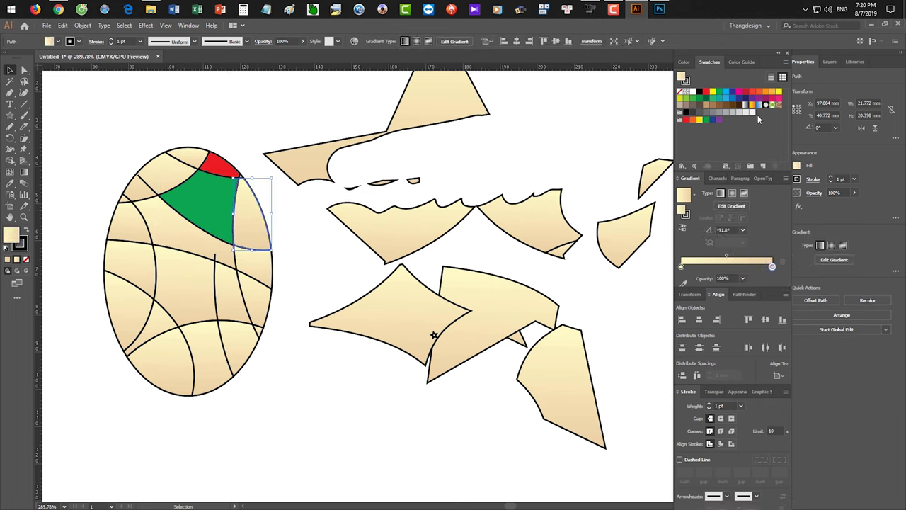
{"action": "left_click", "coordinate": [756, 94]}
{"action": "left_click", "coordinate": [249, 266]}
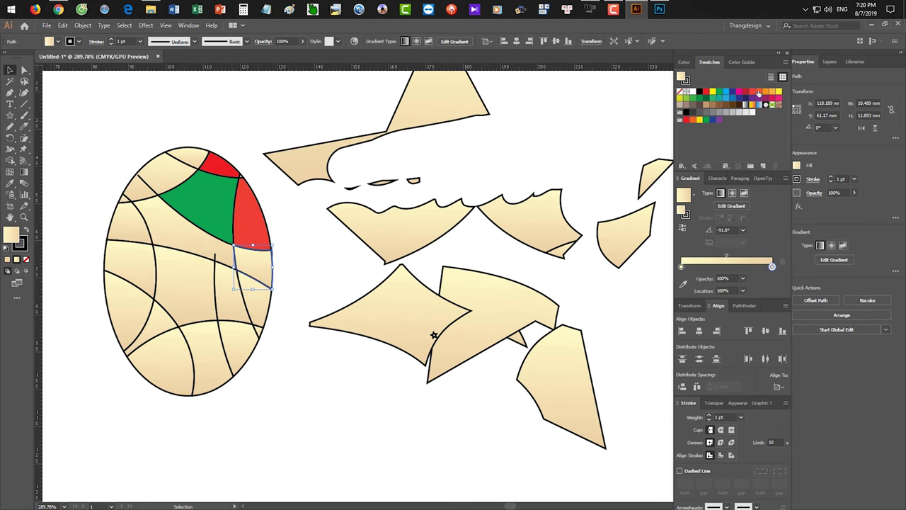
{"action": "left_click", "coordinate": [759, 92]}
{"action": "left_click", "coordinate": [240, 150]}
Slice through one of the tan shapes with the Knife tool, then clear the selection
{"action": "scroll", "coordinate": [239, 150], "scroll_direction": "up", "scroll_amount": 1}
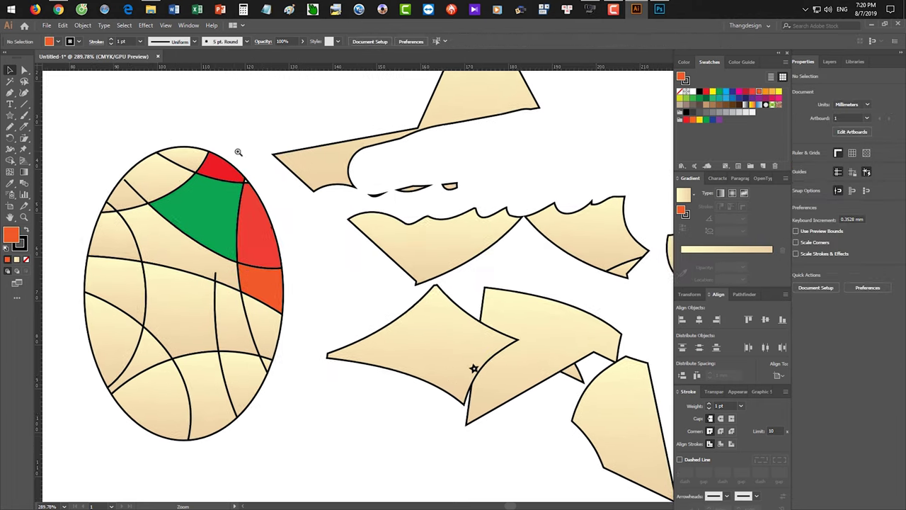
{"action": "left_click_drag", "start_coordinate": [240, 150], "coordinate": [314, 179]}
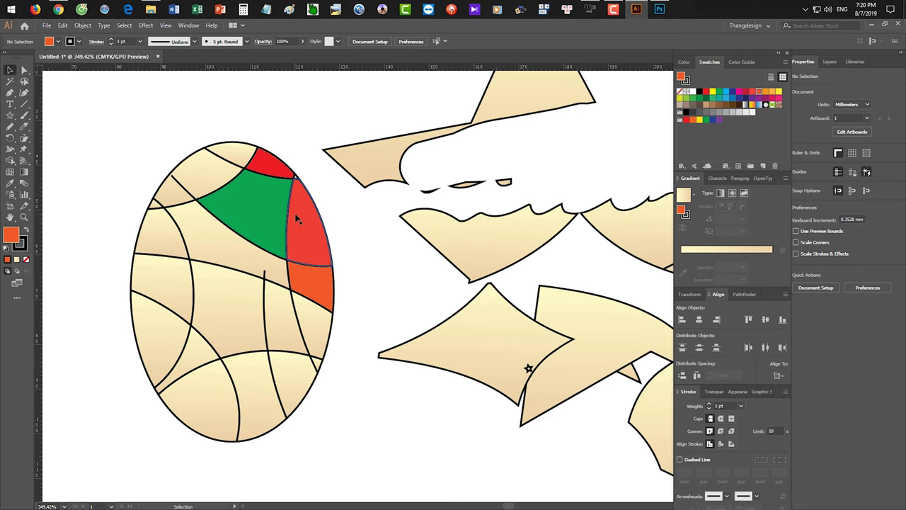
{"action": "left_click", "coordinate": [24, 126]}
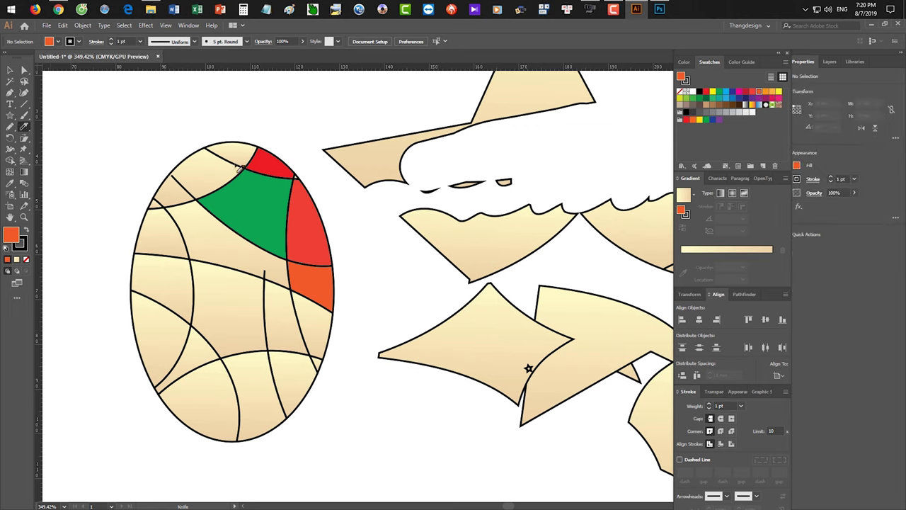
{"action": "key", "text": "ctrl+a"}
{"action": "scroll", "coordinate": [112, 222], "scroll_direction": "left", "scroll_amount": 3}
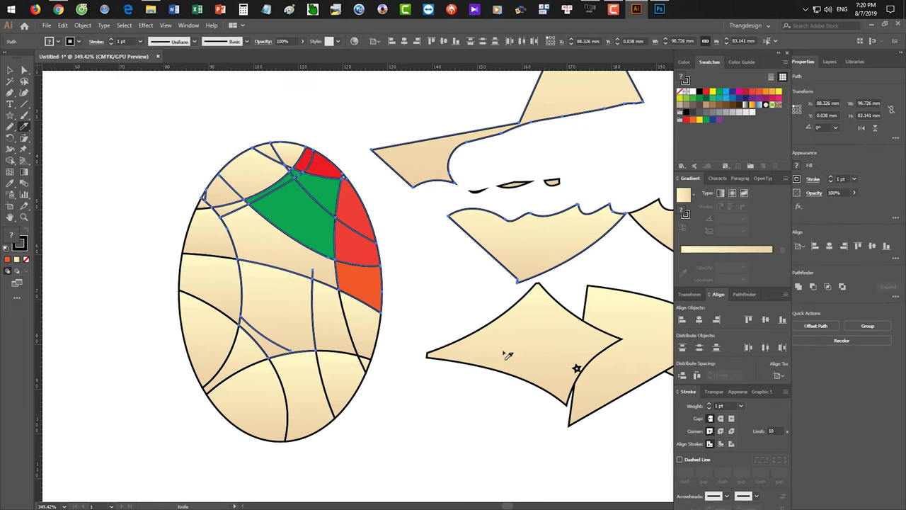
{"action": "left_click_drag", "start_coordinate": [535, 358], "coordinate": [324, 287]}
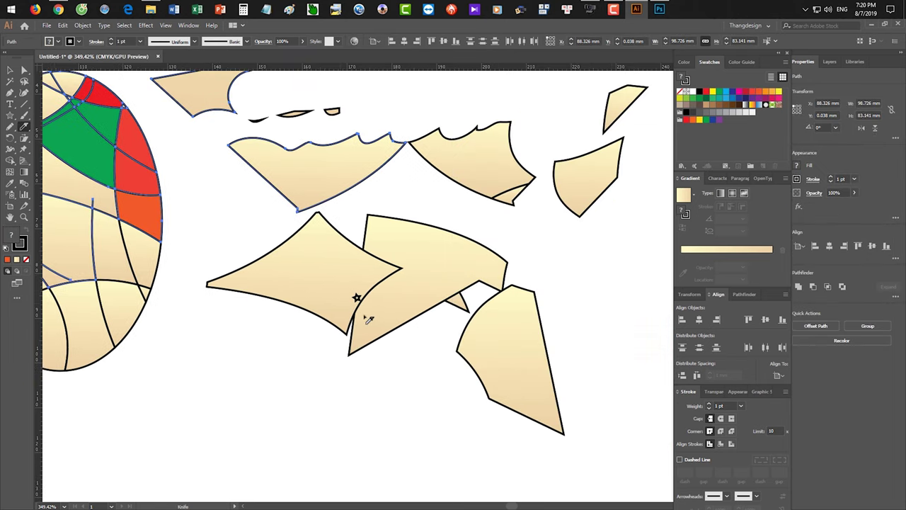
{"action": "left_click_drag", "start_coordinate": [352, 261], "coordinate": [442, 271]}
{"action": "key", "text": "v"}
{"action": "left_click", "coordinate": [387, 374]}
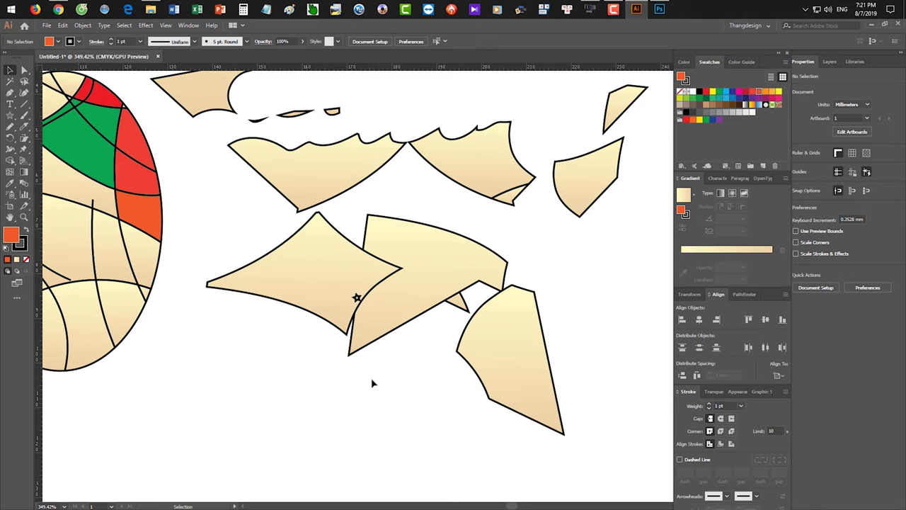
{"action": "left_click_drag", "start_coordinate": [323, 358], "coordinate": [392, 363]}
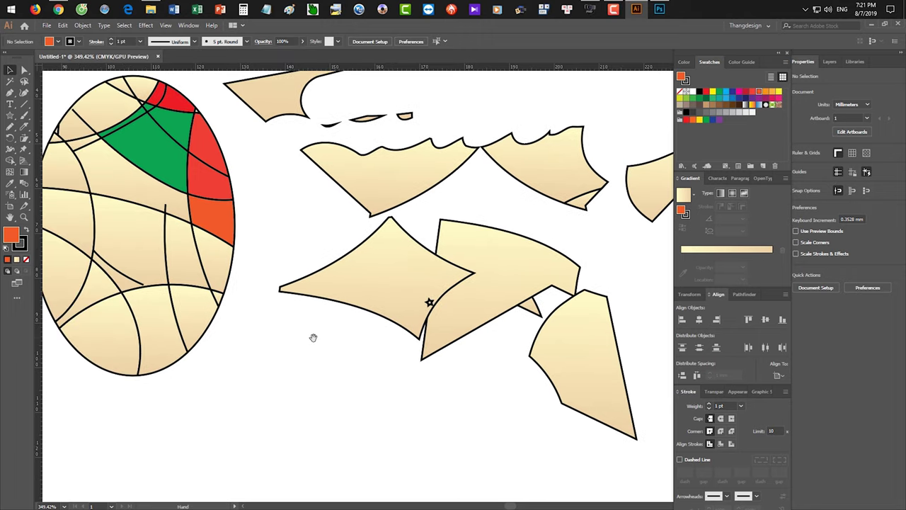
Draw a closed, three-anchor curved orange blade shape with the Pen tool below the oval
{"action": "scroll", "coordinate": [314, 338], "scroll_direction": "down", "scroll_amount": 5}
{"action": "scroll", "coordinate": [333, 303], "scroll_direction": "left", "scroll_amount": 3}
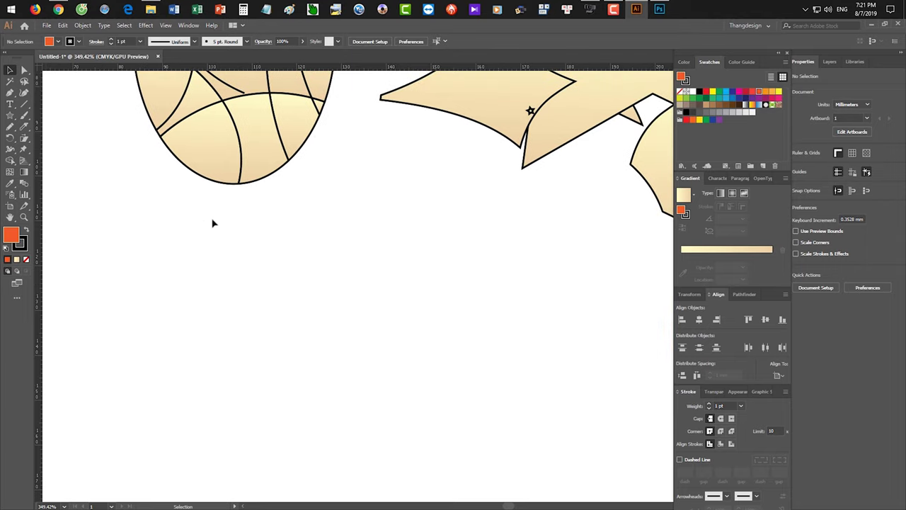
{"action": "key", "text": "p"}
{"action": "left_click", "coordinate": [237, 295]}
{"action": "left_click_drag", "start_coordinate": [504, 235], "coordinate": [539, 231]}
{"action": "left_click_drag", "start_coordinate": [467, 304], "coordinate": [400, 329]}
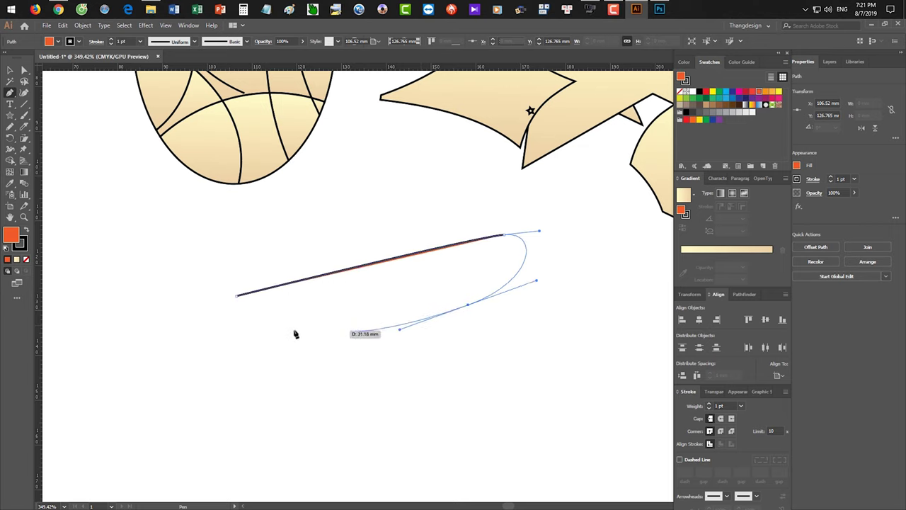
{"action": "left_click", "coordinate": [235, 297]}
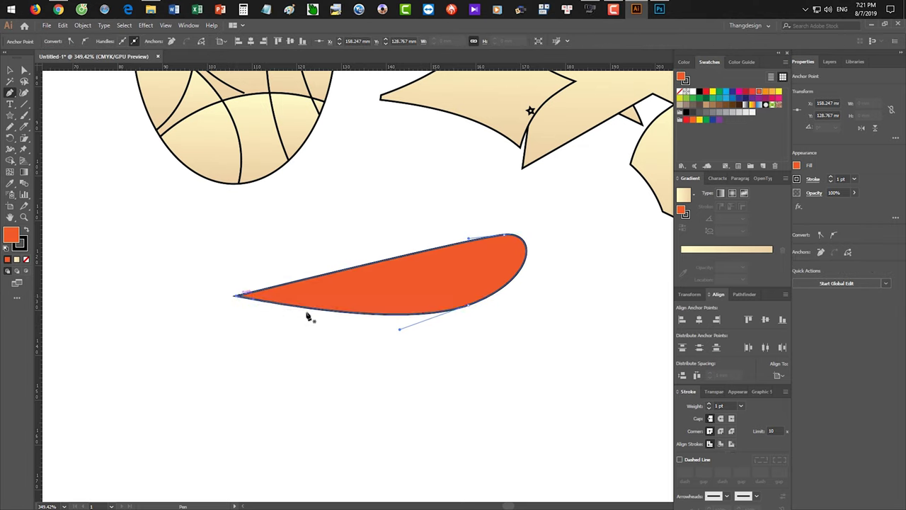
{"action": "key", "text": "v"}
{"action": "left_click", "coordinate": [330, 340]}
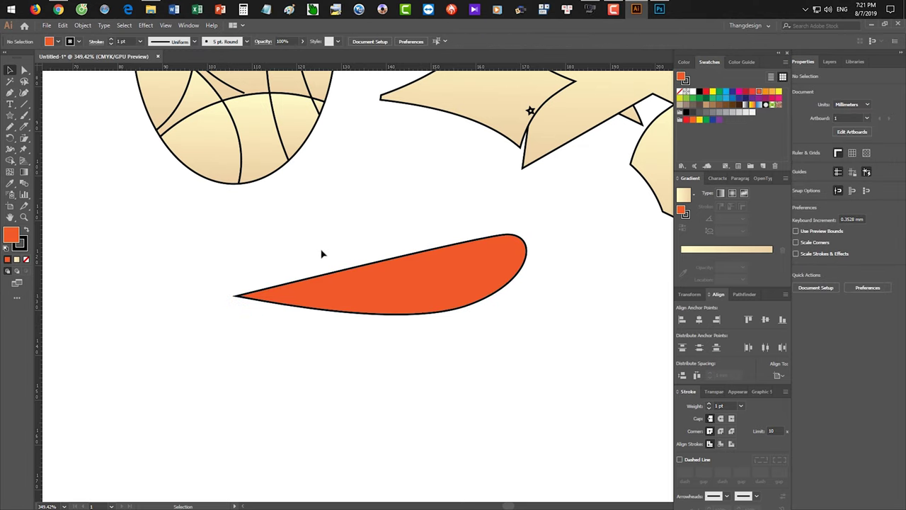
{"action": "left_click", "coordinate": [24, 126]}
{"action": "left_click", "coordinate": [411, 264], "text": "ctrl"}
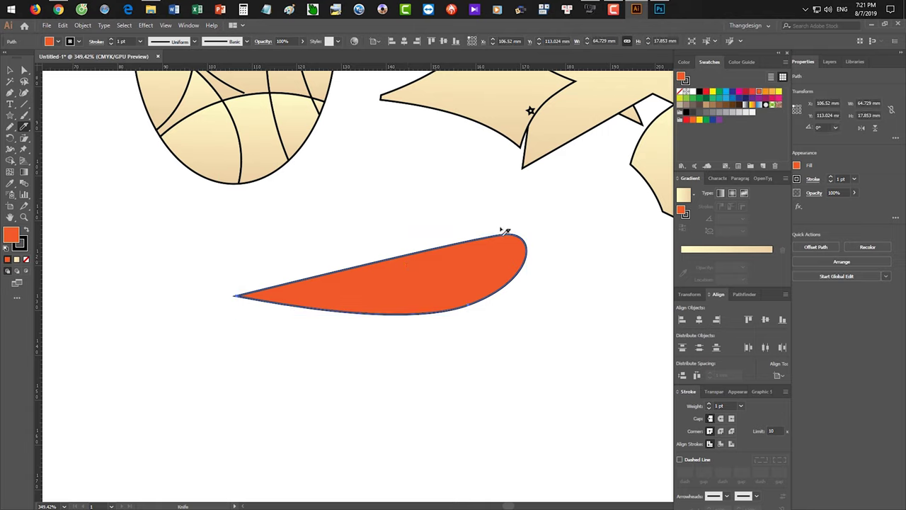
Slice the orange shape lengthwise with the Knife, starting from its top-right tip
{"action": "mouse_move", "coordinate": [507, 221]}
{"action": "left_mouse_down"}
{"action": "mouse_move", "coordinate": [479, 260]}
{"action": "mouse_move", "coordinate": [395, 300]}
{"action": "mouse_move", "coordinate": [191, 325]}
{"action": "left_mouse_up"}
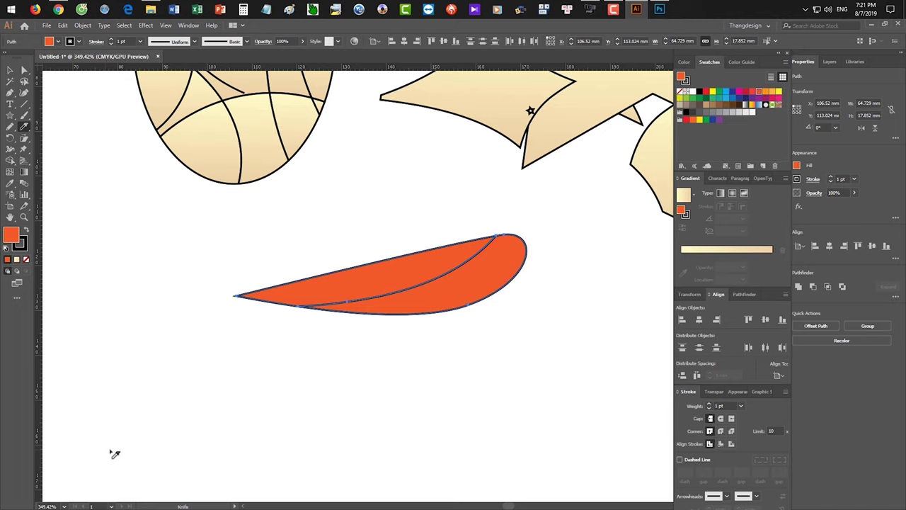
{"action": "key", "text": "v"}
{"action": "left_click", "coordinate": [424, 364]}
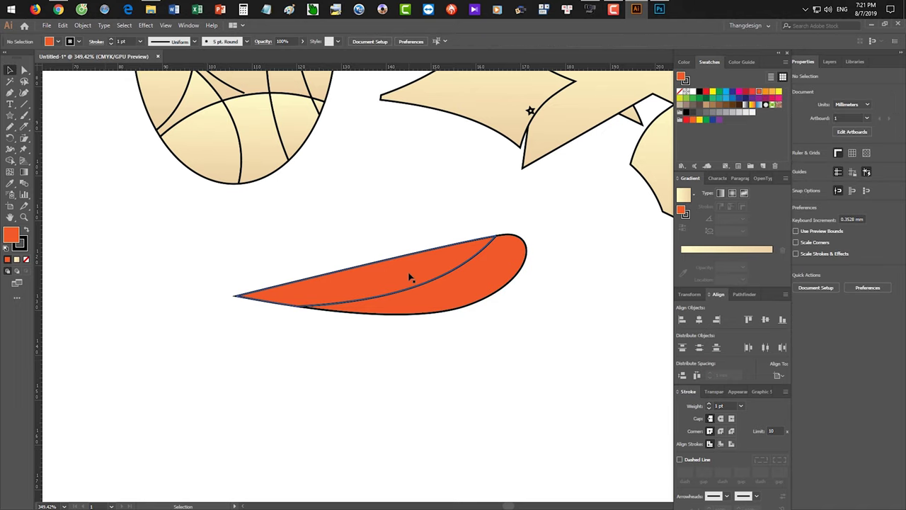
{"action": "left_click_drag", "start_coordinate": [409, 278], "coordinate": [373, 264]}
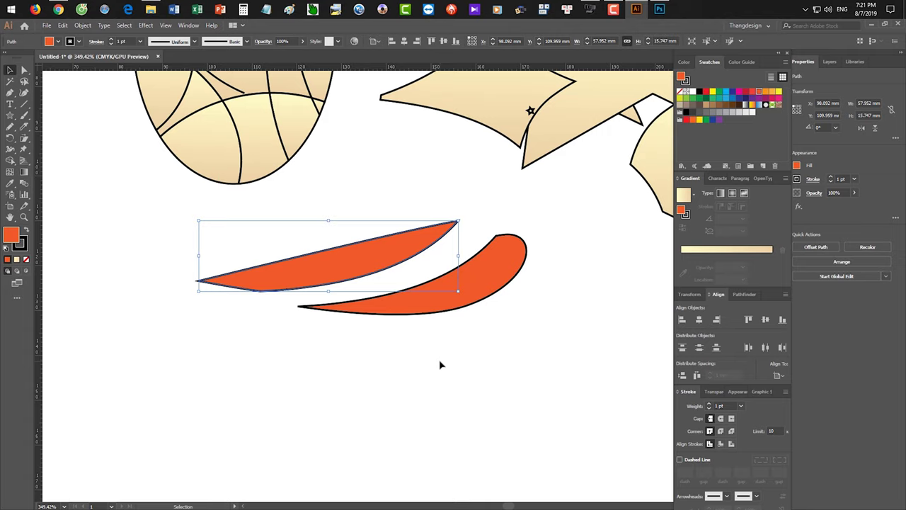
{"action": "key", "text": "a"}
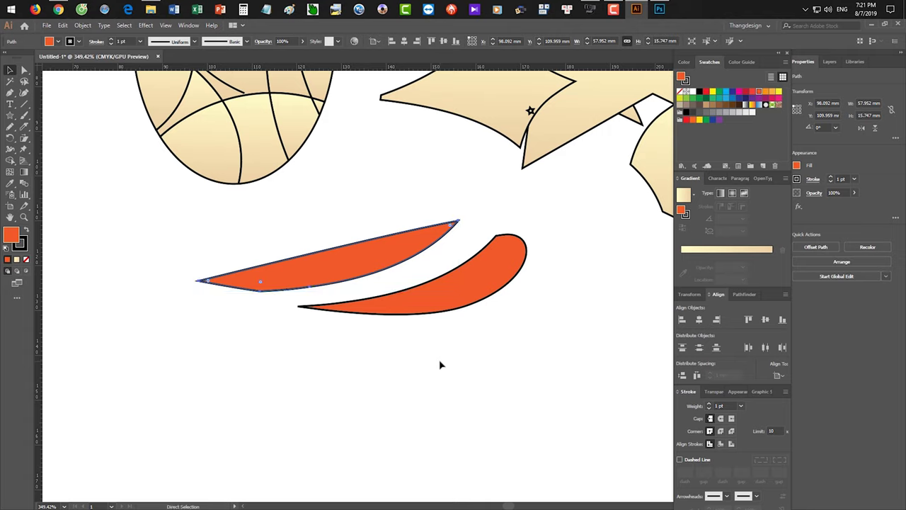
{"action": "key", "text": "ctrl+z"}
{"action": "key", "text": "v"}
{"action": "left_click", "coordinate": [495, 333]}
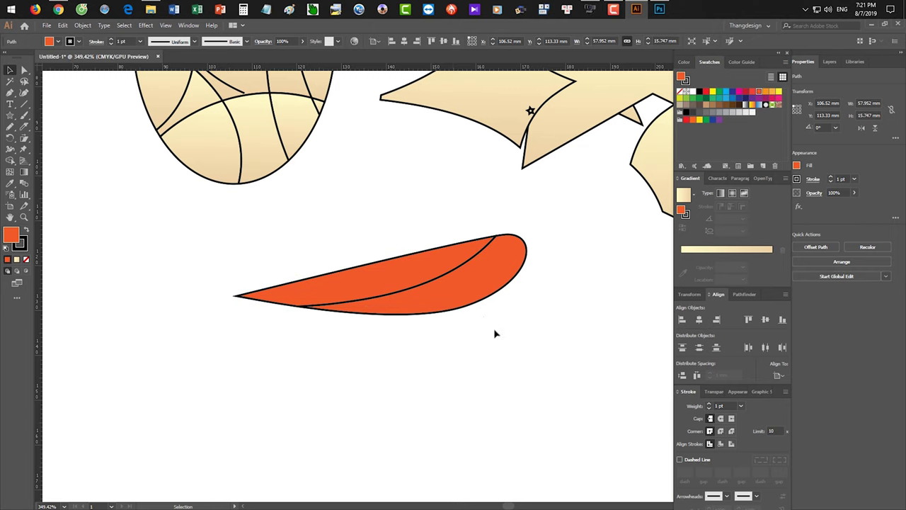
{"action": "left_click", "coordinate": [432, 274]}
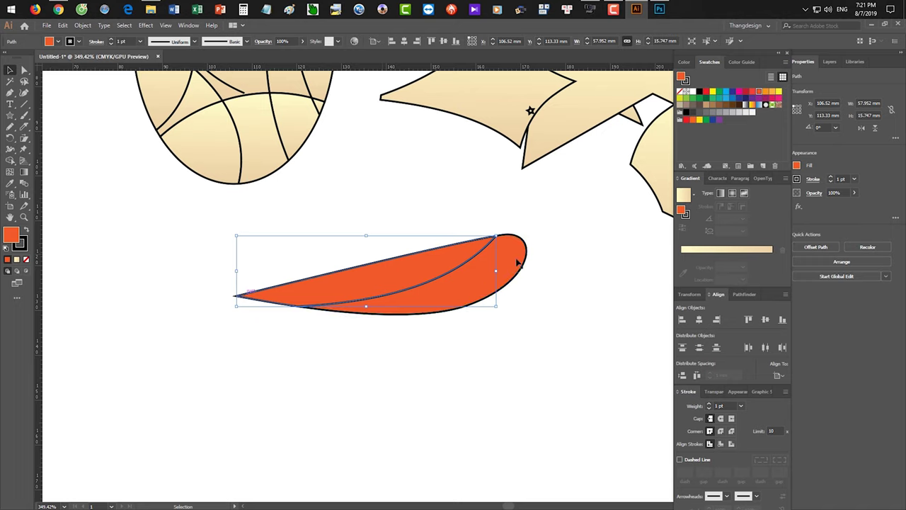
{"action": "left_click", "coordinate": [535, 346]}
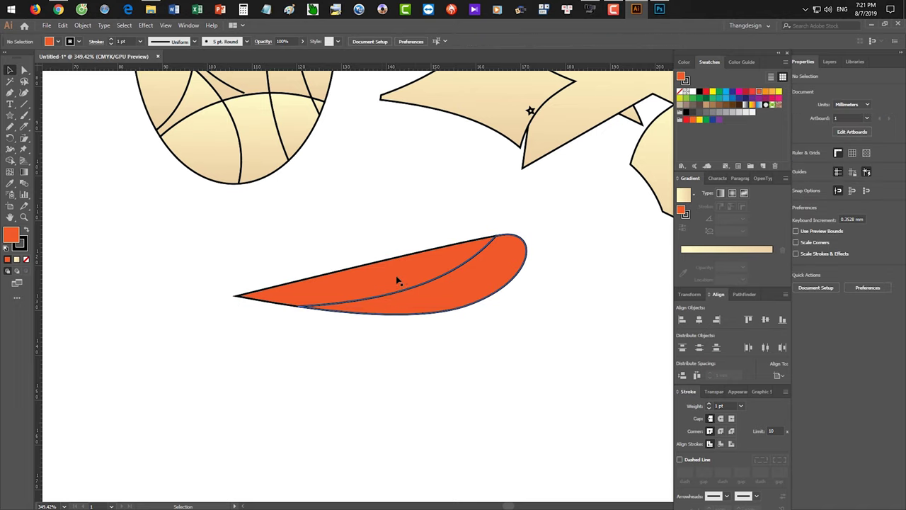
Flatten the upper cut piece so a thin white gap separates the two blades
{"action": "left_click_drag", "start_coordinate": [397, 281], "coordinate": [371, 255]}
{"action": "left_click", "coordinate": [485, 235]}
{"action": "left_click", "coordinate": [423, 229]}
{"action": "left_click", "coordinate": [478, 243]}
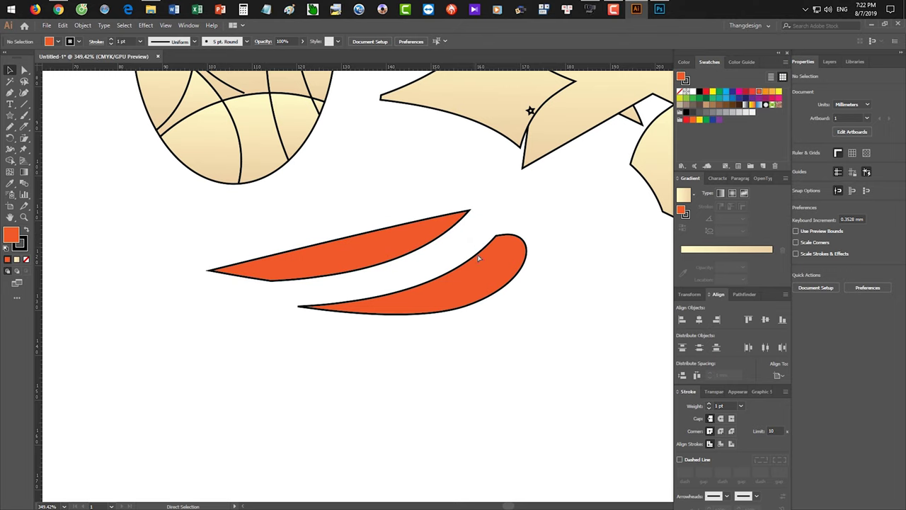
{"action": "key", "text": "ctrl+z"}
{"action": "left_click", "coordinate": [487, 285]}
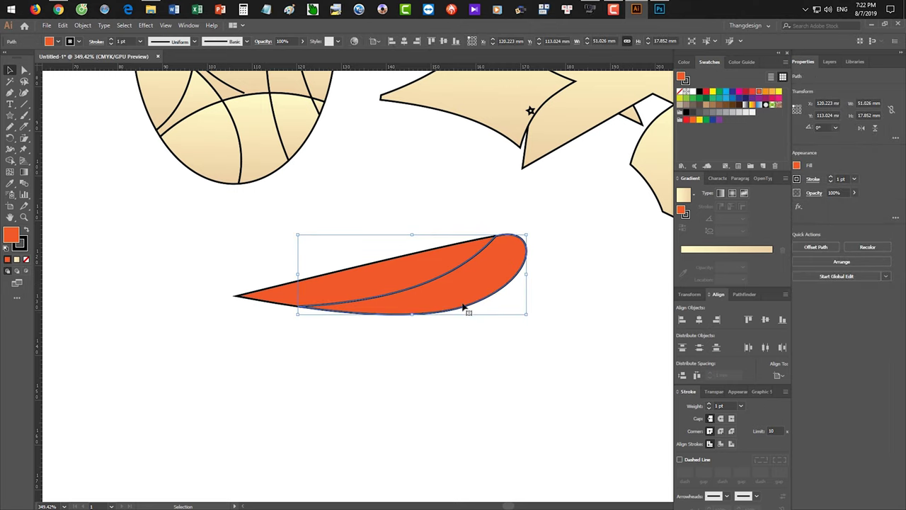
{"action": "left_click_drag", "start_coordinate": [415, 317], "coordinate": [416, 333]}
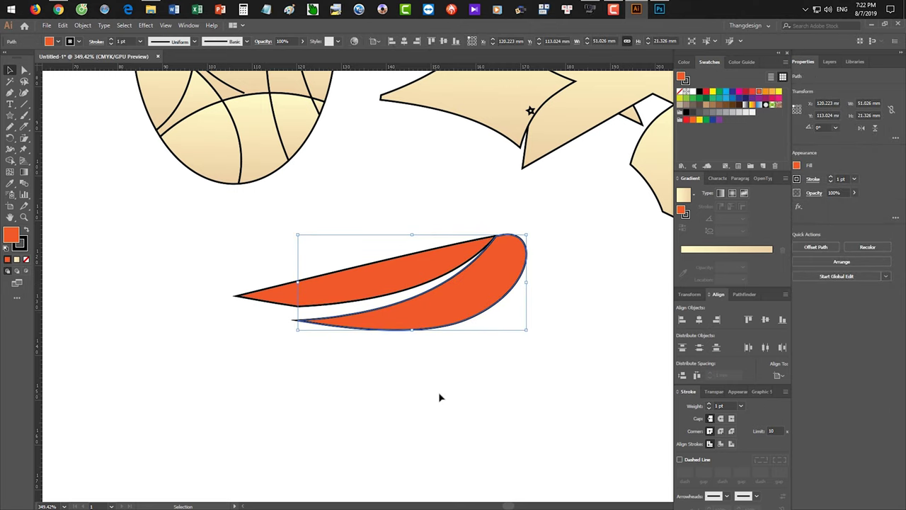
{"action": "key", "text": "ctrl+z"}
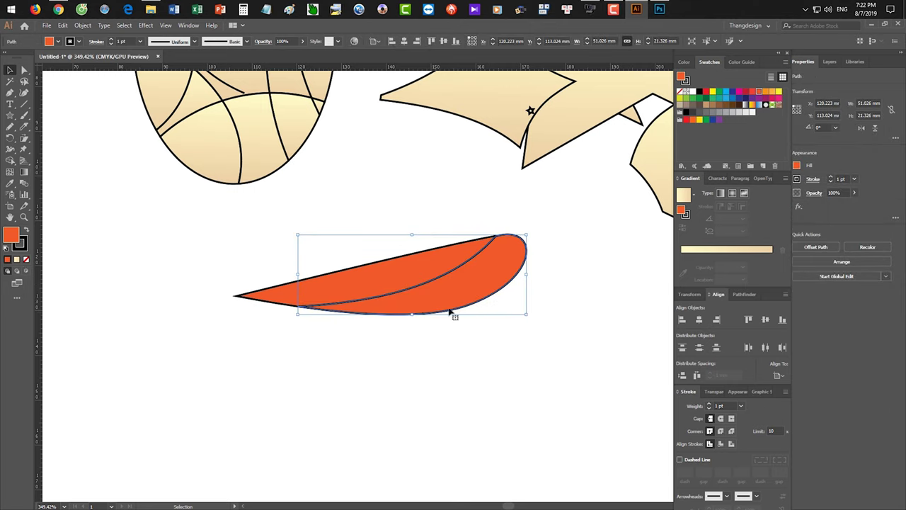
{"action": "left_click", "coordinate": [370, 319]}
{"action": "left_click", "coordinate": [354, 297]}
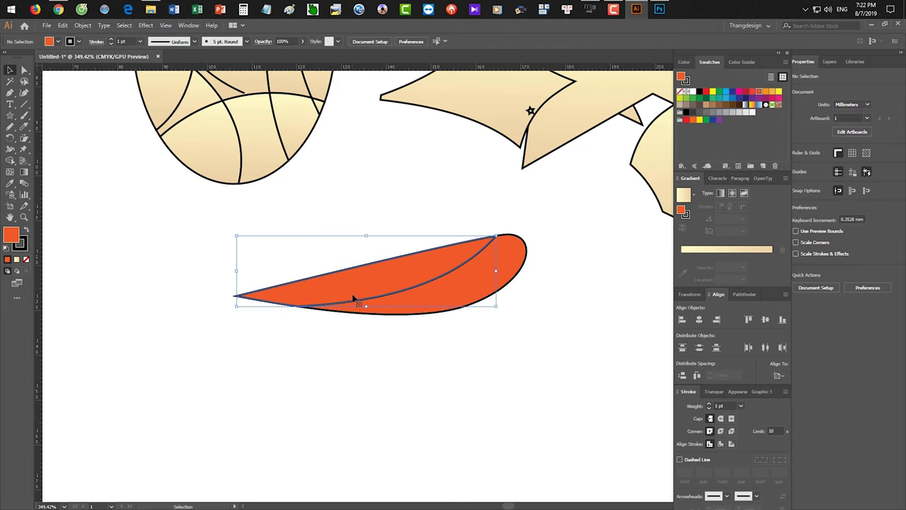
{"action": "left_click_drag", "start_coordinate": [366, 305], "coordinate": [383, 290]}
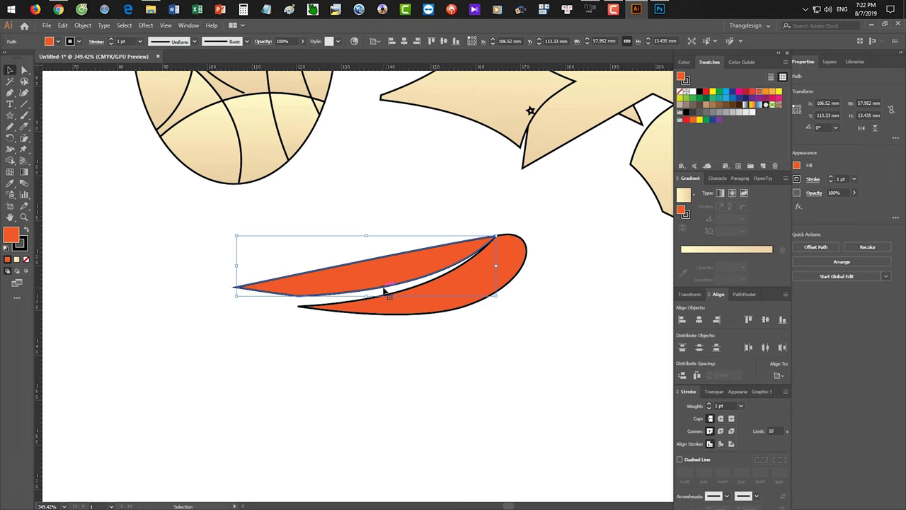
Open the Lesson03 Outline Stroke file from the lesson folder
{"action": "left_click", "coordinate": [151, 9]}
{"action": "scroll", "coordinate": [552, 297], "scroll_direction": "down", "scroll_amount": 5}
{"action": "scroll", "coordinate": [552, 301], "scroll_direction": "up", "scroll_amount": 15}
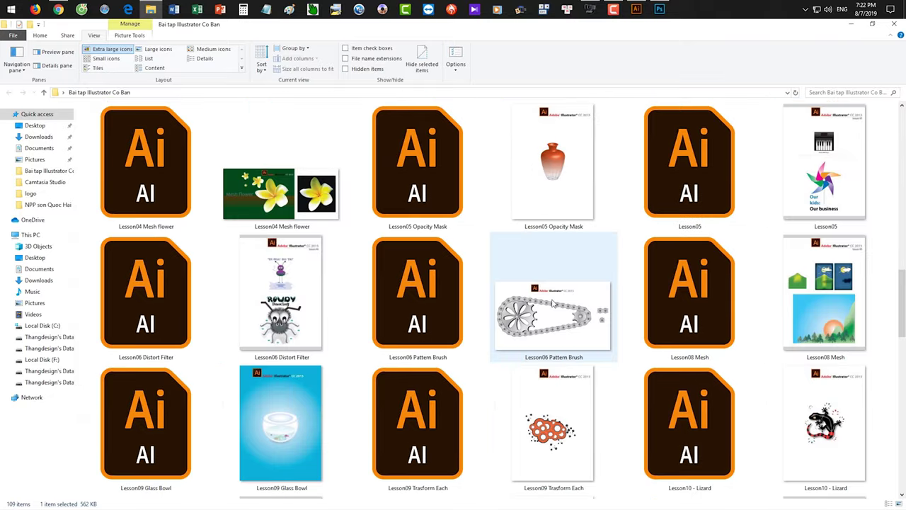
{"action": "scroll", "coordinate": [553, 303], "scroll_direction": "down", "scroll_amount": 5}
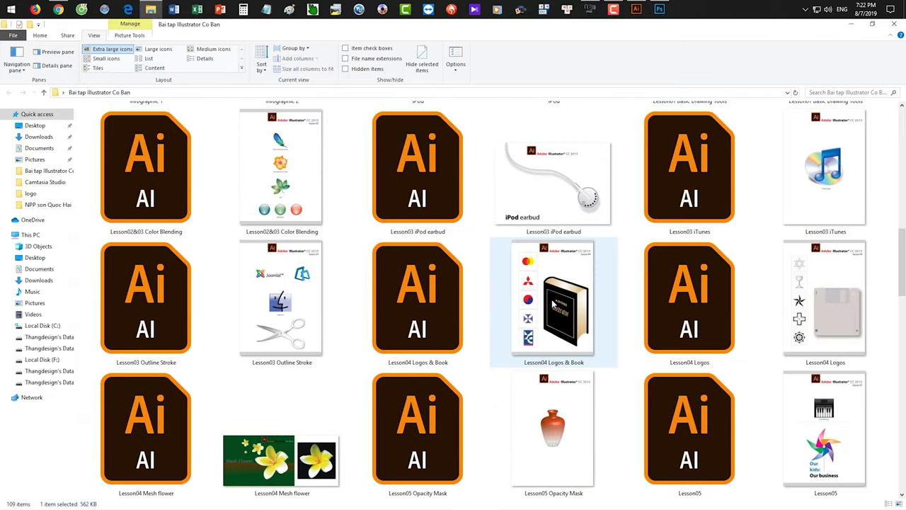
{"action": "double_click", "coordinate": [174, 303]}
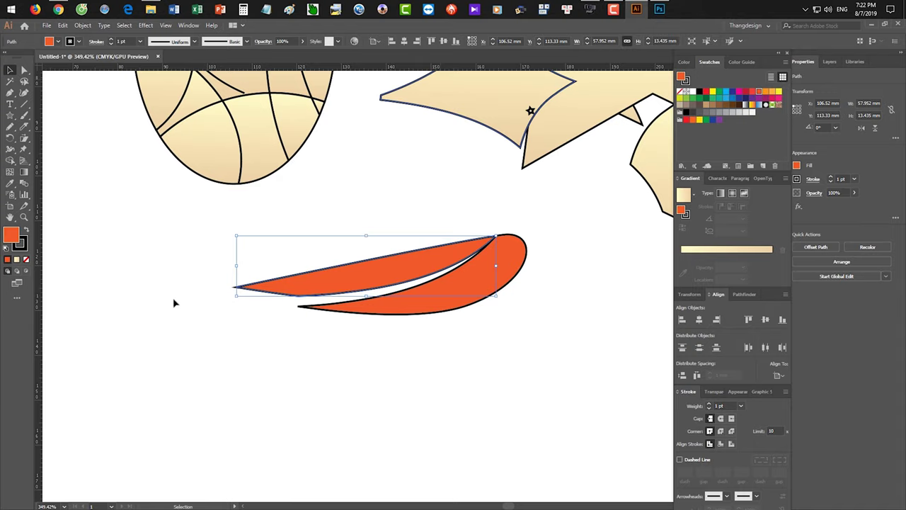
Zoom in on the scissors artwork in Lesson03 Outline Stroke
{"action": "scroll", "coordinate": [382, 389], "scroll_direction": "up", "scroll_amount": 3}
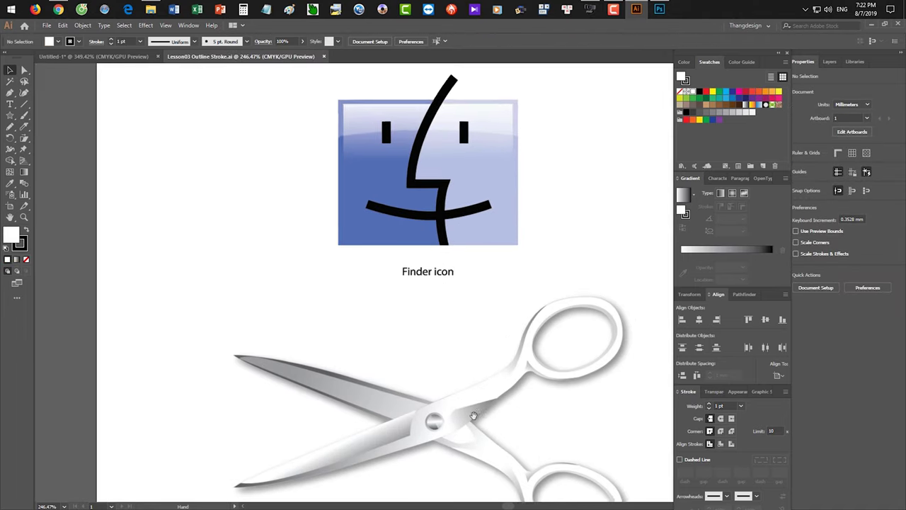
{"action": "left_click_drag", "start_coordinate": [474, 415], "coordinate": [526, 283]}
{"action": "scroll", "coordinate": [540, 259], "scroll_direction": "up", "scroll_amount": 2}
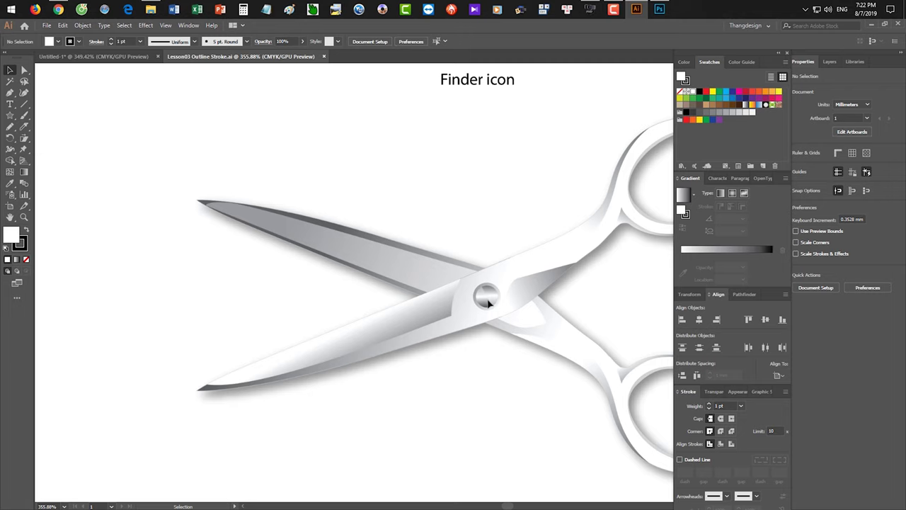
Switch to Untitled-1 with the Selection tool, zoomed out to show the full oval
{"action": "left_click", "coordinate": [99, 56]}
{"action": "key", "text": "a"}
{"action": "key", "text": "v"}
{"action": "key", "text": "ctrl+minus"}
{"action": "scroll", "coordinate": [362, 344], "scroll_direction": "up", "scroll_amount": 5}
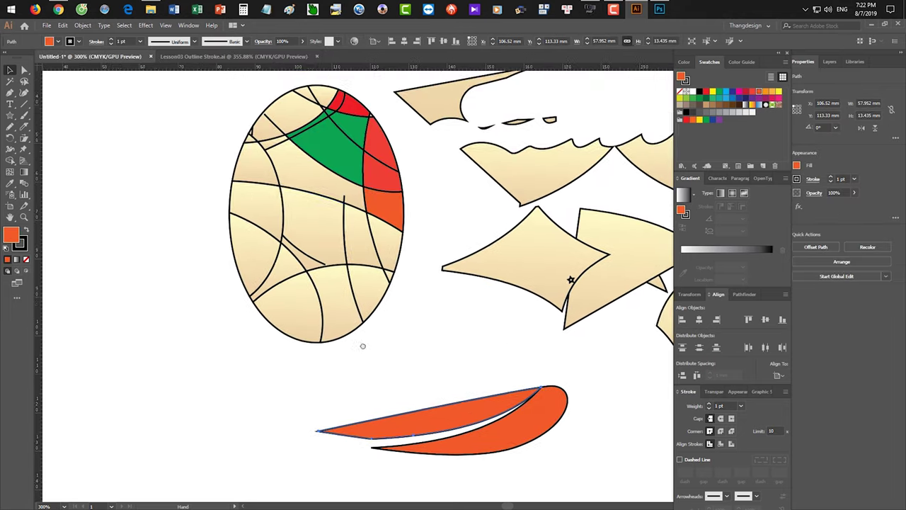
Fill the oval's top-left piece magenta and the piece below the green one yellow
{"action": "left_click", "coordinate": [311, 146]}
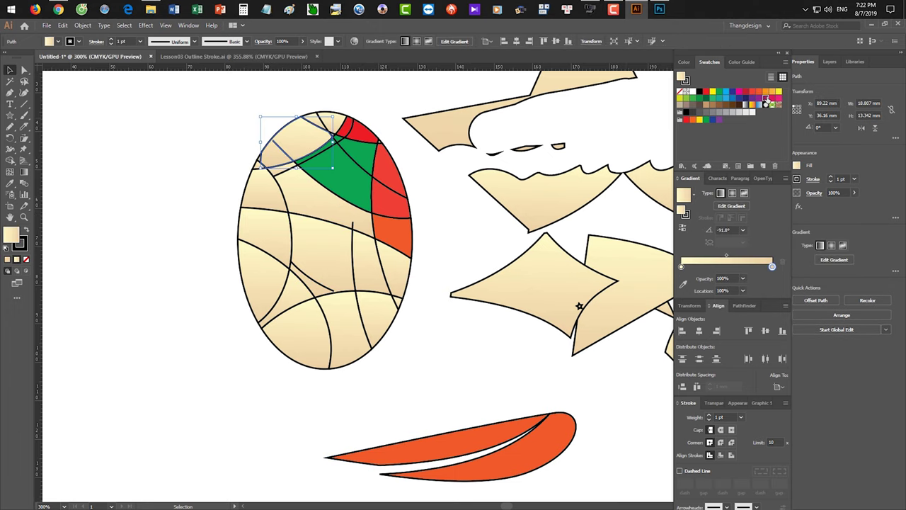
{"action": "left_click", "coordinate": [768, 99]}
{"action": "left_click", "coordinate": [360, 201]}
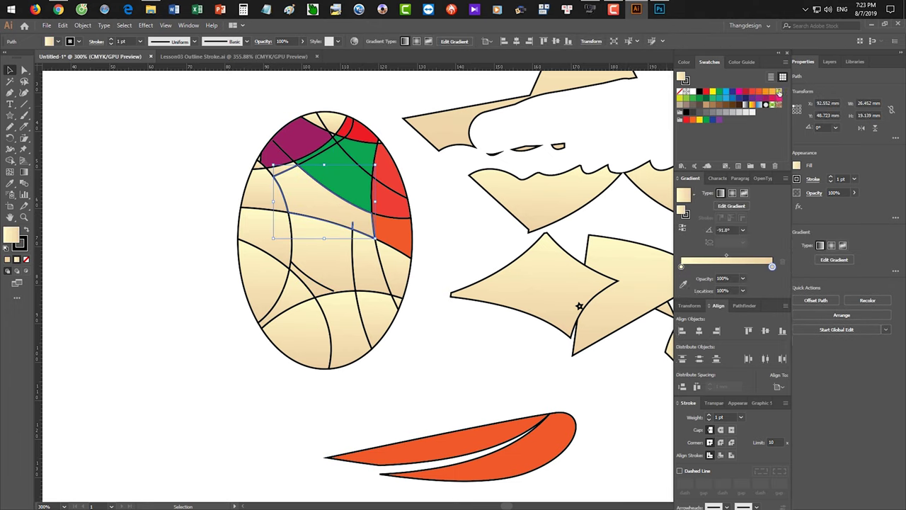
{"action": "left_click", "coordinate": [777, 91]}
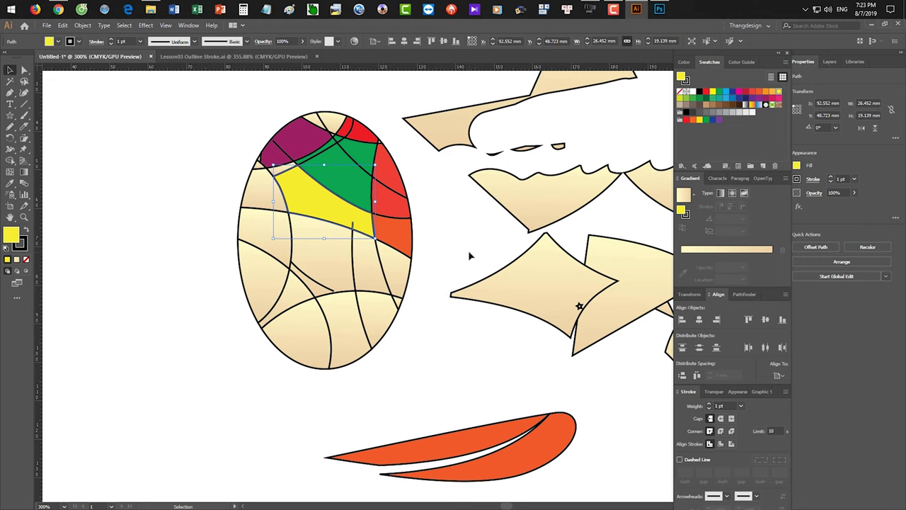
{"action": "left_click", "coordinate": [234, 56]}
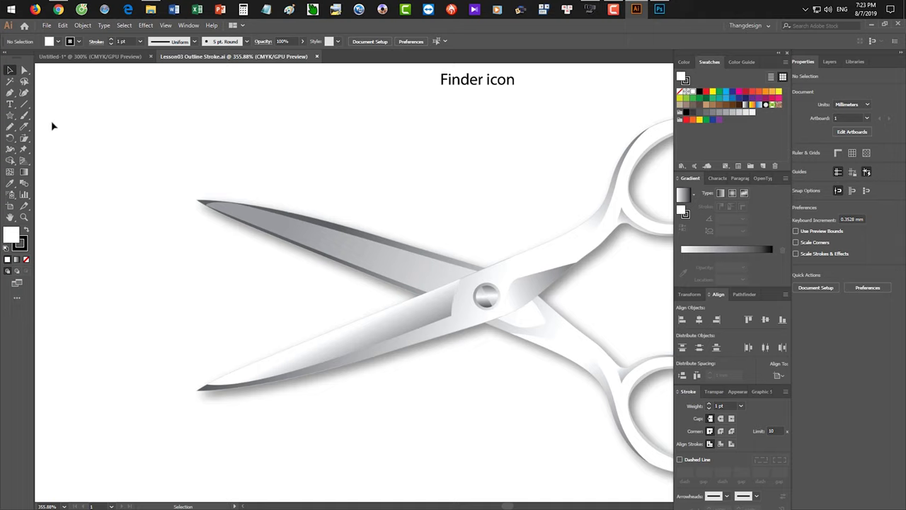
{"action": "left_click", "coordinate": [15, 127]}
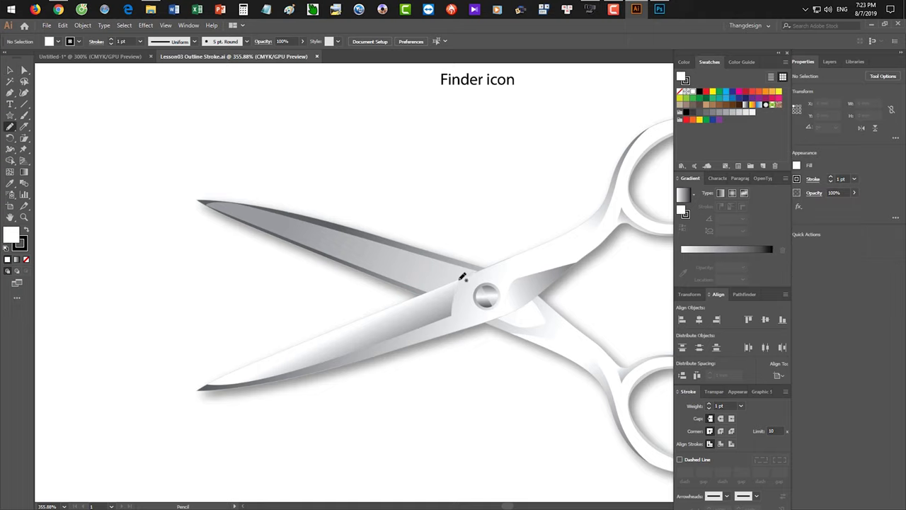
{"action": "mouse_move", "coordinate": [459, 279]}
{"action": "left_mouse_down"}
{"action": "mouse_move", "coordinate": [474, 299]}
{"action": "mouse_move", "coordinate": [446, 316]}
{"action": "left_mouse_up"}
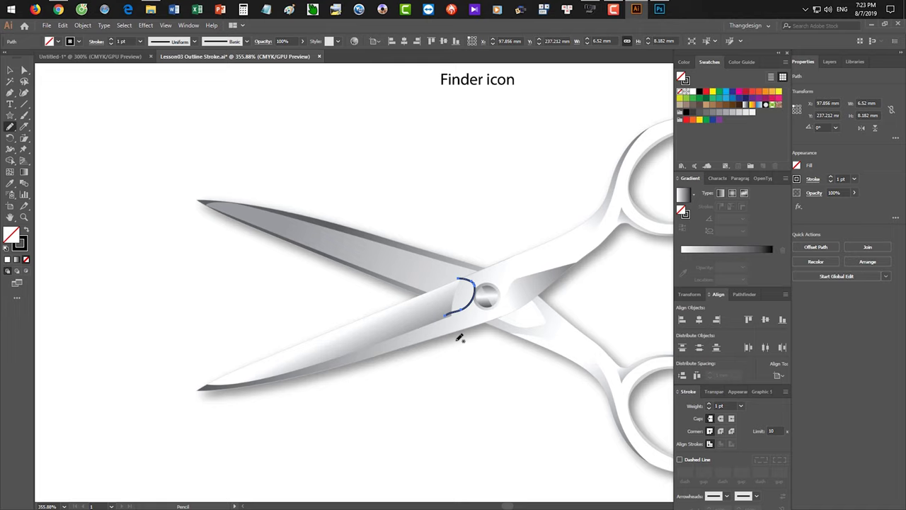
{"action": "key", "text": "ctrl+z"}
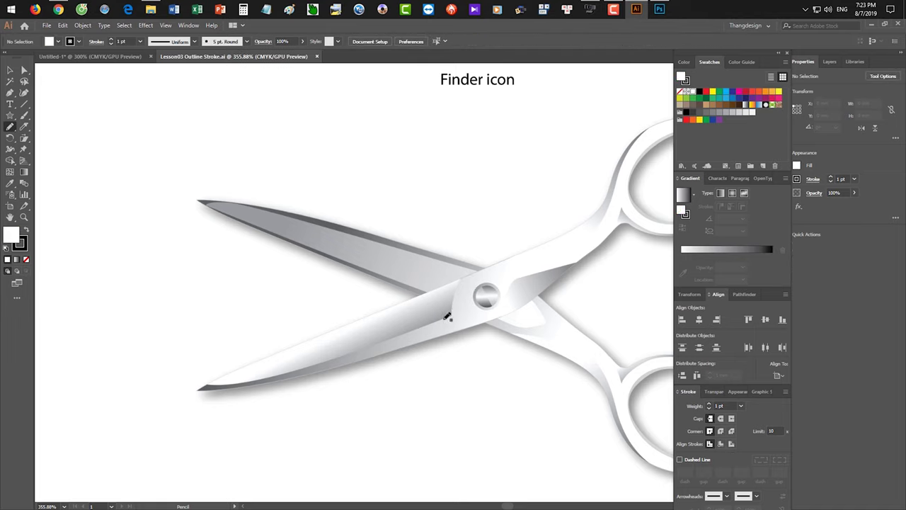
{"action": "left_click_drag", "start_coordinate": [436, 312], "coordinate": [322, 349]}
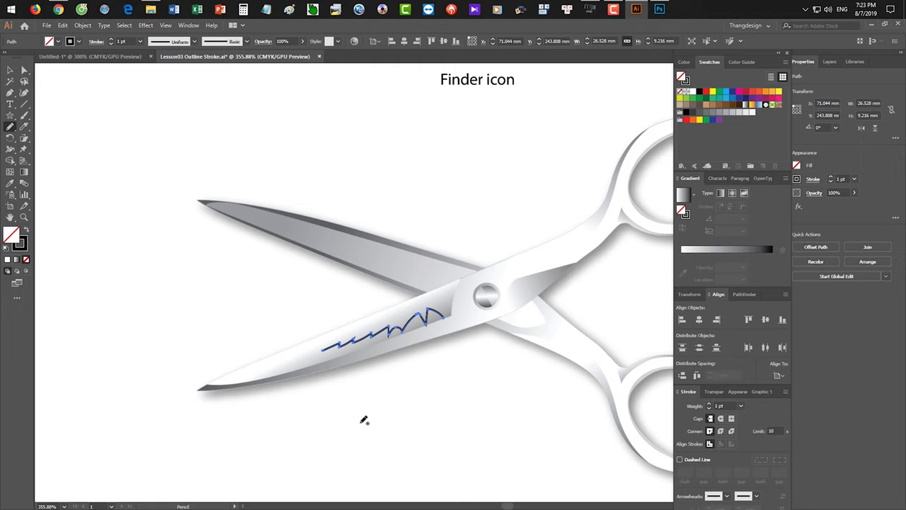
{"action": "key", "text": "ctrl+z"}
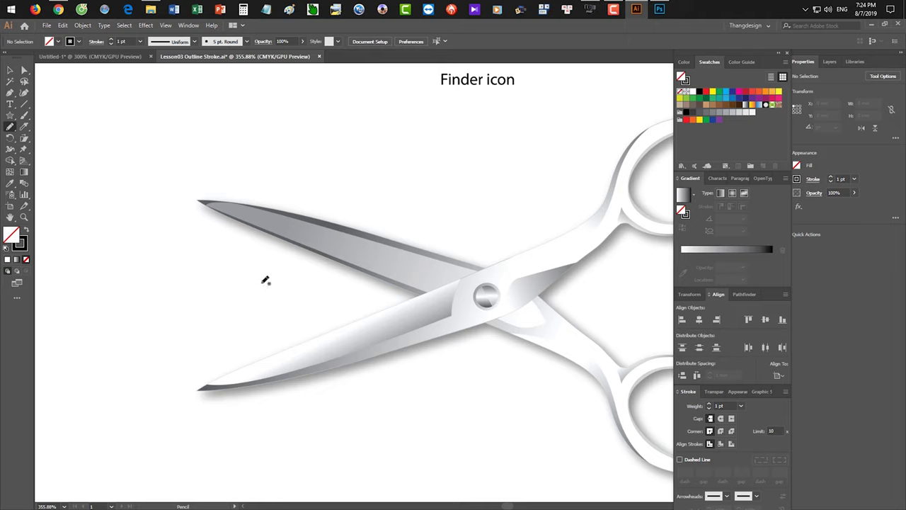
{"action": "left_click", "coordinate": [659, 9]}
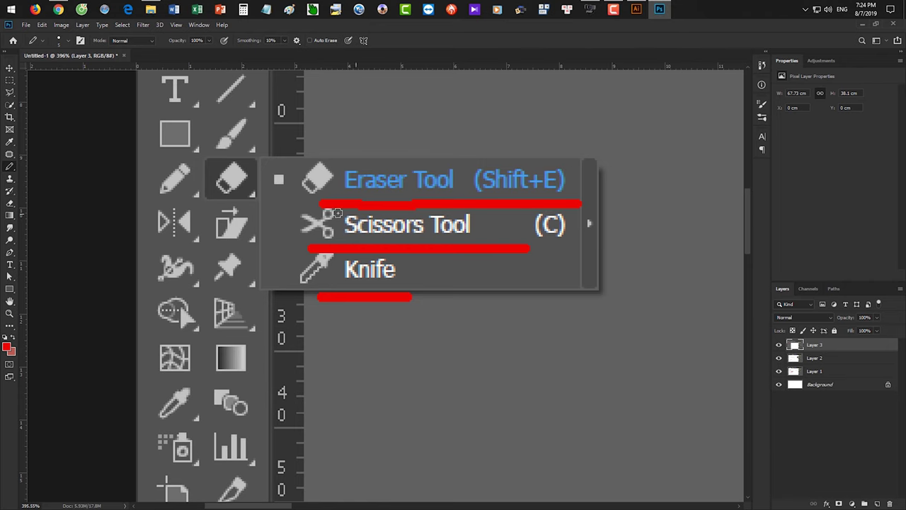
Draw a red brush rectangle around the Eraser, Scissors and Knife flyout screenshot
{"action": "mouse_move", "coordinate": [323, 146]}
{"action": "left_mouse_down"}
{"action": "mouse_move", "coordinate": [615, 144]}
{"action": "mouse_move", "coordinate": [593, 337]}
{"action": "mouse_move", "coordinate": [268, 320]}
{"action": "mouse_move", "coordinate": [264, 146]}
{"action": "left_mouse_up"}
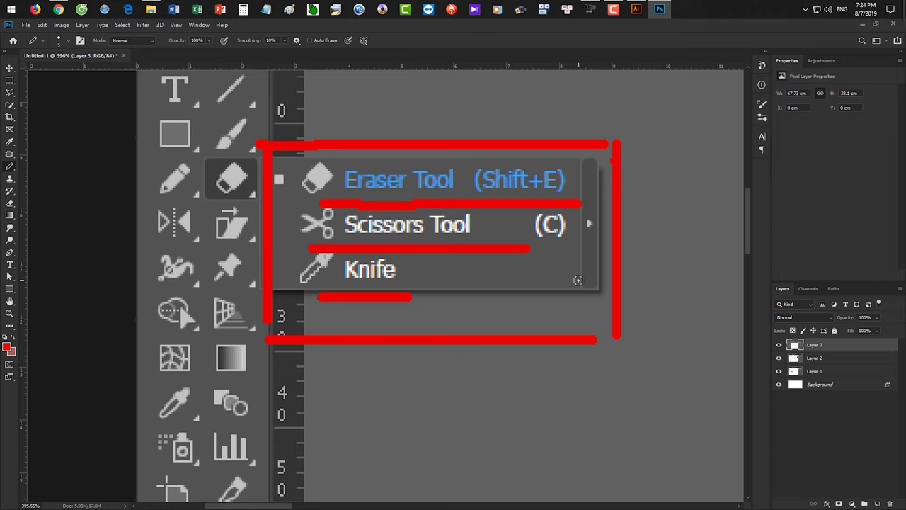
{"action": "left_click", "coordinate": [151, 12]}
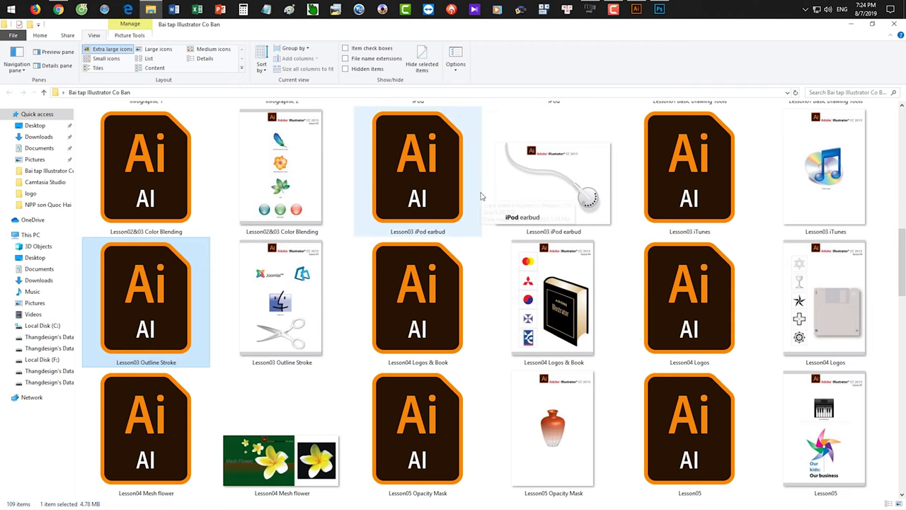
Browse the Bai tap Illustrator Co Ban thumbnails and open Reshape and Live Paint Bucket Tool.jpg
{"action": "scroll", "coordinate": [481, 196], "scroll_direction": "down", "scroll_amount": 10}
{"action": "scroll", "coordinate": [480, 196], "scroll_direction": "up", "scroll_amount": 3}
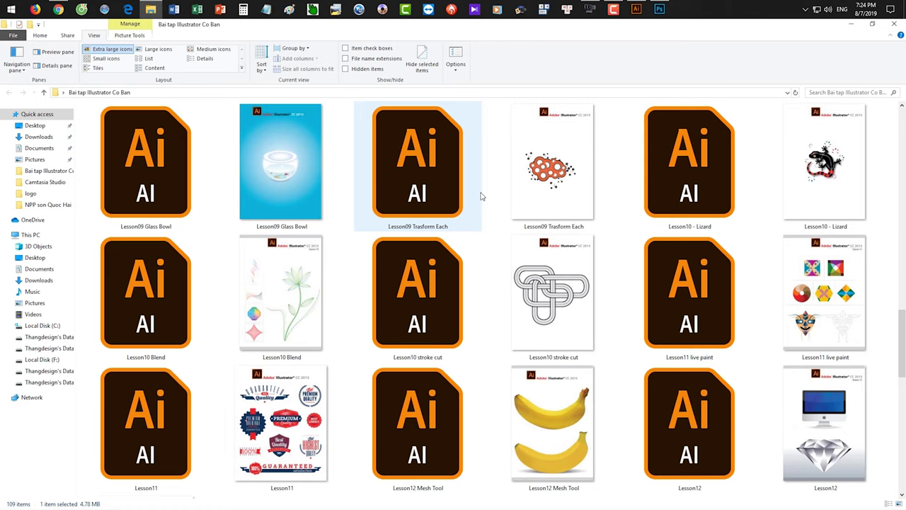
{"action": "scroll", "coordinate": [480, 196], "scroll_direction": "down", "scroll_amount": 3}
{"action": "scroll", "coordinate": [480, 196], "scroll_direction": "up", "scroll_amount": 3}
{"action": "scroll", "coordinate": [481, 196], "scroll_direction": "down", "scroll_amount": 3}
{"action": "scroll", "coordinate": [481, 196], "scroll_direction": "up", "scroll_amount": 3}
{"action": "scroll", "coordinate": [481, 196], "scroll_direction": "down", "scroll_amount": 3}
{"action": "scroll", "coordinate": [480, 196], "scroll_direction": "down", "scroll_amount": 3}
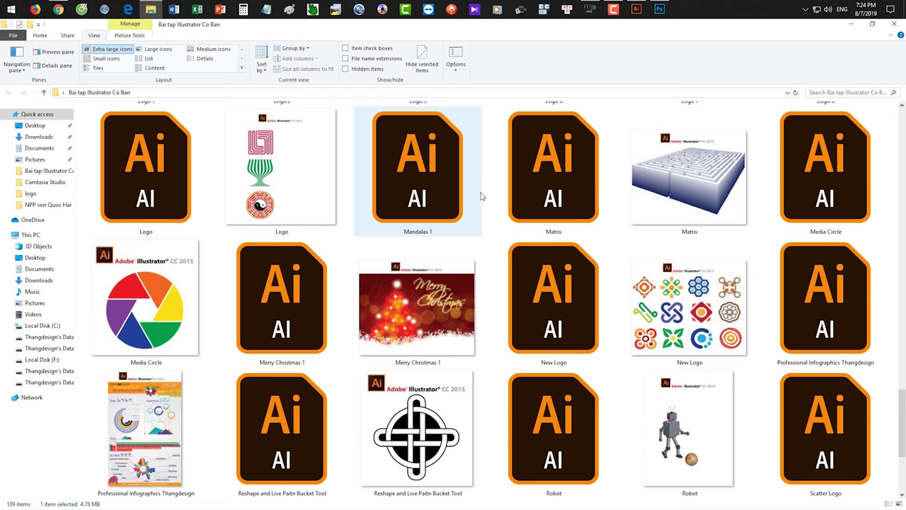
{"action": "double_click", "coordinate": [448, 425]}
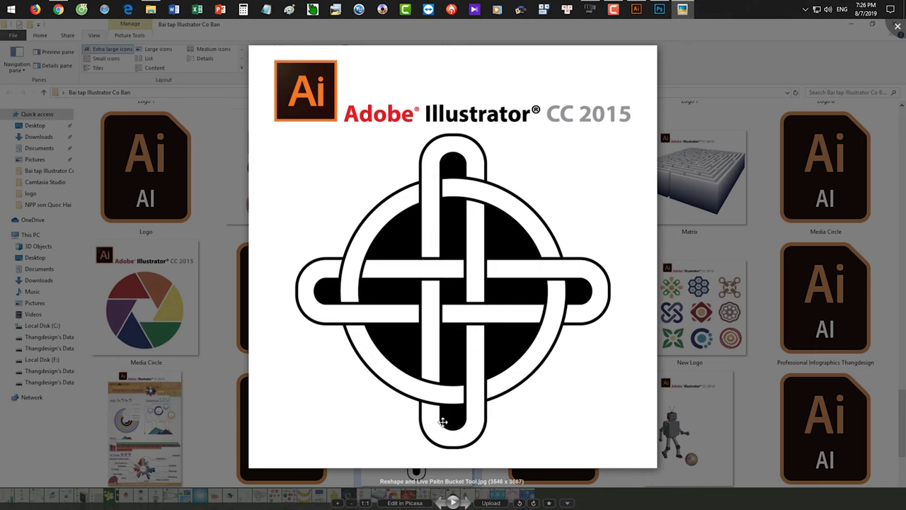
Close the Picasa preview of the knot image
{"action": "key", "text": "Escape"}
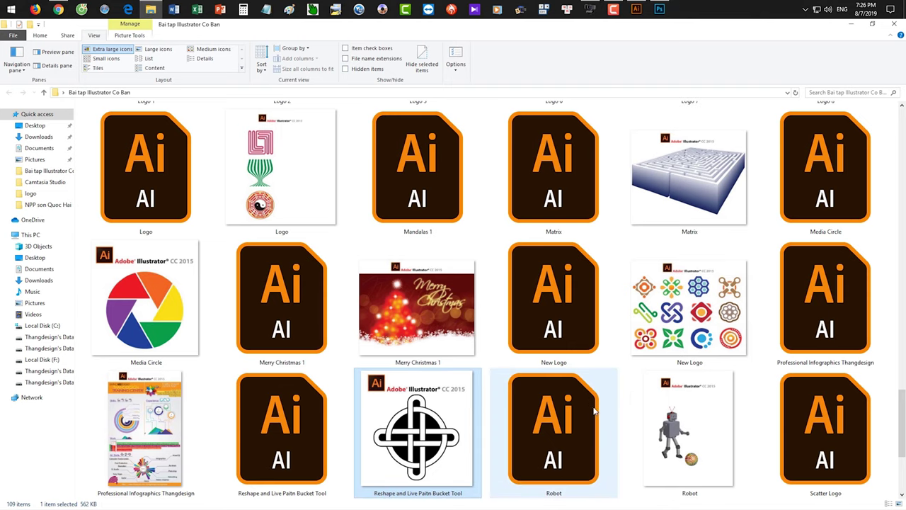
Scroll through the lesson folder and return to the Lesson03 Outline Stroke document in Illustrator
{"action": "scroll", "coordinate": [592, 407], "scroll_direction": "down", "scroll_amount": 3}
{"action": "scroll", "coordinate": [594, 409], "scroll_direction": "down", "scroll_amount": 10}
{"action": "scroll", "coordinate": [595, 403], "scroll_direction": "up", "scroll_amount": 5}
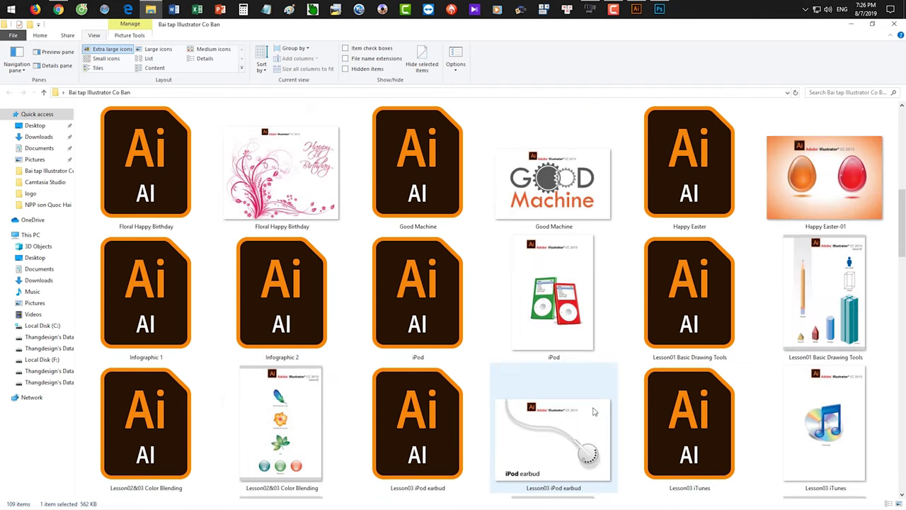
{"action": "scroll", "coordinate": [595, 402], "scroll_direction": "down", "scroll_amount": 15}
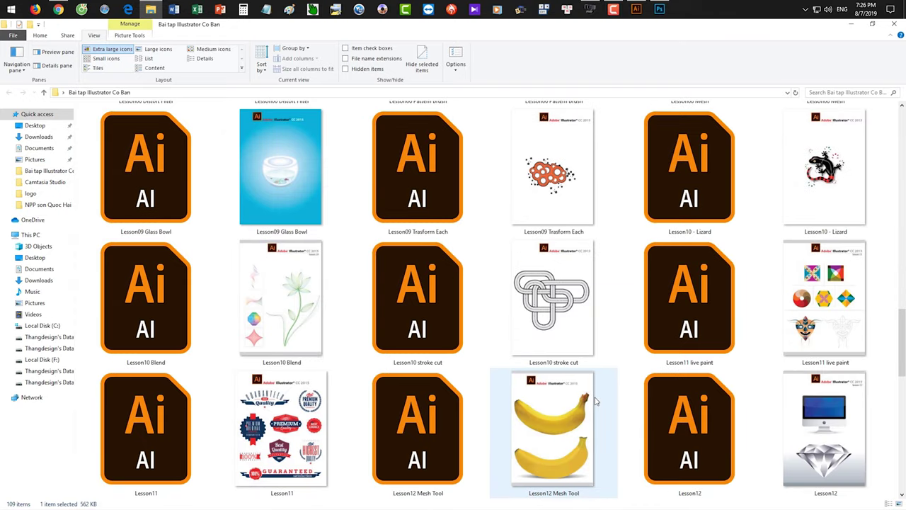
{"action": "scroll", "coordinate": [595, 402], "scroll_direction": "up", "scroll_amount": 20}
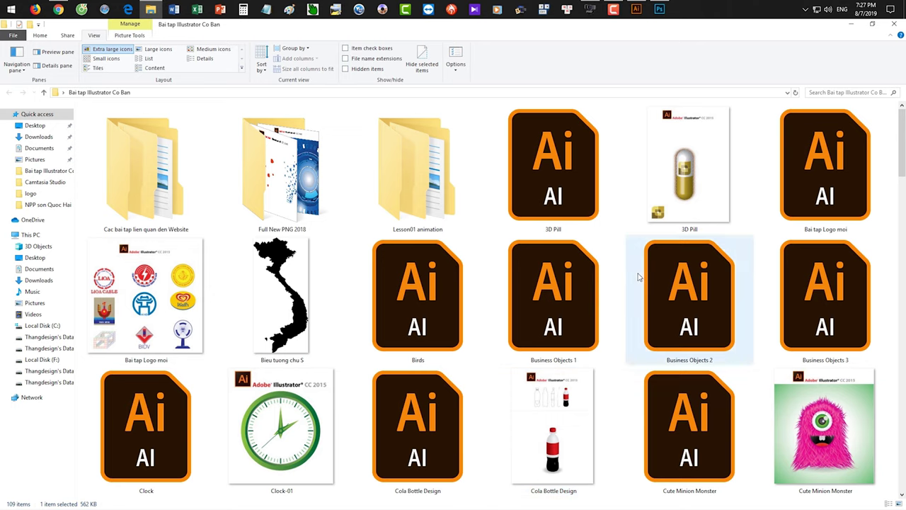
{"action": "left_click", "coordinate": [636, 9]}
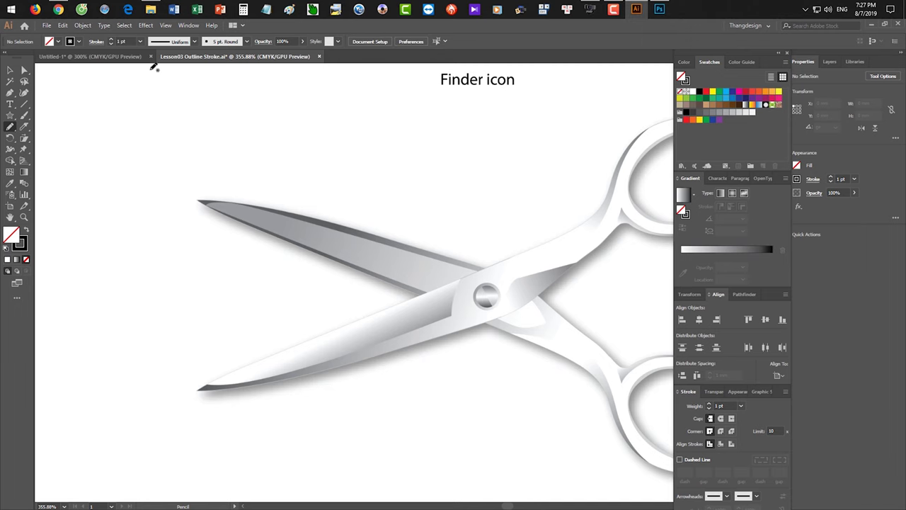
In Untitled-1, select all the oval's paths, move them left, and set fill and stroke to None
{"action": "left_click", "coordinate": [106, 57]}
{"action": "left_click", "coordinate": [348, 181], "text": "ctrl"}
{"action": "key", "text": "v"}
{"action": "mouse_move", "coordinate": [190, 119]}
{"action": "left_mouse_down"}
{"action": "mouse_move", "coordinate": [408, 428]}
{"action": "mouse_move", "coordinate": [412, 401]}
{"action": "mouse_move", "coordinate": [264, 129]}
{"action": "mouse_move", "coordinate": [216, 115]}
{"action": "mouse_move", "coordinate": [216, 106]}
{"action": "mouse_move", "coordinate": [394, 398]}
{"action": "left_mouse_up"}
{"action": "left_click_drag", "start_coordinate": [350, 222], "coordinate": [263, 235]}
{"action": "key", "text": "slash"}
{"action": "key", "text": "x"}
{"action": "key", "text": "slash"}
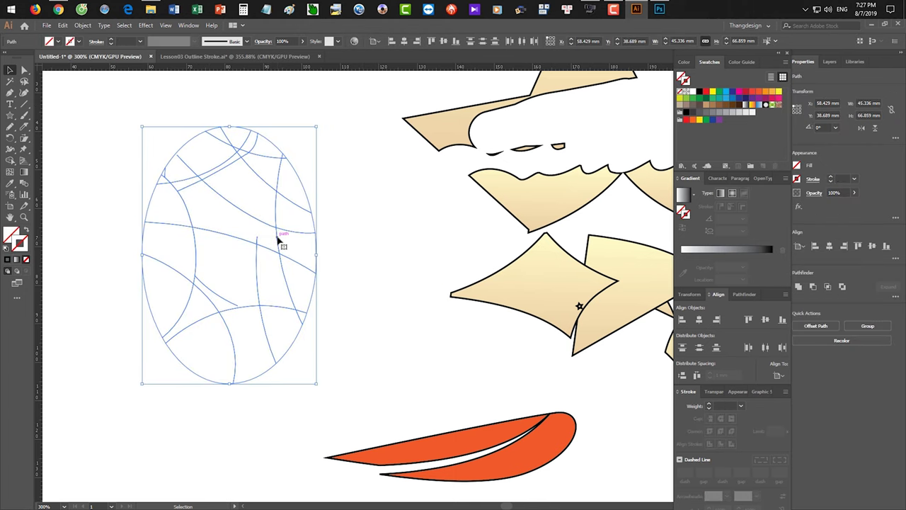
Give the paths a black 1 pt stroke, make them a Live Paint group, and set fill to black
{"action": "key", "text": "k"}
{"action": "scroll", "coordinate": [283, 191], "scroll_direction": "up", "scroll_amount": 3}
{"action": "left_click_drag", "start_coordinate": [321, 209], "coordinate": [362, 202]}
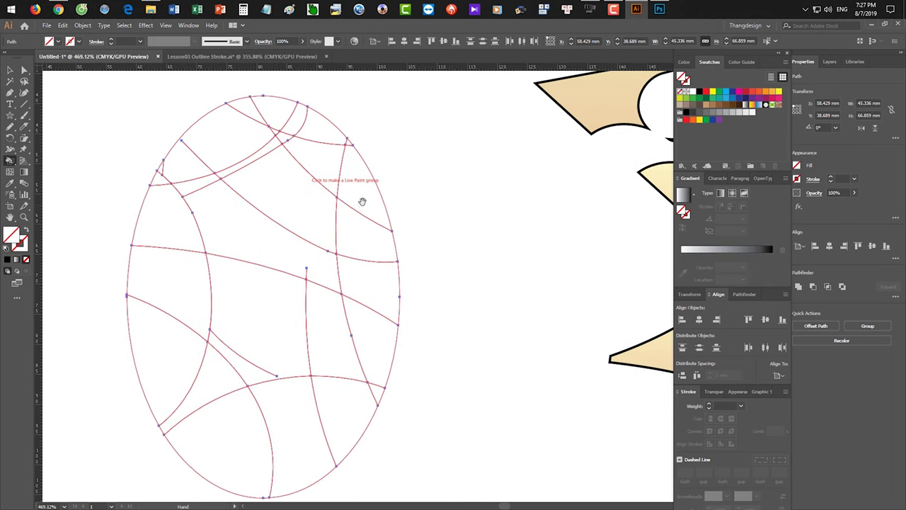
{"action": "left_click", "coordinate": [700, 92]}
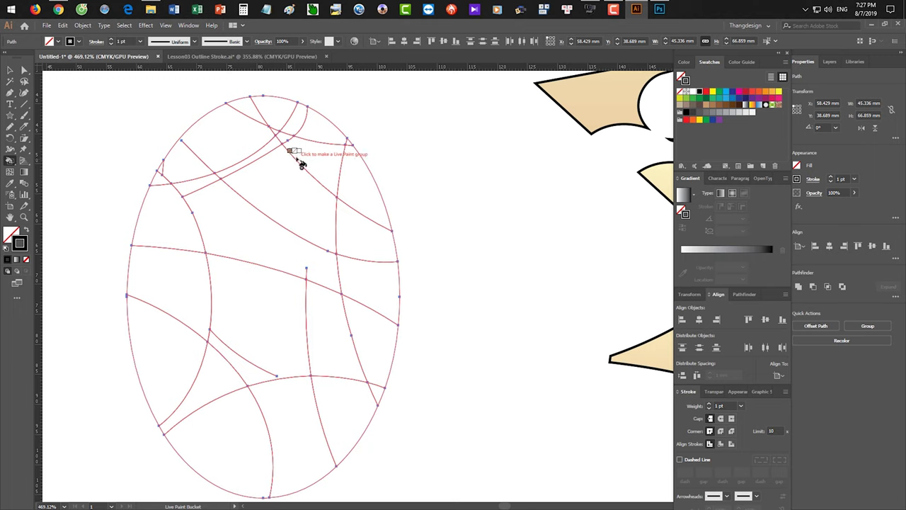
{"action": "left_click", "coordinate": [296, 162]}
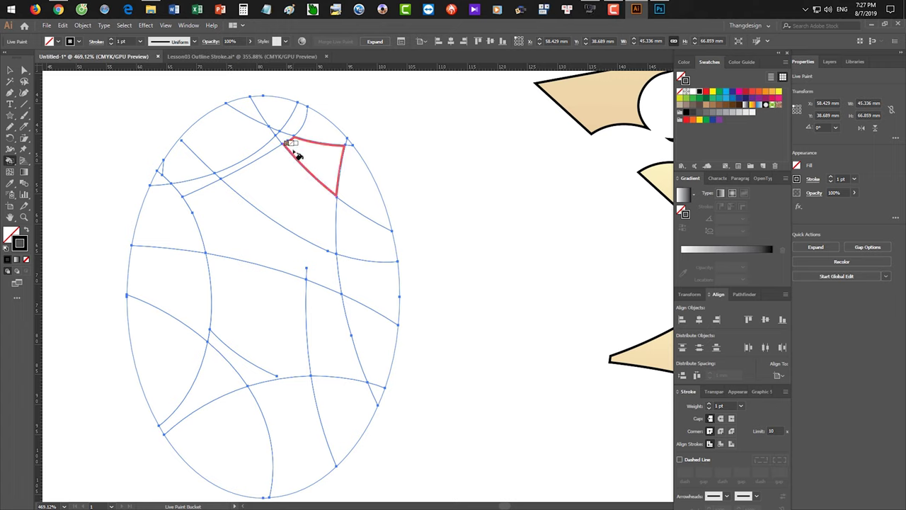
{"action": "right_click", "coordinate": [293, 150]}
{"action": "key", "text": "Escape"}
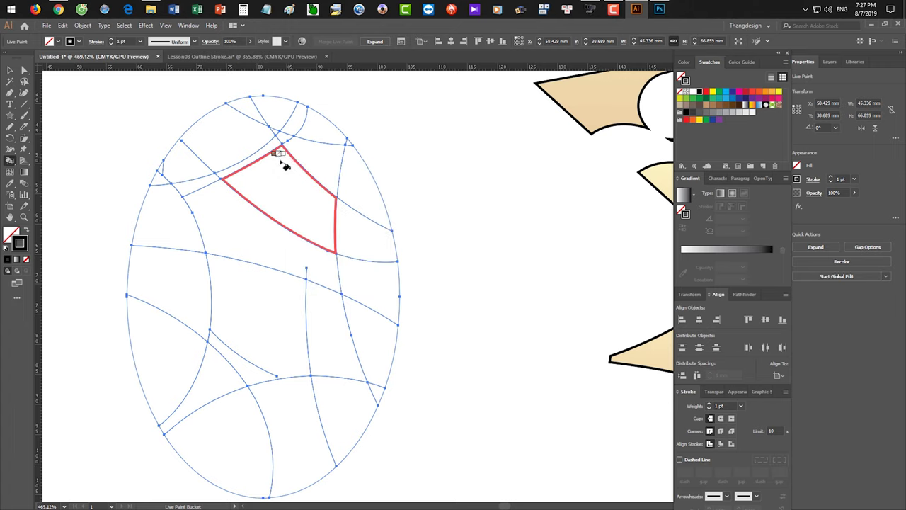
{"action": "scroll", "coordinate": [283, 164], "scroll_direction": "up", "scroll_amount": 1}
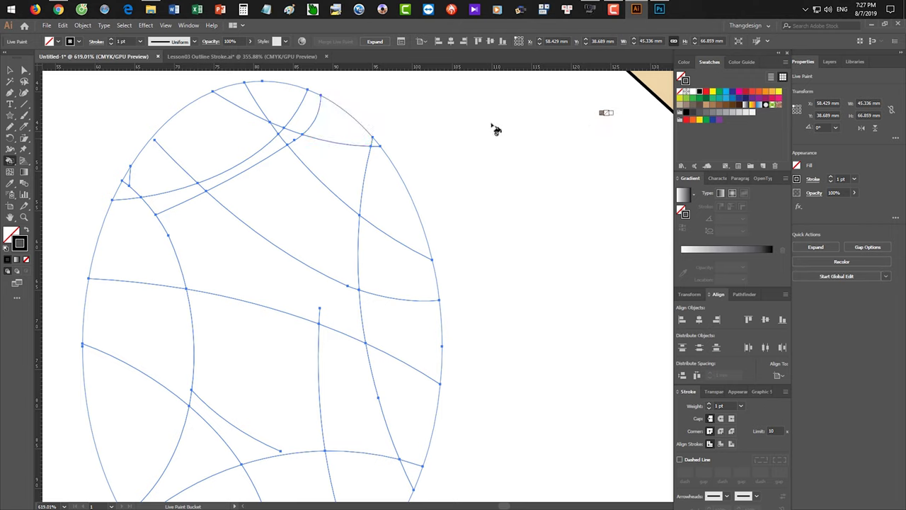
{"action": "key", "text": "Right"}
{"action": "key", "text": "Right"}
{"action": "key", "text": "Right"}
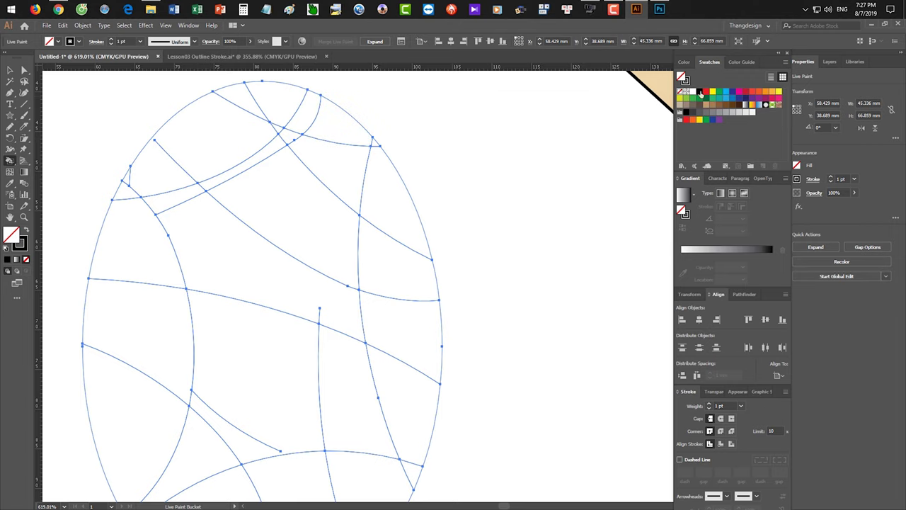
Fill the triangular face and its neighbour black, and set a red 8 pt stroke
{"action": "left_click", "coordinate": [341, 177]}
{"action": "left_click", "coordinate": [397, 188]}
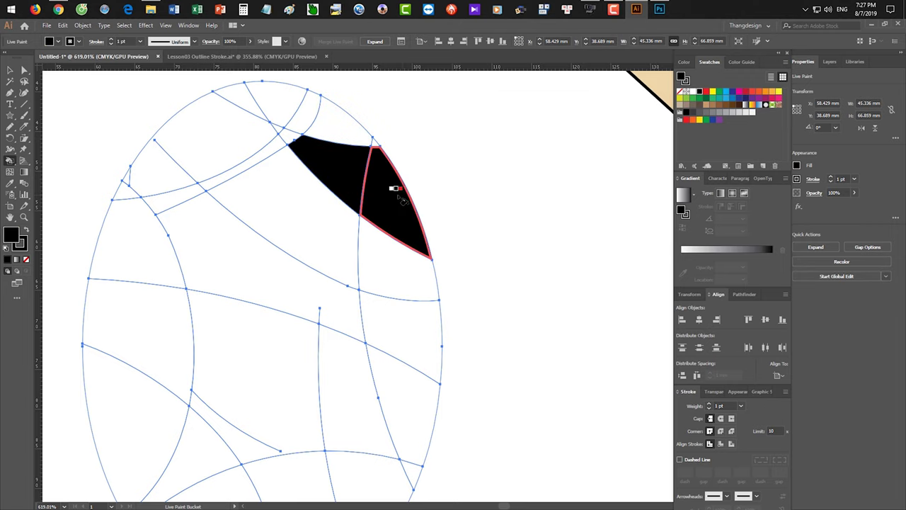
{"action": "left_click", "coordinate": [705, 92]}
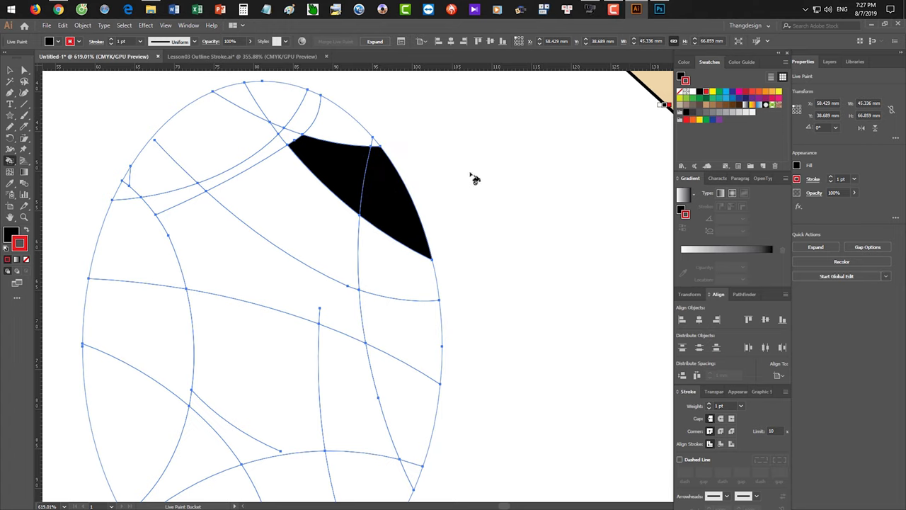
{"action": "scroll", "coordinate": [449, 211], "scroll_direction": "up", "scroll_amount": 3}
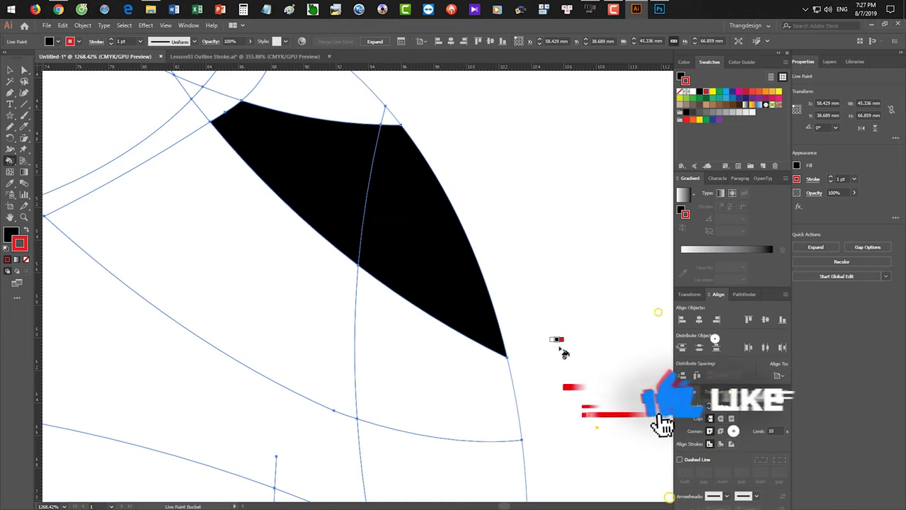
{"action": "left_click", "coordinate": [739, 397]}
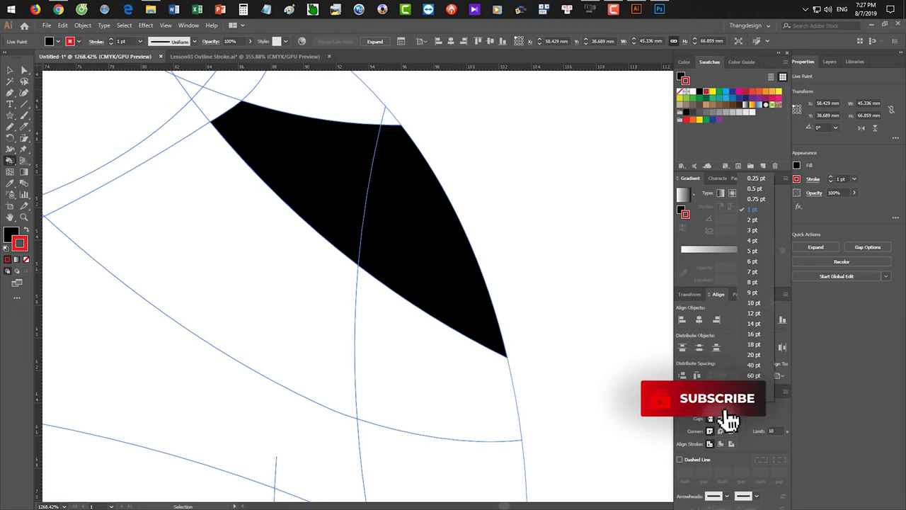
{"action": "left_click", "coordinate": [752, 283]}
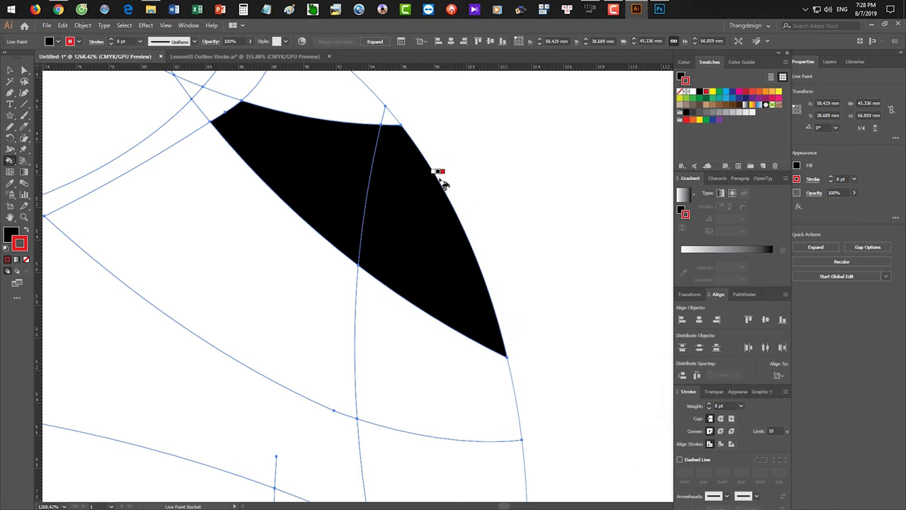
Fill the right, left, top, small triangle and remaining white faces black
{"action": "left_click", "coordinate": [434, 177]}
{"action": "left_click", "coordinate": [195, 141]}
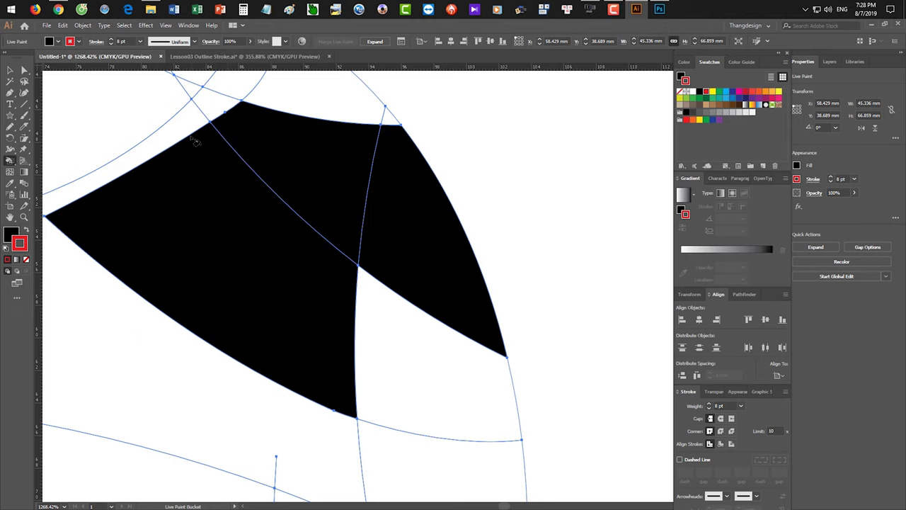
{"action": "scroll", "coordinate": [298, 91], "scroll_direction": "up", "scroll_amount": 3}
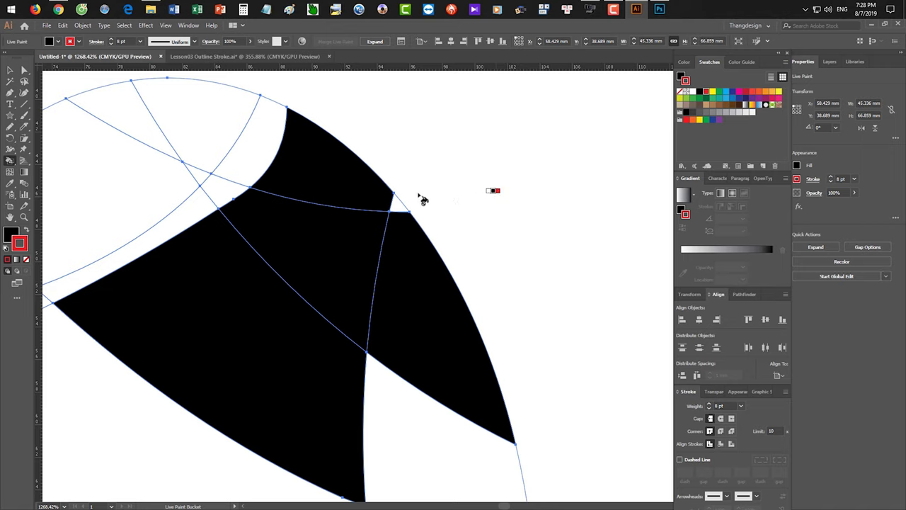
{"action": "left_click", "coordinate": [380, 179]}
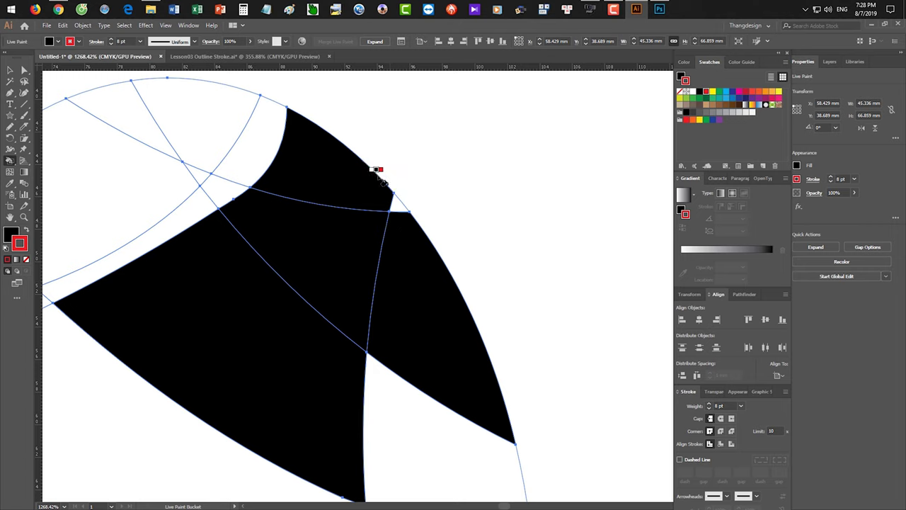
{"action": "left_click", "coordinate": [400, 201]}
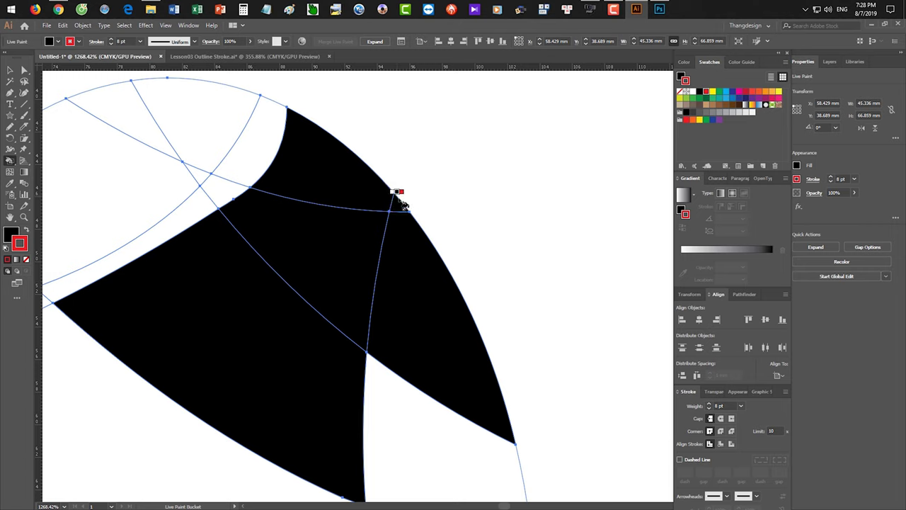
{"action": "left_click", "coordinate": [212, 122]}
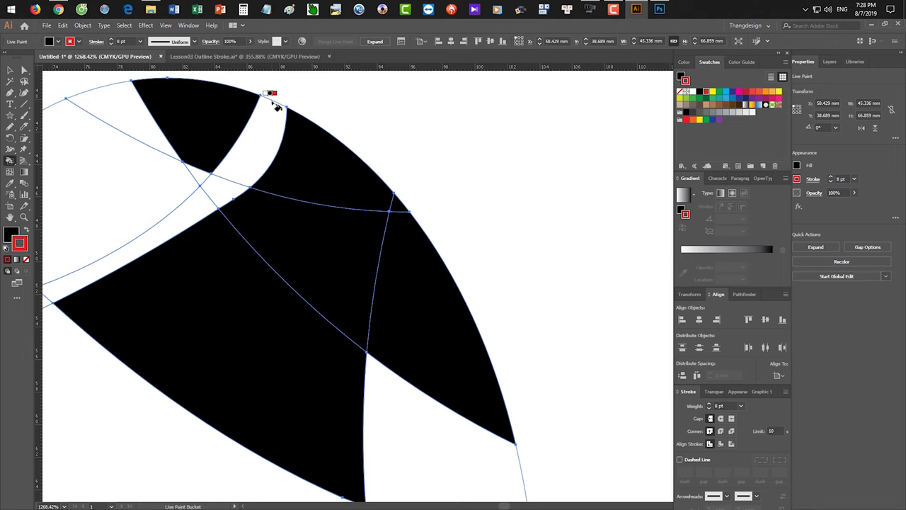
{"action": "left_click", "coordinate": [276, 107]}
Zoom out, delete the Live Paint ellipse, and bring up File Explorer
{"action": "key", "text": "v"}
{"action": "key", "text": "ctrl+minus"}
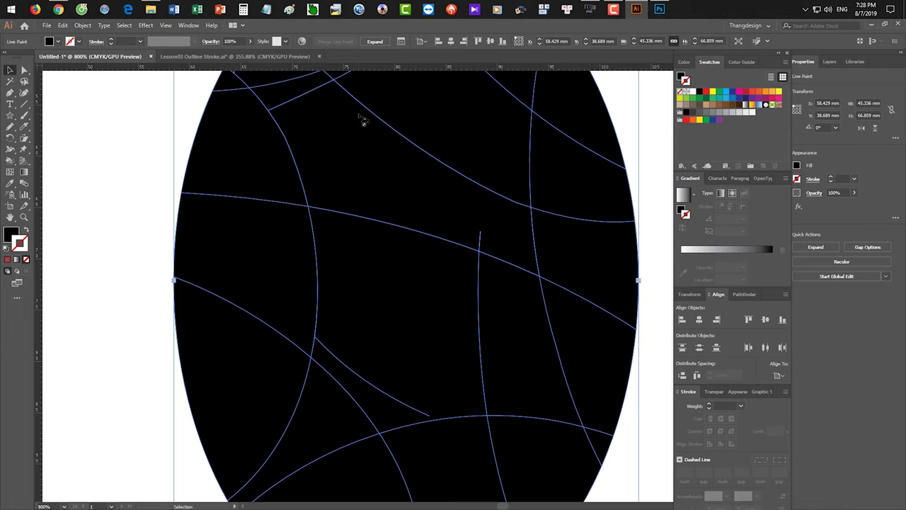
{"action": "key", "text": "Delete"}
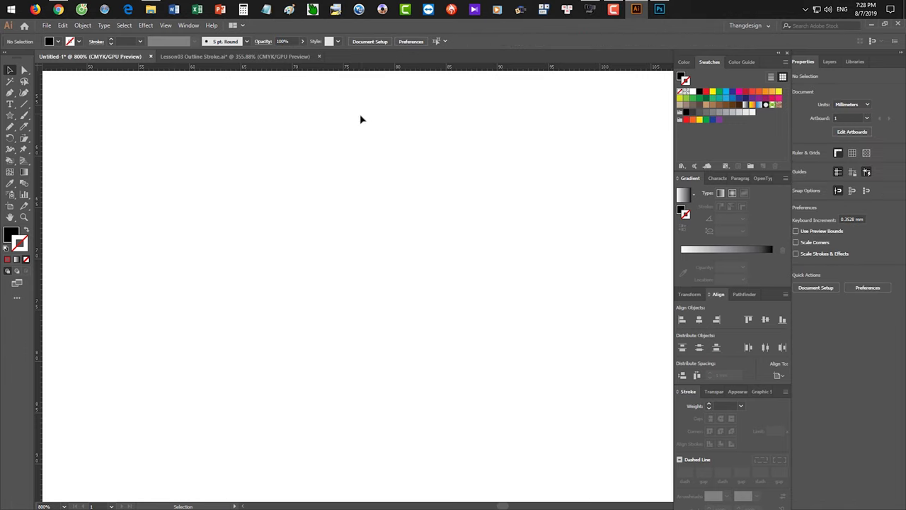
{"action": "left_click", "coordinate": [151, 9]}
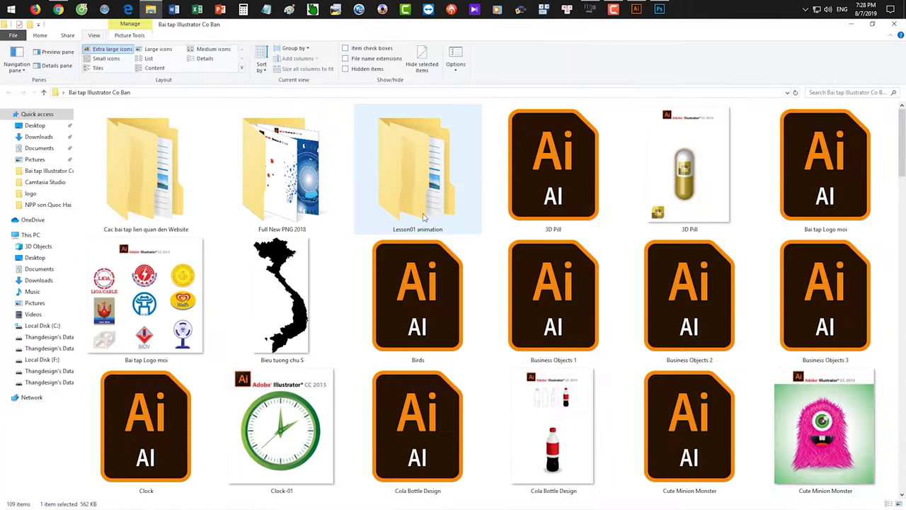
Preview the Lesson10 stroke cut image, close it, and return to Illustrator
{"action": "scroll", "coordinate": [425, 213], "scroll_direction": "down", "scroll_amount": 10}
{"action": "scroll", "coordinate": [457, 255], "scroll_direction": "down", "scroll_amount": 10}
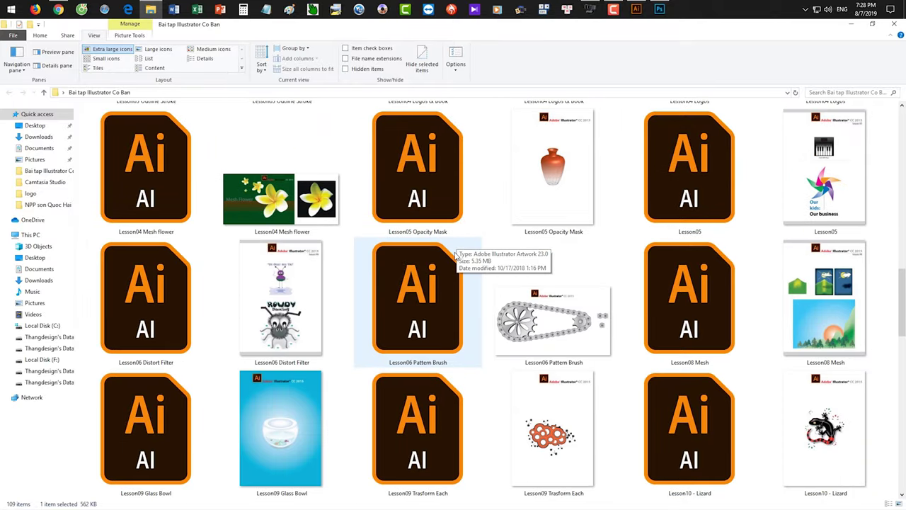
{"action": "scroll", "coordinate": [457, 256], "scroll_direction": "up", "scroll_amount": 3}
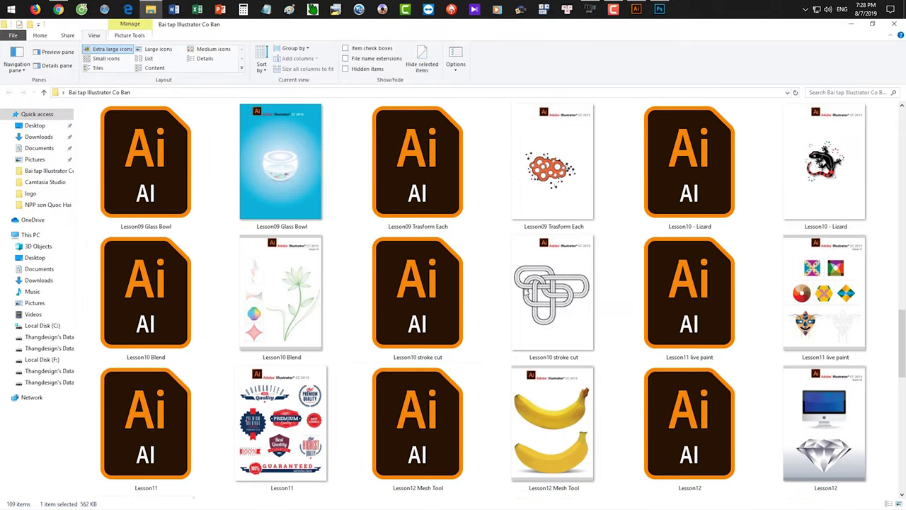
{"action": "double_click", "coordinate": [545, 294]}
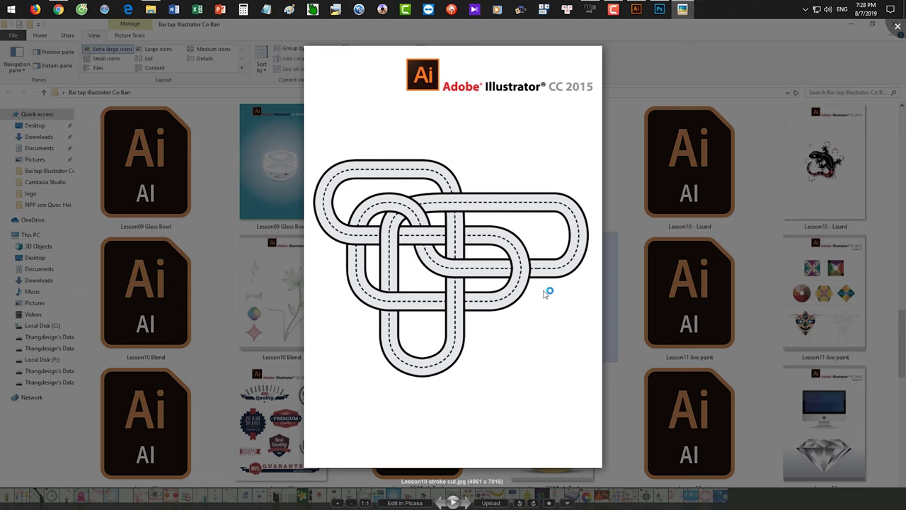
{"action": "key", "text": "Escape"}
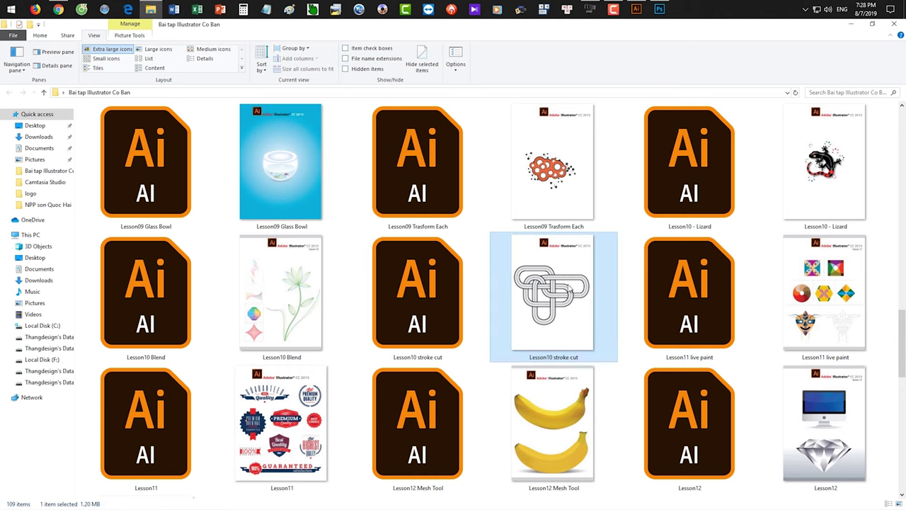
{"action": "left_click", "coordinate": [635, 9]}
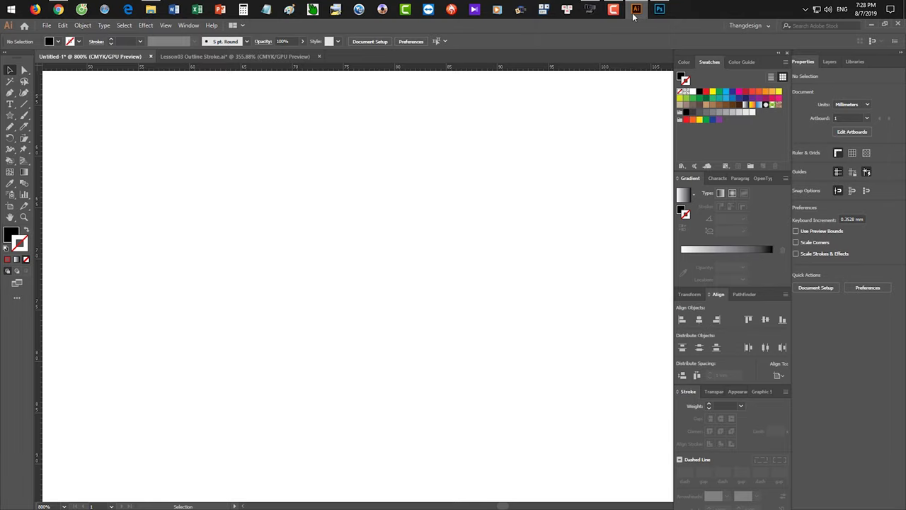
Draw a trial Paintbrush stroke on the artboard, undo it, and open the Window menu
{"action": "left_click", "coordinate": [11, 129]}
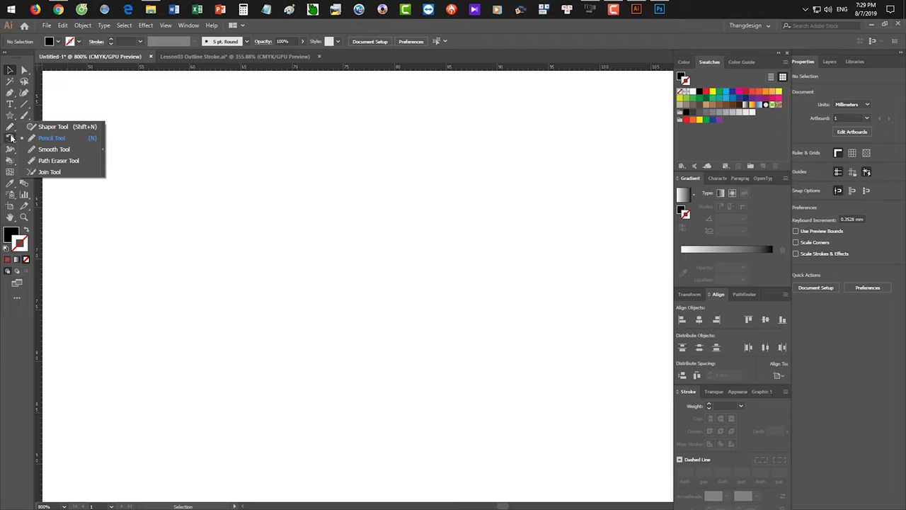
{"action": "left_click", "coordinate": [22, 116]}
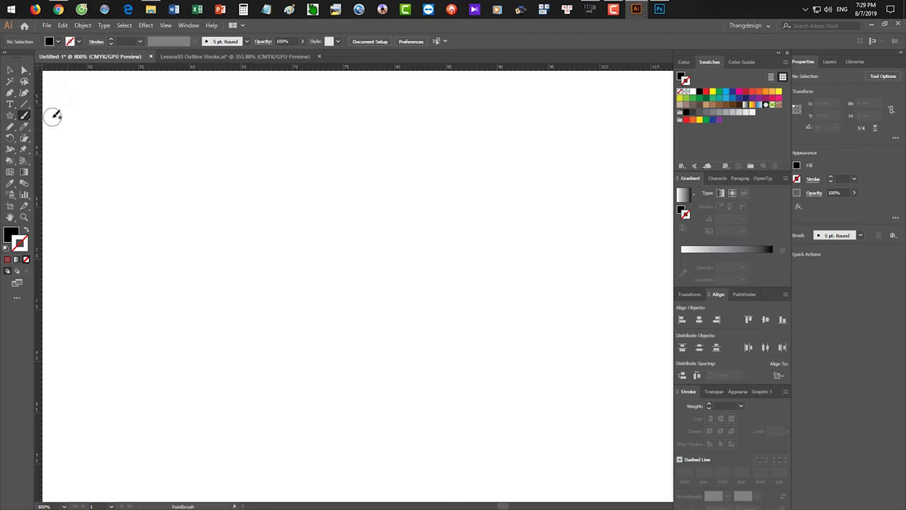
{"action": "mouse_move", "coordinate": [104, 170]}
{"action": "left_mouse_down"}
{"action": "mouse_move", "coordinate": [139, 163]}
{"action": "mouse_move", "coordinate": [179, 178]}
{"action": "left_mouse_up"}
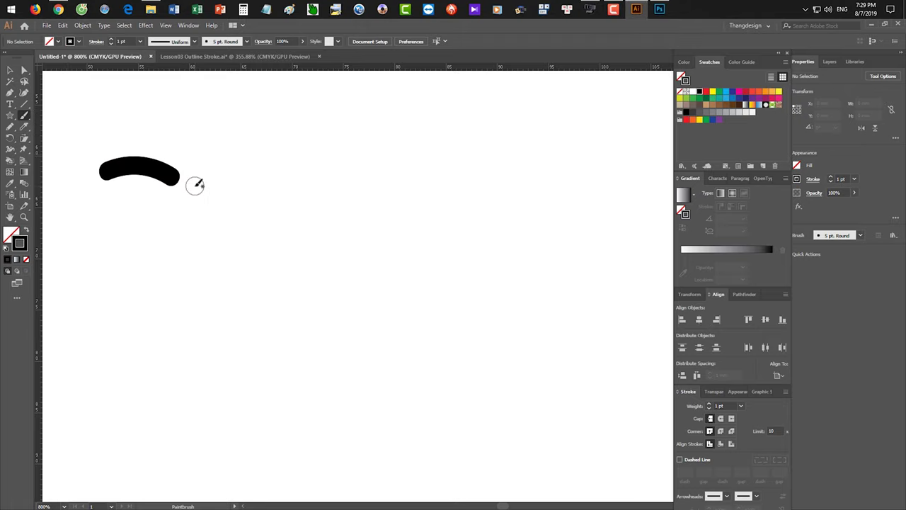
{"action": "key", "text": "ctrl+z"}
{"action": "left_click", "coordinate": [188, 26]}
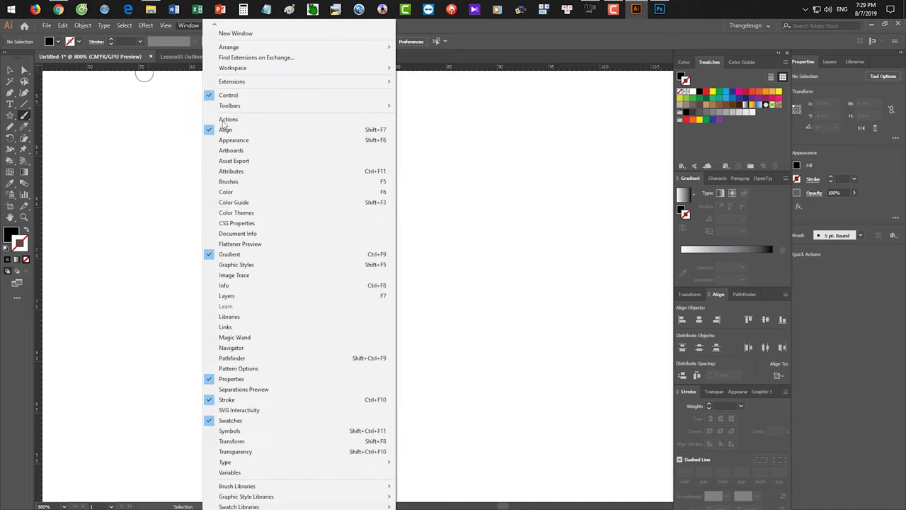
Show the Brushes panel, move it up beside the dock and enlarge it downward
{"action": "left_click", "coordinate": [246, 181]}
{"action": "mouse_move", "coordinate": [481, 130]}
{"action": "left_mouse_down"}
{"action": "mouse_move", "coordinate": [616, 105]}
{"action": "mouse_move", "coordinate": [631, 52]}
{"action": "left_mouse_up"}
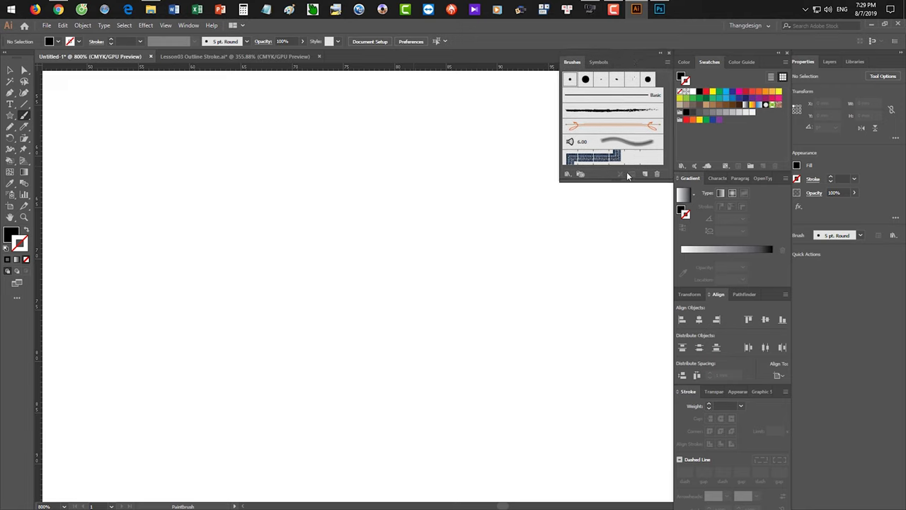
{"action": "left_click_drag", "start_coordinate": [628, 183], "coordinate": [627, 222]}
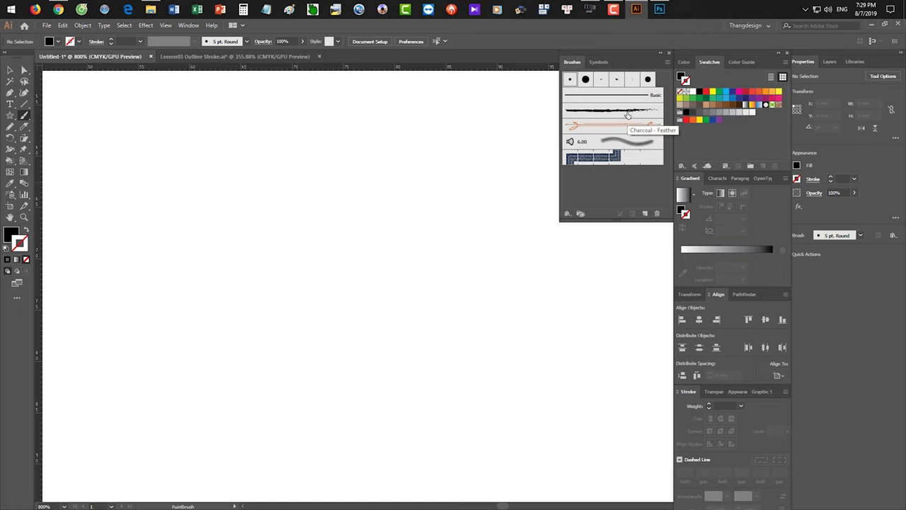
Preview a new Bristle Brush's options, then cancel without adding it
{"action": "left_click", "coordinate": [646, 213]}
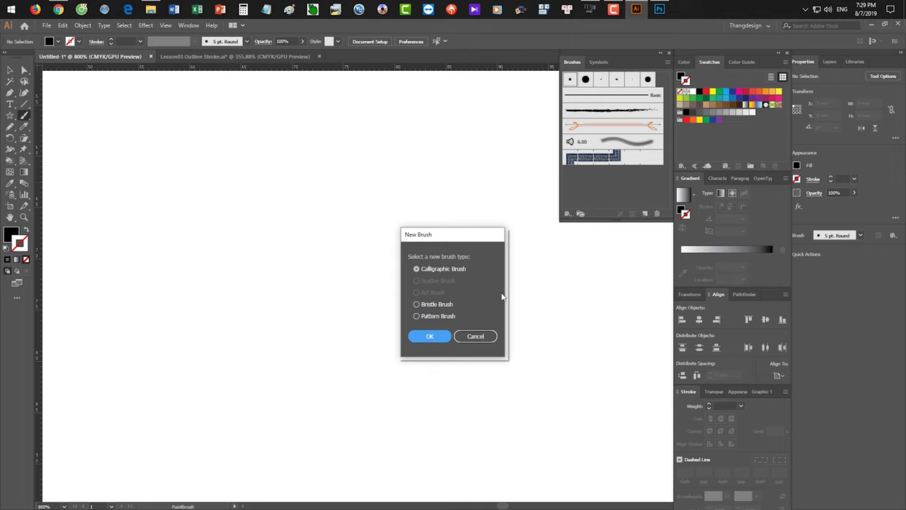
{"action": "left_click", "coordinate": [445, 307]}
{"action": "left_click", "coordinate": [432, 335]}
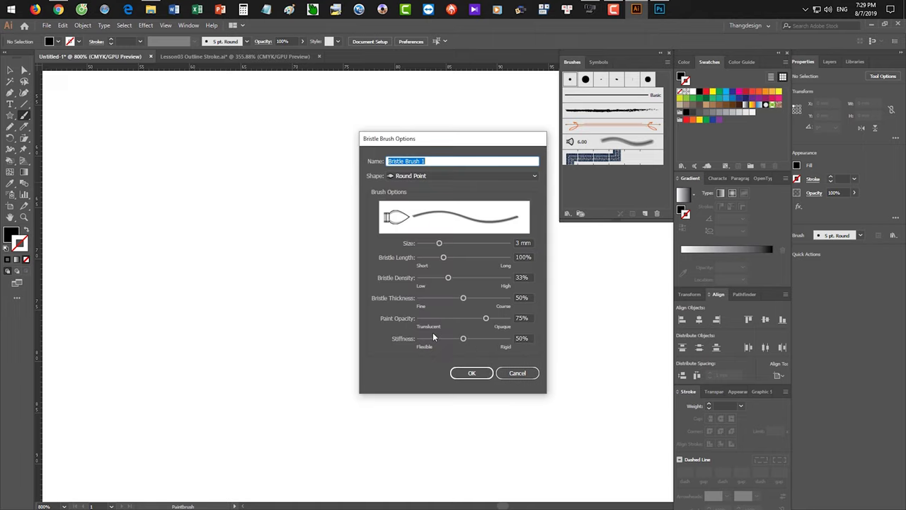
{"action": "left_click", "coordinate": [516, 372]}
Draw a black star near the artboard's top left and dismiss the New Brush dialog unchanged
{"action": "left_click", "coordinate": [12, 118]}
{"action": "left_click_drag", "start_coordinate": [120, 158], "coordinate": [181, 183]}
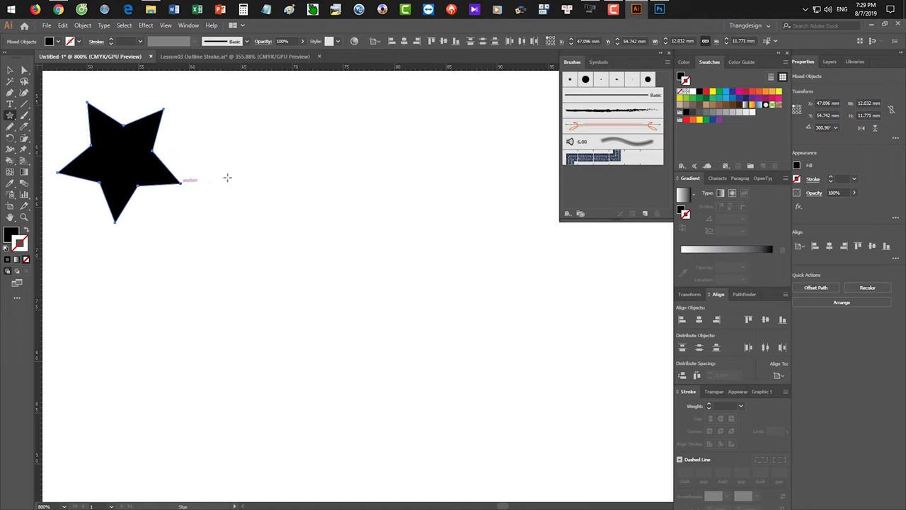
{"action": "left_click", "coordinate": [644, 214]}
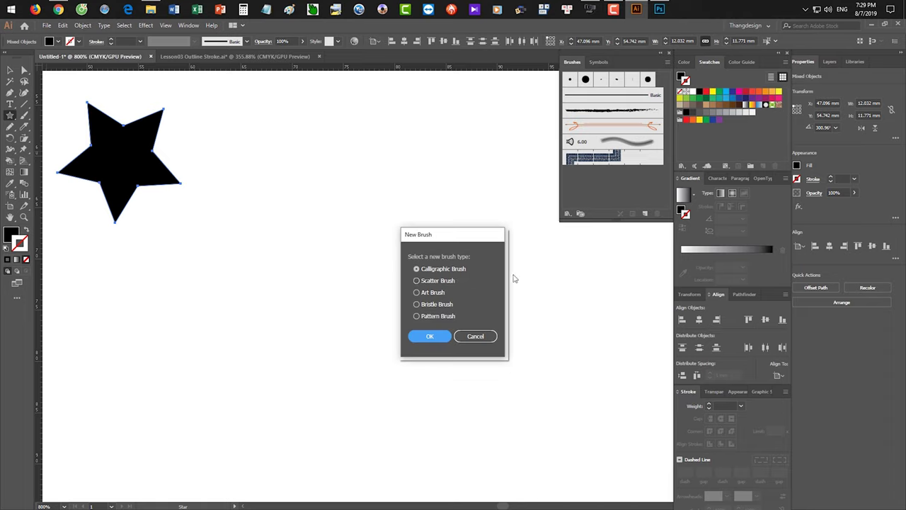
{"action": "left_click", "coordinate": [469, 336]}
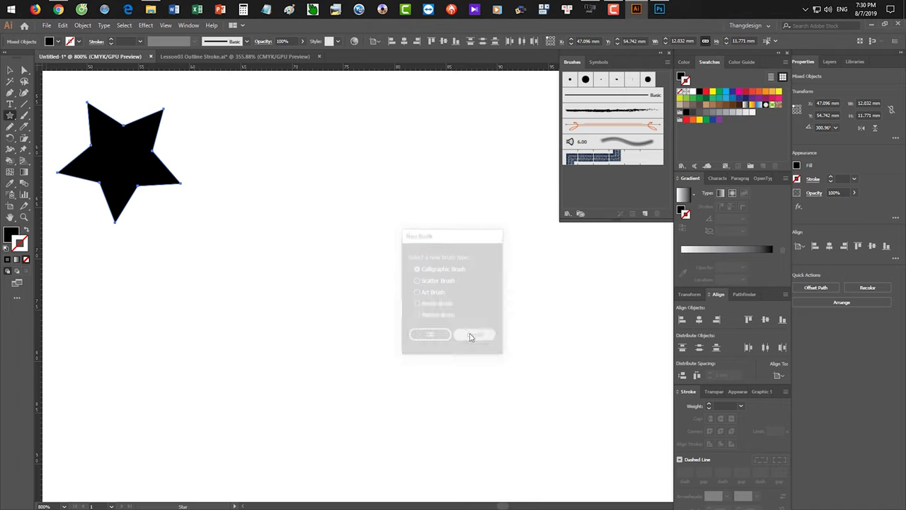
Select everything on the artboard and delete the star
{"action": "key", "text": "v"}
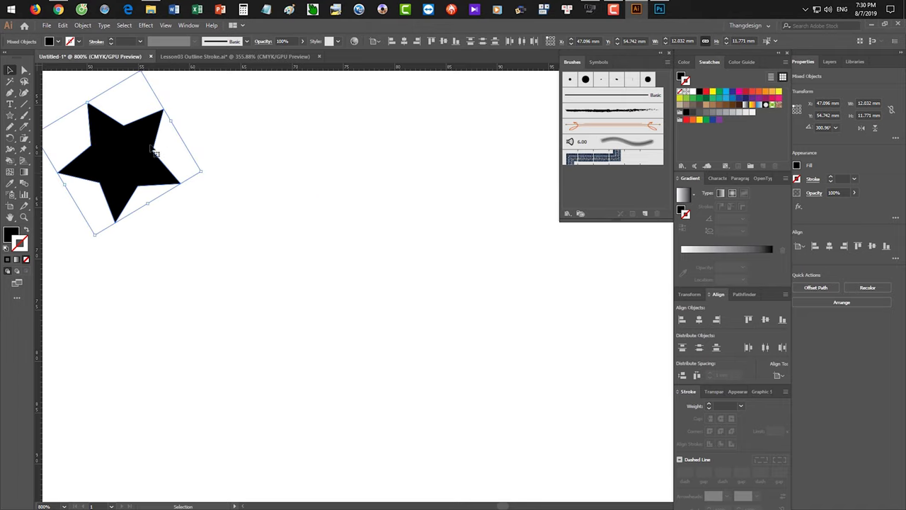
{"action": "left_click_drag", "start_coordinate": [155, 148], "coordinate": [418, 244]}
{"action": "left_click", "coordinate": [455, 296]}
{"action": "key", "text": "ctrl+a"}
{"action": "key", "text": "Delete"}
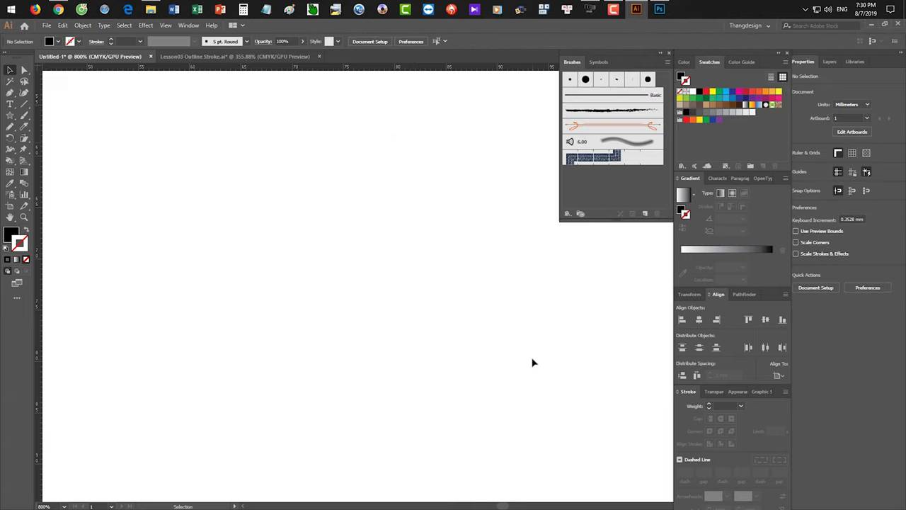
Close the Brushes panel, show the Symbol Sprayer tool group, then switch to Photoshop
{"action": "left_click", "coordinate": [667, 52]}
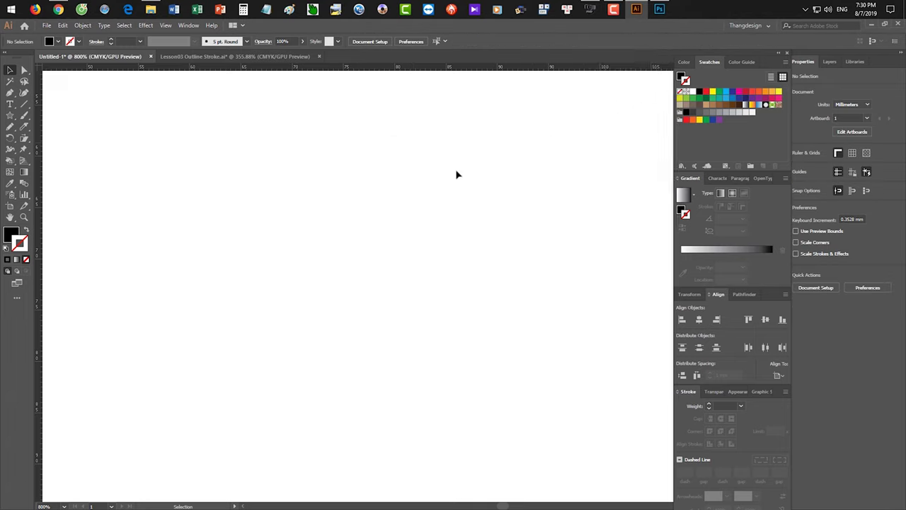
{"action": "left_click", "coordinate": [11, 197]}
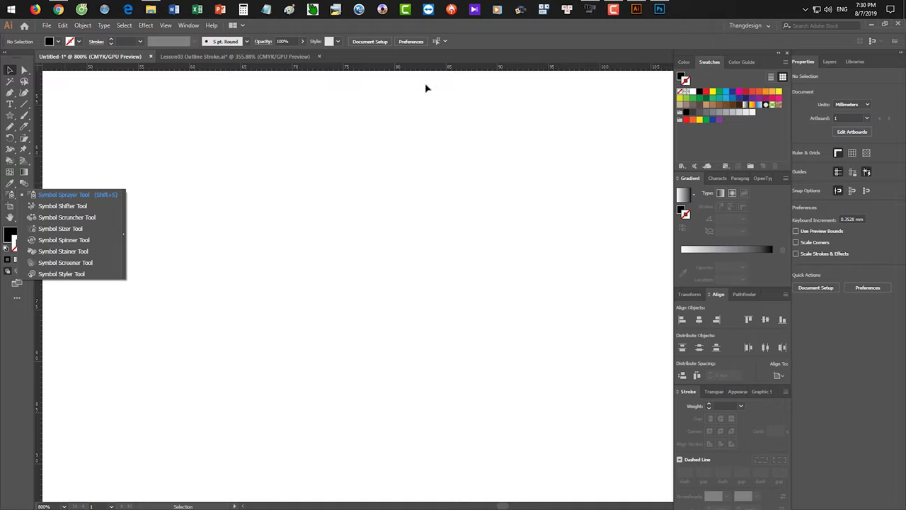
{"action": "left_click", "coordinate": [659, 9]}
{"action": "scroll", "coordinate": [556, 264], "scroll_direction": "down", "scroll_amount": 7}
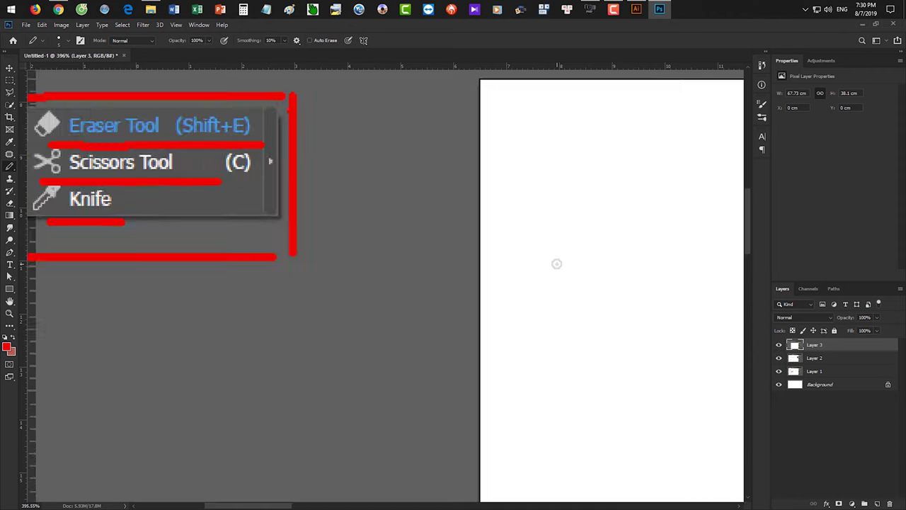
Paste the symbol tools screenshot, then create a new blank 1920×1080 document
{"action": "key", "text": "ctrl+v"}
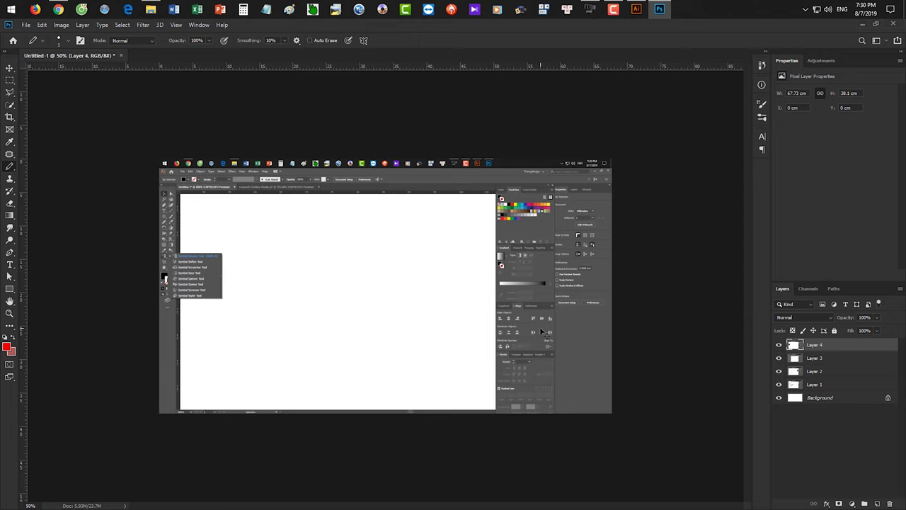
{"action": "key", "text": "ctrl+n"}
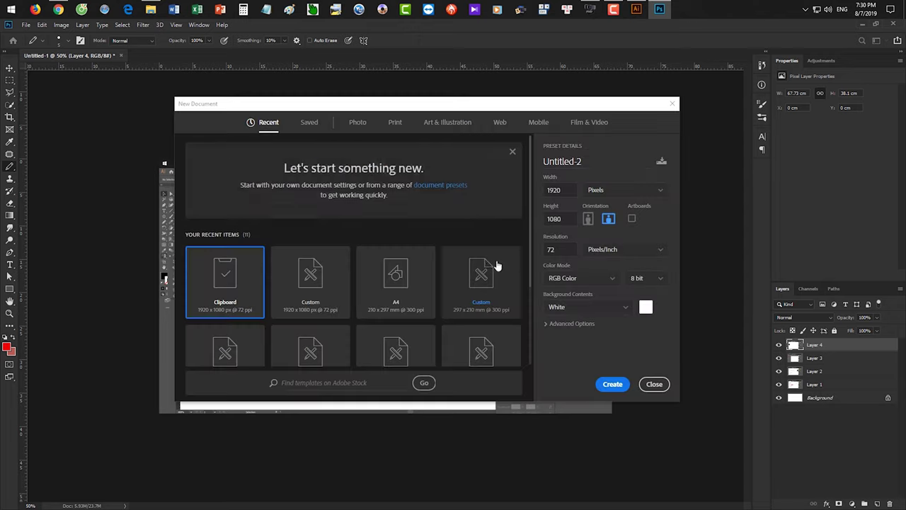
{"action": "left_click", "coordinate": [613, 383]}
Type the red title 'SYSMBOL' near the top of the canvas
{"action": "key", "text": "s"}
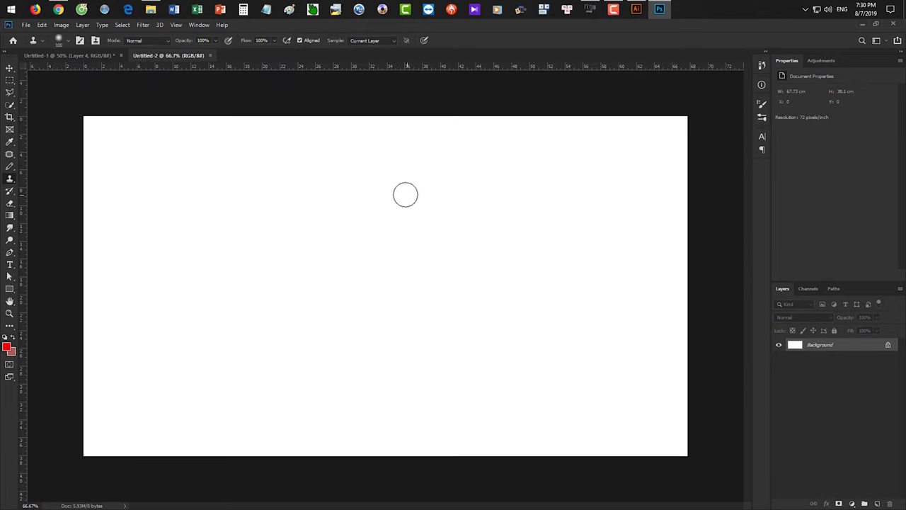
{"action": "key", "text": "t"}
{"action": "left_click", "coordinate": [366, 194]}
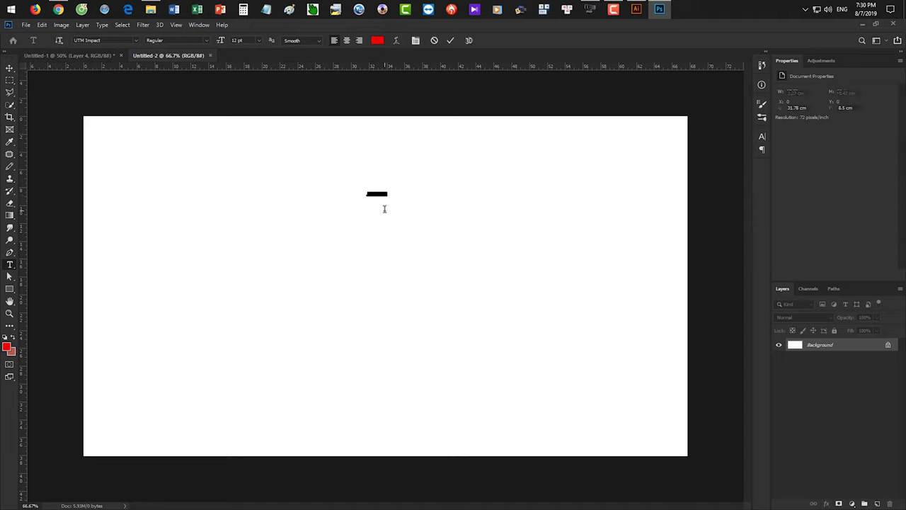
{"action": "type", "text": "T"}
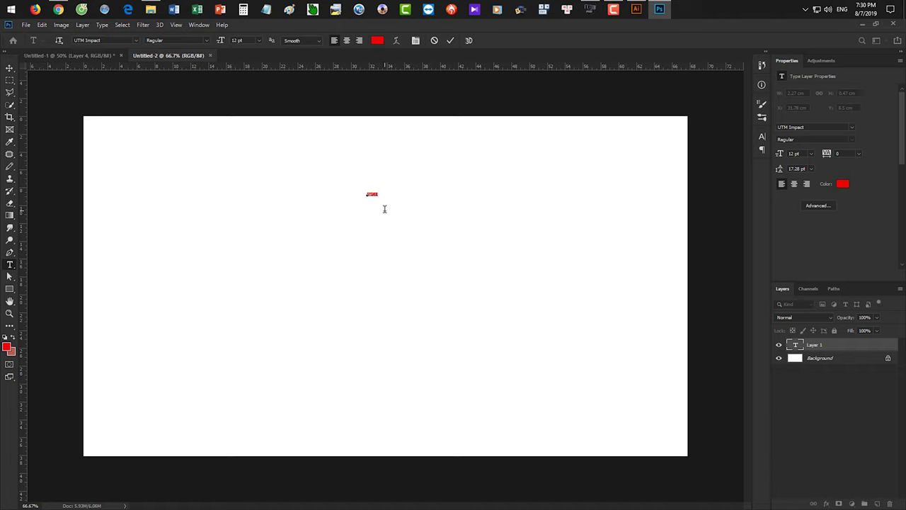
{"action": "type", "text": "H"}
{"action": "key", "text": "ctrl+Return"}
Enlarge SYSMBOL with Free Transform and move it up and left, then return to Illustrator
{"action": "key", "text": "ctrl+t"}
{"action": "left_click_drag", "start_coordinate": [383, 197], "coordinate": [542, 277]}
{"action": "key", "text": "Return"}
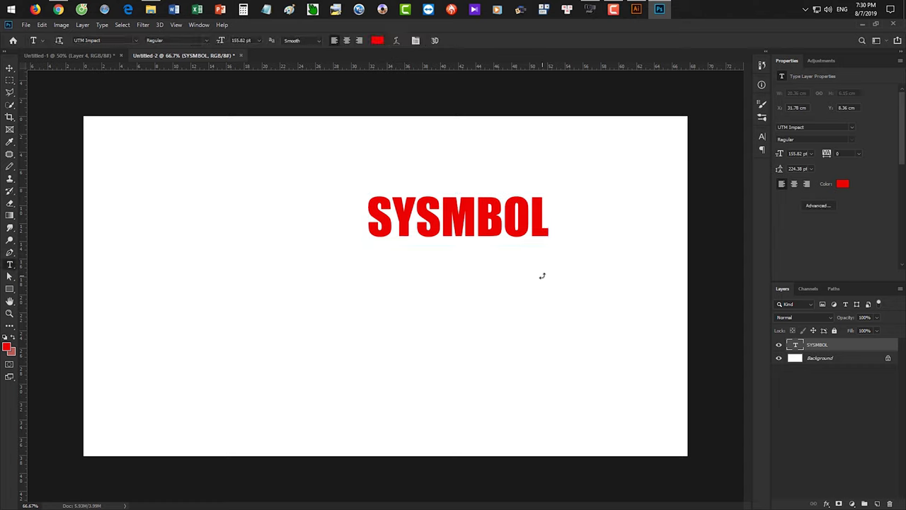
{"action": "key", "text": "v"}
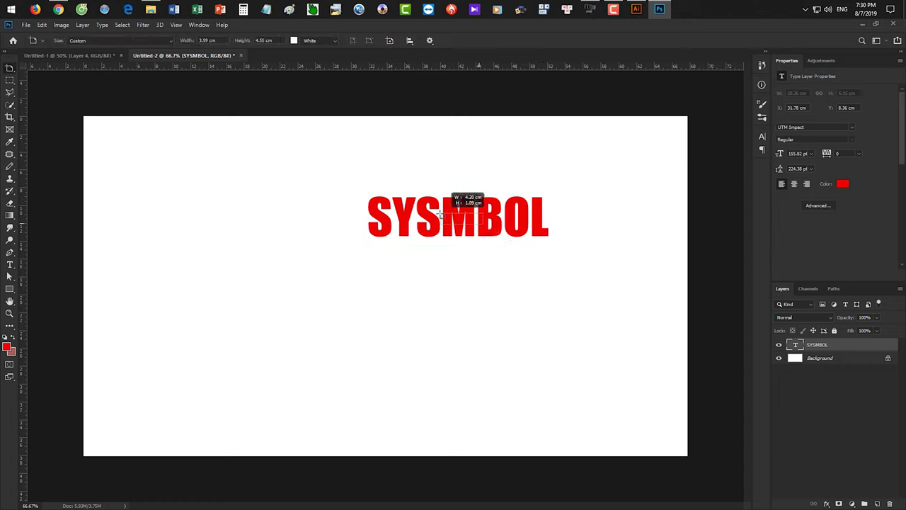
{"action": "key", "text": "shift+v"}
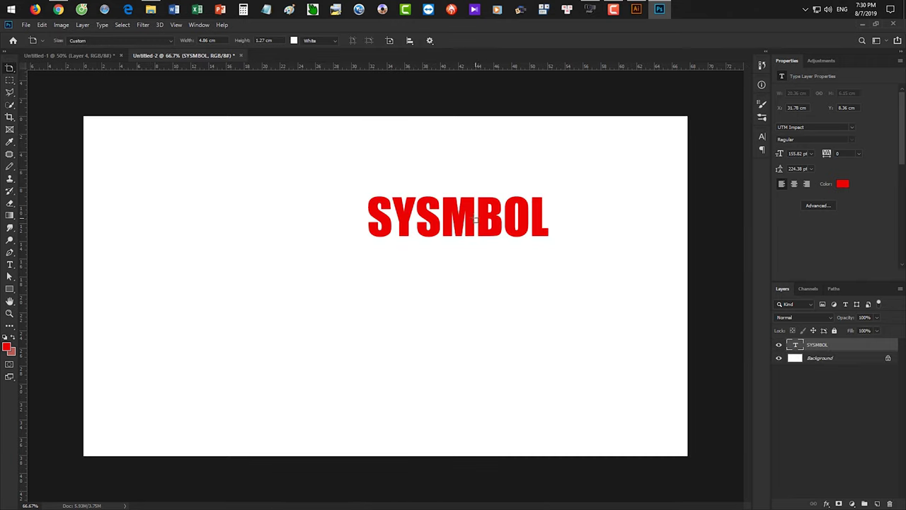
{"action": "left_click", "coordinate": [472, 219]}
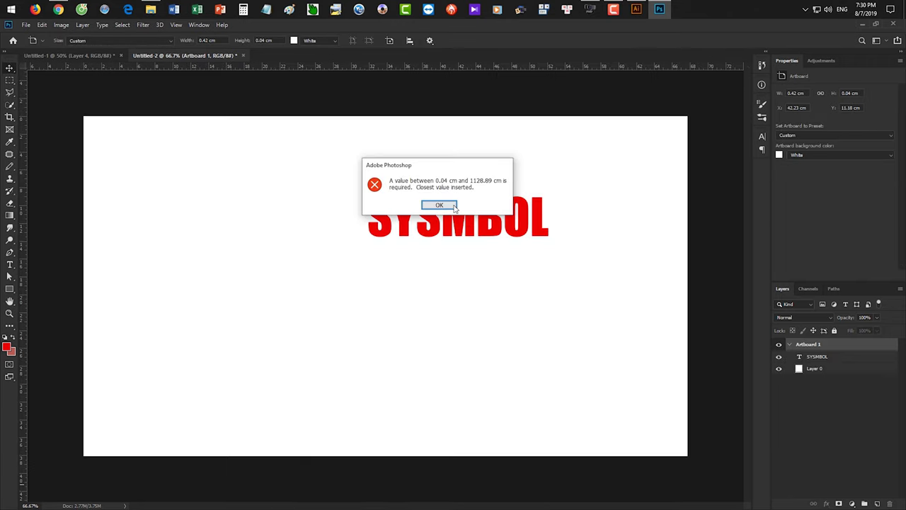
{"action": "left_click", "coordinate": [452, 205]}
{"action": "key", "text": "shift+v"}
{"action": "left_click_drag", "start_coordinate": [457, 211], "coordinate": [368, 175]}
{"action": "left_click", "coordinate": [636, 9]}
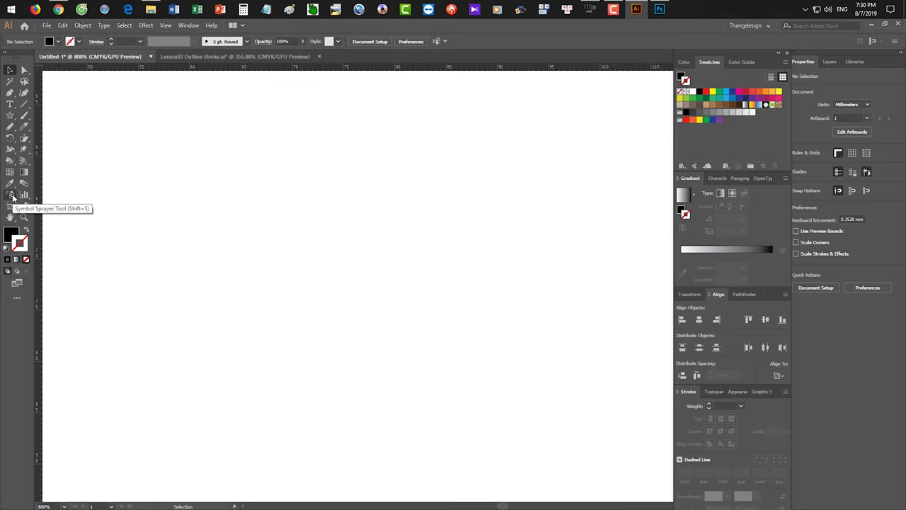
Nudge the SYSMBOL title slightly right and up, then open Illustrator's Window menu
{"action": "left_click", "coordinate": [659, 9]}
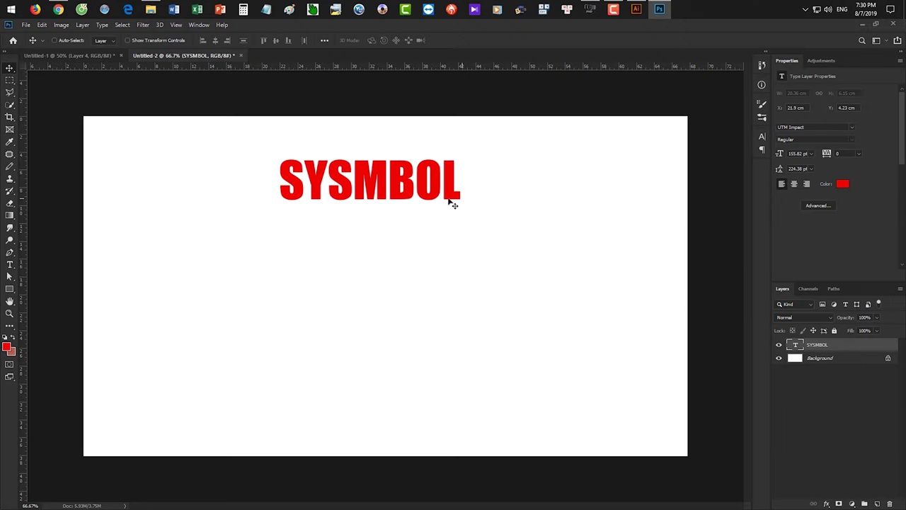
{"action": "left_click_drag", "start_coordinate": [405, 193], "coordinate": [425, 188]}
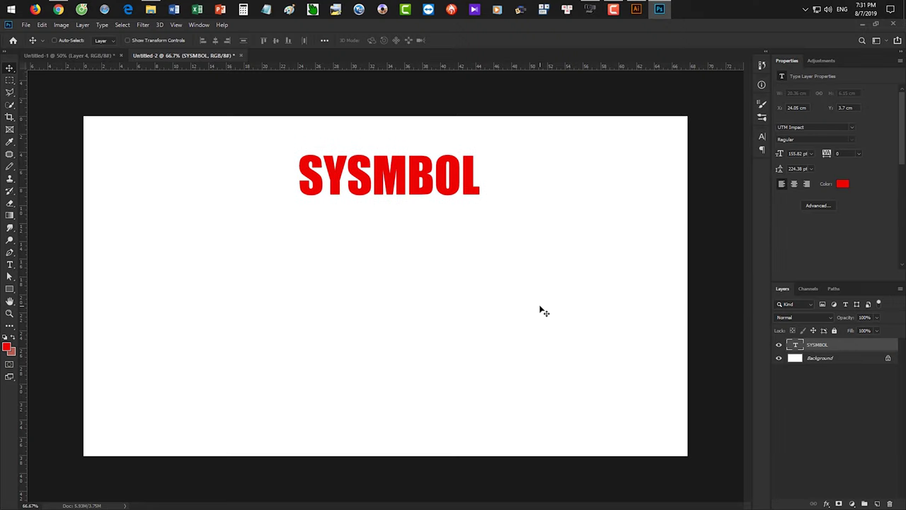
{"action": "left_click", "coordinate": [637, 10]}
{"action": "left_click", "coordinate": [189, 25]}
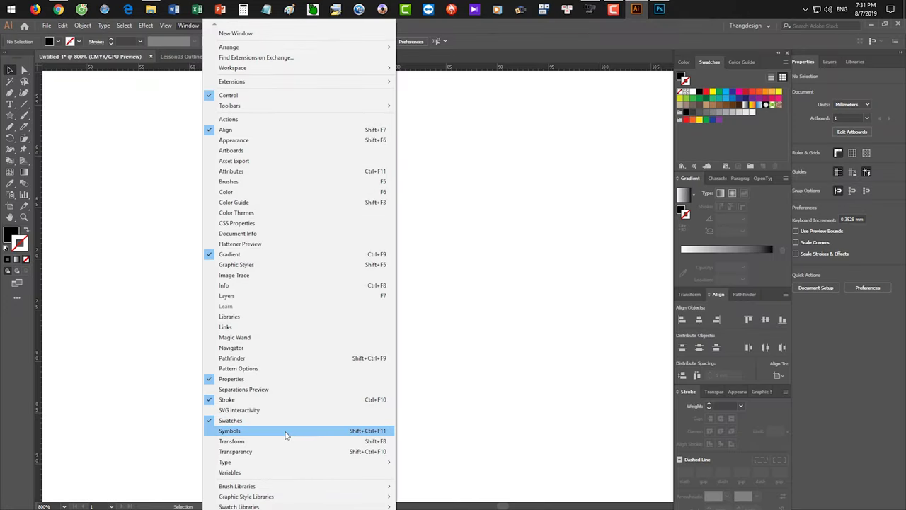
Paste the screenshot into the screenshot document and into a new Untitled-3 document
{"action": "left_click", "coordinate": [659, 9]}
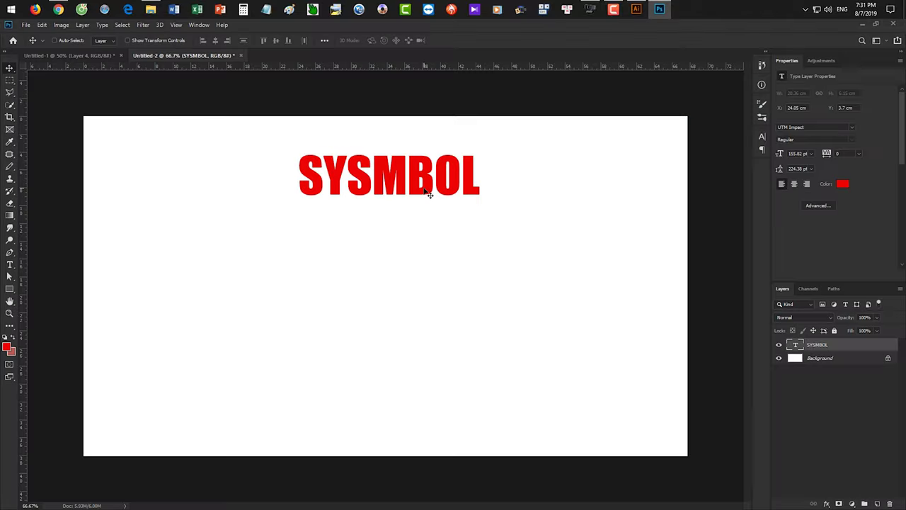
{"action": "left_click", "coordinate": [115, 55]}
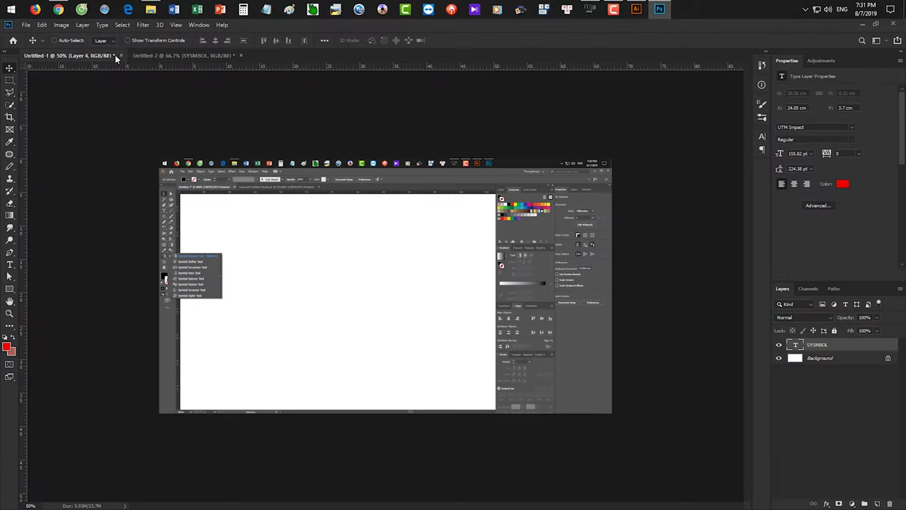
{"action": "key", "text": "ctrl+v"}
{"action": "key", "text": "ctrl+n"}
{"action": "key", "text": "Return"}
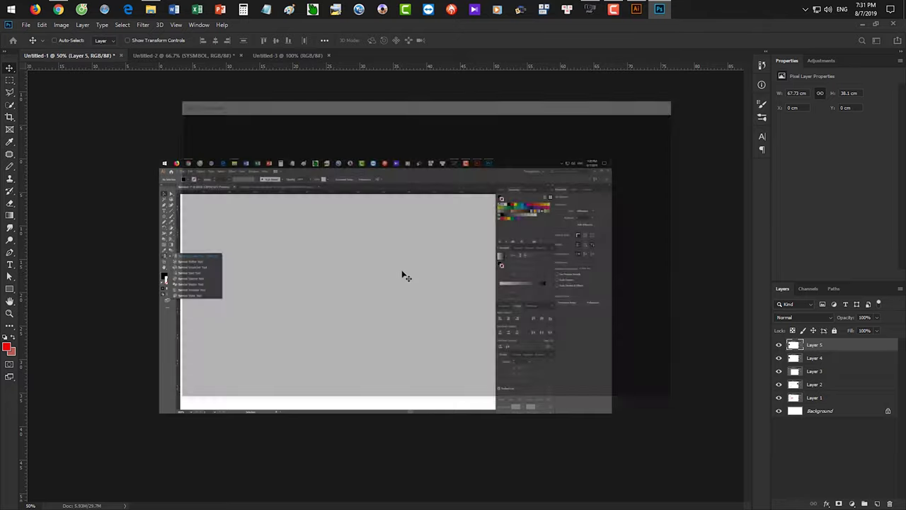
{"action": "key", "text": "ctrl+v"}
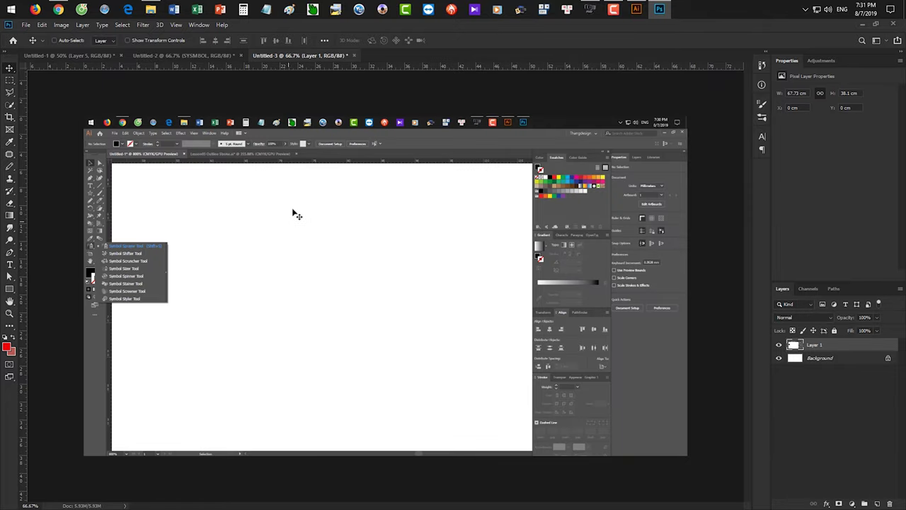
{"action": "left_click", "coordinate": [636, 8]}
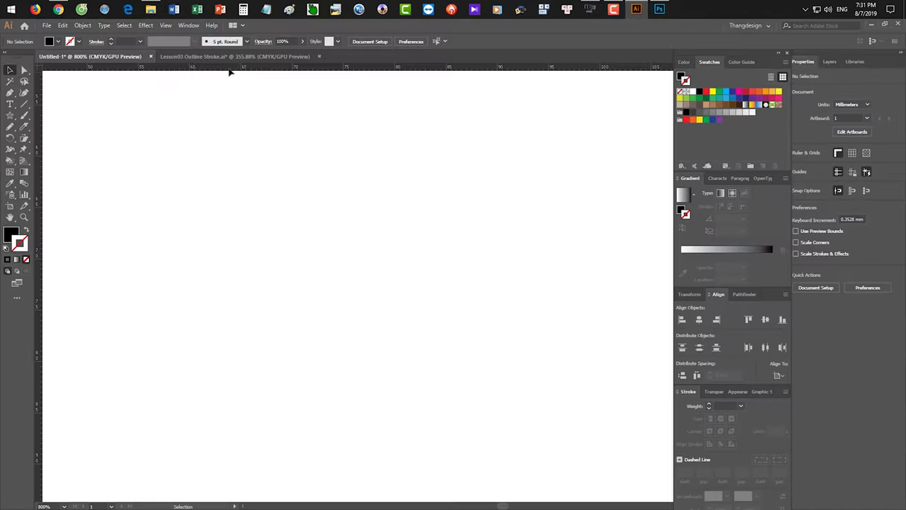
Screenshot Illustrator's open Window menu and paste it into Photoshop as a new layer
{"action": "left_click", "coordinate": [146, 25]}
{"action": "mouse_move", "coordinate": [188, 25]}
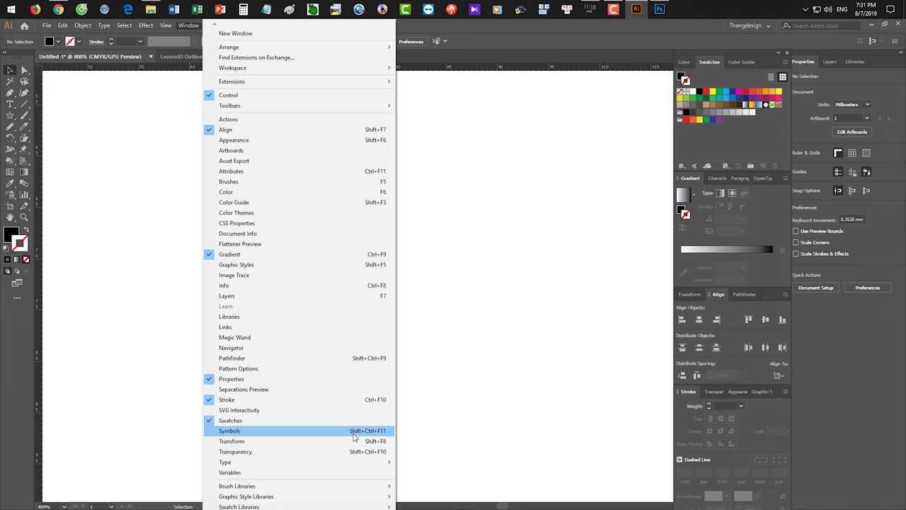
{"action": "key", "text": "Print"}
{"action": "left_click", "coordinate": [659, 8]}
{"action": "key", "text": "ctrl+v"}
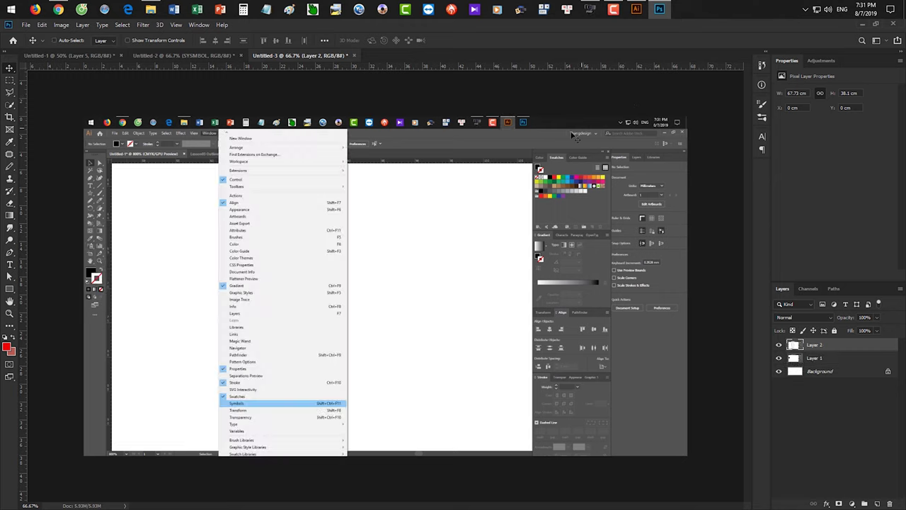
In full screen, draw red underlines under the Window title and the Symbols entry
{"action": "key", "text": "f"}
{"action": "key", "text": "f"}
{"action": "scroll", "coordinate": [239, 141], "scroll_direction": "up", "scroll_amount": 5}
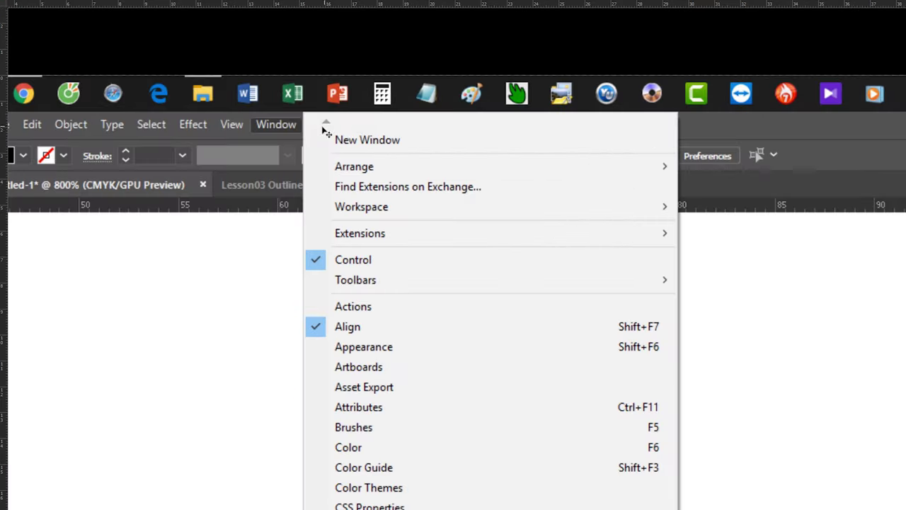
{"action": "left_click_drag", "start_coordinate": [256, 140], "coordinate": [317, 139]}
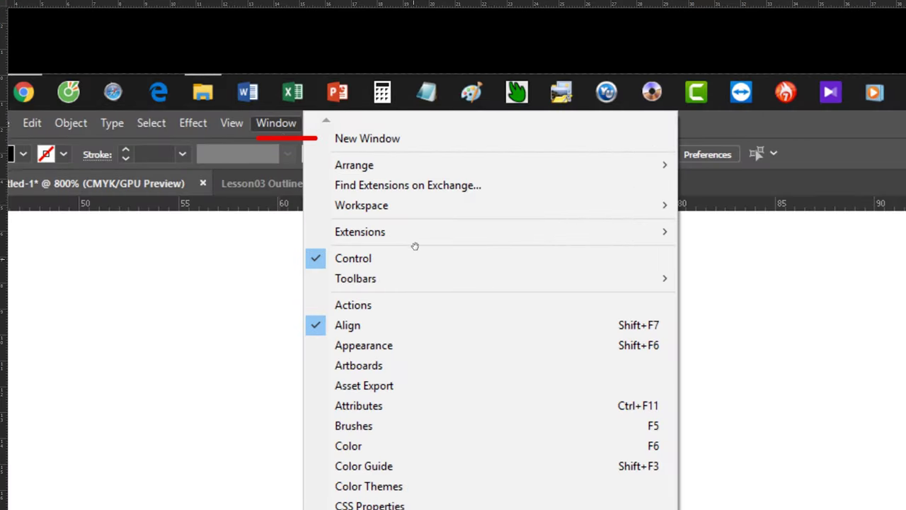
{"action": "scroll", "coordinate": [414, 246], "scroll_direction": "down", "scroll_amount": 10}
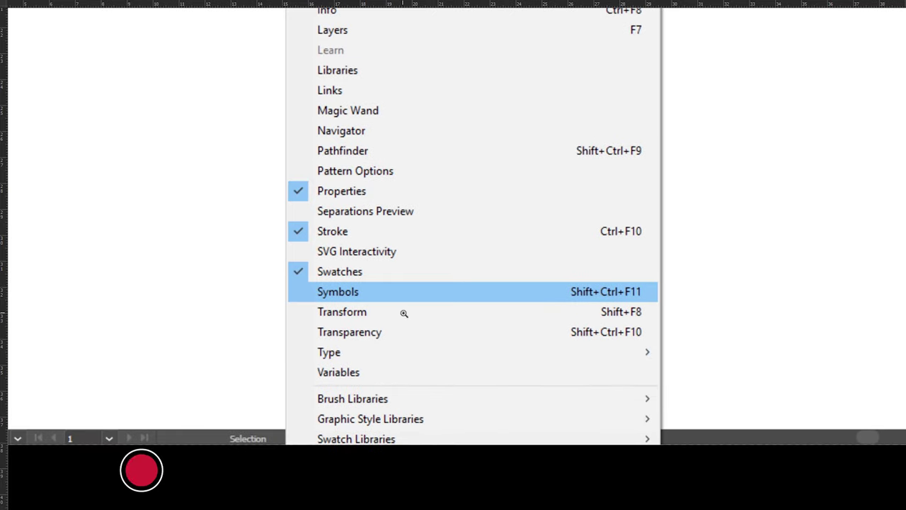
{"action": "scroll", "coordinate": [403, 312], "scroll_direction": "up", "scroll_amount": 3}
{"action": "mouse_move", "coordinate": [429, 319]}
{"action": "left_mouse_down"}
{"action": "mouse_move", "coordinate": [399, 322]}
{"action": "mouse_move", "coordinate": [359, 299]}
{"action": "left_mouse_up"}
{"action": "mouse_move", "coordinate": [213, 271]}
{"action": "left_mouse_down"}
{"action": "mouse_move", "coordinate": [791, 240]}
{"action": "mouse_move", "coordinate": [794, 271]}
{"action": "left_mouse_up"}
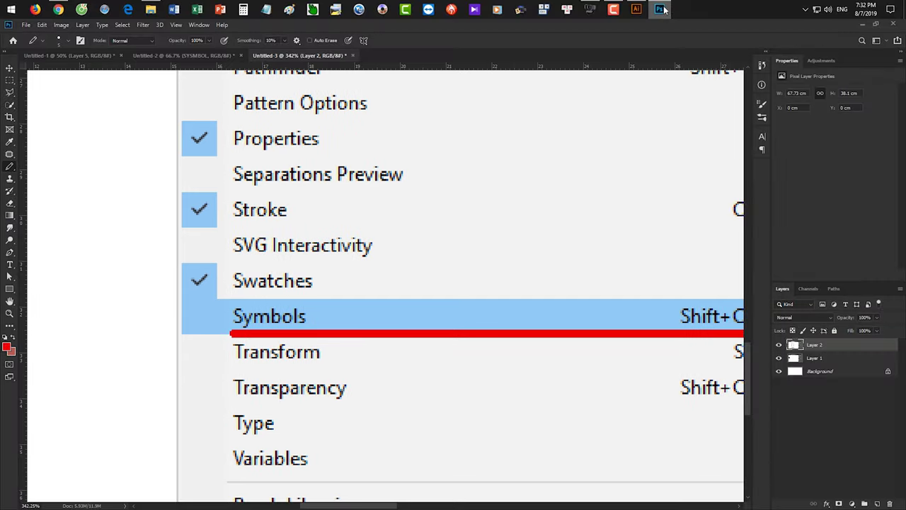
Select the Custom Shape Tool with the heart shape and centre the view on Symbols
{"action": "left_click", "coordinate": [664, 8]}
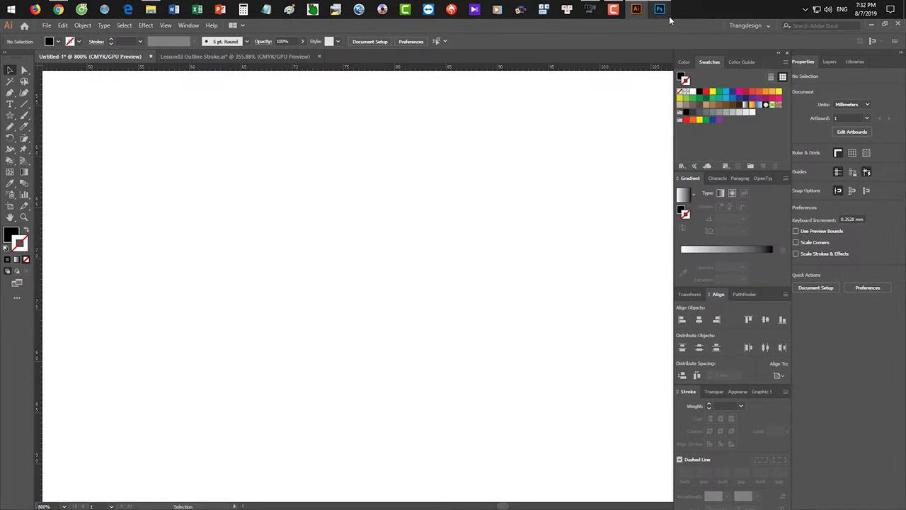
{"action": "left_click", "coordinate": [659, 9]}
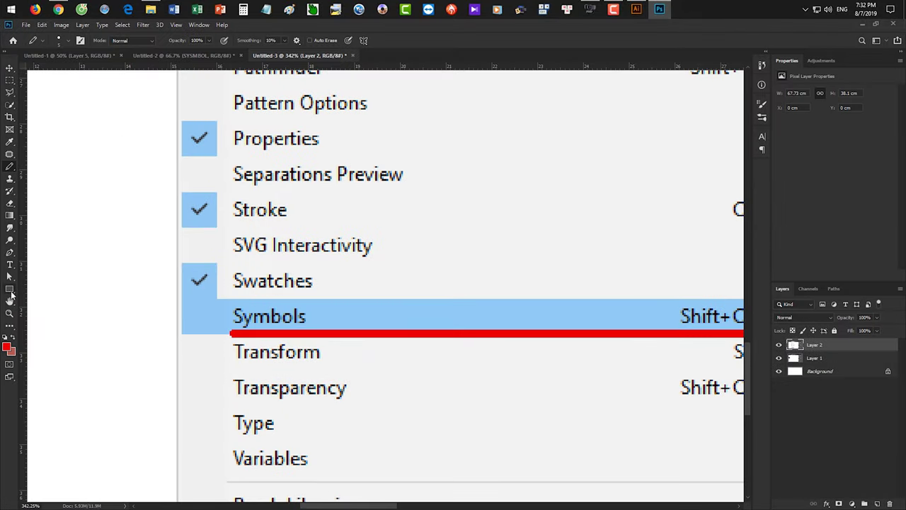
{"action": "left_click", "coordinate": [9, 289]}
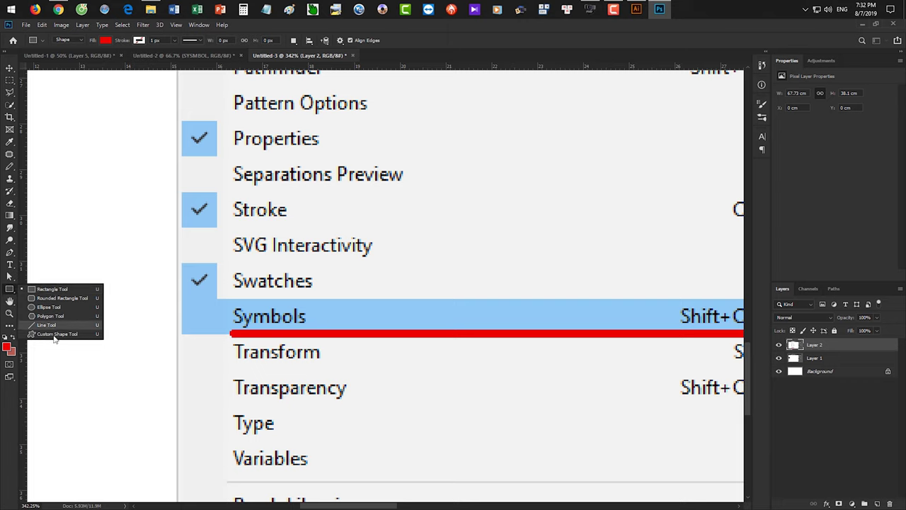
{"action": "left_click", "coordinate": [57, 334]}
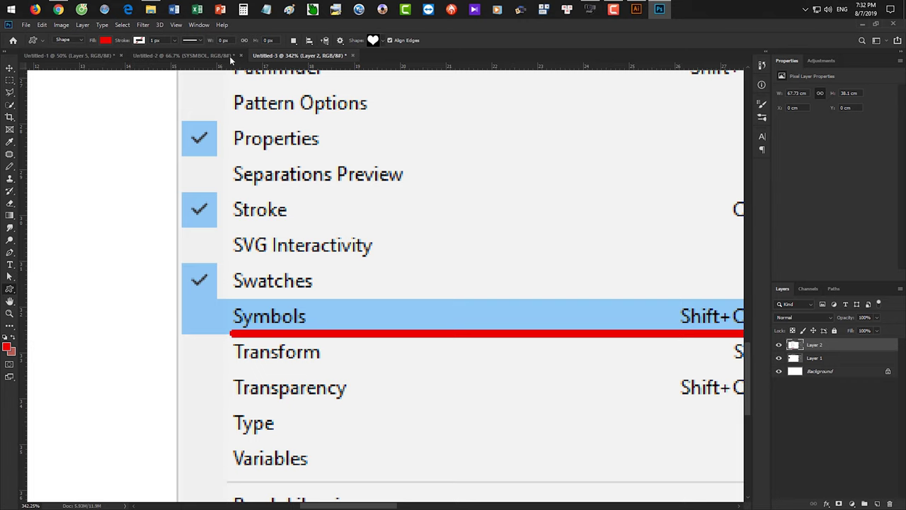
{"action": "left_click", "coordinate": [381, 41]}
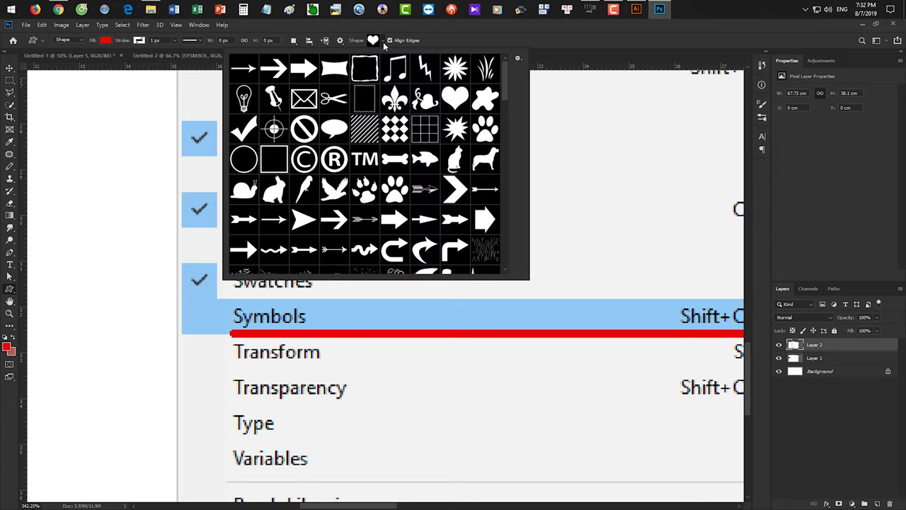
{"action": "left_click", "coordinate": [637, 9]}
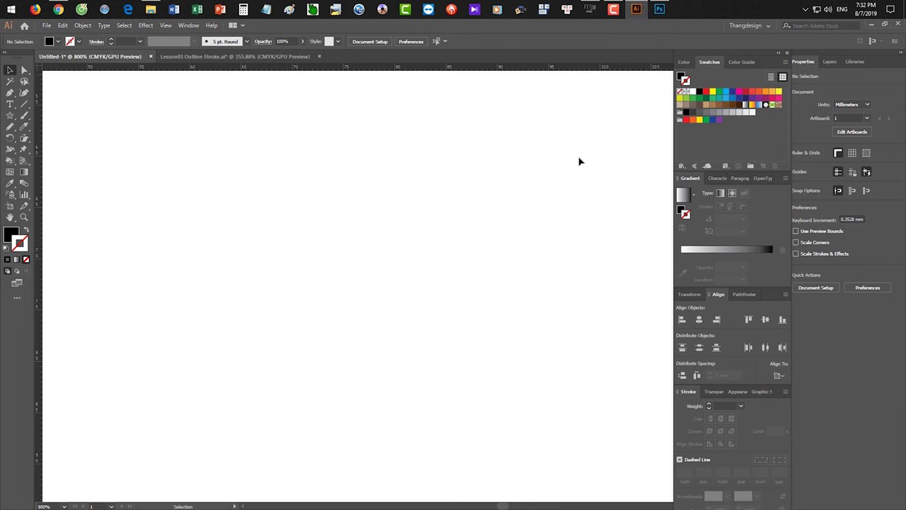
{"action": "left_click", "coordinate": [659, 8]}
{"action": "left_click_drag", "start_coordinate": [396, 323], "coordinate": [318, 307]}
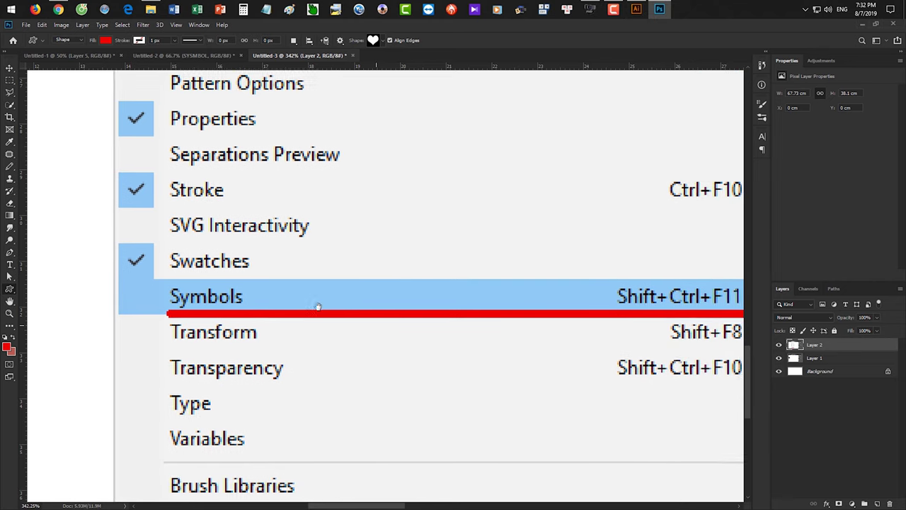
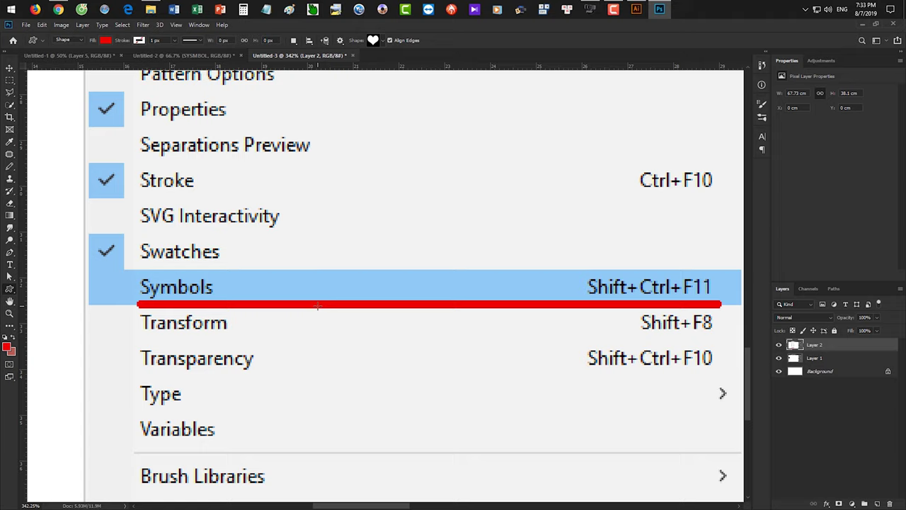
In Illustrator, view the artboard at 100% and dismiss the save dialog without saving
{"action": "left_click", "coordinate": [636, 9]}
{"action": "key", "text": "ctrl+1"}
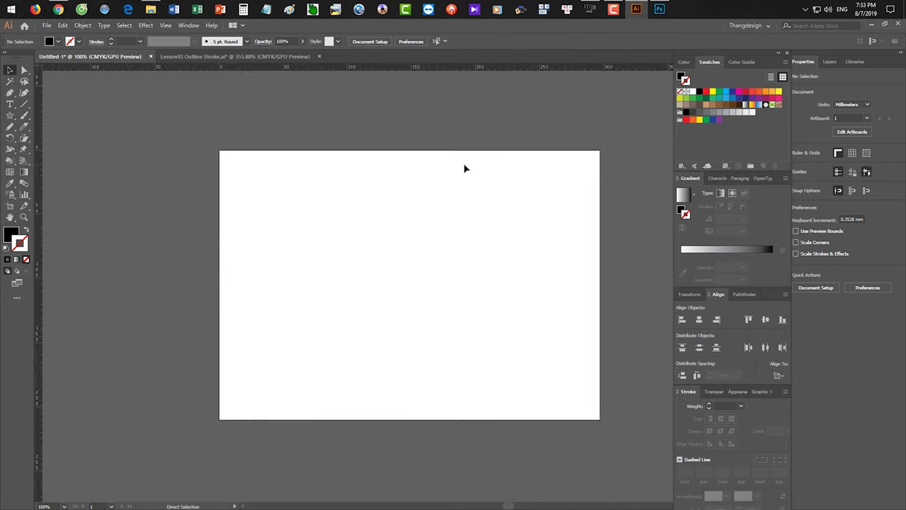
{"action": "key", "text": "ctrl+s"}
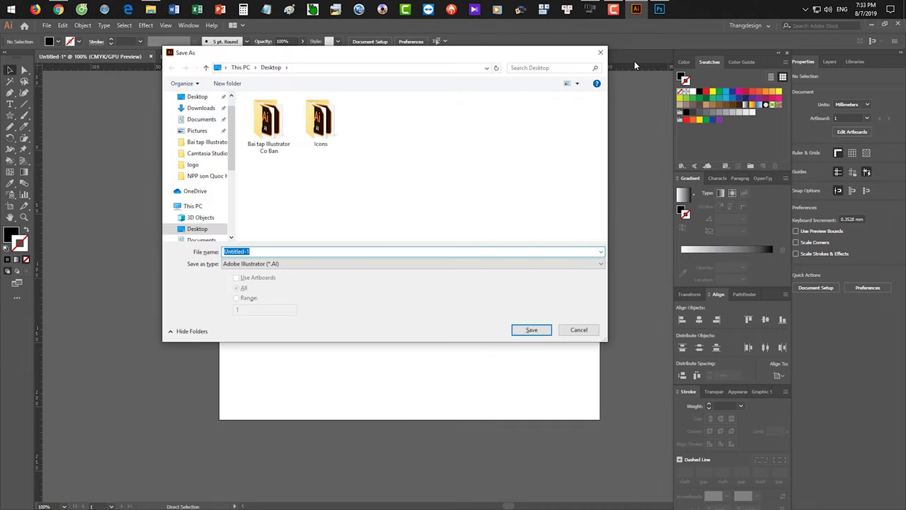
{"action": "left_click", "coordinate": [571, 335]}
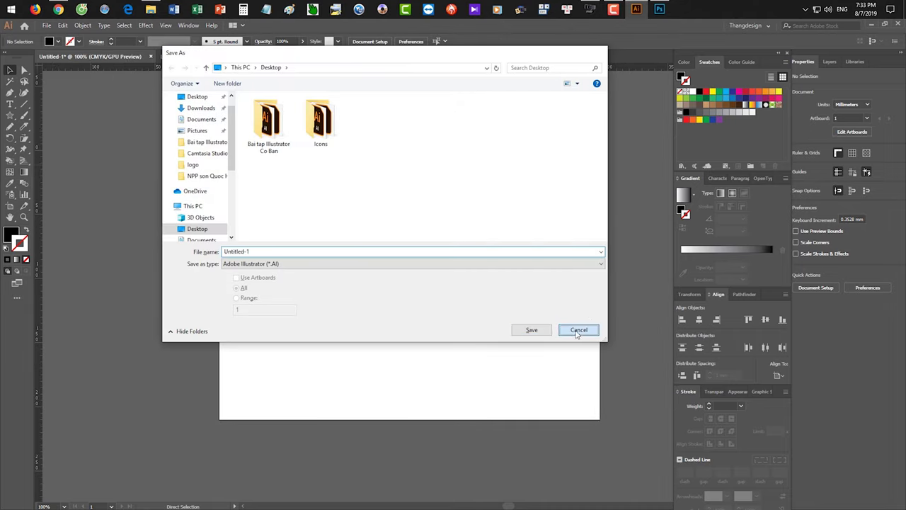
Draw a red 3×3 grid over the Symbols menu screenshot in Photoshop, then return to Illustrator
{"action": "left_click", "coordinate": [659, 8]}
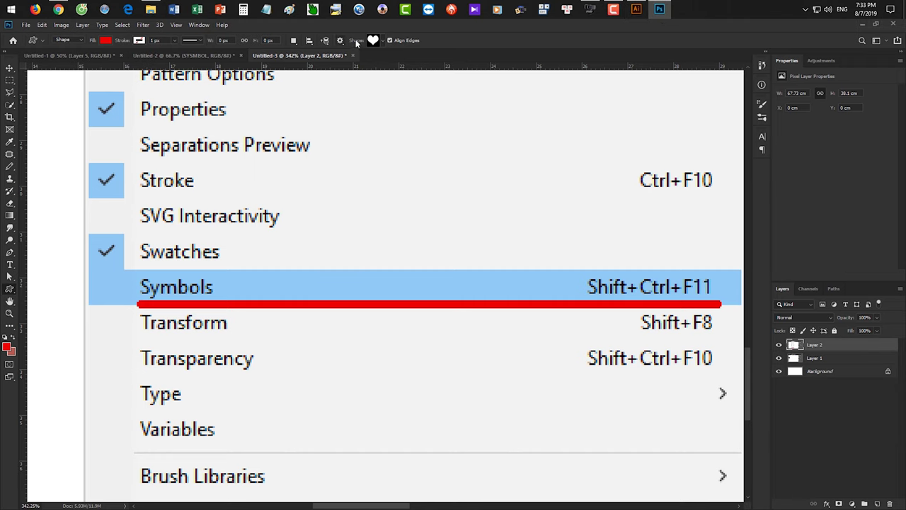
{"action": "left_click", "coordinate": [380, 40]}
{"action": "left_click", "coordinate": [423, 129]}
{"action": "left_click", "coordinate": [421, 128]}
{"action": "mouse_move", "coordinate": [368, 135]}
{"action": "left_mouse_down"}
{"action": "mouse_move", "coordinate": [444, 220]}
{"action": "mouse_move", "coordinate": [606, 279]}
{"action": "left_mouse_up"}
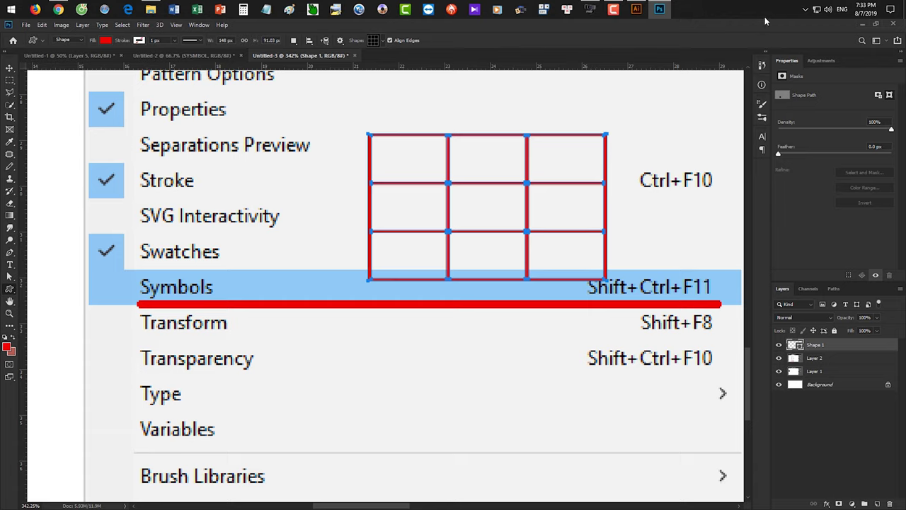
{"action": "left_click", "coordinate": [632, 11]}
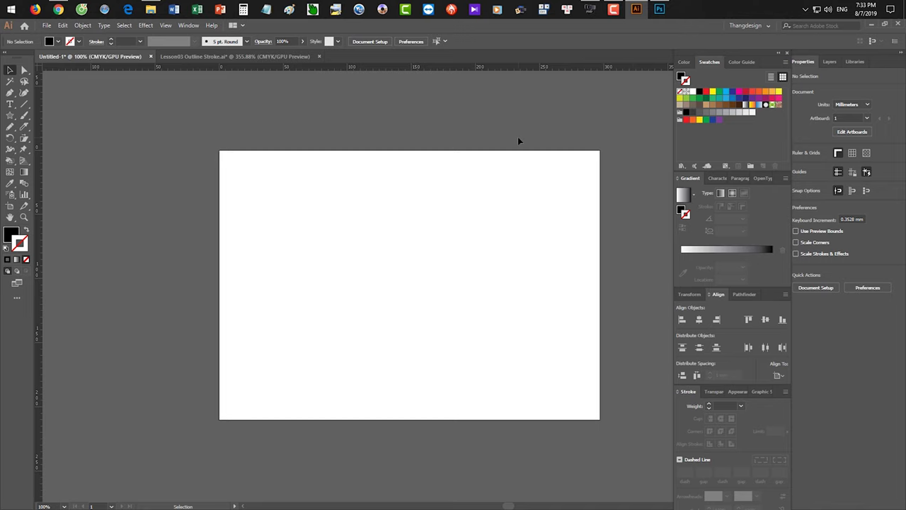
Open the Symbols panel from the Window menu and make it taller
{"action": "left_click", "coordinate": [189, 26]}
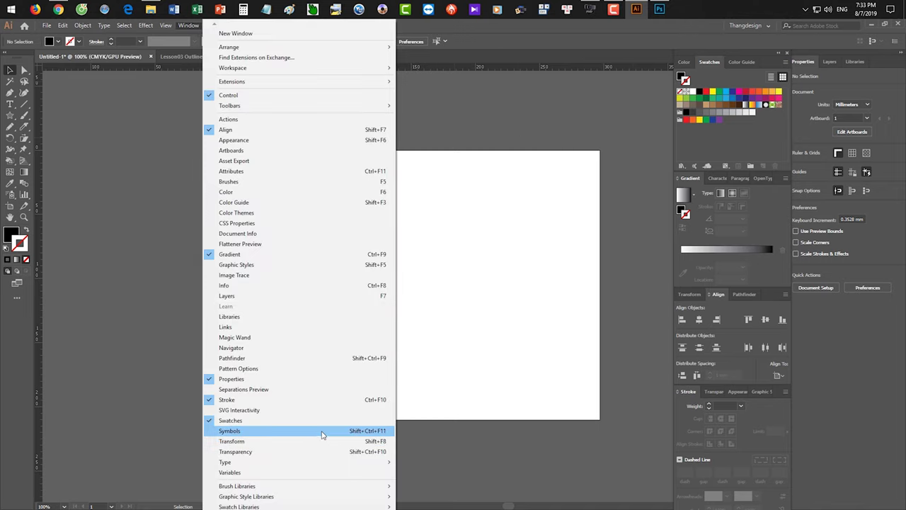
{"action": "left_click", "coordinate": [322, 434]}
{"action": "left_click_drag", "start_coordinate": [644, 124], "coordinate": [633, 239]}
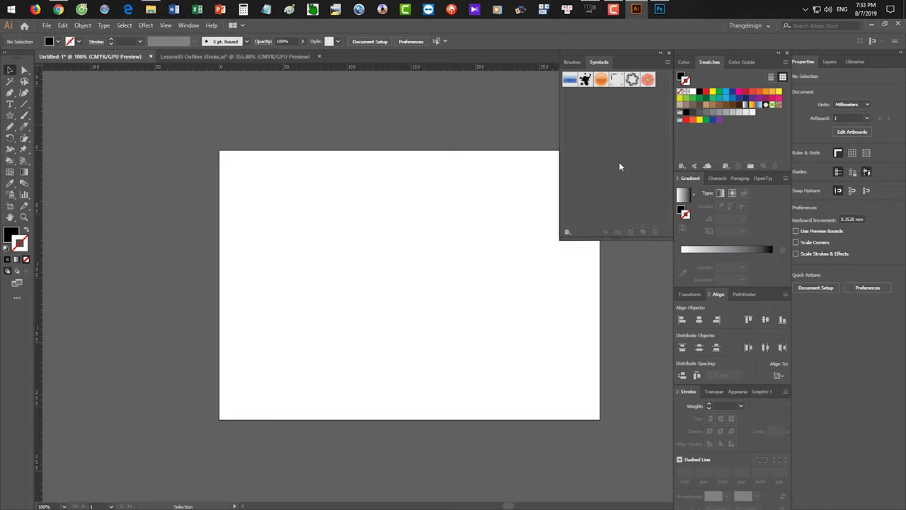
Open the 3D Symbols library, dock it beside Symbols, enlarge it and keep thumbnail view
{"action": "left_click", "coordinate": [666, 63]}
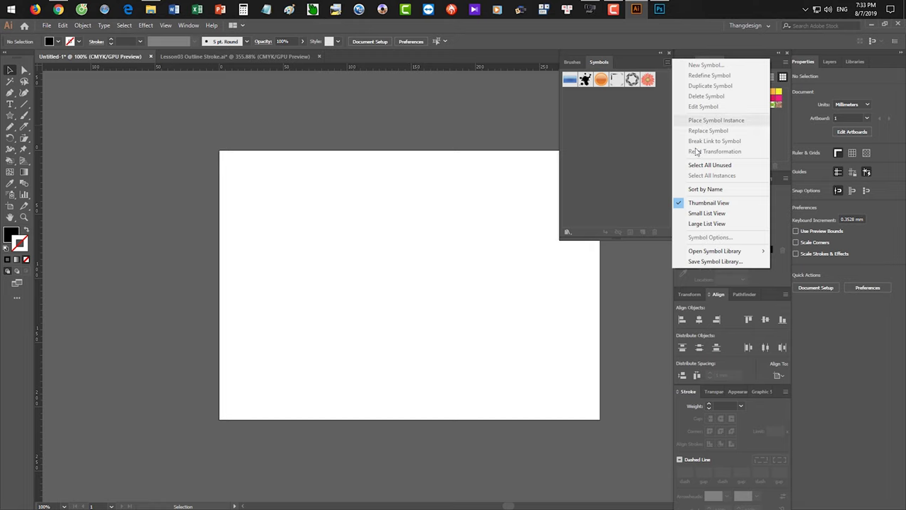
{"action": "mouse_move", "coordinate": [715, 257]}
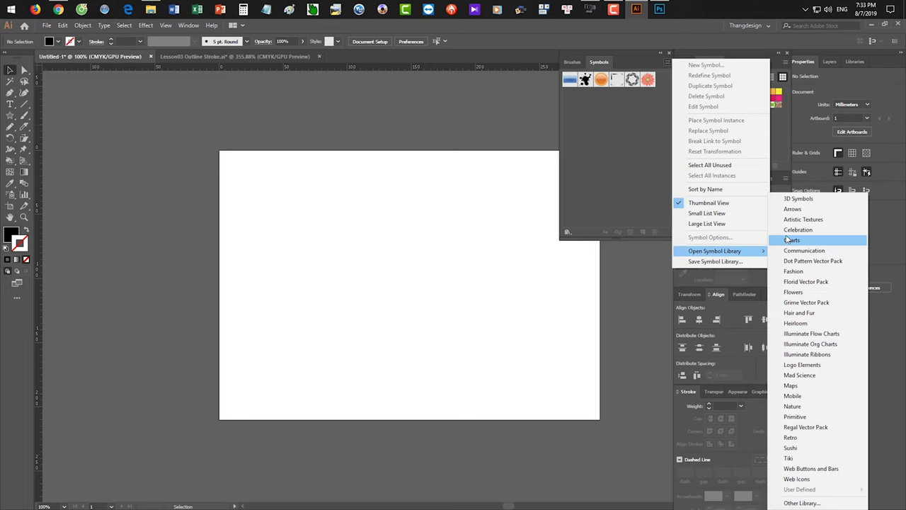
{"action": "left_click", "coordinate": [799, 199]}
{"action": "left_click_drag", "start_coordinate": [481, 240], "coordinate": [647, 253]}
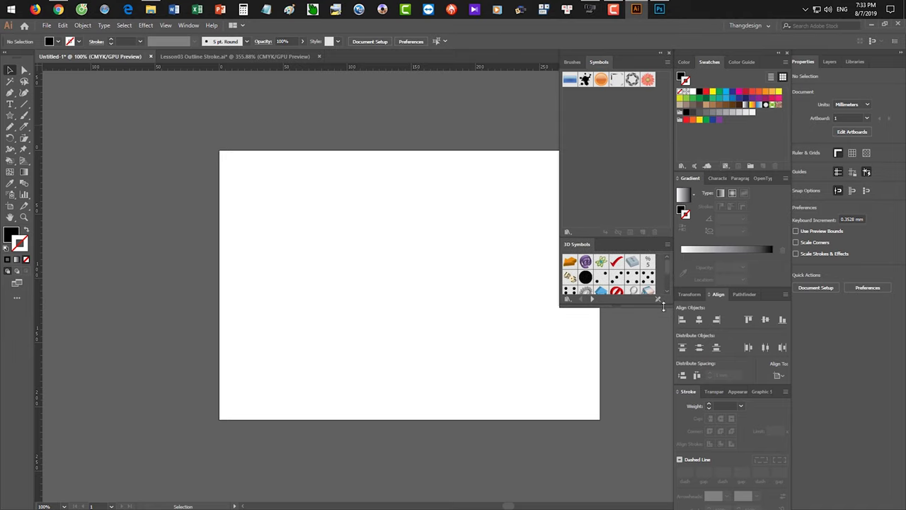
{"action": "left_click_drag", "start_coordinate": [656, 304], "coordinate": [657, 382]}
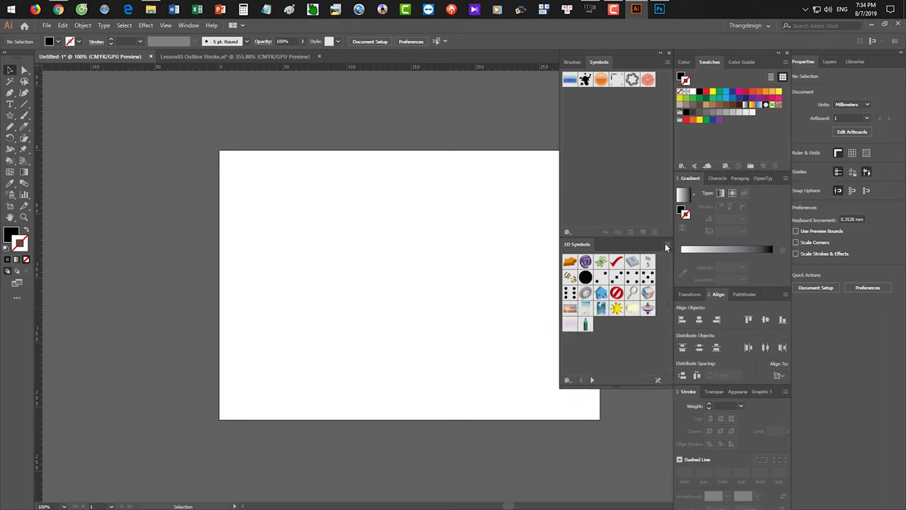
{"action": "left_click", "coordinate": [667, 245]}
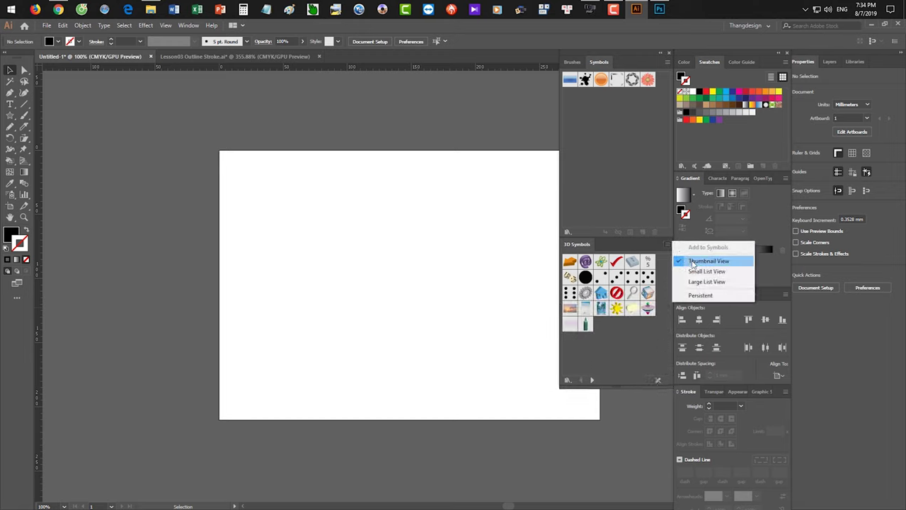
{"action": "left_click", "coordinate": [697, 260]}
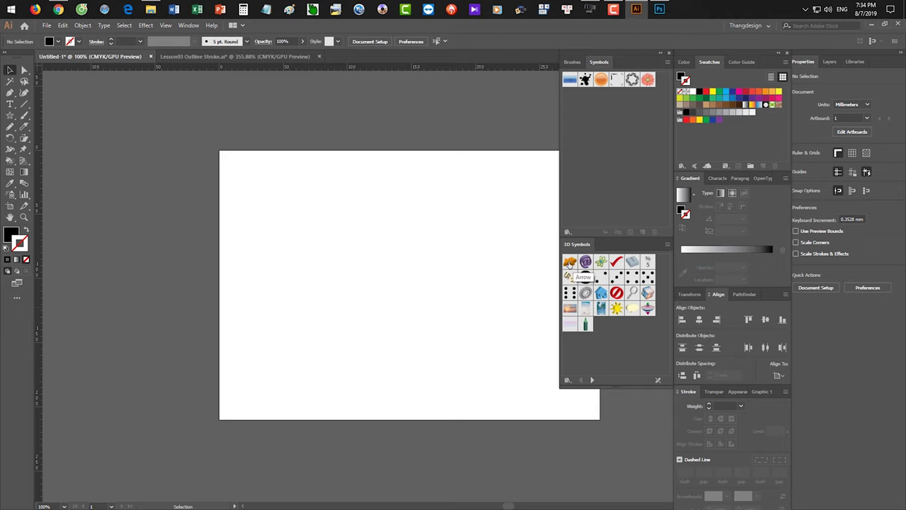
Place an enlarged orange 3D Arrow and the Dice Map 2 symbol on the artboard
{"action": "left_click_drag", "start_coordinate": [569, 264], "coordinate": [532, 320]}
{"action": "left_click_drag", "start_coordinate": [471, 283], "coordinate": [381, 246]}
{"action": "left_click_drag", "start_coordinate": [600, 277], "coordinate": [477, 311]}
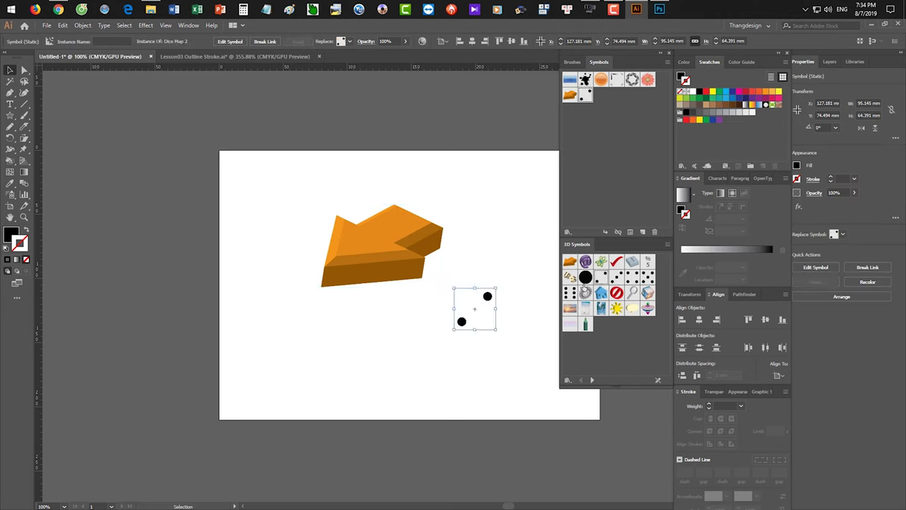
From the Arrows library, add a small red arrow and a curved gradient arrow
{"action": "left_click", "coordinate": [592, 380]}
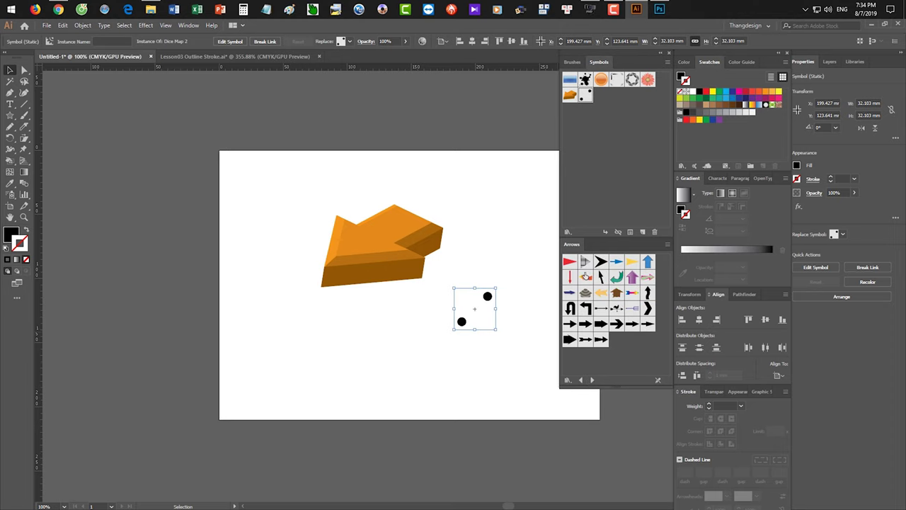
{"action": "left_click_drag", "start_coordinate": [569, 261], "coordinate": [376, 328]}
{"action": "left_click_drag", "start_coordinate": [585, 277], "coordinate": [516, 386]}
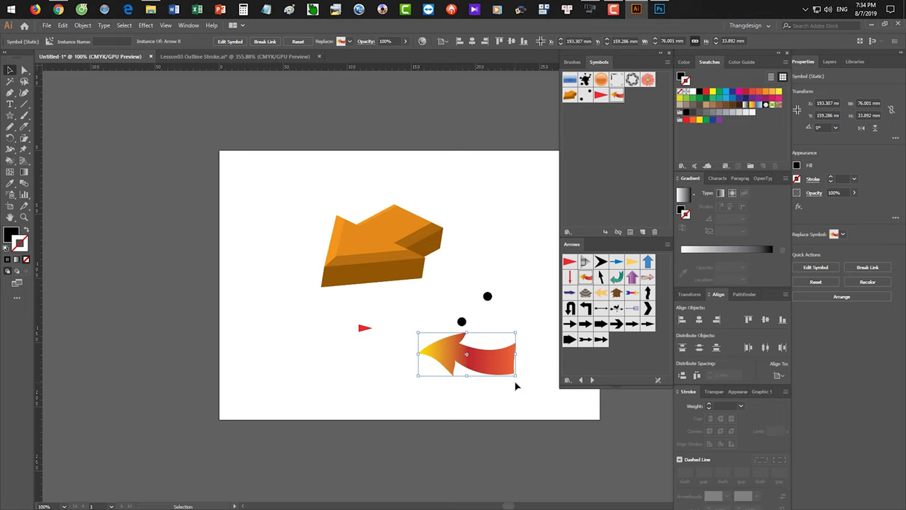
{"action": "left_click", "coordinate": [592, 380]}
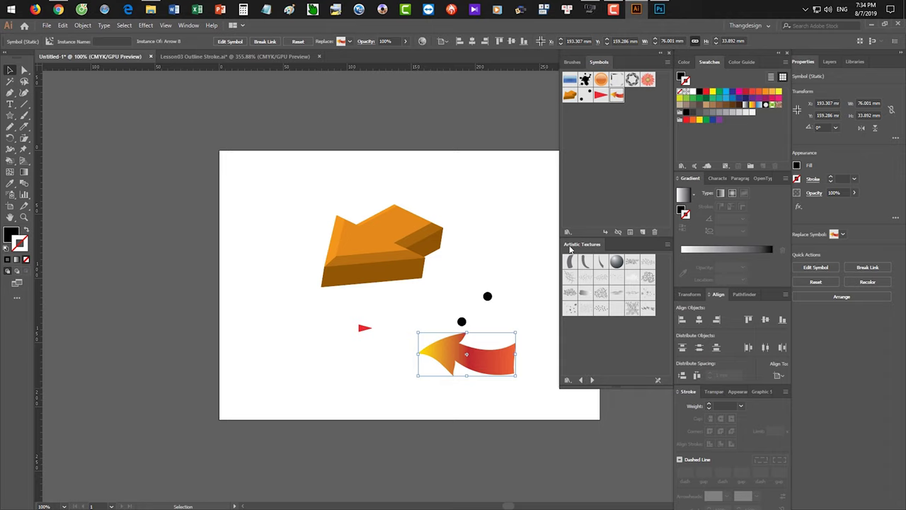
Add crosshatch, swirl and stipple symbols from Artistic Textures, then move on to the Celebration library
{"action": "left_click_drag", "start_coordinate": [570, 276], "coordinate": [436, 217]}
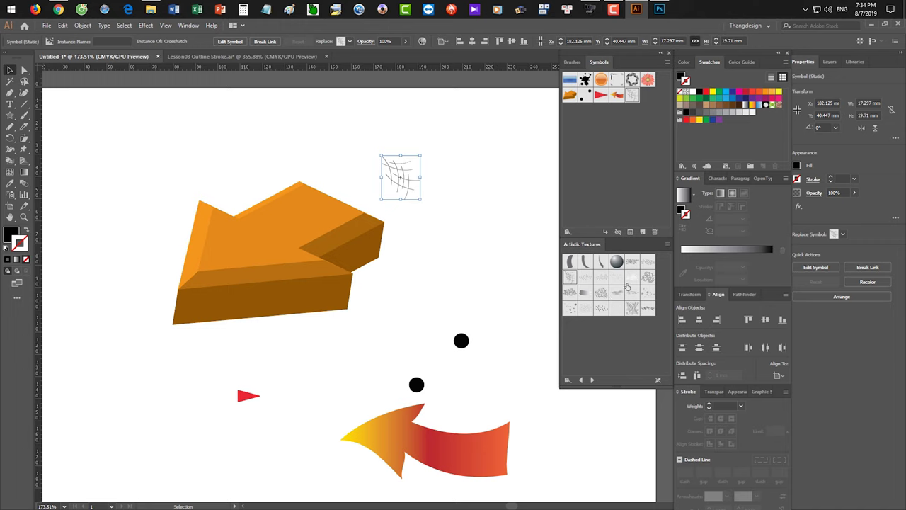
{"action": "left_click_drag", "start_coordinate": [565, 276], "coordinate": [464, 253]}
{"action": "left_click", "coordinate": [481, 299]}
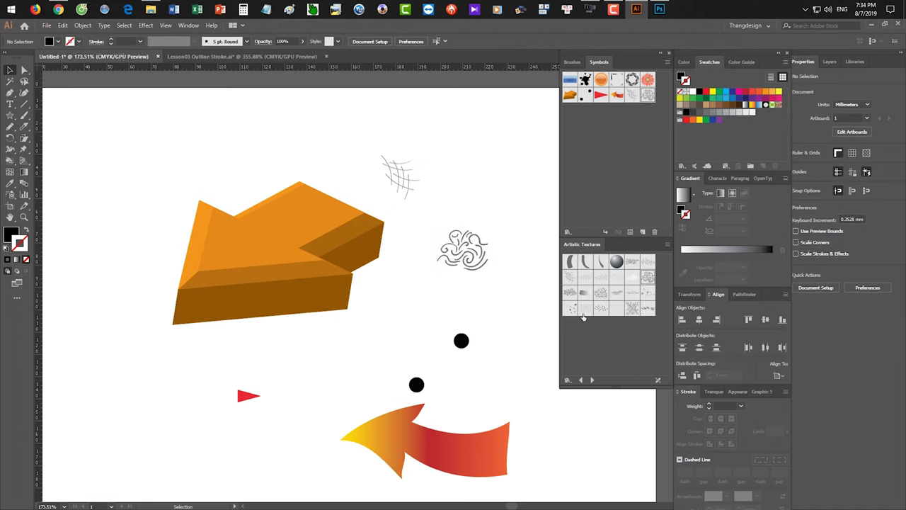
{"action": "left_click_drag", "start_coordinate": [551, 313], "coordinate": [493, 318]}
{"action": "left_click", "coordinate": [591, 380]}
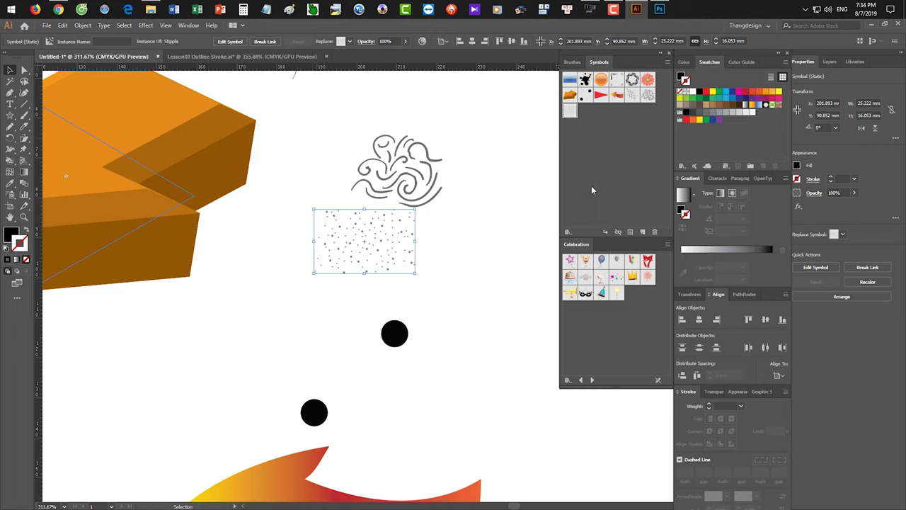
Place the star balloon, cake, party hat, red bow and fireworks Celebration symbols
{"action": "left_click_drag", "start_coordinate": [499, 278], "coordinate": [471, 275]}
{"action": "left_click_drag", "start_coordinate": [570, 276], "coordinate": [239, 324]}
{"action": "left_click_drag", "start_coordinate": [601, 292], "coordinate": [368, 184]}
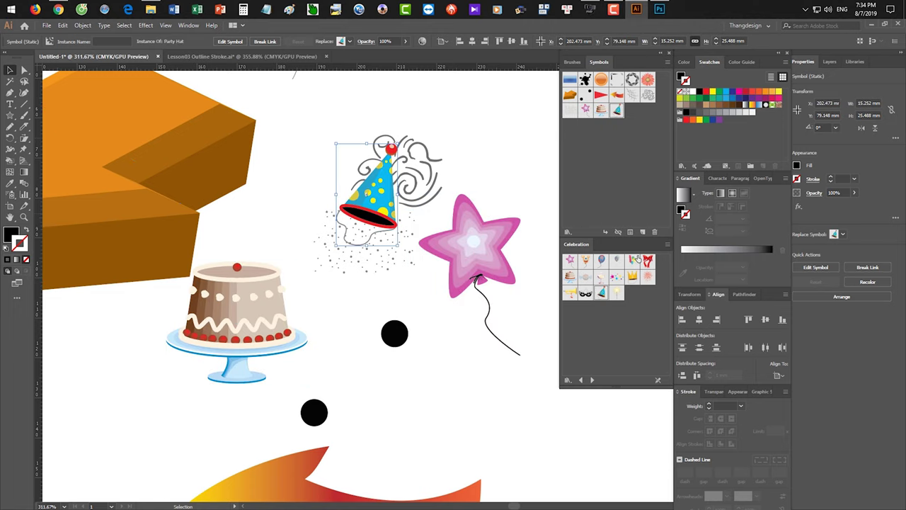
{"action": "left_click_drag", "start_coordinate": [648, 262], "coordinate": [406, 337]}
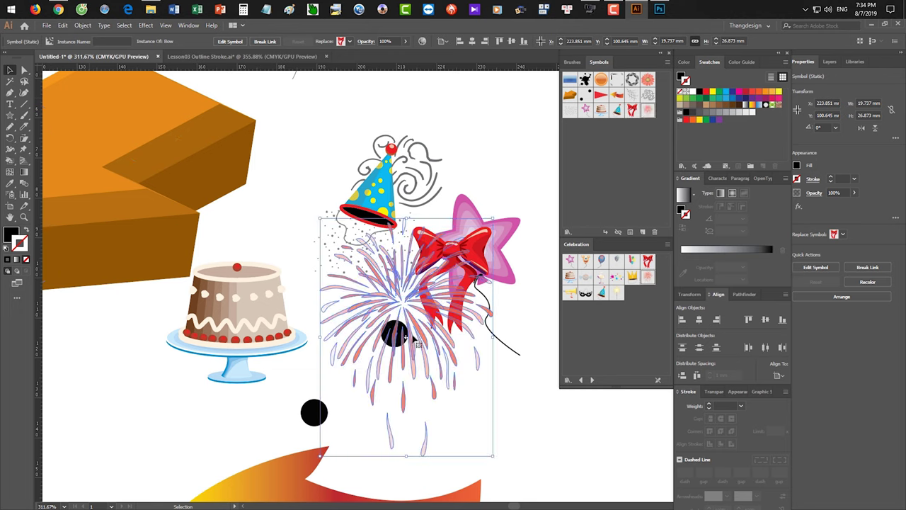
{"action": "left_click", "coordinate": [538, 417]}
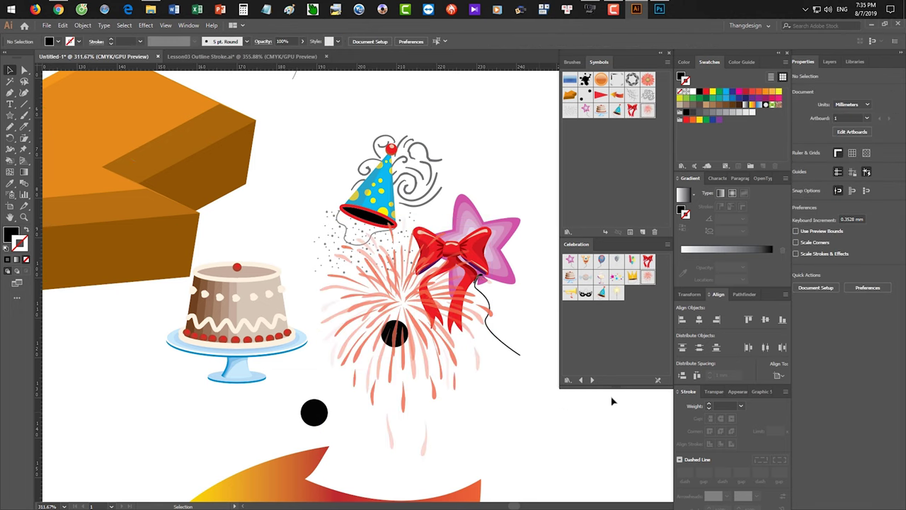
From the Charts library, add parallelogram, diamond and cylinder shapes plus a down arrow
{"action": "left_click", "coordinate": [592, 380]}
{"action": "left_click_drag", "start_coordinate": [573, 259], "coordinate": [399, 146]}
{"action": "left_click_drag", "start_coordinate": [399, 146], "coordinate": [300, 254]}
{"action": "left_click_drag", "start_coordinate": [583, 263], "coordinate": [411, 164]}
{"action": "left_click_drag", "start_coordinate": [596, 261], "coordinate": [208, 144]}
{"action": "left_click_drag", "start_coordinate": [631, 278], "coordinate": [200, 221]}
Place the cell phone symbol from the Communication library and nudge it up-left
{"action": "left_click", "coordinate": [399, 319]}
{"action": "left_click", "coordinate": [592, 379]}
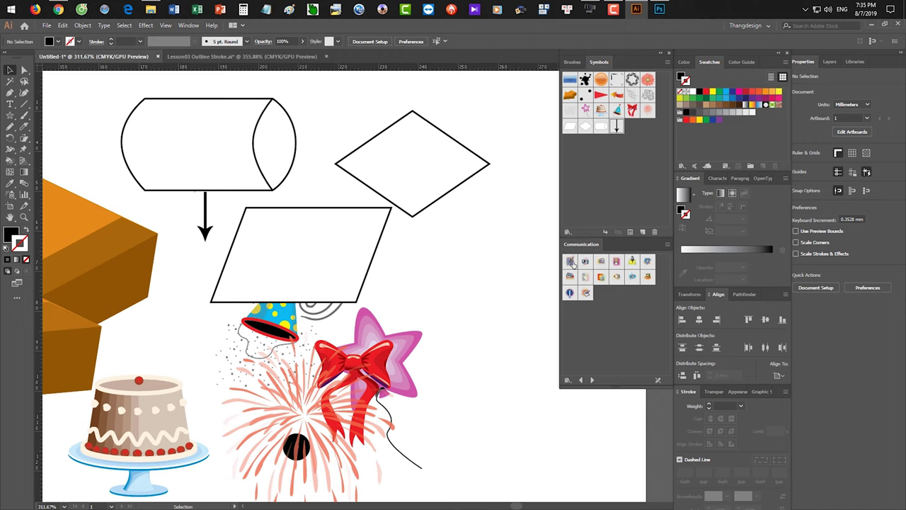
{"action": "left_click_drag", "start_coordinate": [570, 260], "coordinate": [473, 322]}
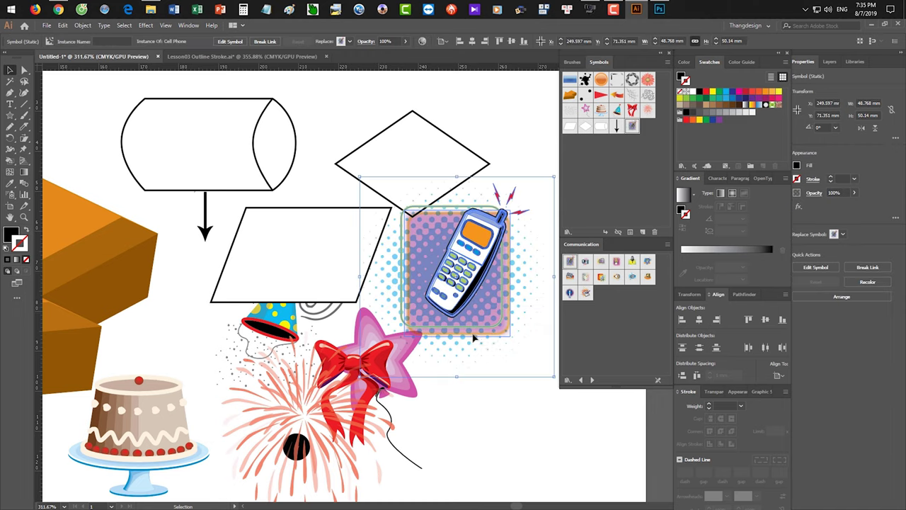
{"action": "left_click", "coordinate": [510, 394]}
{"action": "left_click_drag", "start_coordinate": [485, 392], "coordinate": [346, 311]}
{"action": "mouse_move", "coordinate": [360, 215]}
{"action": "left_mouse_down"}
{"action": "mouse_move", "coordinate": [320, 166]}
{"action": "mouse_move", "coordinate": [347, 208]}
{"action": "left_mouse_up"}
{"action": "left_click", "coordinate": [373, 272]}
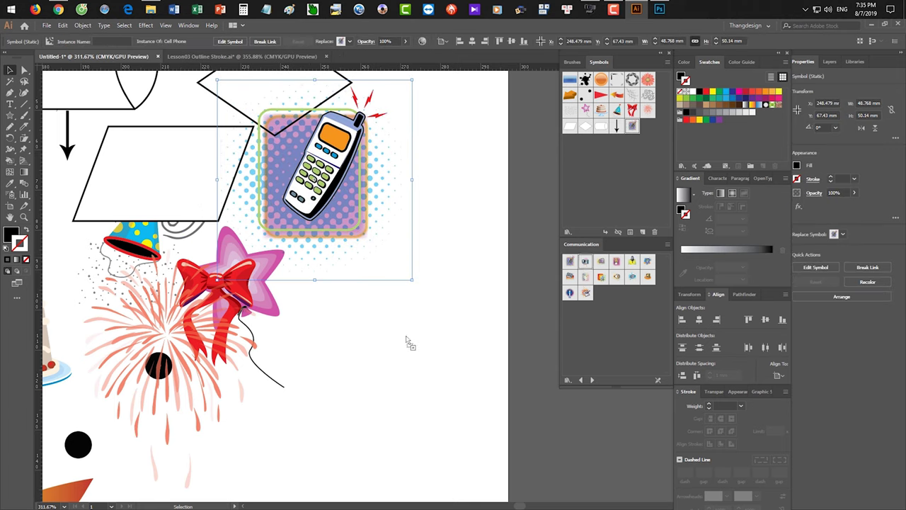
Add the desktop computer, fax and fiber optics Communication symbols
{"action": "left_click_drag", "start_coordinate": [407, 341], "coordinate": [375, 367]}
{"action": "left_click", "coordinate": [489, 225]}
{"action": "left_click_drag", "start_coordinate": [600, 262], "coordinate": [421, 207]}
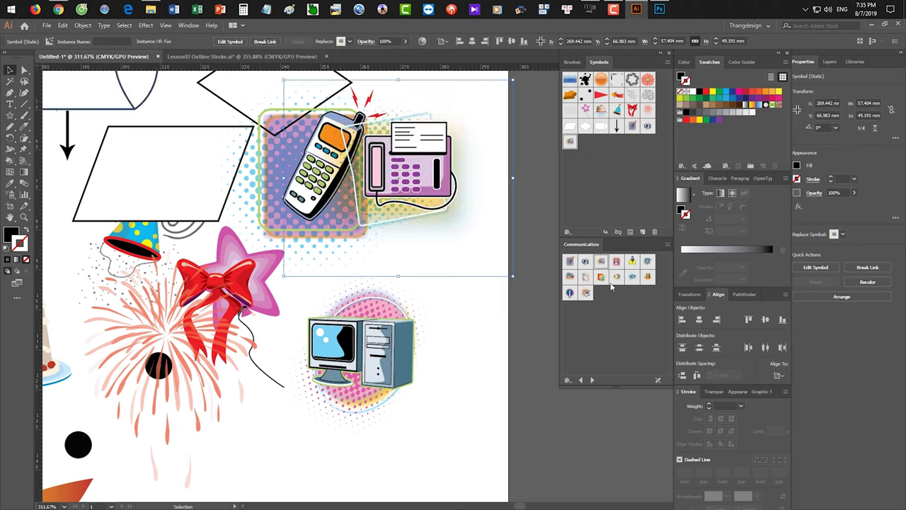
{"action": "left_click_drag", "start_coordinate": [298, 423], "coordinate": [298, 423]}
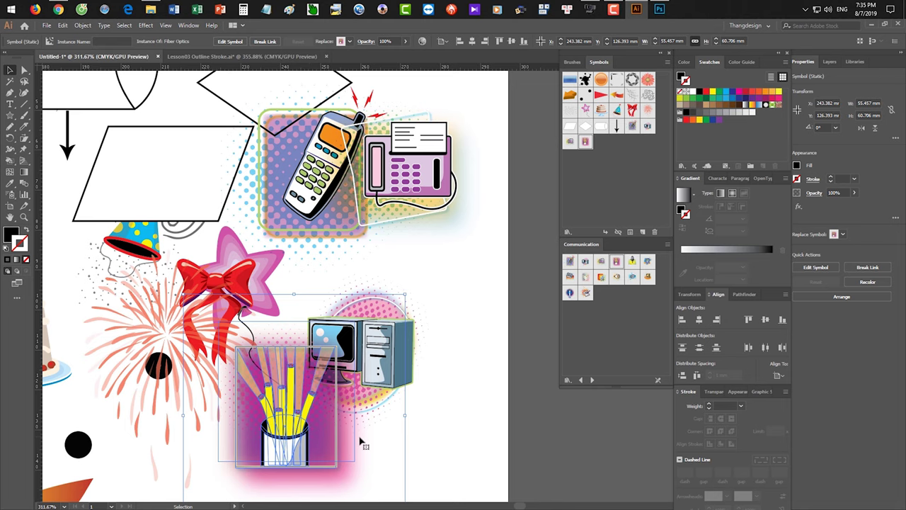
{"action": "left_click", "coordinate": [420, 445]}
{"action": "scroll", "coordinate": [415, 453], "scroll_direction": "down", "scroll_amount": 5}
Add the microphone, pager, Power Lines below the pager, and a Satellite Dish beside it
{"action": "left_click_drag", "start_coordinate": [632, 262], "coordinate": [492, 197]}
{"action": "left_click", "coordinate": [499, 346]}
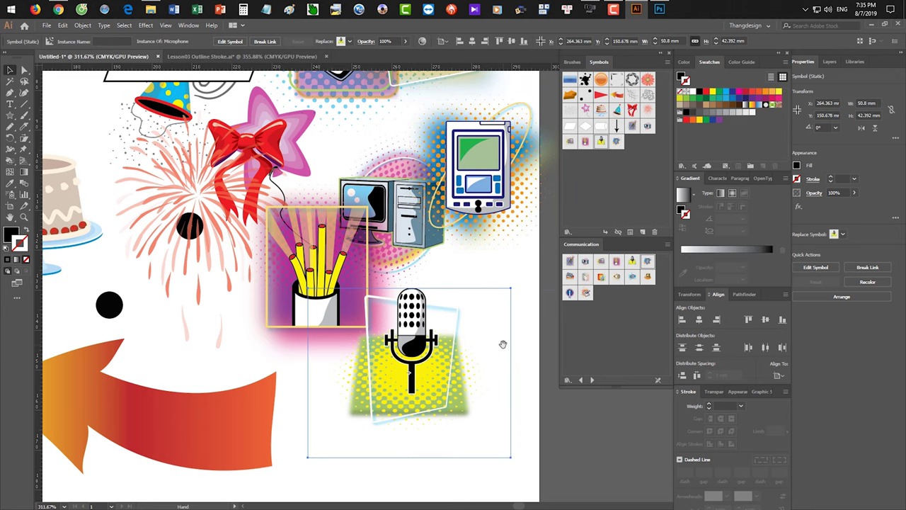
{"action": "scroll", "coordinate": [500, 313], "scroll_direction": "right", "scroll_amount": 1}
{"action": "left_click_drag", "start_coordinate": [569, 291], "coordinate": [290, 431]}
{"action": "left_click_drag", "start_coordinate": [583, 277], "coordinate": [301, 362]}
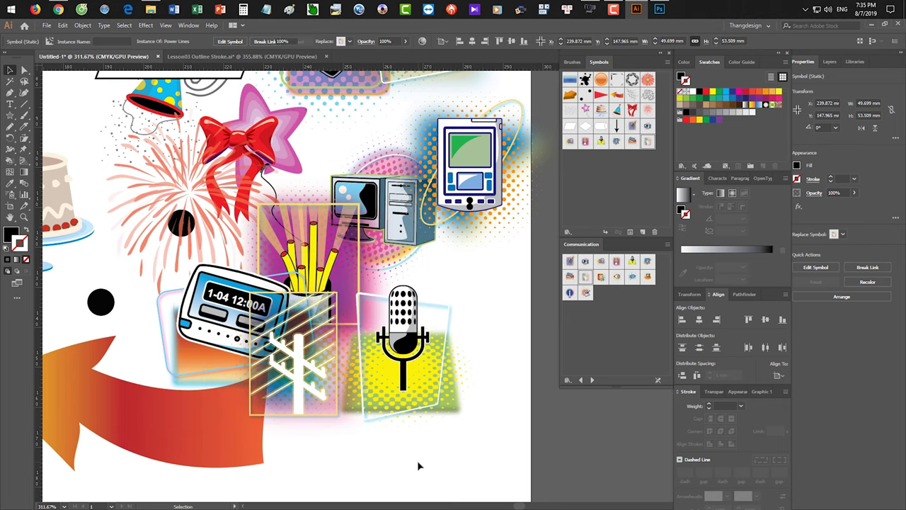
{"action": "left_click_drag", "start_coordinate": [418, 464], "coordinate": [397, 451]}
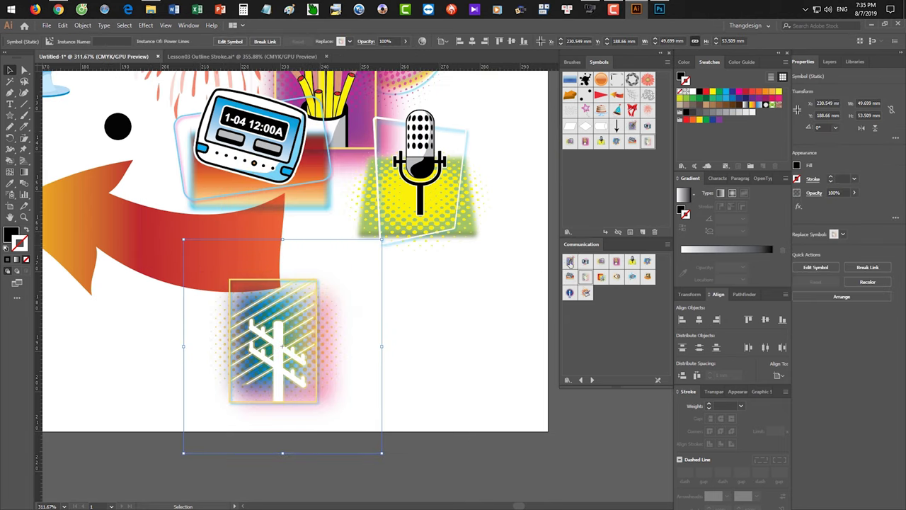
{"action": "left_click_drag", "start_coordinate": [600, 277], "coordinate": [439, 340]}
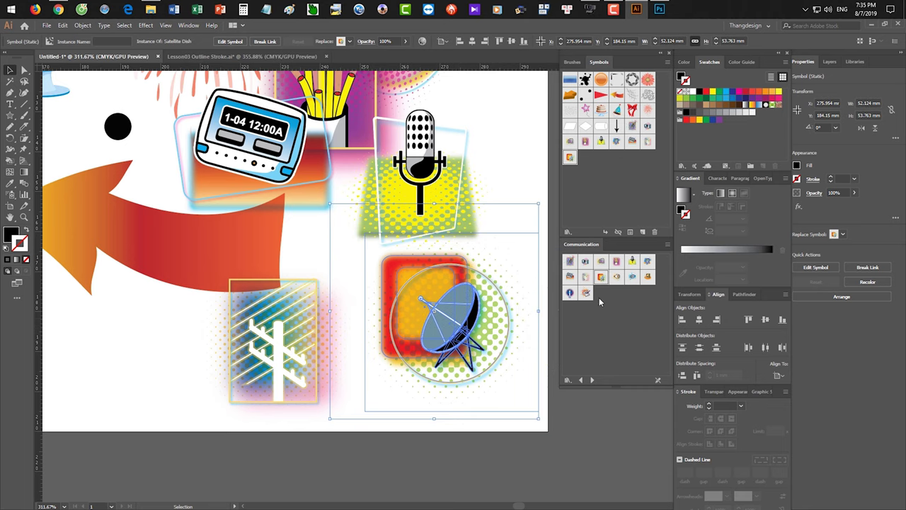
Open the Dot Pattern Vector Pack library, zoom out, and select all the artwork
{"action": "left_click", "coordinate": [589, 380]}
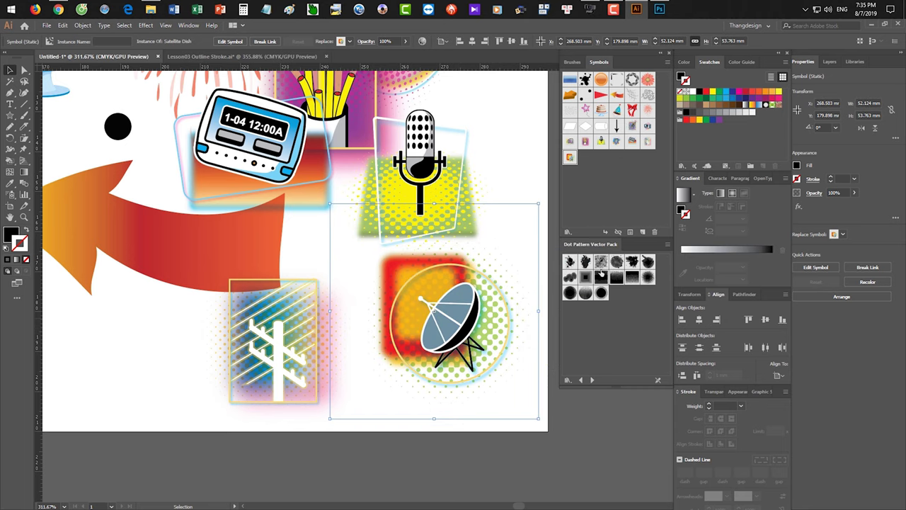
{"action": "left_click", "coordinate": [421, 242]}
{"action": "left_click", "coordinate": [421, 242], "text": "alt"}
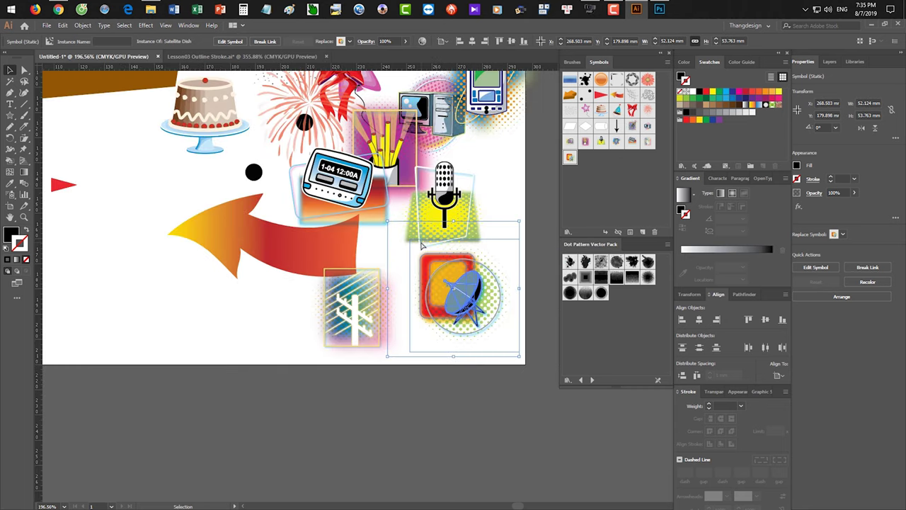
{"action": "key", "text": "ctrl+a"}
Place two large halftone dot-pattern symbols, one on the artboard and one to its left
{"action": "left_click", "coordinate": [514, 202]}
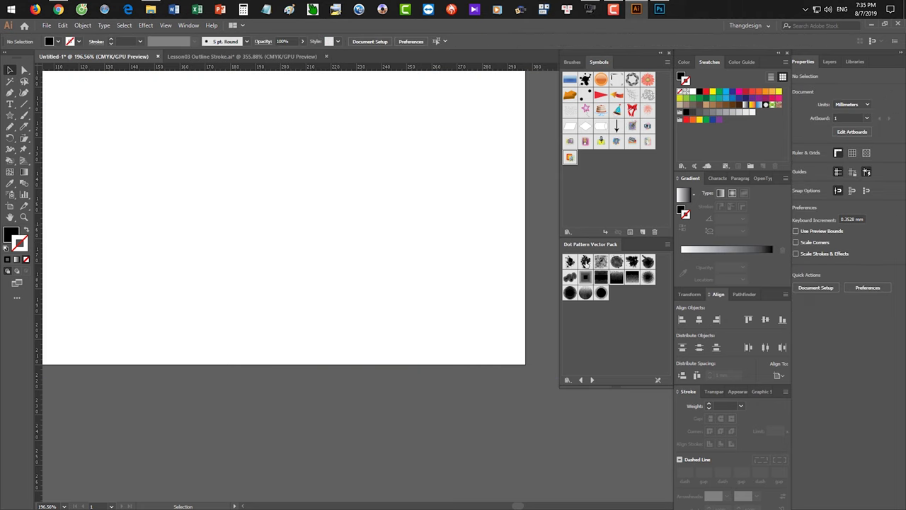
{"action": "left_click_drag", "start_coordinate": [570, 266], "coordinate": [290, 210]}
{"action": "scroll", "coordinate": [373, 242], "scroll_direction": "down", "scroll_amount": 4}
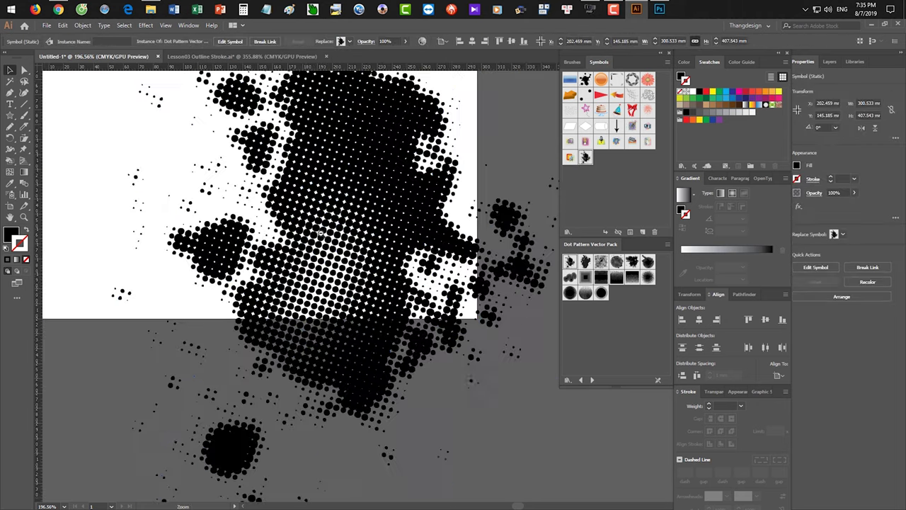
{"action": "scroll", "coordinate": [461, 314], "scroll_direction": "down", "scroll_amount": 2}
{"action": "left_click", "coordinate": [489, 301]}
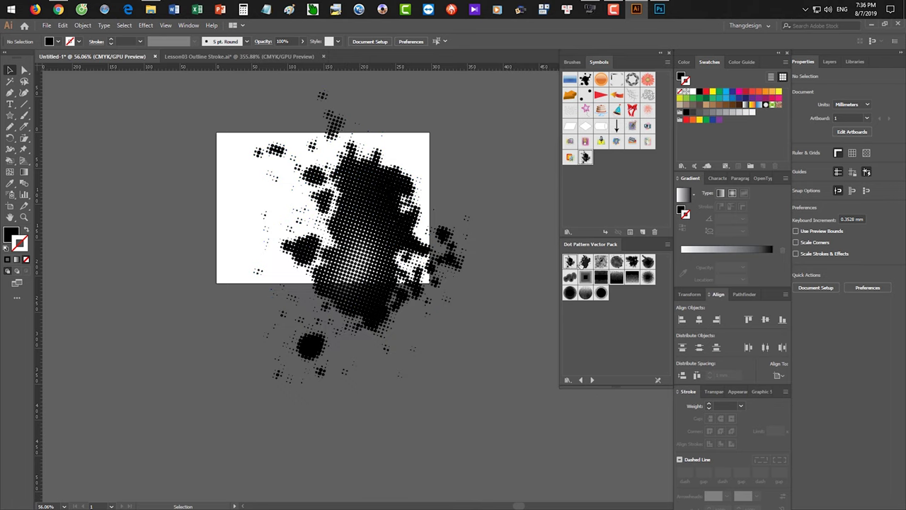
{"action": "left_click_drag", "start_coordinate": [183, 287], "coordinate": [227, 314]}
{"action": "left_click", "coordinate": [418, 372]}
{"action": "left_click", "coordinate": [350, 187]}
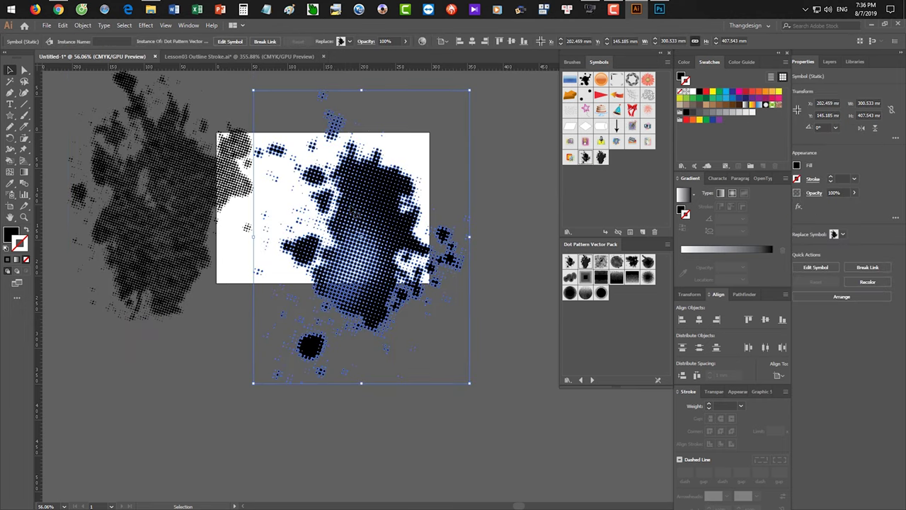
From the Fashion library, add an orange pants symbol and a shoe below it
{"action": "left_click", "coordinate": [593, 381]}
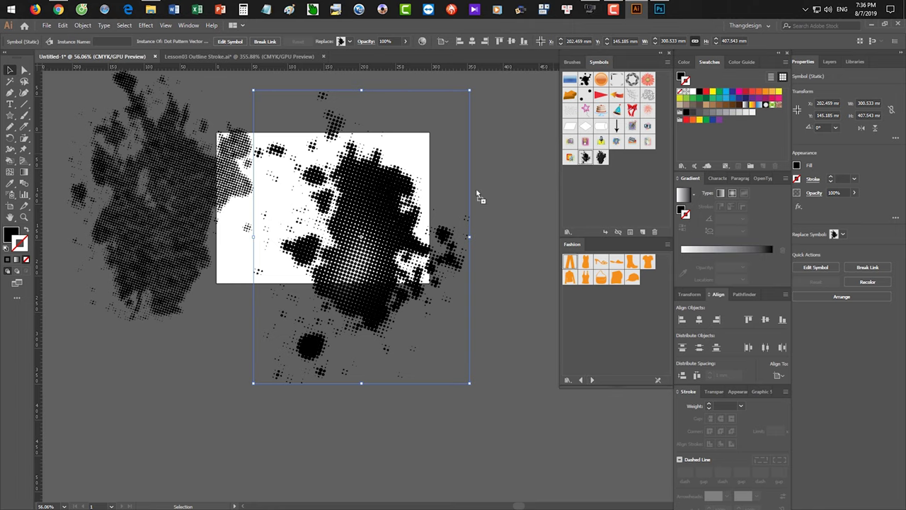
{"action": "left_click_drag", "start_coordinate": [569, 263], "coordinate": [474, 187]}
{"action": "left_click_drag", "start_coordinate": [600, 264], "coordinate": [559, 269]}
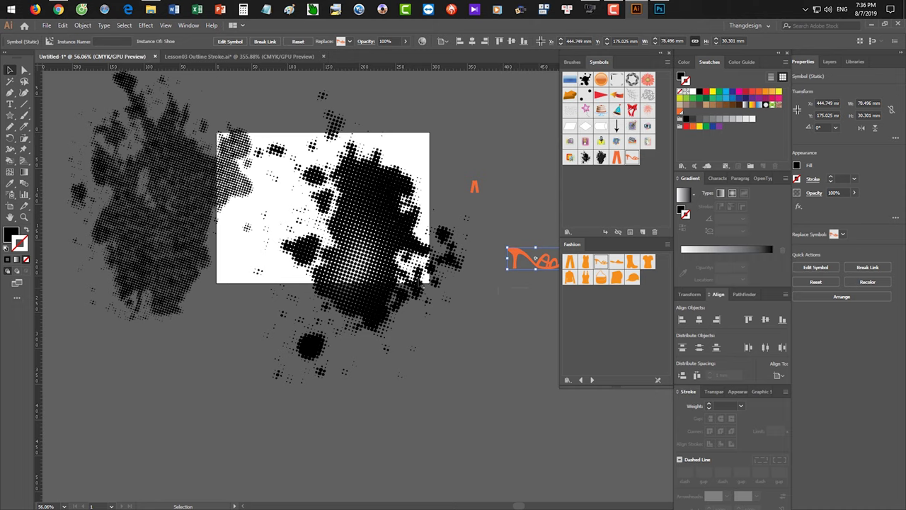
Place a Florid Vector Pack swirl ornament below the shoe
{"action": "key", "text": "ctrl+shift+a"}
{"action": "scroll", "coordinate": [496, 325], "scroll_direction": "up", "scroll_amount": 1}
{"action": "left_click", "coordinate": [592, 379]}
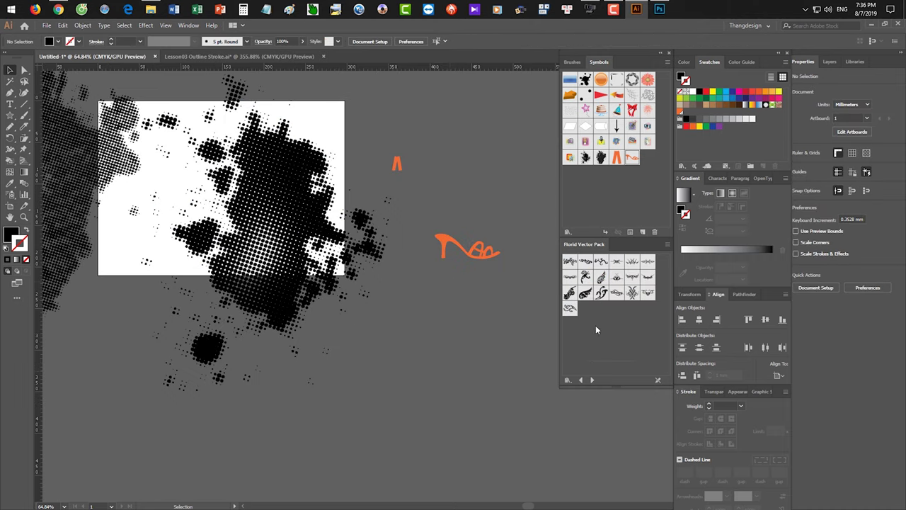
{"action": "left_click_drag", "start_coordinate": [570, 263], "coordinate": [441, 320]}
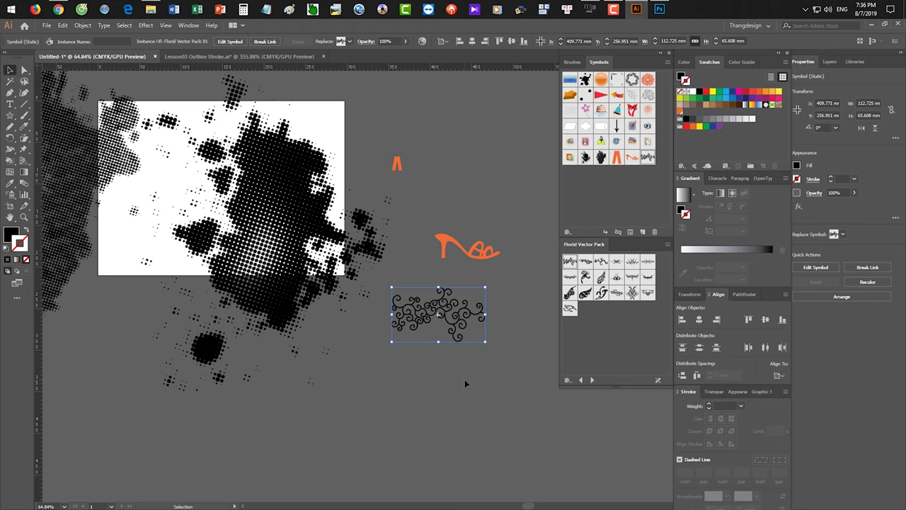
{"action": "left_click_drag", "start_coordinate": [395, 280], "coordinate": [433, 325]}
Reflect a mirrored copy of the ornament to the left and move it closer
{"action": "key", "text": "o"}
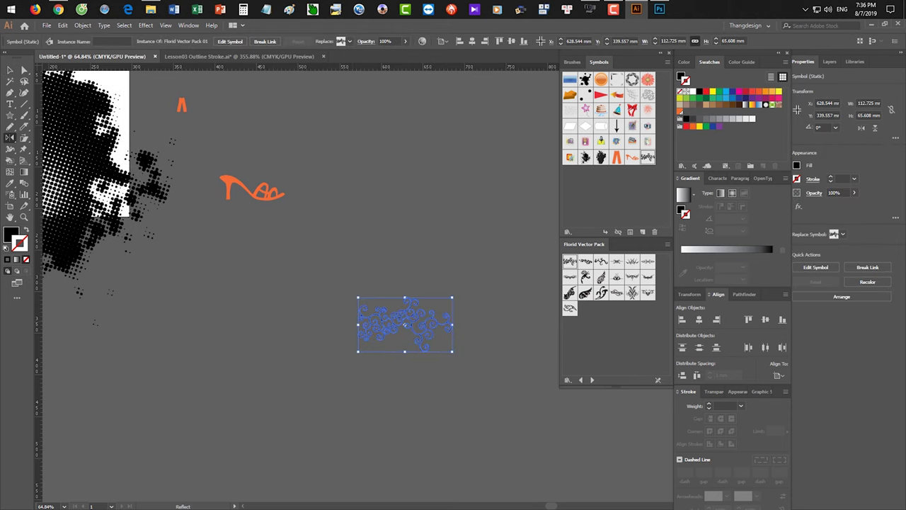
{"action": "left_click_drag", "start_coordinate": [396, 304], "coordinate": [225, 269]}
{"action": "key", "text": "v"}
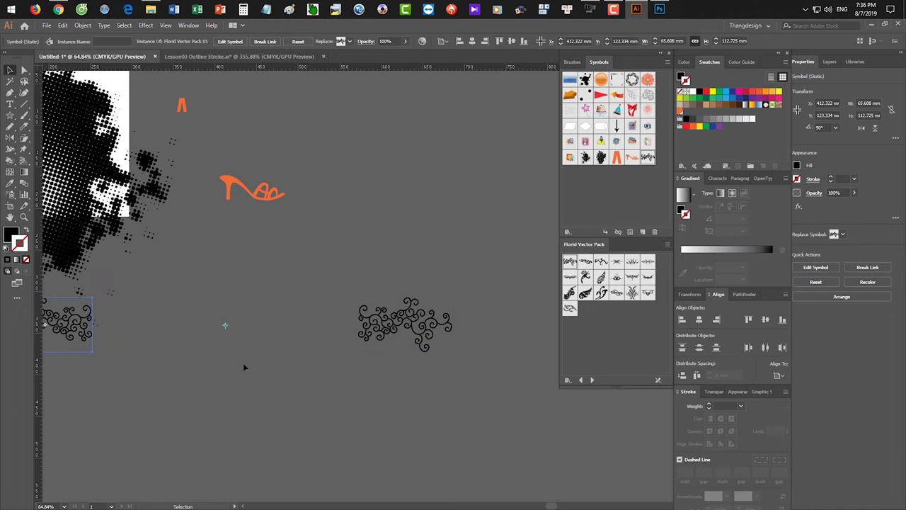
{"action": "left_click_drag", "start_coordinate": [273, 366], "coordinate": [320, 343]}
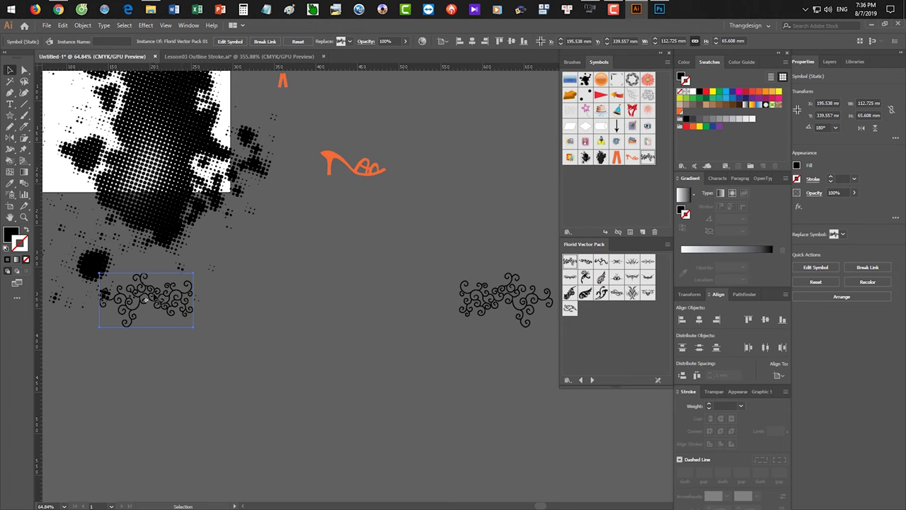
{"action": "left_click_drag", "start_coordinate": [145, 296], "coordinate": [275, 298]}
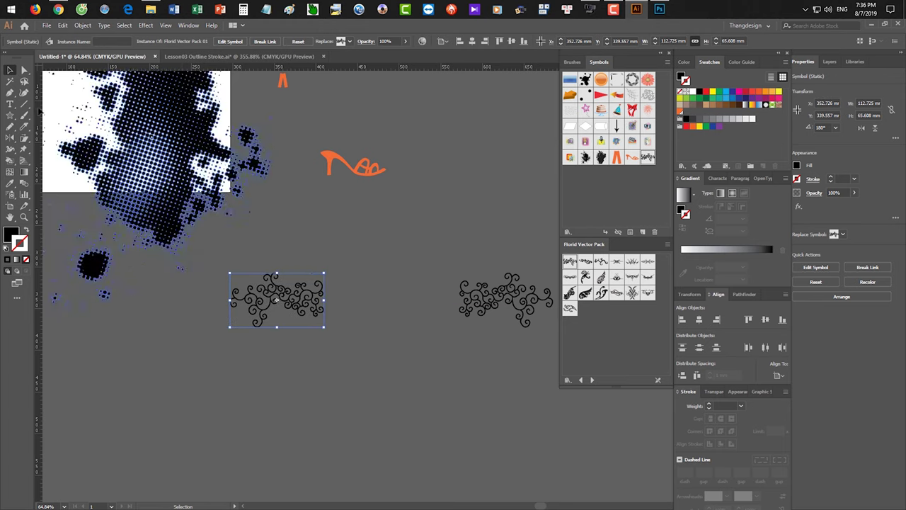
Draw a straight horizontal line joining the two swirl ornaments
{"action": "left_click", "coordinate": [24, 104]}
{"action": "left_click_drag", "start_coordinate": [68, 306], "coordinate": [459, 312]}
{"action": "key", "text": "v"}
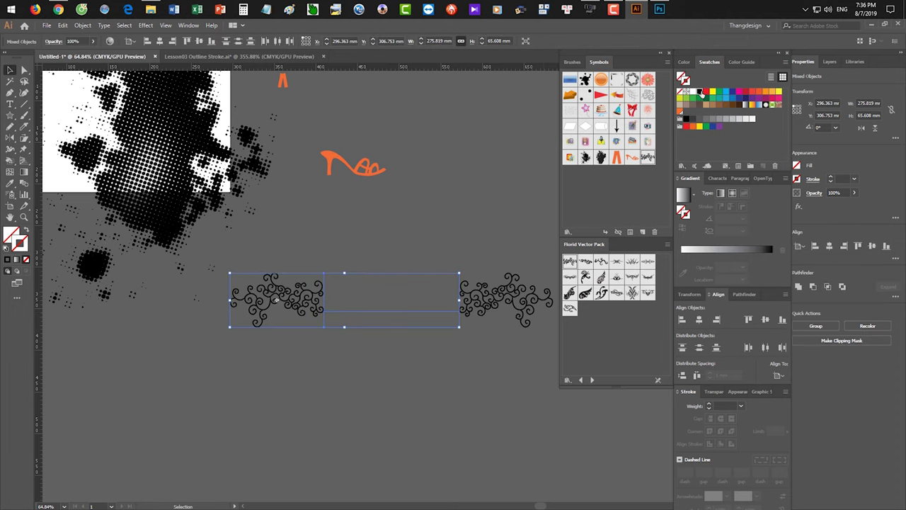
{"action": "left_click", "coordinate": [483, 195]}
Set the connecting line's stroke weight to 3 pt, then change it to 2 pt
{"action": "key", "text": "space"}
{"action": "left_click_drag", "start_coordinate": [355, 415], "coordinate": [320, 384]}
{"action": "left_click", "coordinate": [354, 280]}
{"action": "double_click", "coordinate": [718, 405]}
{"action": "type", "text": "3"}
{"action": "key", "text": "Return"}
{"action": "left_click", "coordinate": [337, 380]}
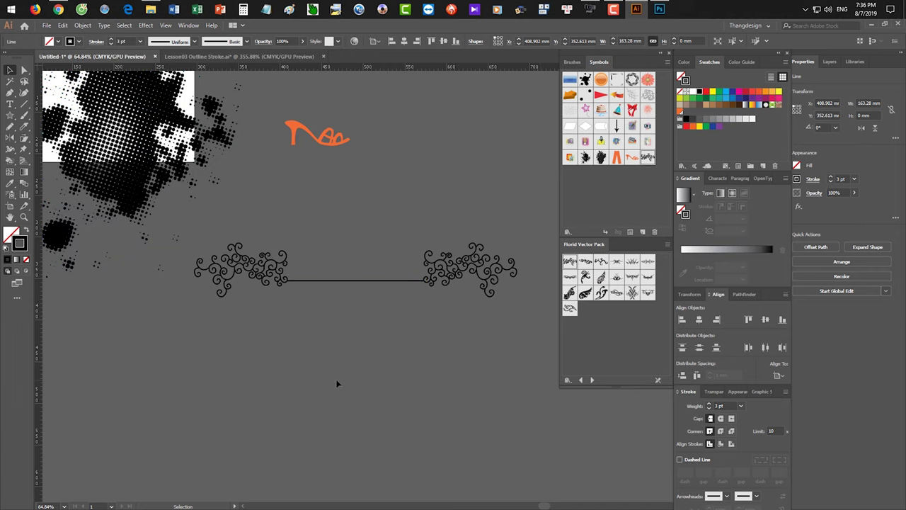
{"action": "left_click", "coordinate": [395, 281]}
{"action": "left_click", "coordinate": [697, 405]}
{"action": "type", "text": "2"}
{"action": "key", "text": "Return"}
{"action": "left_click", "coordinate": [372, 266]}
Draw a vertical line down from the left ornament and copy it under the right ornament
{"action": "scroll", "coordinate": [393, 337], "scroll_direction": "down", "scroll_amount": 2}
{"action": "left_click_drag", "start_coordinate": [392, 337], "coordinate": [363, 221]}
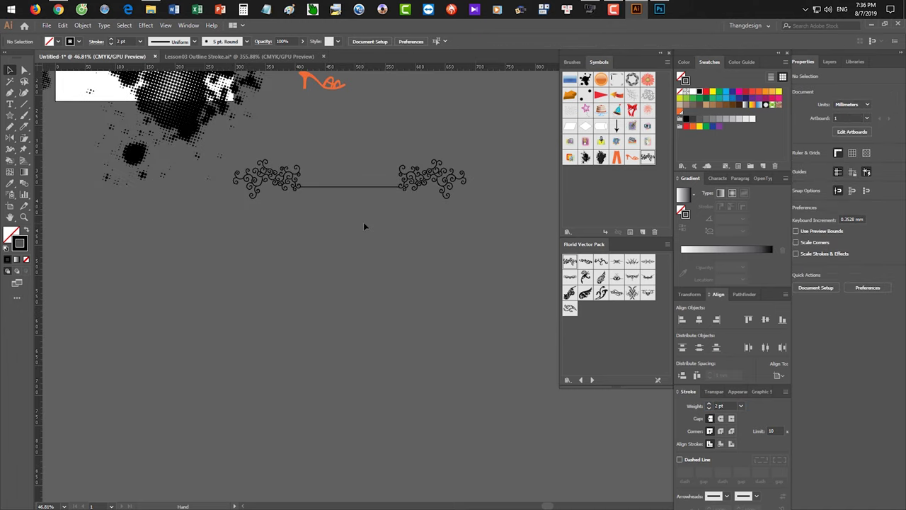
{"action": "left_click", "coordinate": [24, 104]}
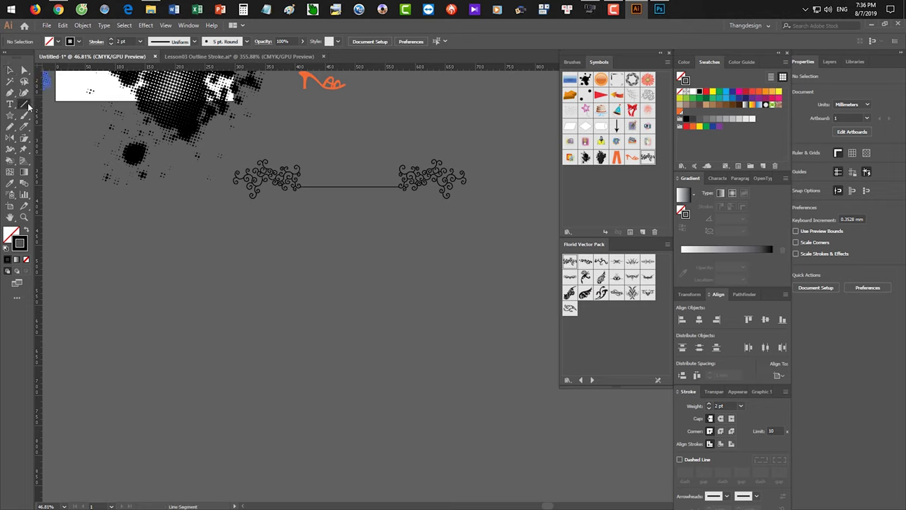
{"action": "left_click_drag", "start_coordinate": [252, 196], "coordinate": [251, 347]}
{"action": "key", "text": "v"}
{"action": "left_click", "coordinate": [281, 263]}
{"action": "left_click_drag", "start_coordinate": [250, 232], "coordinate": [447, 240]}
{"action": "left_click", "coordinate": [288, 145]}
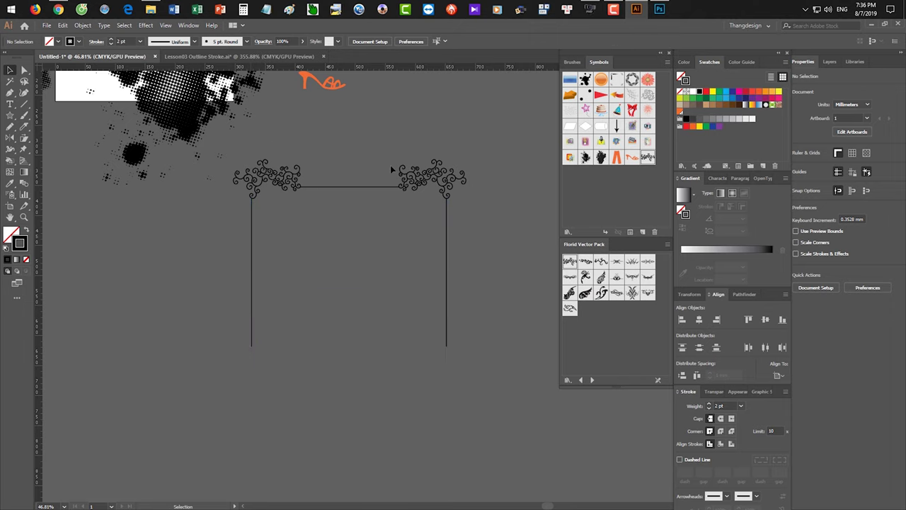
Reflect copies of both top ornaments to the bottom corners and nudge them lower
{"action": "left_click", "coordinate": [438, 175]}
{"action": "key", "text": "o"}
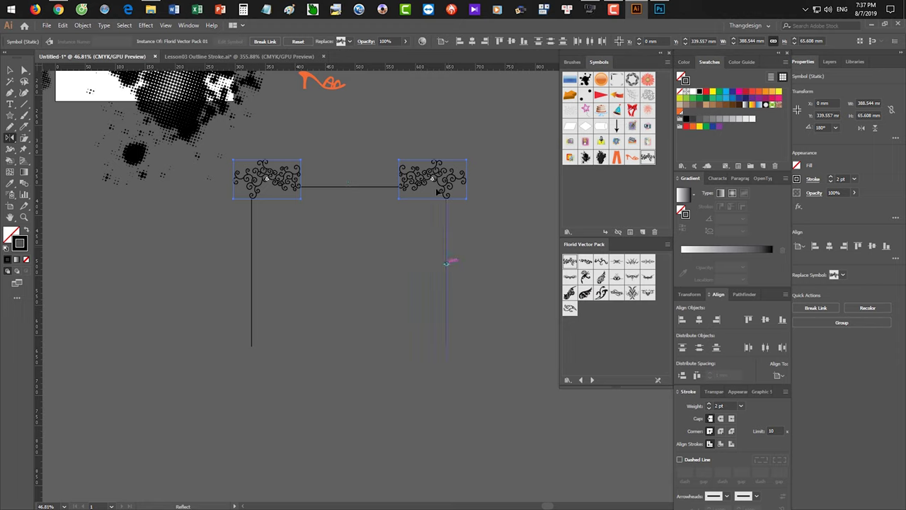
{"action": "left_click", "coordinate": [446, 263]}
{"action": "left_click_drag", "start_coordinate": [446, 263], "coordinate": [445, 293]}
{"action": "key", "text": "v"}
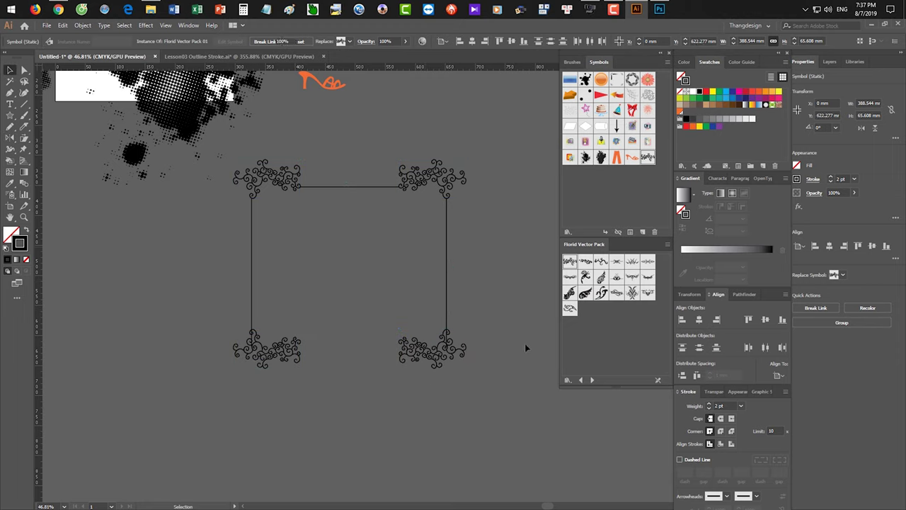
{"action": "left_click", "coordinate": [532, 354]}
{"action": "left_click_drag", "start_coordinate": [288, 359], "coordinate": [289, 376]}
{"action": "left_click", "coordinate": [352, 419]}
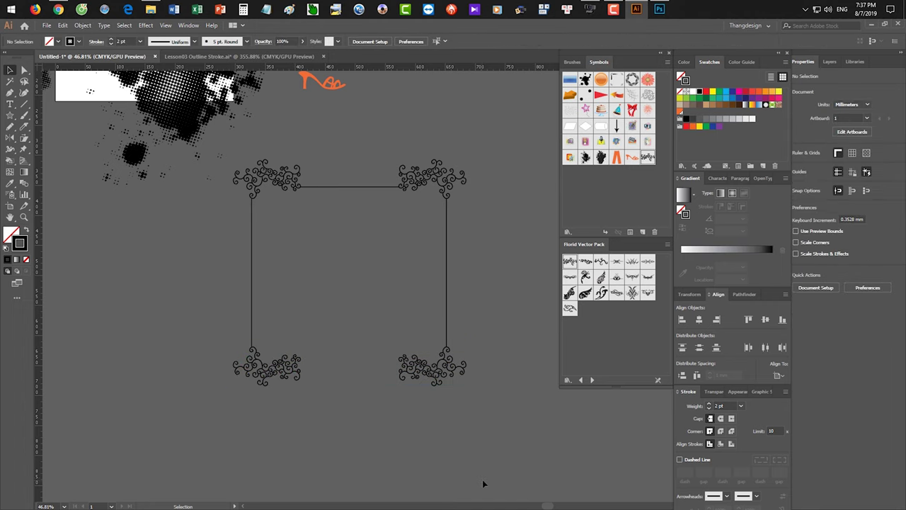
Copy the top line down to the bottom ornaments and place a vertical Florid ornament above the top-right corner
{"action": "left_click_drag", "start_coordinate": [374, 189], "coordinate": [382, 381]}
{"action": "left_click", "coordinate": [453, 446]}
{"action": "left_click", "coordinate": [632, 293]}
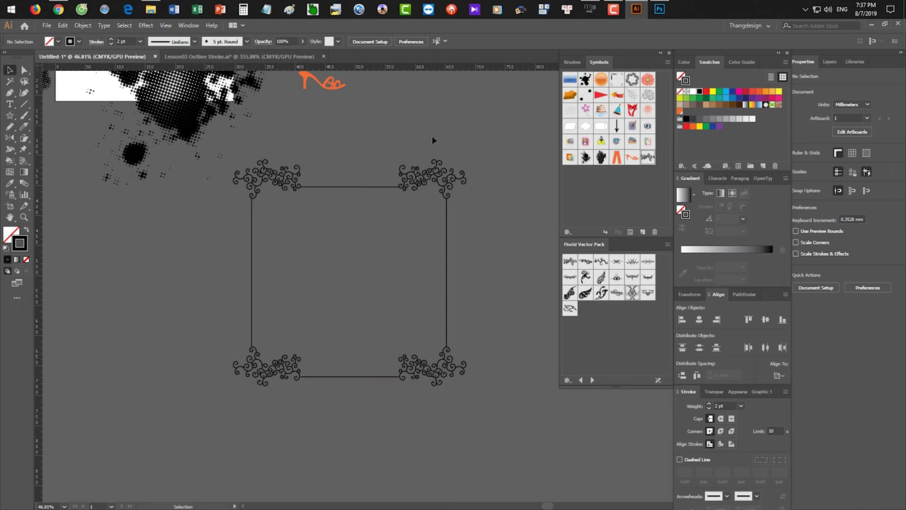
{"action": "left_click_drag", "start_coordinate": [497, 259], "coordinate": [428, 133]}
{"action": "left_click_drag", "start_coordinate": [435, 255], "coordinate": [322, 246]}
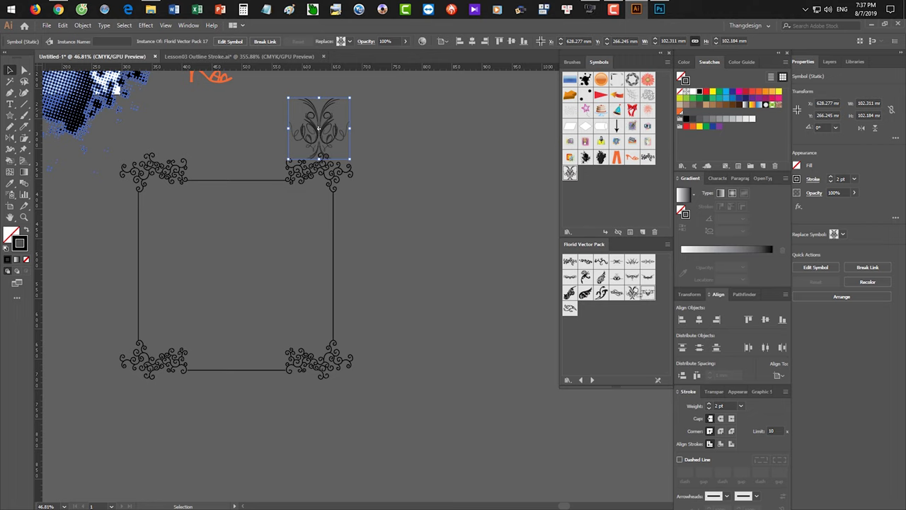
Add two more Florid swirl ornaments, enlarging the second one
{"action": "left_click_drag", "start_coordinate": [617, 293], "coordinate": [468, 264]}
{"action": "left_click", "coordinate": [464, 322]}
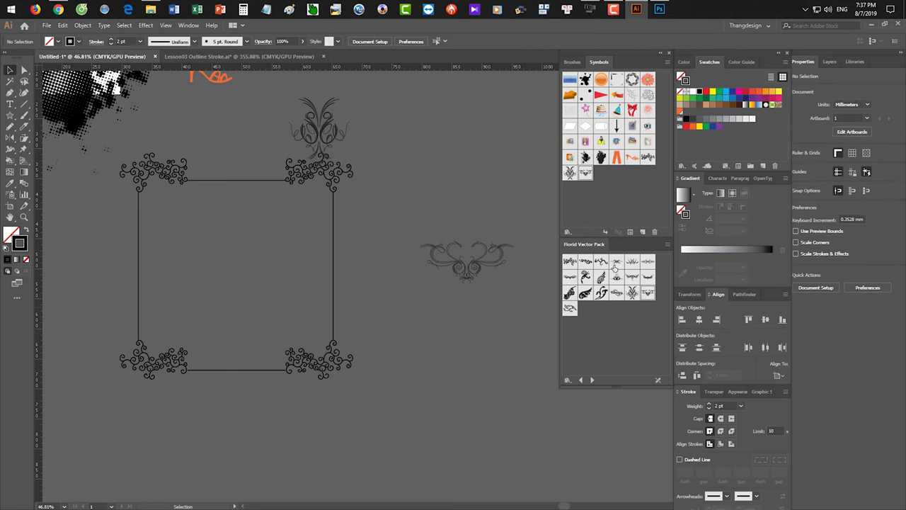
{"action": "left_click_drag", "start_coordinate": [601, 277], "coordinate": [337, 195]}
{"action": "left_click_drag", "start_coordinate": [382, 161], "coordinate": [413, 111]}
{"action": "left_click", "coordinate": [482, 159]}
Place a Grime Vector Pack circle symbol near the ornaments
{"action": "left_click", "coordinate": [591, 381]}
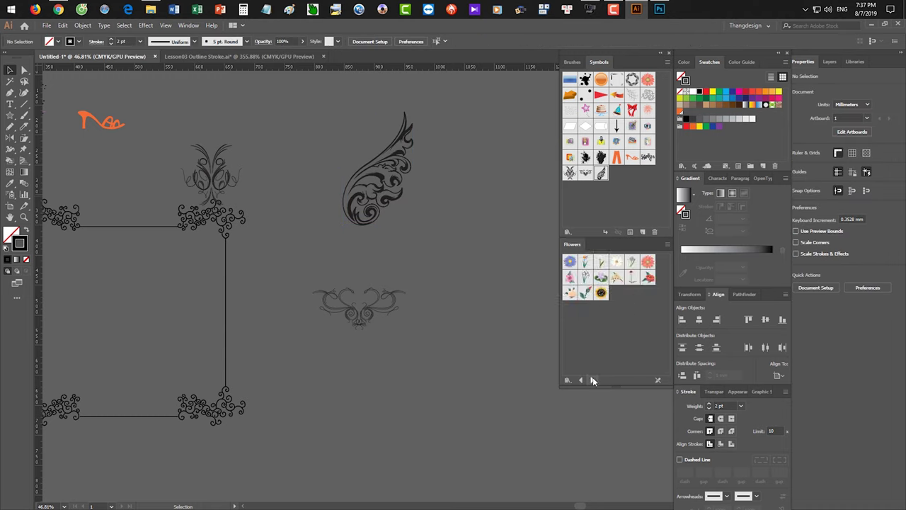
{"action": "left_click", "coordinate": [593, 380]}
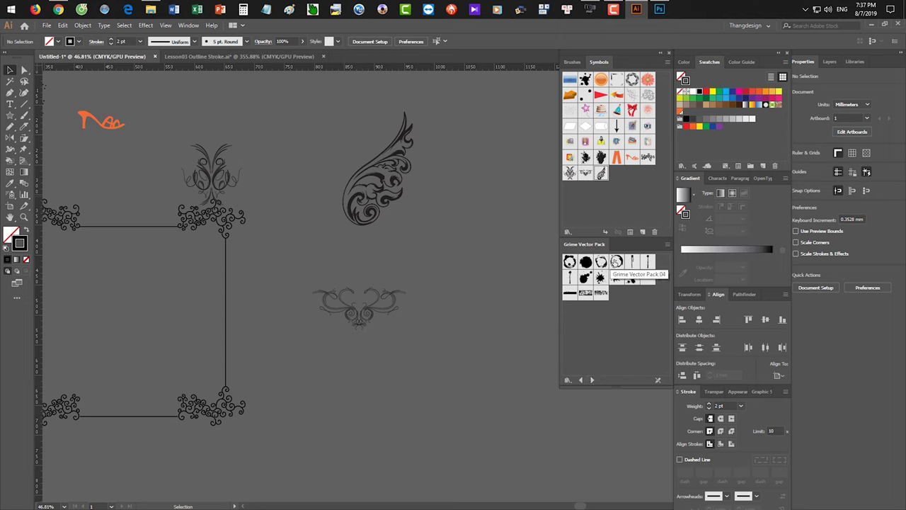
{"action": "left_click_drag", "start_coordinate": [601, 262], "coordinate": [495, 307]}
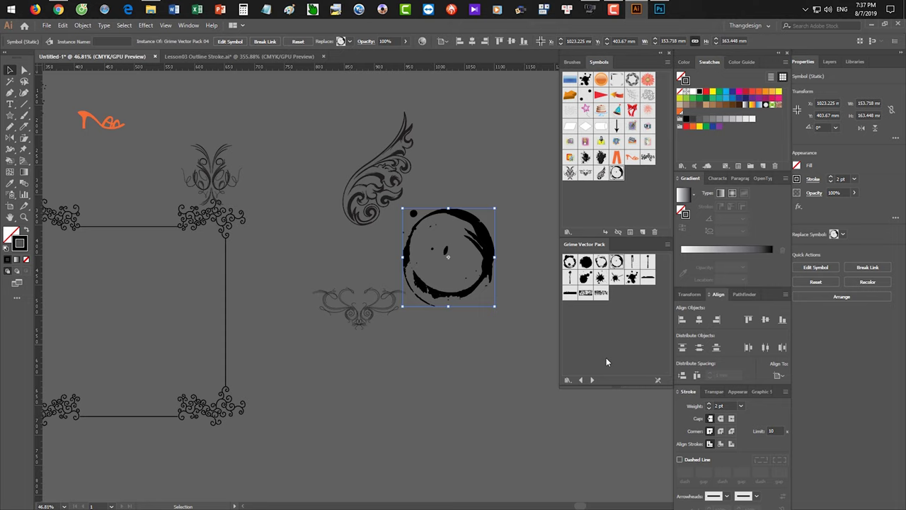
Add two Fur symbols from the Hair and Fur library, one below the grime circle
{"action": "left_click", "coordinate": [592, 380]}
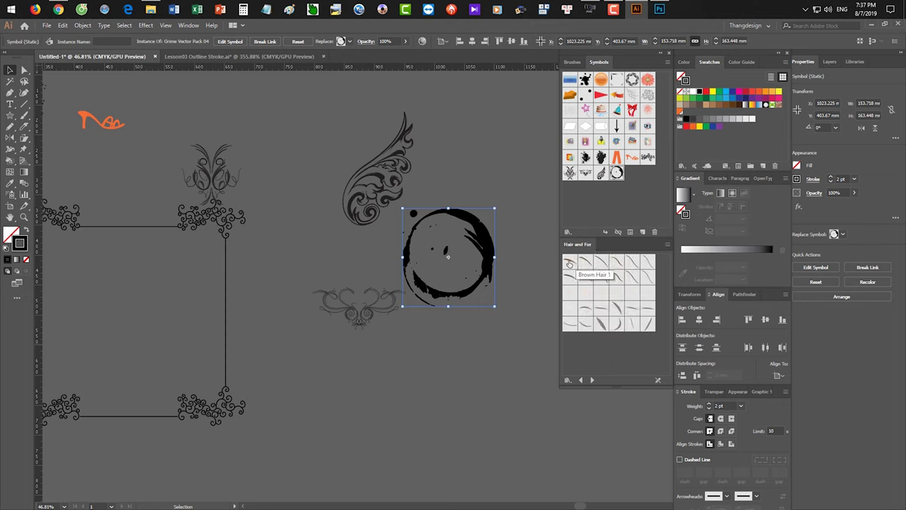
{"action": "left_click_drag", "start_coordinate": [569, 262], "coordinate": [502, 139]}
{"action": "left_click_drag", "start_coordinate": [565, 312], "coordinate": [460, 315]}
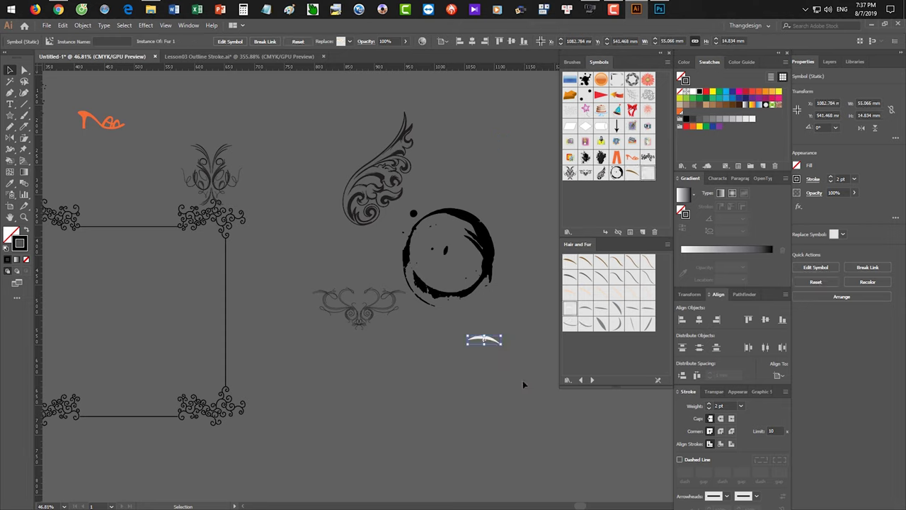
Place a Diamond Tear symbol and an ornate pink dome from the Heirloom library, enlarging the dome
{"action": "left_click", "coordinate": [538, 381]}
{"action": "left_click", "coordinate": [592, 380]}
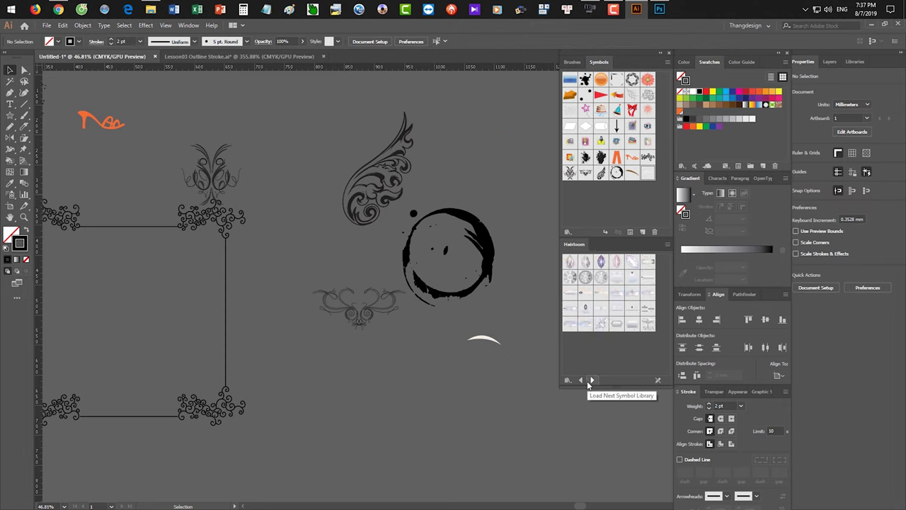
{"action": "left_click_drag", "start_coordinate": [471, 122], "coordinate": [499, 147]}
{"action": "left_click", "coordinate": [529, 229]}
{"action": "scroll", "coordinate": [518, 188], "scroll_direction": "up", "scroll_amount": 3}
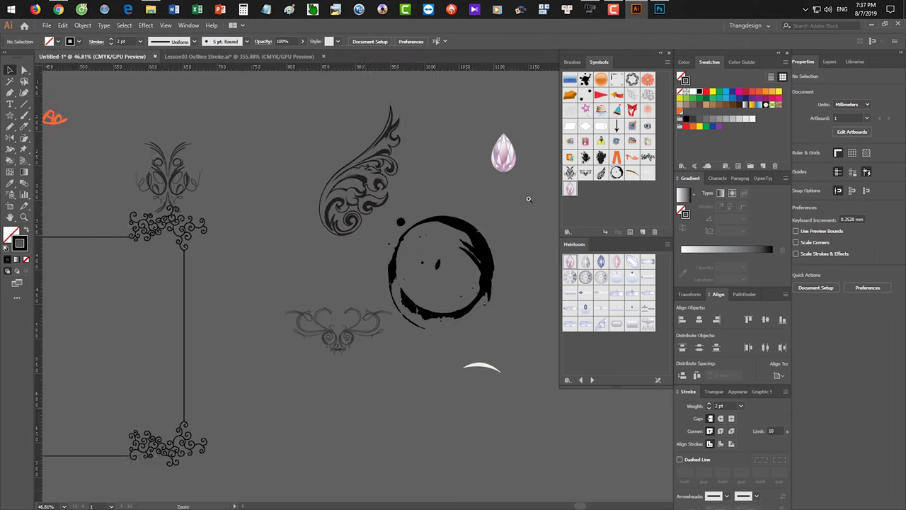
{"action": "left_click_drag", "start_coordinate": [474, 223], "coordinate": [559, 283]}
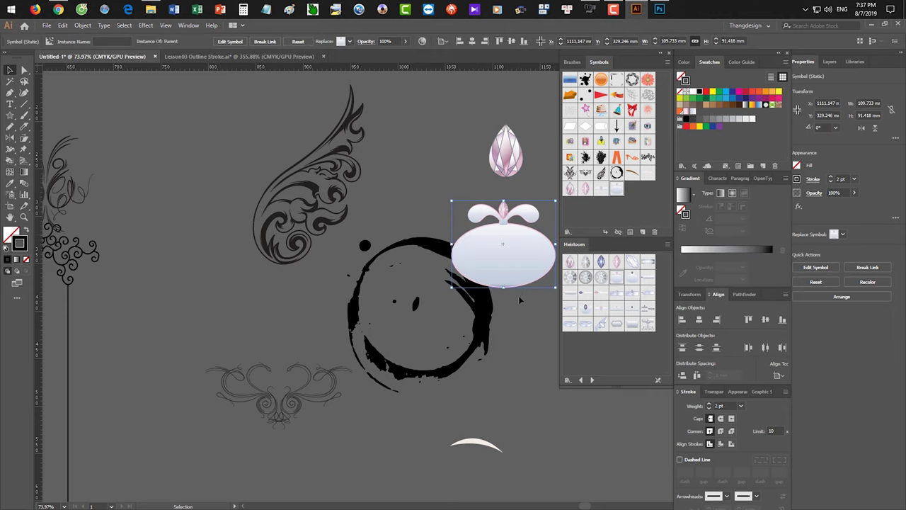
{"action": "scroll", "coordinate": [519, 295], "scroll_direction": "down", "scroll_amount": 3}
{"action": "scroll", "coordinate": [518, 294], "scroll_direction": "right", "scroll_amount": 5}
{"action": "left_click_drag", "start_coordinate": [399, 185], "coordinate": [412, 214]}
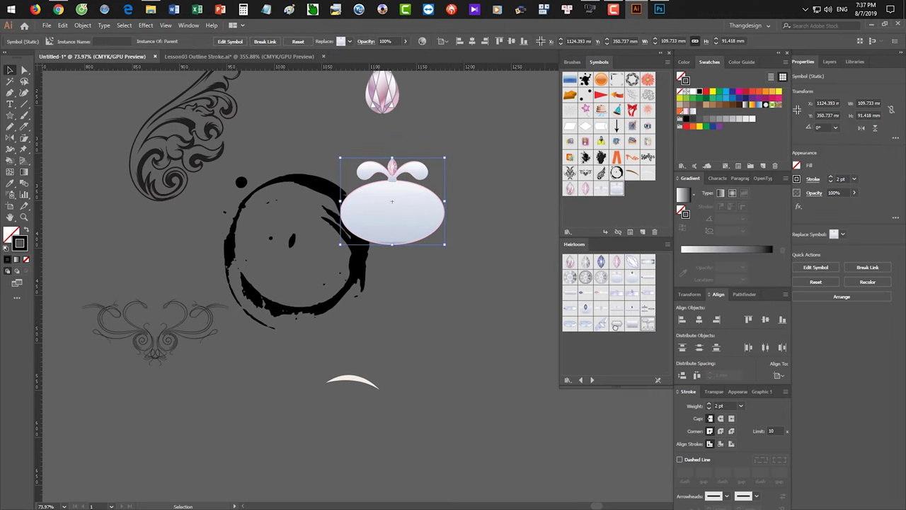
Add a flowchart symbol below the dome and a diamond ring to its left
{"action": "left_click_drag", "start_coordinate": [495, 363], "coordinate": [492, 359]}
{"action": "left_click", "coordinate": [491, 368]}
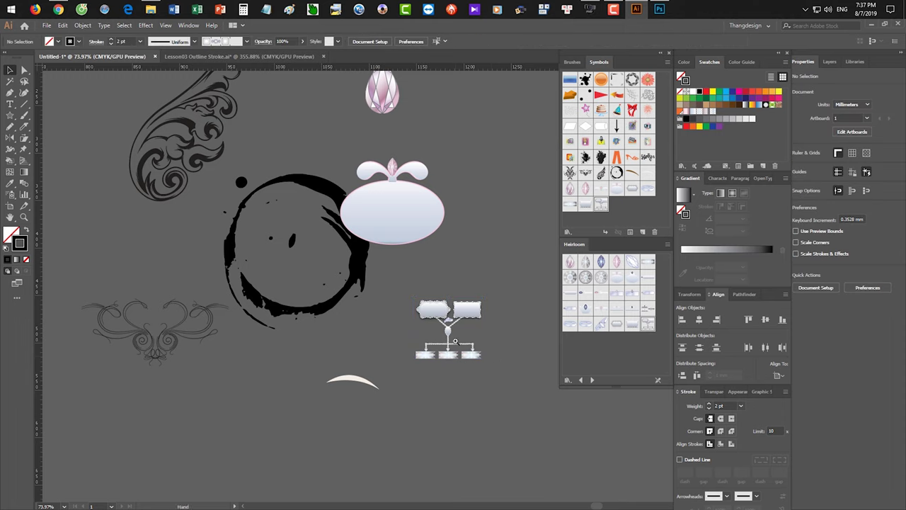
{"action": "scroll", "coordinate": [457, 341], "scroll_direction": "up", "scroll_amount": 5}
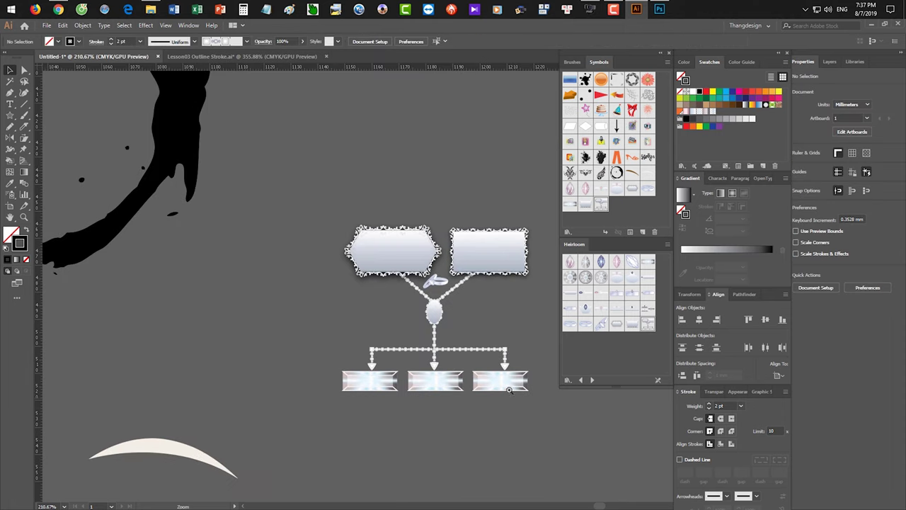
{"action": "scroll", "coordinate": [508, 390], "scroll_direction": "down", "scroll_amount": 2}
{"action": "scroll", "coordinate": [508, 390], "scroll_direction": "down", "scroll_amount": 3}
{"action": "scroll", "coordinate": [508, 389], "scroll_direction": "right", "scroll_amount": 2}
{"action": "left_click_drag", "start_coordinate": [600, 325], "coordinate": [316, 312]}
{"action": "left_click", "coordinate": [324, 344]}
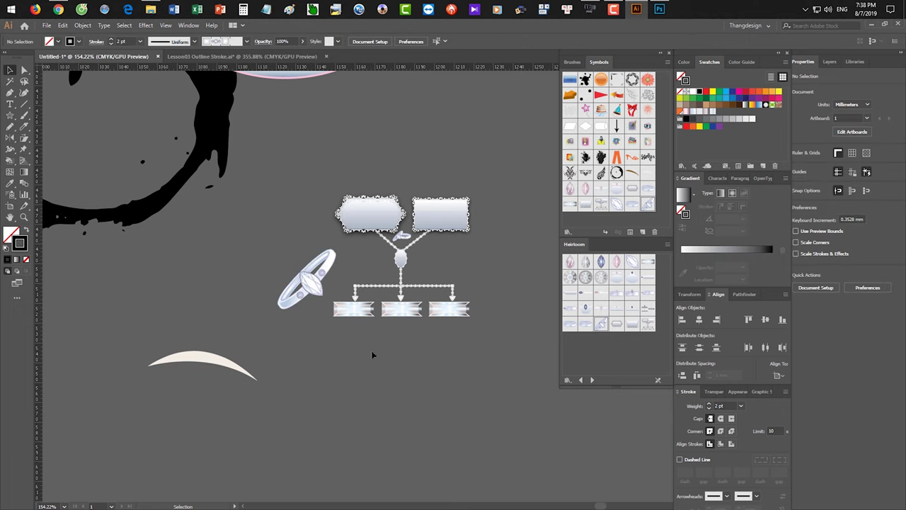
{"action": "left_click", "coordinate": [591, 383]}
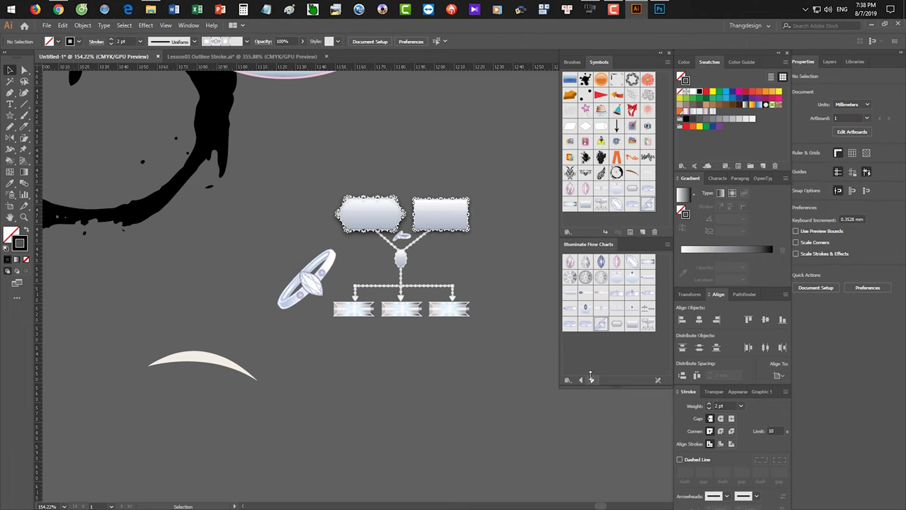
Place the process flow chart example and a green circle org chart below it
{"action": "left_click_drag", "start_coordinate": [575, 259], "coordinate": [307, 324]}
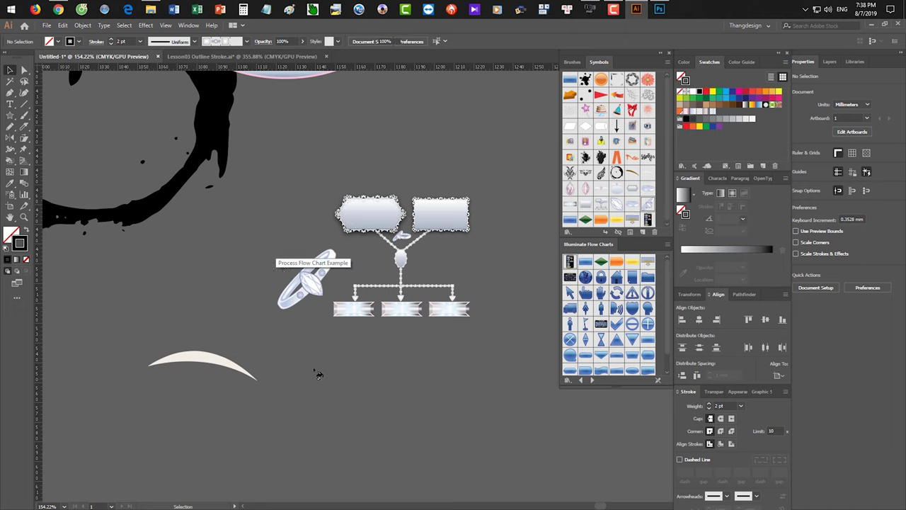
{"action": "left_click_drag", "start_coordinate": [319, 375], "coordinate": [319, 374]}
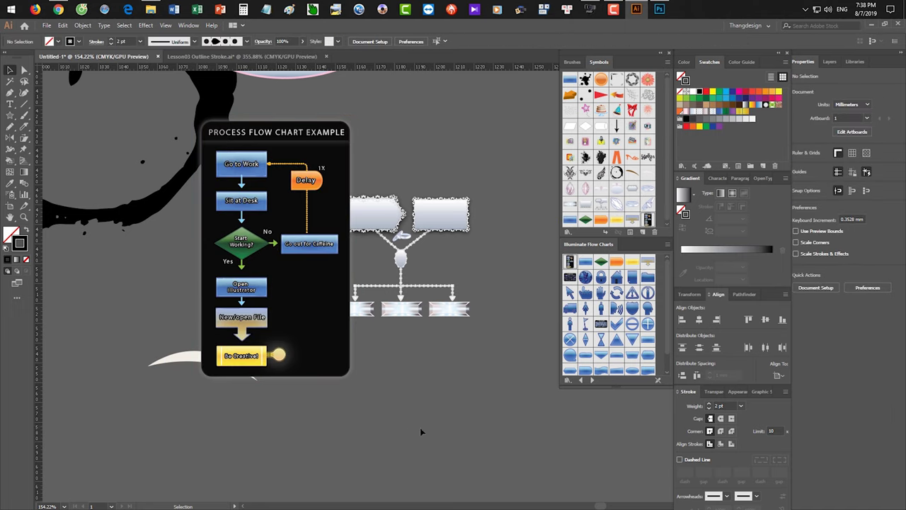
{"action": "scroll", "coordinate": [585, 361], "scroll_direction": "down", "scroll_amount": 1}
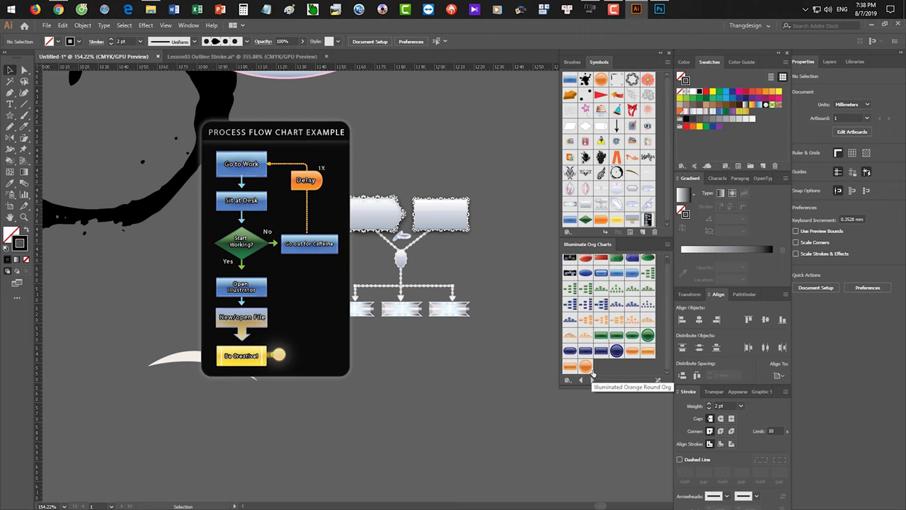
{"action": "left_click_drag", "start_coordinate": [608, 291], "coordinate": [464, 388]}
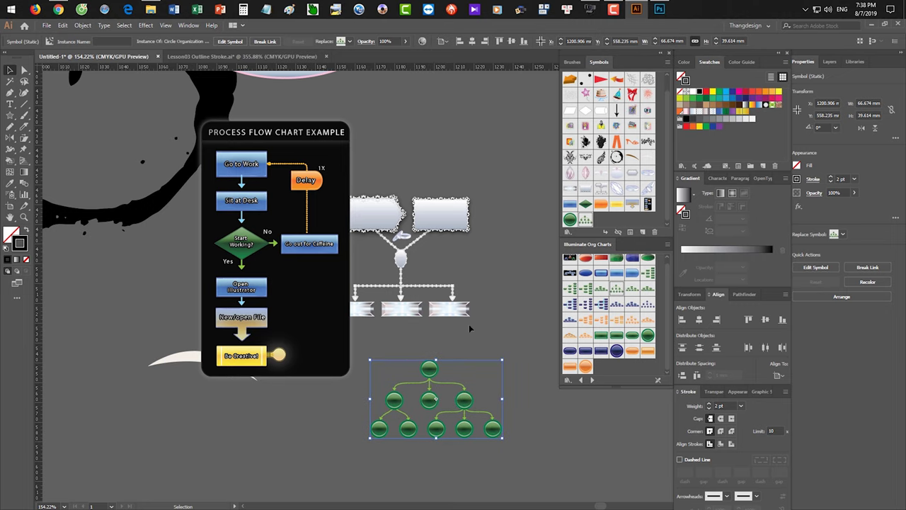
Add a silver bow and a ribbon banner from the Ribbons library above the flowchart
{"action": "left_click", "coordinate": [592, 379]}
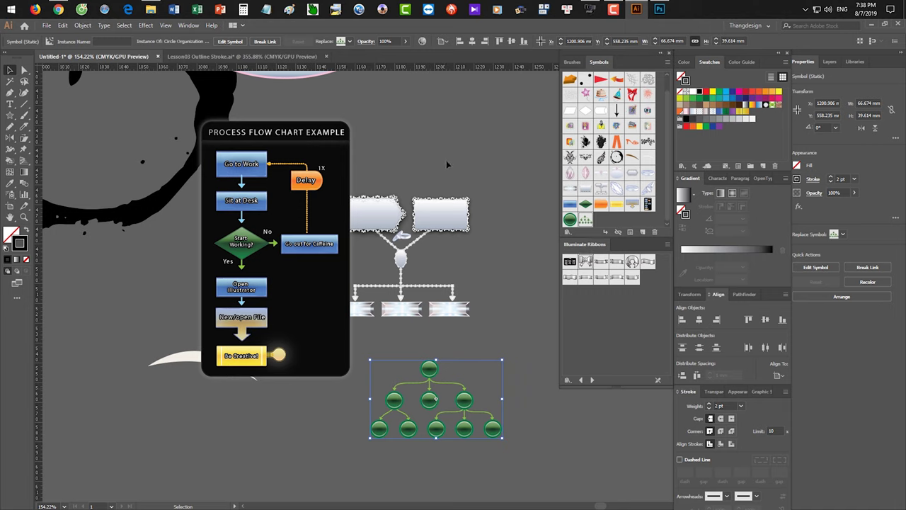
{"action": "left_click_drag", "start_coordinate": [585, 262], "coordinate": [423, 124]}
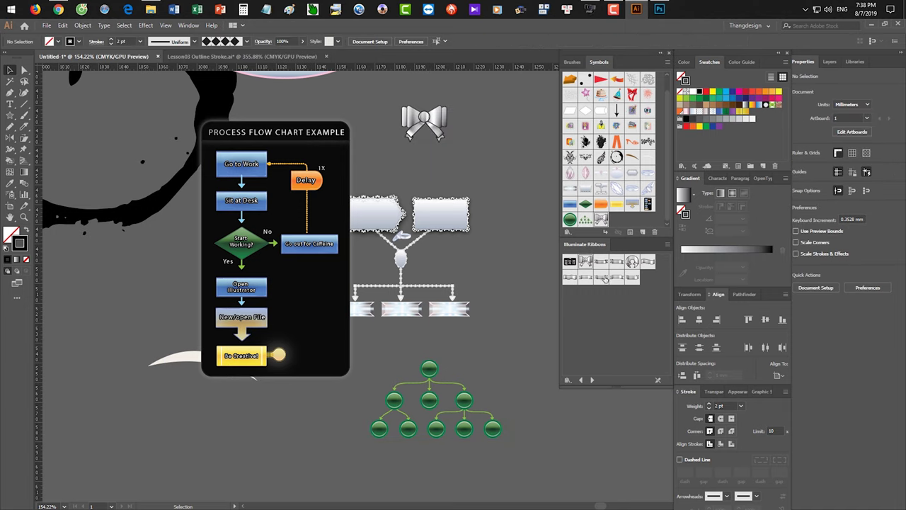
{"action": "left_click_drag", "start_coordinate": [600, 262], "coordinate": [458, 145]}
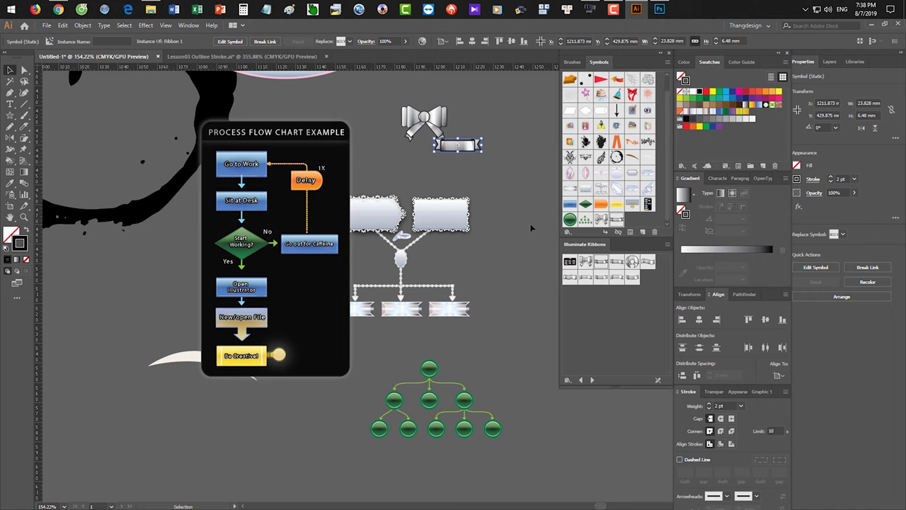
Place a red rocket from the Logo Elements library beside the org chart
{"action": "left_click", "coordinate": [591, 379]}
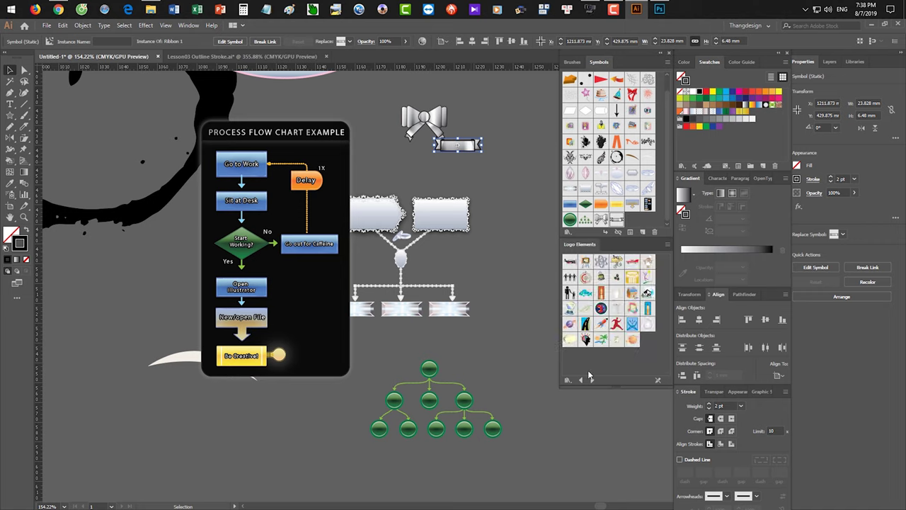
{"action": "left_click_drag", "start_coordinate": [606, 330], "coordinate": [490, 351]}
{"action": "left_click", "coordinate": [562, 409]}
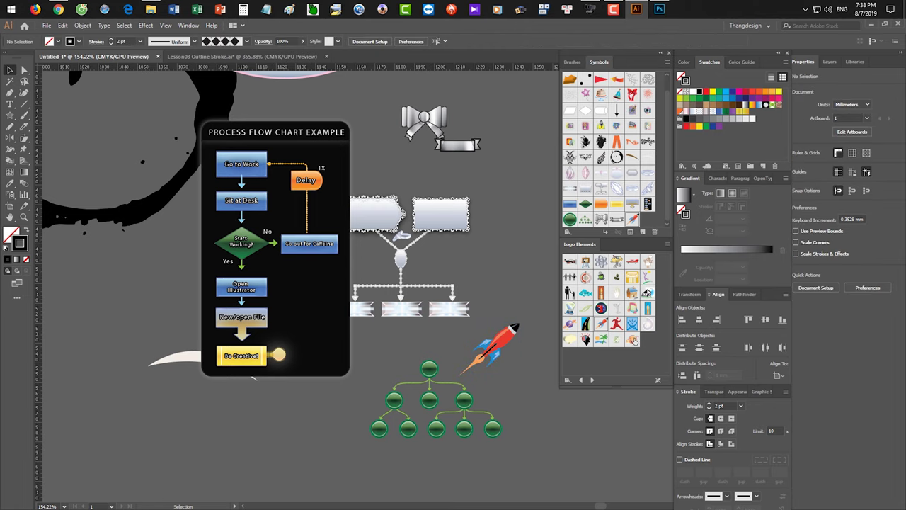
{"action": "left_click", "coordinate": [592, 381]}
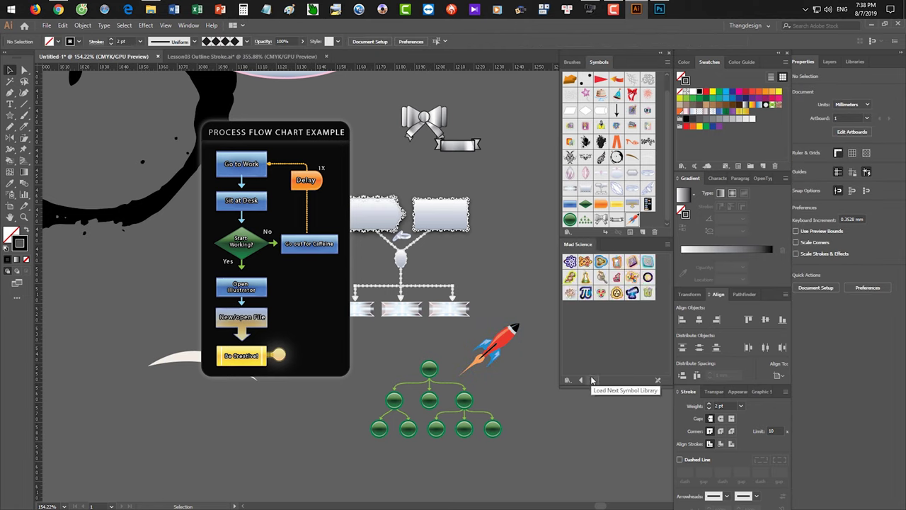
{"action": "left_click", "coordinate": [593, 380]}
{"action": "left_click", "coordinate": [592, 380]}
{"action": "left_click", "coordinate": [593, 381]}
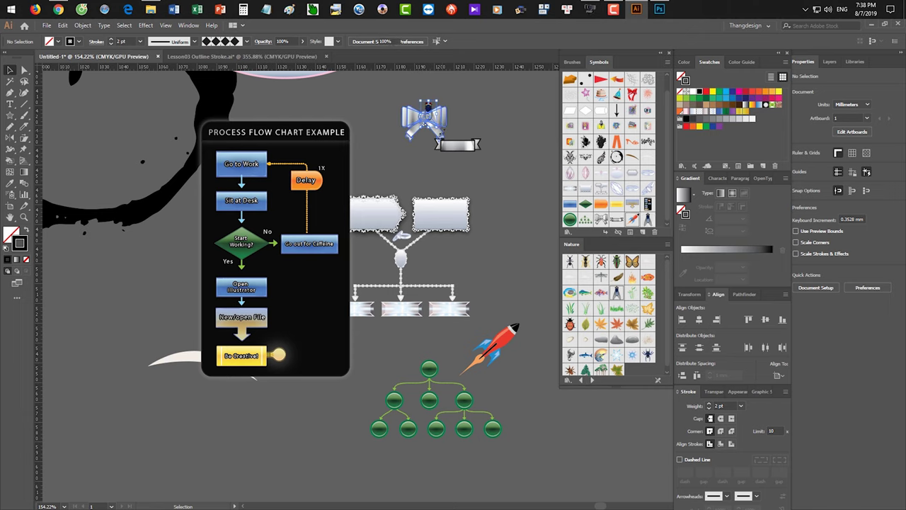
Move the small fly symbol beside the wing ornament and enlarge it
{"action": "left_click", "coordinate": [425, 122]}
{"action": "left_click_drag", "start_coordinate": [425, 121], "coordinate": [422, 228]}
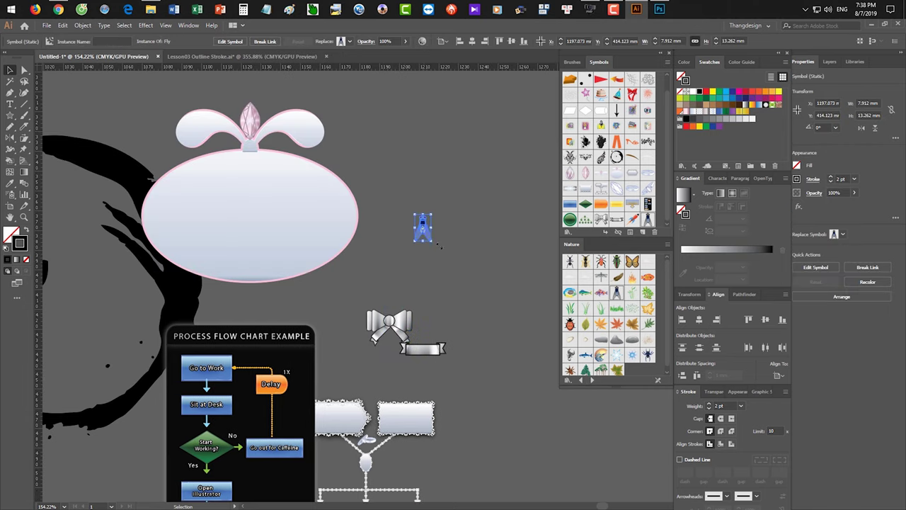
{"action": "scroll", "coordinate": [425, 234], "scroll_direction": "down", "scroll_amount": 3}
{"action": "left_click_drag", "start_coordinate": [381, 262], "coordinate": [404, 279]}
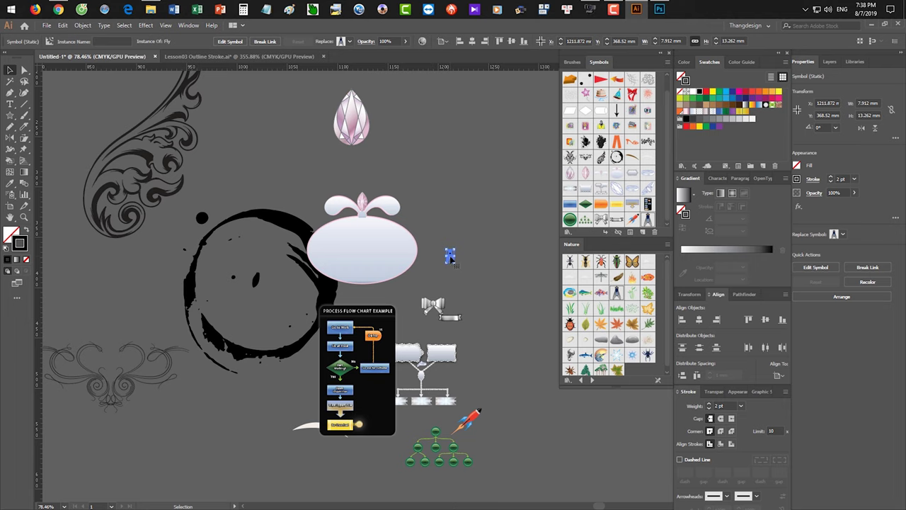
{"action": "left_click_drag", "start_coordinate": [449, 255], "coordinate": [384, 93]}
{"action": "left_click_drag", "start_coordinate": [371, 138], "coordinate": [294, 242]}
{"action": "left_click_drag", "start_coordinate": [317, 195], "coordinate": [354, 137]}
Fit the wing against the fly's right side and mirror a copy to its left
{"action": "left_click", "coordinate": [410, 218]}
{"action": "key", "text": "ctrl+h"}
{"action": "key", "text": "ctrl+h"}
{"action": "key", "text": "ctrl+h"}
{"action": "key", "text": "ctrl+h"}
{"action": "key", "text": "ctrl+h"}
{"action": "left_click", "coordinate": [420, 201]}
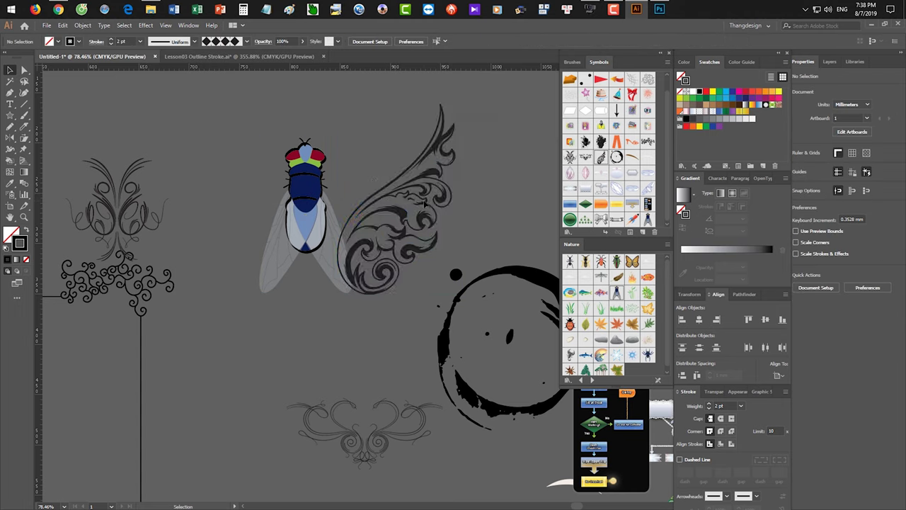
{"action": "left_click_drag", "start_coordinate": [383, 215], "coordinate": [346, 172]}
{"action": "key", "text": "o"}
{"action": "mouse_move", "coordinate": [382, 206]}
{"action": "left_mouse_down"}
{"action": "mouse_move", "coordinate": [365, 205]}
{"action": "mouse_move", "coordinate": [373, 213]}
{"action": "left_mouse_up"}
{"action": "key", "text": "v"}
{"action": "left_click", "coordinate": [364, 291]}
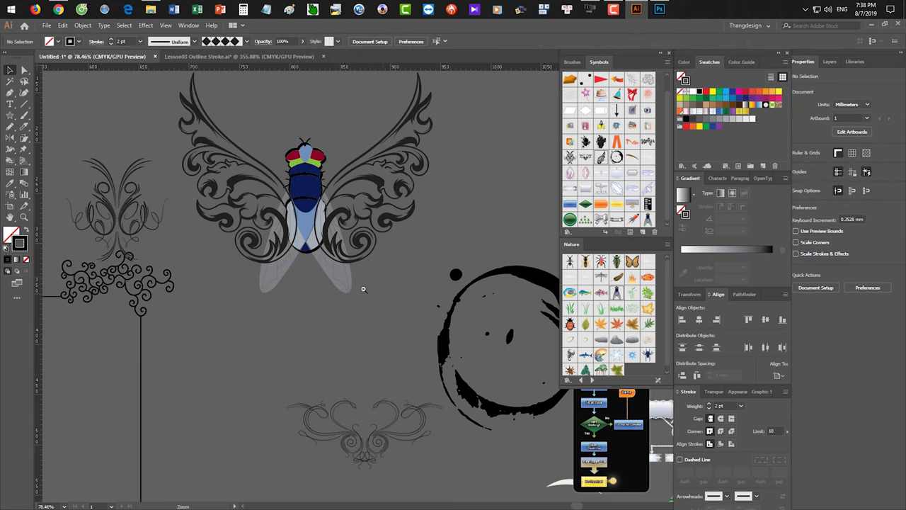
Place Nature symbols: ladybug, bee, ant, feather, orange fish and mahi-mahi fish
{"action": "scroll", "coordinate": [365, 290], "scroll_direction": "down", "scroll_amount": 2}
{"action": "scroll", "coordinate": [332, 284], "scroll_direction": "down", "scroll_amount": 4}
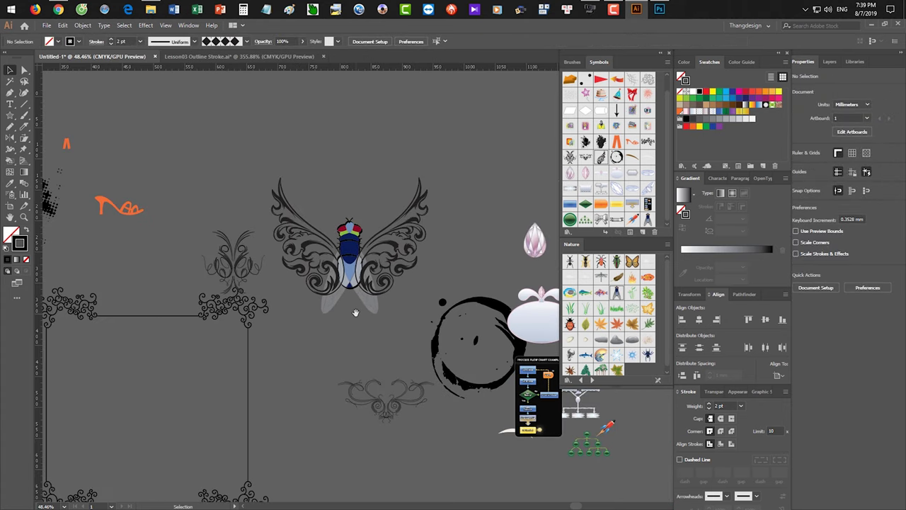
{"action": "left_click_drag", "start_coordinate": [570, 324], "coordinate": [464, 215]}
{"action": "scroll", "coordinate": [460, 214], "scroll_direction": "up", "scroll_amount": 6}
{"action": "left_click_drag", "start_coordinate": [585, 262], "coordinate": [431, 262]}
{"action": "scroll", "coordinate": [432, 280], "scroll_direction": "up", "scroll_amount": 5}
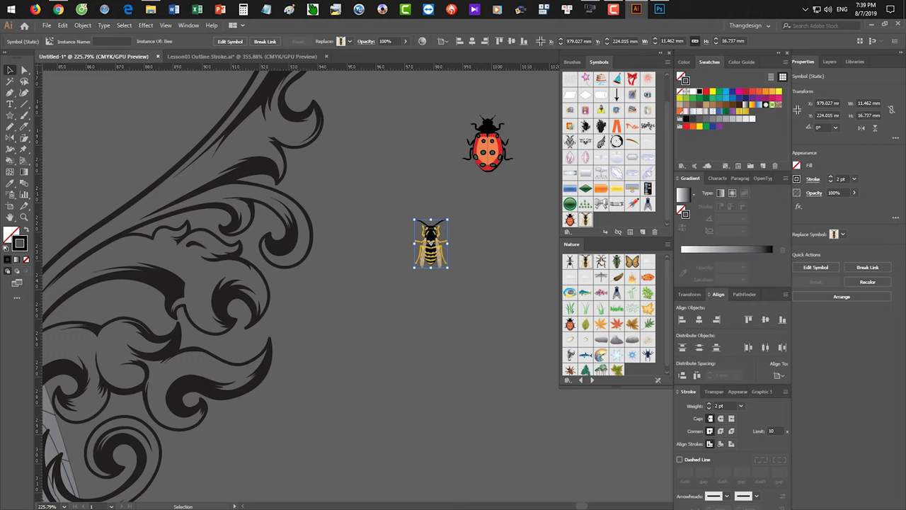
{"action": "left_click_drag", "start_coordinate": [475, 305], "coordinate": [462, 303]}
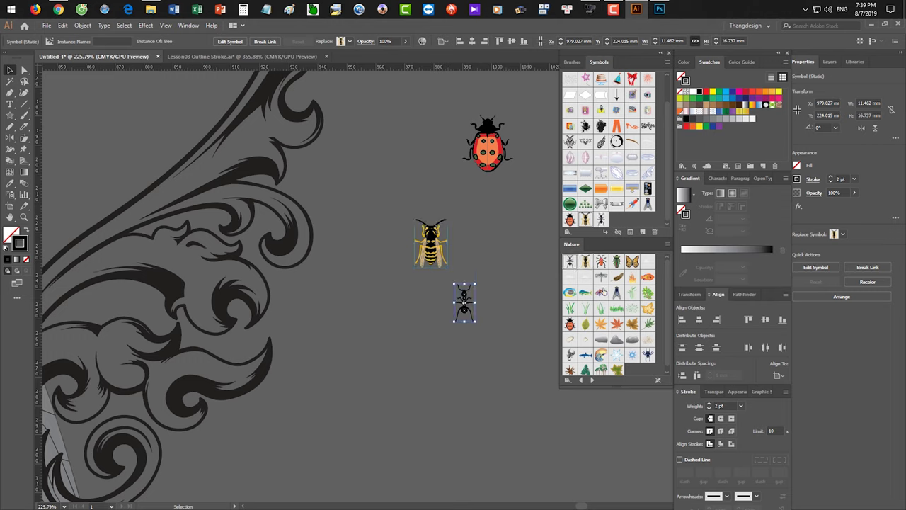
{"action": "left_click_drag", "start_coordinate": [616, 276], "coordinate": [460, 306]}
{"action": "left_click_drag", "start_coordinate": [647, 276], "coordinate": [396, 277]}
{"action": "left_click_drag", "start_coordinate": [584, 293], "coordinate": [370, 216]}
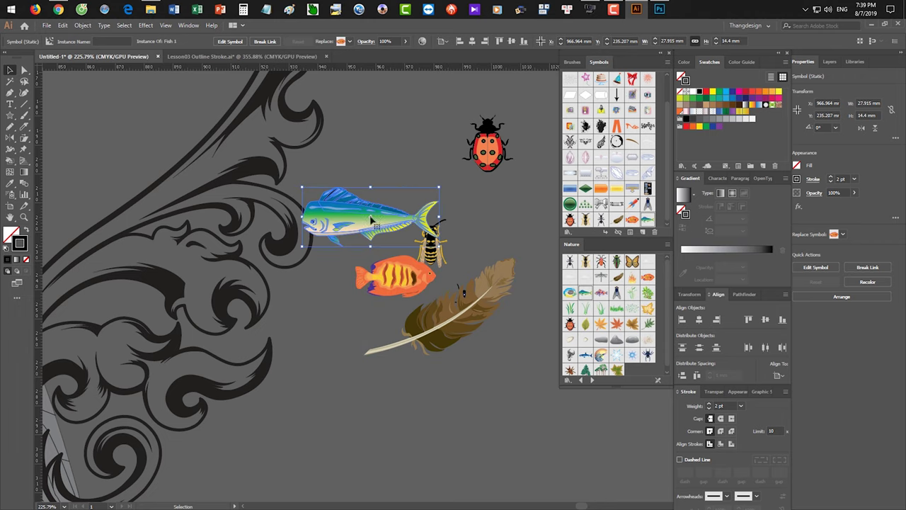
{"action": "left_click", "coordinate": [474, 375]}
Add nautilus shell, scorpion, spider and winter leaf symbols, with the Trees symbol over the leaf
{"action": "left_click_drag", "start_coordinate": [600, 354], "coordinate": [281, 326]}
{"action": "left_click", "coordinate": [303, 347]}
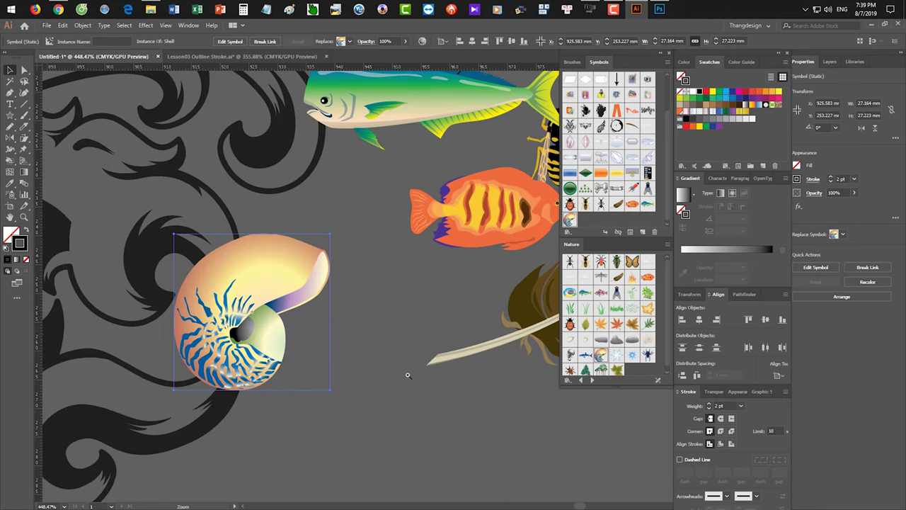
{"action": "left_click_drag", "start_coordinate": [570, 355], "coordinate": [432, 333]}
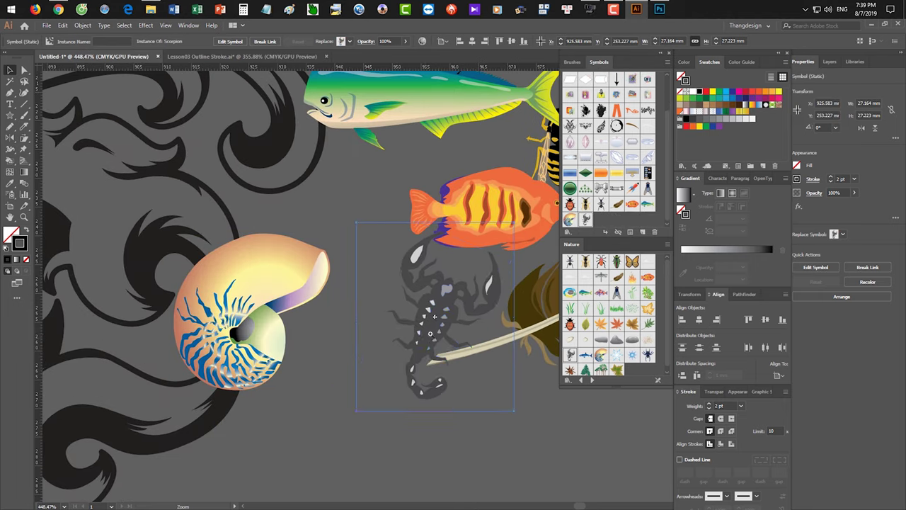
{"action": "scroll", "coordinate": [639, 365], "scroll_direction": "up", "scroll_amount": 2}
{"action": "left_click_drag", "start_coordinate": [648, 354], "coordinate": [366, 188]}
{"action": "scroll", "coordinate": [618, 351], "scroll_direction": "down", "scroll_amount": 1}
{"action": "left_click_drag", "start_coordinate": [617, 364], "coordinate": [334, 368]}
{"action": "left_click_drag", "start_coordinate": [586, 373], "coordinate": [425, 376]}
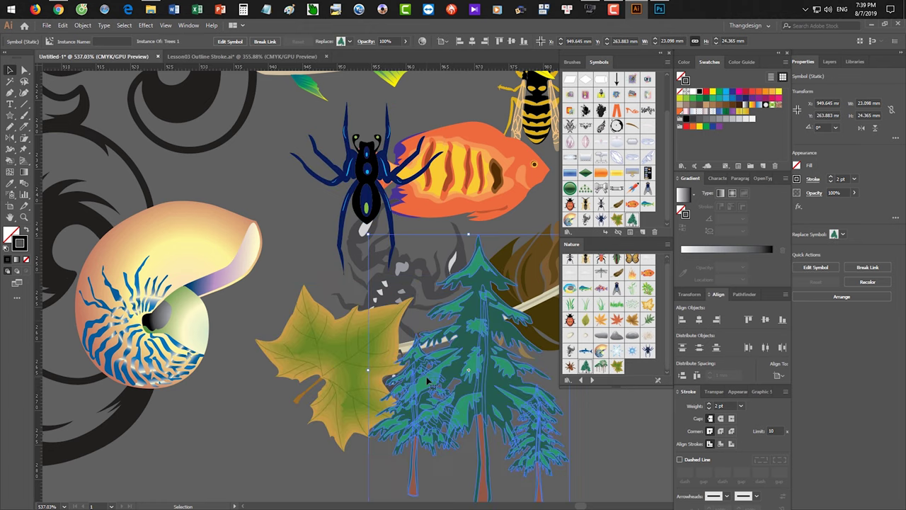
{"action": "left_click", "coordinate": [591, 379]}
Place Primitive symbols: Antelope, Baobab Tree, Bird 2, Pottery and a dancing stick figure
{"action": "left_click_drag", "start_coordinate": [585, 262], "coordinate": [211, 186]}
{"action": "scroll", "coordinate": [210, 186], "scroll_direction": "left", "scroll_amount": 3}
{"action": "scroll", "coordinate": [284, 212], "scroll_direction": "down", "scroll_amount": 3}
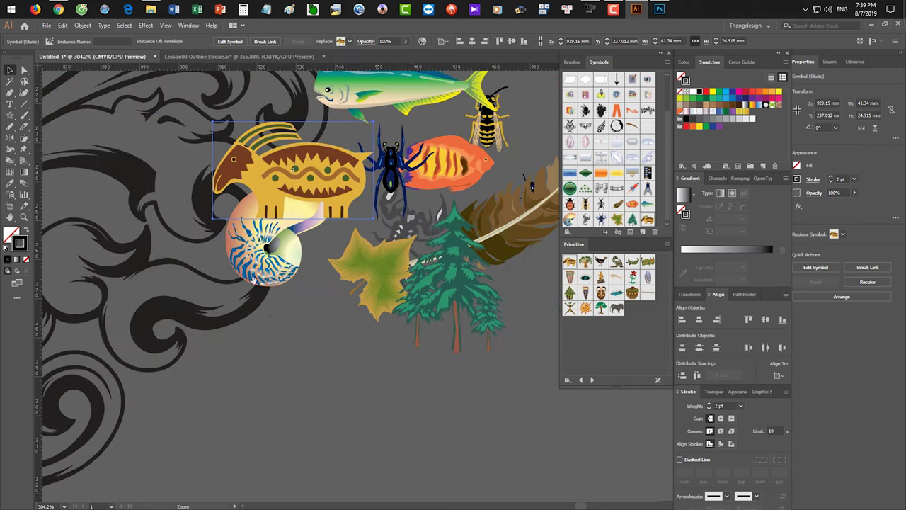
{"action": "scroll", "coordinate": [319, 248], "scroll_direction": "down", "scroll_amount": 5}
{"action": "left_click_drag", "start_coordinate": [585, 262], "coordinate": [344, 227]}
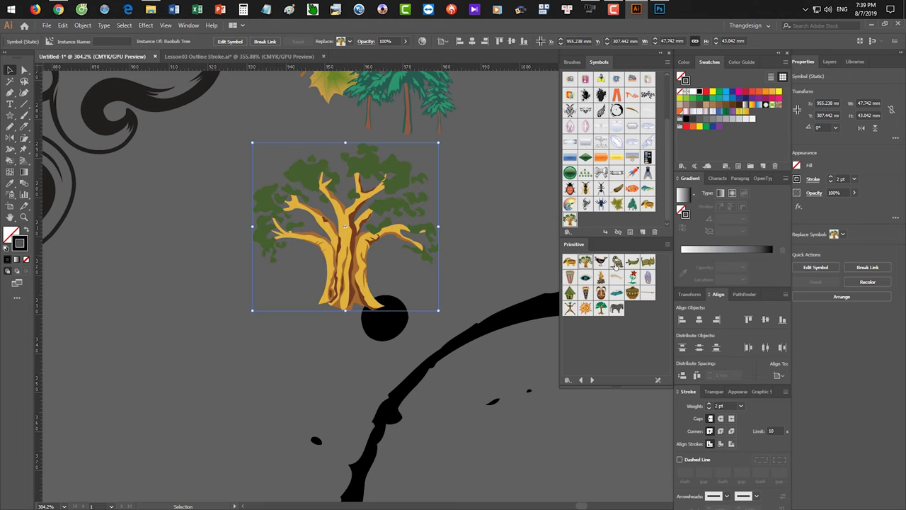
{"action": "left_click_drag", "start_coordinate": [601, 262], "coordinate": [210, 259]}
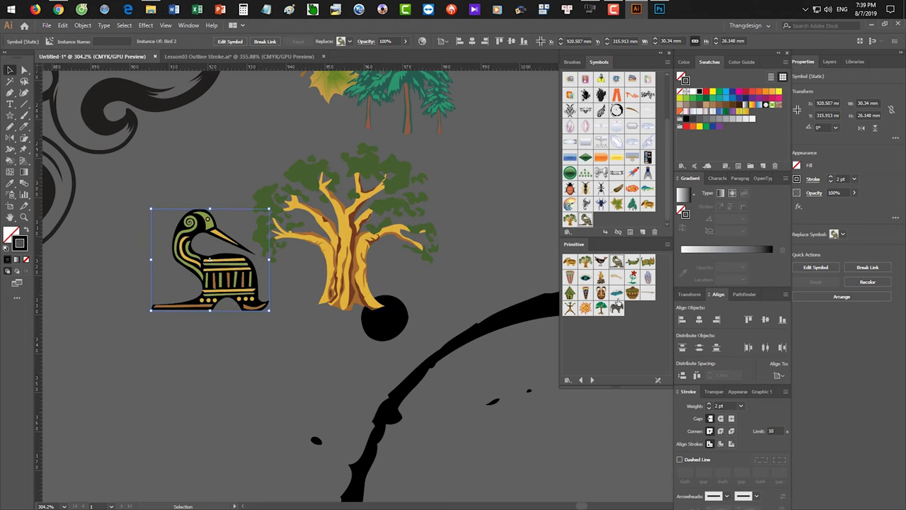
{"action": "left_click_drag", "start_coordinate": [328, 364], "coordinate": [275, 376]}
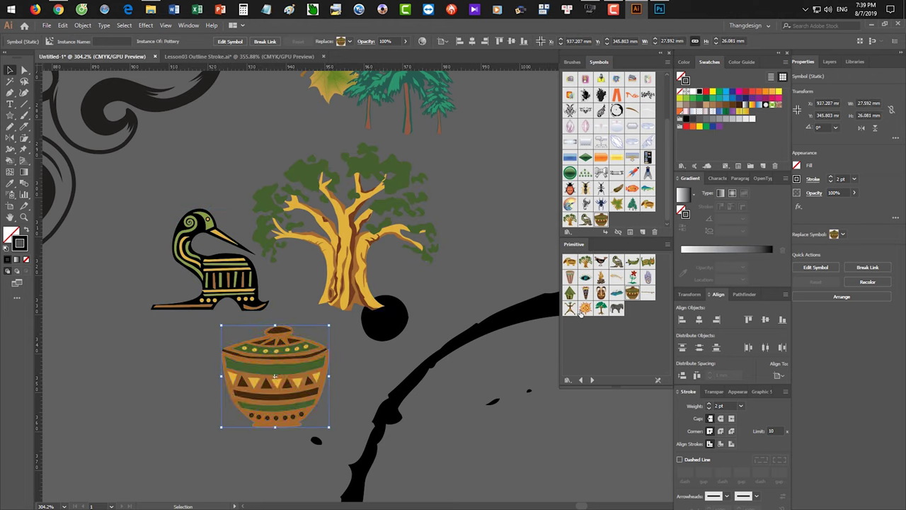
{"action": "left_click_drag", "start_coordinate": [171, 359], "coordinate": [172, 359]}
{"action": "left_click", "coordinate": [147, 477]}
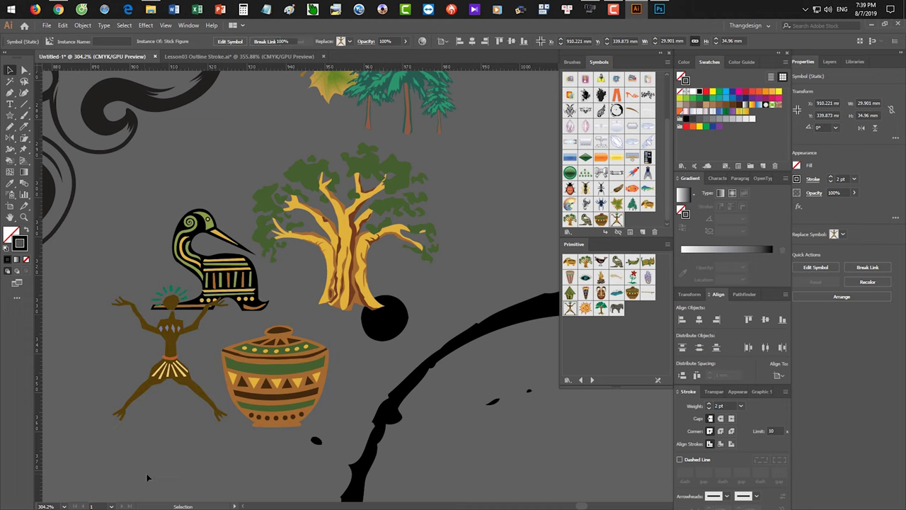
{"action": "left_click_drag", "start_coordinate": [200, 452], "coordinate": [293, 358]}
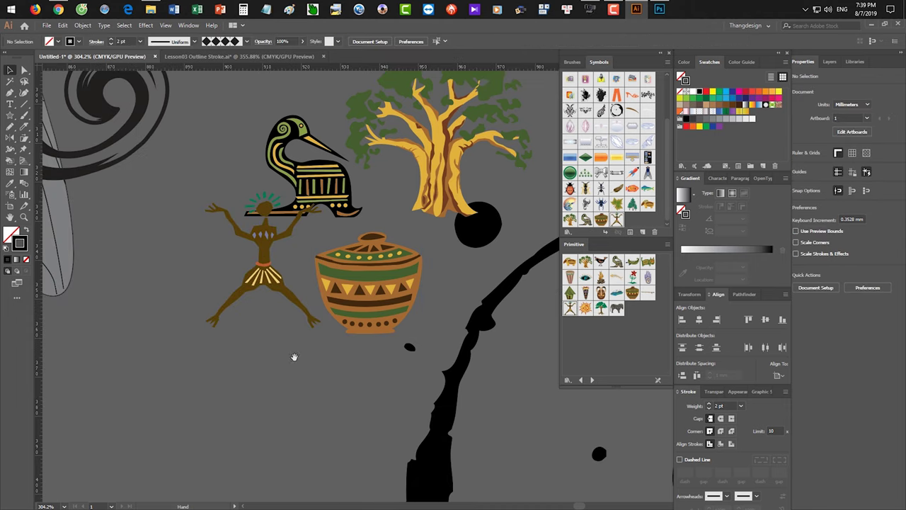
Place two sushi symbols from the Sushi library, below the stick figure and at centre
{"action": "left_click", "coordinate": [591, 380]}
{"action": "left_click", "coordinate": [592, 380]}
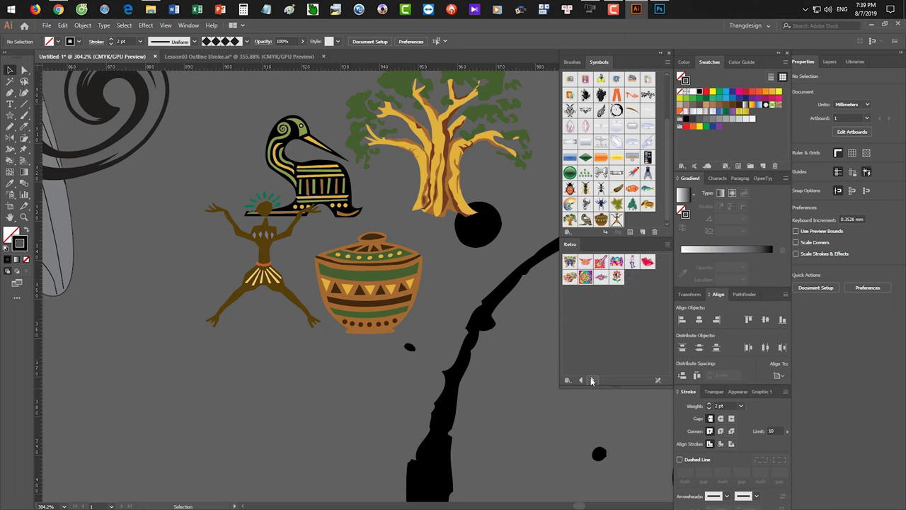
{"action": "left_click", "coordinate": [592, 380]}
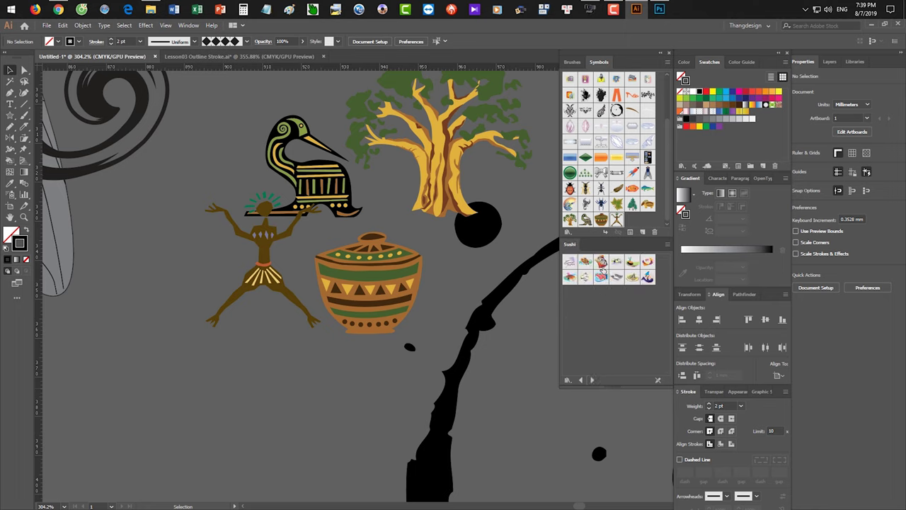
{"action": "left_click_drag", "start_coordinate": [572, 269], "coordinate": [266, 377]}
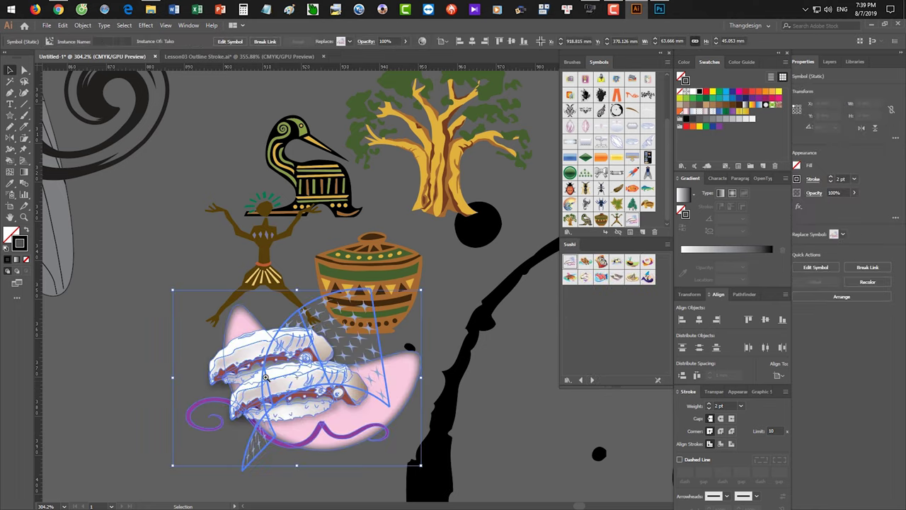
{"action": "left_click", "coordinate": [507, 444]}
{"action": "left_click_drag", "start_coordinate": [507, 444], "coordinate": [334, 388]}
{"action": "left_click_drag", "start_coordinate": [585, 262], "coordinate": [411, 295]}
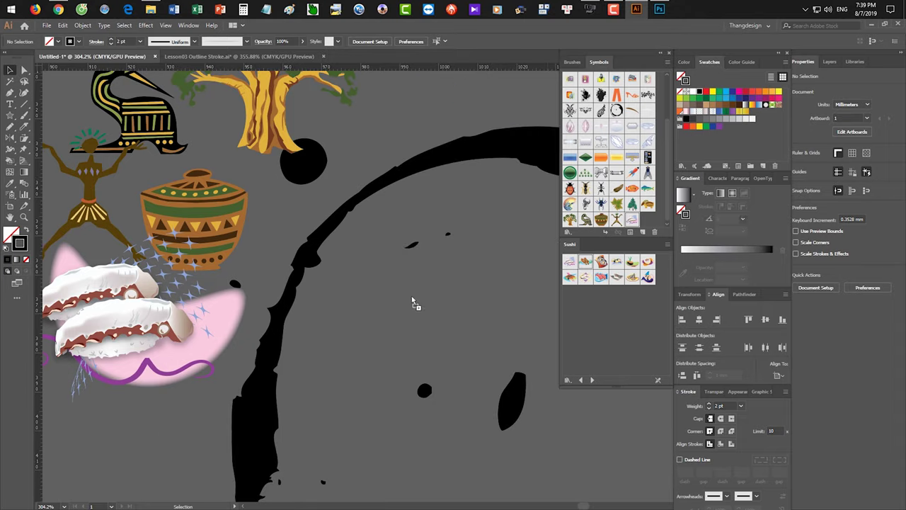
{"action": "scroll", "coordinate": [389, 305], "scroll_direction": "down", "scroll_amount": 5}
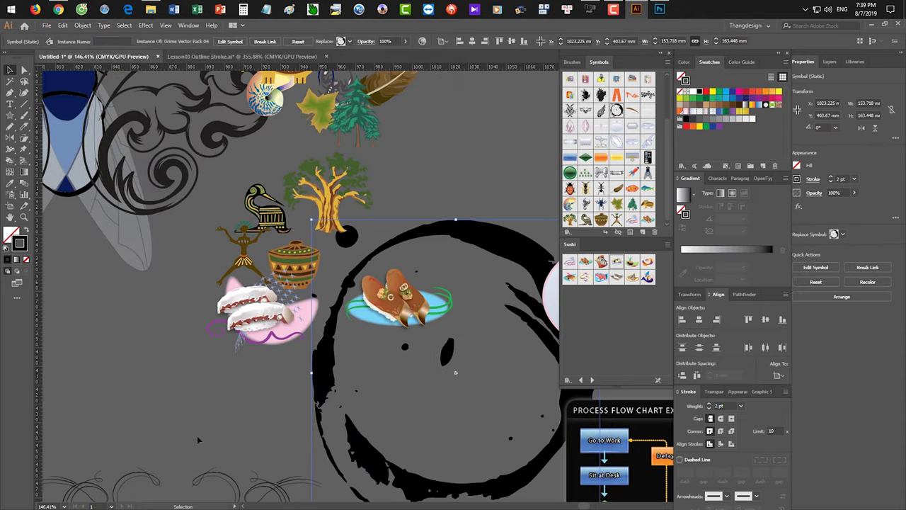
{"action": "left_click", "coordinate": [124, 437]}
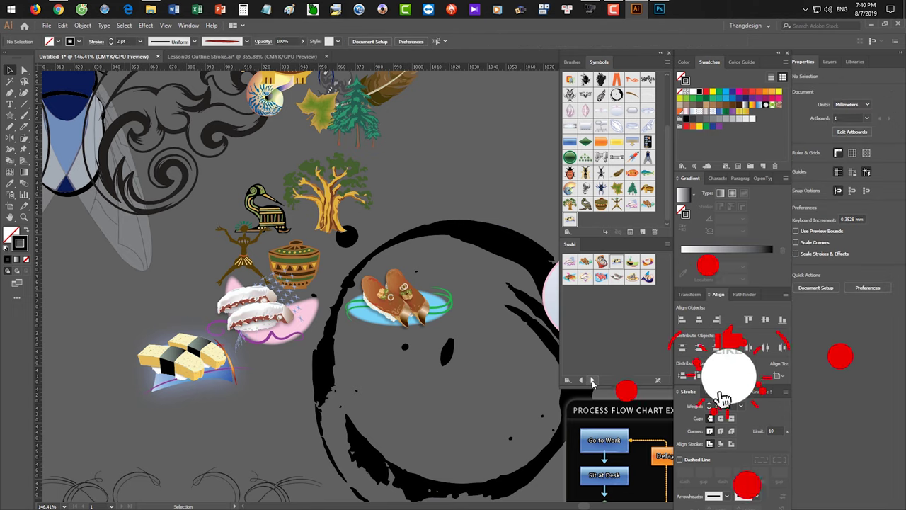
Add the Tiki Idol symbol from the Tiki library at the left of the canvas
{"action": "left_click", "coordinate": [592, 382]}
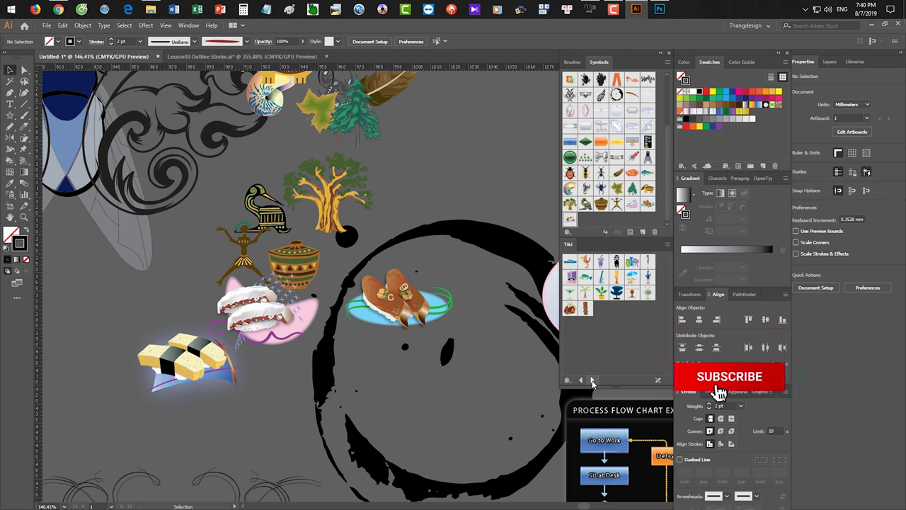
{"action": "left_click_drag", "start_coordinate": [592, 310], "coordinate": [97, 316]}
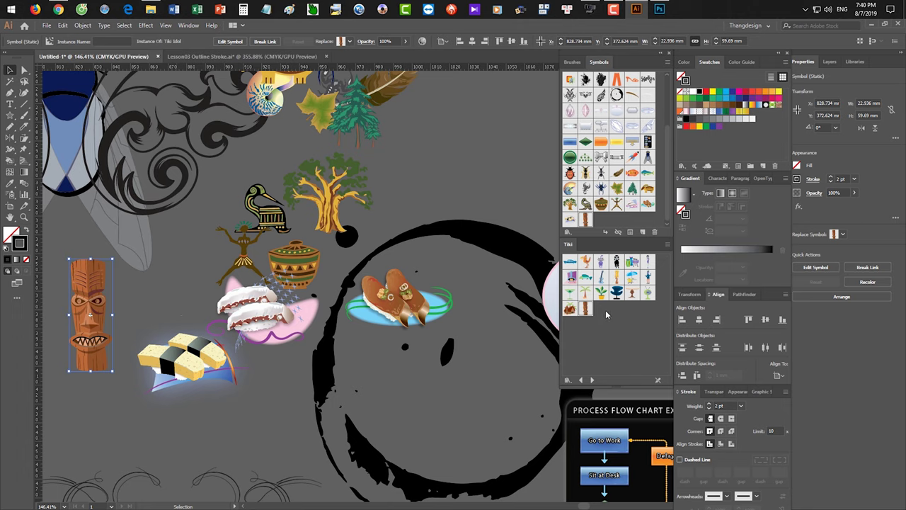
{"action": "left_click", "coordinate": [591, 380]}
{"action": "left_click", "coordinate": [592, 380]}
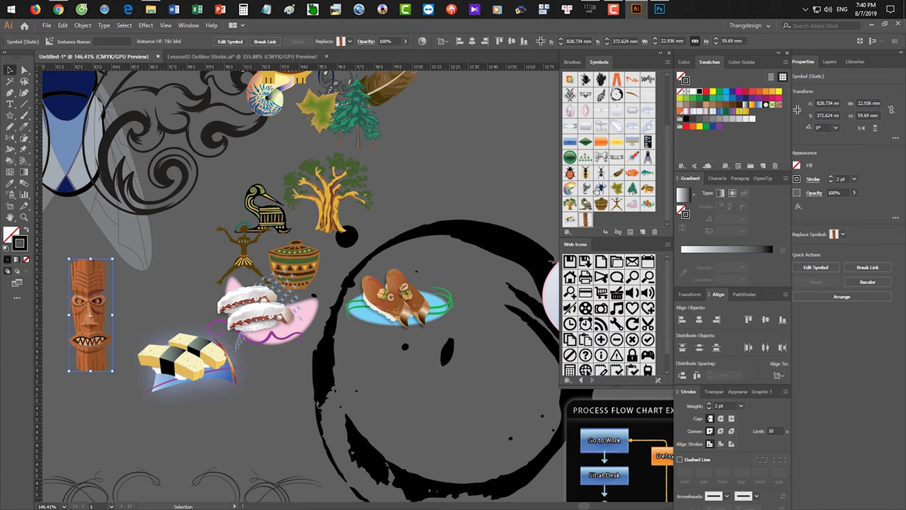
{"action": "left_click", "coordinate": [411, 179]}
Delete all the artwork and bring the empty artboard back into view
{"action": "key", "text": "ctrl+a"}
{"action": "key", "text": "Delete"}
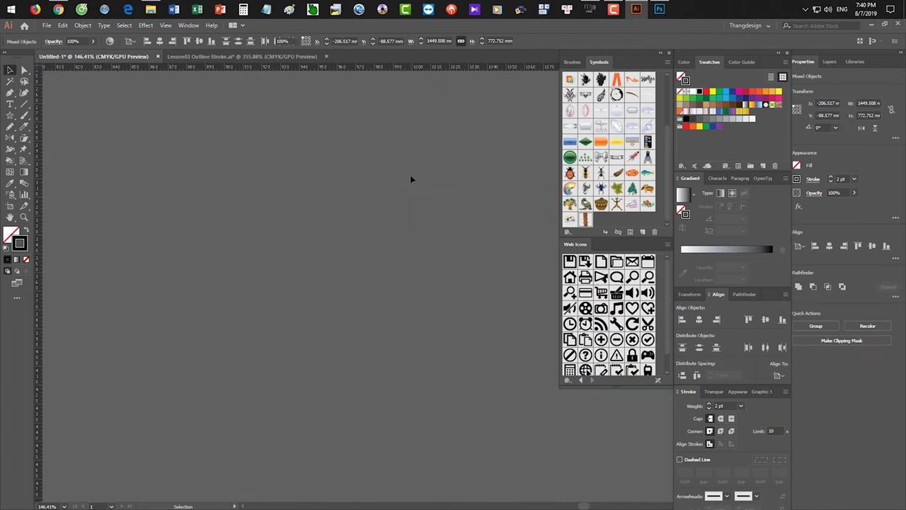
{"action": "key", "text": "ctrl+1"}
{"action": "key", "text": "ctrl+minus"}
{"action": "key", "text": "ctrl+minus"}
{"action": "key", "text": "ctrl+minus"}
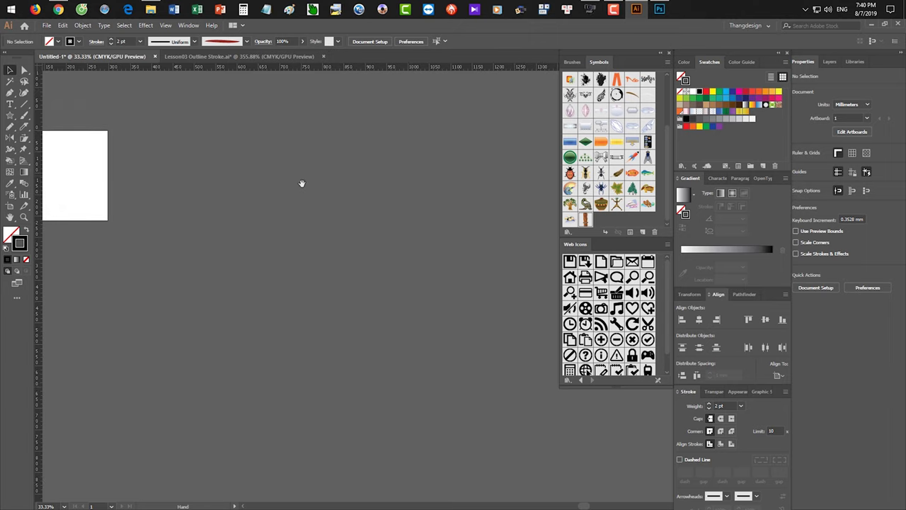
{"action": "left_click_drag", "start_coordinate": [310, 186], "coordinate": [547, 250]}
{"action": "scroll", "coordinate": [335, 247], "scroll_direction": "up", "scroll_amount": 4}
{"action": "scroll", "coordinate": [397, 249], "scroll_direction": "left", "scroll_amount": 4}
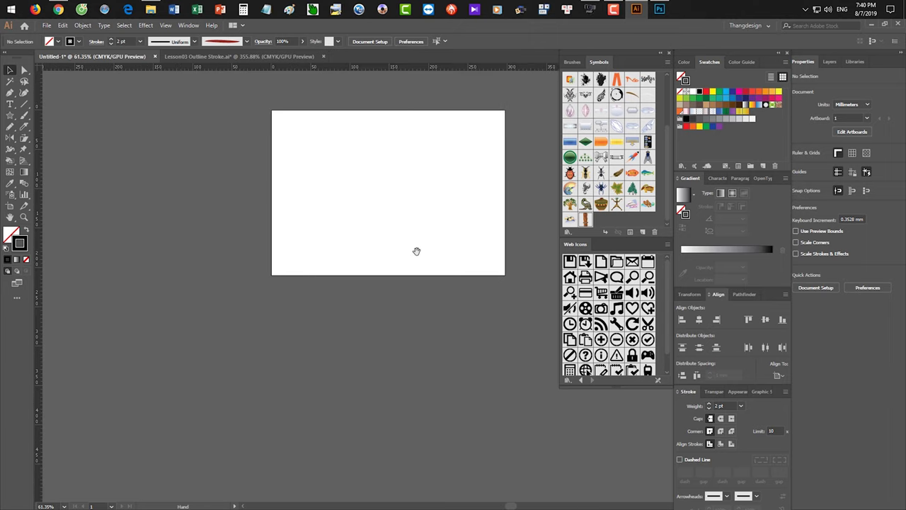
{"action": "left_click_drag", "start_coordinate": [456, 182], "coordinate": [467, 206]}
{"action": "scroll", "coordinate": [479, 221], "scroll_direction": "up", "scroll_amount": 2}
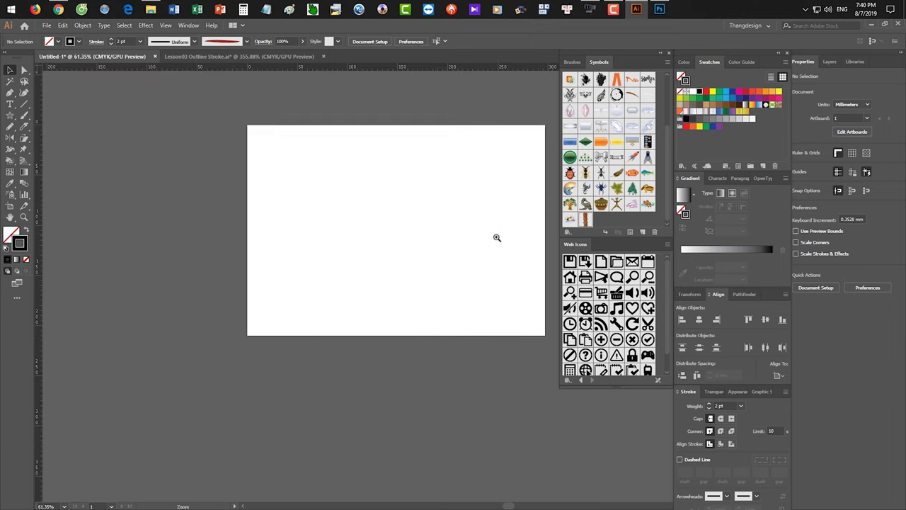
{"action": "left_click_drag", "start_coordinate": [491, 237], "coordinate": [377, 256]}
{"action": "scroll", "coordinate": [366, 252], "scroll_direction": "up", "scroll_amount": 3}
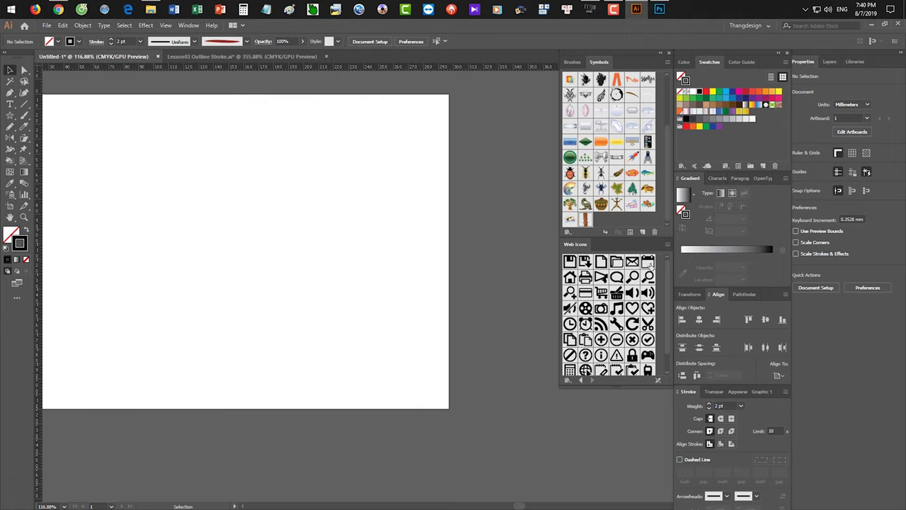
{"action": "scroll", "coordinate": [467, 221], "scroll_direction": "up", "scroll_amount": 1}
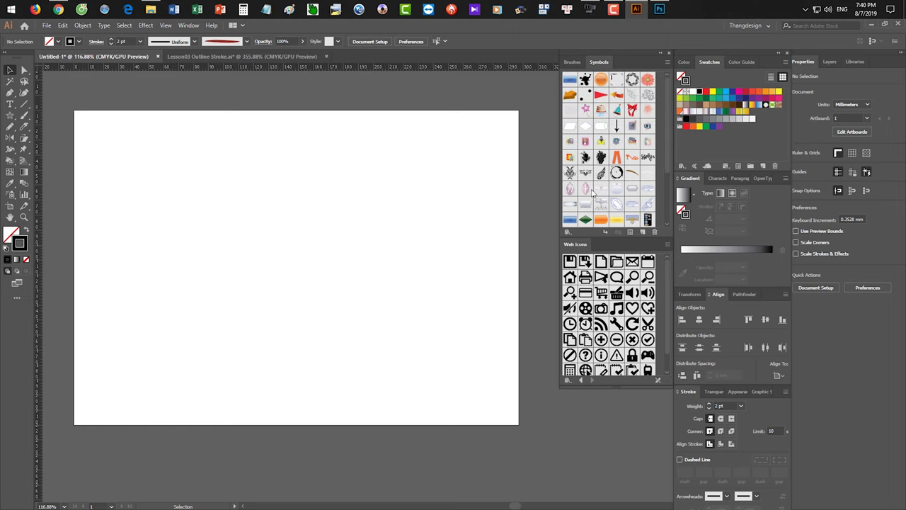
Step back through Sushi, Retro and Primitive libraries to the Nature symbol library
{"action": "left_click", "coordinate": [581, 380]}
{"action": "left_click", "coordinate": [580, 380]}
{"action": "left_click", "coordinate": [581, 380]}
{"action": "left_click", "coordinate": [581, 380]}
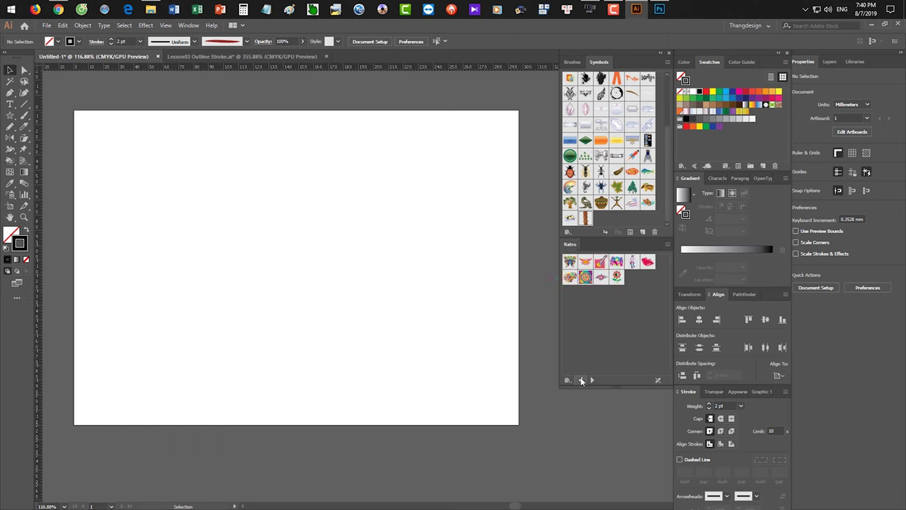
{"action": "left_click", "coordinate": [580, 380]}
{"action": "left_click", "coordinate": [581, 380]}
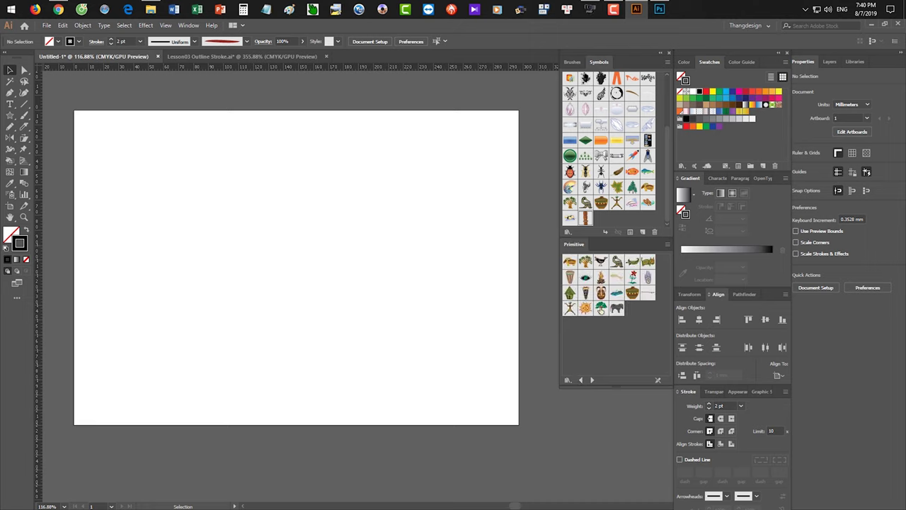
{"action": "left_click", "coordinate": [582, 380]}
{"action": "left_click", "coordinate": [582, 380]}
Place a Tree symbol and several Trees groups around it on the artboard
{"action": "left_click_drag", "start_coordinate": [586, 365], "coordinate": [344, 308]}
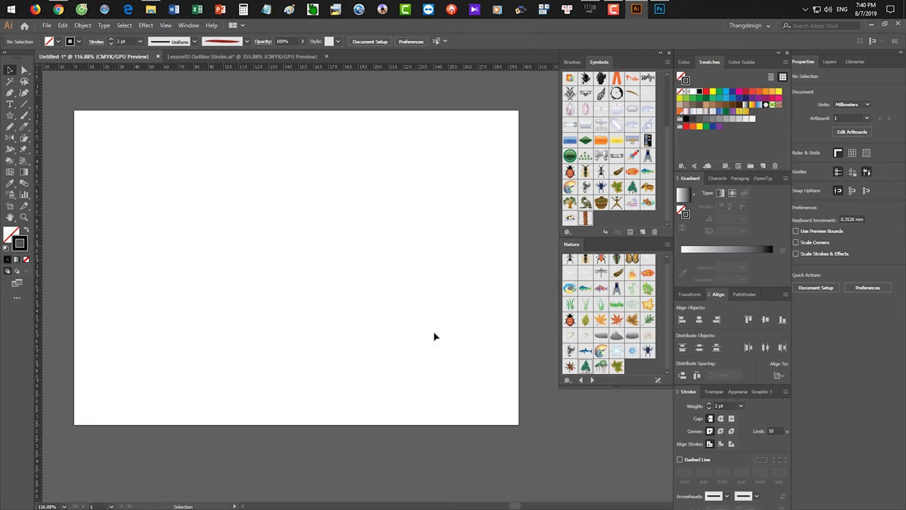
{"action": "left_click_drag", "start_coordinate": [601, 366], "coordinate": [376, 326]}
{"action": "left_click_drag", "start_coordinate": [601, 366], "coordinate": [416, 356]}
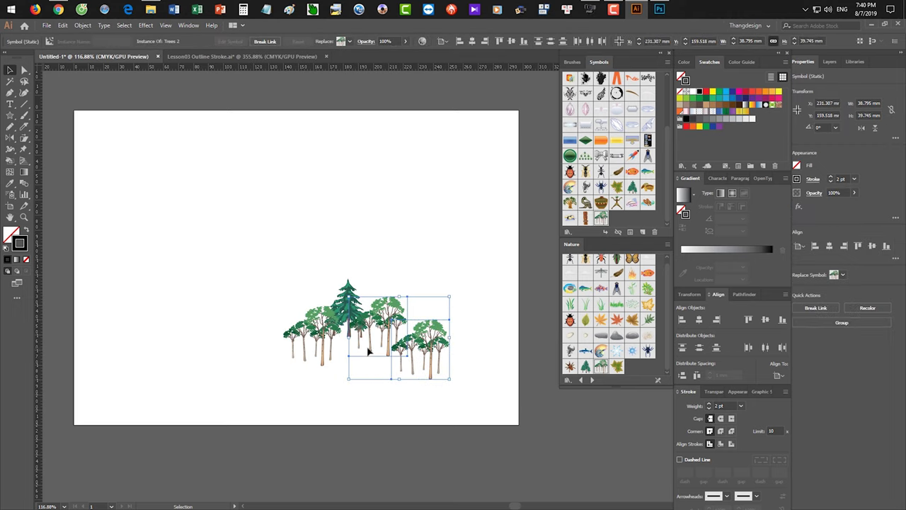
{"action": "left_click", "coordinate": [346, 243]}
{"action": "scroll", "coordinate": [348, 244], "scroll_direction": "up", "scroll_amount": 2}
{"action": "scroll", "coordinate": [424, 207], "scroll_direction": "down", "scroll_amount": 1}
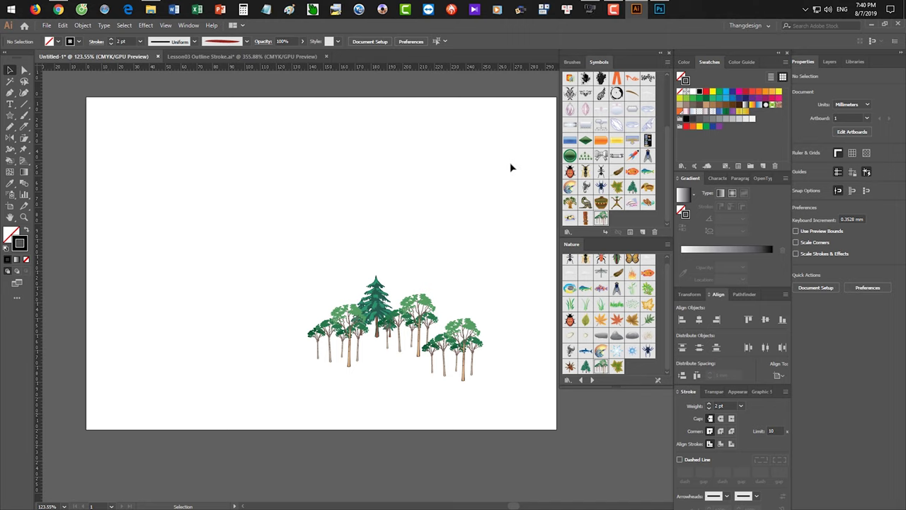
{"action": "left_click", "coordinate": [11, 196]}
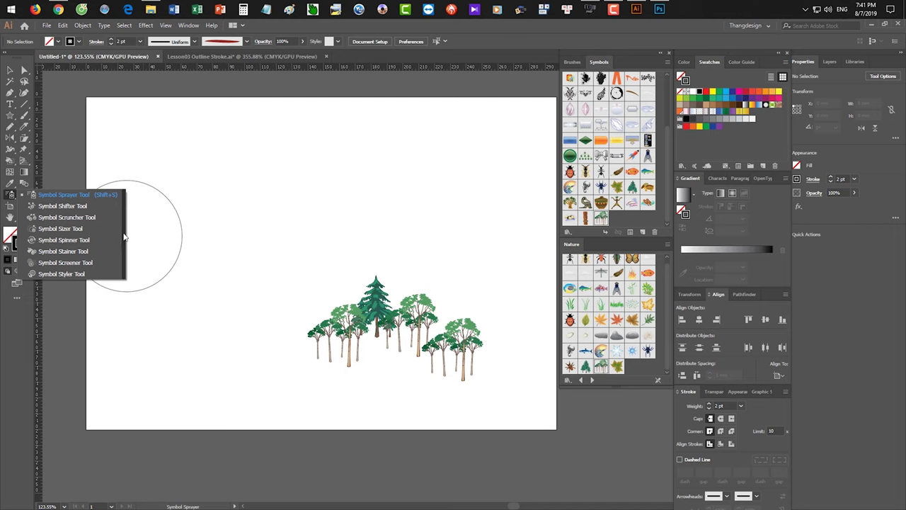
Tear off the symbolism and selection tool sets as floating panels, then close both
{"action": "left_click", "coordinate": [124, 237]}
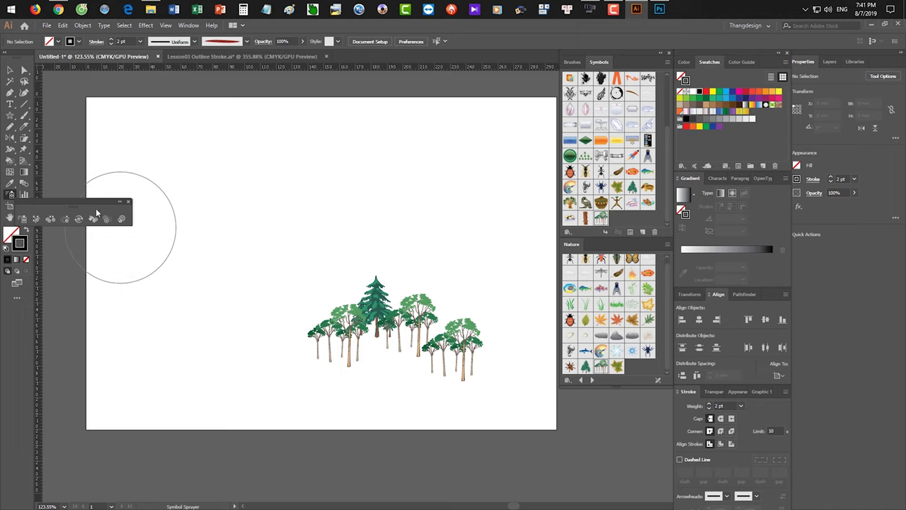
{"action": "left_click_drag", "start_coordinate": [96, 205], "coordinate": [219, 107]}
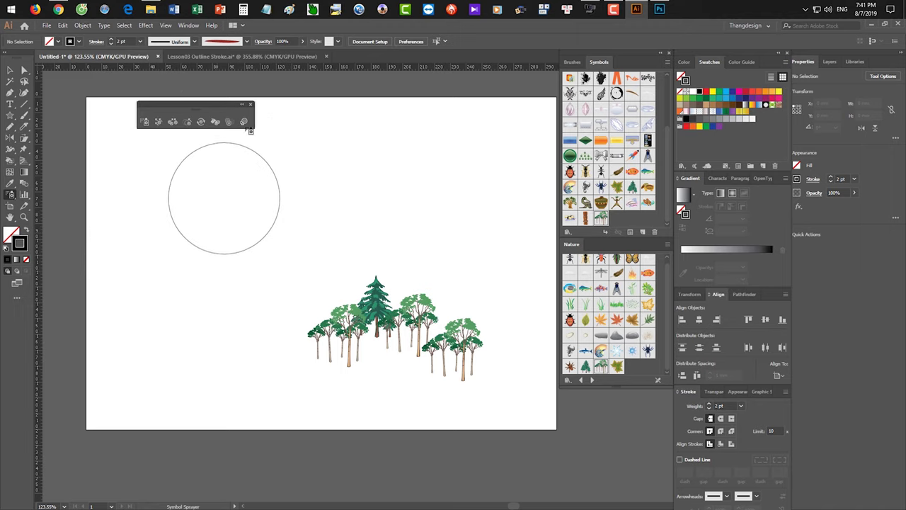
{"action": "left_click", "coordinate": [254, 107]}
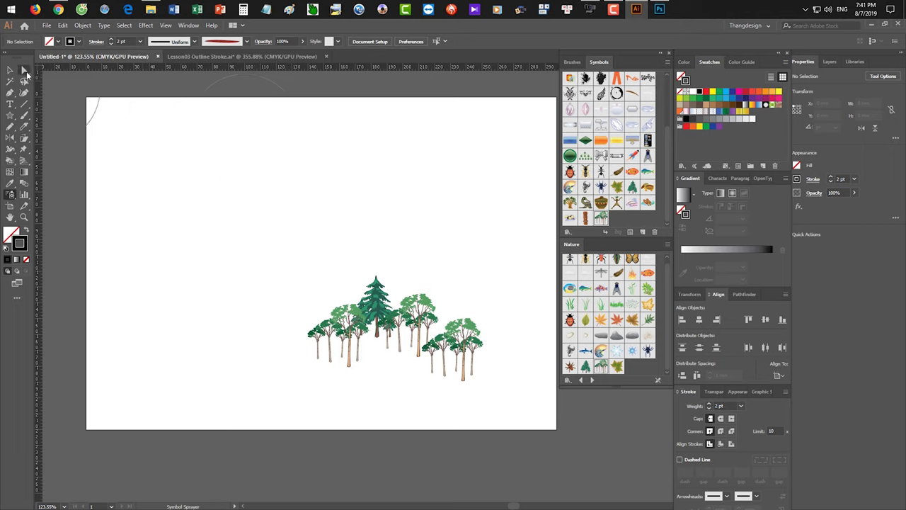
{"action": "left_click", "coordinate": [24, 70]}
{"action": "left_click", "coordinate": [136, 82]}
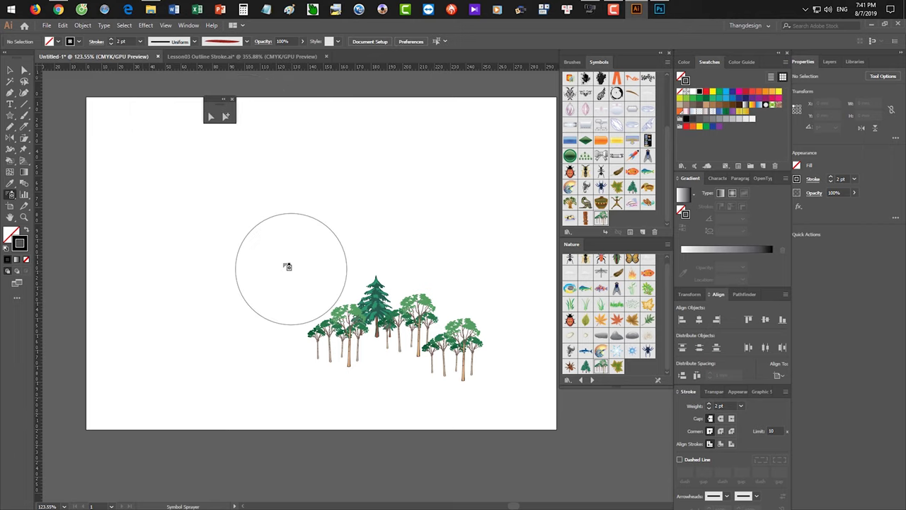
{"action": "left_click", "coordinate": [233, 101]}
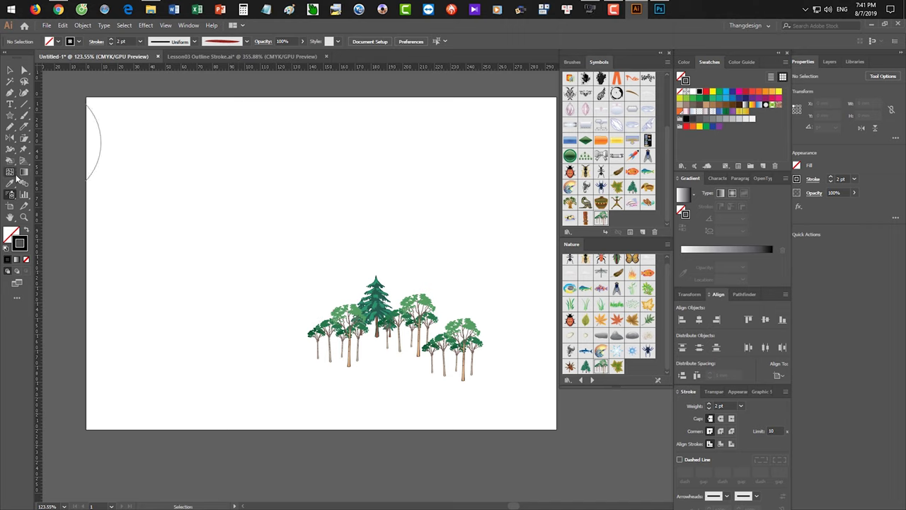
Open the symbolism tools flyout, then switch to Photoshop and back to the tree scene
{"action": "left_click", "coordinate": [12, 194]}
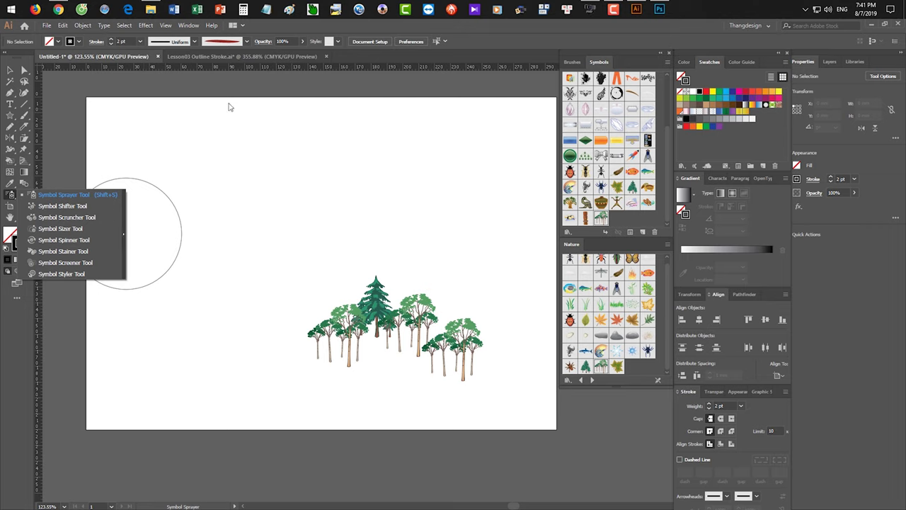
{"action": "left_click", "coordinate": [637, 9]}
{"action": "mouse_move", "coordinate": [659, 10]}
{"action": "left_click", "coordinate": [658, 10]}
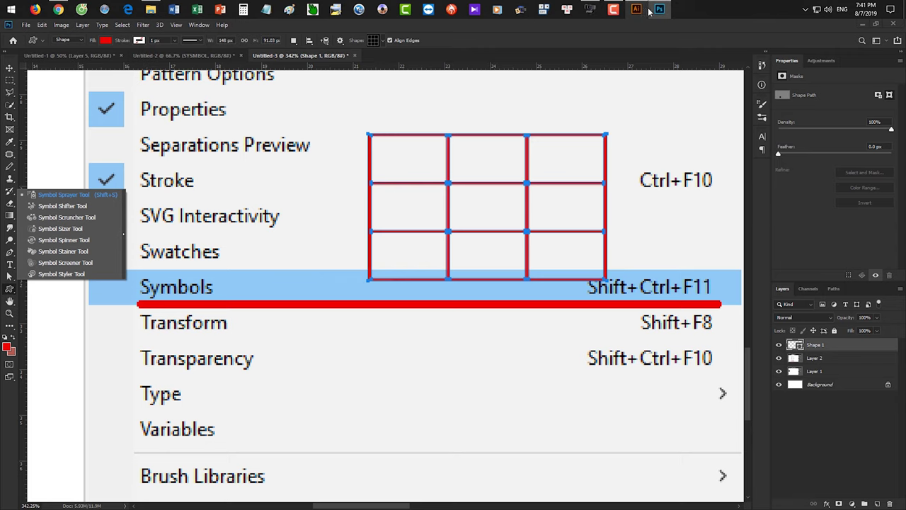
{"action": "left_click", "coordinate": [652, 11]}
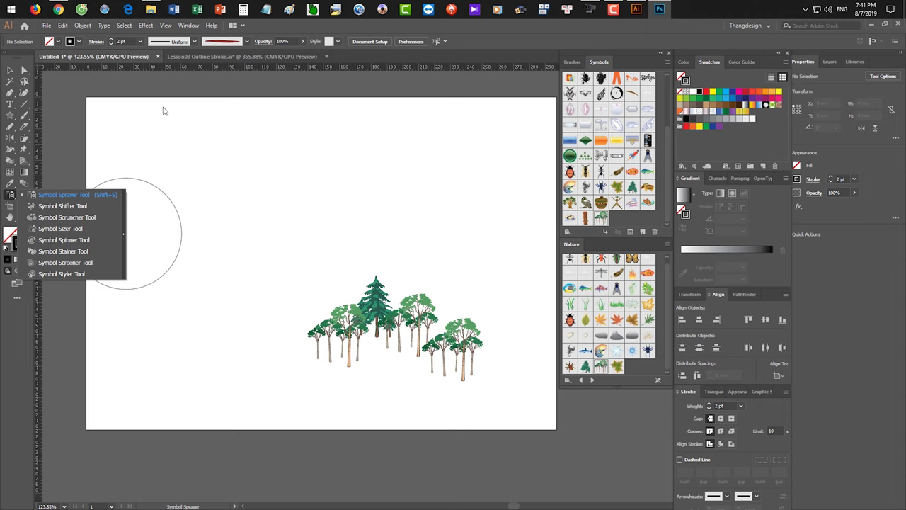
{"action": "left_click", "coordinate": [589, 10]}
{"action": "left_click", "coordinate": [590, 10]}
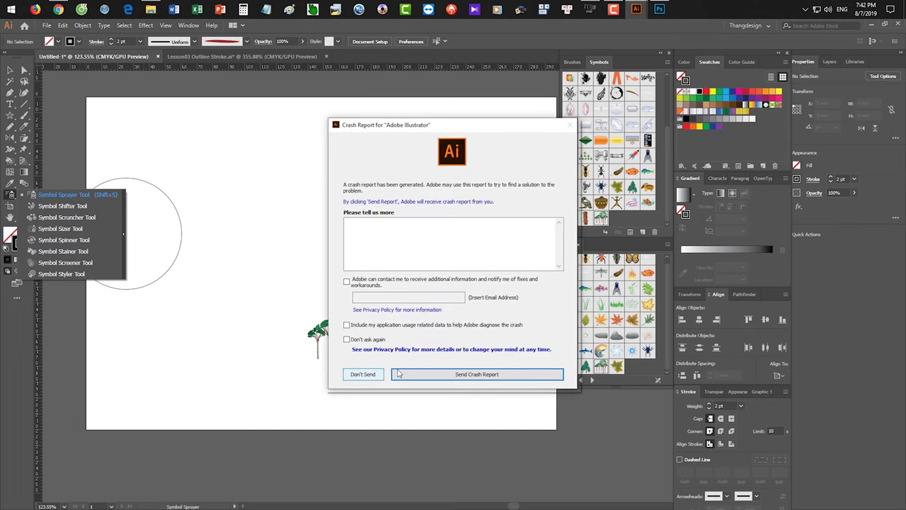
Send the crash report, relaunch Illustrator CC 2019 from the desktop, and dismiss the quit notice
{"action": "left_click", "coordinate": [394, 377]}
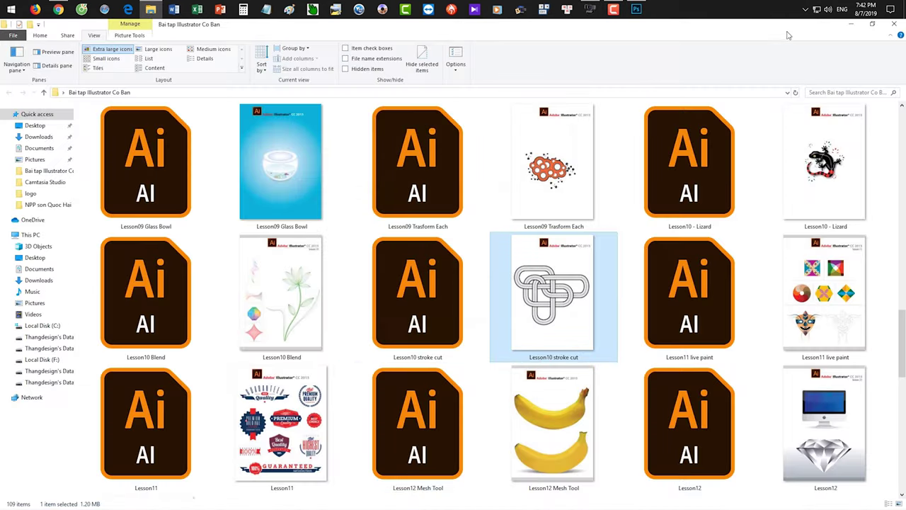
{"action": "left_click", "coordinate": [855, 27]}
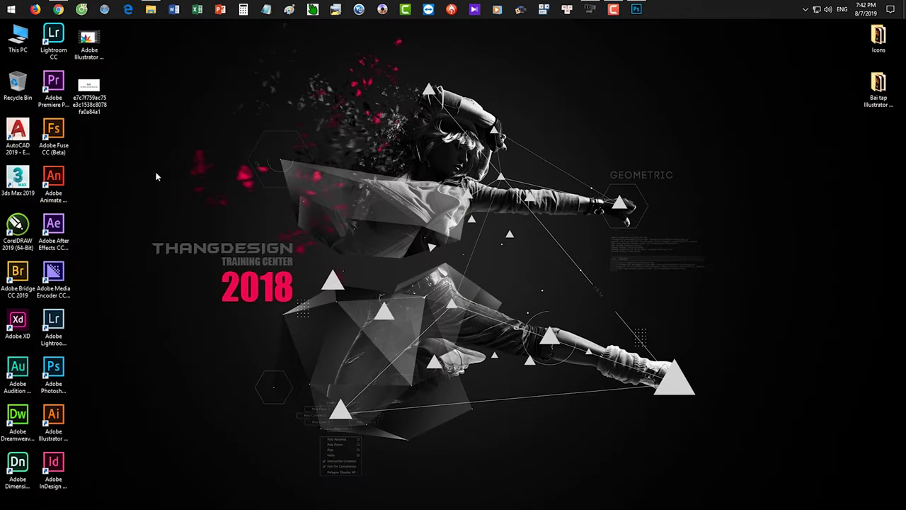
{"action": "left_click", "coordinate": [53, 418]}
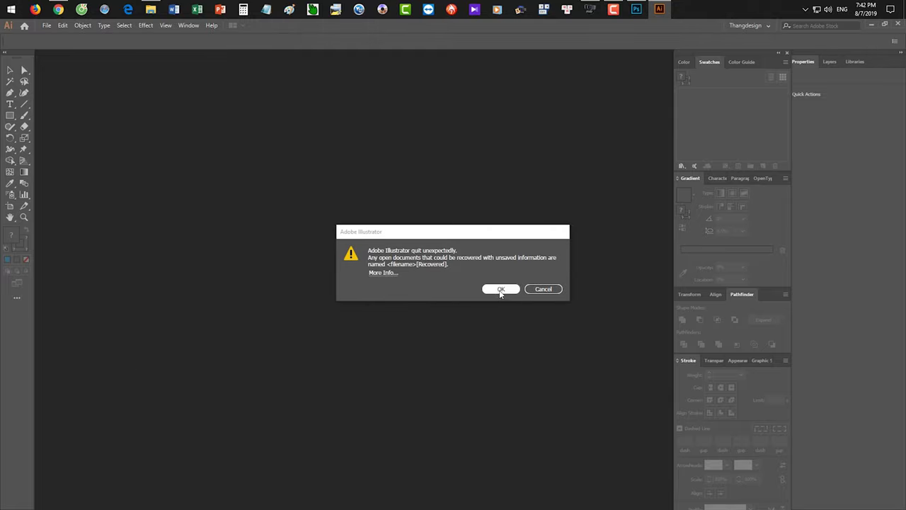
{"action": "left_click", "coordinate": [536, 291]}
Create a new A4 document
{"action": "left_click", "coordinate": [46, 25]}
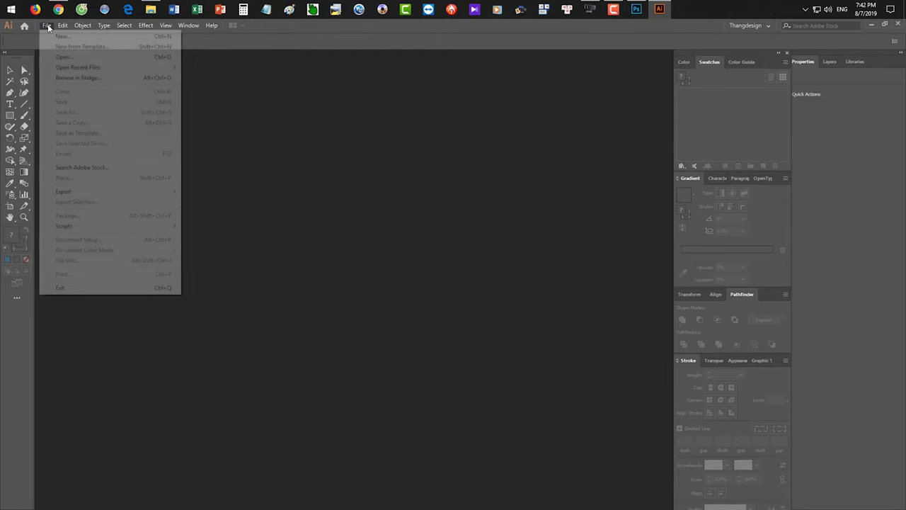
{"action": "left_click", "coordinate": [74, 37]}
{"action": "key", "text": "ctrl+n"}
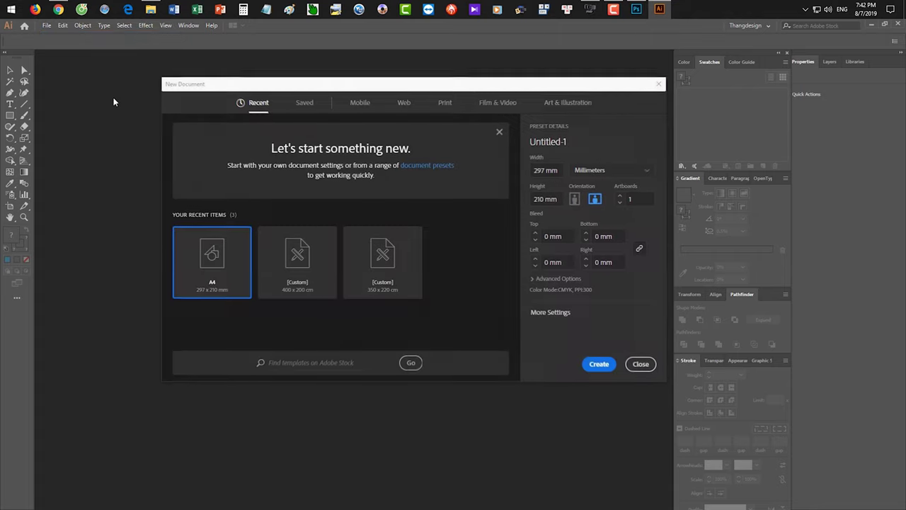
{"action": "left_click", "coordinate": [599, 365]}
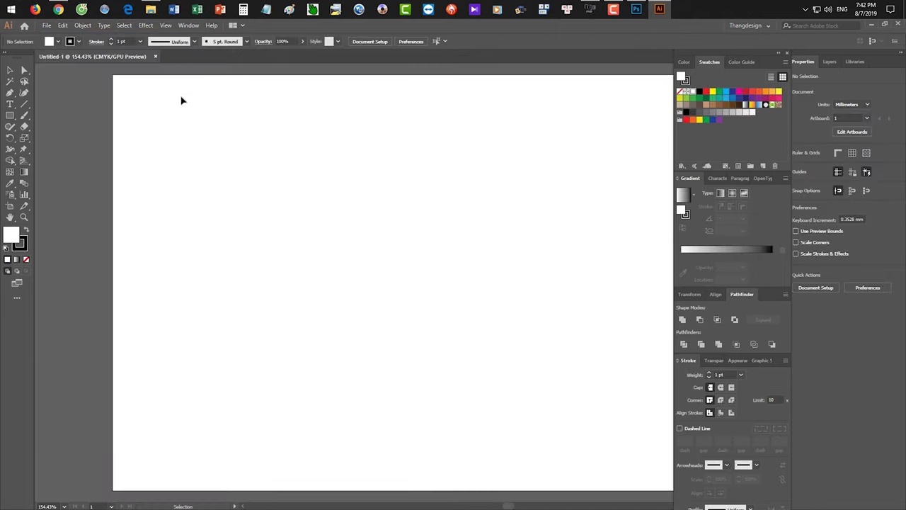
Load the Primitive symbol library and dock it, enlarged, beside the swatches
{"action": "left_click", "coordinate": [188, 26]}
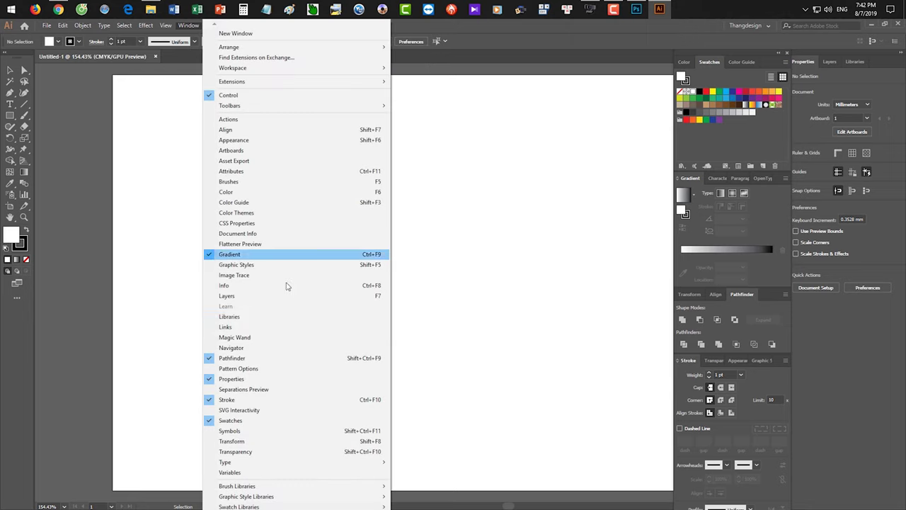
{"action": "left_click", "coordinate": [263, 431]}
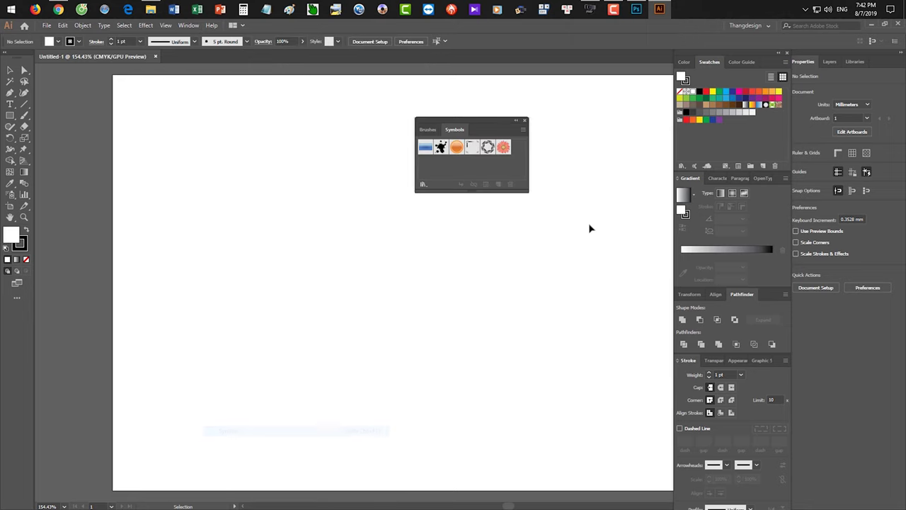
{"action": "mouse_move", "coordinate": [501, 118]}
{"action": "left_mouse_down"}
{"action": "mouse_move", "coordinate": [619, 59]}
{"action": "mouse_move", "coordinate": [651, 55]}
{"action": "mouse_move", "coordinate": [645, 49]}
{"action": "left_mouse_up"}
{"action": "left_click", "coordinate": [667, 63]}
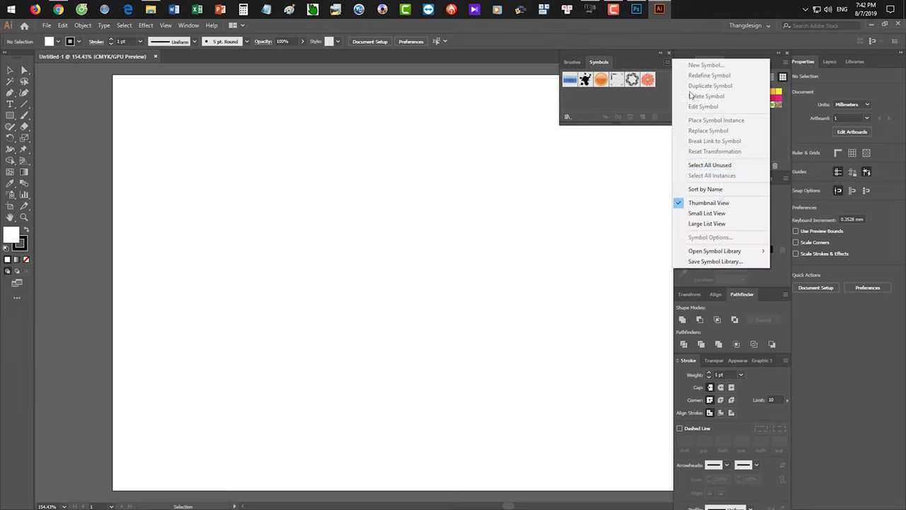
{"action": "mouse_move", "coordinate": [732, 255]}
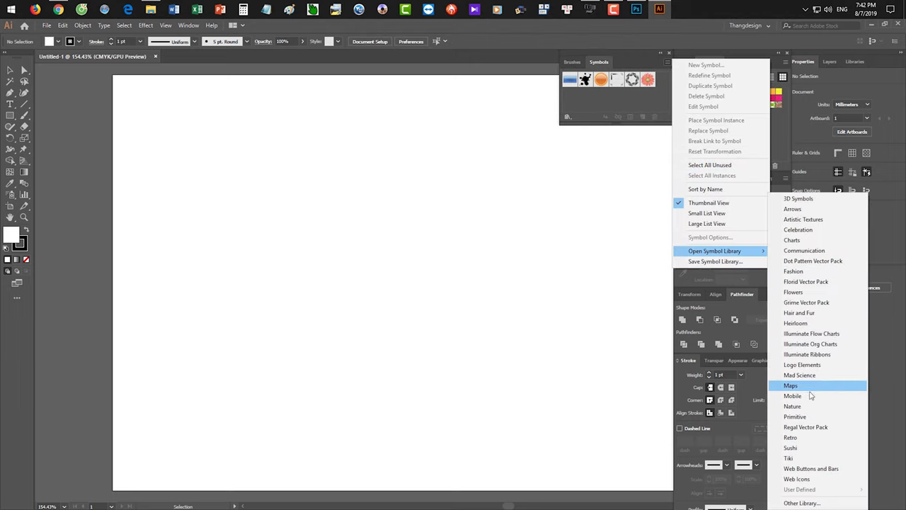
{"action": "left_click", "coordinate": [808, 416]}
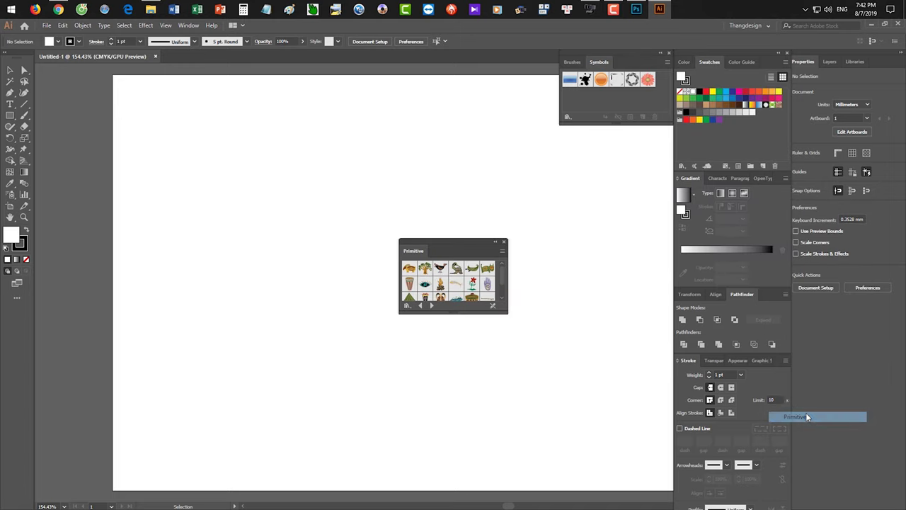
{"action": "left_click", "coordinate": [669, 52]}
{"action": "left_click_drag", "start_coordinate": [480, 245], "coordinate": [643, 51]}
{"action": "left_click_drag", "start_coordinate": [630, 124], "coordinate": [635, 198]}
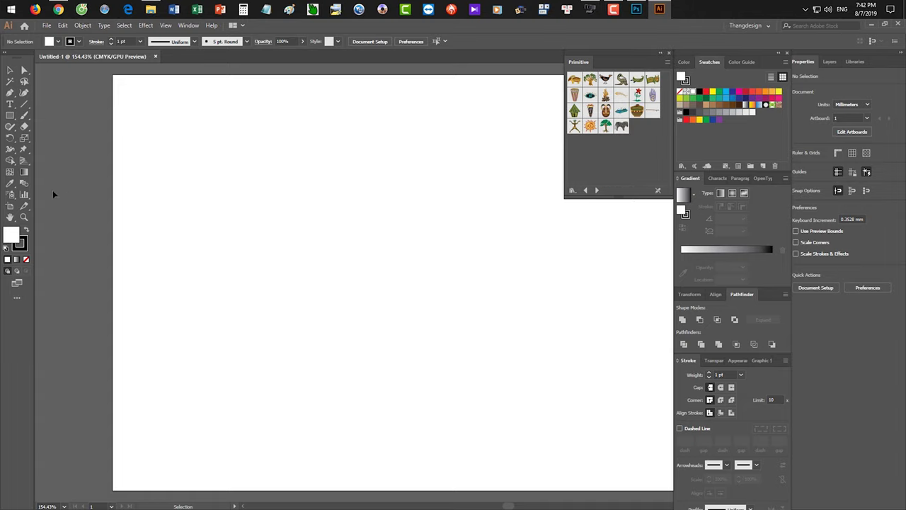
Tear off the symbolism tools into a floating strip near the top left
{"action": "left_click", "coordinate": [10, 195]}
{"action": "mouse_move", "coordinate": [10, 195]}
{"action": "left_mouse_down"}
{"action": "mouse_move", "coordinate": [85, 212]}
{"action": "mouse_move", "coordinate": [121, 234]}
{"action": "left_mouse_up"}
{"action": "left_click_drag", "start_coordinate": [113, 201], "coordinate": [237, 91]}
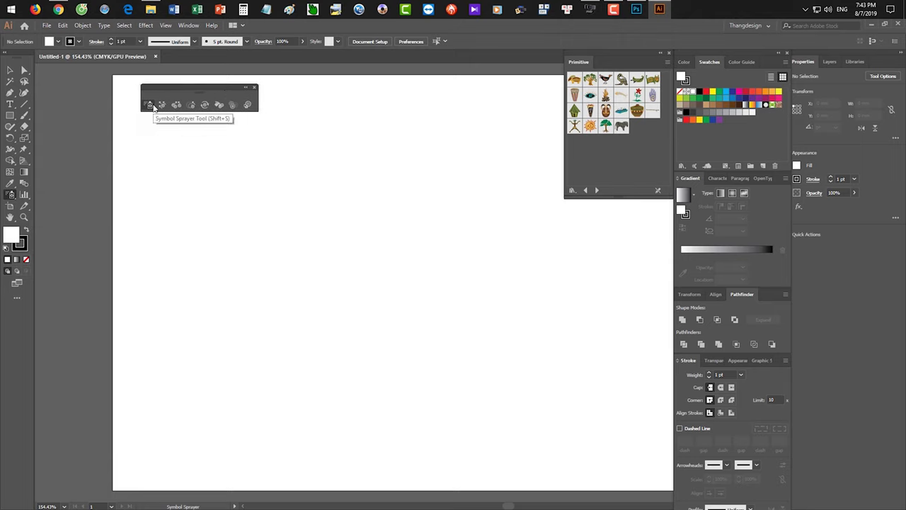
{"action": "left_click", "coordinate": [637, 9]}
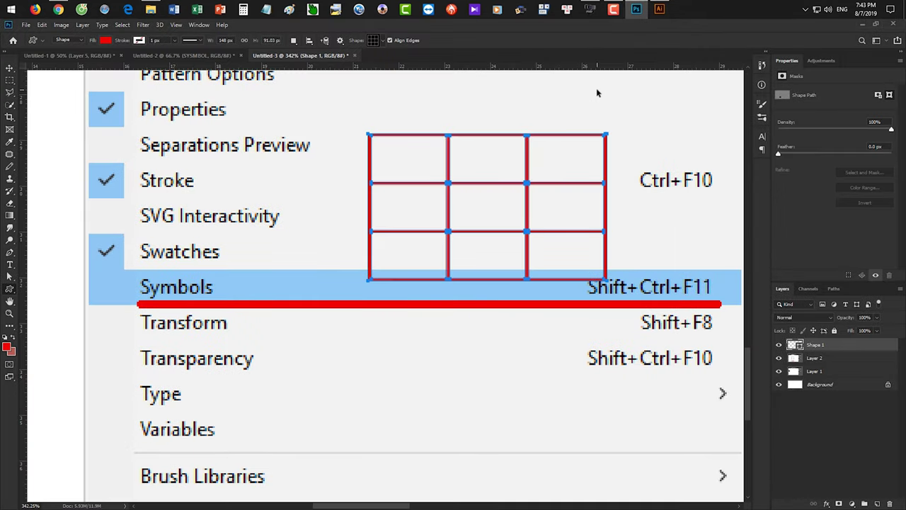
Deselect the grid shape and zoom to fit the whole screenshot layer
{"action": "left_click", "coordinate": [791, 369], "text": "shift"}
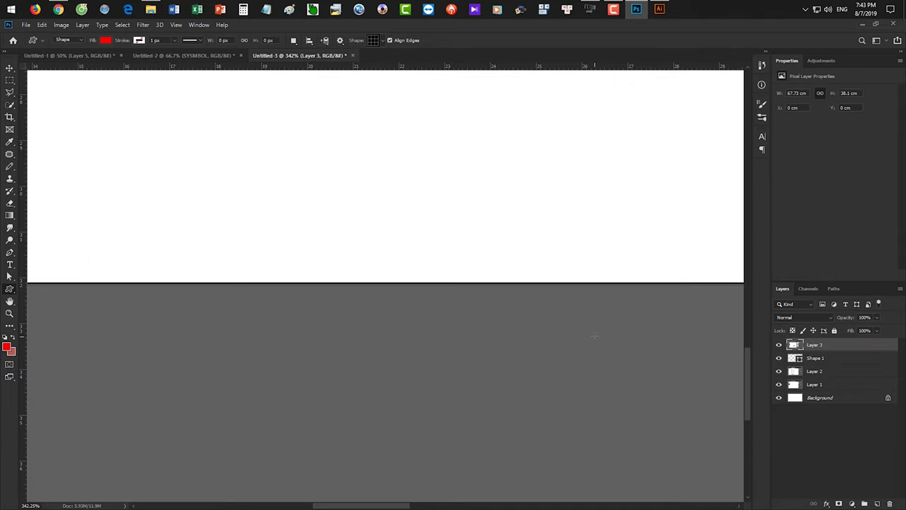
{"action": "key", "text": "ctrl+0"}
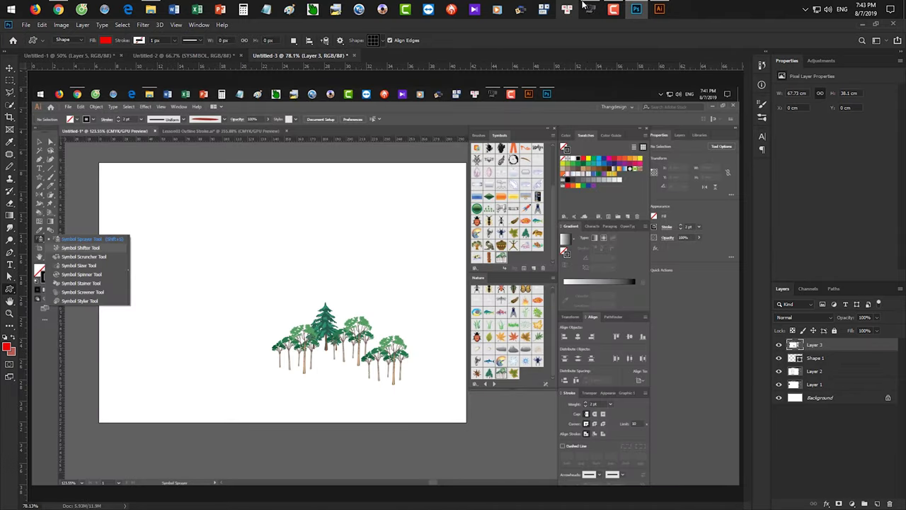
{"action": "left_click", "coordinate": [659, 9]}
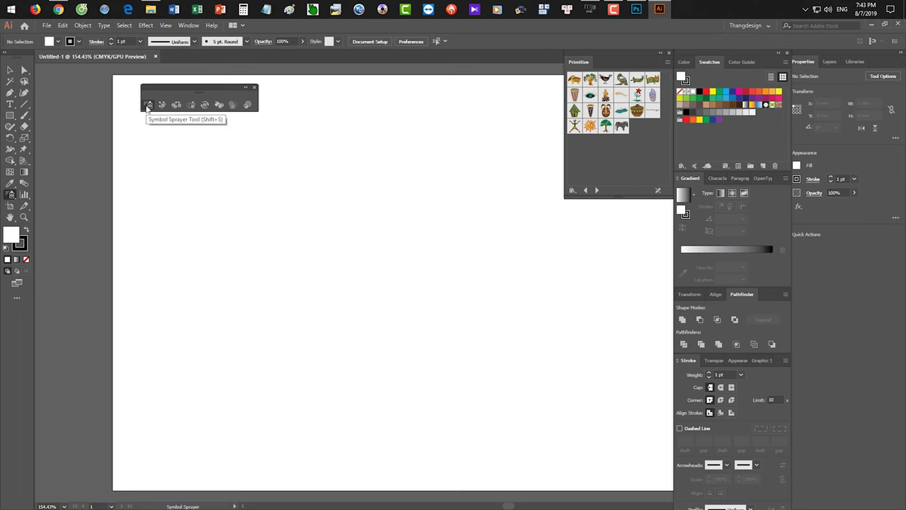
{"action": "left_click", "coordinate": [636, 9]}
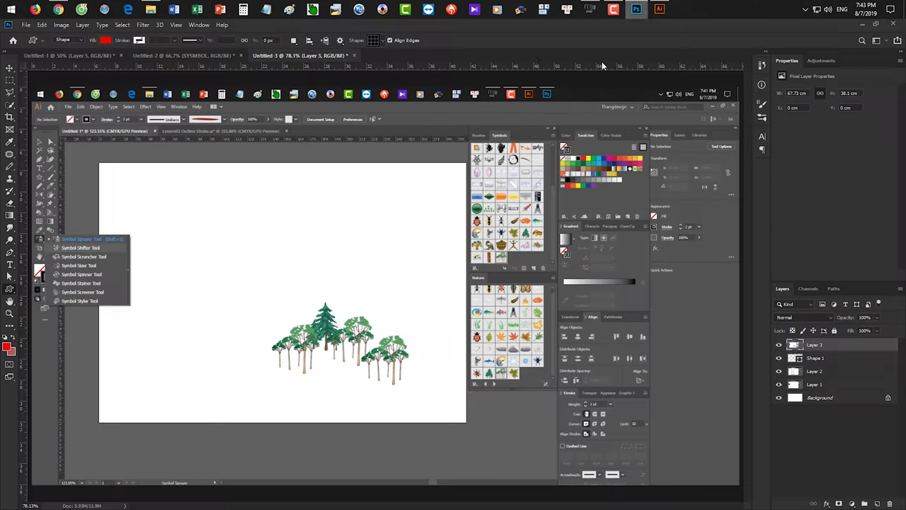
Close all documents without saving and create a new 1920 × 1080 document
{"action": "key", "text": "ctrl+alt+w"}
{"action": "key", "text": "n"}
{"action": "key", "text": "n"}
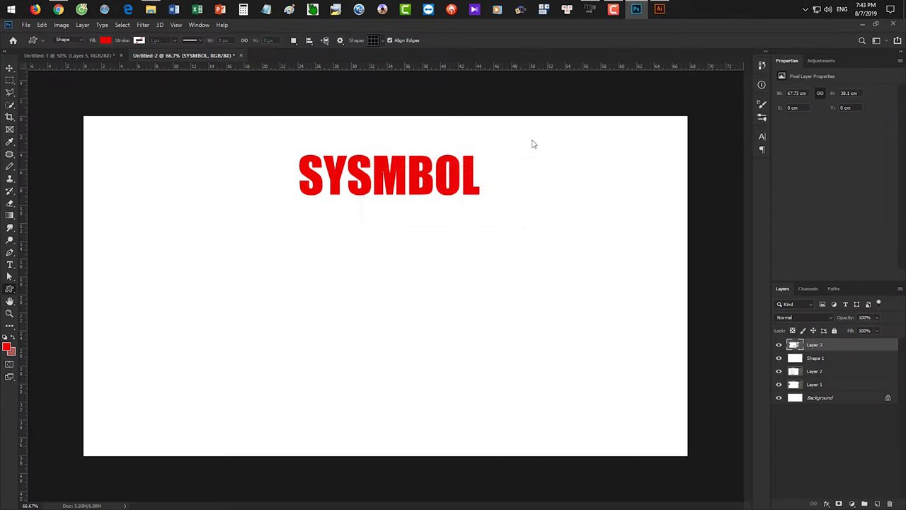
{"action": "key", "text": "n"}
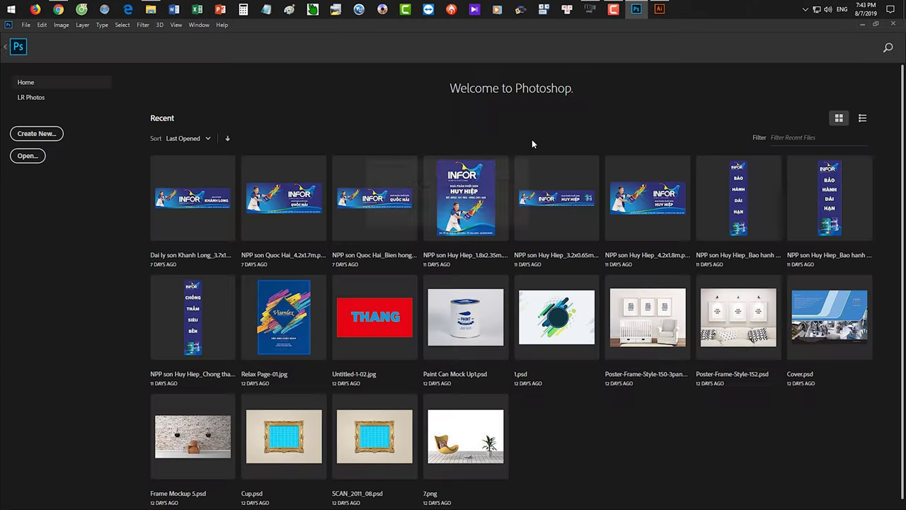
{"action": "key", "text": "ctrl+n"}
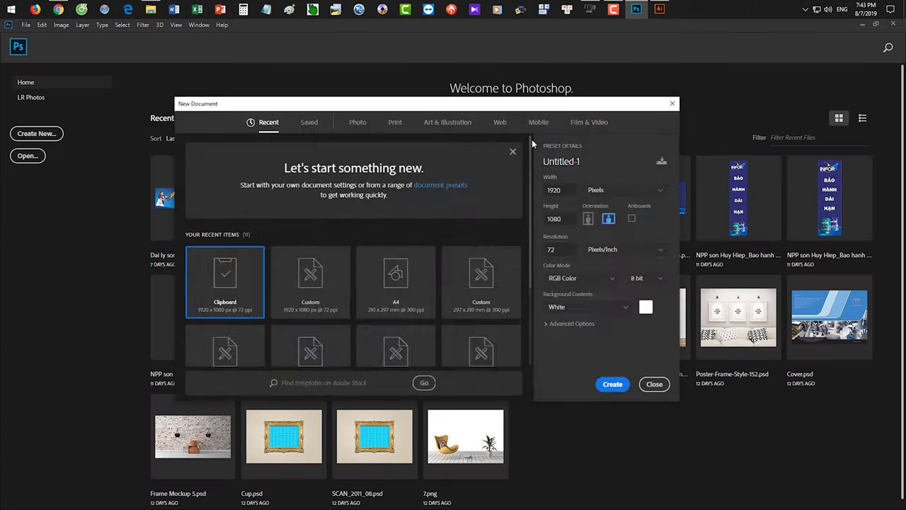
{"action": "key", "text": "Return"}
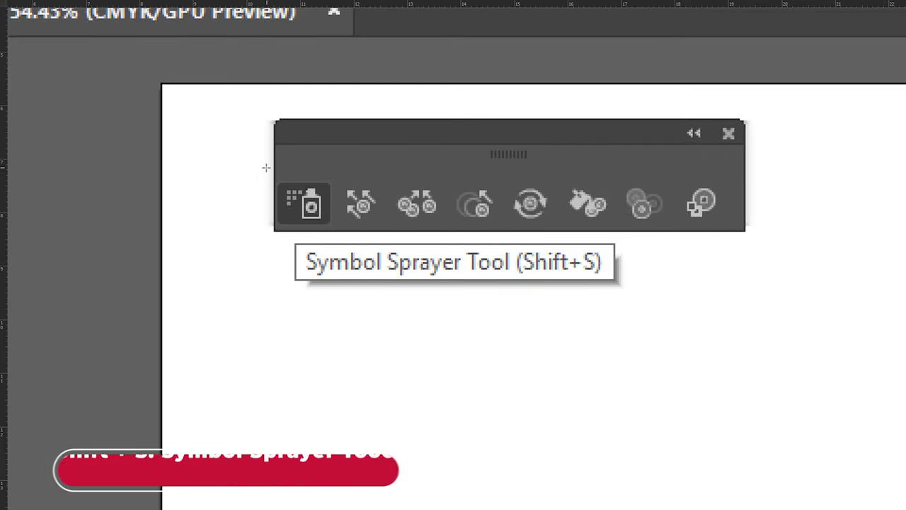
{"action": "mouse_move", "coordinate": [282, 173]}
{"action": "left_mouse_down"}
{"action": "mouse_move", "coordinate": [344, 170]}
{"action": "mouse_move", "coordinate": [339, 211]}
{"action": "mouse_move", "coordinate": [614, 229]}
{"action": "mouse_move", "coordinate": [626, 259]}
{"action": "mouse_move", "coordinate": [503, 313]}
{"action": "mouse_move", "coordinate": [246, 295]}
{"action": "mouse_move", "coordinate": [276, 161]}
{"action": "left_mouse_up"}
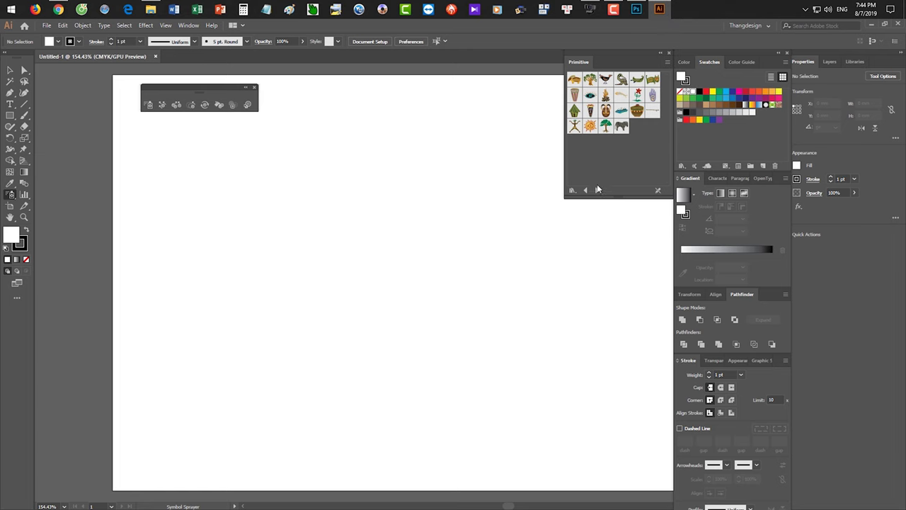
{"action": "left_click", "coordinate": [586, 190]}
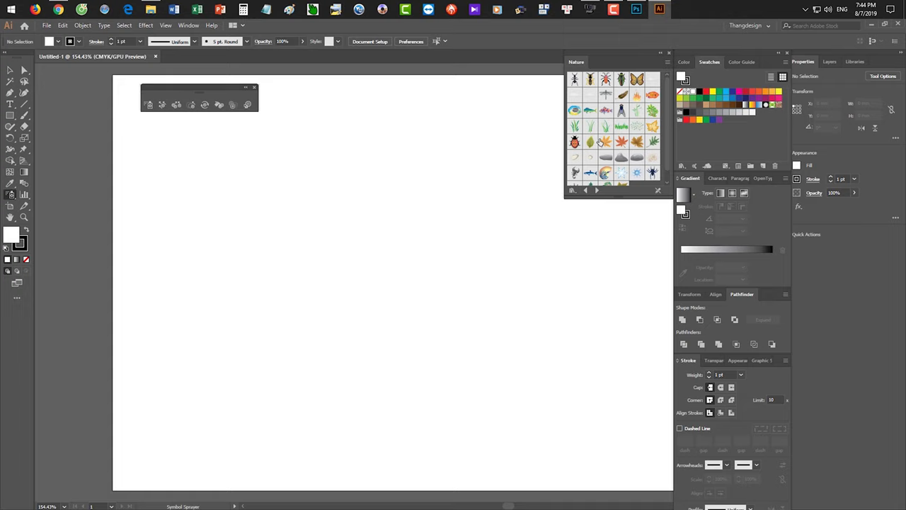
Dock the Nature library beside the Symbols panel and add its Fly symbol to the document
{"action": "left_click_drag", "start_coordinate": [630, 55], "coordinate": [623, 133]}
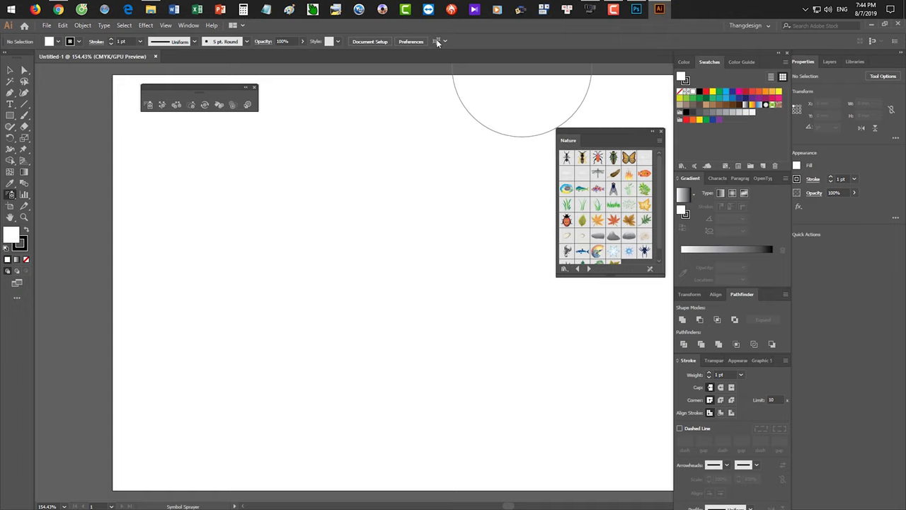
{"action": "left_click", "coordinate": [189, 25]}
{"action": "left_click", "coordinate": [227, 425]}
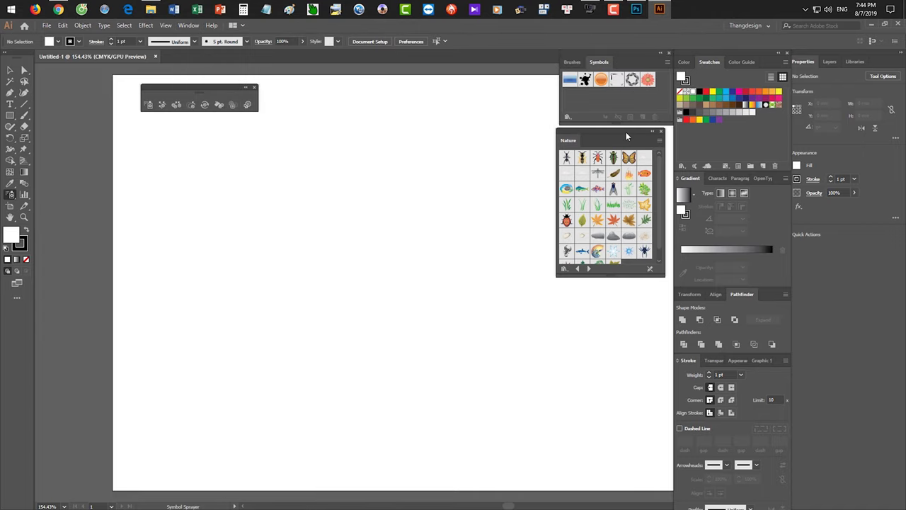
{"action": "left_click_drag", "start_coordinate": [614, 129], "coordinate": [623, 127]}
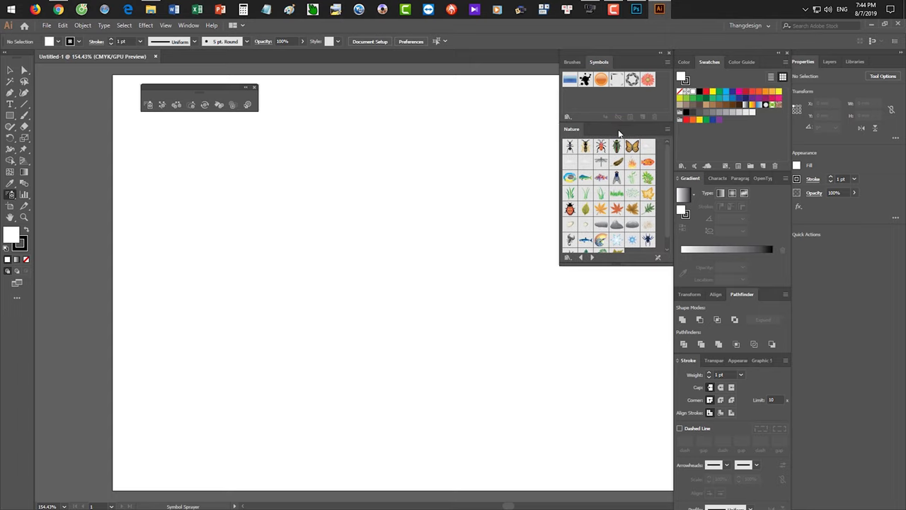
{"action": "left_click", "coordinate": [618, 181]}
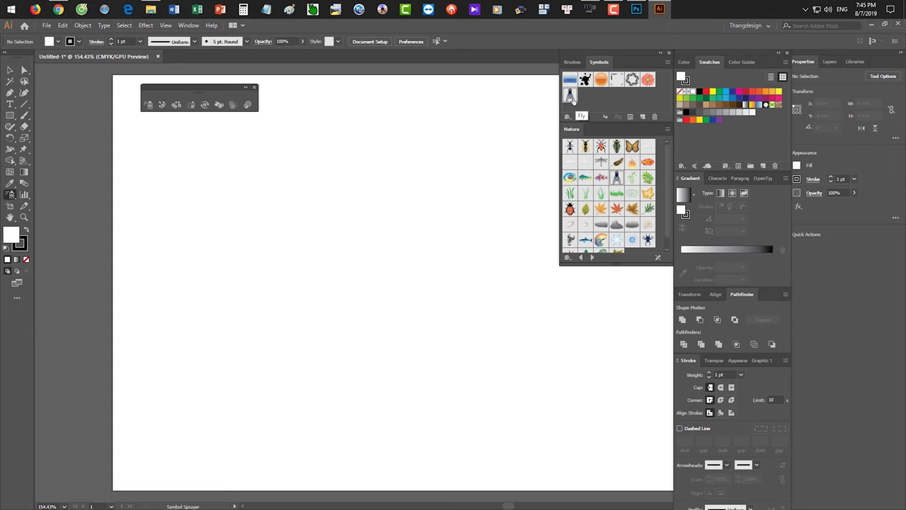
Pick the Fly symbol with the Symbol Sprayer and shrink the brush size
{"action": "left_click", "coordinate": [570, 95]}
{"action": "left_click", "coordinate": [148, 104]}
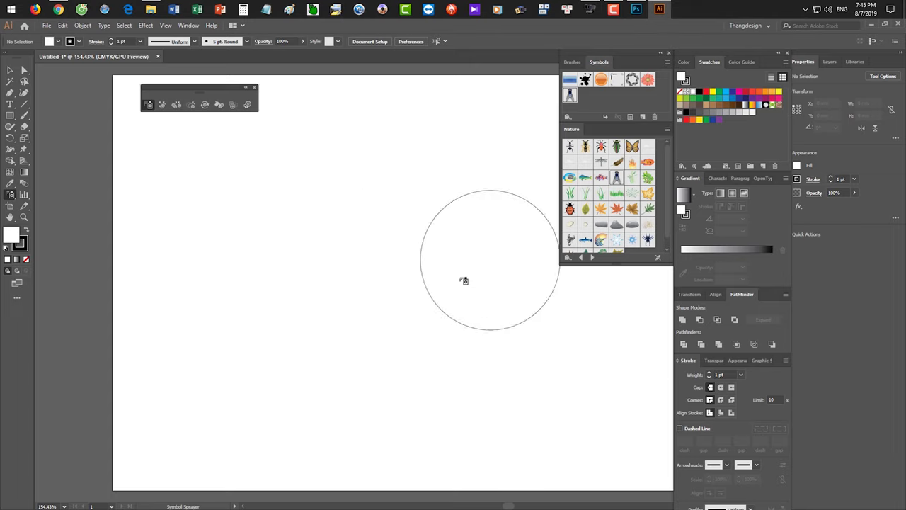
{"action": "key", "text": "["}
{"action": "key", "text": "["}
{"action": "key", "text": "["}
{"action": "key", "text": "["}
{"action": "key", "text": "]"}
{"action": "key", "text": "]"}
{"action": "key", "text": "["}
{"action": "key", "text": "["}
{"action": "key", "text": "["}
{"action": "key", "text": "["}
{"action": "key", "text": "]"}
{"action": "key", "text": "["}
{"action": "key", "text": "["}
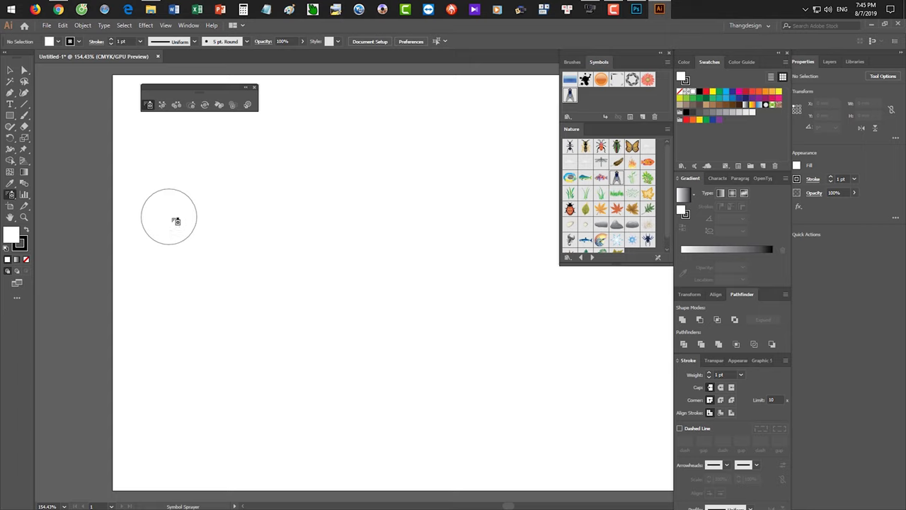
Spray about fifty flies across the artboard in several strokes
{"action": "mouse_move", "coordinate": [239, 254]}
{"action": "left_mouse_down"}
{"action": "mouse_move", "coordinate": [262, 248]}
{"action": "mouse_move", "coordinate": [320, 273]}
{"action": "mouse_move", "coordinate": [385, 270]}
{"action": "mouse_move", "coordinate": [426, 224]}
{"action": "left_mouse_up"}
{"action": "mouse_move", "coordinate": [414, 208]}
{"action": "left_mouse_down"}
{"action": "mouse_move", "coordinate": [345, 261]}
{"action": "mouse_move", "coordinate": [260, 233]}
{"action": "mouse_move", "coordinate": [314, 164]}
{"action": "mouse_move", "coordinate": [402, 225]}
{"action": "mouse_move", "coordinate": [336, 206]}
{"action": "mouse_move", "coordinate": [409, 173]}
{"action": "mouse_move", "coordinate": [427, 188]}
{"action": "left_mouse_up"}
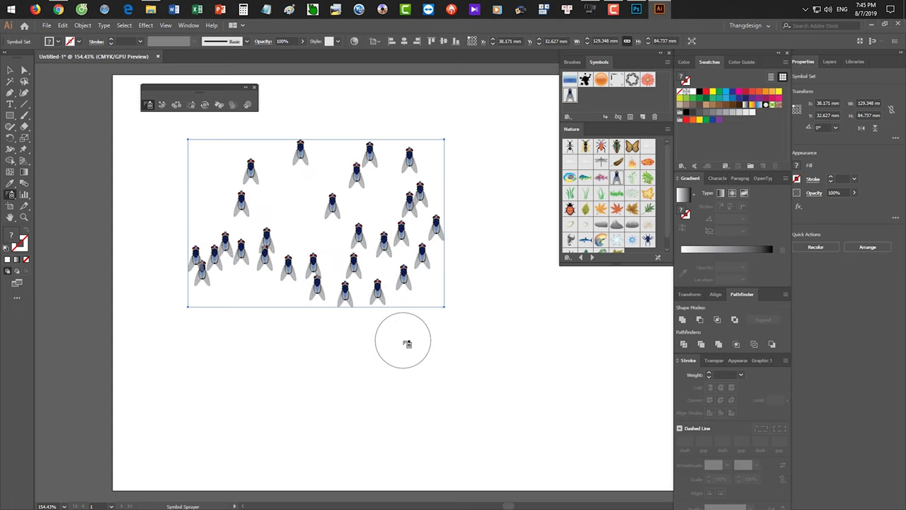
{"action": "mouse_move", "coordinate": [407, 354]}
{"action": "left_mouse_down"}
{"action": "mouse_move", "coordinate": [343, 370]}
{"action": "mouse_move", "coordinate": [315, 194]}
{"action": "mouse_move", "coordinate": [425, 191]}
{"action": "mouse_move", "coordinate": [290, 312]}
{"action": "mouse_move", "coordinate": [375, 325]}
{"action": "mouse_move", "coordinate": [396, 354]}
{"action": "left_mouse_up"}
{"action": "mouse_move", "coordinate": [439, 382]}
{"action": "left_mouse_down"}
{"action": "mouse_move", "coordinate": [410, 308]}
{"action": "mouse_move", "coordinate": [252, 202]}
{"action": "mouse_move", "coordinate": [271, 294]}
{"action": "left_mouse_up"}
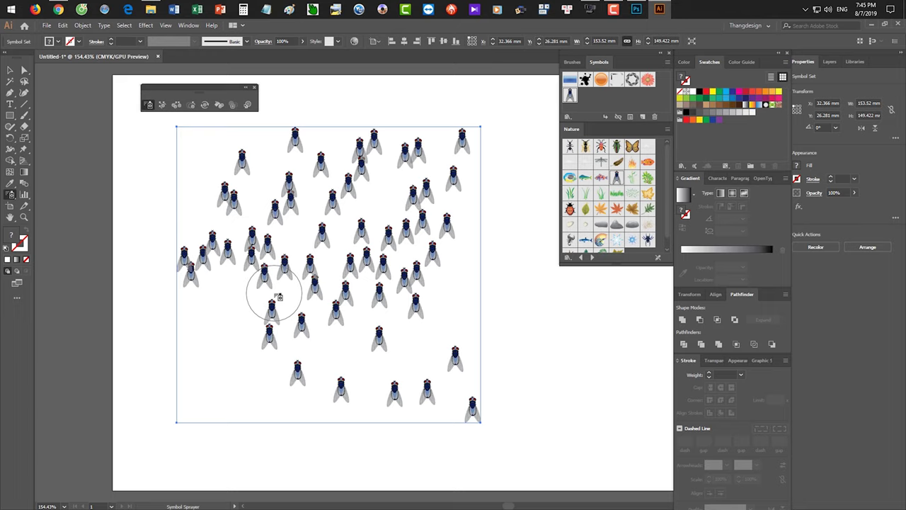
Check the Symbol Sprayer options, then crowd, thin and spread the flies to about thirty
{"action": "double_click", "coordinate": [149, 106]}
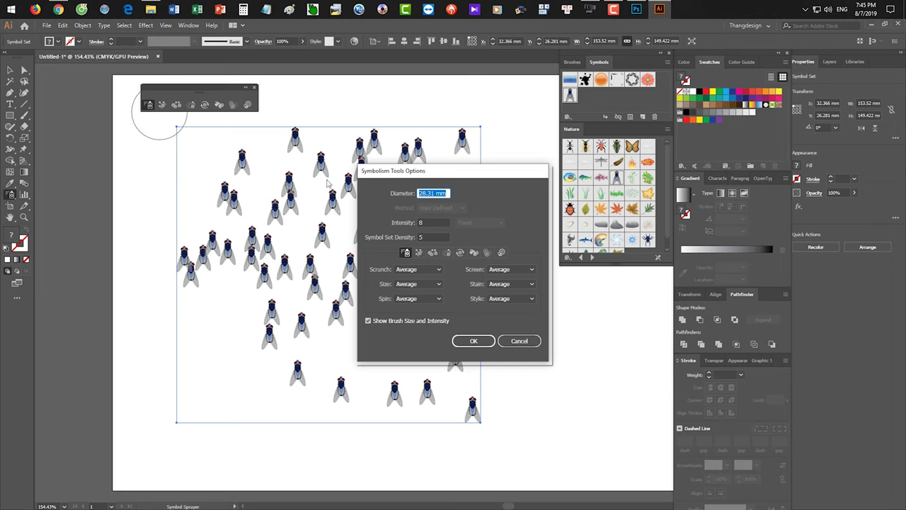
{"action": "left_click", "coordinate": [520, 341]}
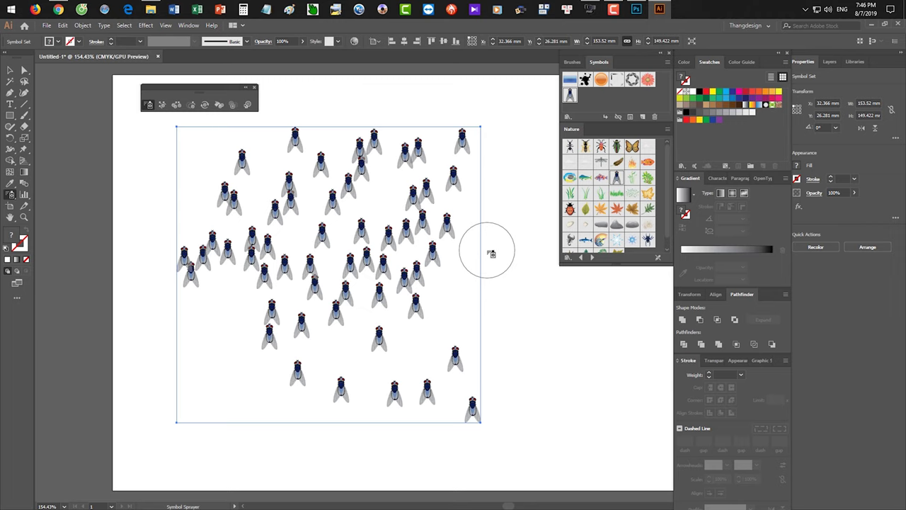
{"action": "mouse_move", "coordinate": [455, 252]}
{"action": "left_mouse_down"}
{"action": "mouse_move", "coordinate": [384, 212]}
{"action": "mouse_move", "coordinate": [333, 283]}
{"action": "mouse_move", "coordinate": [361, 216]}
{"action": "mouse_move", "coordinate": [243, 192]}
{"action": "mouse_move", "coordinate": [354, 353]}
{"action": "mouse_move", "coordinate": [360, 338]}
{"action": "left_mouse_up"}
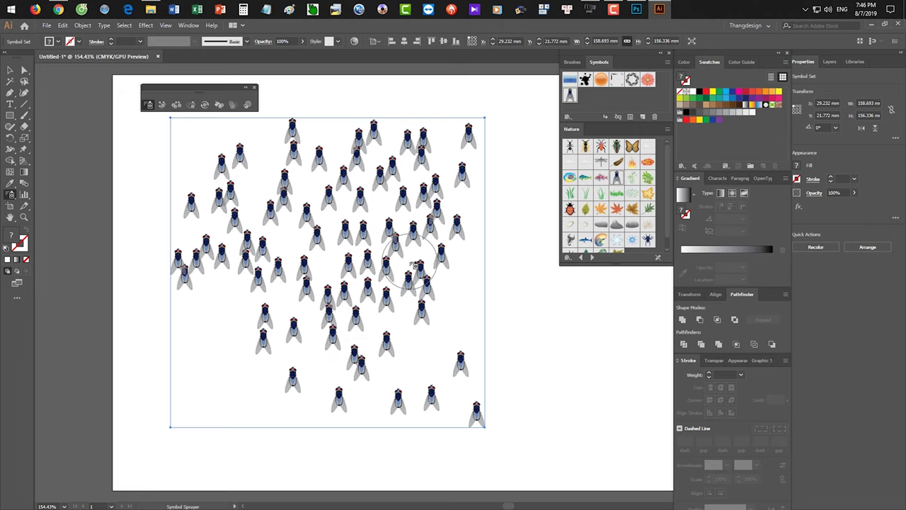
{"action": "mouse_move", "coordinate": [418, 240]}
{"action": "left_mouse_down"}
{"action": "mouse_move", "coordinate": [420, 217]}
{"action": "mouse_move", "coordinate": [402, 169]}
{"action": "mouse_move", "coordinate": [341, 169]}
{"action": "mouse_move", "coordinate": [269, 214]}
{"action": "mouse_move", "coordinate": [312, 279]}
{"action": "mouse_move", "coordinate": [391, 283]}
{"action": "mouse_move", "coordinate": [408, 255]}
{"action": "mouse_move", "coordinate": [350, 331]}
{"action": "mouse_move", "coordinate": [372, 395]}
{"action": "mouse_move", "coordinate": [401, 426]}
{"action": "mouse_move", "coordinate": [380, 367]}
{"action": "mouse_move", "coordinate": [380, 325]}
{"action": "mouse_move", "coordinate": [390, 301]}
{"action": "mouse_move", "coordinate": [395, 308]}
{"action": "mouse_move", "coordinate": [388, 331]}
{"action": "mouse_move", "coordinate": [373, 321]}
{"action": "mouse_move", "coordinate": [362, 284]}
{"action": "mouse_move", "coordinate": [388, 230]}
{"action": "mouse_move", "coordinate": [420, 201]}
{"action": "mouse_move", "coordinate": [454, 207]}
{"action": "mouse_move", "coordinate": [459, 220]}
{"action": "mouse_move", "coordinate": [387, 179]}
{"action": "mouse_move", "coordinate": [308, 168]}
{"action": "mouse_move", "coordinate": [227, 181]}
{"action": "mouse_move", "coordinate": [216, 220]}
{"action": "mouse_move", "coordinate": [344, 285]}
{"action": "mouse_move", "coordinate": [383, 277]}
{"action": "mouse_move", "coordinate": [446, 342]}
{"action": "left_mouse_up"}
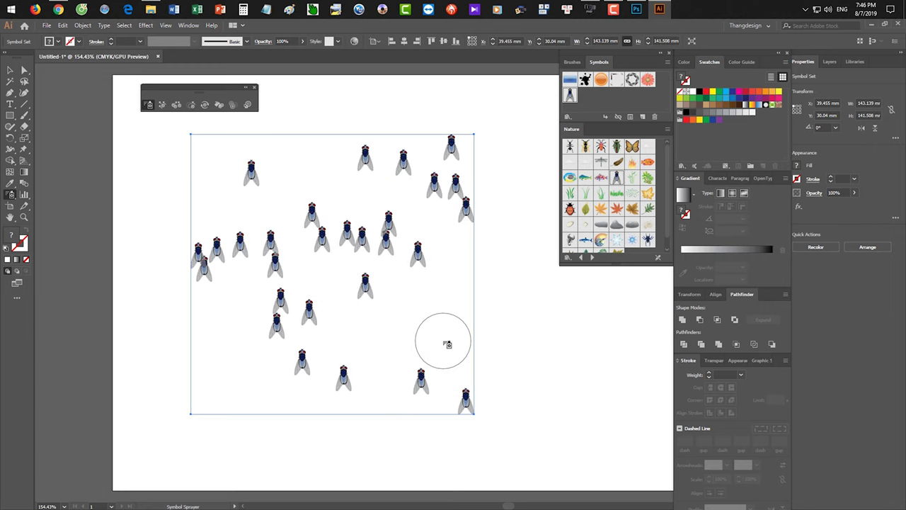
{"action": "mouse_move", "coordinate": [412, 247]}
{"action": "left_mouse_down"}
{"action": "mouse_move", "coordinate": [340, 187]}
{"action": "mouse_move", "coordinate": [415, 340]}
{"action": "mouse_move", "coordinate": [394, 249]}
{"action": "mouse_move", "coordinate": [354, 212]}
{"action": "mouse_move", "coordinate": [344, 224]}
{"action": "mouse_move", "coordinate": [373, 231]}
{"action": "mouse_move", "coordinate": [365, 238]}
{"action": "left_mouse_up"}
{"action": "left_click_drag", "start_coordinate": [269, 255], "coordinate": [228, 259]}
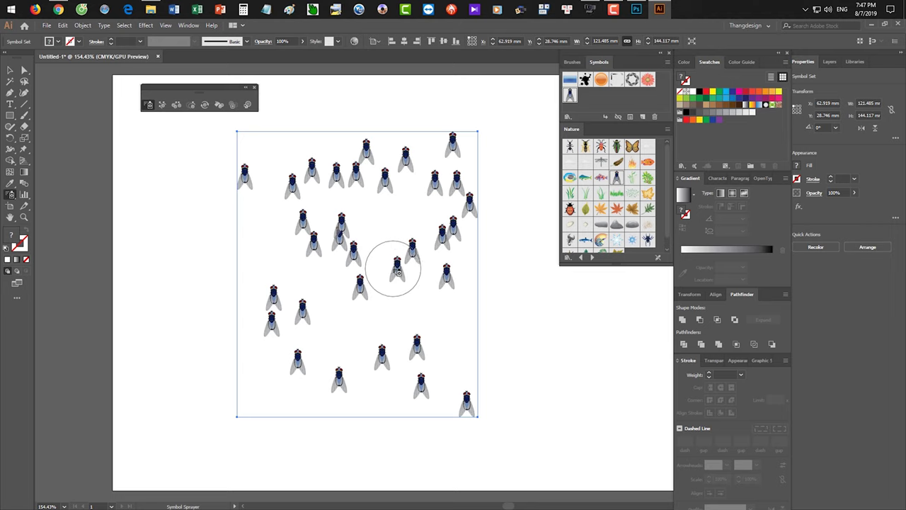
Spray a few more flies into the middle, then delete the whole fly set
{"action": "double_click", "coordinate": [148, 105]}
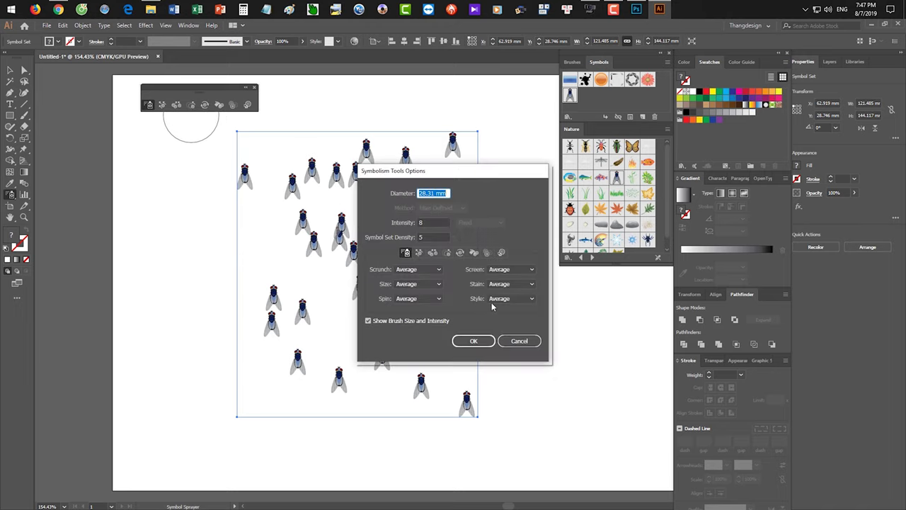
{"action": "left_click", "coordinate": [525, 341]}
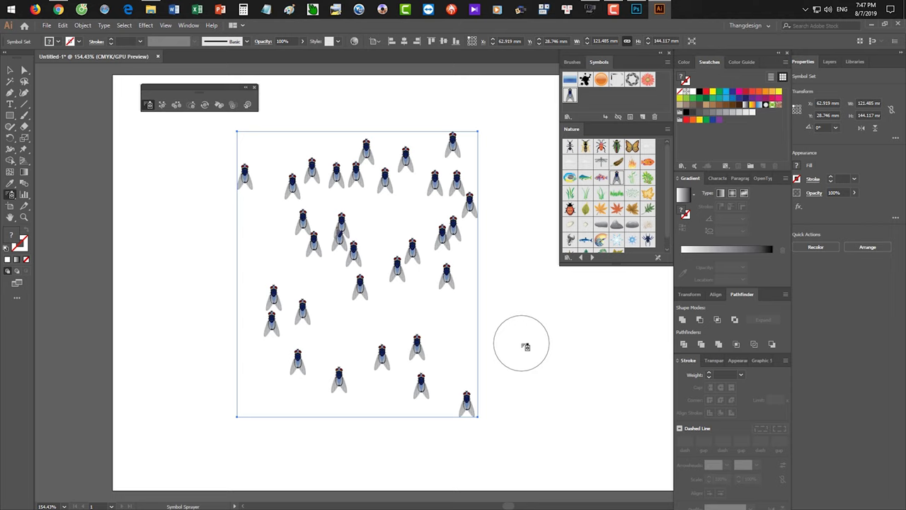
{"action": "mouse_move", "coordinate": [440, 228]}
{"action": "left_mouse_down"}
{"action": "mouse_move", "coordinate": [396, 259]}
{"action": "mouse_move", "coordinate": [330, 267]}
{"action": "left_mouse_up"}
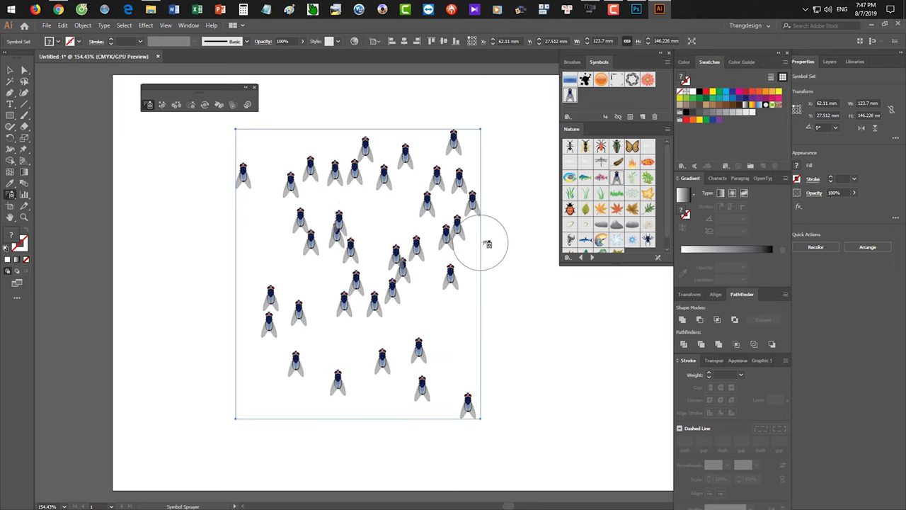
{"action": "key", "text": "ctrl+1"}
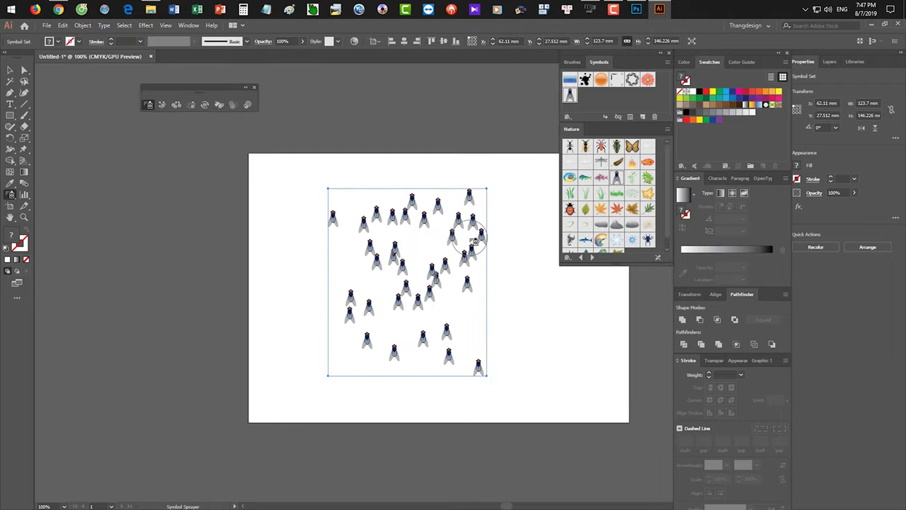
{"action": "key", "text": "Delete"}
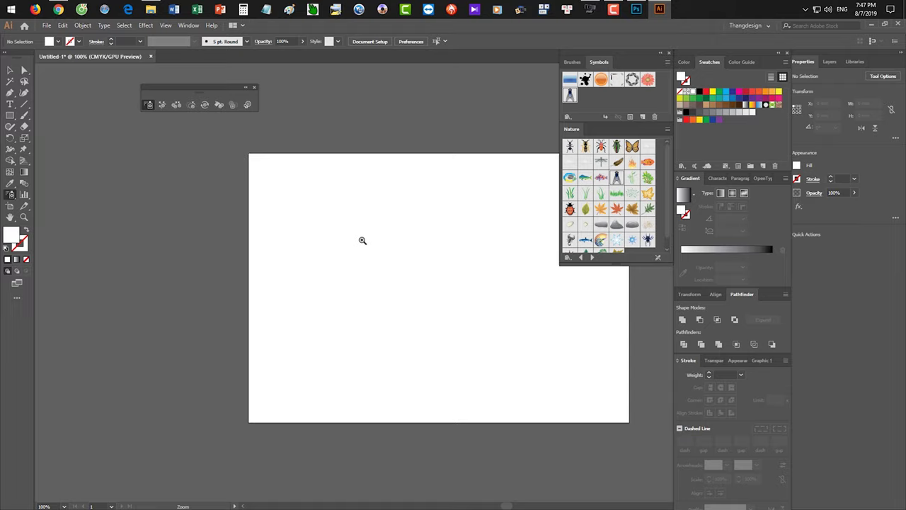
Spray a new looping trail of flies and open the Symbolism Tools Options
{"action": "scroll", "coordinate": [356, 237], "scroll_direction": "up", "scroll_amount": 2}
{"action": "left_click_drag", "start_coordinate": [427, 270], "coordinate": [302, 261]}
{"action": "mouse_move", "coordinate": [173, 253]}
{"action": "left_mouse_down"}
{"action": "mouse_move", "coordinate": [246, 208]}
{"action": "mouse_move", "coordinate": [298, 222]}
{"action": "mouse_move", "coordinate": [268, 256]}
{"action": "mouse_move", "coordinate": [239, 253]}
{"action": "mouse_move", "coordinate": [260, 225]}
{"action": "mouse_move", "coordinate": [297, 202]}
{"action": "mouse_move", "coordinate": [231, 205]}
{"action": "mouse_move", "coordinate": [223, 271]}
{"action": "mouse_move", "coordinate": [277, 281]}
{"action": "left_mouse_up"}
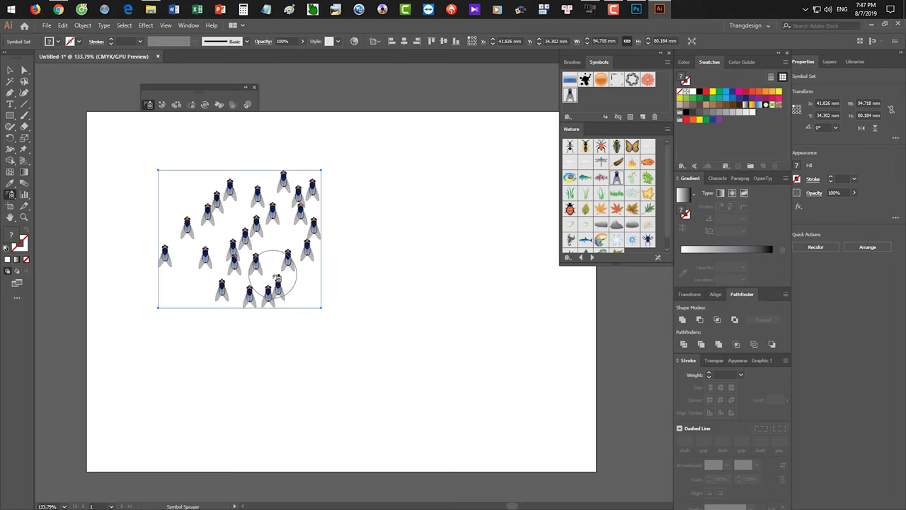
{"action": "double_click", "coordinate": [148, 105]}
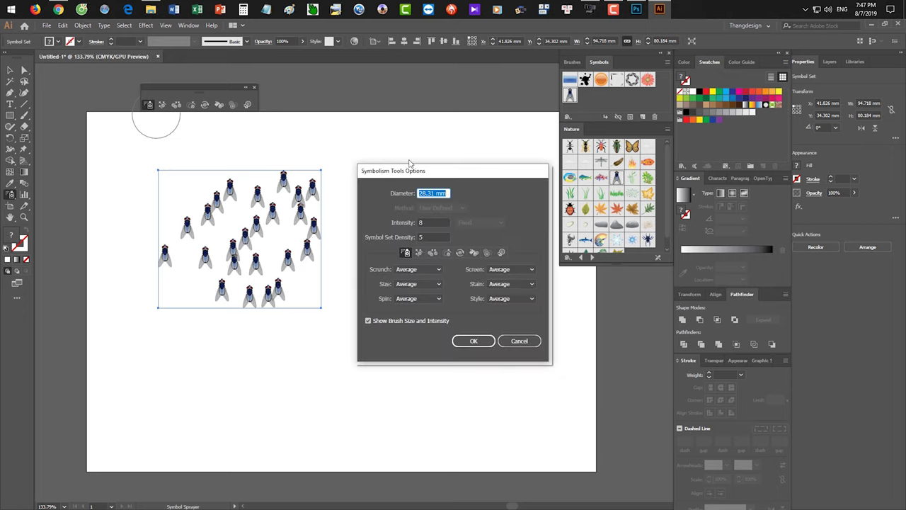
{"action": "left_click", "coordinate": [636, 9]}
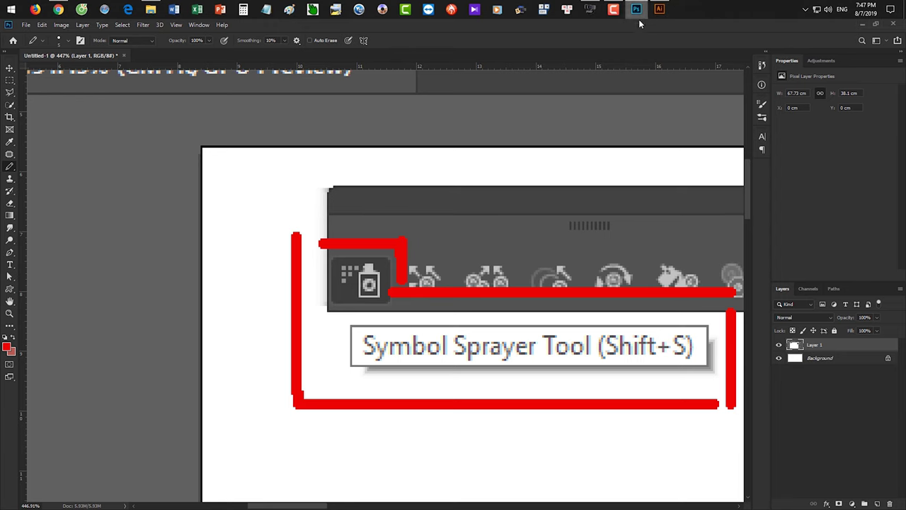
Paste the options screenshot, underline its title and add a red arrow at the first tool
{"action": "key", "text": "ctrl+v"}
{"action": "scroll", "coordinate": [538, 248], "scroll_direction": "down", "scroll_amount": 5}
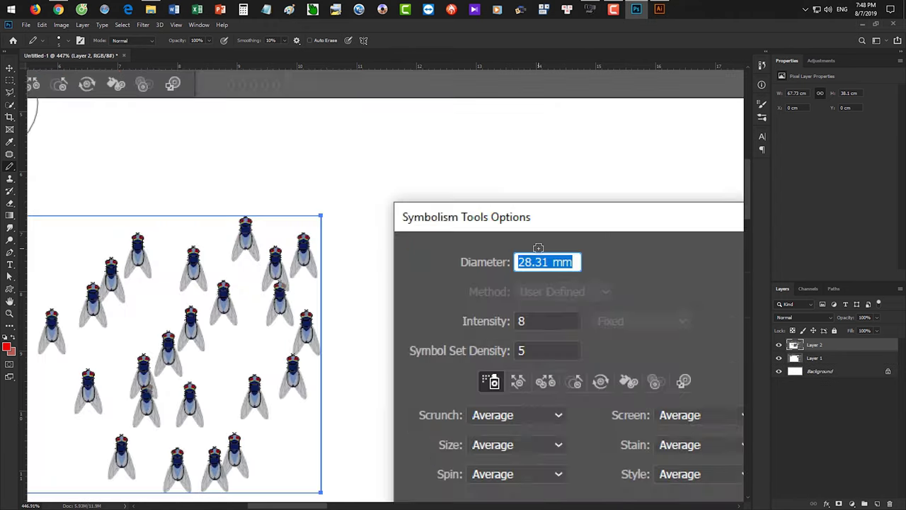
{"action": "scroll", "coordinate": [354, 239], "scroll_direction": "up", "scroll_amount": 4}
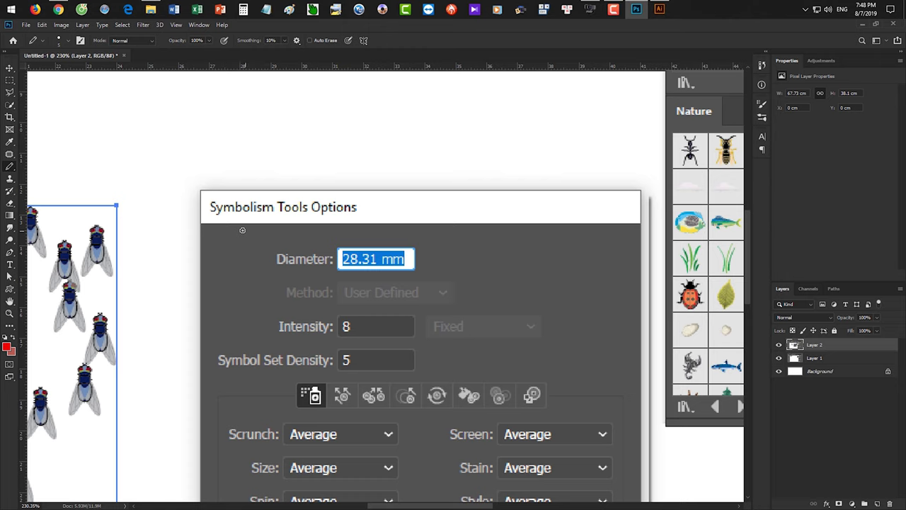
{"action": "left_click_drag", "start_coordinate": [215, 222], "coordinate": [318, 222]}
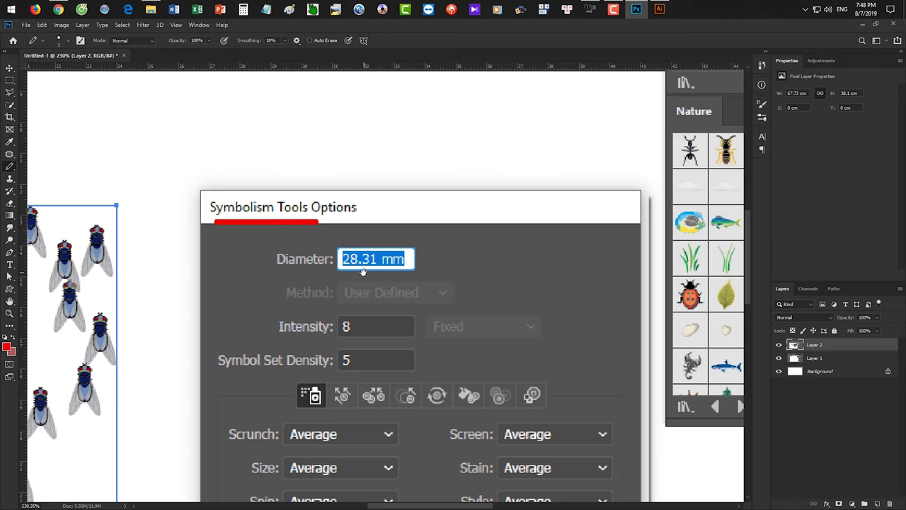
{"action": "scroll", "coordinate": [364, 273], "scroll_direction": "down", "scroll_amount": 3}
{"action": "scroll", "coordinate": [364, 273], "scroll_direction": "left", "scroll_amount": 2}
{"action": "left_click", "coordinate": [287, 307]}
{"action": "left_click", "coordinate": [322, 307], "text": "shift"}
{"action": "left_click_drag", "start_coordinate": [312, 295], "coordinate": [315, 324]}
Mark the Diameter field and value with red underlines, an arrow and brackets
{"action": "left_click_drag", "start_coordinate": [308, 176], "coordinate": [323, 181]}
{"action": "mouse_move", "coordinate": [295, 243]}
{"action": "left_mouse_down"}
{"action": "mouse_move", "coordinate": [286, 244]}
{"action": "mouse_move", "coordinate": [342, 288]}
{"action": "left_mouse_up"}
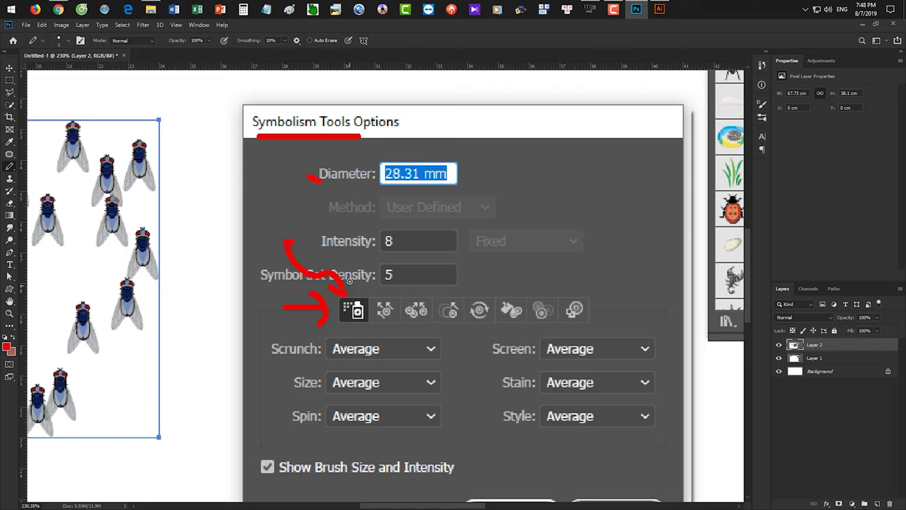
{"action": "left_click_drag", "start_coordinate": [329, 193], "coordinate": [445, 190]}
{"action": "mouse_move", "coordinate": [504, 142]}
{"action": "left_mouse_down"}
{"action": "mouse_move", "coordinate": [468, 168]}
{"action": "mouse_move", "coordinate": [482, 180]}
{"action": "left_mouse_up"}
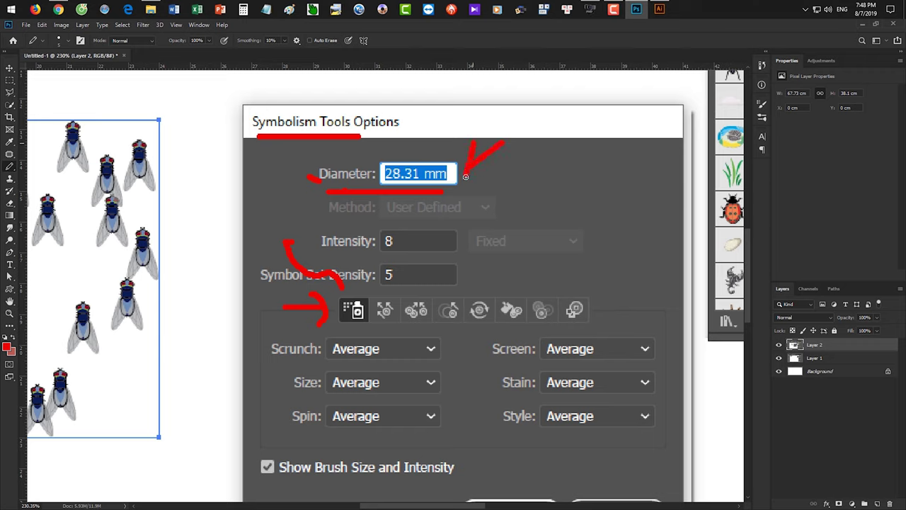
{"action": "mouse_move", "coordinate": [535, 140]}
{"action": "left_mouse_down"}
{"action": "mouse_move", "coordinate": [540, 165]}
{"action": "mouse_move", "coordinate": [547, 138]}
{"action": "left_mouse_up"}
{"action": "left_click_drag", "start_coordinate": [535, 172], "coordinate": [559, 174]}
{"action": "left_click_drag", "start_coordinate": [575, 135], "coordinate": [595, 134]}
{"action": "left_click_drag", "start_coordinate": [593, 134], "coordinate": [579, 174]}
{"action": "left_click_drag", "start_coordinate": [323, 260], "coordinate": [394, 262]}
{"action": "key", "text": "ctrl+z"}
{"action": "key", "text": "ctrl+z"}
{"action": "key", "text": "ctrl+z"}
{"action": "key", "text": "ctrl+z"}
{"action": "key", "text": "ctrl+z"}
{"action": "key", "text": "ctrl+z"}
{"action": "key", "text": "ctrl+z"}
{"action": "key", "text": "ctrl+z"}
{"action": "key", "text": "ctrl+z"}
{"action": "key", "text": "ctrl+z"}
{"action": "key", "text": "ctrl+z"}
{"action": "key", "text": "ctrl+z"}
Underline the Intensity label and try circling the density value 5, then undo
{"action": "left_click_drag", "start_coordinate": [312, 253], "coordinate": [376, 256]}
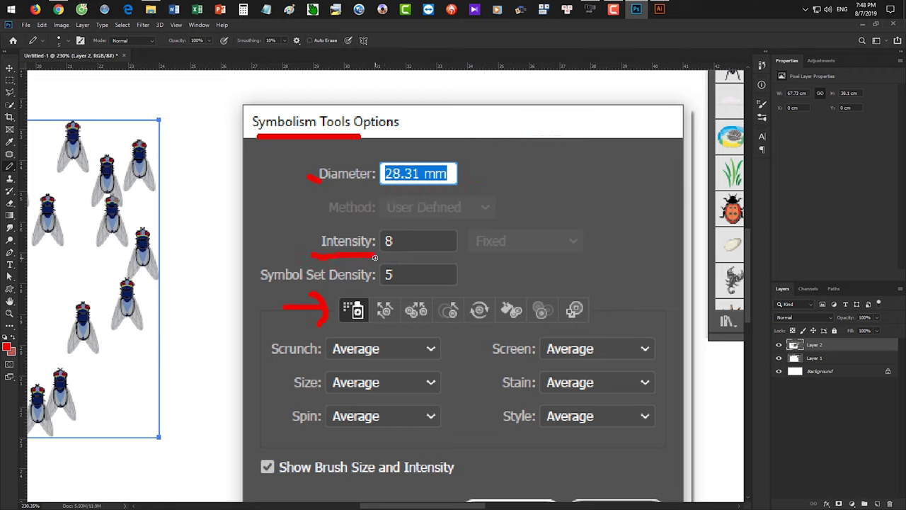
{"action": "mouse_move", "coordinate": [574, 211]}
{"action": "left_mouse_down"}
{"action": "mouse_move", "coordinate": [588, 203]}
{"action": "mouse_move", "coordinate": [592, 216]}
{"action": "mouse_move", "coordinate": [635, 189]}
{"action": "left_mouse_up"}
{"action": "left_click", "coordinate": [627, 190]}
{"action": "mouse_move", "coordinate": [390, 264]}
{"action": "left_mouse_down"}
{"action": "mouse_move", "coordinate": [373, 279]}
{"action": "mouse_move", "coordinate": [397, 292]}
{"action": "mouse_move", "coordinate": [405, 285]}
{"action": "mouse_move", "coordinate": [393, 261]}
{"action": "left_mouse_up"}
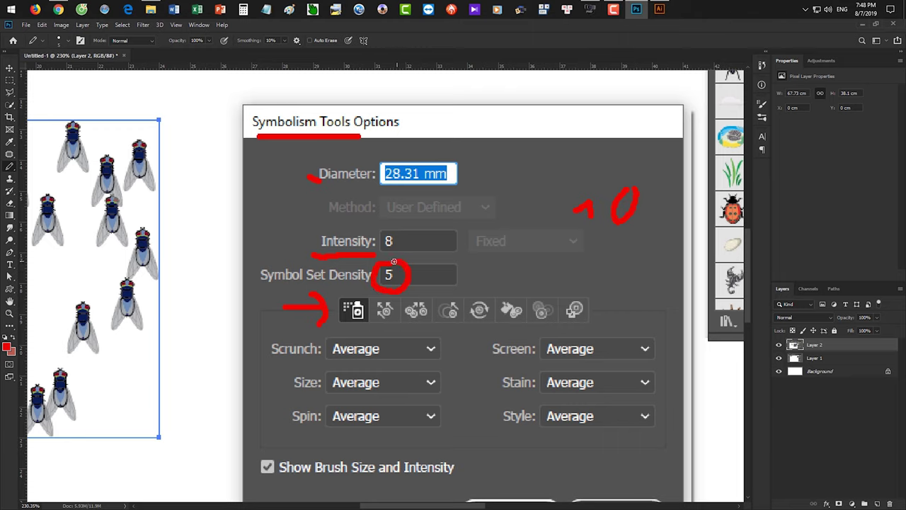
{"action": "key", "text": "ctrl+z"}
{"action": "key", "text": "ctrl+z"}
Redraw red underlines under Diameter and Intensity, noting the 1 to 10 Intensity range
{"action": "scroll", "coordinate": [394, 261], "scroll_direction": "up", "scroll_amount": 3}
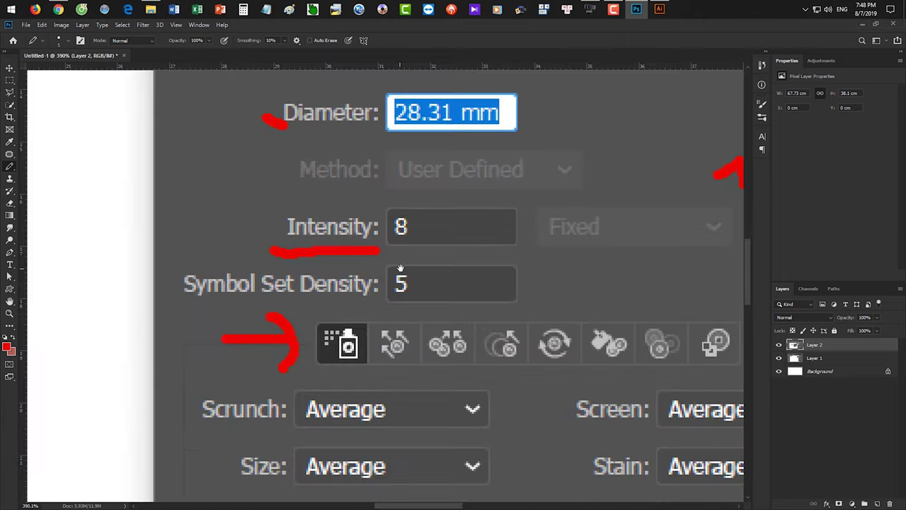
{"action": "mouse_move", "coordinate": [277, 141]}
{"action": "left_mouse_down"}
{"action": "mouse_move", "coordinate": [366, 143]}
{"action": "mouse_move", "coordinate": [346, 175]}
{"action": "left_mouse_up"}
{"action": "scroll", "coordinate": [346, 175], "scroll_direction": "down", "scroll_amount": 1}
{"action": "scroll", "coordinate": [396, 180], "scroll_direction": "up", "scroll_amount": 1}
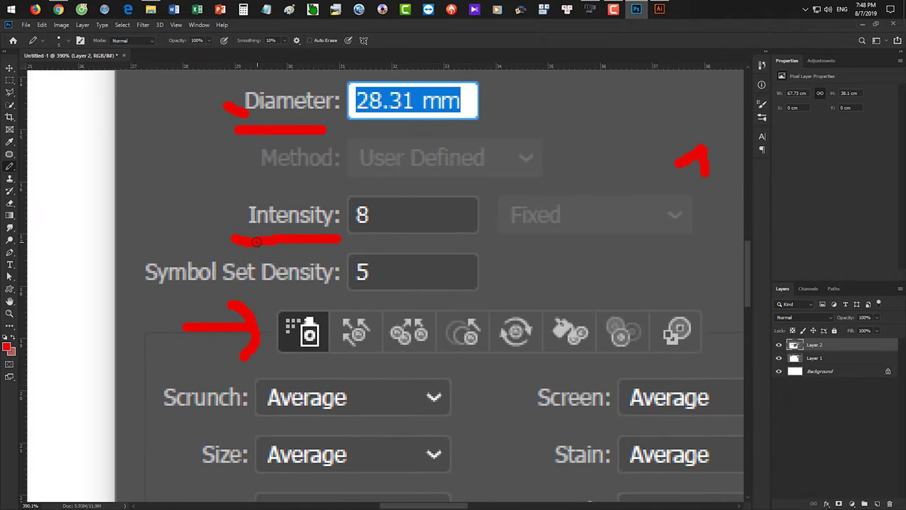
{"action": "left_click_drag", "start_coordinate": [256, 241], "coordinate": [359, 239]}
{"action": "mouse_move", "coordinate": [453, 159]}
{"action": "left_mouse_down"}
{"action": "mouse_move", "coordinate": [420, 181]}
{"action": "mouse_move", "coordinate": [419, 171]}
{"action": "mouse_move", "coordinate": [437, 190]}
{"action": "left_mouse_up"}
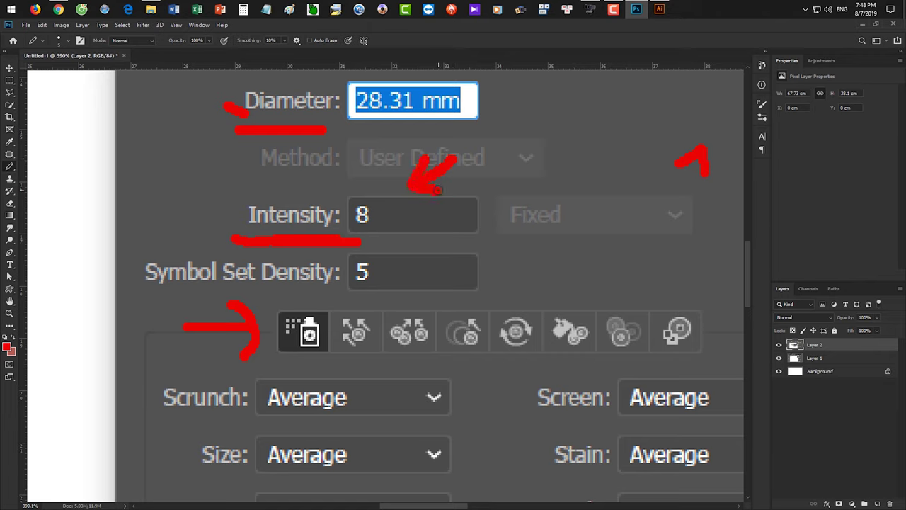
{"action": "mouse_move", "coordinate": [513, 169]}
{"action": "left_mouse_down"}
{"action": "mouse_move", "coordinate": [529, 142]}
{"action": "mouse_move", "coordinate": [527, 177]}
{"action": "left_mouse_up"}
{"action": "mouse_move", "coordinate": [548, 166]}
{"action": "left_mouse_down"}
{"action": "mouse_move", "coordinate": [582, 142]}
{"action": "mouse_move", "coordinate": [578, 178]}
{"action": "left_mouse_up"}
{"action": "mouse_move", "coordinate": [611, 142]}
{"action": "left_mouse_down"}
{"action": "mouse_move", "coordinate": [630, 171]}
{"action": "mouse_move", "coordinate": [644, 139]}
{"action": "mouse_move", "coordinate": [625, 146]}
{"action": "mouse_move", "coordinate": [613, 184]}
{"action": "left_mouse_up"}
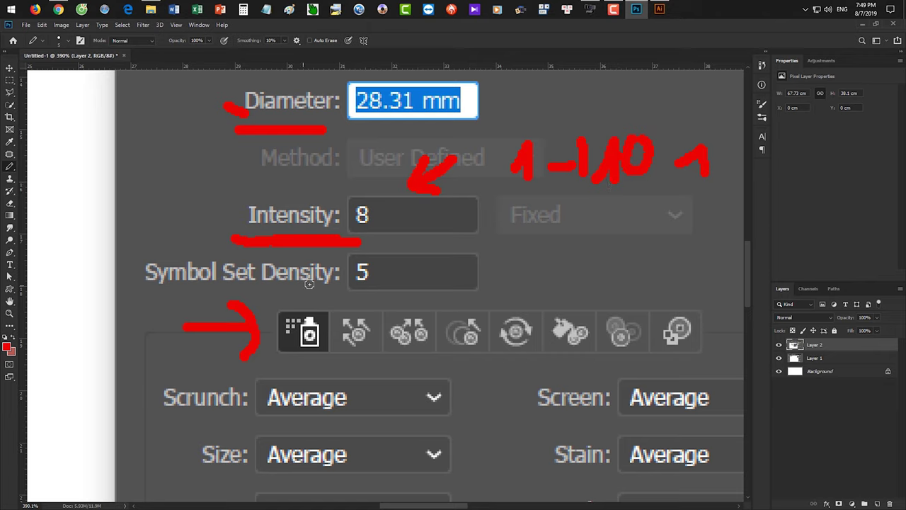
Circle the Symbol Set Density value 5 in red, replacing the first attempt
{"action": "mouse_move", "coordinate": [336, 273]}
{"action": "left_mouse_down"}
{"action": "mouse_move", "coordinate": [381, 292]}
{"action": "mouse_move", "coordinate": [360, 251]}
{"action": "left_mouse_up"}
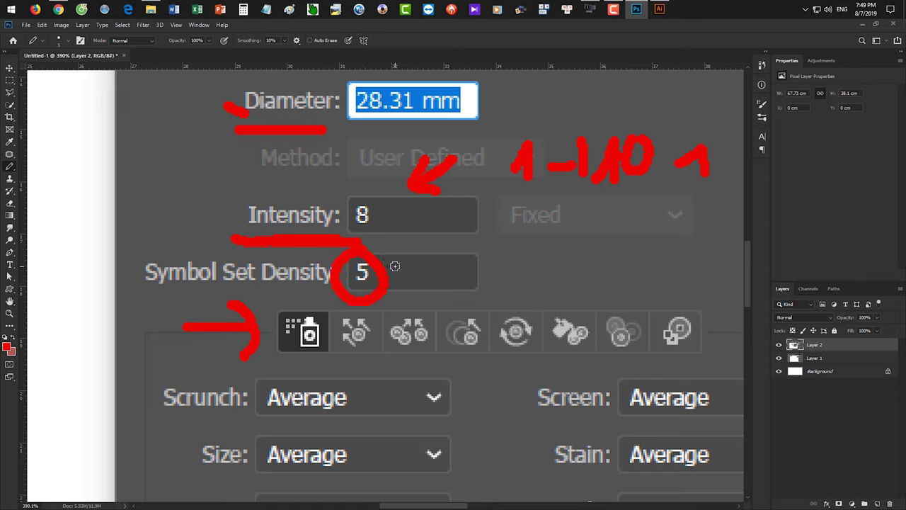
{"action": "key", "text": "ctrl+z"}
{"action": "mouse_move", "coordinate": [362, 248]}
{"action": "left_mouse_down"}
{"action": "mouse_move", "coordinate": [379, 288]}
{"action": "mouse_move", "coordinate": [388, 261]}
{"action": "left_mouse_up"}
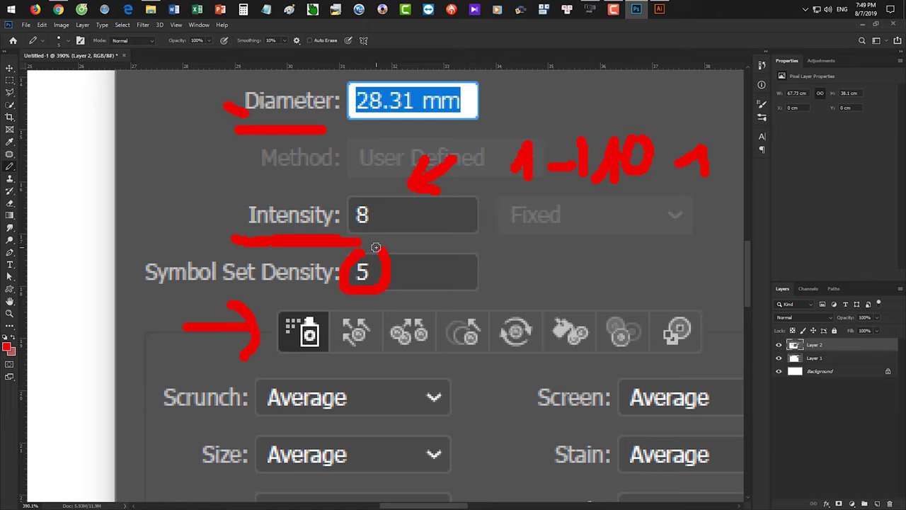
{"action": "left_click", "coordinate": [658, 10]}
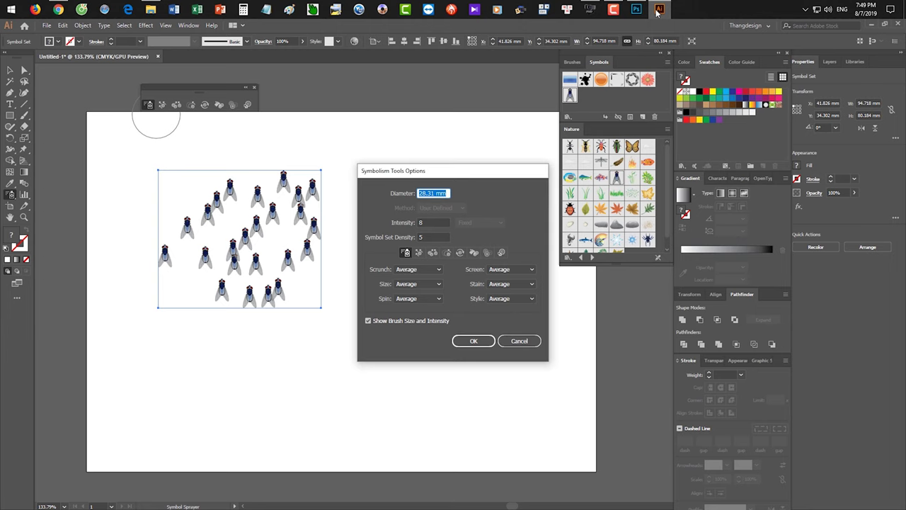
Dismiss the options dialog and delete the existing flies
{"action": "left_click", "coordinate": [520, 340]}
{"action": "key", "text": "ctrl+shift+a"}
{"action": "mouse_move", "coordinate": [339, 283]}
{"action": "left_mouse_down"}
{"action": "mouse_move", "coordinate": [414, 207]}
{"action": "mouse_move", "coordinate": [354, 273]}
{"action": "left_mouse_up"}
{"action": "key", "text": "Delete"}
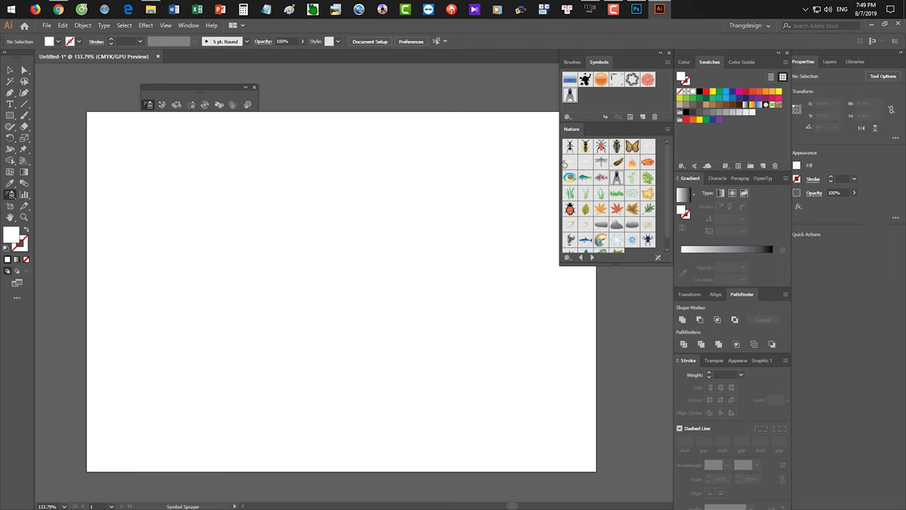
Set the Symbol Sprayer intensity to 10 and spray a cluster of flies
{"action": "double_click", "coordinate": [148, 104]}
{"action": "key", "text": "Tab"}
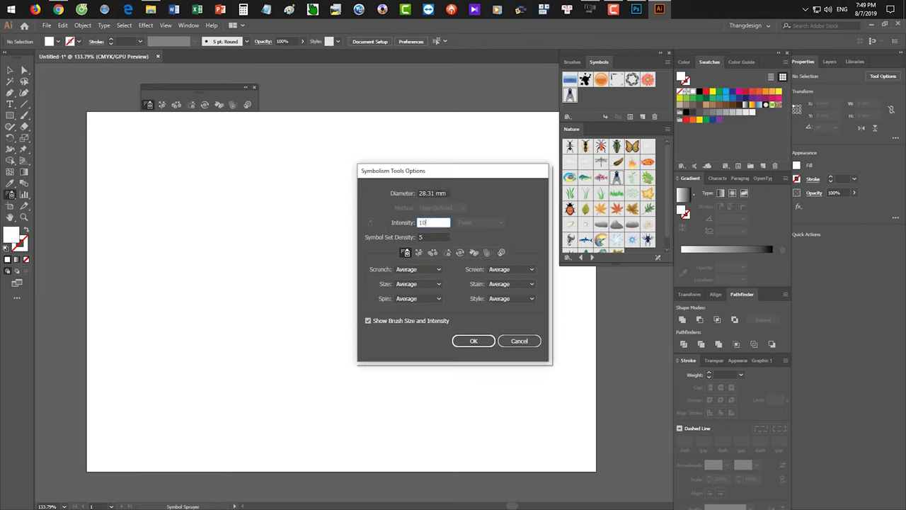
{"action": "type", "text": "10"}
{"action": "key", "text": "Tab"}
{"action": "key", "text": "shift+Tab"}
{"action": "type", "text": "10"}
{"action": "key", "text": "Tab"}
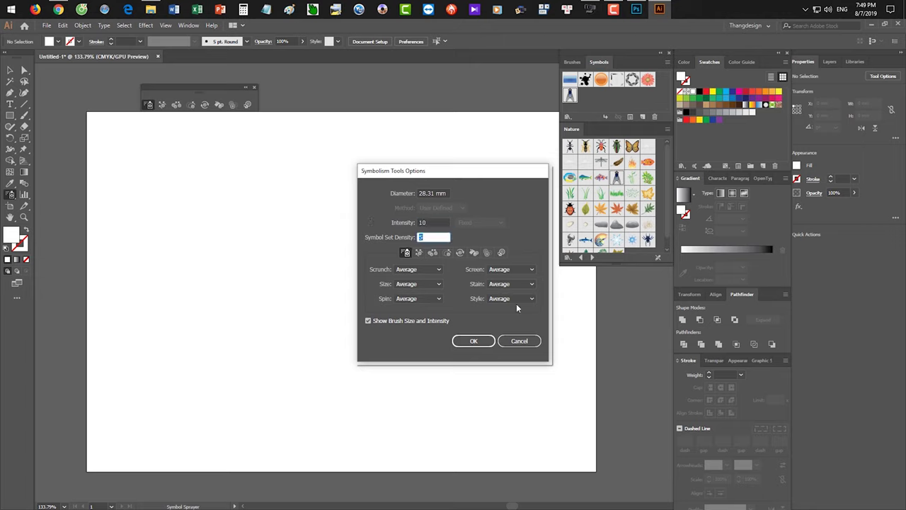
{"action": "left_click", "coordinate": [474, 341]}
{"action": "mouse_move", "coordinate": [259, 238]}
{"action": "left_mouse_down"}
{"action": "mouse_move", "coordinate": [320, 251]}
{"action": "mouse_move", "coordinate": [349, 237]}
{"action": "mouse_move", "coordinate": [318, 280]}
{"action": "mouse_move", "coordinate": [317, 230]}
{"action": "mouse_move", "coordinate": [368, 237]}
{"action": "mouse_move", "coordinate": [415, 281]}
{"action": "mouse_move", "coordinate": [379, 317]}
{"action": "mouse_move", "coordinate": [406, 264]}
{"action": "mouse_move", "coordinate": [427, 282]}
{"action": "mouse_move", "coordinate": [421, 256]}
{"action": "mouse_move", "coordinate": [360, 275]}
{"action": "left_mouse_up"}
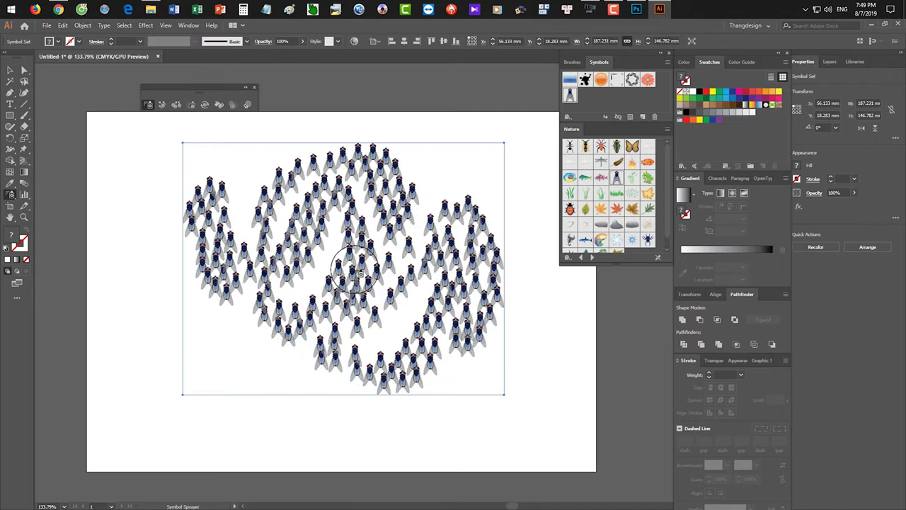
Change the Symbol Set Density to 1, spreading the flies thinly
{"action": "double_click", "coordinate": [150, 105]}
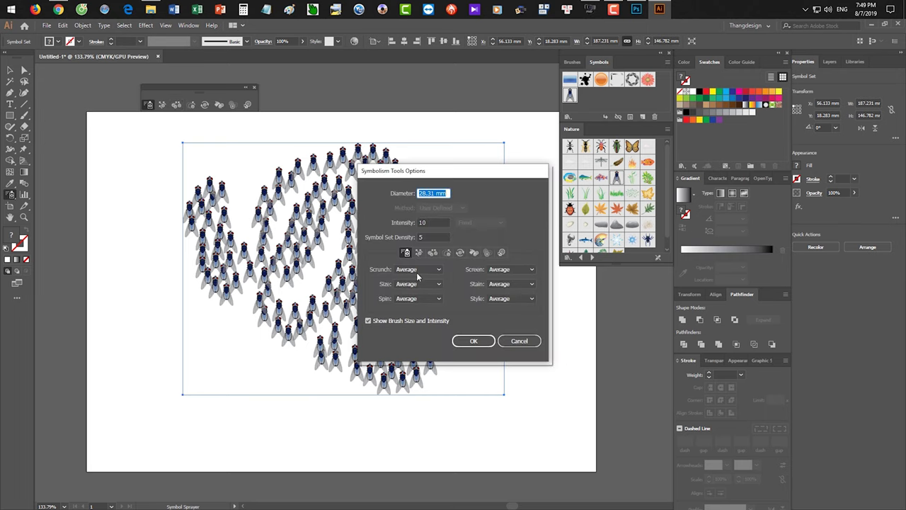
{"action": "key", "text": "Tab"}
{"action": "key", "text": "Tab"}
{"action": "type", "text": "1"}
{"action": "key", "text": "Return"}
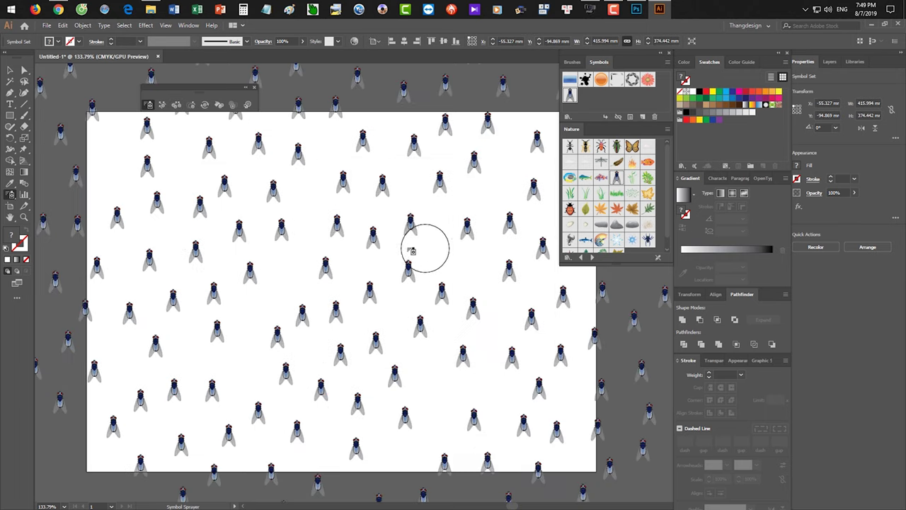
Set Symbol Set Density to 10 and spray flies along the bottom and lower right
{"action": "double_click", "coordinate": [148, 105]}
{"action": "key", "text": "Tab"}
{"action": "key", "text": "Tab"}
{"action": "type", "text": "10"}
{"action": "key", "text": "Return"}
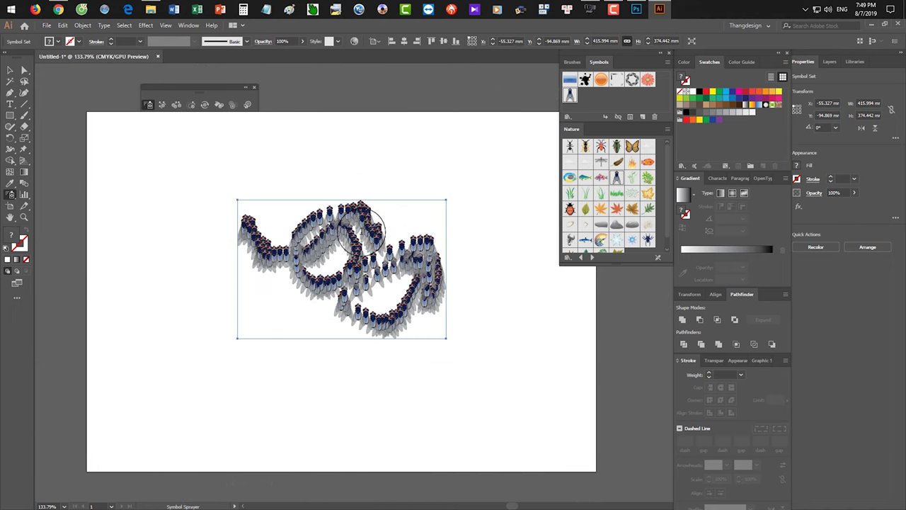
{"action": "mouse_move", "coordinate": [225, 391]}
{"action": "left_mouse_down"}
{"action": "mouse_move", "coordinate": [327, 395]}
{"action": "mouse_move", "coordinate": [349, 373]}
{"action": "mouse_move", "coordinate": [278, 372]}
{"action": "mouse_move", "coordinate": [290, 352]}
{"action": "mouse_move", "coordinate": [331, 357]}
{"action": "mouse_move", "coordinate": [280, 330]}
{"action": "mouse_move", "coordinate": [308, 329]}
{"action": "mouse_move", "coordinate": [230, 380]}
{"action": "mouse_move", "coordinate": [256, 407]}
{"action": "left_mouse_up"}
{"action": "mouse_move", "coordinate": [443, 434]}
{"action": "left_mouse_down"}
{"action": "mouse_move", "coordinate": [493, 413]}
{"action": "mouse_move", "coordinate": [477, 402]}
{"action": "mouse_move", "coordinate": [506, 381]}
{"action": "mouse_move", "coordinate": [512, 360]}
{"action": "mouse_move", "coordinate": [494, 338]}
{"action": "mouse_move", "coordinate": [508, 305]}
{"action": "mouse_move", "coordinate": [493, 265]}
{"action": "mouse_move", "coordinate": [503, 224]}
{"action": "mouse_move", "coordinate": [480, 201]}
{"action": "mouse_move", "coordinate": [296, 163]}
{"action": "mouse_move", "coordinate": [151, 198]}
{"action": "left_mouse_up"}
Drop the density to 1 to scatter the flies and zoom out to see the spread
{"action": "double_click", "coordinate": [150, 105]}
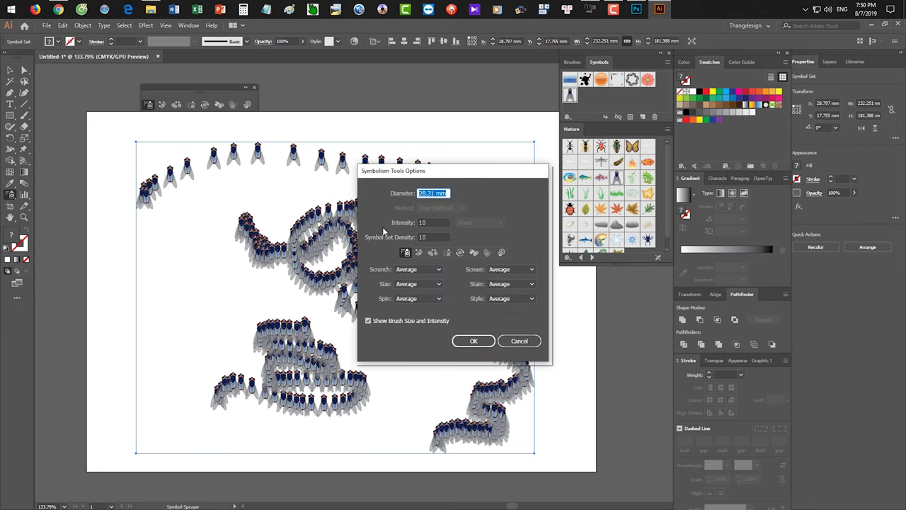
{"action": "double_click", "coordinate": [439, 237]}
{"action": "key", "text": "Tab"}
{"action": "double_click", "coordinate": [431, 238]}
{"action": "type", "text": "1"}
{"action": "key", "text": "Return"}
{"action": "key", "text": "v"}
{"action": "key", "text": "ctrl+minus"}
{"action": "key", "text": "ctrl+minus"}
{"action": "key", "text": "ctrl+minus"}
{"action": "key", "text": "shift+s"}
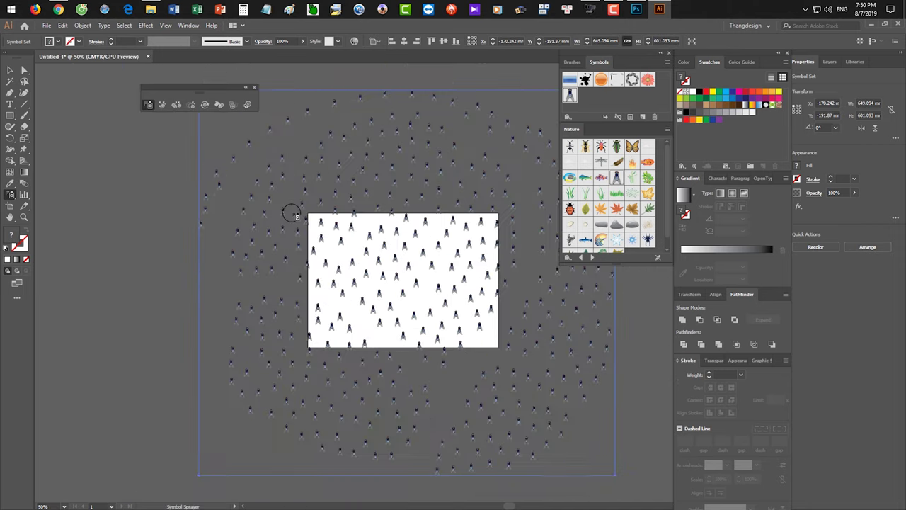
Set intensity 8 and density 5, spray a few flies, then delete the fly set
{"action": "double_click", "coordinate": [149, 104]}
{"action": "left_click", "coordinate": [434, 237]}
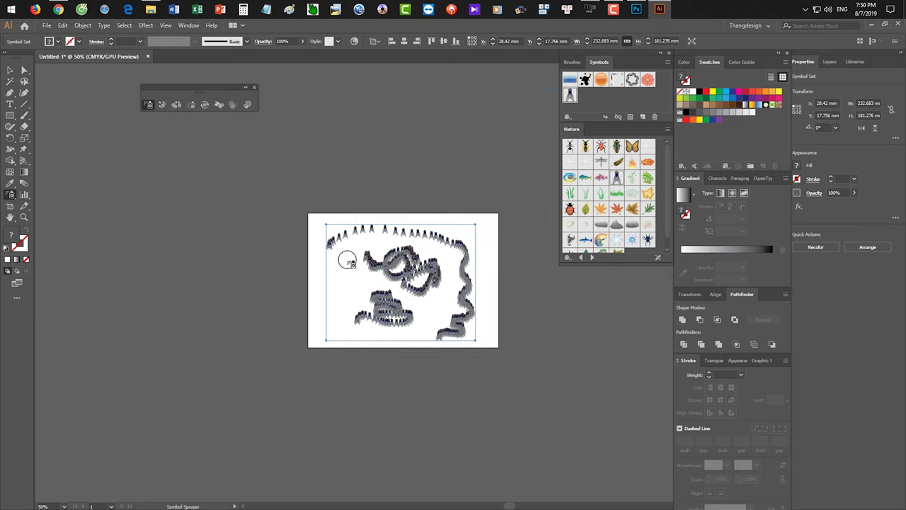
{"action": "double_click", "coordinate": [149, 106]}
{"action": "key", "text": "Tab"}
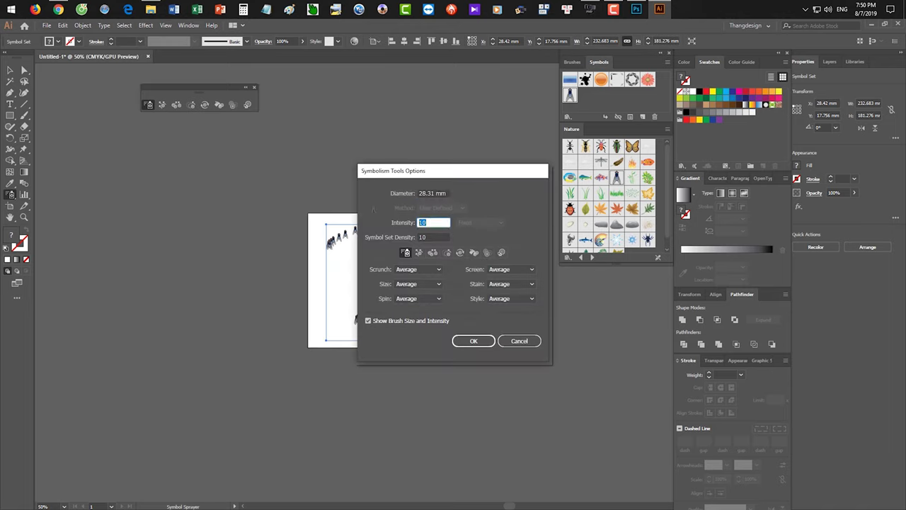
{"action": "type", "text": "8"}
{"action": "key", "text": "Tab"}
{"action": "type", "text": "5"}
{"action": "left_click", "coordinate": [473, 341]}
{"action": "mouse_move", "coordinate": [341, 280]}
{"action": "left_mouse_down"}
{"action": "mouse_move", "coordinate": [393, 298]}
{"action": "mouse_move", "coordinate": [441, 289]}
{"action": "left_mouse_up"}
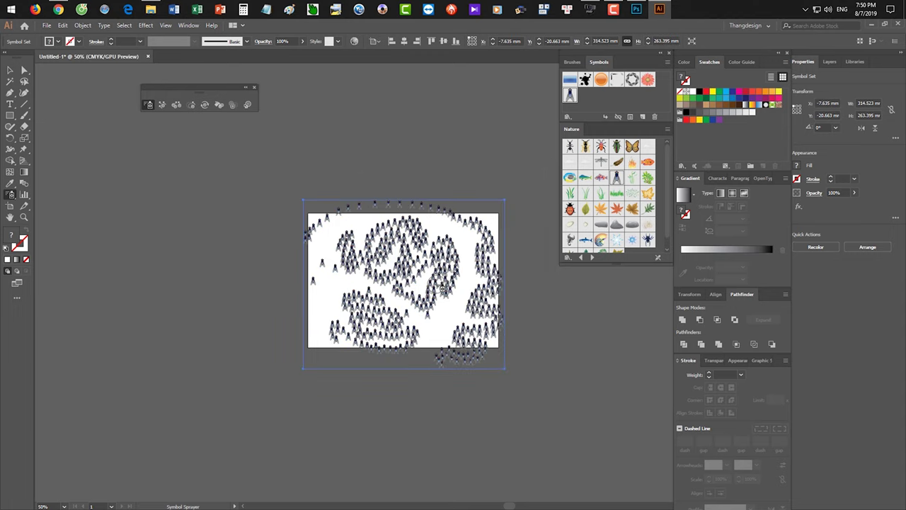
{"action": "key", "text": "Delete"}
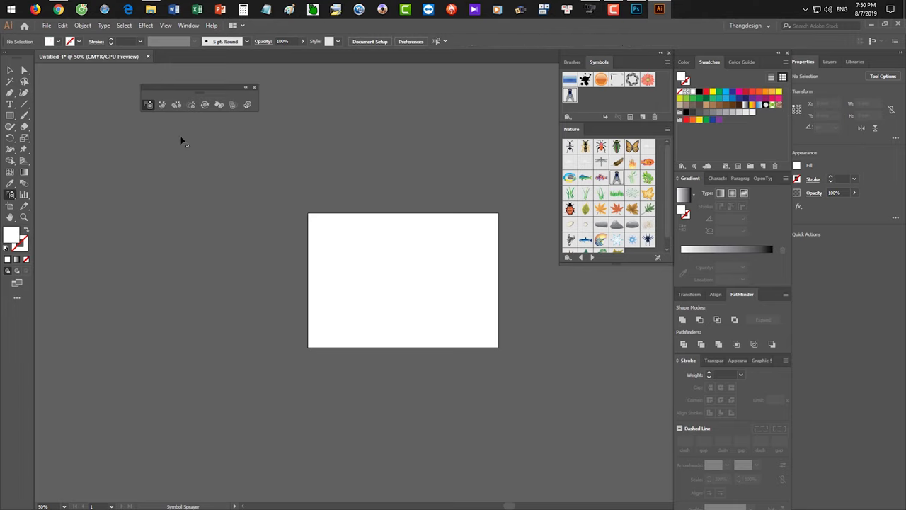
Spray a small school of five mahi-mahi fish onto the zoomed-in artboard
{"action": "mouse_move", "coordinate": [355, 249]}
{"action": "left_mouse_down"}
{"action": "mouse_move", "coordinate": [410, 297]}
{"action": "mouse_move", "coordinate": [300, 248]}
{"action": "mouse_move", "coordinate": [366, 269]}
{"action": "left_mouse_up"}
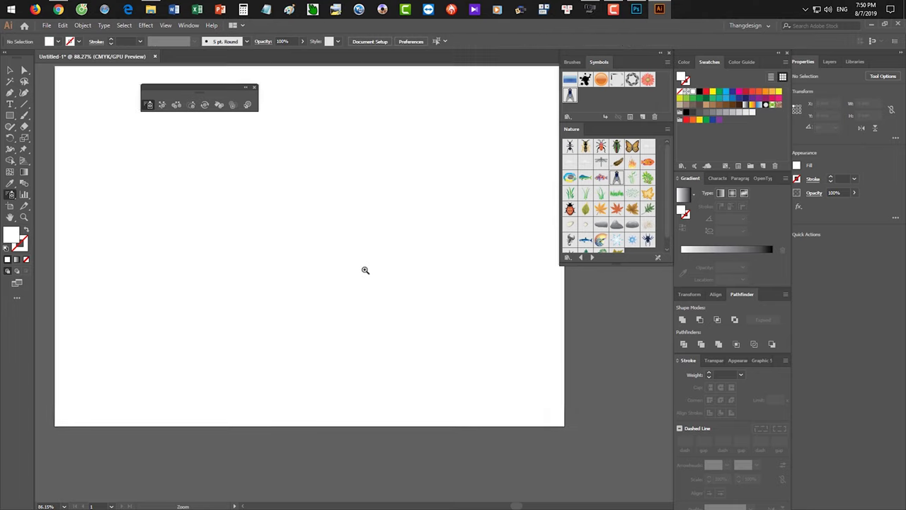
{"action": "left_click", "coordinate": [584, 177]}
{"action": "mouse_move", "coordinate": [237, 240]}
{"action": "left_mouse_down"}
{"action": "mouse_move", "coordinate": [390, 245]}
{"action": "mouse_move", "coordinate": [364, 320]}
{"action": "mouse_move", "coordinate": [354, 280]}
{"action": "mouse_move", "coordinate": [297, 241]}
{"action": "mouse_move", "coordinate": [333, 322]}
{"action": "left_mouse_up"}
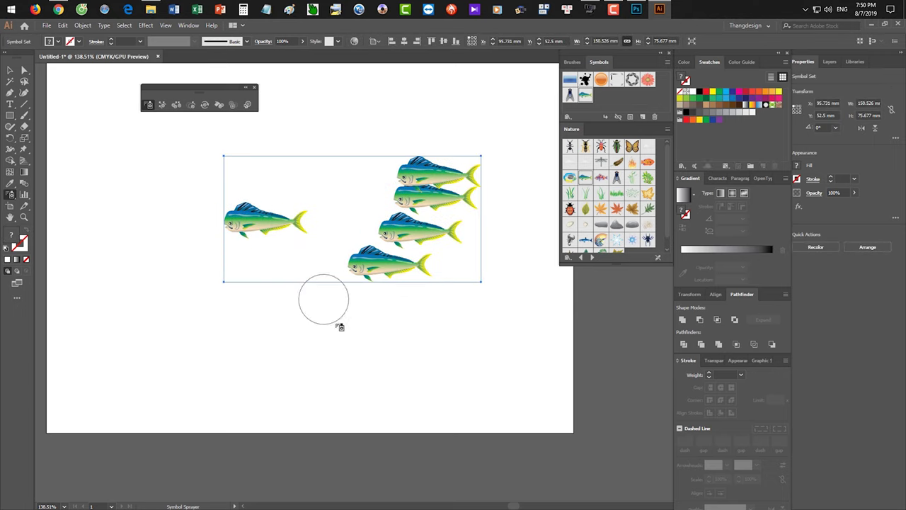
Add the pine tree symbol from the Nature library to the document symbols
{"action": "scroll", "coordinate": [541, 340], "scroll_direction": "down", "scroll_amount": 1}
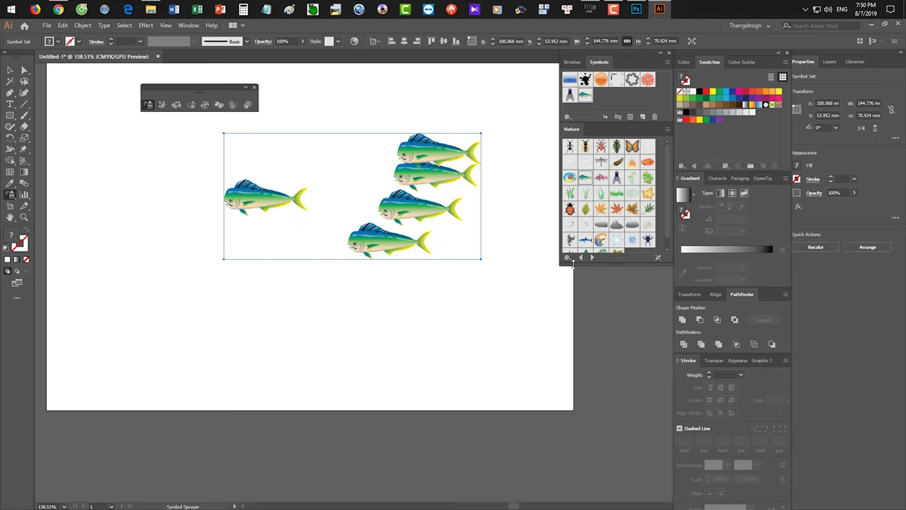
{"action": "scroll", "coordinate": [591, 248], "scroll_direction": "down", "scroll_amount": 1}
{"action": "left_click", "coordinate": [587, 244]}
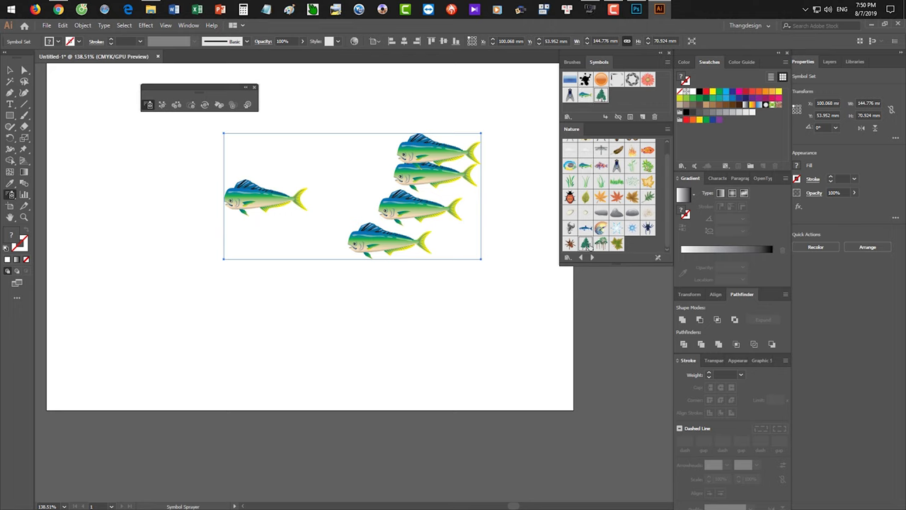
Spray a row of pine trees along the artboard bottom and select the Symbol Shifter Tool
{"action": "mouse_move", "coordinate": [75, 370]}
{"action": "left_mouse_down"}
{"action": "mouse_move", "coordinate": [428, 380]}
{"action": "mouse_move", "coordinate": [529, 369]}
{"action": "left_mouse_up"}
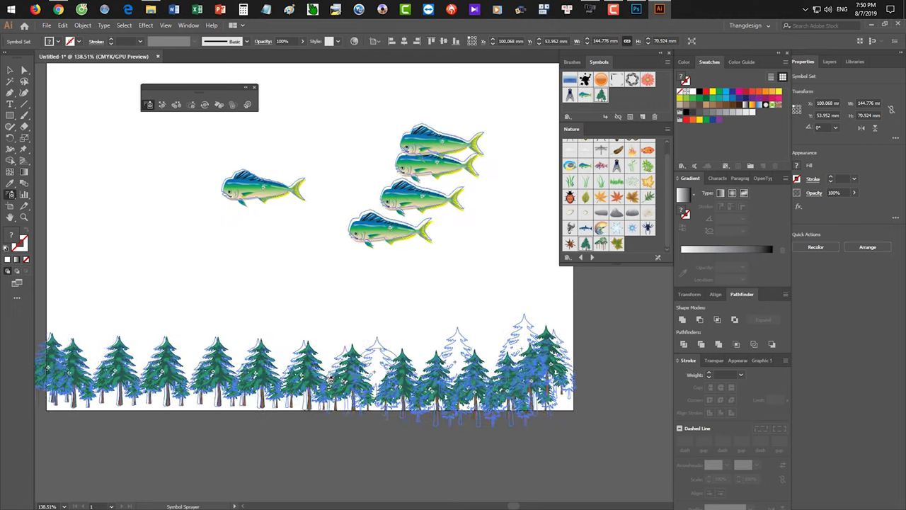
{"action": "left_click_drag", "start_coordinate": [400, 431], "coordinate": [451, 395]}
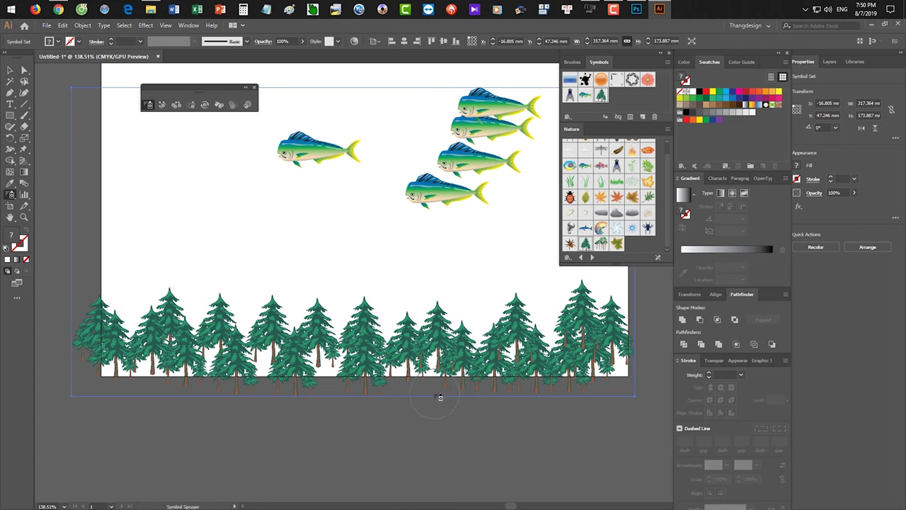
{"action": "left_click", "coordinate": [161, 105]}
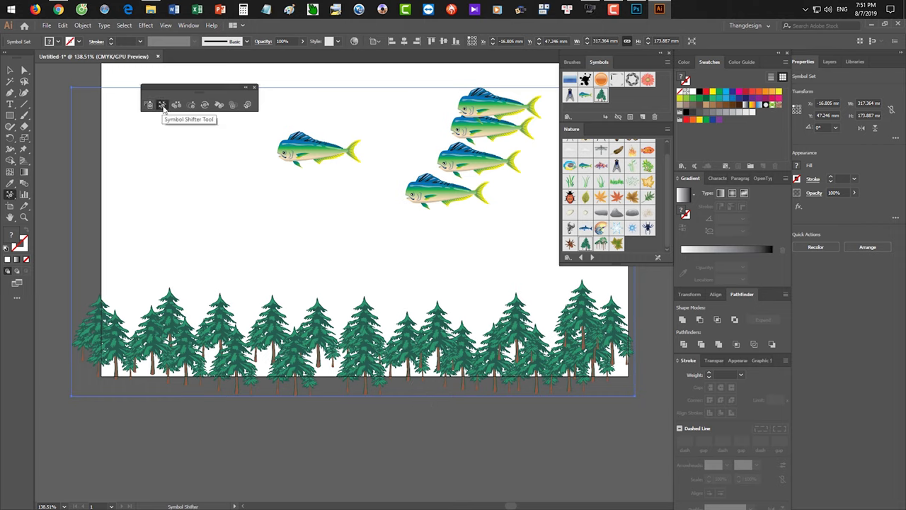
{"action": "left_click", "coordinate": [636, 8]}
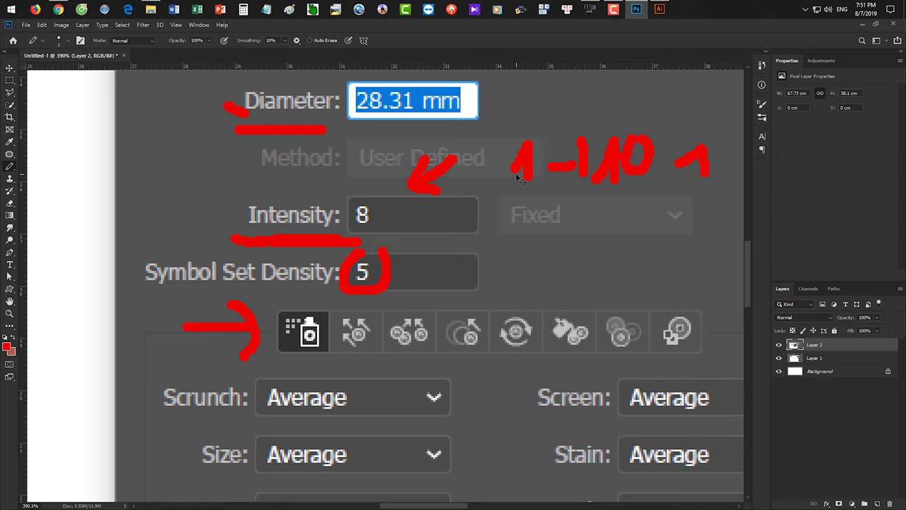
Paste the fish-and-trees screenshot into Photoshop as a new layer and fit it in view
{"action": "key", "text": "ctrl+v"}
{"action": "key", "text": "ctrl+0"}
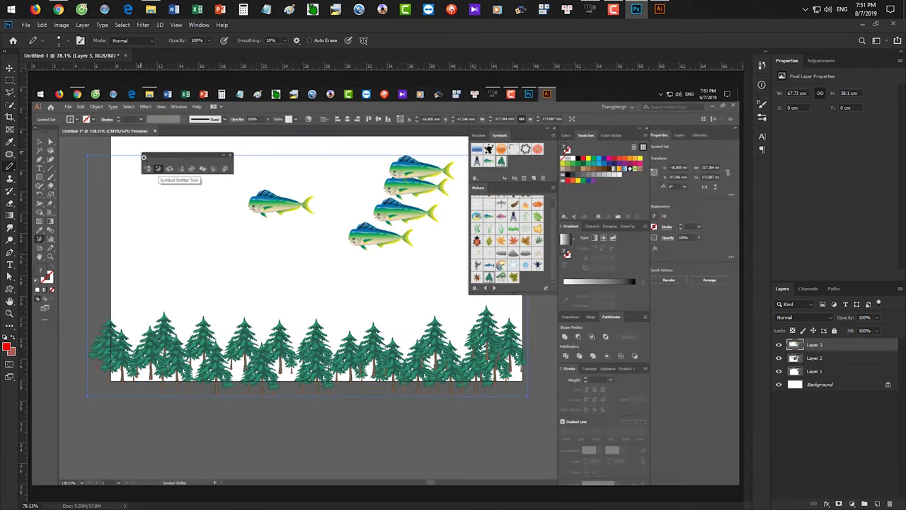
{"action": "scroll", "coordinate": [140, 151], "scroll_direction": "up", "scroll_amount": 5}
Box the Symbol Shifter Tool label in red, removing the stray stroke, then return to Illustrator
{"action": "mouse_move", "coordinate": [206, 204]}
{"action": "left_mouse_down"}
{"action": "mouse_move", "coordinate": [300, 199]}
{"action": "mouse_move", "coordinate": [296, 254]}
{"action": "mouse_move", "coordinate": [529, 259]}
{"action": "mouse_move", "coordinate": [538, 285]}
{"action": "mouse_move", "coordinate": [536, 378]}
{"action": "mouse_move", "coordinate": [475, 384]}
{"action": "mouse_move", "coordinate": [226, 380]}
{"action": "left_mouse_up"}
{"action": "mouse_move", "coordinate": [227, 354]}
{"action": "left_mouse_down"}
{"action": "mouse_move", "coordinate": [216, 210]}
{"action": "mouse_move", "coordinate": [222, 392]}
{"action": "mouse_move", "coordinate": [308, 389]}
{"action": "left_mouse_up"}
{"action": "key", "text": "ctrl+z"}
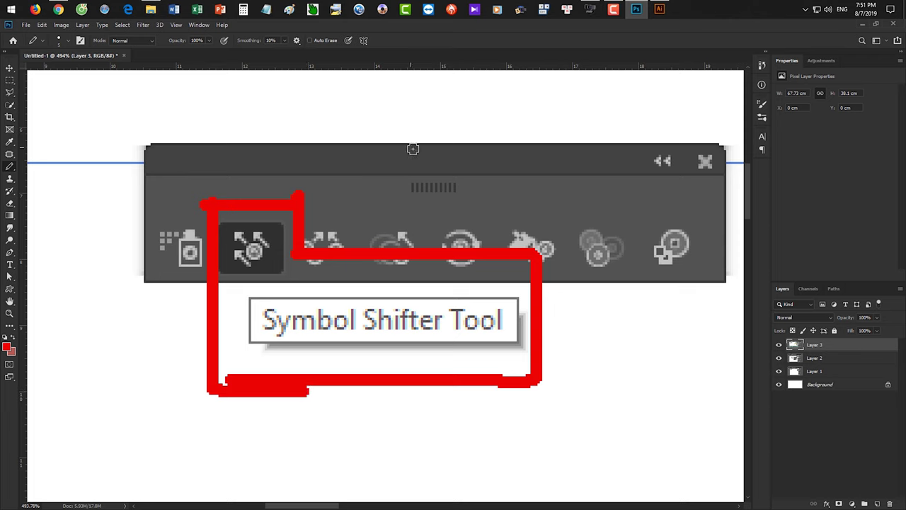
{"action": "left_click", "coordinate": [659, 9]}
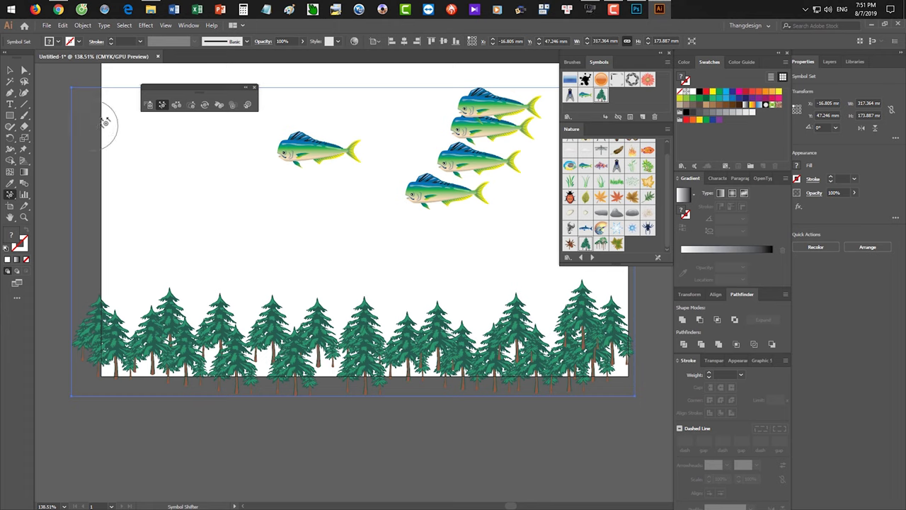
With a larger Shifter brush, pull trees upward and rearrange them within the forest
{"action": "key", "text": "bracketright"}
{"action": "key", "text": "bracketright"}
{"action": "key", "text": "bracketright"}
{"action": "key", "text": "bracketright"}
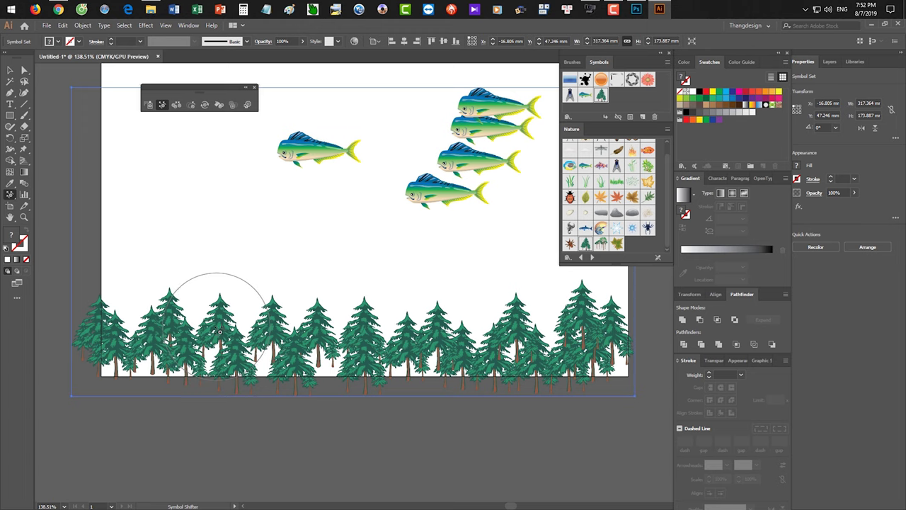
{"action": "left_click_drag", "start_coordinate": [221, 331], "coordinate": [221, 244]}
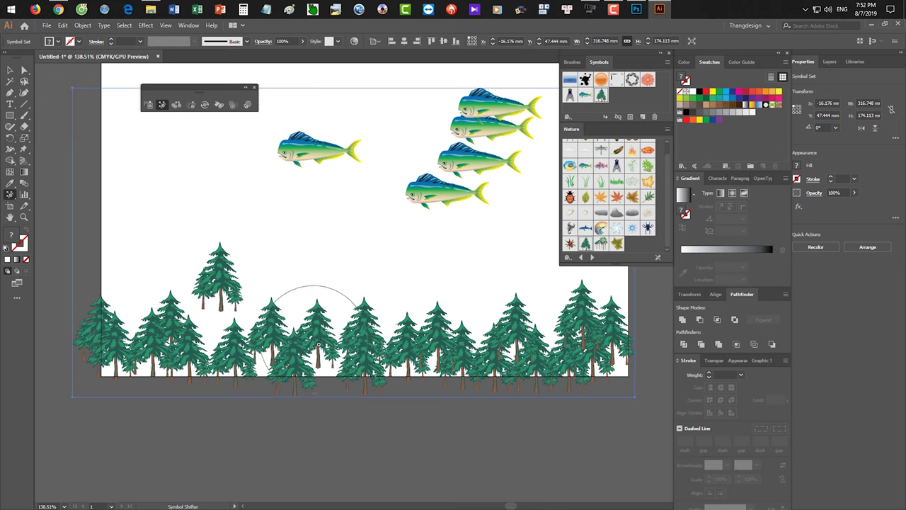
{"action": "left_click_drag", "start_coordinate": [318, 344], "coordinate": [318, 259]}
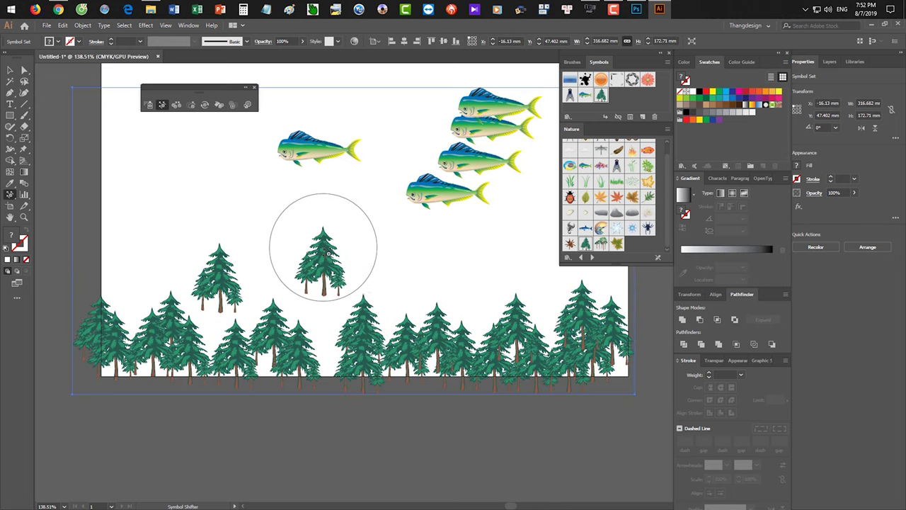
{"action": "mouse_move", "coordinate": [358, 311]}
{"action": "left_mouse_down"}
{"action": "mouse_move", "coordinate": [325, 322]}
{"action": "mouse_move", "coordinate": [409, 347]}
{"action": "mouse_move", "coordinate": [408, 280]}
{"action": "mouse_move", "coordinate": [477, 276]}
{"action": "mouse_move", "coordinate": [472, 283]}
{"action": "mouse_move", "coordinate": [552, 317]}
{"action": "mouse_move", "coordinate": [566, 350]}
{"action": "mouse_move", "coordinate": [385, 286]}
{"action": "mouse_move", "coordinate": [336, 283]}
{"action": "mouse_move", "coordinate": [343, 276]}
{"action": "left_mouse_up"}
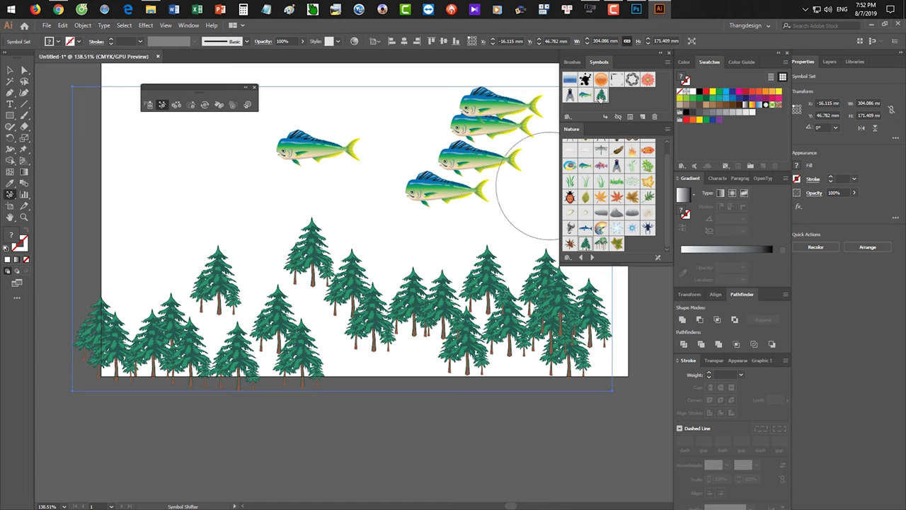
{"action": "left_click", "coordinate": [601, 97]}
{"action": "mouse_move", "coordinate": [396, 260]}
{"action": "left_mouse_down"}
{"action": "mouse_move", "coordinate": [374, 253]}
{"action": "mouse_move", "coordinate": [283, 259]}
{"action": "left_mouse_up"}
Shift two fish lower, lift one tree above the forest, and select the Symbol Scruncher
{"action": "left_click", "coordinate": [585, 94]}
{"action": "left_click_drag", "start_coordinate": [441, 182], "coordinate": [397, 221]}
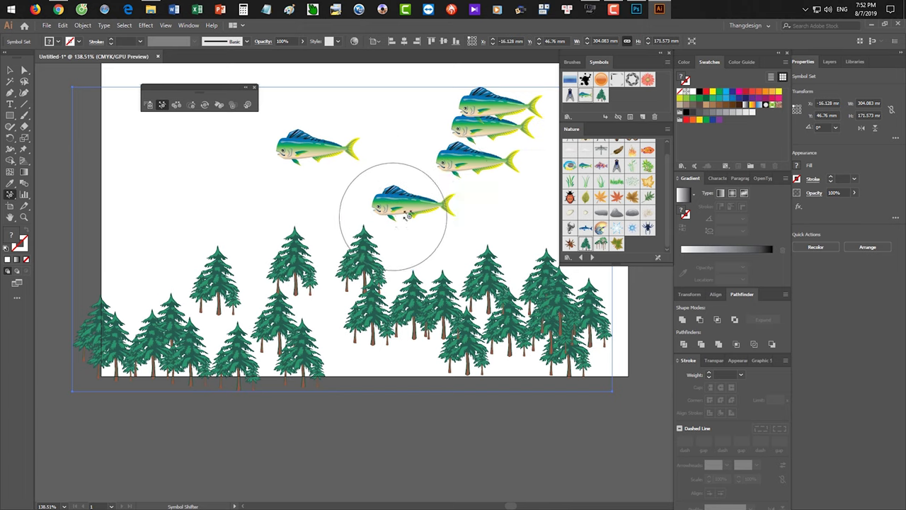
{"action": "left_click_drag", "start_coordinate": [479, 162], "coordinate": [488, 188]}
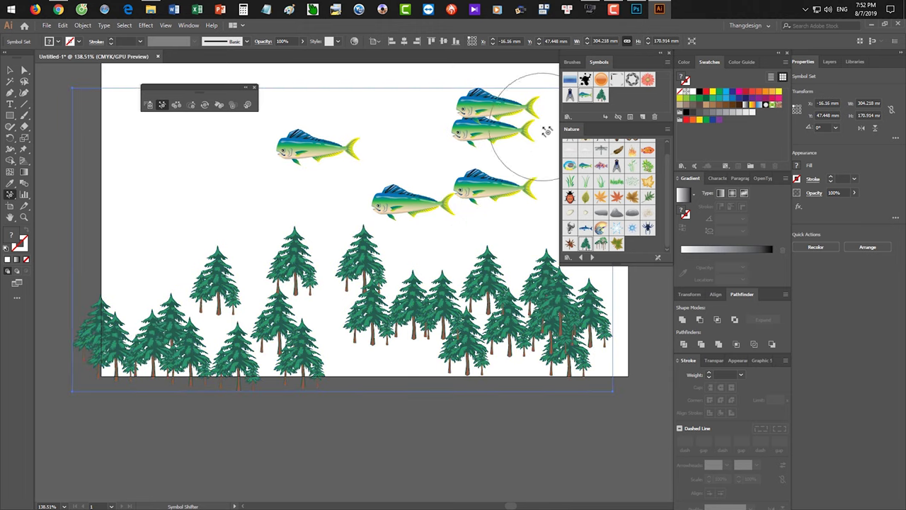
{"action": "mouse_move", "coordinate": [288, 273]}
{"action": "left_mouse_down"}
{"action": "mouse_move", "coordinate": [323, 344]}
{"action": "mouse_move", "coordinate": [383, 366]}
{"action": "left_mouse_up"}
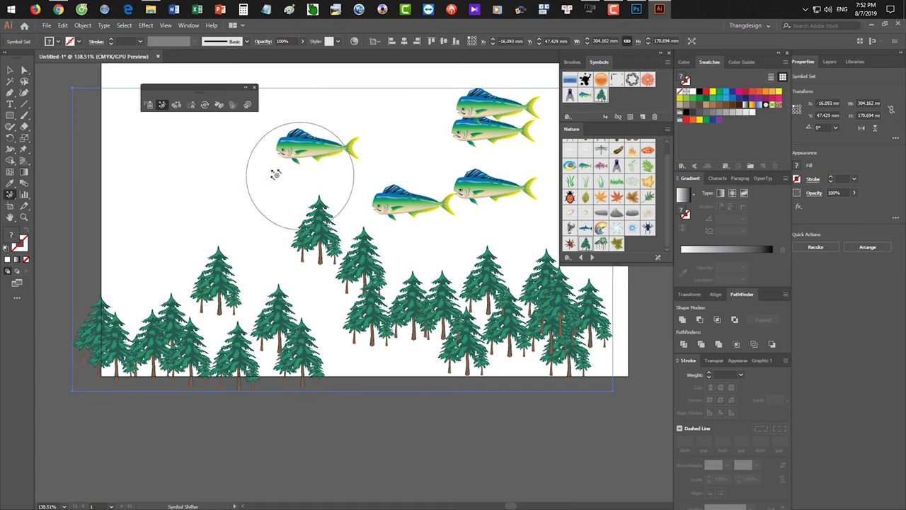
{"action": "left_click", "coordinate": [178, 105]}
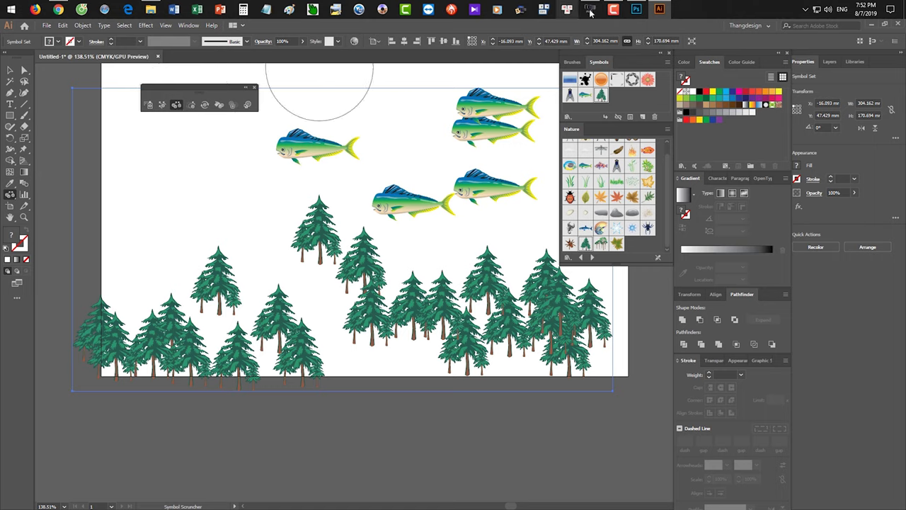
{"action": "left_click", "coordinate": [636, 8]}
Paste the Symbol Scruncher screenshot as a new layer, outline it in red, and return to Illustrator
{"action": "key", "text": "ctrl+v"}
{"action": "left_click_drag", "start_coordinate": [395, 265], "coordinate": [375, 262]}
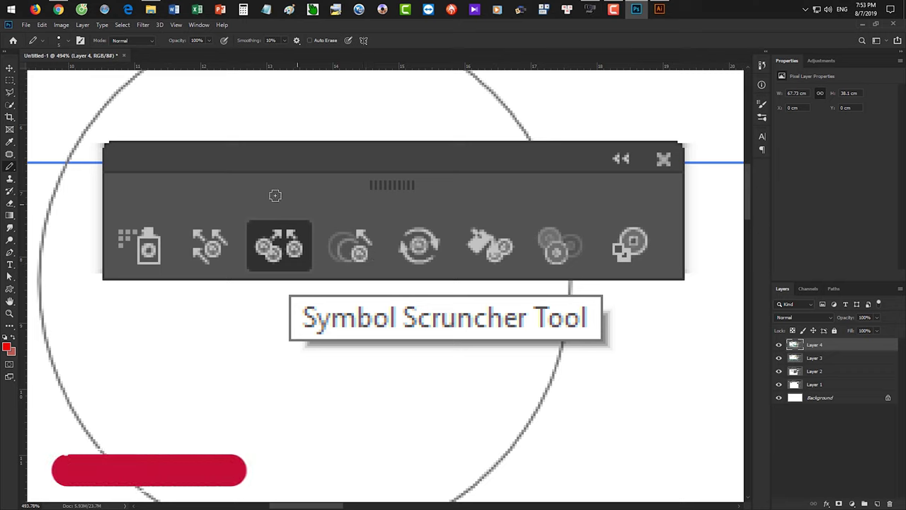
{"action": "left_click", "coordinate": [238, 197]}
{"action": "mouse_move", "coordinate": [261, 198]}
{"action": "left_mouse_down"}
{"action": "mouse_move", "coordinate": [336, 252]}
{"action": "mouse_move", "coordinate": [336, 268]}
{"action": "mouse_move", "coordinate": [637, 270]}
{"action": "mouse_move", "coordinate": [634, 340]}
{"action": "mouse_move", "coordinate": [561, 353]}
{"action": "mouse_move", "coordinate": [249, 343]}
{"action": "mouse_move", "coordinate": [245, 194]}
{"action": "left_mouse_up"}
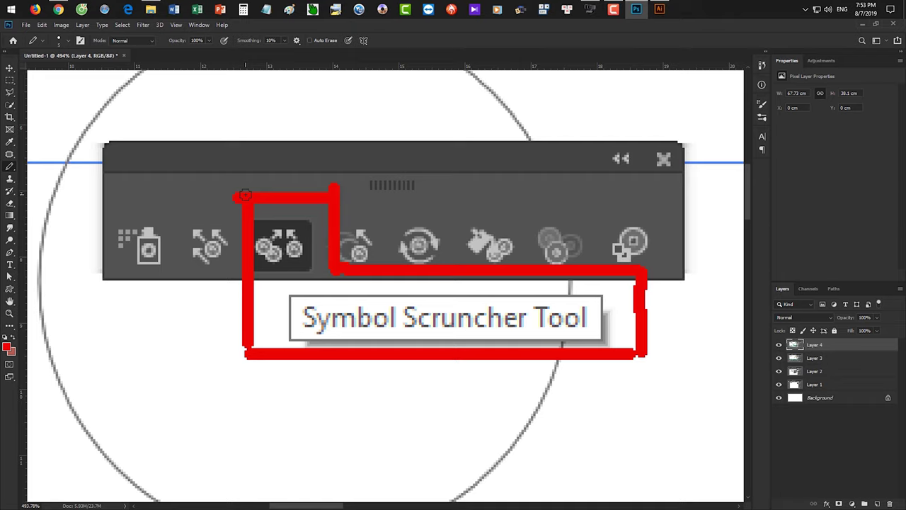
{"action": "left_click", "coordinate": [634, 7]}
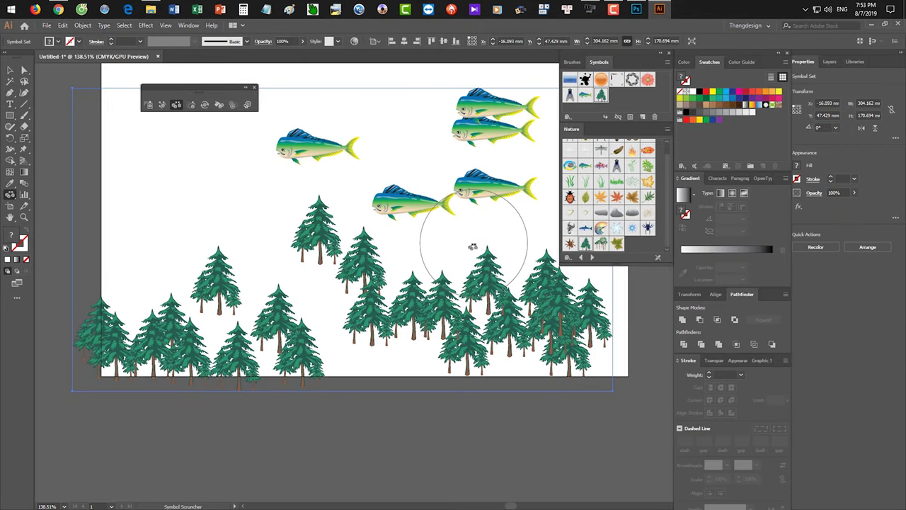
Delete the fish-and-trees symbol set and spray fly symbols across the artboard
{"action": "scroll", "coordinate": [449, 216], "scroll_direction": "down", "scroll_amount": 2}
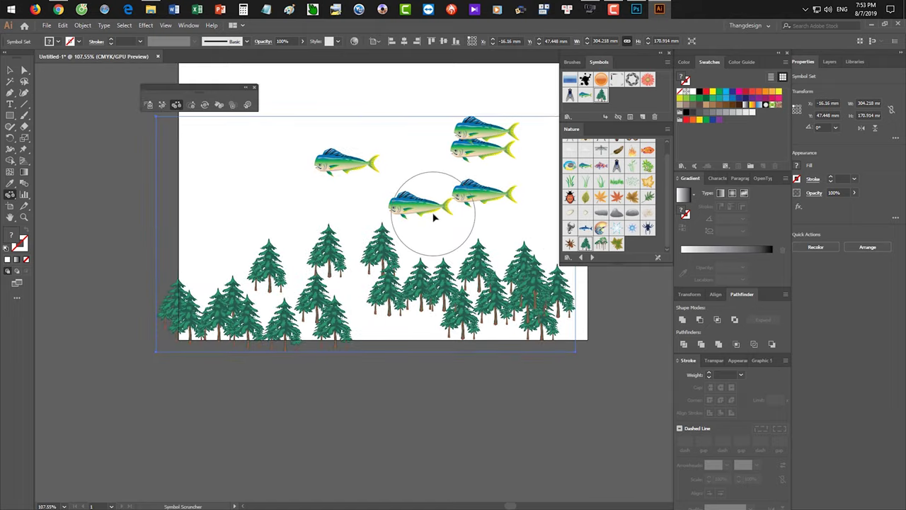
{"action": "key", "text": "Delete"}
{"action": "left_click", "coordinate": [616, 165]}
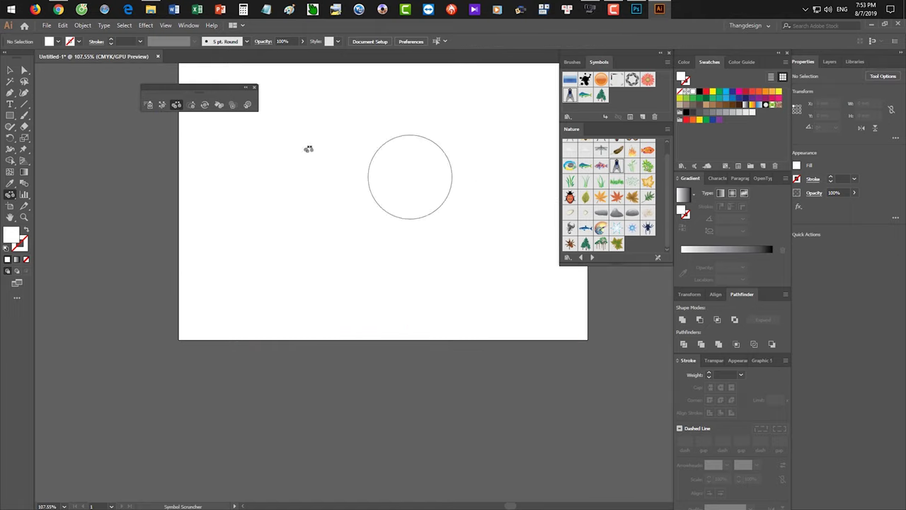
{"action": "left_click", "coordinate": [149, 105]}
{"action": "scroll", "coordinate": [350, 177], "scroll_direction": "up", "scroll_amount": 1}
{"action": "mouse_move", "coordinate": [349, 196]}
{"action": "left_mouse_down"}
{"action": "mouse_move", "coordinate": [379, 227]}
{"action": "mouse_move", "coordinate": [366, 227]}
{"action": "mouse_move", "coordinate": [376, 202]}
{"action": "mouse_move", "coordinate": [404, 206]}
{"action": "mouse_move", "coordinate": [398, 237]}
{"action": "mouse_move", "coordinate": [376, 200]}
{"action": "mouse_move", "coordinate": [425, 247]}
{"action": "mouse_move", "coordinate": [360, 257]}
{"action": "mouse_move", "coordinate": [390, 273]}
{"action": "mouse_move", "coordinate": [421, 178]}
{"action": "mouse_move", "coordinate": [420, 189]}
{"action": "mouse_move", "coordinate": [348, 219]}
{"action": "mouse_move", "coordinate": [455, 233]}
{"action": "left_mouse_up"}
Zoom in and scrunch the flies toward the centre with a resized Symbol Scruncher brush
{"action": "key", "text": "z"}
{"action": "left_click", "coordinate": [369, 251]}
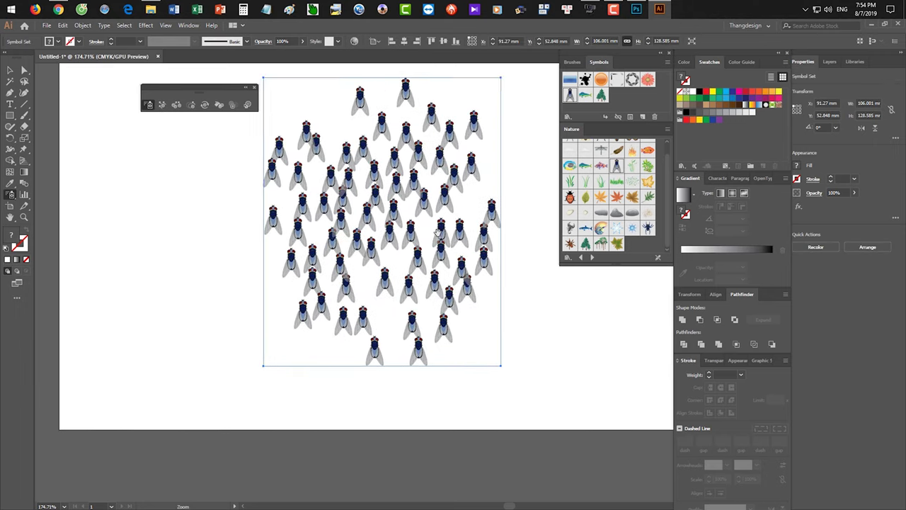
{"action": "left_click", "coordinate": [369, 251]}
{"action": "left_click", "coordinate": [176, 104]}
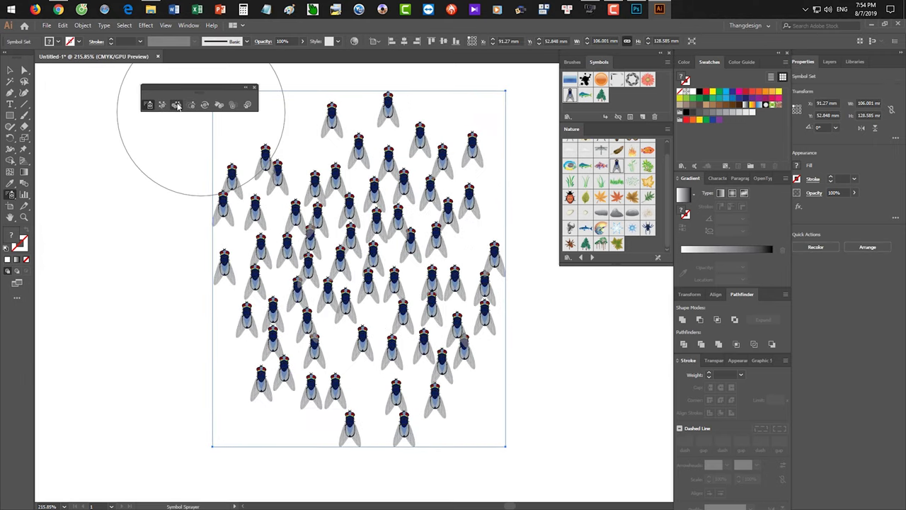
{"action": "key", "text": "bracketleft"}
{"action": "key", "text": "bracketleft"}
{"action": "key", "text": "bracketleft"}
{"action": "key", "text": "bracketleft"}
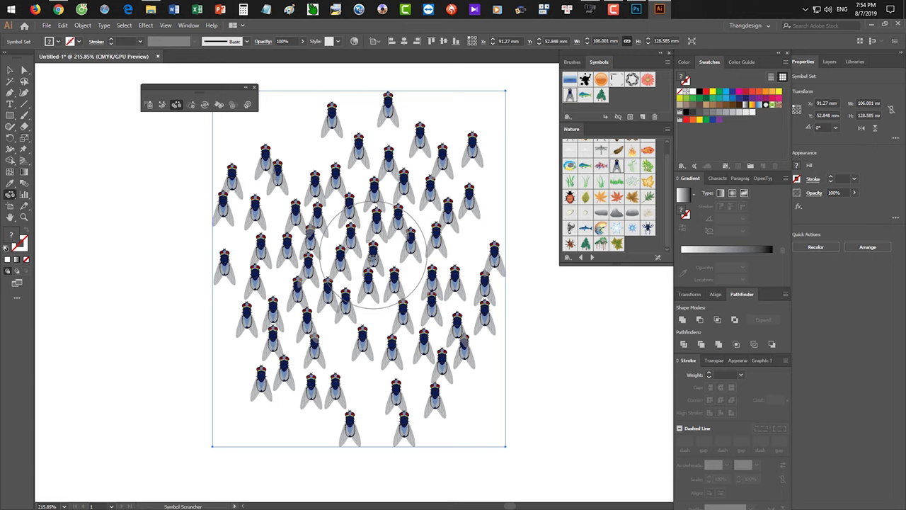
{"action": "key", "text": "bracketright"}
{"action": "key", "text": "bracketright"}
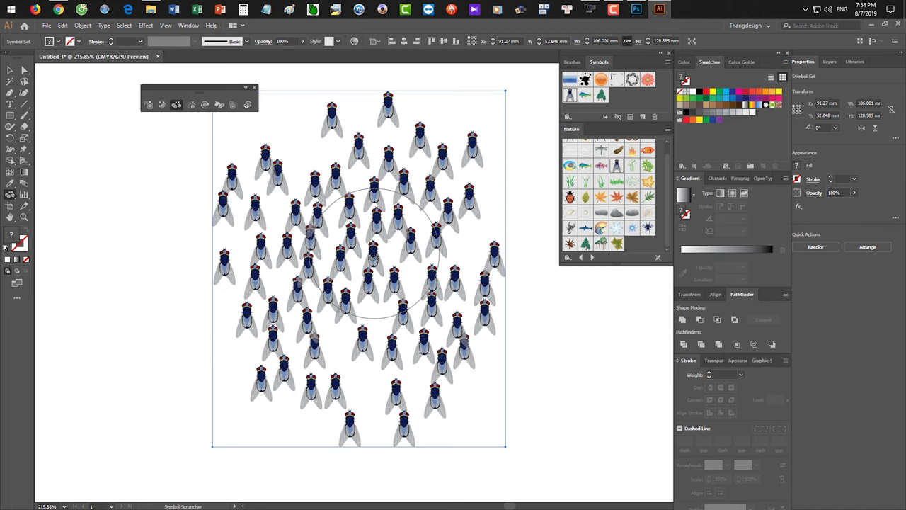
{"action": "mouse_move", "coordinate": [374, 257]}
{"action": "left_mouse_down"}
{"action": "mouse_move", "coordinate": [377, 266]}
{"action": "mouse_move", "coordinate": [415, 158]}
{"action": "mouse_move", "coordinate": [273, 192]}
{"action": "mouse_move", "coordinate": [269, 202]}
{"action": "mouse_move", "coordinate": [333, 339]}
{"action": "left_mouse_up"}
Alternately gather and Alt-spread the flies into a denser cluster, about 97.6 × 122.3 mm
{"action": "left_click_drag", "start_coordinate": [461, 304], "coordinate": [469, 313]}
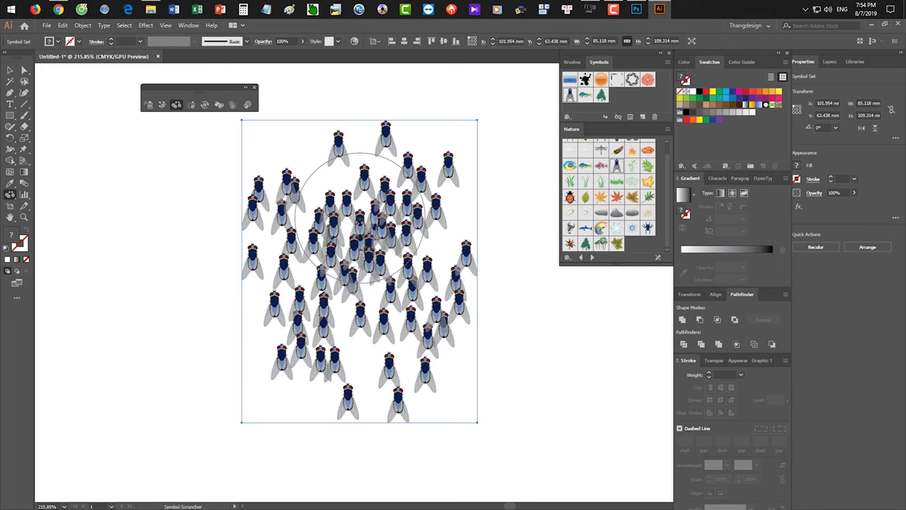
{"action": "left_click_drag", "start_coordinate": [359, 221], "coordinate": [359, 227]}
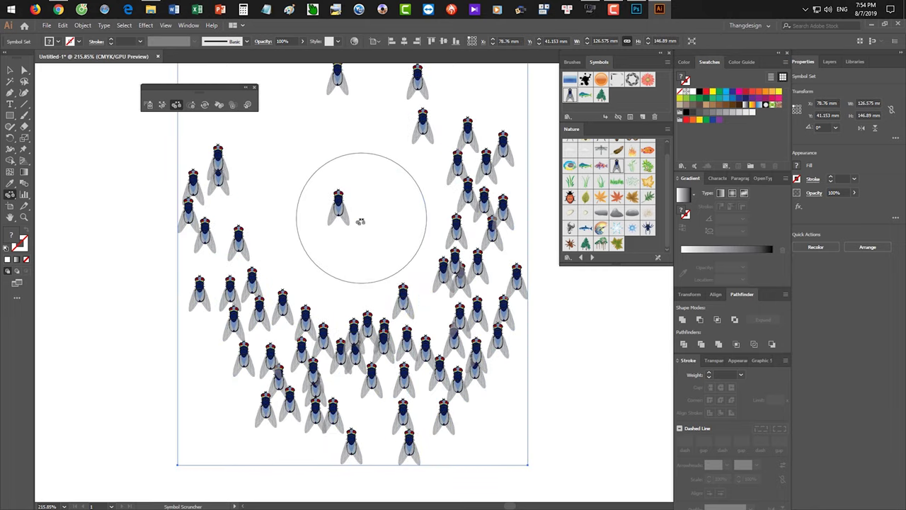
{"action": "left_click_drag", "start_coordinate": [365, 383], "coordinate": [404, 422]}
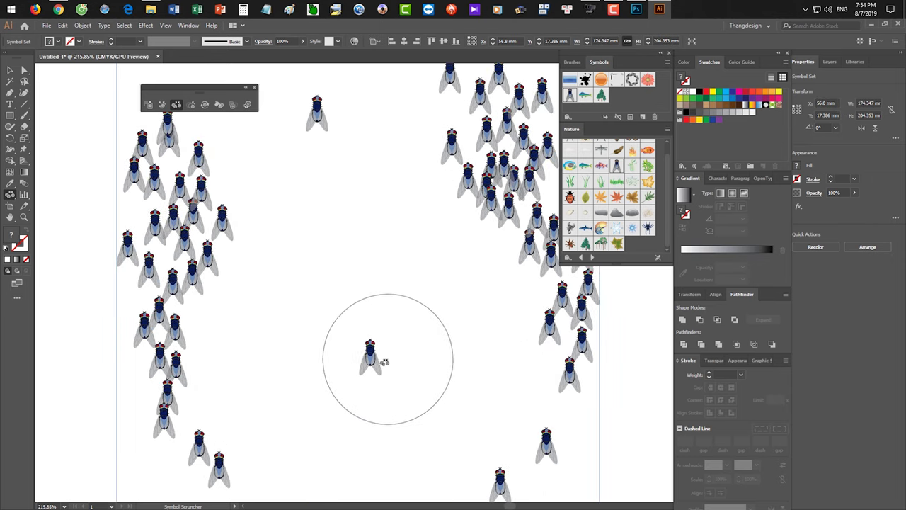
{"action": "left_click_drag", "start_coordinate": [370, 355], "coordinate": [370, 359]}
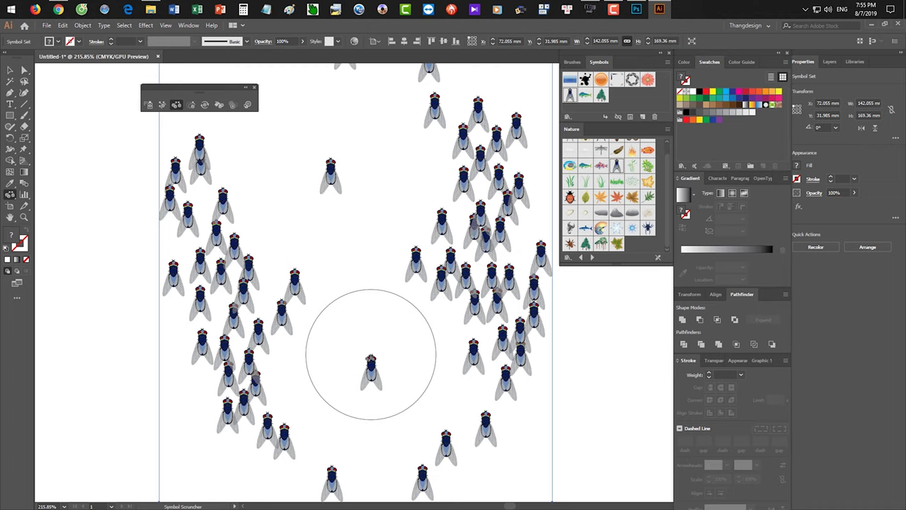
{"action": "mouse_move", "coordinate": [370, 361]}
{"action": "left_mouse_down"}
{"action": "mouse_move", "coordinate": [382, 236]}
{"action": "mouse_move", "coordinate": [351, 213]}
{"action": "mouse_move", "coordinate": [344, 188]}
{"action": "mouse_move", "coordinate": [372, 322]}
{"action": "left_mouse_up"}
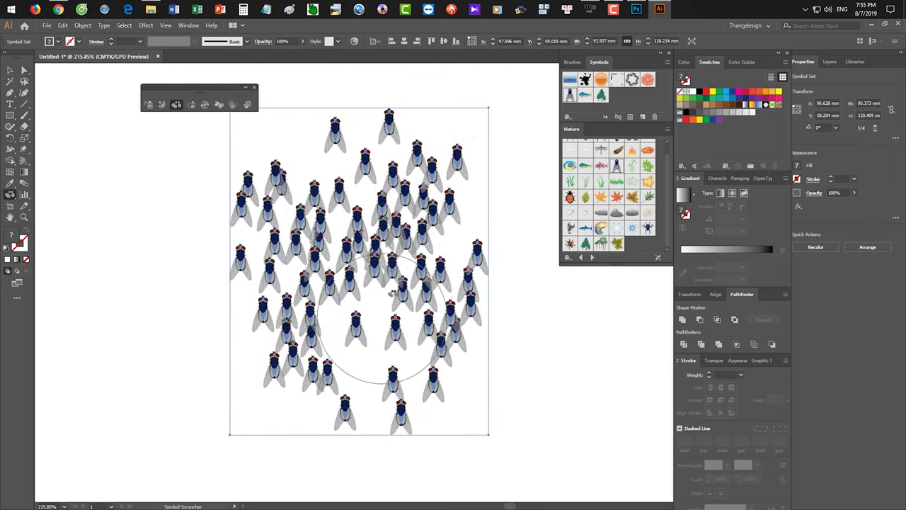
{"action": "mouse_move", "coordinate": [395, 230]}
{"action": "left_mouse_down"}
{"action": "mouse_move", "coordinate": [380, 208]}
{"action": "mouse_move", "coordinate": [386, 202]}
{"action": "mouse_move", "coordinate": [402, 249]}
{"action": "left_mouse_up"}
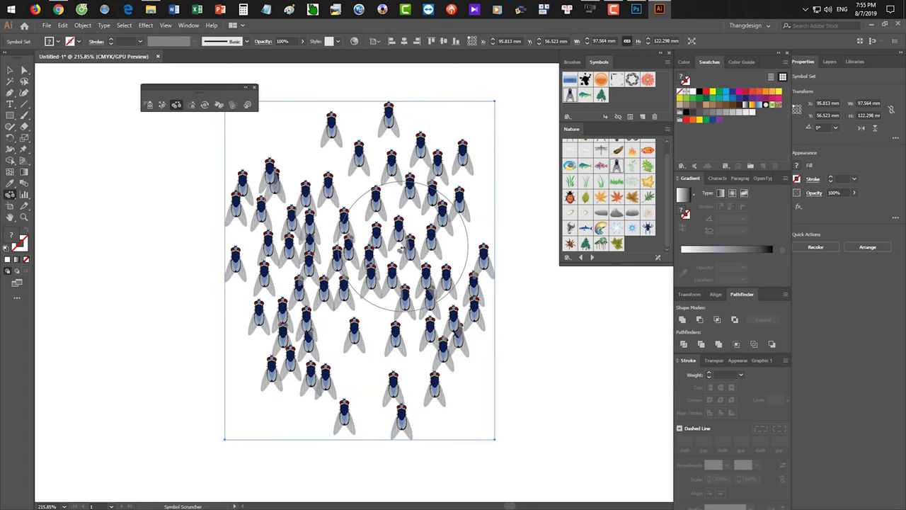
{"action": "left_click", "coordinate": [192, 105]}
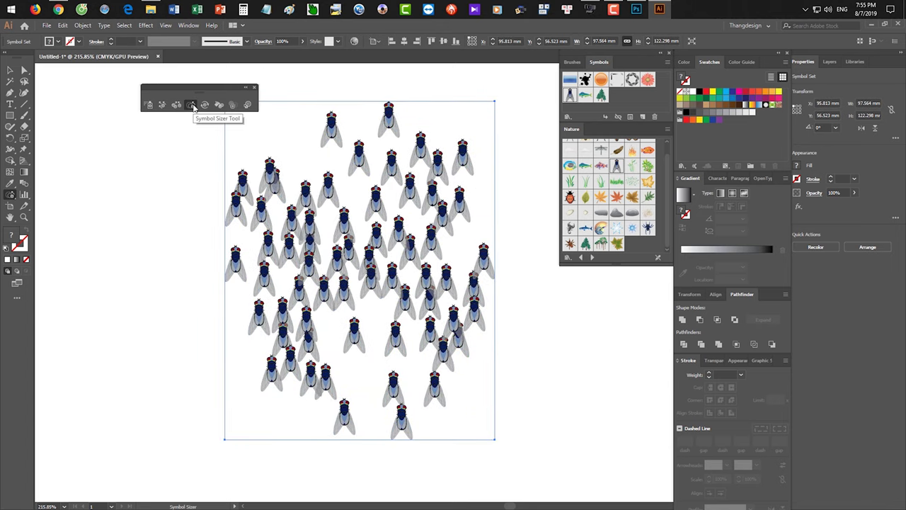
Paste the Symbol Sizer screenshot as Layer 7 and outline its icon and tooltip in red
{"action": "left_click", "coordinate": [636, 8]}
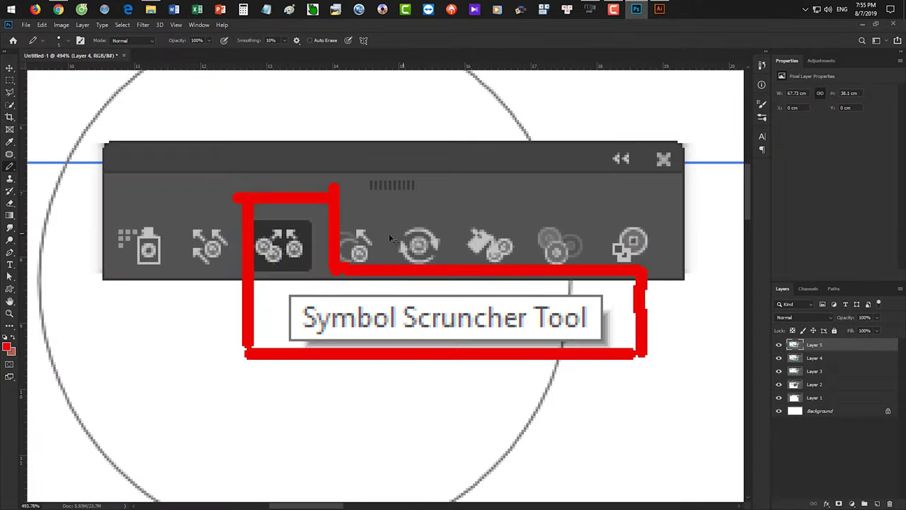
{"action": "key", "text": "ctrl+v"}
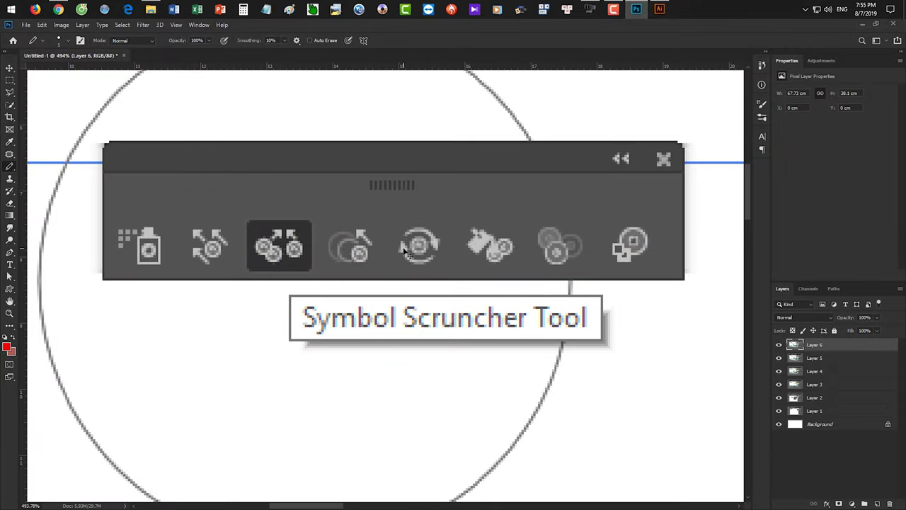
{"action": "left_click", "coordinate": [659, 8]}
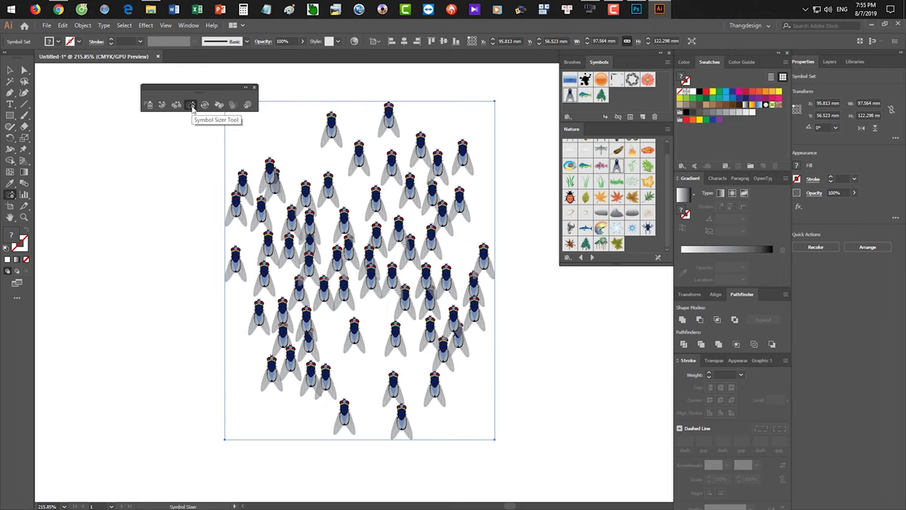
{"action": "left_click", "coordinate": [635, 8]}
{"action": "key", "text": "ctrl+v"}
{"action": "scroll", "coordinate": [343, 228], "scroll_direction": "down", "scroll_amount": 1}
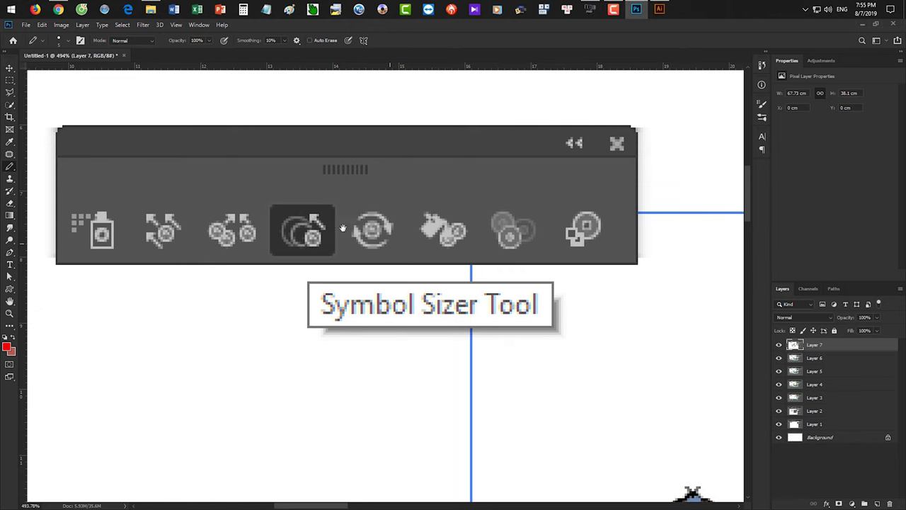
{"action": "mouse_move", "coordinate": [249, 198]}
{"action": "left_mouse_down"}
{"action": "mouse_move", "coordinate": [341, 198]}
{"action": "mouse_move", "coordinate": [349, 267]}
{"action": "mouse_move", "coordinate": [620, 288]}
{"action": "mouse_move", "coordinate": [602, 357]}
{"action": "mouse_move", "coordinate": [381, 349]}
{"action": "mouse_move", "coordinate": [268, 328]}
{"action": "mouse_move", "coordinate": [266, 198]}
{"action": "left_mouse_up"}
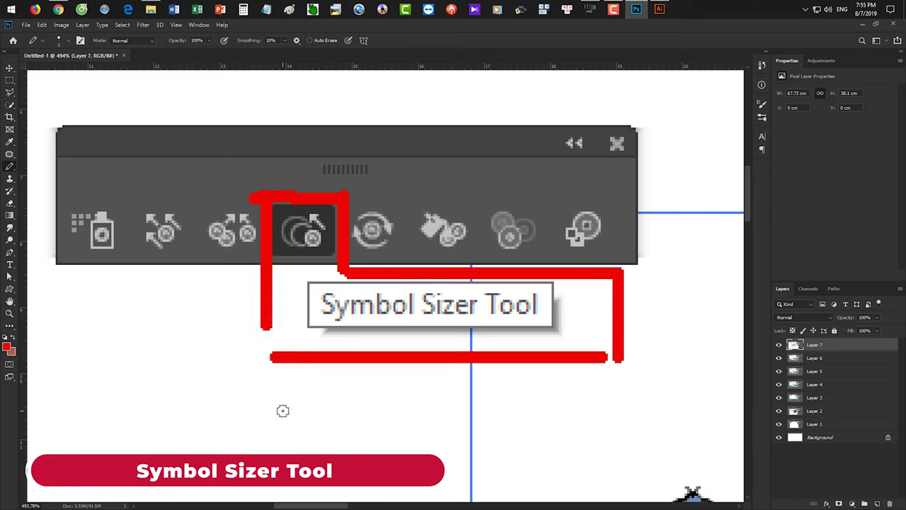
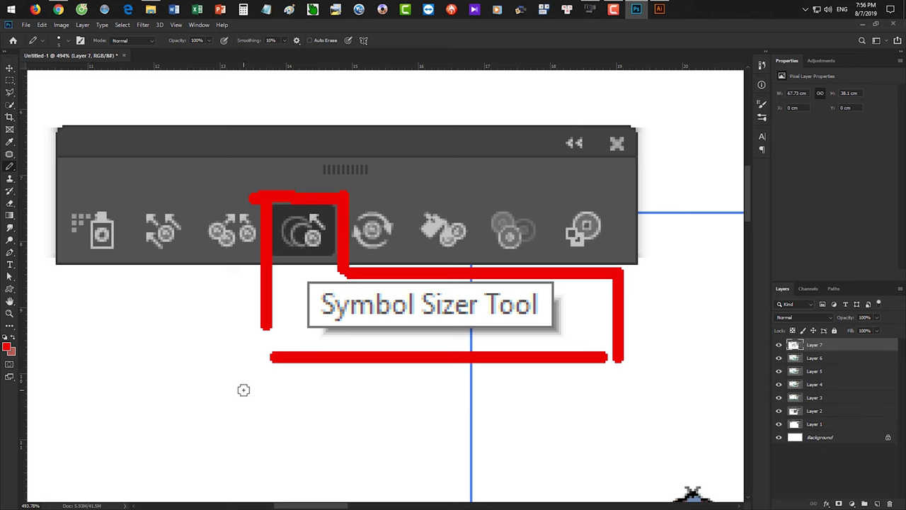
Switch from Photoshop back to the Illustrator fly symbol set
{"action": "left_click", "coordinate": [662, 10]}
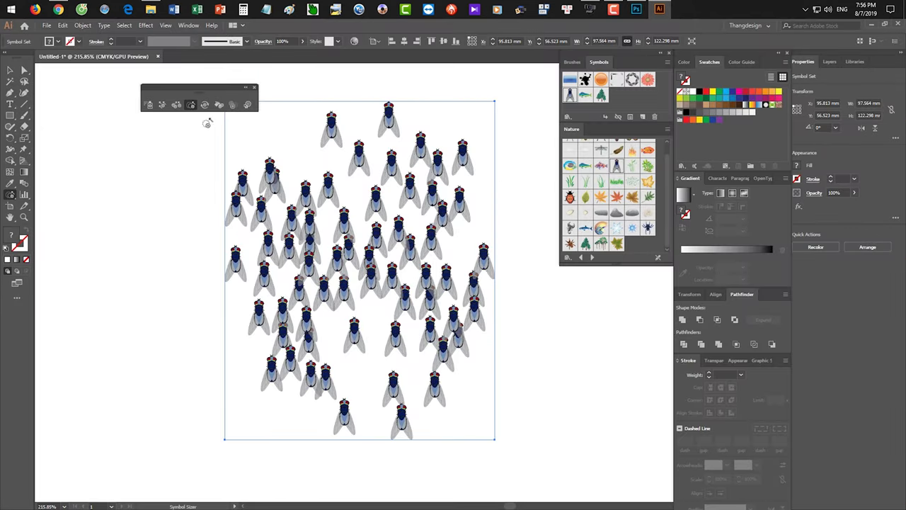
Enlarge the centre fly and shrink the left group of flies with the Symbol Sizer
{"action": "key", "text": "bracketleft"}
{"action": "key", "text": "bracketleft"}
{"action": "key", "text": "bracketleft"}
{"action": "left_click_drag", "start_coordinate": [375, 204], "coordinate": [380, 199]}
{"action": "key", "text": "bracketright"}
{"action": "key", "text": "bracketright"}
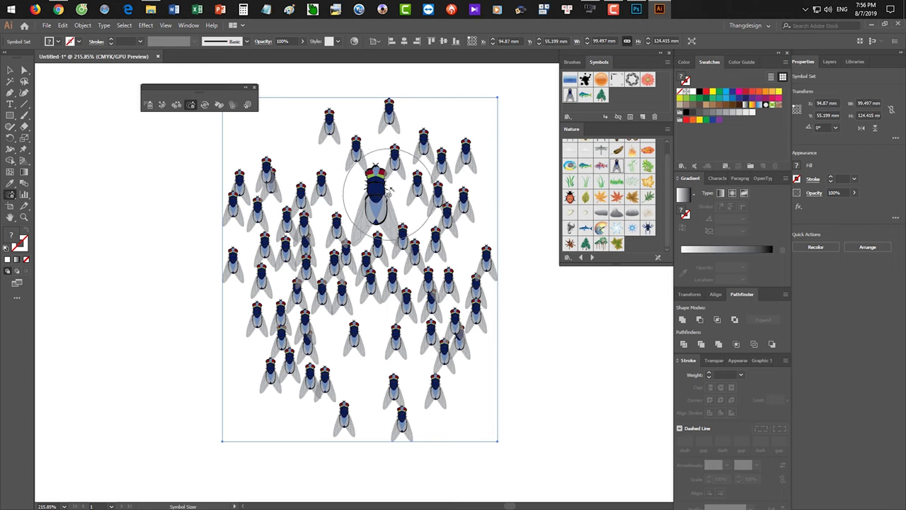
{"action": "key", "text": "bracketright"}
{"action": "key", "text": "bracketright"}
{"action": "key", "text": "bracketright"}
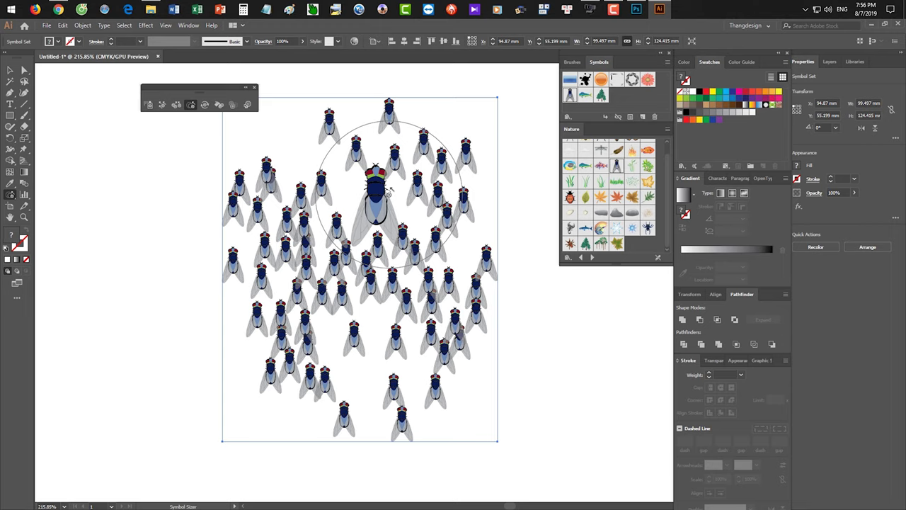
{"action": "key", "text": "bracketleft"}
{"action": "key", "text": "bracketleft"}
{"action": "mouse_move", "coordinate": [333, 343]}
{"action": "left_mouse_down"}
{"action": "mouse_move", "coordinate": [258, 228]}
{"action": "mouse_move", "coordinate": [308, 142]}
{"action": "mouse_move", "coordinate": [329, 130]}
{"action": "mouse_move", "coordinate": [421, 140]}
{"action": "mouse_move", "coordinate": [442, 148]}
{"action": "mouse_move", "coordinate": [490, 298]}
{"action": "mouse_move", "coordinate": [468, 338]}
{"action": "mouse_move", "coordinate": [417, 297]}
{"action": "mouse_move", "coordinate": [350, 281]}
{"action": "mouse_move", "coordinate": [325, 261]}
{"action": "mouse_move", "coordinate": [304, 230]}
{"action": "mouse_move", "coordinate": [329, 157]}
{"action": "mouse_move", "coordinate": [312, 387]}
{"action": "mouse_move", "coordinate": [407, 347]}
{"action": "mouse_move", "coordinate": [437, 248]}
{"action": "mouse_move", "coordinate": [433, 211]}
{"action": "mouse_move", "coordinate": [433, 220]}
{"action": "mouse_move", "coordinate": [388, 207]}
{"action": "mouse_move", "coordinate": [435, 303]}
{"action": "mouse_move", "coordinate": [442, 356]}
{"action": "mouse_move", "coordinate": [427, 339]}
{"action": "left_mouse_up"}
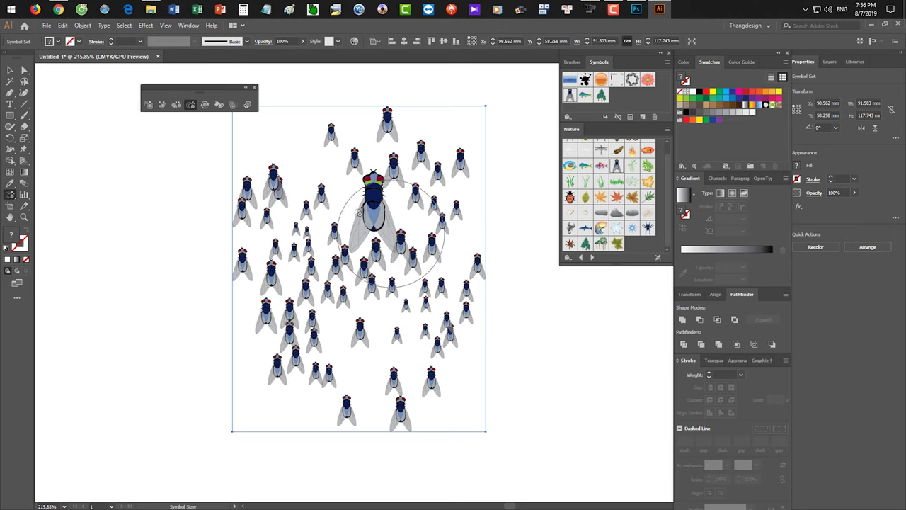
{"action": "left_click", "coordinate": [204, 105]}
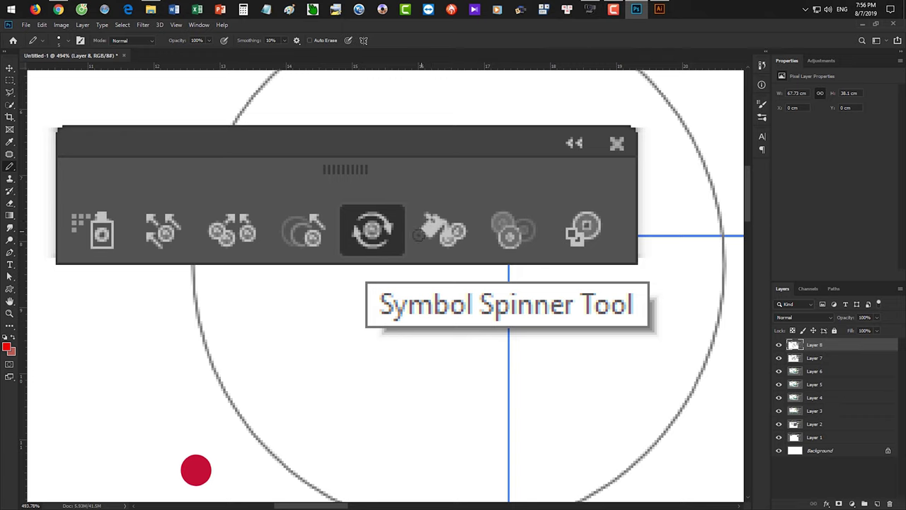
Outline the Symbol Spinner tooltip capture in red, then return to Illustrator
{"action": "scroll", "coordinate": [368, 227], "scroll_direction": "right", "scroll_amount": 3}
{"action": "mouse_move", "coordinate": [234, 187]}
{"action": "left_mouse_down"}
{"action": "mouse_move", "coordinate": [332, 186]}
{"action": "mouse_move", "coordinate": [335, 251]}
{"action": "mouse_move", "coordinate": [602, 255]}
{"action": "mouse_move", "coordinate": [593, 347]}
{"action": "mouse_move", "coordinate": [545, 360]}
{"action": "mouse_move", "coordinate": [240, 354]}
{"action": "mouse_move", "coordinate": [217, 332]}
{"action": "mouse_move", "coordinate": [236, 195]}
{"action": "left_mouse_up"}
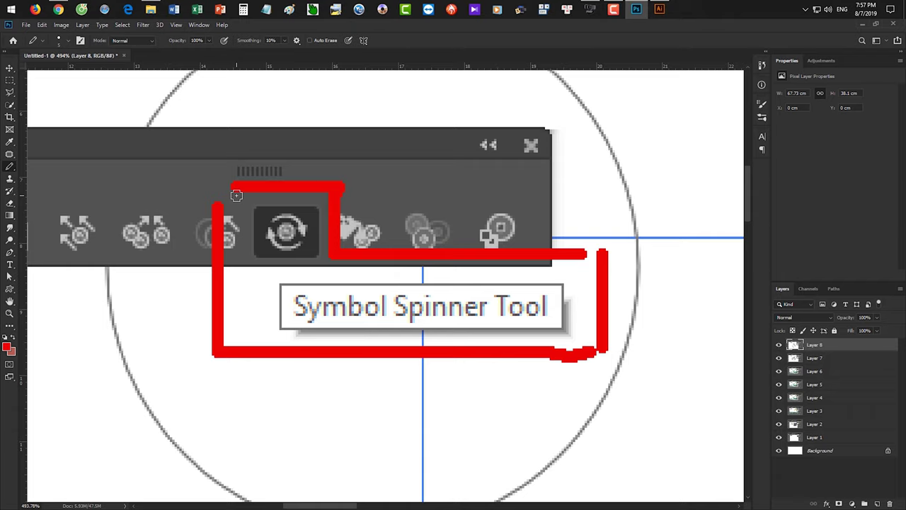
{"action": "left_click", "coordinate": [659, 10]}
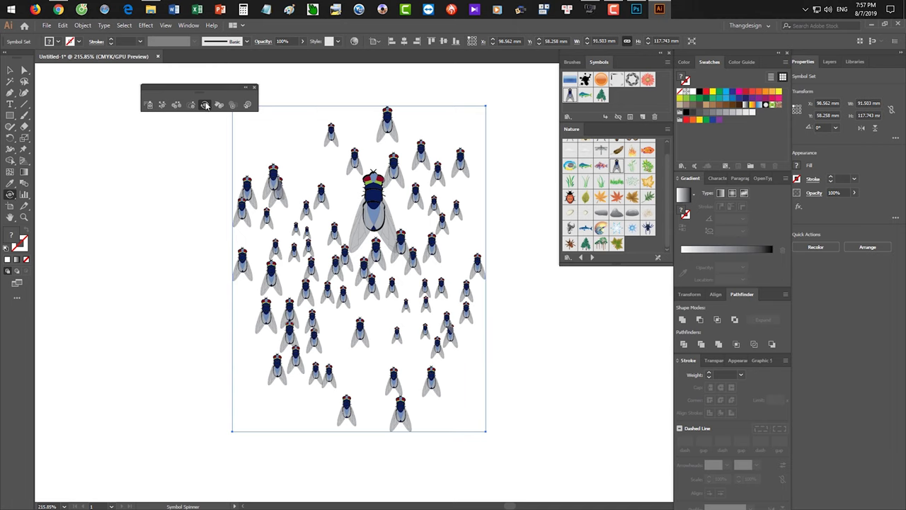
Rotate the flies across the set, then paste the Symbol Stainer tooltip capture into Photoshop
{"action": "mouse_move", "coordinate": [388, 119]}
{"action": "left_mouse_down"}
{"action": "mouse_move", "coordinate": [439, 155]}
{"action": "mouse_move", "coordinate": [467, 199]}
{"action": "mouse_move", "coordinate": [341, 145]}
{"action": "mouse_move", "coordinate": [319, 145]}
{"action": "mouse_move", "coordinate": [244, 179]}
{"action": "mouse_move", "coordinate": [222, 227]}
{"action": "mouse_move", "coordinate": [253, 225]}
{"action": "mouse_move", "coordinate": [274, 193]}
{"action": "mouse_move", "coordinate": [260, 198]}
{"action": "mouse_move", "coordinate": [288, 234]}
{"action": "mouse_move", "coordinate": [306, 218]}
{"action": "mouse_move", "coordinate": [253, 262]}
{"action": "mouse_move", "coordinate": [260, 324]}
{"action": "mouse_move", "coordinate": [266, 268]}
{"action": "mouse_move", "coordinate": [229, 270]}
{"action": "mouse_move", "coordinate": [225, 311]}
{"action": "mouse_move", "coordinate": [263, 265]}
{"action": "mouse_move", "coordinate": [275, 324]}
{"action": "mouse_move", "coordinate": [290, 341]}
{"action": "mouse_move", "coordinate": [304, 334]}
{"action": "mouse_move", "coordinate": [244, 337]}
{"action": "mouse_move", "coordinate": [328, 433]}
{"action": "mouse_move", "coordinate": [295, 346]}
{"action": "mouse_move", "coordinate": [284, 351]}
{"action": "mouse_move", "coordinate": [322, 311]}
{"action": "mouse_move", "coordinate": [276, 321]}
{"action": "mouse_move", "coordinate": [249, 345]}
{"action": "mouse_move", "coordinate": [321, 420]}
{"action": "mouse_move", "coordinate": [298, 358]}
{"action": "mouse_move", "coordinate": [309, 311]}
{"action": "mouse_move", "coordinate": [274, 319]}
{"action": "mouse_move", "coordinate": [242, 390]}
{"action": "mouse_move", "coordinate": [276, 410]}
{"action": "mouse_move", "coordinate": [362, 408]}
{"action": "mouse_move", "coordinate": [348, 392]}
{"action": "mouse_move", "coordinate": [424, 429]}
{"action": "mouse_move", "coordinate": [376, 490]}
{"action": "mouse_move", "coordinate": [369, 437]}
{"action": "mouse_move", "coordinate": [388, 408]}
{"action": "mouse_move", "coordinate": [404, 452]}
{"action": "mouse_move", "coordinate": [336, 466]}
{"action": "mouse_move", "coordinate": [360, 418]}
{"action": "mouse_move", "coordinate": [284, 476]}
{"action": "mouse_move", "coordinate": [360, 409]}
{"action": "mouse_move", "coordinate": [407, 425]}
{"action": "mouse_move", "coordinate": [406, 385]}
{"action": "mouse_move", "coordinate": [427, 444]}
{"action": "mouse_move", "coordinate": [462, 270]}
{"action": "mouse_move", "coordinate": [474, 331]}
{"action": "mouse_move", "coordinate": [493, 343]}
{"action": "mouse_move", "coordinate": [485, 327]}
{"action": "mouse_move", "coordinate": [476, 344]}
{"action": "mouse_move", "coordinate": [469, 305]}
{"action": "mouse_move", "coordinate": [427, 313]}
{"action": "mouse_move", "coordinate": [396, 306]}
{"action": "mouse_move", "coordinate": [374, 314]}
{"action": "mouse_move", "coordinate": [376, 336]}
{"action": "mouse_move", "coordinate": [345, 358]}
{"action": "mouse_move", "coordinate": [358, 313]}
{"action": "mouse_move", "coordinate": [412, 310]}
{"action": "mouse_move", "coordinate": [222, 361]}
{"action": "mouse_move", "coordinate": [260, 285]}
{"action": "mouse_move", "coordinate": [209, 306]}
{"action": "mouse_move", "coordinate": [264, 237]}
{"action": "mouse_move", "coordinate": [249, 168]}
{"action": "mouse_move", "coordinate": [384, 121]}
{"action": "mouse_move", "coordinate": [434, 182]}
{"action": "mouse_move", "coordinate": [446, 241]}
{"action": "mouse_move", "coordinate": [467, 276]}
{"action": "mouse_move", "coordinate": [498, 288]}
{"action": "mouse_move", "coordinate": [481, 315]}
{"action": "mouse_move", "coordinate": [487, 381]}
{"action": "left_mouse_up"}
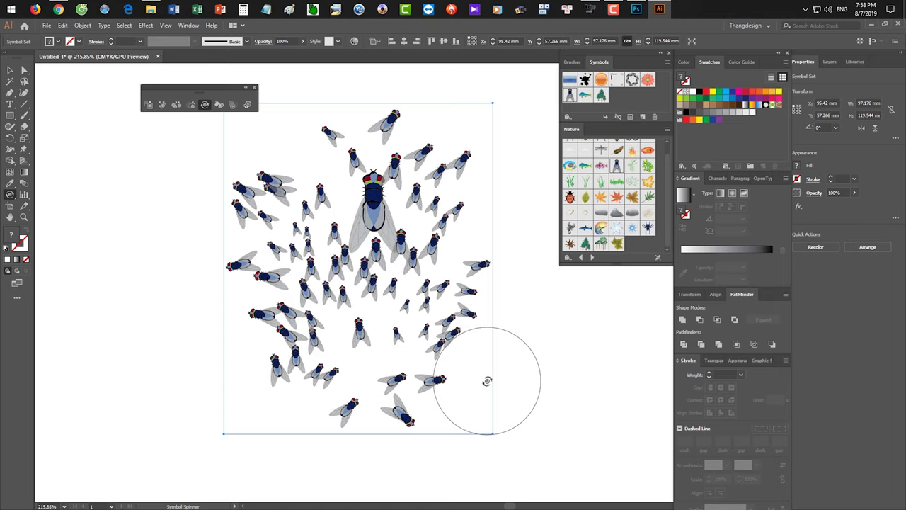
{"action": "left_click", "coordinate": [220, 104]}
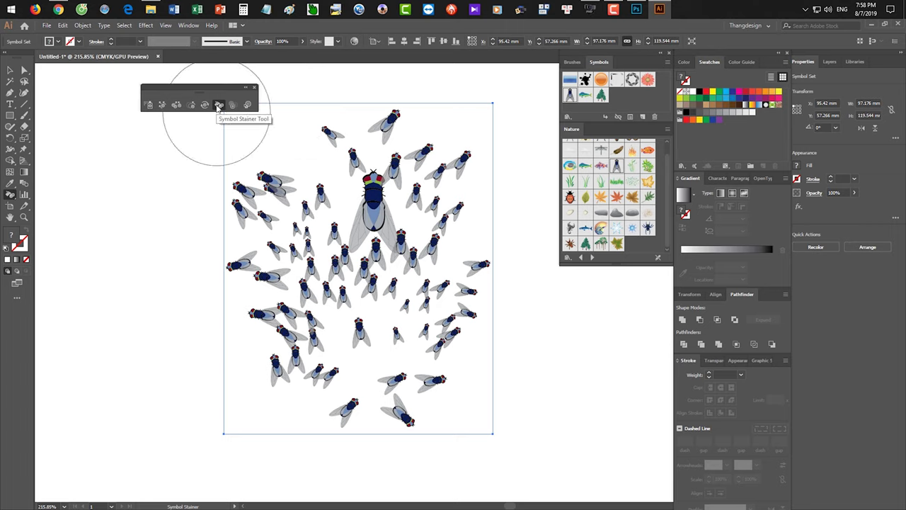
{"action": "left_click", "coordinate": [636, 9]}
{"action": "key", "text": "ctrl+v"}
{"action": "scroll", "coordinate": [457, 269], "scroll_direction": "right", "scroll_amount": 2}
Trace a red outline around the Symbol Stainer tooltip capture and return to Illustrator
{"action": "mouse_move", "coordinate": [263, 186]}
{"action": "left_mouse_down"}
{"action": "mouse_move", "coordinate": [357, 184]}
{"action": "mouse_move", "coordinate": [363, 260]}
{"action": "mouse_move", "coordinate": [378, 270]}
{"action": "mouse_move", "coordinate": [585, 265]}
{"action": "mouse_move", "coordinate": [588, 344]}
{"action": "mouse_move", "coordinate": [578, 362]}
{"action": "mouse_move", "coordinate": [259, 362]}
{"action": "left_mouse_up"}
{"action": "left_click_drag", "start_coordinate": [260, 331], "coordinate": [259, 167]}
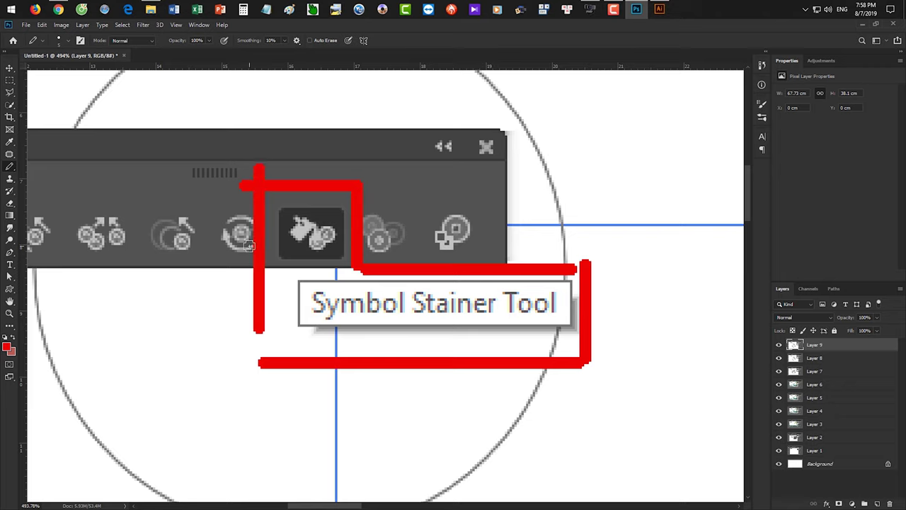
{"action": "mouse_move", "coordinate": [654, 15]}
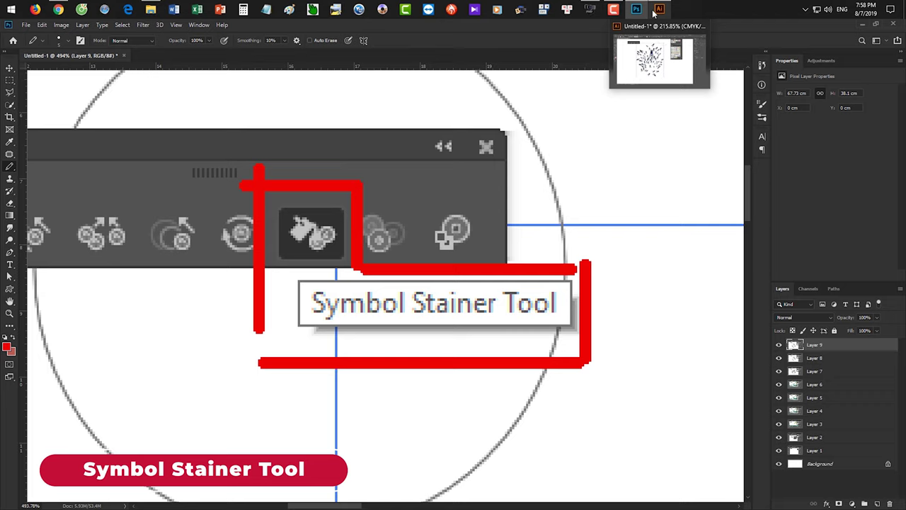
{"action": "left_click", "coordinate": [658, 9]}
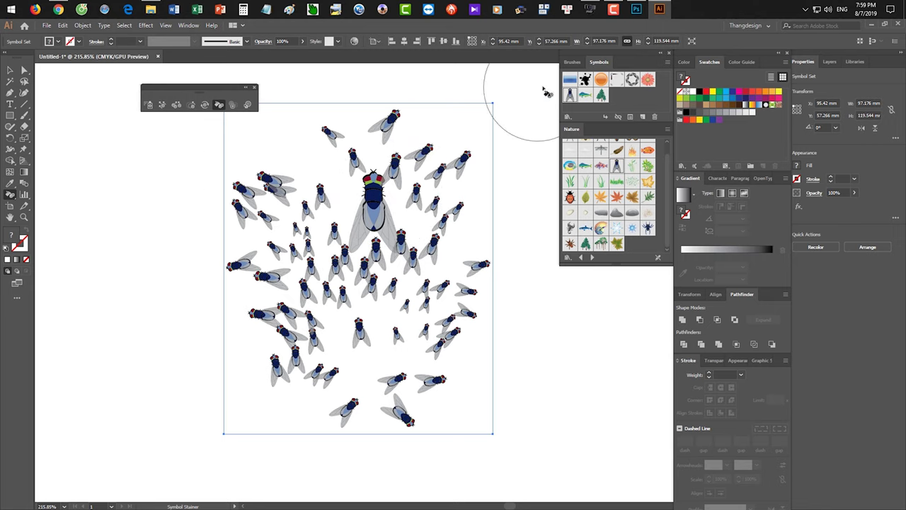
Tint the big centre fly and its neighbours bright red with the Symbol Stainer
{"action": "left_click", "coordinate": [707, 93]}
{"action": "left_click_drag", "start_coordinate": [370, 201], "coordinate": [370, 200]}
{"action": "key", "text": "ctrl+z"}
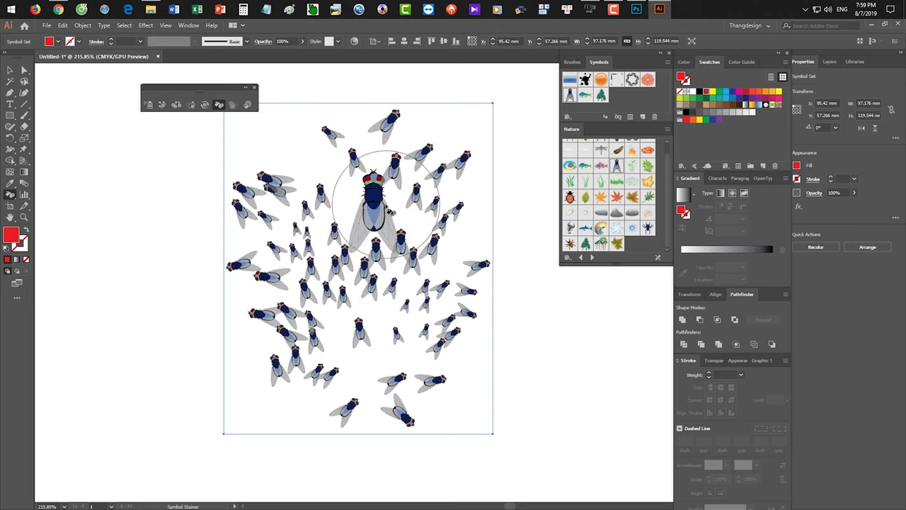
{"action": "left_click", "coordinate": [374, 206]}
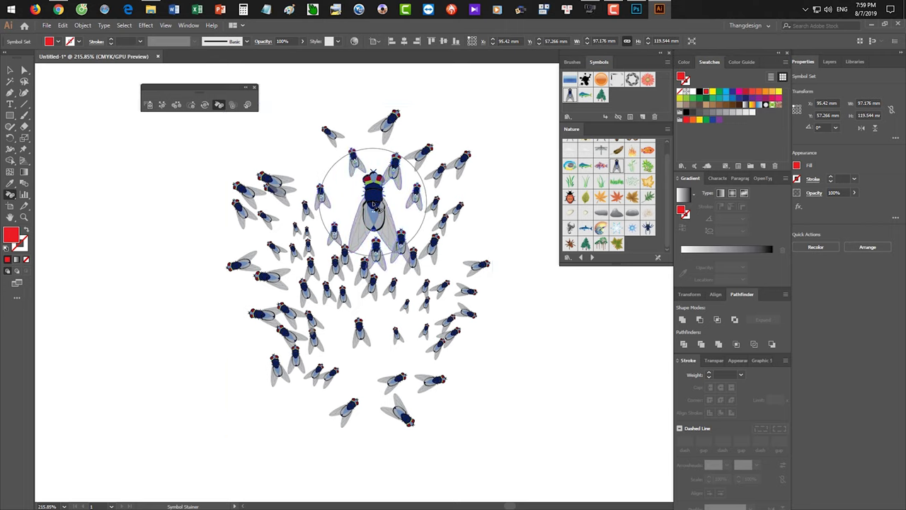
{"action": "left_click", "coordinate": [374, 207]}
{"action": "left_click", "coordinate": [376, 210]}
{"action": "mouse_move", "coordinate": [375, 209]}
{"action": "left_mouse_down"}
{"action": "mouse_move", "coordinate": [435, 207]}
{"action": "mouse_move", "coordinate": [424, 206]}
{"action": "left_mouse_up"}
{"action": "left_click_drag", "start_coordinate": [379, 205], "coordinate": [378, 211]}
{"action": "left_click", "coordinate": [378, 211], "text": "alt"}
{"action": "left_click", "coordinate": [375, 210], "text": "alt"}
{"action": "left_click", "coordinate": [375, 211]}
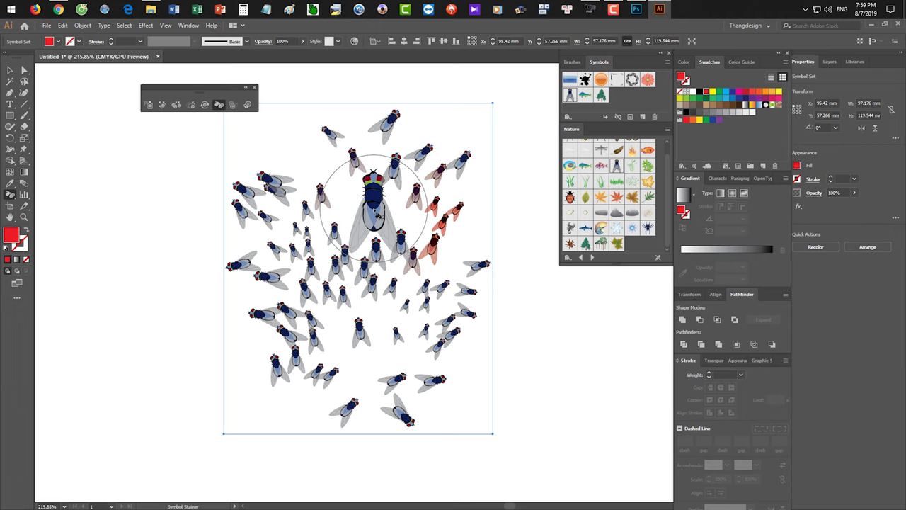
{"action": "left_click", "coordinate": [378, 212]}
{"action": "left_click", "coordinate": [377, 205]}
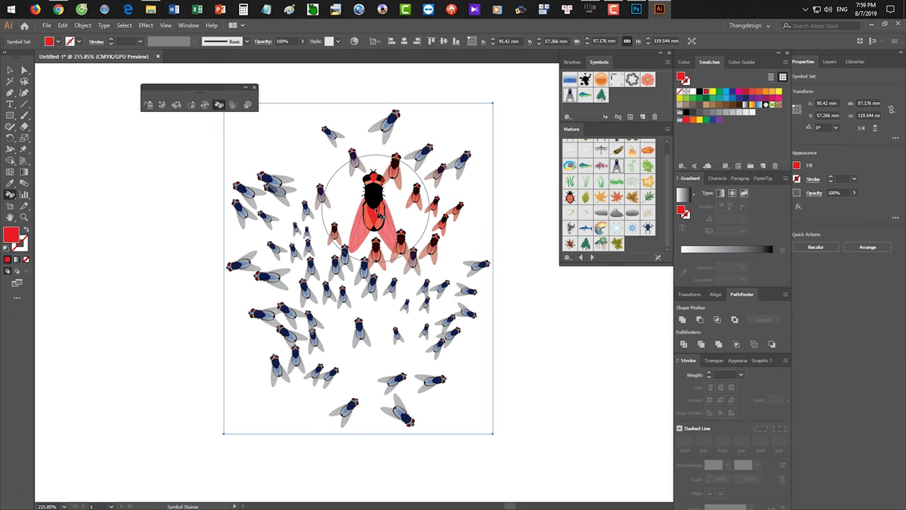
Tint the right and upper-left flies green, and the lower-left flies pink and yellow-green
{"action": "left_click", "coordinate": [719, 91]}
{"action": "left_click", "coordinate": [428, 202]}
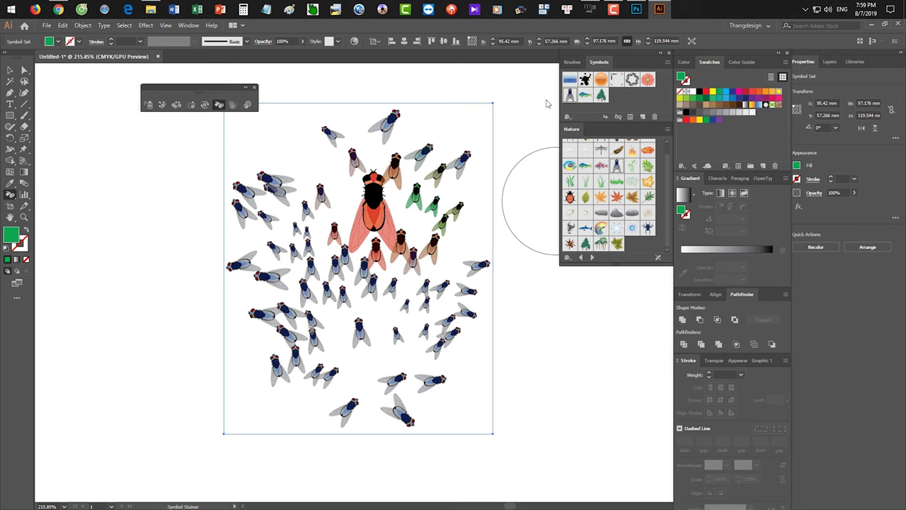
{"action": "left_click", "coordinate": [251, 192]}
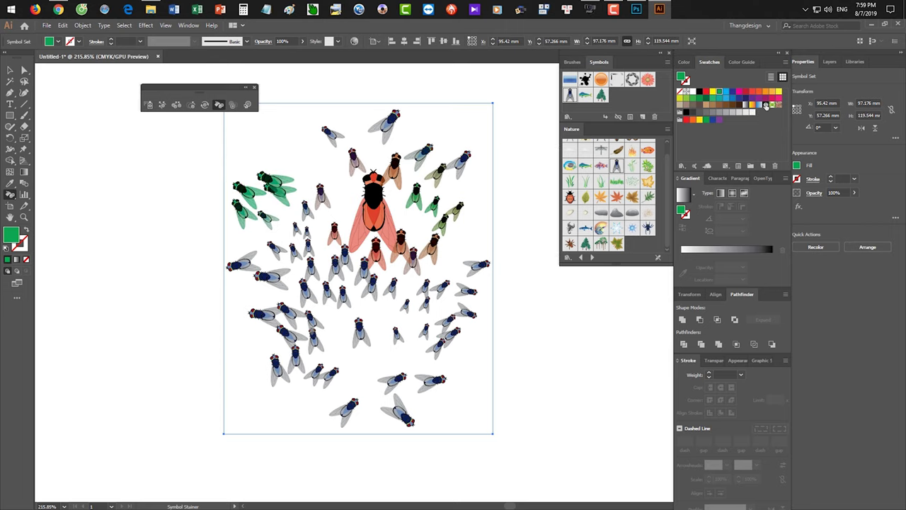
{"action": "left_click", "coordinate": [777, 101]}
{"action": "left_click_drag", "start_coordinate": [259, 299], "coordinate": [270, 300]}
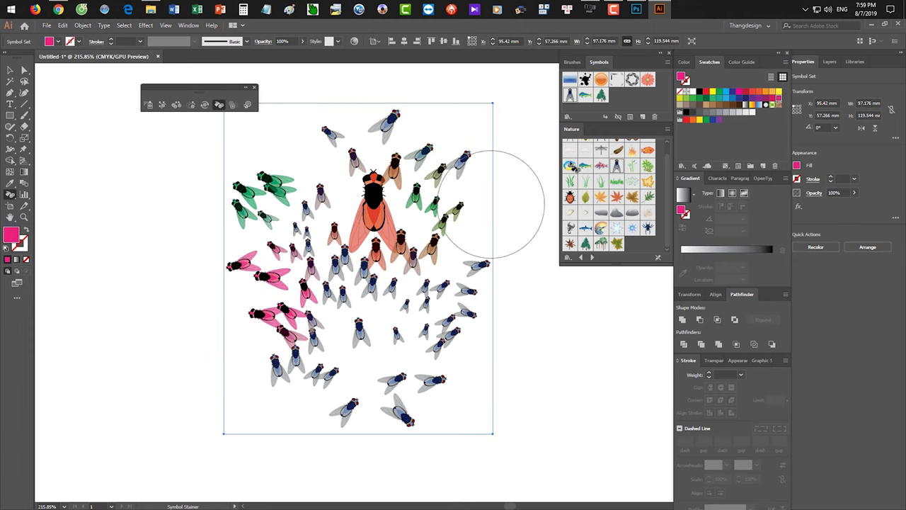
{"action": "left_click", "coordinate": [772, 91]}
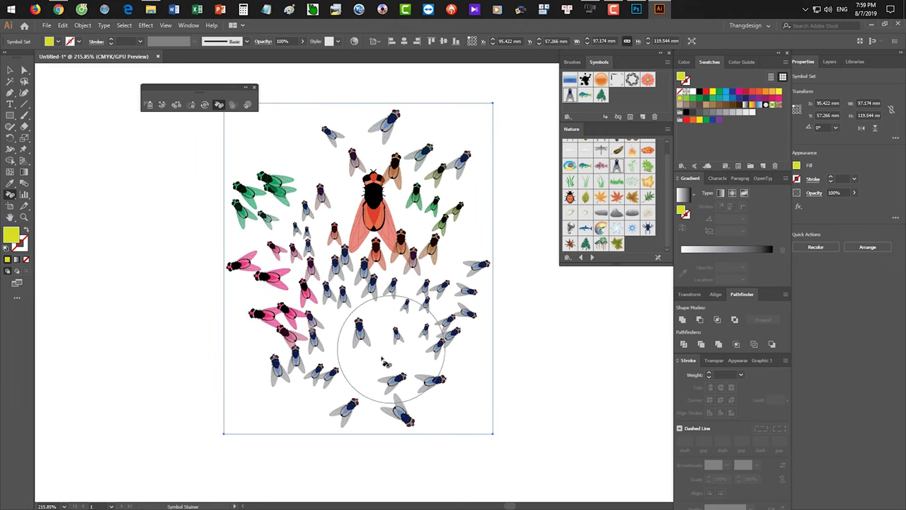
{"action": "left_click_drag", "start_coordinate": [327, 380], "coordinate": [263, 384]}
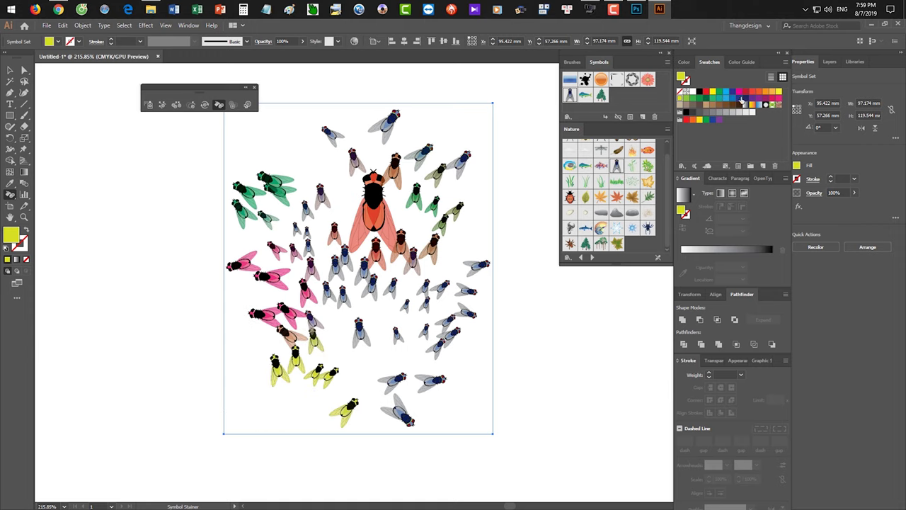
Tint the right-middle flies blue and purple, and the centre and top flies pink
{"action": "left_click", "coordinate": [744, 100]}
{"action": "left_click_drag", "start_coordinate": [445, 327], "coordinate": [443, 315]}
{"action": "left_click", "coordinate": [719, 122]}
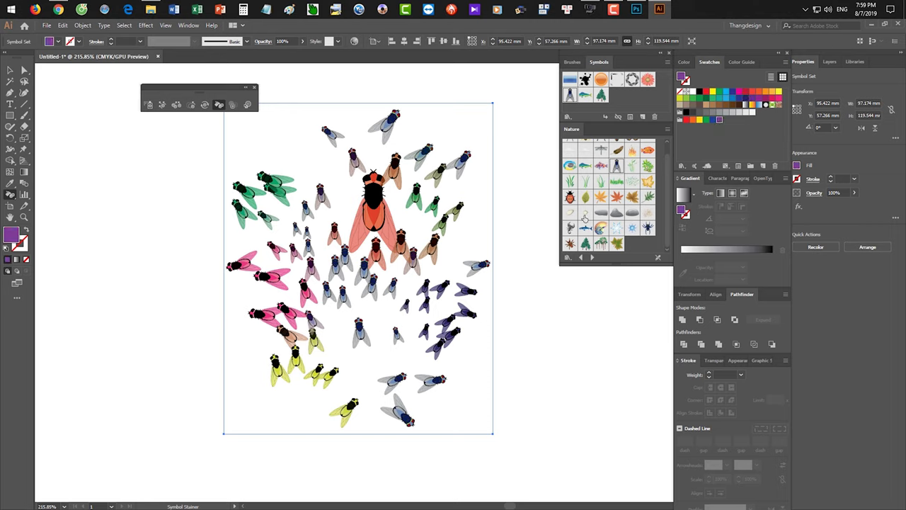
{"action": "left_click_drag", "start_coordinate": [418, 318], "coordinate": [461, 313]}
{"action": "left_click", "coordinate": [778, 103]}
{"action": "left_click_drag", "start_coordinate": [373, 328], "coordinate": [364, 308]}
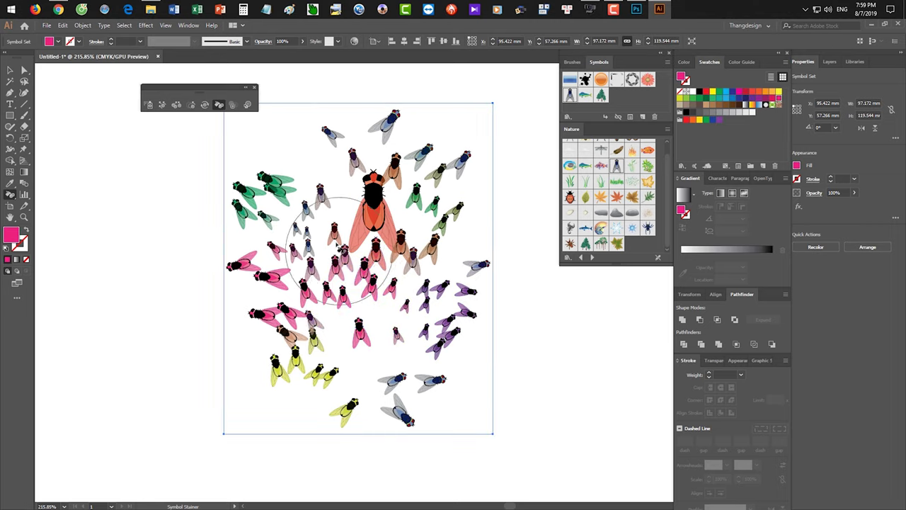
{"action": "mouse_move", "coordinate": [364, 133]}
{"action": "left_mouse_down"}
{"action": "mouse_move", "coordinate": [471, 160]}
{"action": "mouse_move", "coordinate": [467, 166]}
{"action": "left_mouse_up"}
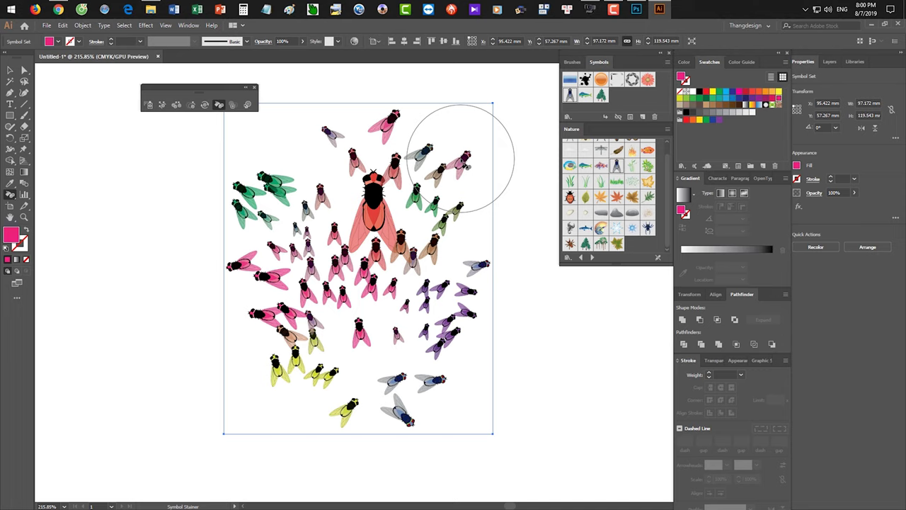
Return to the Selection tool, deselect the symbol set, and switch to Photoshop
{"action": "key", "text": "v"}
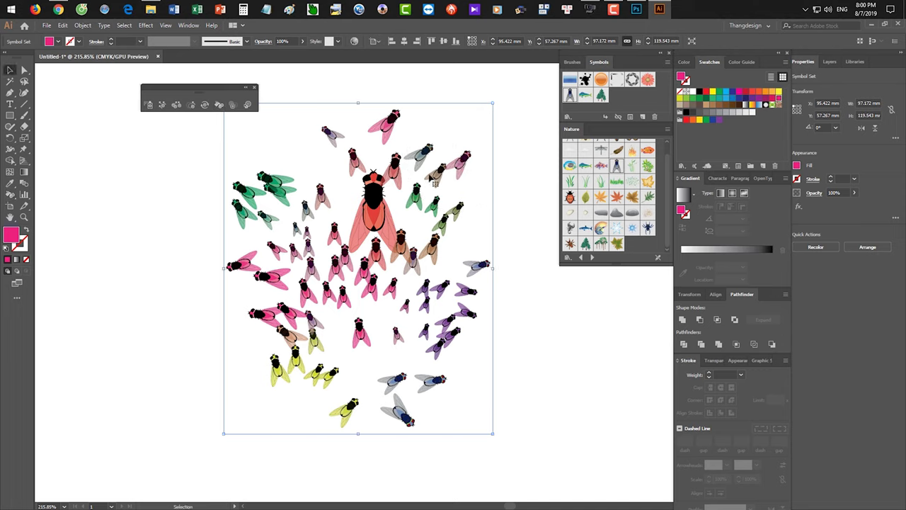
{"action": "left_click", "coordinate": [543, 378]}
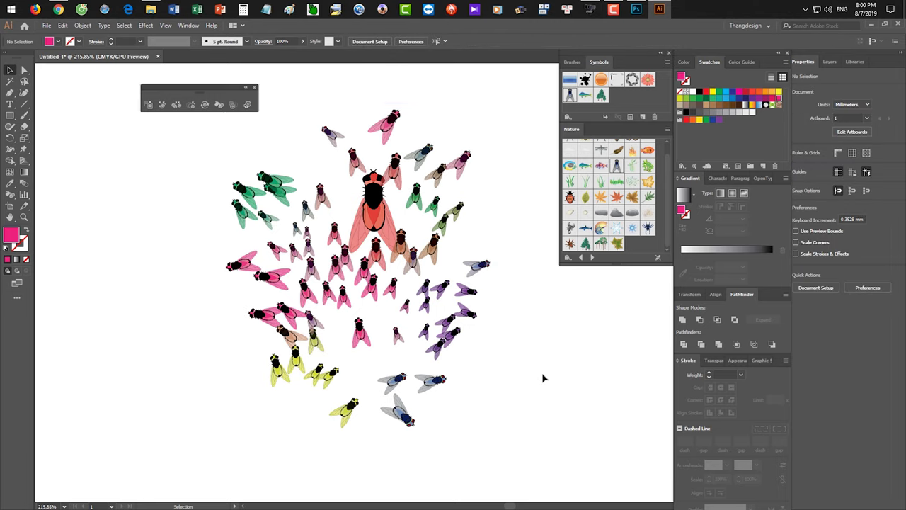
{"action": "left_click_drag", "start_coordinate": [531, 356], "coordinate": [529, 365]}
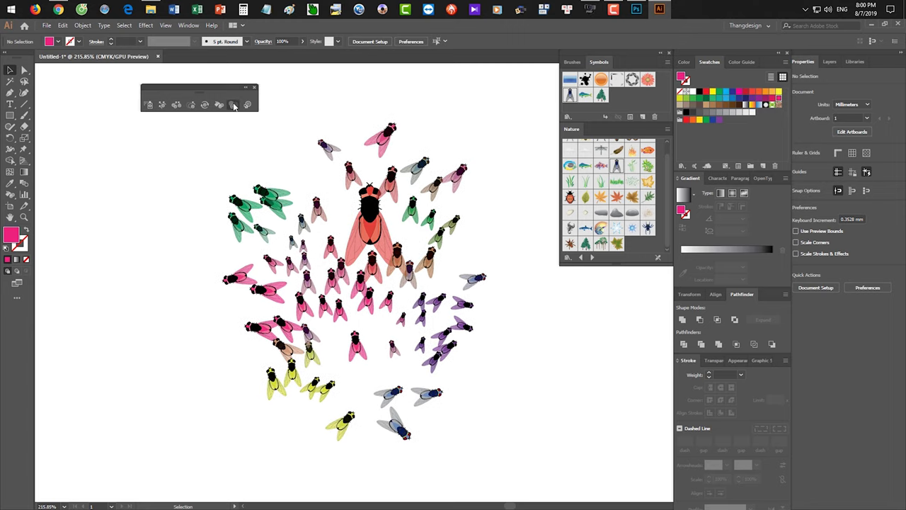
{"action": "left_click", "coordinate": [641, 10]}
Paste the Symbol Screener tooltip capture, outline it in red, and return to Illustrator
{"action": "key", "text": "ctrl+v"}
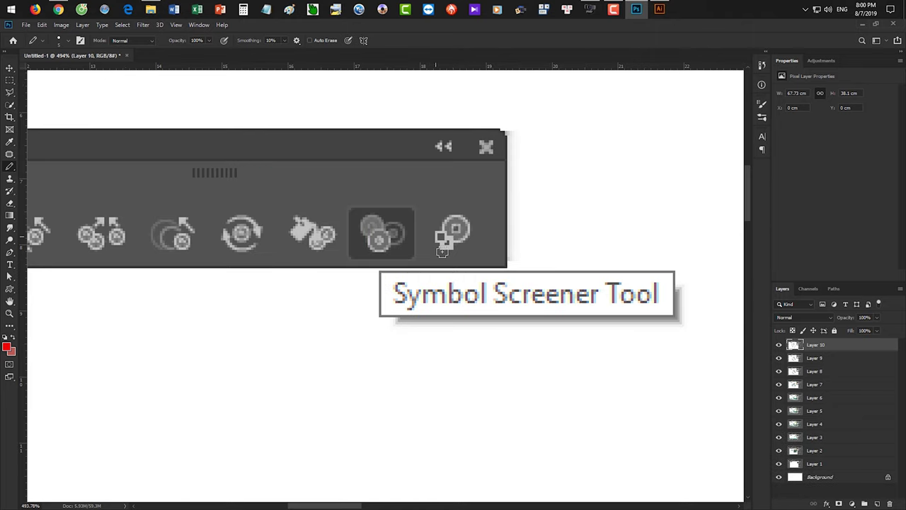
{"action": "scroll", "coordinate": [313, 192], "scroll_direction": "right", "scroll_amount": 1}
{"action": "mouse_move", "coordinate": [303, 186]}
{"action": "left_mouse_down"}
{"action": "mouse_move", "coordinate": [390, 182]}
{"action": "mouse_move", "coordinate": [393, 243]}
{"action": "mouse_move", "coordinate": [409, 253]}
{"action": "mouse_move", "coordinate": [682, 256]}
{"action": "mouse_move", "coordinate": [684, 341]}
{"action": "mouse_move", "coordinate": [524, 343]}
{"action": "mouse_move", "coordinate": [325, 330]}
{"action": "mouse_move", "coordinate": [320, 194]}
{"action": "left_mouse_up"}
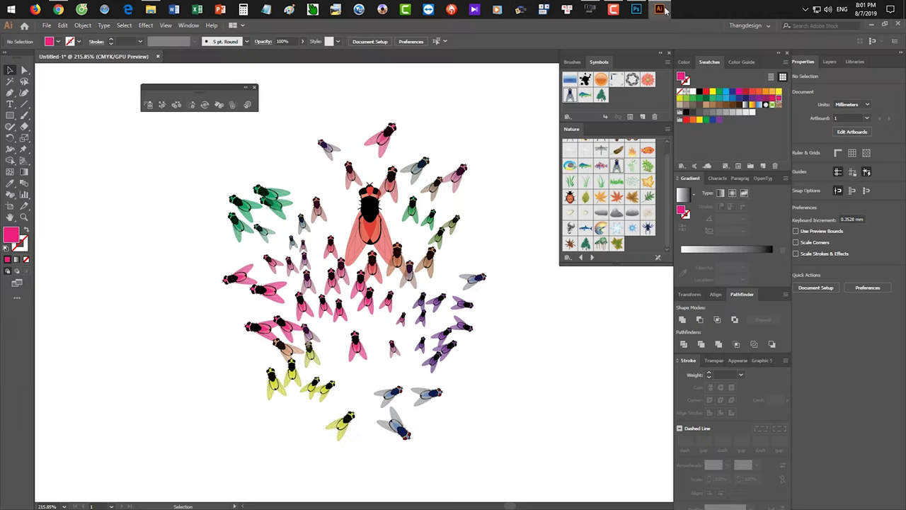
{"action": "left_click", "coordinate": [659, 9]}
Select the fly set and fade the central flies with the Symbol Screener, keeping the big fly opaque
{"action": "left_click", "coordinate": [233, 104]}
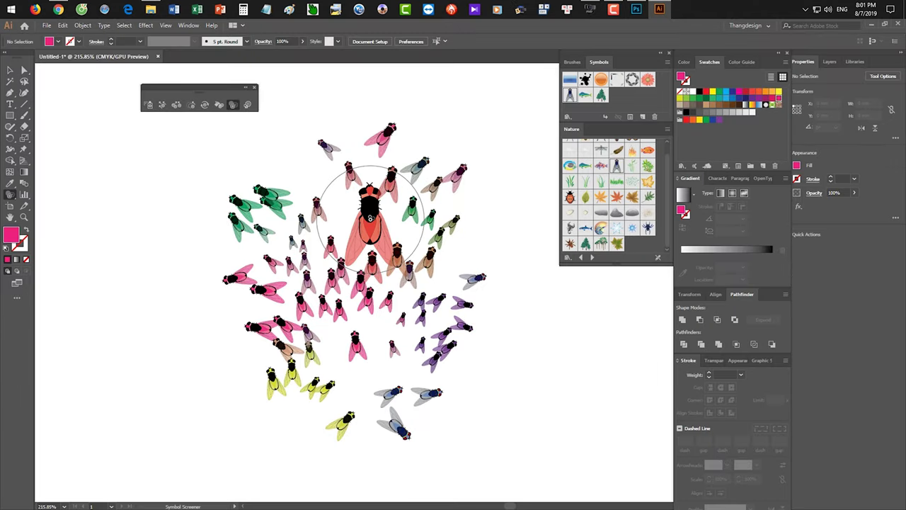
{"action": "left_click", "coordinate": [369, 218]}
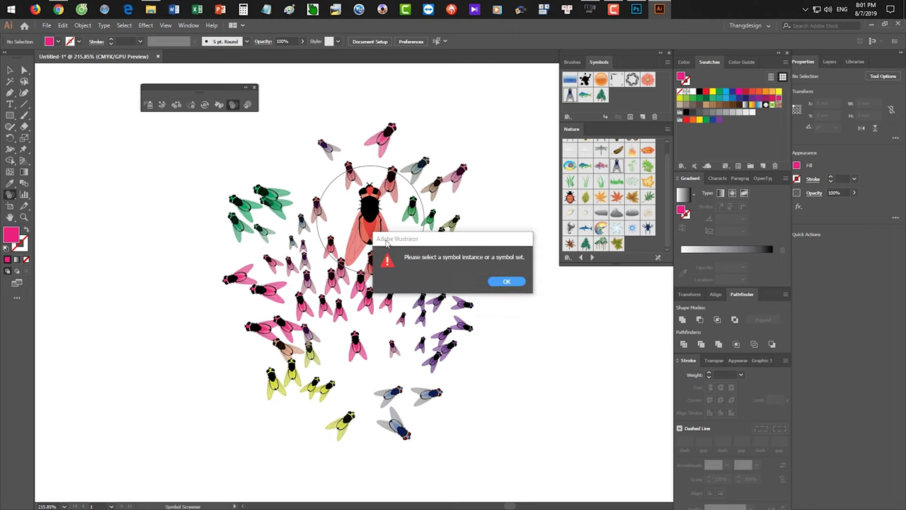
{"action": "left_click", "coordinate": [520, 281]}
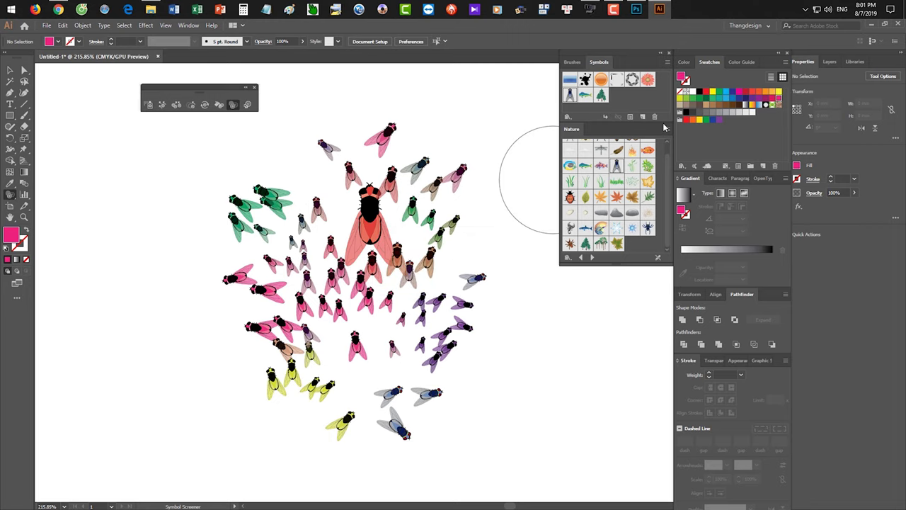
{"action": "left_click", "coordinate": [389, 202], "text": "ctrl"}
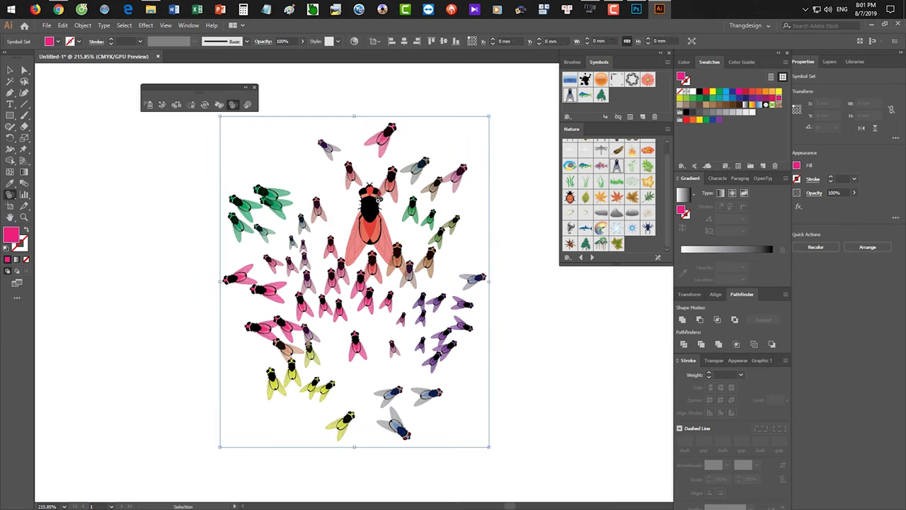
{"action": "mouse_move", "coordinate": [389, 201]}
{"action": "left_mouse_down"}
{"action": "mouse_move", "coordinate": [373, 213]}
{"action": "mouse_move", "coordinate": [382, 169]}
{"action": "left_mouse_up"}
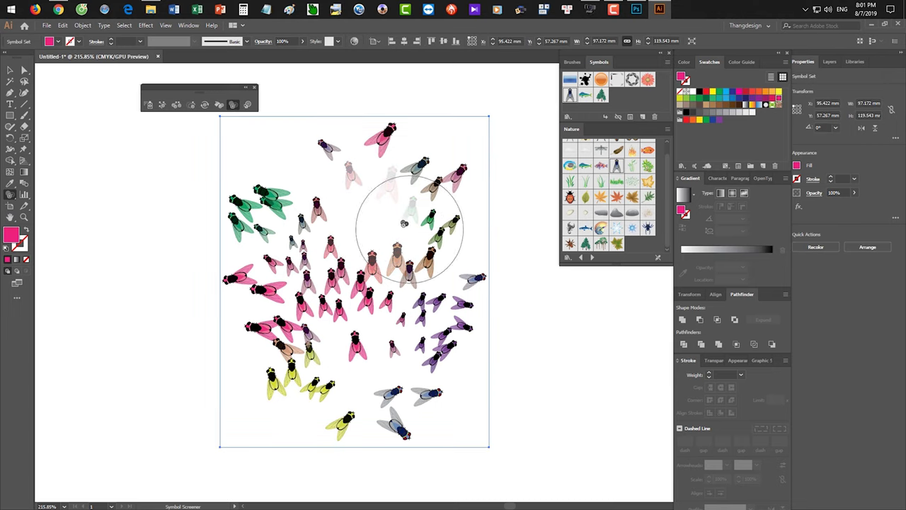
{"action": "left_click_drag", "start_coordinate": [375, 213], "coordinate": [368, 216]}
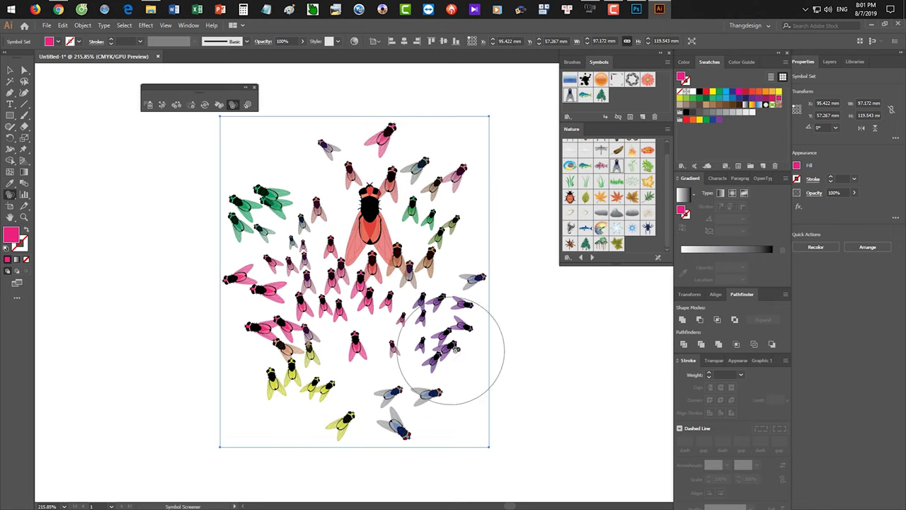
Fade the purple, green and pink fly groups, then deselect the set
{"action": "mouse_move", "coordinate": [477, 320]}
{"action": "left_mouse_down"}
{"action": "mouse_move", "coordinate": [372, 361]}
{"action": "mouse_move", "coordinate": [317, 307]}
{"action": "left_mouse_up"}
{"action": "left_click_drag", "start_coordinate": [263, 213], "coordinate": [263, 214]}
{"action": "left_click_drag", "start_coordinate": [380, 115], "coordinate": [442, 161]}
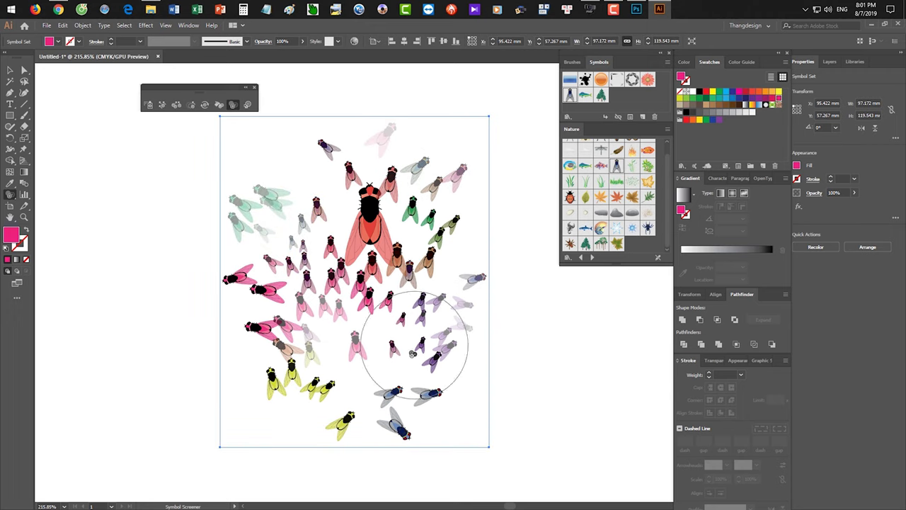
{"action": "left_click_drag", "start_coordinate": [354, 364], "coordinate": [384, 313]}
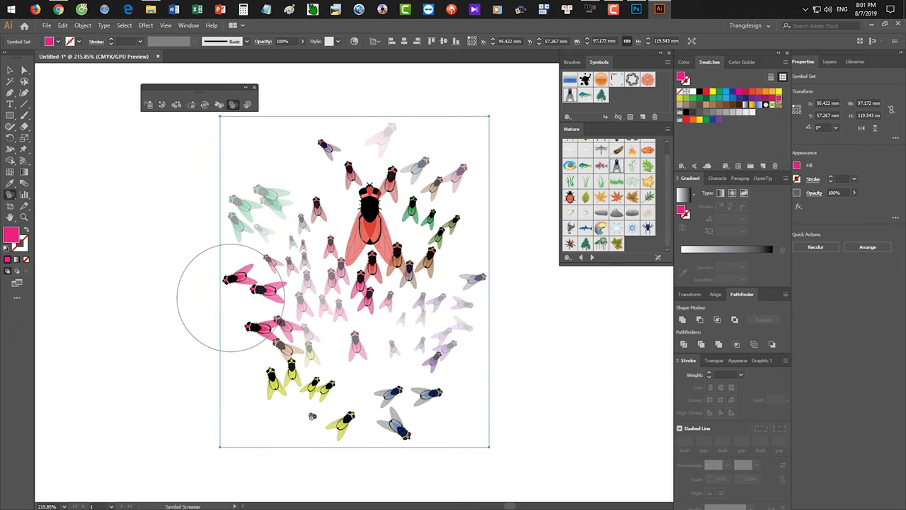
{"action": "left_click_drag", "start_coordinate": [500, 306], "coordinate": [485, 286]}
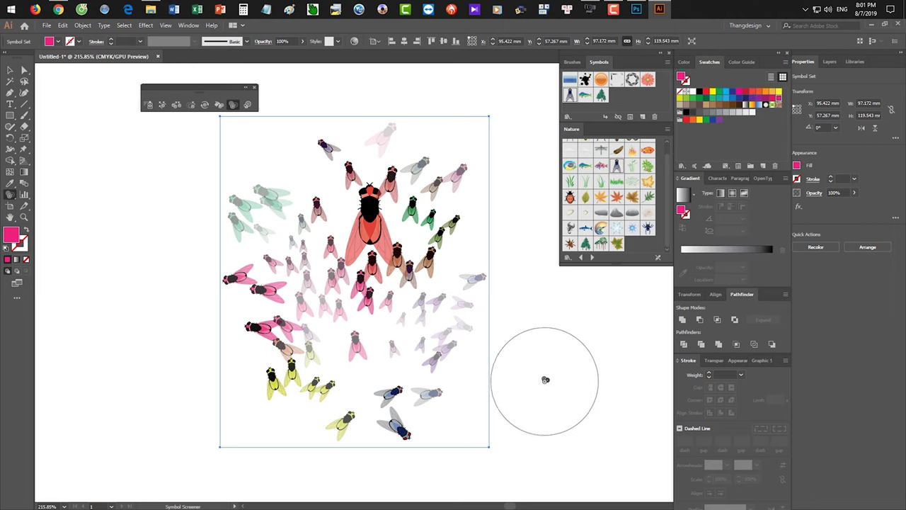
{"action": "key", "text": "v"}
{"action": "left_click", "coordinate": [567, 388]}
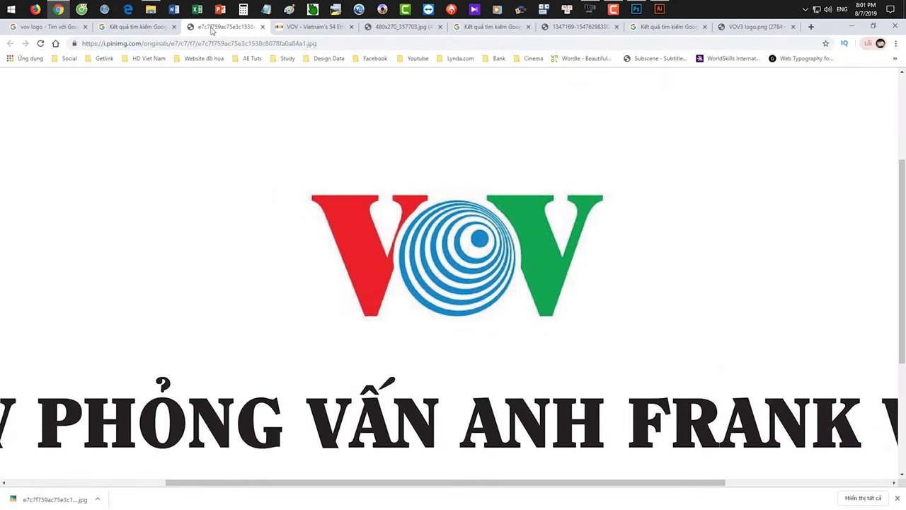
Search Google Images for 'jungle from topview' instead of 'vov logo'
{"action": "left_click", "coordinate": [67, 29]}
{"action": "scroll", "coordinate": [203, 88], "scroll_direction": "up", "scroll_amount": 2}
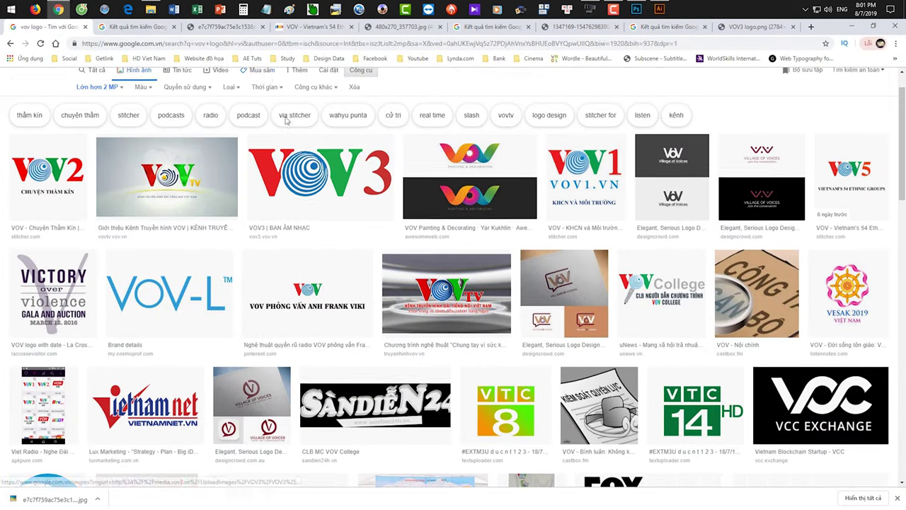
{"action": "left_click", "coordinate": [203, 88]}
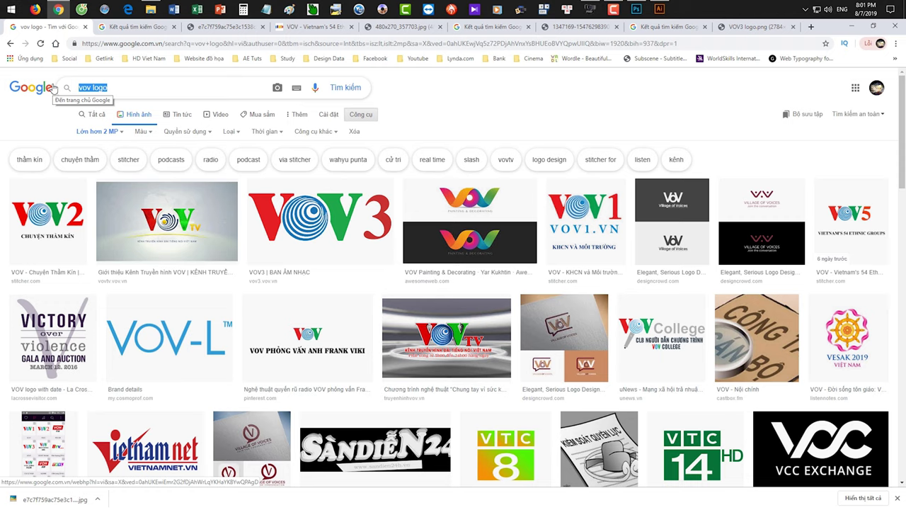
{"action": "type", "text": "gru"}
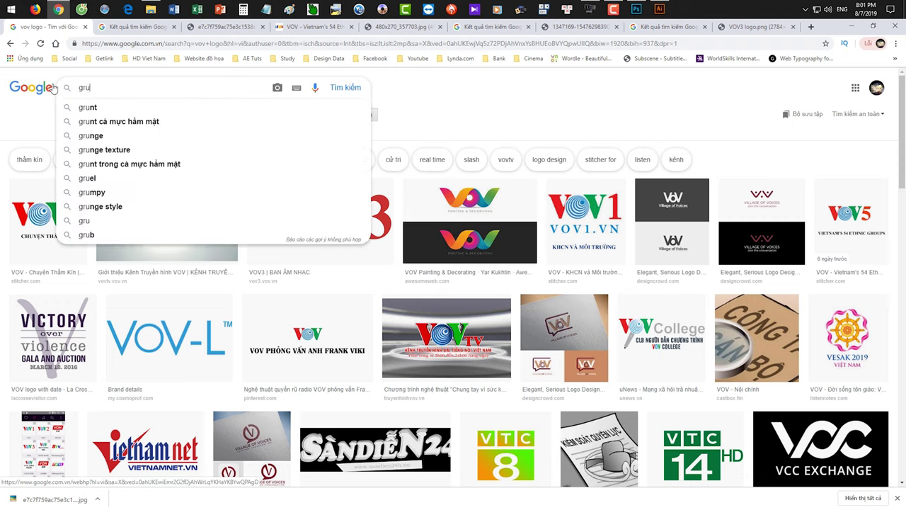
{"action": "type", "text": "nge"}
{"action": "key", "text": "Down"}
{"action": "key", "text": "Down"}
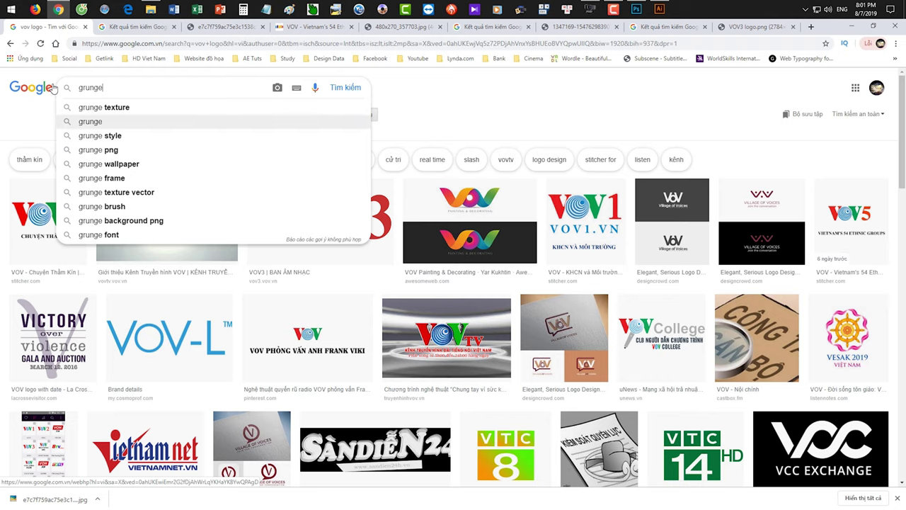
{"action": "key", "text": "ctrl+a"}
{"action": "type", "text": "jun"}
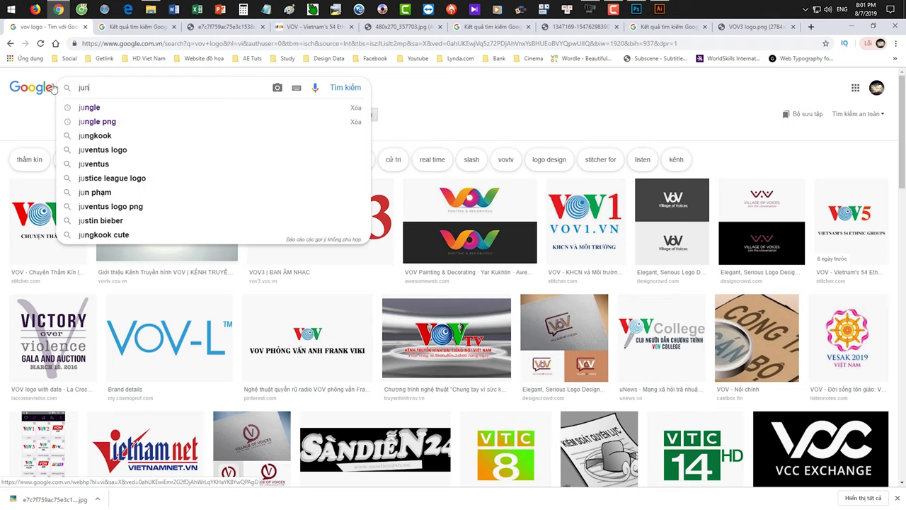
{"action": "type", "text": "gle on top"}
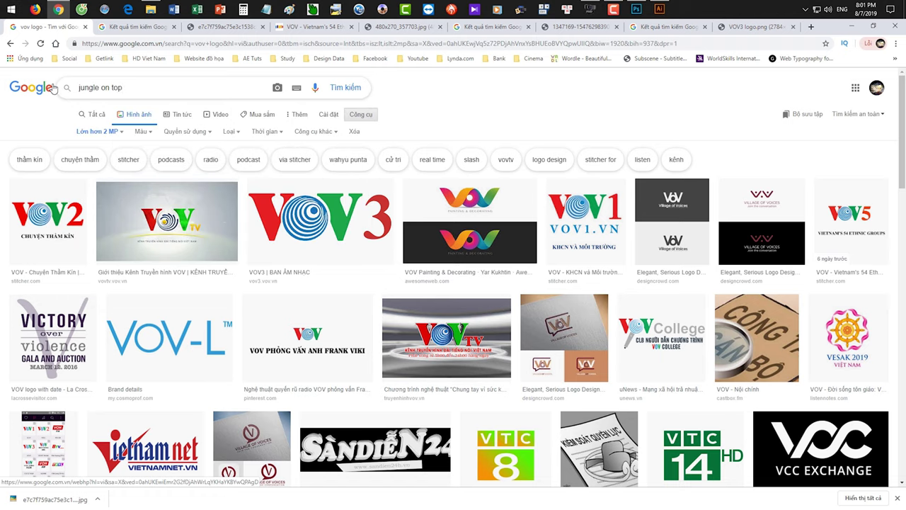
{"action": "key", "text": "BackSpace"}
{"action": "key", "text": "BackSpace"}
{"action": "key", "text": "BackSpace"}
{"action": "key", "text": "BackSpace"}
{"action": "key", "text": "BackSpace"}
{"action": "key", "text": "BackSpace"}
{"action": "type", "text": "f"}
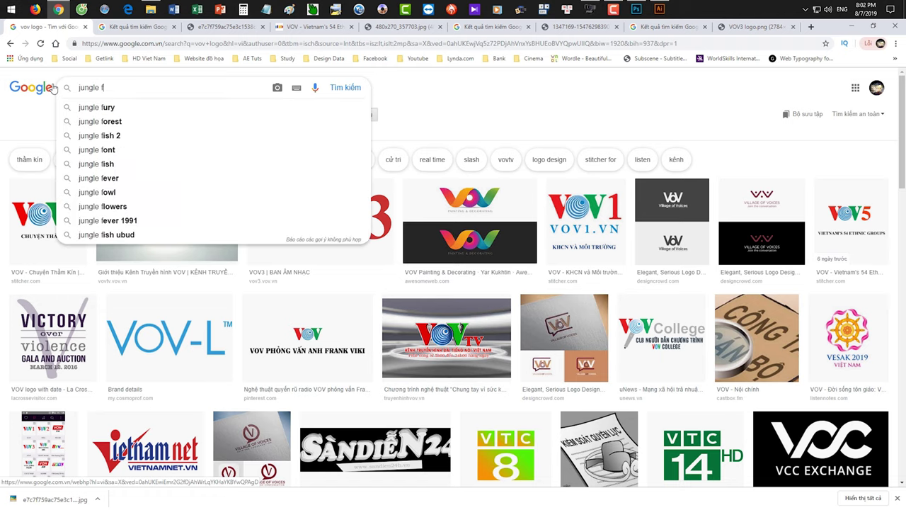
{"action": "type", "text": "rom top"}
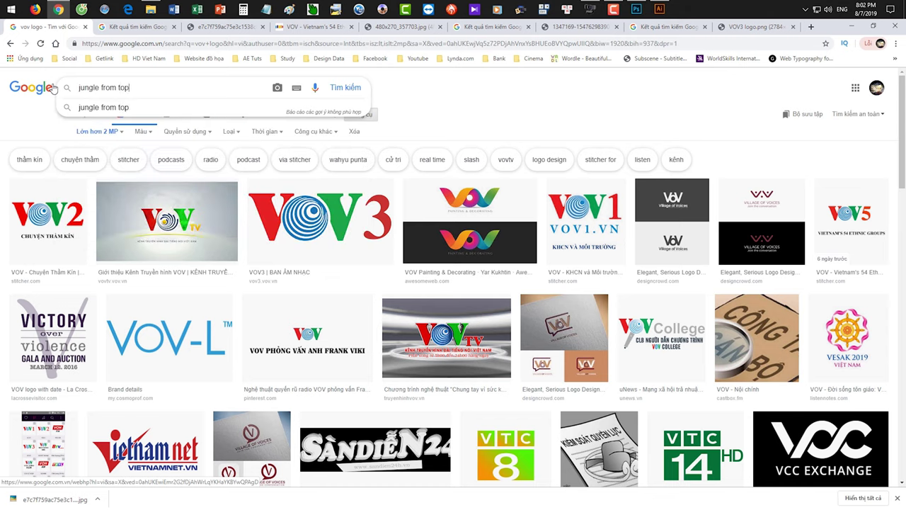
{"action": "type", "text": "vi"}
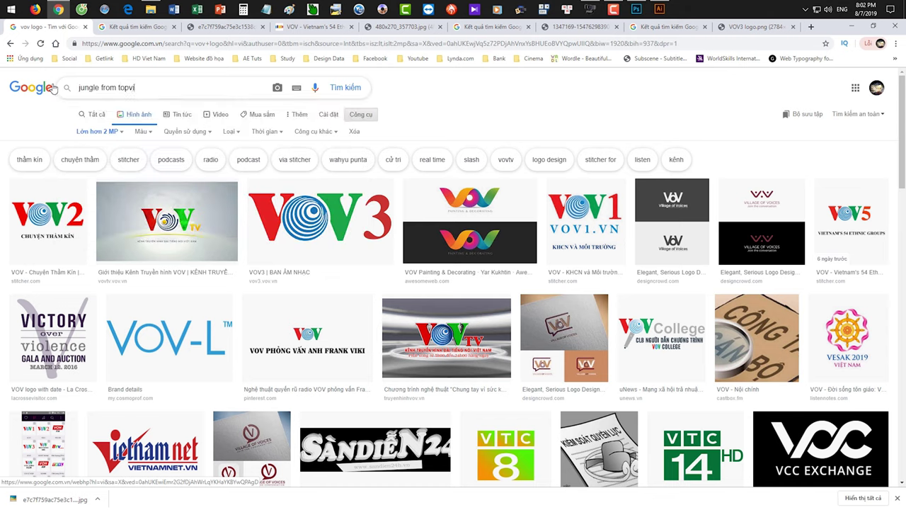
{"action": "type", "text": "ew"}
{"action": "key", "text": "Return"}
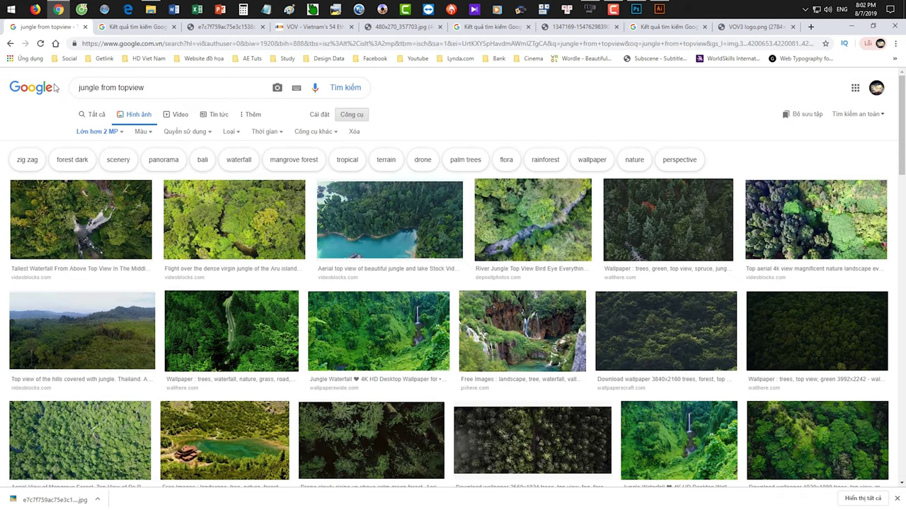
Open the aerial jungle waterfall result in its own image viewer tab
{"action": "right_click", "coordinate": [390, 211]}
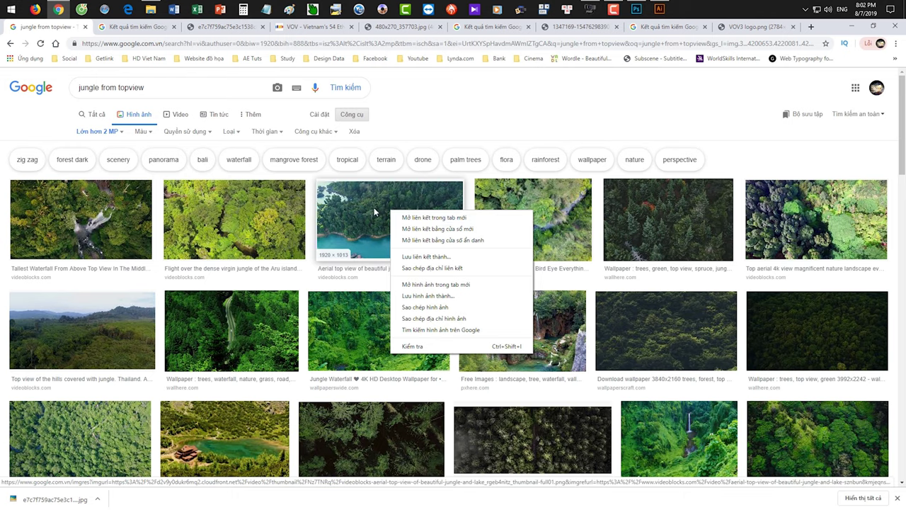
{"action": "right_click", "coordinate": [246, 223]}
{"action": "right_click", "coordinate": [26, 210]}
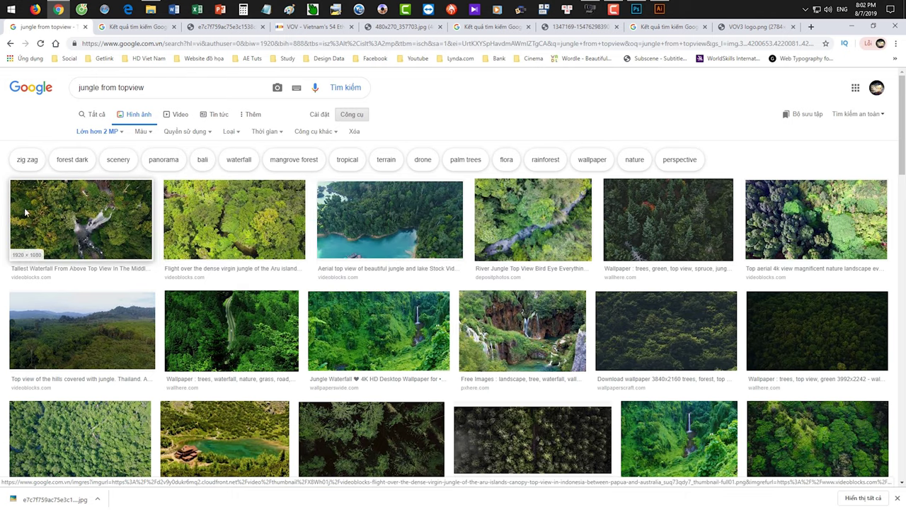
{"action": "left_click", "coordinate": [69, 220]}
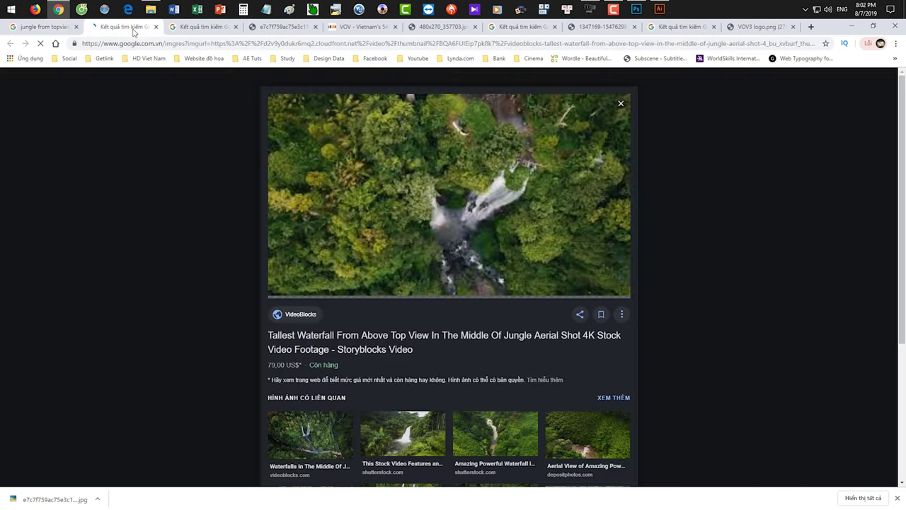
{"action": "left_click", "coordinate": [131, 28]}
{"action": "right_click", "coordinate": [434, 234]}
{"action": "left_click", "coordinate": [464, 306]}
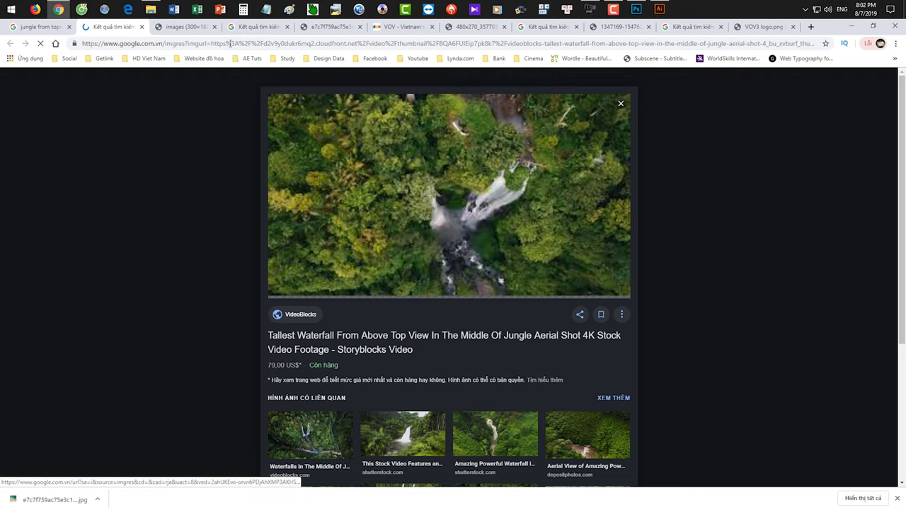
{"action": "left_click", "coordinate": [172, 28]}
{"action": "left_click", "coordinate": [117, 28]}
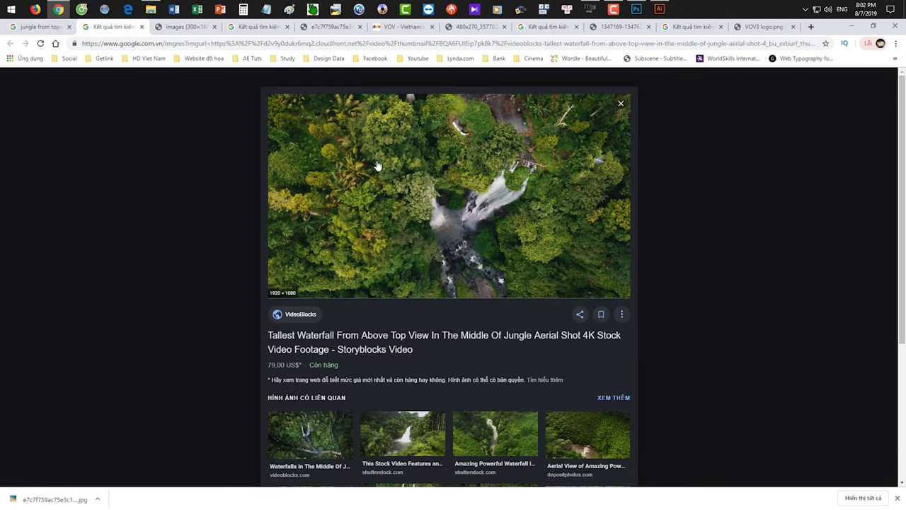
{"action": "left_click", "coordinate": [372, 165]}
{"action": "right_click", "coordinate": [378, 165]}
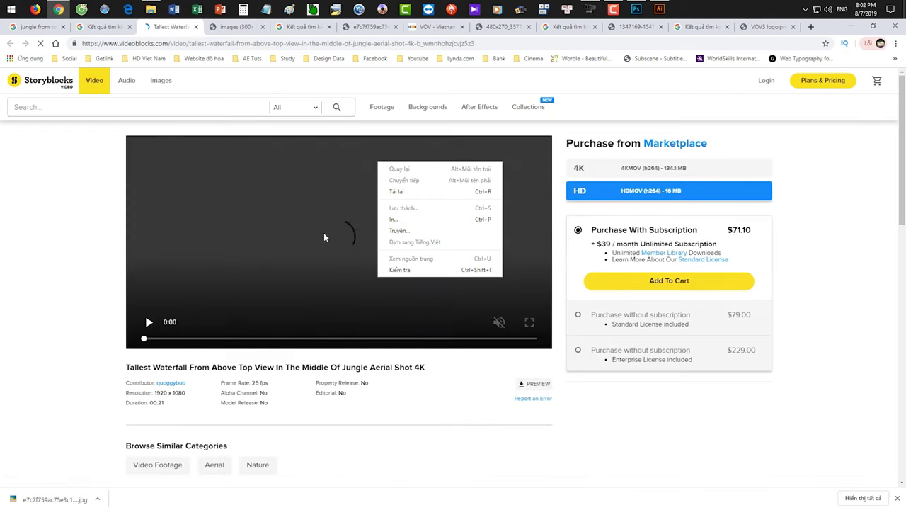
{"action": "left_click", "coordinate": [103, 27]}
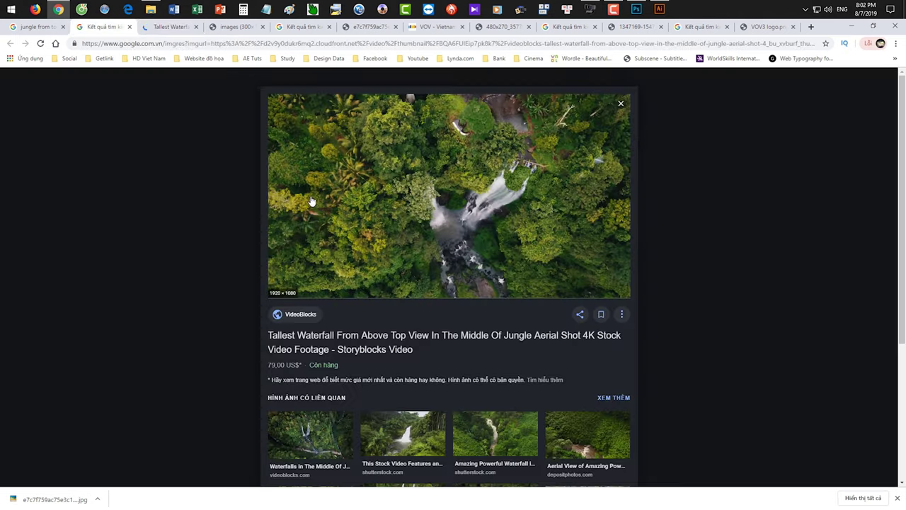
Save the waterfall picture to disk and place it into an Illustrator document
{"action": "right_click", "coordinate": [311, 197]}
{"action": "left_click", "coordinate": [347, 281]}
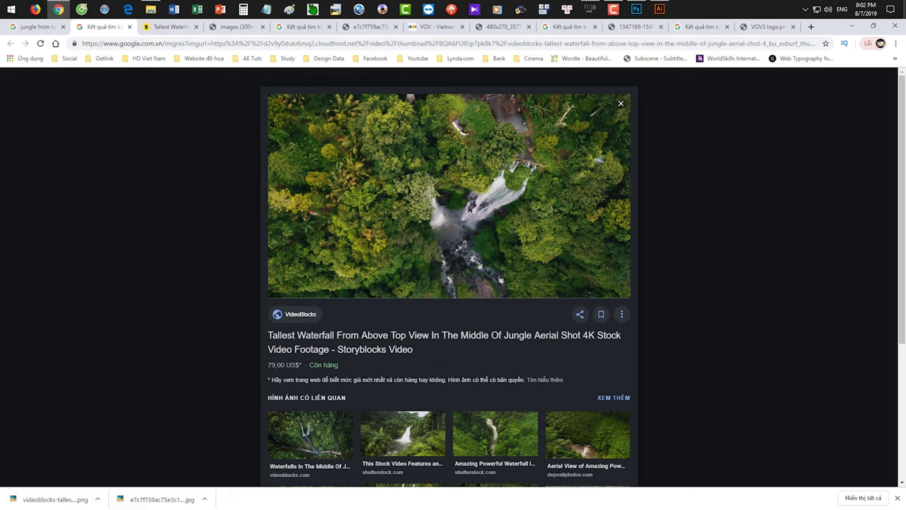
{"action": "key", "text": "super+d"}
{"action": "left_click_drag", "start_coordinate": [668, 5], "coordinate": [327, 119]}
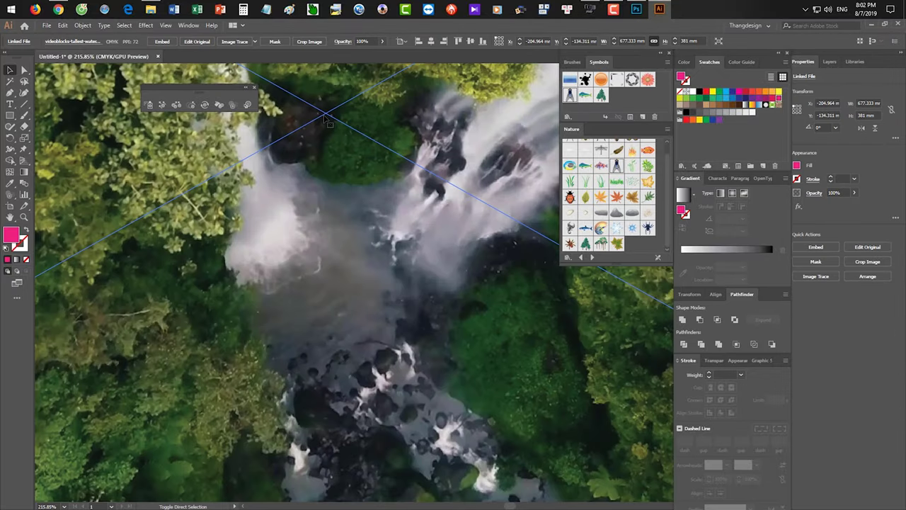
Delete the placed jungle waterfall photo so only the fly swarm sits on white
{"action": "key", "text": "ctrl+minus"}
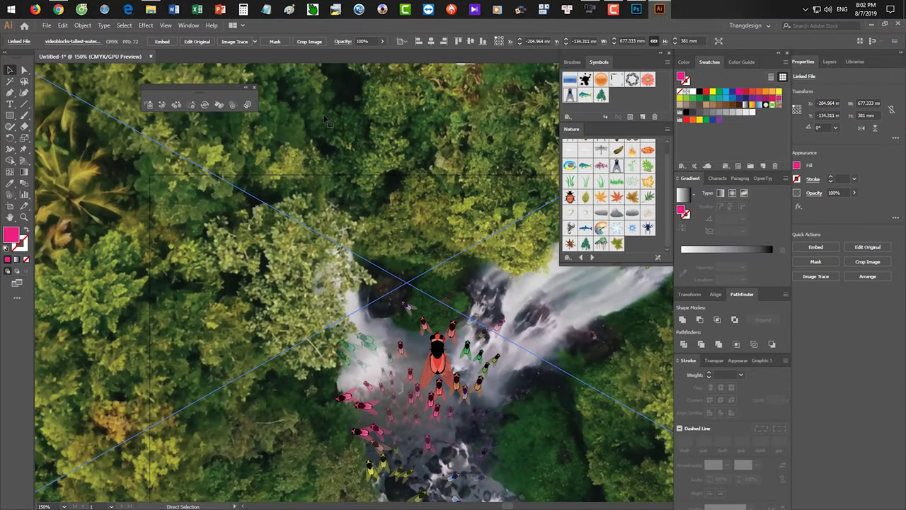
{"action": "key", "text": "ctrl+minus"}
{"action": "key", "text": "ctrl+minus"}
{"action": "key", "text": "ctrl+minus"}
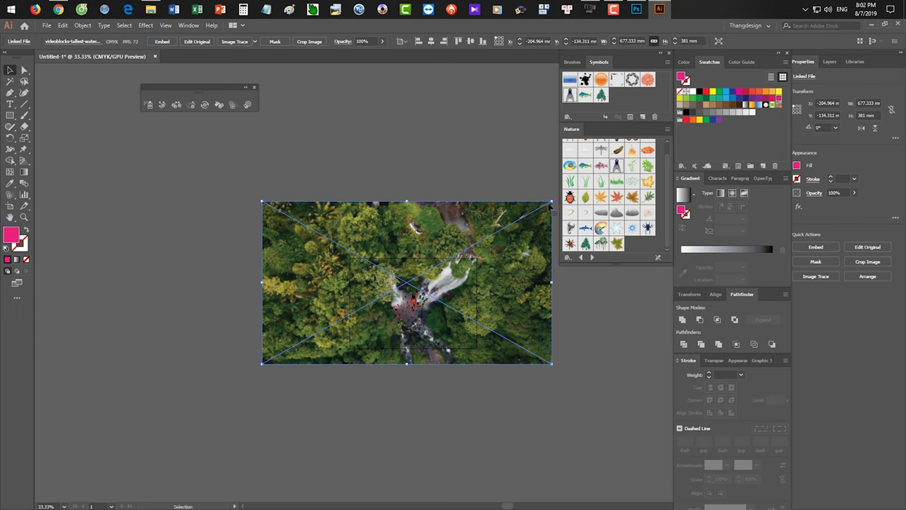
{"action": "key", "text": "ctrl+minus"}
{"action": "scroll", "coordinate": [454, 269], "scroll_direction": "up", "scroll_amount": 5}
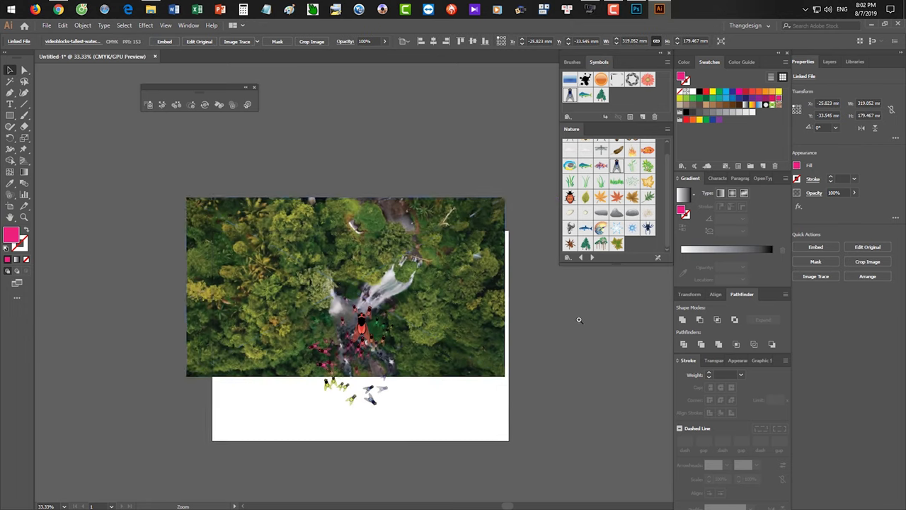
{"action": "scroll", "coordinate": [425, 251], "scroll_direction": "up", "scroll_amount": 5}
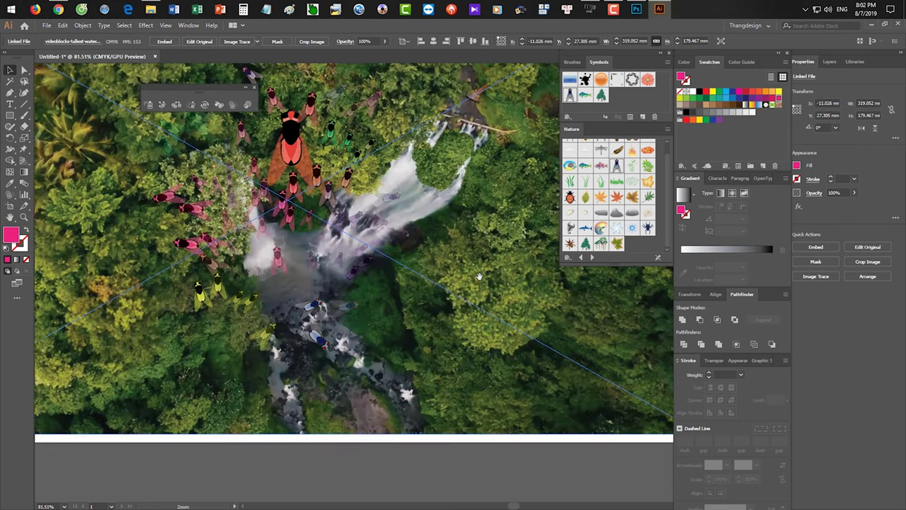
{"action": "scroll", "coordinate": [509, 423], "scroll_direction": "down", "scroll_amount": 2}
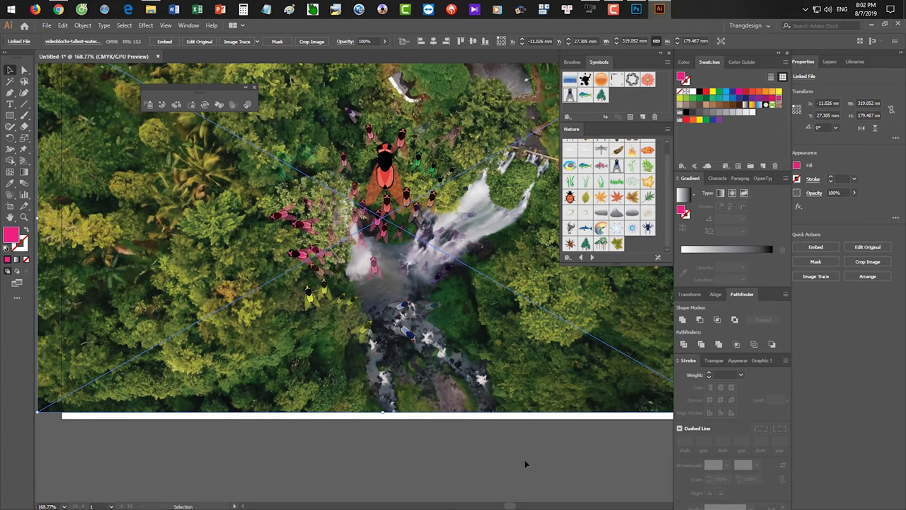
{"action": "scroll", "coordinate": [514, 405], "scroll_direction": "up", "scroll_amount": 1}
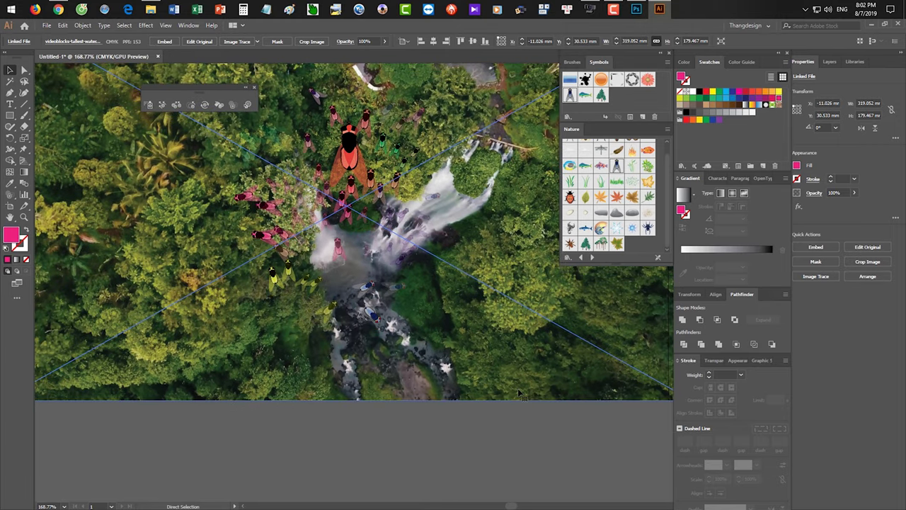
{"action": "left_click", "coordinate": [513, 401]}
{"action": "scroll", "coordinate": [495, 392], "scroll_direction": "up", "scroll_amount": 1}
{"action": "left_click_drag", "start_coordinate": [471, 387], "coordinate": [390, 398]}
{"action": "left_click_drag", "start_coordinate": [326, 332], "coordinate": [461, 370]}
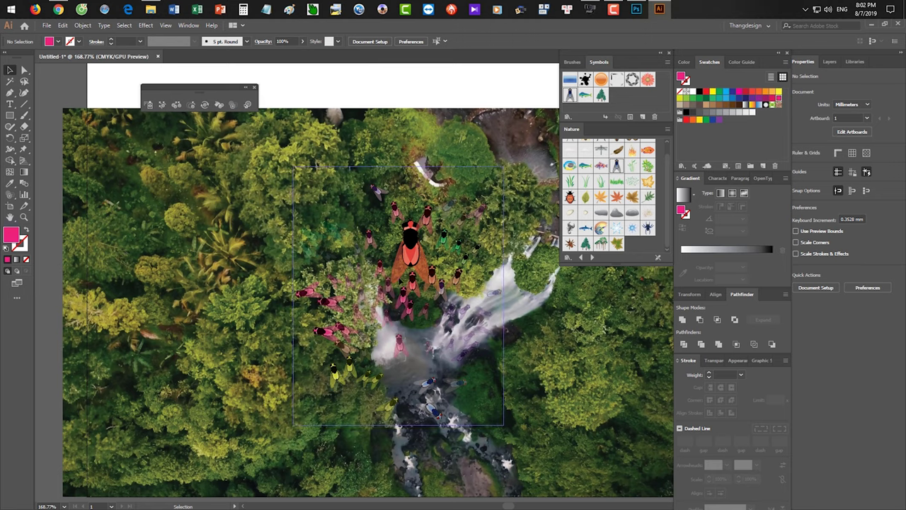
{"action": "left_click", "coordinate": [360, 352]}
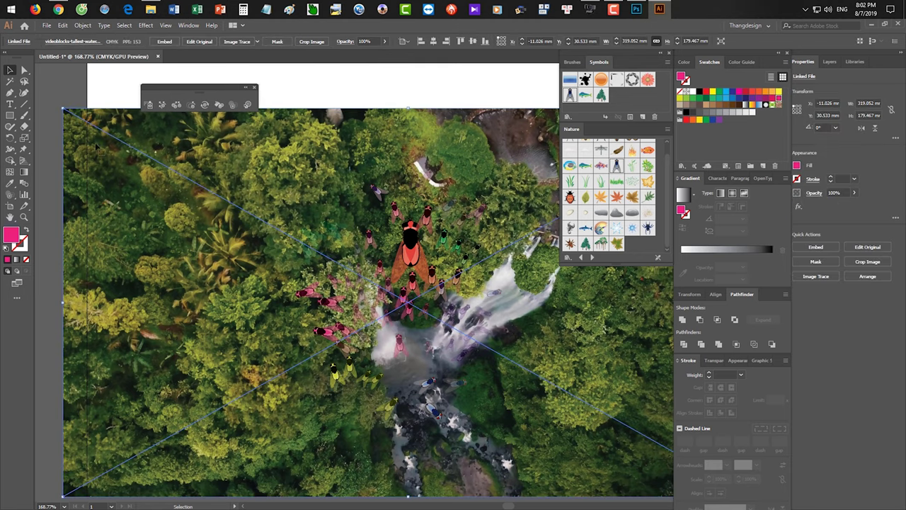
{"action": "key", "text": "Delete"}
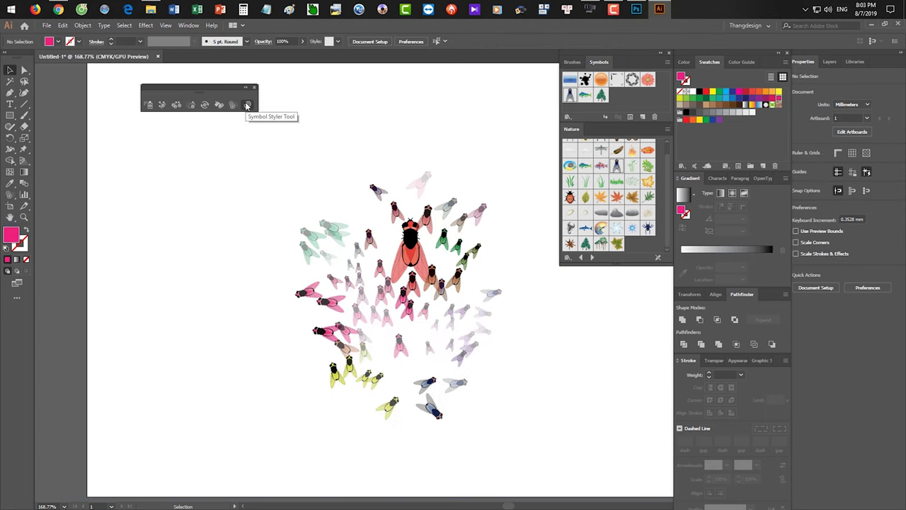
In Photoshop, box the Symbol Styler Tool label in red on the tooltip screenshot
{"action": "left_click", "coordinate": [636, 8]}
{"action": "left_click_drag", "start_coordinate": [506, 228], "coordinate": [380, 219]}
{"action": "mouse_move", "coordinate": [223, 194]}
{"action": "left_mouse_down"}
{"action": "mouse_move", "coordinate": [530, 206]}
{"action": "mouse_move", "coordinate": [536, 338]}
{"action": "mouse_move", "coordinate": [444, 349]}
{"action": "mouse_move", "coordinate": [231, 330]}
{"action": "mouse_move", "coordinate": [224, 202]}
{"action": "left_mouse_up"}
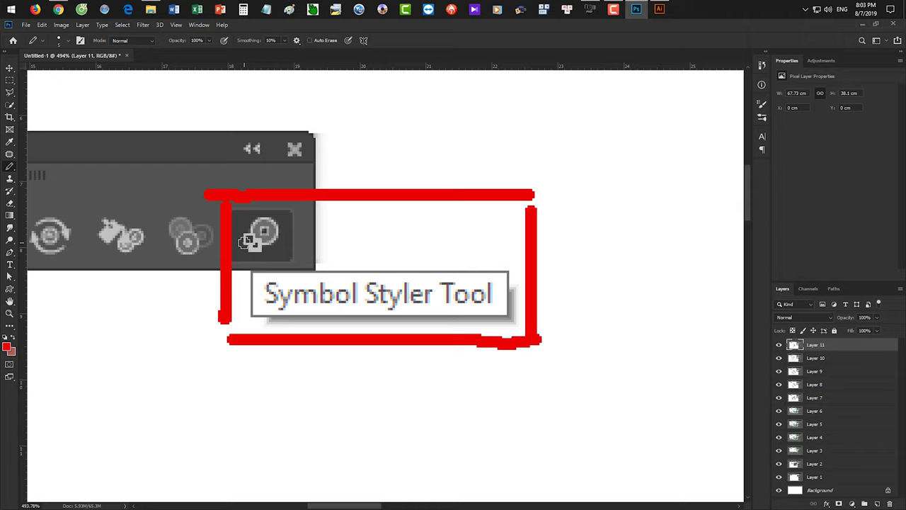
Add a 'Graphic Style' text layer below the red box
{"action": "key", "text": "t"}
{"action": "left_click", "coordinate": [227, 419]}
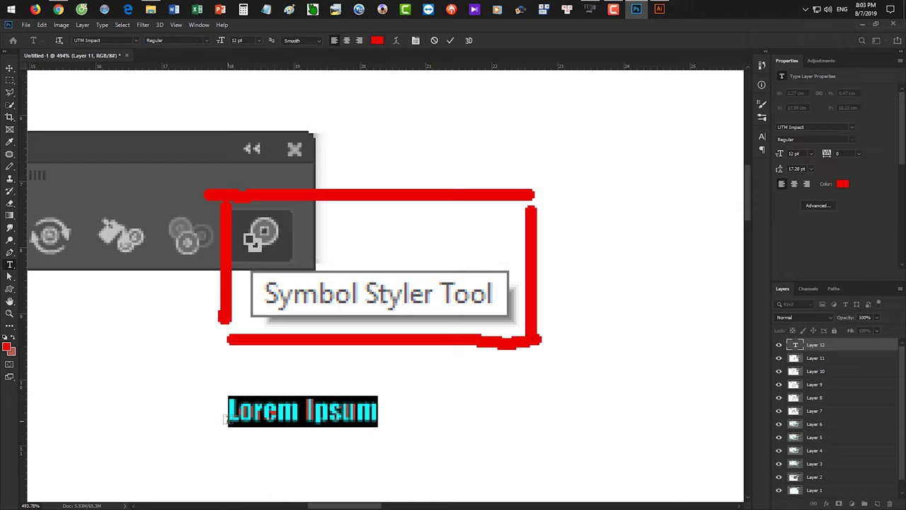
{"action": "type", "text": "Graphic Style"}
Enlarge the 'Graphic Style' text to about double and move it above the red box
{"action": "key", "text": "ctrl+t"}
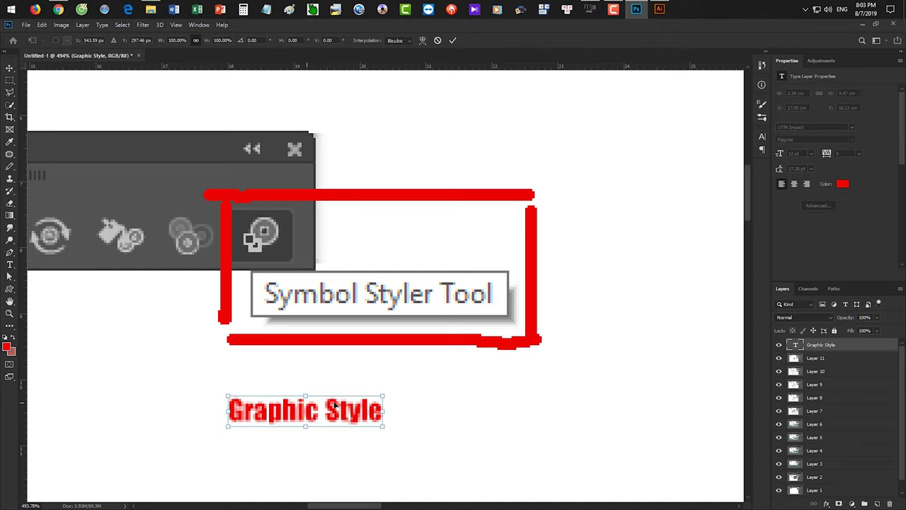
{"action": "left_click_drag", "start_coordinate": [383, 396], "coordinate": [526, 324]}
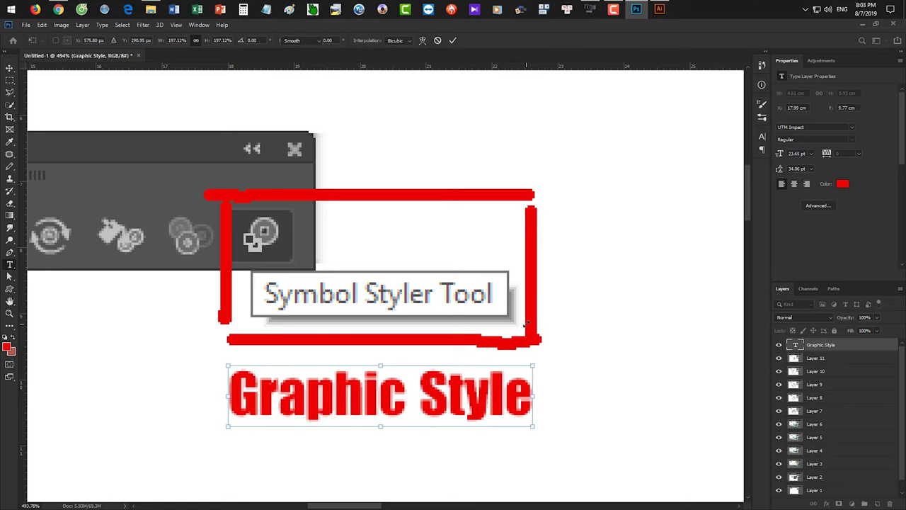
{"action": "key", "text": "Return"}
{"action": "key", "text": "v"}
{"action": "left_click_drag", "start_coordinate": [489, 388], "coordinate": [524, 130]}
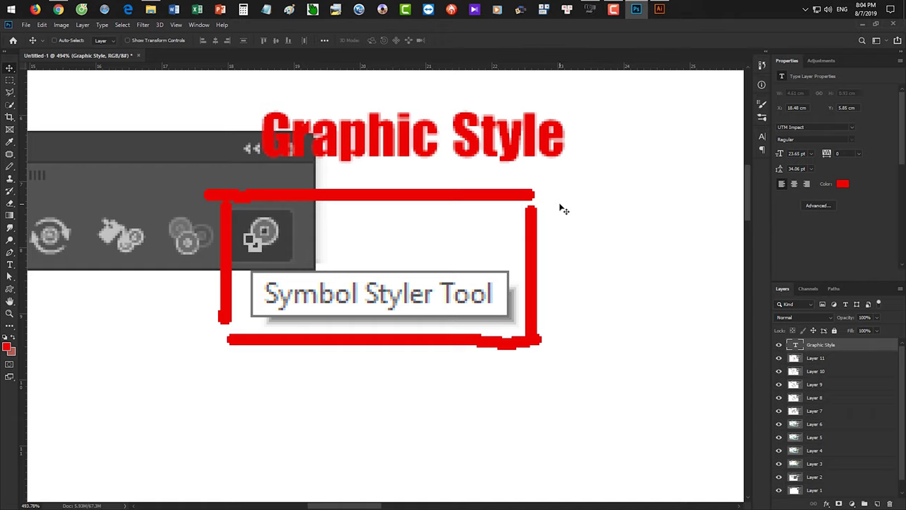
{"action": "left_click", "coordinate": [658, 10]}
{"action": "left_click", "coordinate": [189, 25]}
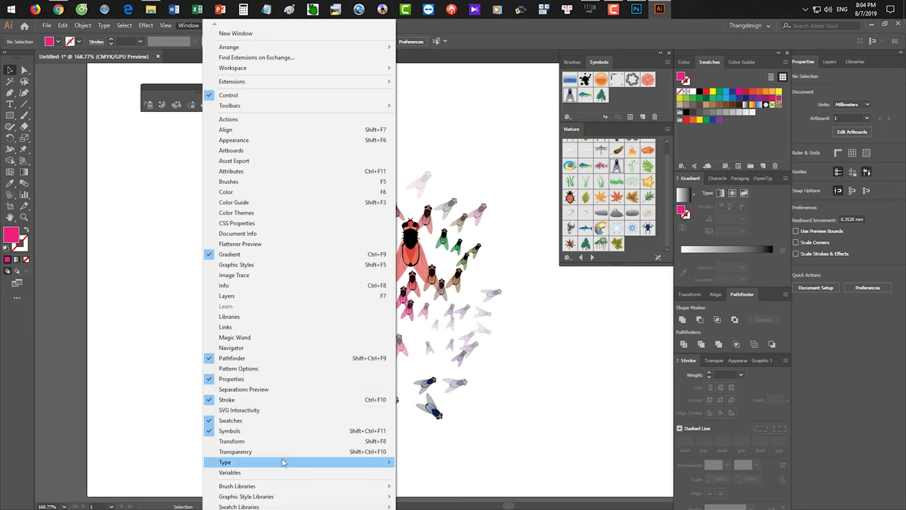
Show the Graphic Styles panel from Illustrator's Window menu
{"action": "mouse_move", "coordinate": [281, 461]}
{"action": "mouse_move", "coordinate": [284, 495]}
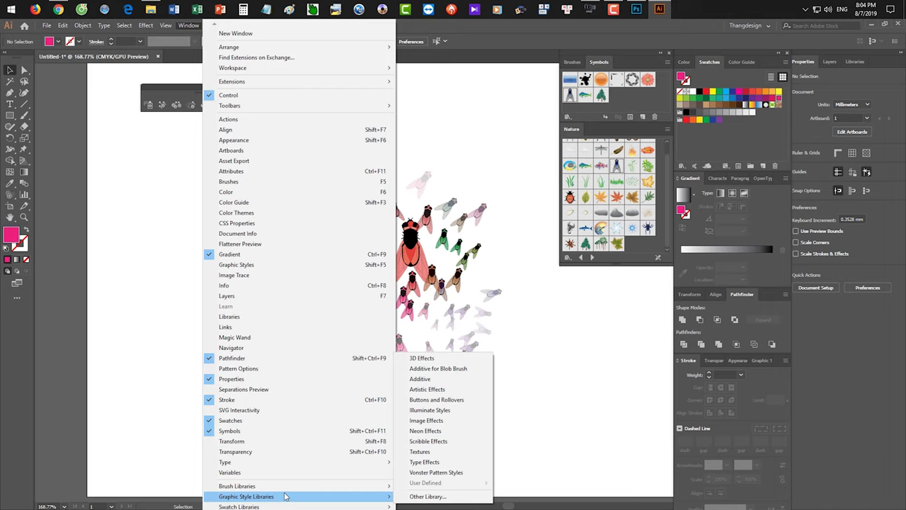
{"action": "left_click", "coordinate": [760, 361]}
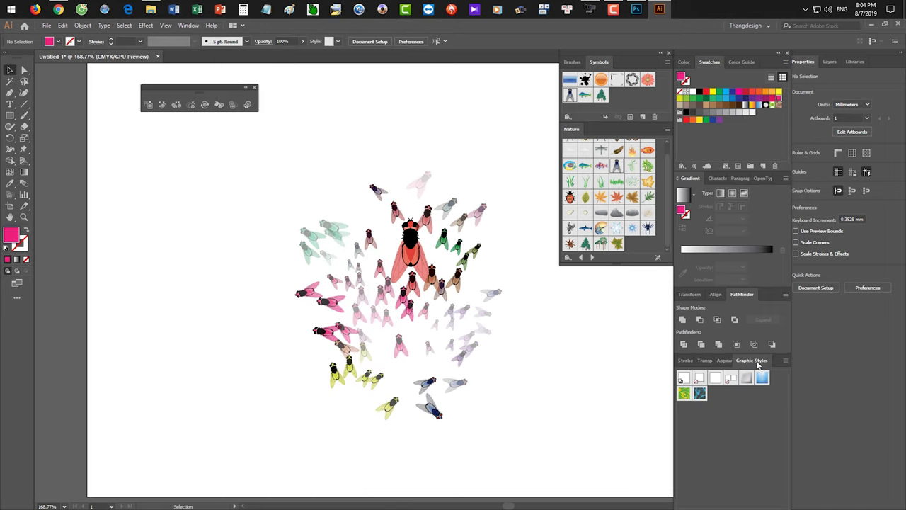
Paste a screenshot of Illustrator's Window menu into Photoshop as a new layer
{"action": "left_click", "coordinate": [182, 25]}
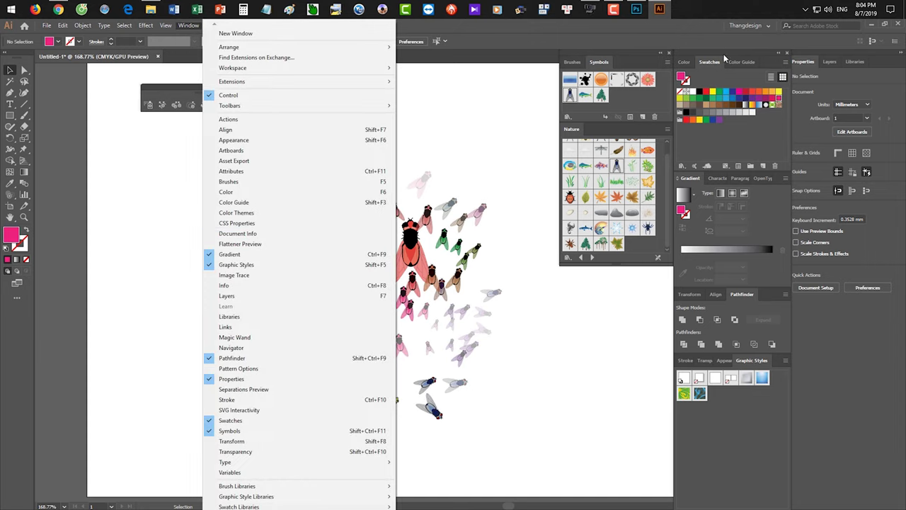
{"action": "left_click", "coordinate": [636, 8]}
{"action": "key", "text": "ctrl+v"}
Underline the Window menu title in red on the pasted screenshot
{"action": "scroll", "coordinate": [522, 127], "scroll_direction": "down", "scroll_amount": 3}
{"action": "scroll", "coordinate": [253, 134], "scroll_direction": "up", "scroll_amount": 5}
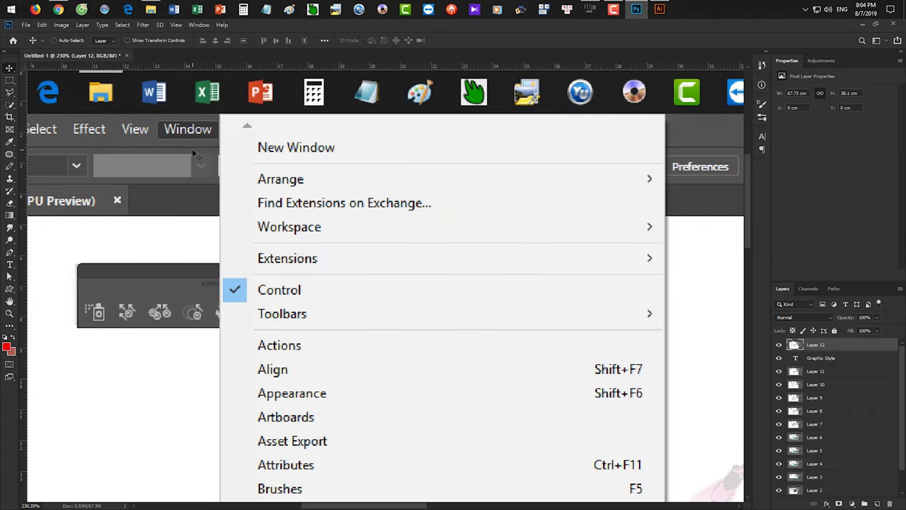
{"action": "key", "text": "b"}
{"action": "left_click_drag", "start_coordinate": [163, 153], "coordinate": [245, 154]}
Underline the Graphic Styles entry in red, then return to the Illustrator artboard
{"action": "left_click_drag", "start_coordinate": [297, 273], "coordinate": [310, 140]}
{"action": "scroll", "coordinate": [310, 139], "scroll_direction": "down", "scroll_amount": 5}
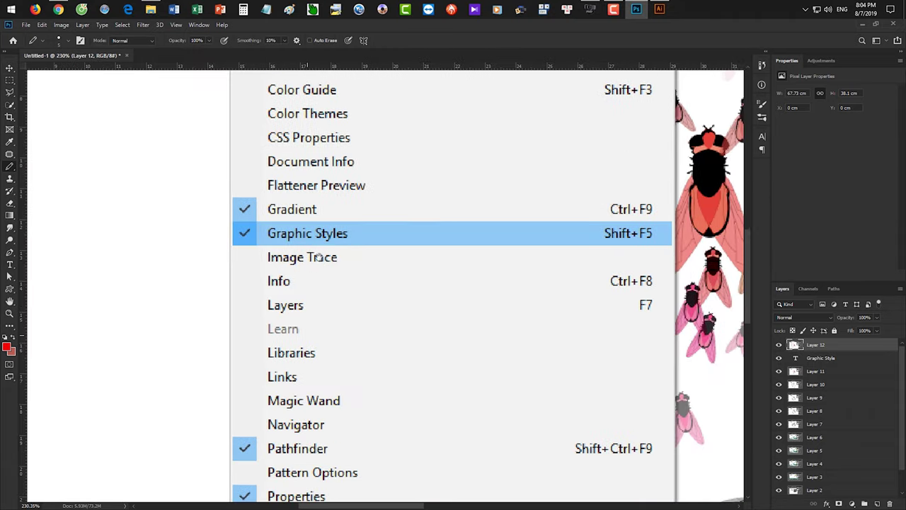
{"action": "scroll", "coordinate": [293, 263], "scroll_direction": "up", "scroll_amount": 3}
{"action": "left_click_drag", "start_coordinate": [171, 258], "coordinate": [681, 259]}
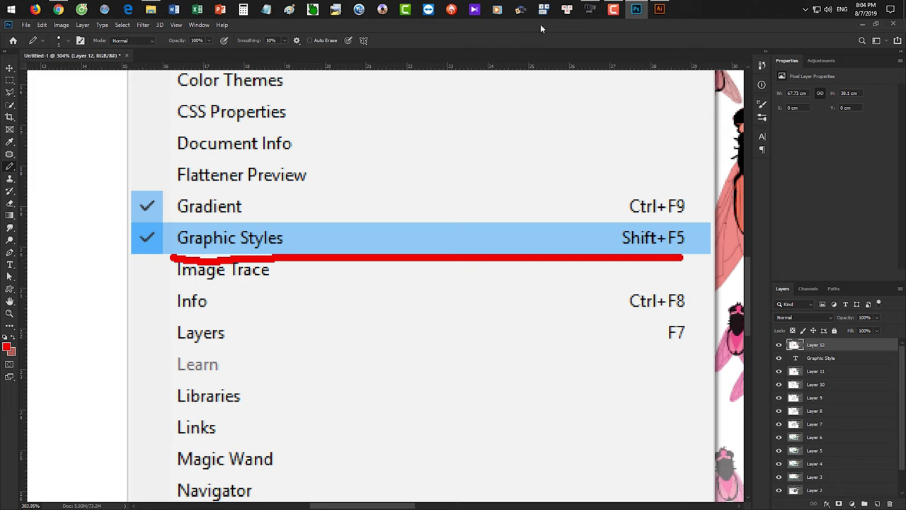
{"action": "left_click", "coordinate": [657, 10]}
{"action": "left_click_drag", "start_coordinate": [531, 328], "coordinate": [362, 311]}
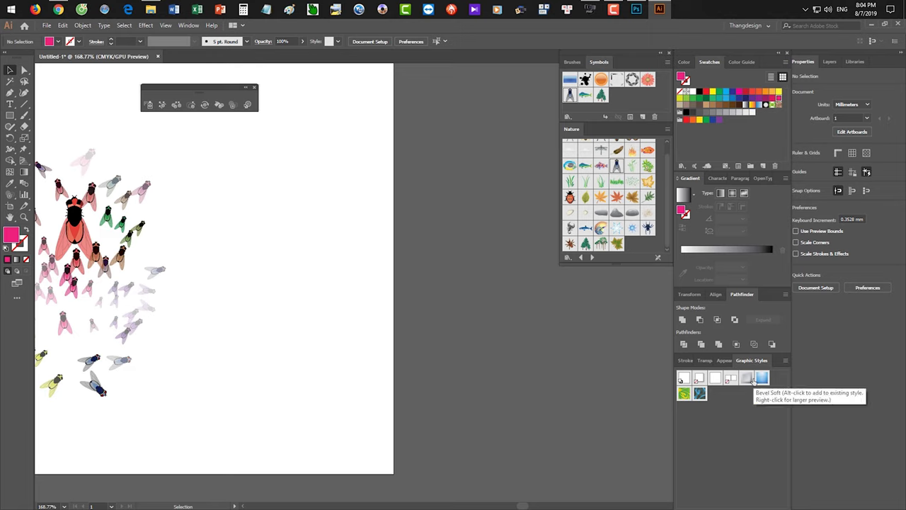
Draw a pink rectangle at the artboard's right edge
{"action": "key", "text": "m"}
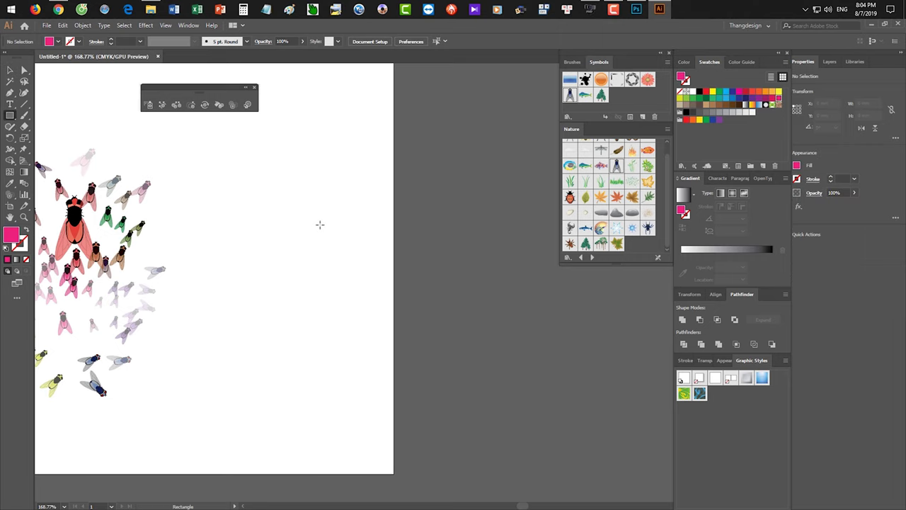
{"action": "left_click_drag", "start_coordinate": [320, 225], "coordinate": [427, 277]}
{"action": "key", "text": "v"}
{"action": "scroll", "coordinate": [425, 319], "scroll_direction": "up", "scroll_amount": 3}
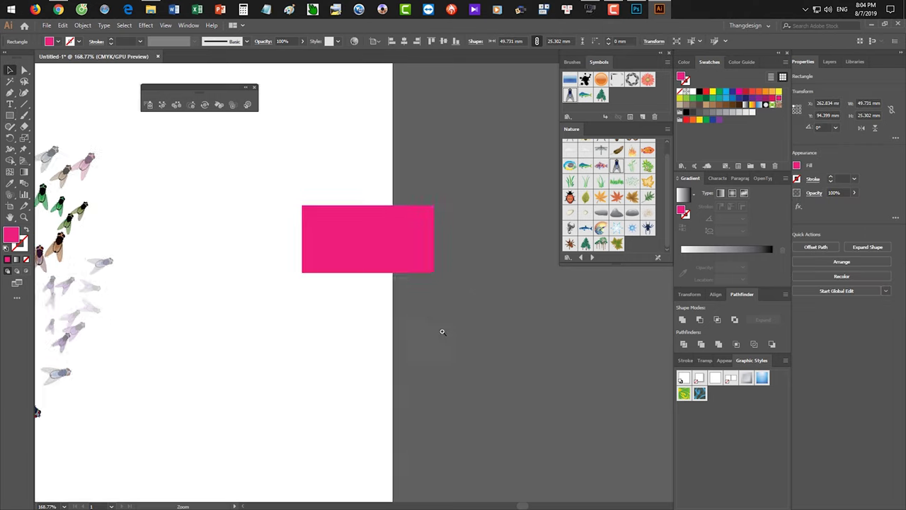
Enlarge the rectangle and try Foliage_GS, blue swirl, blue gradient and Bevel Soft styles on it
{"action": "left_click", "coordinate": [684, 393]}
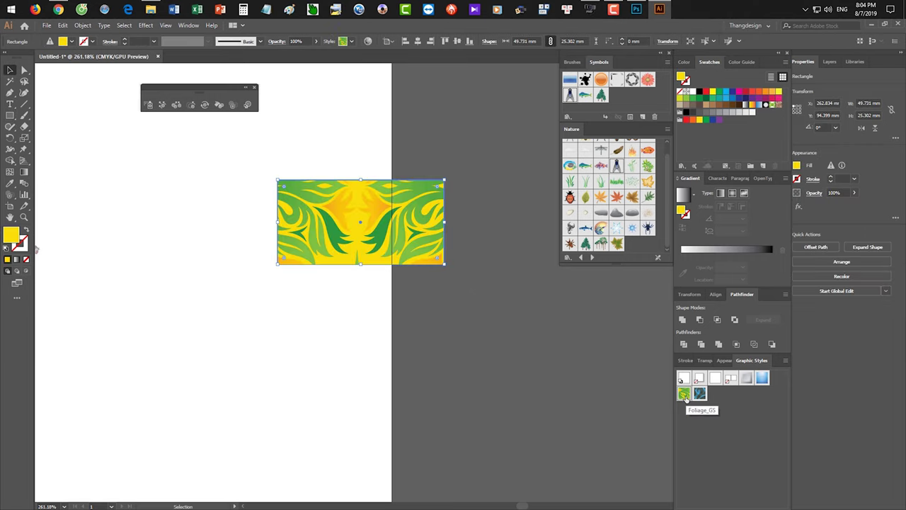
{"action": "left_click_drag", "start_coordinate": [448, 268], "coordinate": [542, 364]}
{"action": "left_click_drag", "start_coordinate": [470, 291], "coordinate": [435, 243]}
{"action": "left_click", "coordinate": [697, 395]}
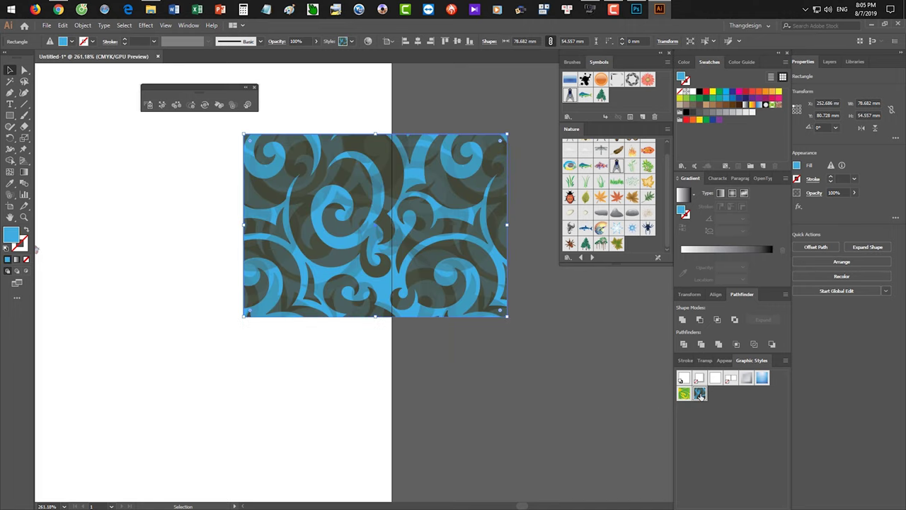
{"action": "left_click", "coordinate": [760, 380]}
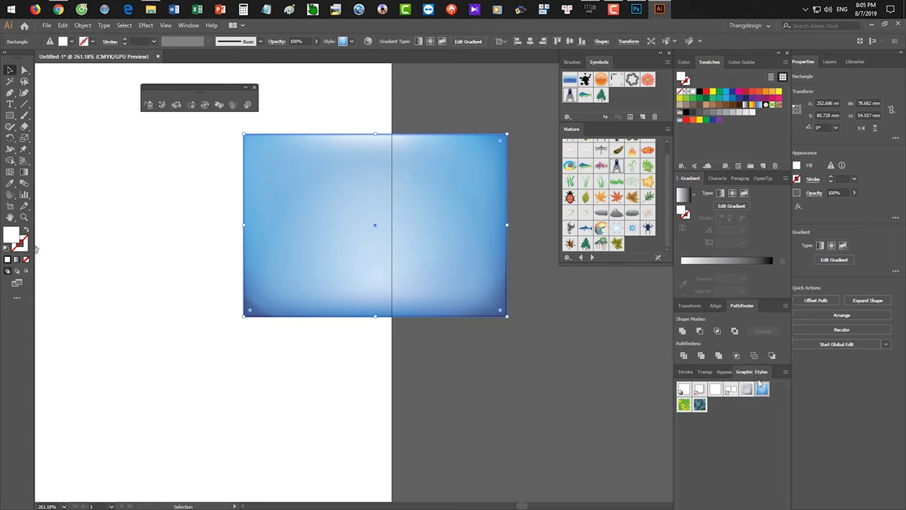
{"action": "left_click", "coordinate": [746, 390]}
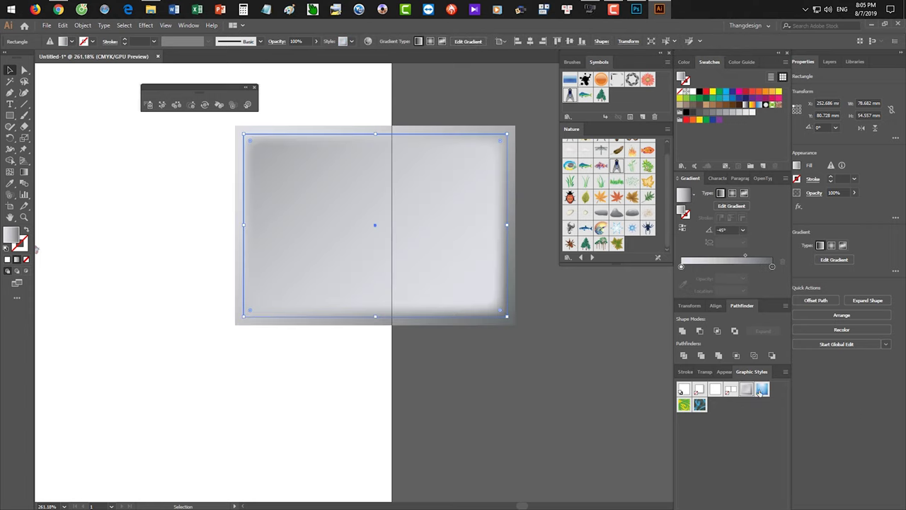
{"action": "left_click", "coordinate": [785, 371]}
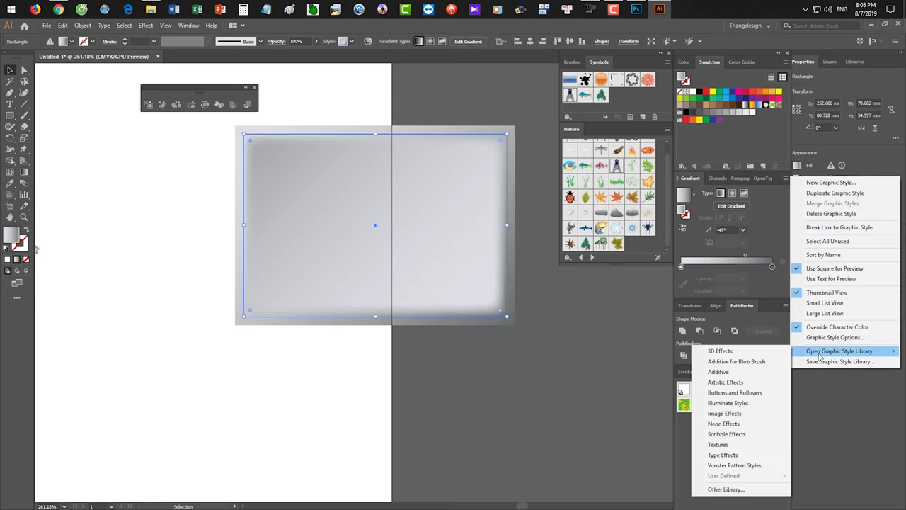
Load the 3D Effects style library and replace the rectangle with a new red one
{"action": "left_click", "coordinate": [737, 351]}
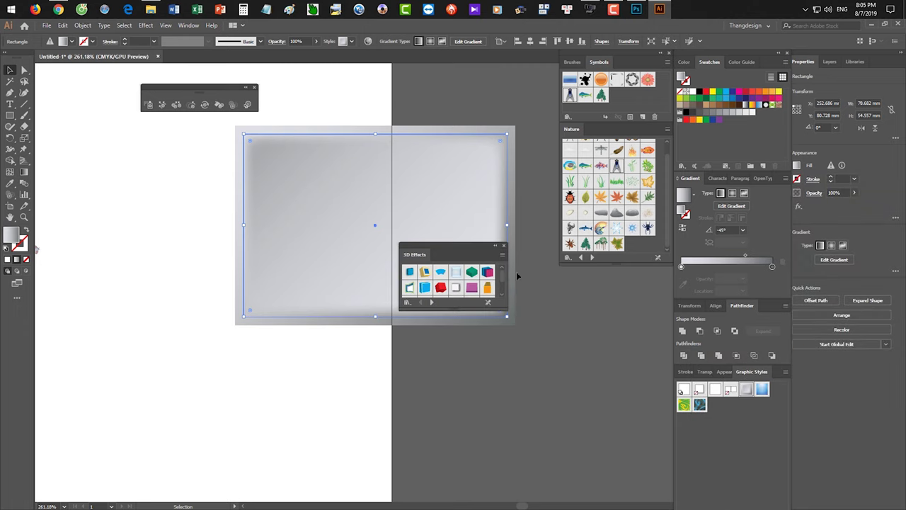
{"action": "left_click_drag", "start_coordinate": [477, 245], "coordinate": [657, 314]}
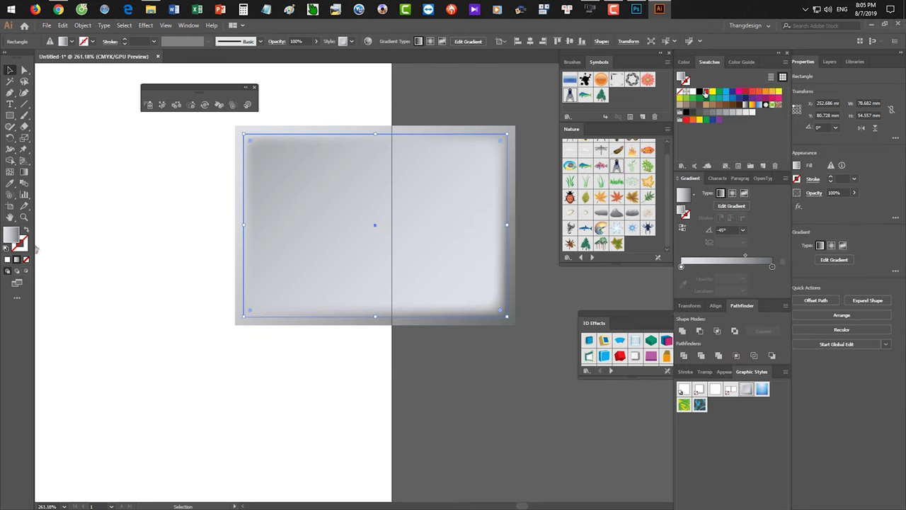
{"action": "left_click", "coordinate": [705, 92]}
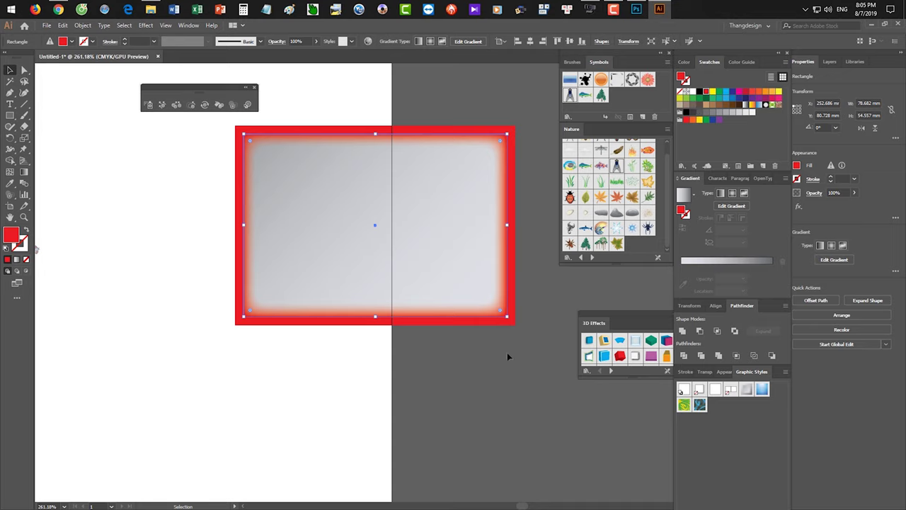
{"action": "key", "text": "Delete"}
{"action": "left_click", "coordinate": [10, 115]}
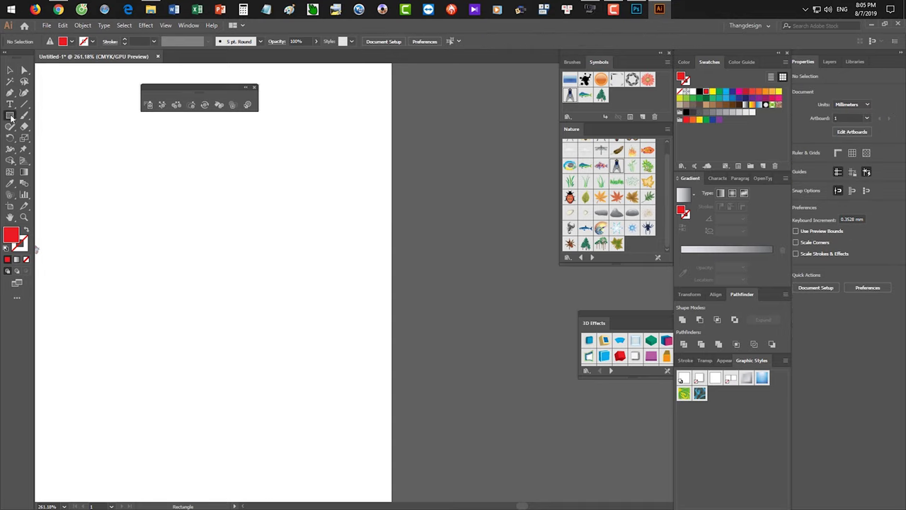
{"action": "left_click_drag", "start_coordinate": [410, 192], "coordinate": [490, 255]}
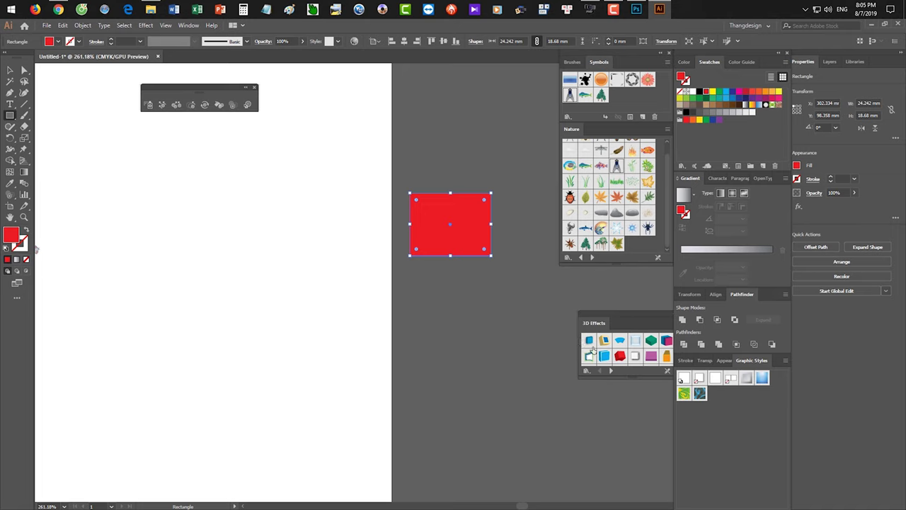
Try extruded, light-blue extruded and curved 3D styles, then a Gaussian Blur Blob Brush style
{"action": "left_click", "coordinate": [604, 341]}
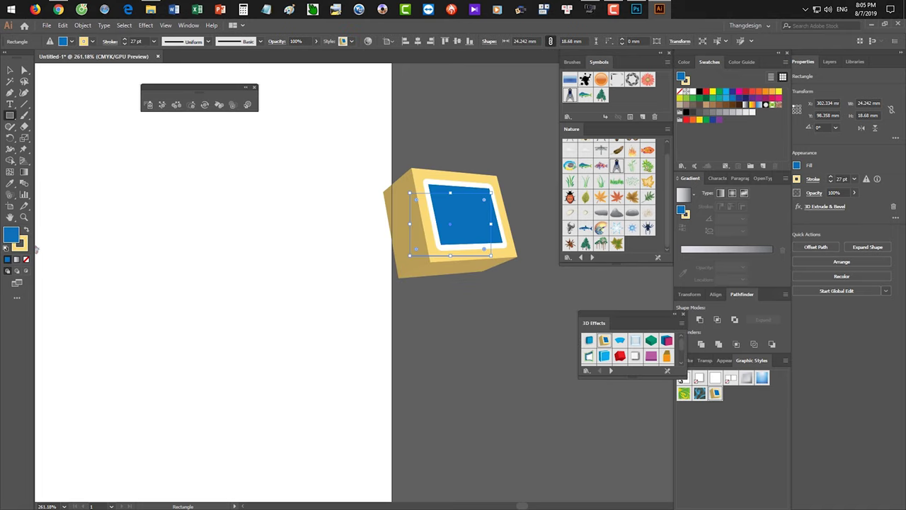
{"action": "left_click", "coordinate": [603, 356]}
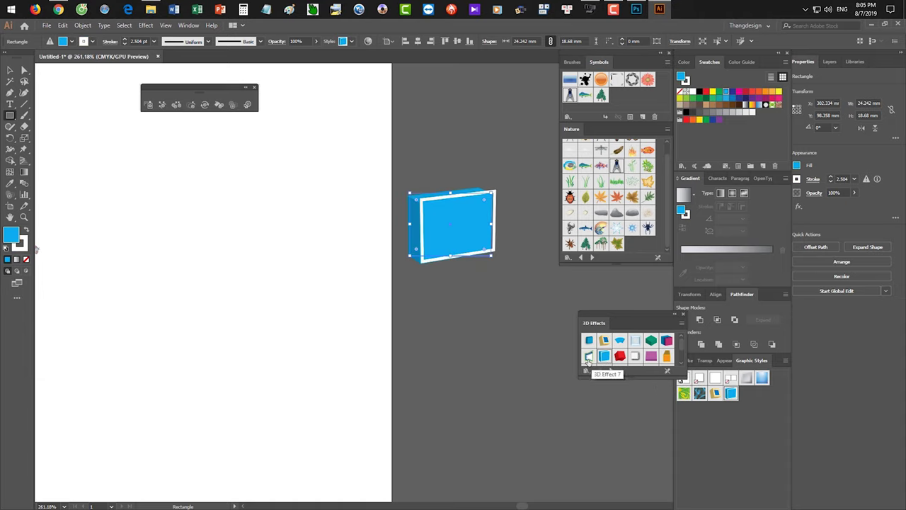
{"action": "left_click", "coordinate": [589, 358]}
{"action": "left_click", "coordinate": [613, 371]}
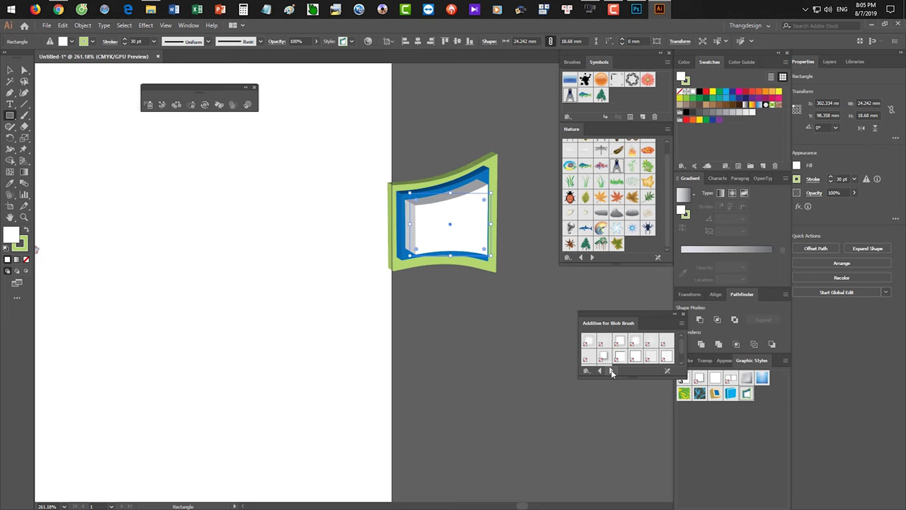
{"action": "left_click", "coordinate": [603, 356]}
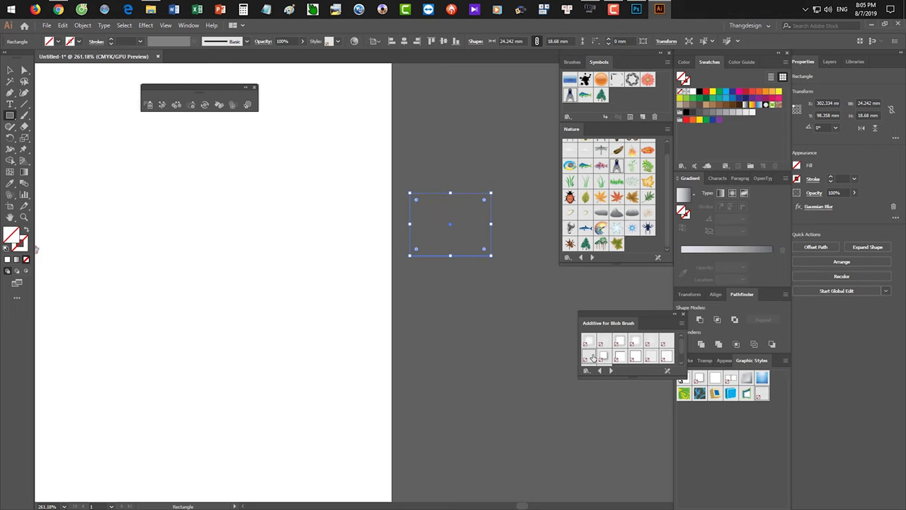
Try two Additive library styles on the rectangle and give it a teal fill
{"action": "left_click", "coordinate": [612, 370]}
{"action": "left_click", "coordinate": [589, 342]}
{"action": "left_click", "coordinate": [650, 346]}
{"action": "left_click", "coordinate": [505, 260]}
{"action": "left_click", "coordinate": [475, 283]}
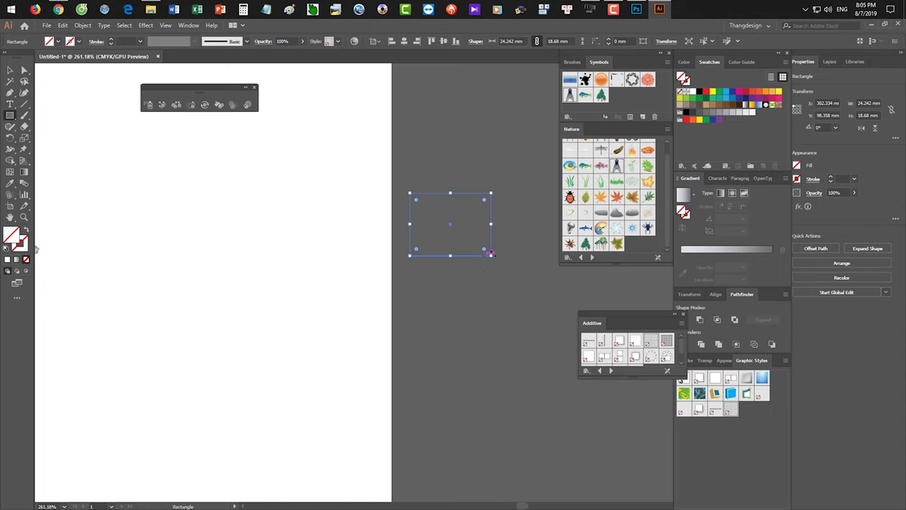
{"action": "left_click", "coordinate": [719, 98]}
Preview Rotate Copy Small and Drop Shadow, then apply the blue bevelled Buttons and Rollovers style
{"action": "key", "text": "v"}
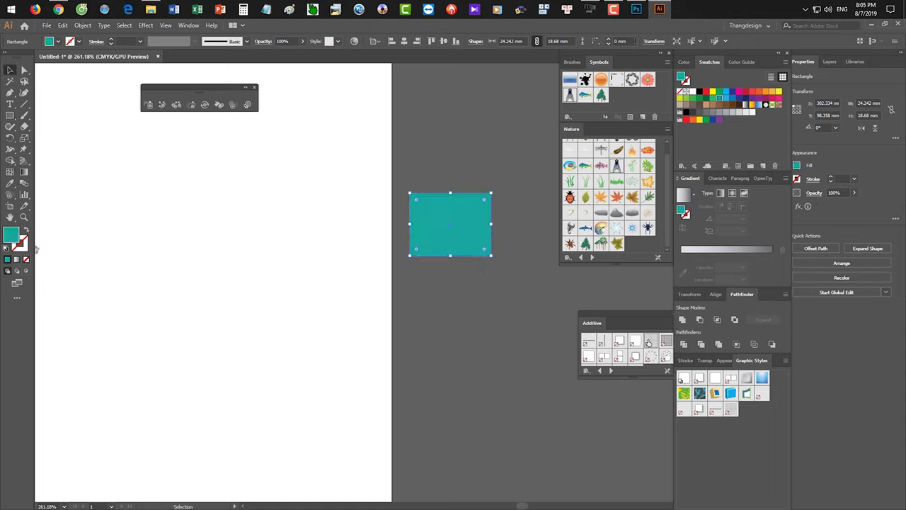
{"action": "left_click", "coordinate": [665, 358]}
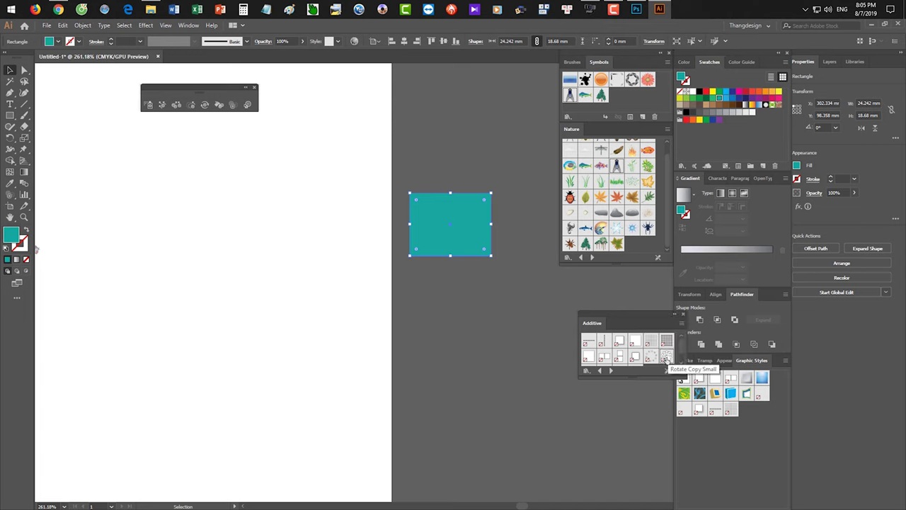
{"action": "left_click", "coordinate": [615, 360]}
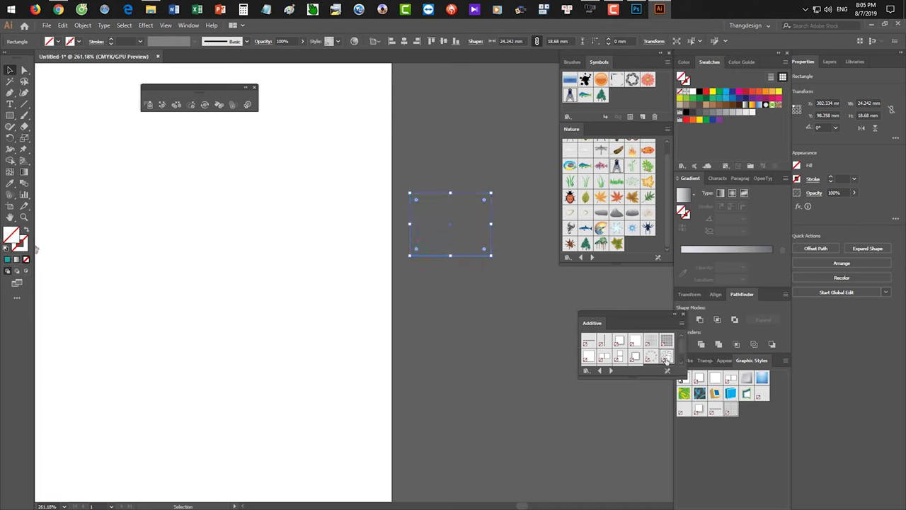
{"action": "left_click", "coordinate": [611, 370]}
{"action": "left_click", "coordinate": [611, 370]}
{"action": "left_click", "coordinate": [611, 370]}
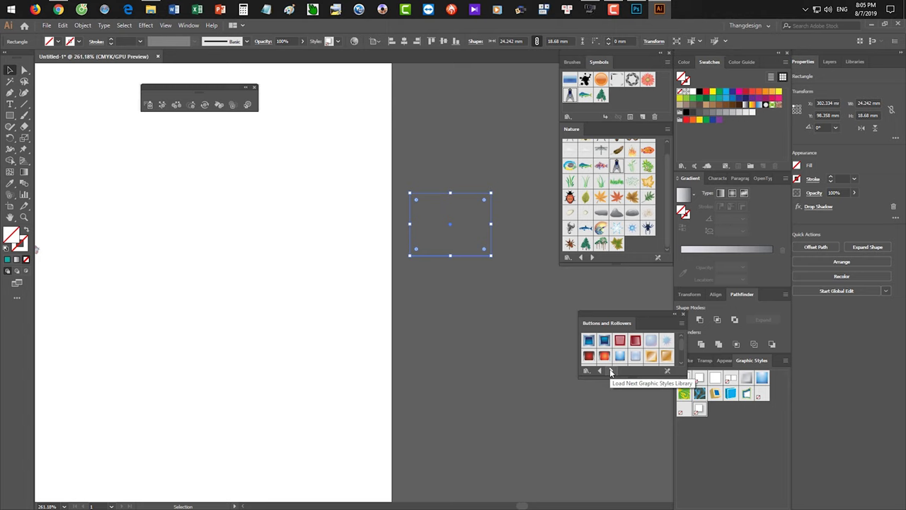
{"action": "left_click", "coordinate": [588, 340]}
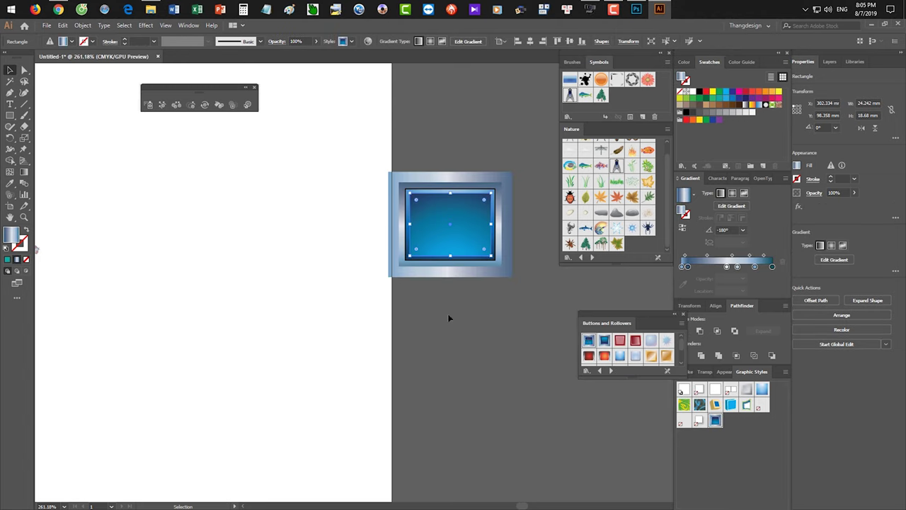
{"action": "left_click", "coordinate": [612, 371]}
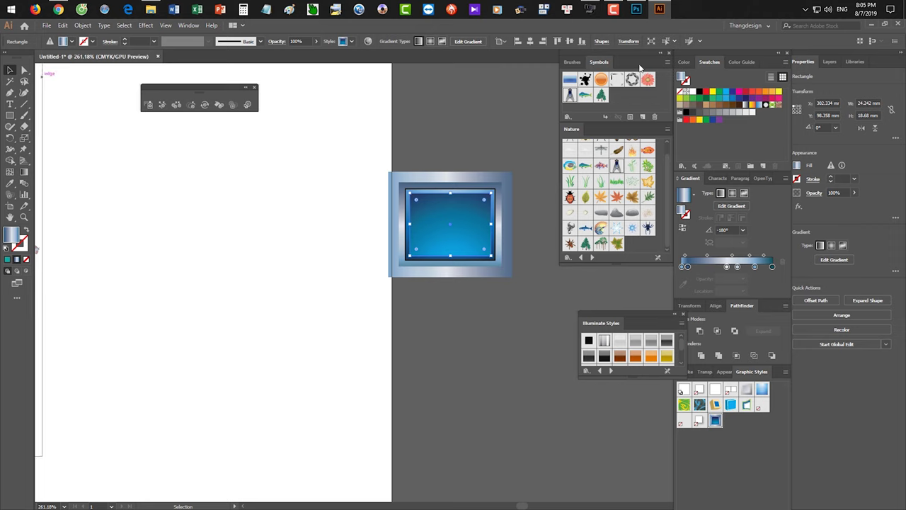
Compare with Photoshop's layer style options such as Pattern Overlay
{"action": "left_click", "coordinate": [637, 9]}
{"action": "left_click", "coordinate": [826, 503]}
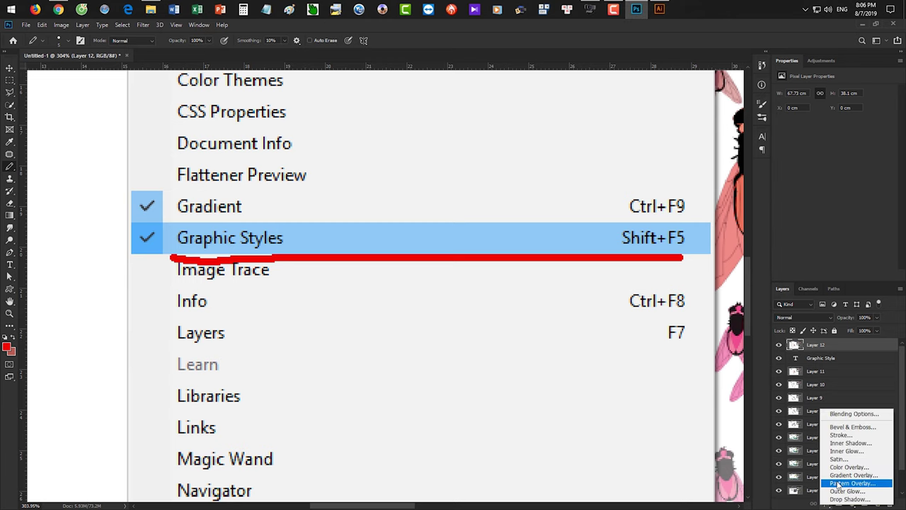
{"action": "left_click", "coordinate": [659, 9]}
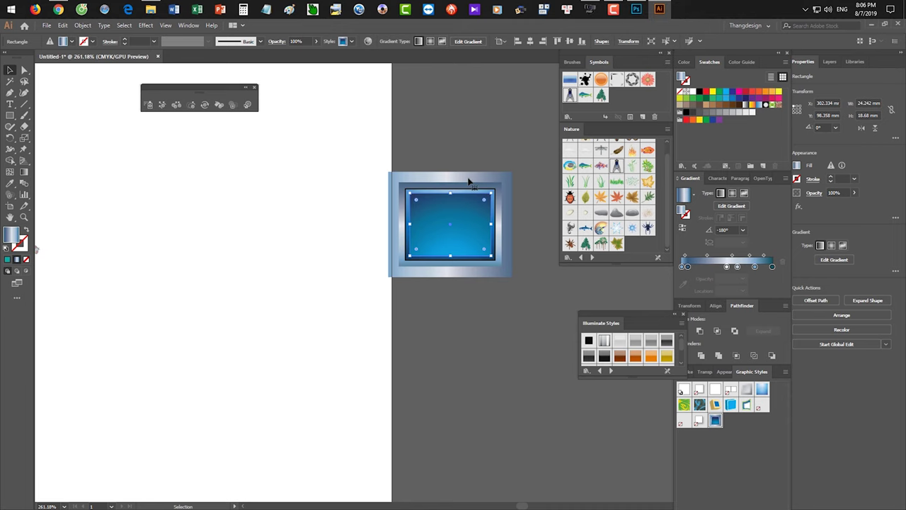
Undo the button style, bring the flies into view, and load the Scribble Effects library
{"action": "key", "text": "ctrl+z"}
{"action": "key", "text": "ctrl+z"}
{"action": "key", "text": "ctrl+z"}
{"action": "key", "text": "ctrl+z"}
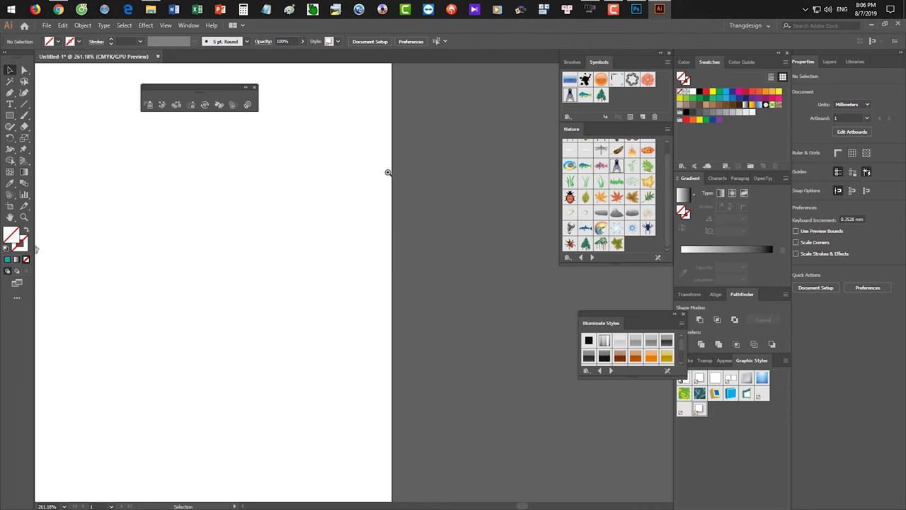
{"action": "scroll", "coordinate": [443, 160], "scroll_direction": "up", "scroll_amount": 2}
{"action": "left_click_drag", "start_coordinate": [372, 192], "coordinate": [482, 192]}
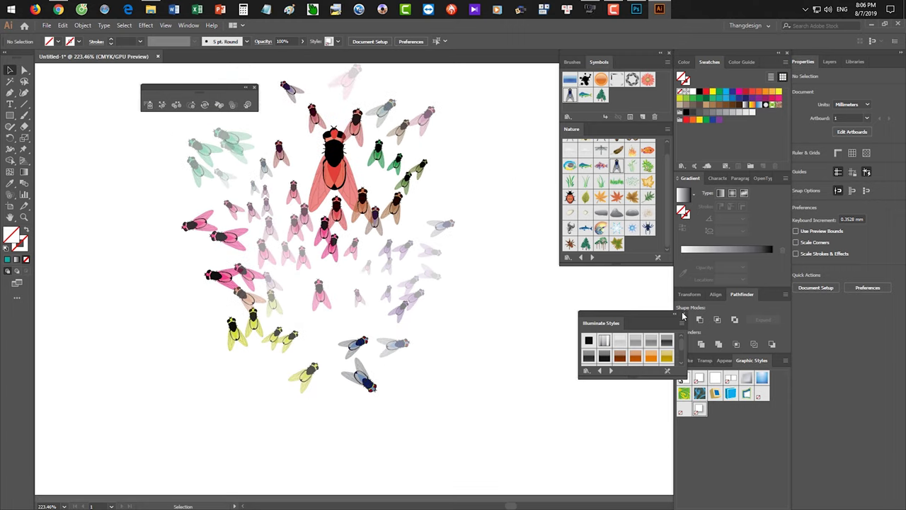
{"action": "left_click", "coordinate": [612, 370]}
{"action": "left_click", "coordinate": [611, 370]}
{"action": "left_click", "coordinate": [611, 370]}
{"action": "left_click", "coordinate": [611, 370]}
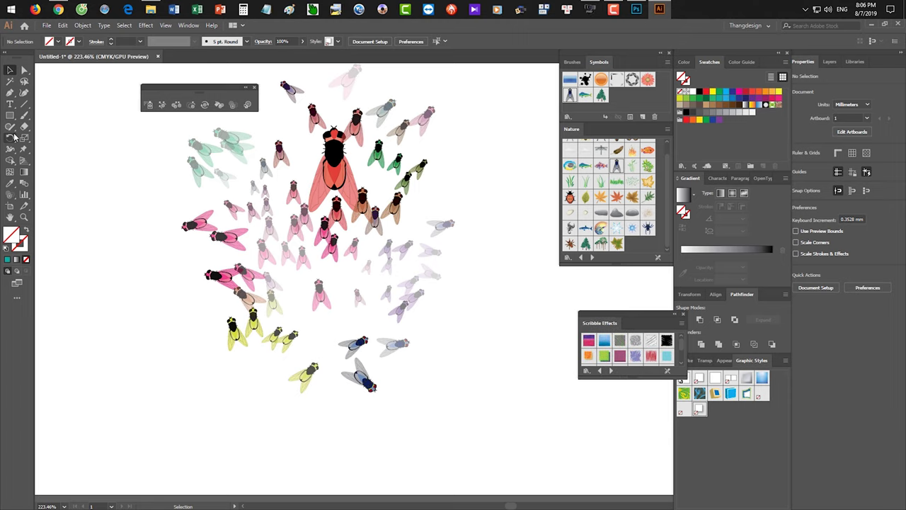
{"action": "left_click", "coordinate": [247, 104]}
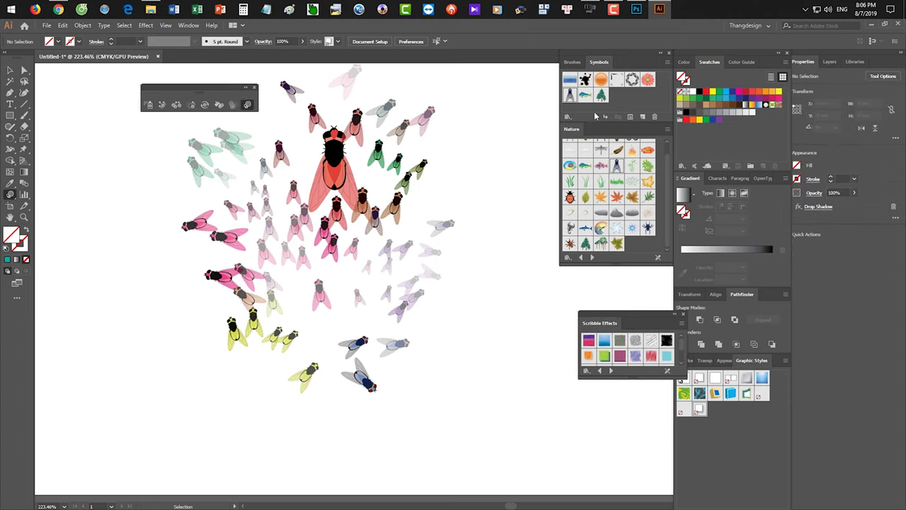
Select the fly symbol set and restyle the central flies with a Scribble Effects style
{"action": "key", "text": "ctrl"}
{"action": "left_click", "coordinate": [337, 172], "text": "ctrl"}
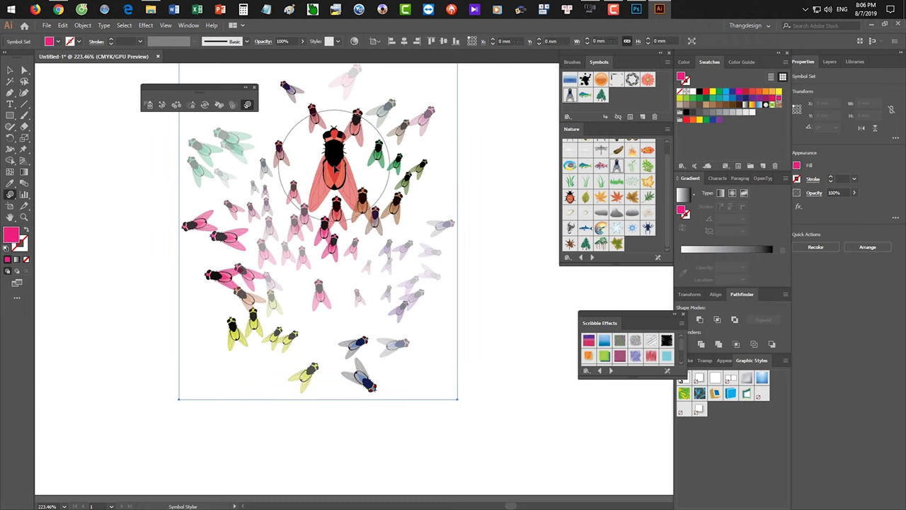
{"action": "left_click", "coordinate": [588, 342]}
{"action": "mouse_move", "coordinate": [315, 177]}
{"action": "left_mouse_down"}
{"action": "mouse_move", "coordinate": [323, 158]}
{"action": "mouse_move", "coordinate": [324, 178]}
{"action": "mouse_move", "coordinate": [406, 209]}
{"action": "left_mouse_up"}
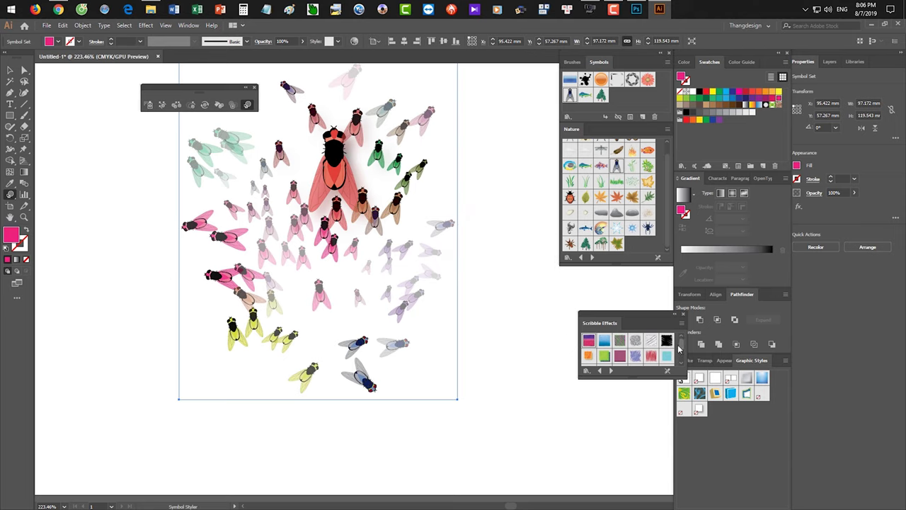
{"action": "left_click_drag", "start_coordinate": [358, 159], "coordinate": [332, 165]}
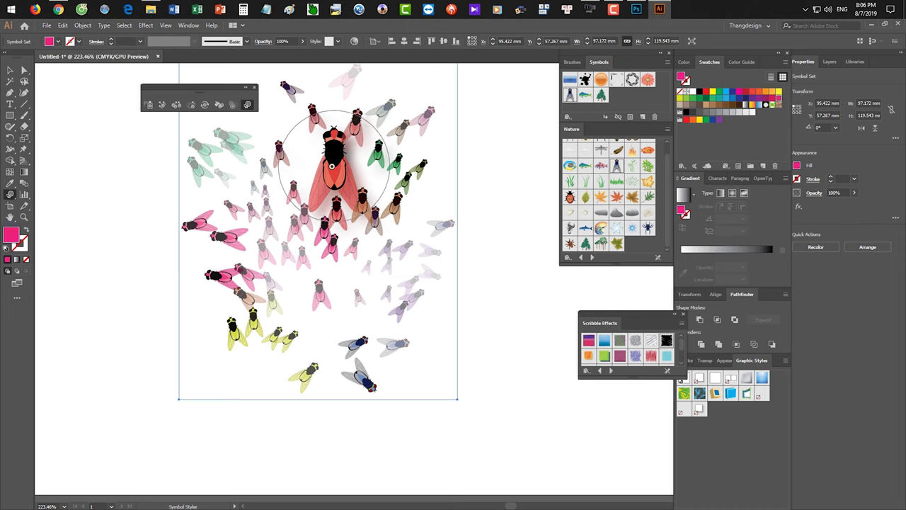
Load Type Effects styles and restyle the pink, upper-right, lower and teal flies
{"action": "left_click", "coordinate": [612, 371]}
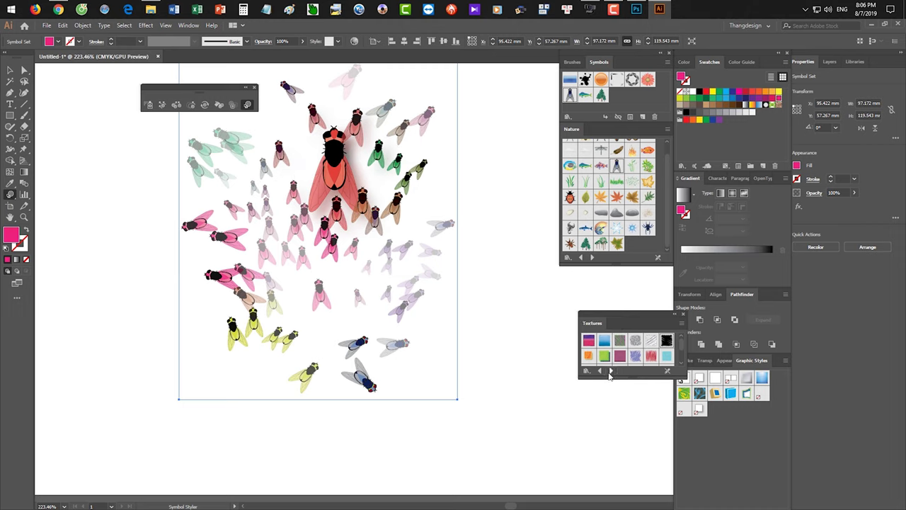
{"action": "left_click", "coordinate": [611, 371]}
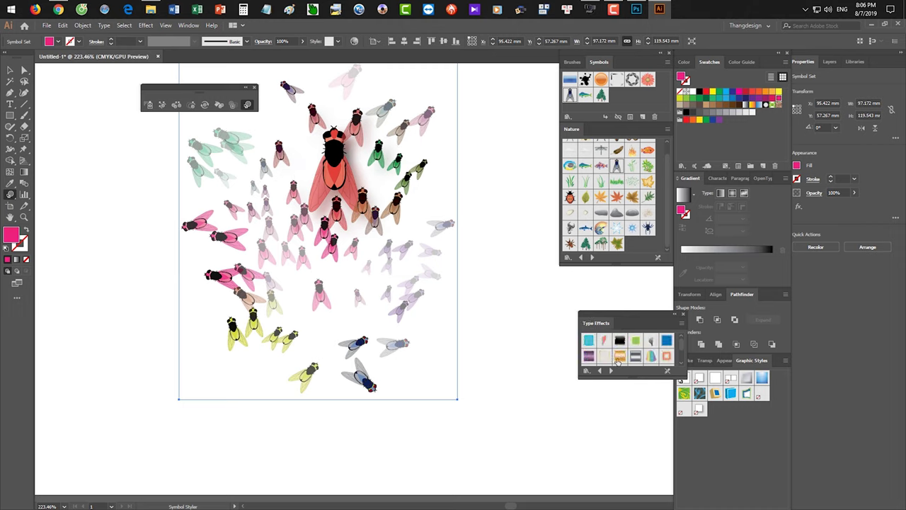
{"action": "mouse_move", "coordinate": [240, 291]}
{"action": "left_mouse_down"}
{"action": "mouse_move", "coordinate": [230, 283]}
{"action": "mouse_move", "coordinate": [223, 231]}
{"action": "left_mouse_up"}
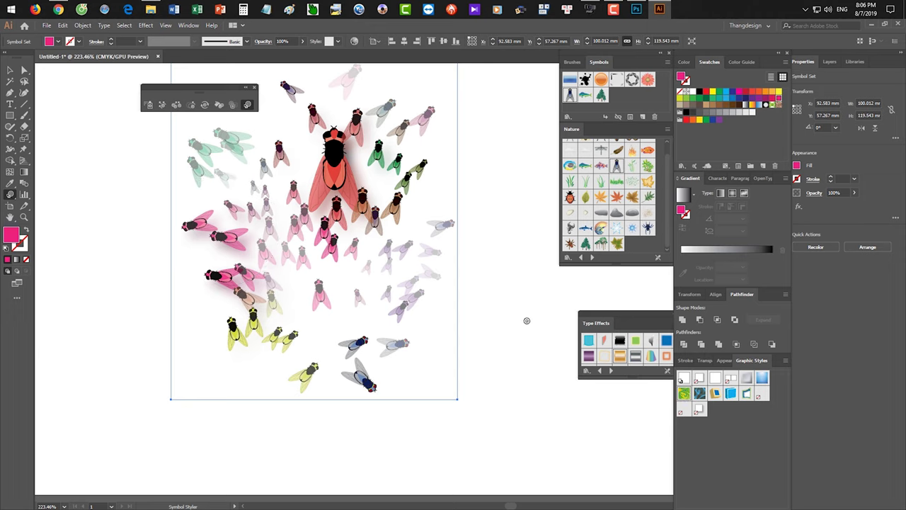
{"action": "left_click_drag", "start_coordinate": [425, 121], "coordinate": [421, 114]}
{"action": "left_click_drag", "start_coordinate": [336, 163], "coordinate": [493, 323]}
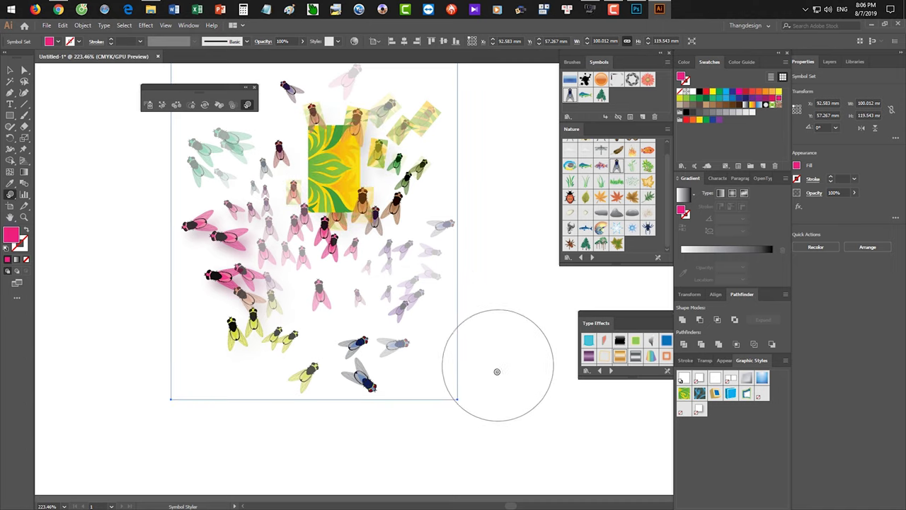
{"action": "key", "text": "ctrl+z"}
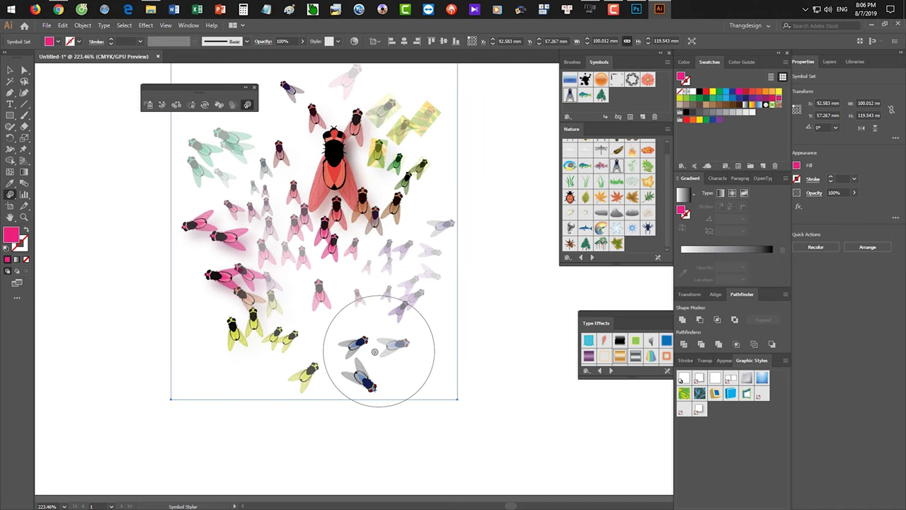
{"action": "mouse_move", "coordinate": [362, 361]}
{"action": "left_mouse_down"}
{"action": "mouse_move", "coordinate": [478, 409]}
{"action": "mouse_move", "coordinate": [581, 417]}
{"action": "mouse_move", "coordinate": [699, 396]}
{"action": "left_mouse_up"}
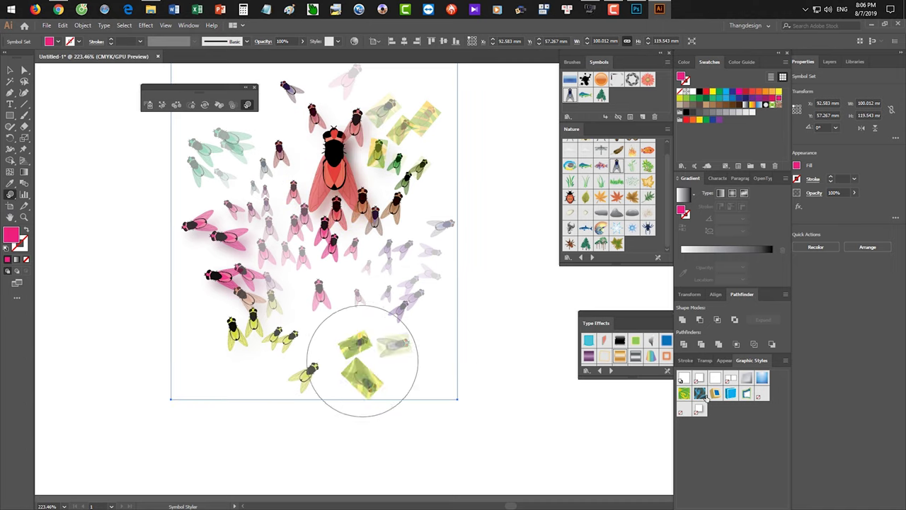
{"action": "left_click", "coordinate": [215, 145]}
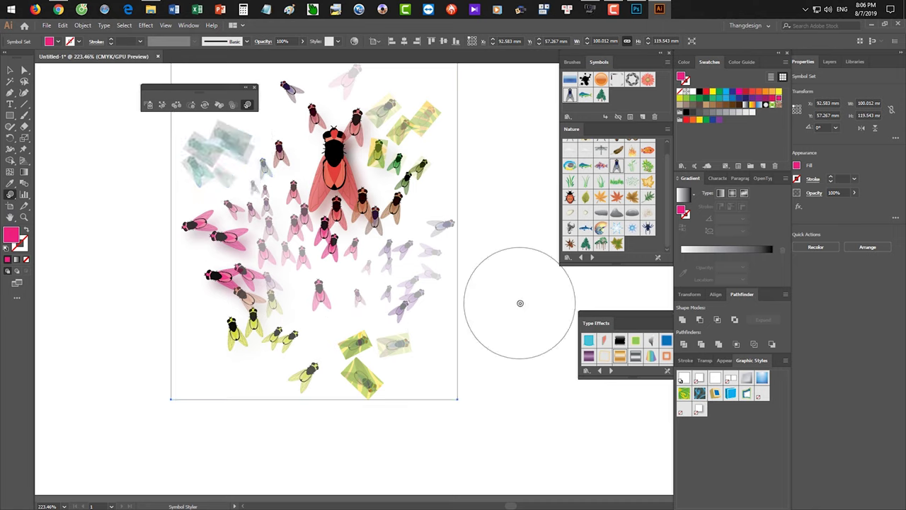
Load Vonster Pattern Styles and apply a yellow pattern style to the upper-right flies
{"action": "left_click", "coordinate": [613, 371]}
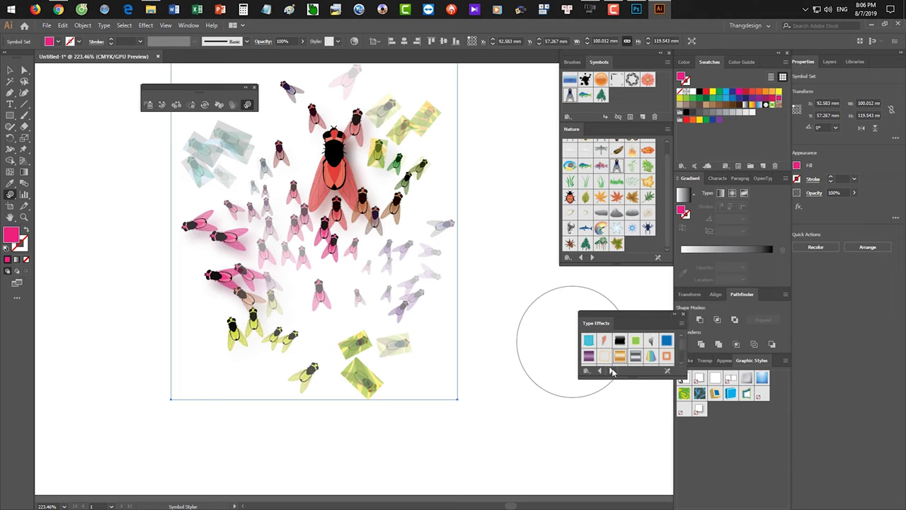
{"action": "left_click", "coordinate": [613, 371]}
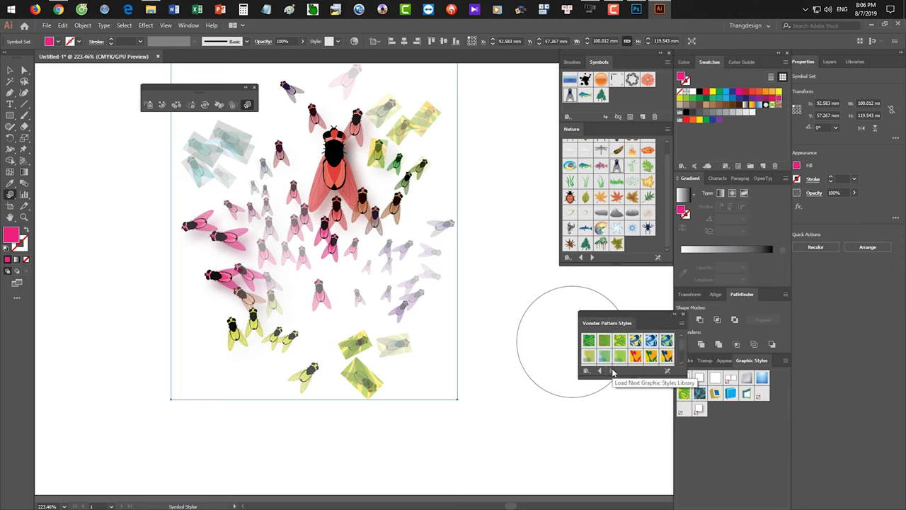
{"action": "left_click_drag", "start_coordinate": [681, 346], "coordinate": [680, 361]}
{"action": "left_click", "coordinate": [650, 342]}
{"action": "left_click_drag", "start_coordinate": [397, 201], "coordinate": [405, 179]}
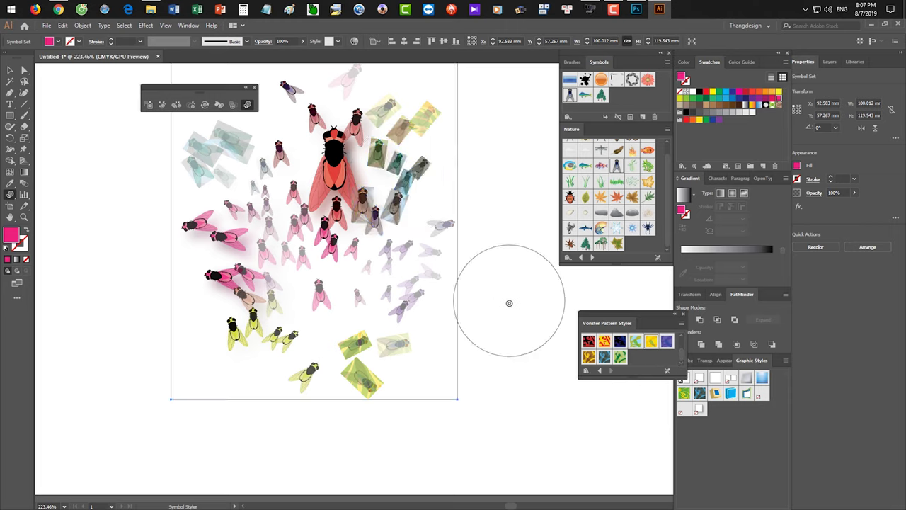
Deselect the symbol set and zoom out to view the whole restyled fly swarm
{"action": "key", "text": "v"}
{"action": "left_click", "coordinate": [515, 409]}
{"action": "left_click_drag", "start_coordinate": [526, 410], "coordinate": [486, 391]}
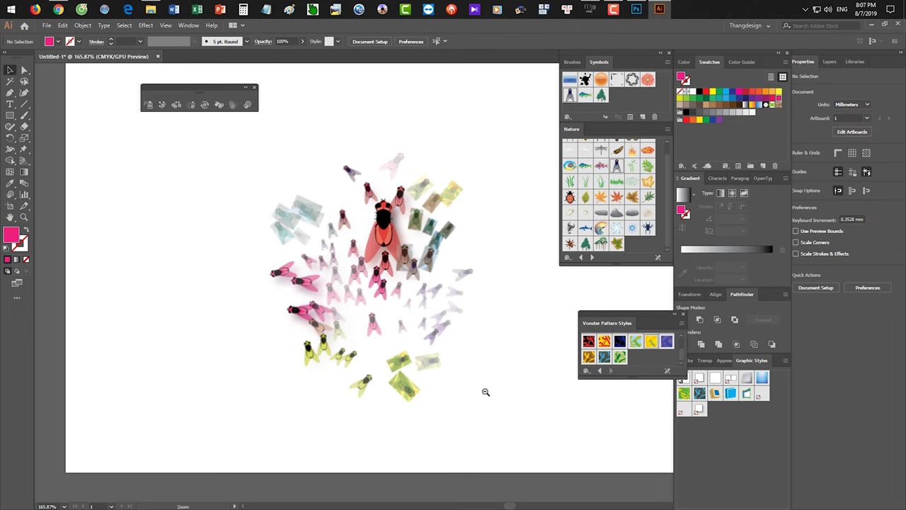
{"action": "left_click_drag", "start_coordinate": [220, 90], "coordinate": [248, 94]}
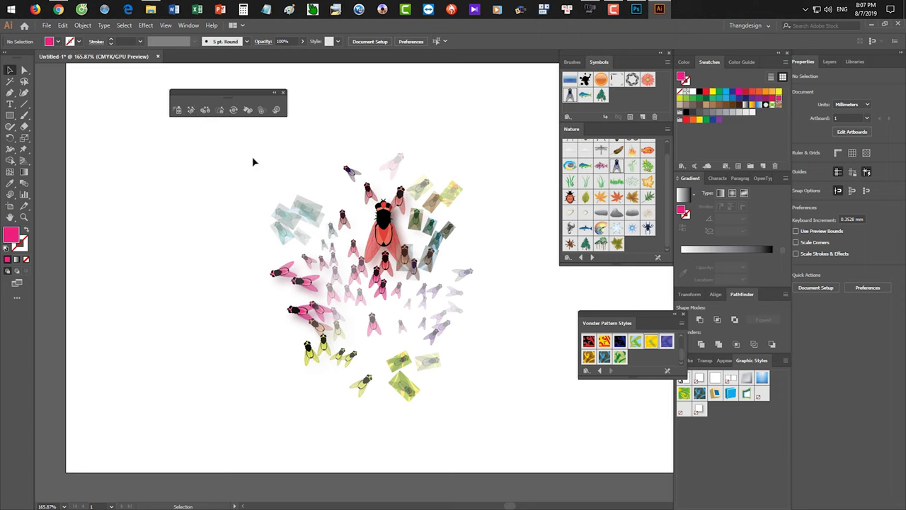
In Photoshop, hide Layer 12 and the Graphic Style layer, select Layer 11, and zoom to the callout
{"action": "left_click", "coordinate": [636, 8]}
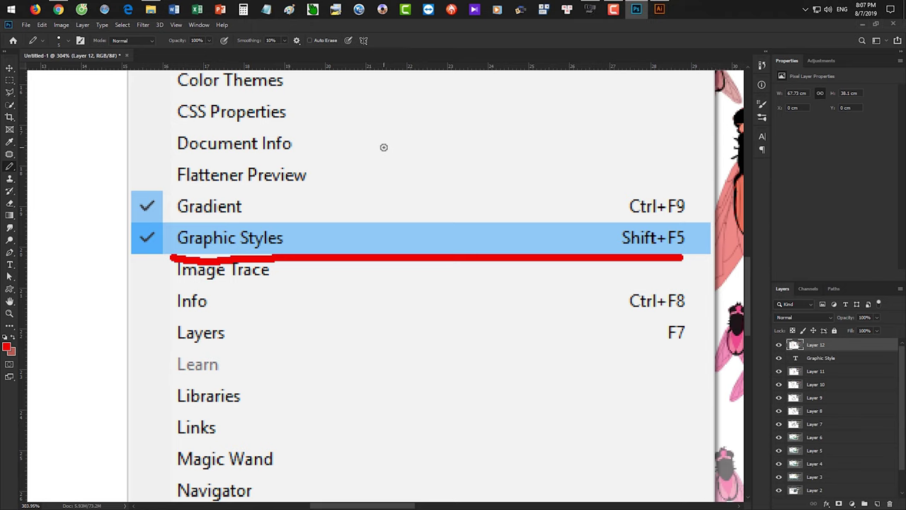
{"action": "left_click_drag", "start_coordinate": [779, 345], "coordinate": [779, 358]}
{"action": "left_click", "coordinate": [807, 371]}
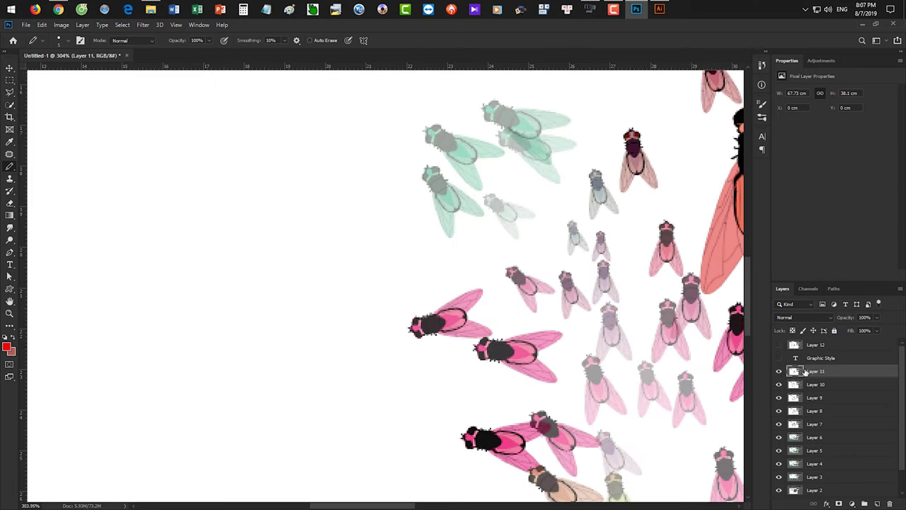
{"action": "key", "text": "ctrl+0"}
{"action": "scroll", "coordinate": [387, 224], "scroll_direction": "up", "scroll_amount": 10}
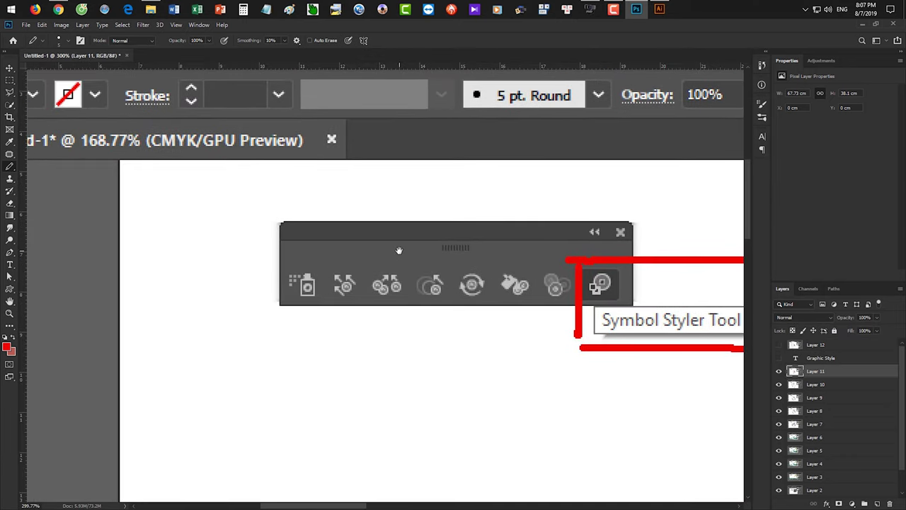
{"action": "left_click", "coordinate": [151, 9]}
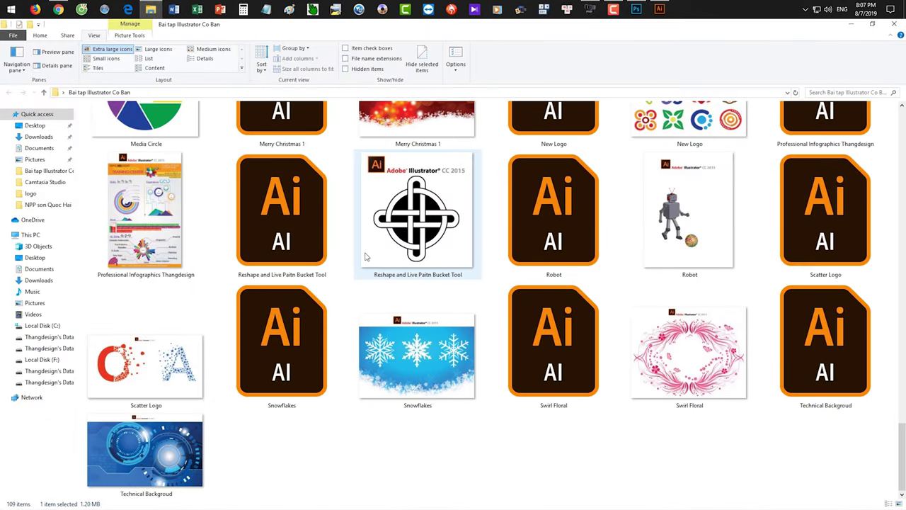
Show the lesson files folder as Large icons
{"action": "scroll", "coordinate": [366, 257], "scroll_direction": "up", "scroll_amount": 3}
{"action": "scroll", "coordinate": [365, 257], "scroll_direction": "up", "scroll_amount": 3}
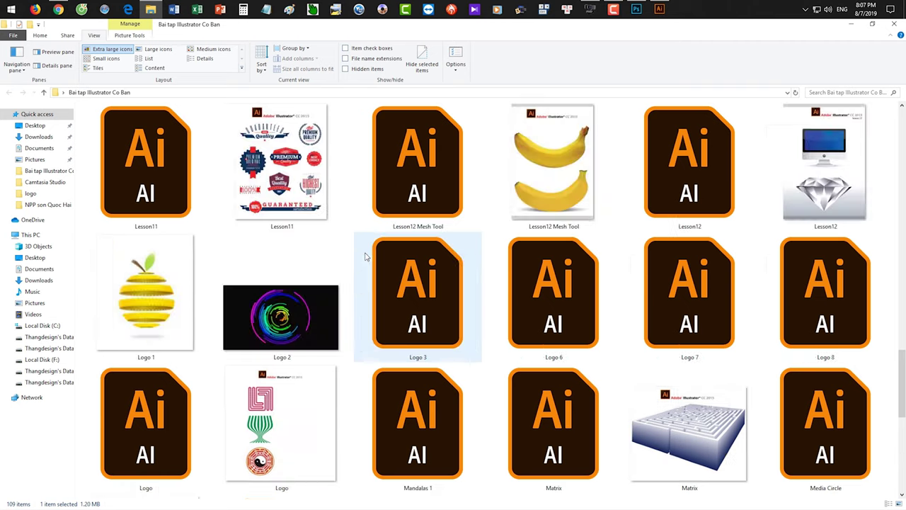
{"action": "scroll", "coordinate": [366, 257], "scroll_direction": "up", "scroll_amount": 3}
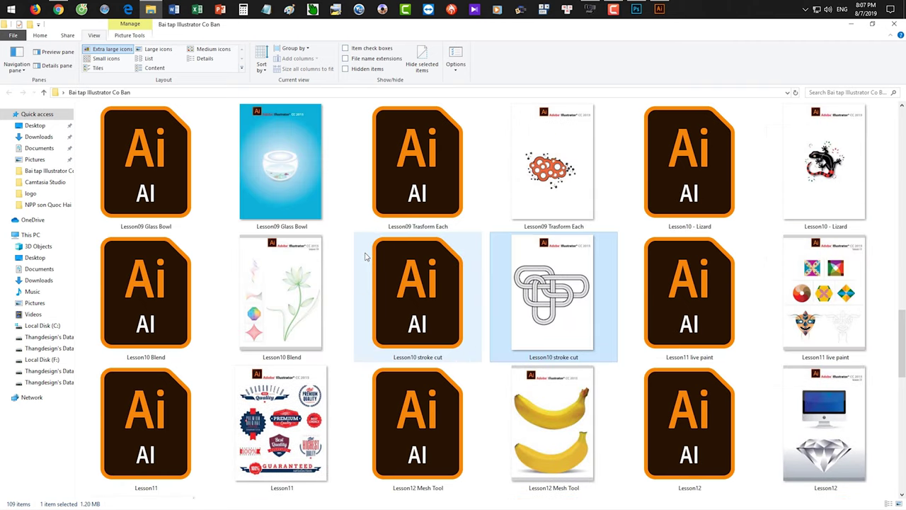
{"action": "scroll", "coordinate": [366, 256], "scroll_direction": "up", "scroll_amount": 3}
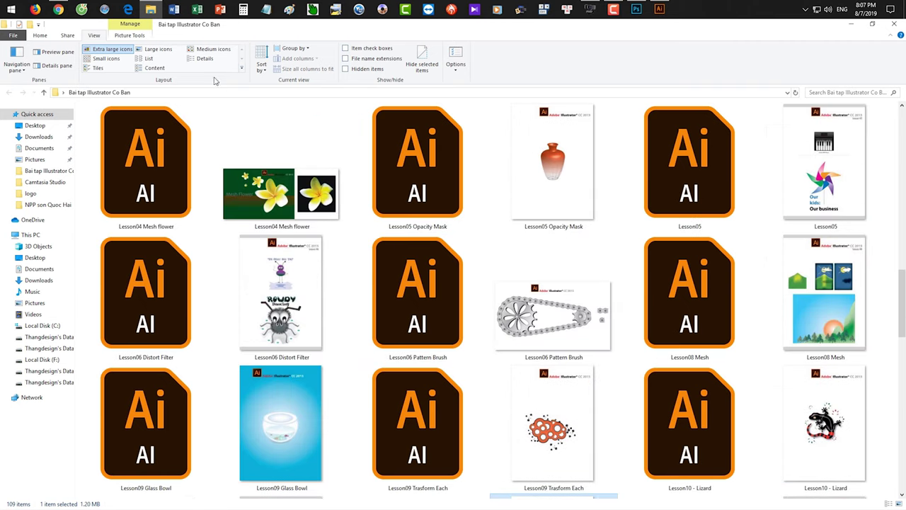
{"action": "left_click", "coordinate": [158, 49]}
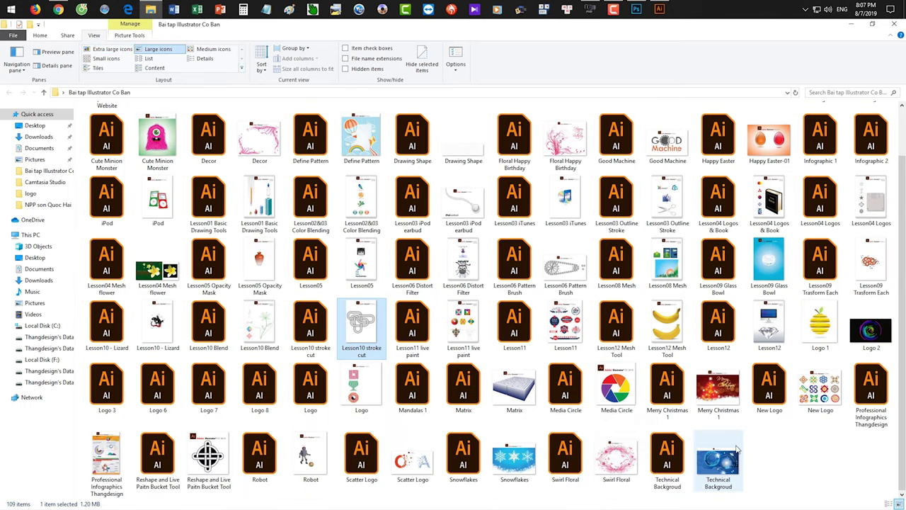
Preview the Lesson08 Mesh image, close it, and open Lesson08 Mesh.ai in Illustrator
{"action": "double_click", "coordinate": [676, 268]}
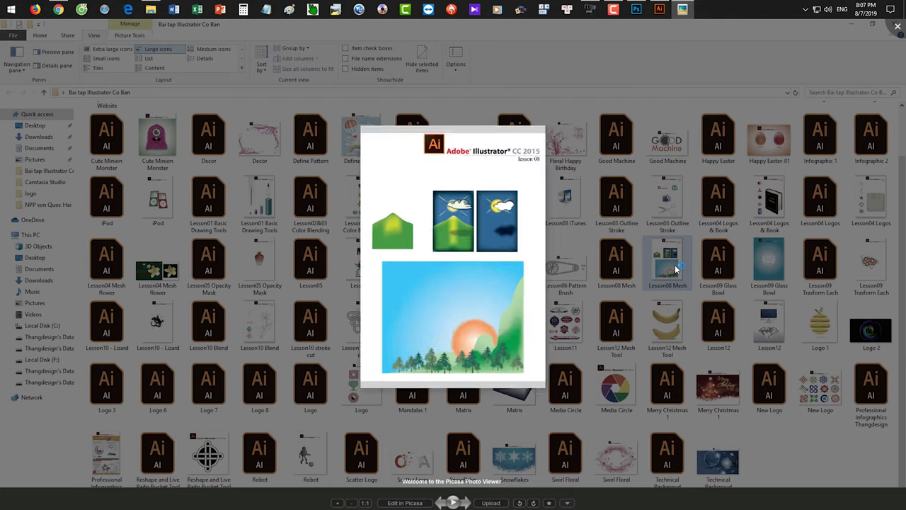
{"action": "scroll", "coordinate": [392, 317], "scroll_direction": "up", "scroll_amount": 3}
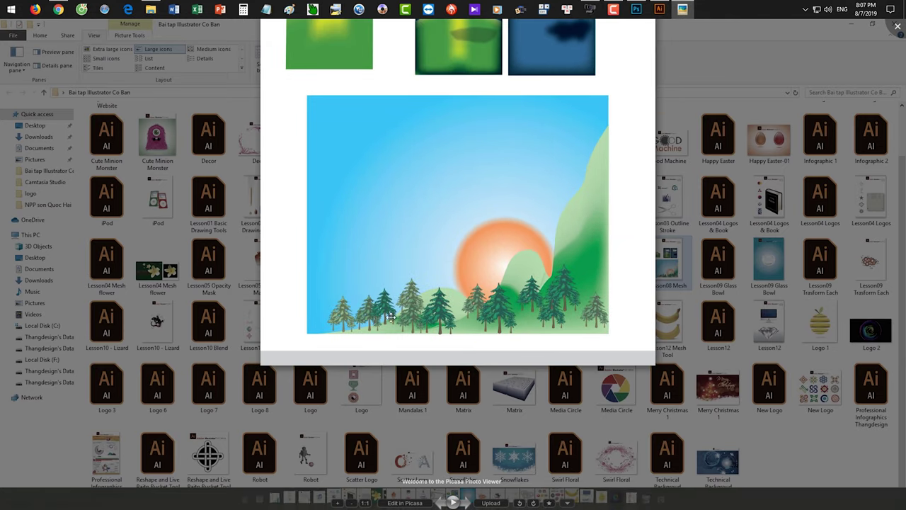
{"action": "left_click", "coordinate": [665, 47]}
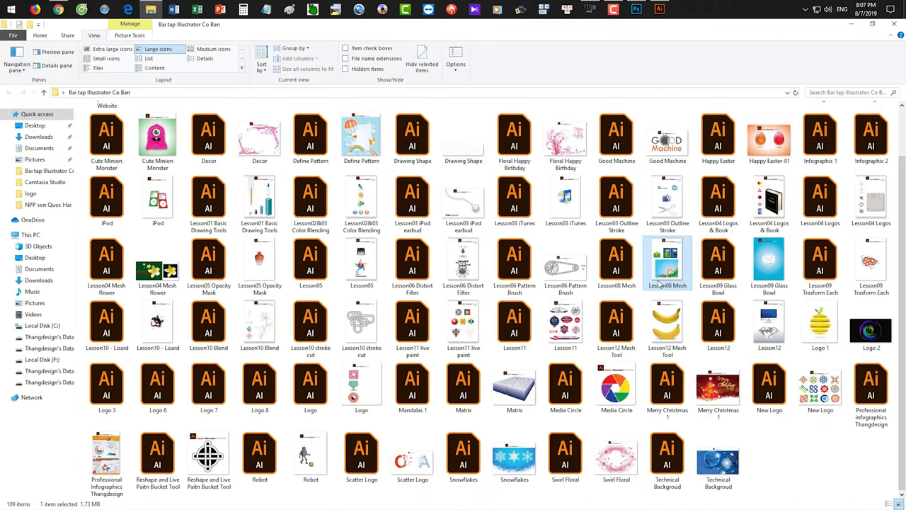
{"action": "double_click", "coordinate": [613, 266]}
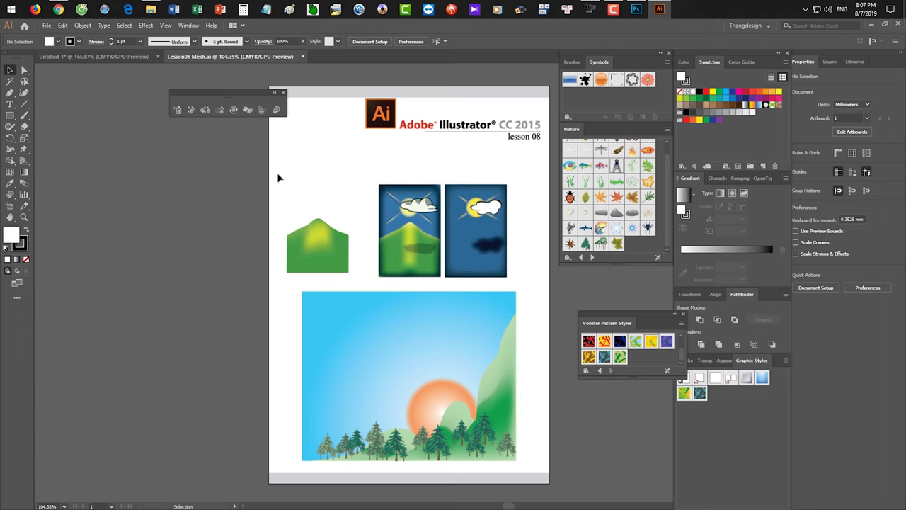
Zoom into the landscape and close the floating Symbolism tools panel
{"action": "scroll", "coordinate": [345, 257], "scroll_direction": "up", "scroll_amount": 5}
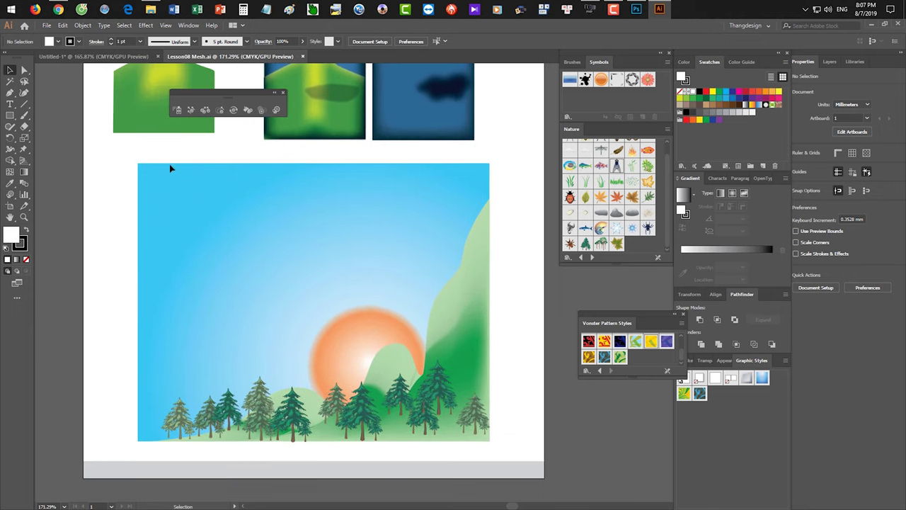
{"action": "scroll", "coordinate": [228, 237], "scroll_direction": "up", "scroll_amount": 3}
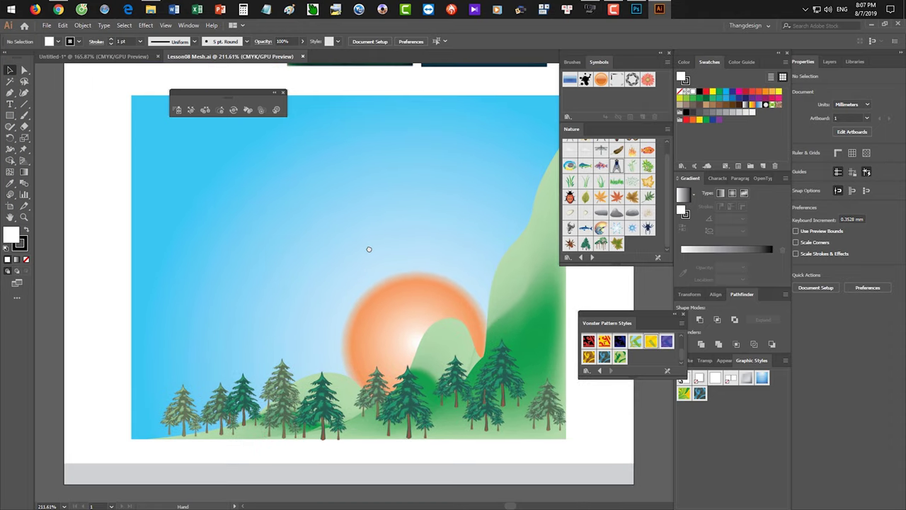
{"action": "left_click_drag", "start_coordinate": [376, 247], "coordinate": [338, 244]}
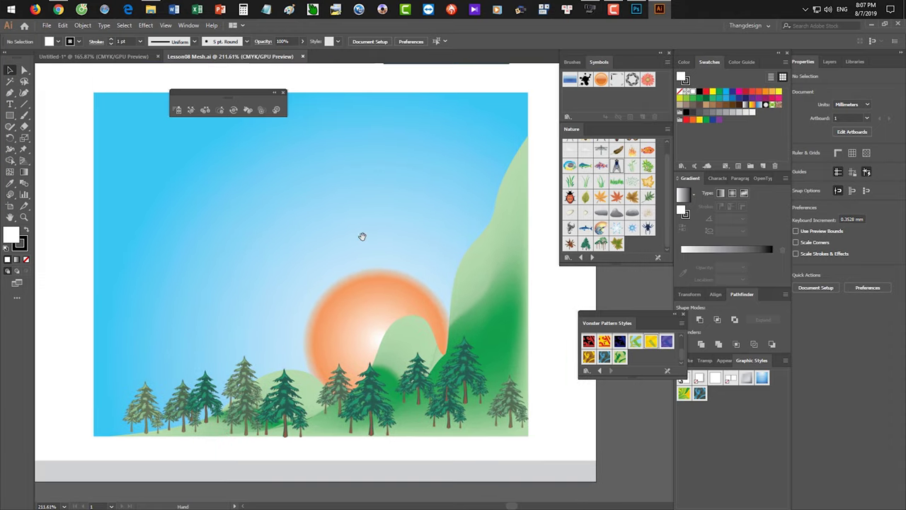
{"action": "left_click", "coordinate": [283, 92]}
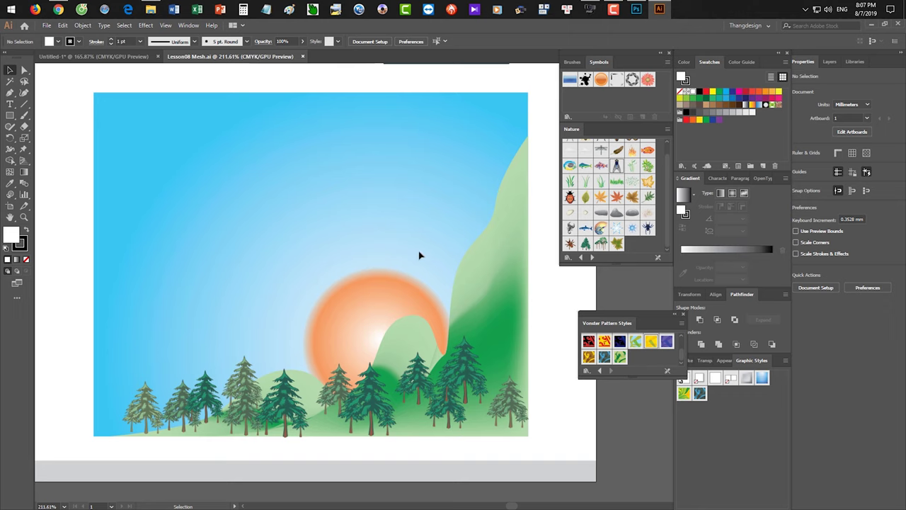
Zoom and pan around the sun and mesh hills to inspect them up close
{"action": "scroll", "coordinate": [395, 303], "scroll_direction": "up", "scroll_amount": 3}
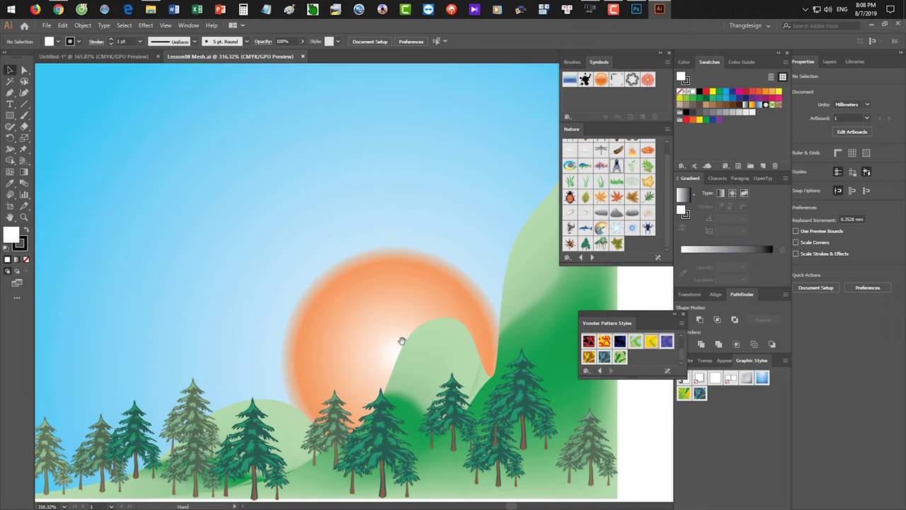
{"action": "scroll", "coordinate": [415, 323], "scroll_direction": "down", "scroll_amount": 2}
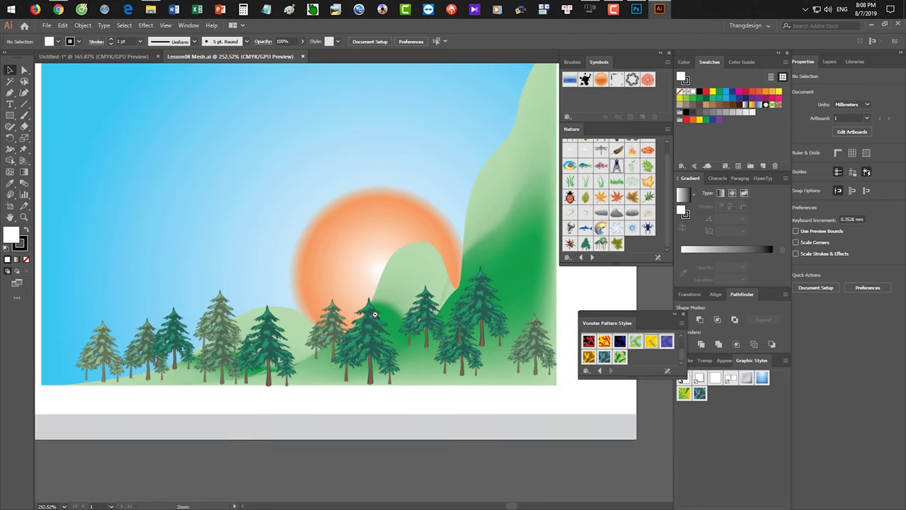
{"action": "left_click_drag", "start_coordinate": [498, 217], "coordinate": [483, 224]}
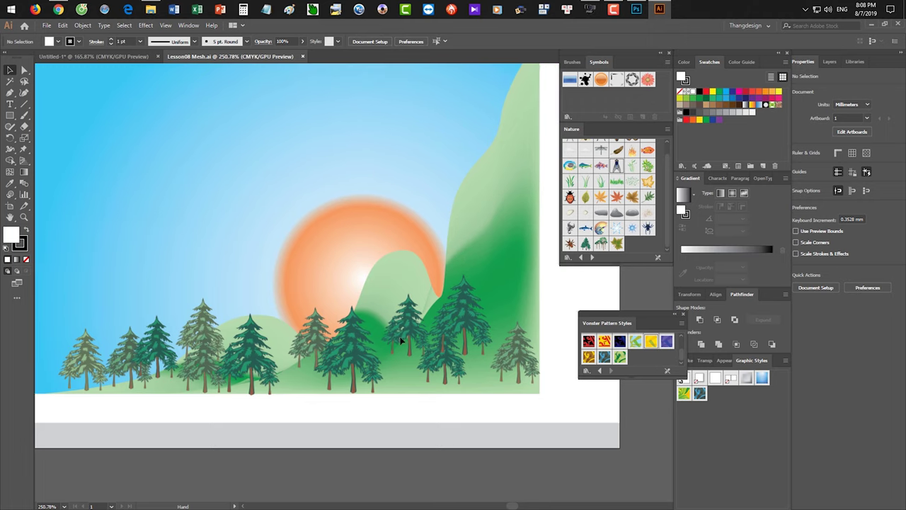
{"action": "scroll", "coordinate": [227, 358], "scroll_direction": "up", "scroll_amount": 2}
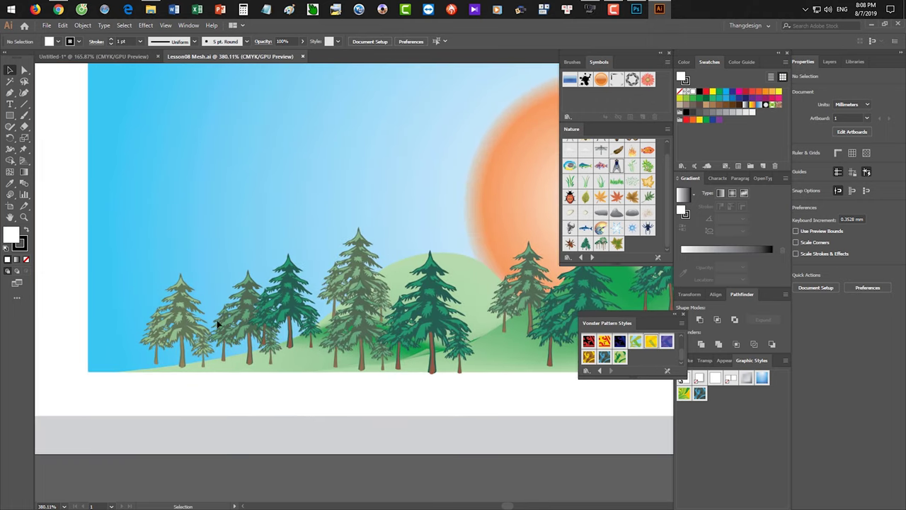
{"action": "scroll", "coordinate": [414, 317], "scroll_direction": "down", "scroll_amount": 2}
{"action": "left_click_drag", "start_coordinate": [430, 268], "coordinate": [394, 297]}
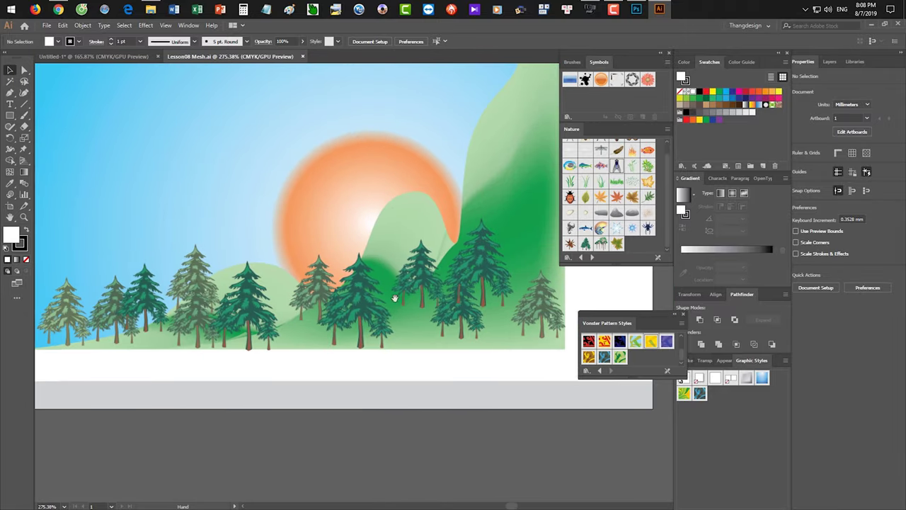
{"action": "scroll", "coordinate": [470, 253], "scroll_direction": "down", "scroll_amount": 2}
{"action": "scroll", "coordinate": [481, 229], "scroll_direction": "up", "scroll_amount": 1}
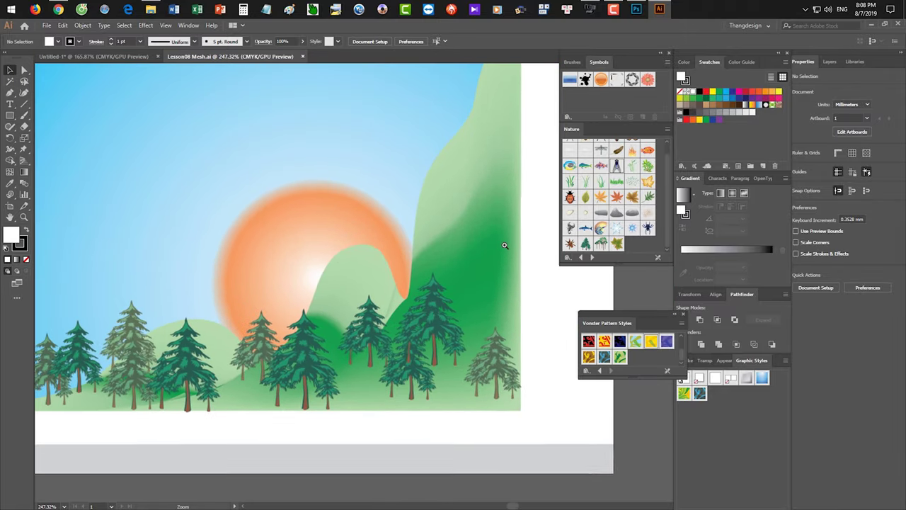
{"action": "scroll", "coordinate": [502, 245], "scroll_direction": "down", "scroll_amount": 2}
{"action": "scroll", "coordinate": [485, 259], "scroll_direction": "down", "scroll_amount": 1}
{"action": "scroll", "coordinate": [429, 253], "scroll_direction": "up", "scroll_amount": 2}
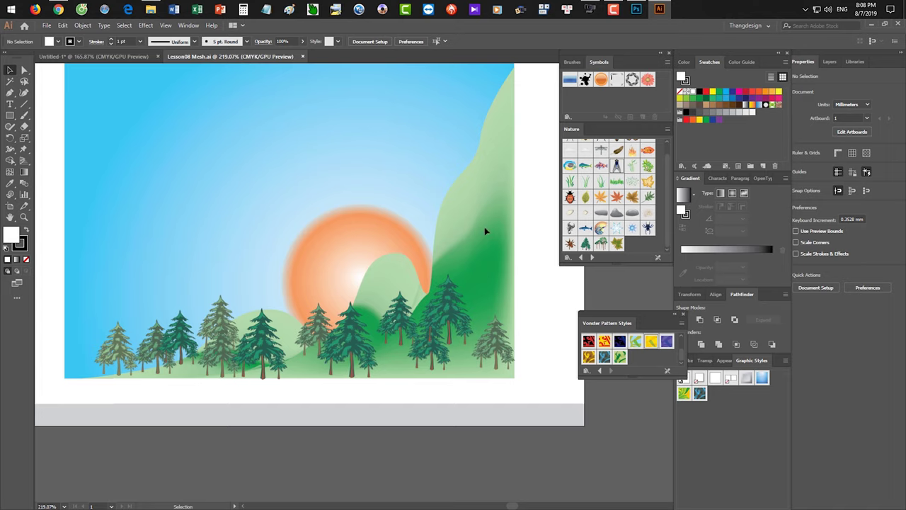
{"action": "scroll", "coordinate": [363, 129], "scroll_direction": "up", "scroll_amount": 2}
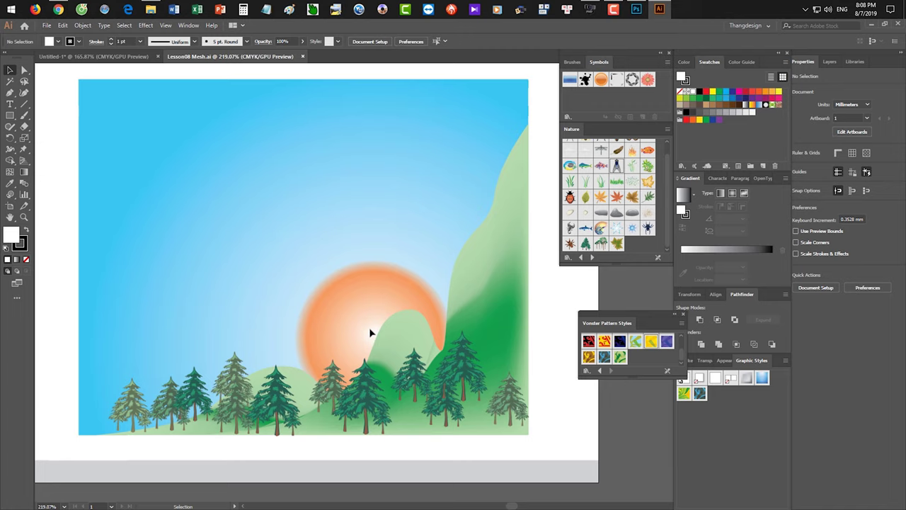
Zoom out and pan to view more of the landscape with its pine trees
{"action": "key", "text": "z"}
{"action": "scroll", "coordinate": [285, 323], "scroll_direction": "down", "scroll_amount": 3}
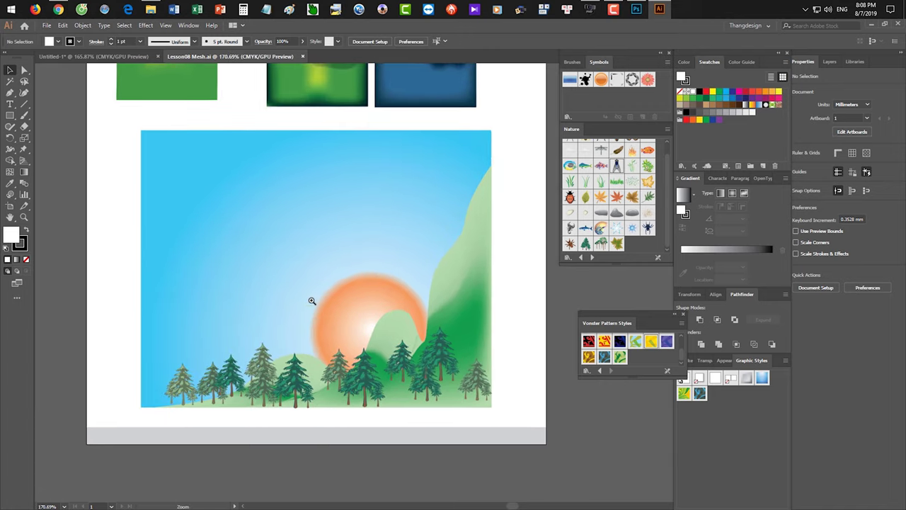
{"action": "scroll", "coordinate": [317, 360], "scroll_direction": "up", "scroll_amount": 4}
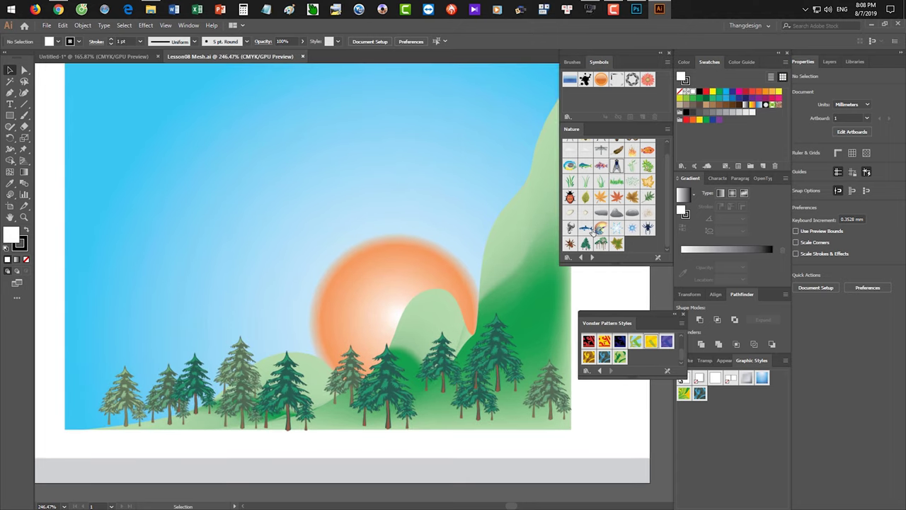
{"action": "scroll", "coordinate": [406, 344], "scroll_direction": "down", "scroll_amount": 2}
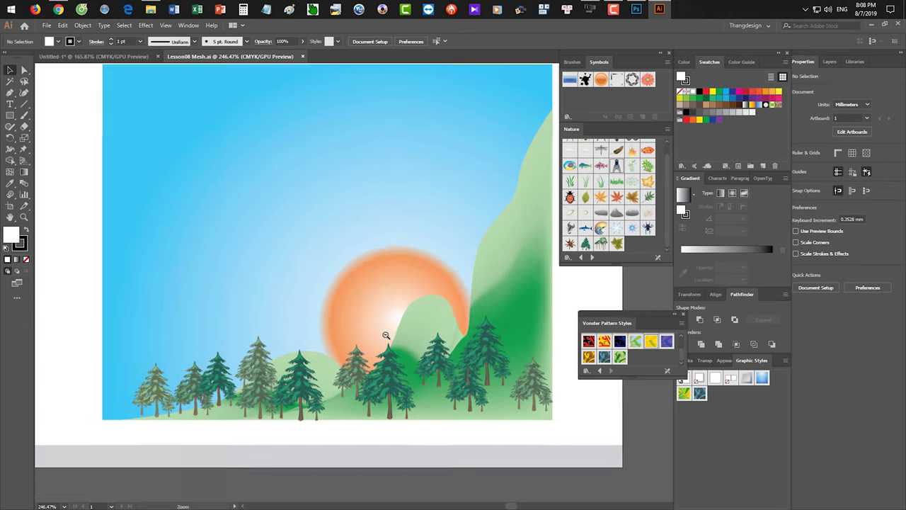
{"action": "left_click_drag", "start_coordinate": [404, 318], "coordinate": [373, 323]}
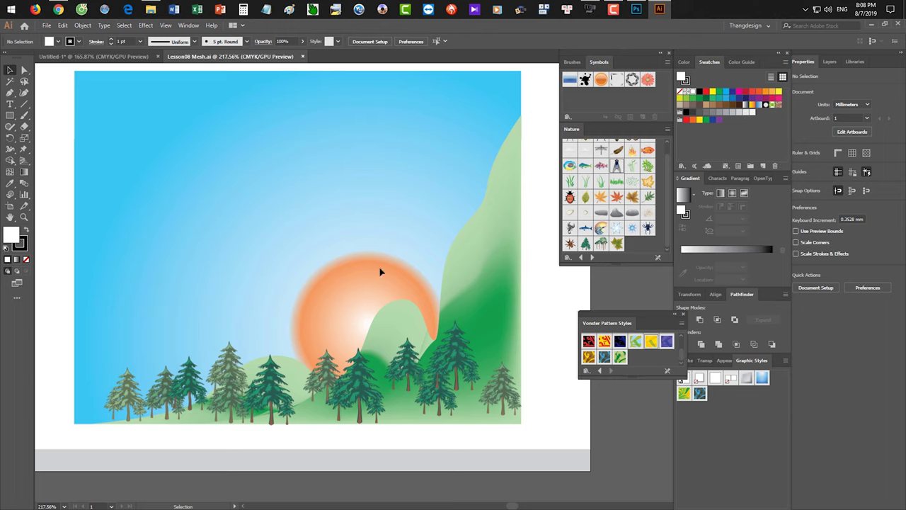
{"action": "left_click", "coordinate": [592, 10]}
{"action": "left_click", "coordinate": [593, 10]}
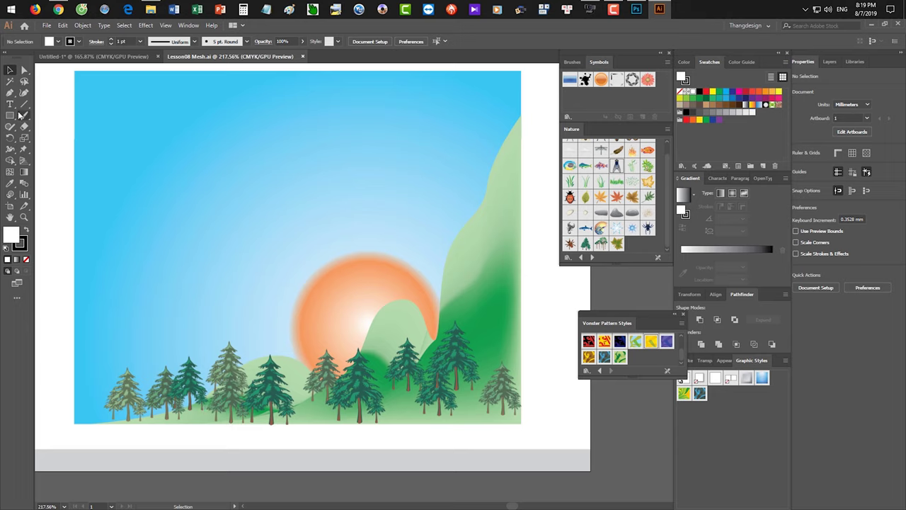
Draw a circle in the upper-left sky with no outline and give it a gradient fill
{"action": "left_click_drag", "start_coordinate": [9, 115], "coordinate": [52, 139]}
{"action": "mouse_move", "coordinate": [217, 187]}
{"action": "left_mouse_down"}
{"action": "mouse_move", "coordinate": [265, 192]}
{"action": "mouse_move", "coordinate": [263, 201]}
{"action": "left_mouse_up"}
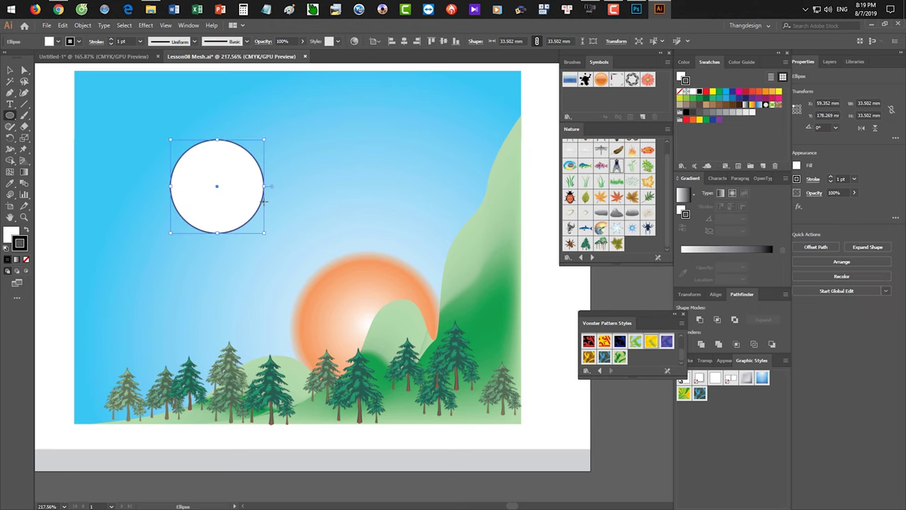
{"action": "key", "text": "slash"}
{"action": "key", "text": "x"}
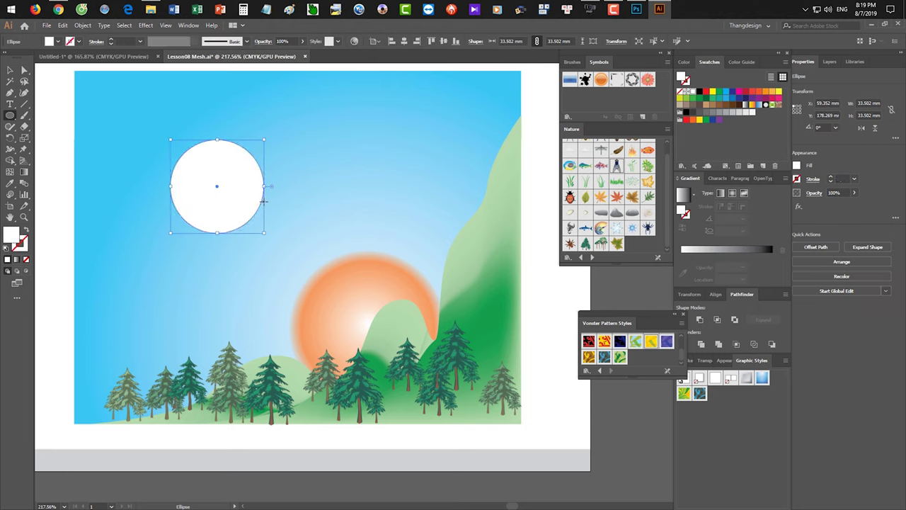
{"action": "key", "text": "v"}
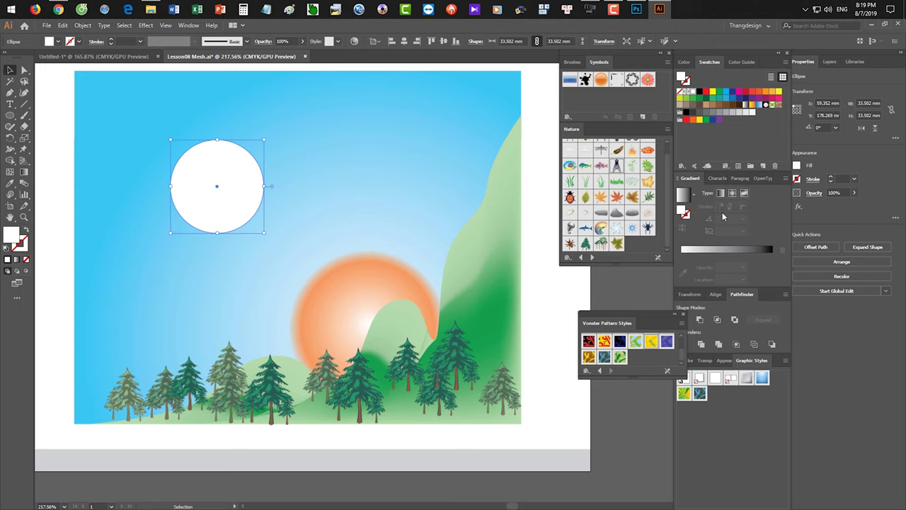
{"action": "left_click", "coordinate": [732, 193]}
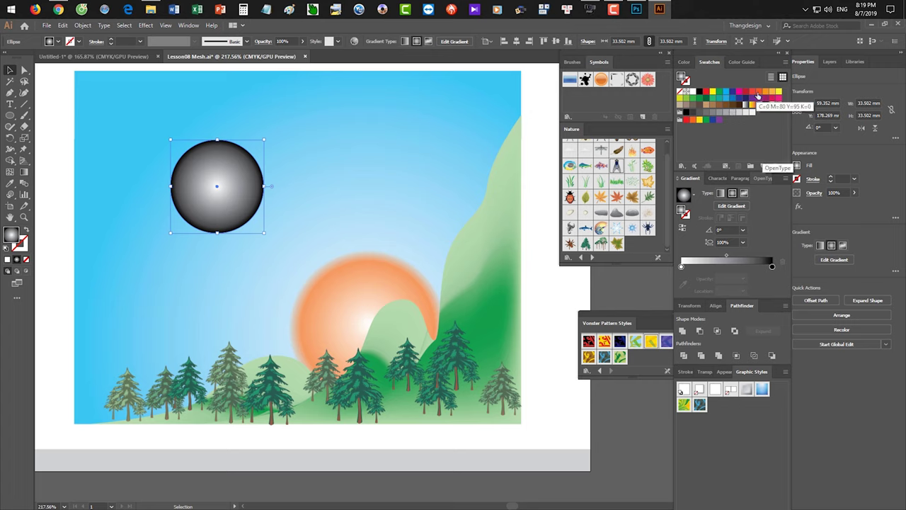
Make the gradient's outer stop orange and lower its magenta to lighten it
{"action": "left_click_drag", "start_coordinate": [757, 96], "coordinate": [771, 267]}
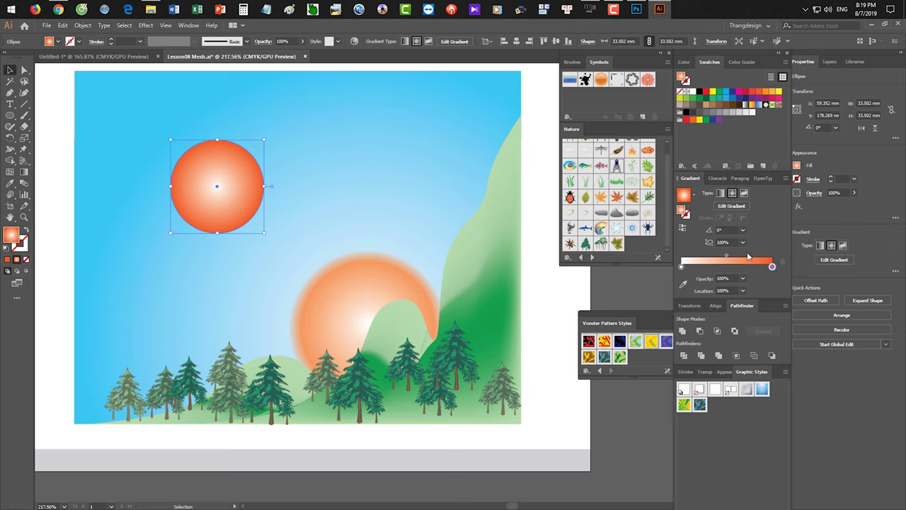
{"action": "double_click", "coordinate": [772, 266]}
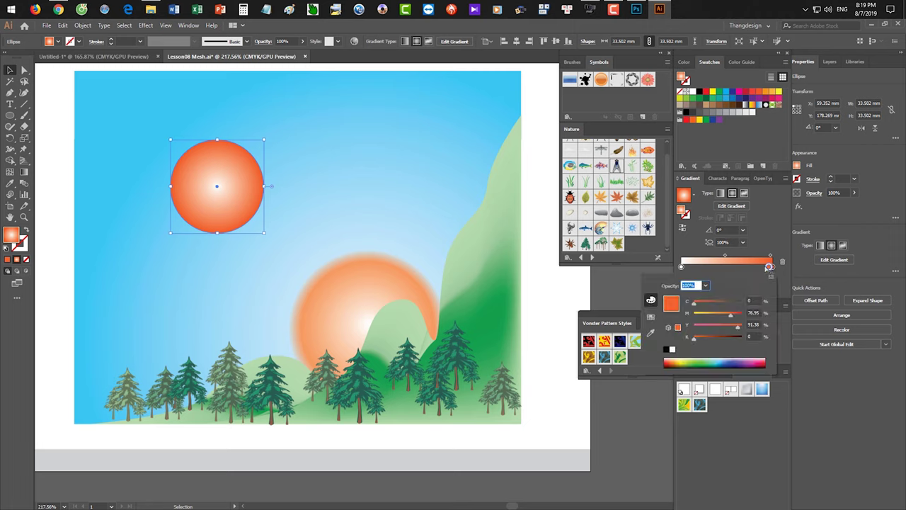
{"action": "left_click", "coordinate": [759, 248]}
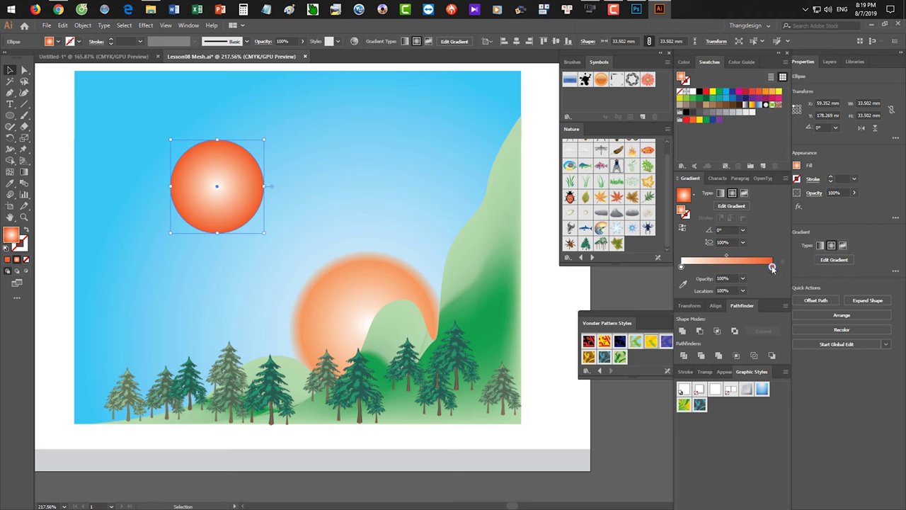
{"action": "double_click", "coordinate": [771, 266]}
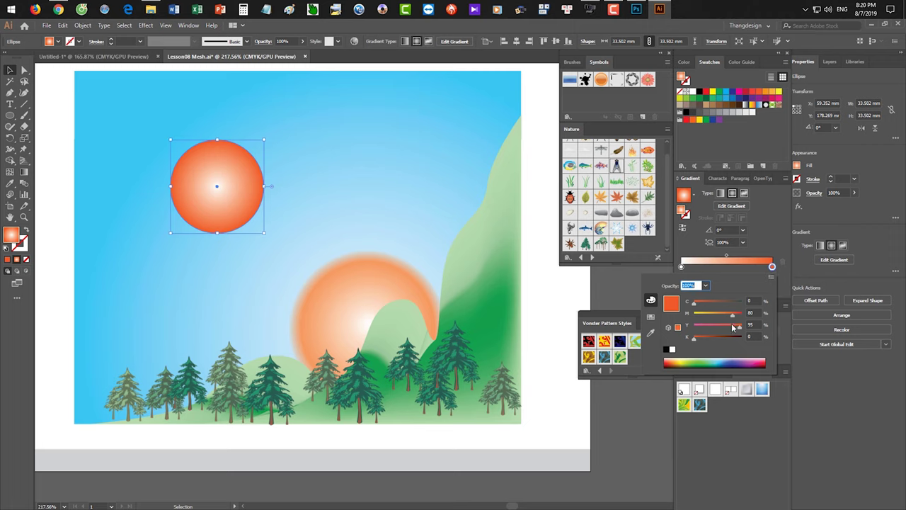
{"action": "left_click_drag", "start_coordinate": [727, 314], "coordinate": [723, 318]}
{"action": "left_click", "coordinate": [764, 255]}
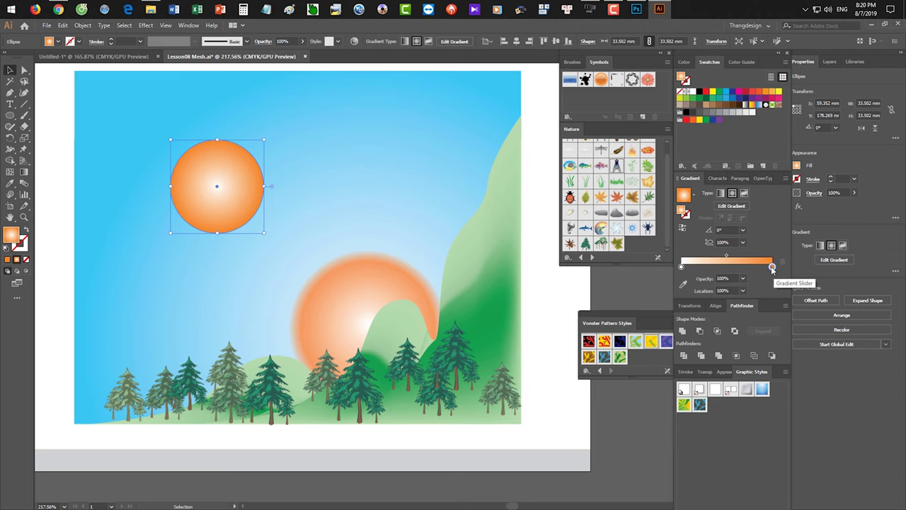
Move the orange end stop slightly inward, undoing an accidentally added stop
{"action": "left_click_drag", "start_coordinate": [771, 268], "coordinate": [766, 267]}
{"action": "key", "text": "super"}
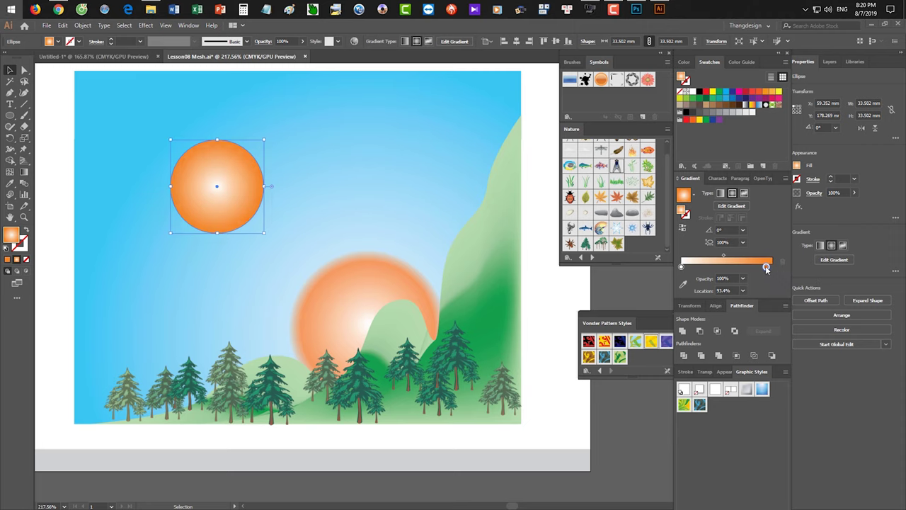
{"action": "left_click", "coordinate": [742, 267]}
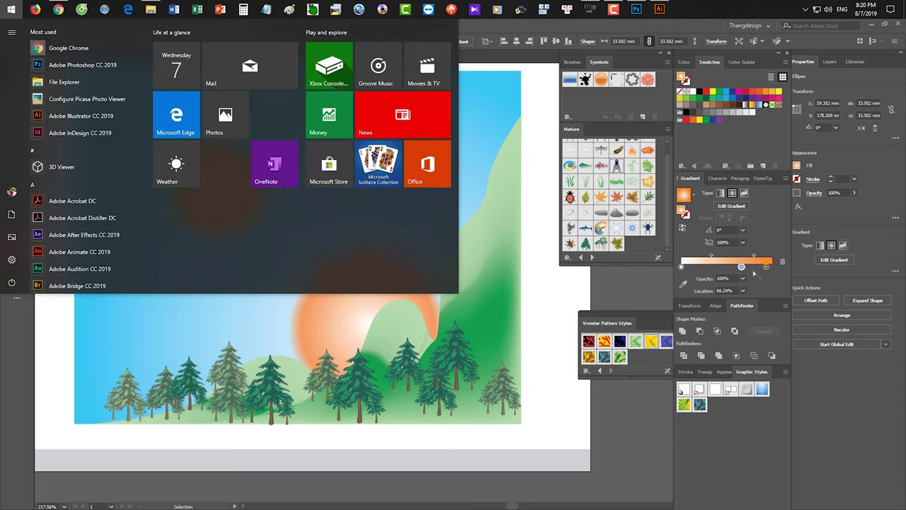
{"action": "left_click", "coordinate": [519, 128]}
{"action": "key", "text": "ctrl+z"}
{"action": "key", "text": "ctrl+z"}
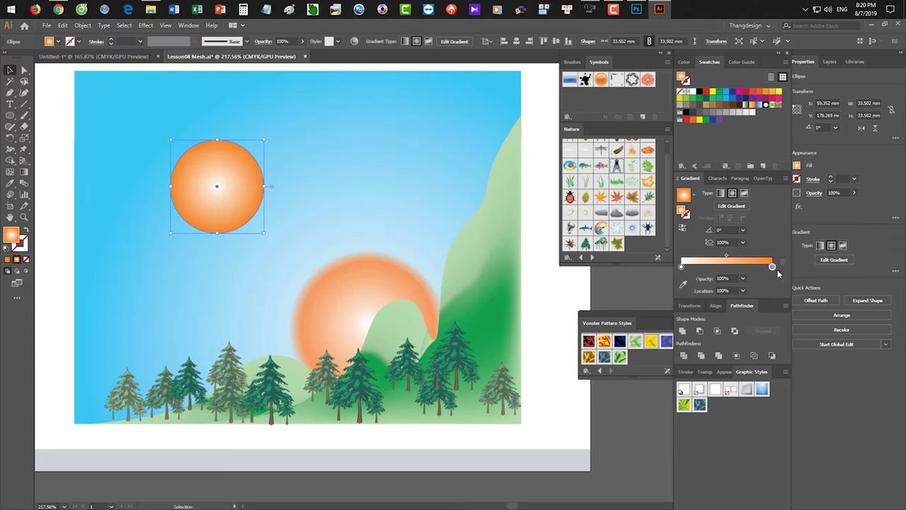
{"action": "mouse_move", "coordinate": [772, 267]}
{"action": "left_mouse_down"}
{"action": "mouse_move", "coordinate": [746, 268]}
{"action": "mouse_move", "coordinate": [775, 269]}
{"action": "mouse_move", "coordinate": [751, 265]}
{"action": "mouse_move", "coordinate": [763, 272]}
{"action": "left_mouse_up"}
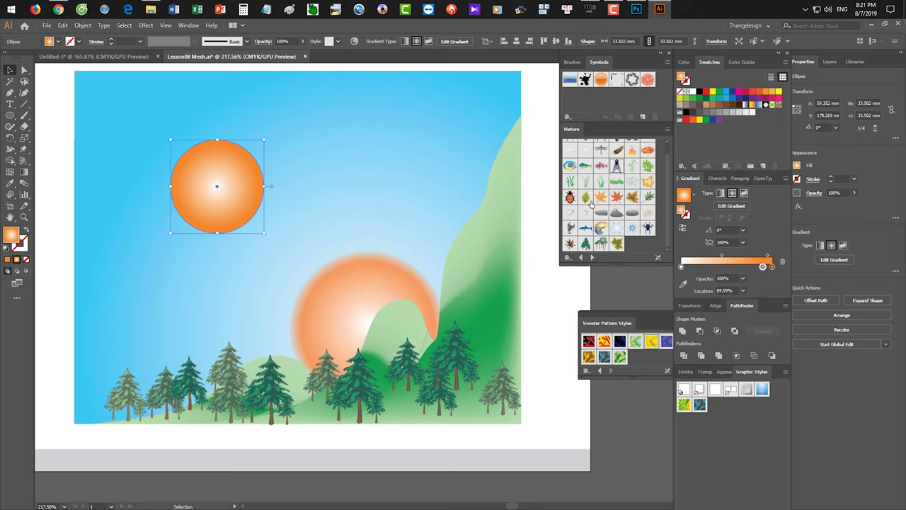
Nudge the orange stop further inward and lower its magenta for a lighter orange
{"action": "left_click_drag", "start_coordinate": [763, 266], "coordinate": [761, 270]}
{"action": "double_click", "coordinate": [761, 266]}
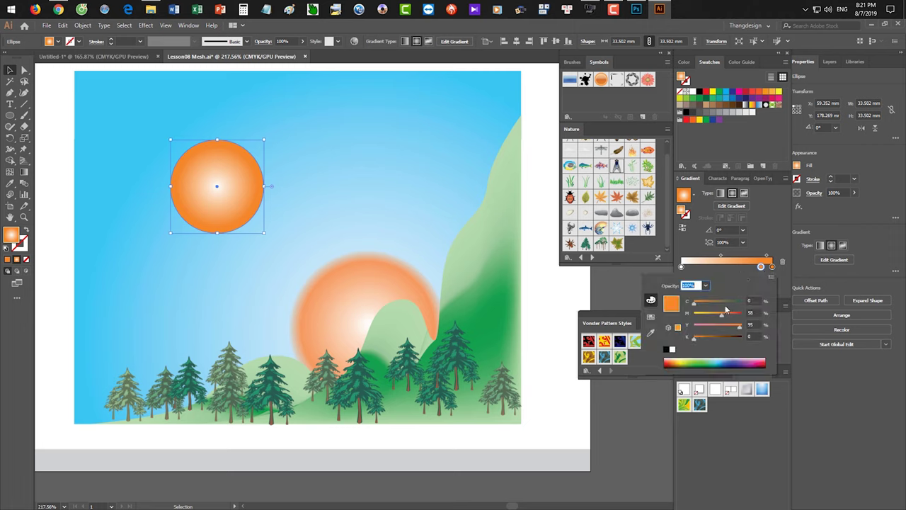
{"action": "left_click_drag", "start_coordinate": [723, 319], "coordinate": [719, 319]}
{"action": "left_click", "coordinate": [775, 265]}
Add an extra orange stop at the gradient's outer end and reposition the stops inward
{"action": "left_click", "coordinate": [772, 266]}
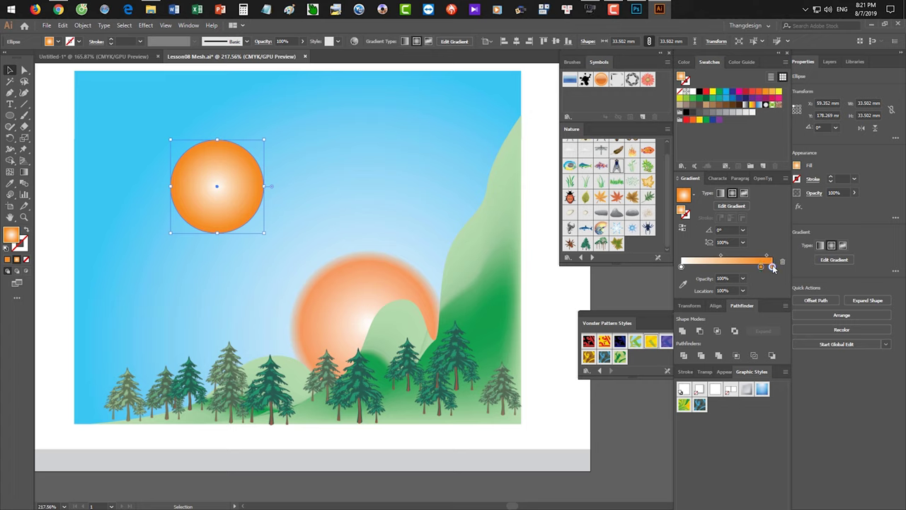
{"action": "left_click_drag", "start_coordinate": [760, 266], "coordinate": [766, 269]}
{"action": "left_click_drag", "start_coordinate": [767, 268], "coordinate": [765, 272]}
{"action": "left_click", "coordinate": [325, 205]}
{"action": "left_click", "coordinate": [244, 190]}
{"action": "left_click_drag", "start_coordinate": [759, 267], "coordinate": [764, 270]}
{"action": "left_click", "coordinate": [771, 266]}
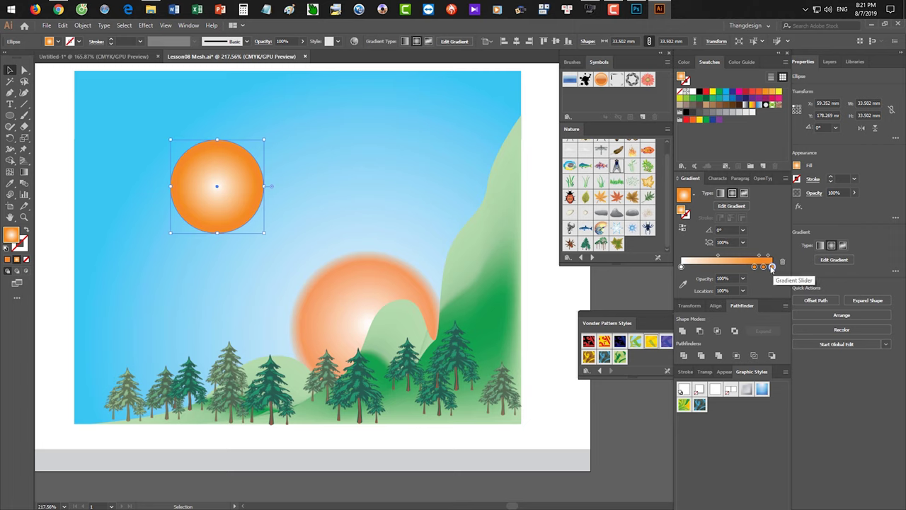
{"action": "left_click", "coordinate": [743, 290]}
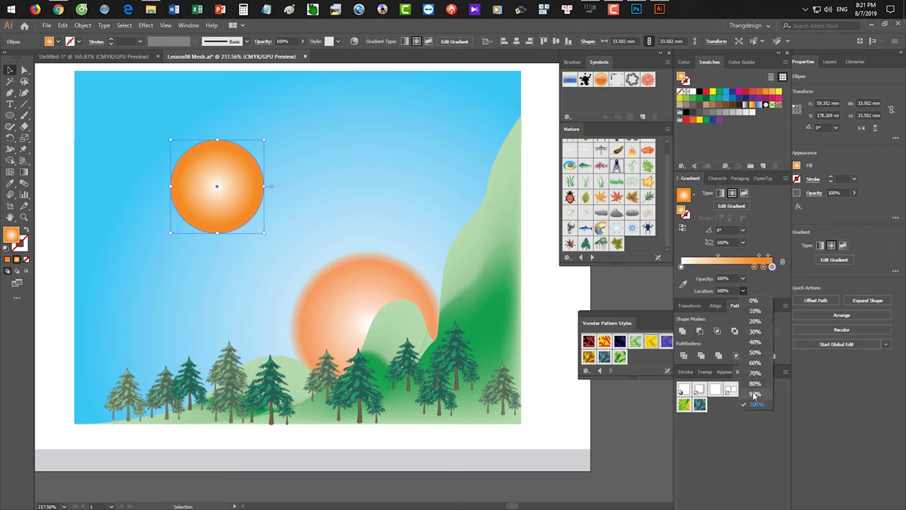
Place the outer gradient stops at 90% location
{"action": "left_click", "coordinate": [753, 394]}
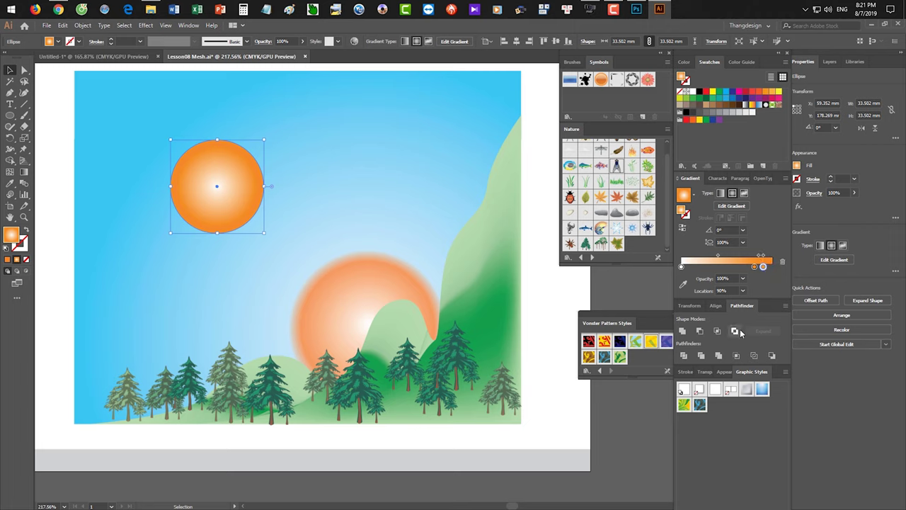
{"action": "left_click", "coordinate": [772, 267]}
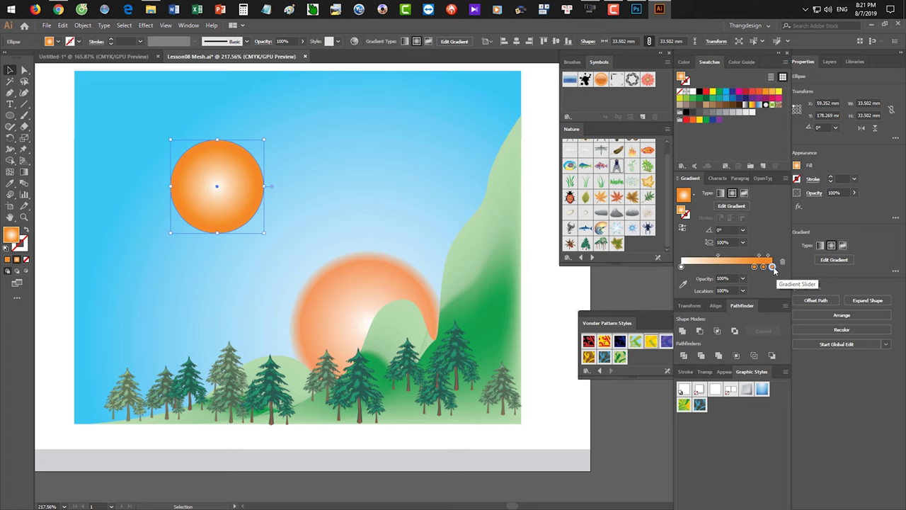
{"action": "left_click", "coordinate": [743, 291]}
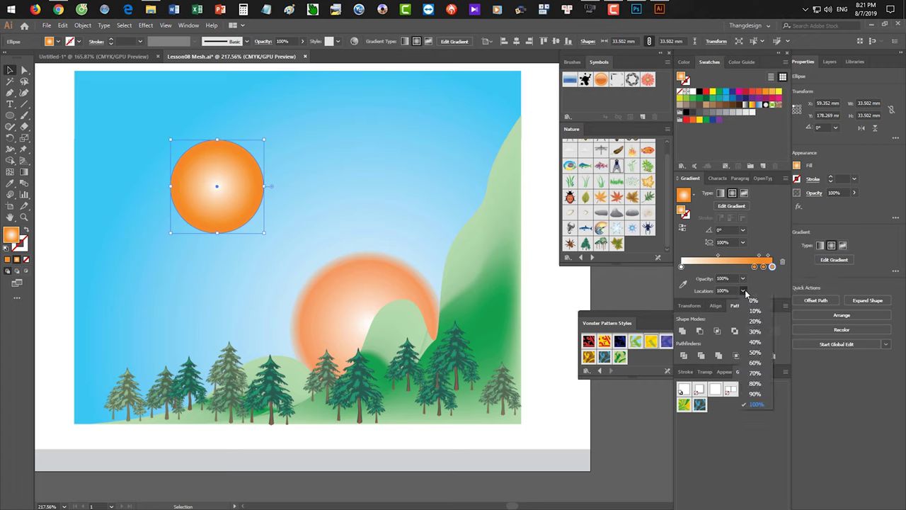
{"action": "left_click", "coordinate": [754, 394]}
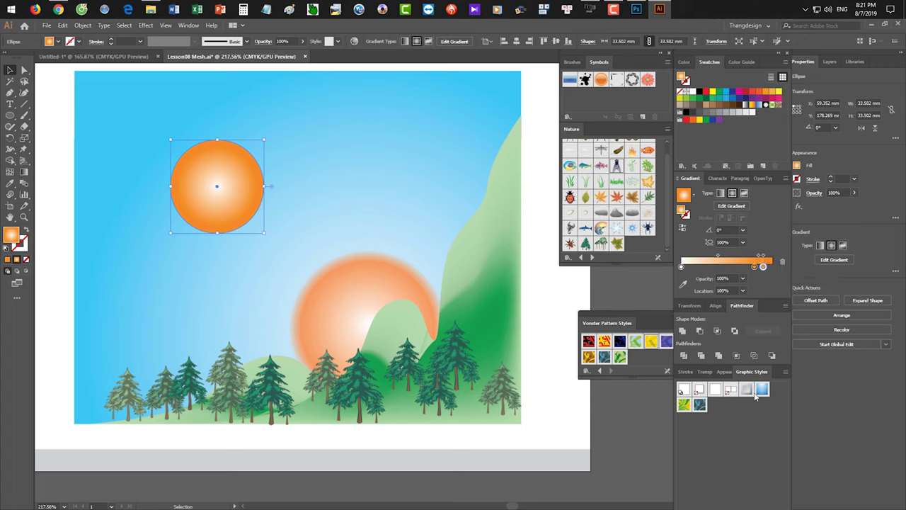
Try the stop's opacity at 90%, then restore it to 100%
{"action": "left_click", "coordinate": [742, 279]}
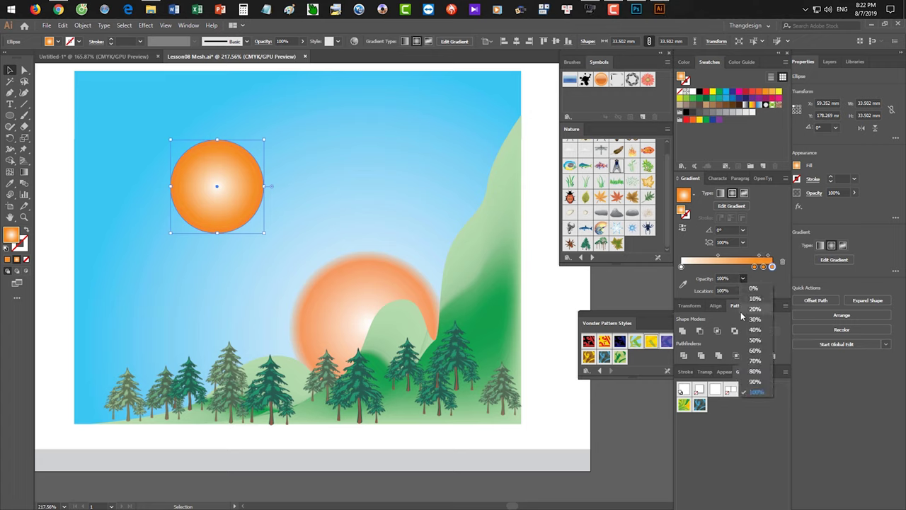
{"action": "left_click", "coordinate": [750, 382]}
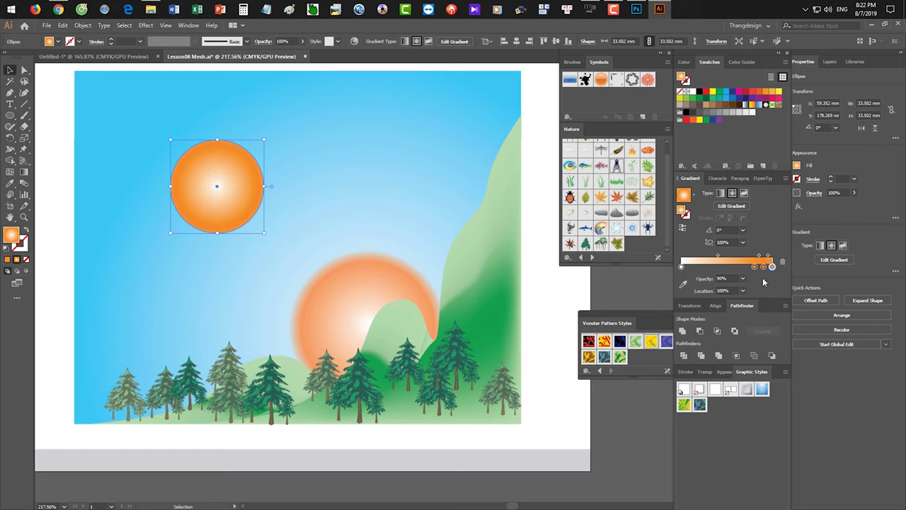
{"action": "left_click", "coordinate": [57, 95]}
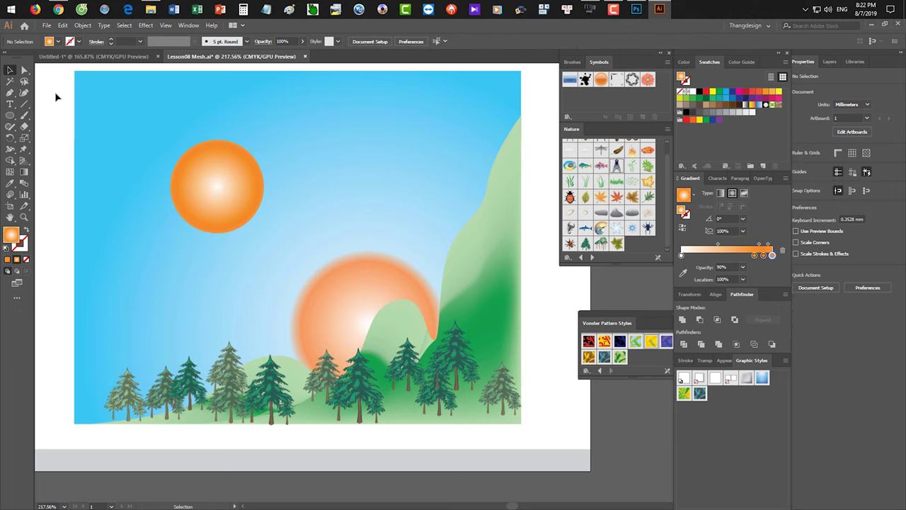
{"action": "left_click", "coordinate": [225, 157]}
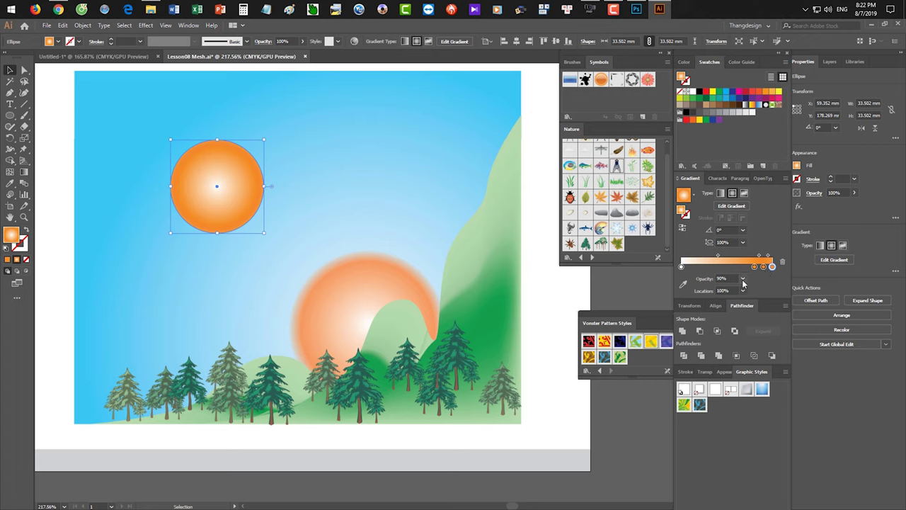
{"action": "left_click", "coordinate": [742, 278]}
{"action": "left_click", "coordinate": [754, 393]}
Raise the 90% stop's magenta to 64 and shift the colour midpoint left
{"action": "left_click", "coordinate": [763, 266]}
{"action": "double_click", "coordinate": [764, 267]}
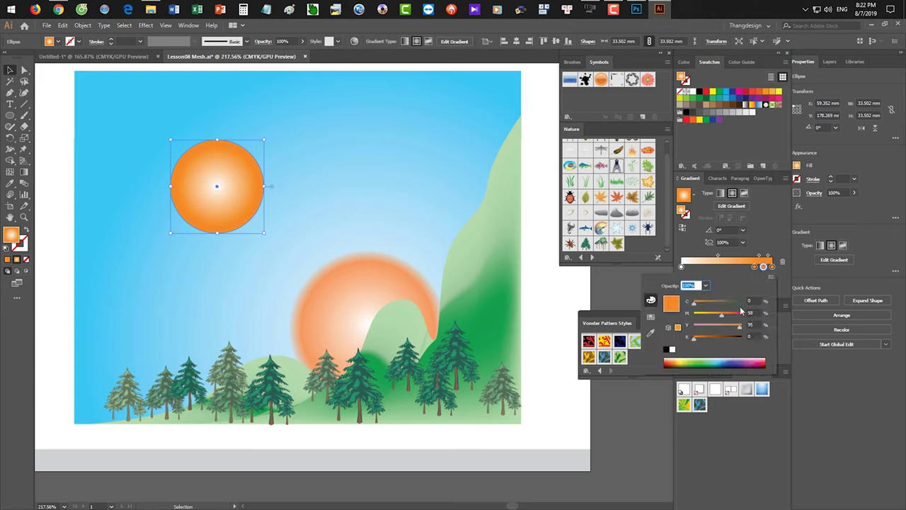
{"action": "left_click_drag", "start_coordinate": [724, 318], "coordinate": [726, 319]}
{"action": "left_click", "coordinate": [771, 243]}
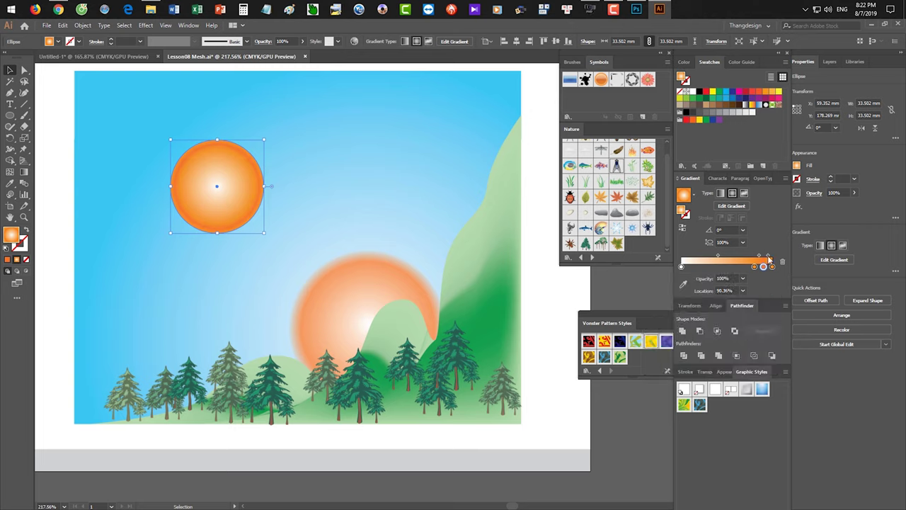
{"action": "left_click", "coordinate": [764, 255]}
{"action": "mouse_move", "coordinate": [766, 258]}
{"action": "left_mouse_down"}
{"action": "mouse_move", "coordinate": [773, 260]}
{"action": "mouse_move", "coordinate": [760, 257]}
{"action": "left_mouse_up"}
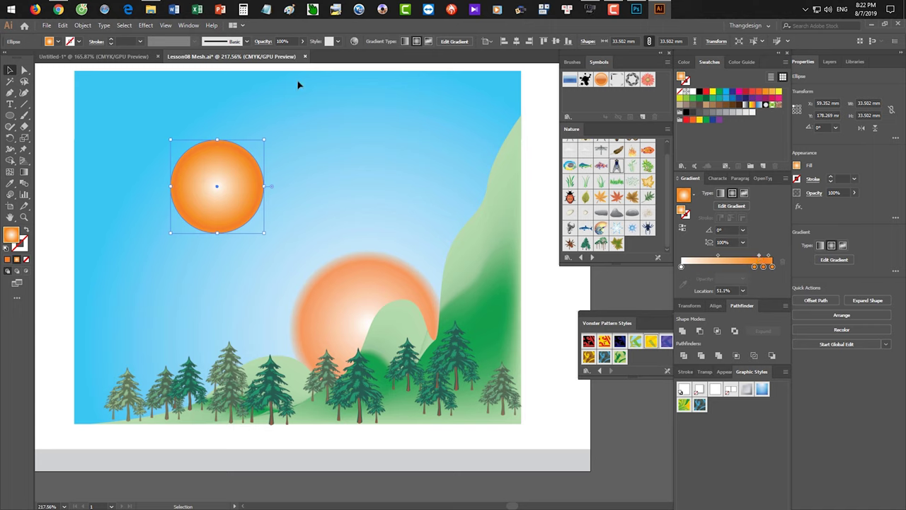
{"action": "left_click", "coordinate": [140, 26]}
Apply a Gaussian Blur of about 20.9 pixels to the sun with Preview on
{"action": "mouse_move", "coordinate": [191, 183]}
{"action": "left_click", "coordinate": [272, 185]}
{"action": "left_click", "coordinate": [407, 279]}
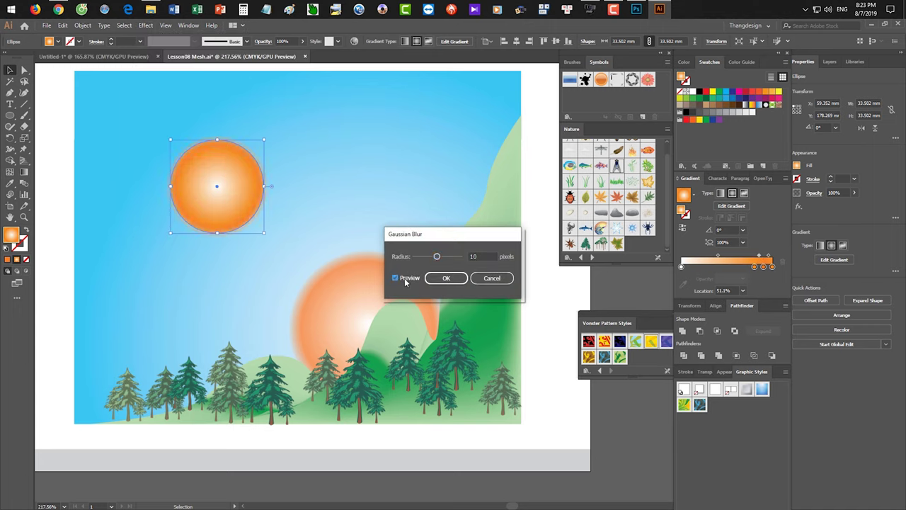
{"action": "left_click_drag", "start_coordinate": [437, 257], "coordinate": [439, 259]}
{"action": "left_click", "coordinate": [443, 280]}
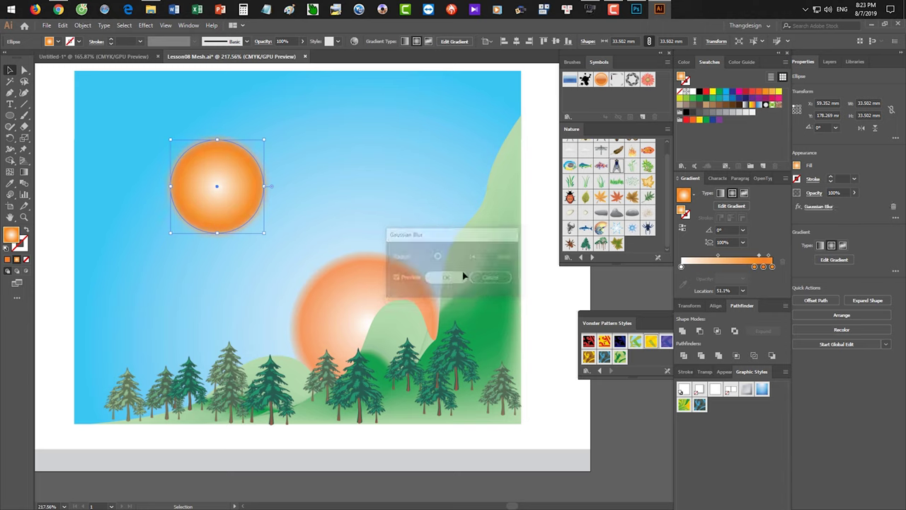
Enlarge the blurred sun circle slightly and deselect it
{"action": "left_click", "coordinate": [542, 276]}
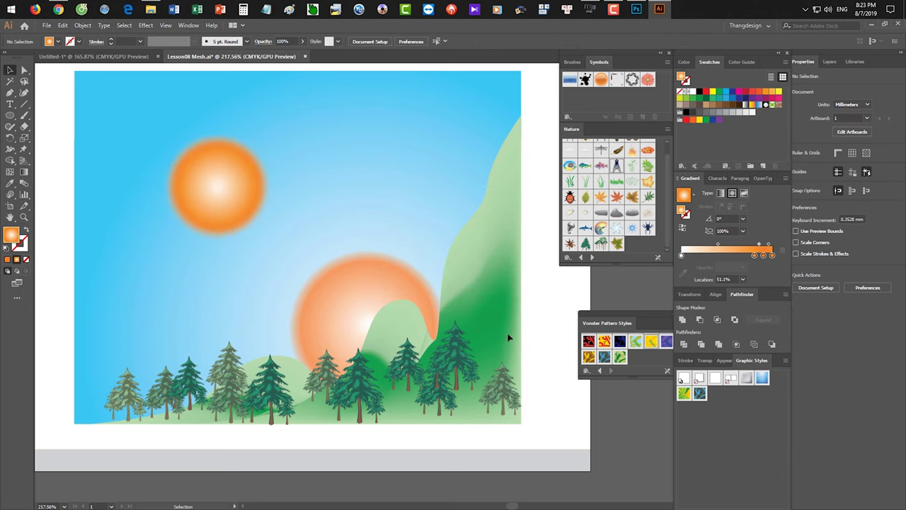
{"action": "left_click", "coordinate": [233, 180]}
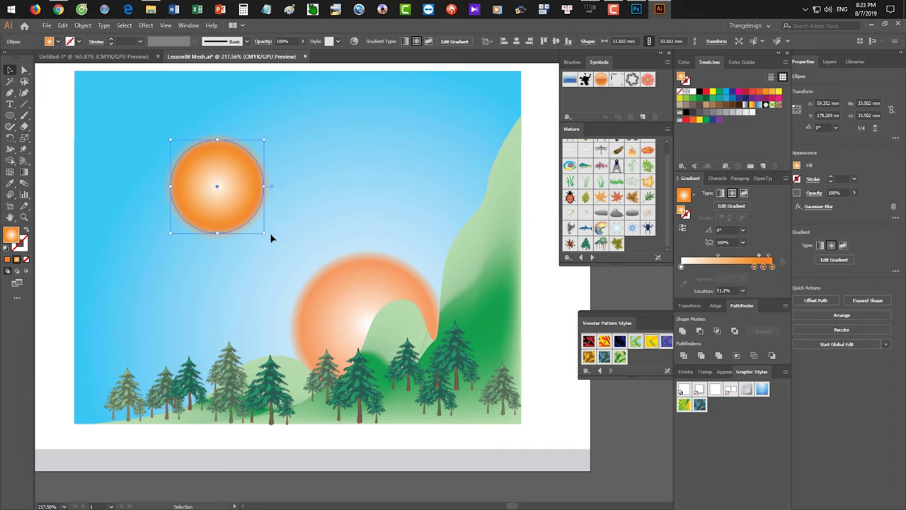
{"action": "left_click_drag", "start_coordinate": [263, 232], "coordinate": [282, 250]}
{"action": "left_click", "coordinate": [586, 431]}
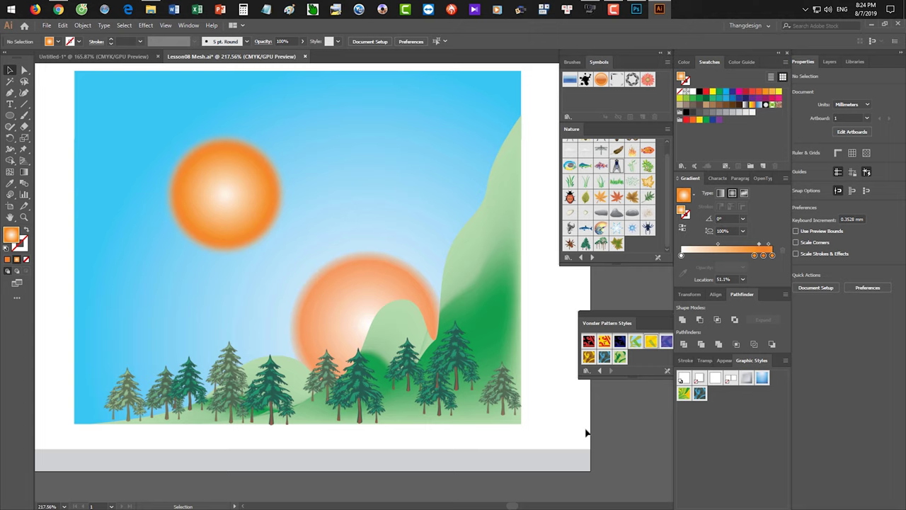
Select the upper orange sun ellipse in Lesson08 Mesh.ai
{"action": "left_click", "coordinate": [274, 223]}
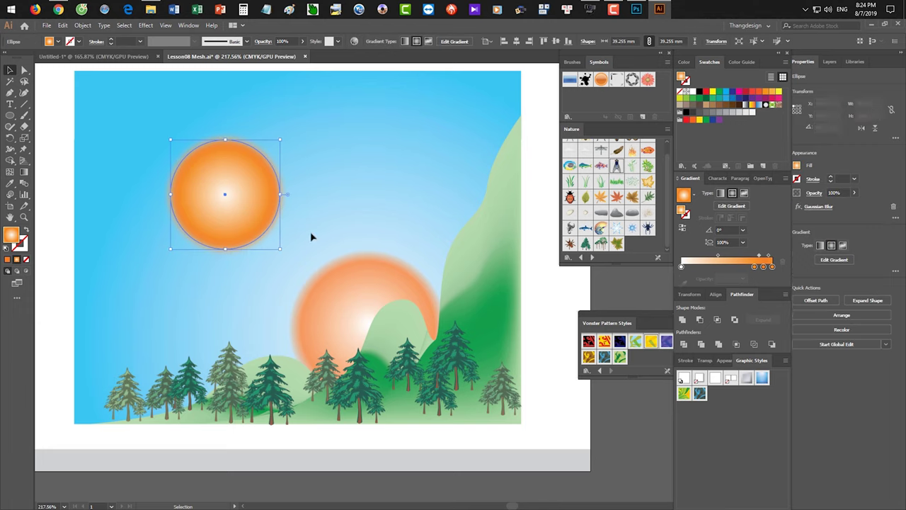
Draw a small red-filled rectangle below the artboard
{"action": "left_click", "coordinate": [543, 409]}
{"action": "scroll", "coordinate": [418, 390], "scroll_direction": "down", "scroll_amount": 5}
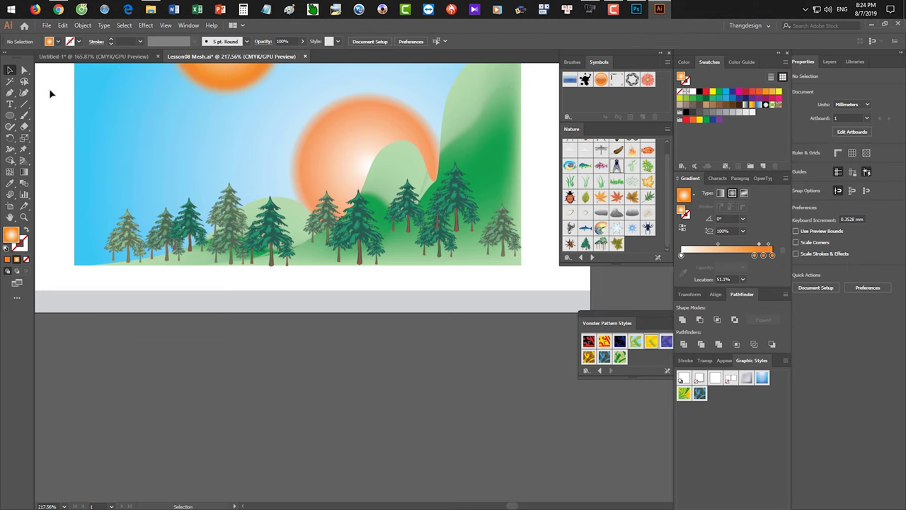
{"action": "mouse_move", "coordinate": [10, 115]}
{"action": "left_mouse_down"}
{"action": "mouse_move", "coordinate": [51, 127]}
{"action": "mouse_move", "coordinate": [51, 118]}
{"action": "left_mouse_up"}
{"action": "mouse_move", "coordinate": [239, 368]}
{"action": "left_mouse_down"}
{"action": "mouse_move", "coordinate": [270, 382]}
{"action": "mouse_move", "coordinate": [263, 387]}
{"action": "left_mouse_up"}
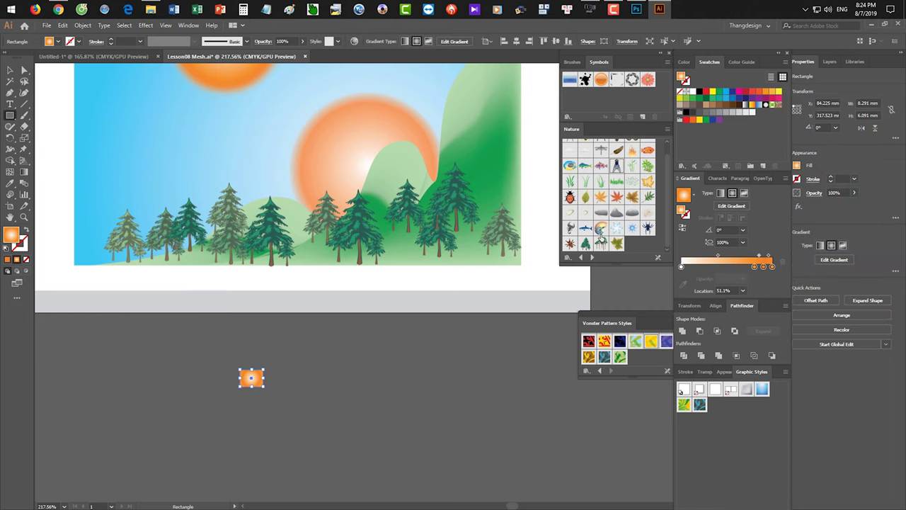
{"action": "left_click", "coordinate": [686, 119]}
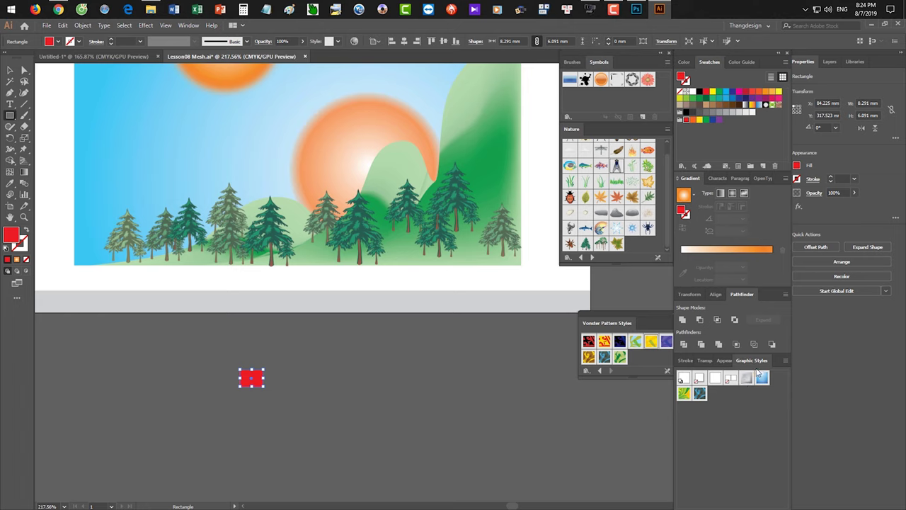
Browse to the Additive graphic style library and apply Rotate Copy Small to the rectangle
{"action": "left_click", "coordinate": [600, 371]}
{"action": "left_click", "coordinate": [600, 371]}
{"action": "left_click", "coordinate": [600, 371]}
{"action": "left_click", "coordinate": [600, 371]}
{"action": "left_click", "coordinate": [600, 371]}
{"action": "left_click", "coordinate": [601, 371]}
{"action": "left_click", "coordinate": [601, 371]}
{"action": "left_click", "coordinate": [600, 371]}
{"action": "left_click_drag", "start_coordinate": [611, 376], "coordinate": [611, 453]}
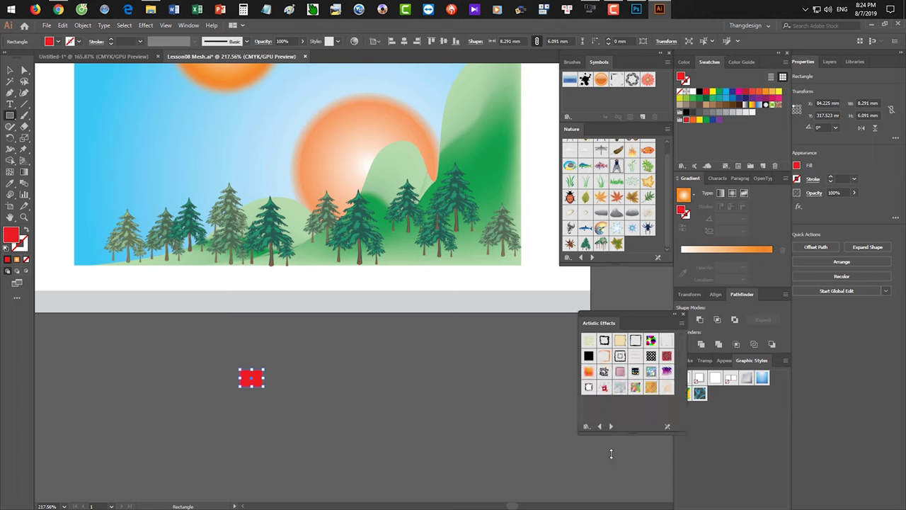
{"action": "left_click", "coordinate": [599, 455]}
{"action": "left_click", "coordinate": [599, 455]}
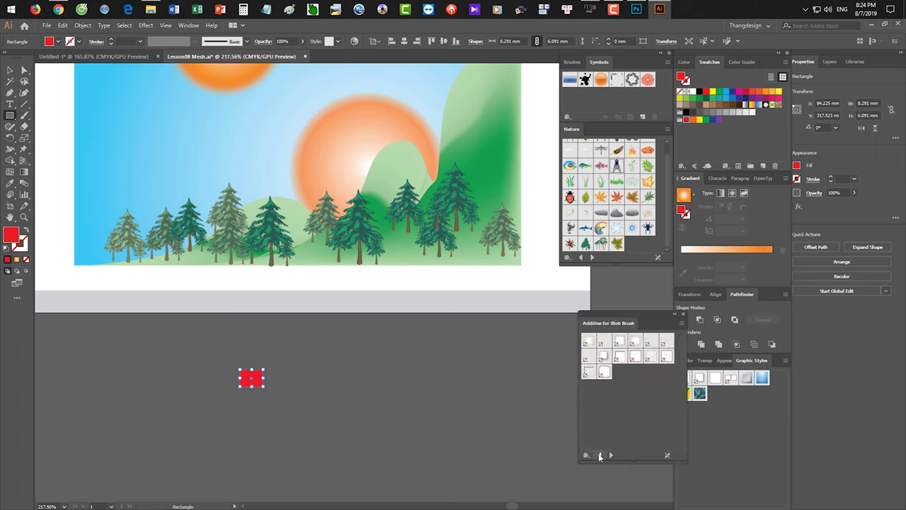
{"action": "left_click", "coordinate": [600, 455]}
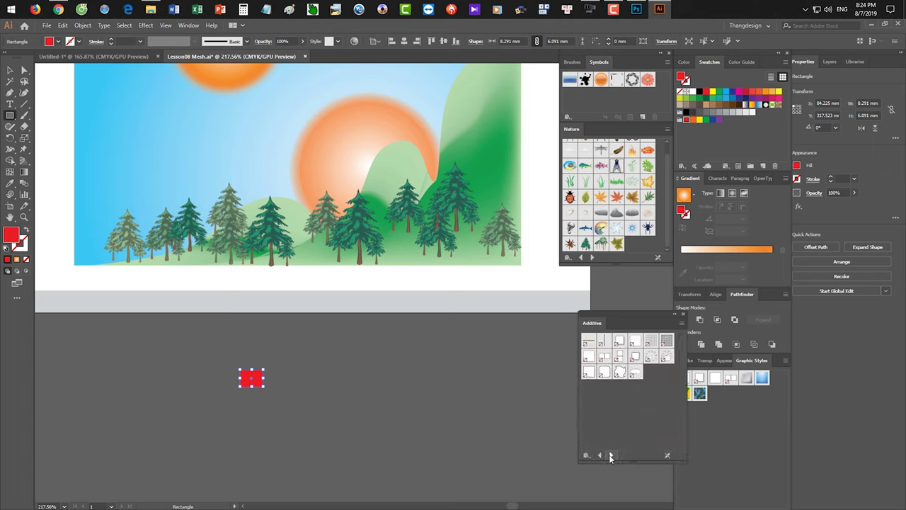
{"action": "left_click", "coordinate": [664, 358]}
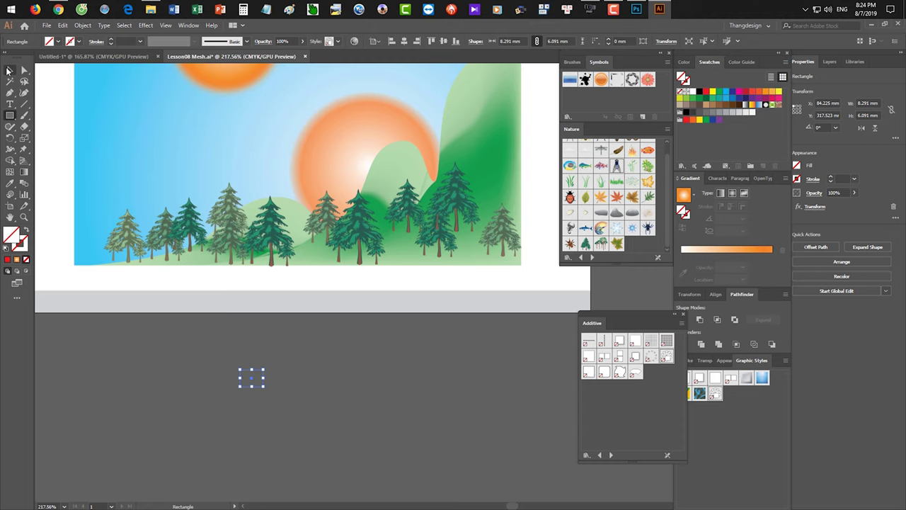
Select the invisible rectangle and preview its Transform effect settings, cancelling without changes
{"action": "left_click", "coordinate": [9, 69]}
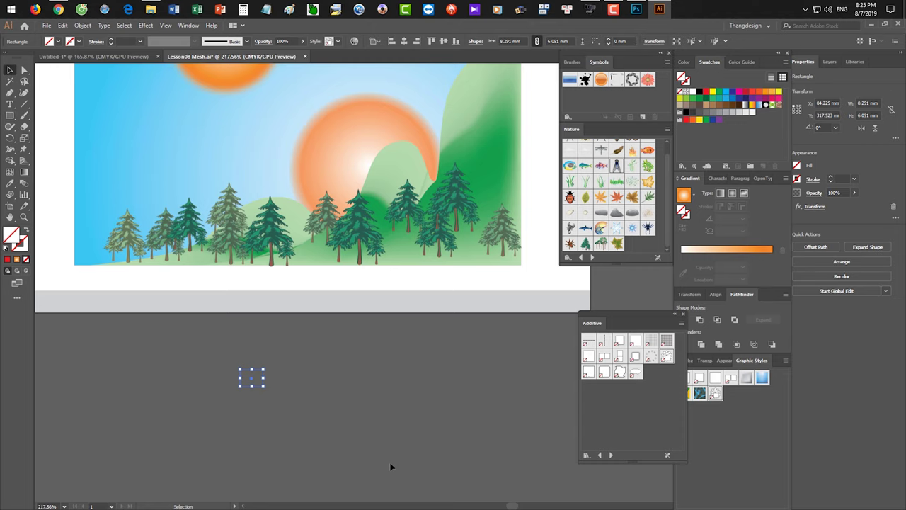
{"action": "left_click_drag", "start_coordinate": [327, 418], "coordinate": [194, 354]}
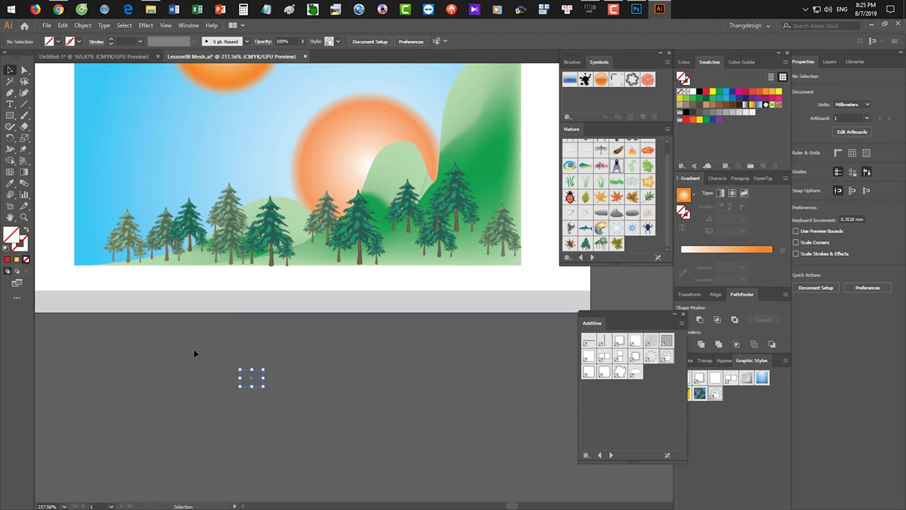
{"action": "left_click", "coordinate": [729, 361]}
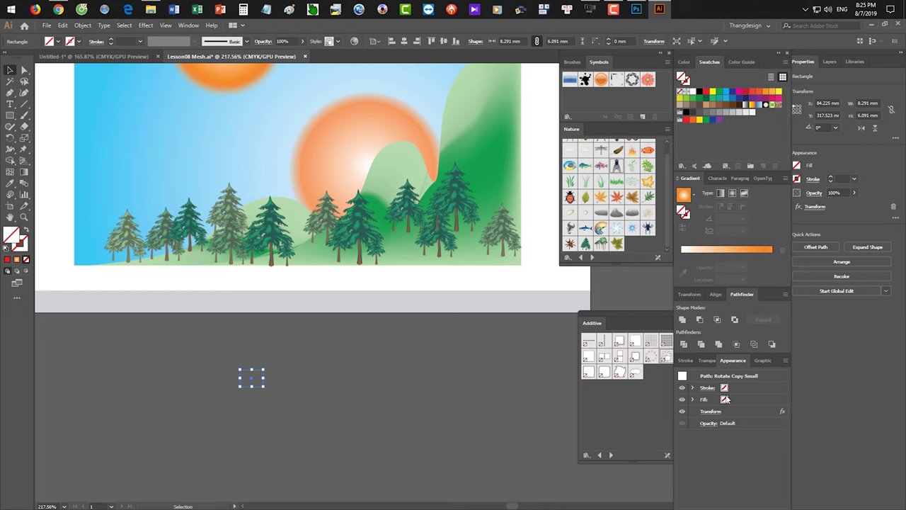
{"action": "left_click", "coordinate": [711, 412]}
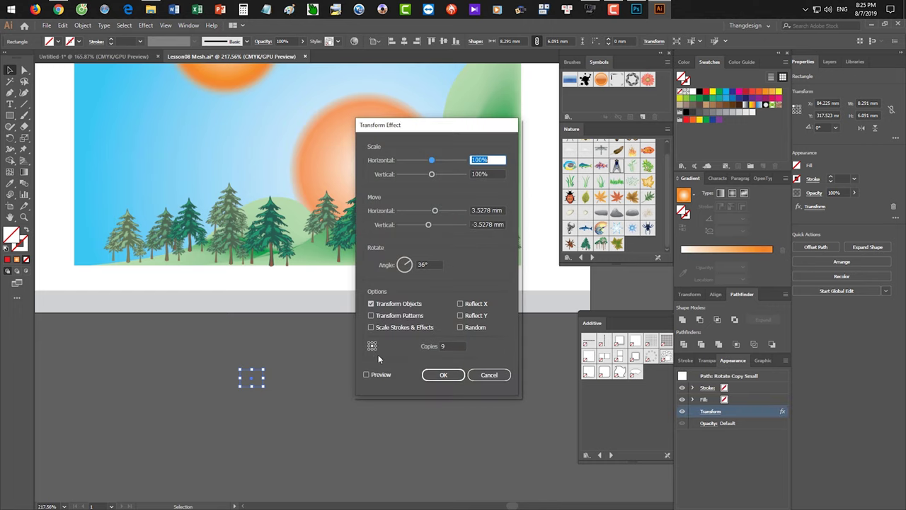
{"action": "left_click", "coordinate": [373, 373]}
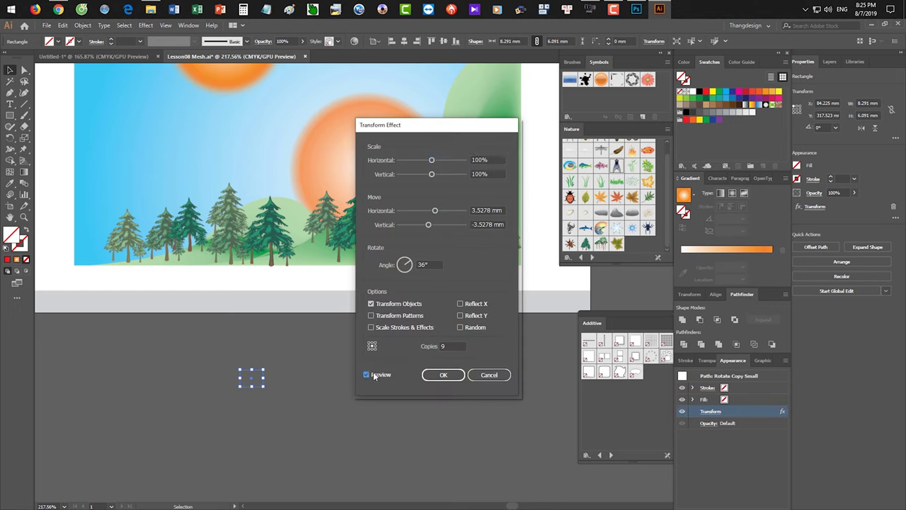
{"action": "left_click", "coordinate": [490, 375]}
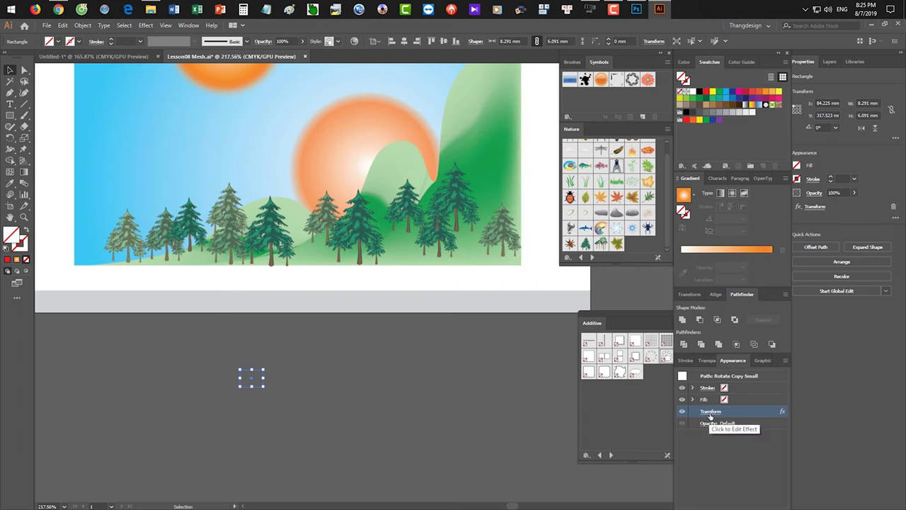
Fill the rotated copies red, move the gear down-right, and apply Rotate Copy Large
{"action": "left_click", "coordinate": [725, 399]}
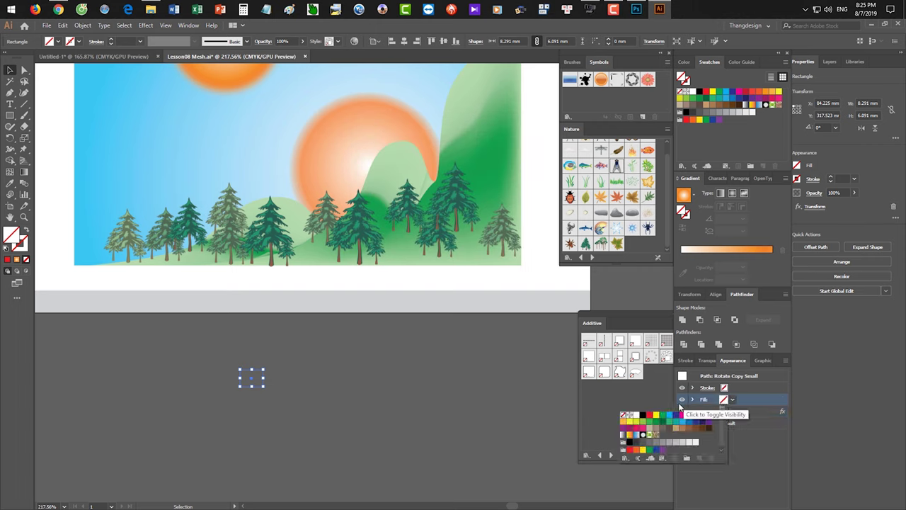
{"action": "left_click", "coordinate": [649, 415]}
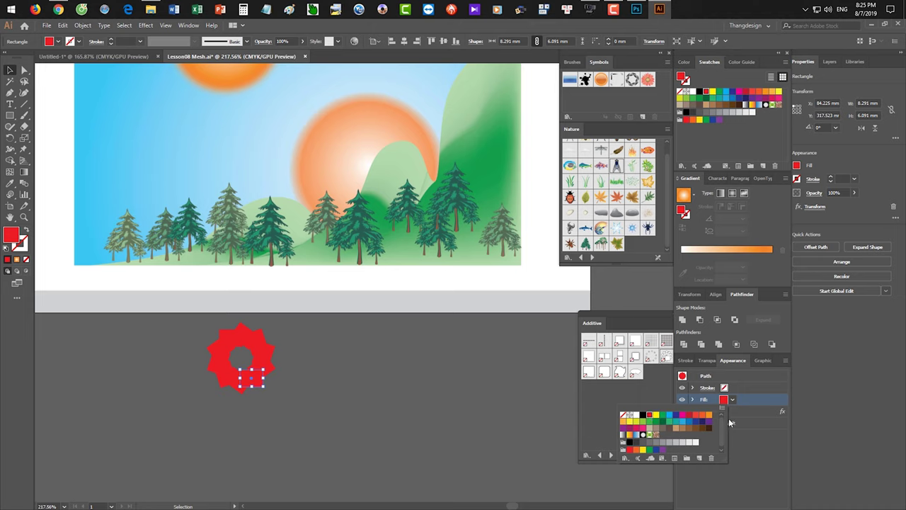
{"action": "left_click", "coordinate": [744, 452]}
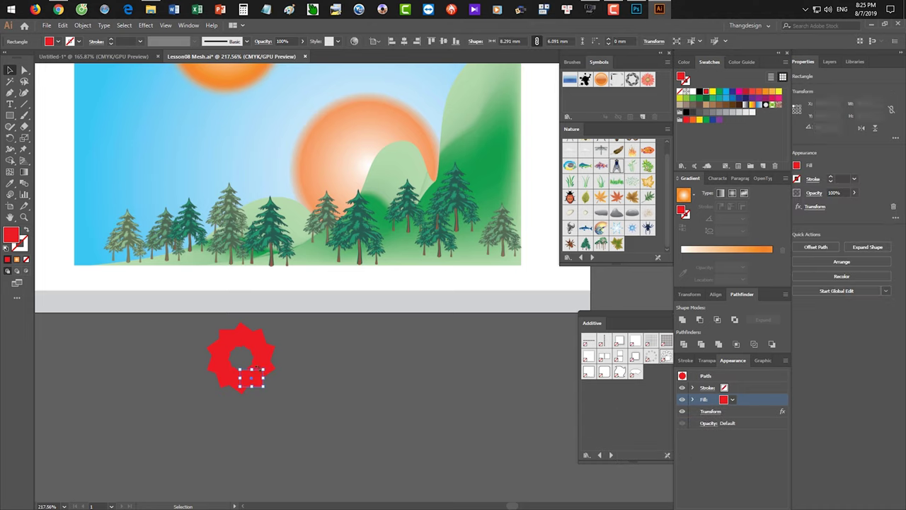
{"action": "left_click_drag", "start_coordinate": [261, 384], "coordinate": [344, 436]}
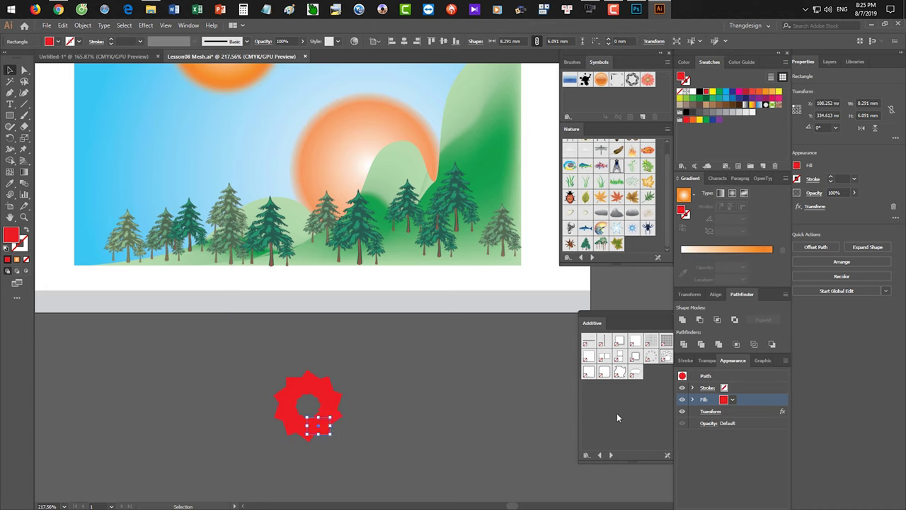
{"action": "left_click", "coordinate": [619, 373]}
{"action": "left_click", "coordinate": [646, 359]}
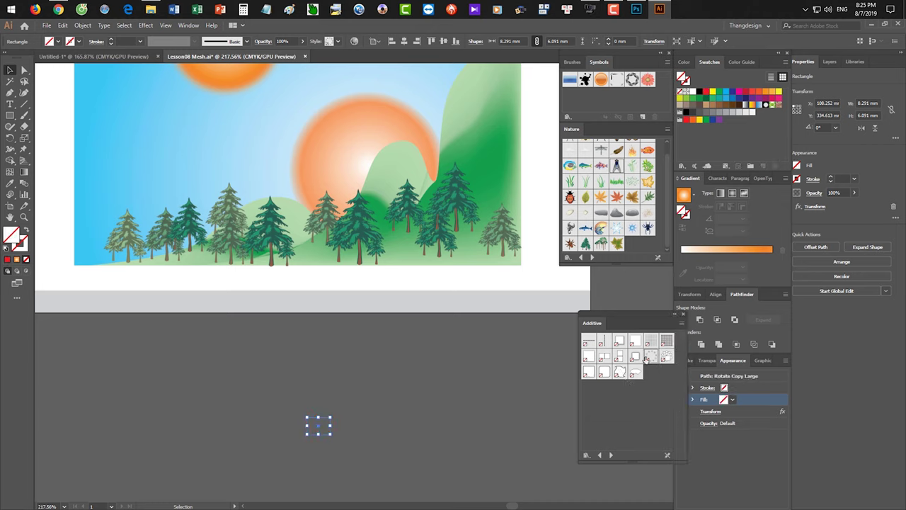
{"action": "left_click", "coordinate": [689, 119]}
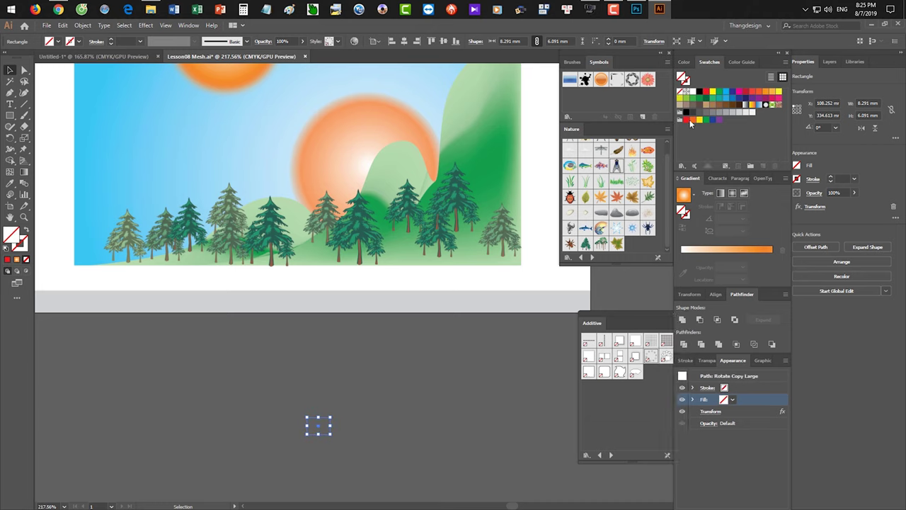
Fill the shape orange and view the artboard at 100%
{"action": "left_click", "coordinate": [689, 119]}
{"action": "scroll", "coordinate": [398, 369], "scroll_direction": "down", "scroll_amount": 1}
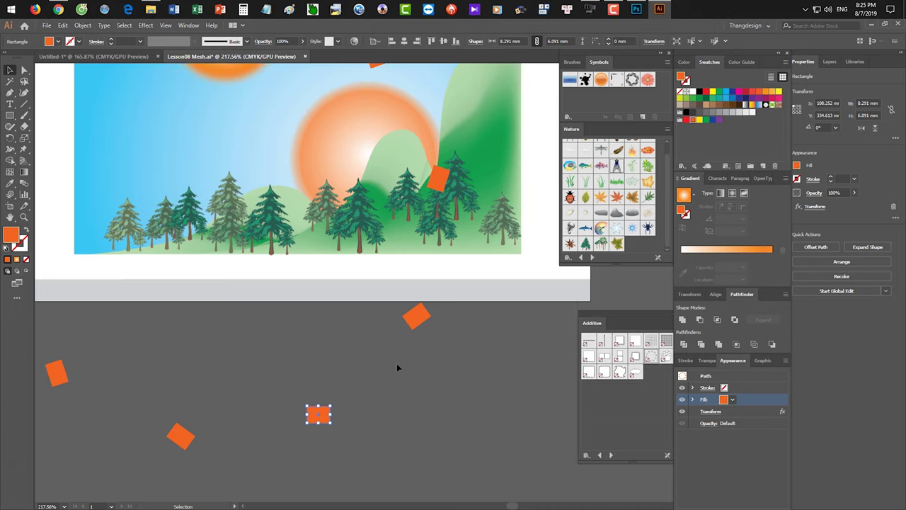
{"action": "scroll", "coordinate": [397, 367], "scroll_direction": "up", "scroll_amount": 2}
{"action": "scroll", "coordinate": [398, 366], "scroll_direction": "down", "scroll_amount": 1}
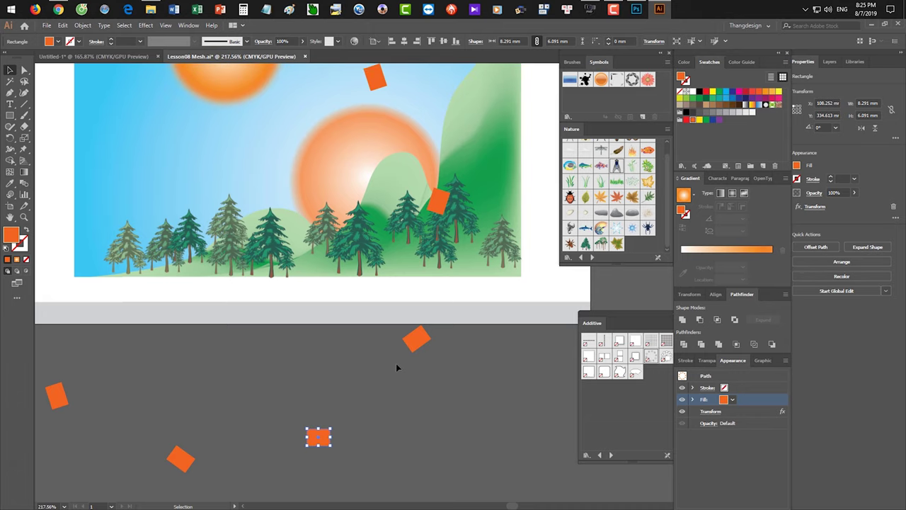
{"action": "key", "text": "ctrl+1"}
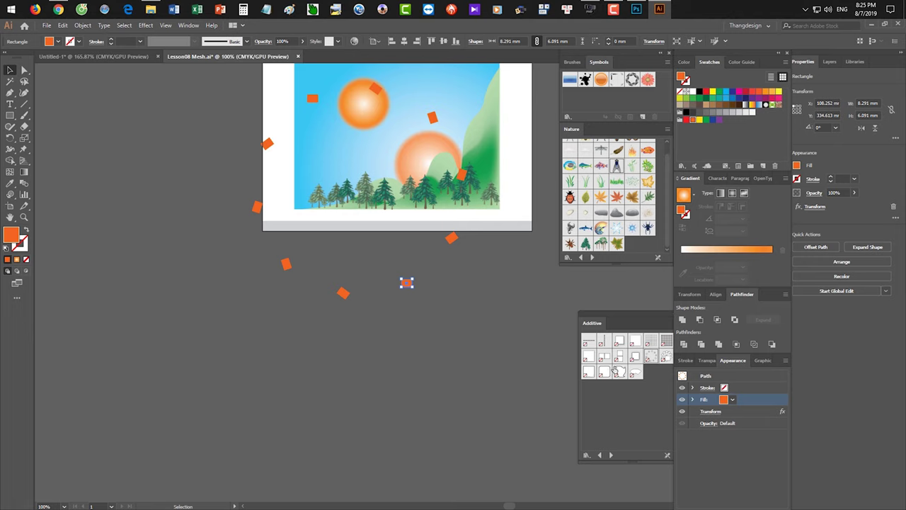
Try the Warp Arc style, then apply an Additive style repeating it as a grid of orange squares
{"action": "left_click", "coordinate": [631, 371]}
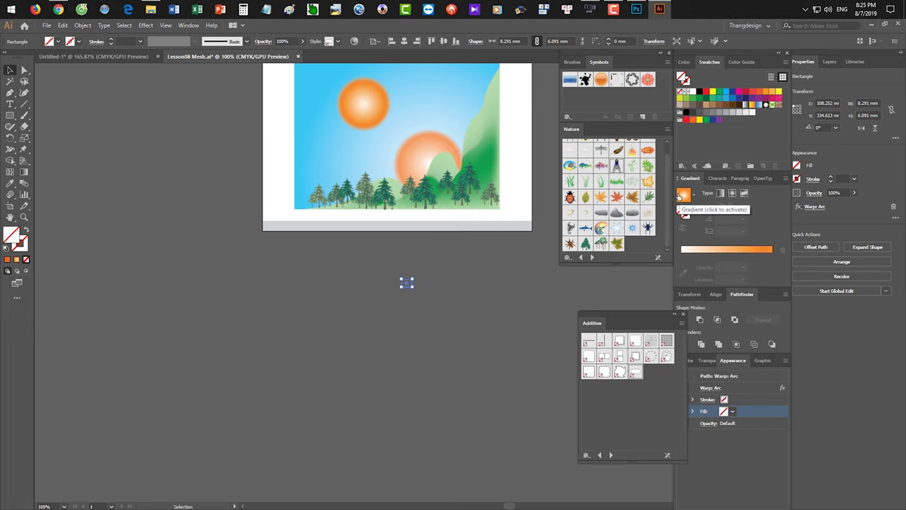
{"action": "left_click", "coordinate": [694, 120]}
{"action": "scroll", "coordinate": [412, 286], "scroll_direction": "up", "scroll_amount": 3}
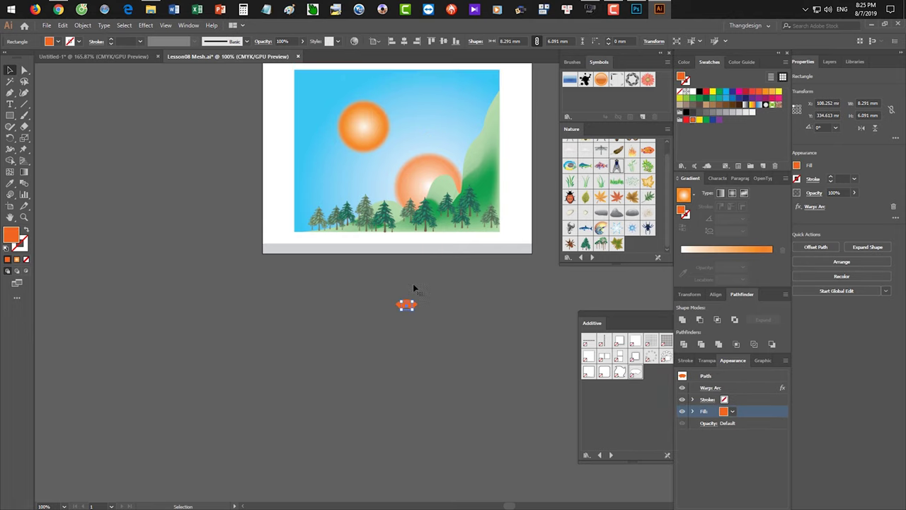
{"action": "scroll", "coordinate": [412, 285], "scroll_direction": "down", "scroll_amount": 2}
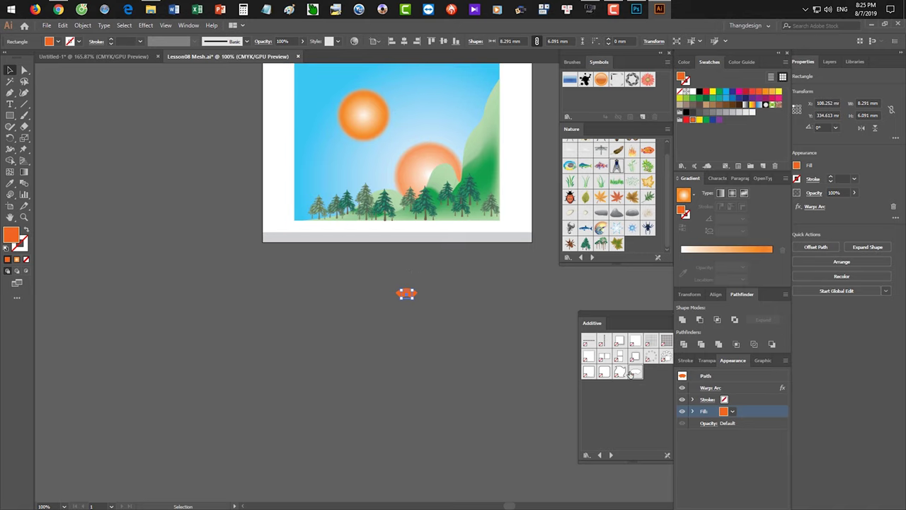
{"action": "left_click", "coordinate": [667, 343]}
{"action": "left_click", "coordinate": [666, 343]}
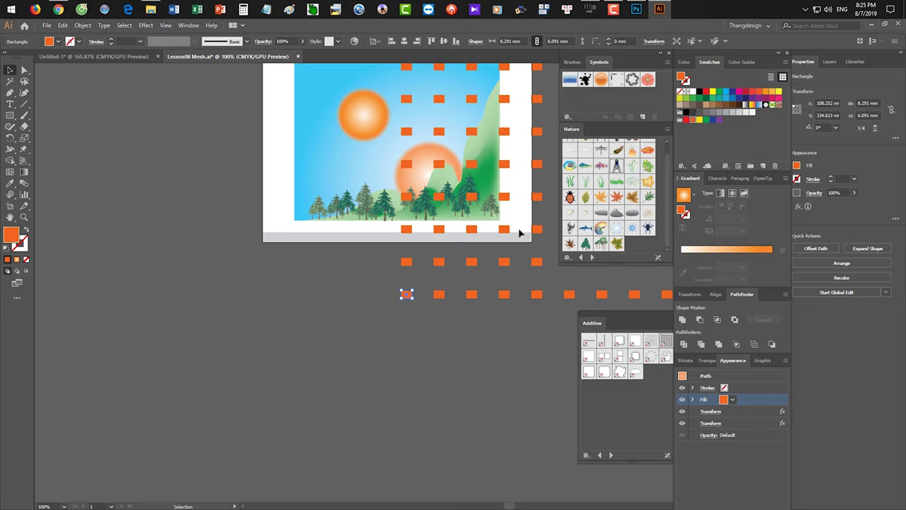
{"action": "scroll", "coordinate": [496, 259], "scroll_direction": "down", "scroll_amount": 2}
{"action": "scroll", "coordinate": [494, 258], "scroll_direction": "up", "scroll_amount": 2}
Inspect both Transform effects' settings, cancelling each unchanged, and scroll back to the artboard
{"action": "left_click", "coordinate": [711, 412]}
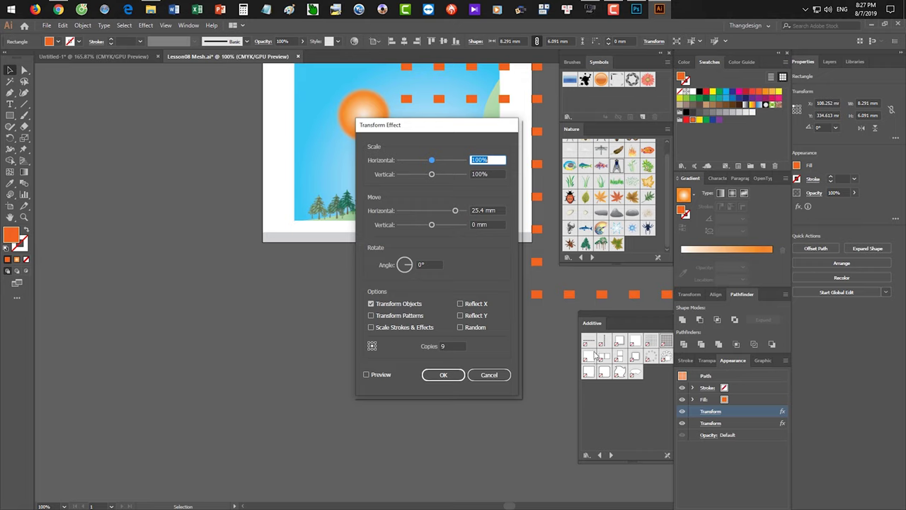
{"action": "left_click", "coordinate": [489, 374]}
{"action": "left_click", "coordinate": [709, 423]}
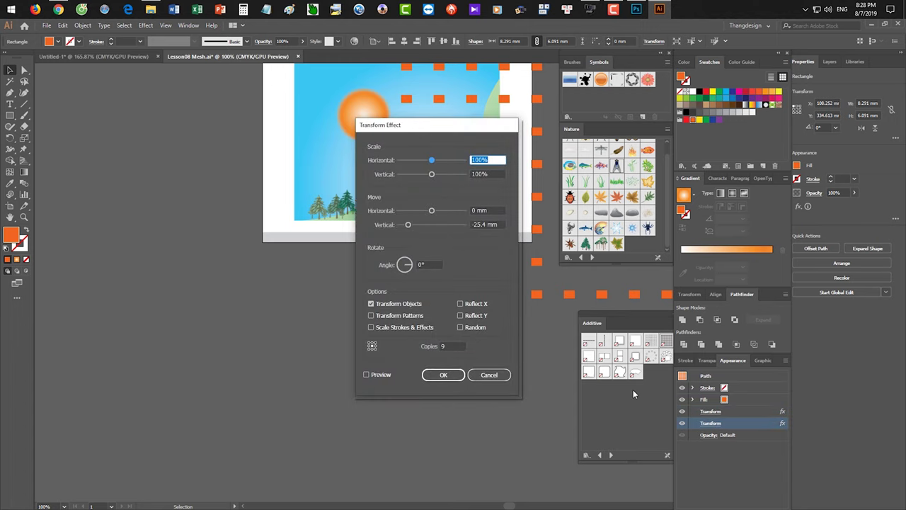
{"action": "left_click", "coordinate": [500, 377]}
{"action": "left_click", "coordinate": [708, 412]}
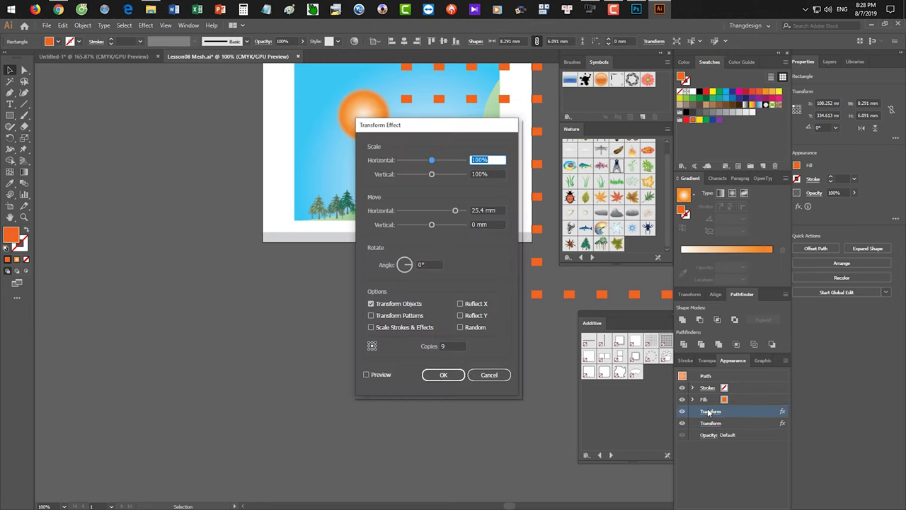
{"action": "left_click", "coordinate": [501, 374]}
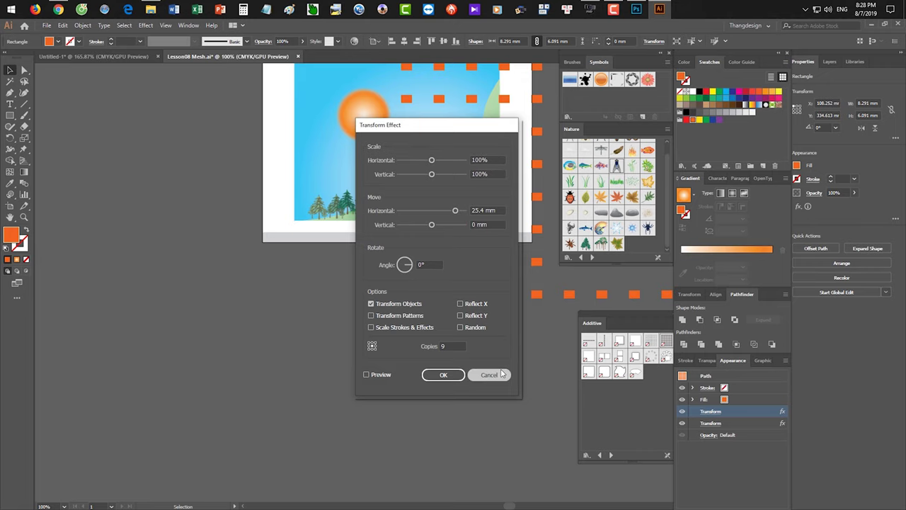
{"action": "scroll", "coordinate": [501, 368], "scroll_direction": "up", "scroll_amount": 1}
{"action": "scroll", "coordinate": [499, 362], "scroll_direction": "up", "scroll_amount": 5}
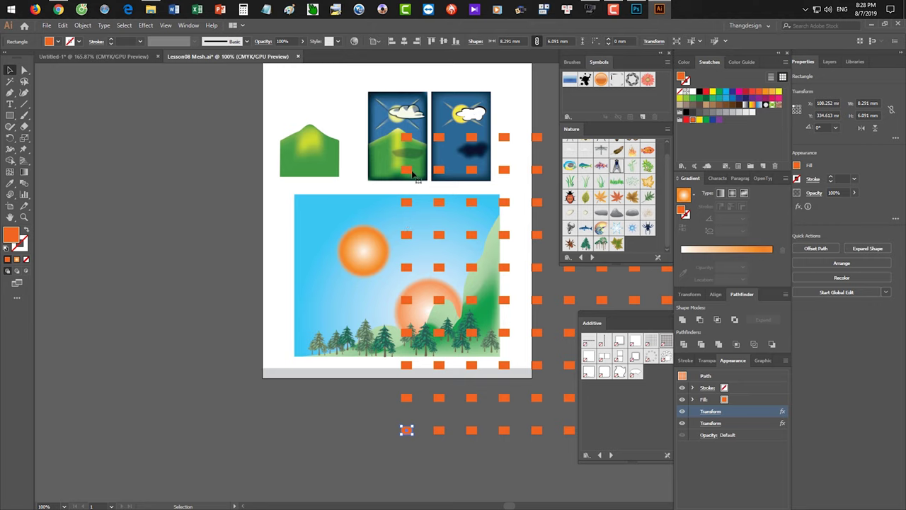
{"action": "scroll", "coordinate": [444, 407], "scroll_direction": "down", "scroll_amount": 1}
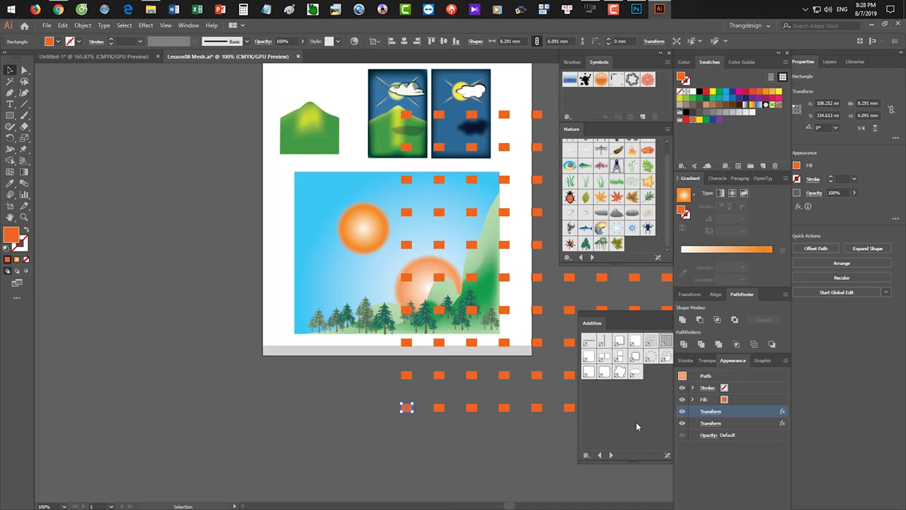
Apply Grid for Small Objects (10x), try a red fill and another style, then restore orange
{"action": "left_click", "coordinate": [668, 343]}
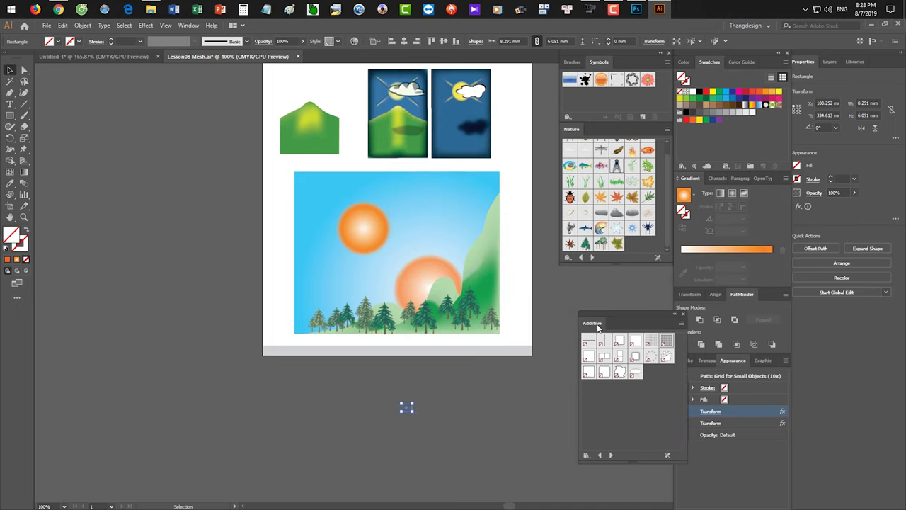
{"action": "left_click", "coordinate": [686, 120]}
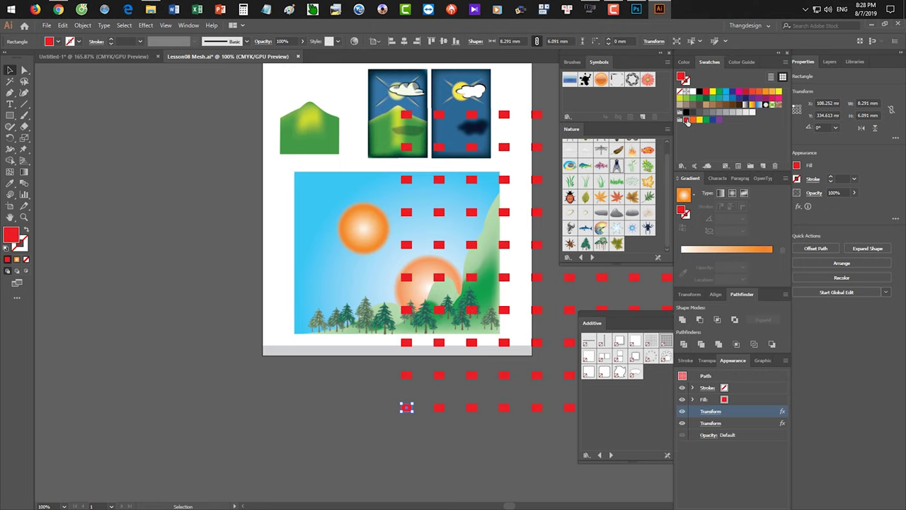
{"action": "left_click", "coordinate": [649, 343]}
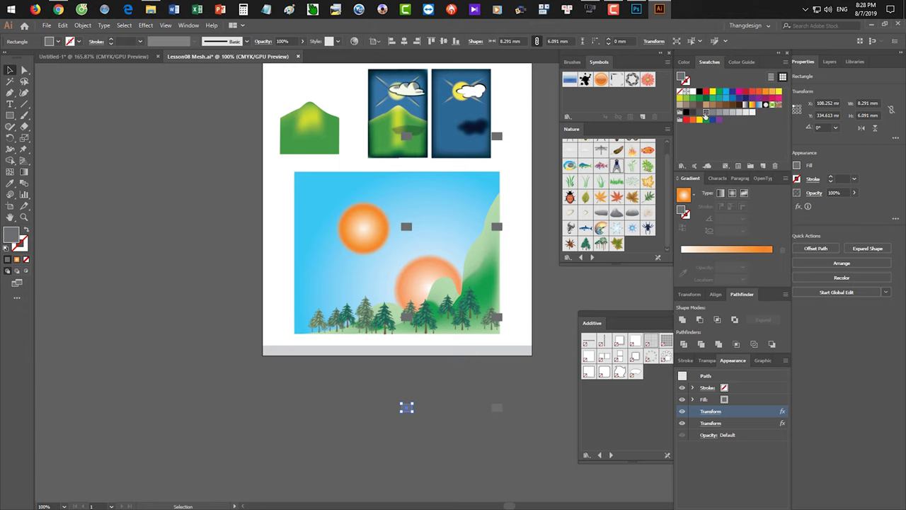
{"action": "left_click", "coordinate": [667, 341]}
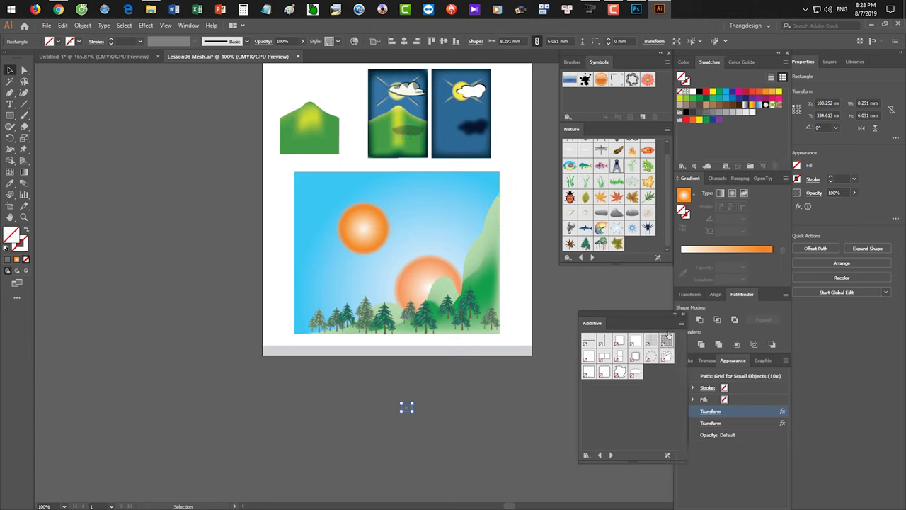
{"action": "left_click", "coordinate": [692, 120]}
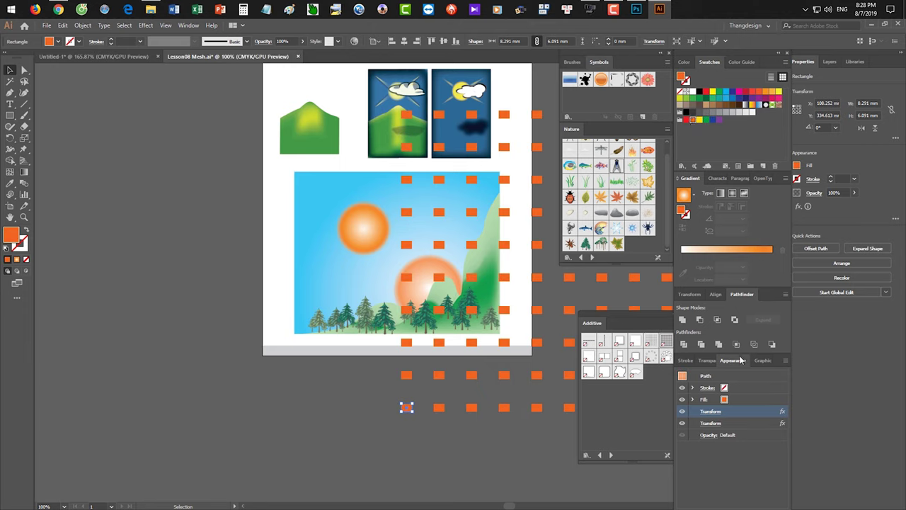
Check the Transform settings, try and undo Live Reflect X, then show the Artistic Effects library
{"action": "left_click", "coordinate": [710, 412]}
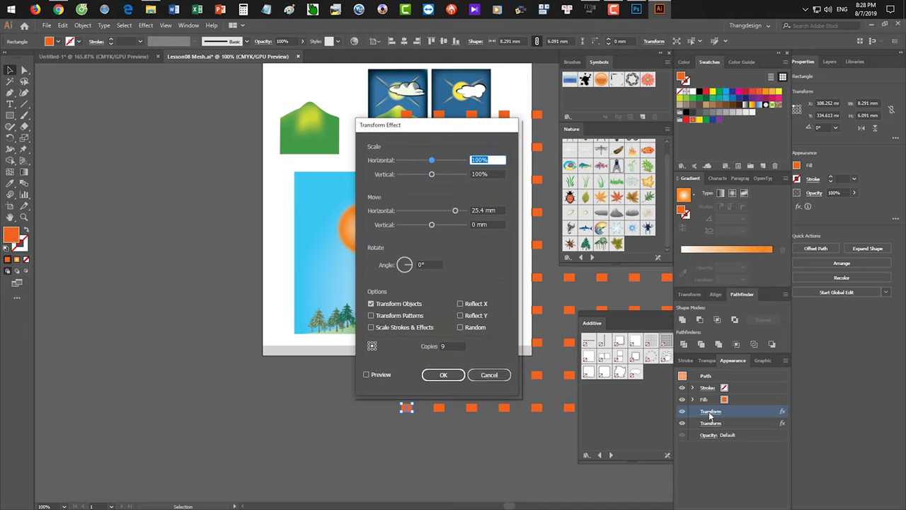
{"action": "left_click", "coordinate": [474, 377]}
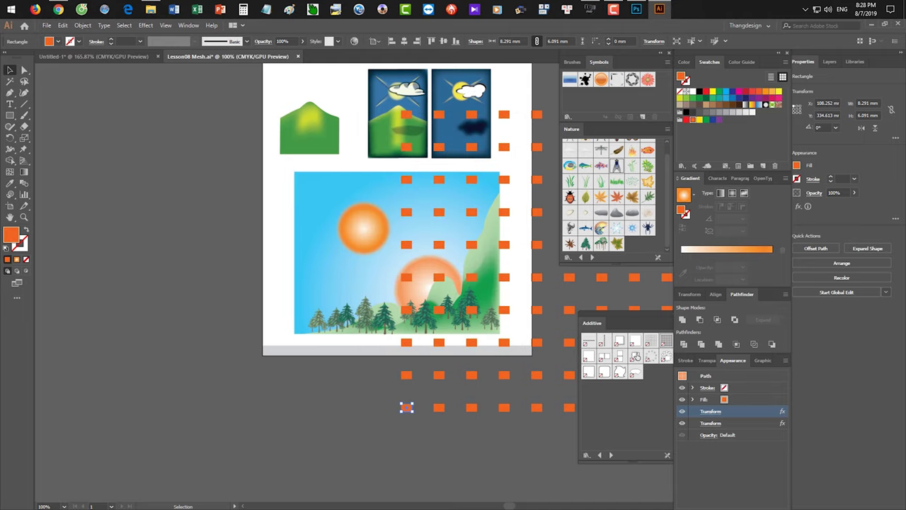
{"action": "left_click", "coordinate": [603, 359]}
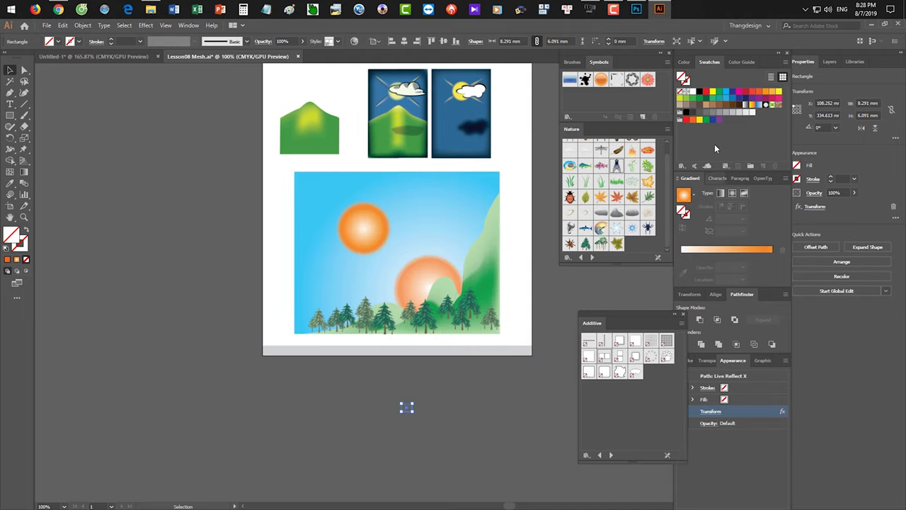
{"action": "key", "text": "ctrl+z"}
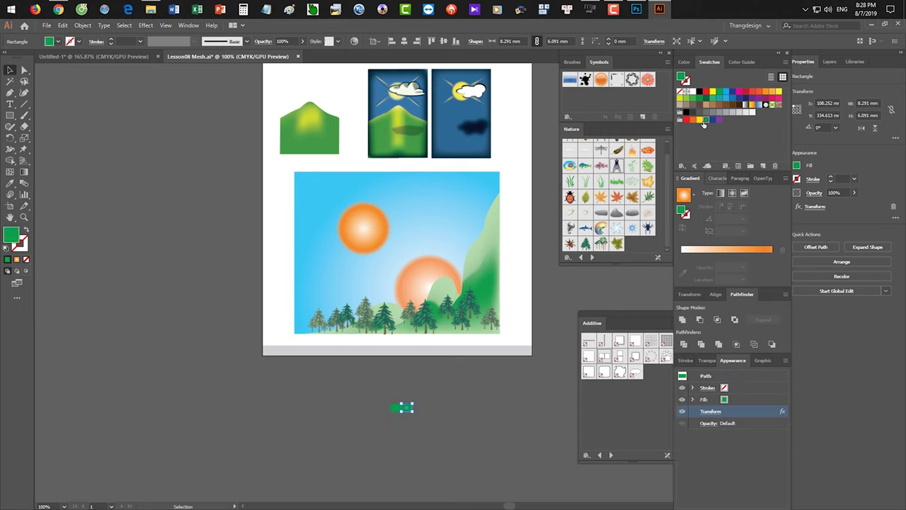
{"action": "left_click", "coordinate": [610, 455]}
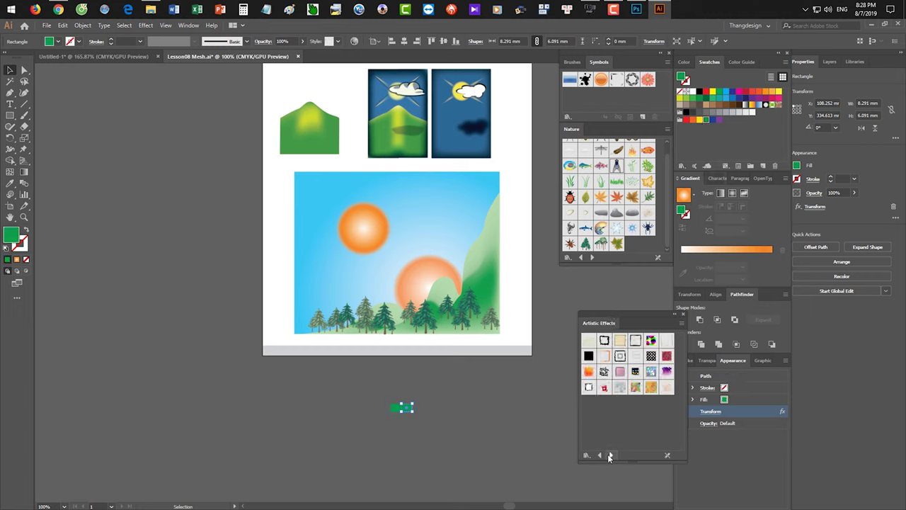
Apply RGB Stained Glass to the rectangle, scale it to about 160 × 196 mm and place it left of the artboard
{"action": "left_click", "coordinate": [619, 355]}
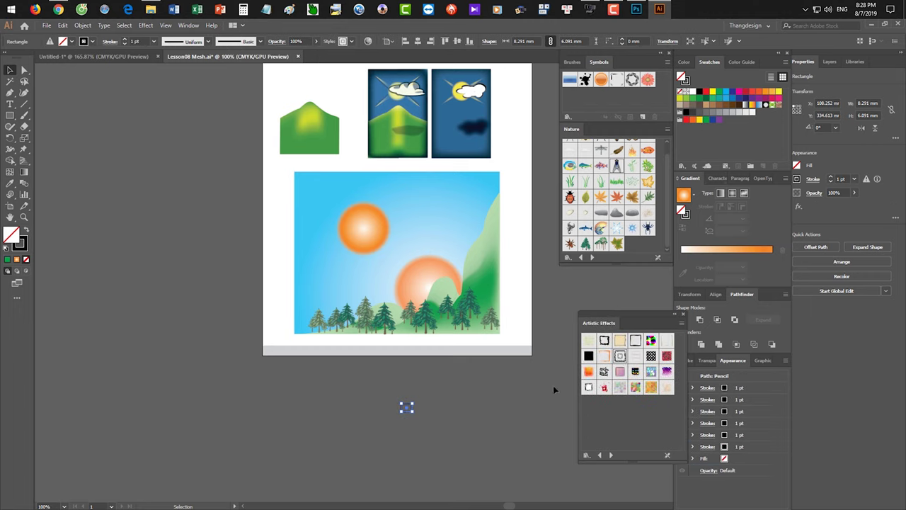
{"action": "left_click", "coordinate": [651, 371]}
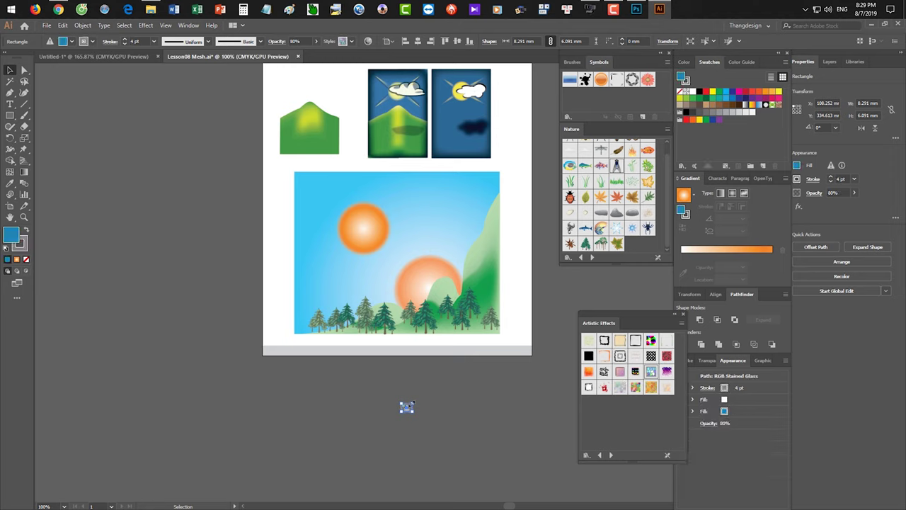
{"action": "left_click_drag", "start_coordinate": [411, 405], "coordinate": [540, 312]}
{"action": "left_click_drag", "start_coordinate": [504, 394], "coordinate": [436, 443]}
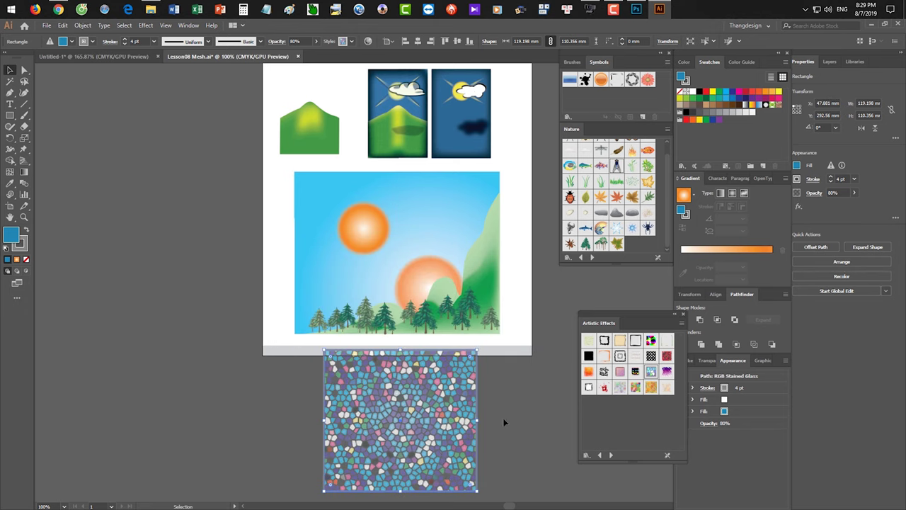
{"action": "left_click_drag", "start_coordinate": [455, 418], "coordinate": [458, 424]}
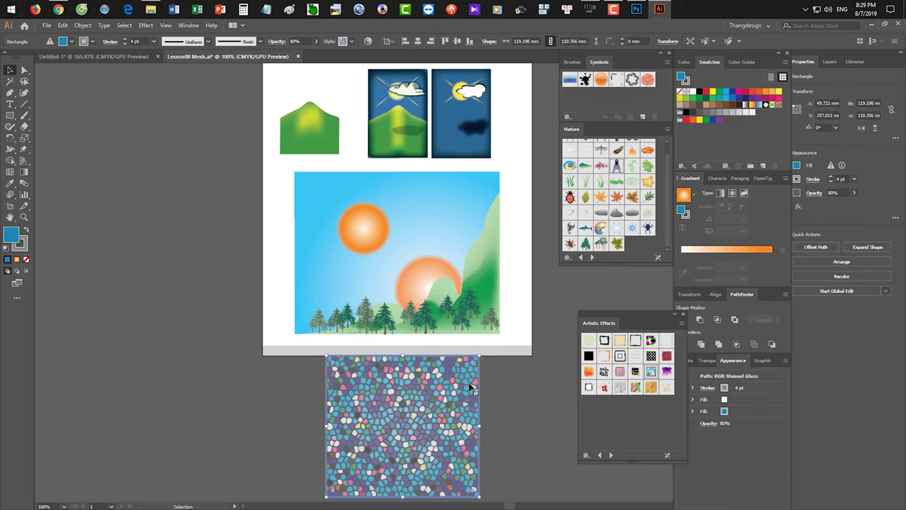
{"action": "left_click_drag", "start_coordinate": [530, 247], "coordinate": [531, 246]}
{"action": "left_click_drag", "start_coordinate": [397, 382], "coordinate": [117, 235]}
{"action": "left_click", "coordinate": [214, 408]}
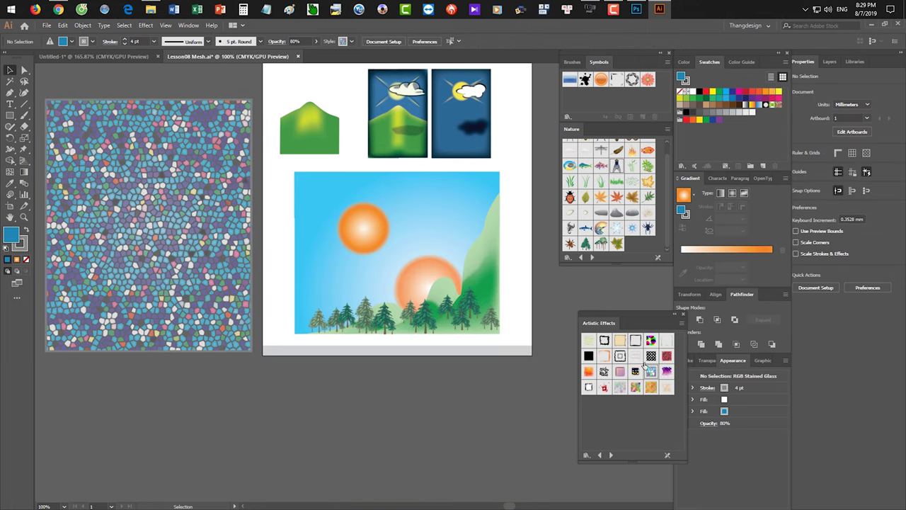
Restyle the stained-glass rectangle with Color Halftone
{"action": "left_click", "coordinate": [215, 279]}
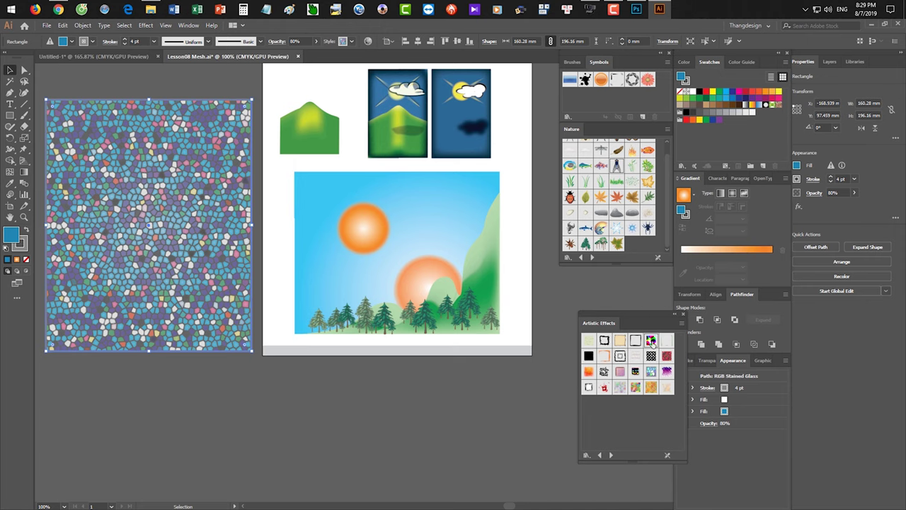
{"action": "left_click", "coordinate": [651, 342]}
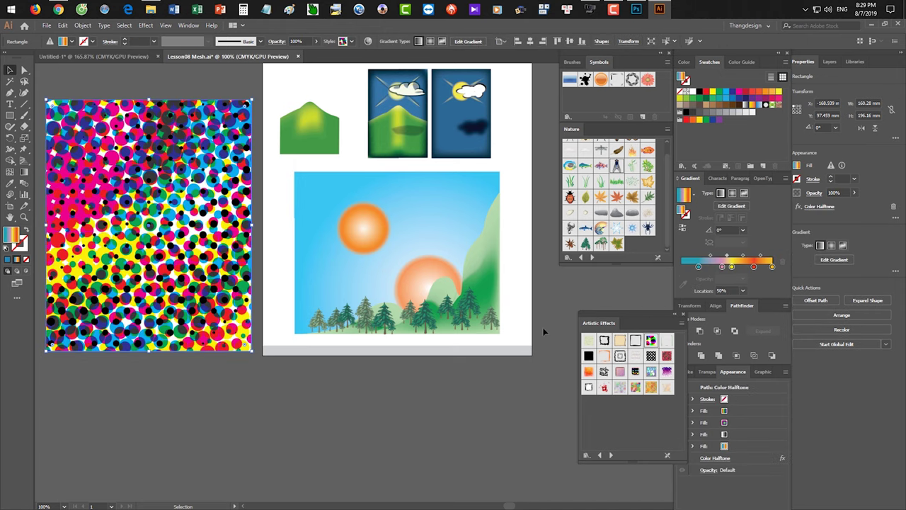
{"action": "left_click", "coordinate": [598, 455]}
{"action": "left_click", "coordinate": [598, 455]}
Go forward through the style libraries to Neon Effects and apply Thin Red Neon to the rectangle
{"action": "left_click", "coordinate": [610, 455]}
{"action": "left_click", "coordinate": [611, 456]}
{"action": "left_click", "coordinate": [610, 456]}
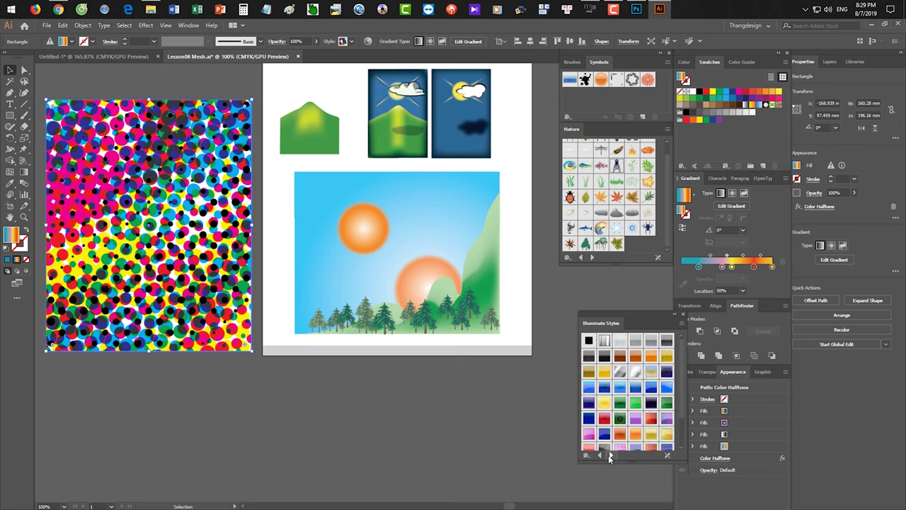
{"action": "left_click", "coordinate": [610, 455]}
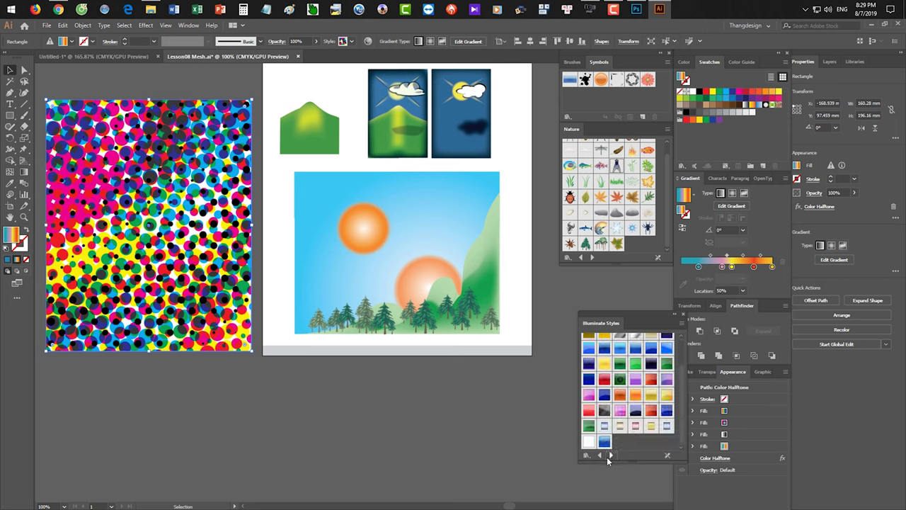
{"action": "left_click", "coordinate": [610, 455]}
{"action": "left_click", "coordinate": [610, 455]}
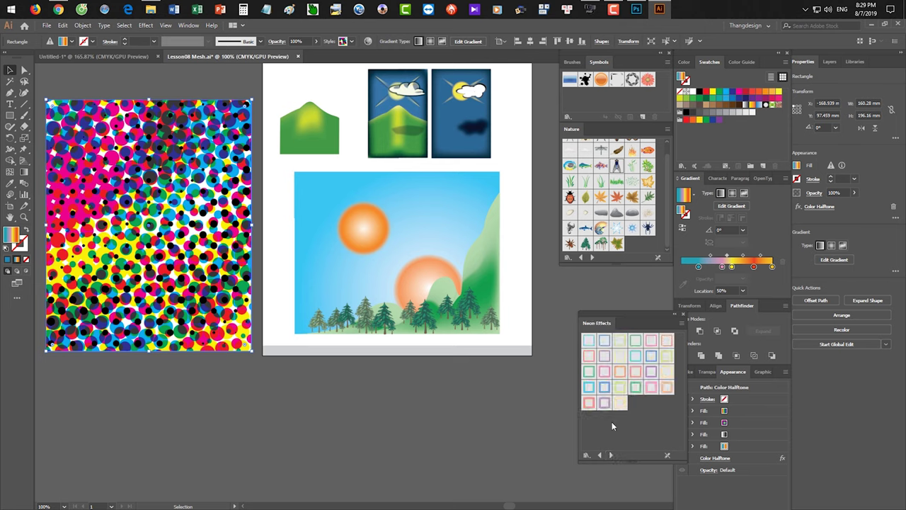
{"action": "left_click", "coordinate": [589, 356]}
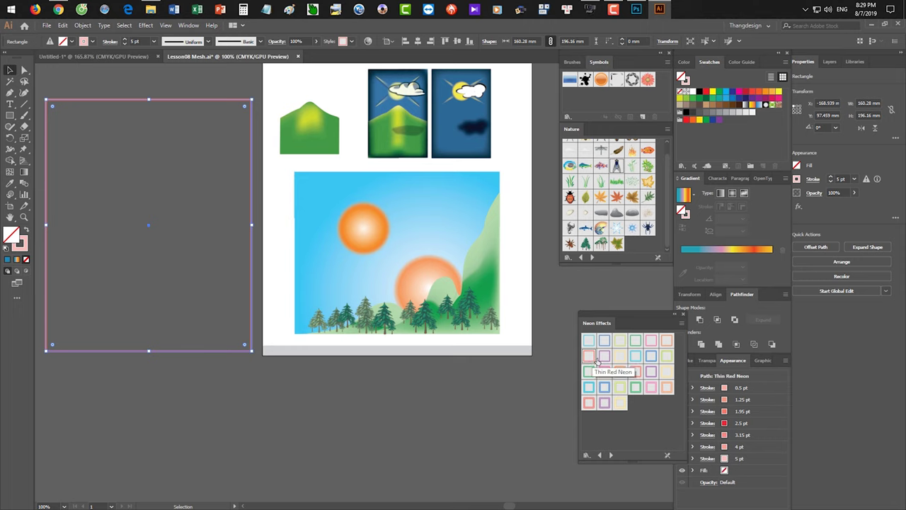
Reselect the Thin Red Neon rectangle and zoom in closely to inspect its edge
{"action": "left_click", "coordinate": [284, 419]}
{"action": "left_click_drag", "start_coordinate": [237, 403], "coordinate": [177, 319]}
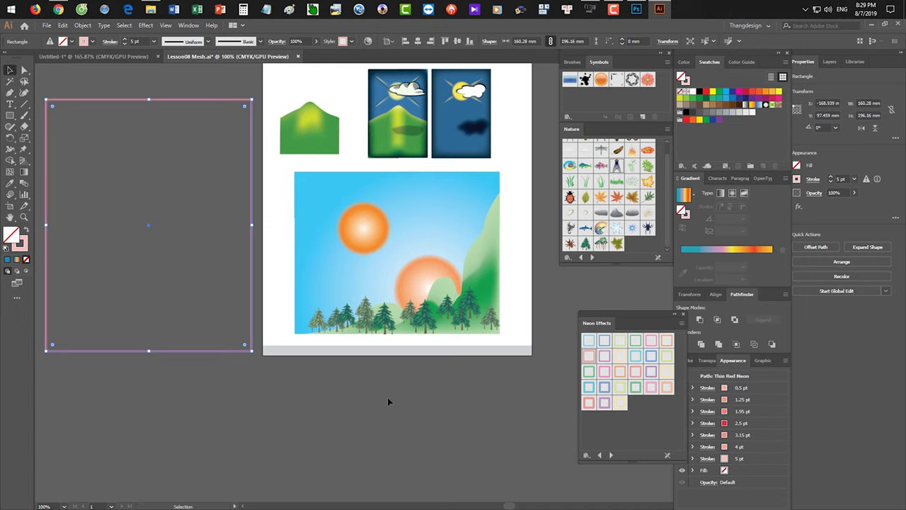
{"action": "scroll", "coordinate": [226, 269], "scroll_direction": "up", "scroll_amount": 5}
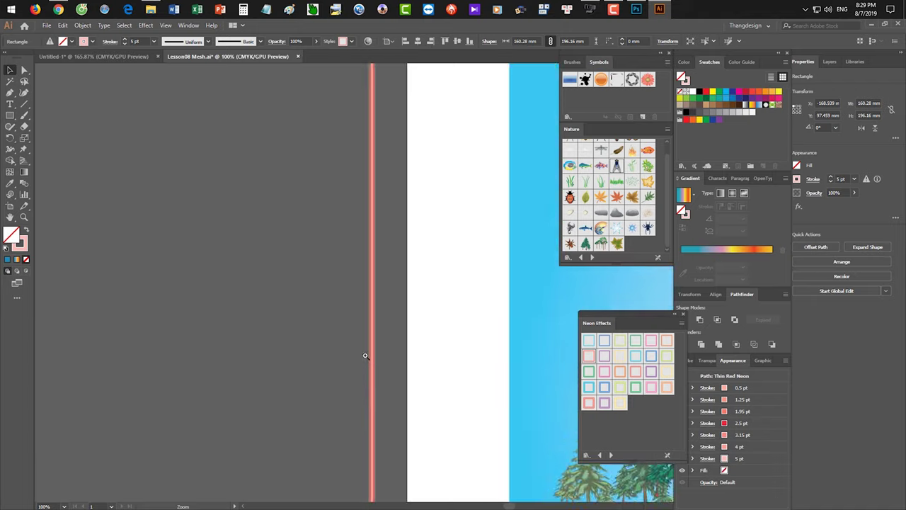
{"action": "left_click", "coordinate": [345, 344]}
{"action": "left_click_drag", "start_coordinate": [350, 285], "coordinate": [223, 293]}
{"action": "left_click", "coordinate": [340, 191]}
Switch the rectangle to Thick Magenta Neon and zoom in on its top-left corner
{"action": "left_click", "coordinate": [650, 387]}
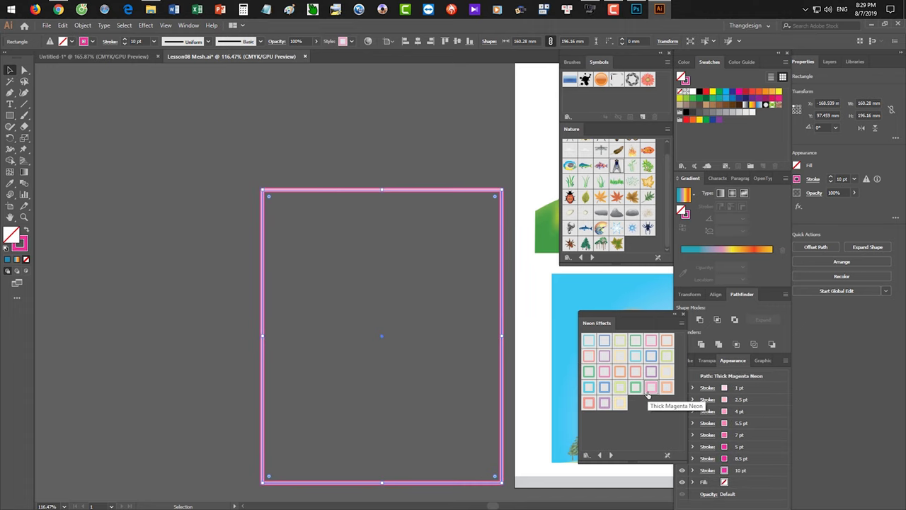
{"action": "left_click", "coordinate": [328, 157]}
{"action": "left_click_drag", "start_coordinate": [327, 155], "coordinate": [289, 233]}
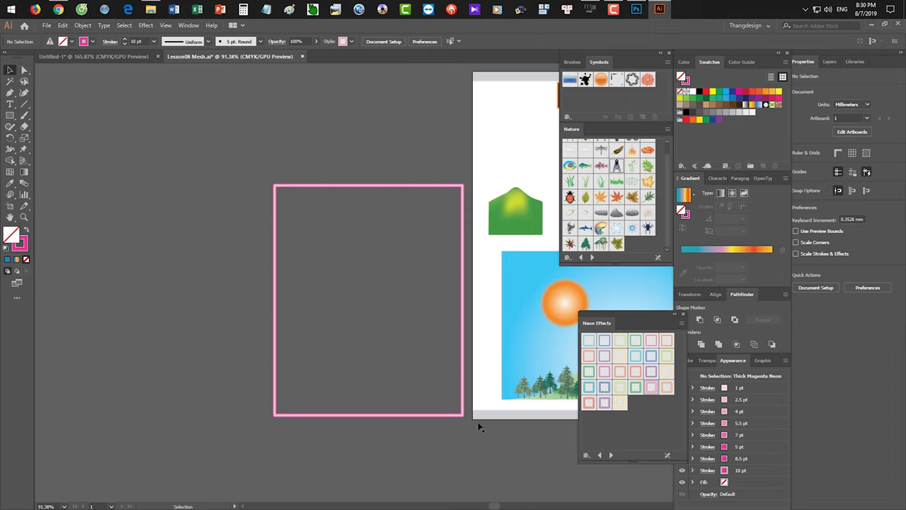
Browse the graphic style libraries, from 3D Effects through to Vonster Pattern Styles
{"action": "left_click", "coordinate": [611, 455]}
{"action": "left_click", "coordinate": [599, 455]}
{"action": "left_click", "coordinate": [599, 455]}
{"action": "left_click", "coordinate": [599, 456]}
{"action": "left_click", "coordinate": [599, 455]}
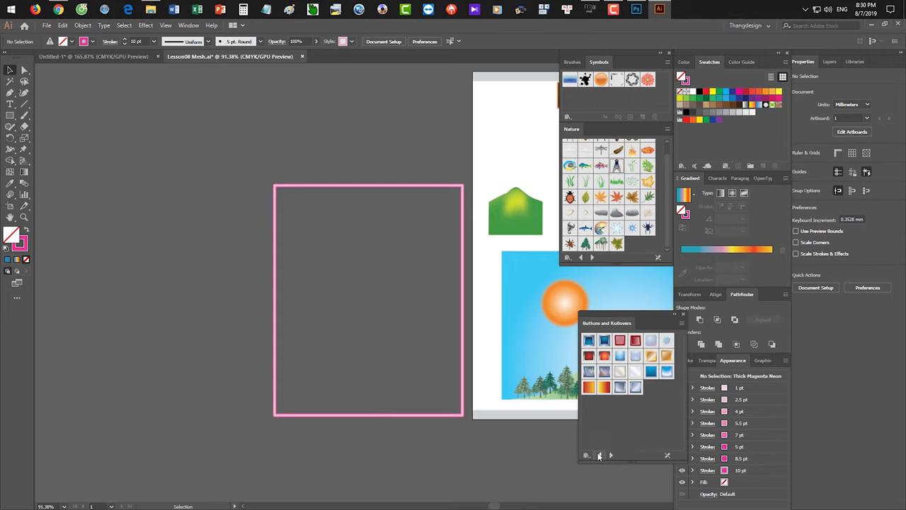
{"action": "left_click", "coordinate": [599, 455]}
{"action": "left_click", "coordinate": [598, 456]}
{"action": "left_click", "coordinate": [598, 455]}
{"action": "left_click", "coordinate": [599, 456]}
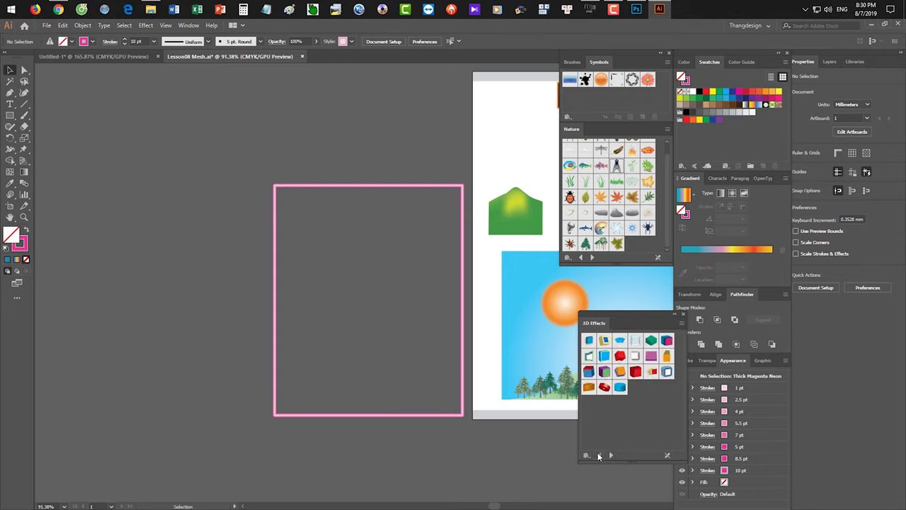
{"action": "left_click", "coordinate": [610, 455]}
{"action": "left_click", "coordinate": [610, 455]}
{"action": "left_click", "coordinate": [610, 455]}
{"action": "left_click", "coordinate": [611, 455]}
{"action": "left_click", "coordinate": [611, 455]}
{"action": "left_click", "coordinate": [611, 455]}
{"action": "left_click", "coordinate": [611, 455]}
{"action": "left_click", "coordinate": [610, 455]}
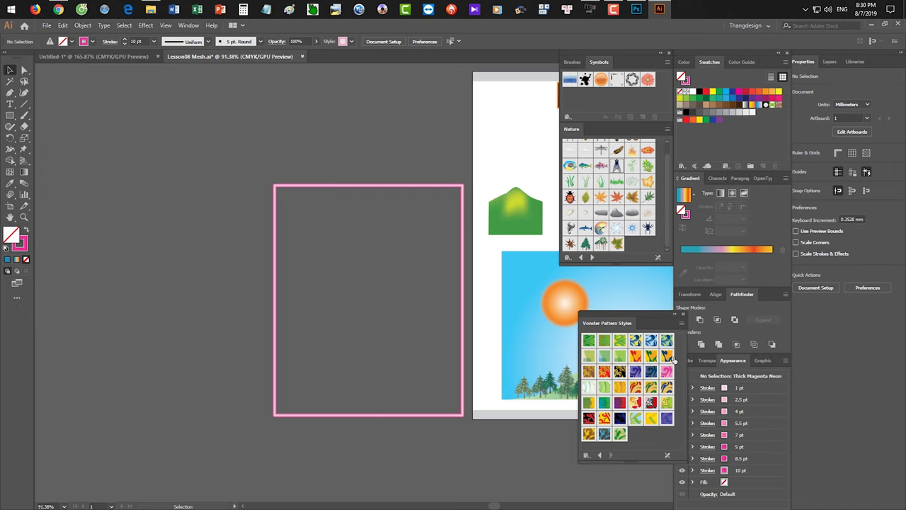
Open and close the Additive styles library, close the symbol libraries, and select the pink rectangle
{"action": "left_click", "coordinate": [586, 455]}
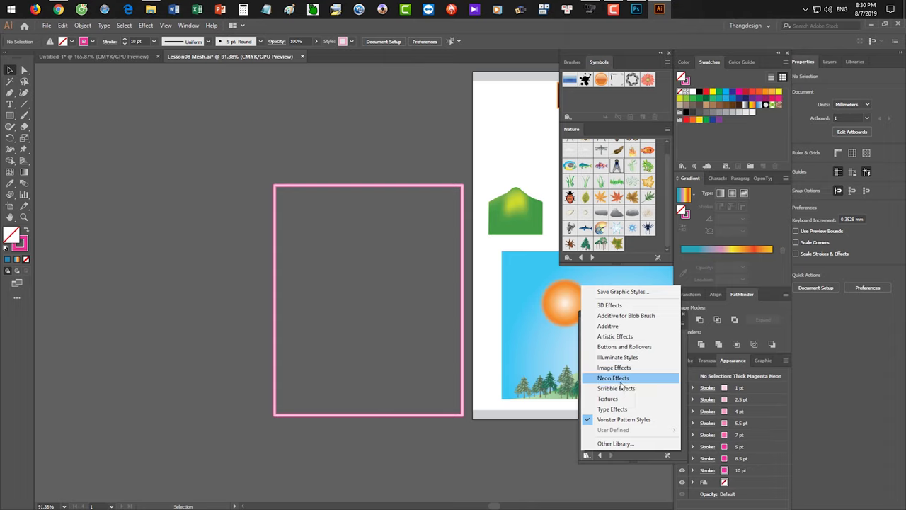
{"action": "left_click", "coordinate": [616, 325]}
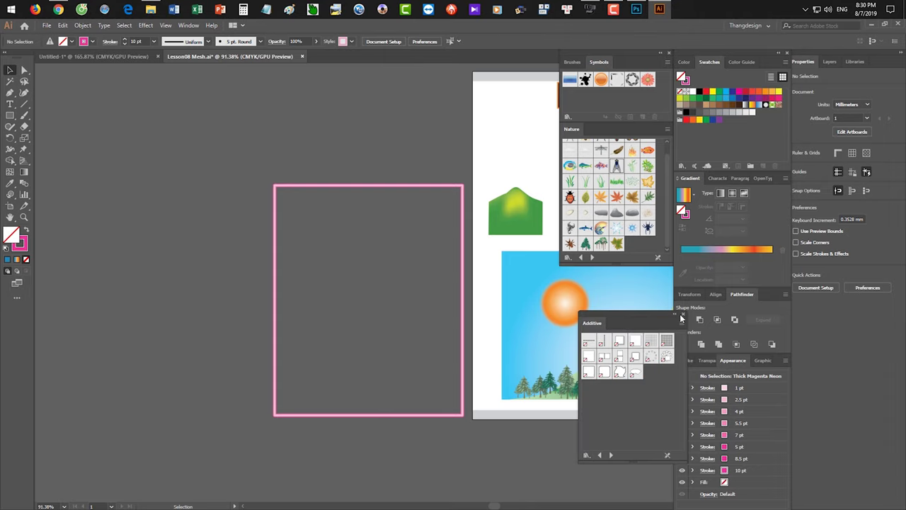
{"action": "left_click", "coordinate": [682, 314]}
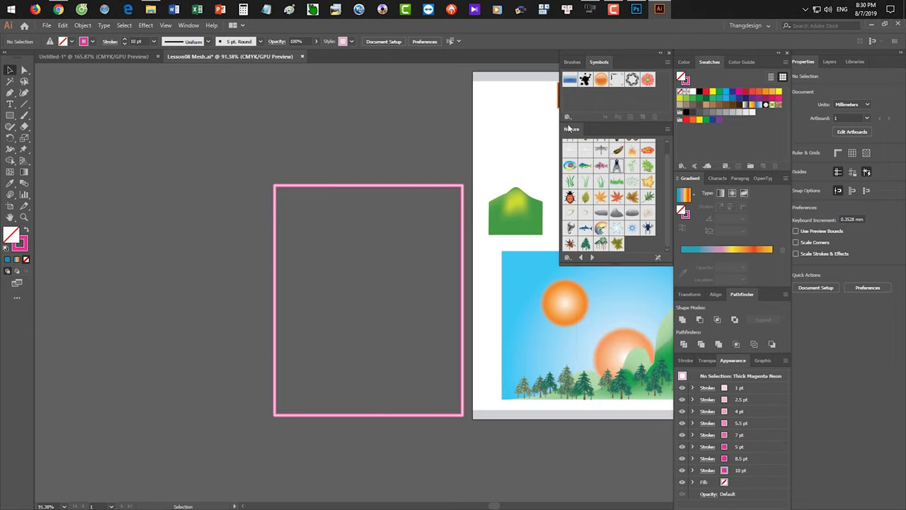
{"action": "left_click", "coordinate": [668, 54]}
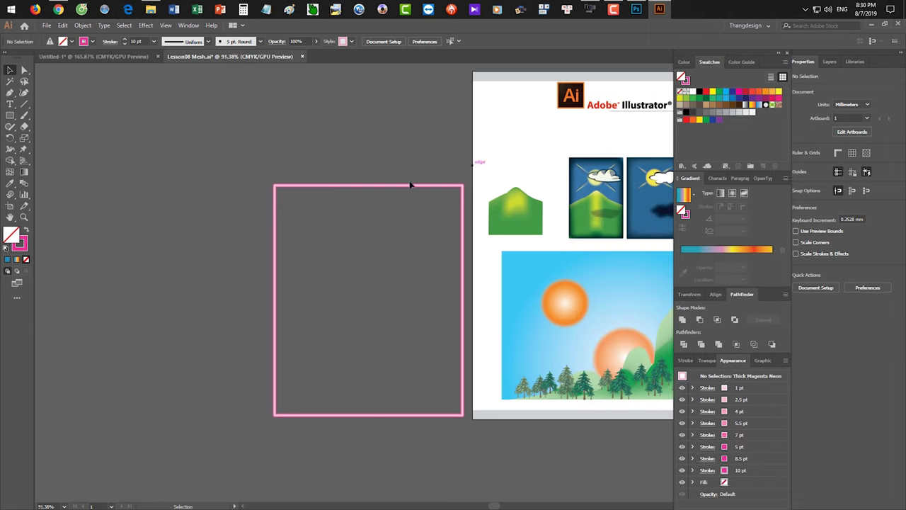
{"action": "left_click", "coordinate": [405, 235]}
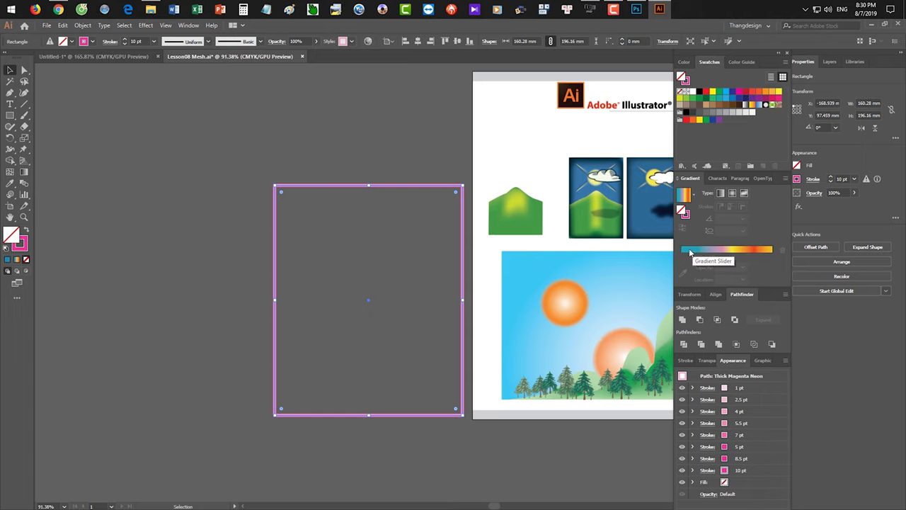
Give the rectangle's stroke a gradient with the teal stop moved to the start
{"action": "left_click", "coordinate": [22, 245]}
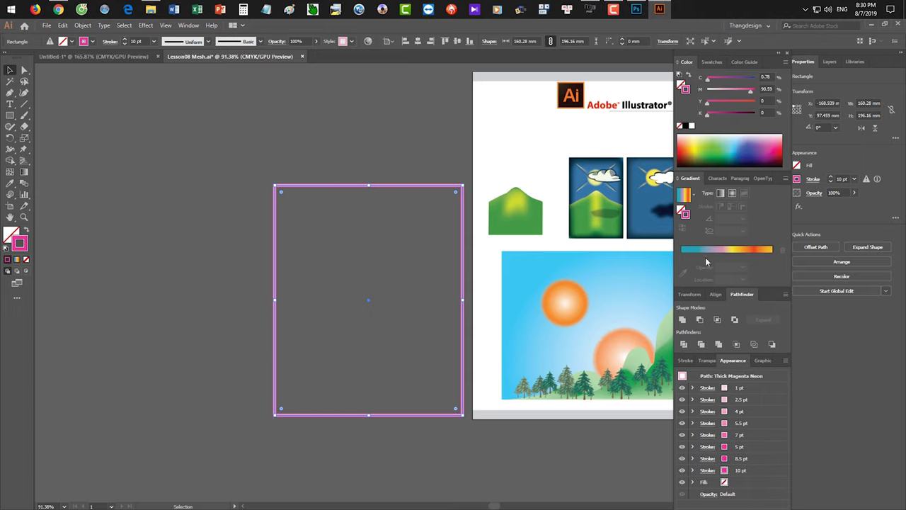
{"action": "left_click", "coordinate": [722, 250]}
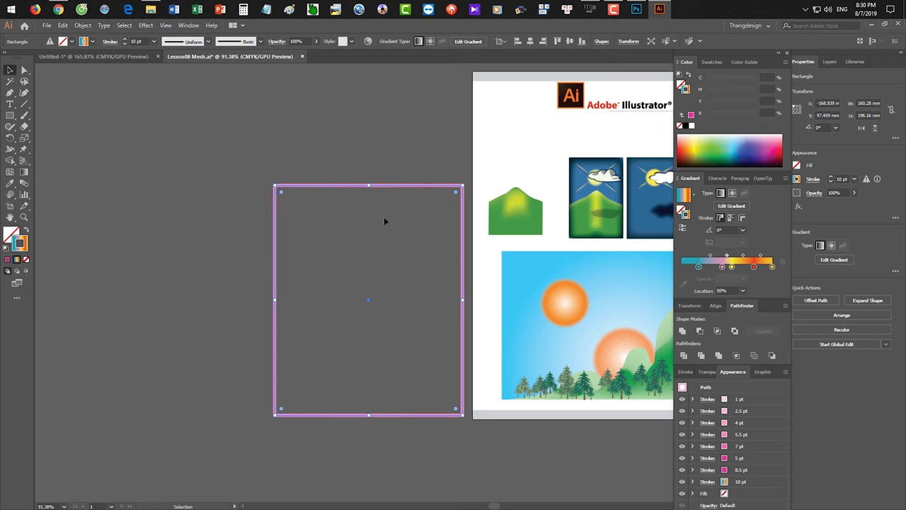
{"action": "key", "text": "ctrl+z"}
{"action": "key", "text": "ctrl+shift+z"}
{"action": "left_click_drag", "start_coordinate": [697, 268], "coordinate": [681, 266]}
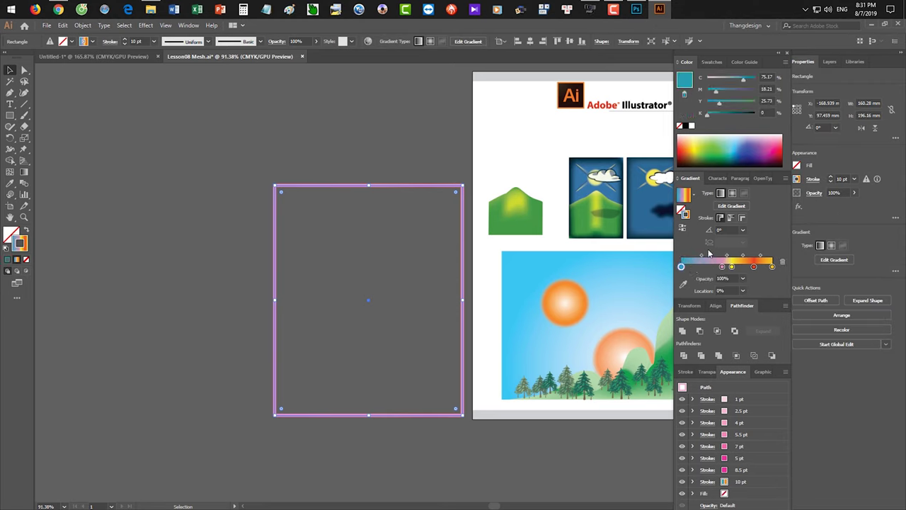
Move the rectangle slightly left to X −200.36, Y 110.112 mm and pick its 8.5 pt stroke
{"action": "left_click", "coordinate": [355, 160]}
{"action": "left_click_drag", "start_coordinate": [354, 160], "coordinate": [392, 233]}
{"action": "left_click", "coordinate": [396, 208]}
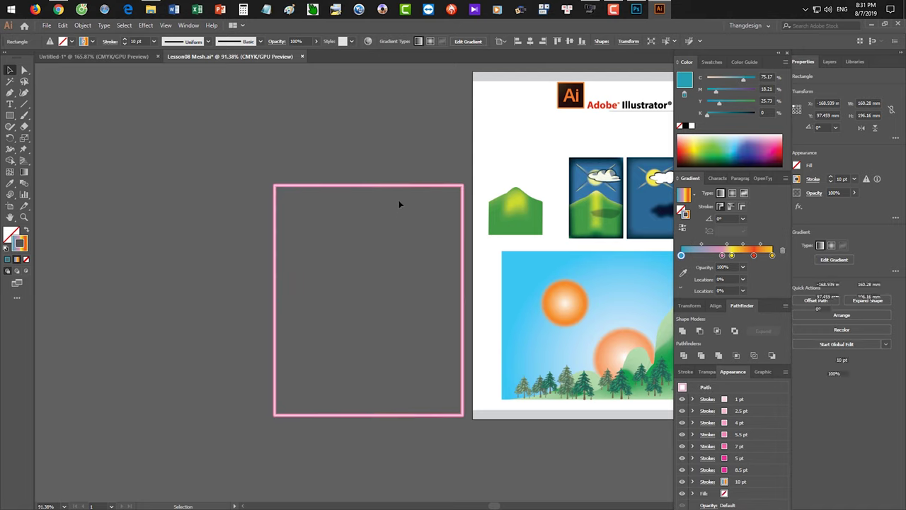
{"action": "double_click", "coordinate": [406, 187]}
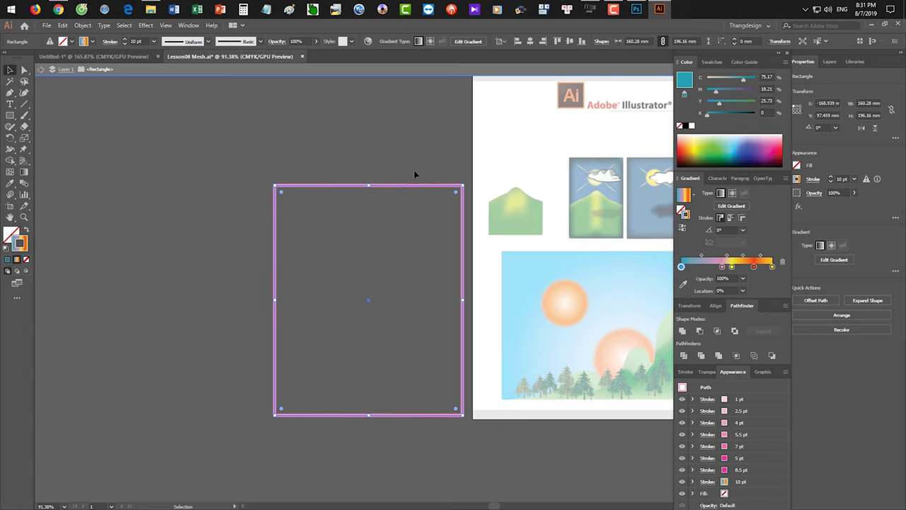
{"action": "left_click_drag", "start_coordinate": [413, 189], "coordinate": [377, 180]}
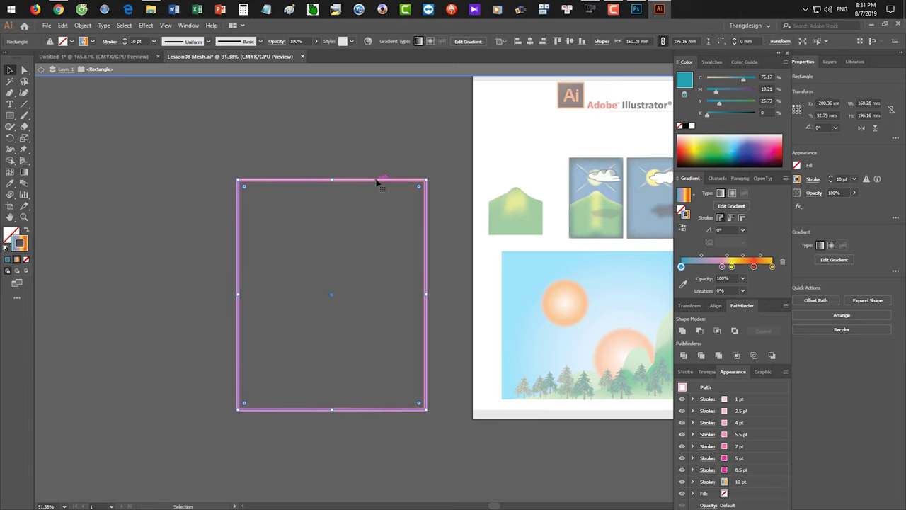
{"action": "double_click", "coordinate": [378, 157]}
{"action": "left_click_drag", "start_coordinate": [403, 186], "coordinate": [402, 204]}
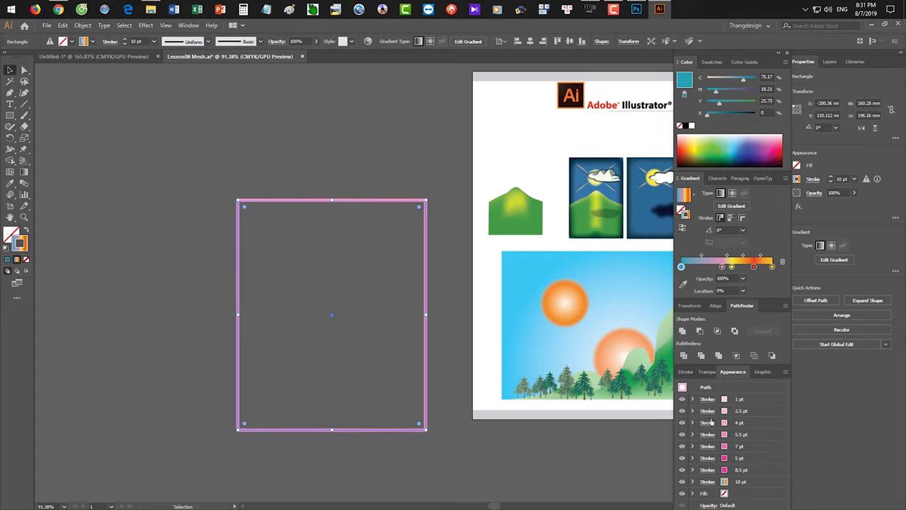
{"action": "left_click", "coordinate": [709, 470]}
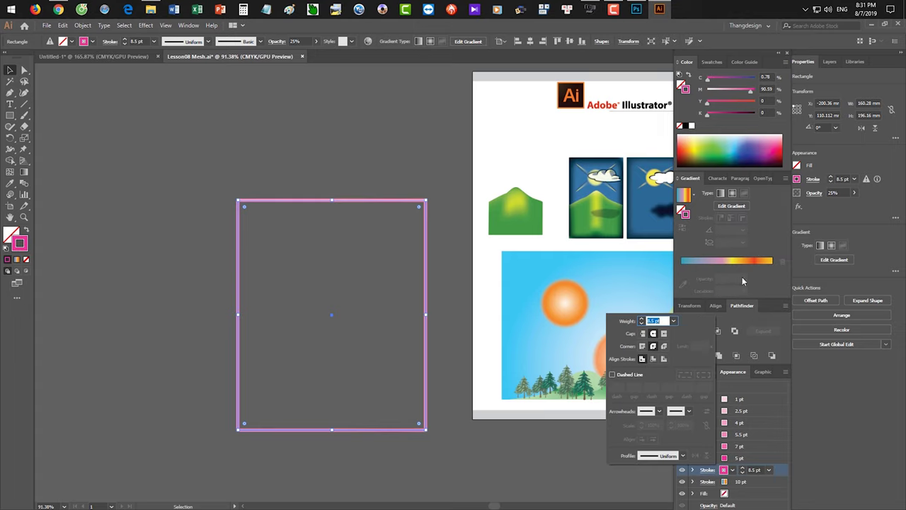
Apply the gradient to the 8.5, 5, 7 and 5.5 pt strokes
{"action": "left_click", "coordinate": [714, 261]}
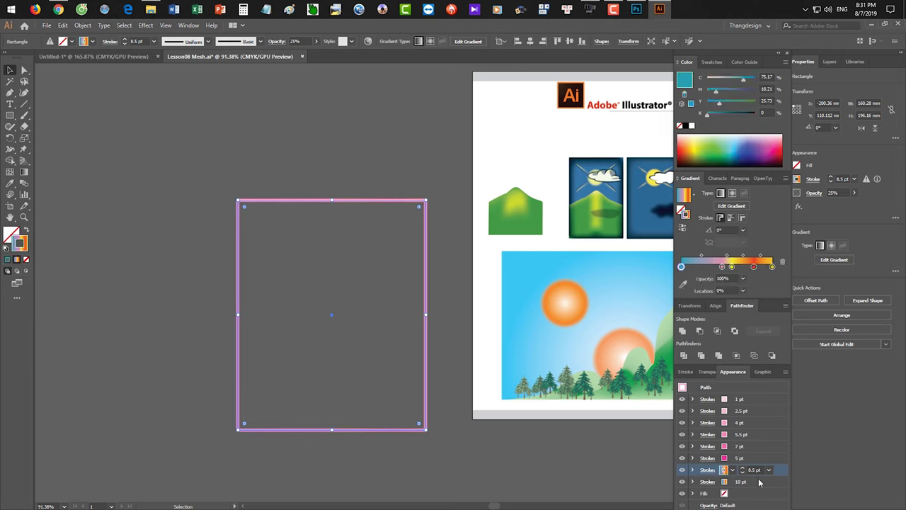
{"action": "left_click", "coordinate": [748, 458]}
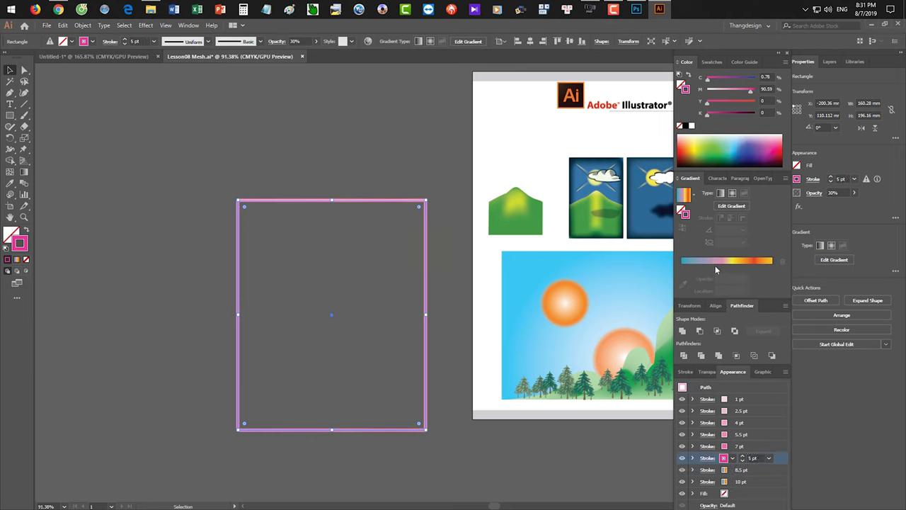
{"action": "left_click", "coordinate": [716, 262]}
{"action": "left_click", "coordinate": [752, 447]}
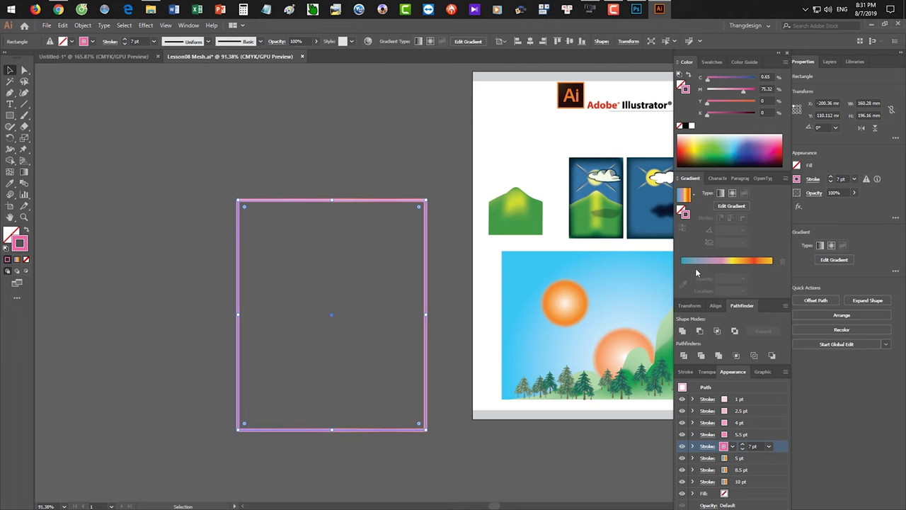
{"action": "left_click", "coordinate": [696, 267]}
{"action": "left_click", "coordinate": [746, 434]}
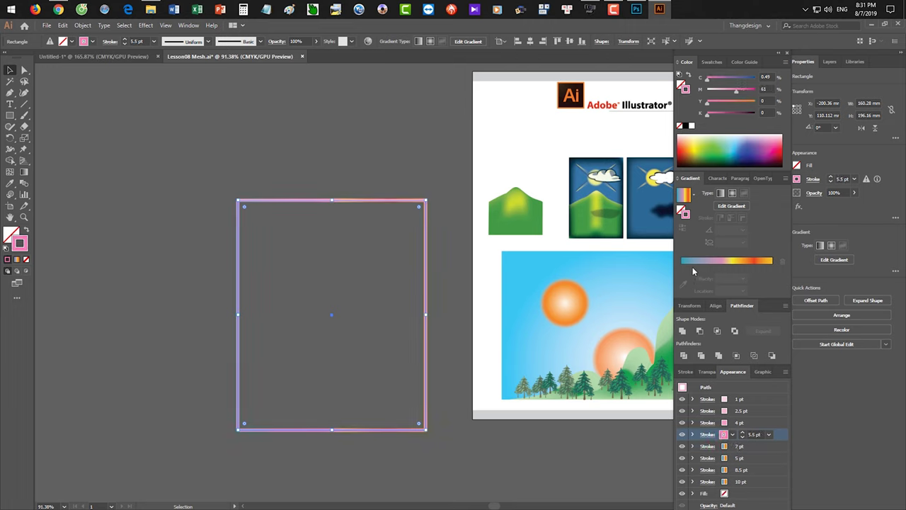
{"action": "left_click", "coordinate": [693, 267]}
Apply the gradient to the 4, 2.5 and 1 pt strokes, then deselect to view the result
{"action": "left_click", "coordinate": [760, 422]}
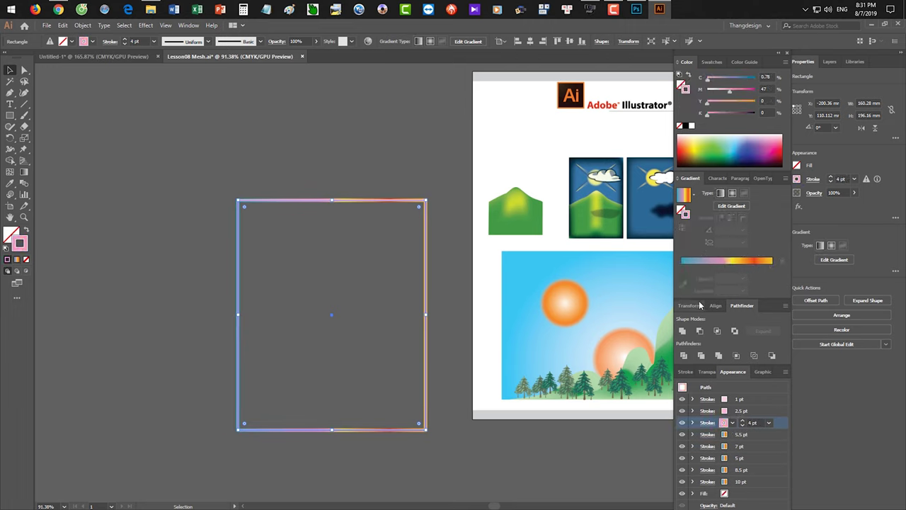
{"action": "left_click", "coordinate": [699, 267]}
{"action": "left_click", "coordinate": [752, 410]}
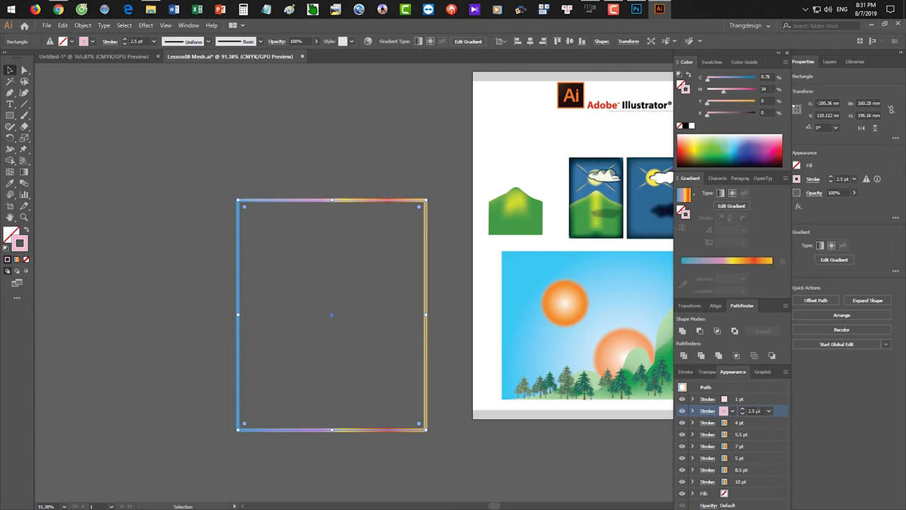
{"action": "left_click", "coordinate": [695, 262]}
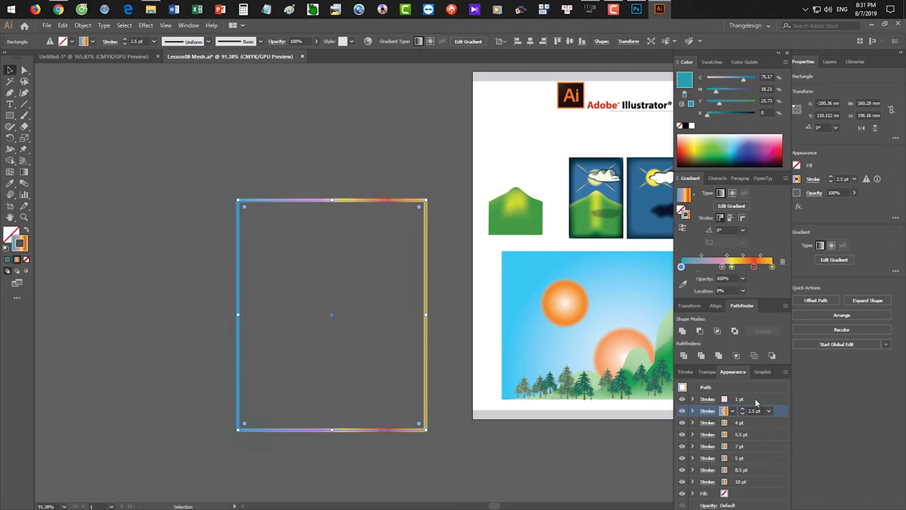
{"action": "left_click", "coordinate": [754, 399]}
{"action": "left_click", "coordinate": [691, 263]}
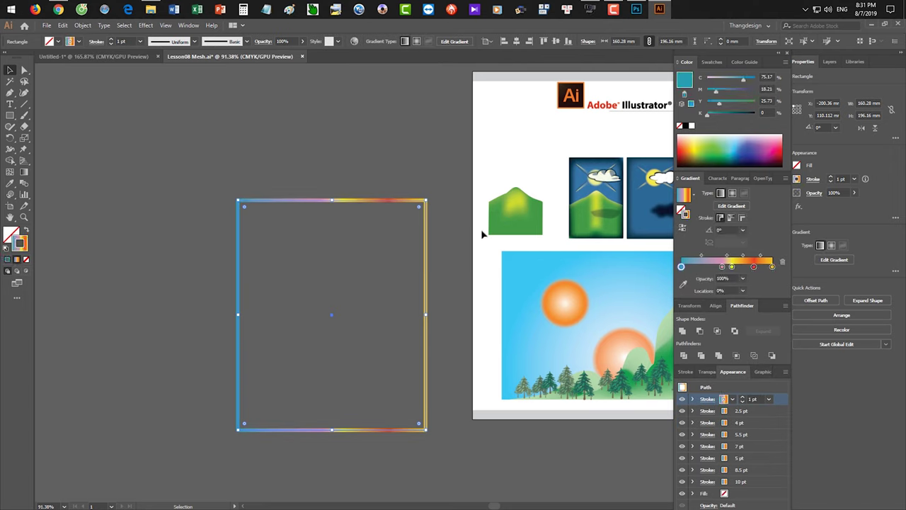
{"action": "left_click", "coordinate": [420, 170]}
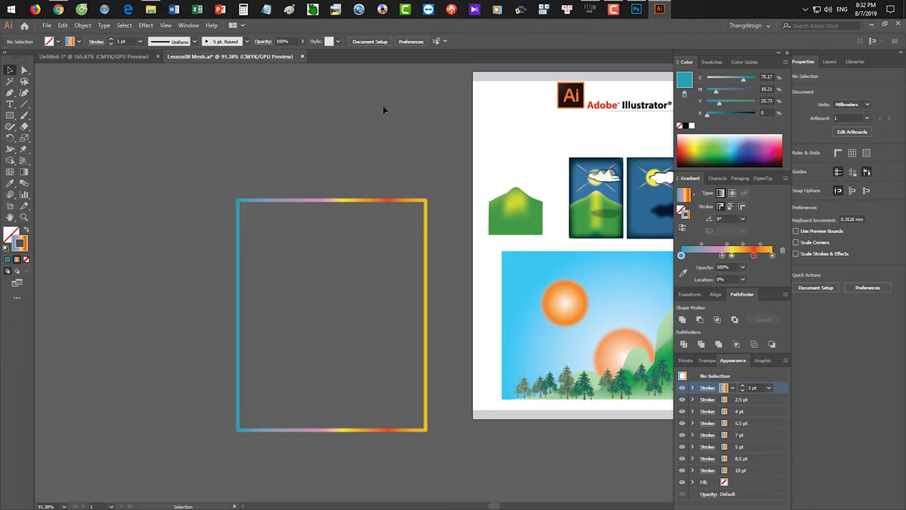
Set the rectangle's stroke gradient to apply within the stroke, after trying along the stroke
{"action": "key", "text": "space"}
{"action": "left_click_drag", "start_coordinate": [455, 172], "coordinate": [305, 147]}
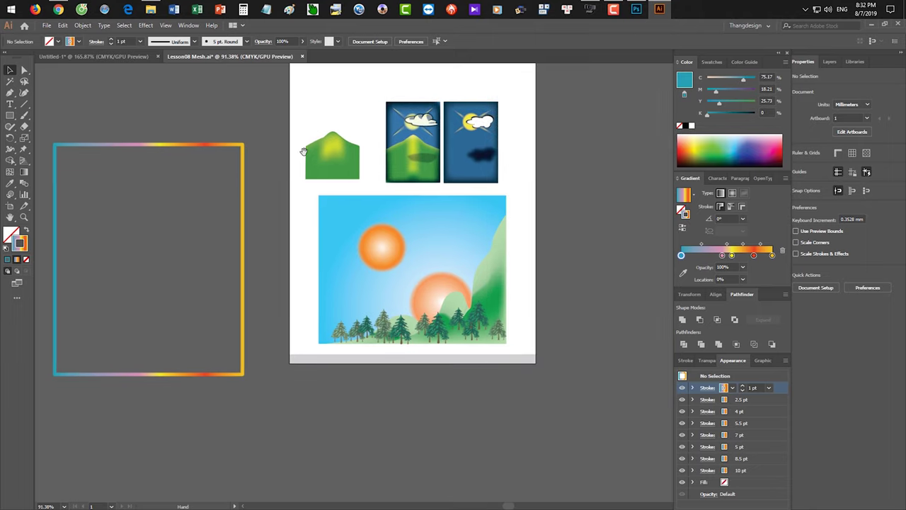
{"action": "left_click", "coordinate": [312, 269]}
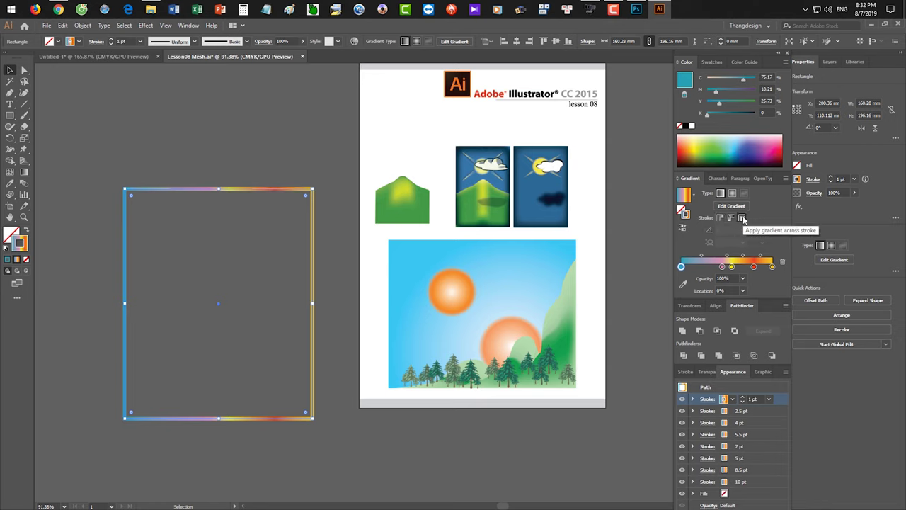
{"action": "left_click", "coordinate": [721, 218]}
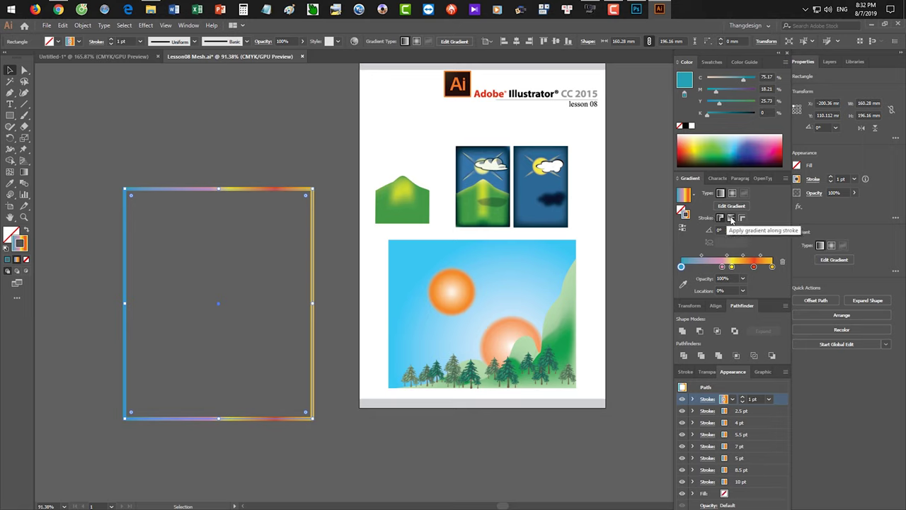
{"action": "left_click", "coordinate": [731, 218]}
{"action": "left_click", "coordinate": [720, 218]}
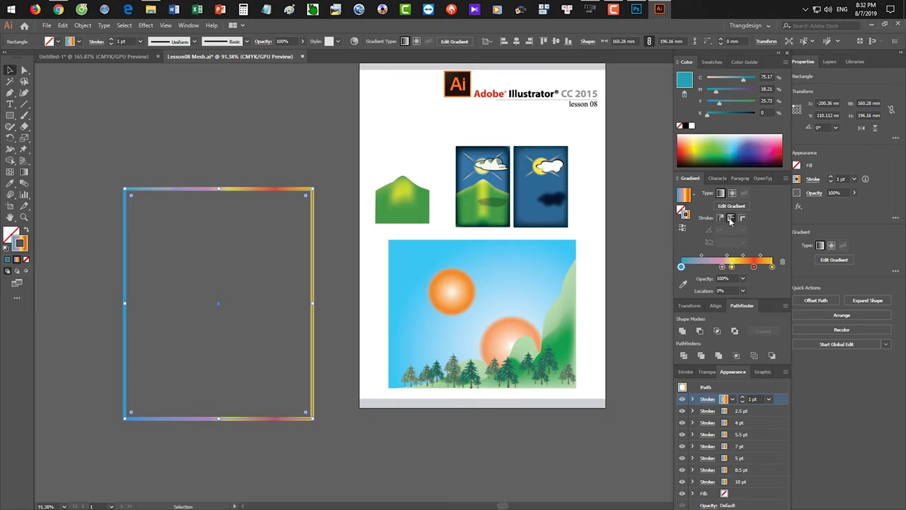
{"action": "left_click", "coordinate": [237, 160]}
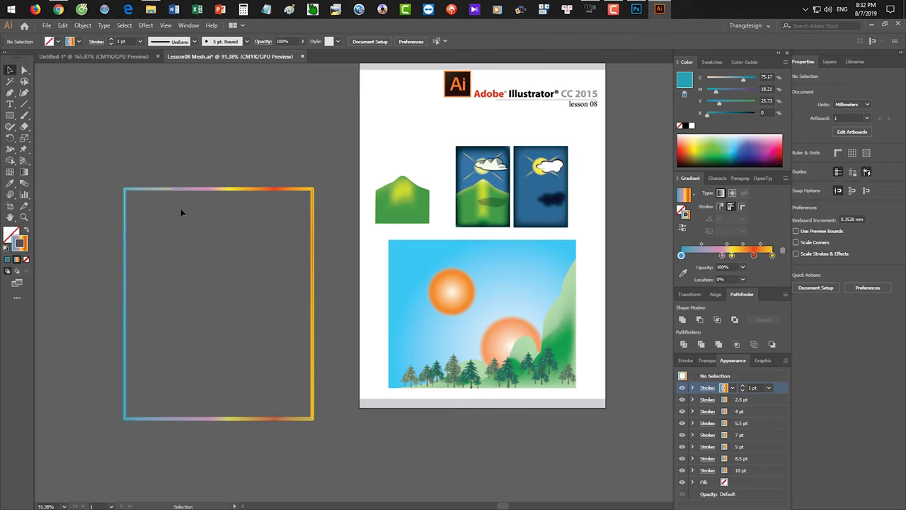
Zoom in on the border, compare the across-stroke gradient, then return to within stroke
{"action": "left_click_drag", "start_coordinate": [145, 220], "coordinate": [338, 257]}
{"action": "scroll", "coordinate": [338, 257], "scroll_direction": "down", "scroll_amount": 5}
{"action": "key", "text": "v"}
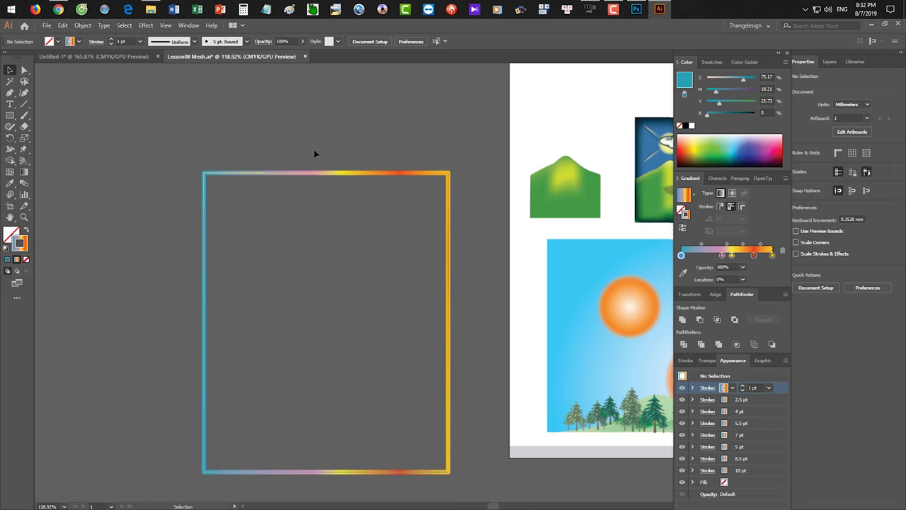
{"action": "left_click", "coordinate": [313, 172]}
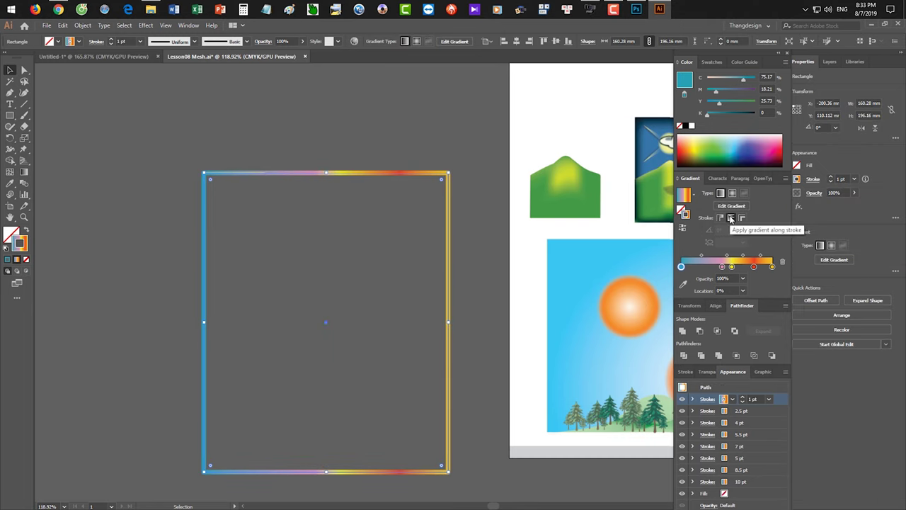
{"action": "left_click", "coordinate": [743, 221]}
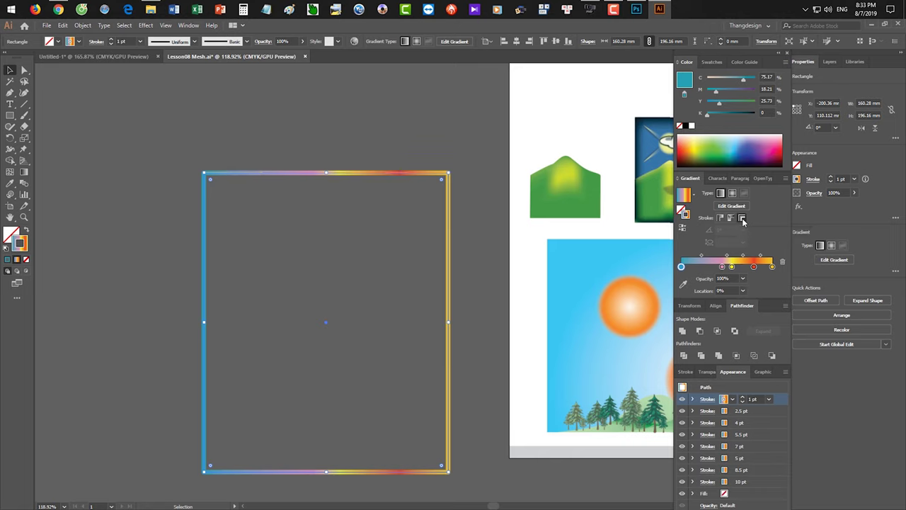
{"action": "left_click", "coordinate": [460, 159]}
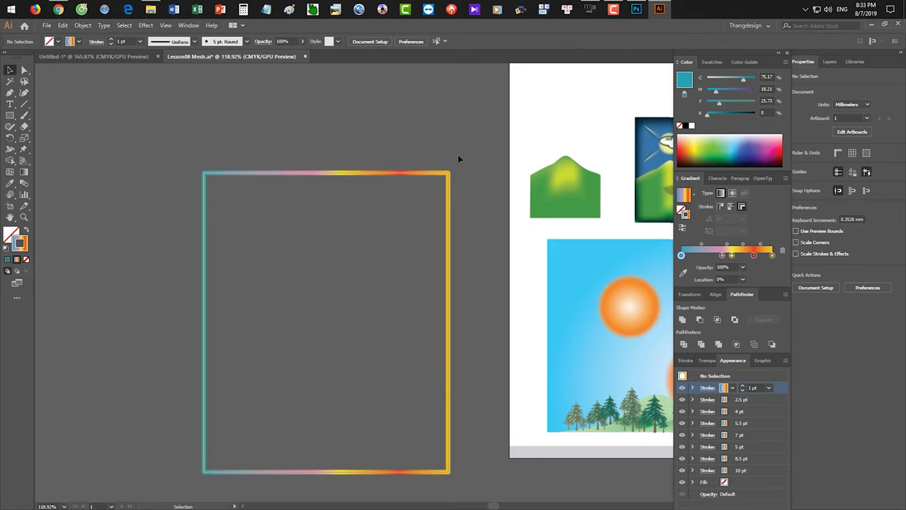
{"action": "left_click", "coordinate": [445, 197]}
{"action": "left_click", "coordinate": [721, 218]}
{"action": "left_click", "coordinate": [441, 146]}
{"action": "left_click", "coordinate": [447, 199]}
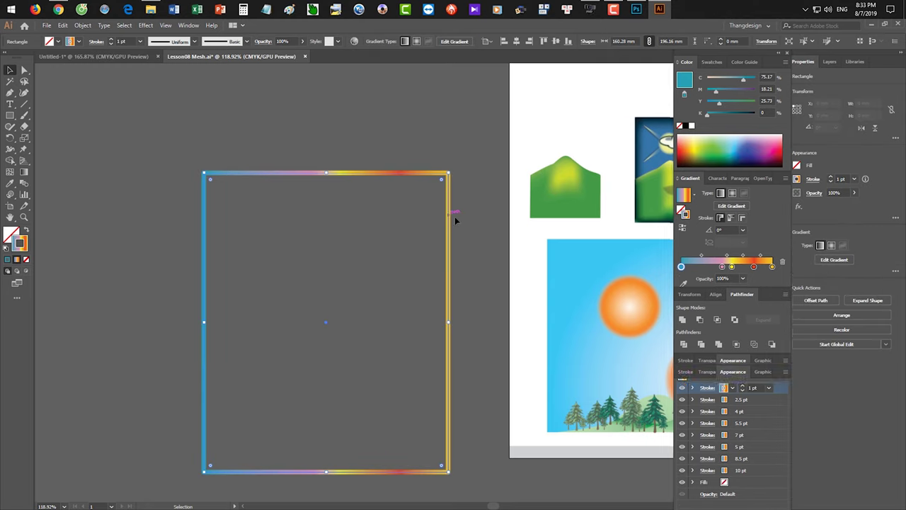
Try editing the stroke gradient, then select the gradient-stroked rectangle and delete it
{"action": "left_click", "coordinate": [729, 206]}
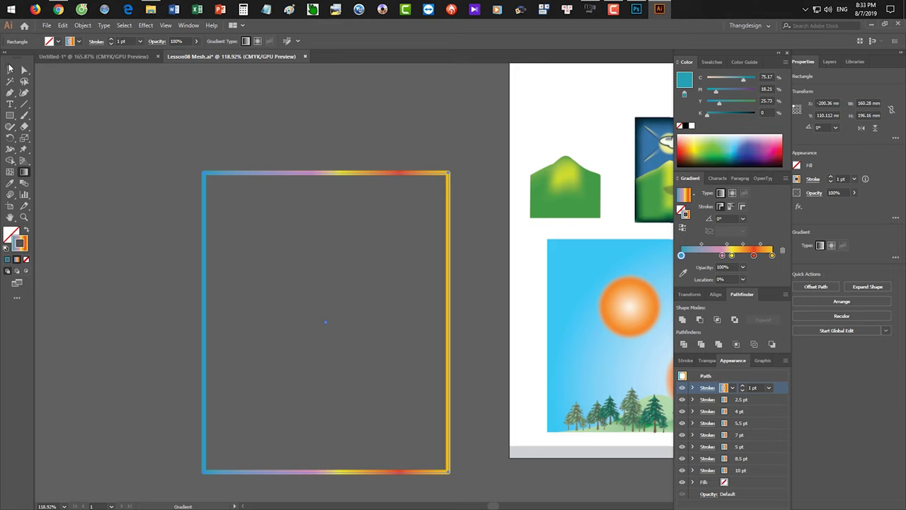
{"action": "left_click", "coordinate": [9, 70]}
{"action": "left_click", "coordinate": [330, 264]}
{"action": "left_click", "coordinate": [329, 264]}
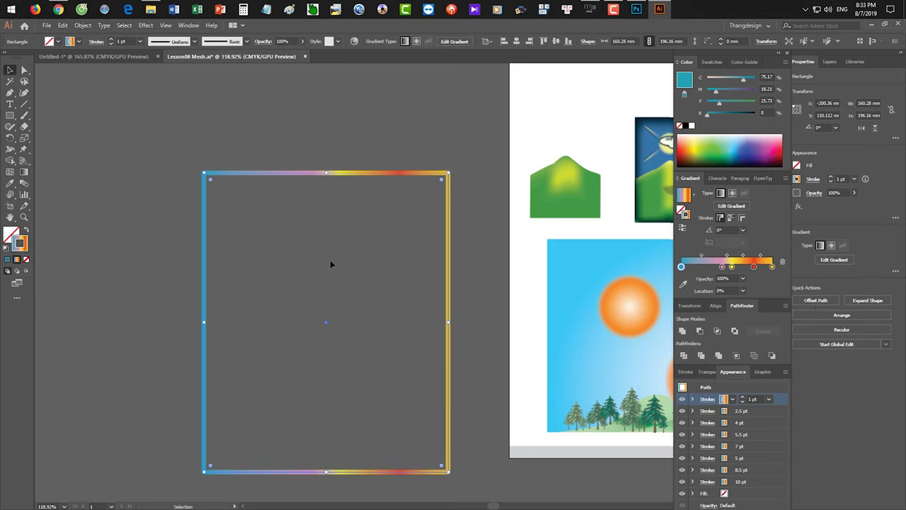
{"action": "key", "text": "Delete"}
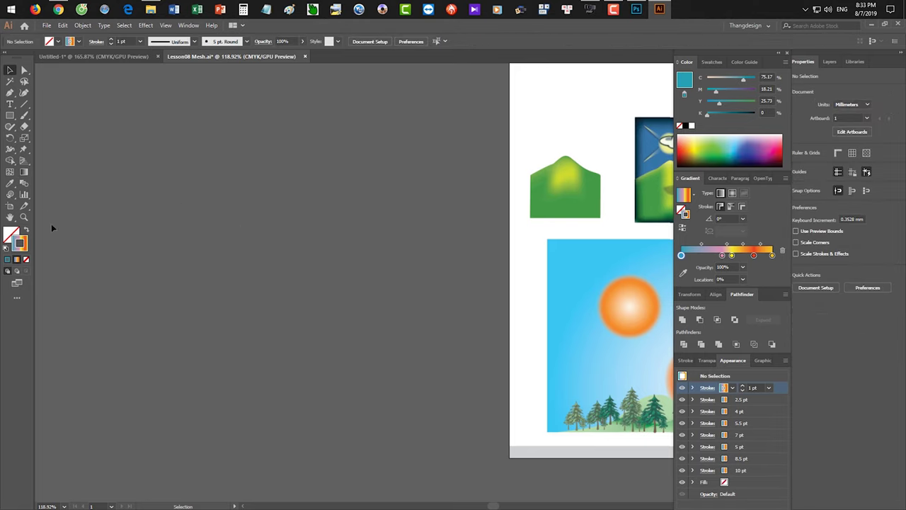
Set a light green fill with no stroke and draw a 167 × 83 mm rectangle
{"action": "left_click", "coordinate": [691, 125]}
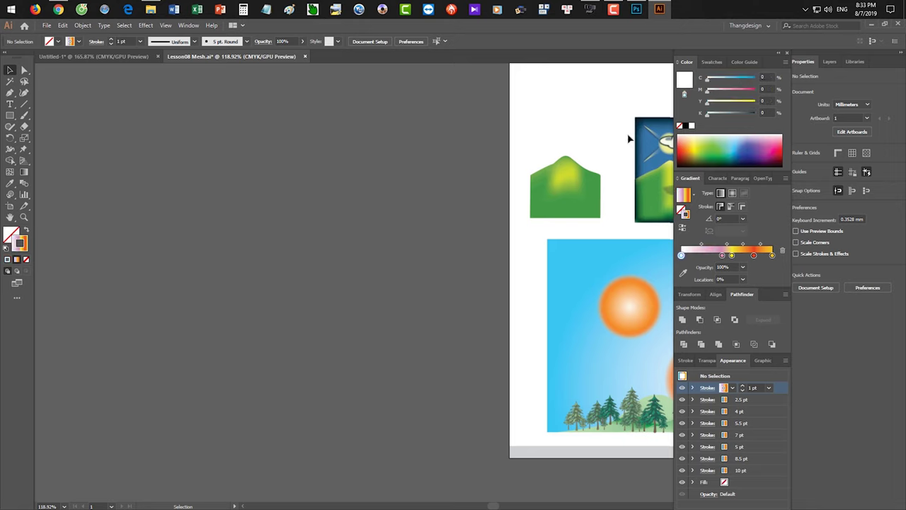
{"action": "left_click", "coordinate": [716, 142]}
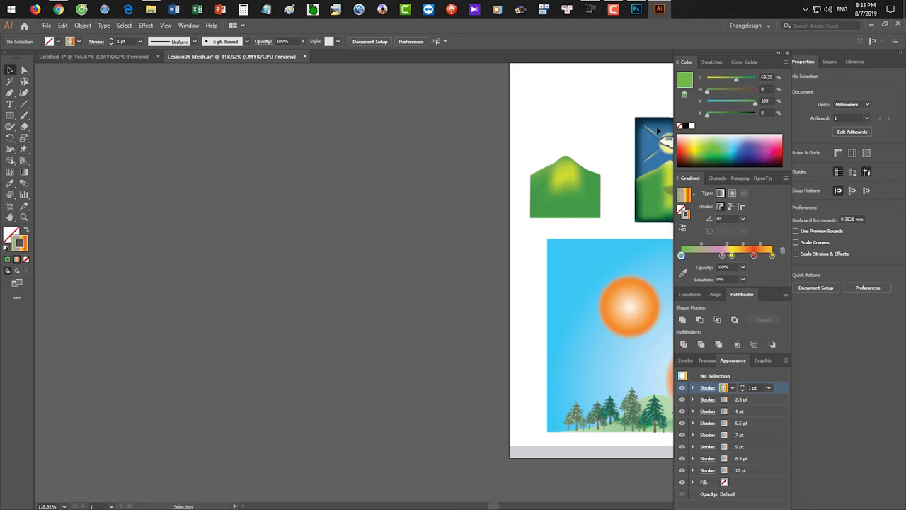
{"action": "left_click", "coordinate": [680, 126]}
{"action": "left_click", "coordinate": [706, 138]}
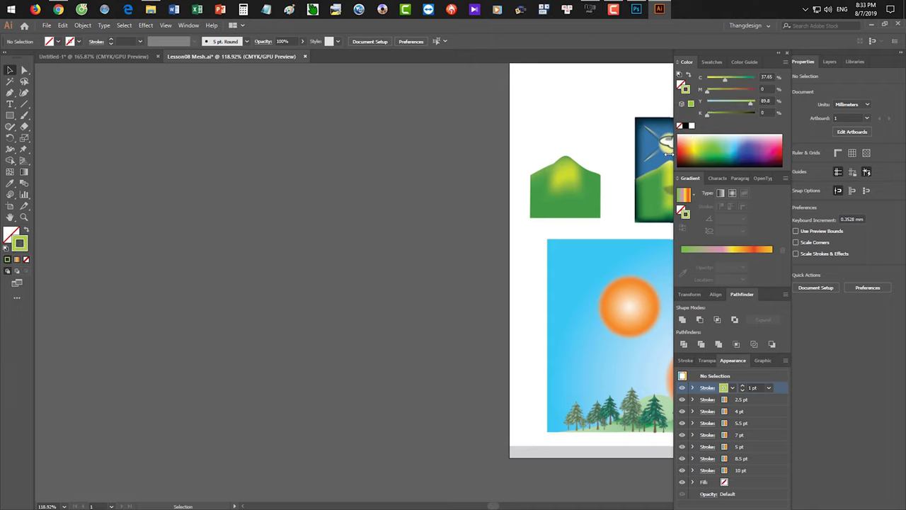
{"action": "left_click", "coordinate": [27, 232]}
{"action": "left_click", "coordinate": [9, 115]}
{"action": "mouse_move", "coordinate": [164, 170]}
{"action": "left_mouse_down"}
{"action": "mouse_move", "coordinate": [385, 269]}
{"action": "mouse_move", "coordinate": [420, 296]}
{"action": "left_mouse_up"}
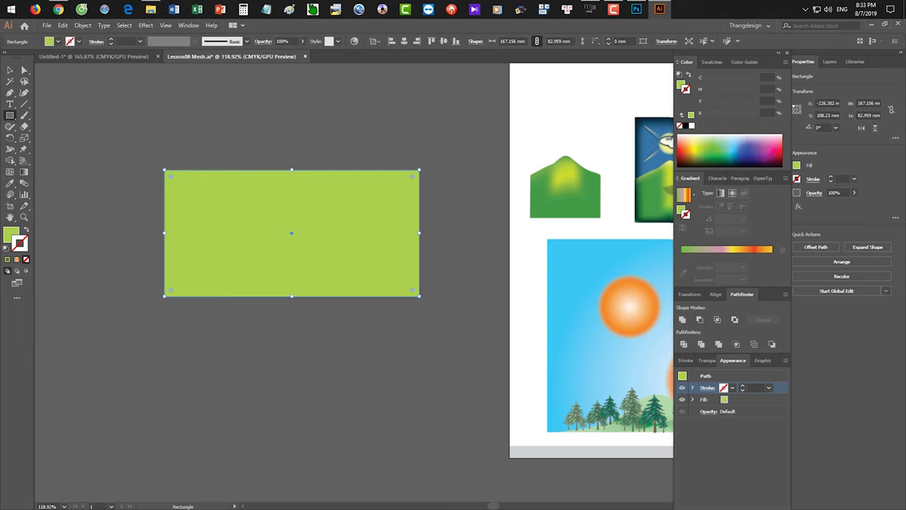
Select the green rectangle and make its fill the active colour
{"action": "left_click", "coordinate": [9, 72]}
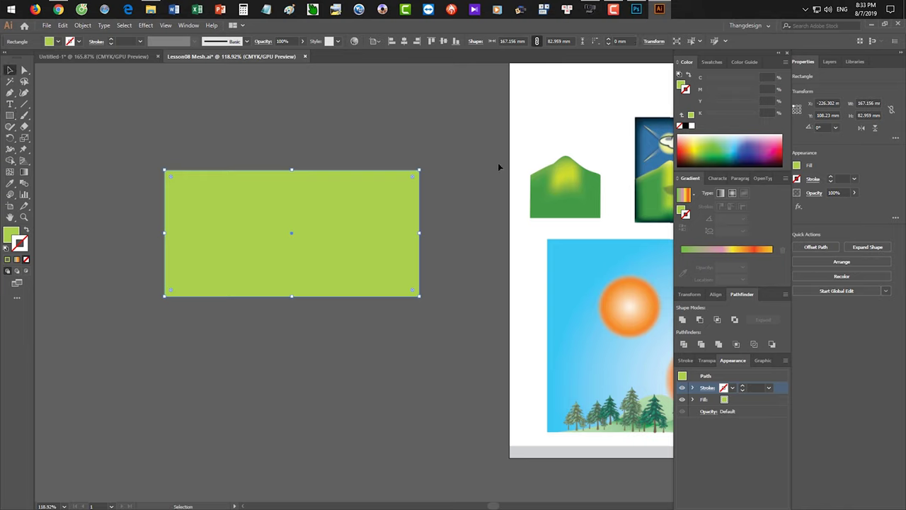
{"action": "left_click", "coordinate": [385, 139]}
{"action": "left_click", "coordinate": [378, 217]}
{"action": "left_click_drag", "start_coordinate": [9, 195], "coordinate": [36, 197]}
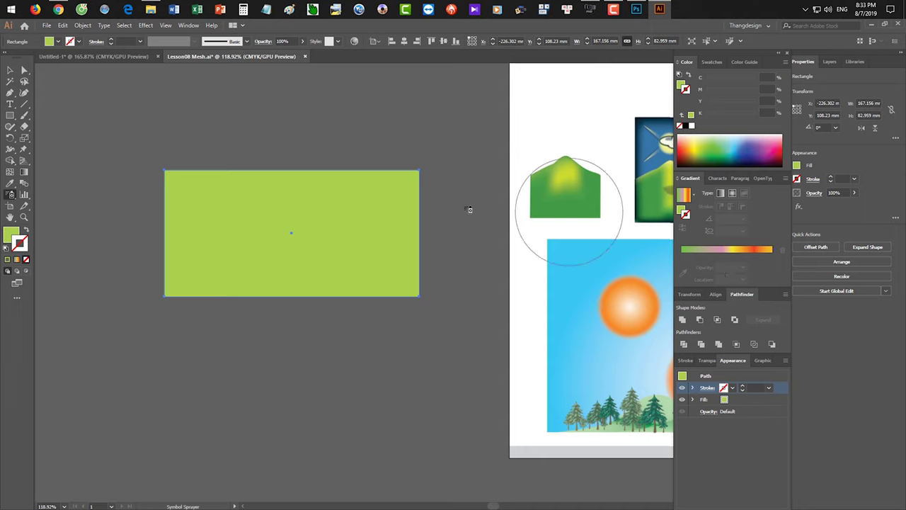
{"action": "left_click", "coordinate": [682, 210]}
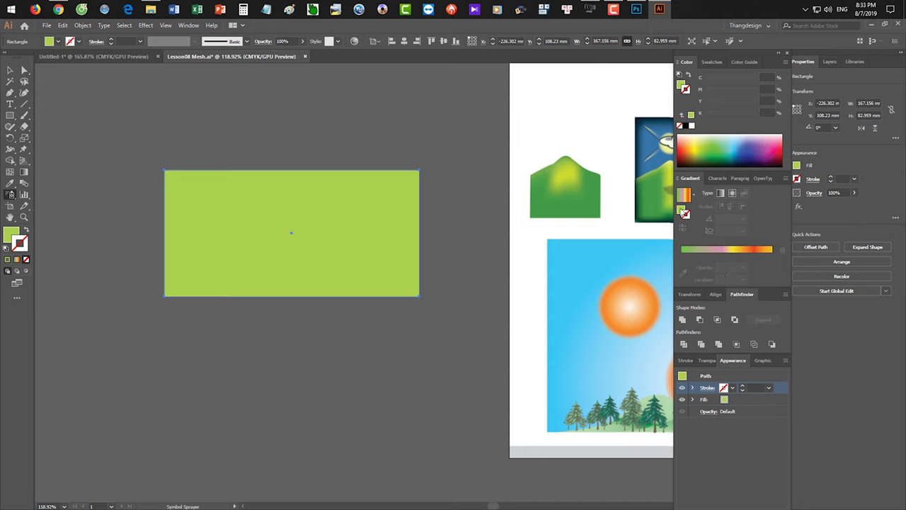
Apply a freeform gradient to the rectangle and drag the white colour point toward the top centre
{"action": "left_click", "coordinate": [744, 194]}
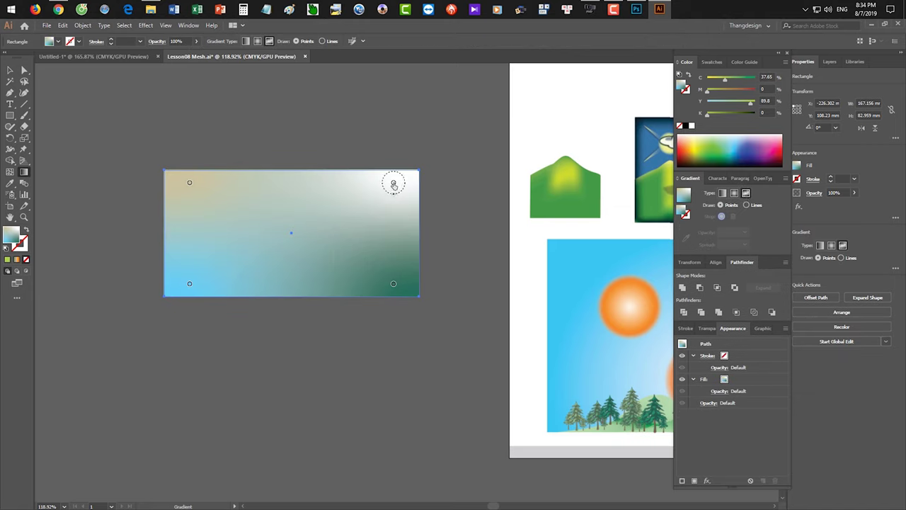
{"action": "left_click_drag", "start_coordinate": [394, 197], "coordinate": [393, 202]}
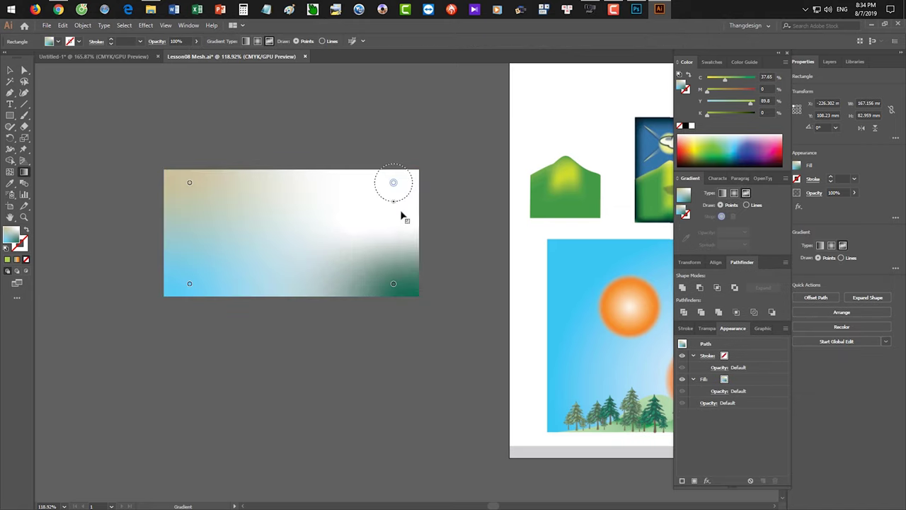
{"action": "key", "text": "ctrl+z"}
{"action": "key", "text": "ctrl+shift+z"}
{"action": "key", "text": "ctrl+z"}
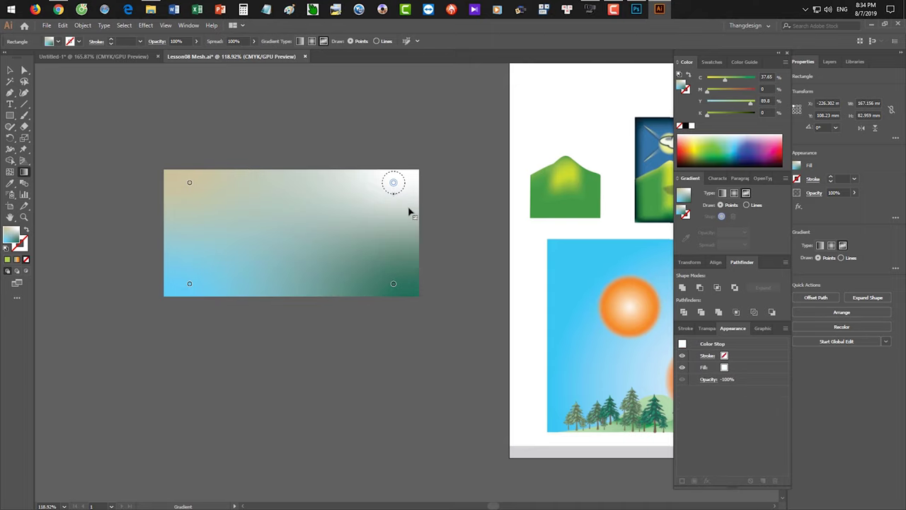
{"action": "key", "text": "ctrl+shift+z"}
{"action": "key", "text": "ctrl+z"}
{"action": "left_click", "coordinate": [393, 189]}
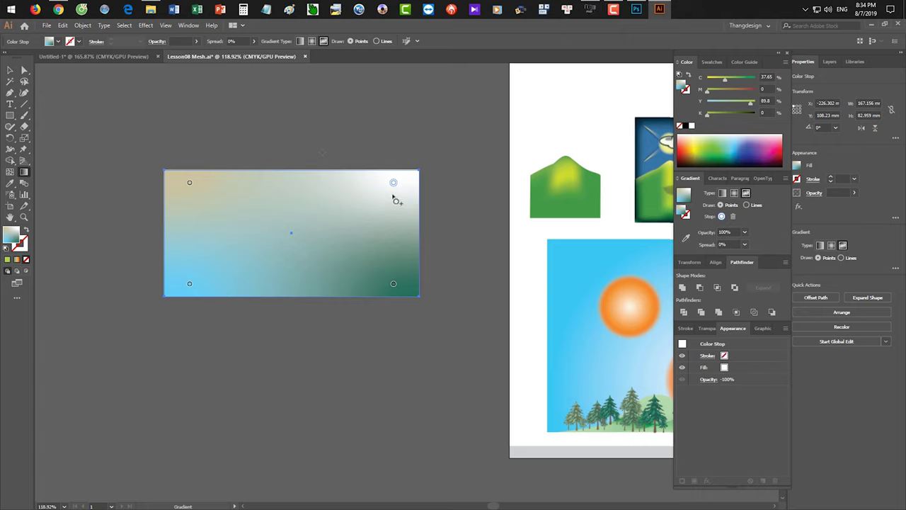
{"action": "left_click_drag", "start_coordinate": [393, 198], "coordinate": [340, 195]}
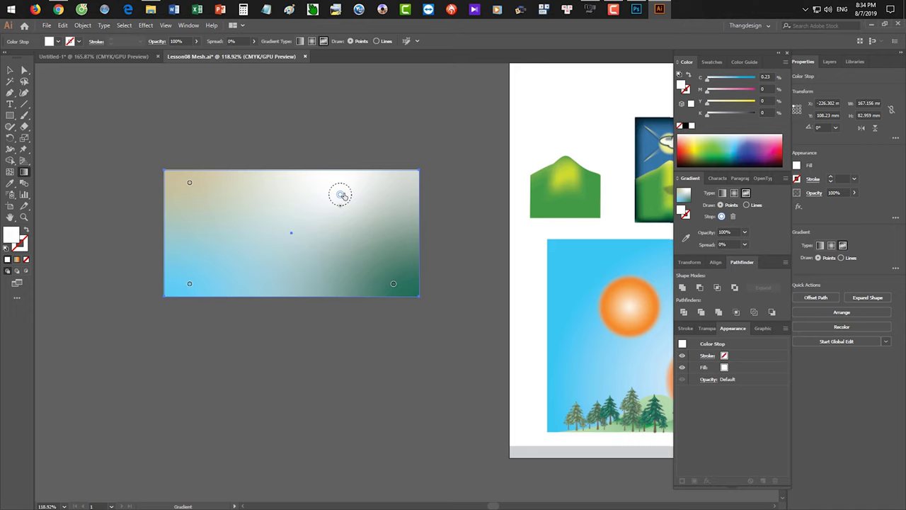
Recolour the top colour point purple and move the bottom-right green point toward the middle right
{"action": "left_click", "coordinate": [746, 205]}
{"action": "left_click", "coordinate": [721, 206]}
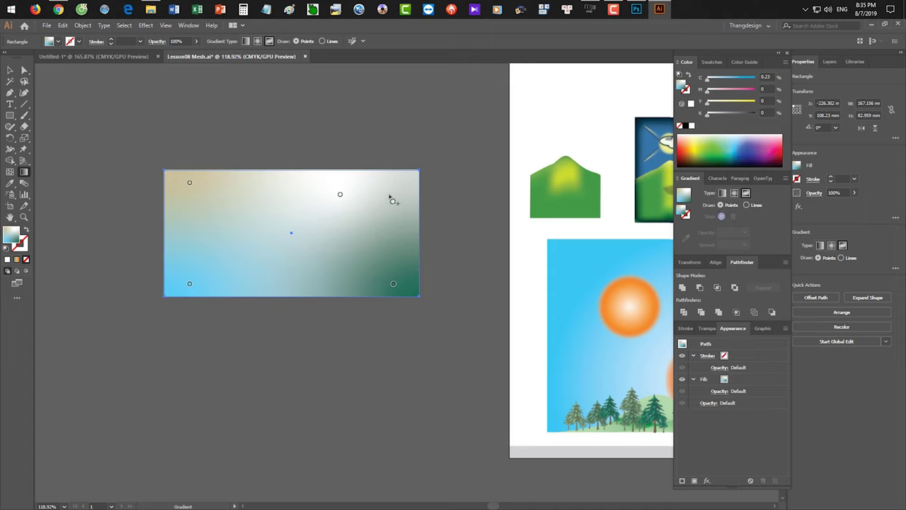
{"action": "left_click", "coordinate": [339, 194]}
{"action": "left_click", "coordinate": [718, 140]}
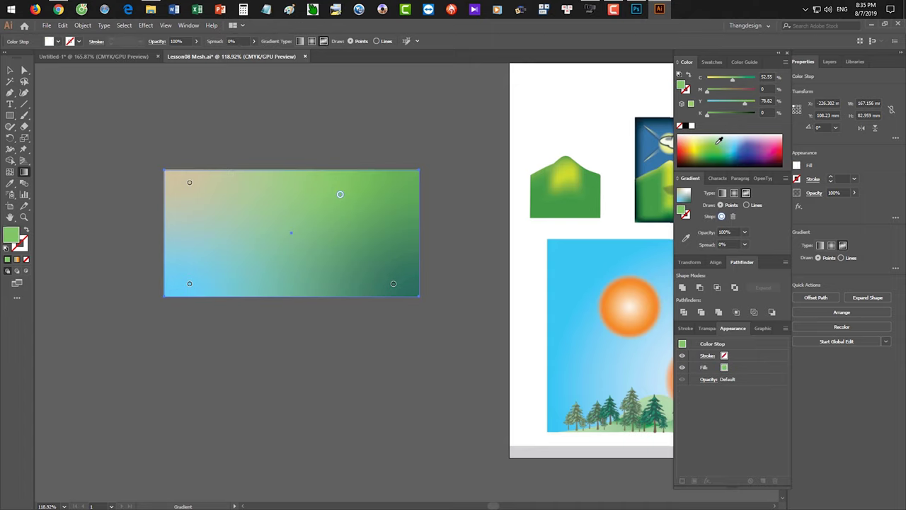
{"action": "left_click", "coordinate": [762, 144]}
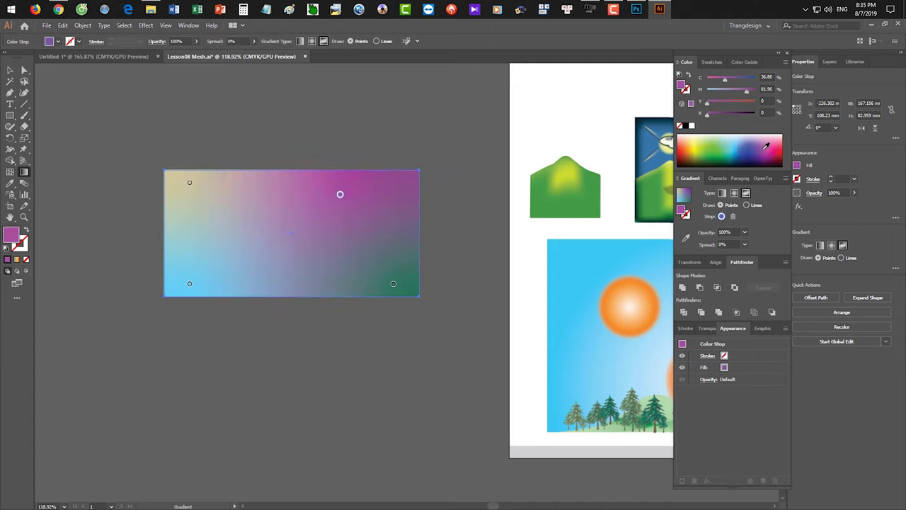
{"action": "left_click", "coordinate": [394, 285]}
{"action": "left_click_drag", "start_coordinate": [394, 285], "coordinate": [341, 248]}
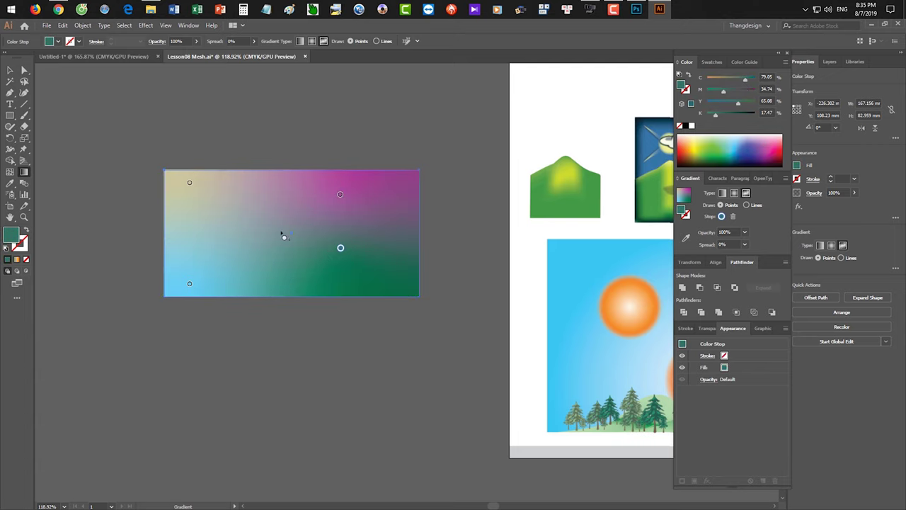
Move the left colour points inward, making the lower one yellow and the top-left one cyan
{"action": "left_click_drag", "start_coordinate": [189, 182], "coordinate": [230, 212]}
{"action": "left_click_drag", "start_coordinate": [189, 283], "coordinate": [249, 270]}
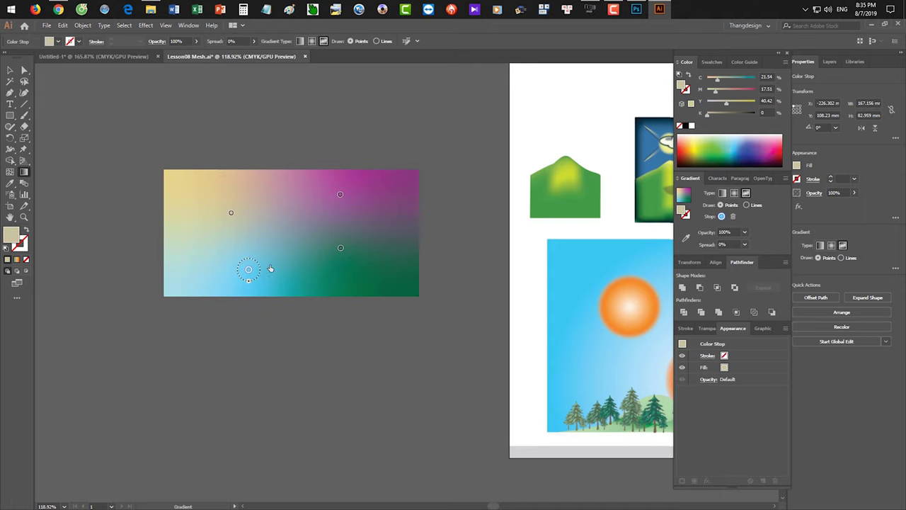
{"action": "left_click", "coordinate": [696, 145]}
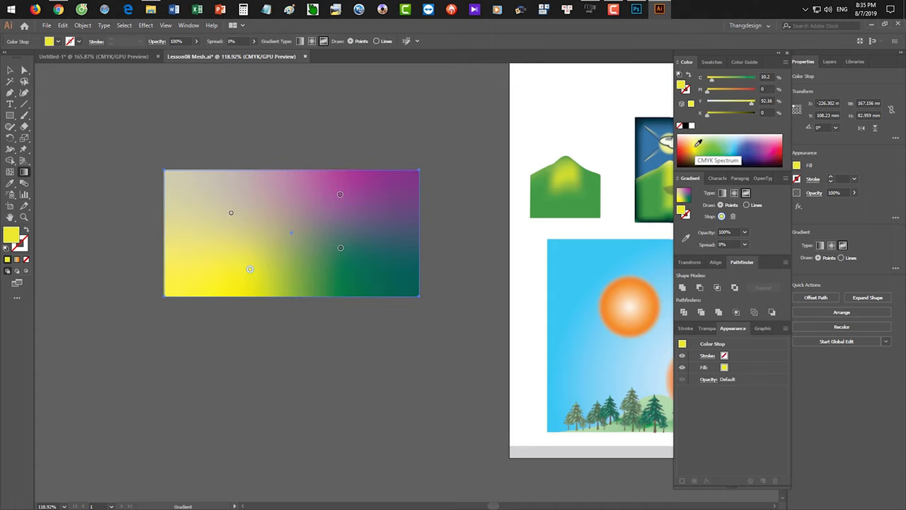
{"action": "left_click", "coordinate": [232, 212]}
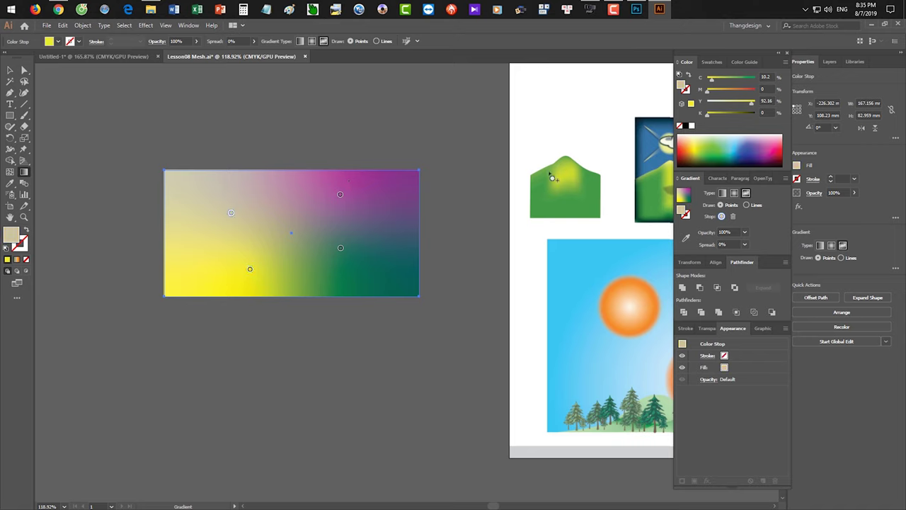
{"action": "left_click", "coordinate": [731, 144]}
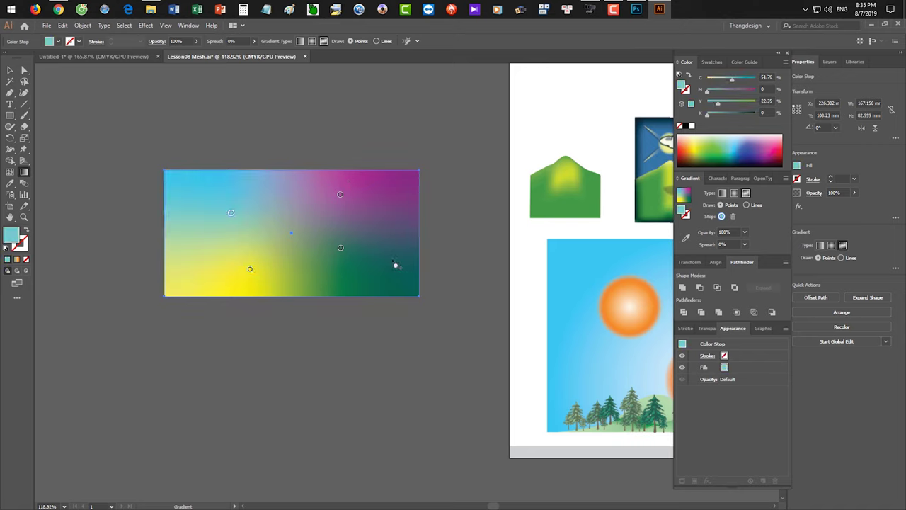
Fine-tune the green point, cyan spread and yellow position, and set the drawing mode to Lines
{"action": "left_click_drag", "start_coordinate": [341, 248], "coordinate": [347, 252]}
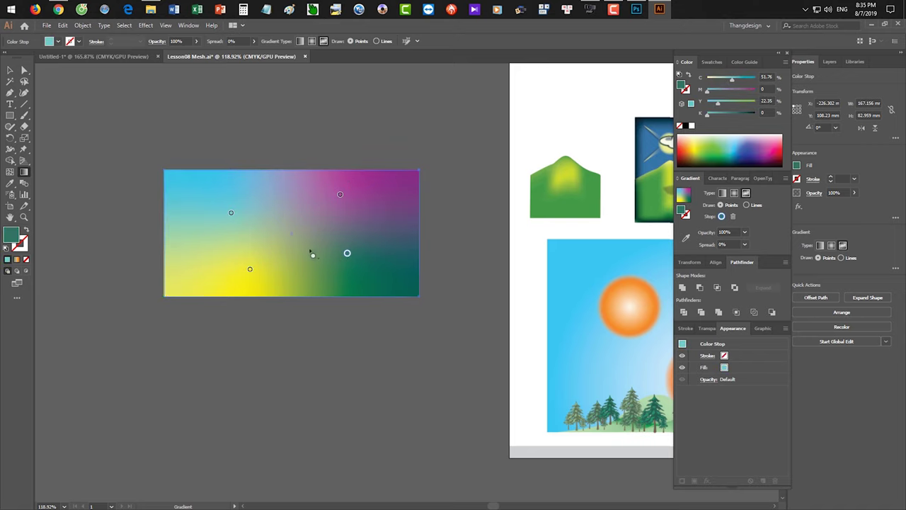
{"action": "left_click", "coordinate": [232, 210]}
{"action": "left_click_drag", "start_coordinate": [232, 228], "coordinate": [239, 244]}
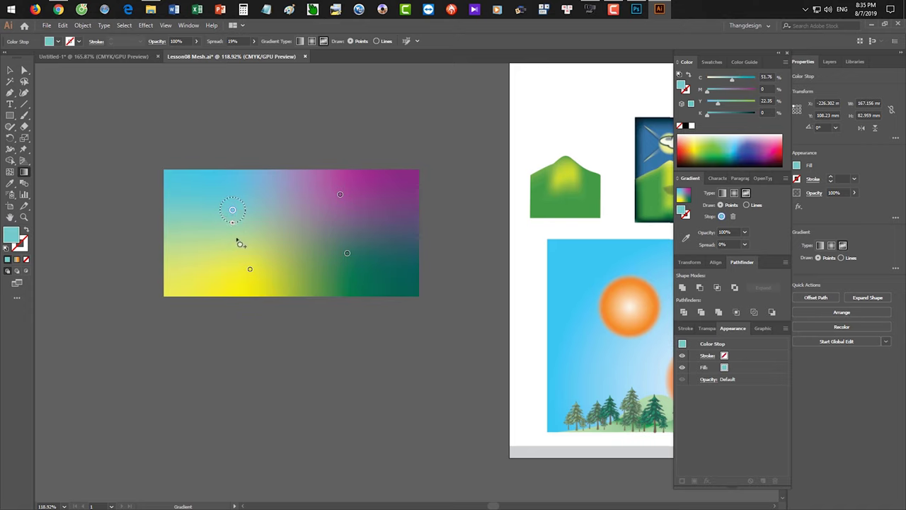
{"action": "left_click", "coordinate": [250, 269]}
{"action": "mouse_move", "coordinate": [262, 273]}
{"action": "left_mouse_down"}
{"action": "mouse_move", "coordinate": [266, 263]}
{"action": "mouse_move", "coordinate": [259, 303]}
{"action": "mouse_move", "coordinate": [259, 279]}
{"action": "left_mouse_up"}
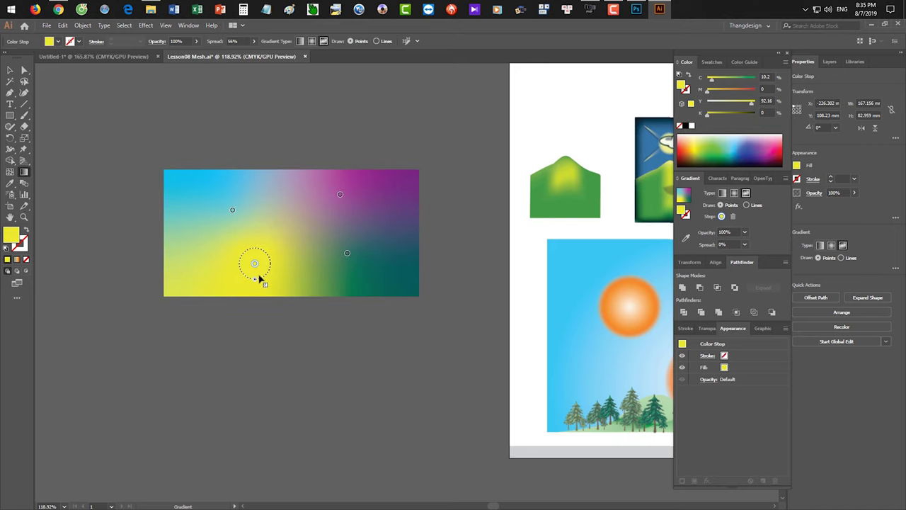
{"action": "left_click", "coordinate": [751, 204]}
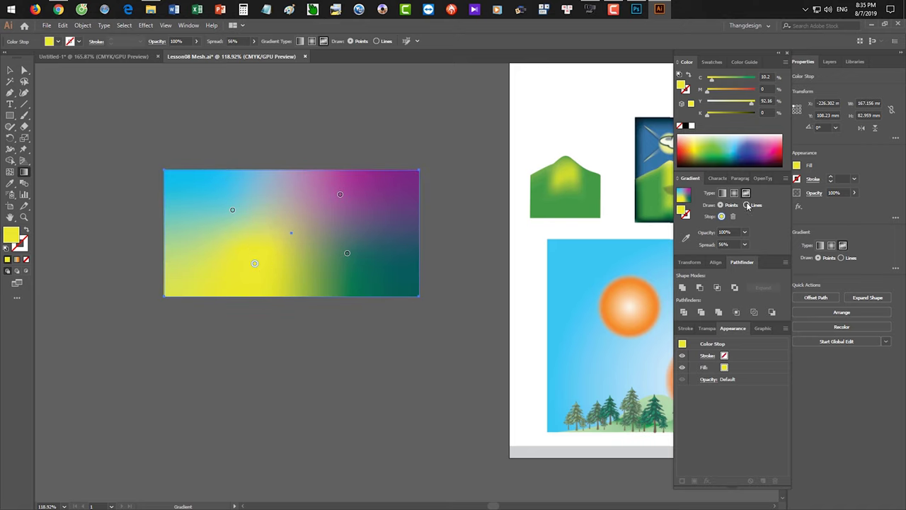
{"action": "left_click", "coordinate": [347, 254]}
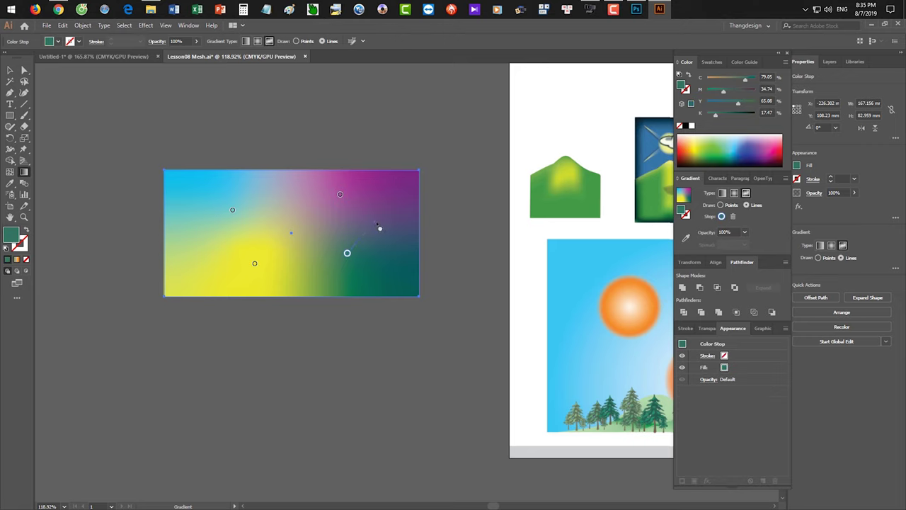
Extend the freeform gradient line with points across the rectangle's top, left side and bottom
{"action": "left_click", "coordinate": [372, 223]}
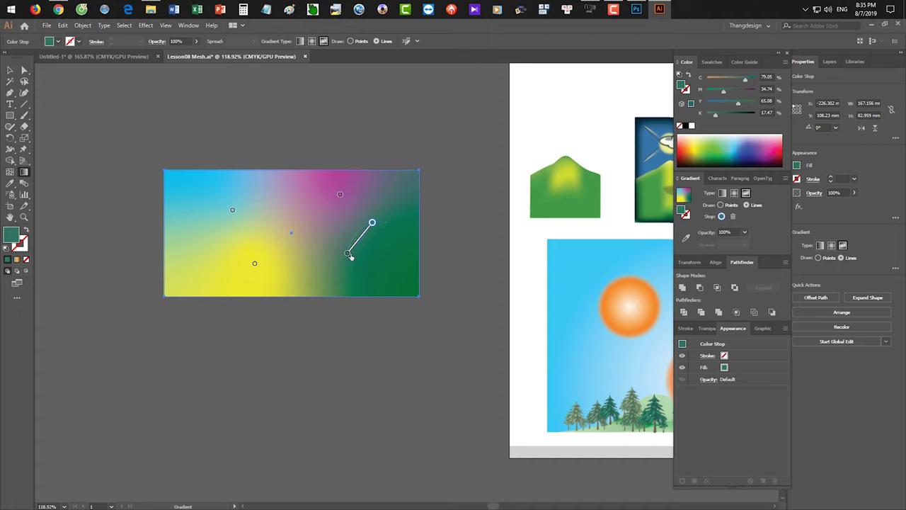
{"action": "left_click", "coordinate": [397, 265]}
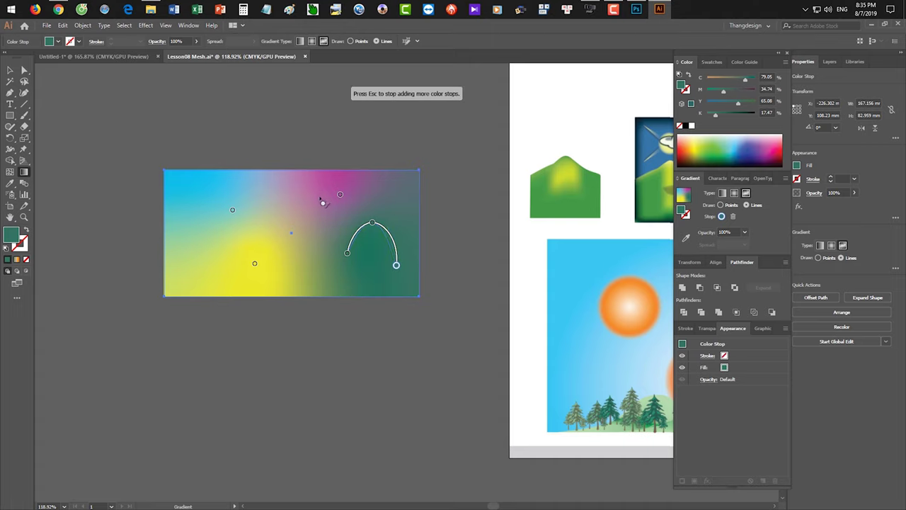
{"action": "left_click", "coordinate": [268, 221]}
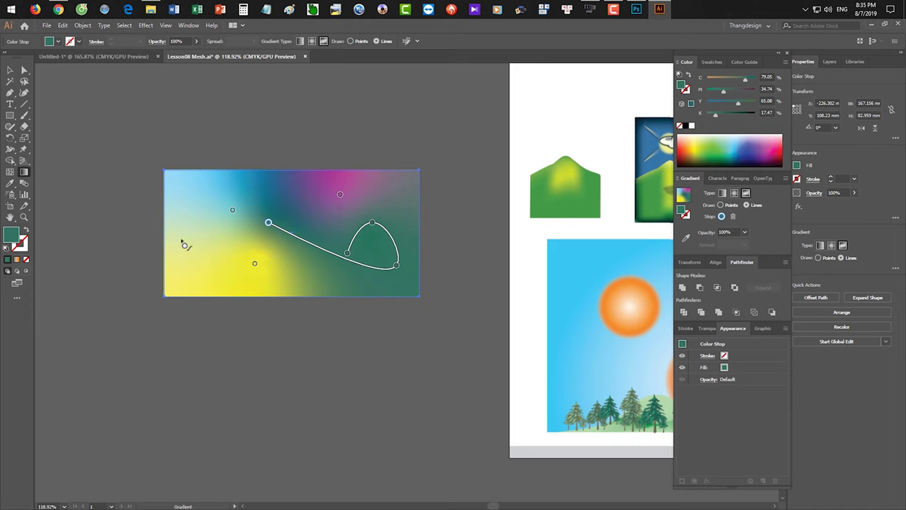
{"action": "left_click", "coordinate": [314, 190]}
{"action": "left_click", "coordinate": [400, 225]}
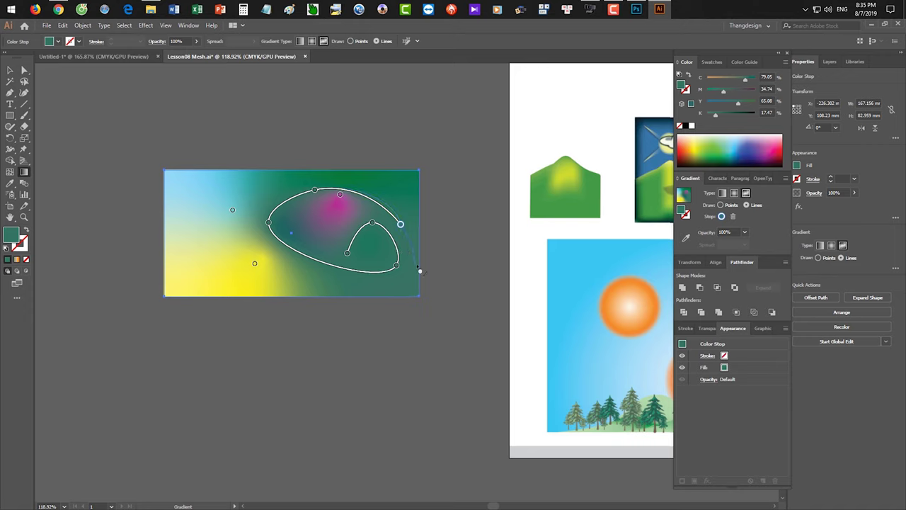
{"action": "left_click", "coordinate": [411, 258]}
{"action": "left_click", "coordinate": [409, 196]}
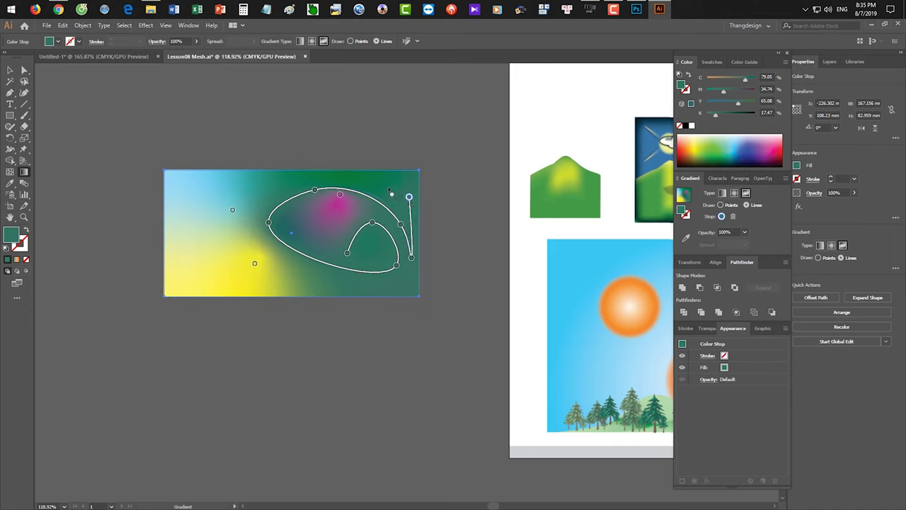
{"action": "left_click", "coordinate": [237, 196]}
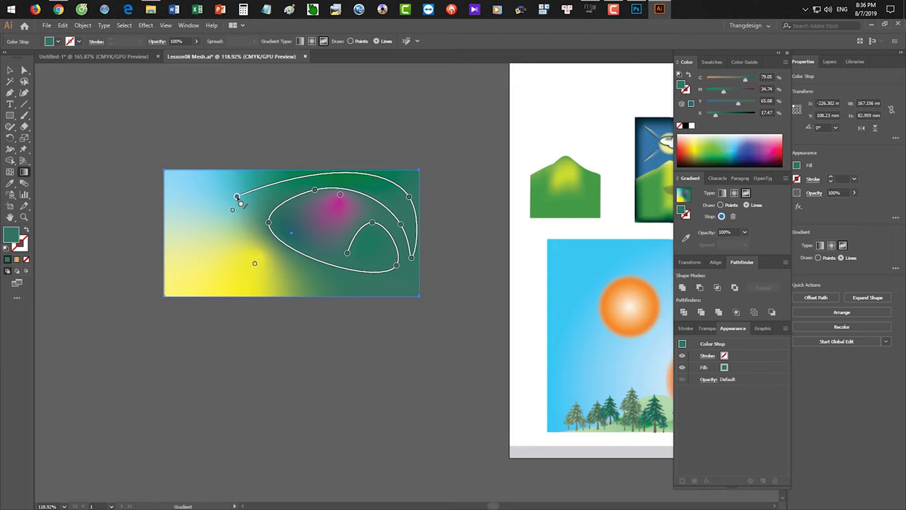
{"action": "left_click", "coordinate": [187, 248]}
{"action": "left_click", "coordinate": [258, 274]}
{"action": "left_click", "coordinate": [338, 290]}
{"action": "left_click", "coordinate": [383, 286]}
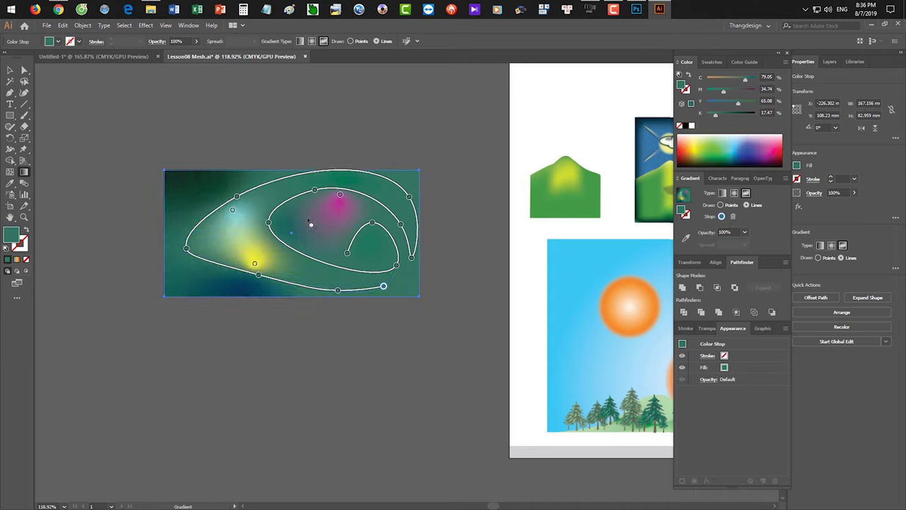
Switch the gradient to Points mode, add a white colour stop, then delete it
{"action": "left_click", "coordinate": [720, 205]}
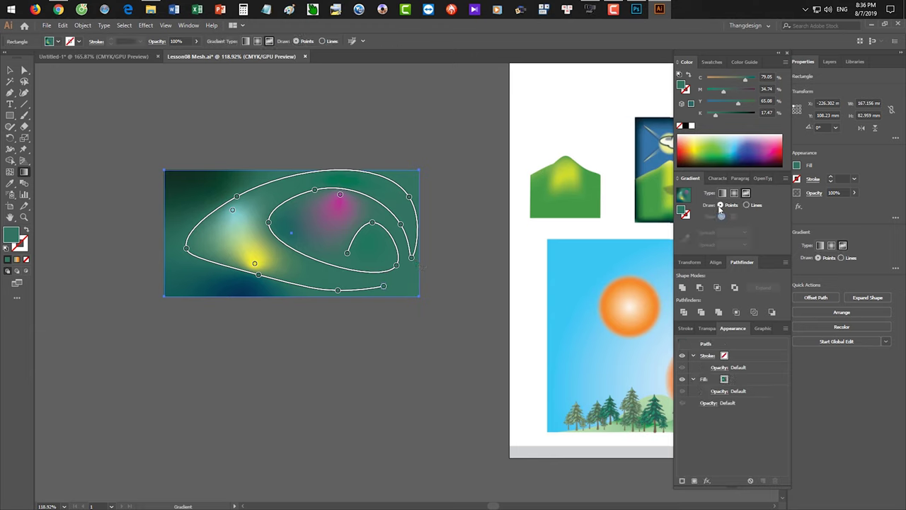
{"action": "left_click", "coordinate": [330, 227]}
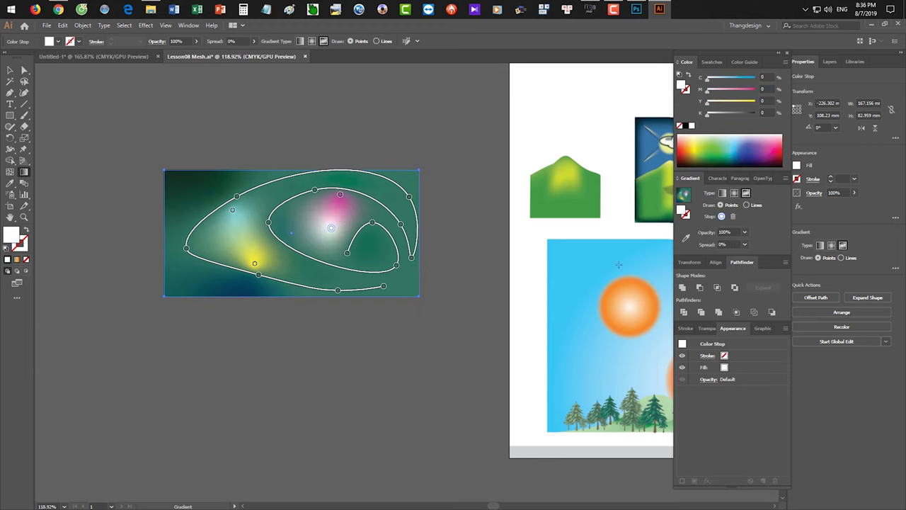
{"action": "left_click", "coordinate": [733, 217]}
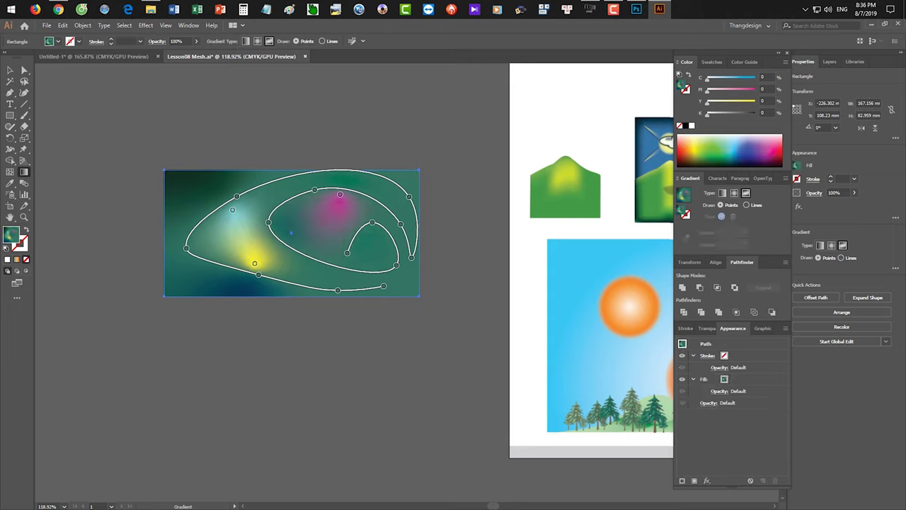
Select the freeform-gradient rectangle and delete it from the canvas
{"action": "left_click", "coordinate": [12, 71]}
{"action": "left_click", "coordinate": [151, 117]}
{"action": "left_click", "coordinate": [384, 226]}
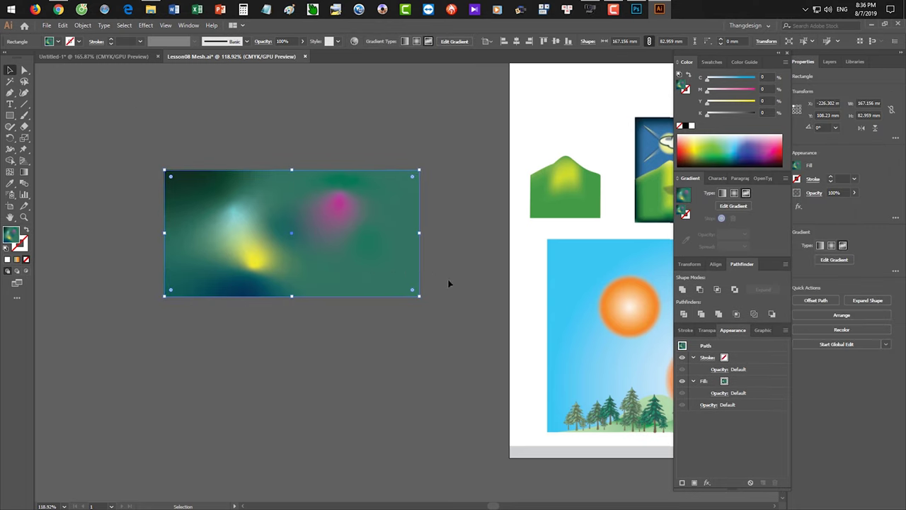
{"action": "key", "text": "Delete"}
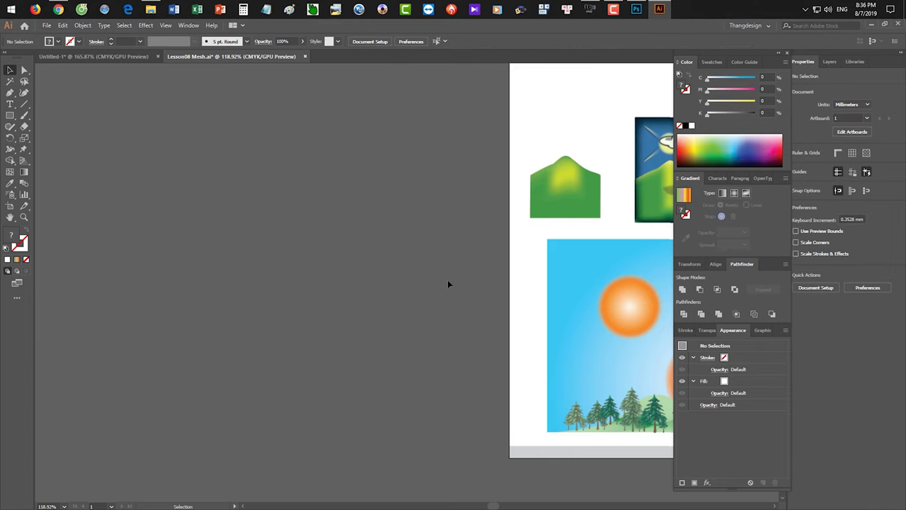
{"action": "left_click", "coordinate": [26, 70]}
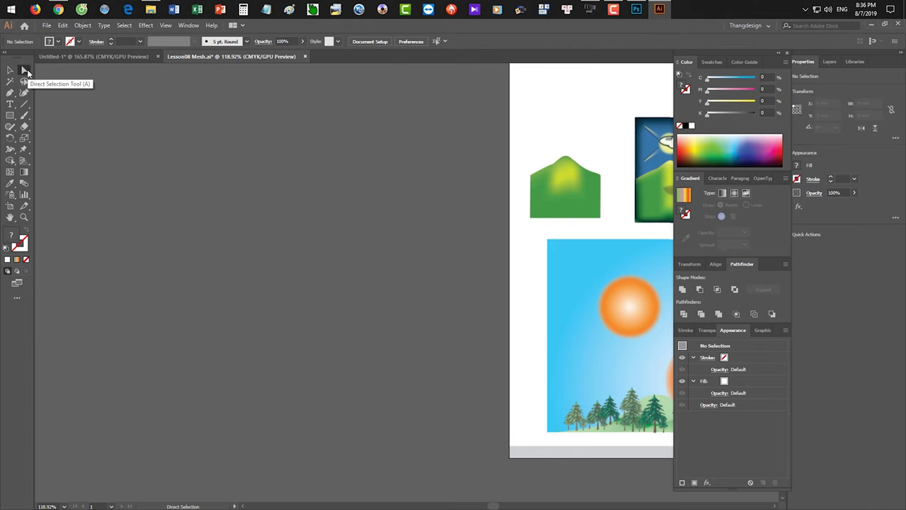
Delete the flies symbol set in Untitled-1, then close that document without saving
{"action": "left_click", "coordinate": [124, 54]}
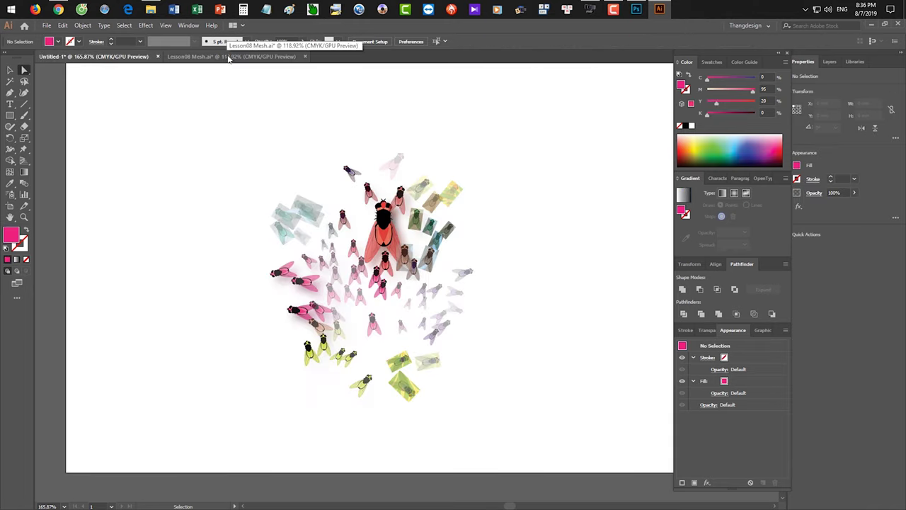
{"action": "left_click_drag", "start_coordinate": [175, 132], "coordinate": [541, 424]}
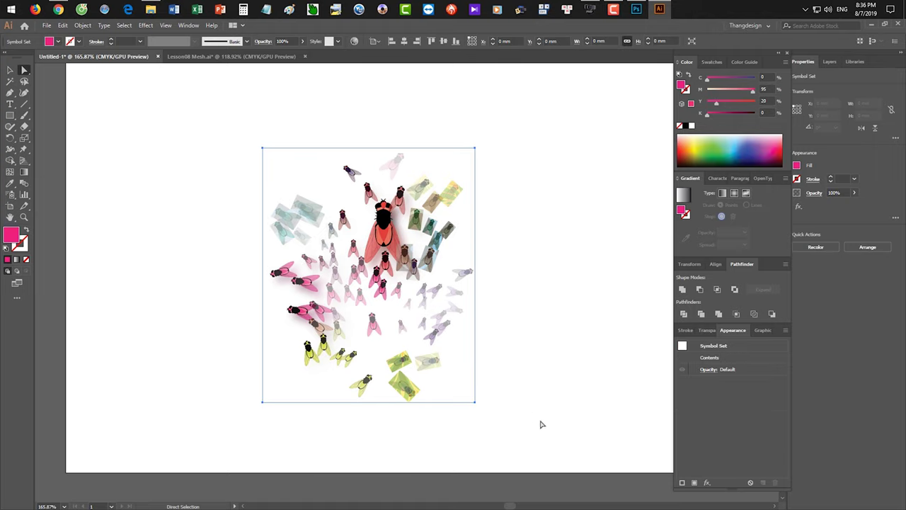
{"action": "key", "text": "Delete"}
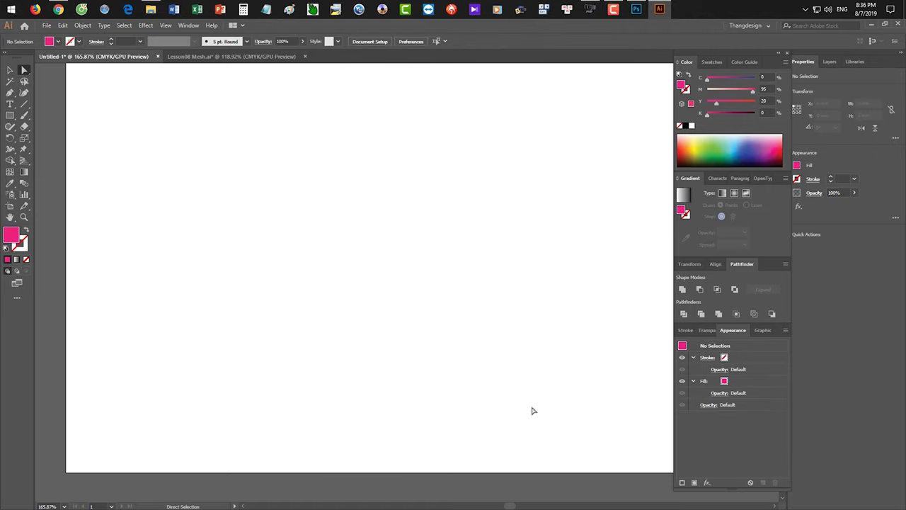
{"action": "left_click", "coordinate": [158, 56]}
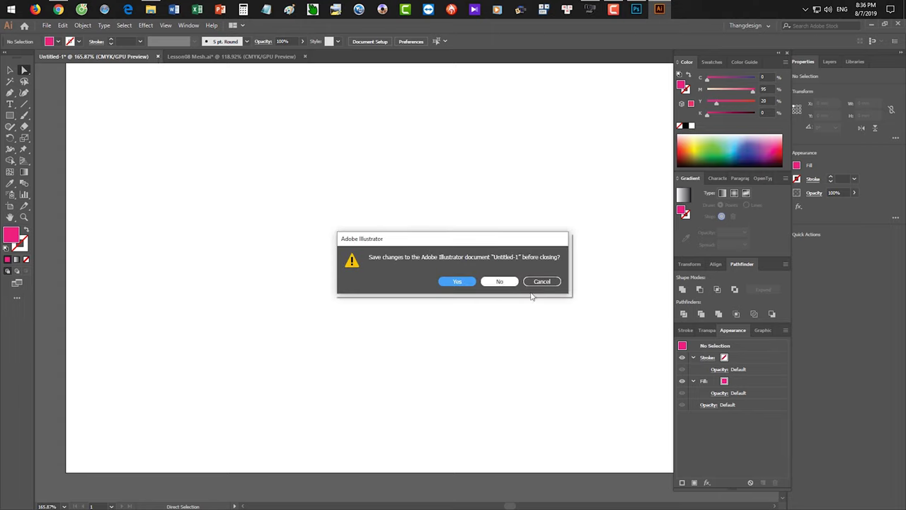
{"action": "left_click", "coordinate": [501, 282]}
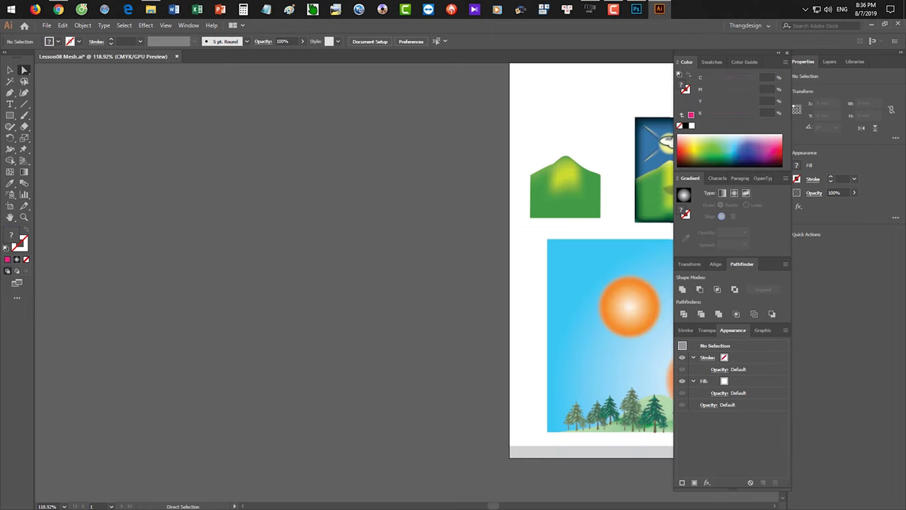
Draw a new rectangle to the left of the artboard
{"action": "mouse_move", "coordinate": [493, 504]}
{"action": "left_mouse_down"}
{"action": "mouse_move", "coordinate": [521, 506]}
{"action": "mouse_move", "coordinate": [509, 507]}
{"action": "left_mouse_up"}
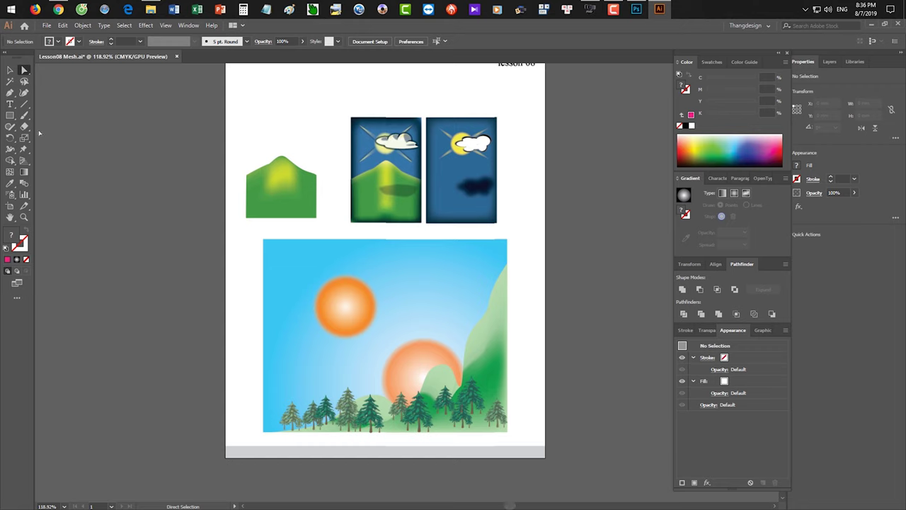
{"action": "left_click", "coordinate": [9, 115]}
{"action": "left_click_drag", "start_coordinate": [91, 131], "coordinate": [208, 230]}
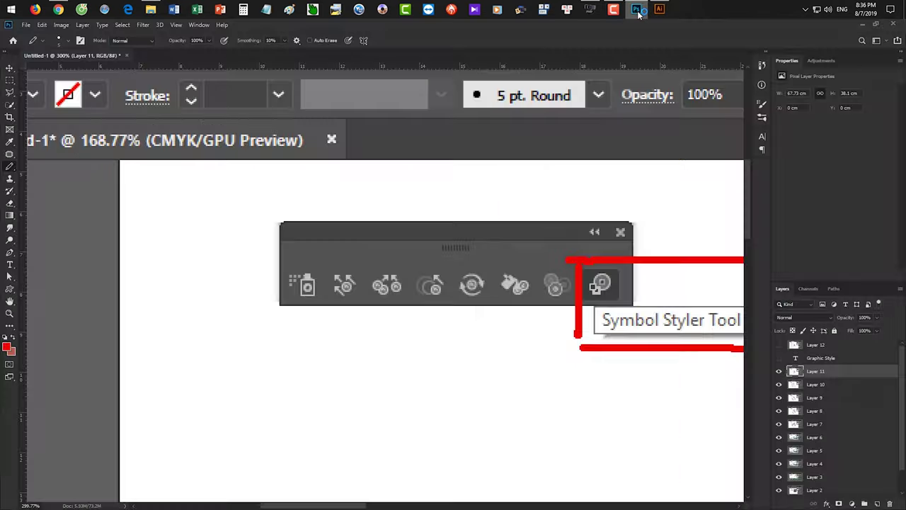
Close Photoshop's document without saving, quit Photoshop, and send Illustrator's crash report
{"action": "left_click", "coordinate": [635, 9]}
{"action": "left_click", "coordinate": [894, 24]}
{"action": "left_click", "coordinate": [450, 206]}
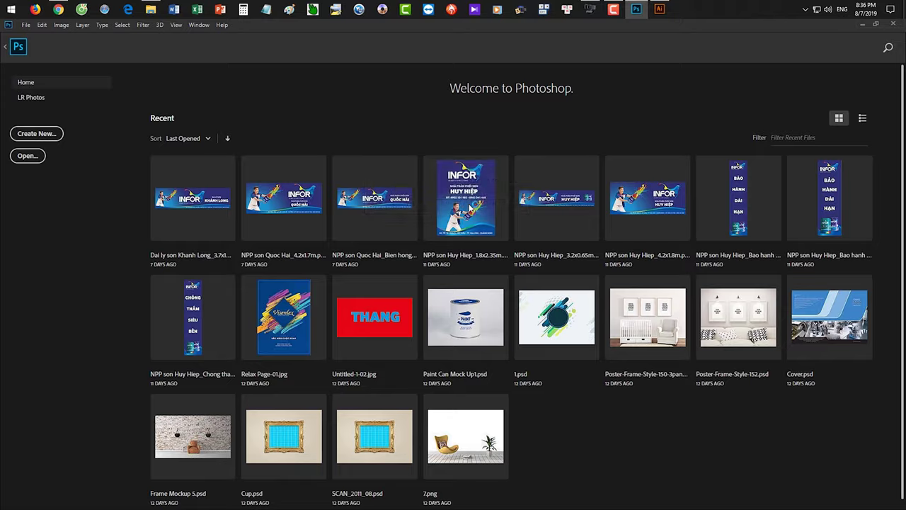
{"action": "left_click", "coordinate": [591, 9]}
{"action": "left_click", "coordinate": [590, 9]}
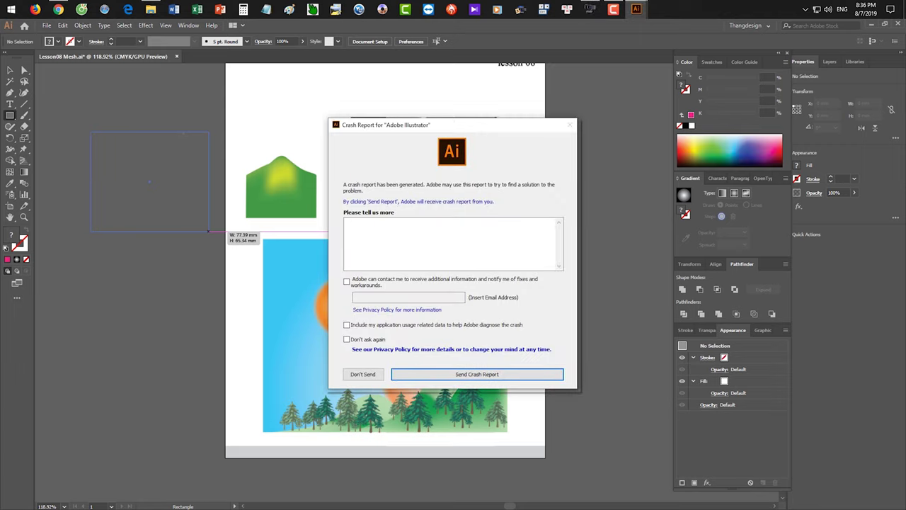
{"action": "left_click", "coordinate": [457, 370]}
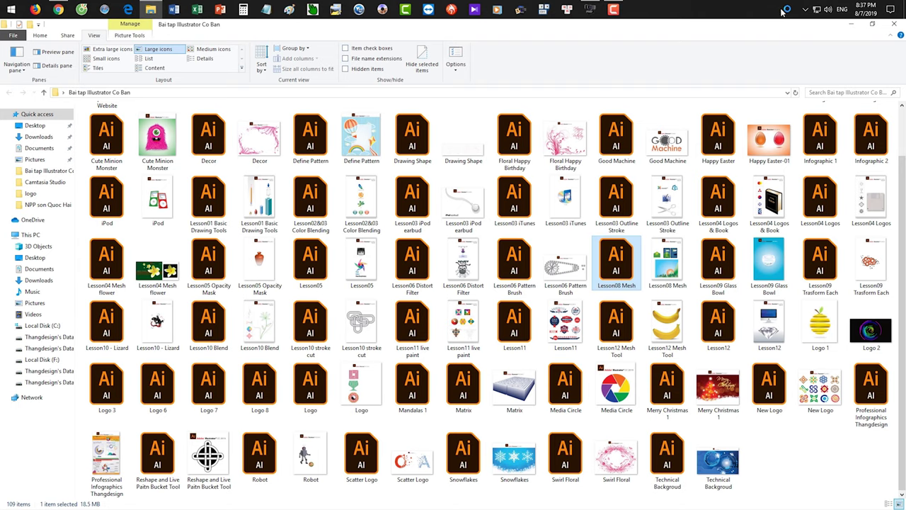
Close File Explorer, refresh the desktop, and launch Adobe Illustrator CC 2019
{"action": "left_click", "coordinate": [890, 24]}
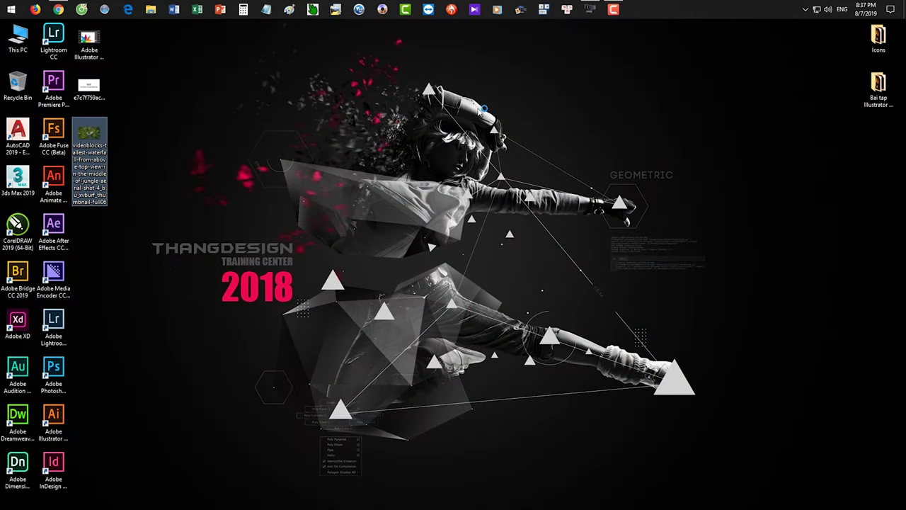
{"action": "right_click", "coordinate": [219, 148]}
{"action": "left_click", "coordinate": [239, 175]}
{"action": "left_click_drag", "start_coordinate": [176, 190], "coordinate": [21, 83]}
{"action": "right_click", "coordinate": [22, 83]}
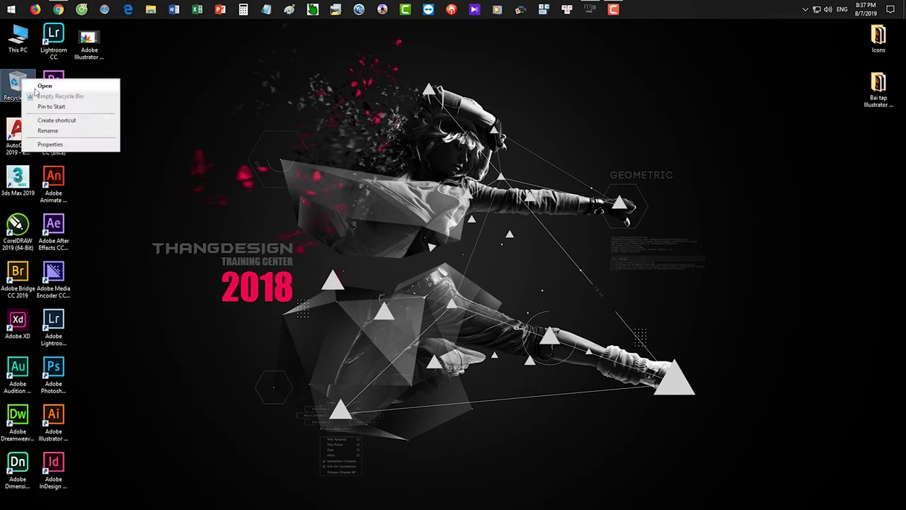
{"action": "right_click", "coordinate": [221, 100]}
{"action": "left_click", "coordinate": [261, 128]}
{"action": "right_click", "coordinate": [133, 88]}
{"action": "left_click", "coordinate": [168, 118]}
{"action": "left_click", "coordinate": [55, 418]}
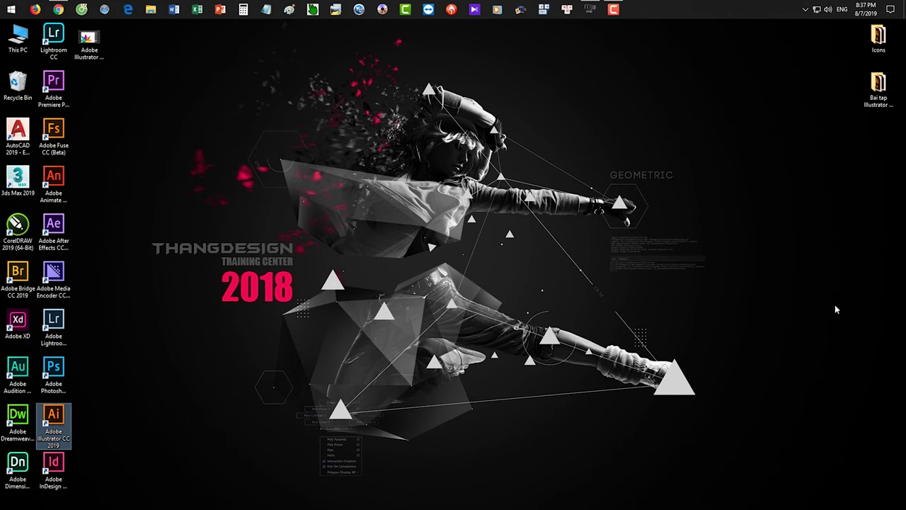
{"action": "key", "text": "Return"}
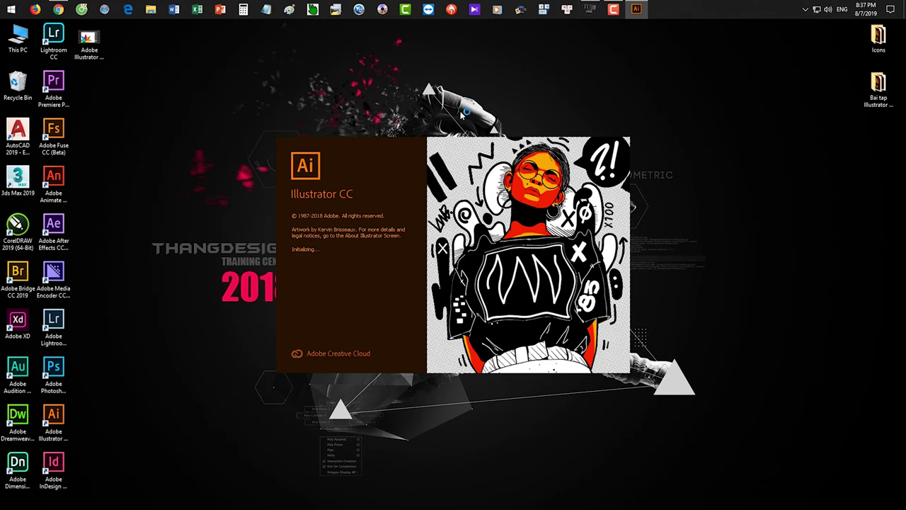
Empty the Recycle Bin, confirming permanent deletion of the 2 items
{"action": "right_click", "coordinate": [27, 82]}
{"action": "left_click", "coordinate": [47, 99]}
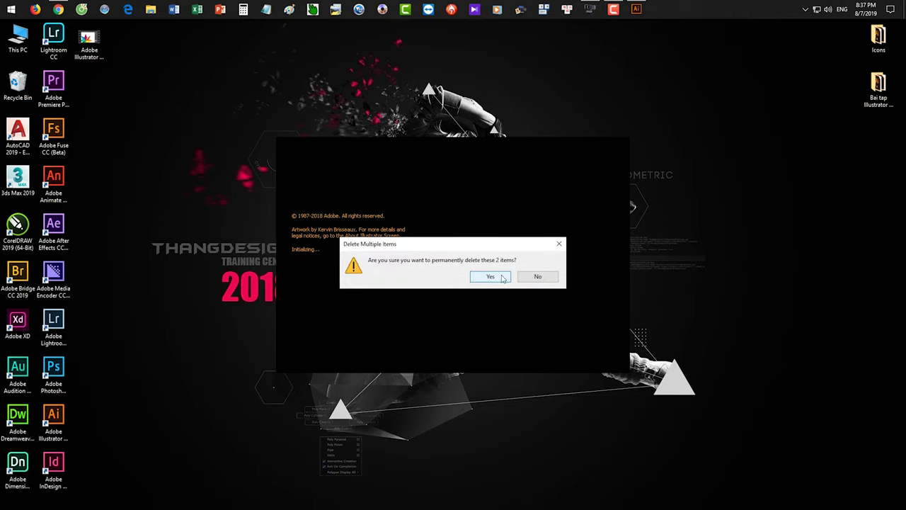
{"action": "left_click", "coordinate": [490, 276]}
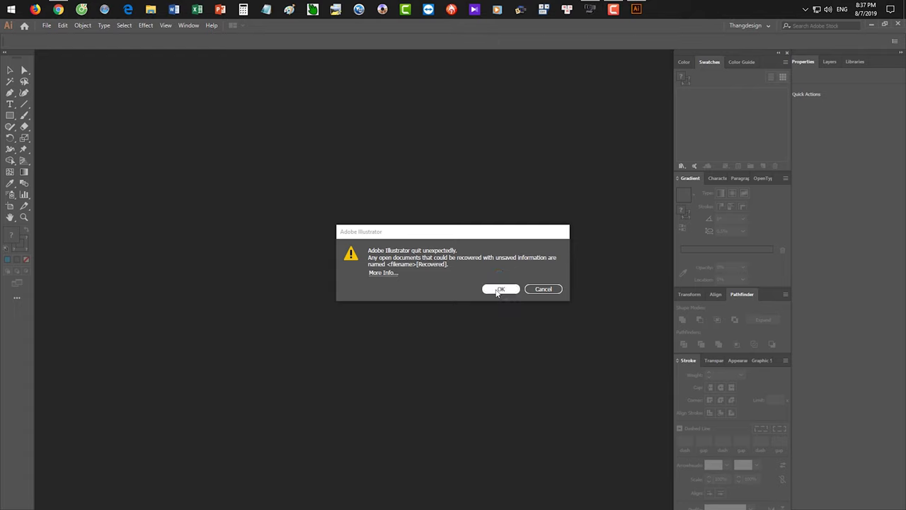
Dismiss the unexpected-quit warning and select the recovered 167.156 × 82.959 mm gradient rectangle
{"action": "left_click", "coordinate": [501, 290]}
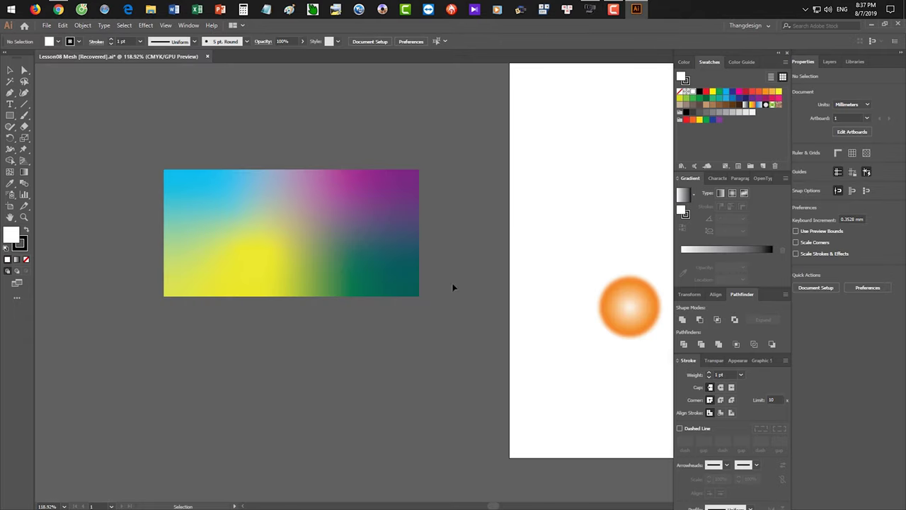
{"action": "left_click", "coordinate": [394, 253]}
{"action": "left_click", "coordinate": [394, 352]}
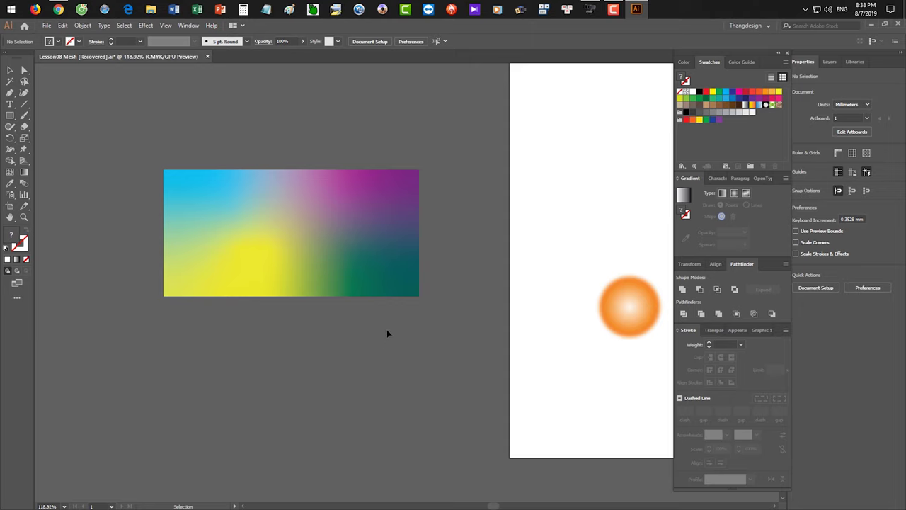
{"action": "left_click", "coordinate": [368, 240]}
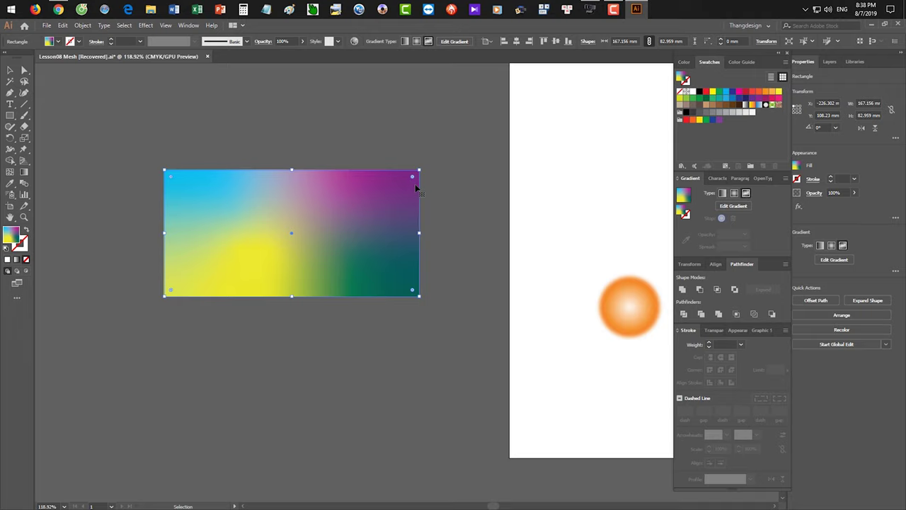
Enlarge the gradient rectangle upward, rightward and downward, then reselect it
{"action": "left_click_drag", "start_coordinate": [419, 170], "coordinate": [559, 128]}
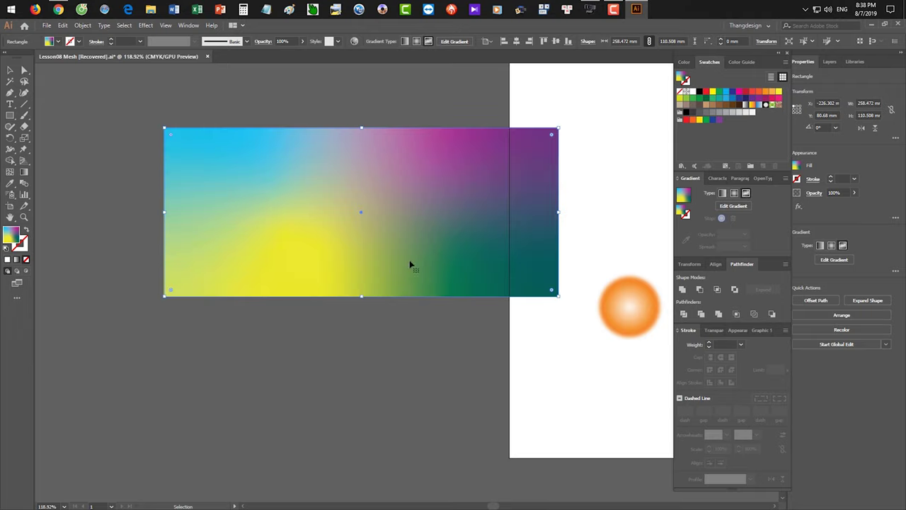
{"action": "left_click_drag", "start_coordinate": [361, 296], "coordinate": [323, 300]}
{"action": "left_click", "coordinate": [414, 122]}
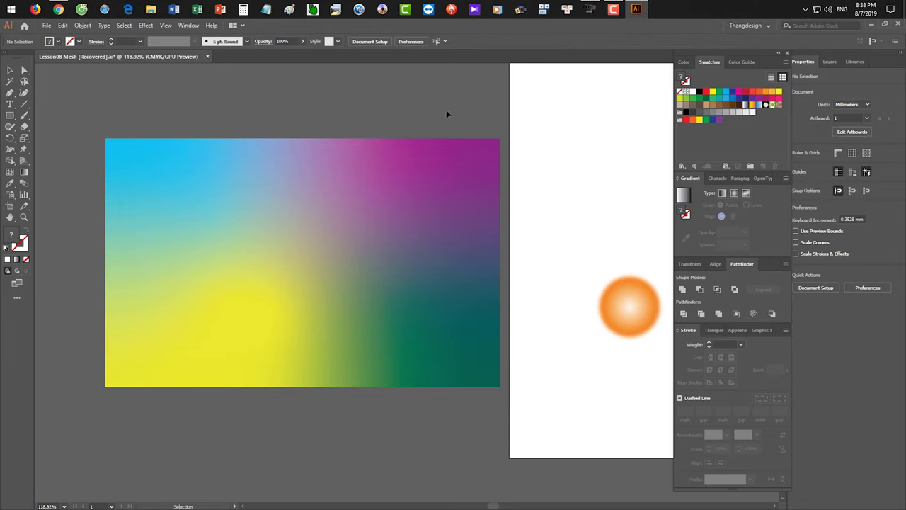
{"action": "left_click", "coordinate": [388, 142]}
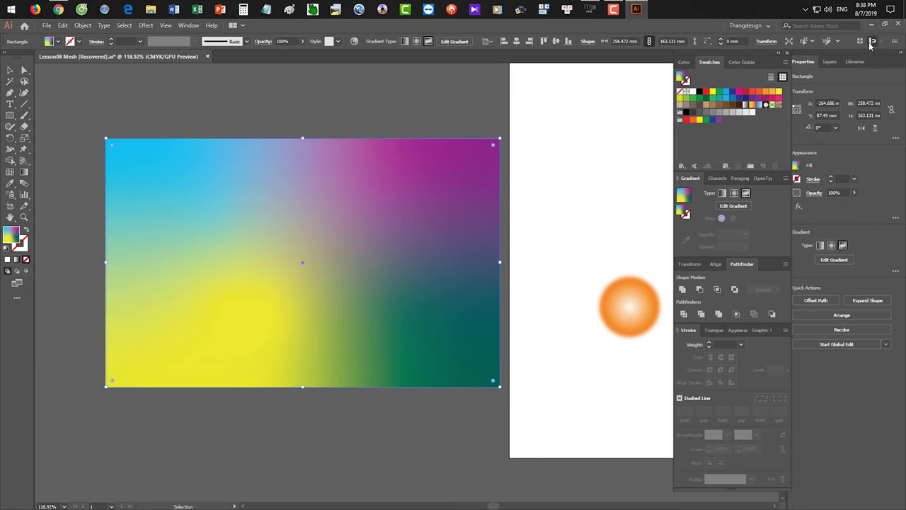
Reset the Thangdesign workspace to its saved panel layout
{"action": "left_click", "coordinate": [756, 25]}
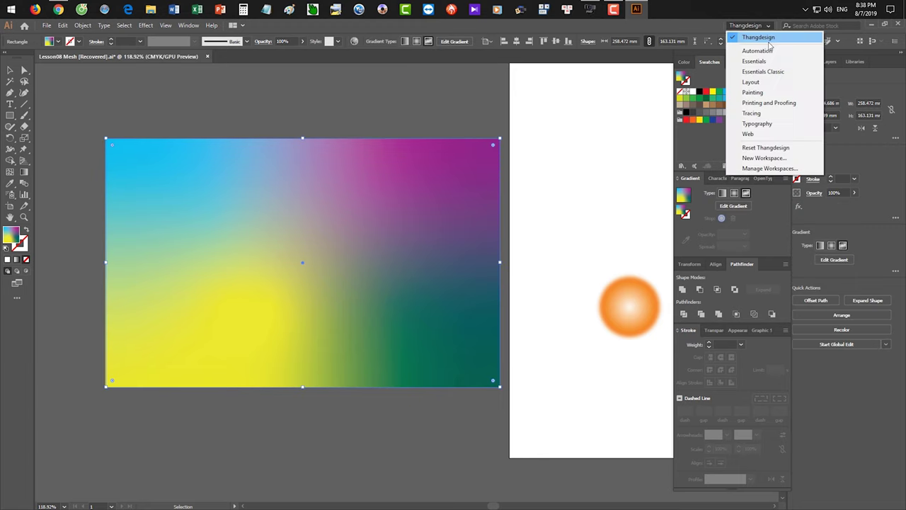
{"action": "left_click", "coordinate": [766, 148]}
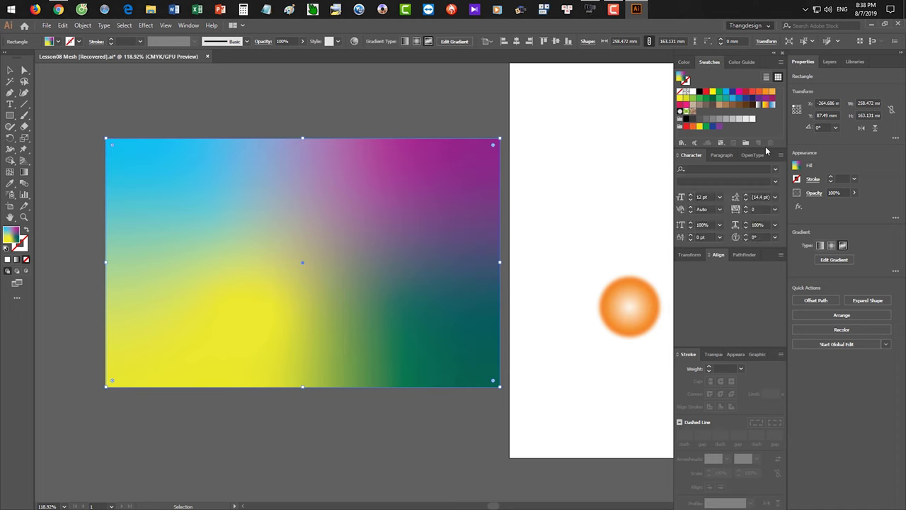
{"action": "left_click", "coordinate": [488, 102]}
{"action": "left_click", "coordinate": [590, 8]}
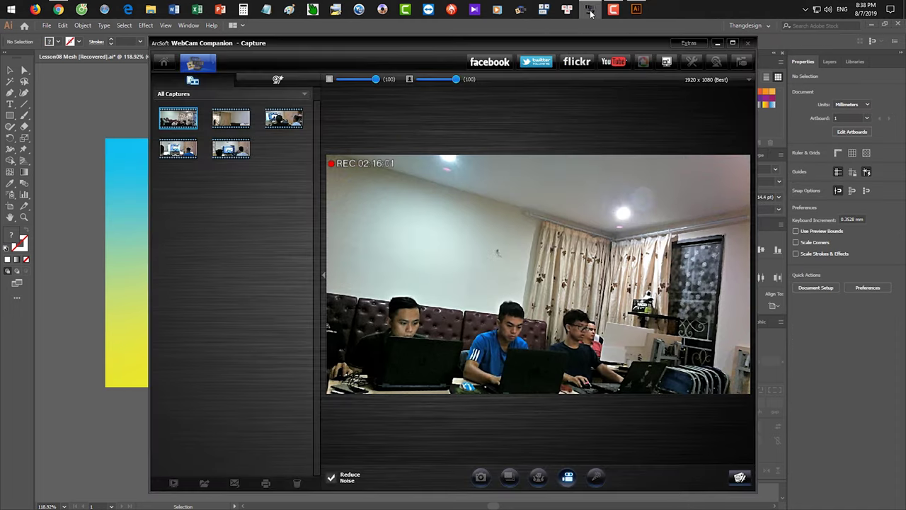
{"action": "left_click", "coordinate": [590, 8]}
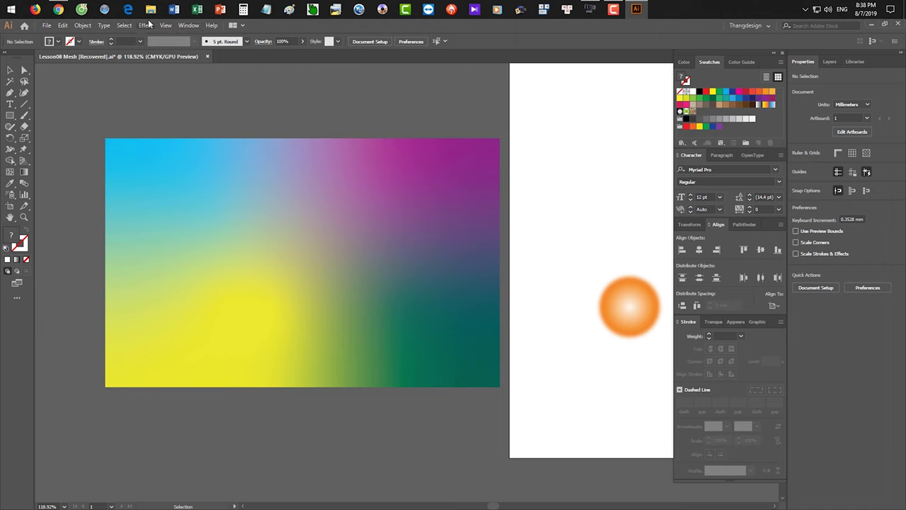
{"action": "left_click", "coordinate": [200, 144]}
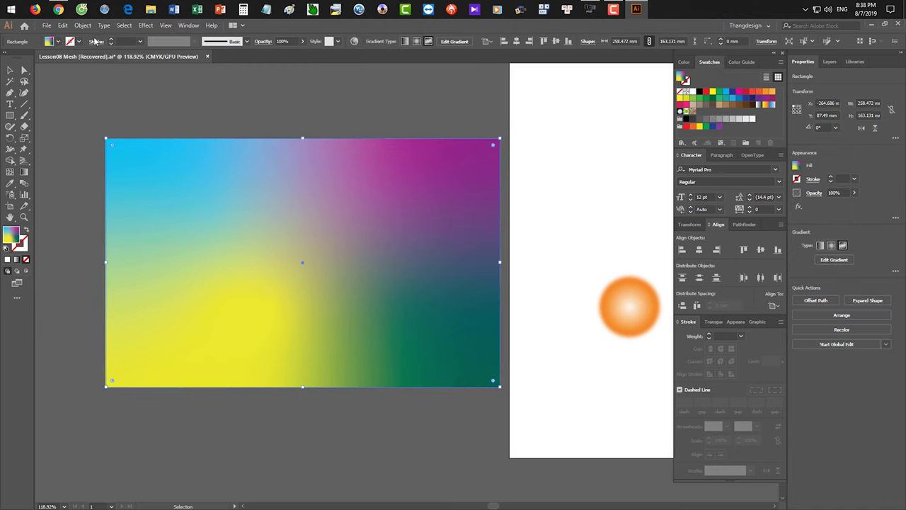
Open Object > Graph > Type and browse the Value Axis and Category Axis settings
{"action": "left_click", "coordinate": [83, 25]}
{"action": "mouse_move", "coordinate": [176, 275]}
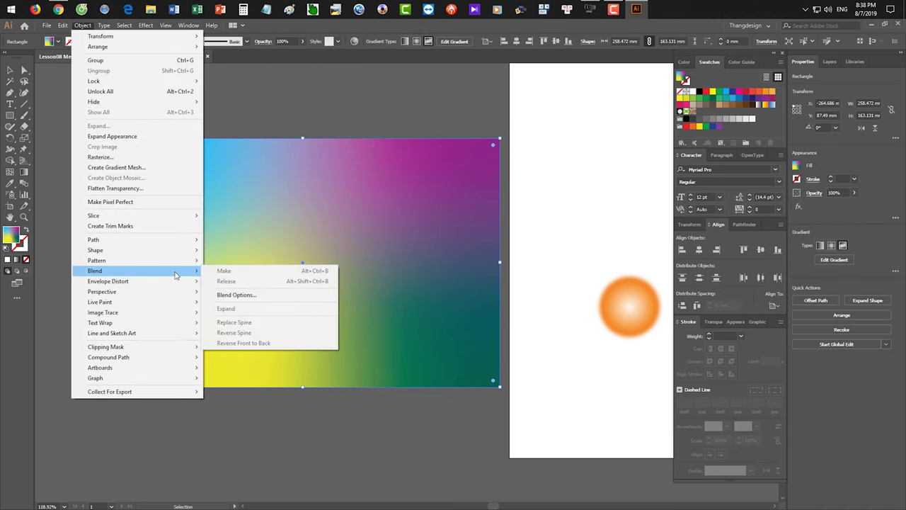
{"action": "mouse_move", "coordinate": [177, 290]}
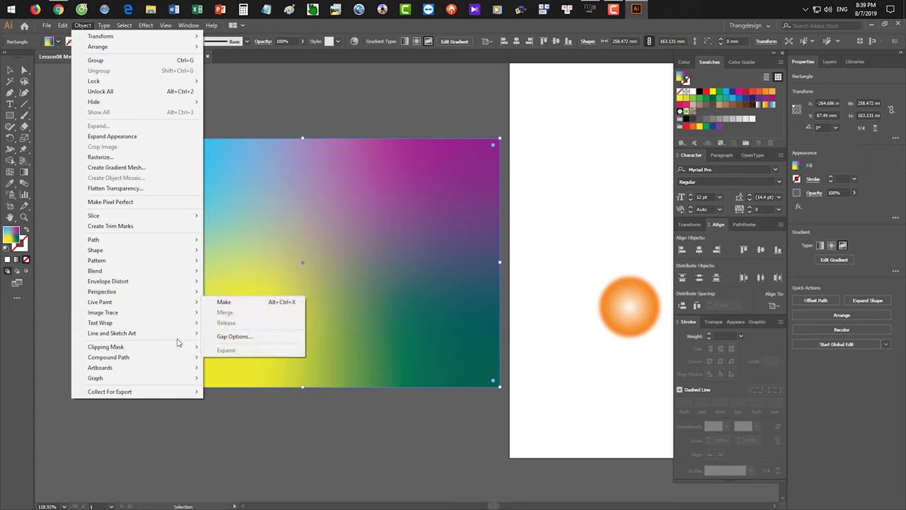
{"action": "mouse_move", "coordinate": [182, 333]}
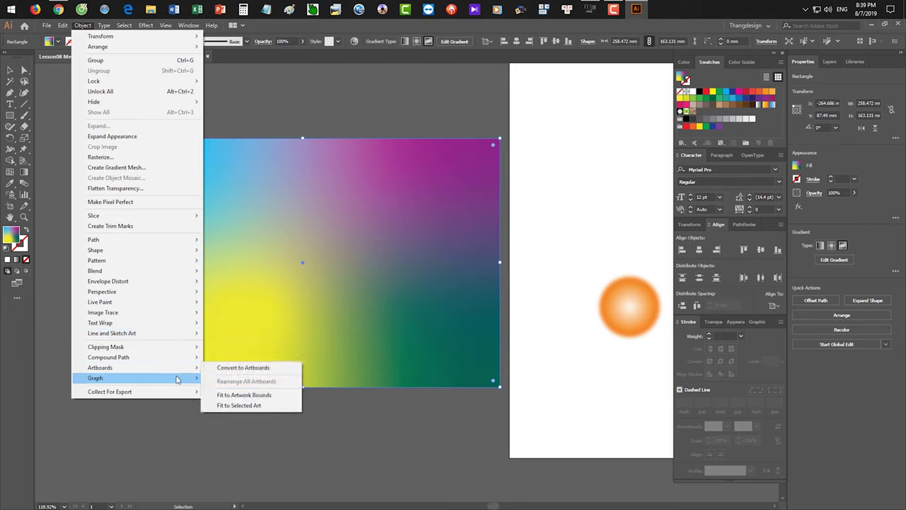
{"action": "mouse_move", "coordinate": [177, 380]}
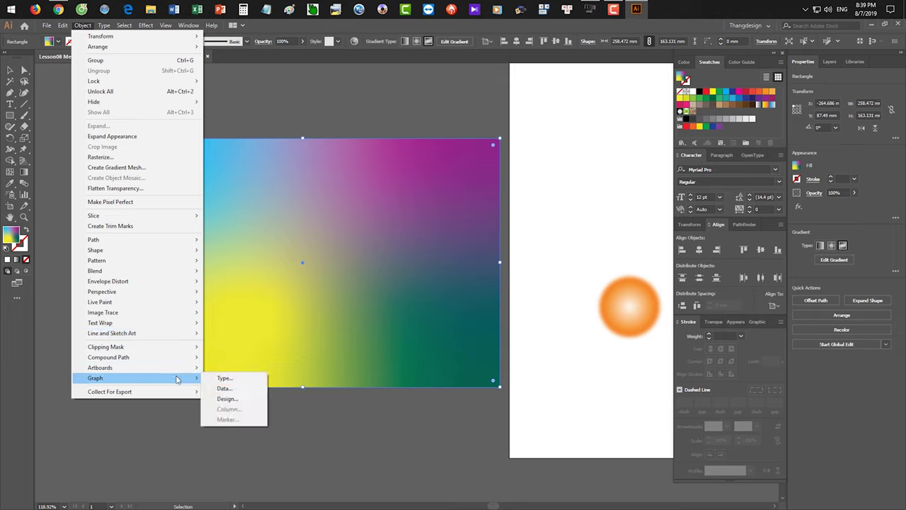
{"action": "left_click", "coordinate": [223, 378]}
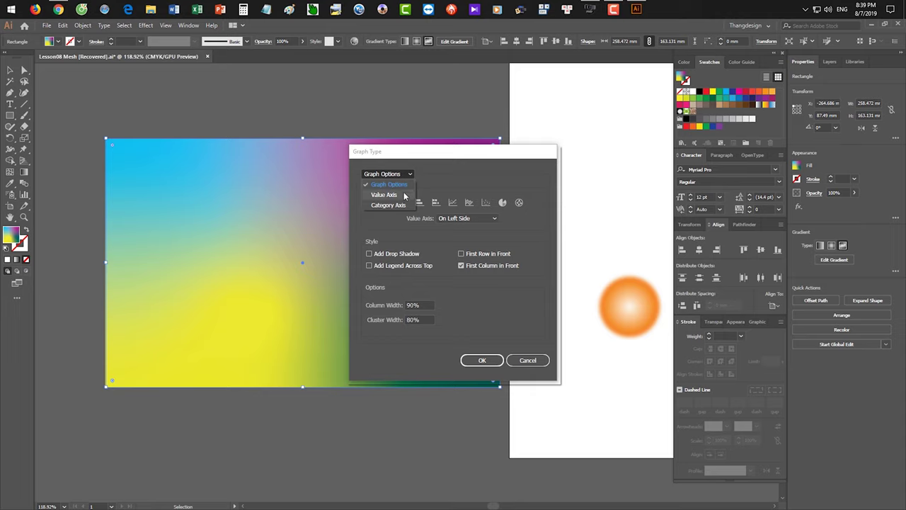
{"action": "left_click", "coordinate": [386, 194]}
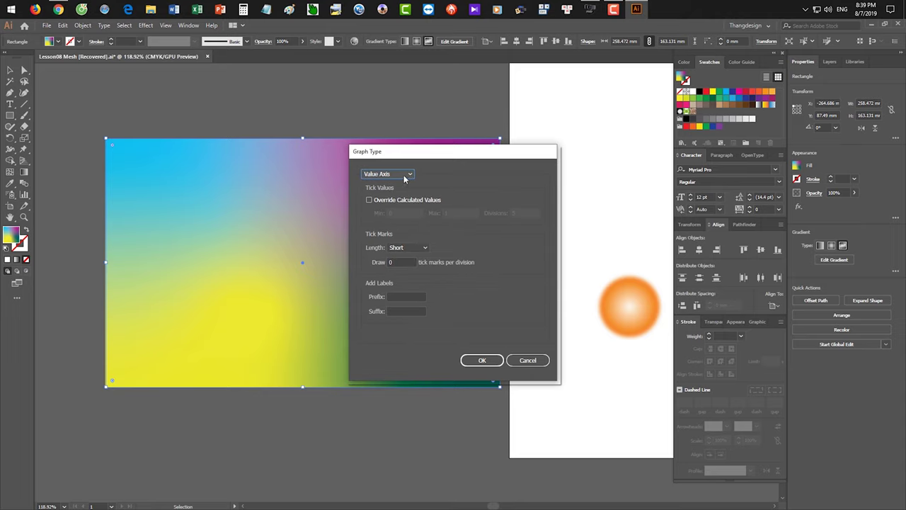
{"action": "left_click", "coordinate": [404, 176]}
{"action": "left_click", "coordinate": [400, 204]}
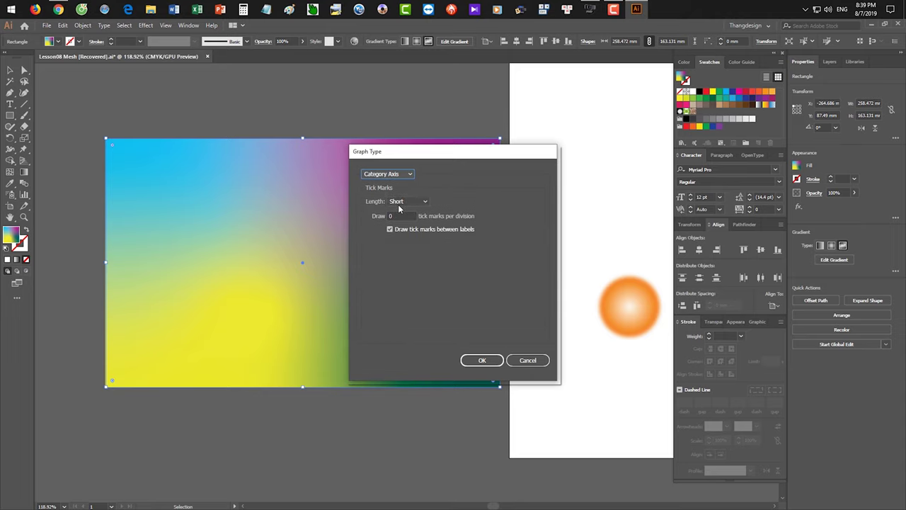
{"action": "left_click", "coordinate": [400, 174]}
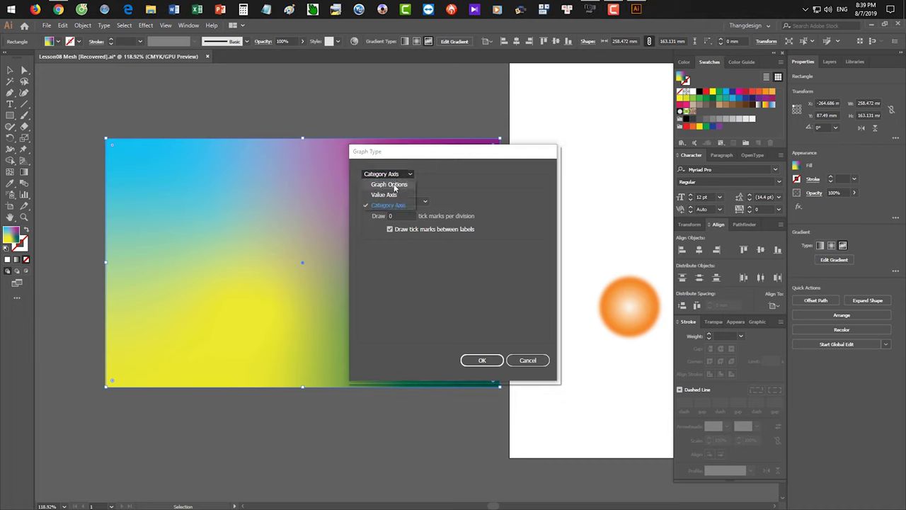
{"action": "left_click", "coordinate": [395, 186]}
Choose the Pie graph type with Standard Legend and wedge sorting None, and confirm
{"action": "left_click", "coordinate": [503, 203]}
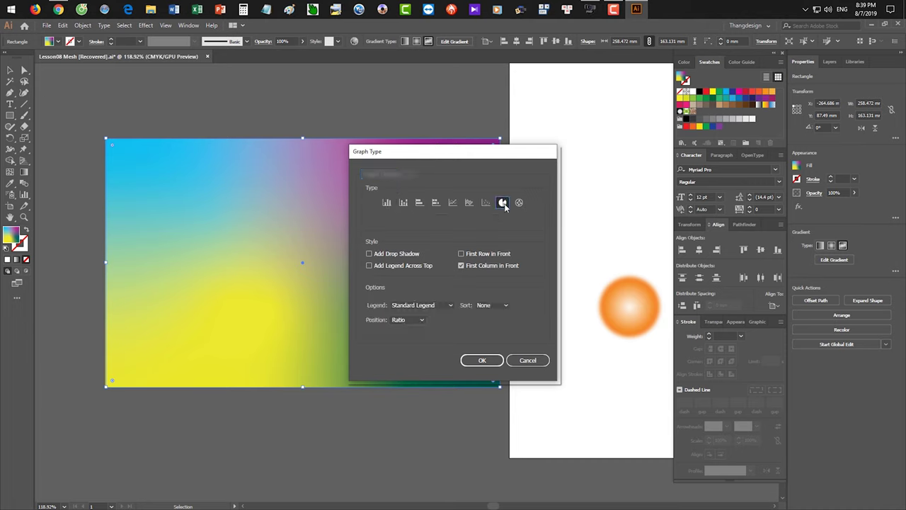
{"action": "left_click", "coordinate": [443, 307]}
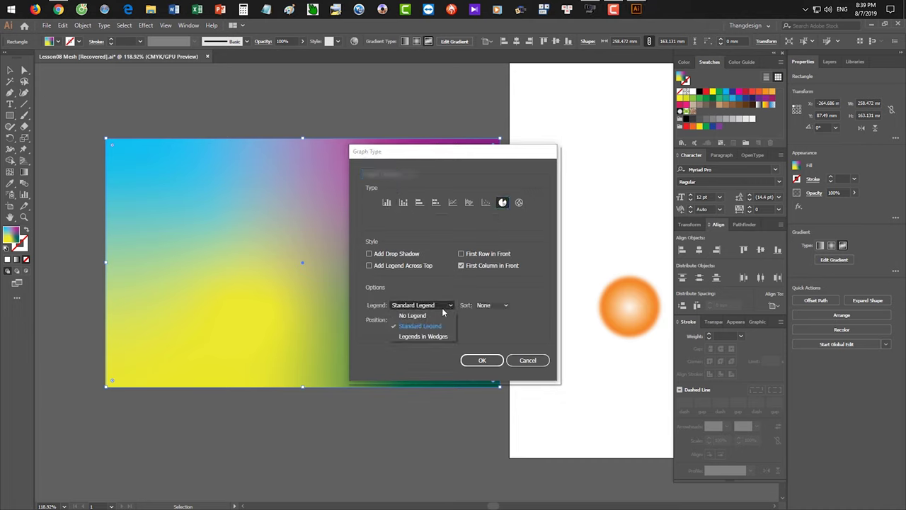
{"action": "left_click", "coordinate": [434, 335]}
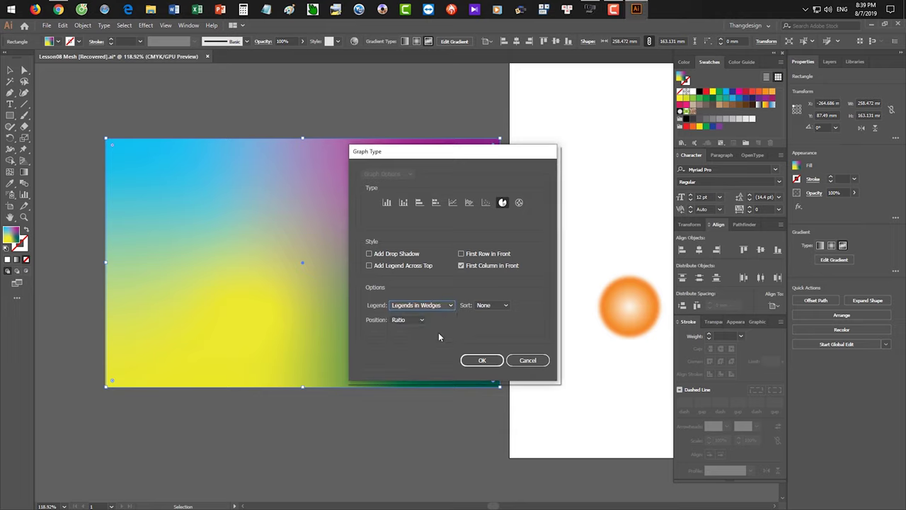
{"action": "left_click", "coordinate": [440, 305]}
{"action": "left_click", "coordinate": [431, 324]}
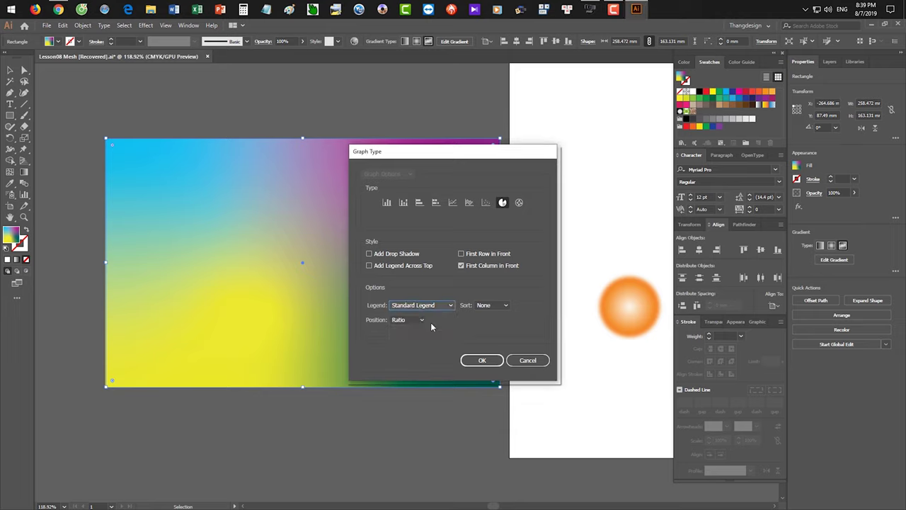
{"action": "left_click", "coordinate": [487, 307]}
{"action": "left_click", "coordinate": [517, 303]}
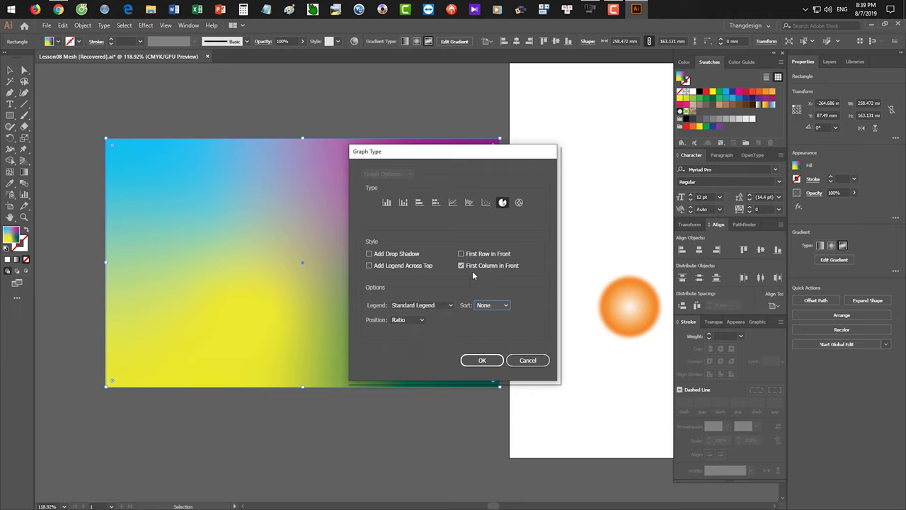
{"action": "left_click", "coordinate": [481, 360]}
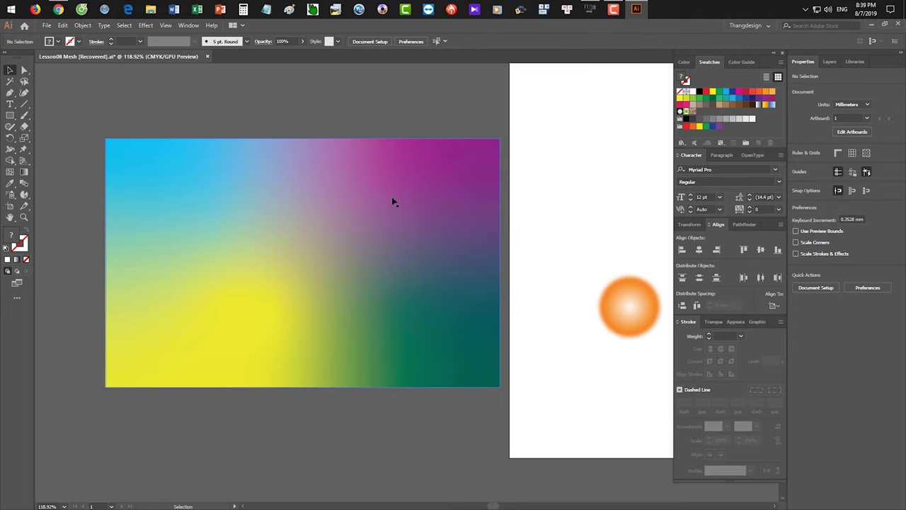
Select all objects and delete the gradient rectangle and orange circle
{"action": "left_click", "coordinate": [264, 152]}
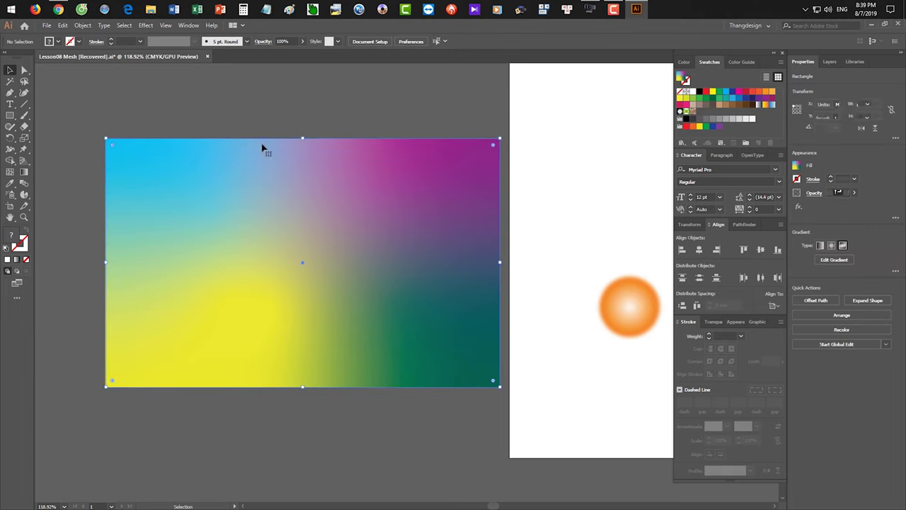
{"action": "left_click", "coordinate": [257, 121]}
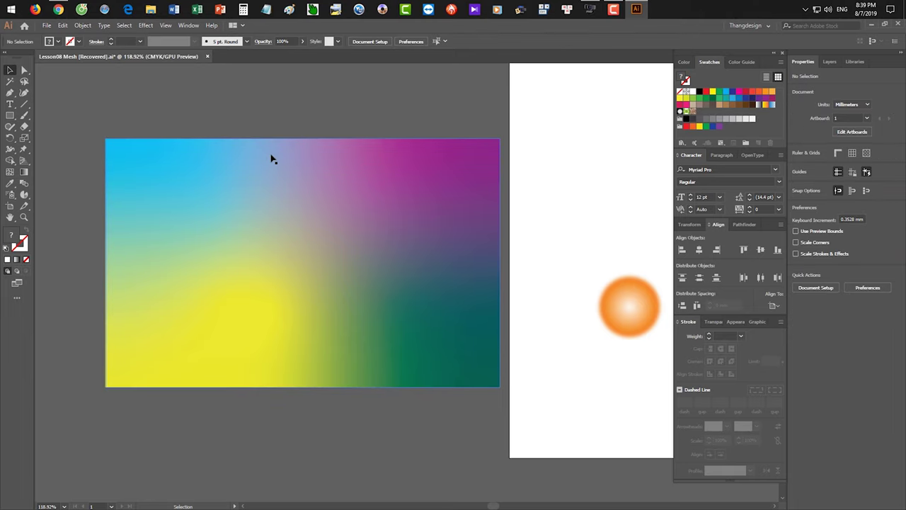
{"action": "key", "text": "ctrl+minus"}
{"action": "key", "text": "ctrl+minus"}
{"action": "key", "text": "ctrl+minus"}
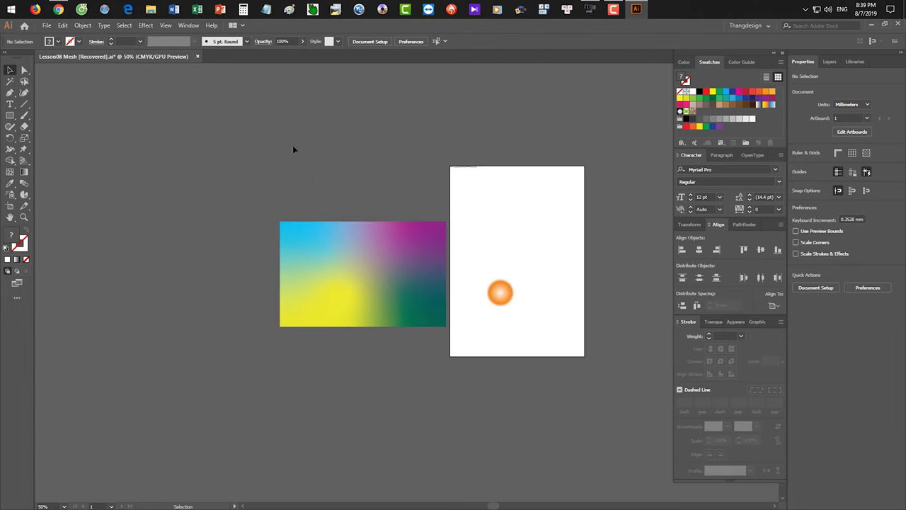
{"action": "left_click", "coordinate": [442, 310]}
{"action": "left_click", "coordinate": [441, 156]}
{"action": "key", "text": "ctrl+z"}
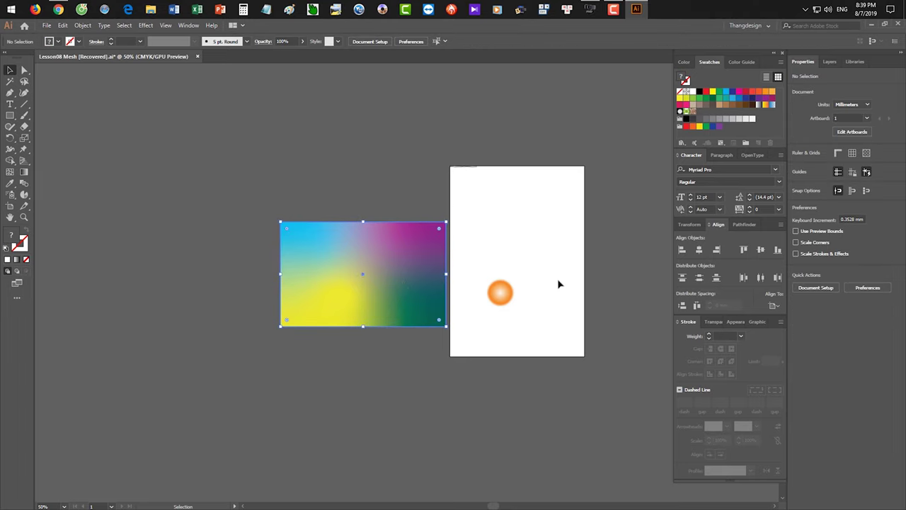
{"action": "key", "text": "ctrl+a"}
{"action": "key", "text": "Delete"}
Zoom in until the empty artboard fills the view
{"action": "key", "text": "z"}
{"action": "left_click_drag", "start_coordinate": [469, 171], "coordinate": [334, 204]}
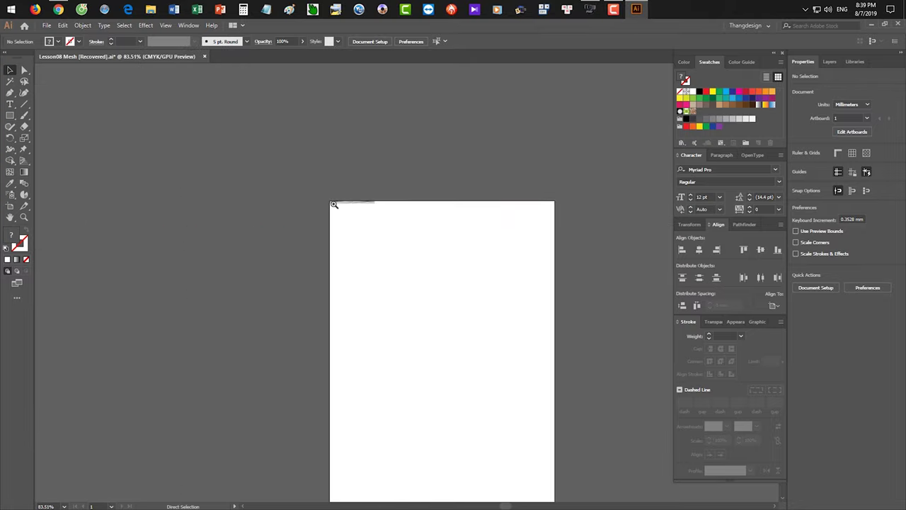
{"action": "left_click", "coordinate": [335, 205]}
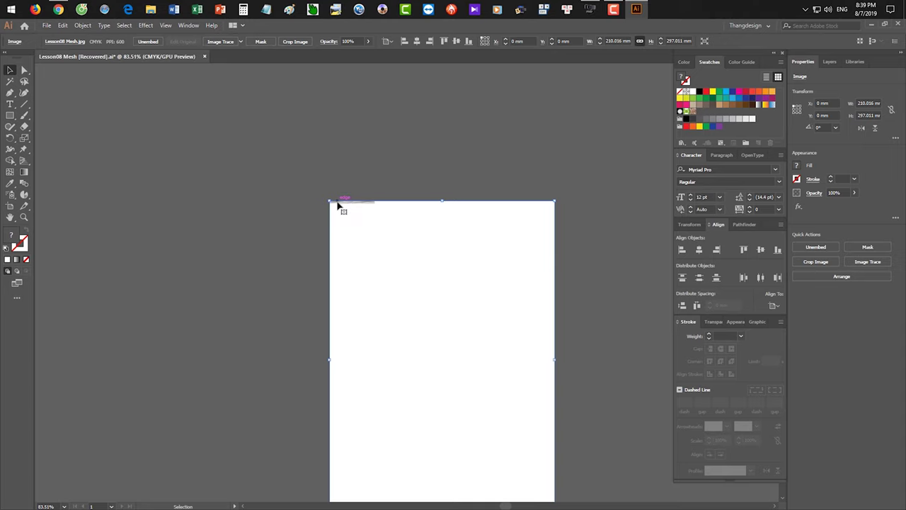
{"action": "key", "text": "ctrl+shift+a"}
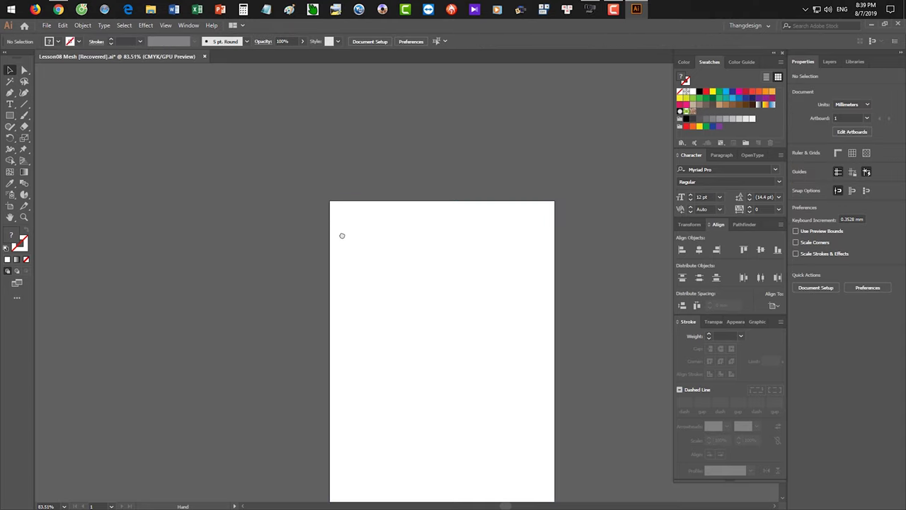
{"action": "left_click_drag", "start_coordinate": [339, 234], "coordinate": [283, 203]}
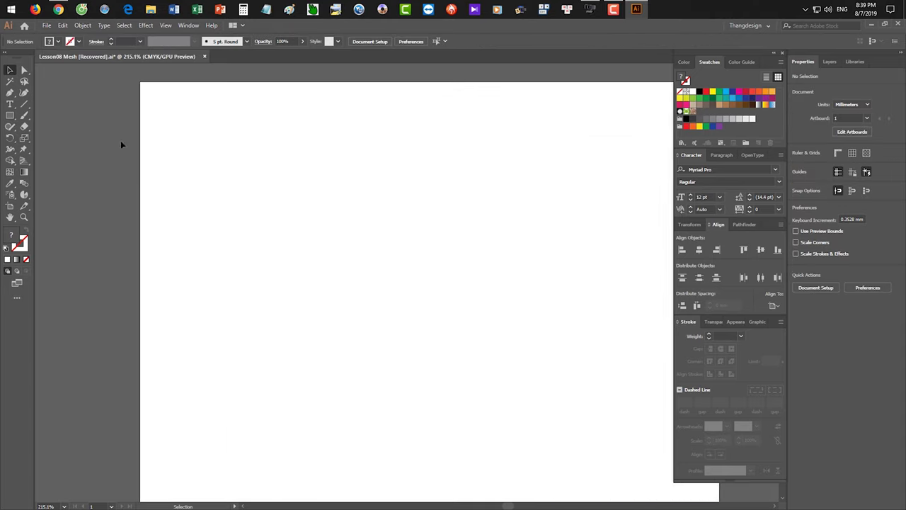
{"action": "left_click", "coordinate": [82, 30]}
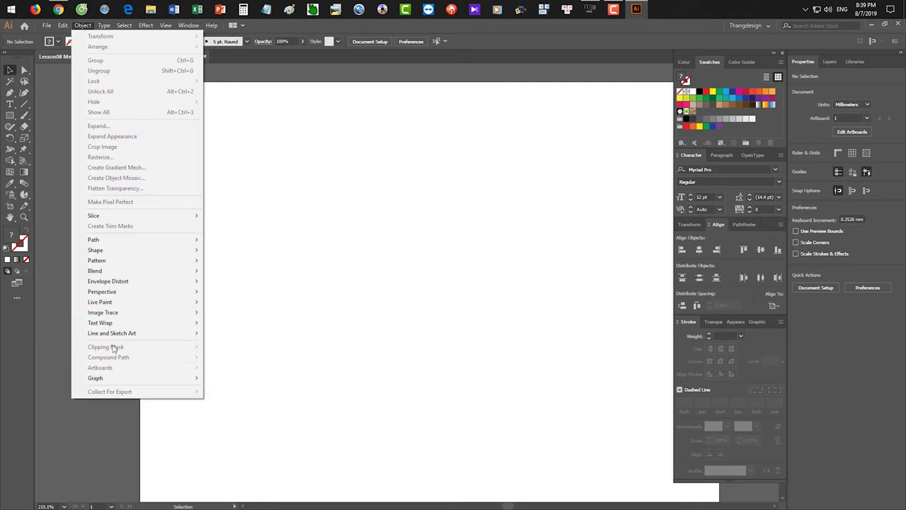
{"action": "mouse_move", "coordinate": [149, 378]}
{"action": "left_click", "coordinate": [255, 383]}
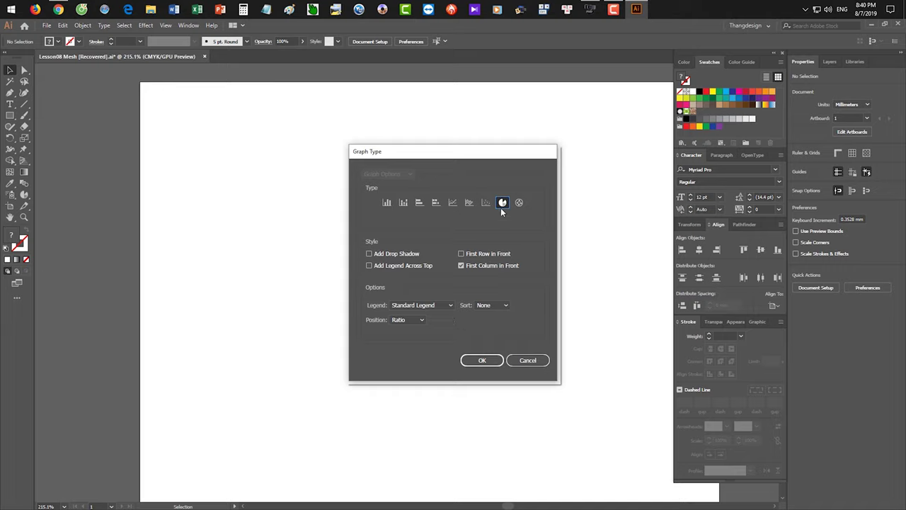
{"action": "left_click", "coordinate": [482, 360]}
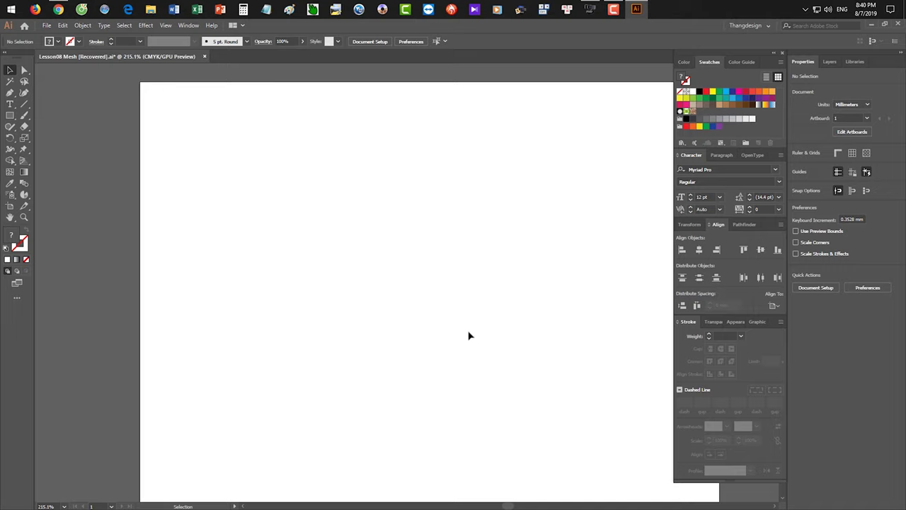
{"action": "left_click_drag", "start_coordinate": [209, 148], "coordinate": [498, 356]}
{"action": "left_click", "coordinate": [58, 9]}
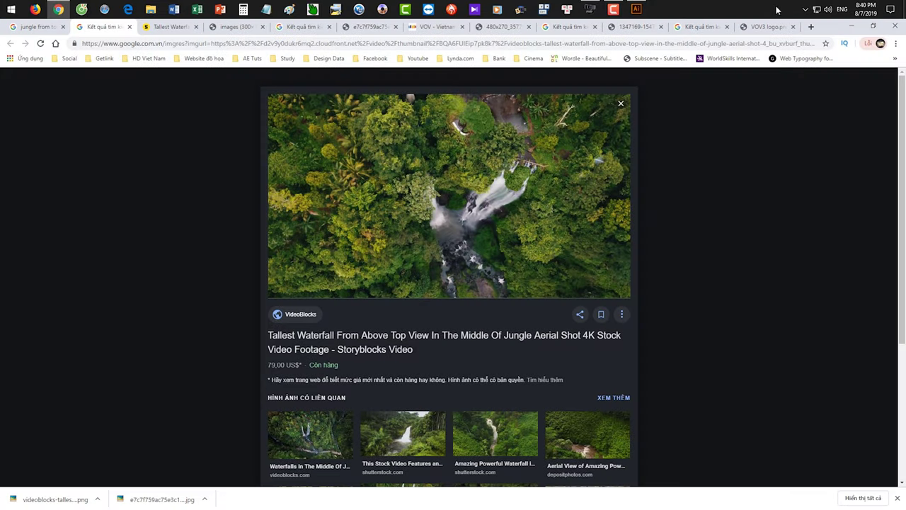
Minimize Chrome to bring the Illustrator document back into view
{"action": "left_click", "coordinate": [894, 27]}
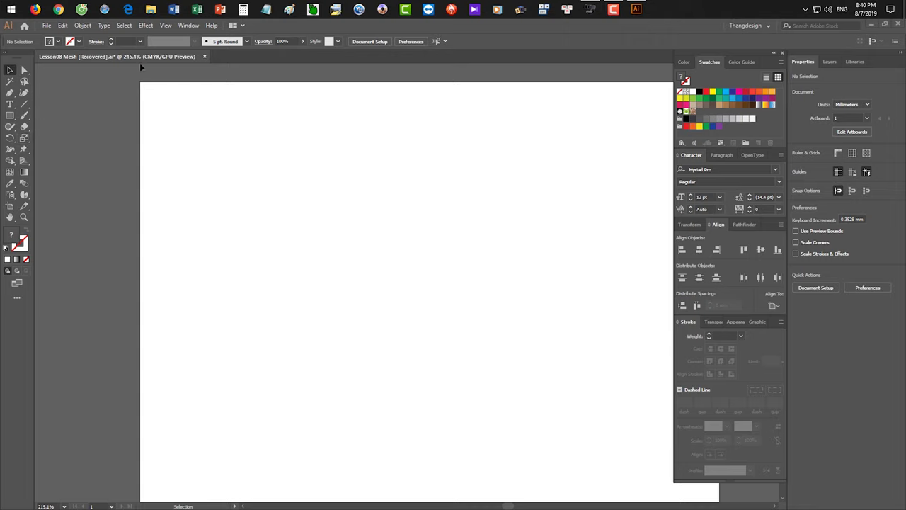
Draw a wide rectangle and erase a section of its top edge with the Path Eraser
{"action": "left_click", "coordinate": [10, 115]}
{"action": "left_click_drag", "start_coordinate": [308, 207], "coordinate": [531, 253]}
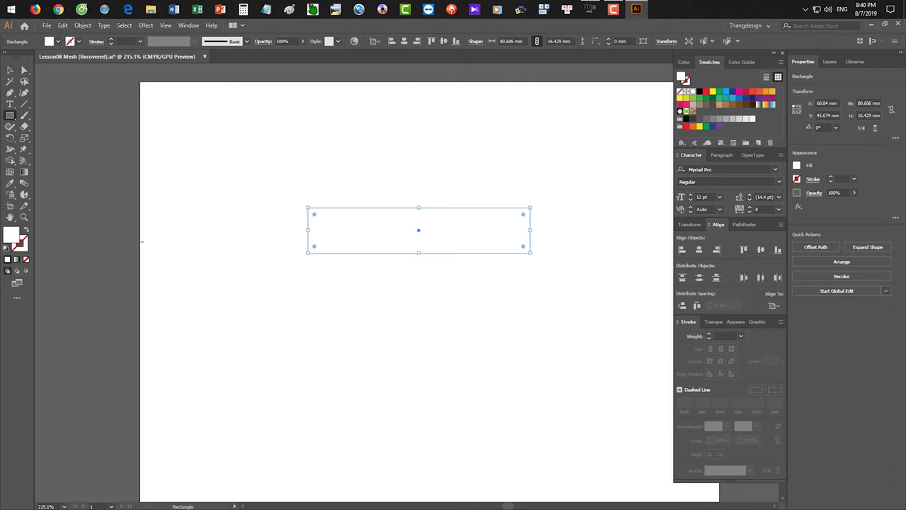
{"action": "left_click", "coordinate": [10, 128]}
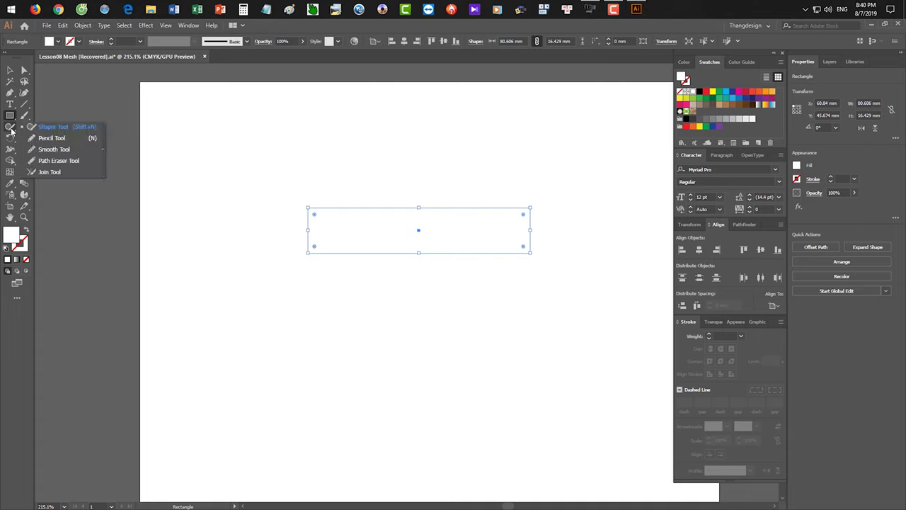
{"action": "left_click", "coordinate": [57, 161]}
{"action": "mouse_move", "coordinate": [320, 208]}
{"action": "left_mouse_down"}
{"action": "mouse_move", "coordinate": [352, 215]}
{"action": "mouse_move", "coordinate": [383, 194]}
{"action": "mouse_move", "coordinate": [406, 209]}
{"action": "mouse_move", "coordinate": [517, 204]}
{"action": "left_mouse_up"}
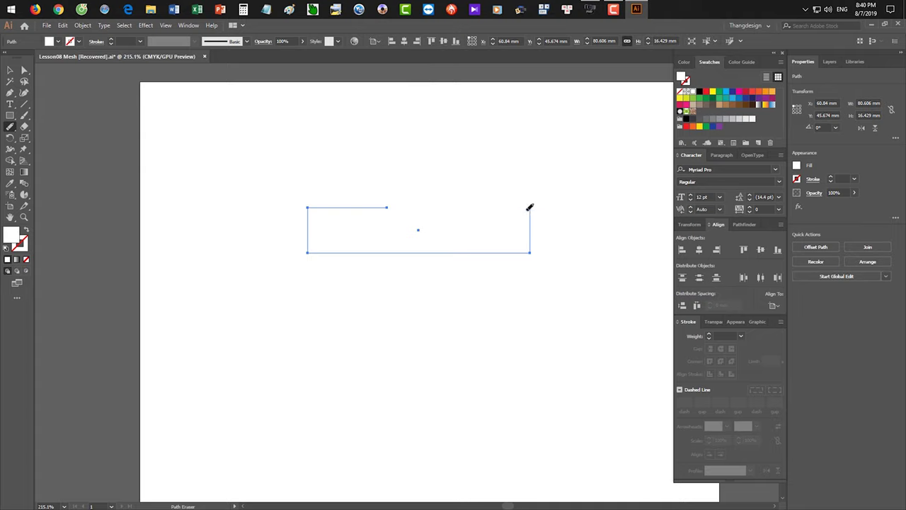
{"action": "mouse_move", "coordinate": [388, 204]}
{"action": "left_mouse_down"}
{"action": "mouse_move", "coordinate": [358, 207]}
{"action": "mouse_move", "coordinate": [385, 206]}
{"action": "left_mouse_up"}
Bridge the gap in the top edge with the Join tool, then deselect
{"action": "left_click", "coordinate": [10, 126]}
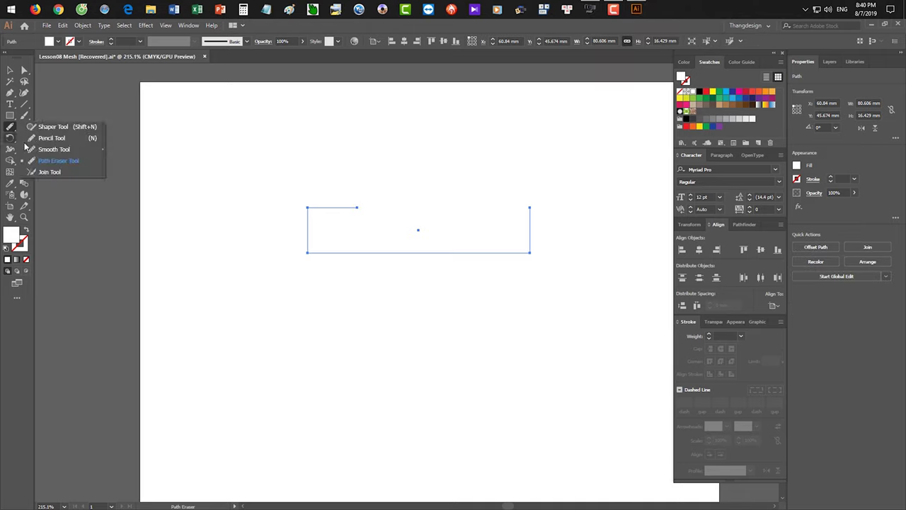
{"action": "left_click", "coordinate": [52, 173]}
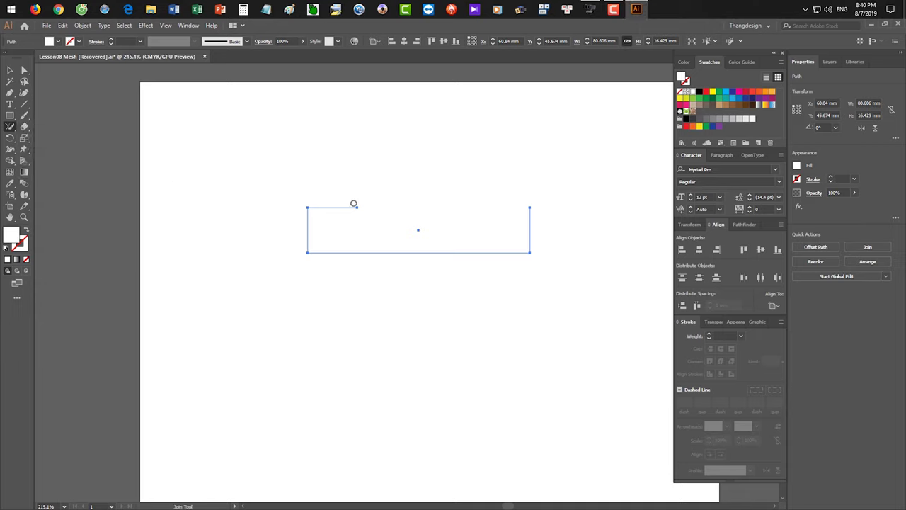
{"action": "left_click_drag", "start_coordinate": [357, 207], "coordinate": [532, 210]}
{"action": "left_click_drag", "start_coordinate": [358, 206], "coordinate": [532, 210]}
{"action": "mouse_move", "coordinate": [358, 207]}
{"action": "left_mouse_down"}
{"action": "mouse_move", "coordinate": [303, 209]}
{"action": "mouse_move", "coordinate": [419, 229]}
{"action": "left_mouse_up"}
{"action": "key", "text": "ctrl+shift+a"}
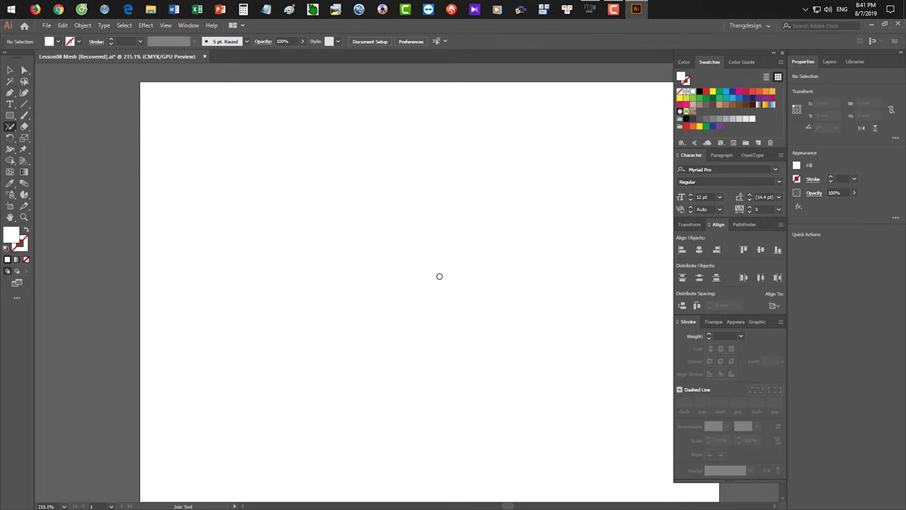
With the Shaper tool, draw two crossing diagonals, a horizontal line and a right-hand diagonal
{"action": "left_click", "coordinate": [10, 126]}
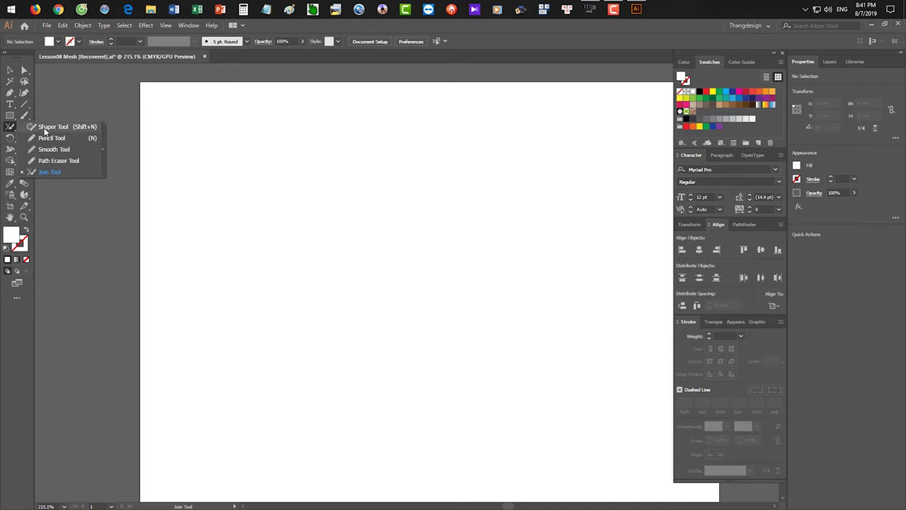
{"action": "left_click", "coordinate": [44, 127]}
{"action": "left_click_drag", "start_coordinate": [182, 158], "coordinate": [540, 278]}
{"action": "left_click_drag", "start_coordinate": [423, 275], "coordinate": [472, 220]}
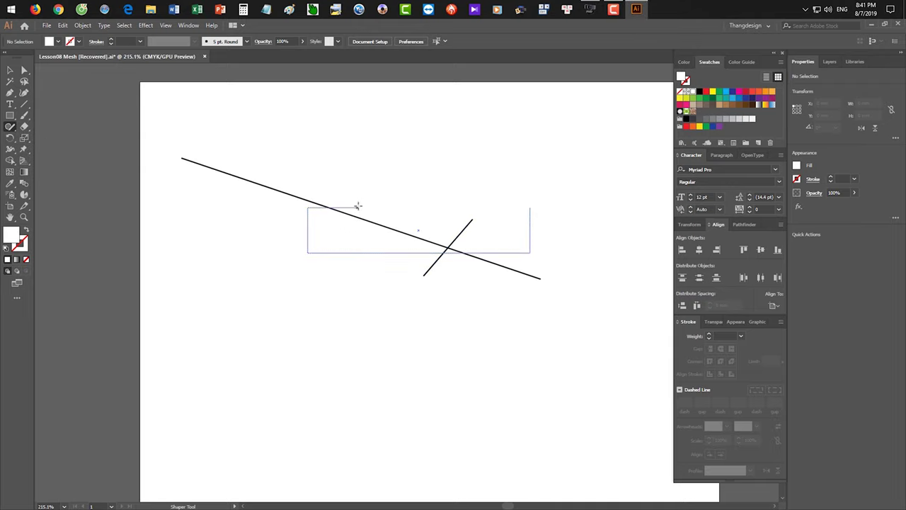
{"action": "left_click_drag", "start_coordinate": [353, 206], "coordinate": [534, 207]}
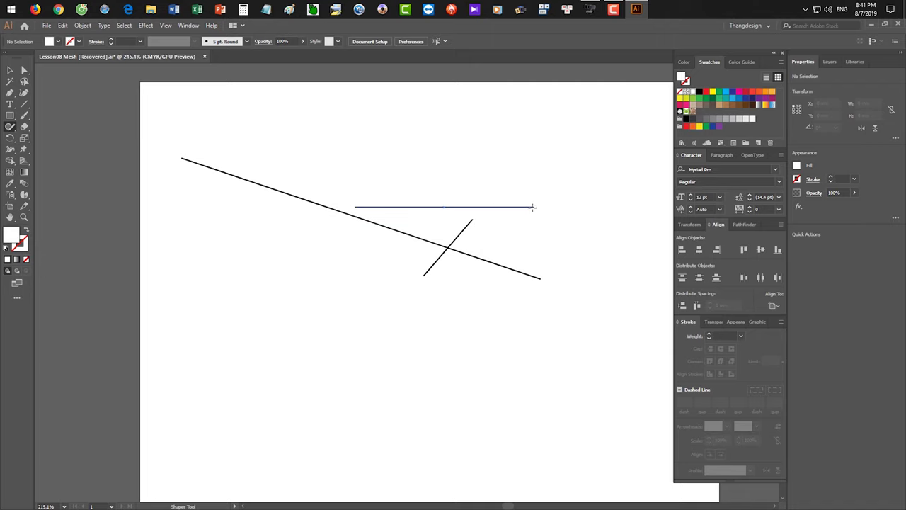
{"action": "left_click_drag", "start_coordinate": [572, 238], "coordinate": [471, 362]}
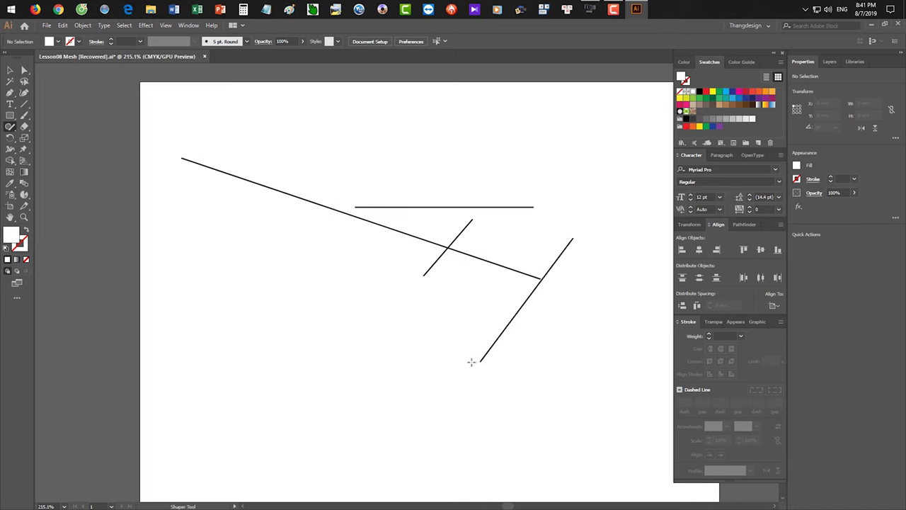
Sketch rough gestures that become a circle, rectangles and a triangle
{"action": "mouse_move", "coordinate": [248, 307]}
{"action": "left_mouse_down"}
{"action": "mouse_move", "coordinate": [314, 272]}
{"action": "mouse_move", "coordinate": [283, 362]}
{"action": "mouse_move", "coordinate": [350, 316]}
{"action": "mouse_move", "coordinate": [295, 300]}
{"action": "mouse_move", "coordinate": [339, 373]}
{"action": "mouse_move", "coordinate": [341, 308]}
{"action": "mouse_move", "coordinate": [303, 296]}
{"action": "left_mouse_up"}
{"action": "mouse_move", "coordinate": [255, 273]}
{"action": "left_mouse_down"}
{"action": "mouse_move", "coordinate": [285, 256]}
{"action": "mouse_move", "coordinate": [360, 344]}
{"action": "left_mouse_up"}
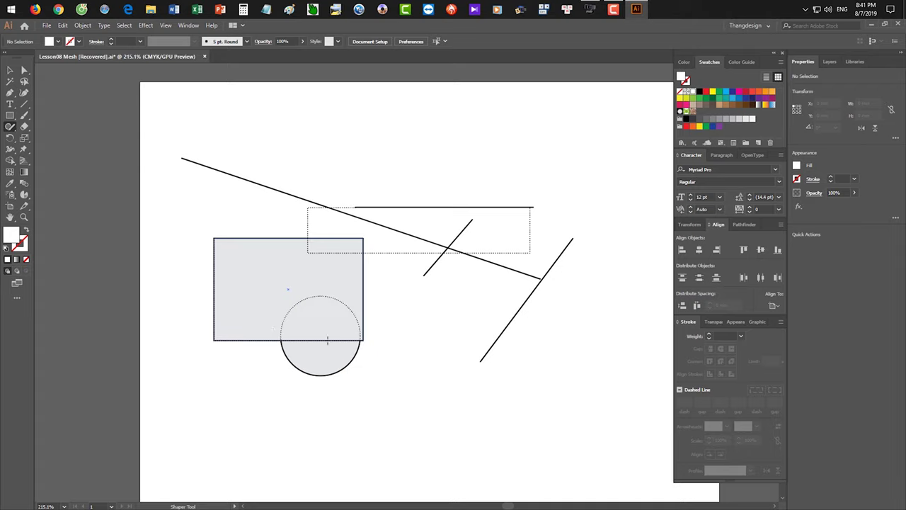
{"action": "mouse_move", "coordinate": [429, 348]}
{"action": "left_mouse_down"}
{"action": "mouse_move", "coordinate": [466, 300]}
{"action": "mouse_move", "coordinate": [541, 303]}
{"action": "mouse_move", "coordinate": [540, 366]}
{"action": "mouse_move", "coordinate": [453, 356]}
{"action": "left_mouse_up"}
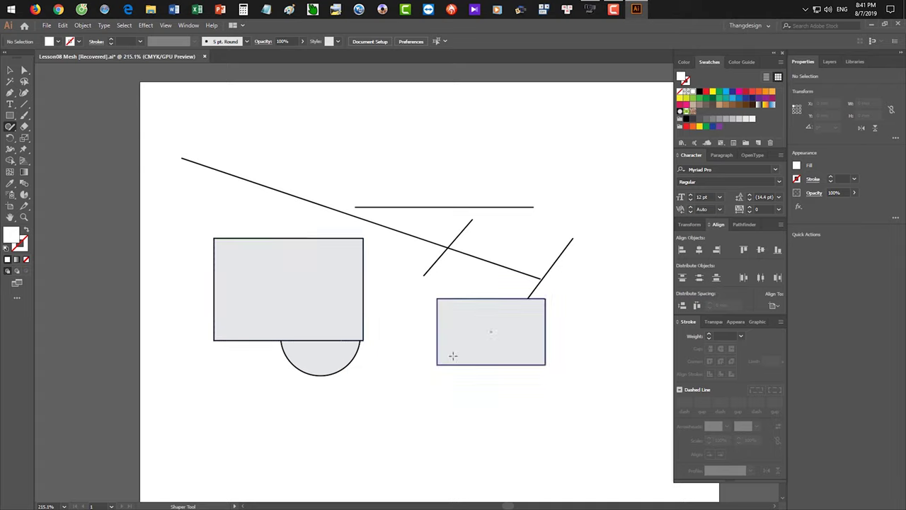
{"action": "mouse_move", "coordinate": [395, 399]}
{"action": "left_mouse_down"}
{"action": "mouse_move", "coordinate": [339, 462]}
{"action": "mouse_move", "coordinate": [441, 455]}
{"action": "mouse_move", "coordinate": [396, 398]}
{"action": "left_mouse_up"}
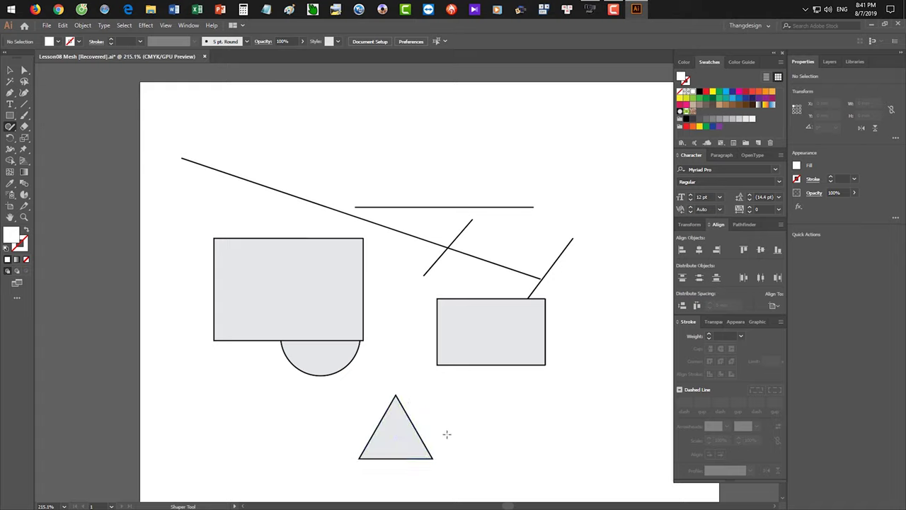
Scribble away the triangle, right rectangle and long lines, then cut away most of the left rectangle
{"action": "mouse_move", "coordinate": [247, 432]}
{"action": "left_mouse_down"}
{"action": "mouse_move", "coordinate": [401, 429]}
{"action": "mouse_move", "coordinate": [459, 342]}
{"action": "mouse_move", "coordinate": [482, 356]}
{"action": "left_mouse_up"}
{"action": "mouse_move", "coordinate": [381, 204]}
{"action": "left_mouse_down"}
{"action": "mouse_move", "coordinate": [218, 208]}
{"action": "mouse_move", "coordinate": [429, 246]}
{"action": "mouse_move", "coordinate": [585, 207]}
{"action": "left_mouse_up"}
{"action": "mouse_move", "coordinate": [198, 188]}
{"action": "left_mouse_down"}
{"action": "mouse_move", "coordinate": [364, 376]}
{"action": "mouse_move", "coordinate": [398, 386]}
{"action": "left_mouse_up"}
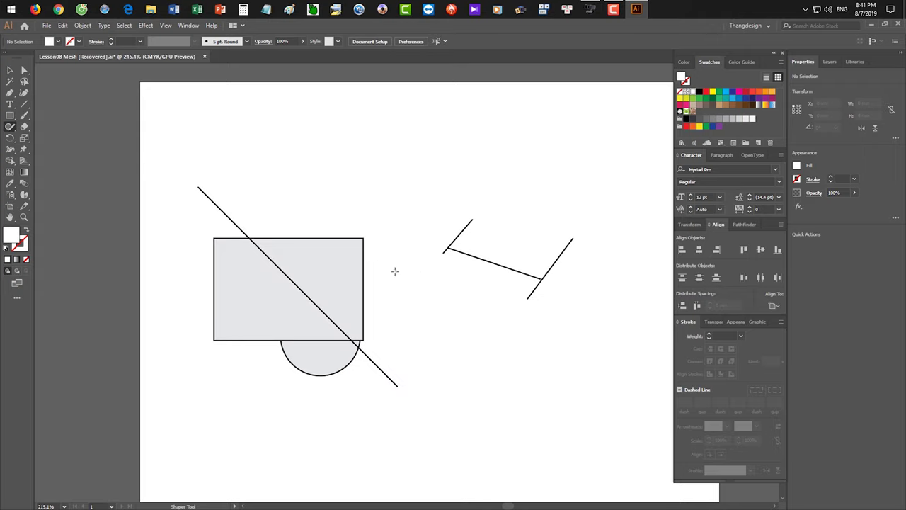
{"action": "mouse_move", "coordinate": [181, 401]}
{"action": "left_mouse_down"}
{"action": "mouse_move", "coordinate": [247, 329]}
{"action": "mouse_move", "coordinate": [429, 256]}
{"action": "left_mouse_up"}
{"action": "left_click_drag", "start_coordinate": [187, 211], "coordinate": [281, 236]}
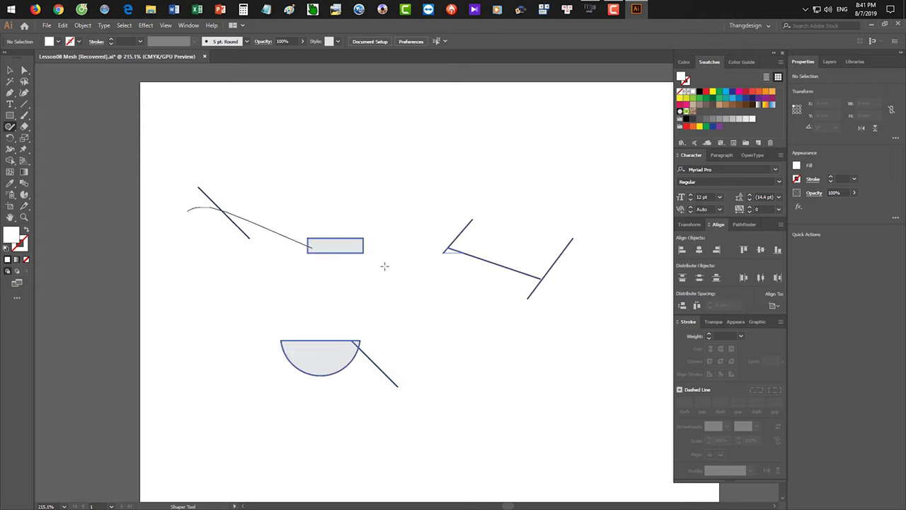
Scribble out the remaining fragments and grey bowl, then add a short slanted crossing line
{"action": "left_click_drag", "start_coordinate": [397, 221], "coordinate": [598, 260]}
{"action": "left_click_drag", "start_coordinate": [202, 216], "coordinate": [451, 217]}
{"action": "mouse_move", "coordinate": [275, 236]}
{"action": "left_mouse_down"}
{"action": "mouse_move", "coordinate": [349, 253]}
{"action": "mouse_move", "coordinate": [403, 201]}
{"action": "mouse_move", "coordinate": [409, 224]}
{"action": "left_mouse_up"}
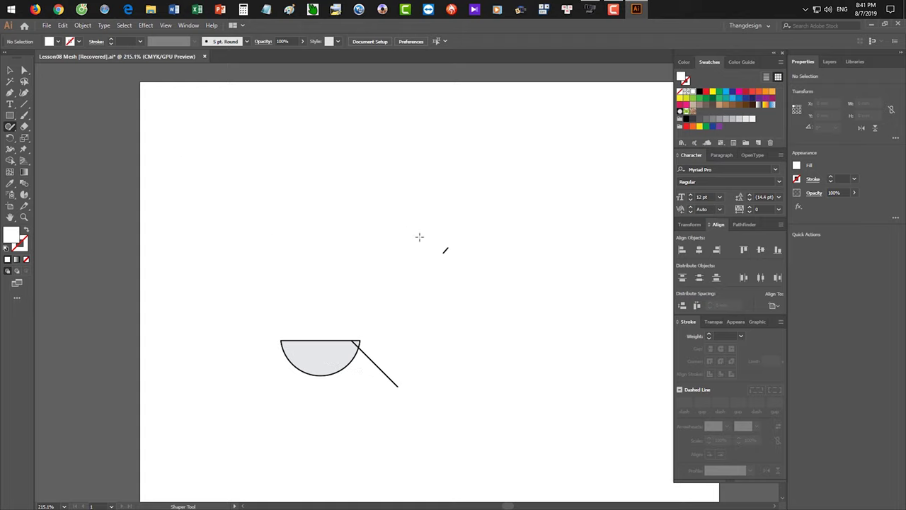
{"action": "left_click_drag", "start_coordinate": [393, 256], "coordinate": [460, 260]}
{"action": "mouse_move", "coordinate": [249, 332]}
{"action": "left_mouse_down"}
{"action": "mouse_move", "coordinate": [314, 360]}
{"action": "mouse_move", "coordinate": [397, 300]}
{"action": "left_mouse_up"}
{"action": "mouse_move", "coordinate": [285, 330]}
{"action": "left_mouse_down"}
{"action": "mouse_move", "coordinate": [346, 369]}
{"action": "mouse_move", "coordinate": [421, 327]}
{"action": "mouse_move", "coordinate": [357, 398]}
{"action": "mouse_move", "coordinate": [411, 326]}
{"action": "left_mouse_up"}
{"action": "mouse_move", "coordinate": [299, 348]}
{"action": "left_mouse_down"}
{"action": "mouse_move", "coordinate": [408, 376]}
{"action": "mouse_move", "coordinate": [415, 333]}
{"action": "left_mouse_up"}
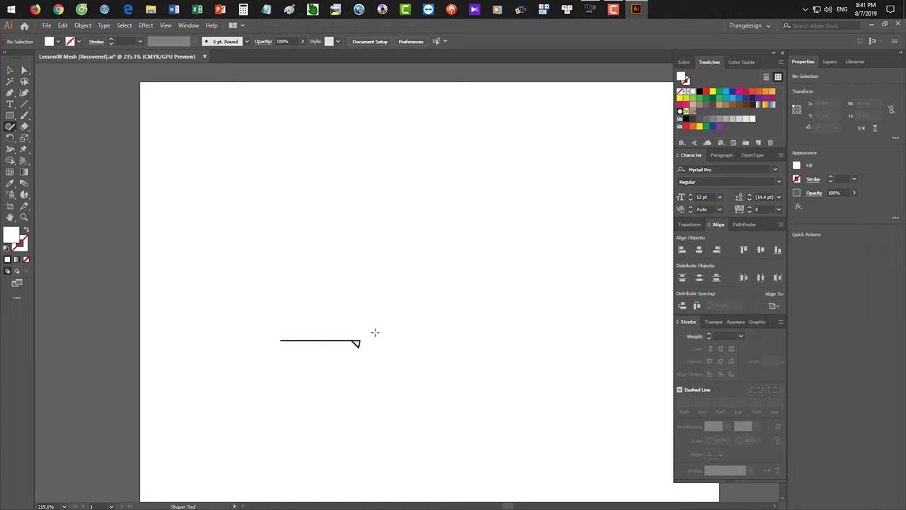
{"action": "mouse_move", "coordinate": [324, 343]}
{"action": "left_mouse_down"}
{"action": "mouse_move", "coordinate": [280, 324]}
{"action": "mouse_move", "coordinate": [288, 330]}
{"action": "left_mouse_up"}
Draw an arc with the Arc tool above the leftover crossed lines
{"action": "left_click", "coordinate": [10, 126]}
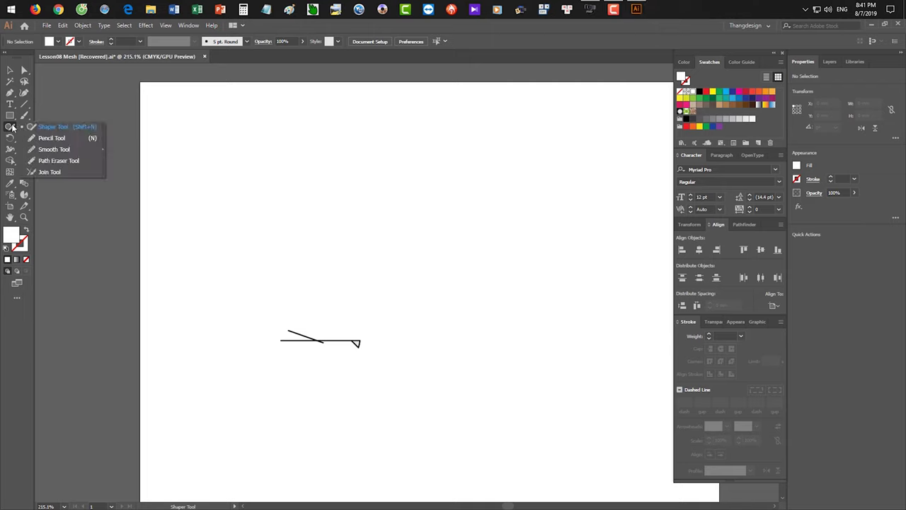
{"action": "left_click", "coordinate": [61, 149]}
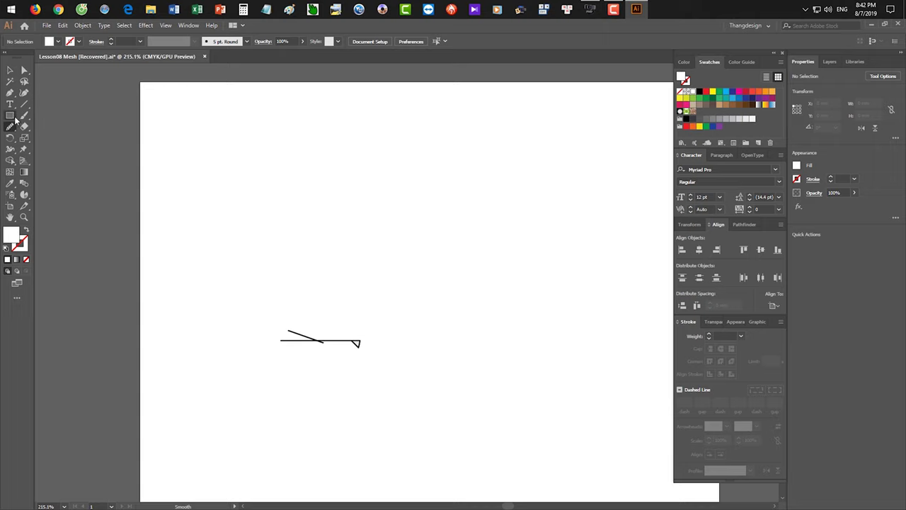
{"action": "left_click", "coordinate": [24, 104]}
{"action": "left_click", "coordinate": [57, 116]}
{"action": "mouse_move", "coordinate": [277, 228]}
{"action": "left_mouse_down"}
{"action": "mouse_move", "coordinate": [366, 162]}
{"action": "mouse_move", "coordinate": [436, 161]}
{"action": "left_mouse_up"}
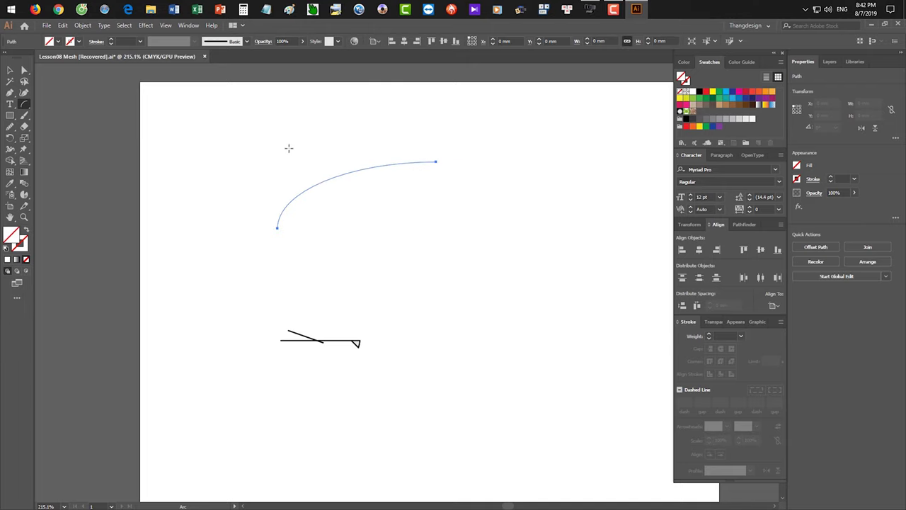
Run the Smooth tool along the arc twice to flatten its curve toward the right
{"action": "left_click", "coordinate": [10, 126]}
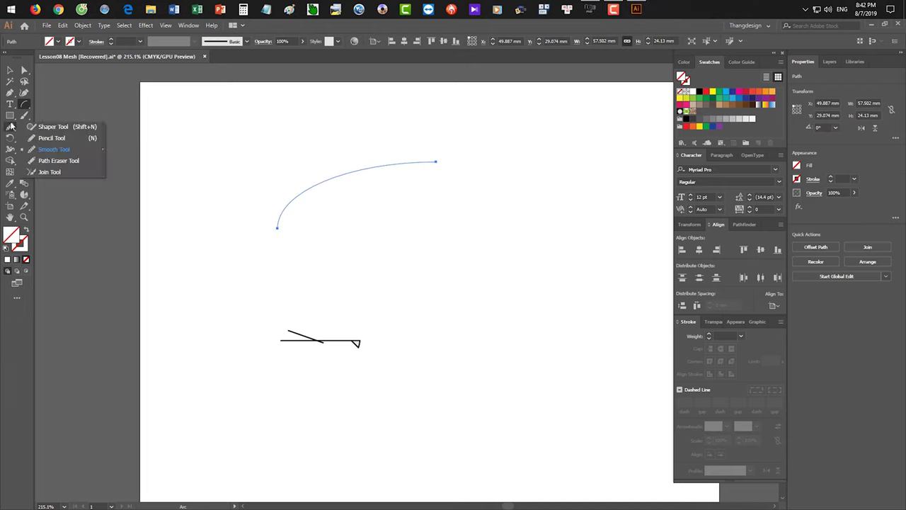
{"action": "left_click", "coordinate": [57, 151]}
{"action": "mouse_move", "coordinate": [277, 231]}
{"action": "left_mouse_down"}
{"action": "mouse_move", "coordinate": [296, 194]}
{"action": "mouse_move", "coordinate": [349, 174]}
{"action": "mouse_move", "coordinate": [453, 158]}
{"action": "left_mouse_up"}
{"action": "mouse_move", "coordinate": [248, 239]}
{"action": "left_mouse_down"}
{"action": "mouse_move", "coordinate": [303, 202]}
{"action": "mouse_move", "coordinate": [256, 239]}
{"action": "mouse_move", "coordinate": [279, 206]}
{"action": "mouse_move", "coordinate": [339, 175]}
{"action": "mouse_move", "coordinate": [441, 159]}
{"action": "mouse_move", "coordinate": [392, 157]}
{"action": "left_mouse_up"}
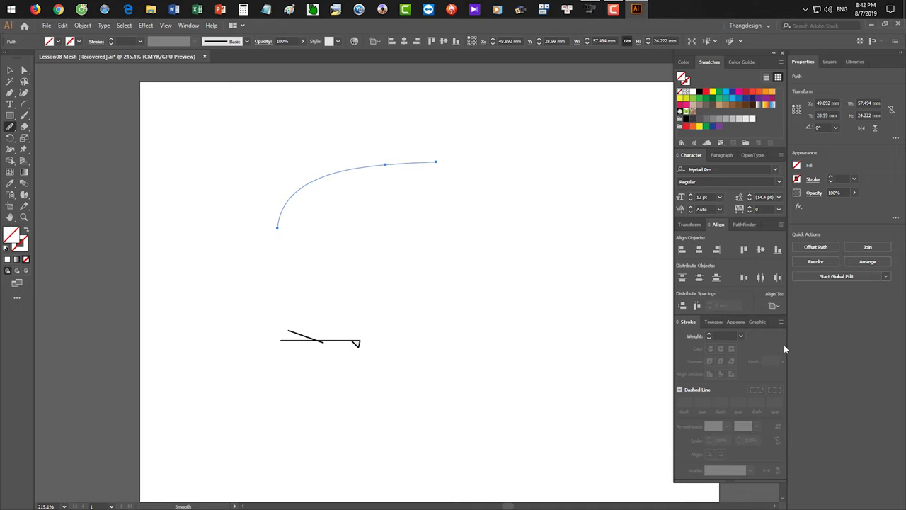
Try Global Edit on the arc and dismiss the no-similar-objects alert
{"action": "left_click", "coordinate": [845, 277]}
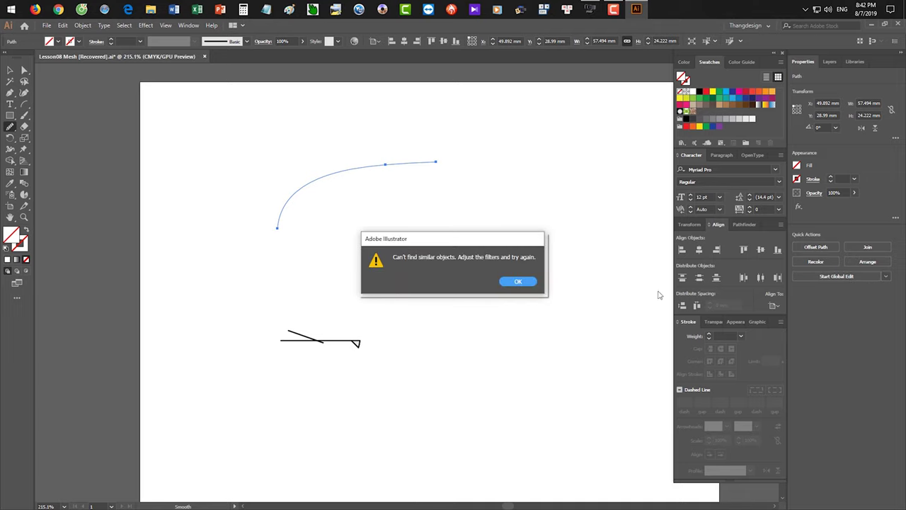
{"action": "left_click", "coordinate": [516, 282]}
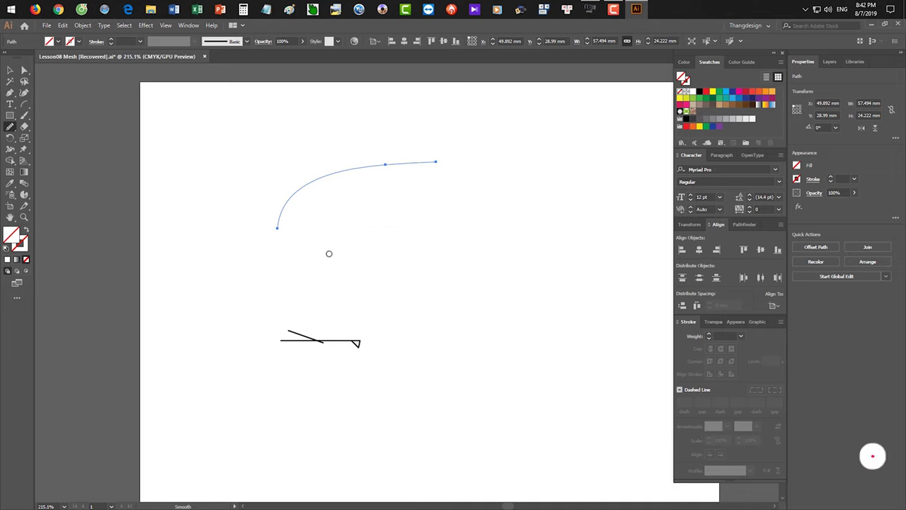
{"action": "left_click", "coordinate": [9, 152]}
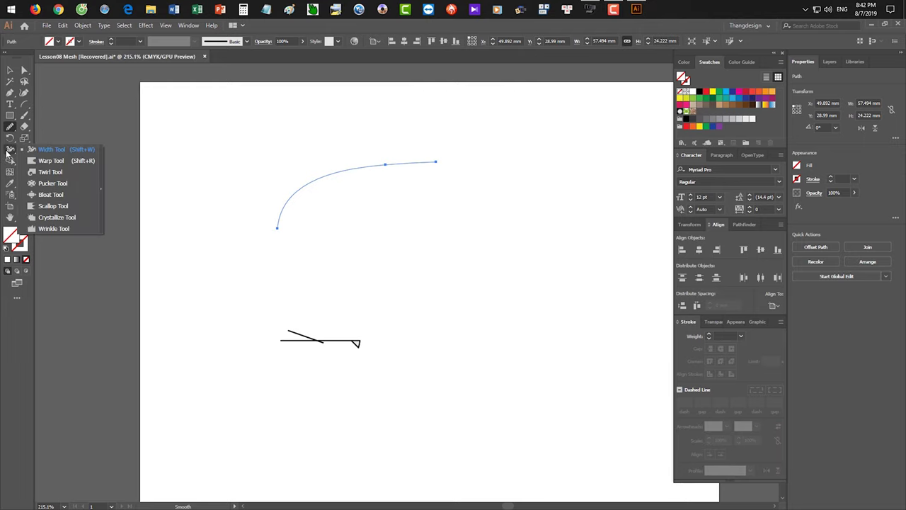